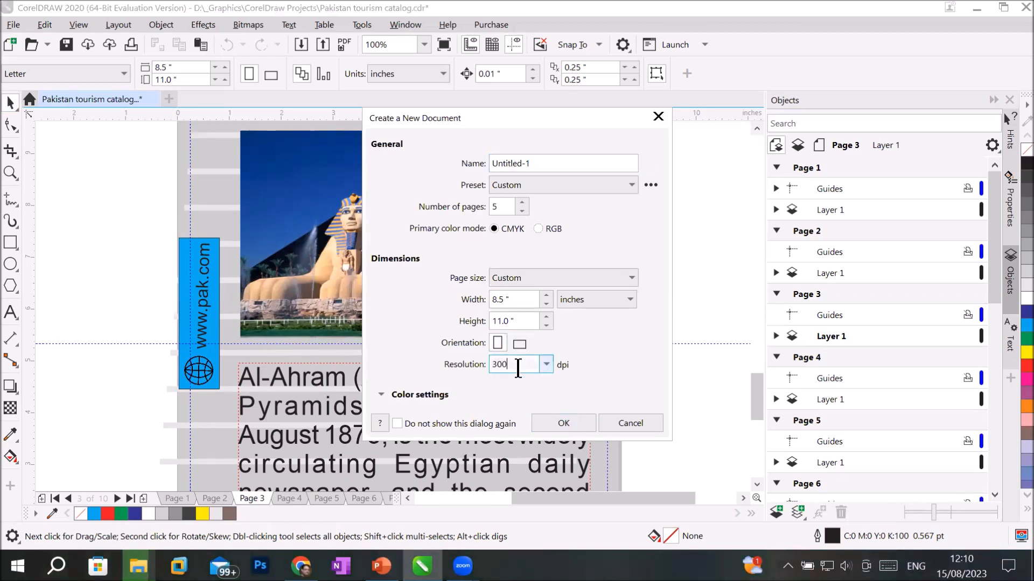
- Create the five-page 8.5 by 11 inch CMYK document at 300 dpi and draw a rectangle about 1.14 by 1.06 inches near the page's upper-left corner
{"action": "left_click", "coordinate": [563, 418]}
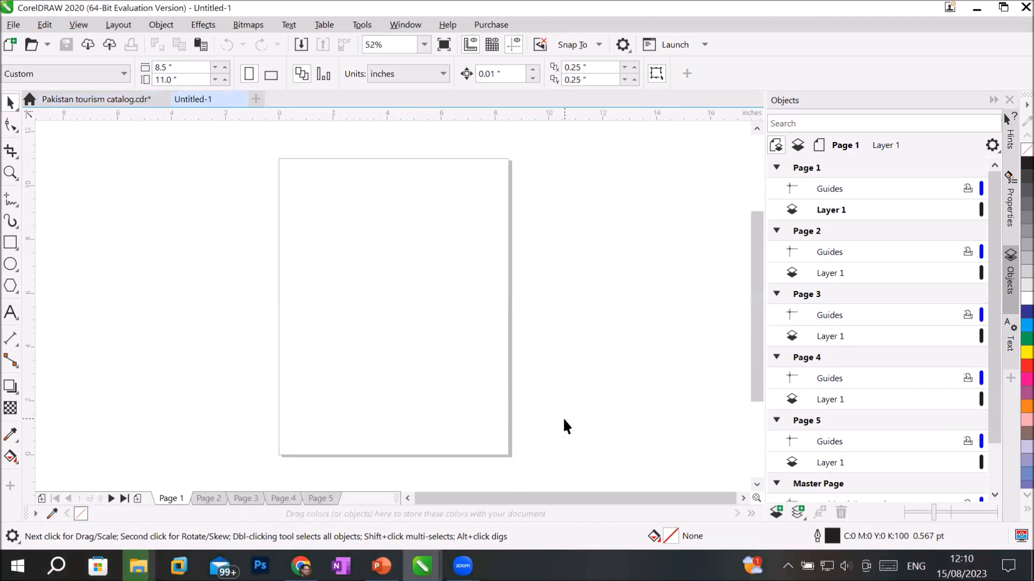
{"action": "left_click", "coordinate": [8, 265]}
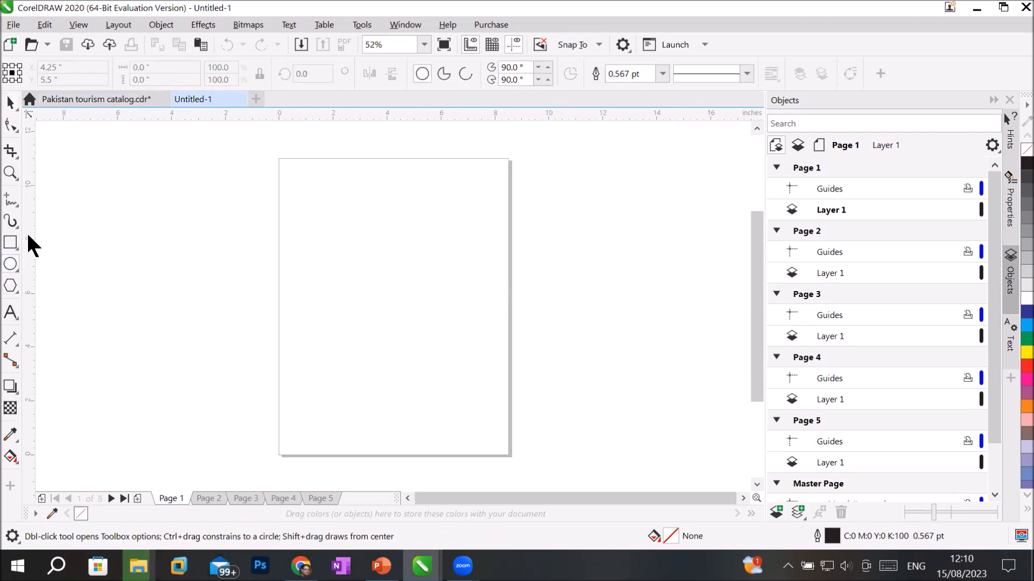
{"action": "left_click", "coordinate": [10, 243]}
{"action": "left_click_drag", "start_coordinate": [293, 177], "coordinate": [325, 205]}
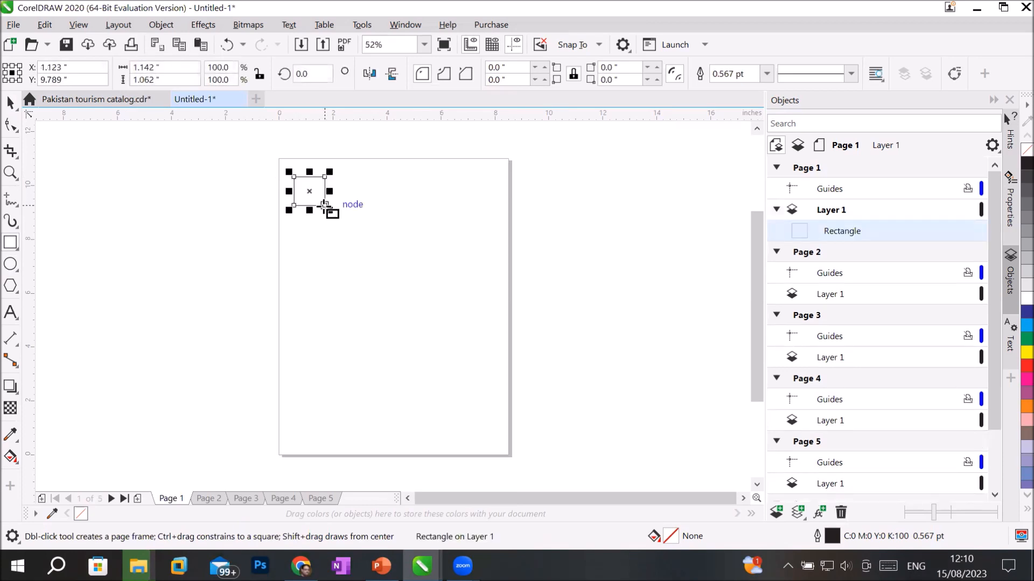
- Make two progressively larger copies of the rectangle, stepping diagonally down across the page from the original
{"action": "left_click", "coordinate": [10, 102]}
{"action": "left_click_drag", "start_coordinate": [318, 195], "coordinate": [360, 247]}
{"action": "left_click_drag", "start_coordinate": [340, 233], "coordinate": [289, 175]}
{"action": "left_click_drag", "start_coordinate": [305, 200], "coordinate": [364, 256]}
{"action": "right_click", "coordinate": [364, 256]}
{"action": "left_click_drag", "start_coordinate": [376, 257], "coordinate": [487, 370]}
{"action": "right_click", "coordinate": [451, 351]}
- Duplicate the diagonal set of three rectangles twice, one copy to its lower left and one to its upper right
{"action": "left_click_drag", "start_coordinate": [240, 147], "coordinate": [524, 396]}
{"action": "right_click", "coordinate": [393, 431]}
{"action": "left_click_drag", "start_coordinate": [465, 370], "coordinate": [652, 315]}
{"action": "right_click", "coordinate": [652, 315]}
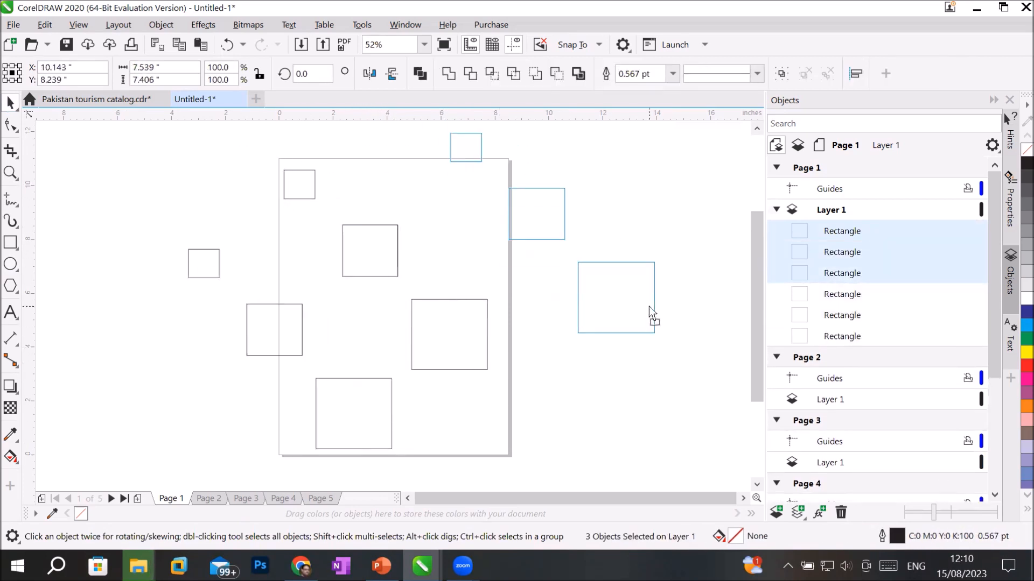
- Draw an ellipse about 1.14 by 1.06 inches outside the page's left edge and repeat it downward into an evenly spaced column of five
{"action": "left_click", "coordinate": [10, 264]}
{"action": "key", "text": "space"}
{"action": "mouse_move", "coordinate": [137, 178]}
{"action": "left_mouse_down"}
{"action": "mouse_move", "coordinate": [168, 206]}
{"action": "mouse_move", "coordinate": [148, 262]}
{"action": "left_mouse_up"}
{"action": "left_click", "coordinate": [143, 208]}
{"action": "right_click", "coordinate": [149, 262]}
{"action": "key", "text": "ctrl+r"}
{"action": "key", "text": "ctrl+r"}
{"action": "key", "text": "ctrl+r"}
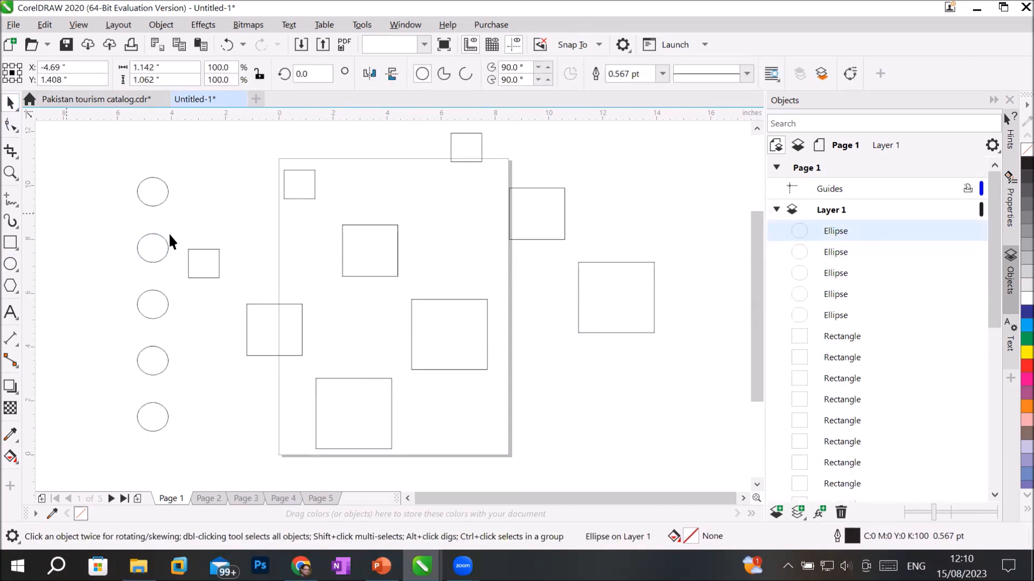
- Select the second and fourth circles, the medium rectangle at the page's centre and the large rectangle right of the page, and fill them red
{"action": "left_click", "coordinate": [263, 198]}
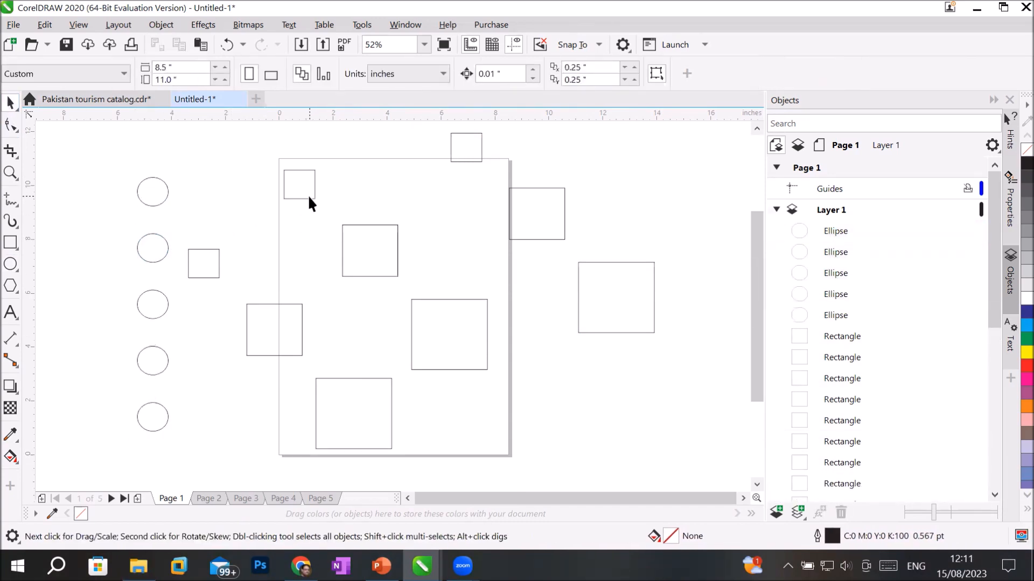
{"action": "left_click", "coordinate": [371, 276]}
{"action": "left_click", "coordinate": [167, 304]}
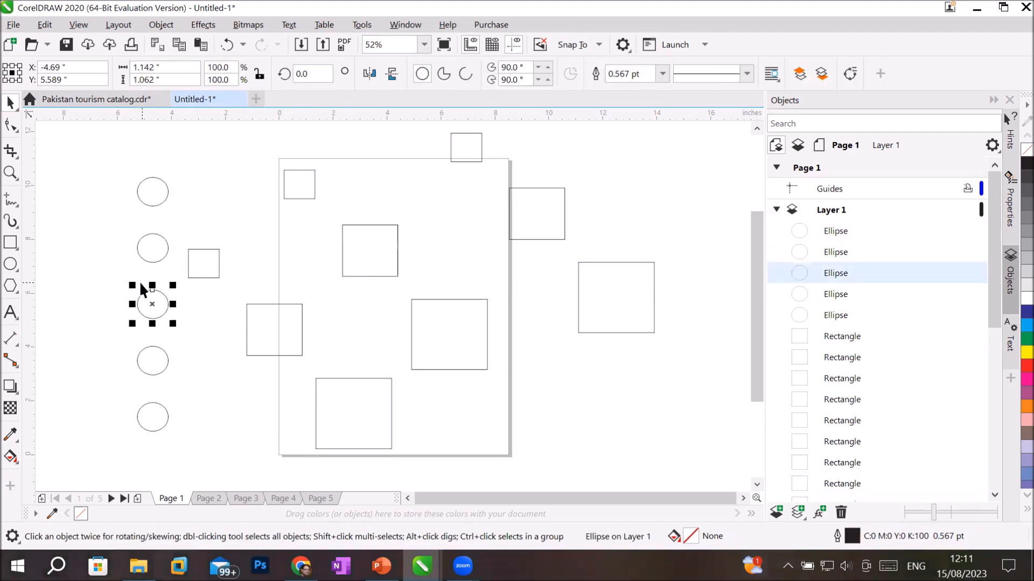
{"action": "left_click", "coordinate": [160, 254]}
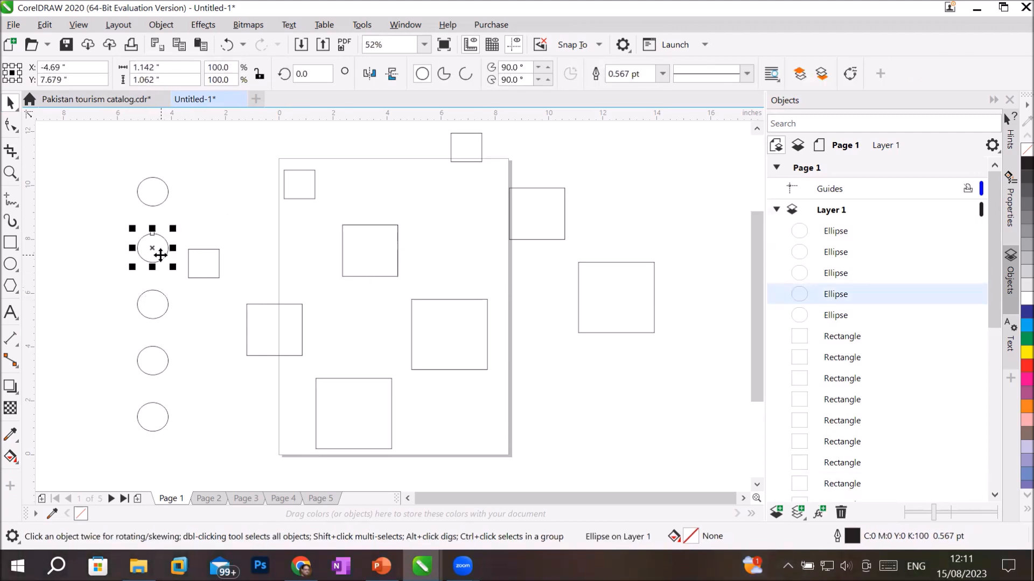
{"action": "left_click", "coordinate": [160, 369], "text": "shift"}
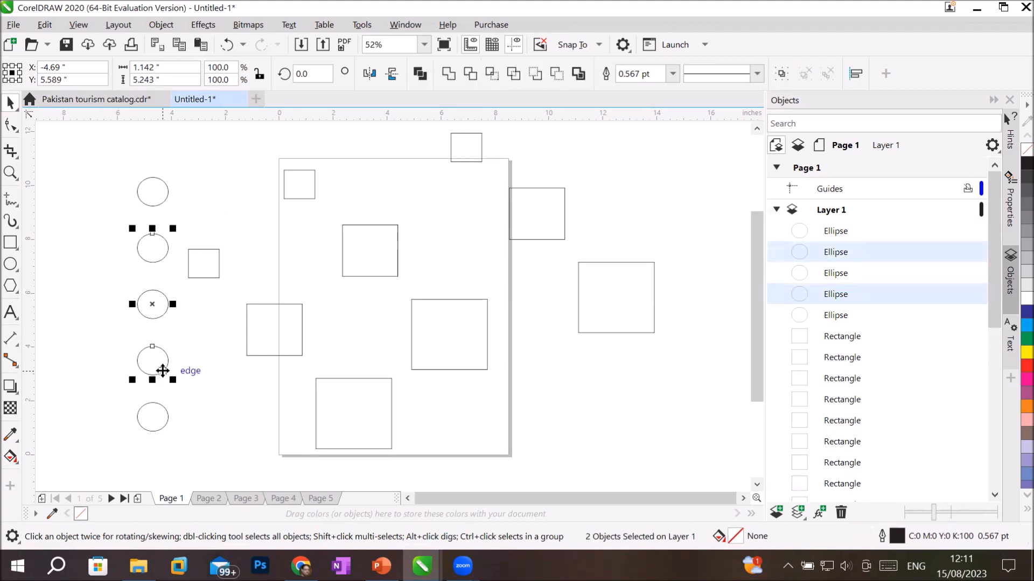
{"action": "left_click", "coordinate": [397, 271], "text": "shift"}
{"action": "left_click", "coordinate": [649, 332], "text": "shift"}
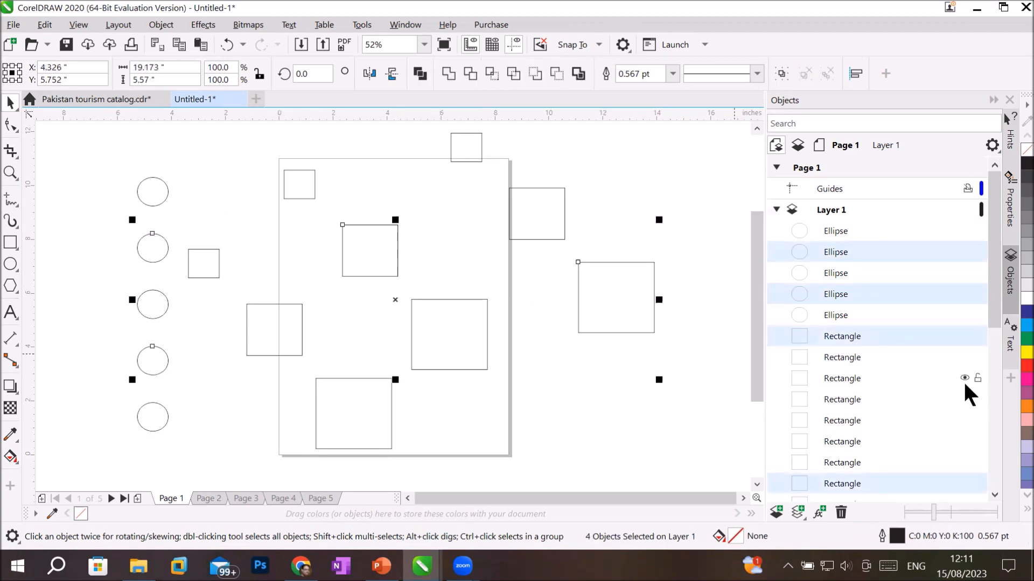
{"action": "left_click", "coordinate": [1026, 352]}
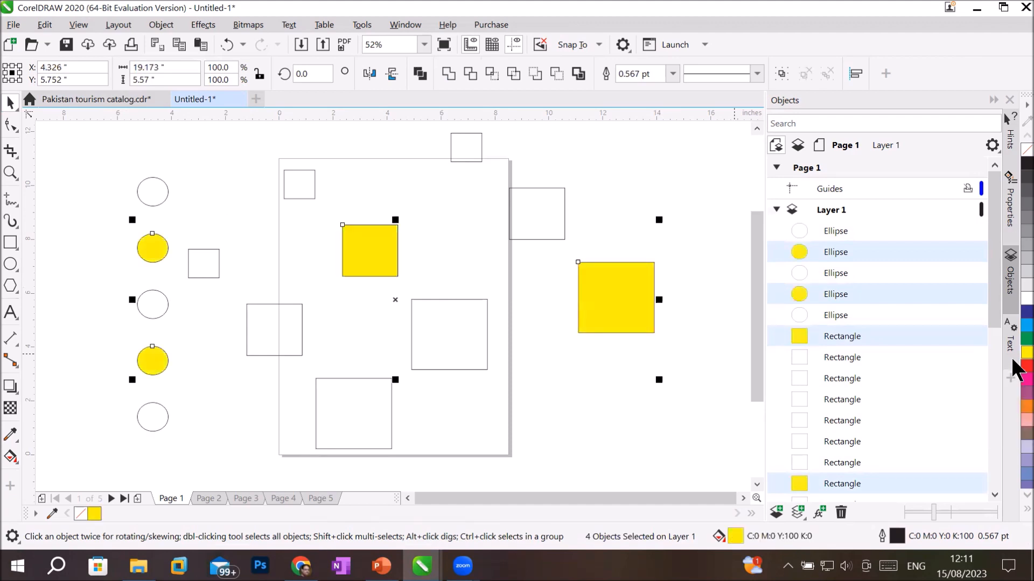
{"action": "left_click", "coordinate": [1023, 366]}
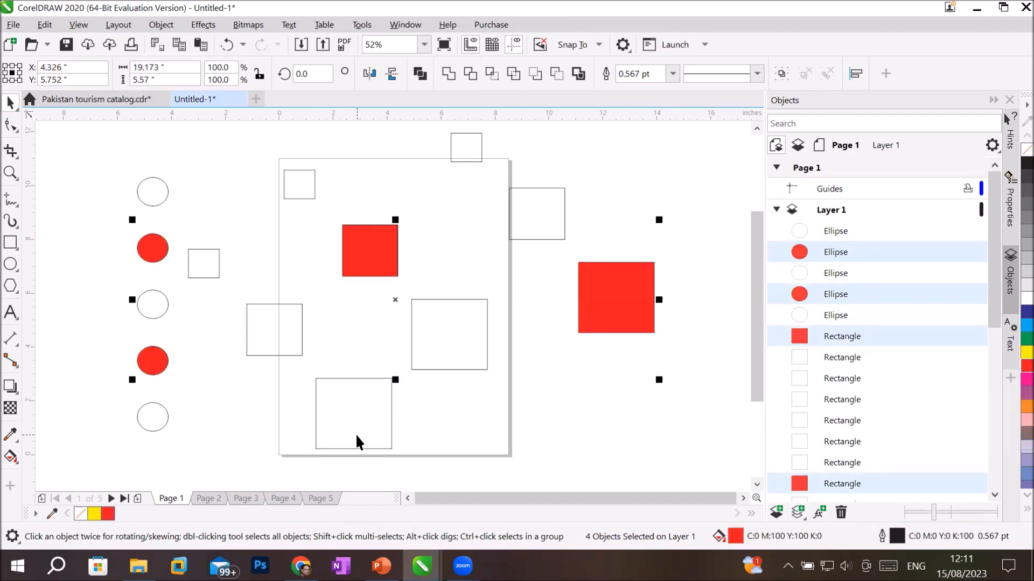
- With the Freehand Pick tool, lasso only the topmost circle and the small rectangle beside the circle column
{"action": "left_click", "coordinate": [7, 103]}
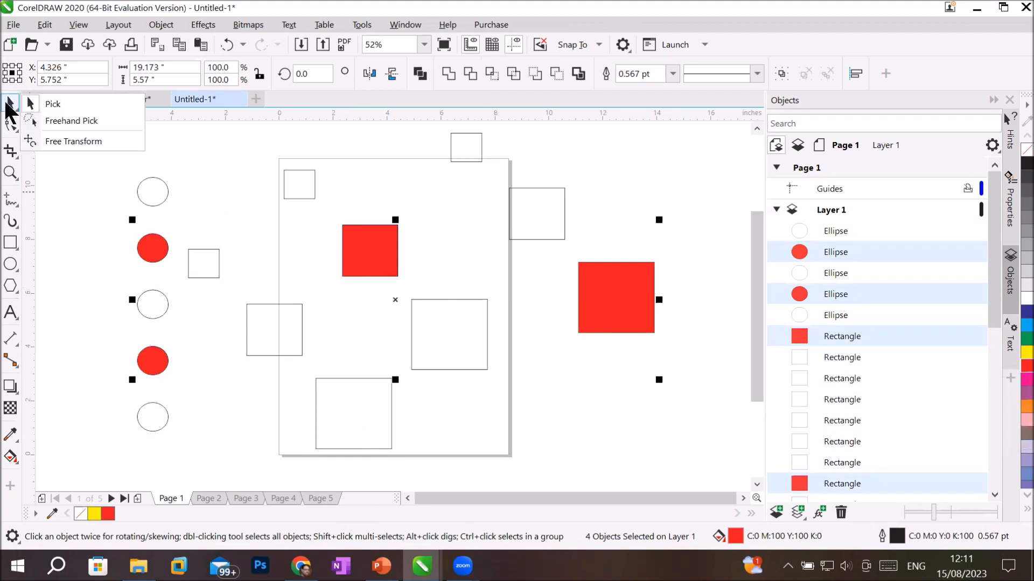
{"action": "left_click", "coordinate": [81, 121]}
{"action": "left_click", "coordinate": [178, 150]}
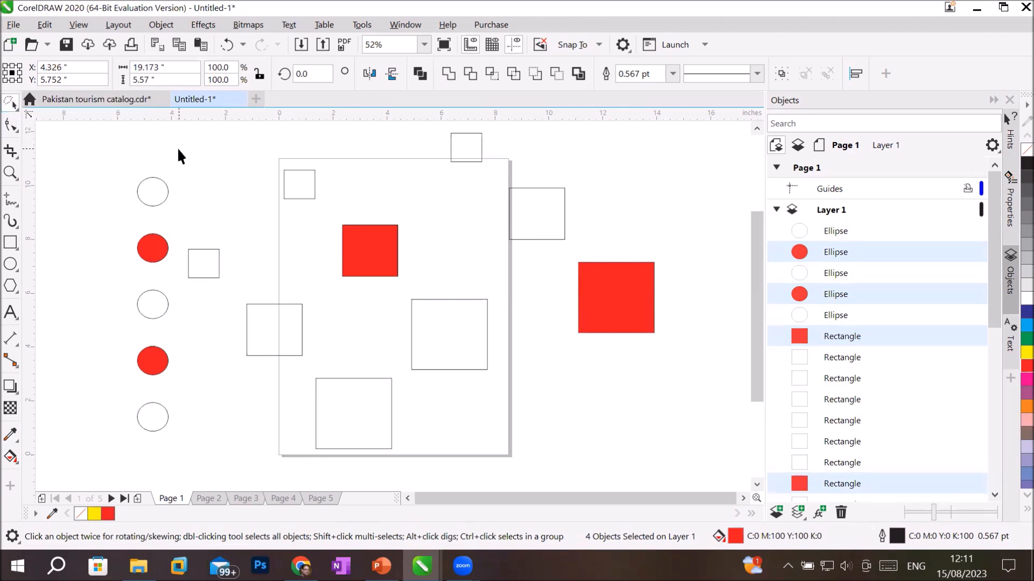
{"action": "mouse_move", "coordinate": [103, 200]}
{"action": "left_mouse_down"}
{"action": "mouse_move", "coordinate": [117, 213]}
{"action": "mouse_move", "coordinate": [259, 219]}
{"action": "mouse_move", "coordinate": [258, 247]}
{"action": "mouse_move", "coordinate": [219, 235]}
{"action": "mouse_move", "coordinate": [179, 251]}
{"action": "left_mouse_up"}
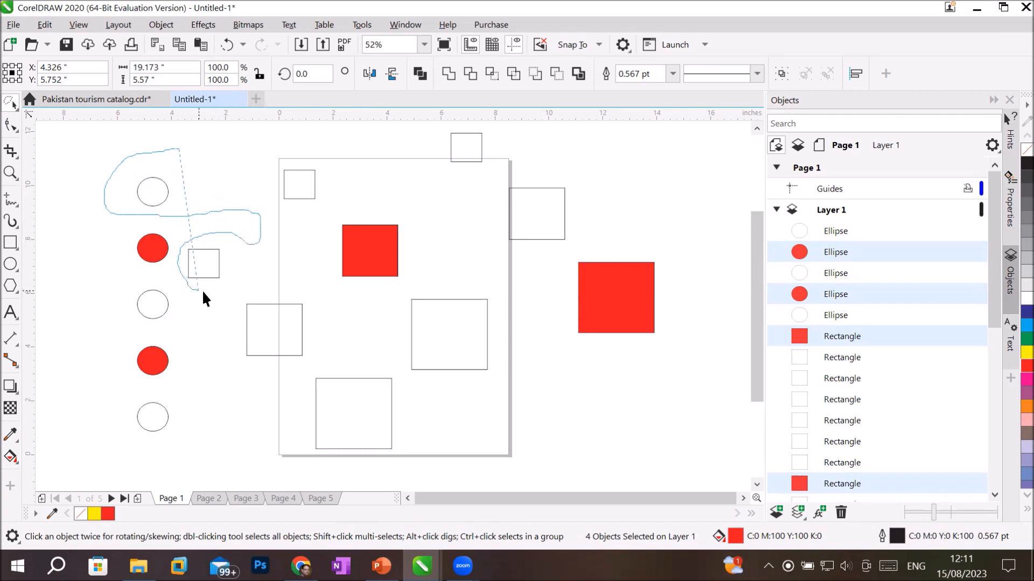
{"action": "mouse_move", "coordinate": [241, 284]}
{"action": "left_mouse_down"}
{"action": "mouse_move", "coordinate": [229, 303]}
{"action": "mouse_move", "coordinate": [224, 338]}
{"action": "mouse_move", "coordinate": [254, 353]}
{"action": "mouse_move", "coordinate": [321, 337]}
{"action": "mouse_move", "coordinate": [302, 366]}
{"action": "left_mouse_up"}
{"action": "mouse_move", "coordinate": [313, 303]}
{"action": "left_mouse_down"}
{"action": "mouse_move", "coordinate": [387, 263]}
{"action": "mouse_move", "coordinate": [415, 268]}
{"action": "mouse_move", "coordinate": [408, 222]}
{"action": "left_mouse_up"}
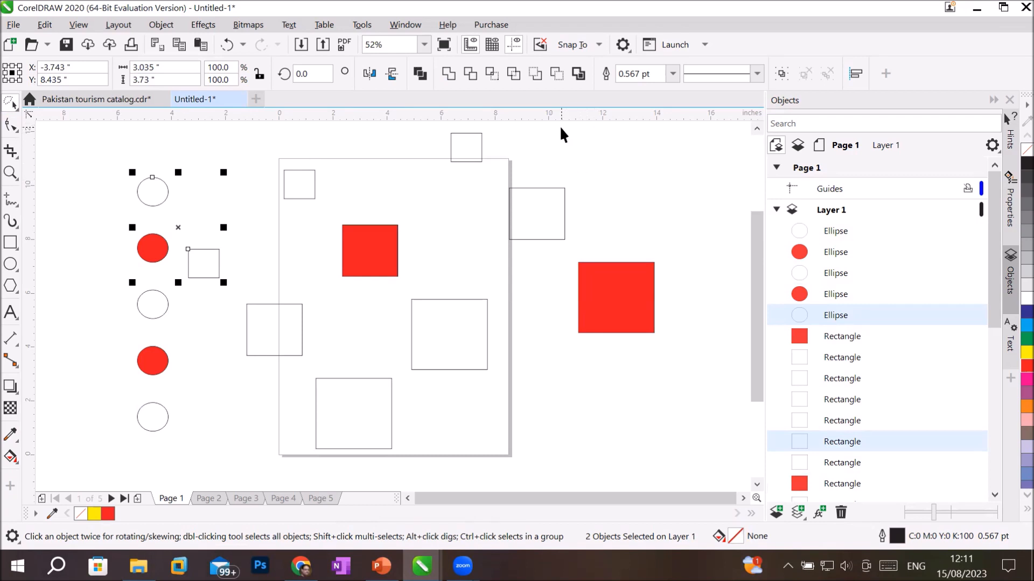
- Lasso the small rectangle above the page, the red centre one, the large right one and the one crossing the left page edge, and fill them blue
{"action": "left_click", "coordinate": [554, 147]}
{"action": "left_click_drag", "start_coordinate": [490, 140], "coordinate": [452, 127]}
{"action": "mouse_move", "coordinate": [423, 215]}
{"action": "left_mouse_down"}
{"action": "mouse_move", "coordinate": [457, 229]}
{"action": "mouse_move", "coordinate": [351, 246]}
{"action": "mouse_move", "coordinate": [315, 289]}
{"action": "mouse_move", "coordinate": [330, 320]}
{"action": "mouse_move", "coordinate": [401, 332]}
{"action": "mouse_move", "coordinate": [241, 333]}
{"action": "mouse_move", "coordinate": [225, 388]}
{"action": "mouse_move", "coordinate": [236, 409]}
{"action": "mouse_move", "coordinate": [298, 427]}
{"action": "mouse_move", "coordinate": [320, 366]}
{"action": "mouse_move", "coordinate": [353, 364]}
{"action": "mouse_move", "coordinate": [374, 370]}
{"action": "mouse_move", "coordinate": [415, 422]}
{"action": "mouse_move", "coordinate": [463, 433]}
{"action": "mouse_move", "coordinate": [494, 418]}
{"action": "mouse_move", "coordinate": [511, 391]}
{"action": "mouse_move", "coordinate": [509, 348]}
{"action": "mouse_move", "coordinate": [502, 332]}
{"action": "mouse_move", "coordinate": [435, 299]}
{"action": "left_mouse_up"}
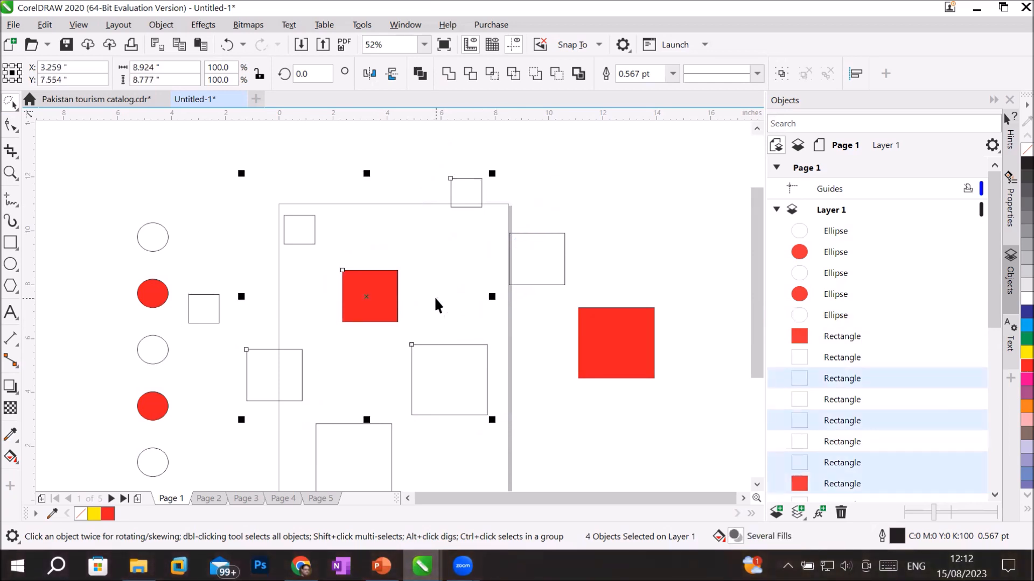
{"action": "left_click", "coordinate": [1014, 313]}
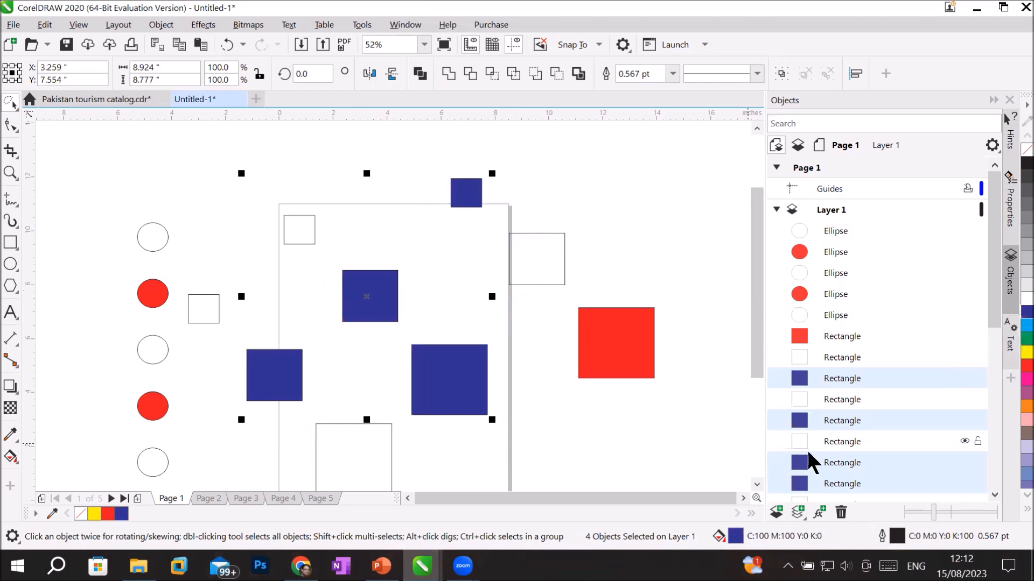
- Lasso the three unfilled circles in the column with the Freehand Pick tool, skipping the red ones, and fill them yellow
{"action": "left_click", "coordinate": [995, 495]}
{"action": "left_click", "coordinate": [994, 495]}
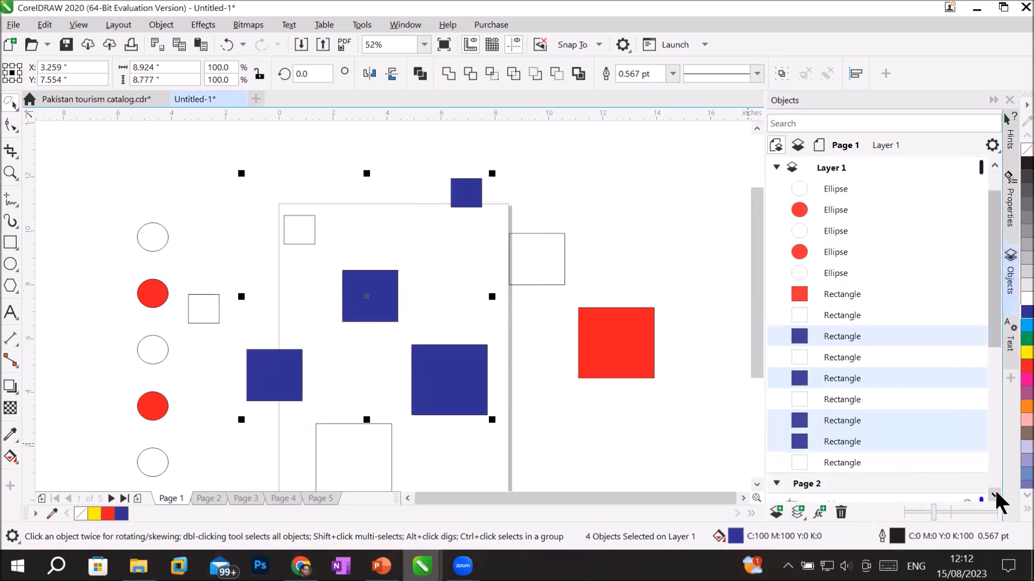
{"action": "left_click", "coordinate": [757, 484]}
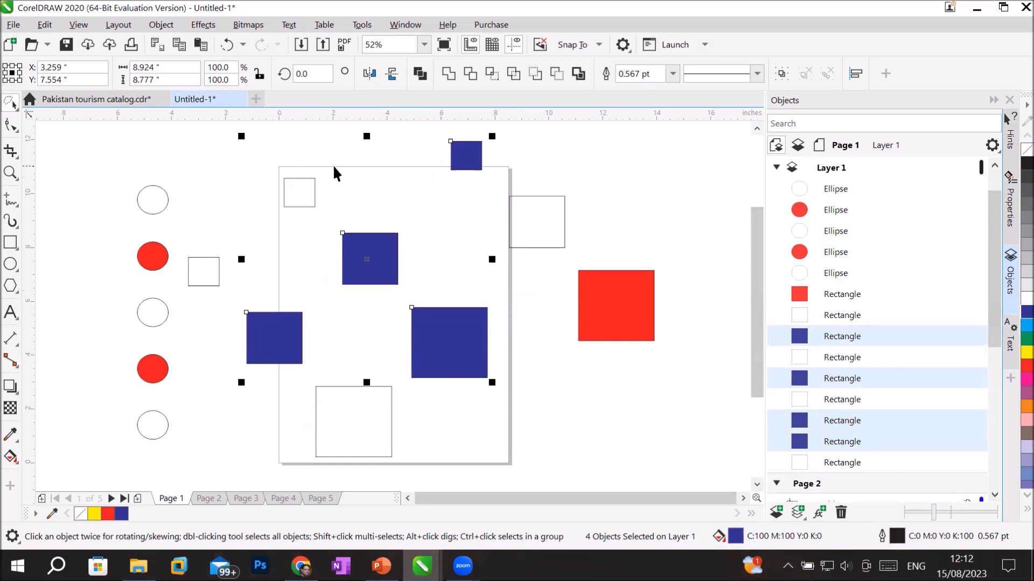
{"action": "left_click", "coordinate": [172, 140]}
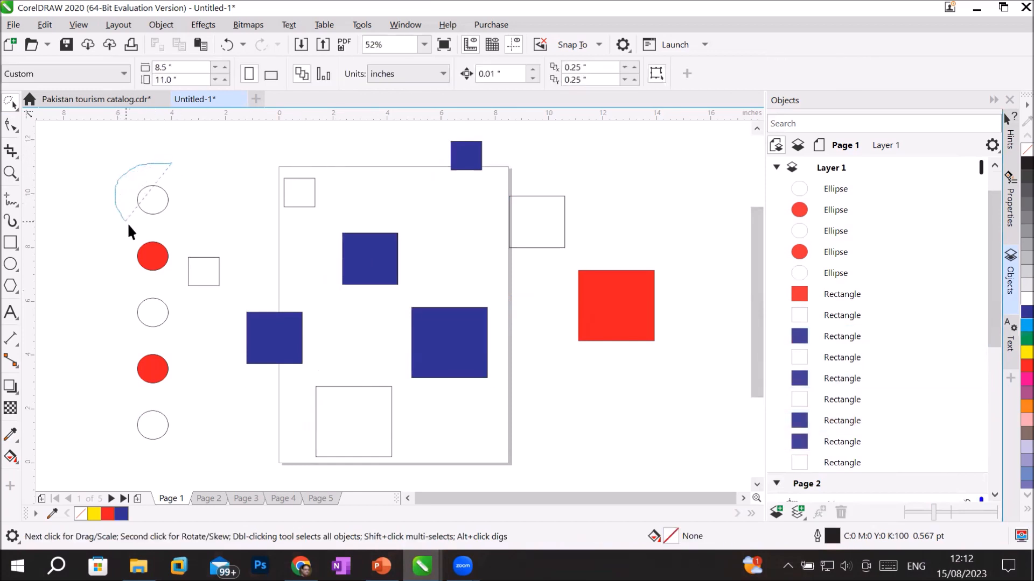
{"action": "mouse_move", "coordinate": [180, 228]}
{"action": "left_mouse_down"}
{"action": "mouse_move", "coordinate": [190, 227]}
{"action": "mouse_move", "coordinate": [177, 290]}
{"action": "mouse_move", "coordinate": [155, 291]}
{"action": "mouse_move", "coordinate": [117, 317]}
{"action": "mouse_move", "coordinate": [147, 337]}
{"action": "mouse_move", "coordinate": [177, 337]}
{"action": "mouse_move", "coordinate": [182, 375]}
{"action": "mouse_move", "coordinate": [122, 402]}
{"action": "mouse_move", "coordinate": [118, 443]}
{"action": "mouse_move", "coordinate": [186, 454]}
{"action": "left_mouse_up"}
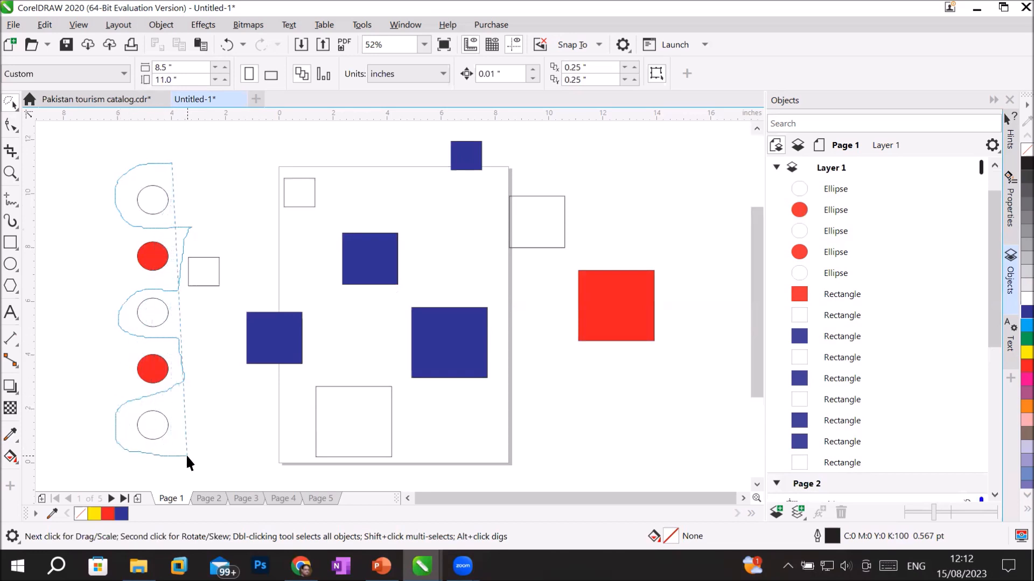
{"action": "left_click_drag", "start_coordinate": [185, 453], "coordinate": [186, 455]}
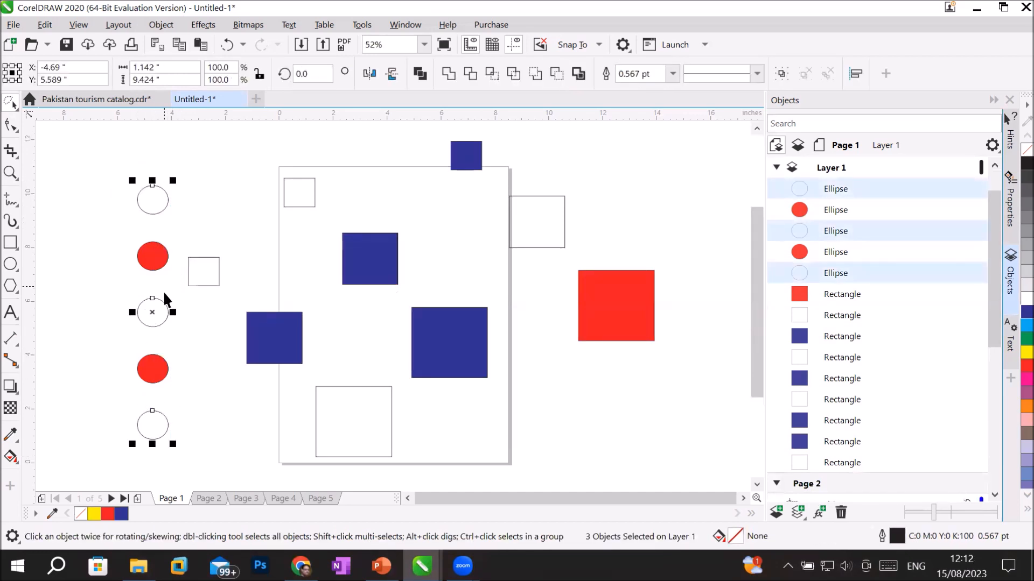
{"action": "left_click", "coordinate": [1013, 358]}
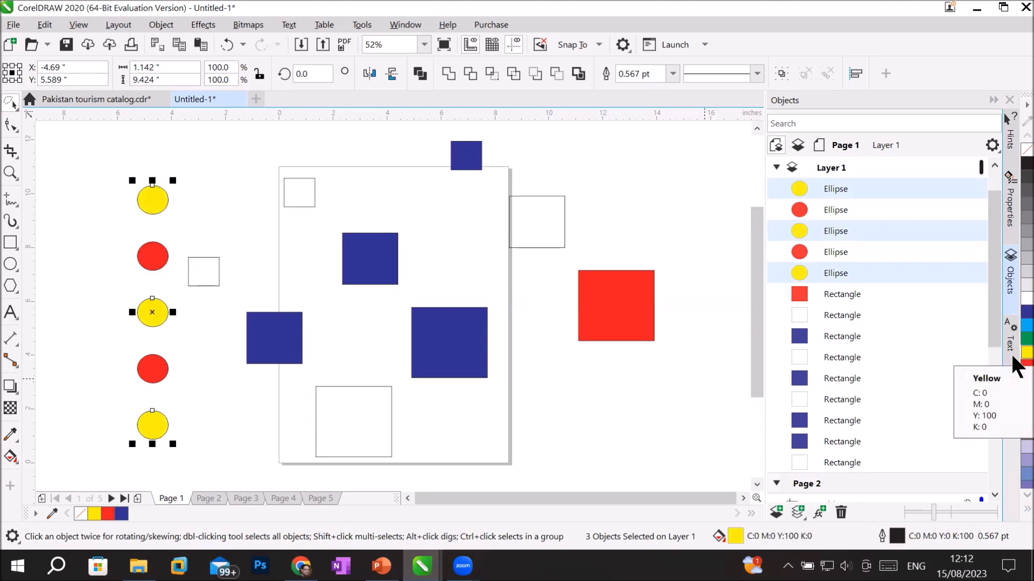
- Select the small unfilled rectangle in the page's upper-left corner together with the large unfilled rectangle near the page bottom
{"action": "left_click", "coordinate": [7, 102]}
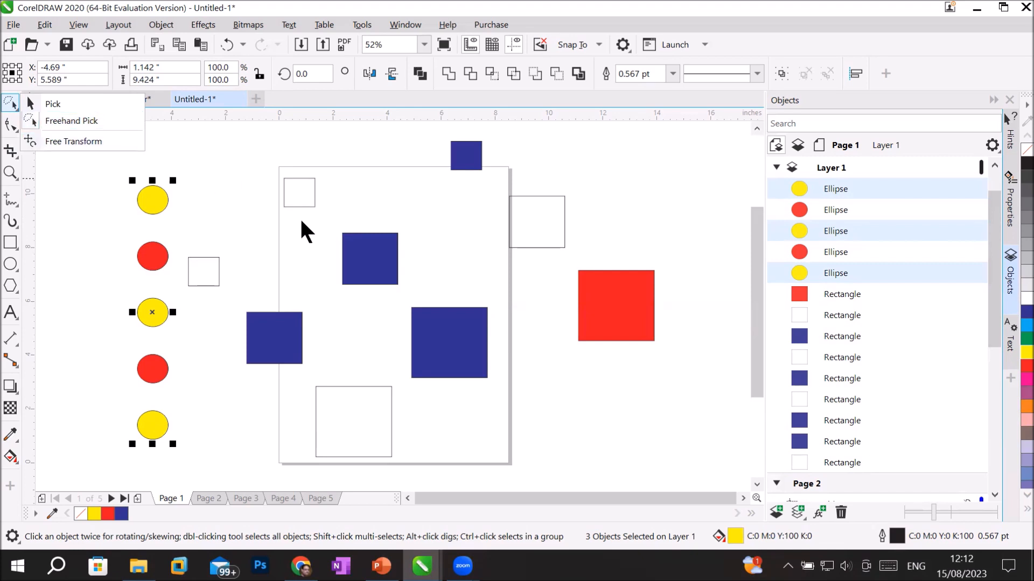
{"action": "left_click", "coordinate": [326, 181]}
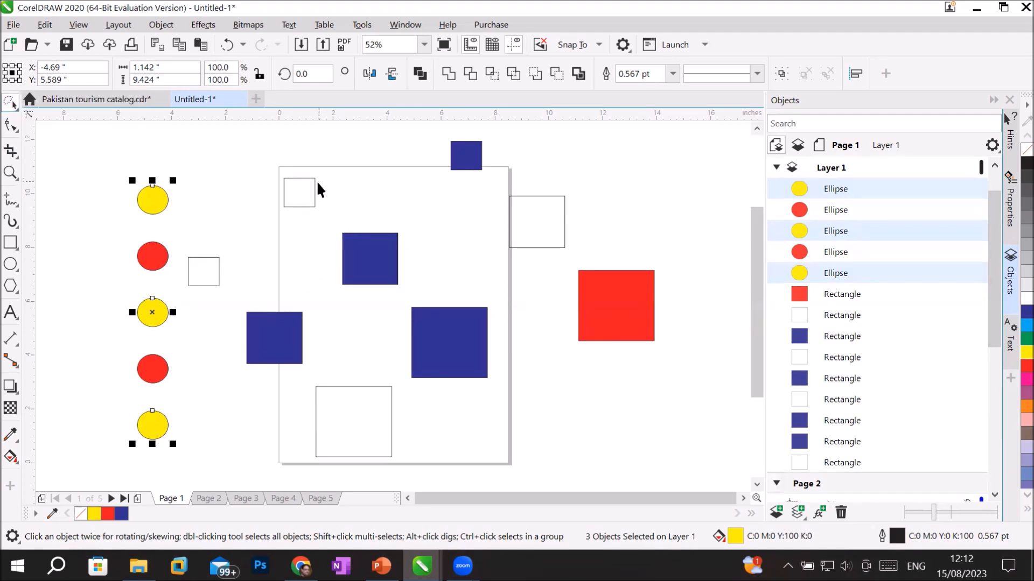
{"action": "left_click", "coordinate": [313, 185]}
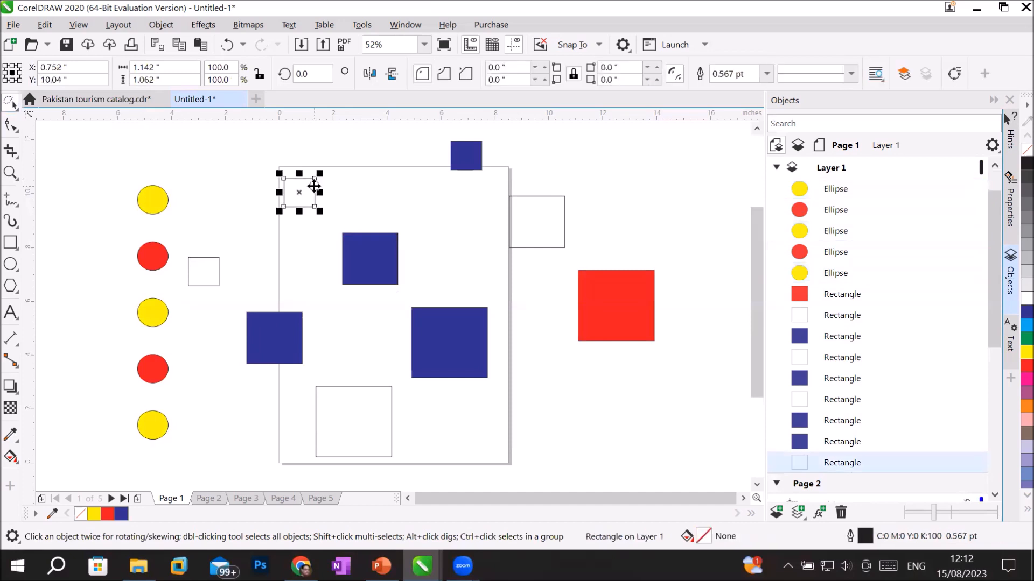
{"action": "left_click", "coordinate": [372, 386], "text": "shift"}
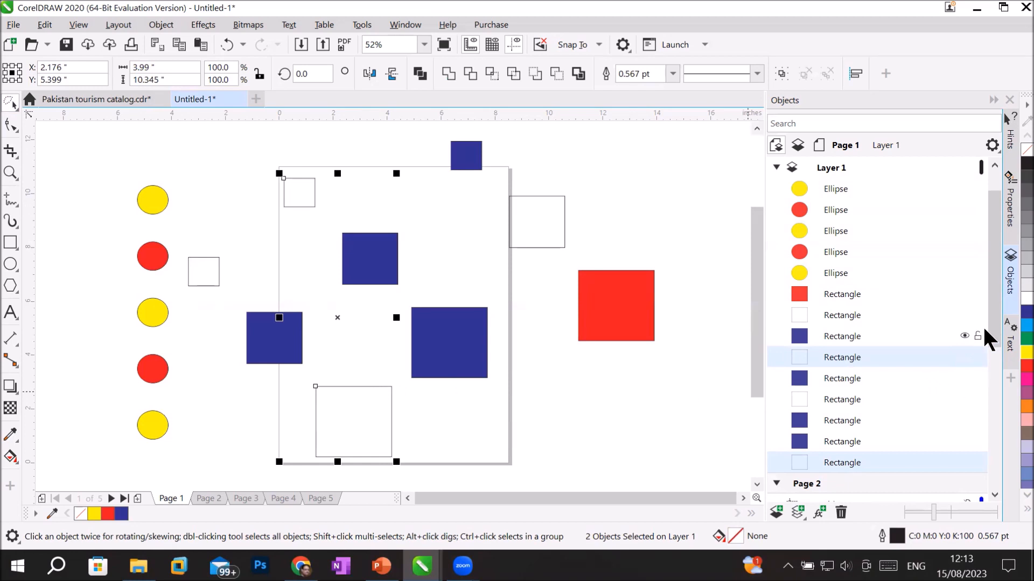
- Select the same two unfilled rectangles individually from Page 1's object list, leaving out the entries between them
{"action": "left_click_drag", "start_coordinate": [994, 329], "coordinate": [996, 380]}
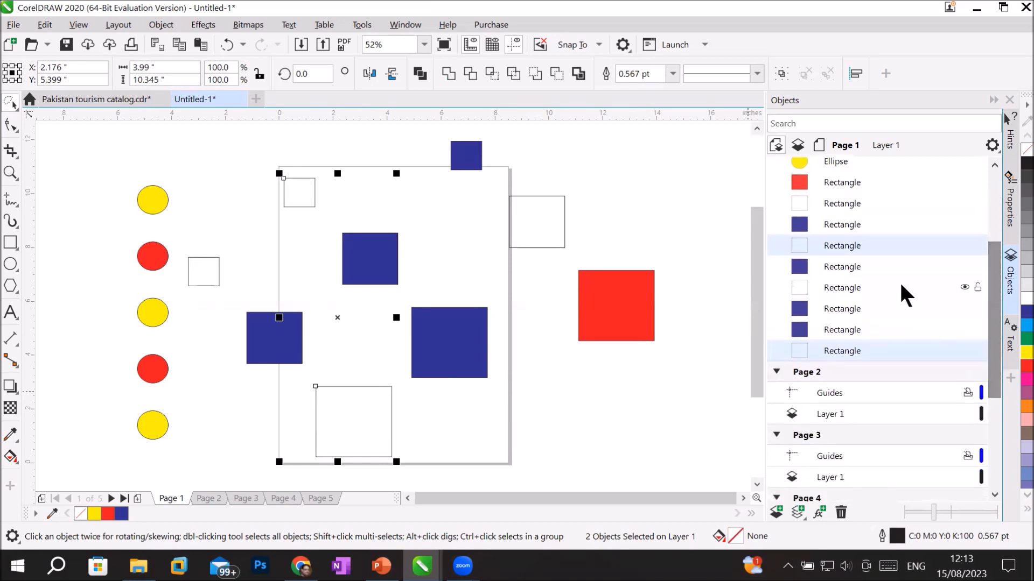
{"action": "left_click", "coordinate": [867, 243]}
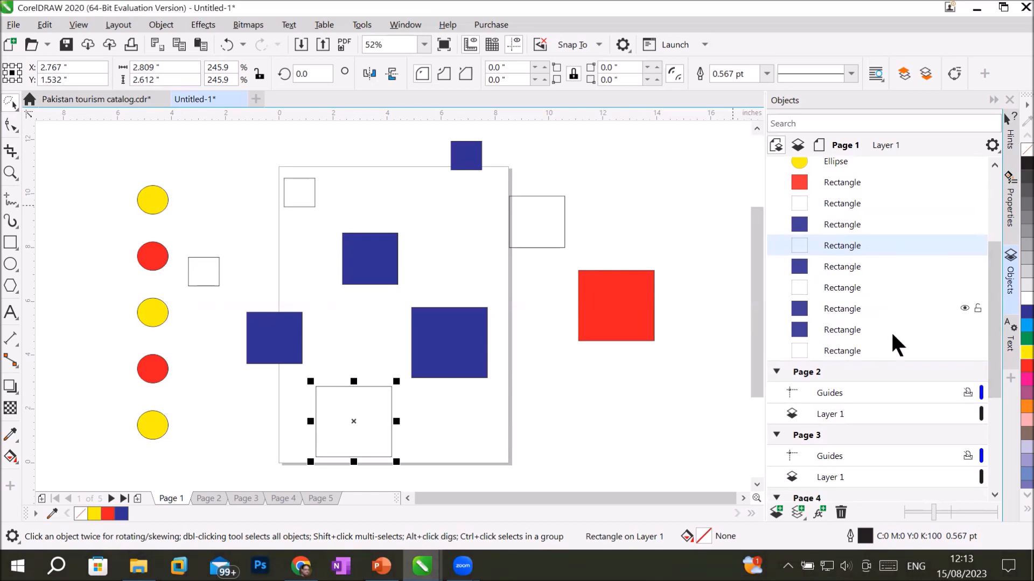
{"action": "left_click", "coordinate": [841, 350], "text": "ctrl"}
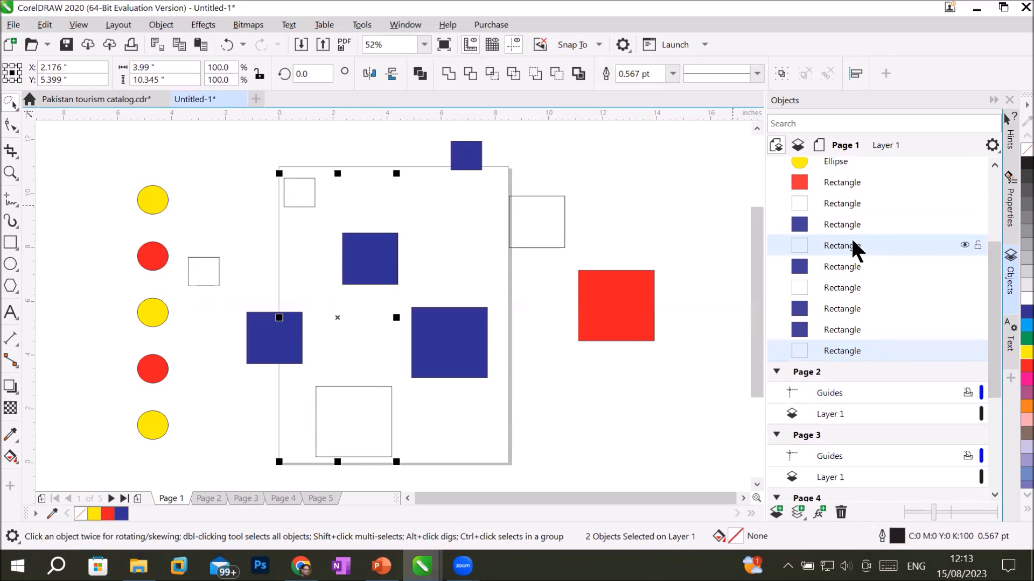
- Select the continuous range of six listed rectangles from the large unfilled one to the last on Layer 1, delete them, and undo the deletion
{"action": "left_click", "coordinate": [849, 351], "text": "ctrl"}
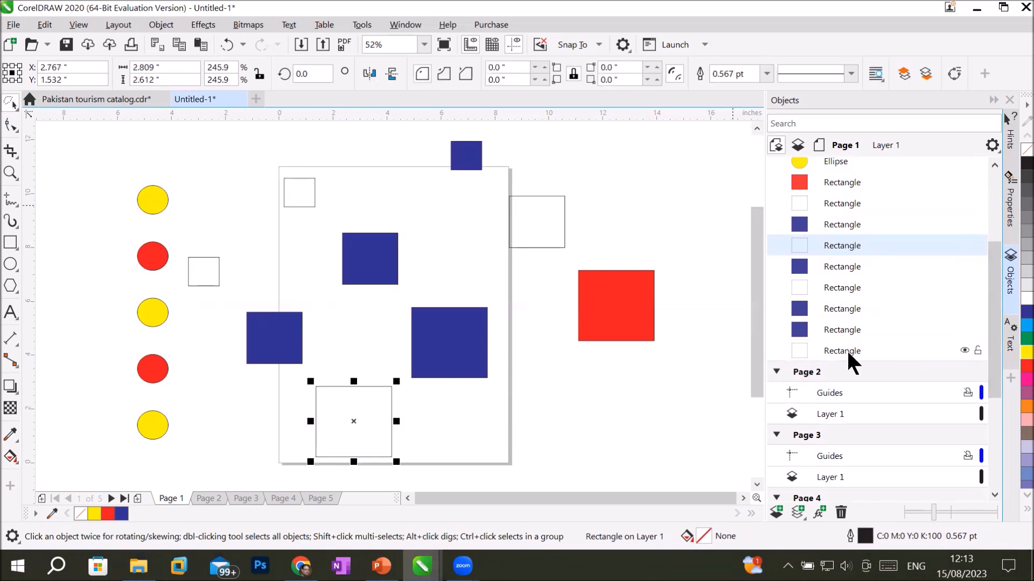
{"action": "left_click", "coordinate": [847, 349], "text": "shift"}
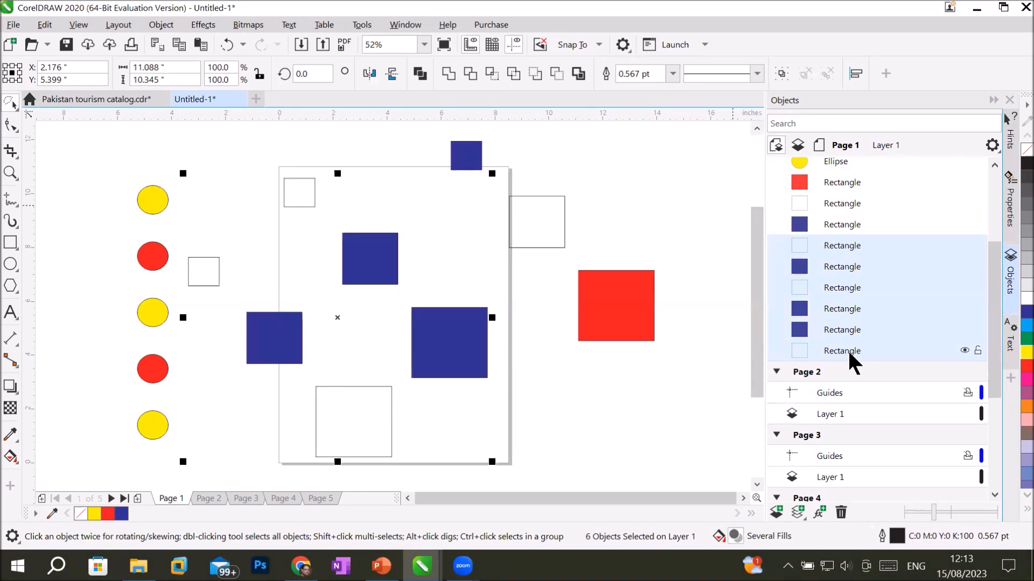
{"action": "key", "text": "Delete"}
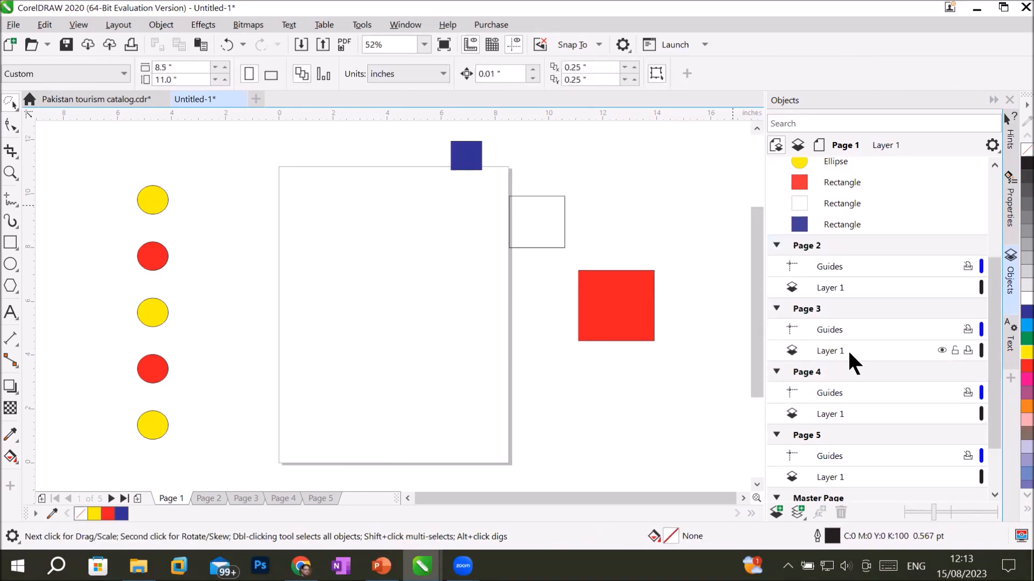
{"action": "key", "text": "ctrl+z"}
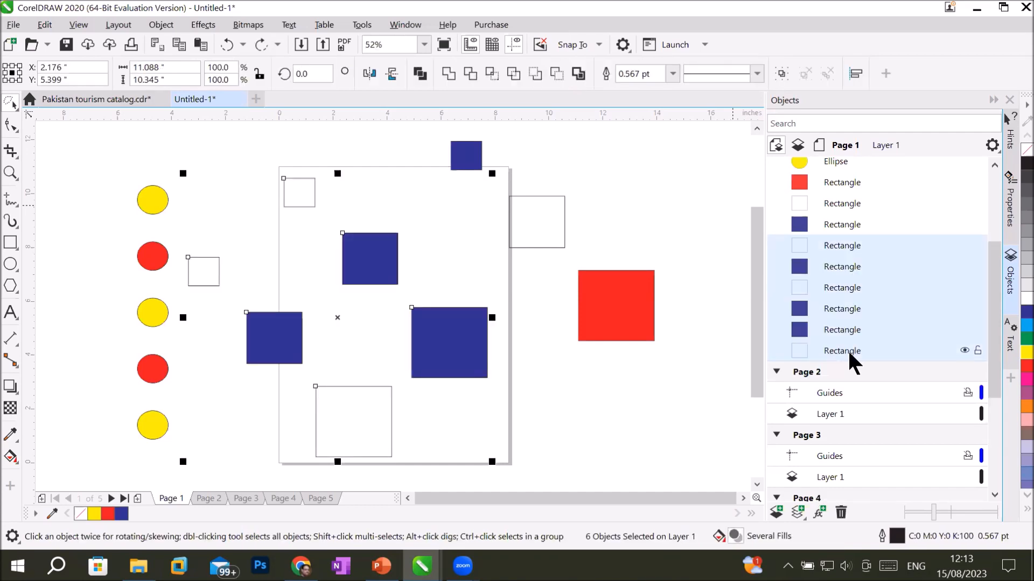
- Try to lasso the three smaller unfilled squares across the top of the drawing in one pass with the Freehand Pick tool
{"action": "left_click", "coordinate": [829, 268]}
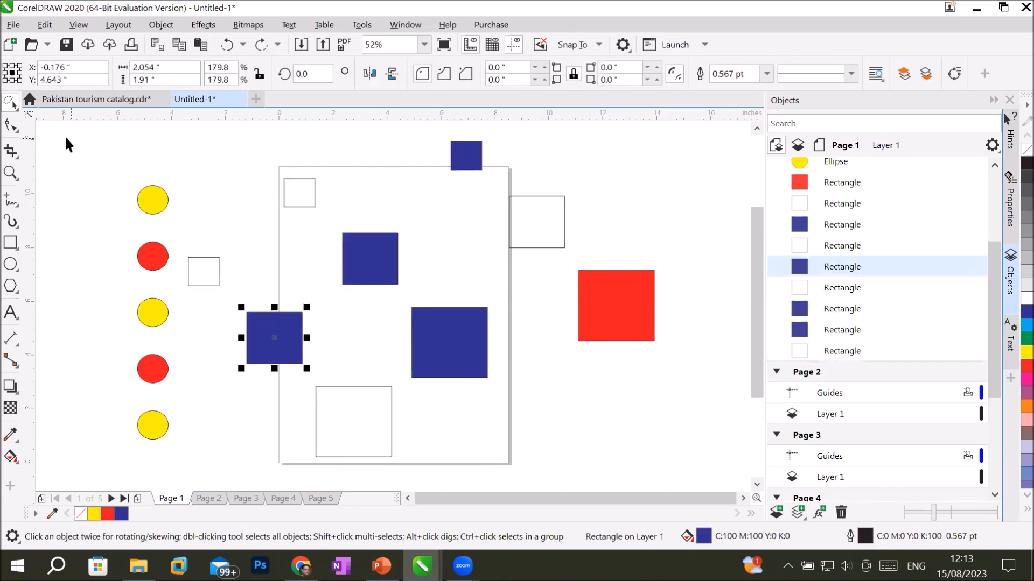
{"action": "left_click", "coordinate": [13, 105]}
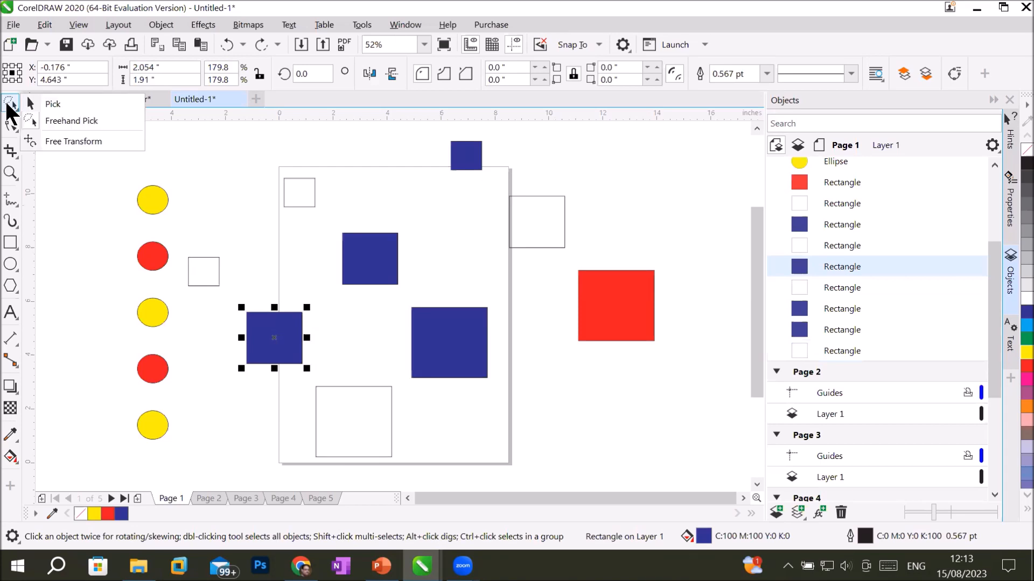
{"action": "left_click", "coordinate": [98, 120]}
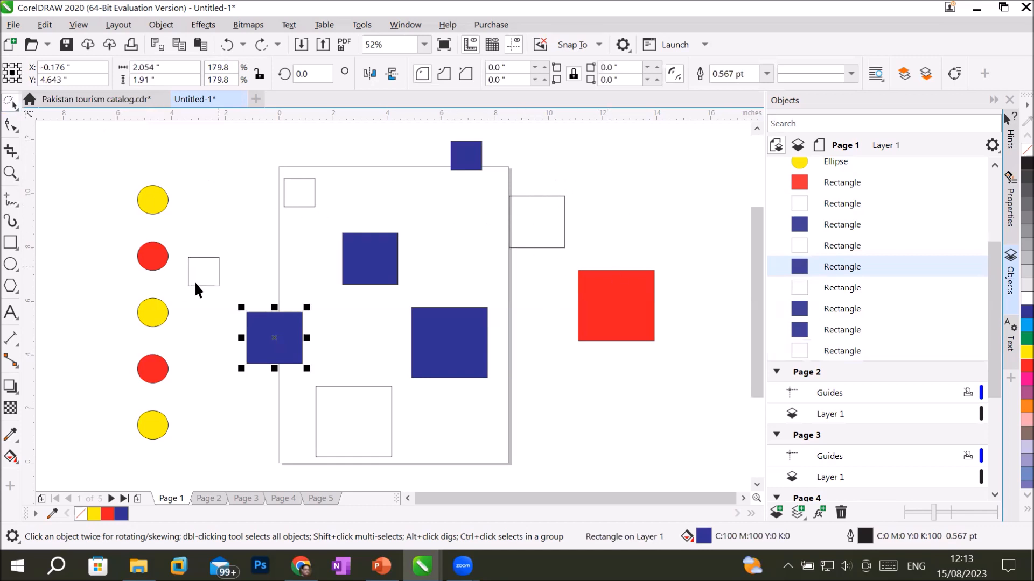
{"action": "left_click_drag", "start_coordinate": [575, 176], "coordinate": [574, 258]}
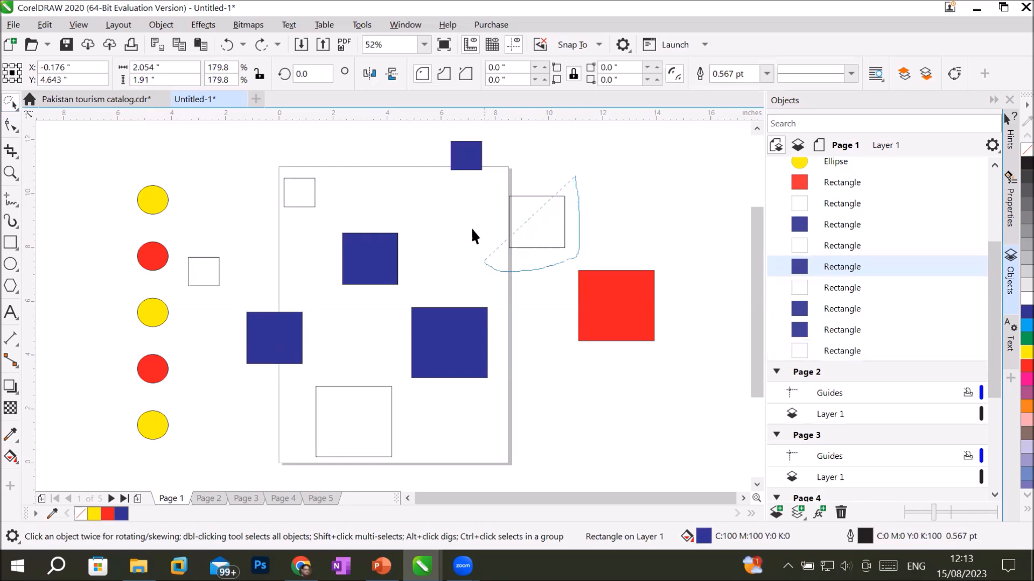
{"action": "mouse_move", "coordinate": [475, 187]}
{"action": "left_mouse_down"}
{"action": "mouse_move", "coordinate": [358, 193]}
{"action": "mouse_move", "coordinate": [314, 216]}
{"action": "left_mouse_up"}
{"action": "mouse_move", "coordinate": [253, 178]}
{"action": "left_mouse_down"}
{"action": "mouse_move", "coordinate": [285, 157]}
{"action": "mouse_move", "coordinate": [281, 146]}
{"action": "mouse_move", "coordinate": [260, 136]}
{"action": "mouse_move", "coordinate": [222, 158]}
{"action": "mouse_move", "coordinate": [215, 185]}
{"action": "mouse_move", "coordinate": [236, 253]}
{"action": "mouse_move", "coordinate": [205, 243]}
{"action": "mouse_move", "coordinate": [181, 250]}
{"action": "mouse_move", "coordinate": [174, 293]}
{"action": "mouse_move", "coordinate": [230, 289]}
{"action": "left_mouse_up"}
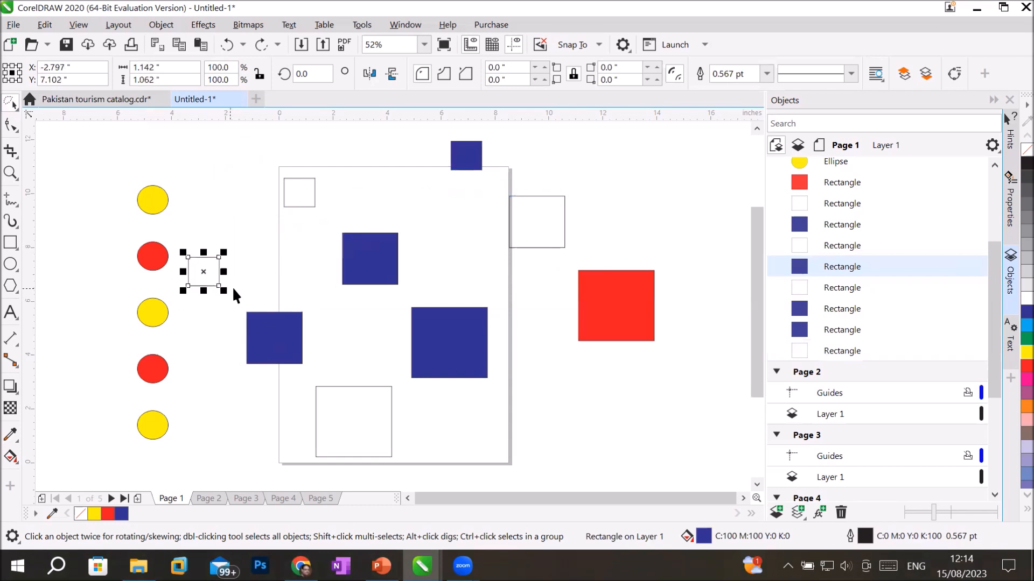
- Lasso the three smaller unfilled squares with the Freehand Pick tool, leaving out the blue squares and the large unfilled one
{"action": "left_click", "coordinate": [176, 299]}
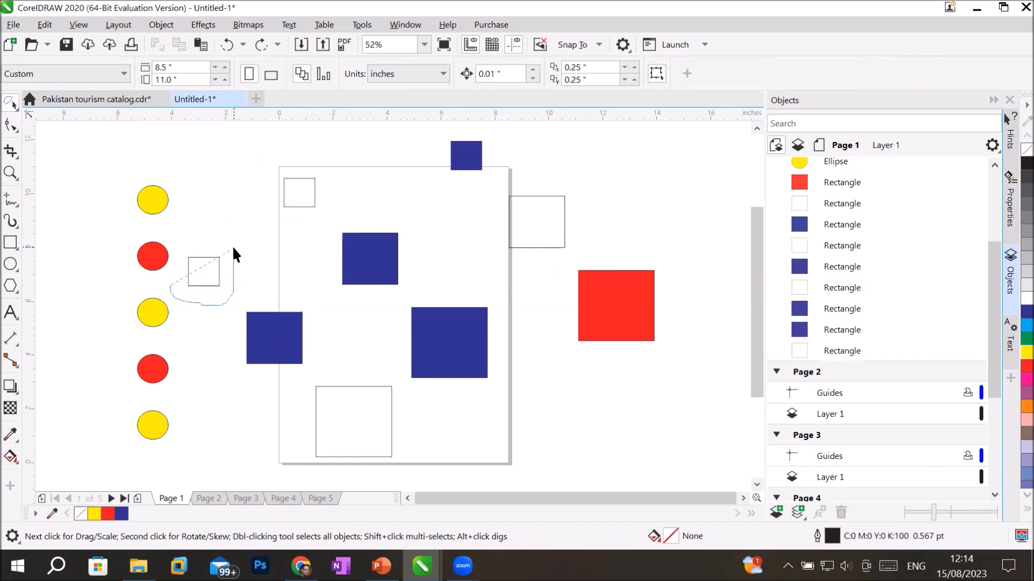
{"action": "mouse_move", "coordinate": [200, 245]}
{"action": "left_mouse_down"}
{"action": "mouse_move", "coordinate": [179, 246]}
{"action": "mouse_move", "coordinate": [201, 191]}
{"action": "left_mouse_up"}
{"action": "mouse_move", "coordinate": [262, 159]}
{"action": "left_mouse_down"}
{"action": "mouse_move", "coordinate": [341, 159]}
{"action": "mouse_move", "coordinate": [332, 209]}
{"action": "mouse_move", "coordinate": [467, 193]}
{"action": "mouse_move", "coordinate": [497, 173]}
{"action": "mouse_move", "coordinate": [573, 209]}
{"action": "mouse_move", "coordinate": [516, 226]}
{"action": "left_mouse_up"}
{"action": "mouse_move", "coordinate": [179, 236]}
{"action": "left_mouse_down"}
{"action": "mouse_move", "coordinate": [307, 215]}
{"action": "mouse_move", "coordinate": [317, 175]}
{"action": "left_mouse_up"}
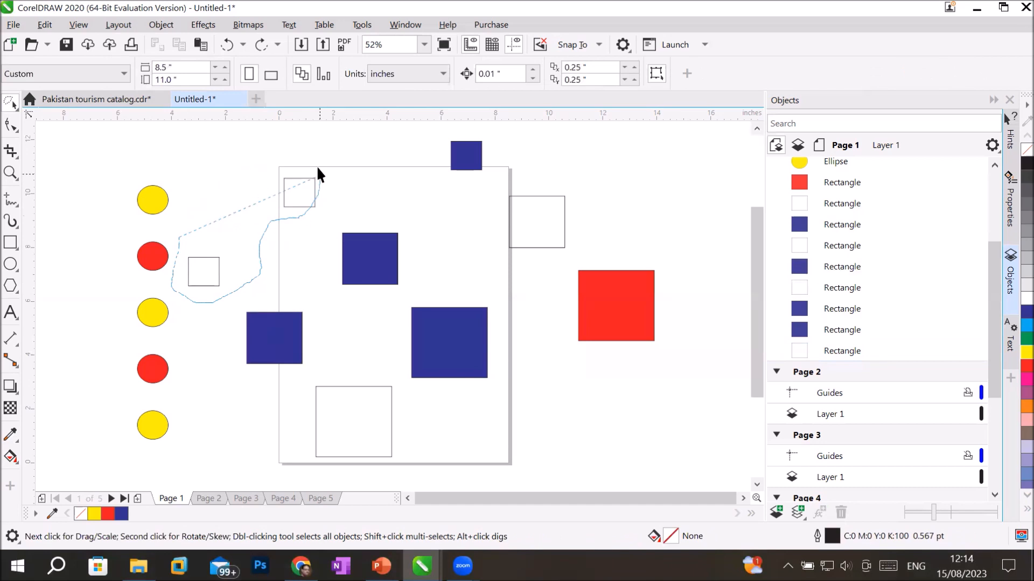
{"action": "left_click_drag", "start_coordinate": [310, 161], "coordinate": [315, 161]}
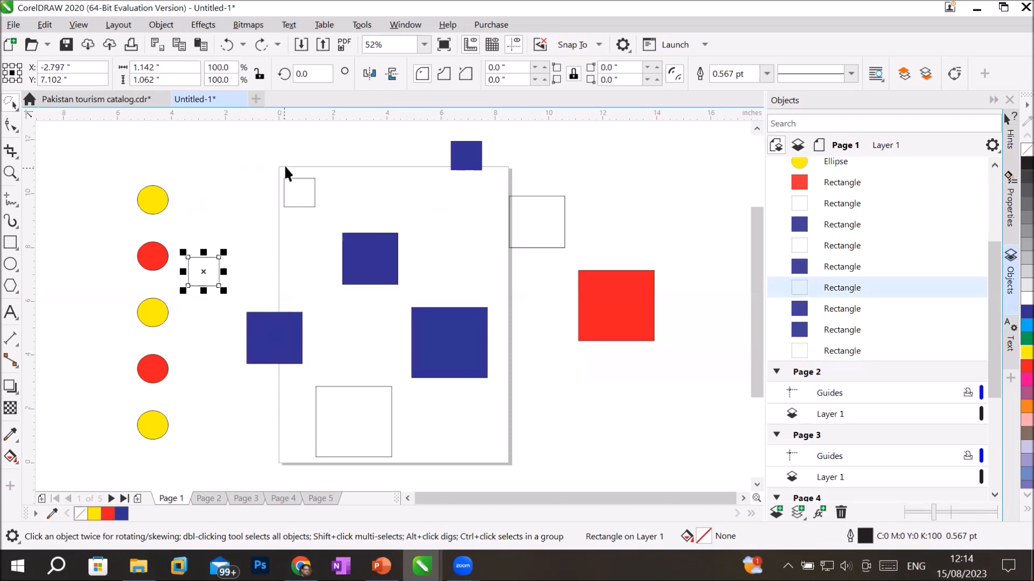
{"action": "left_click_drag", "start_coordinate": [283, 164], "coordinate": [249, 197]}
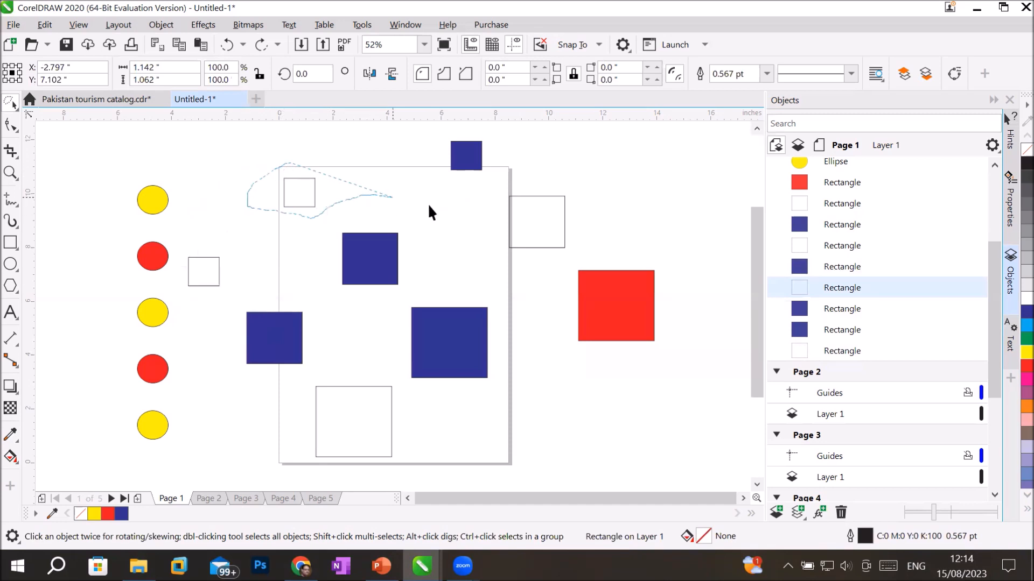
{"action": "mouse_move", "coordinate": [428, 206]}
{"action": "left_mouse_down"}
{"action": "mouse_move", "coordinate": [589, 194]}
{"action": "mouse_move", "coordinate": [539, 269]}
{"action": "left_mouse_up"}
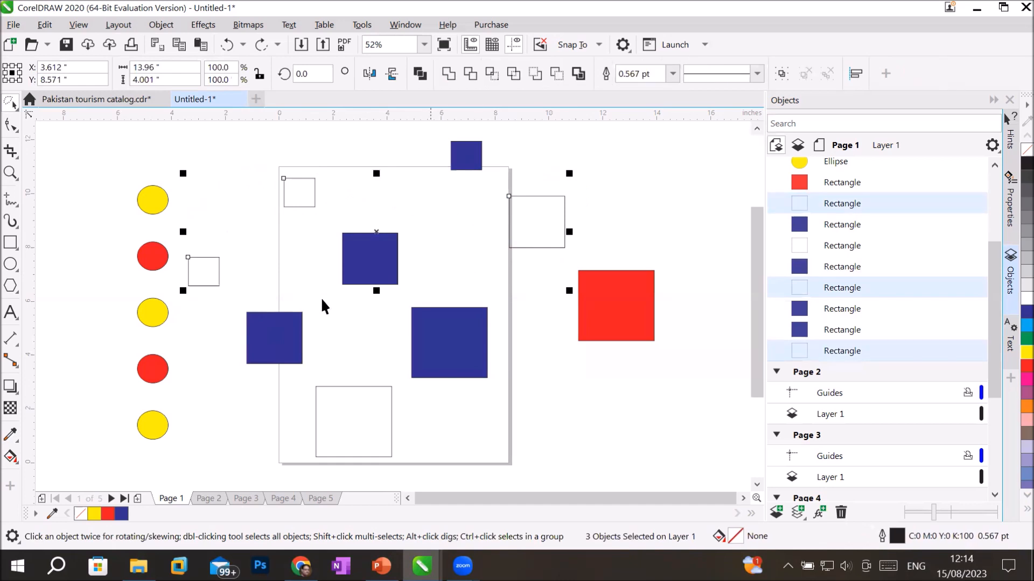
- Drop the small square beside the circles from the selection, add it back, and fill the three selected squares cyan
{"action": "left_click", "coordinate": [211, 285], "text": "shift"}
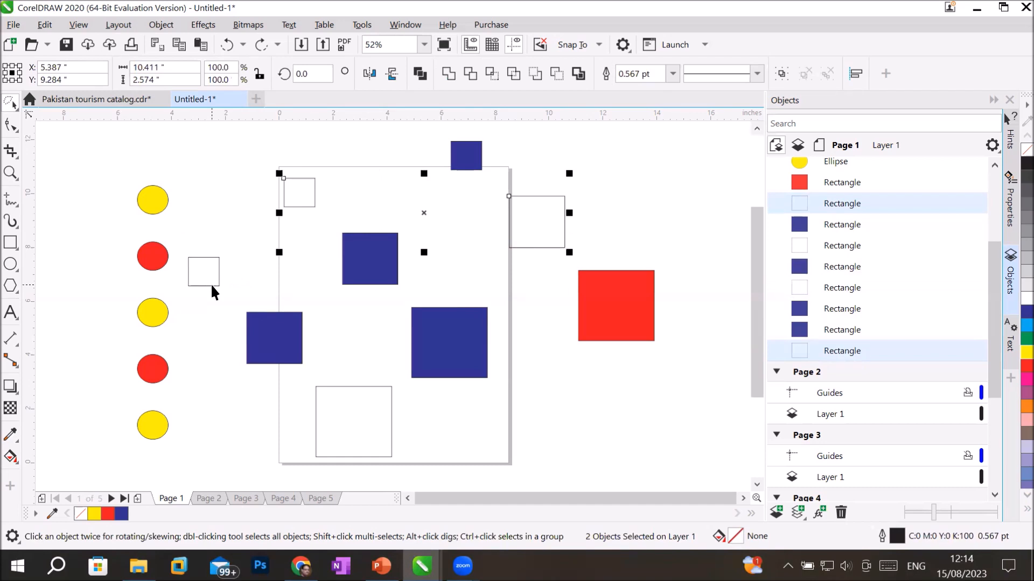
{"action": "left_click", "coordinate": [207, 286], "text": "shift"}
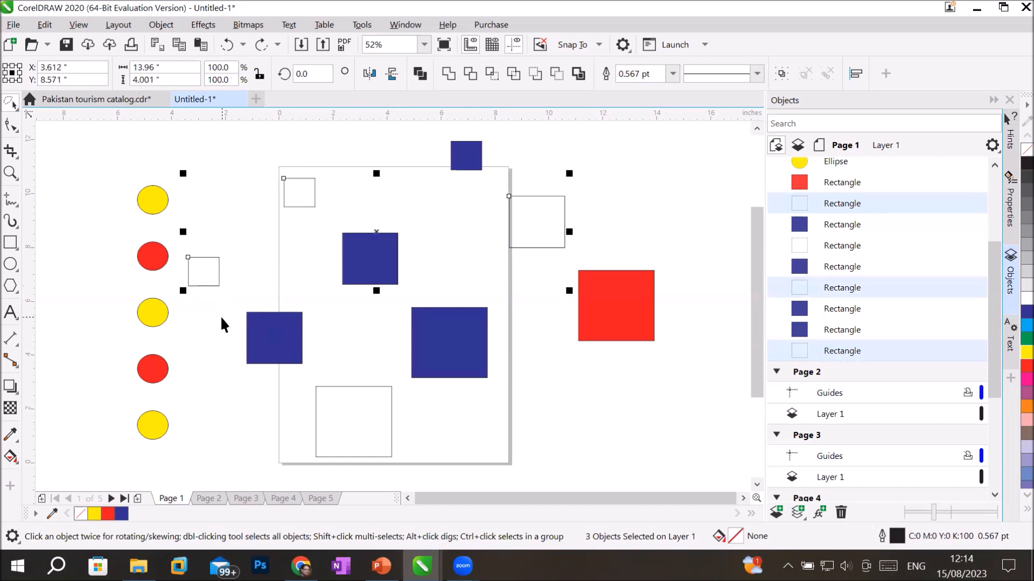
{"action": "left_click", "coordinate": [1026, 325]}
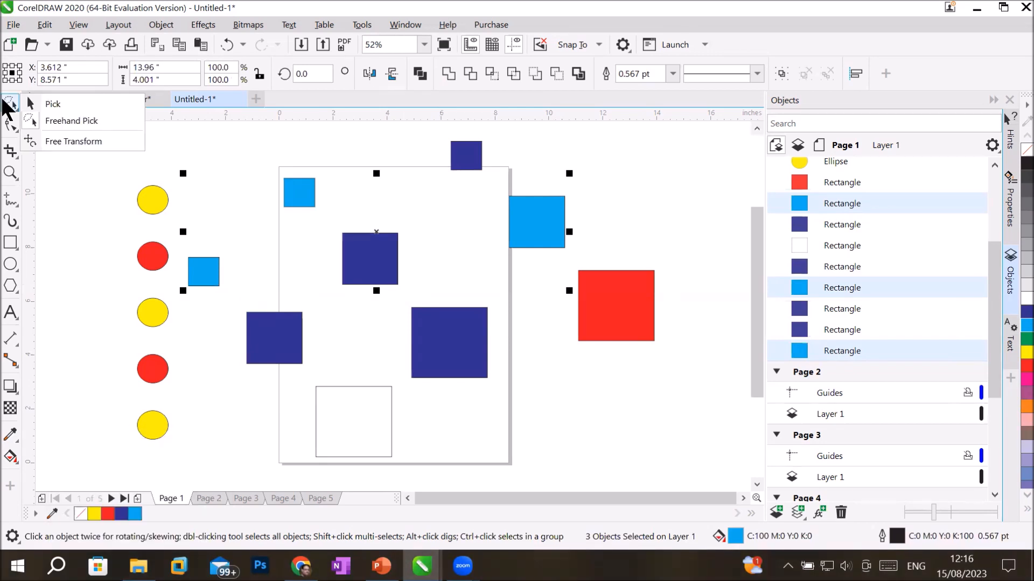
- Look over the Free Transform tool's options with Free Rotation active for the three cyan squares
{"action": "left_click", "coordinate": [79, 143]}
{"action": "left_click", "coordinate": [12, 75]}
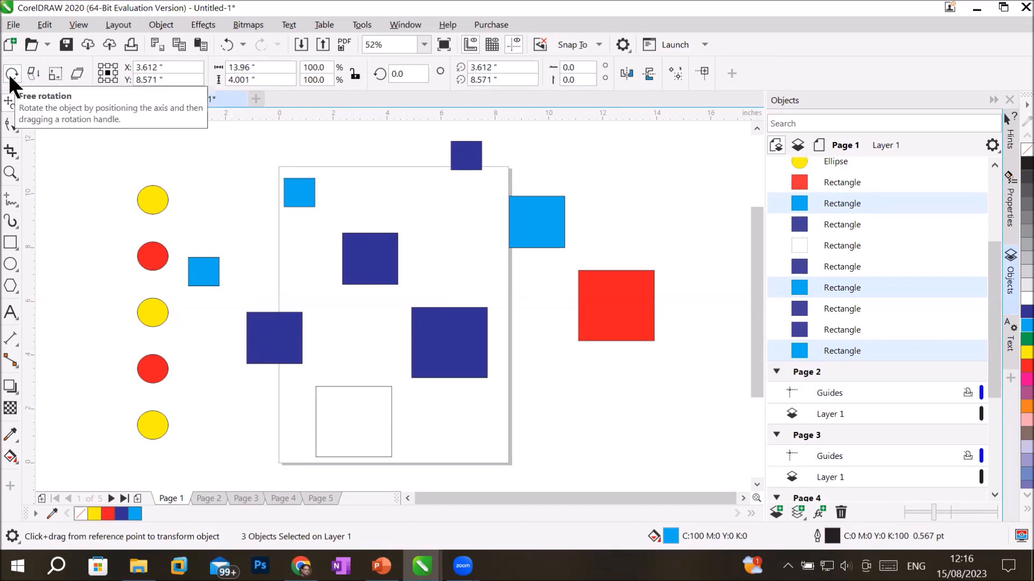
{"action": "left_click", "coordinate": [101, 65]}
{"action": "left_click", "coordinate": [108, 72]}
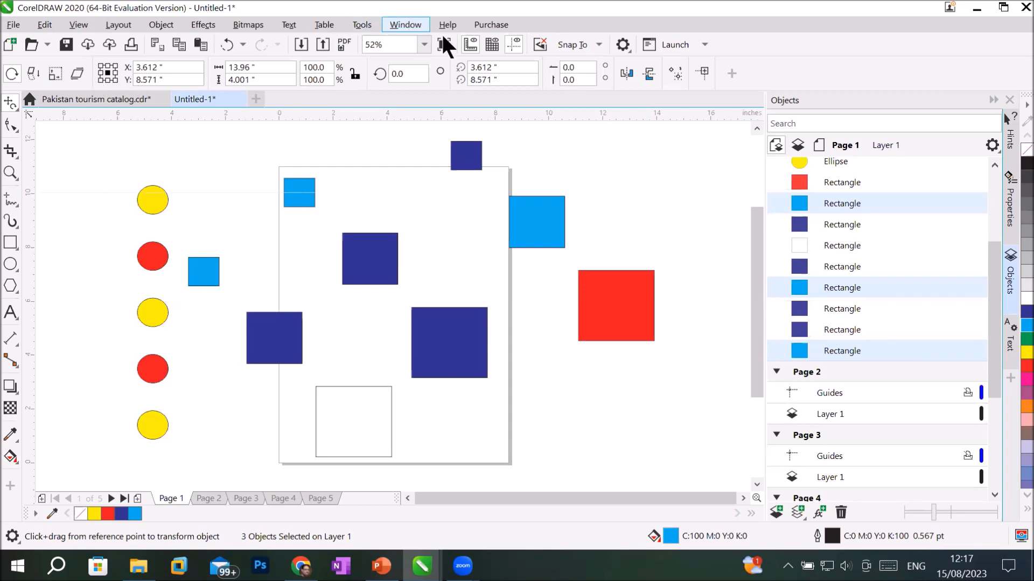
- Open the Transform docker while keeping the Free Transform tool active
{"action": "left_click", "coordinate": [404, 25]}
{"action": "mouse_move", "coordinate": [441, 220]}
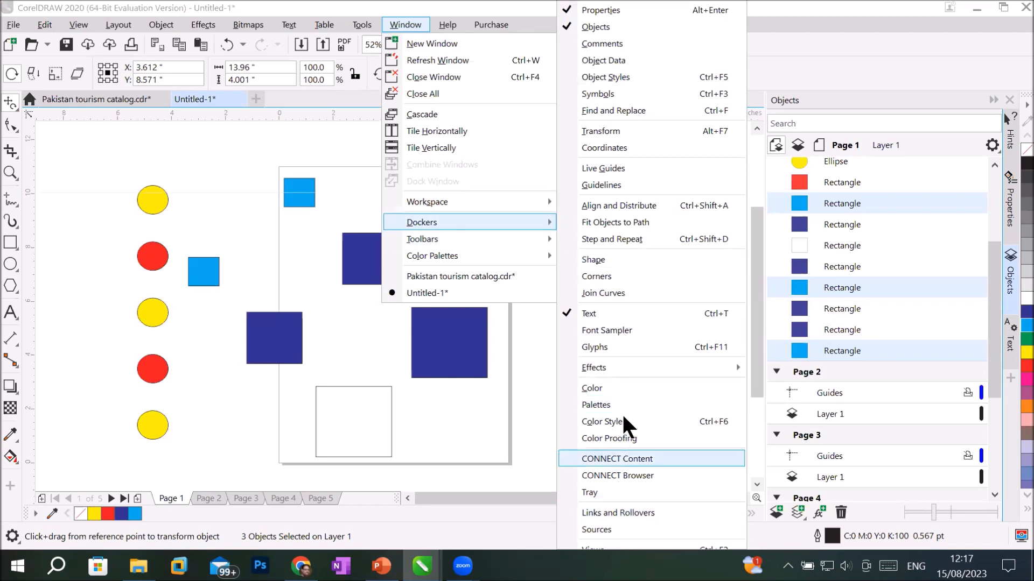
{"action": "left_click", "coordinate": [675, 124]}
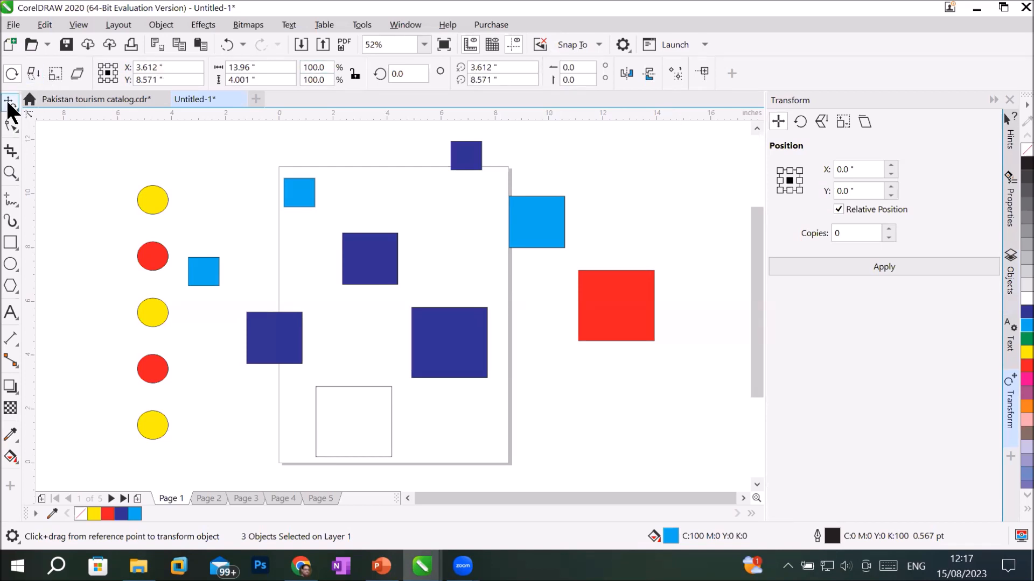
{"action": "left_click", "coordinate": [9, 104]}
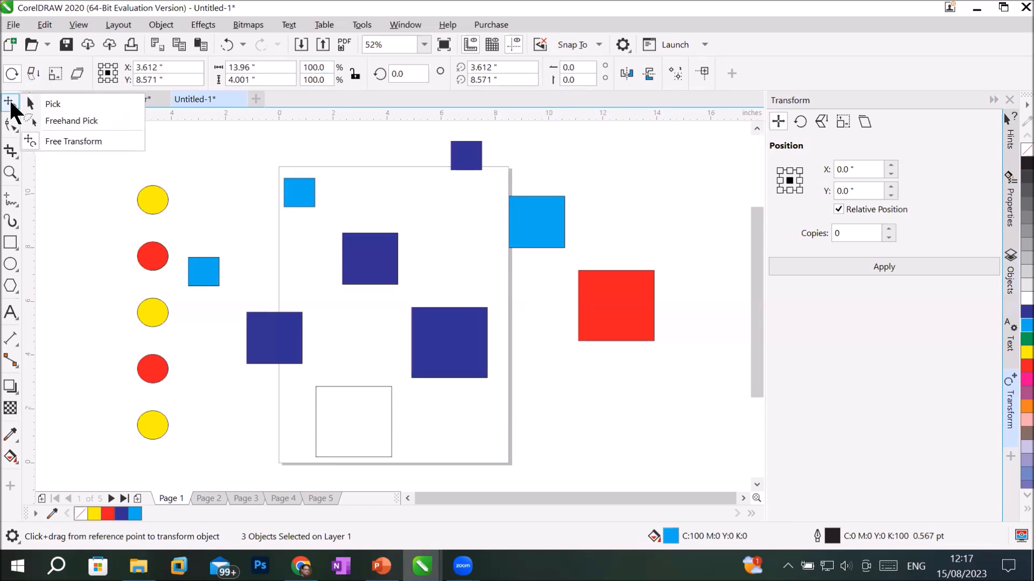
{"action": "left_click", "coordinate": [47, 141]}
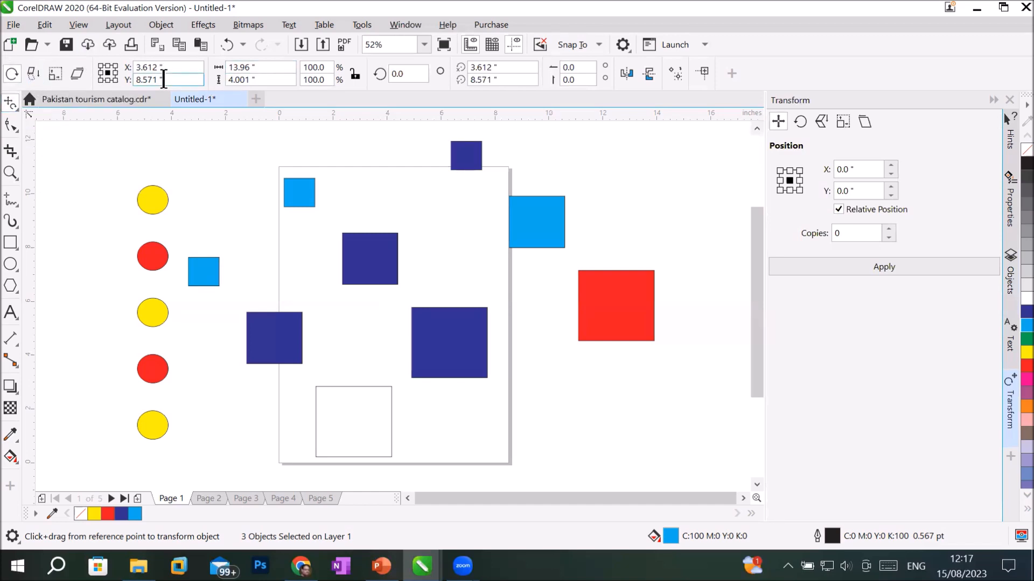
- Examine the Rotate, Size and Skew settings of the Transform docker and return to its Position settings
{"action": "left_click", "coordinate": [799, 118]}
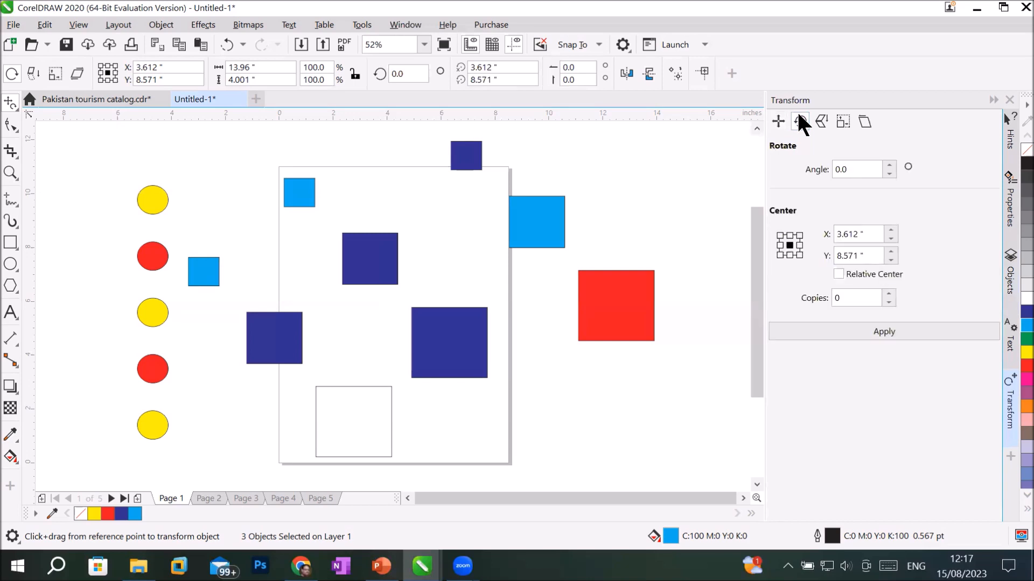
{"action": "left_click", "coordinate": [841, 123]}
{"action": "left_click", "coordinate": [843, 121]}
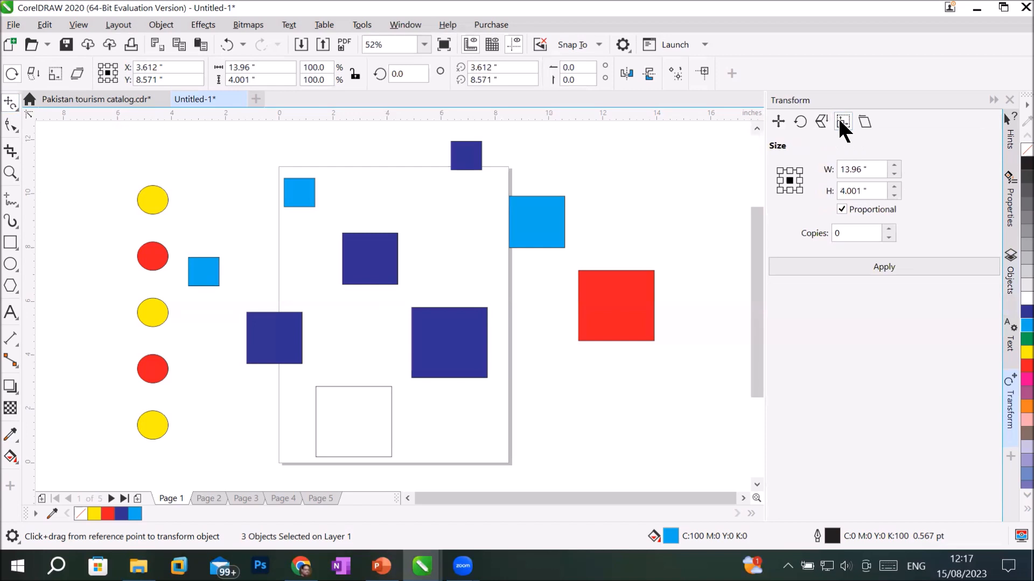
{"action": "left_click", "coordinate": [863, 117]}
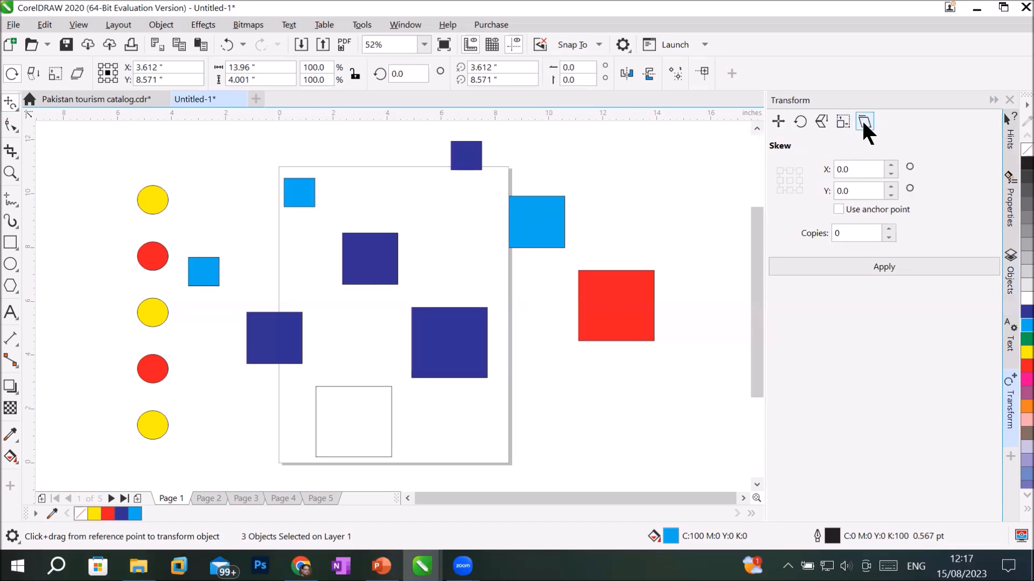
{"action": "left_click", "coordinate": [777, 121]}
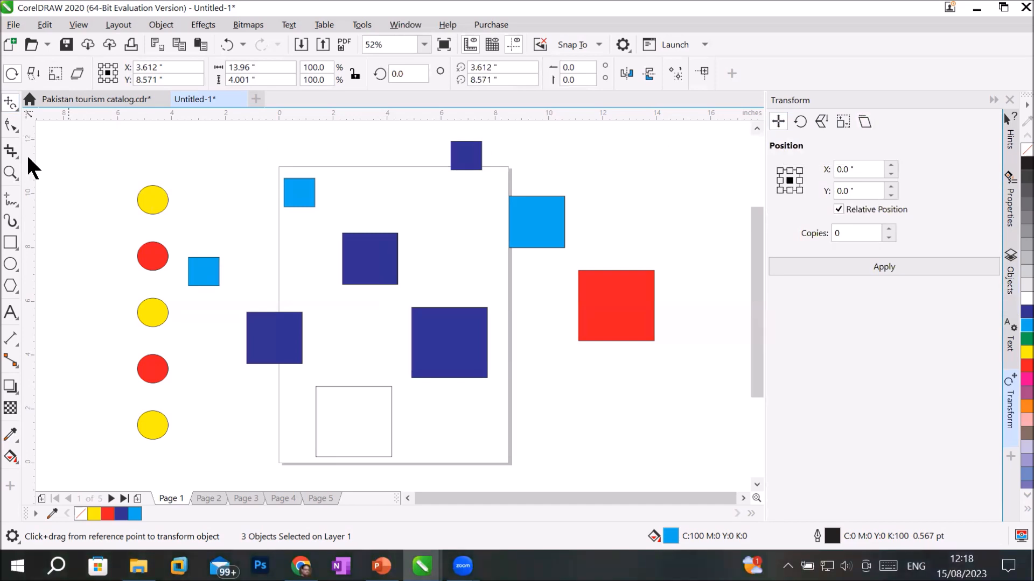
- Select all the practice shapes on and around Page 1 with the Pick tool and delete them
{"action": "left_click", "coordinate": [7, 103]}
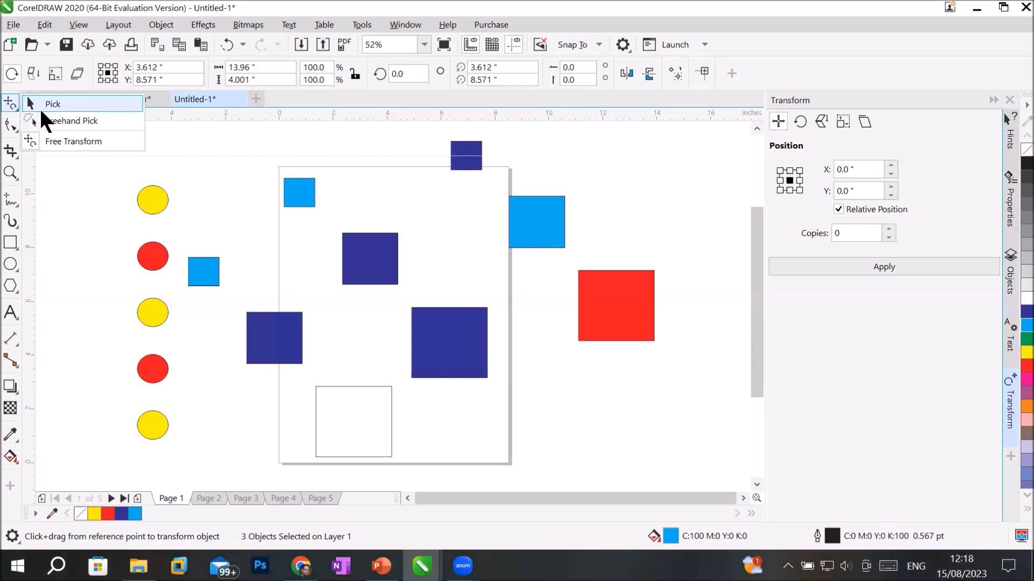
{"action": "left_click", "coordinate": [34, 107]}
{"action": "left_click_drag", "start_coordinate": [65, 139], "coordinate": [586, 413]}
{"action": "left_click_drag", "start_coordinate": [703, 473], "coordinate": [703, 473]}
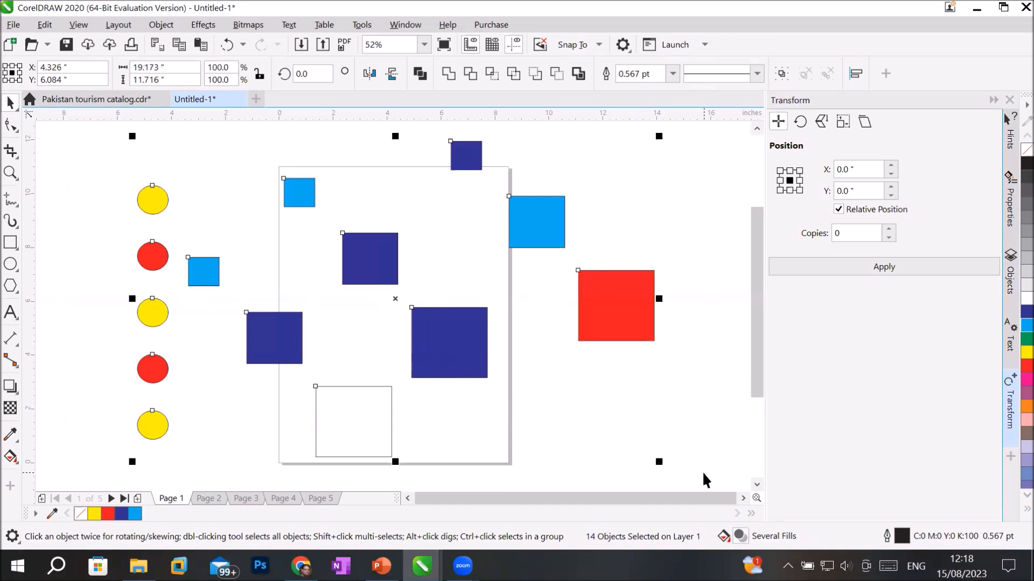
{"action": "key", "text": "Delete"}
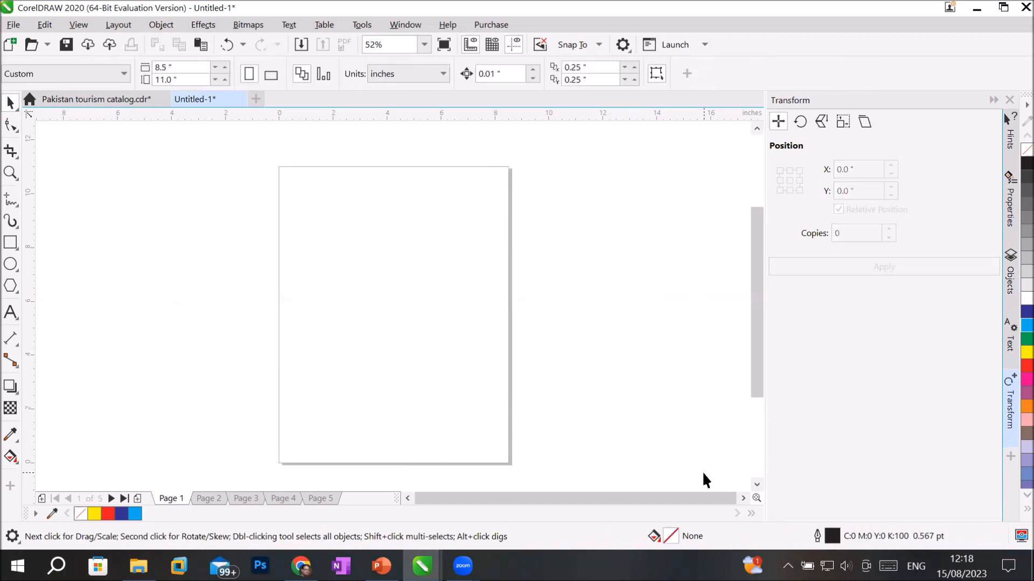
- Draw an unfilled square about 3.43 inches wide in the upper middle of the empty page
{"action": "left_click", "coordinate": [10, 242]}
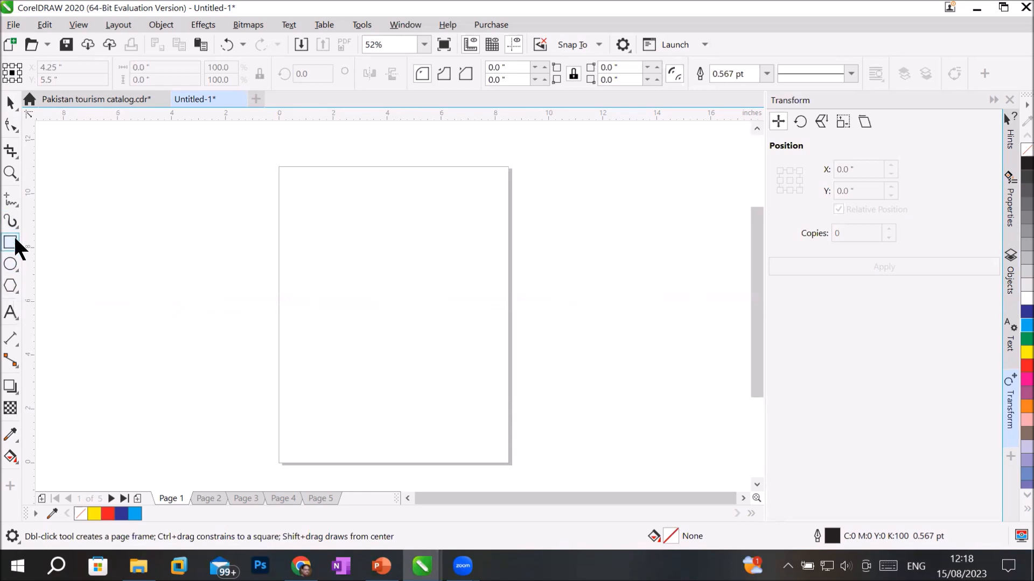
{"action": "left_click_drag", "start_coordinate": [341, 218], "coordinate": [449, 302]}
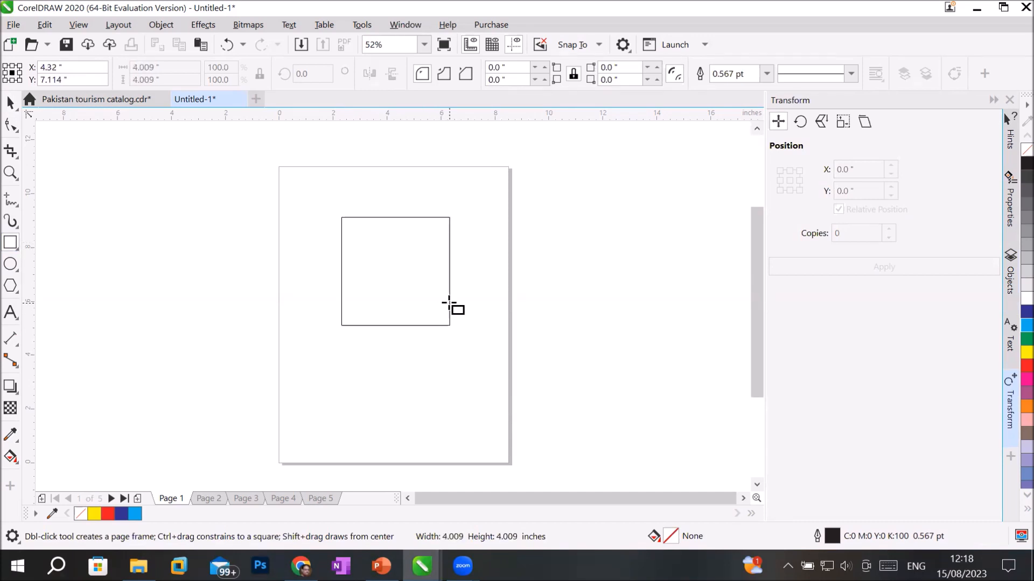
{"action": "left_click_drag", "start_coordinate": [449, 302], "coordinate": [434, 281]}
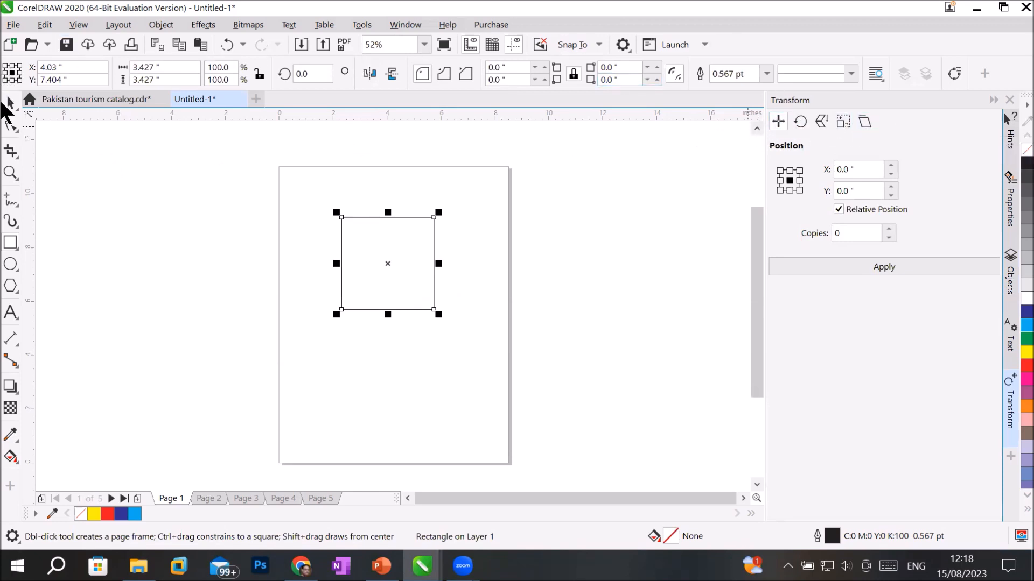
- Create a copy of the square rotated about 32° clockwise around its top edge's midpoint, using the Free Transform tool's Free Rotation
{"action": "left_click", "coordinate": [8, 108]}
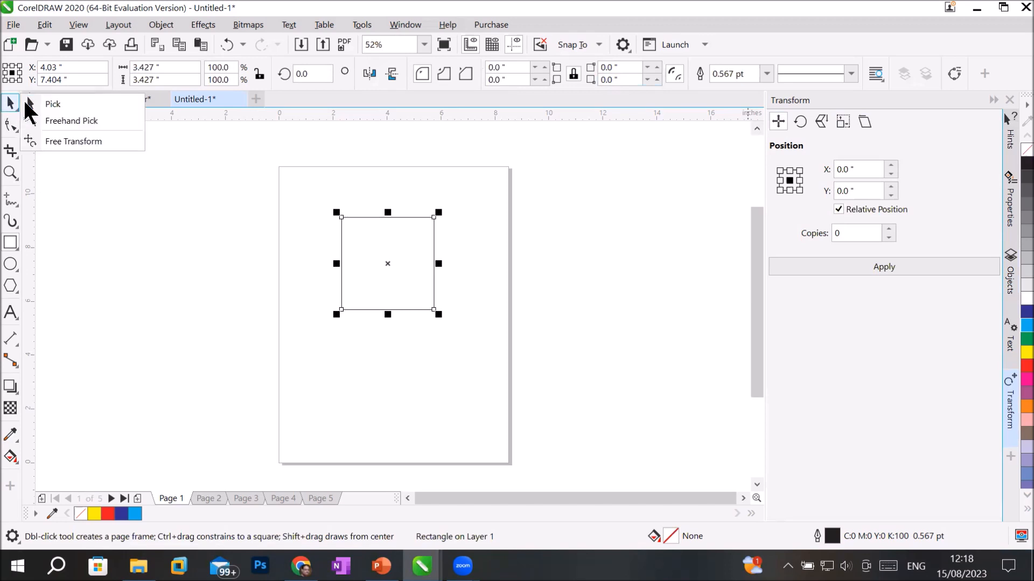
{"action": "left_click", "coordinate": [74, 142]}
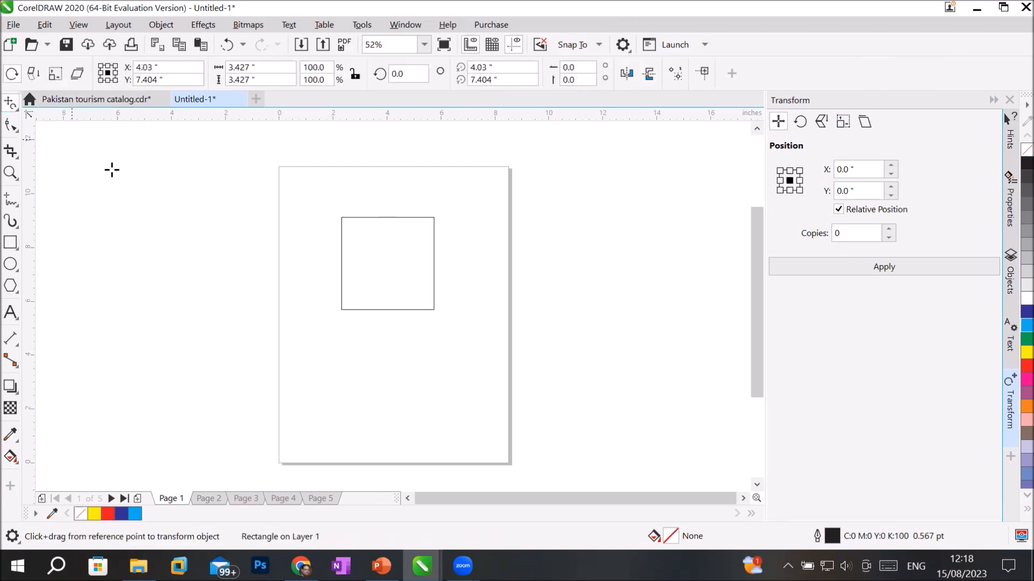
{"action": "left_click", "coordinate": [12, 73]}
{"action": "left_click", "coordinate": [12, 75]}
{"action": "left_click_drag", "start_coordinate": [387, 216], "coordinate": [447, 255]}
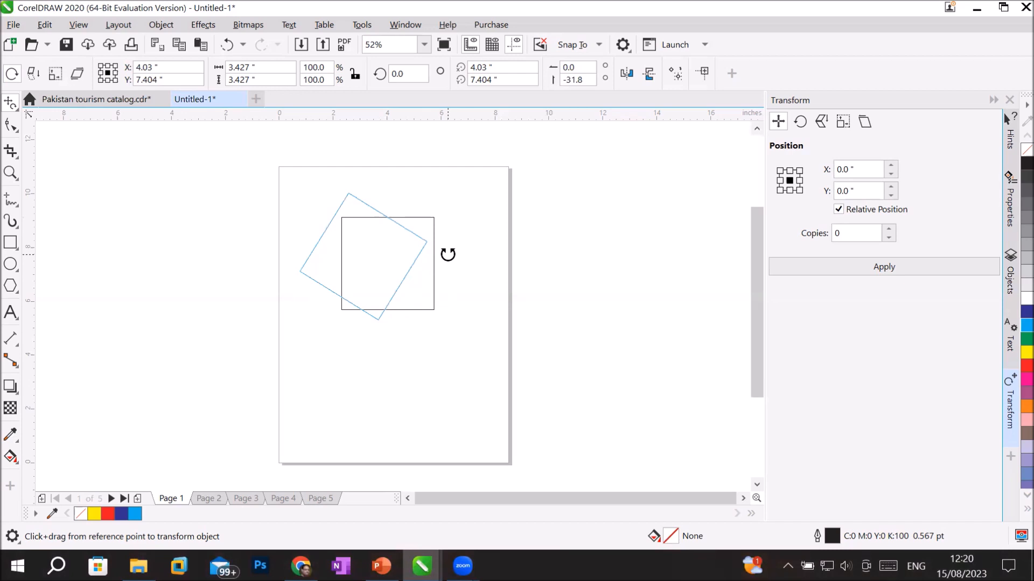
{"action": "left_click_drag", "start_coordinate": [448, 254], "coordinate": [448, 254]}
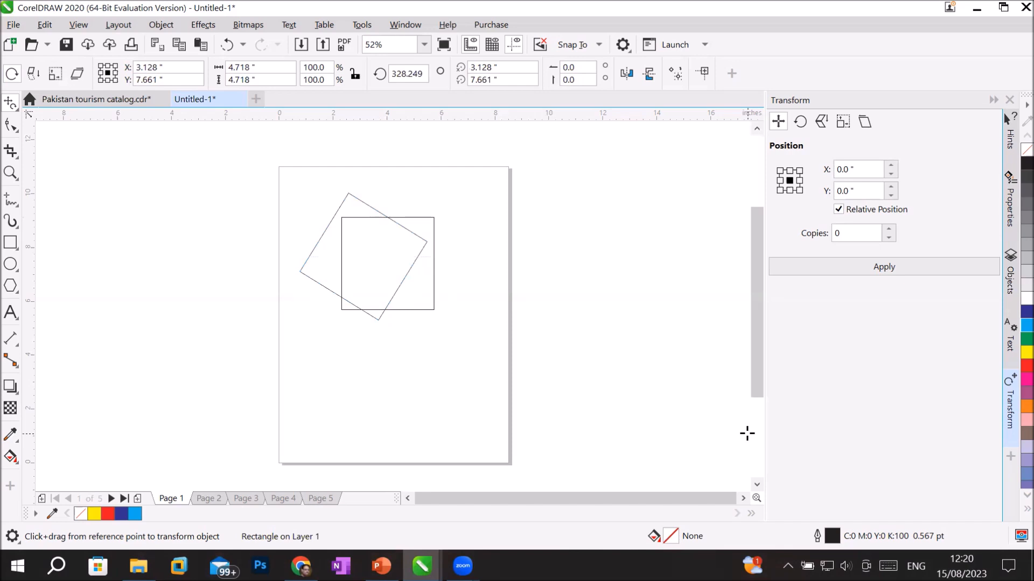
- Repeat the rotated duplication until the square's copies complete a full circular pattern around the pivot point
{"action": "key", "text": "ctrl+r"}
{"action": "key", "text": "ctrl+r"}
{"action": "key", "text": "ctrl+r"}
{"action": "key", "text": "ctrl+r"}
{"action": "key", "text": "ctrl+r"}
{"action": "key", "text": "ctrl+r"}
{"action": "key", "text": "ctrl+r"}
{"action": "key", "text": "ctrl+r"}
{"action": "key", "text": "ctrl+r"}
{"action": "key", "text": "ctrl+r"}
{"action": "key", "text": "ctrl+r"}
{"action": "key", "text": "ctrl+r"}
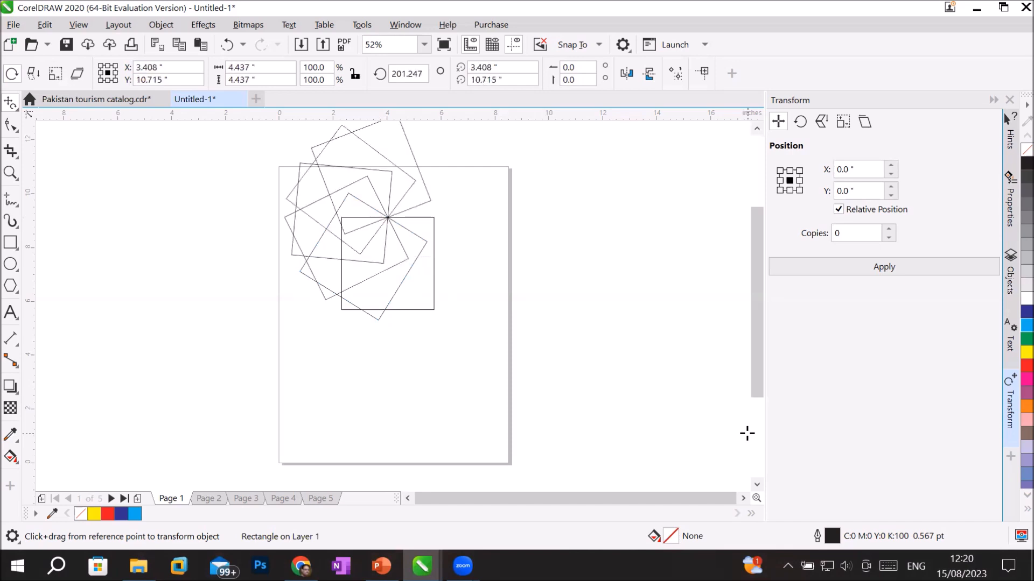
{"action": "key", "text": "ctrl+r"}
{"action": "key", "text": "ctrl+r"}
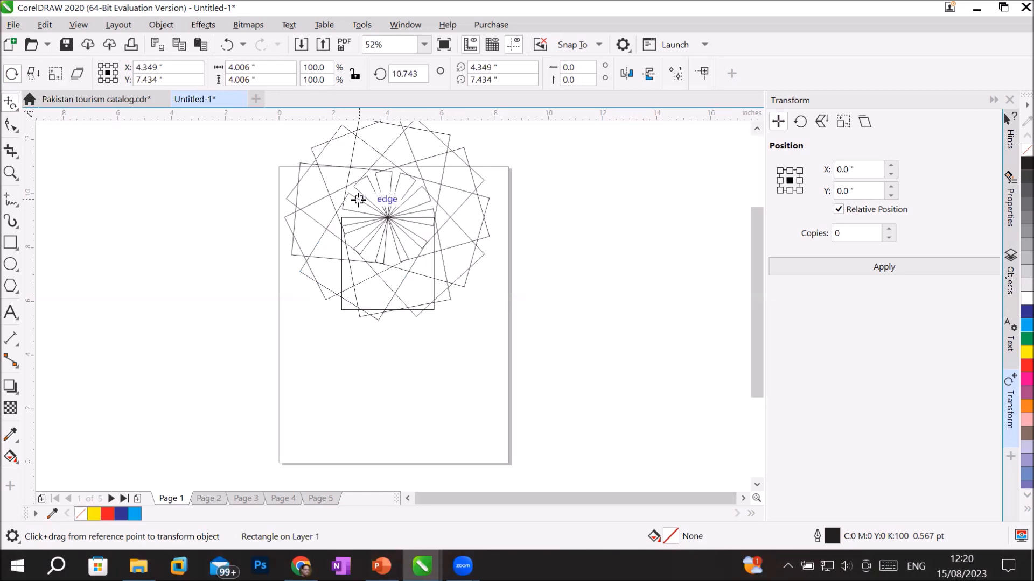
{"action": "scroll", "coordinate": [425, 218], "scroll_direction": "up", "scroll_amount": 3}
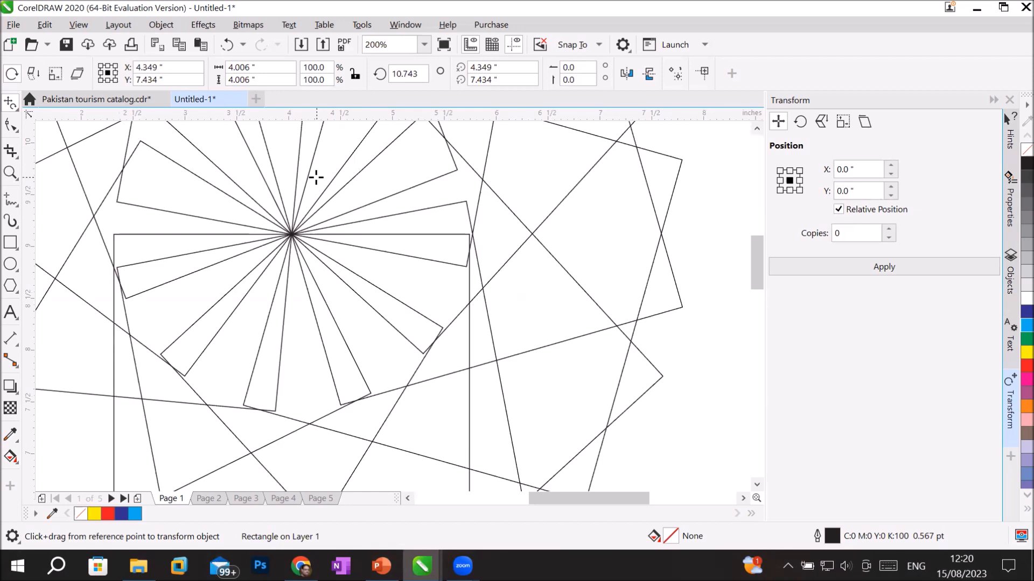
{"action": "scroll", "coordinate": [316, 177], "scroll_direction": "down", "scroll_amount": 3}
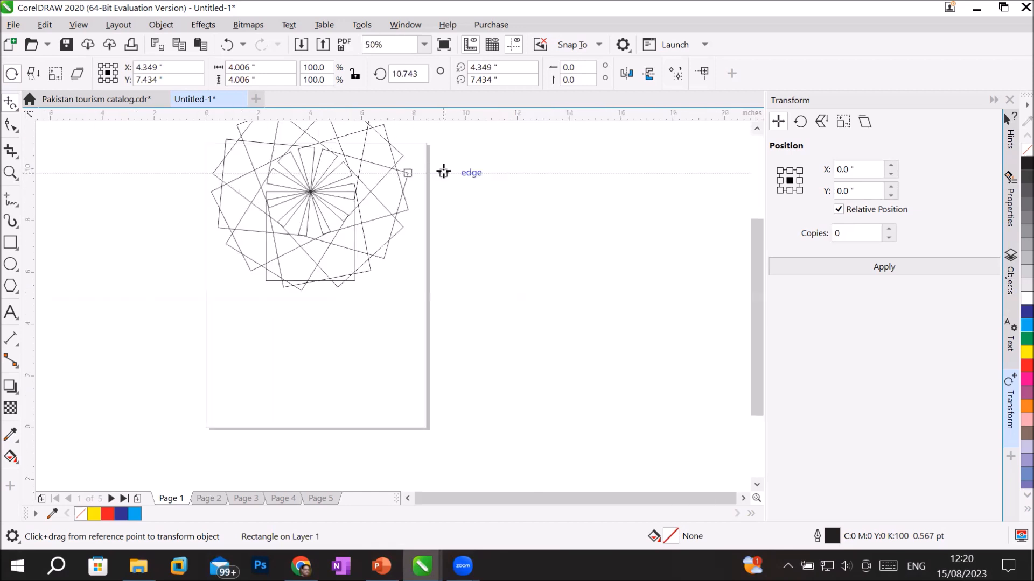
{"action": "left_click", "coordinate": [11, 173]}
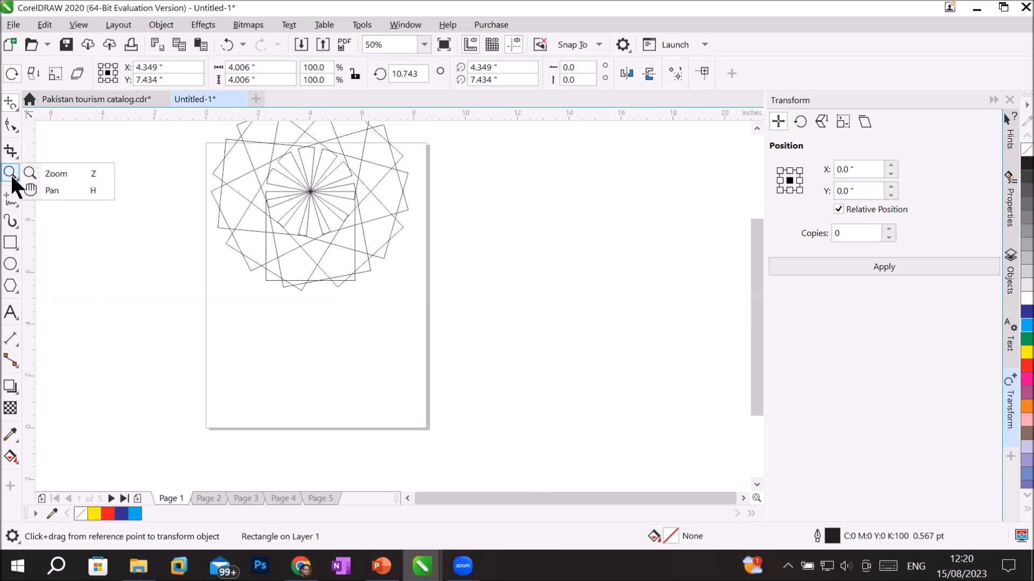
{"action": "left_click", "coordinate": [33, 173]}
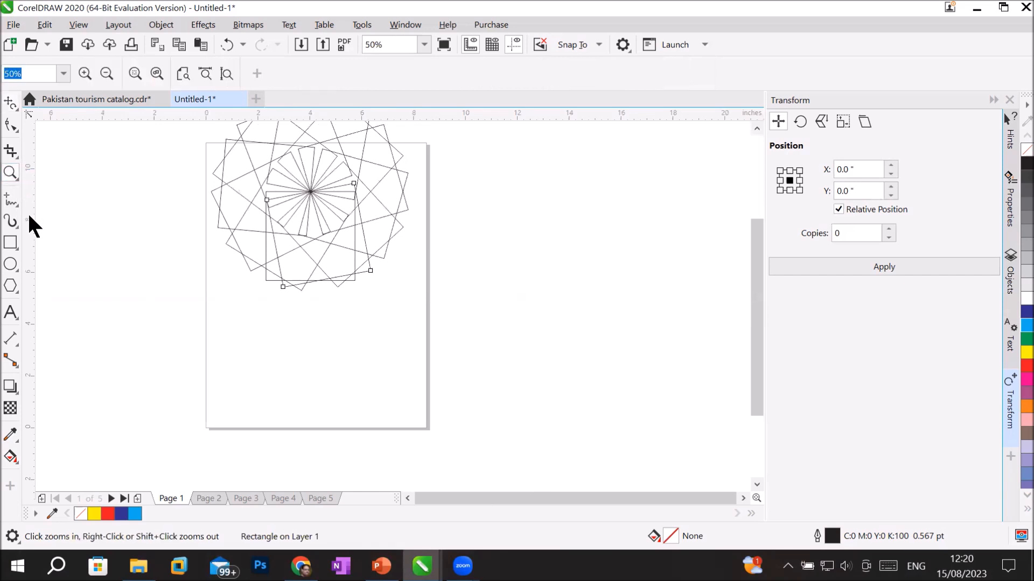
{"action": "left_click", "coordinate": [11, 152]}
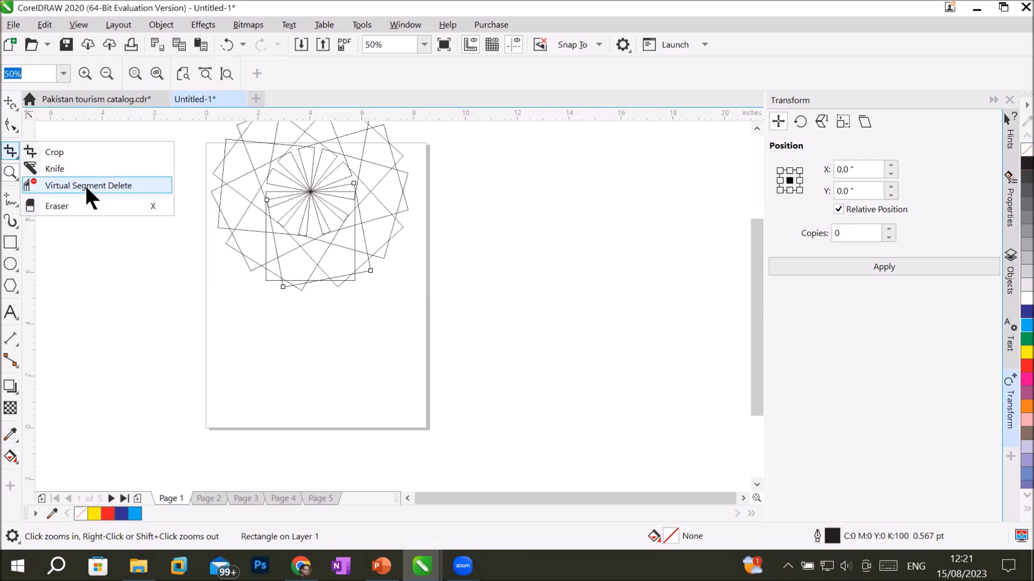
{"action": "mouse_move", "coordinate": [9, 454]}
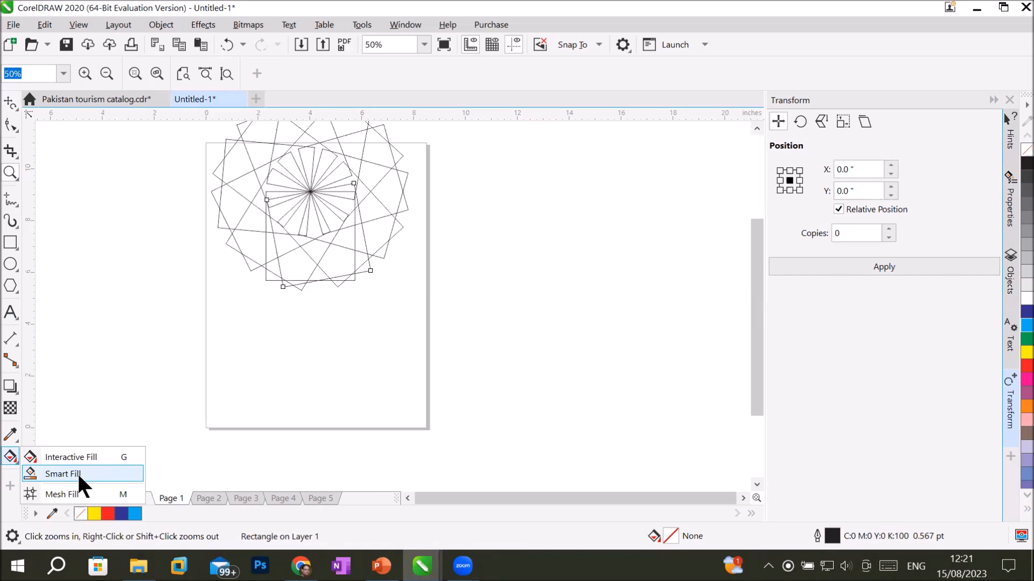
- Remove two line segments between intersections on the right side of the circular pattern with the Virtual Segment Delete tool
{"action": "left_click", "coordinate": [755, 129]}
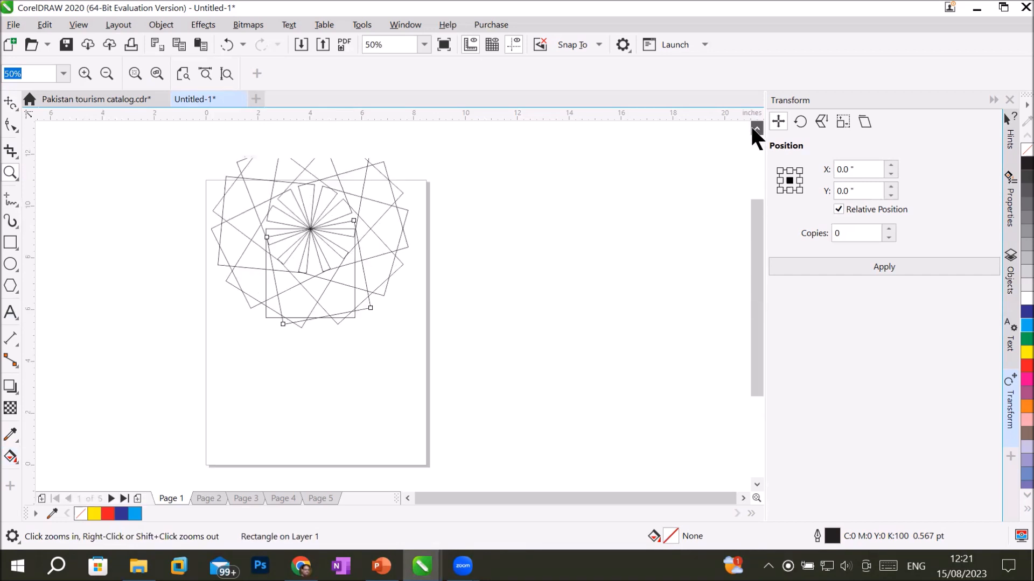
{"action": "left_click", "coordinate": [755, 128]}
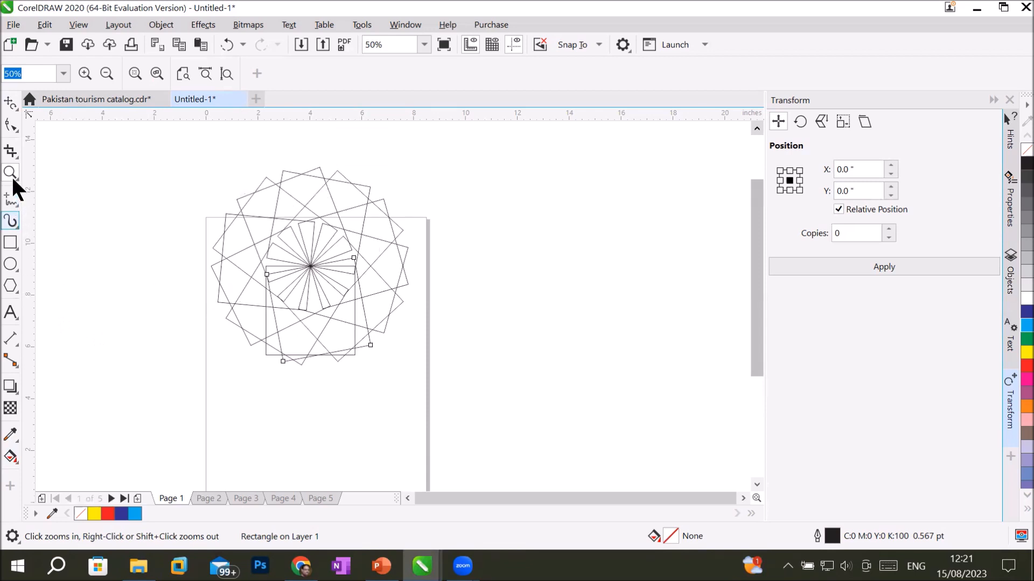
{"action": "left_click", "coordinate": [11, 149]}
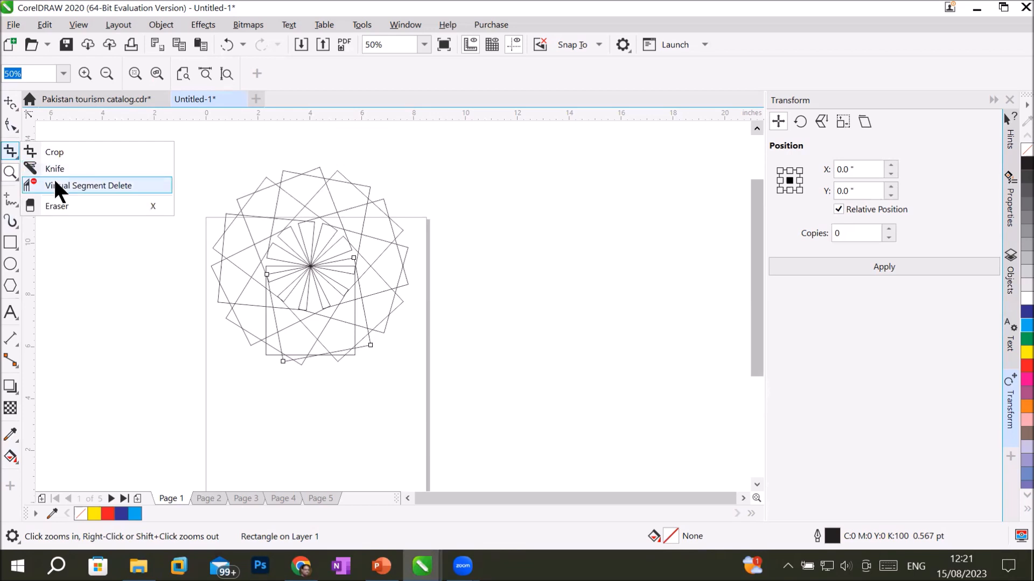
{"action": "left_click", "coordinate": [100, 186]}
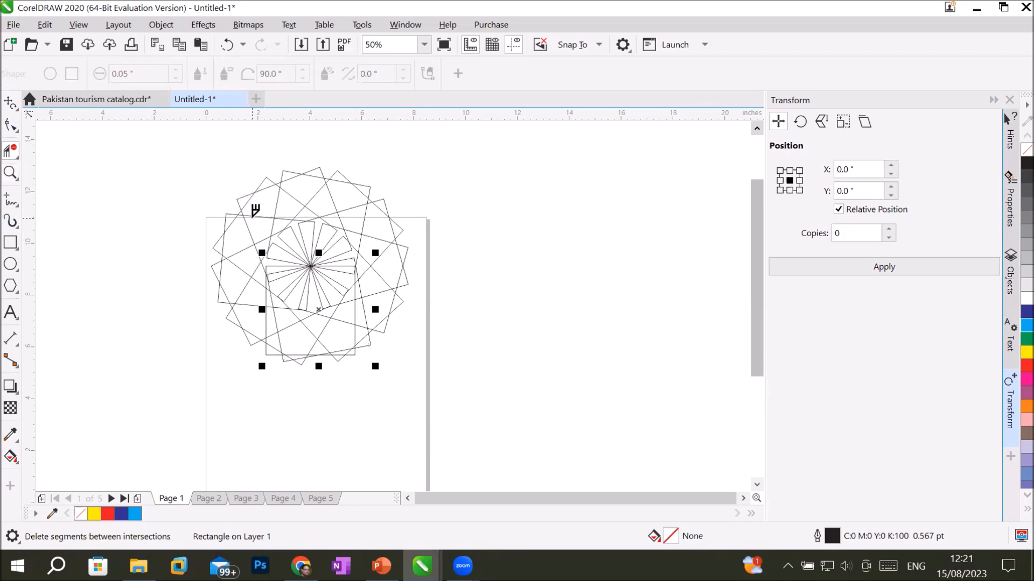
{"action": "scroll", "coordinate": [366, 218], "scroll_direction": "up", "scroll_amount": 2}
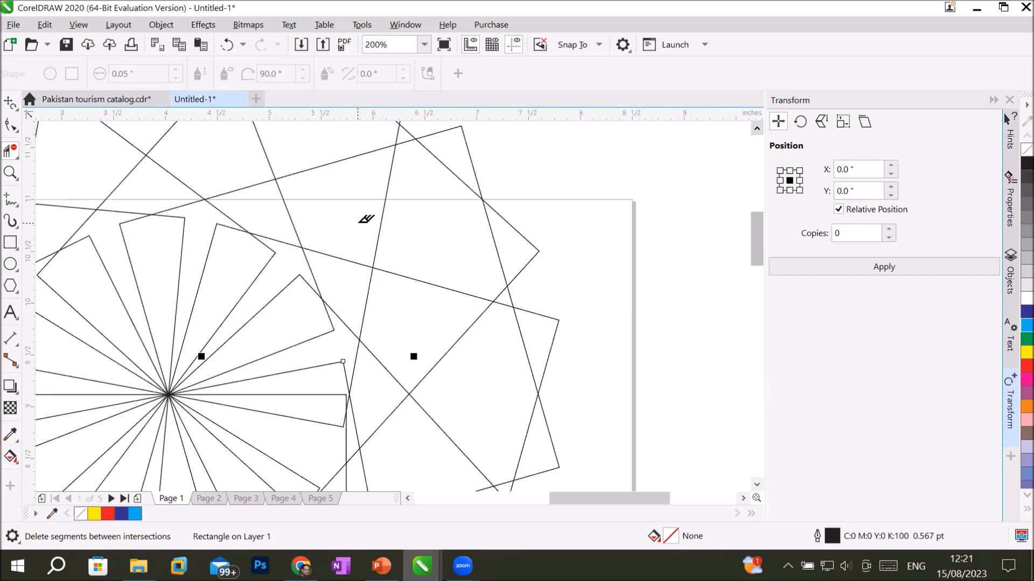
{"action": "left_click", "coordinate": [405, 270]}
{"action": "left_click", "coordinate": [396, 374]}
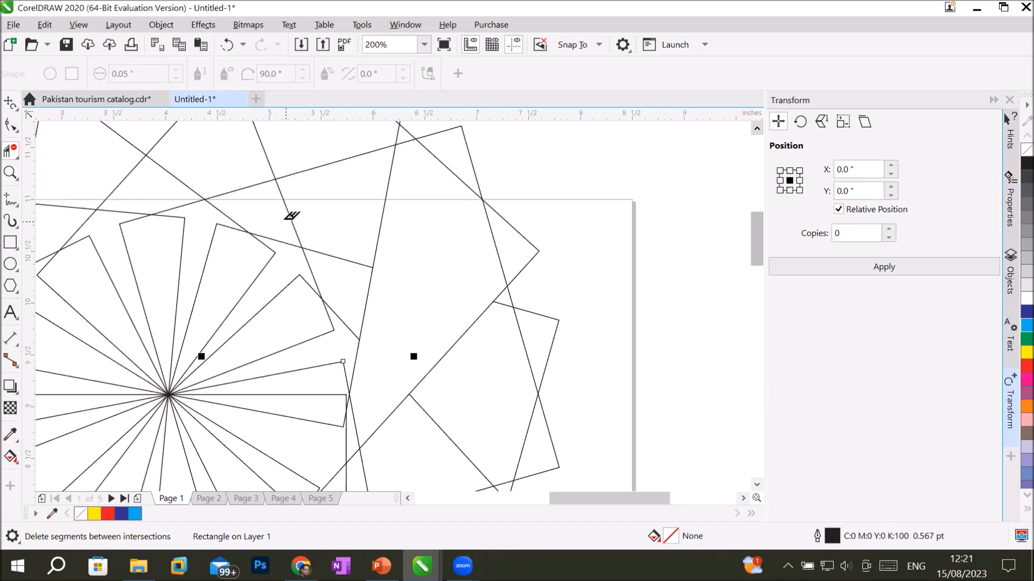
- Delete three more intersecting line segments in the upper part of the circular pattern
{"action": "scroll", "coordinate": [240, 189], "scroll_direction": "down", "scroll_amount": 3}
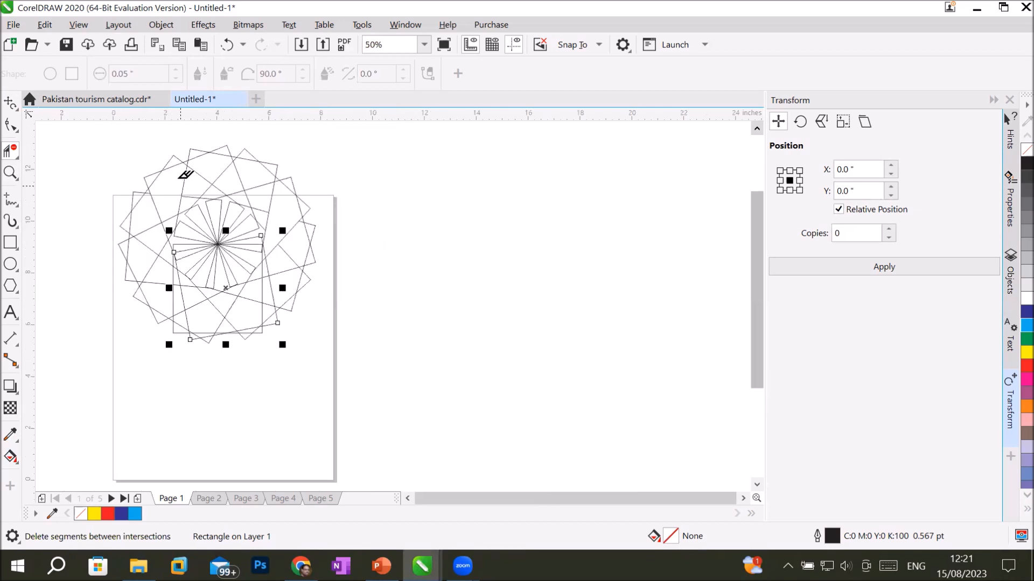
{"action": "scroll", "coordinate": [177, 182], "scroll_direction": "up", "scroll_amount": 1}
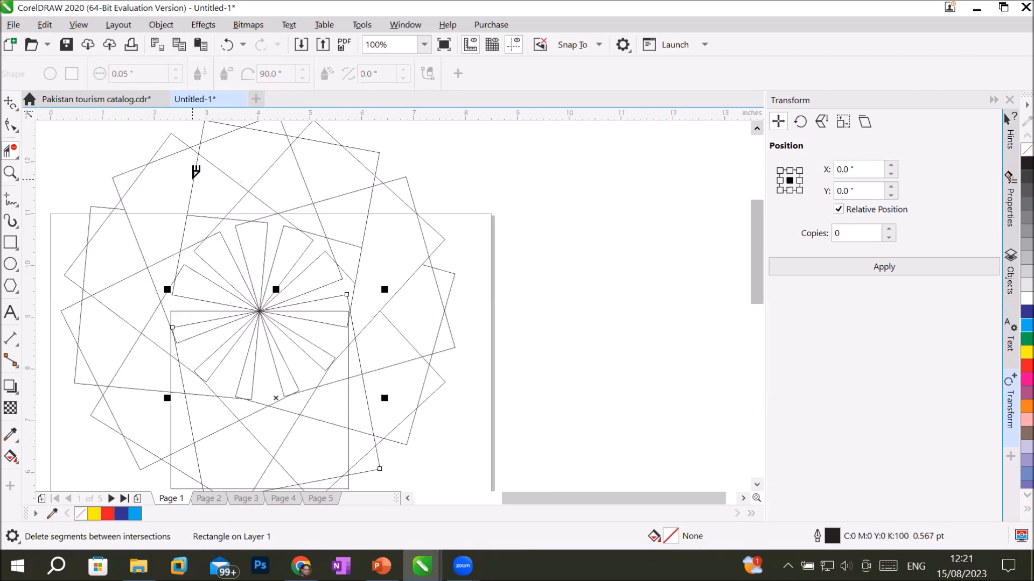
{"action": "left_click", "coordinate": [195, 176]}
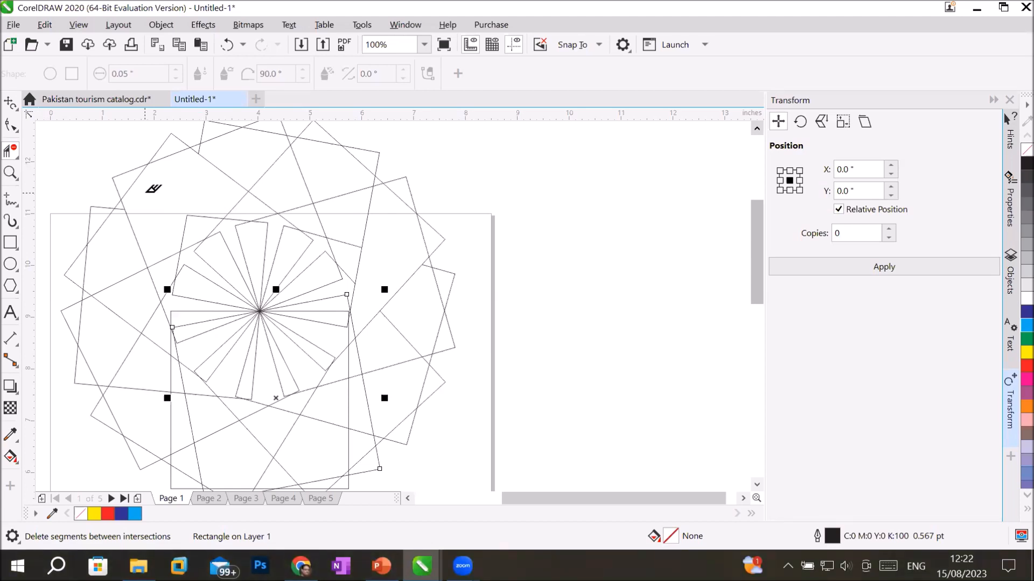
{"action": "left_click", "coordinate": [271, 167]}
{"action": "left_click", "coordinate": [304, 168]}
- Fill the large enclosed region atop the pattern and five inner wedges with yellow (C11 M1 Y100 K0) using Smart Fill
{"action": "left_click", "coordinate": [11, 455]}
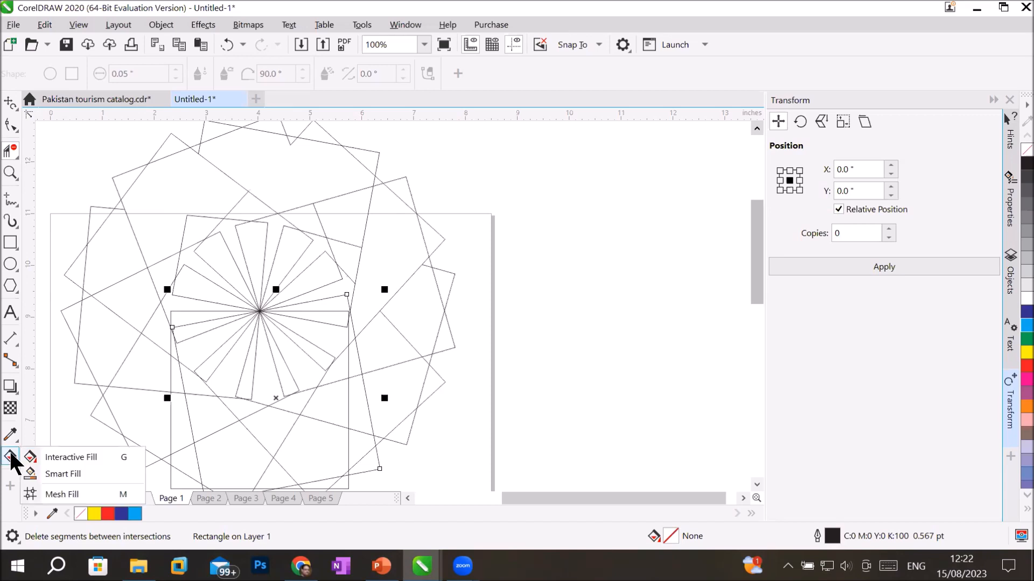
{"action": "left_click", "coordinate": [60, 473]}
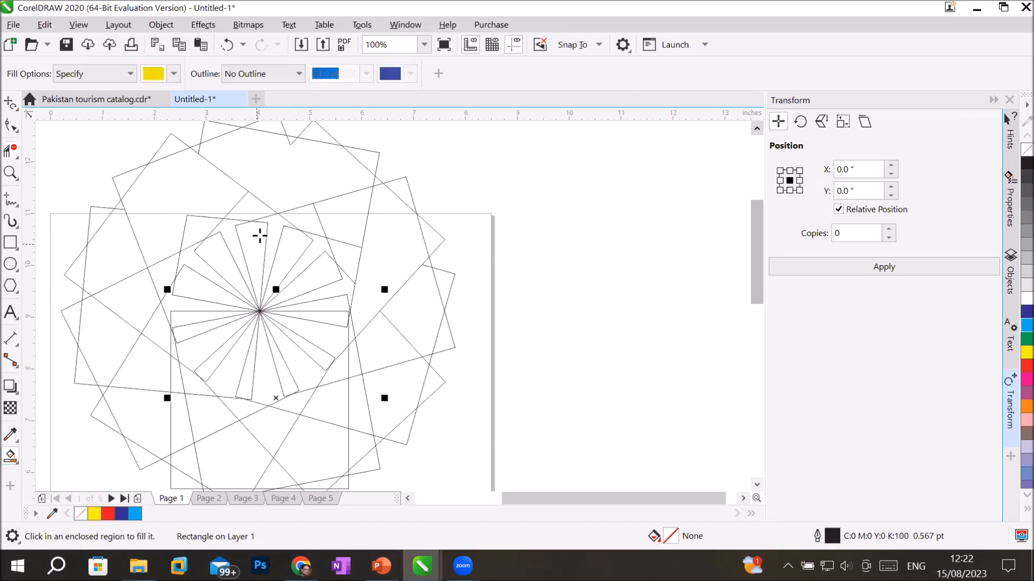
{"action": "left_click", "coordinate": [280, 177]}
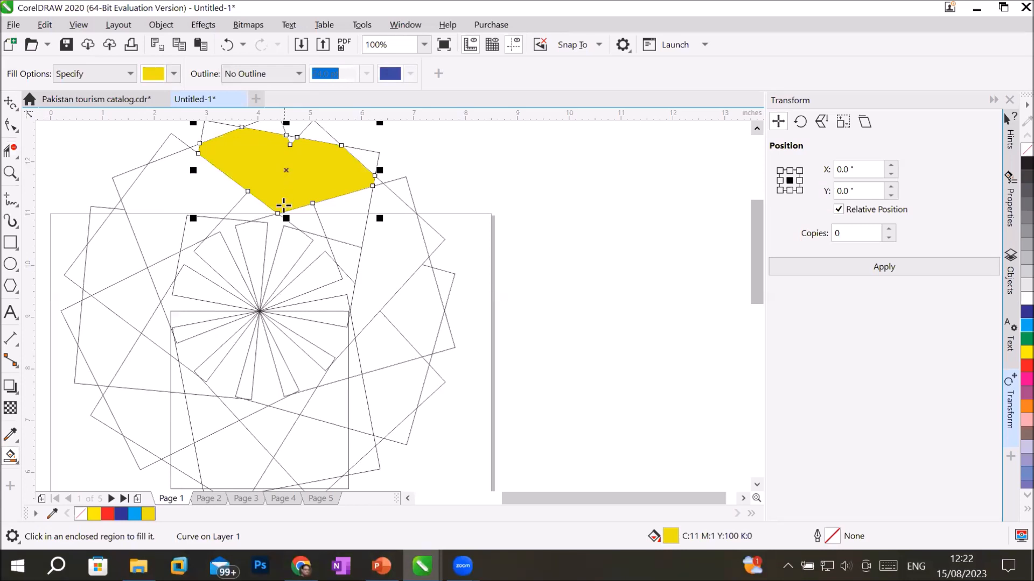
{"action": "left_click", "coordinate": [286, 253]}
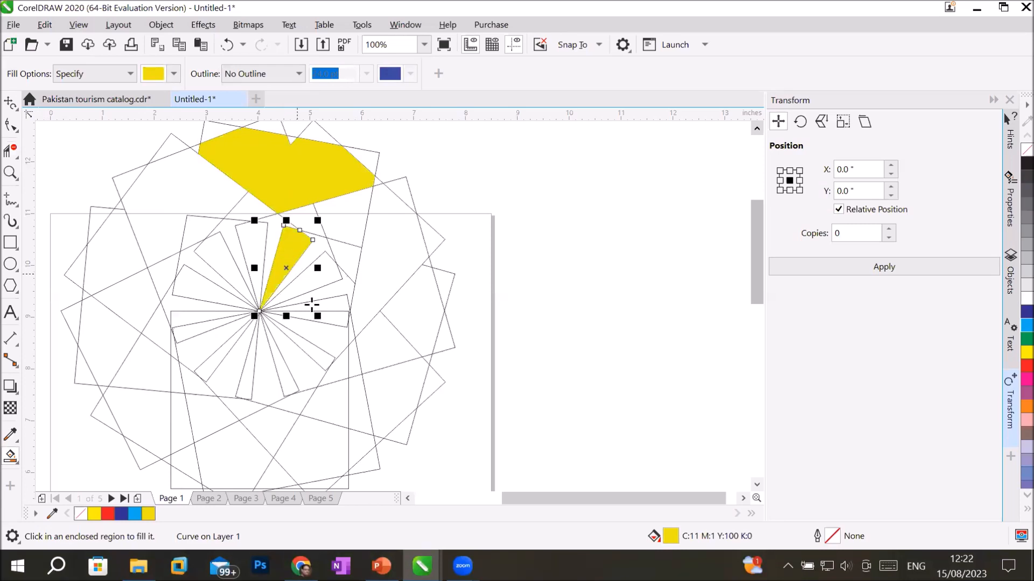
{"action": "left_click", "coordinate": [310, 353]}
{"action": "left_click", "coordinate": [246, 383]}
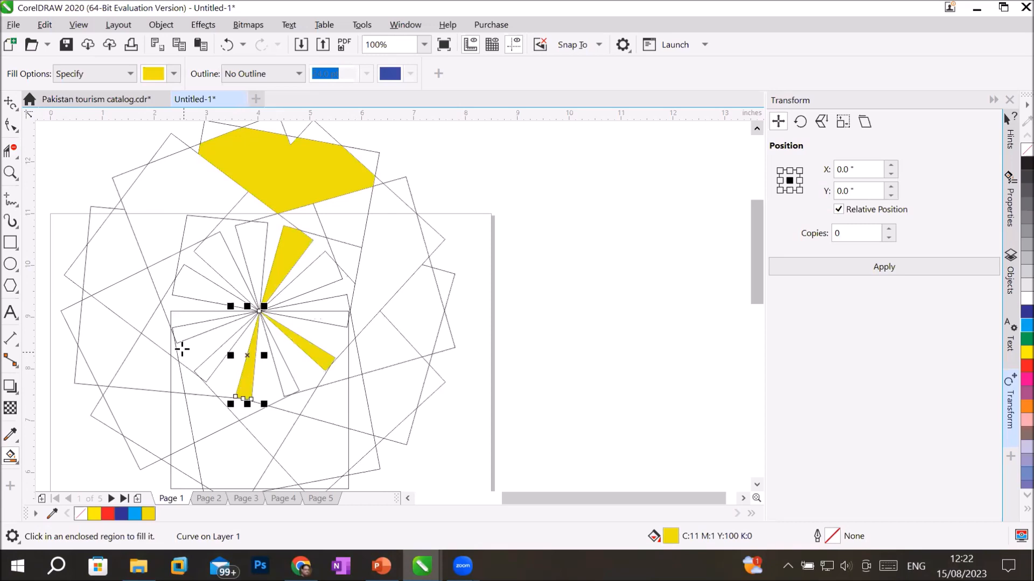
{"action": "left_click", "coordinate": [183, 331]}
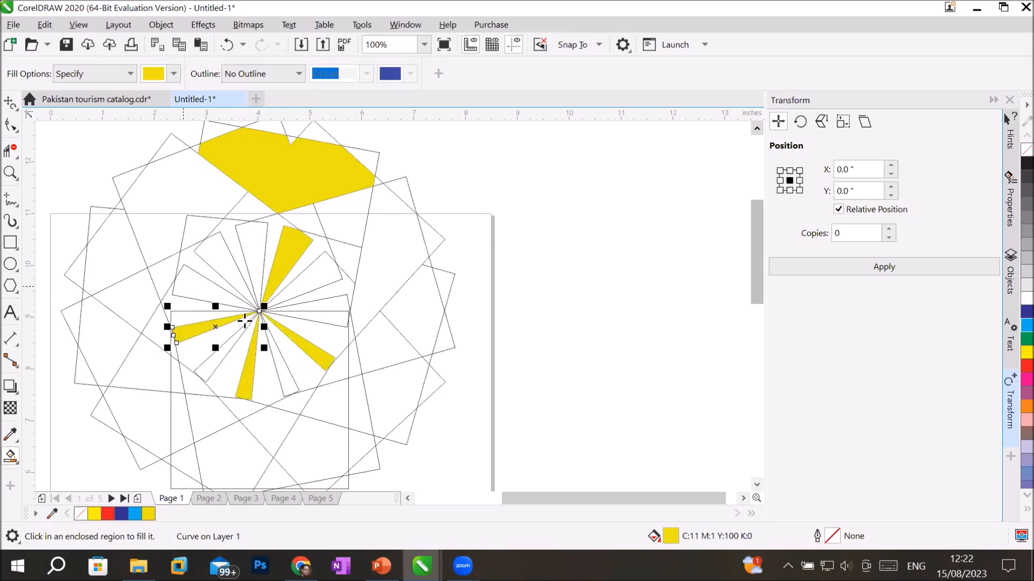
{"action": "left_click", "coordinate": [226, 286]}
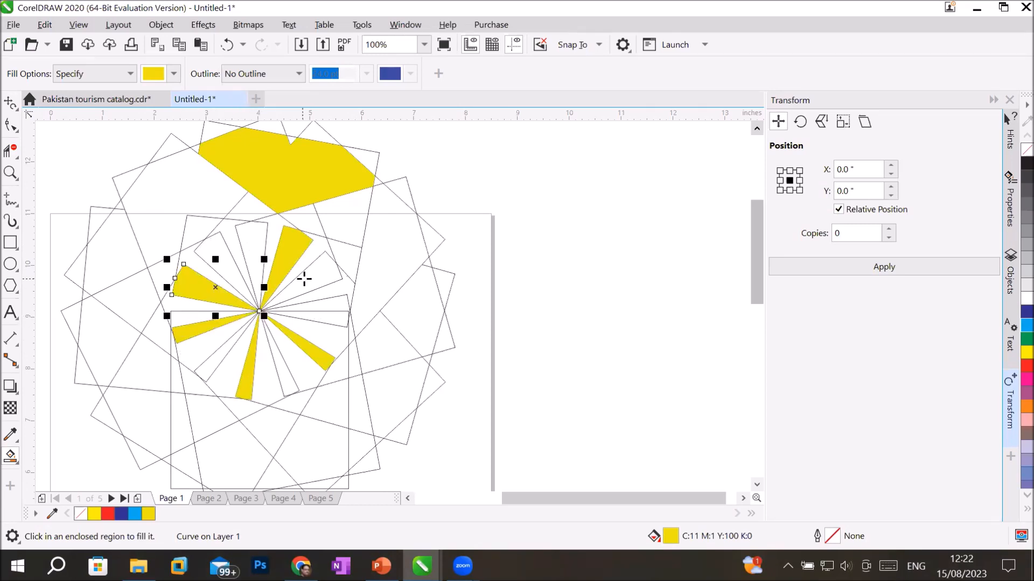
- Smart Fill three more regions yellow: below the large top fill, at the pattern's far left, and at its lower right
{"action": "left_click", "coordinate": [317, 226]}
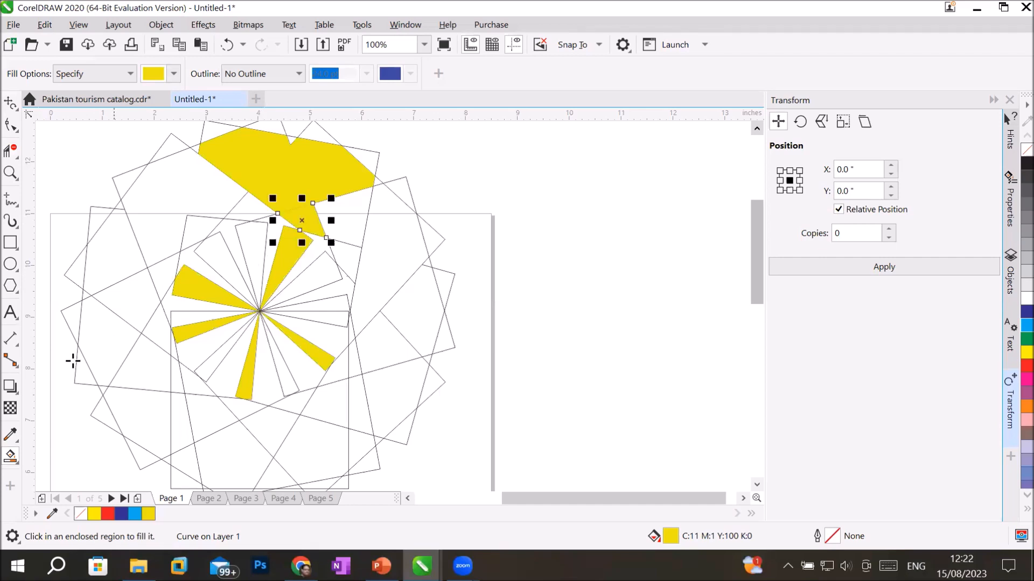
{"action": "left_click", "coordinate": [104, 347]}
{"action": "left_click", "coordinate": [391, 399]}
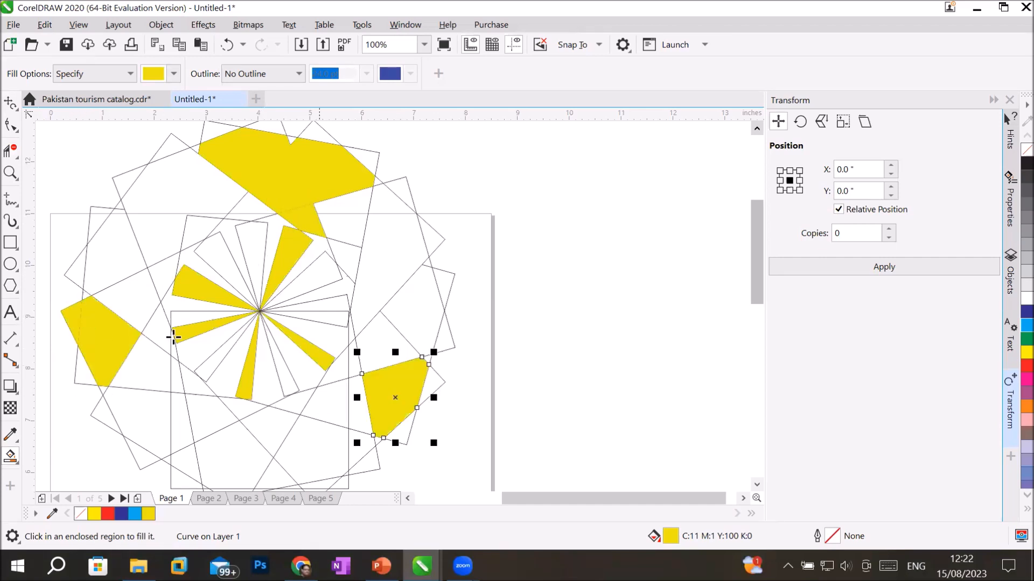
{"action": "left_click", "coordinate": [108, 75]}
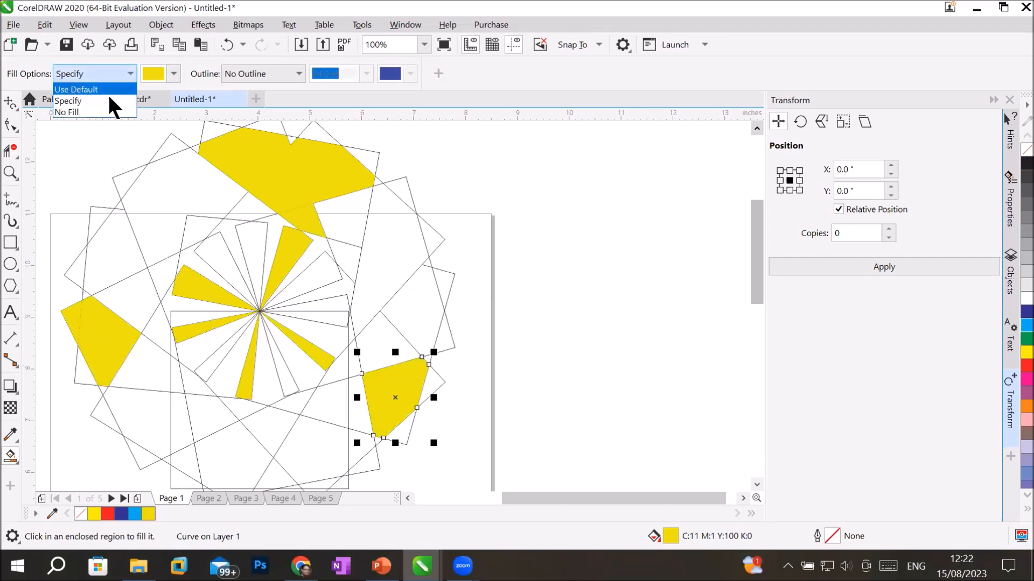
{"action": "left_click", "coordinate": [172, 79]}
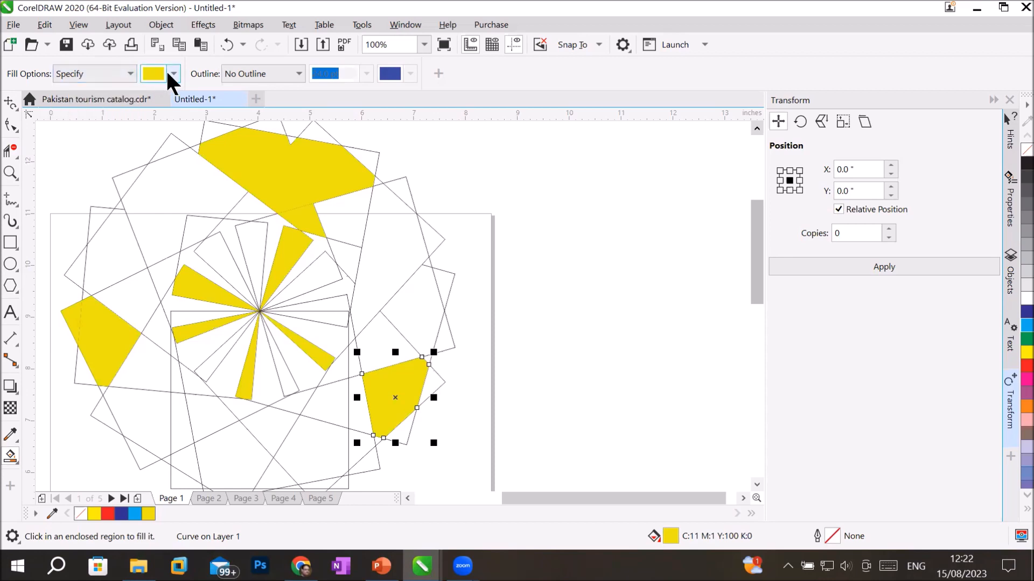
{"action": "left_click", "coordinate": [172, 75]}
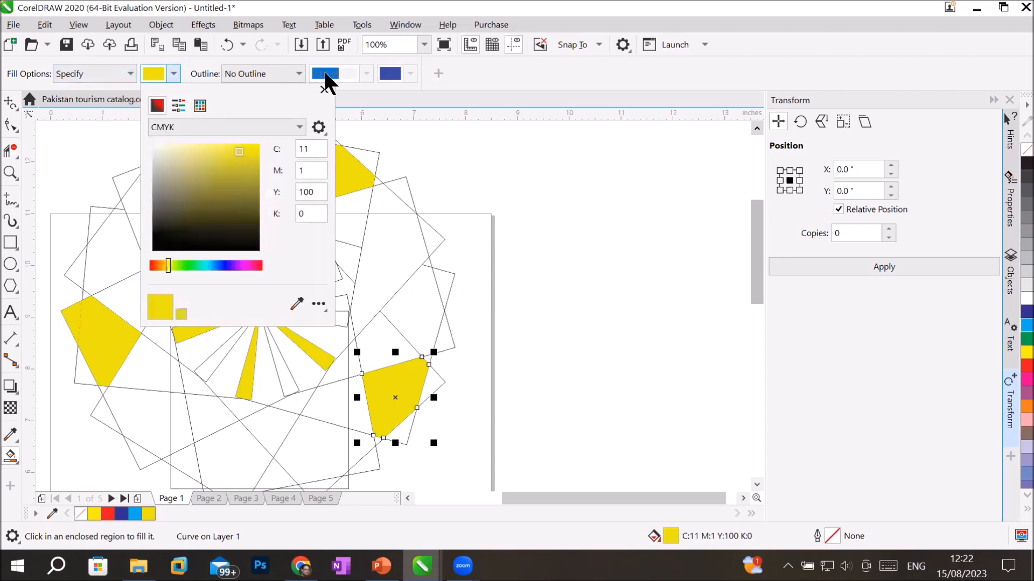
{"action": "left_click", "coordinate": [467, 175]}
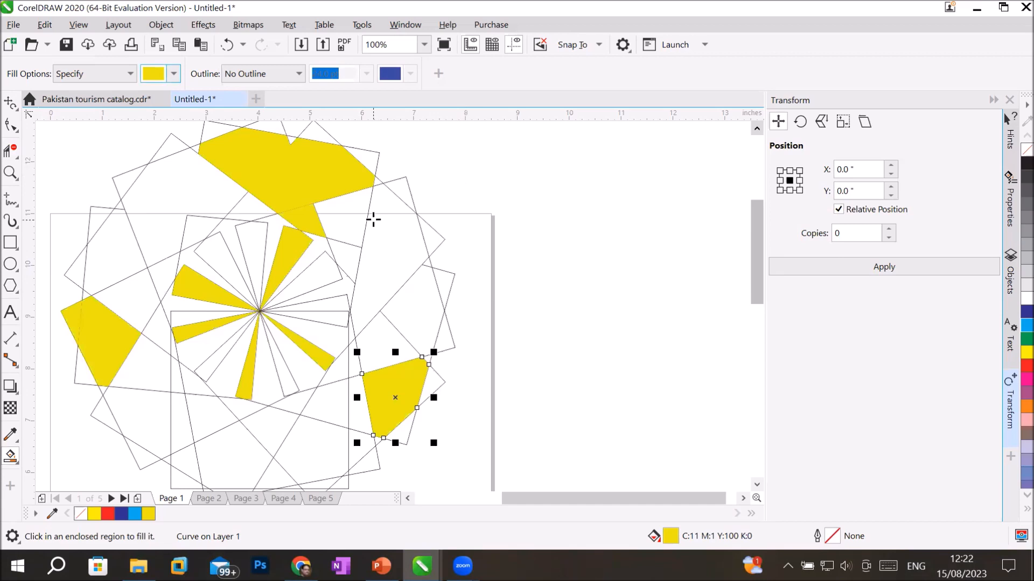
- Select the entire circular pattern with its yellow fills using the Pick tool and delete it
{"action": "scroll", "coordinate": [318, 226], "scroll_direction": "down", "scroll_amount": 3}
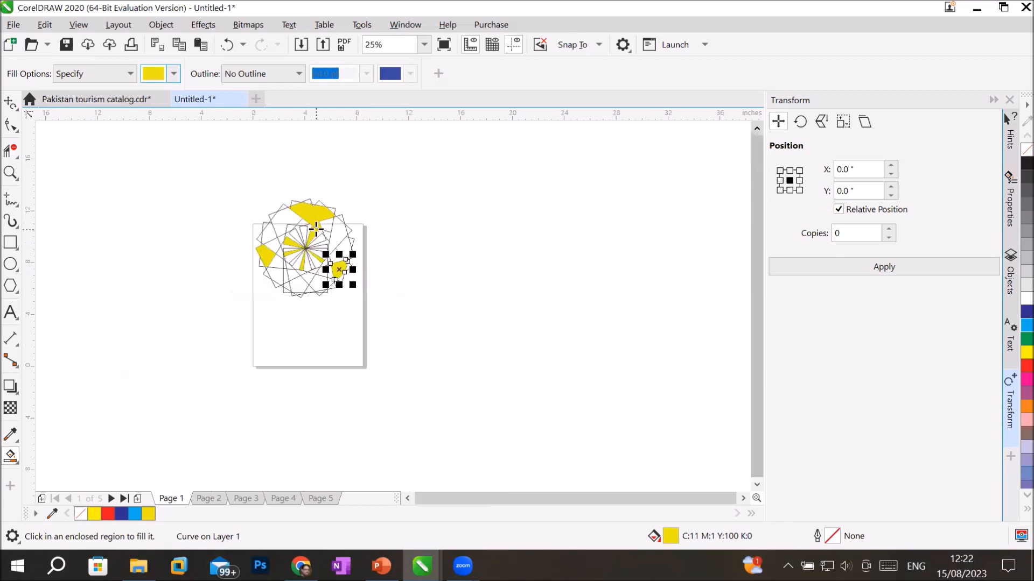
{"action": "scroll", "coordinate": [316, 229], "scroll_direction": "up", "scroll_amount": 1}
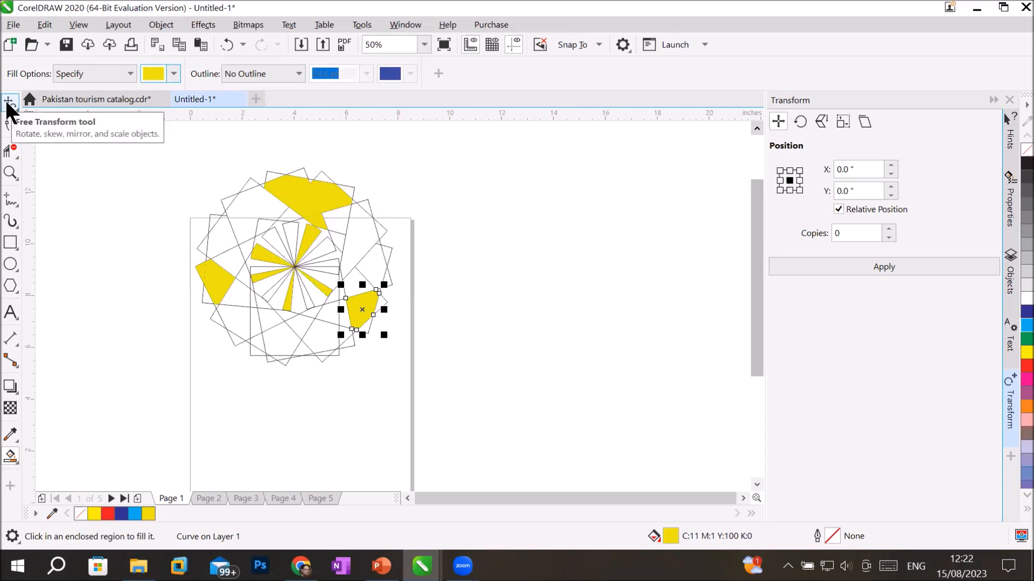
{"action": "left_click", "coordinate": [9, 103]}
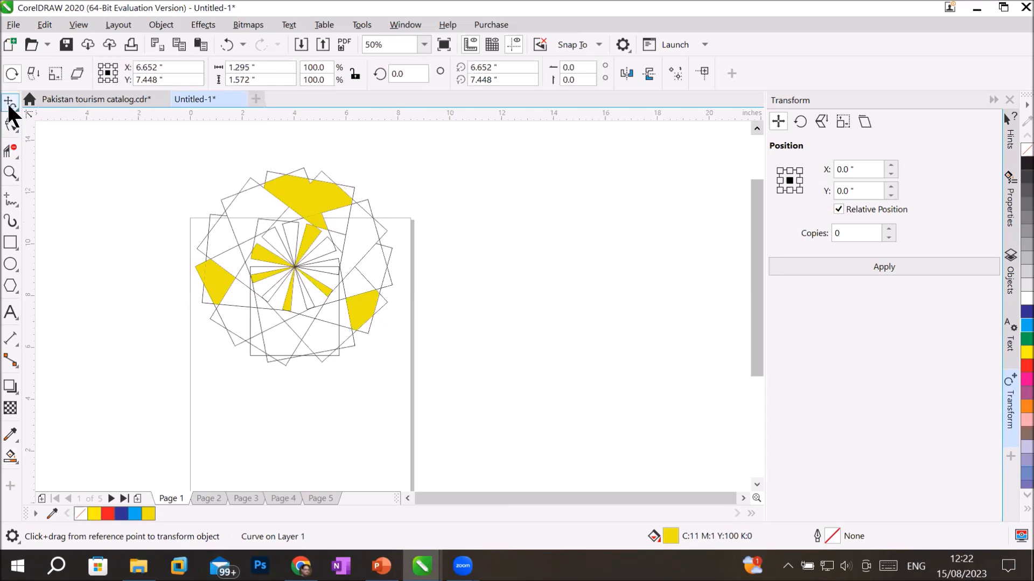
{"action": "left_click", "coordinate": [13, 107]}
{"action": "left_click", "coordinate": [51, 100]}
{"action": "left_click_drag", "start_coordinate": [145, 144], "coordinate": [481, 432]}
{"action": "key", "text": "Delete"}
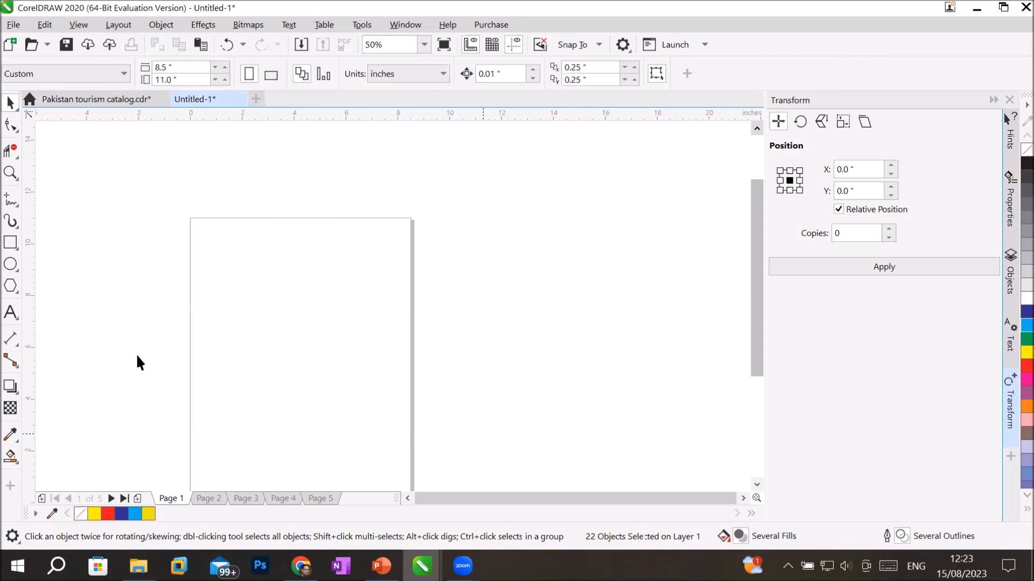
- Add the artistic text "Headling" slightly left of the centre of the empty page with the Text tool
{"action": "left_click", "coordinate": [755, 477]}
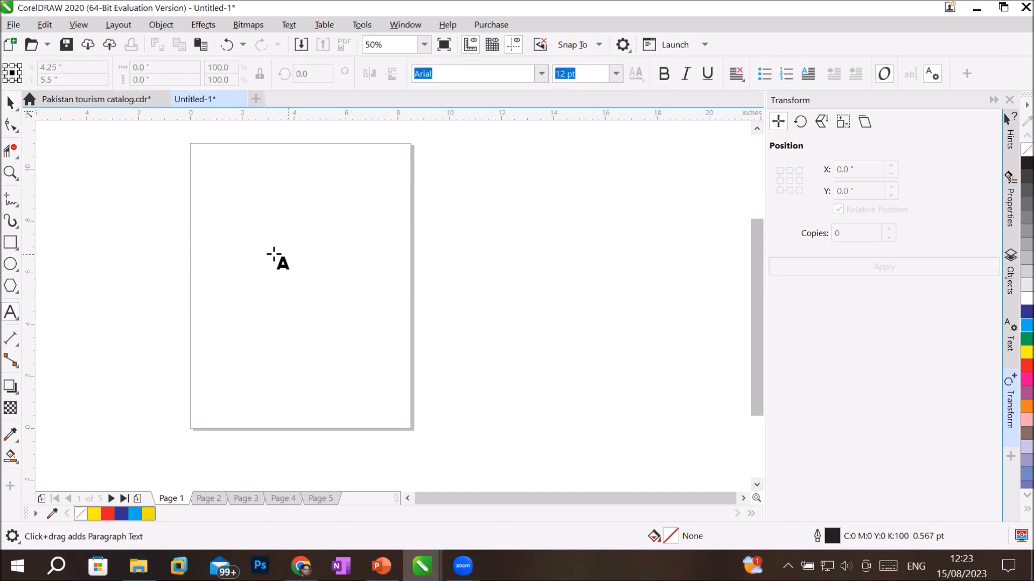
{"action": "left_click", "coordinate": [257, 252]}
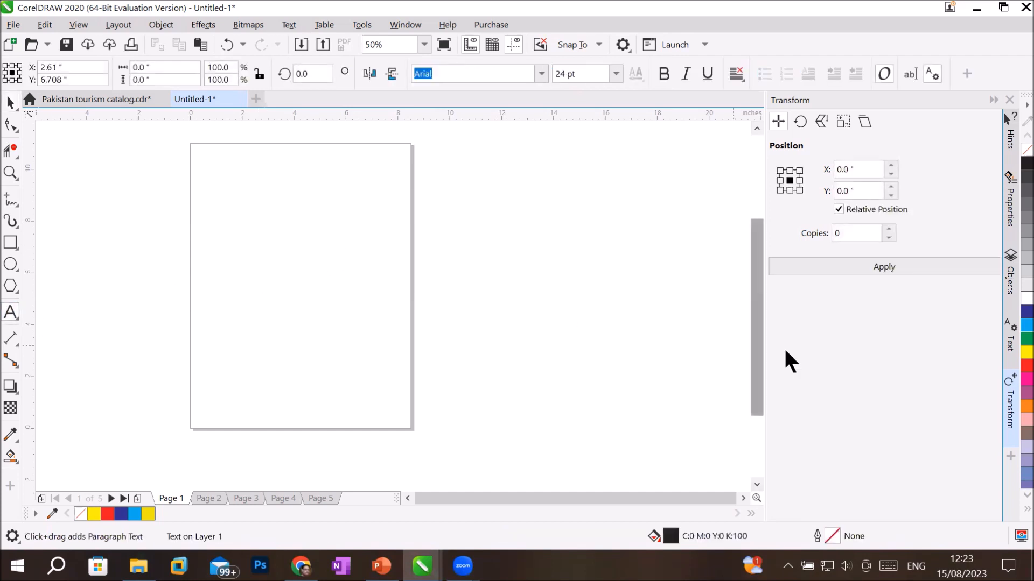
{"action": "type", "text": "Headling"}
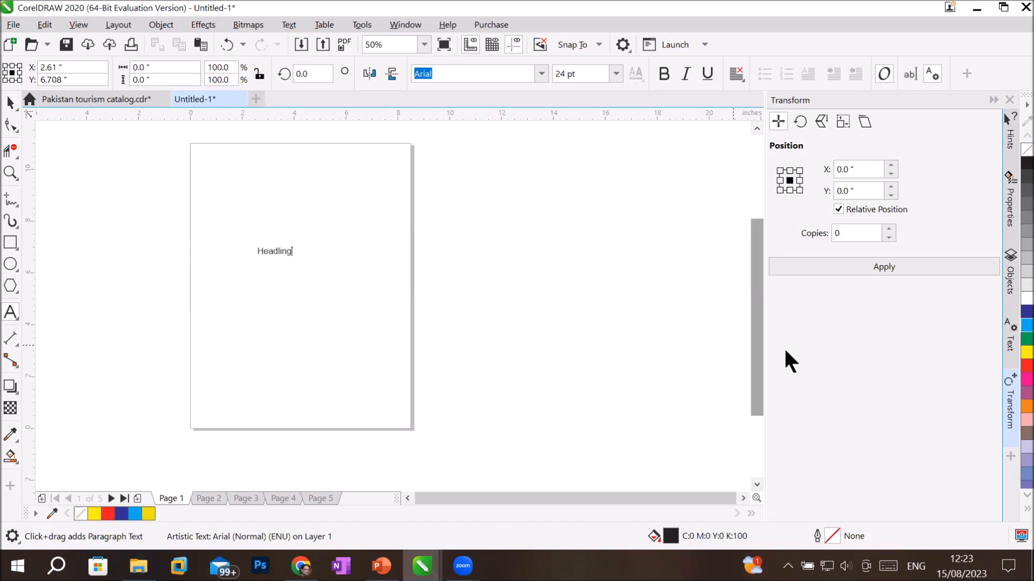
- Correct the artistic text to read "Headline" and enlarge it about its centre to about 8.8 inches wide
{"action": "key", "text": "BackSpace"}
{"action": "type", "text": "e"}
{"action": "key", "text": "Escape"}
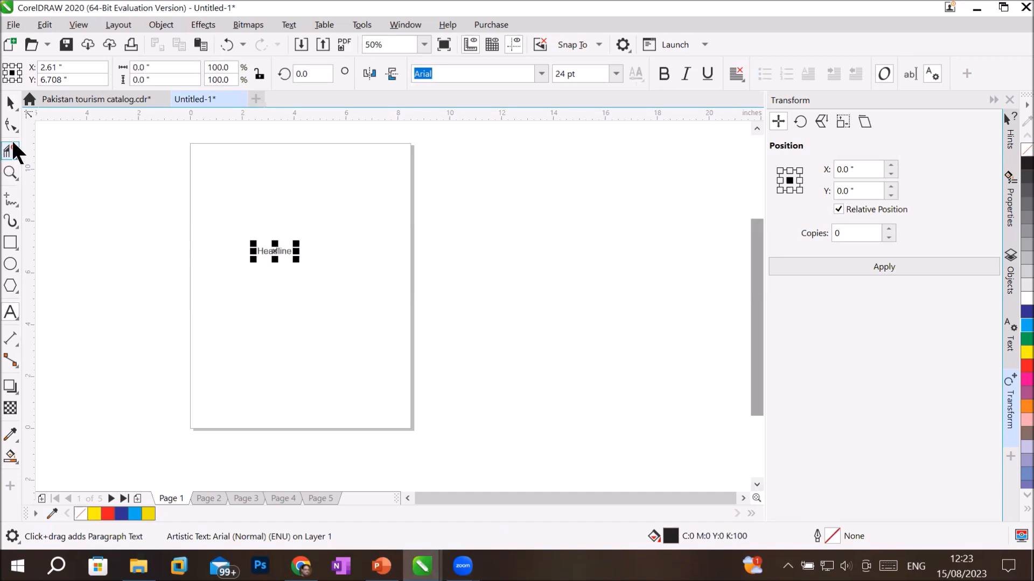
{"action": "left_click", "coordinate": [10, 102]}
{"action": "left_click_drag", "start_coordinate": [295, 260], "coordinate": [396, 307]}
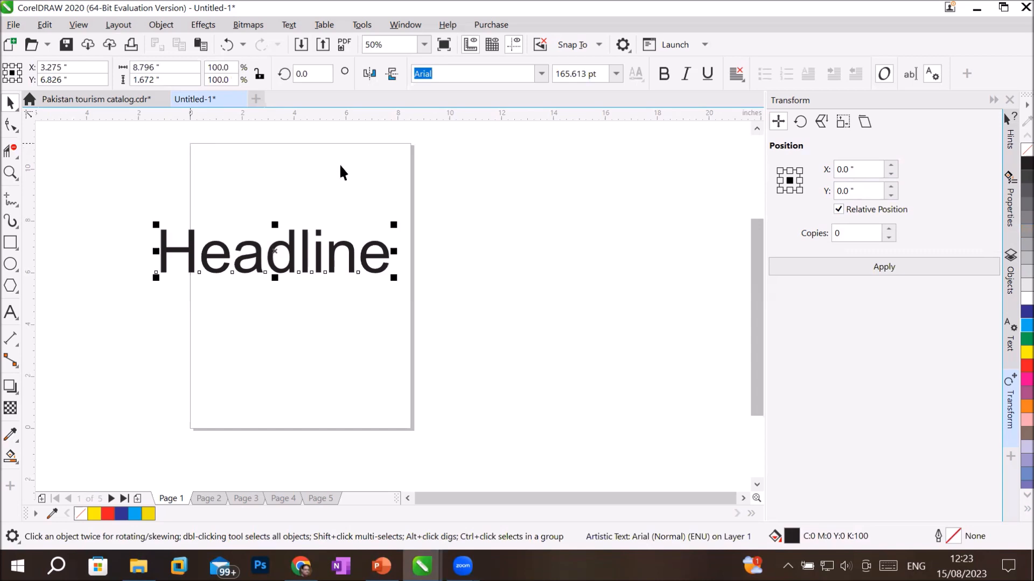
- Move the Headline text with absolute positioning so its top-left corner sits at X 0 and Y 11 inches
{"action": "left_click", "coordinate": [838, 209]}
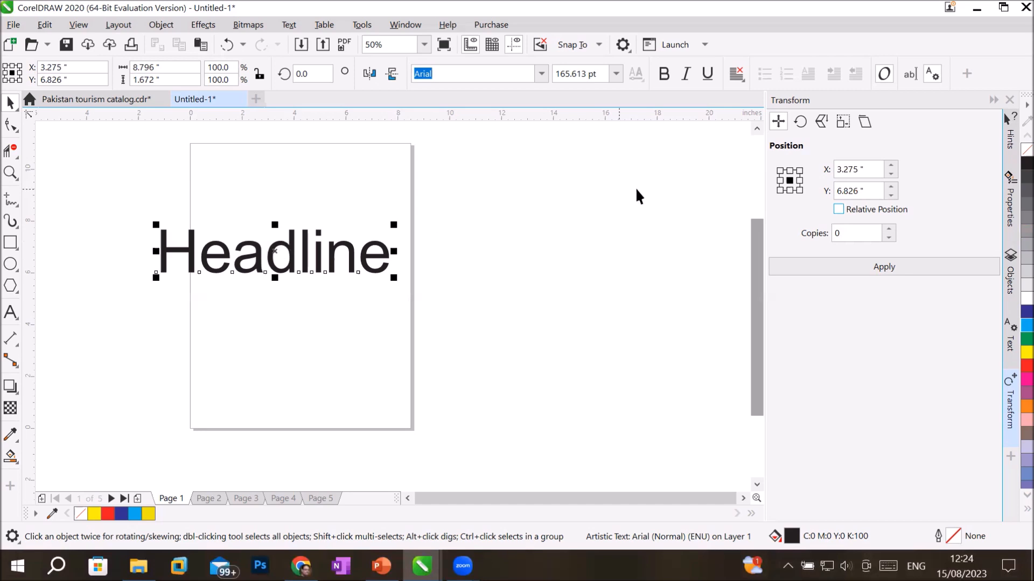
{"action": "left_click", "coordinate": [838, 210]}
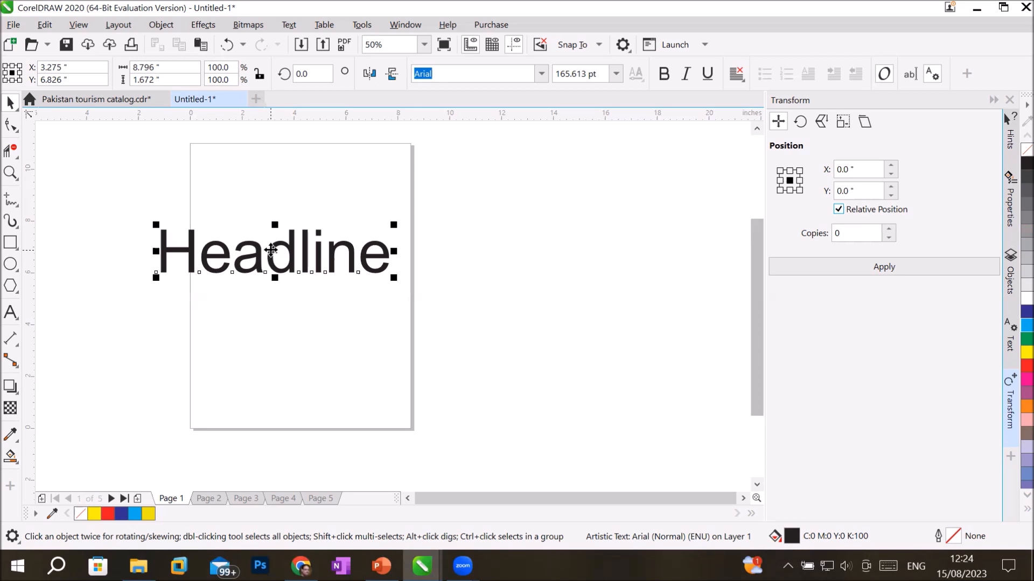
{"action": "left_click", "coordinate": [779, 170]}
{"action": "left_click", "coordinate": [838, 209]}
{"action": "left_click_drag", "start_coordinate": [878, 168], "coordinate": [724, 175]}
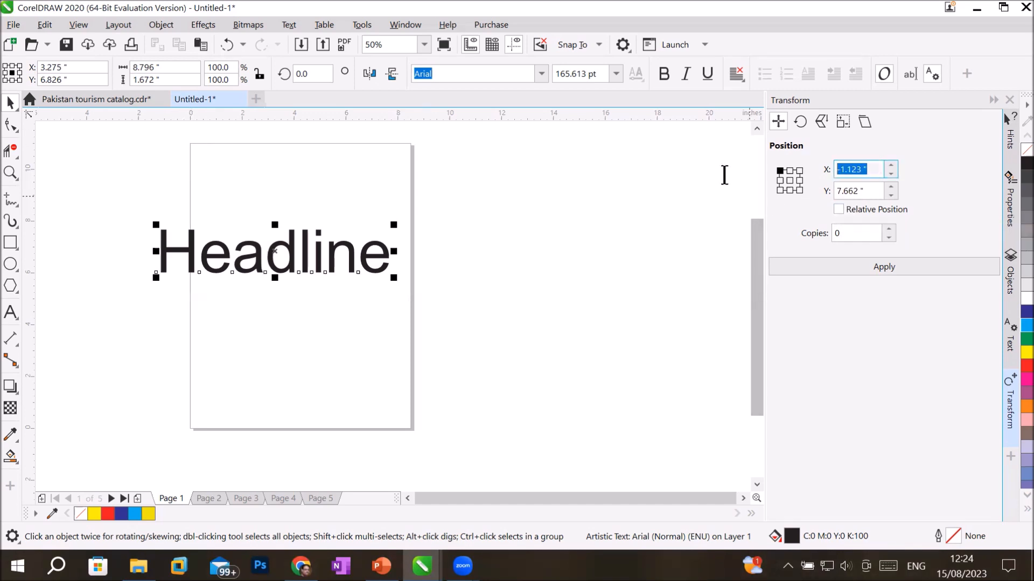
{"action": "type", "text": "0"}
{"action": "left_click_drag", "start_coordinate": [873, 191], "coordinate": [737, 189]}
{"action": "type", "text": "11"}
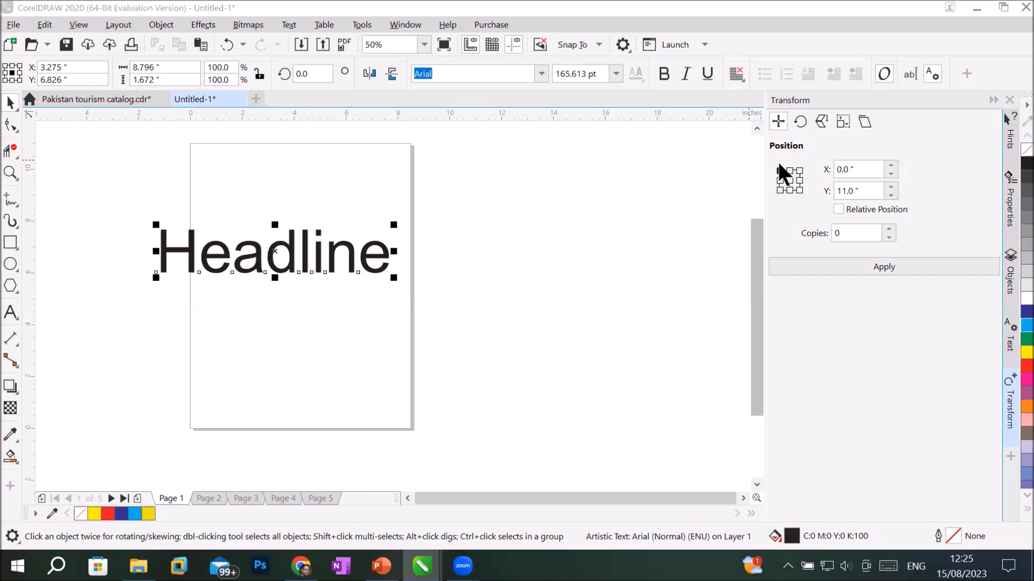
{"action": "left_click", "coordinate": [894, 266]}
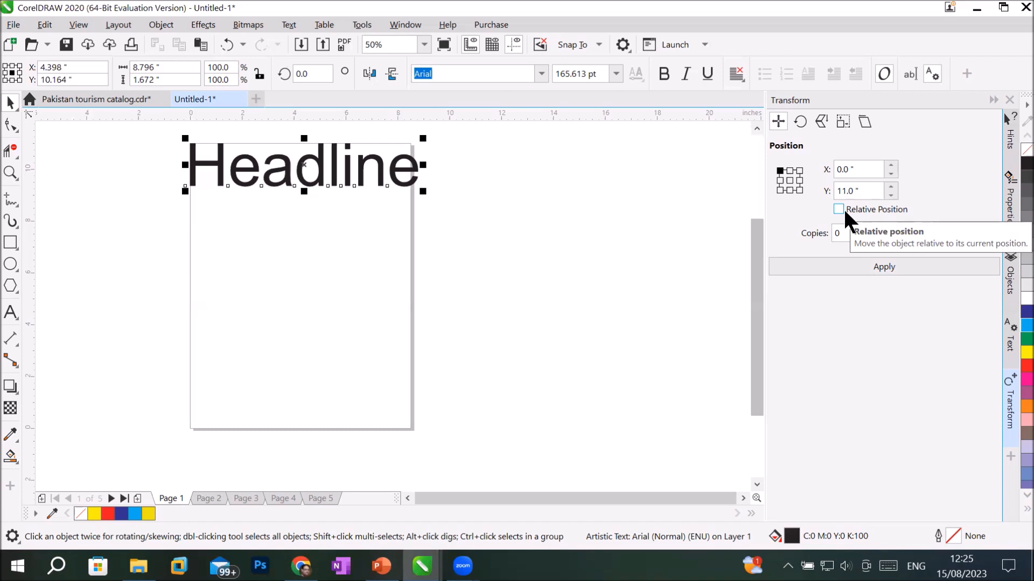
- Apply a centre-based position transform to the headline at X 4.25 and Y 5.5 inches with 2 copies
{"action": "left_click", "coordinate": [790, 179]}
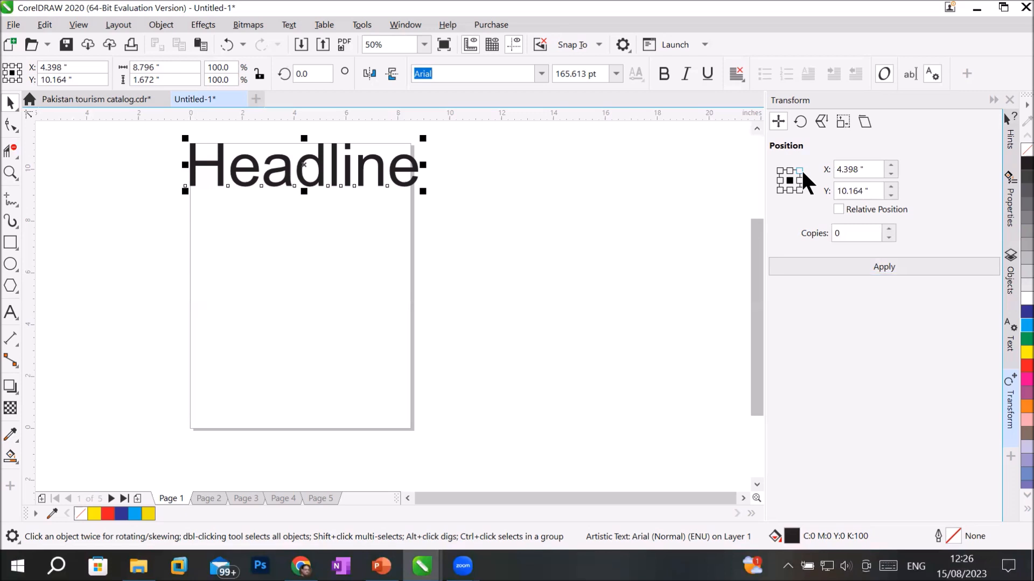
{"action": "left_click", "coordinate": [883, 169]}
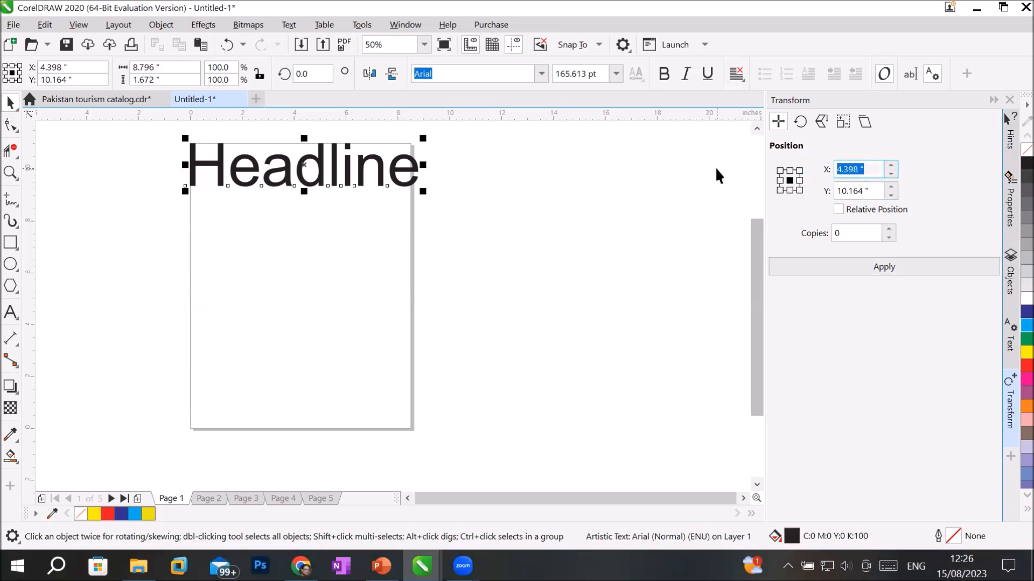
{"action": "type", "text": "4.25"}
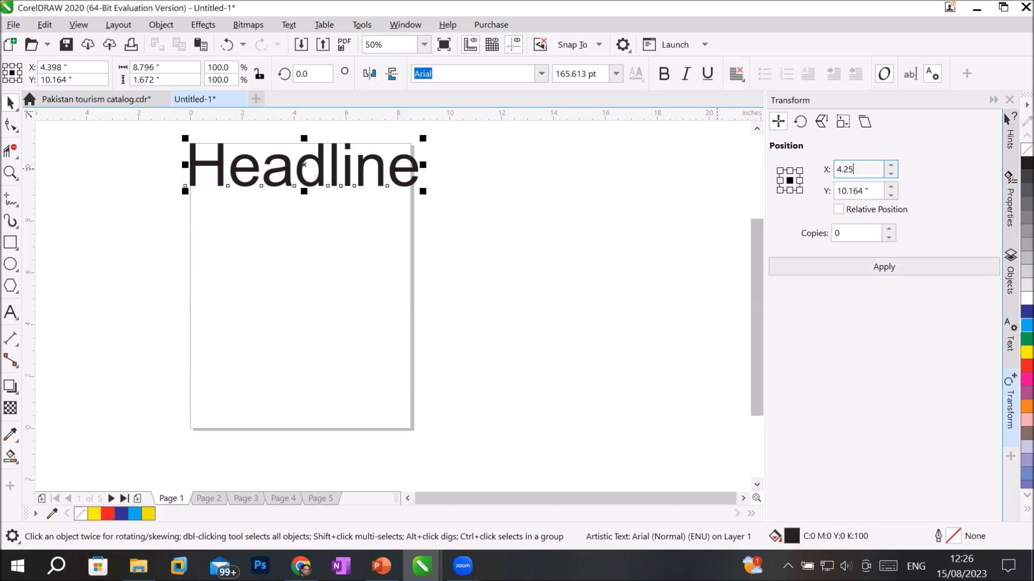
{"action": "left_click", "coordinate": [871, 190]}
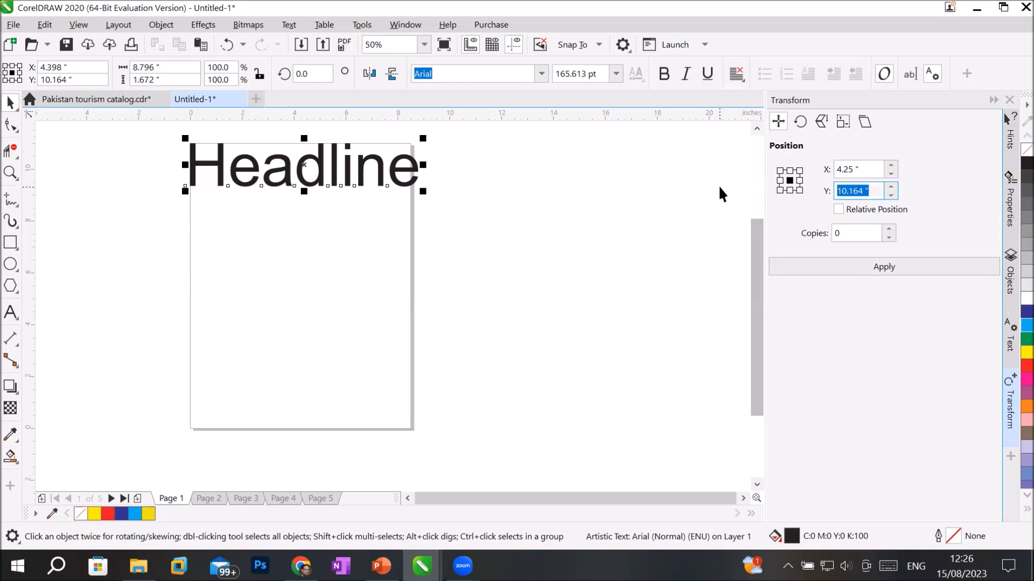
{"action": "type", "text": "5.5"}
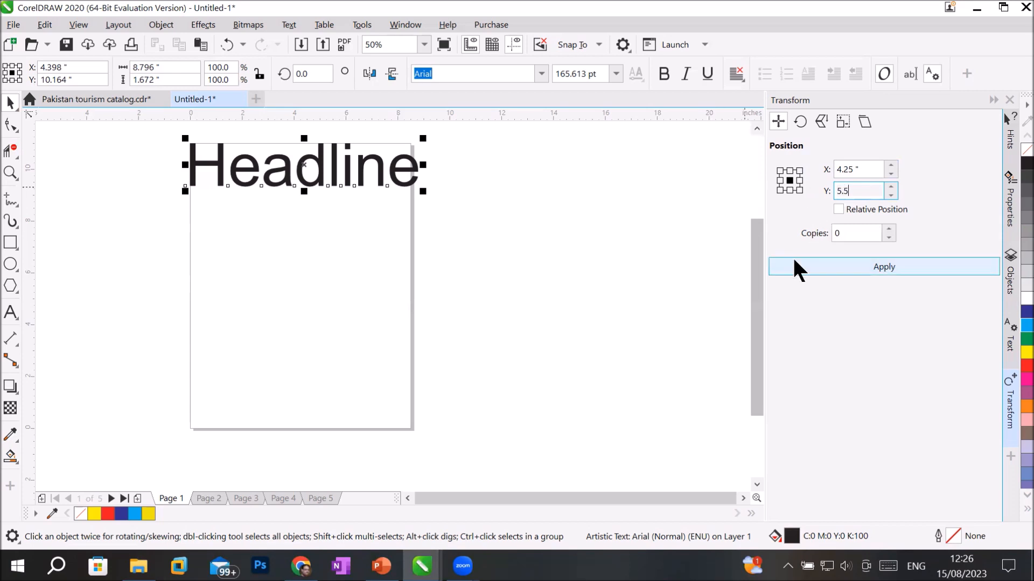
{"action": "left_click", "coordinate": [887, 229]}
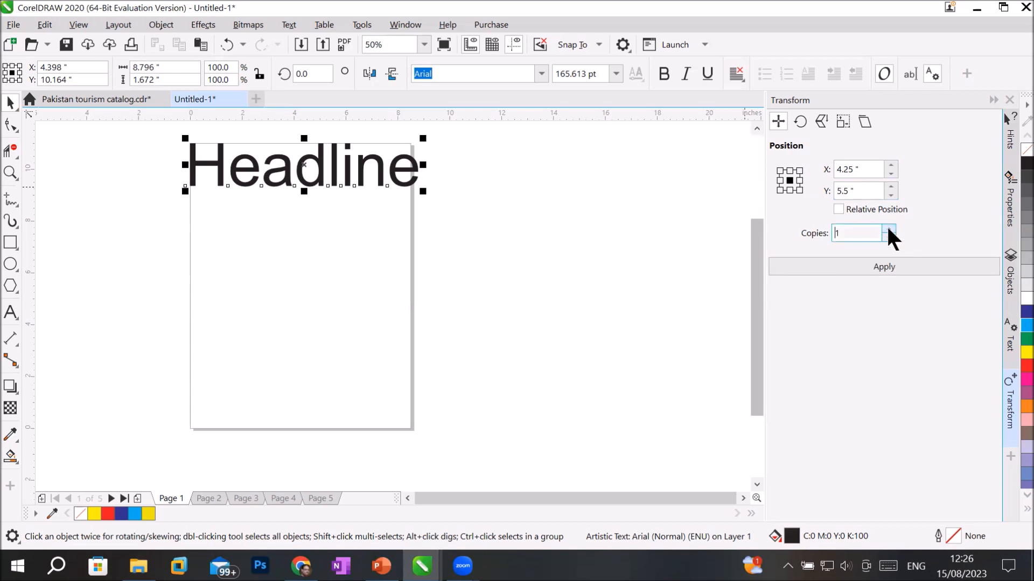
{"action": "left_click", "coordinate": [888, 228]}
{"action": "left_click", "coordinate": [890, 266]}
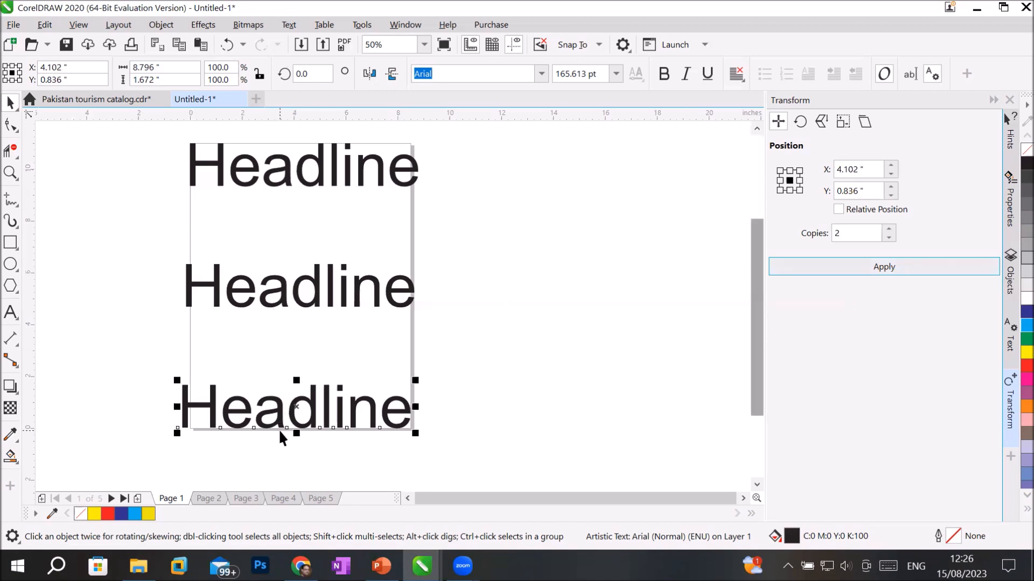
- Draw a circle about 2.125 inches in diameter beyond the page's upper right and fill it cyan (C100)
{"action": "left_click", "coordinate": [11, 263]}
{"action": "left_click_drag", "start_coordinate": [533, 156], "coordinate": [588, 212]}
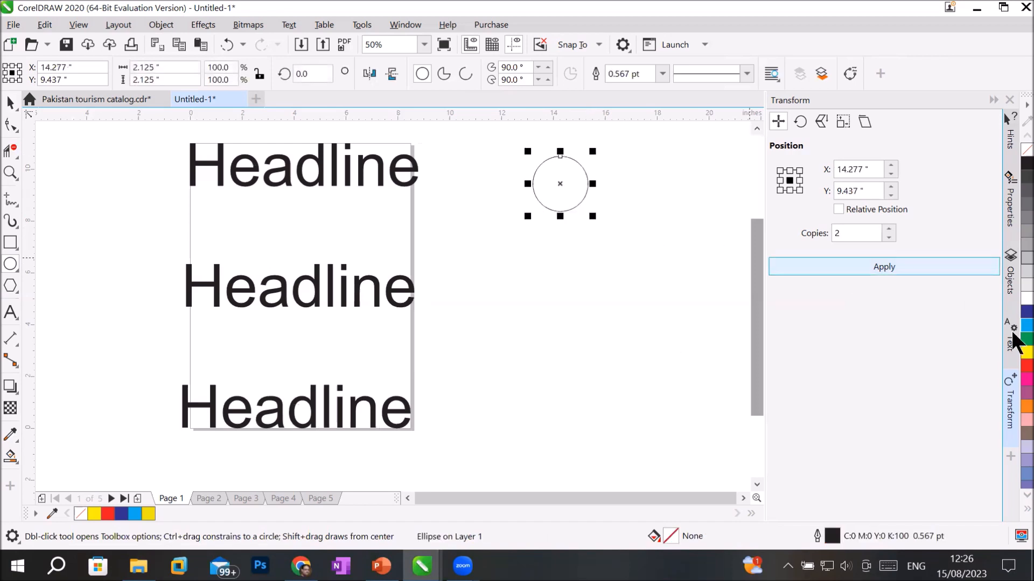
{"action": "left_click", "coordinate": [1027, 324]}
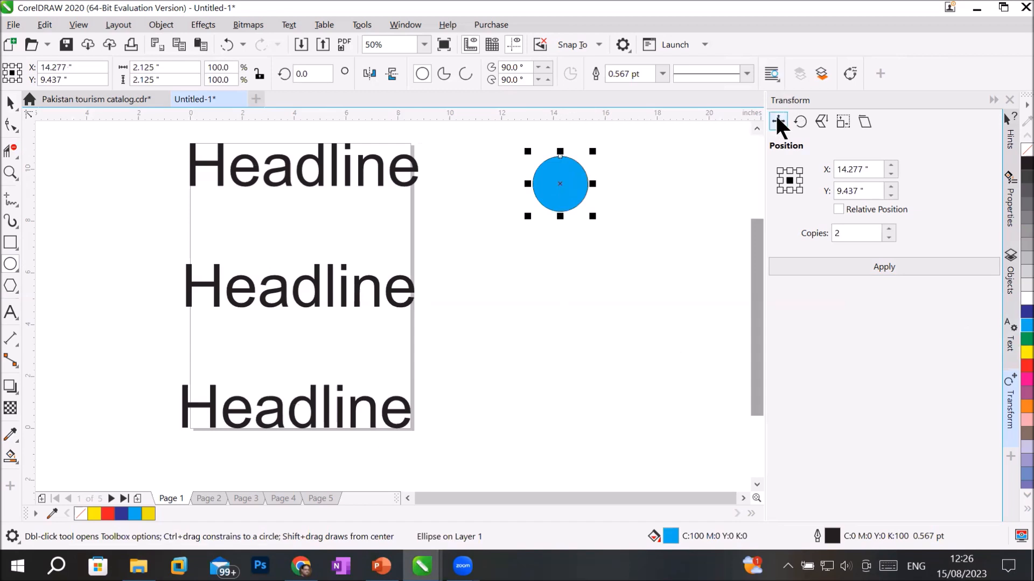
- Make 4 copies of the blue circle stacked directly below it, using a relative offset of X 0 and Y -2.125 inches
{"action": "left_click", "coordinate": [868, 169]}
{"action": "left_click_drag", "start_coordinate": [868, 169], "coordinate": [755, 159]}
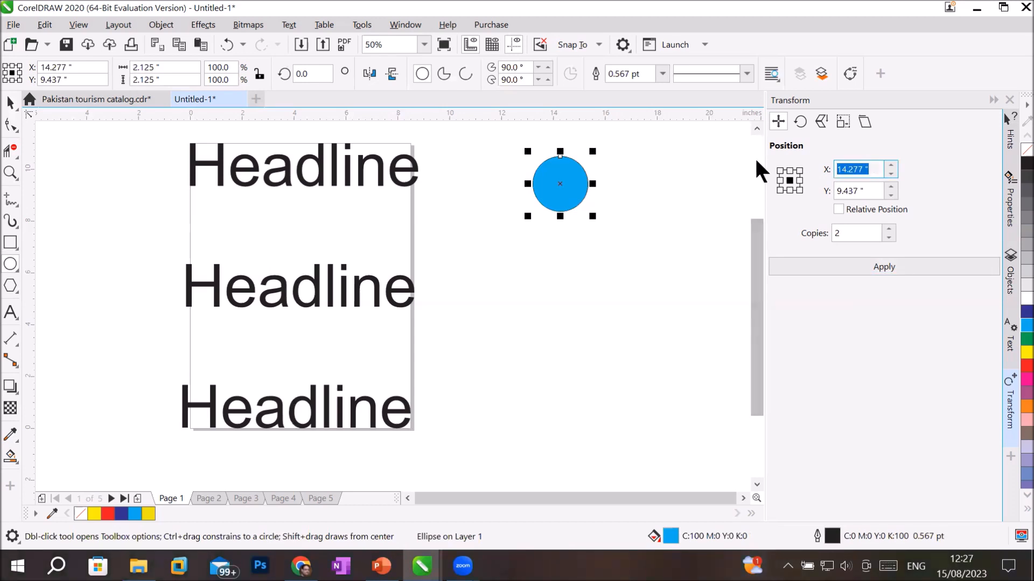
{"action": "left_click", "coordinate": [838, 208]}
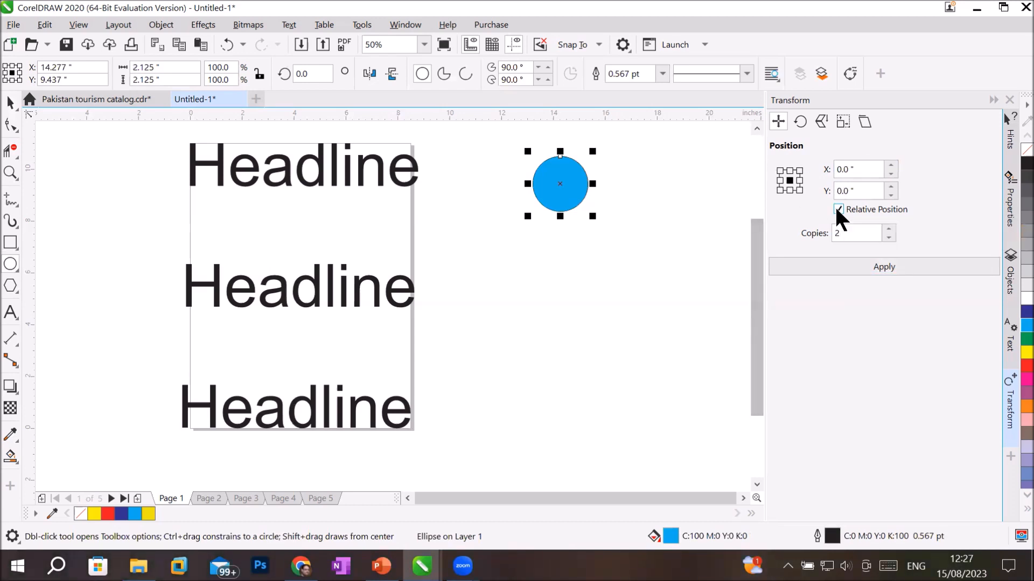
{"action": "left_click", "coordinate": [790, 190]}
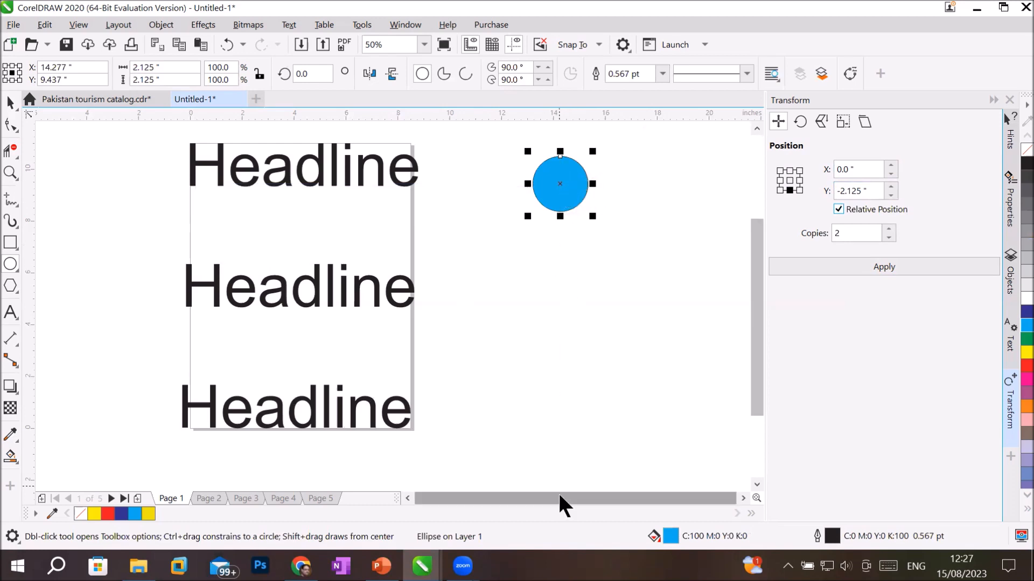
{"action": "left_click", "coordinate": [889, 229]}
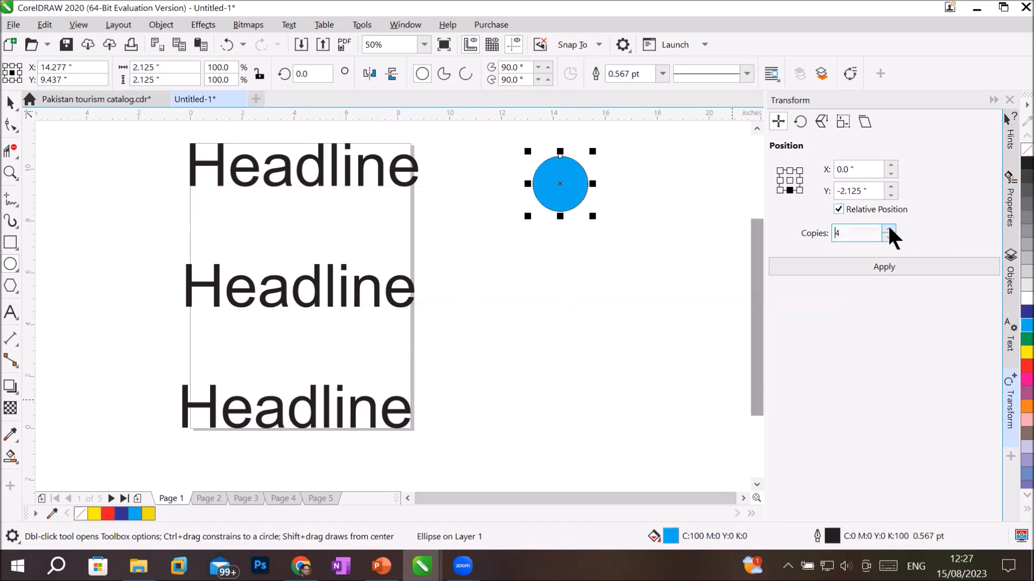
{"action": "left_click", "coordinate": [880, 266]}
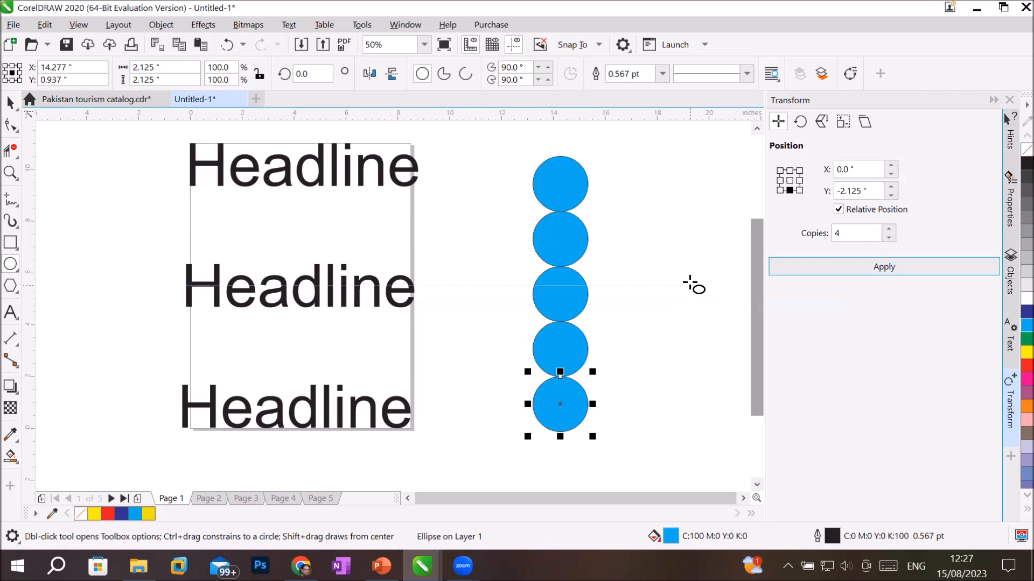
{"action": "left_click", "coordinate": [777, 121]}
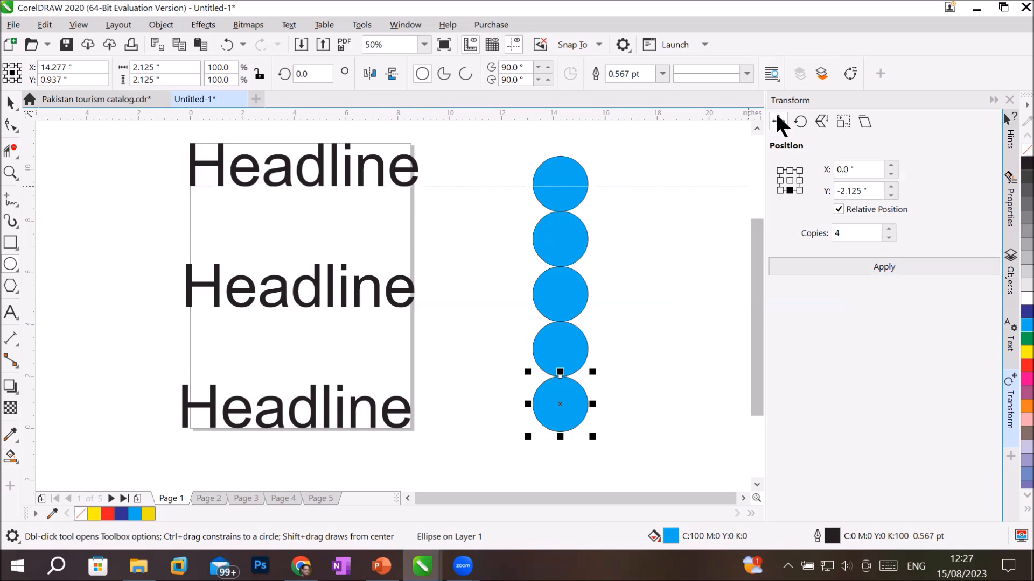
{"action": "left_click_drag", "start_coordinate": [860, 168], "coordinate": [801, 166]}
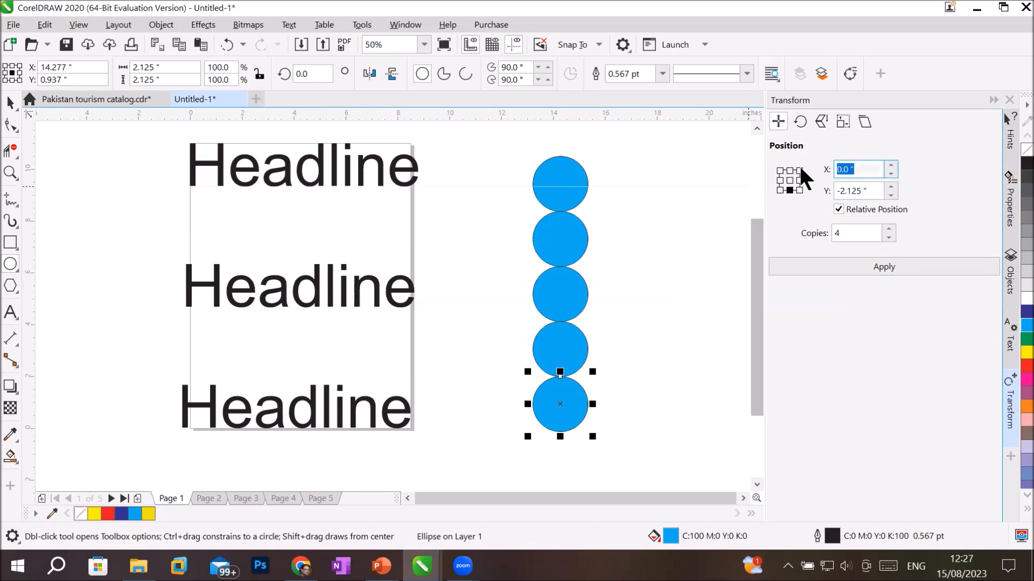
{"action": "left_click_drag", "start_coordinate": [887, 192], "coordinate": [758, 204]}
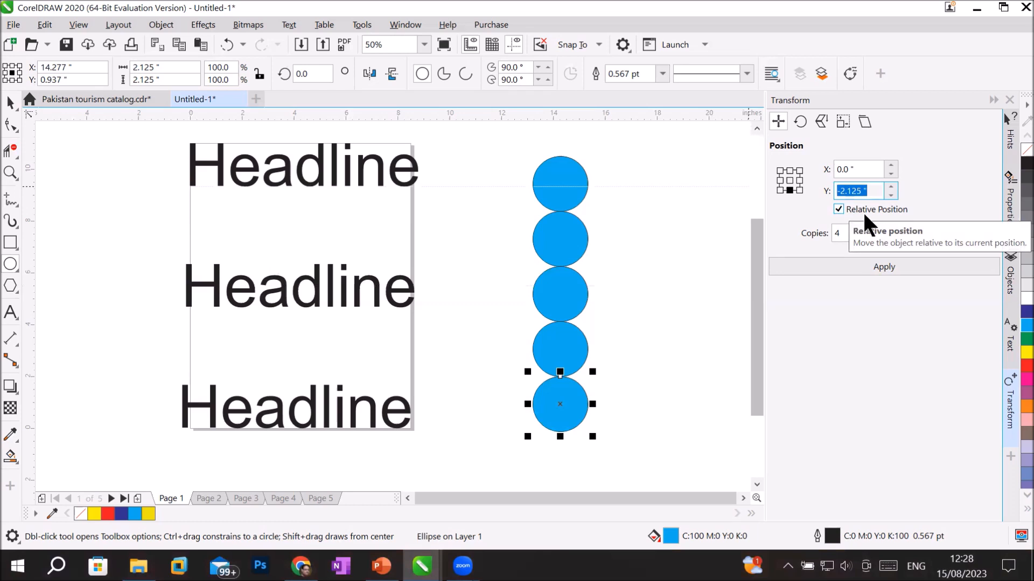
{"action": "left_click_drag", "start_coordinate": [849, 233], "coordinate": [792, 234]}
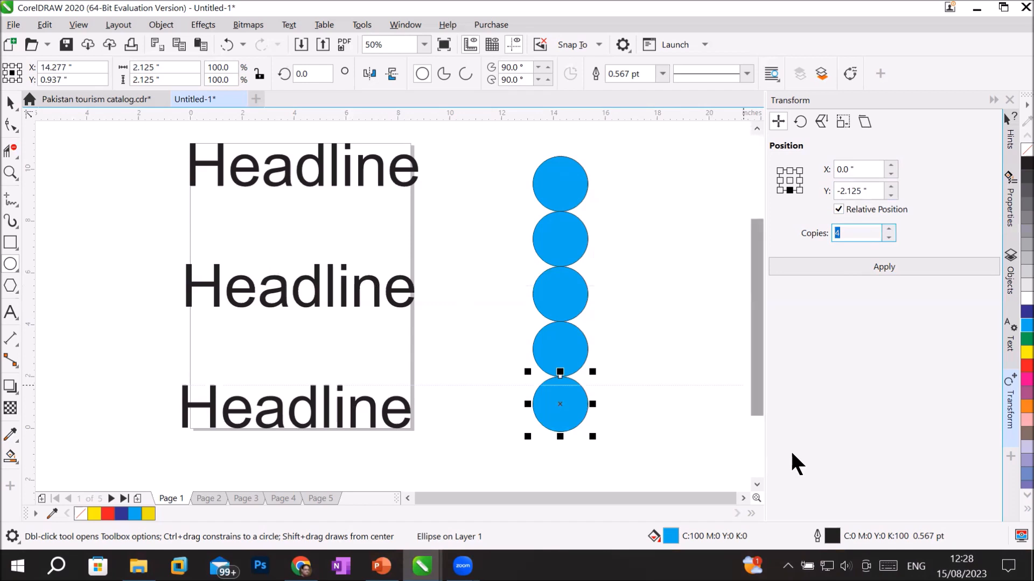
- Copy the column's top circle 4 times diagonally down to the right, with relative offsets X 2.125 and Y -2.125 inches
{"action": "left_click", "coordinate": [8, 108]}
{"action": "left_click", "coordinate": [552, 185]}
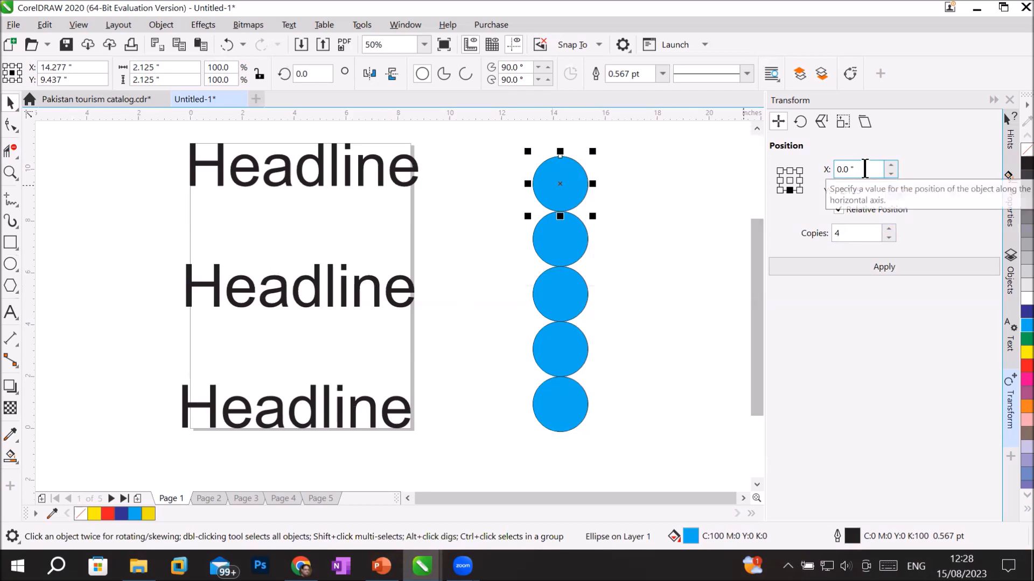
{"action": "left_click_drag", "start_coordinate": [865, 169], "coordinate": [782, 178]}
{"action": "type", "text": ".25"}
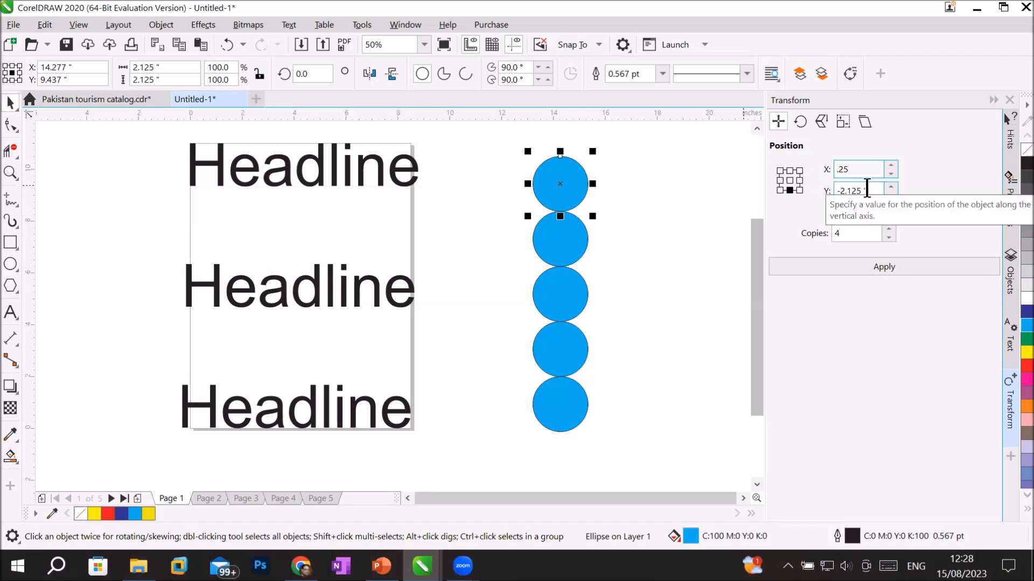
{"action": "left_click_drag", "start_coordinate": [866, 189], "coordinate": [797, 186]}
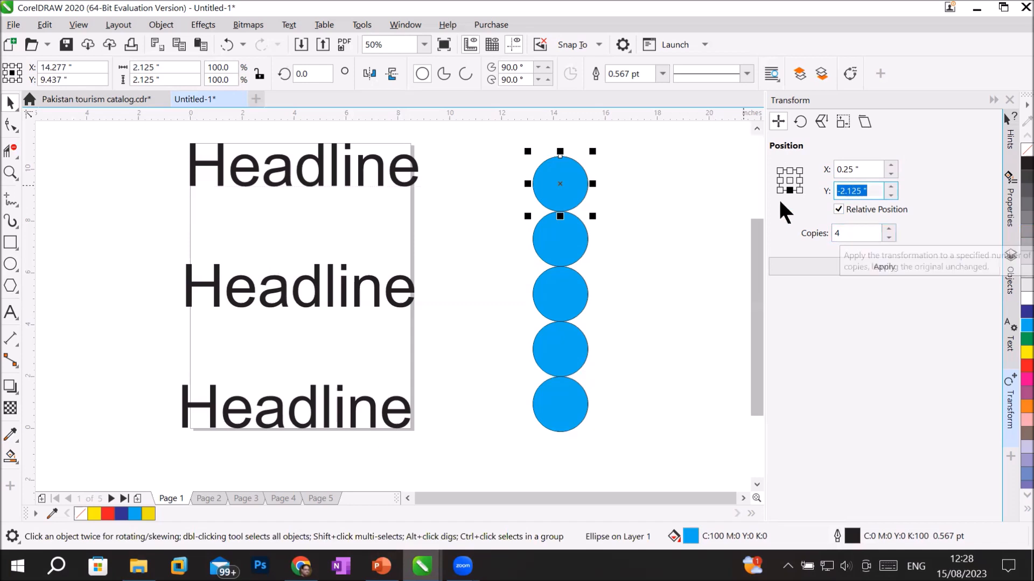
{"action": "left_click", "coordinate": [799, 190]}
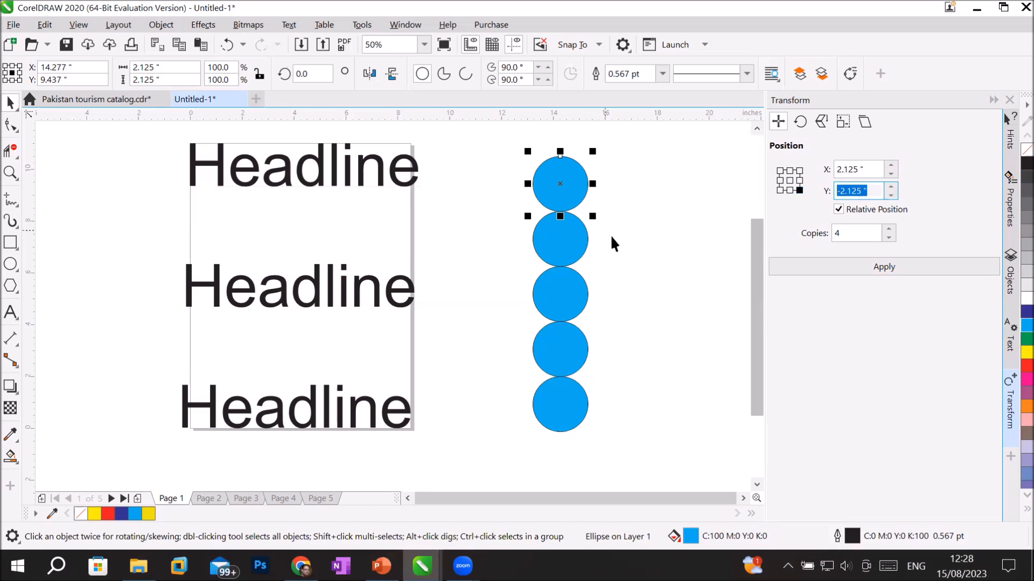
{"action": "left_click", "coordinate": [891, 265]}
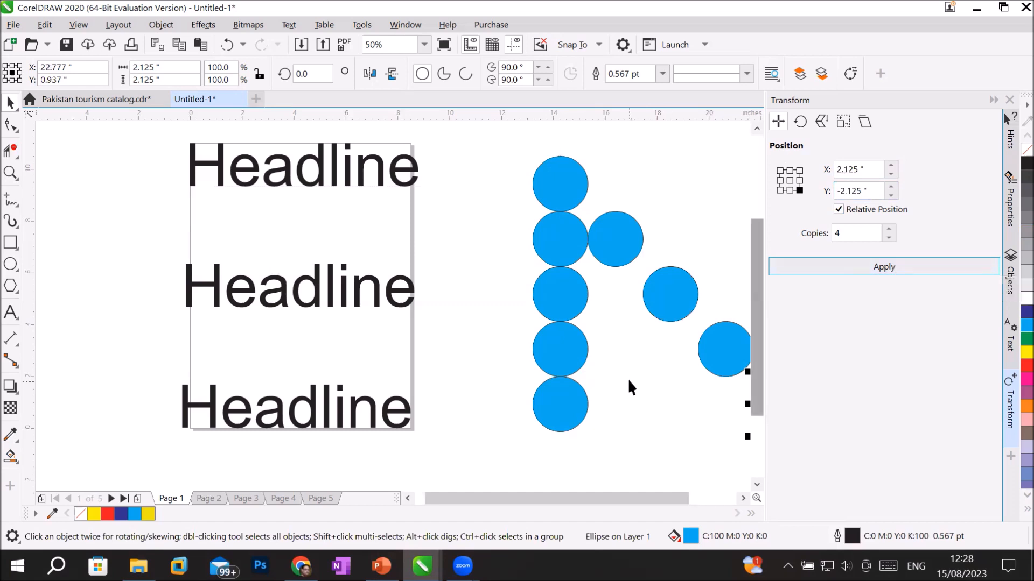
- Select the column's top circle and set the relative position transform's reference point to the centre
{"action": "scroll", "coordinate": [627, 378], "scroll_direction": "down", "scroll_amount": 4}
{"action": "scroll", "coordinate": [704, 425], "scroll_direction": "up", "scroll_amount": 2}
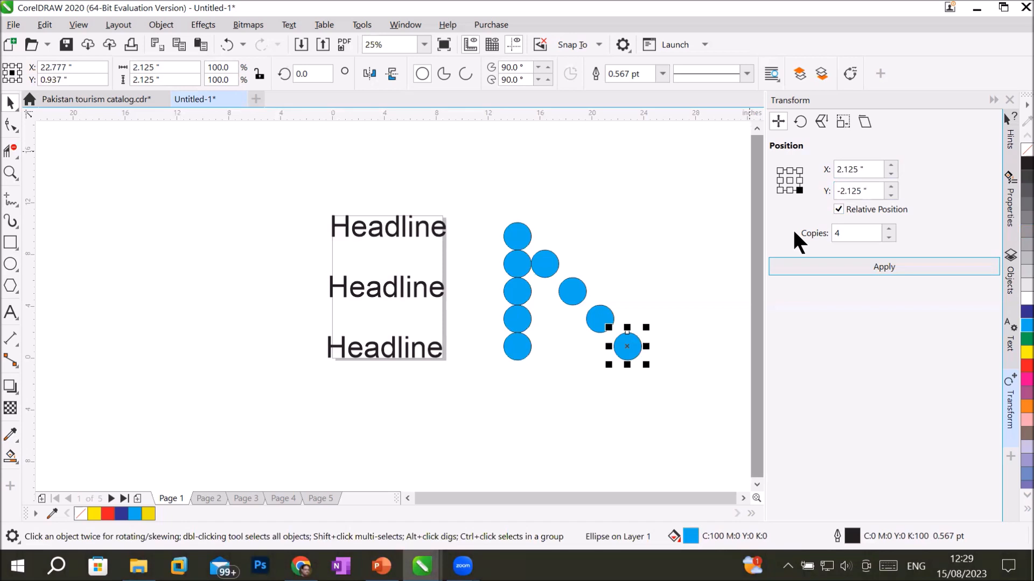
{"action": "left_click", "coordinate": [508, 230]}
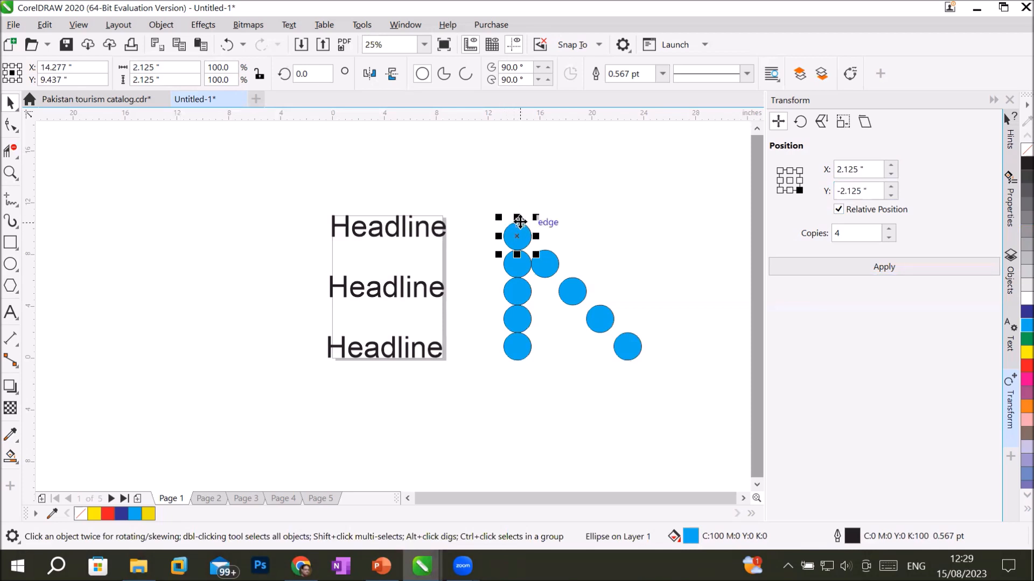
{"action": "left_click_drag", "start_coordinate": [866, 234], "coordinate": [900, 228]}
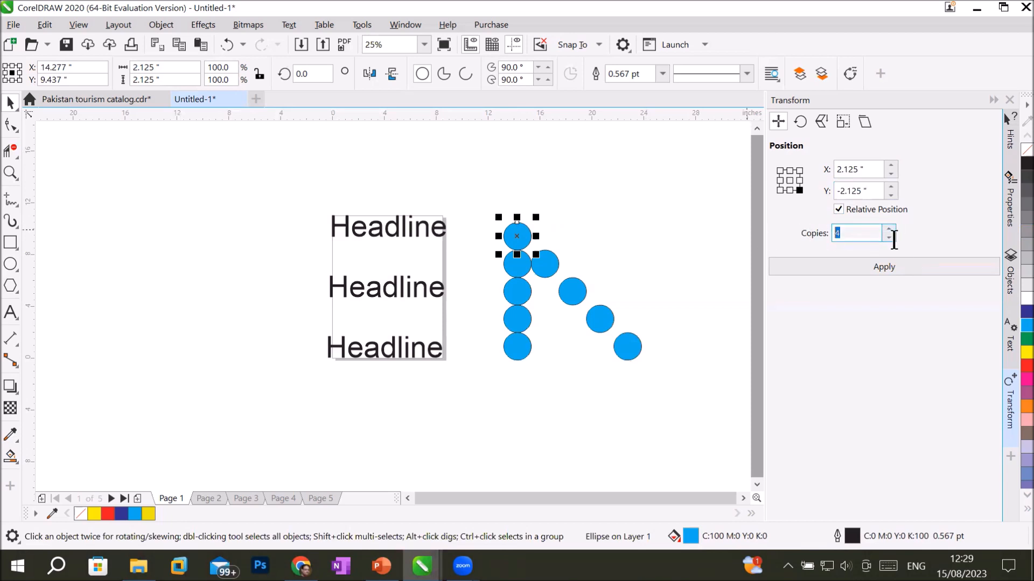
{"action": "double_click", "coordinate": [844, 231]}
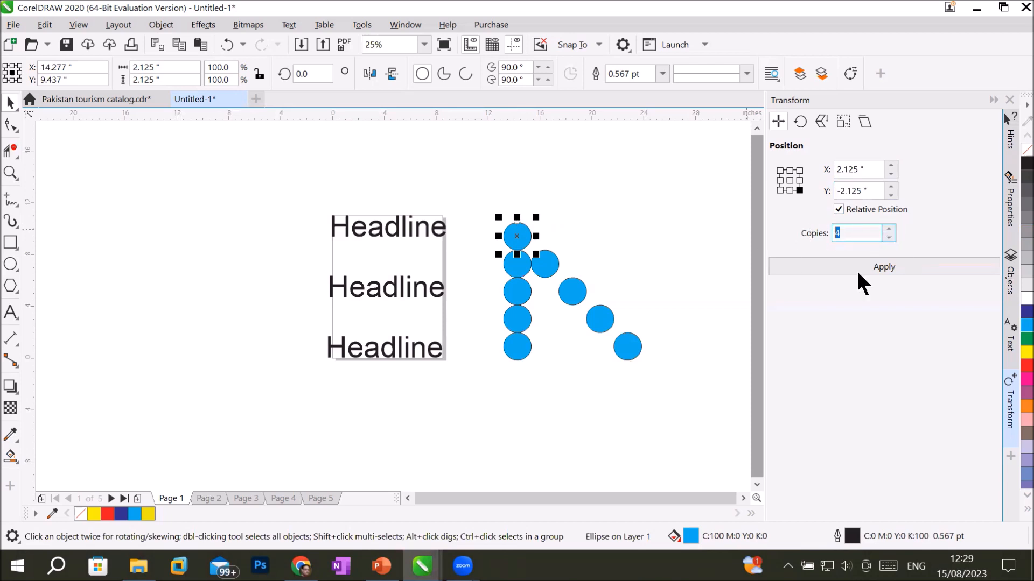
{"action": "left_click", "coordinate": [779, 170]}
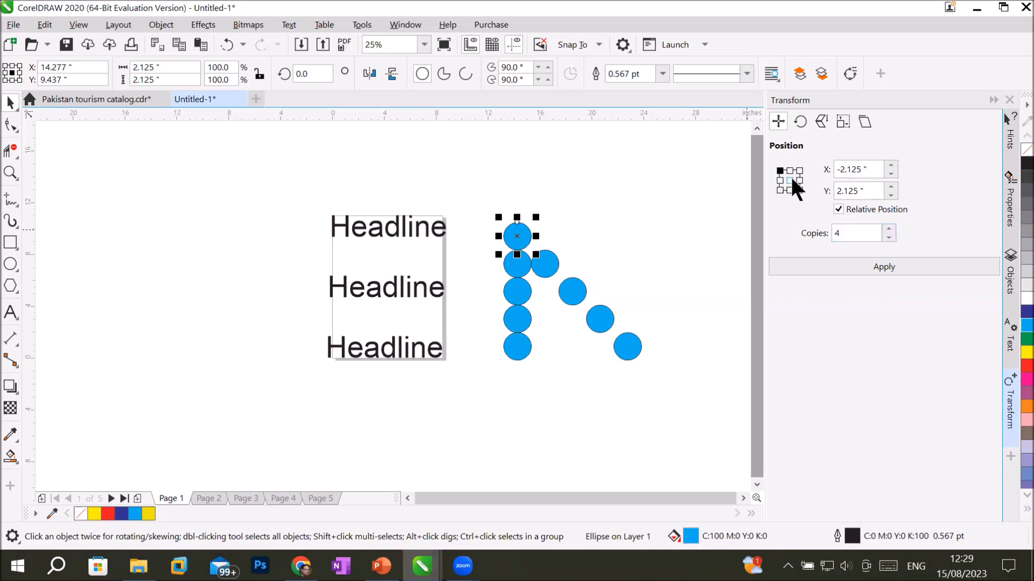
{"action": "left_click", "coordinate": [789, 180]}
- Draw a circle about 4.75 inches in diameter beyond the page's upper left and fill it dark blue (C100 M100)
{"action": "left_click", "coordinate": [10, 264]}
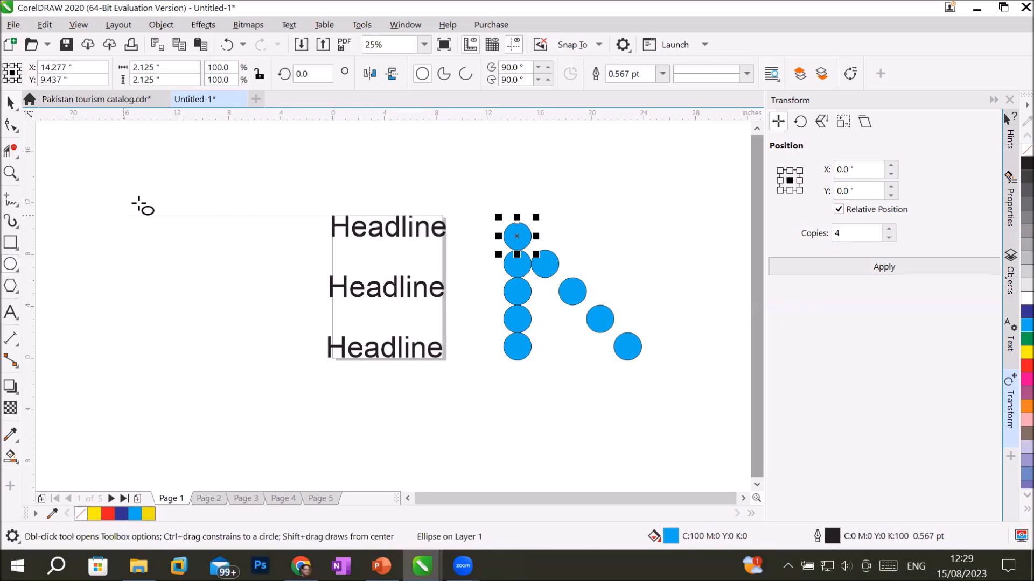
{"action": "mouse_move", "coordinate": [170, 238]}
{"action": "left_mouse_down"}
{"action": "mouse_move", "coordinate": [189, 245]}
{"action": "mouse_move", "coordinate": [196, 263]}
{"action": "left_mouse_up"}
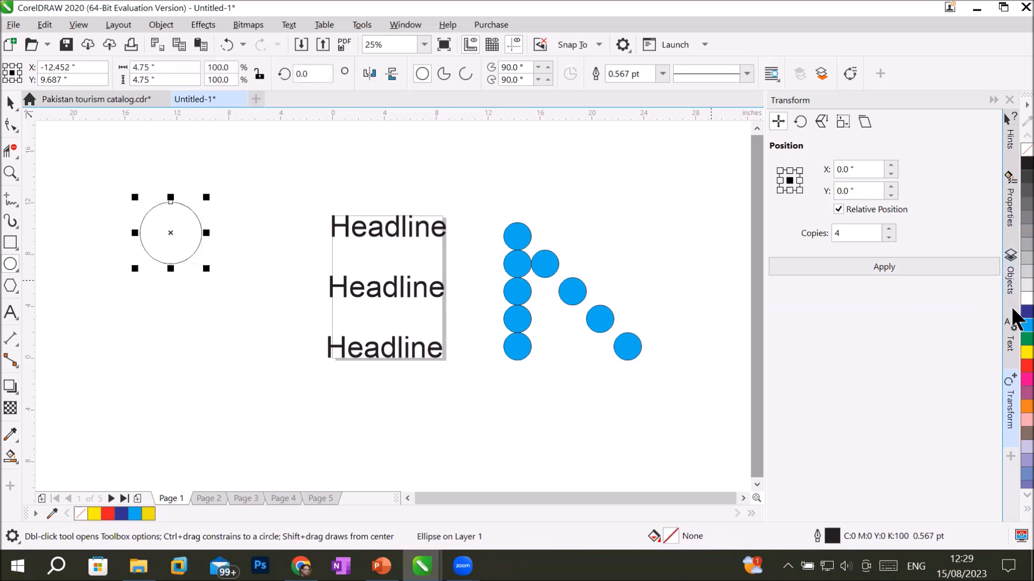
{"action": "left_click", "coordinate": [1026, 311]}
{"action": "left_click", "coordinate": [10, 102]}
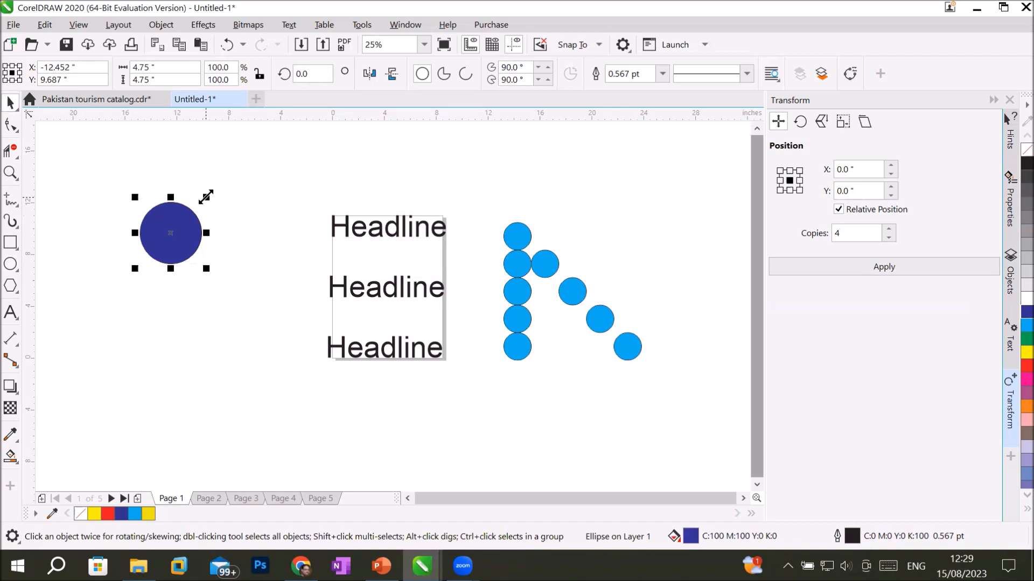
- Add two concentric scaled-down copies inside the dark blue circle: about 2.125 inches filled cyan (C100) and about 0.953 inch filled black
{"action": "left_click_drag", "start_coordinate": [205, 197], "coordinate": [190, 206]}
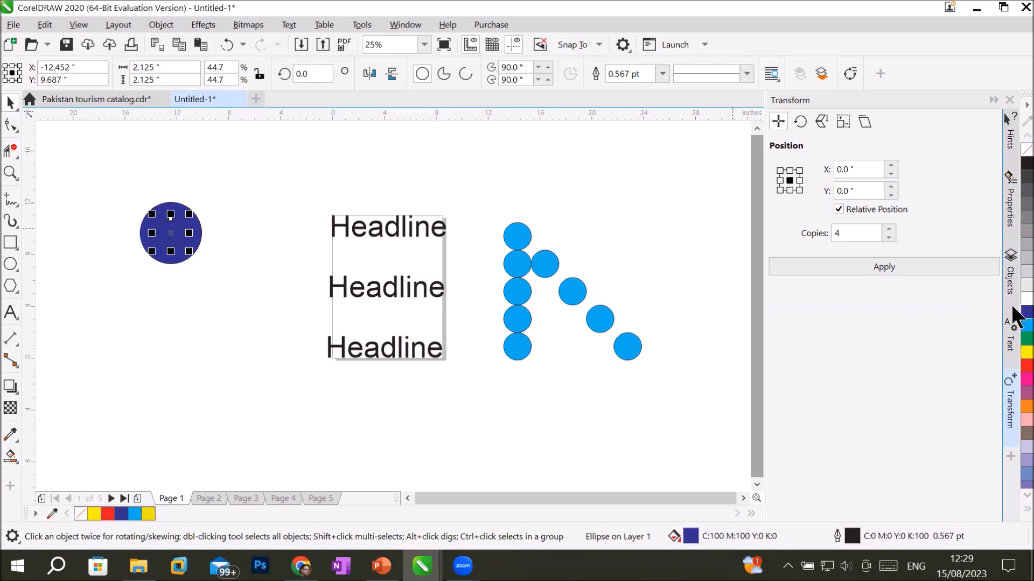
{"action": "left_click", "coordinate": [1026, 326]}
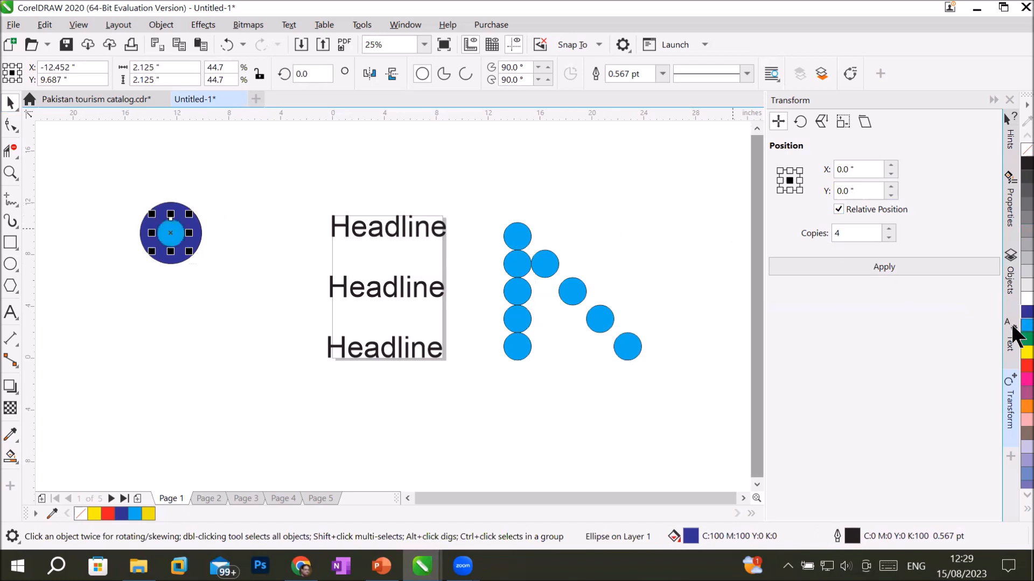
{"action": "left_click", "coordinate": [257, 211]}
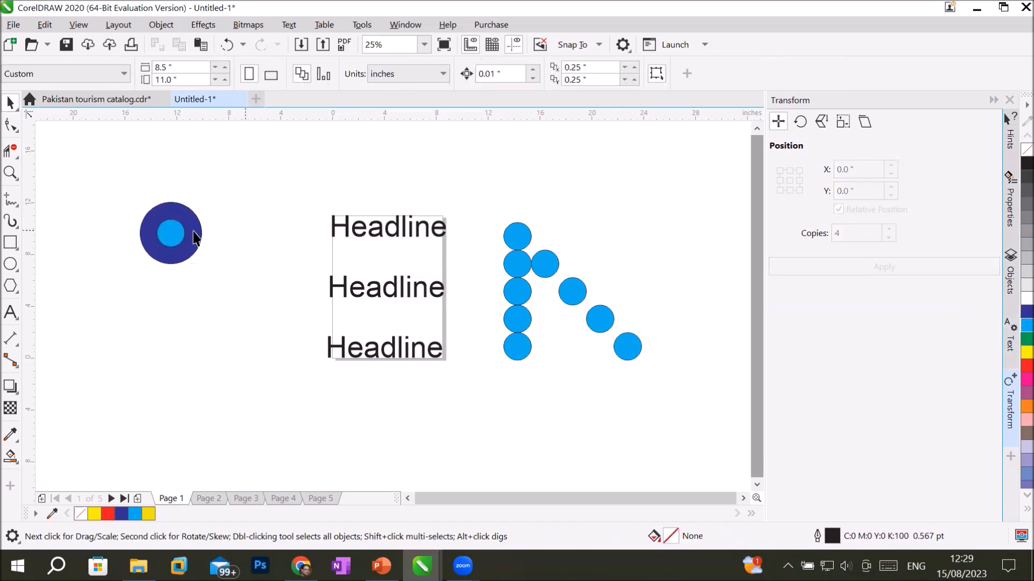
{"action": "left_click", "coordinate": [172, 225]}
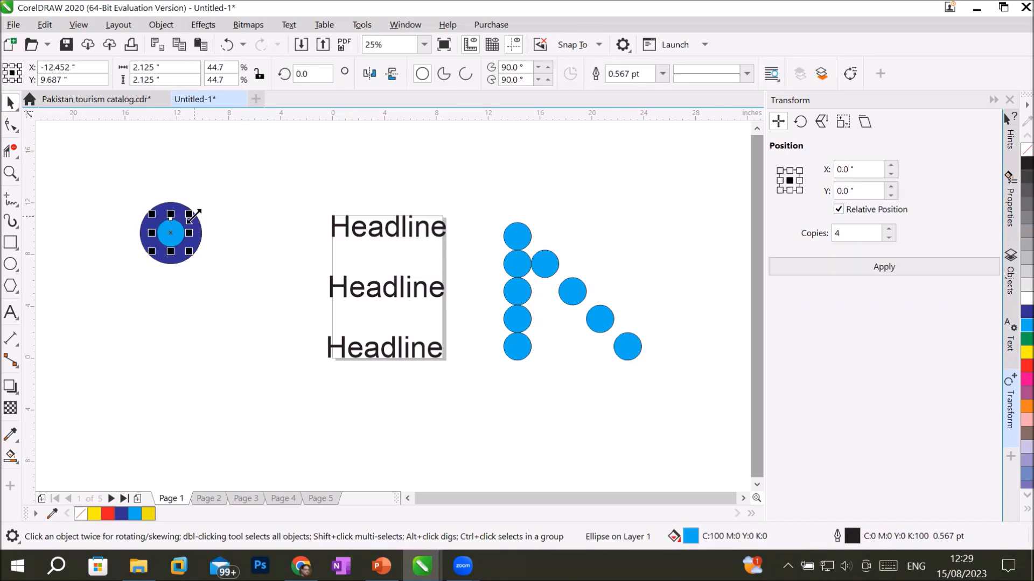
{"action": "left_click_drag", "start_coordinate": [192, 215], "coordinate": [188, 225]}
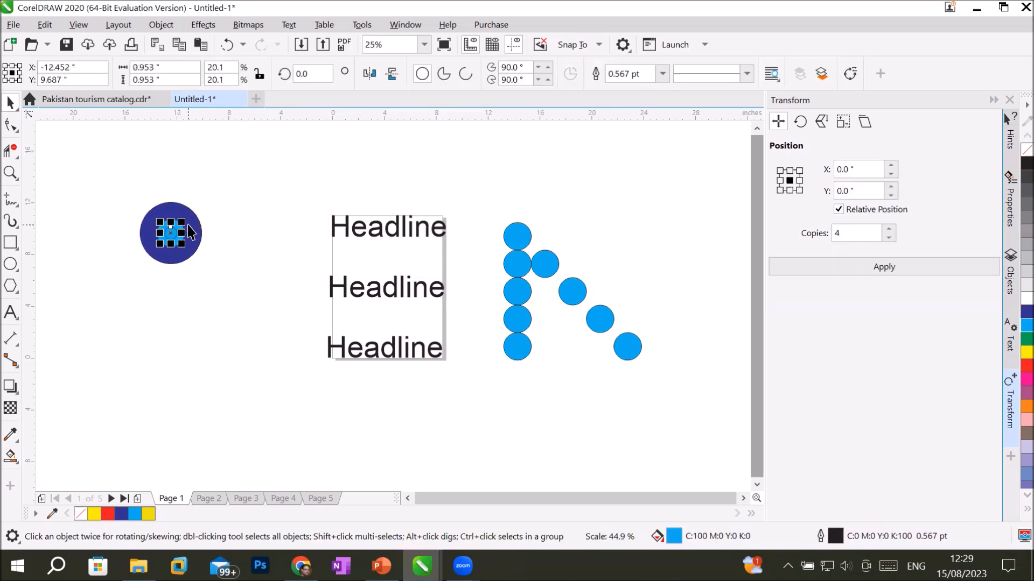
{"action": "left_click", "coordinate": [1026, 163]}
{"action": "left_click", "coordinate": [237, 251]}
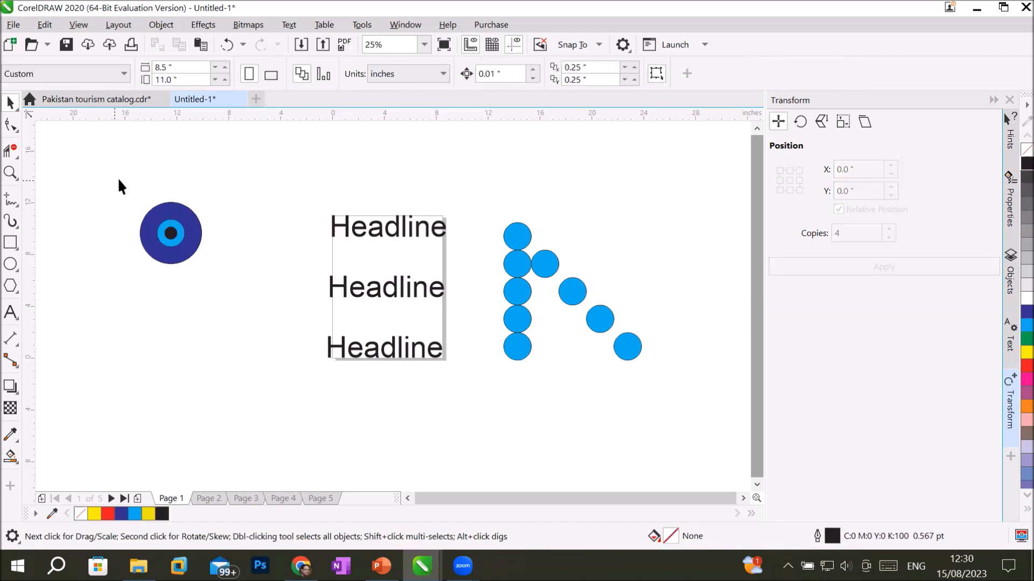
- Select all three concentric circles and apply 4 copies with a relative offset of X 0 and Y 0 inches
{"action": "left_click_drag", "start_coordinate": [229, 287], "coordinate": [228, 287]}
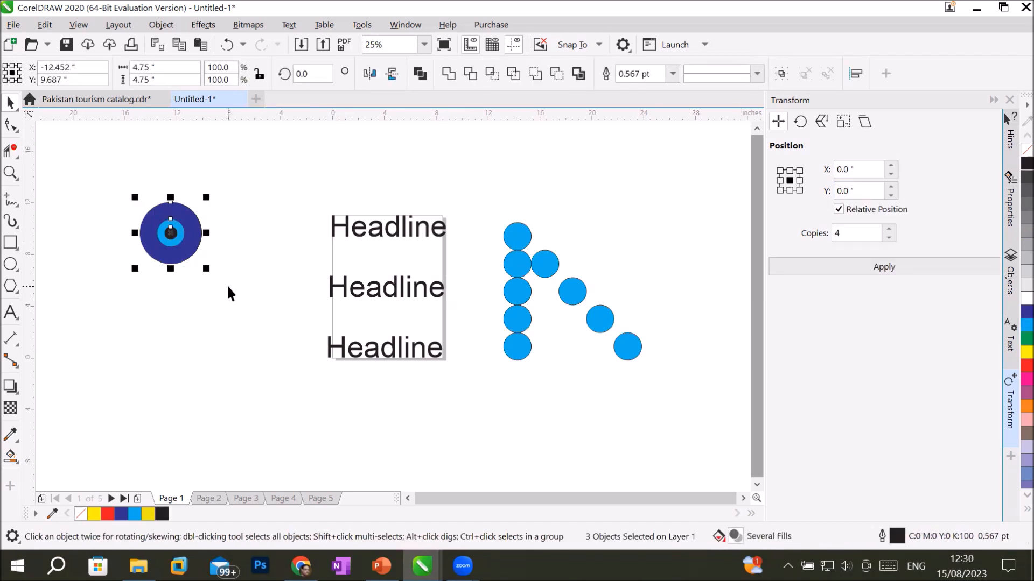
{"action": "left_click", "coordinate": [860, 169]}
{"action": "left_click", "coordinate": [861, 190]}
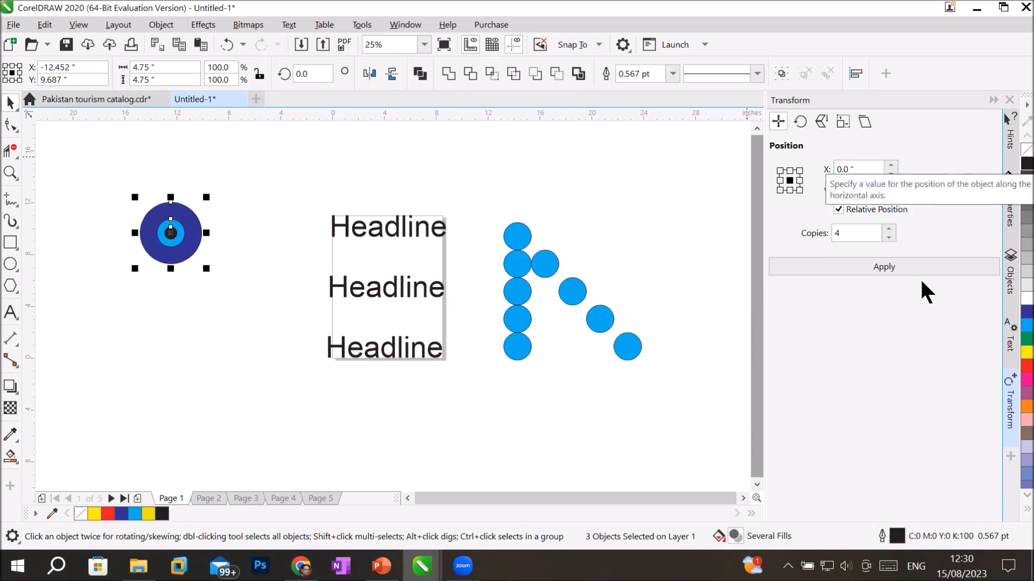
{"action": "left_click", "coordinate": [883, 267]}
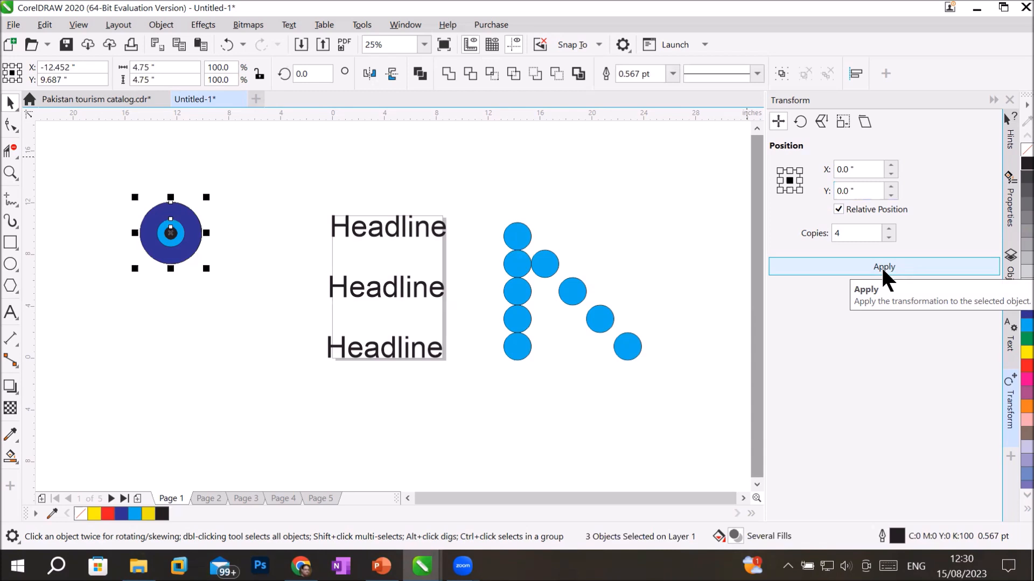
- Examine the page's object list for the stacked ellipse duplicates, and undo the duplication of the concentric circles
{"action": "left_click", "coordinate": [854, 169]}
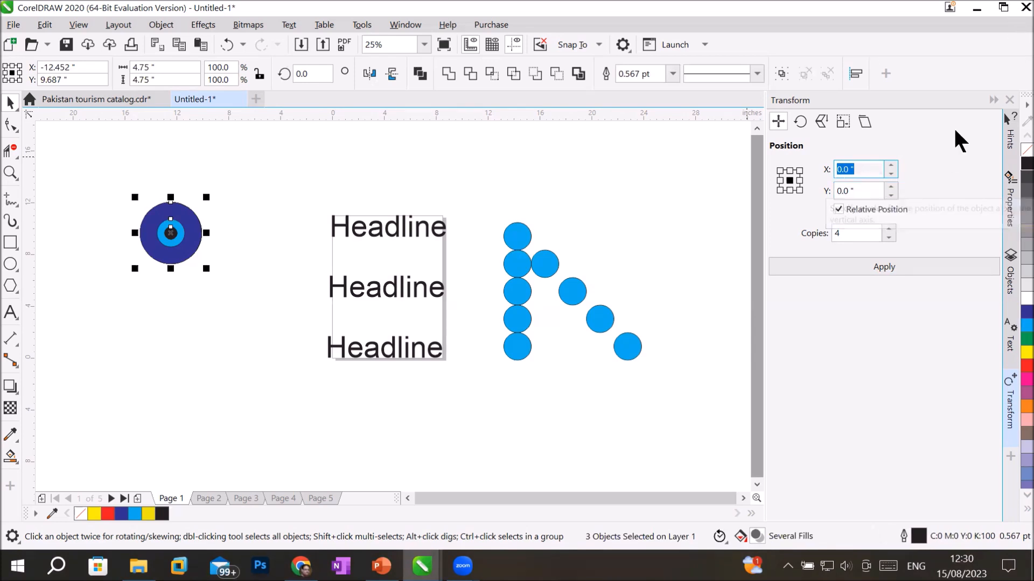
{"action": "left_click", "coordinate": [1012, 275]}
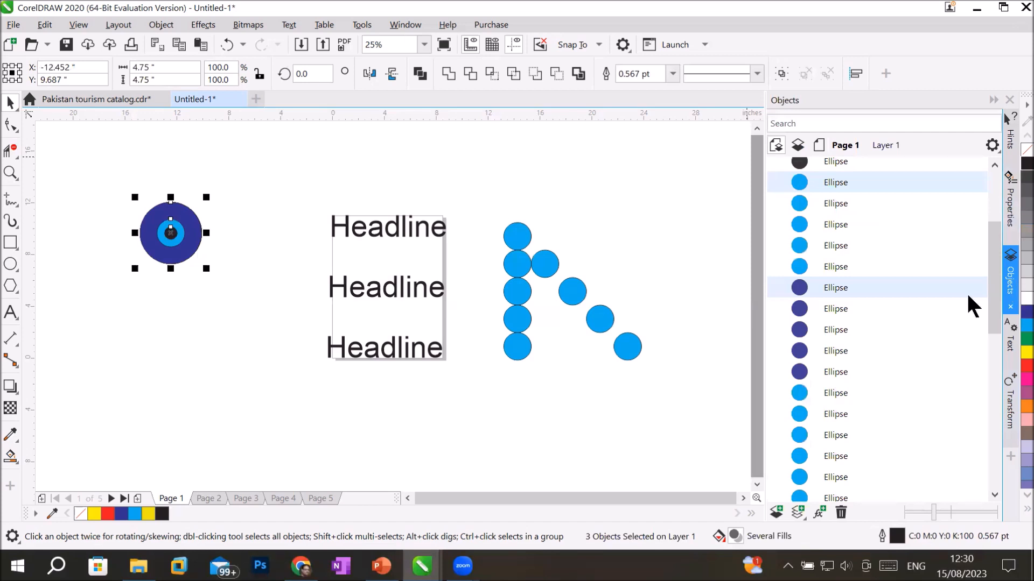
{"action": "left_click_drag", "start_coordinate": [994, 291], "coordinate": [995, 234]}
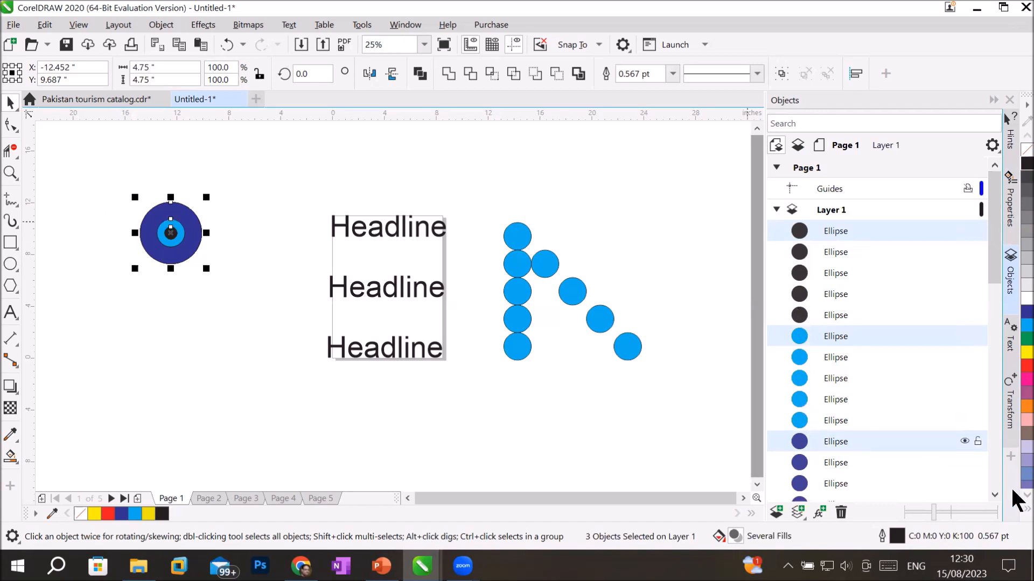
{"action": "left_click", "coordinate": [994, 493]}
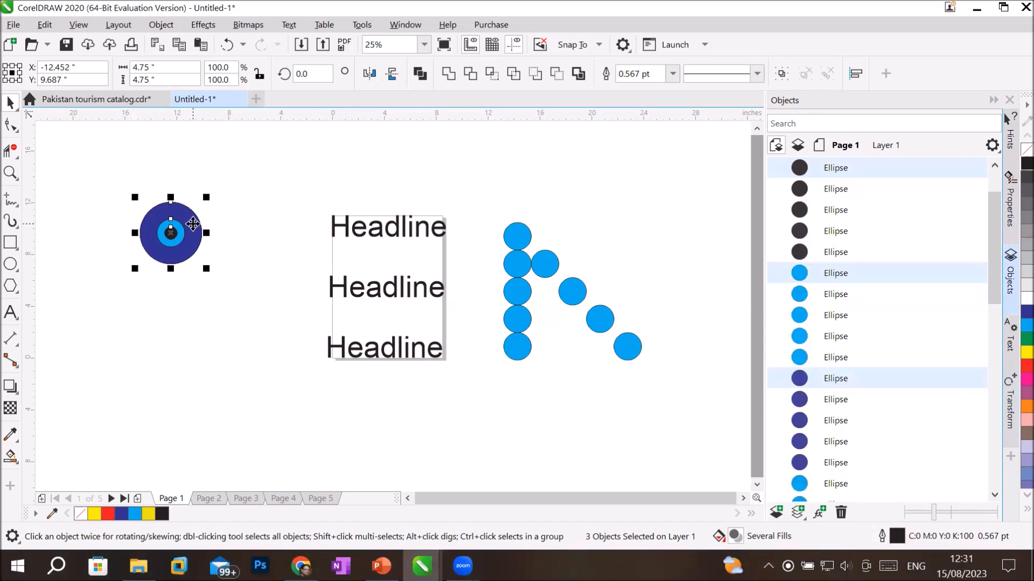
{"action": "key", "text": "ctrl+z"}
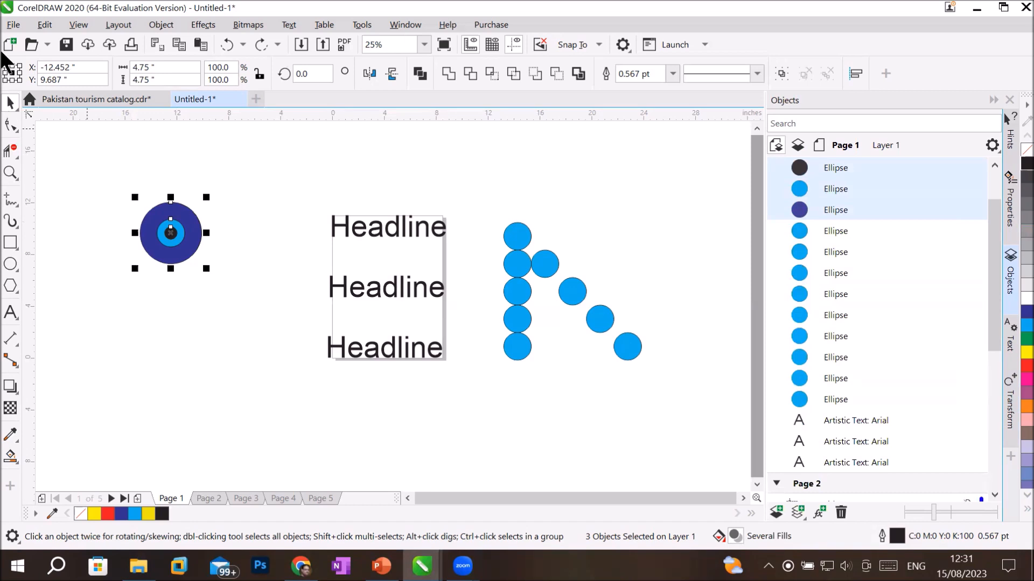
- Activate the Free Transform tool and examine its position, size, rotation angle, rotation centre and skew settings for the concentric circles
{"action": "left_click", "coordinate": [11, 103]}
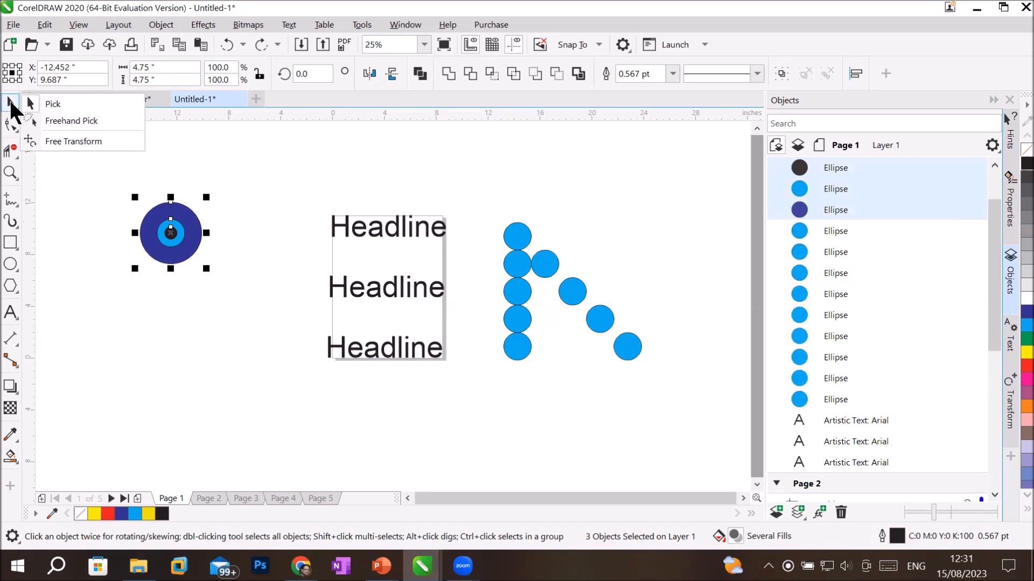
{"action": "left_click", "coordinate": [49, 135]}
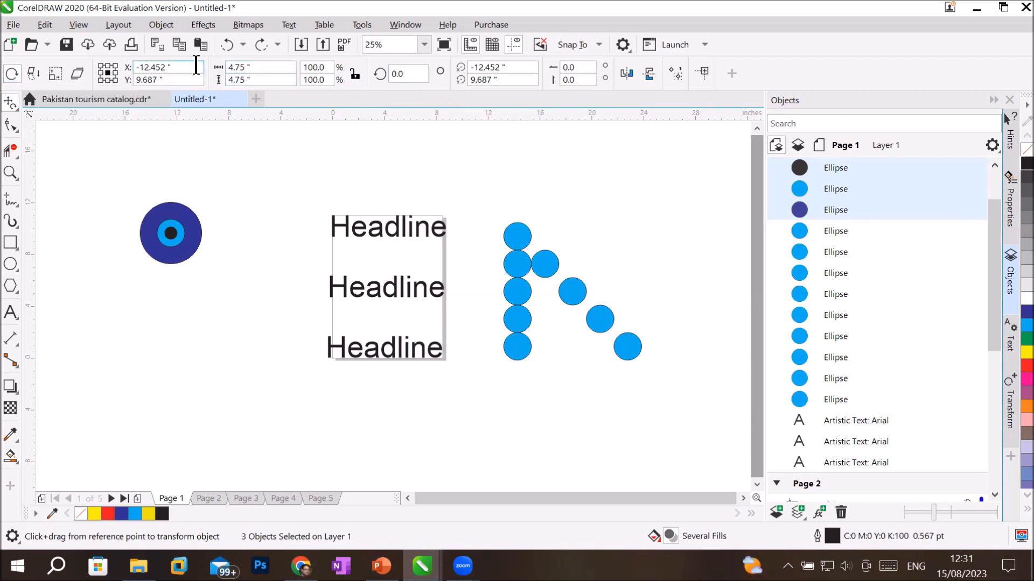
{"action": "left_click_drag", "start_coordinate": [196, 66], "coordinate": [95, 68]}
{"action": "left_click_drag", "start_coordinate": [176, 79], "coordinate": [95, 75]}
{"action": "left_click_drag", "start_coordinate": [264, 63], "coordinate": [168, 88]}
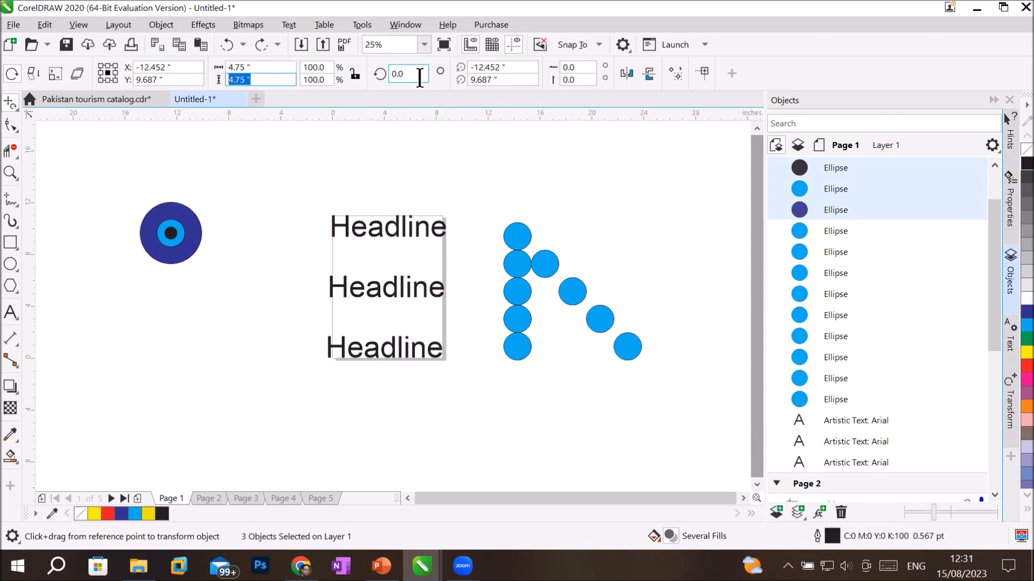
{"action": "left_click_drag", "start_coordinate": [422, 74], "coordinate": [351, 78]}
{"action": "left_click_drag", "start_coordinate": [519, 67], "coordinate": [466, 70]}
{"action": "left_click_drag", "start_coordinate": [525, 80], "coordinate": [449, 86]}
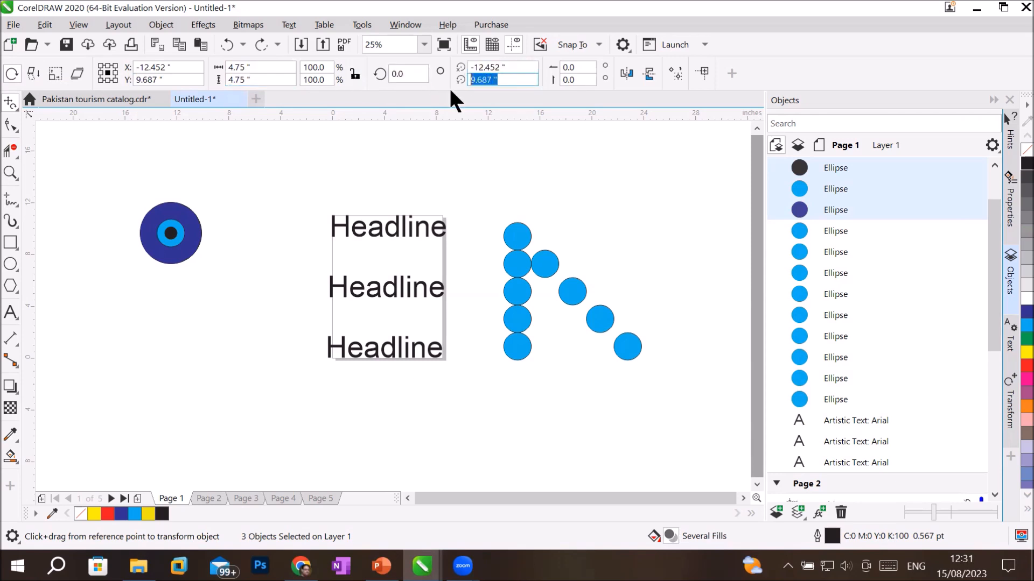
{"action": "left_click", "coordinate": [590, 67]}
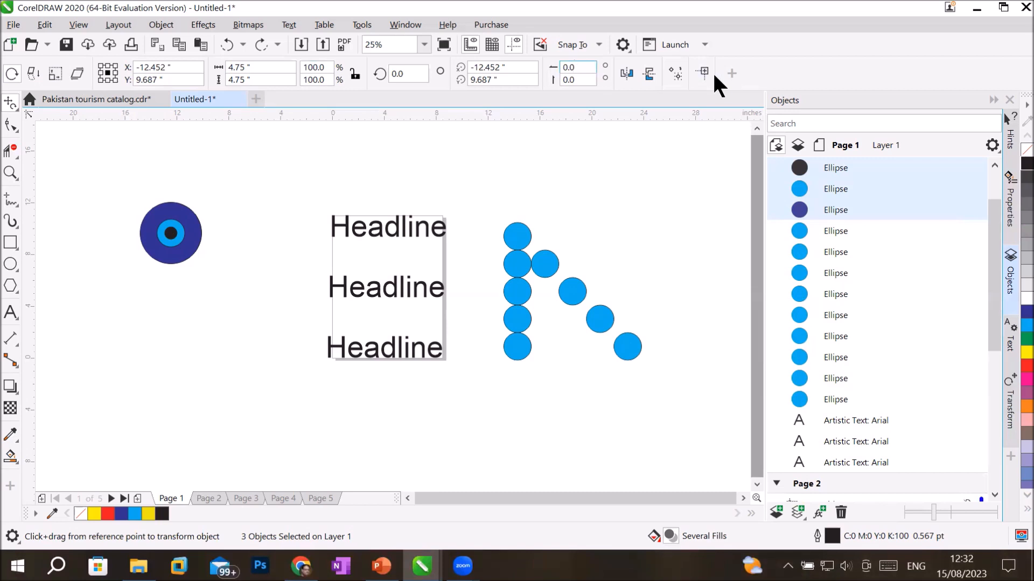
- Draw a rectangle about 7.458 by 2.125 inches beyond the page's lower left and fill it green (C100 Y100)
{"action": "left_click", "coordinate": [10, 245]}
{"action": "left_click_drag", "start_coordinate": [171, 380], "coordinate": [268, 408]}
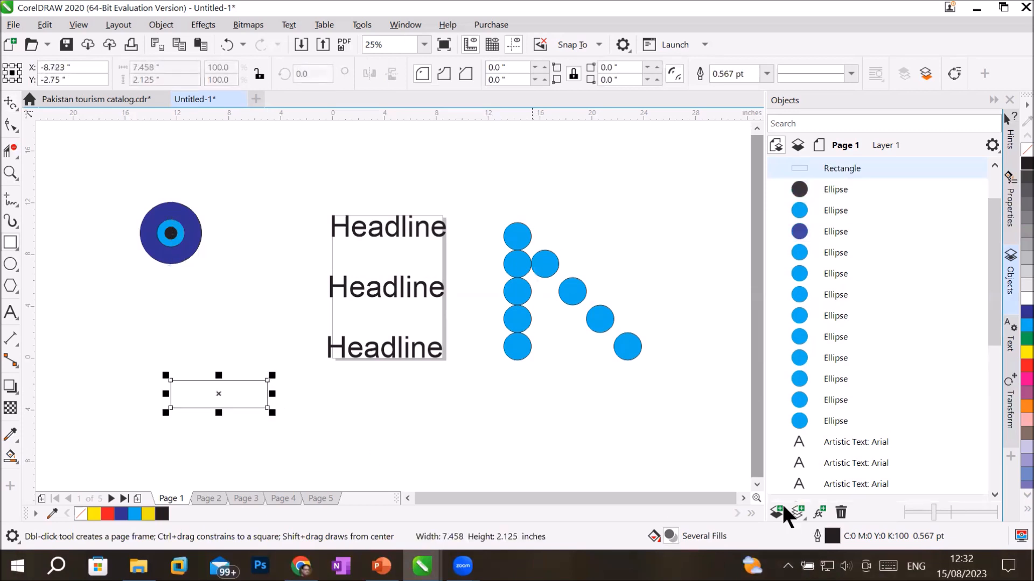
{"action": "left_click", "coordinate": [1027, 338]}
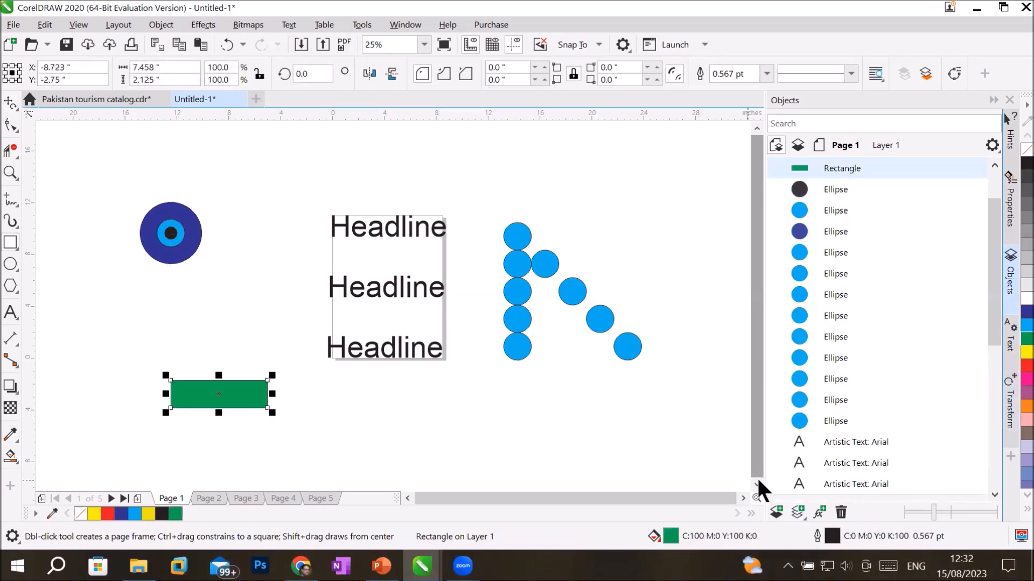
- Bring up the rotation transform settings for the green rectangle
{"action": "scroll", "coordinate": [754, 480], "scroll_direction": "down", "scroll_amount": 3}
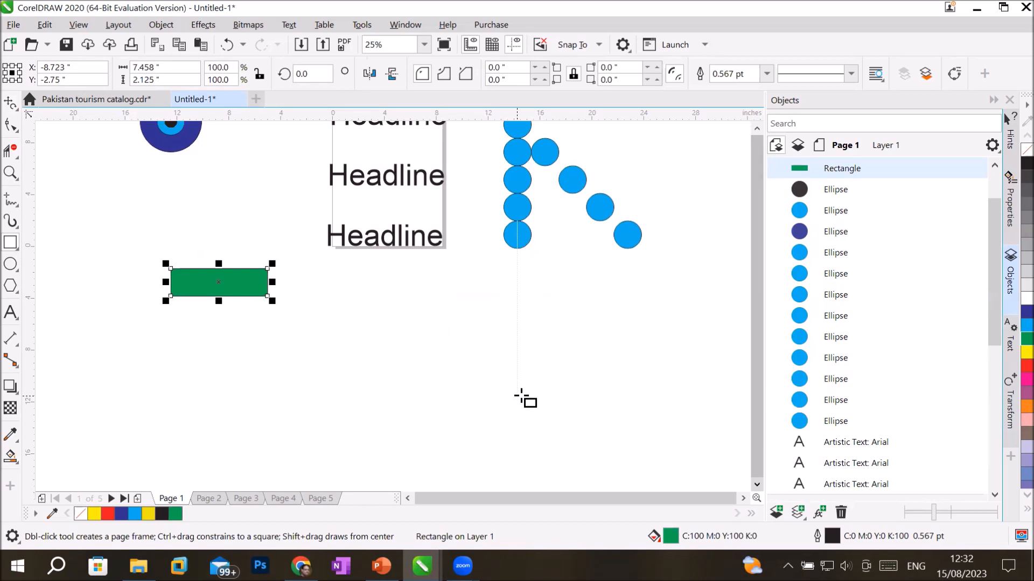
{"action": "left_click", "coordinate": [1011, 416]}
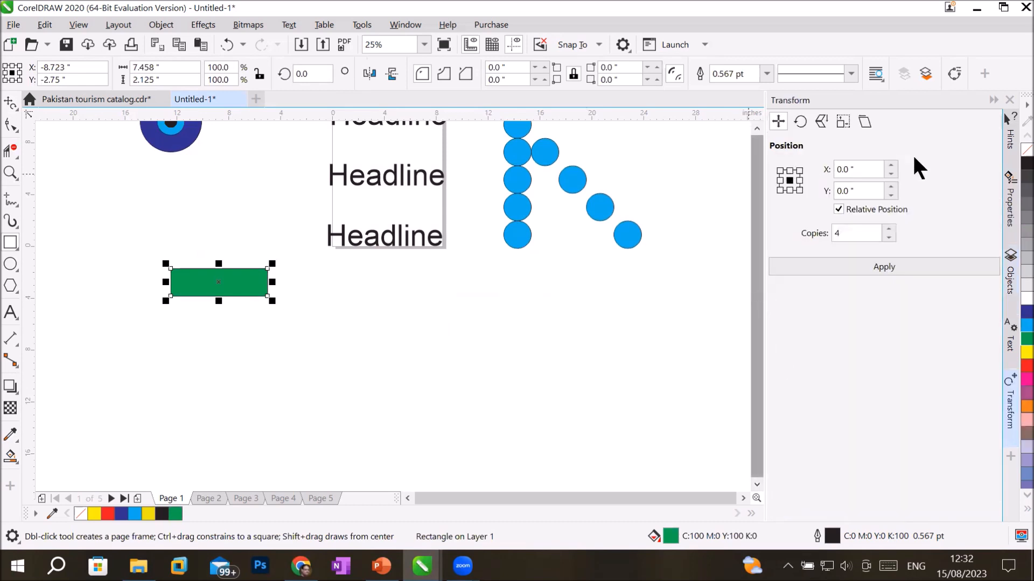
{"action": "left_click", "coordinate": [800, 120]}
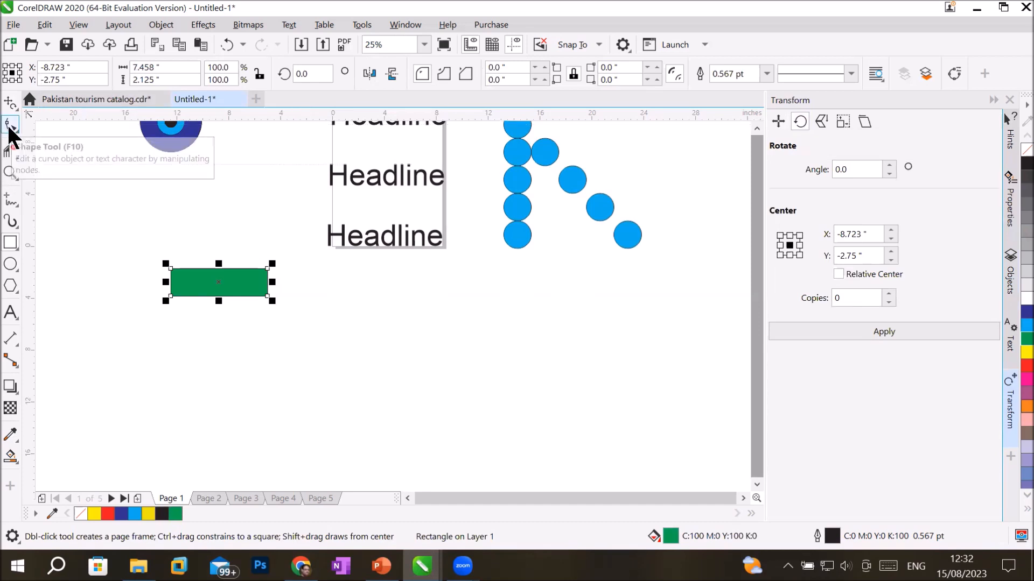
- Activate the Free Transform tool and try to rotate the green rectangle about its upper-left corner
{"action": "left_click", "coordinate": [13, 102]}
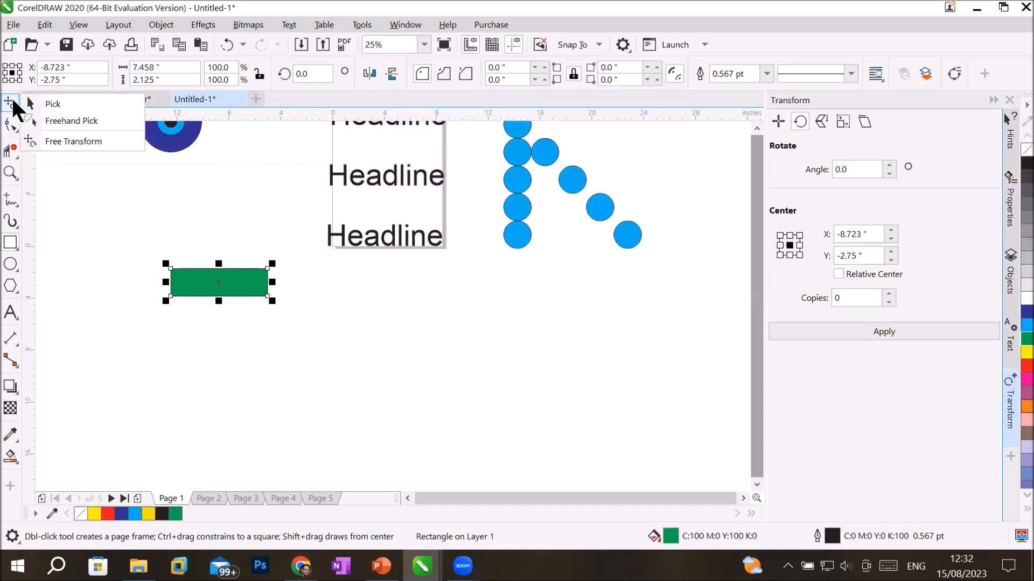
{"action": "left_click", "coordinate": [51, 142]}
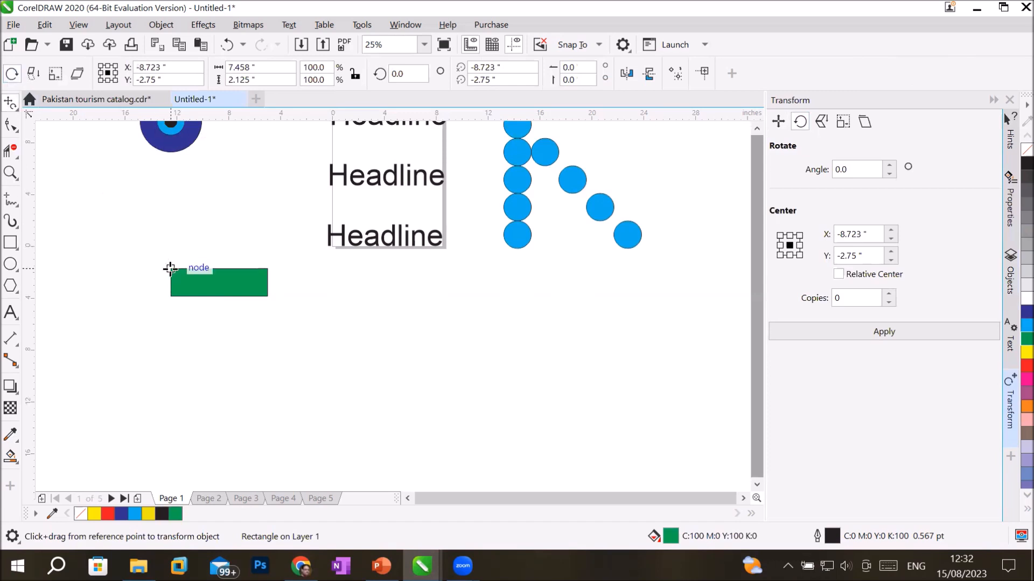
{"action": "left_click_drag", "start_coordinate": [170, 268], "coordinate": [284, 270]}
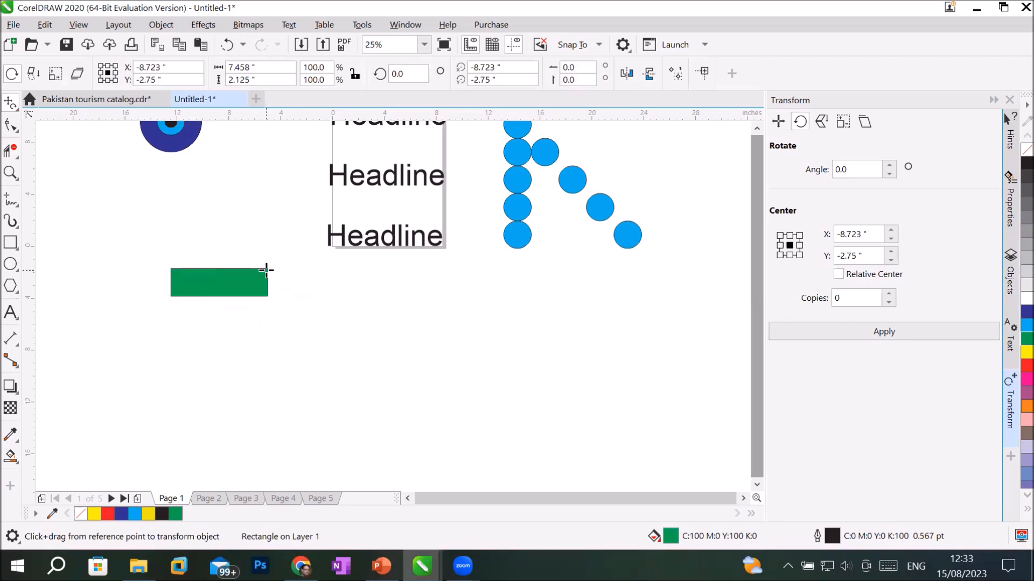
- Try a copy of the green rectangle rotated 180° about its upper-right corner, and undo it
{"action": "left_click_drag", "start_coordinate": [266, 269], "coordinate": [178, 268]}
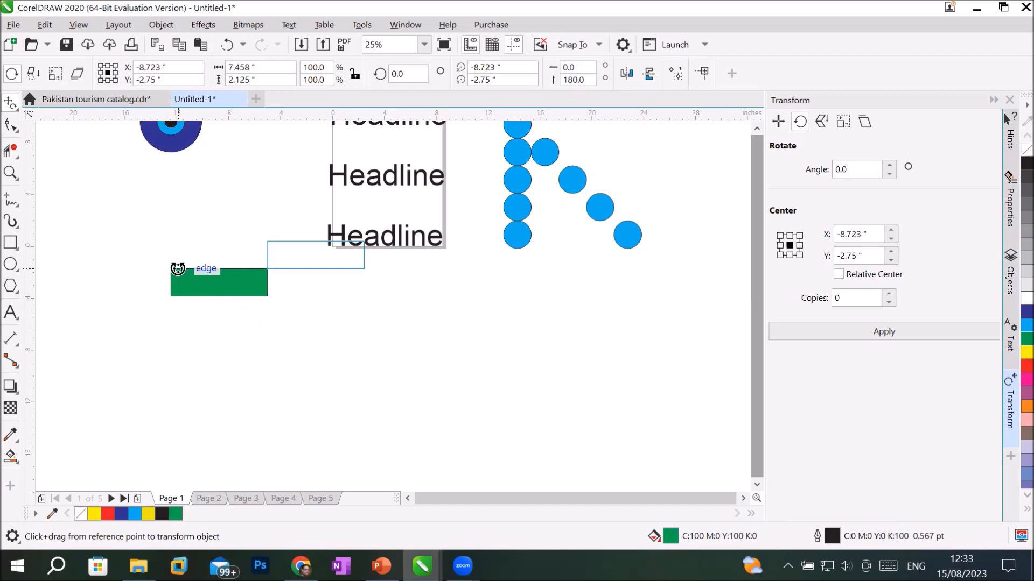
{"action": "left_click_drag", "start_coordinate": [178, 268], "coordinate": [179, 269]}
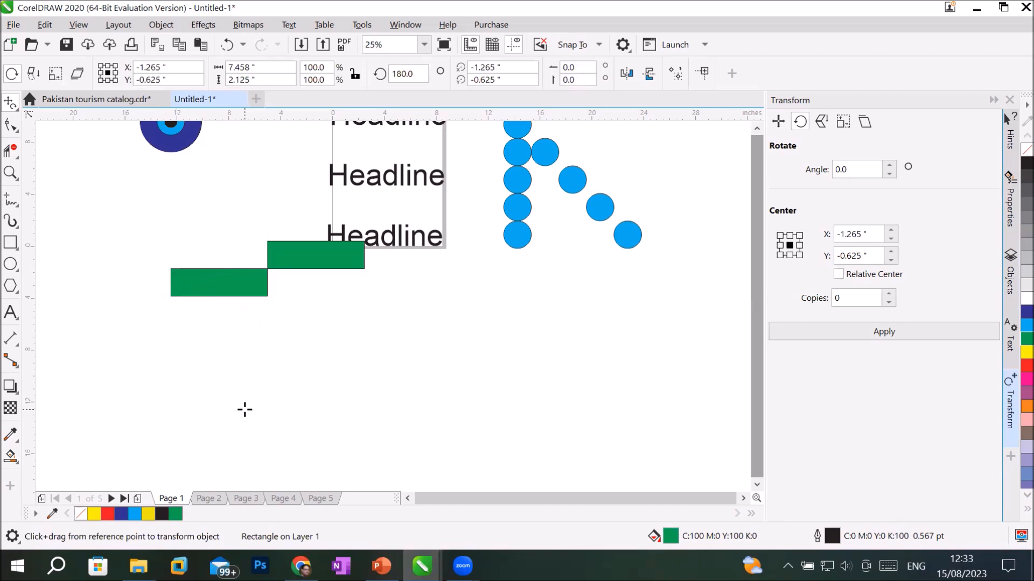
{"action": "key", "text": "ctrl+z"}
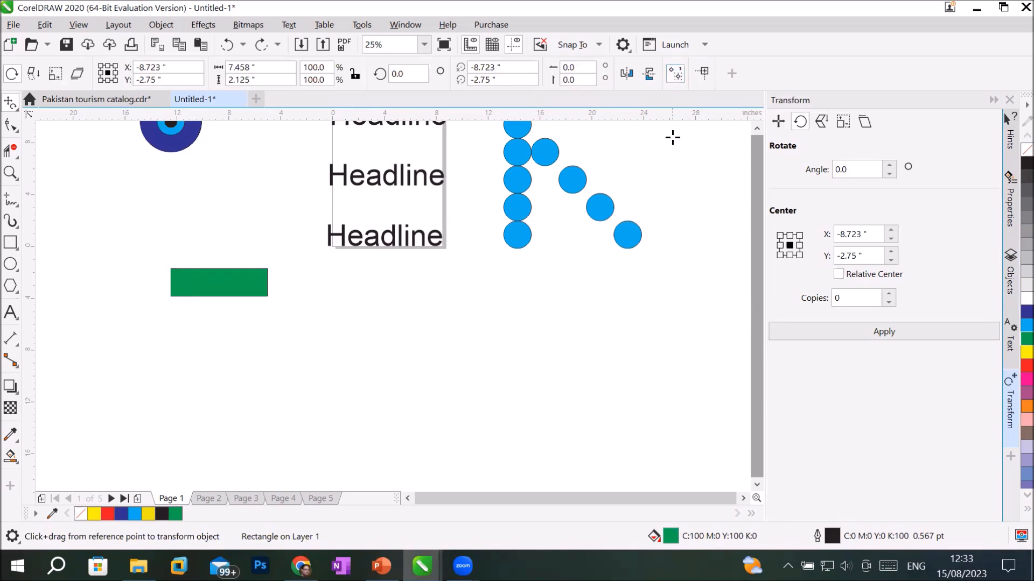
- Enable applying to a duplicate and rotate a copy of the green rectangle about -35.3° around the midpoint of its lower edge
{"action": "left_click", "coordinate": [673, 72]}
{"action": "left_click", "coordinate": [218, 294]}
{"action": "left_click_drag", "start_coordinate": [218, 293], "coordinate": [236, 310]}
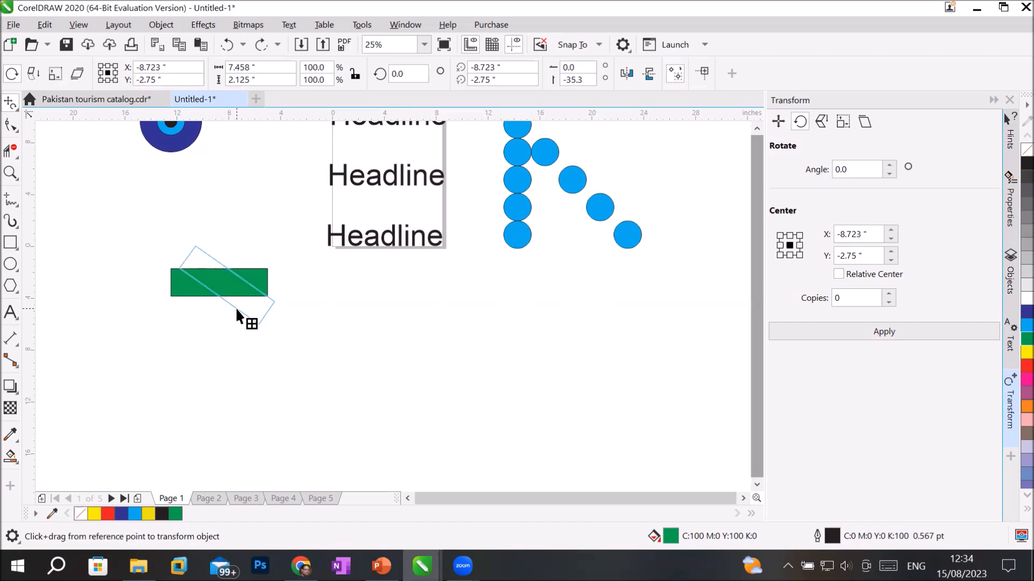
{"action": "left_click_drag", "start_coordinate": [237, 310], "coordinate": [237, 311]}
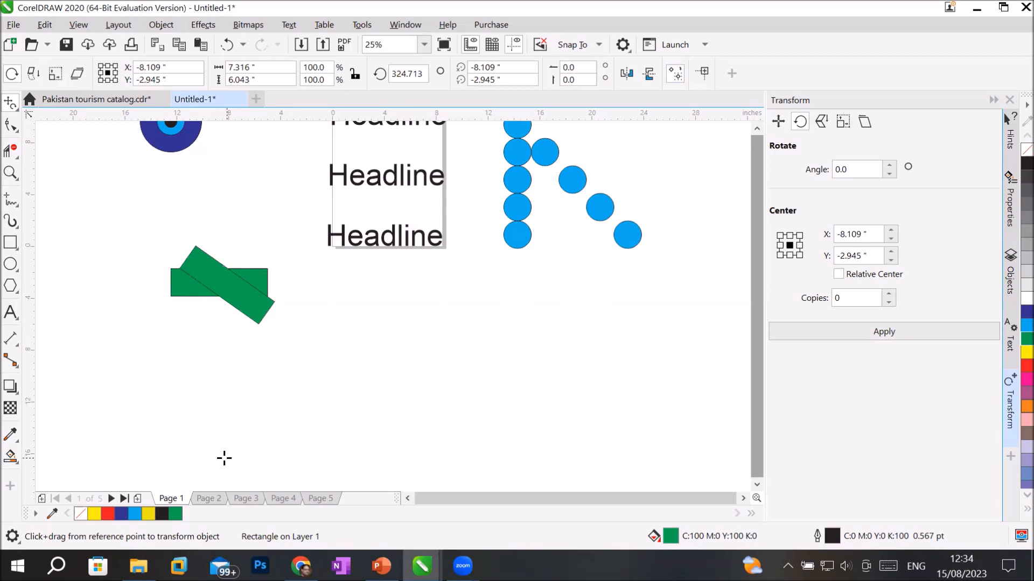
- Repeat the rotated duplication five times to build a full pinwheel of green rectangles
{"action": "left_click", "coordinate": [673, 72]}
{"action": "key", "text": "ctrl+r"}
{"action": "key", "text": "ctrl+r"}
{"action": "key", "text": "ctrl+r"}
{"action": "key", "text": "ctrl+r"}
{"action": "key", "text": "ctrl+r"}
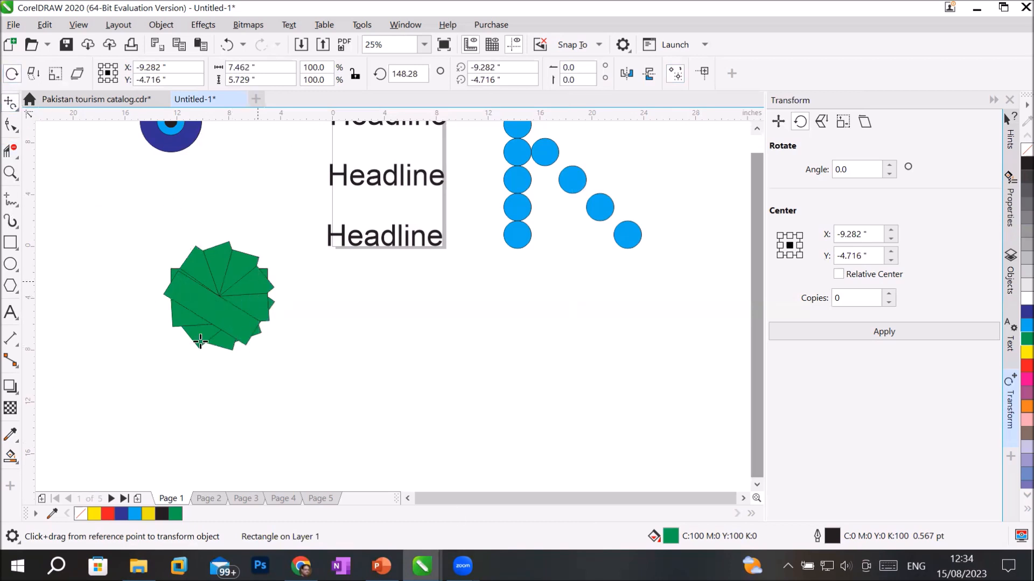
- Try Virtual Segment Delete on an area across the pinwheel's upper right, and undo the deletion
{"action": "scroll", "coordinate": [199, 341], "scroll_direction": "up", "scroll_amount": 3}
{"action": "scroll", "coordinate": [203, 261], "scroll_direction": "down", "scroll_amount": 2}
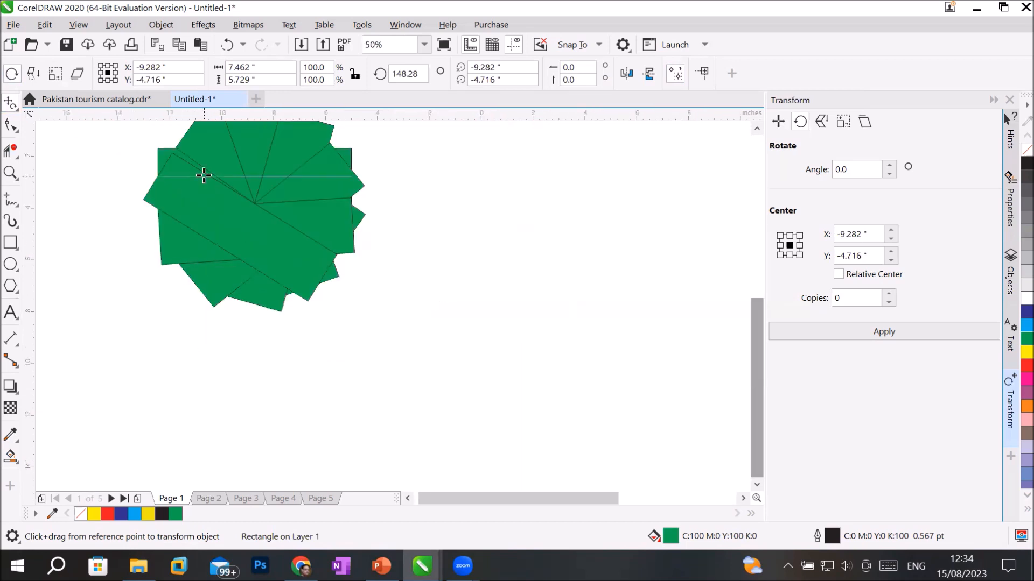
{"action": "left_click", "coordinate": [11, 458]}
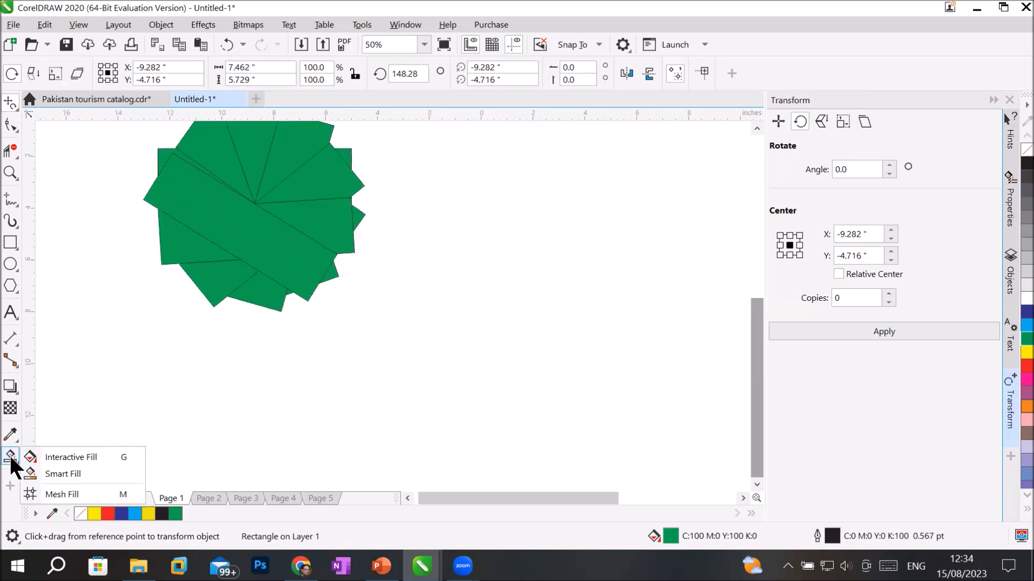
{"action": "left_click", "coordinate": [10, 143]}
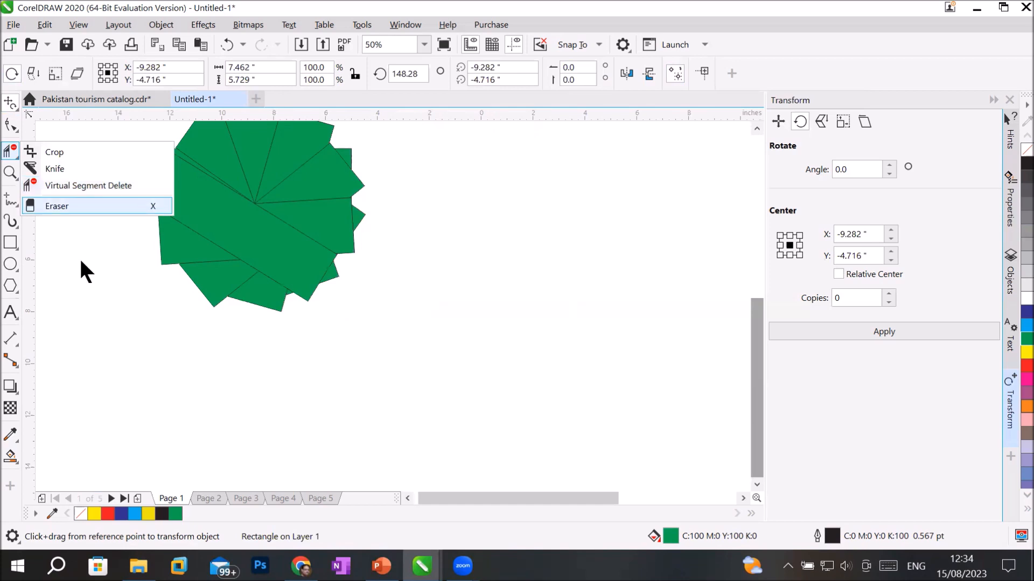
{"action": "left_click", "coordinate": [88, 185]}
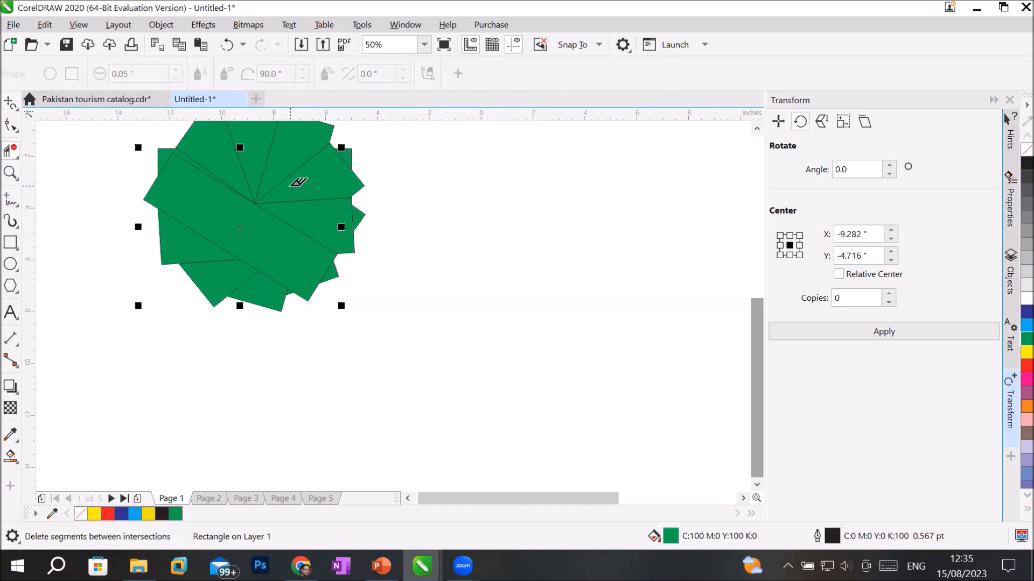
{"action": "left_click_drag", "start_coordinate": [258, 139], "coordinate": [315, 210]}
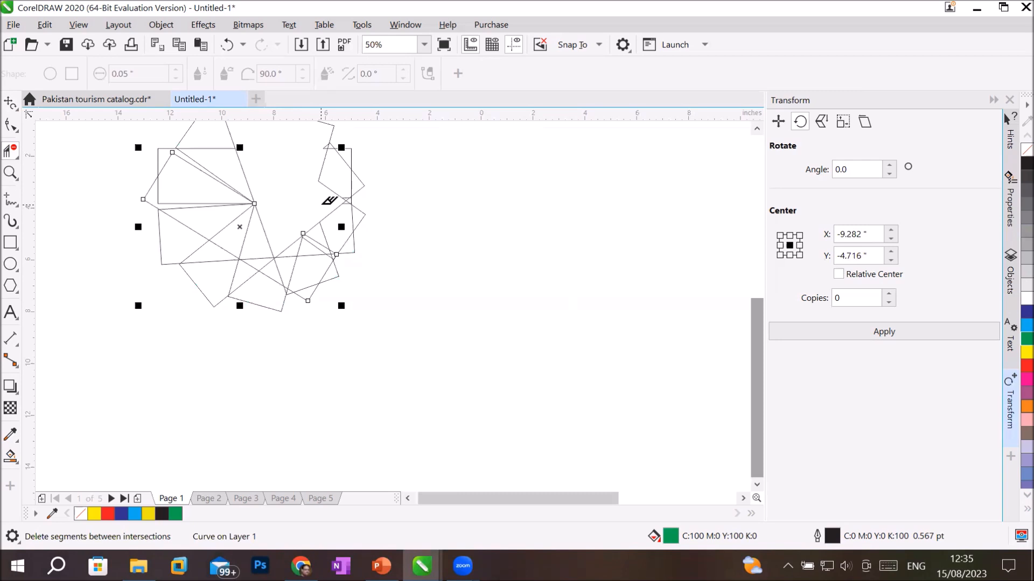
{"action": "key", "text": "ctrl+z"}
- Delete single overlapping line segments between intersections in the upper part of the pinwheel with Virtual Segment Delete
{"action": "scroll", "coordinate": [319, 155], "scroll_direction": "up", "scroll_amount": 2}
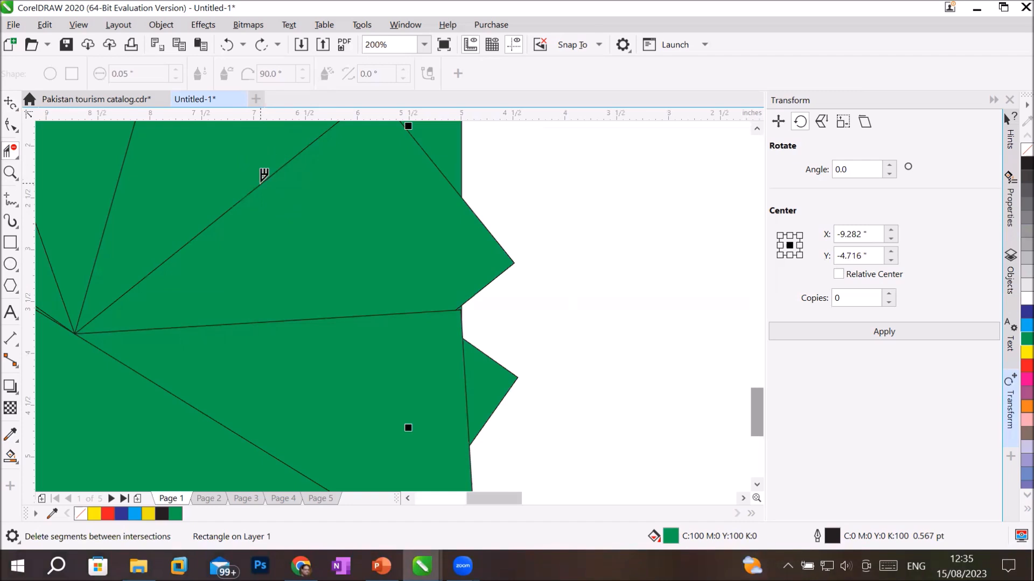
{"action": "key", "text": "ctrl+shift+z"}
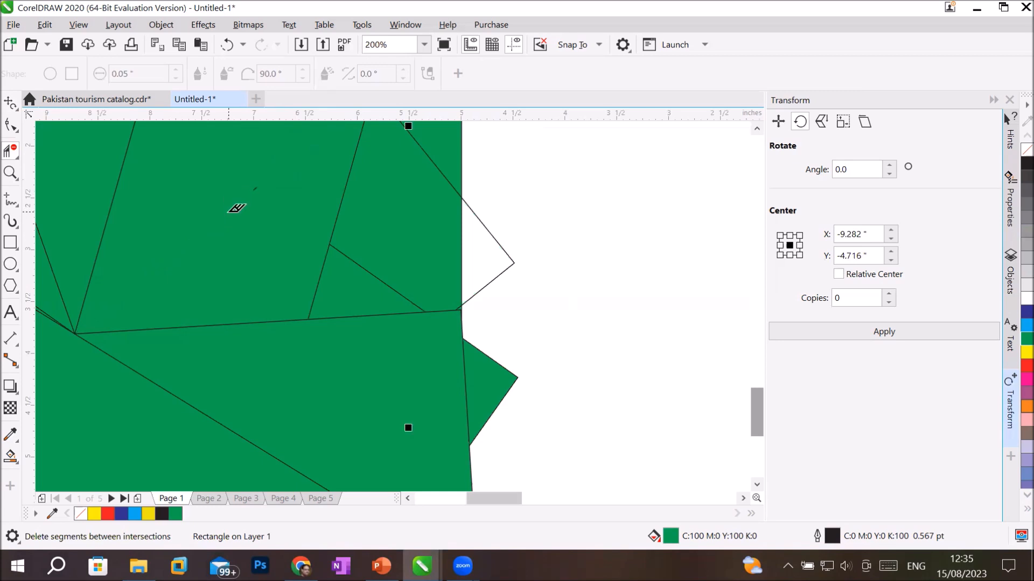
{"action": "scroll", "coordinate": [266, 207], "scroll_direction": "down", "scroll_amount": 3}
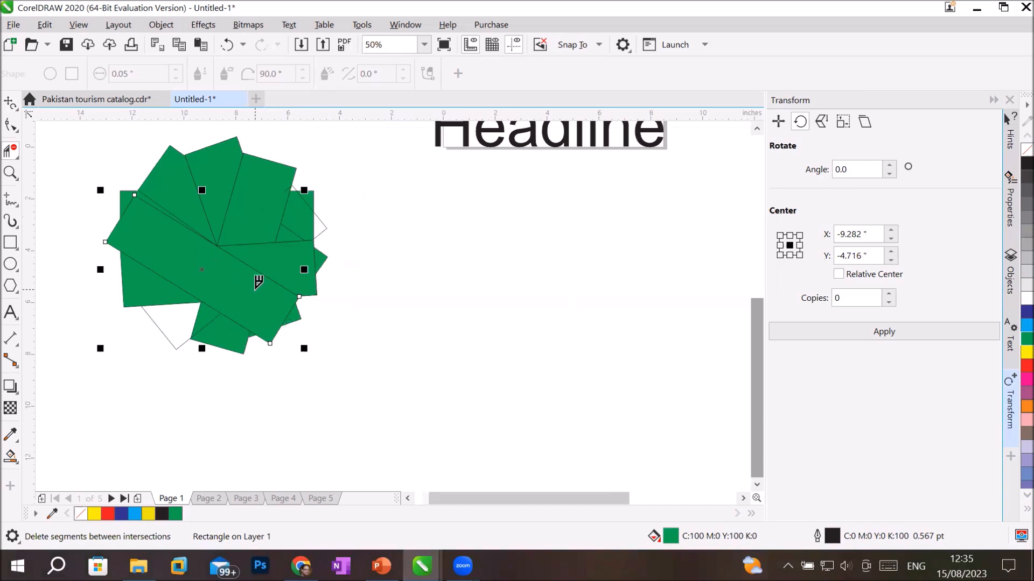
{"action": "scroll", "coordinate": [259, 274], "scroll_direction": "up", "scroll_amount": 2}
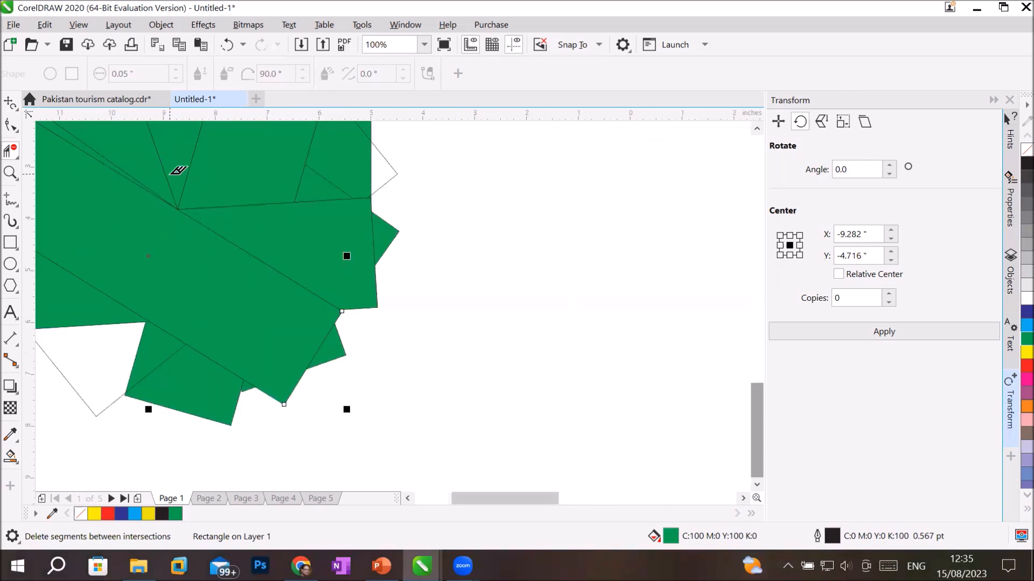
{"action": "scroll", "coordinate": [157, 131], "scroll_direction": "down", "scroll_amount": 2}
{"action": "scroll", "coordinate": [158, 130], "scroll_direction": "up", "scroll_amount": 3}
{"action": "scroll", "coordinate": [158, 130], "scroll_direction": "up", "scroll_amount": 1}
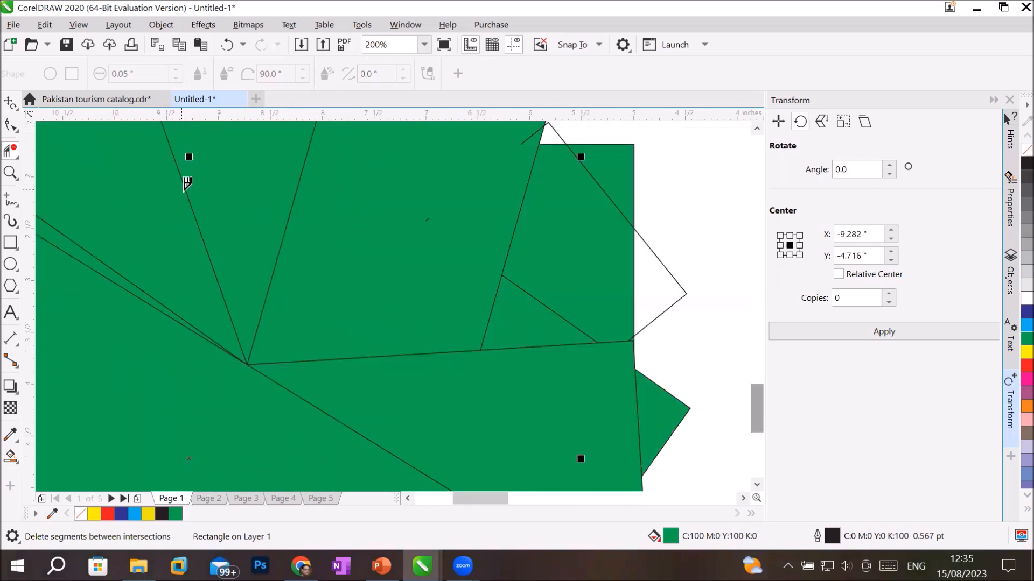
{"action": "left_click", "coordinate": [189, 184]}
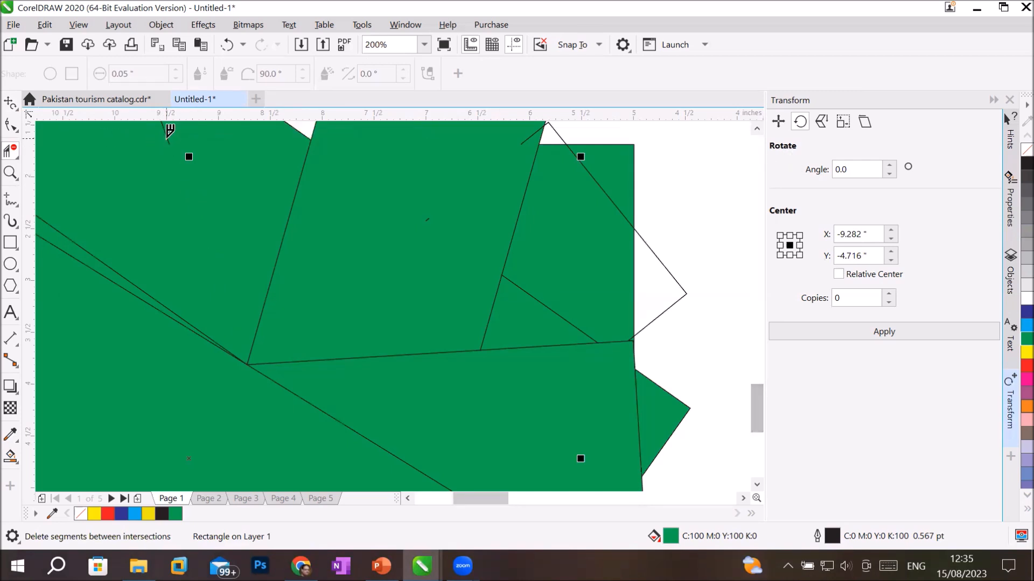
{"action": "left_click", "coordinate": [167, 133]}
- Delete the segments crossing an area right of the pinwheel's centre, and undo all the segment deletions
{"action": "left_click_drag", "start_coordinate": [580, 220], "coordinate": [572, 293]}
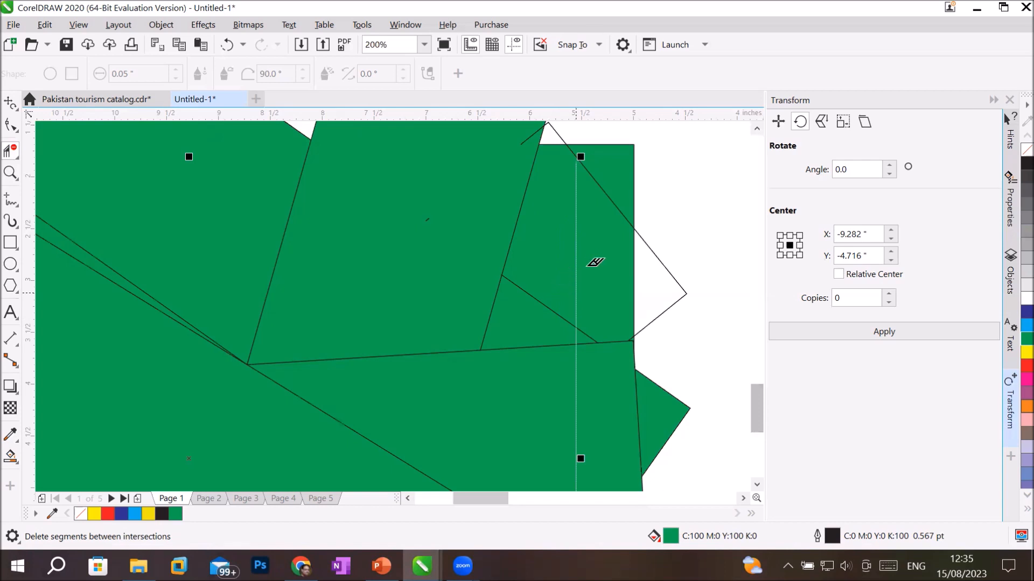
{"action": "left_click_drag", "start_coordinate": [485, 252], "coordinate": [594, 382]}
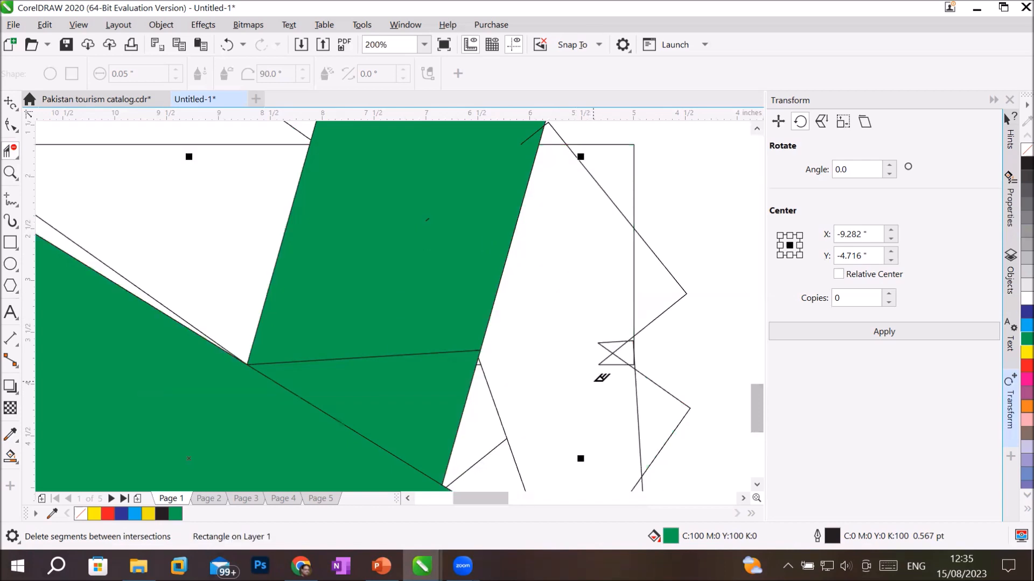
{"action": "key", "text": "ctrl+z"}
{"action": "key", "text": "ctrl+z"}
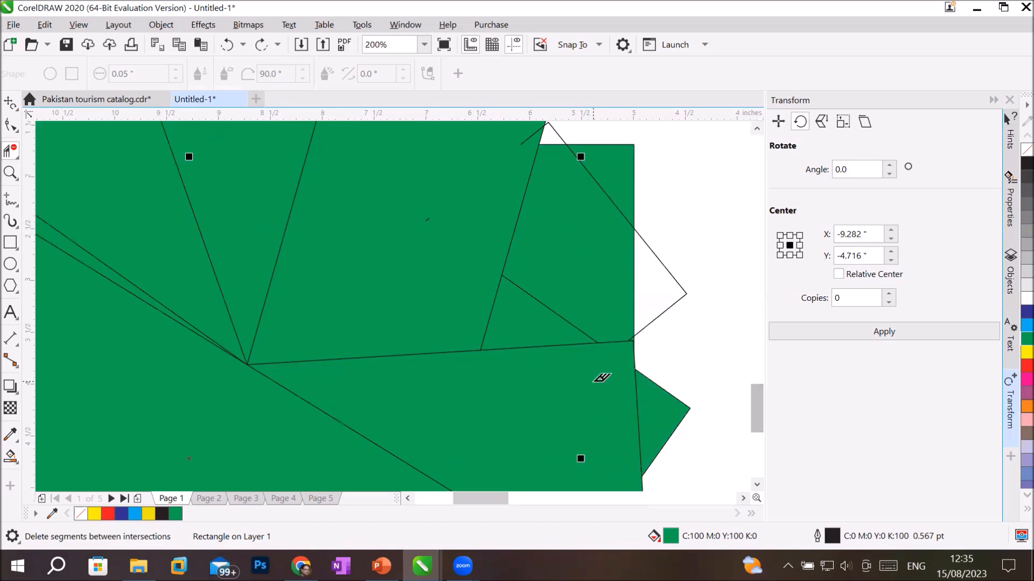
{"action": "key", "text": "ctrl+z"}
{"action": "scroll", "coordinate": [293, 293], "scroll_direction": "down", "scroll_amount": 3}
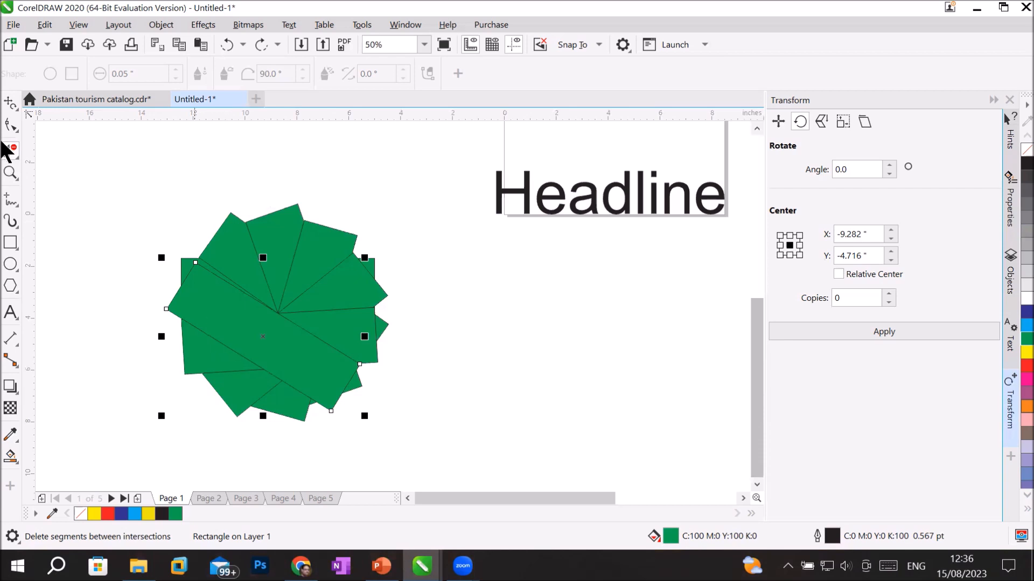
- Fill the pinwheel's nearly horizontal rectangle blue (C100 M100) and the topmost upright one yellow (Y100) using the Pick tool
{"action": "left_click", "coordinate": [10, 103]}
{"action": "left_click", "coordinate": [41, 103]}
{"action": "left_click", "coordinate": [315, 316]}
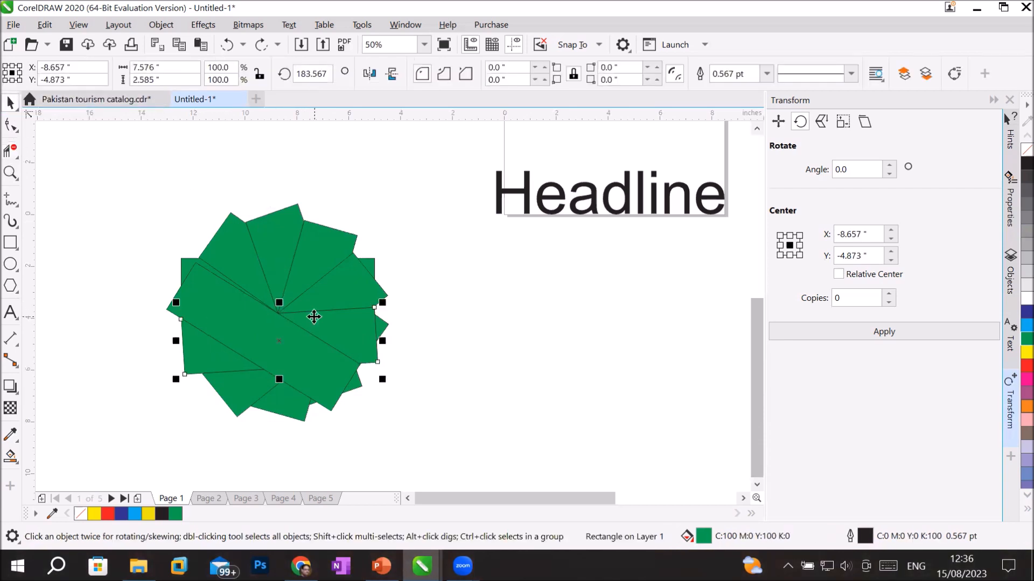
{"action": "left_click", "coordinate": [1026, 312]}
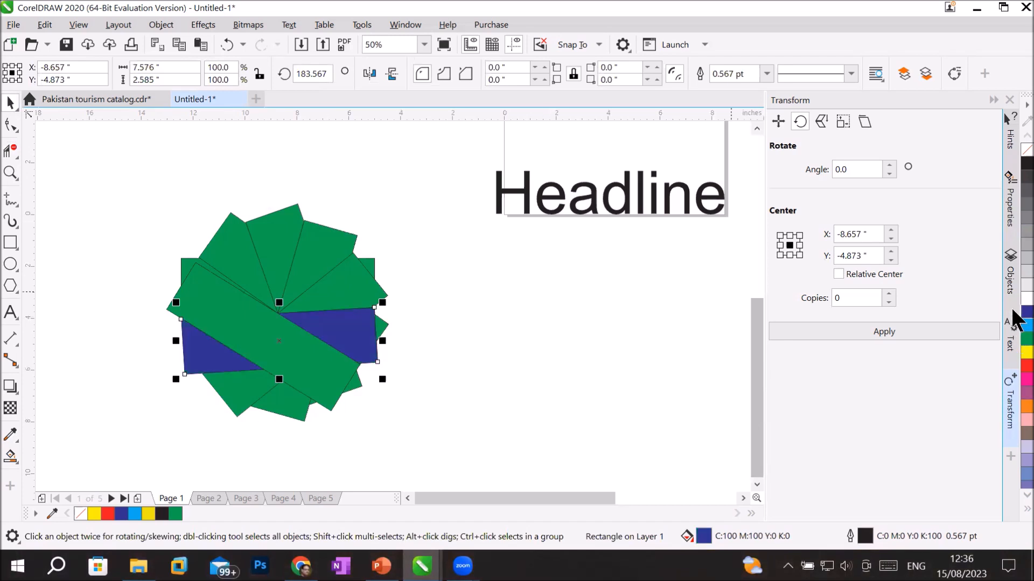
{"action": "left_click", "coordinate": [259, 221]}
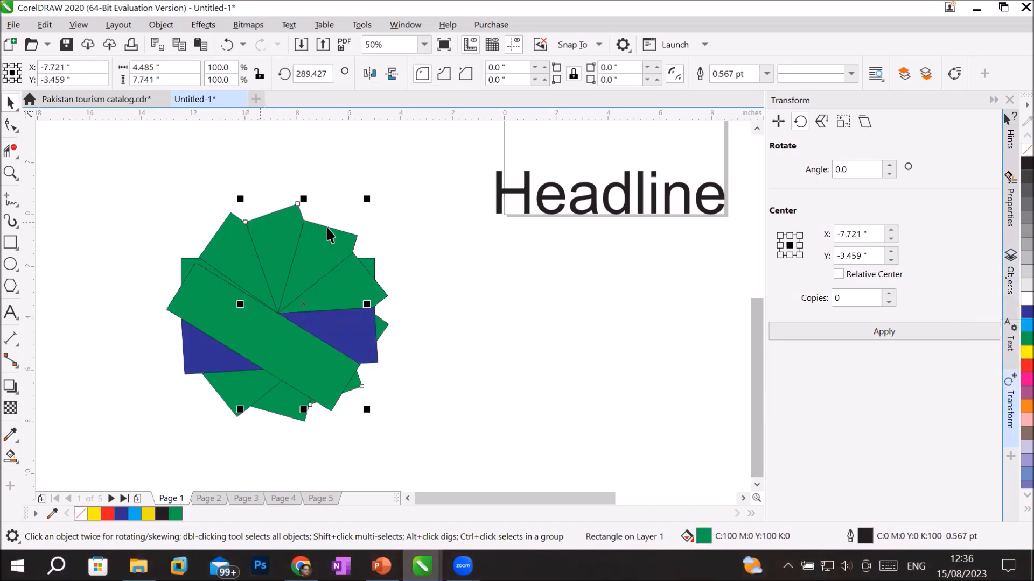
{"action": "left_click", "coordinate": [1026, 352]}
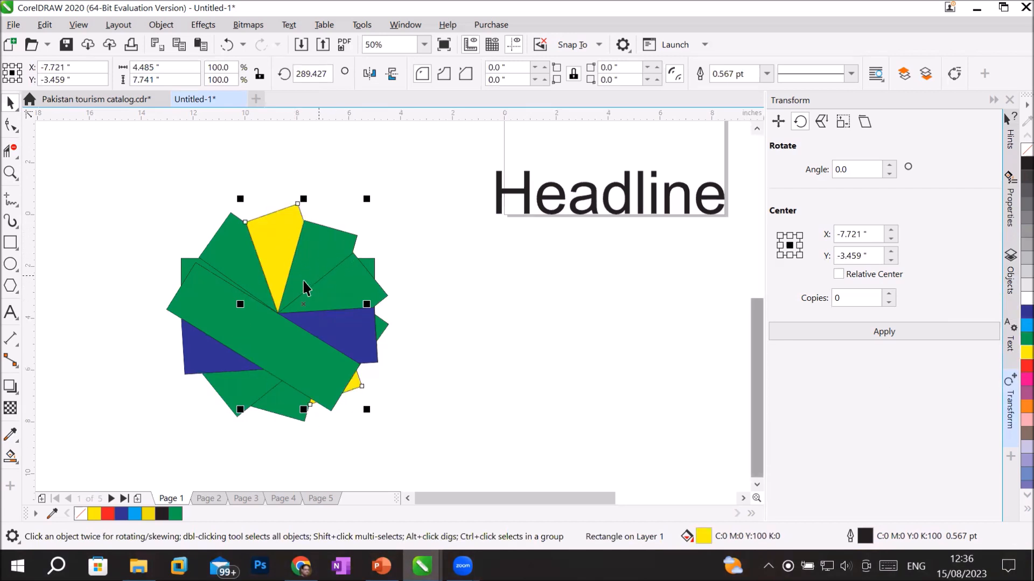
- Smart Fill the enclosed region just right of the yellow blade with yellow (C11 M1 Y100) and no outline
{"action": "left_click", "coordinate": [14, 461]}
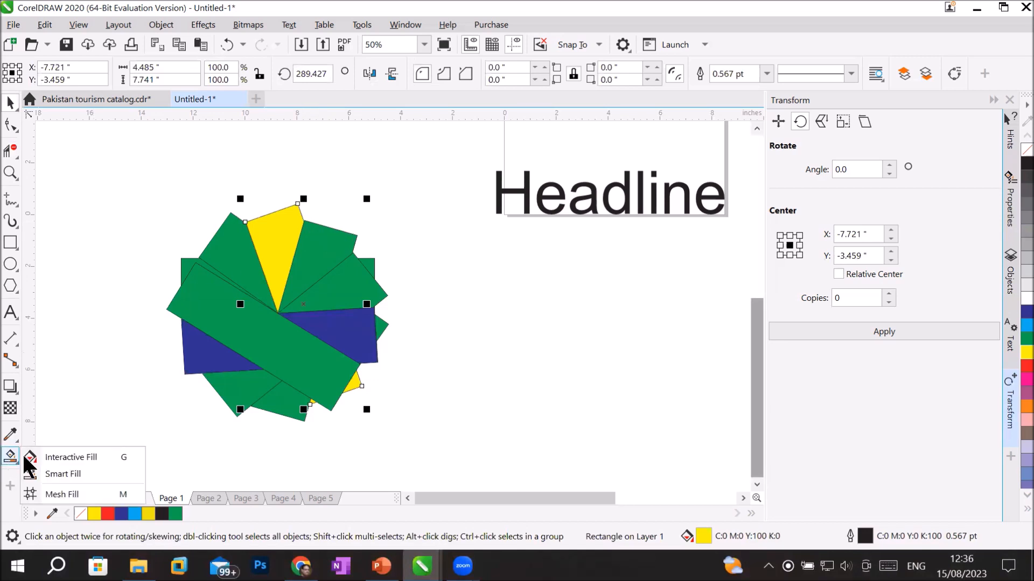
{"action": "left_click", "coordinate": [51, 474]}
{"action": "left_click", "coordinate": [325, 259]}
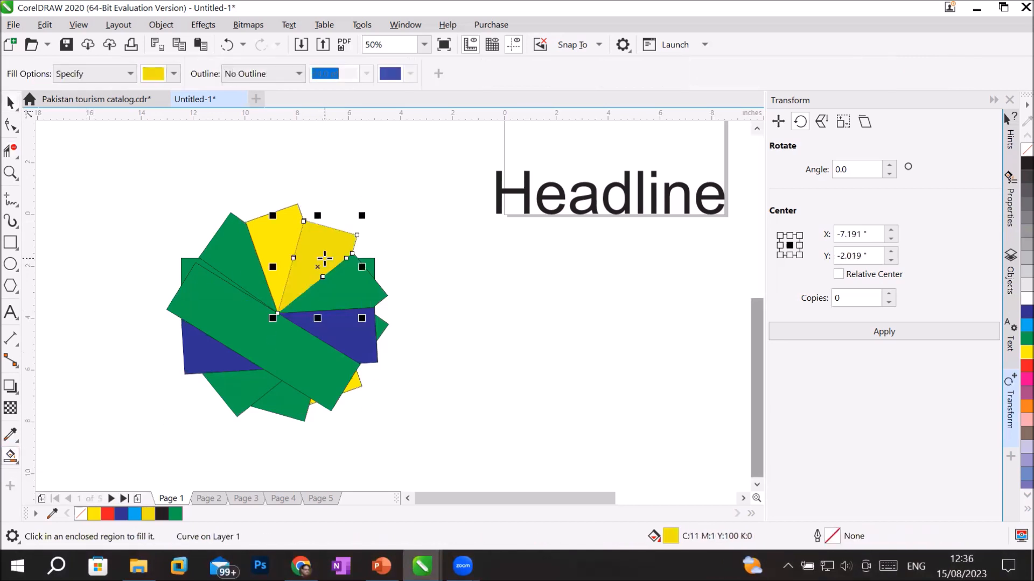
- Set the Smart Fill colour to red (C11 M100 Y100 K5) and fill the enclosed region at the pinwheel's lower left
{"action": "left_click", "coordinate": [173, 76]}
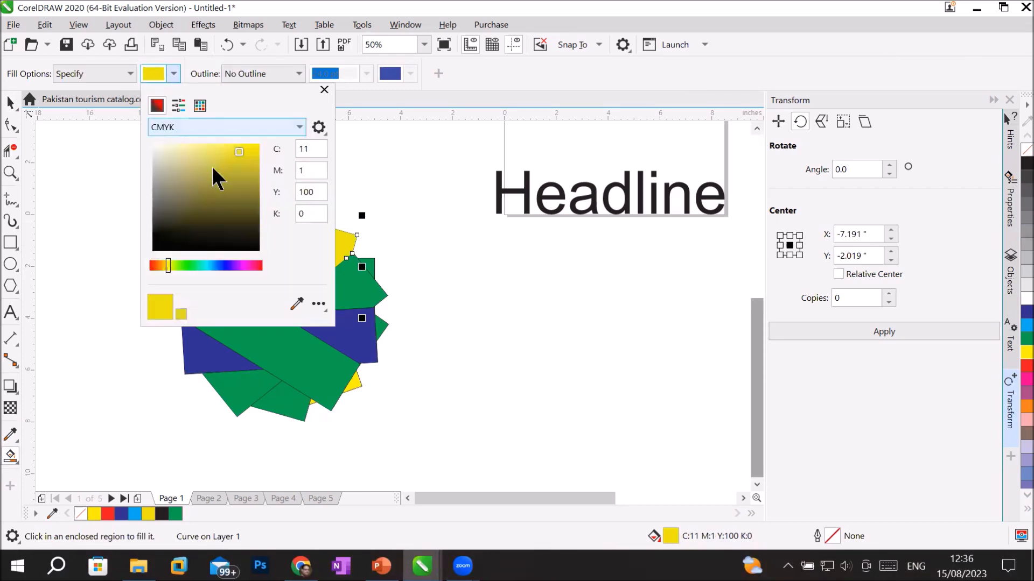
{"action": "left_click", "coordinate": [152, 265]}
{"action": "left_click", "coordinate": [251, 163]}
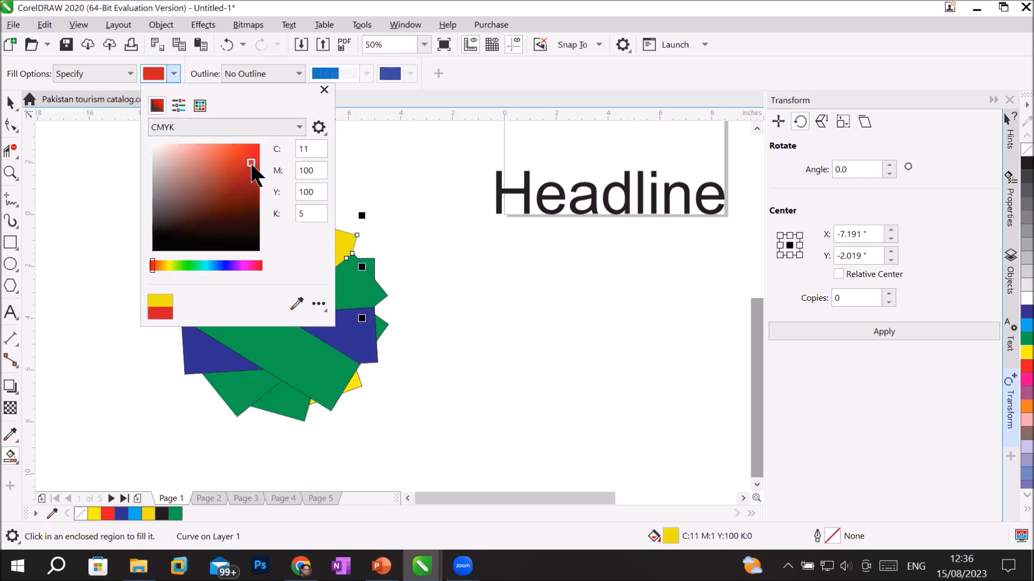
{"action": "left_click", "coordinate": [256, 384]}
{"action": "left_click", "coordinate": [257, 383]}
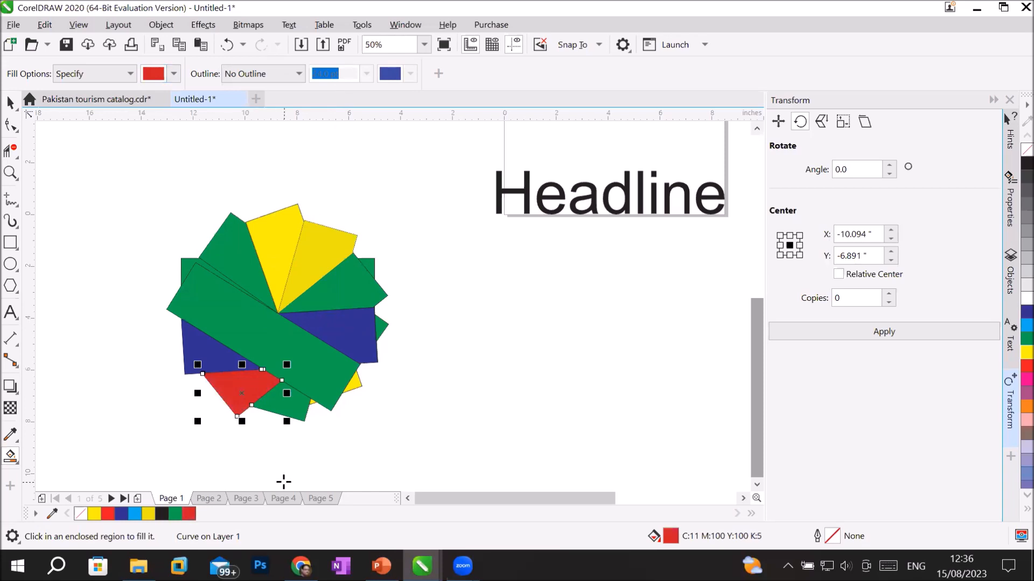
- Return to the Pick tool and select the green upper-left rectangle, and the one behind the red region, to compare them with Smart Fill shapes
{"action": "left_click", "coordinate": [11, 102]}
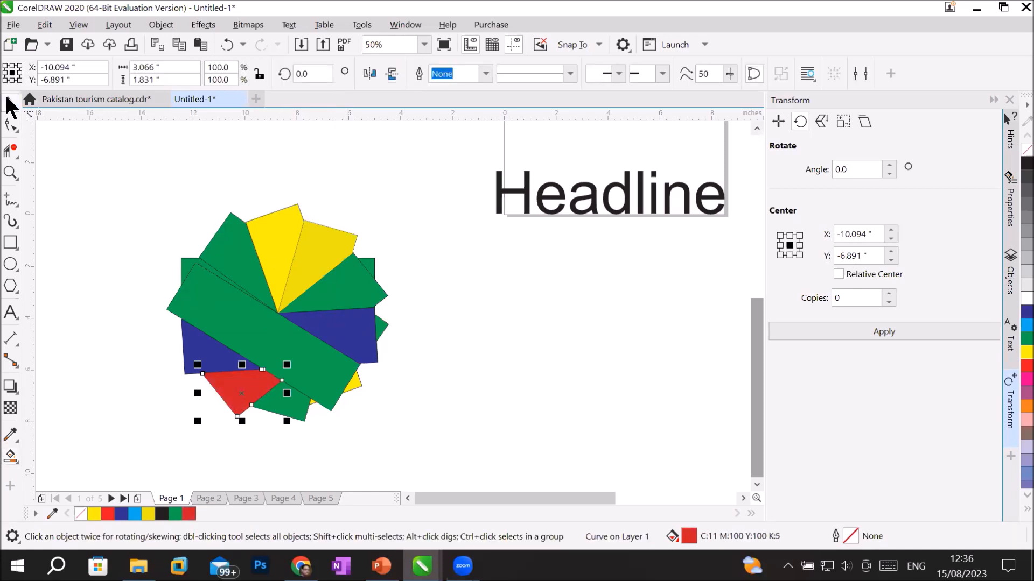
{"action": "left_click", "coordinate": [217, 244]}
{"action": "left_click", "coordinate": [364, 294]}
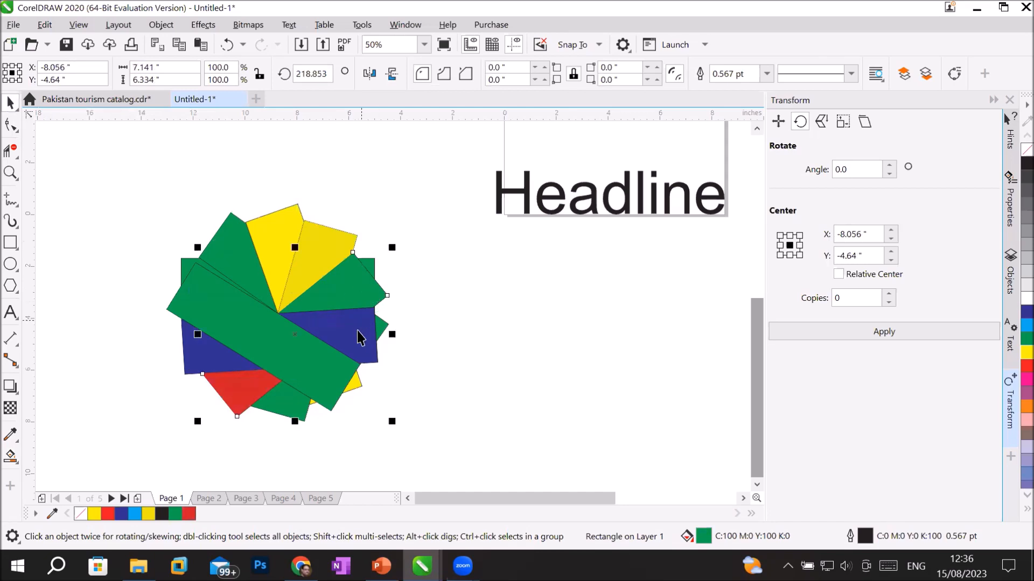
- Select all the shapes of the coloured pinwheel together and delete them
{"action": "left_click", "coordinate": [358, 330]}
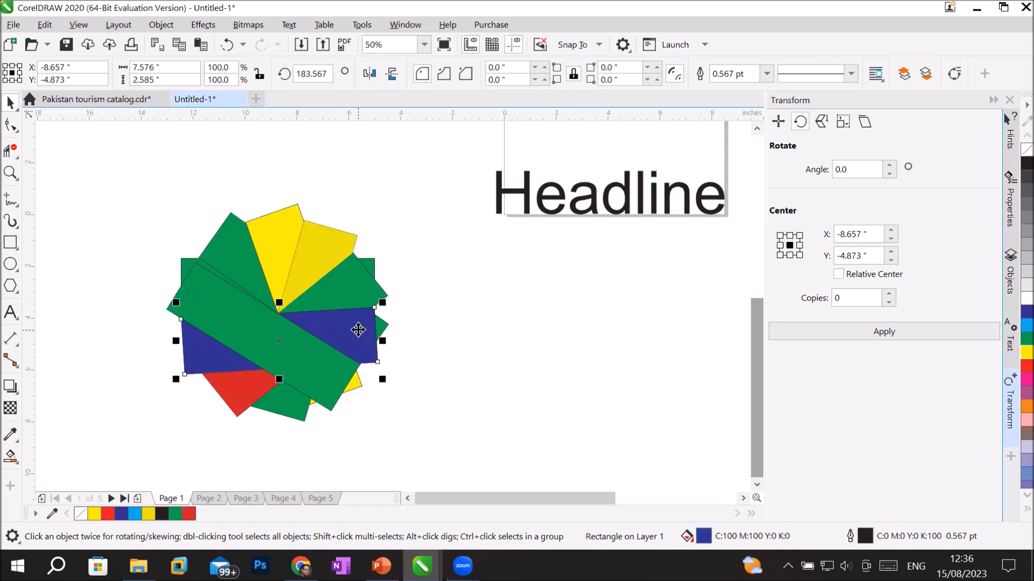
{"action": "left_click", "coordinate": [295, 411]}
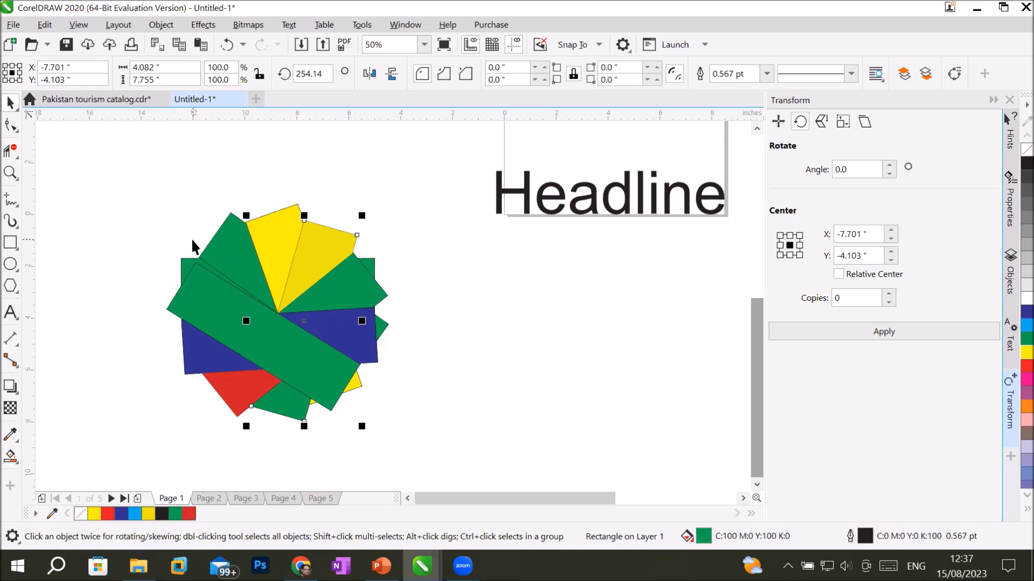
{"action": "scroll", "coordinate": [192, 246], "scroll_direction": "down", "scroll_amount": 2}
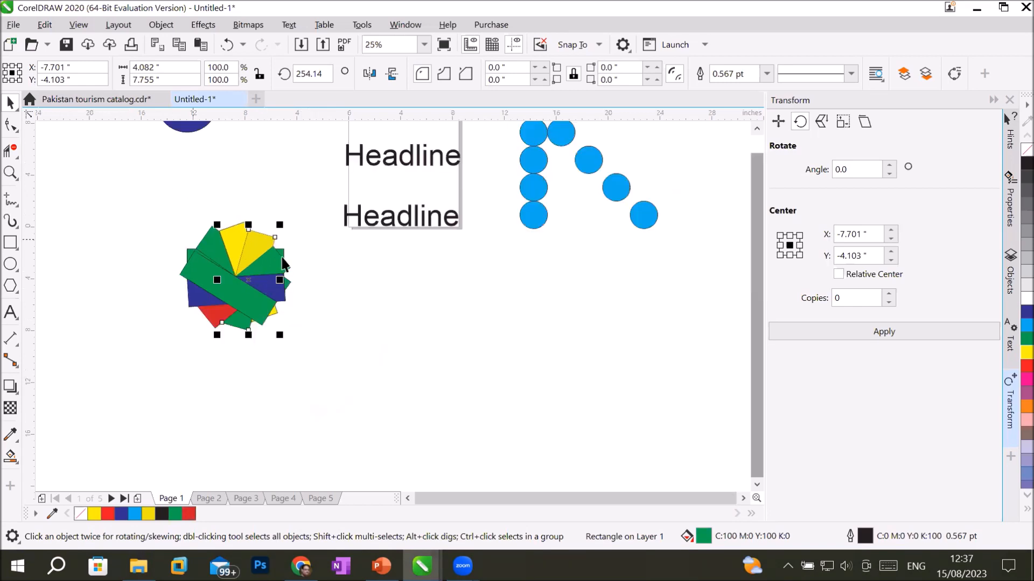
{"action": "left_click", "coordinate": [754, 128]}
{"action": "left_click", "coordinate": [755, 128]}
{"action": "left_click_drag", "start_coordinate": [122, 268], "coordinate": [318, 422]}
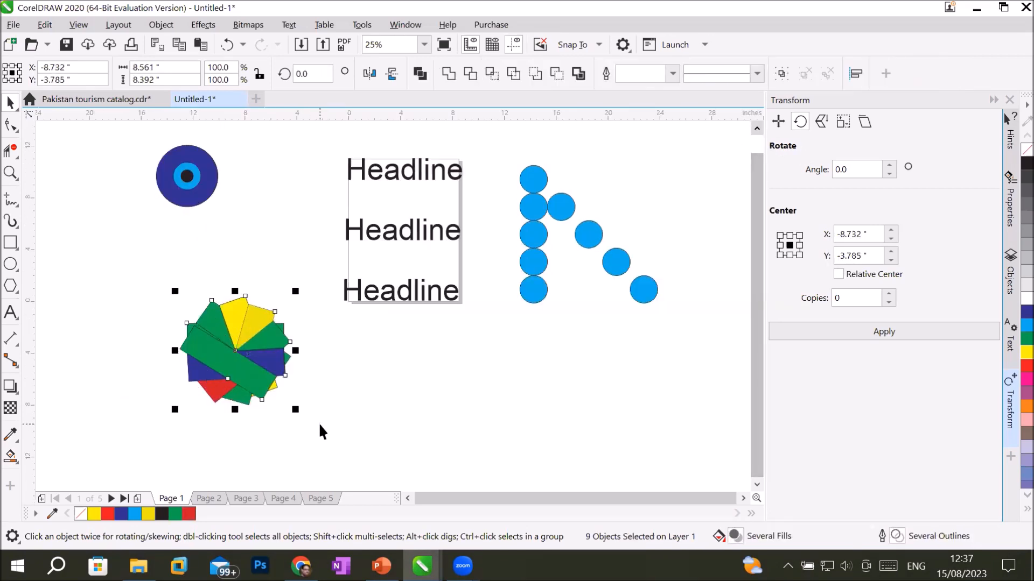
{"action": "key", "text": "Delete"}
- Delete the three Headline texts on the page and the light-blue circles beside it
{"action": "left_click_drag", "start_coordinate": [483, 347], "coordinate": [491, 350]}
{"action": "key", "text": "Delete"}
{"action": "left_click_drag", "start_coordinate": [507, 147], "coordinate": [700, 353]}
{"action": "key", "text": "Delete"}
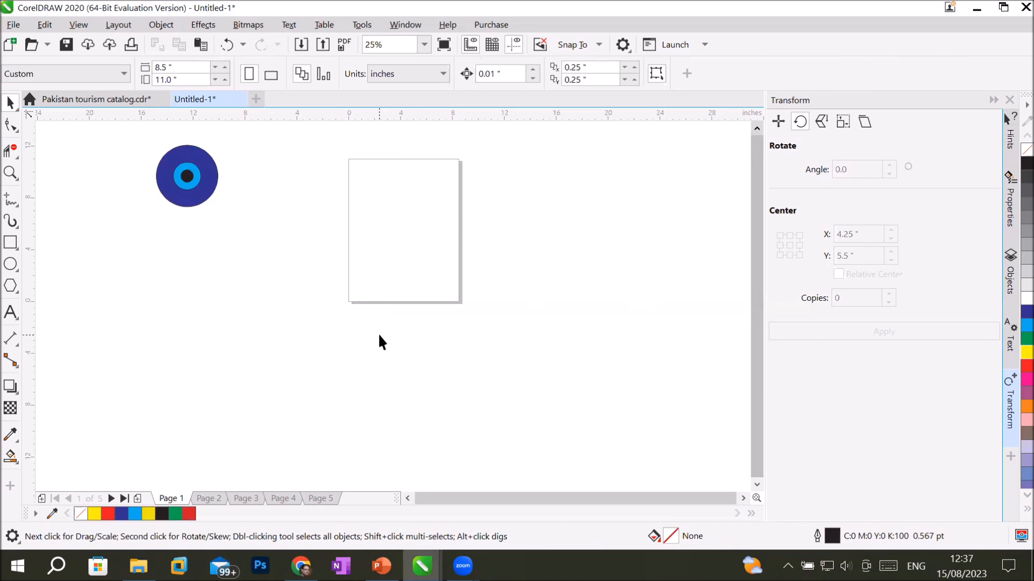
{"action": "left_click", "coordinate": [11, 147]}
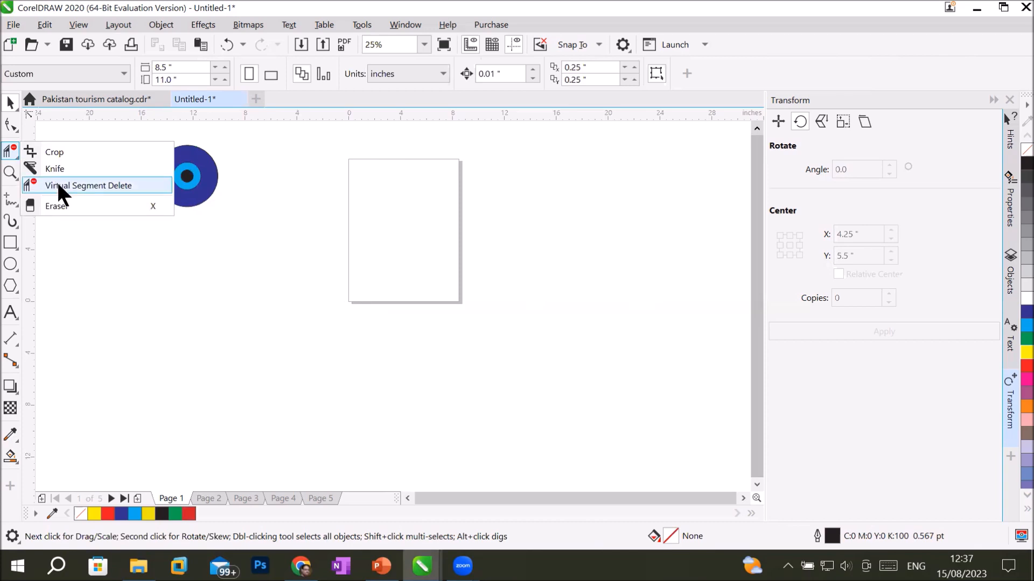
{"action": "mouse_move", "coordinate": [10, 457]}
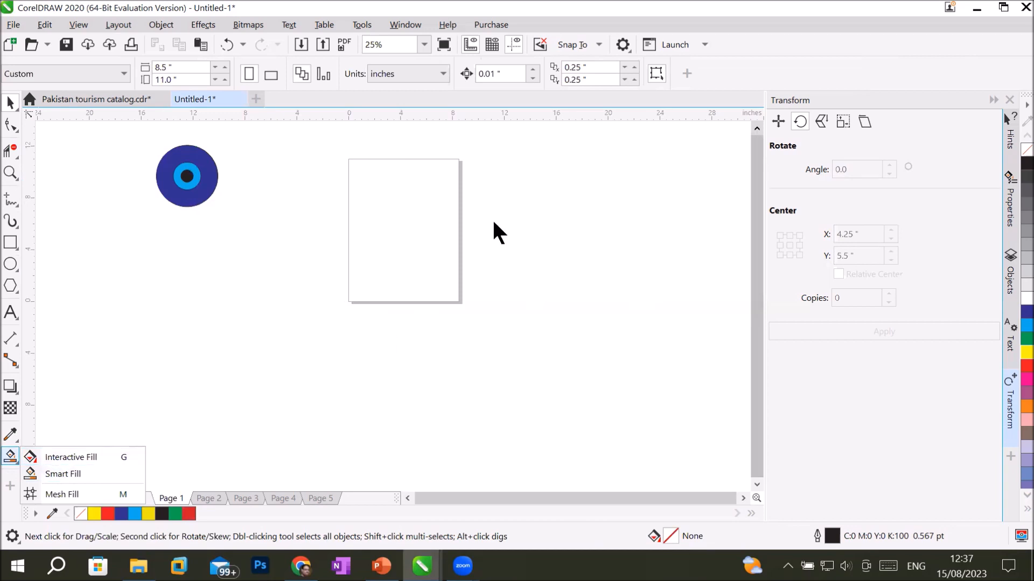
{"action": "left_click", "coordinate": [479, 136]}
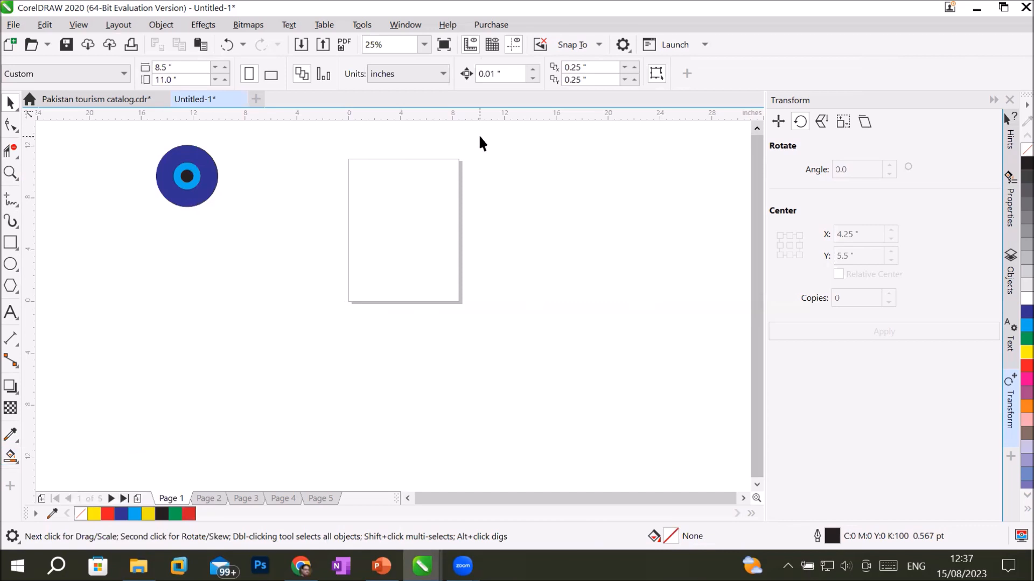
- Draw a five-pointed star about 5.8 by 5.5 in on the page and move its centre to about X 4.36, Y 5.99 in
{"action": "left_click", "coordinate": [756, 128]}
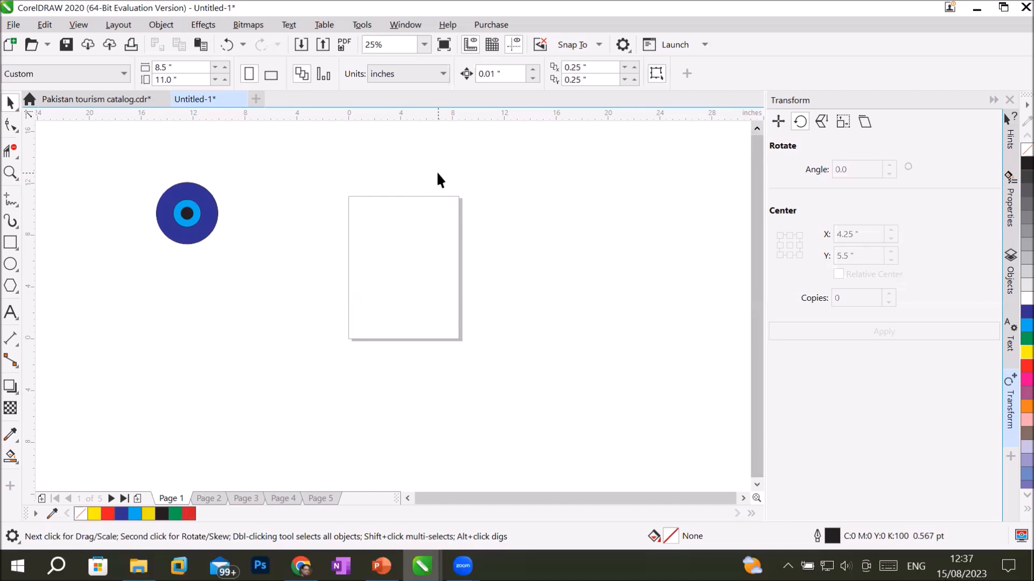
{"action": "scroll", "coordinate": [499, 269], "scroll_direction": "up", "scroll_amount": 4}
{"action": "scroll", "coordinate": [298, 222], "scroll_direction": "down", "scroll_amount": 4}
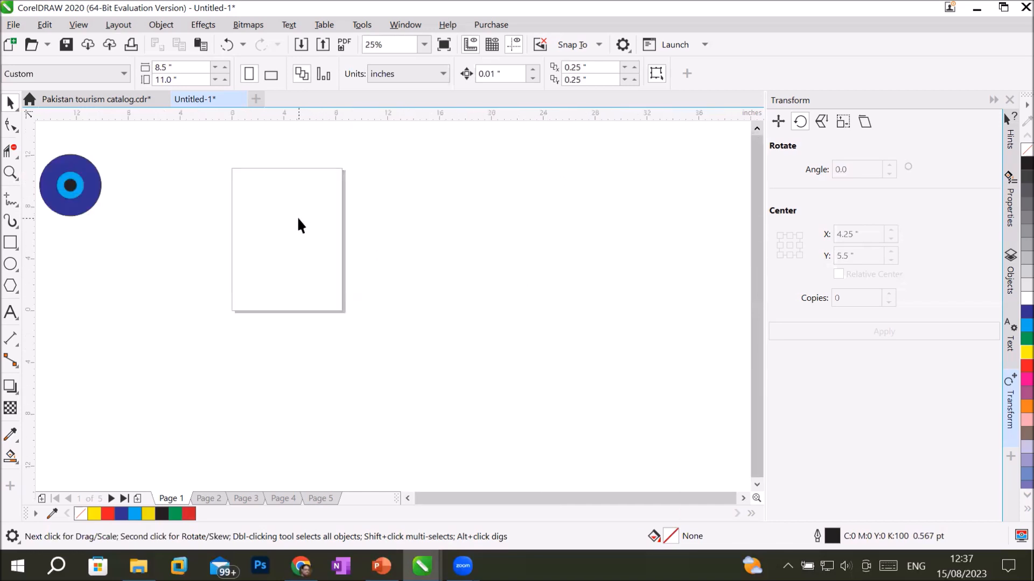
{"action": "scroll", "coordinate": [299, 219], "scroll_direction": "up", "scroll_amount": 1}
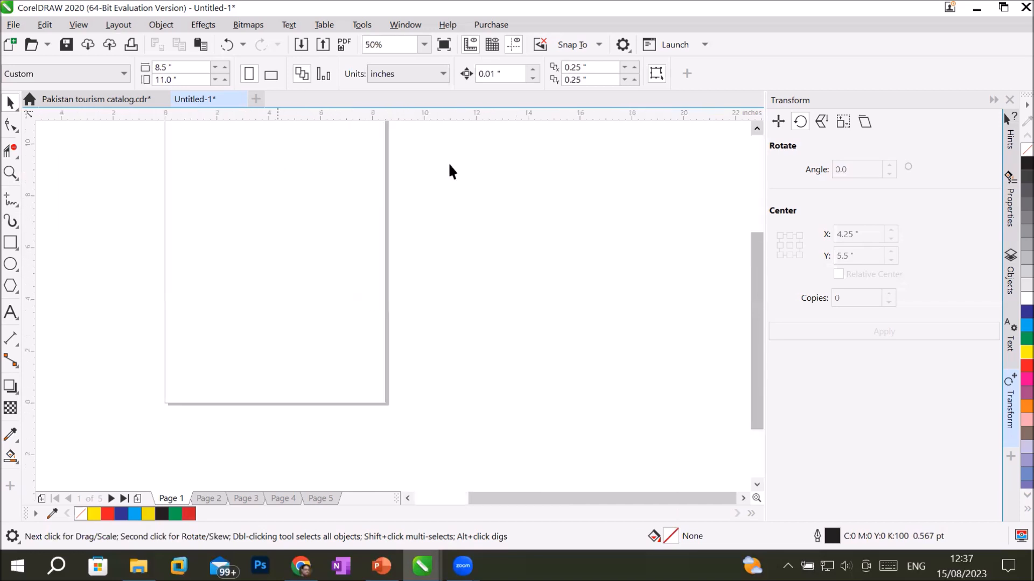
{"action": "left_click", "coordinate": [757, 128]}
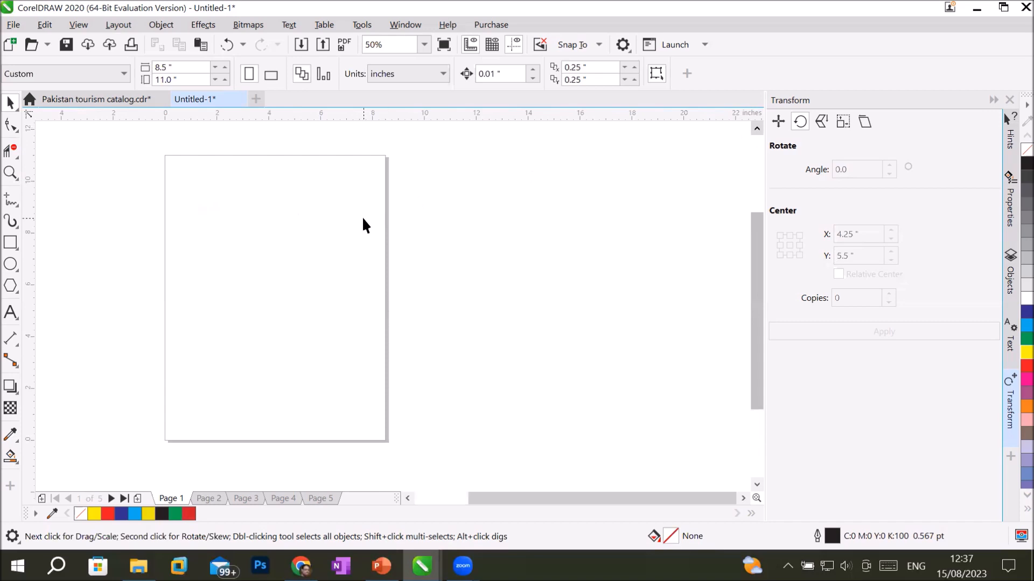
{"action": "left_click", "coordinate": [12, 295]}
{"action": "left_click", "coordinate": [80, 300]}
{"action": "left_click_drag", "start_coordinate": [212, 221], "coordinate": [370, 364]}
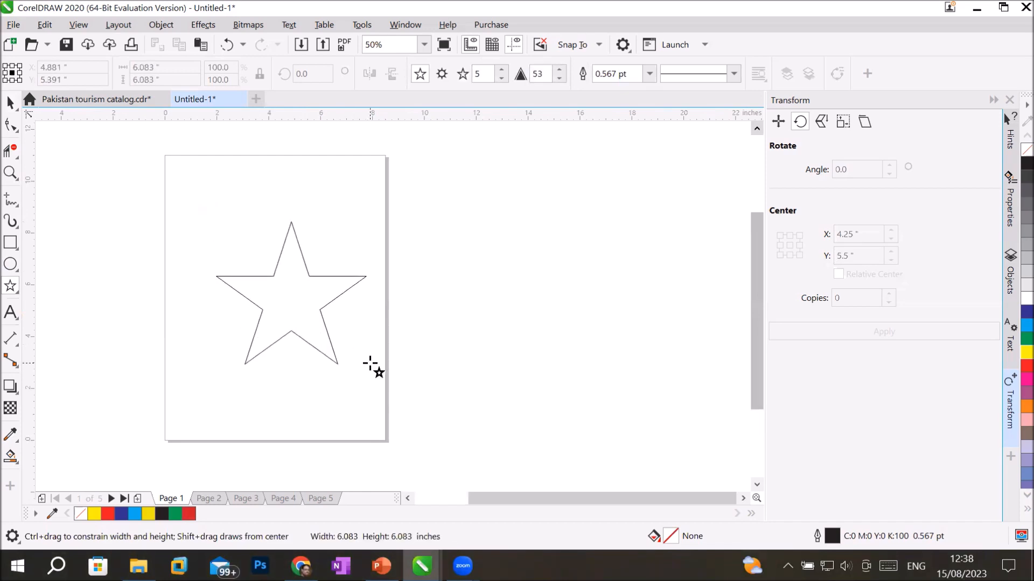
{"action": "left_click_drag", "start_coordinate": [371, 364], "coordinate": [371, 364]}
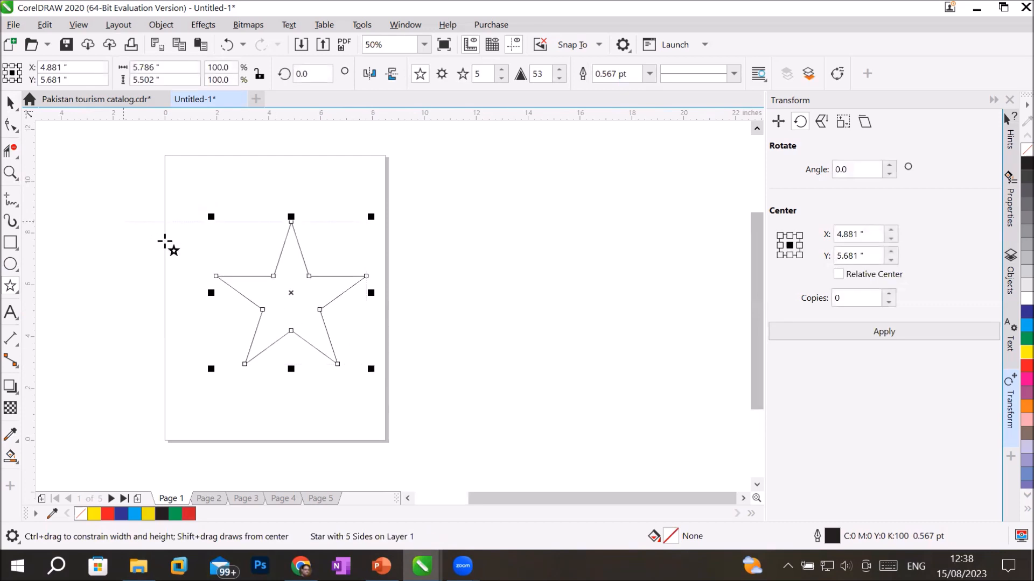
{"action": "left_click", "coordinate": [10, 102]}
{"action": "left_click_drag", "start_coordinate": [268, 279], "coordinate": [255, 271]}
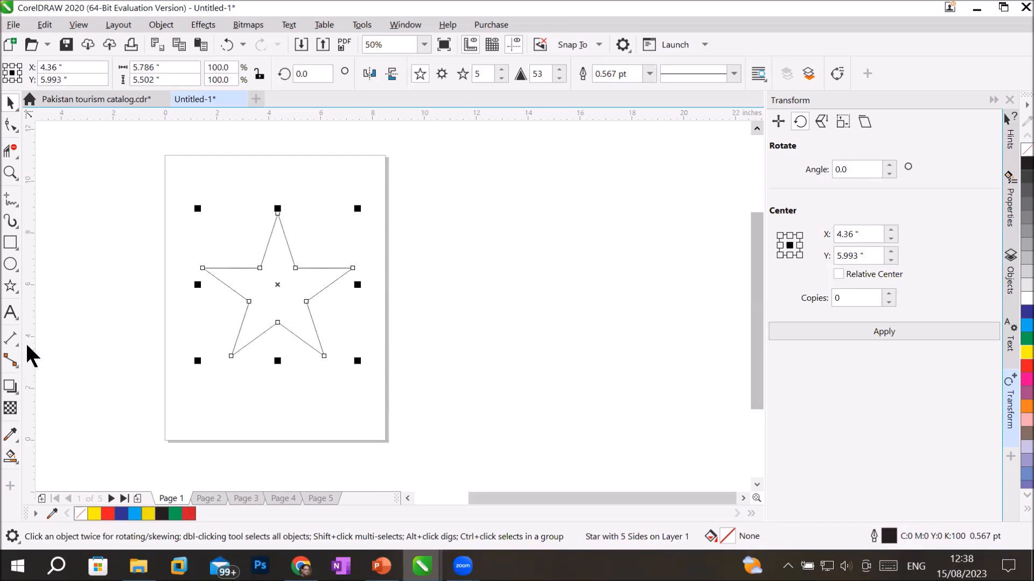
- Draw a constrained horizontal line about 4.5 in long on the empty area right of the page with the 2-Point Line tool
{"action": "left_click", "coordinate": [9, 341]}
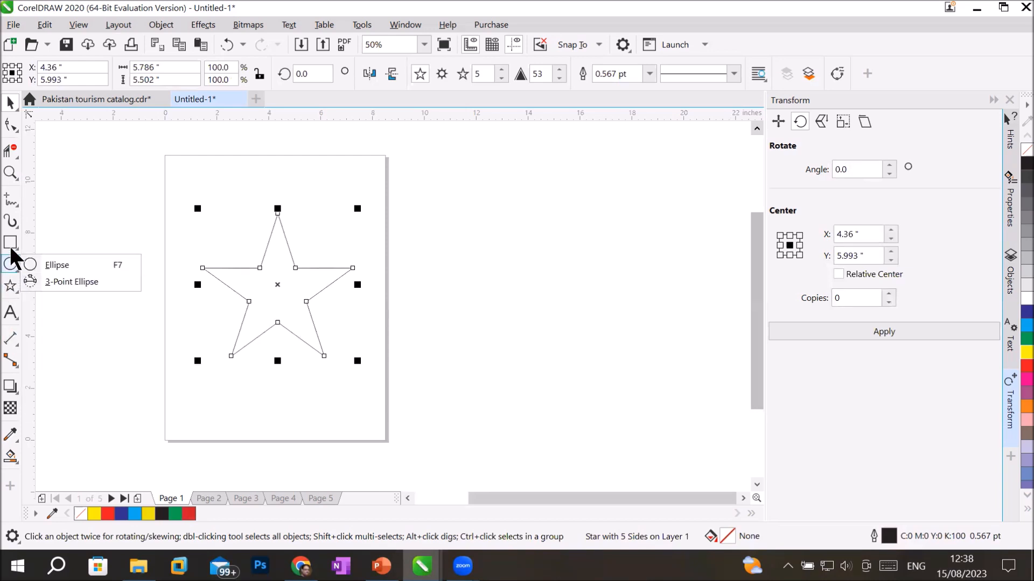
{"action": "mouse_move", "coordinate": [14, 196]}
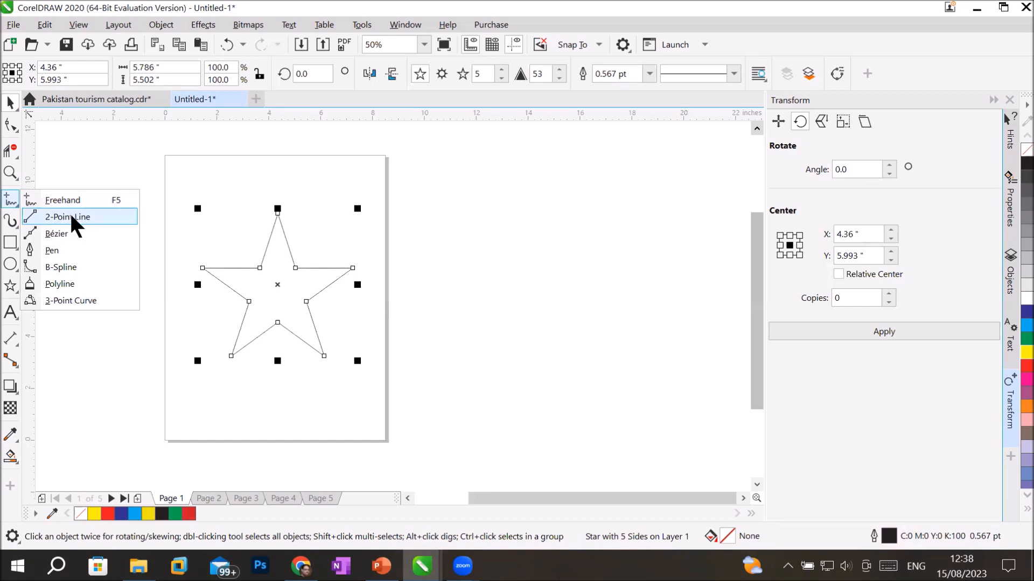
{"action": "left_click", "coordinate": [71, 217]}
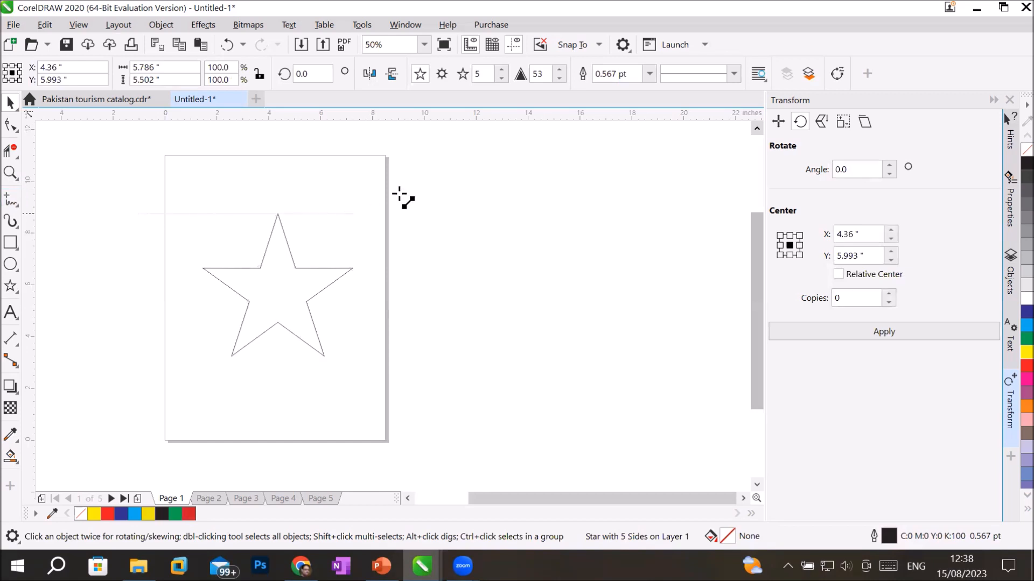
{"action": "left_click_drag", "start_coordinate": [517, 190], "coordinate": [683, 215]}
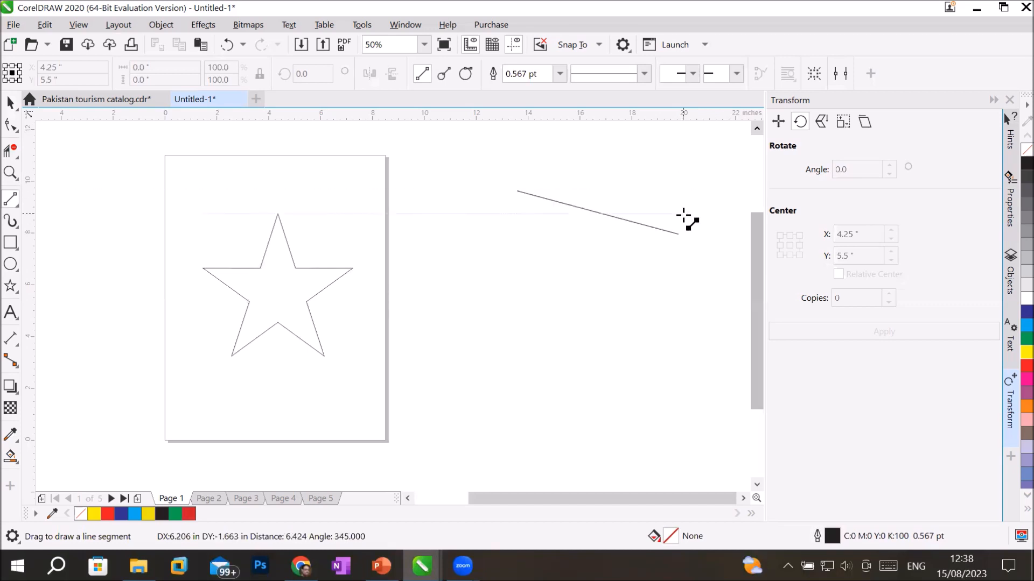
{"action": "left_click_drag", "start_coordinate": [683, 215], "coordinate": [543, 153]}
{"action": "left_click_drag", "start_coordinate": [504, 152], "coordinate": [636, 190]}
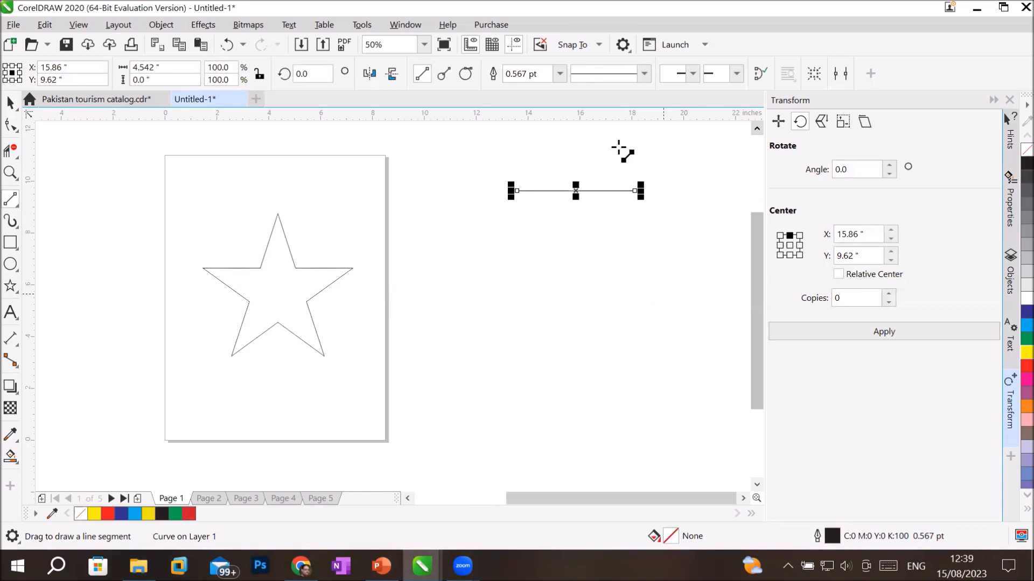
- Set the Pick tool's Ctrl and Shift key behaviour to Windows standard in the tool options
{"action": "left_click", "coordinate": [623, 45]}
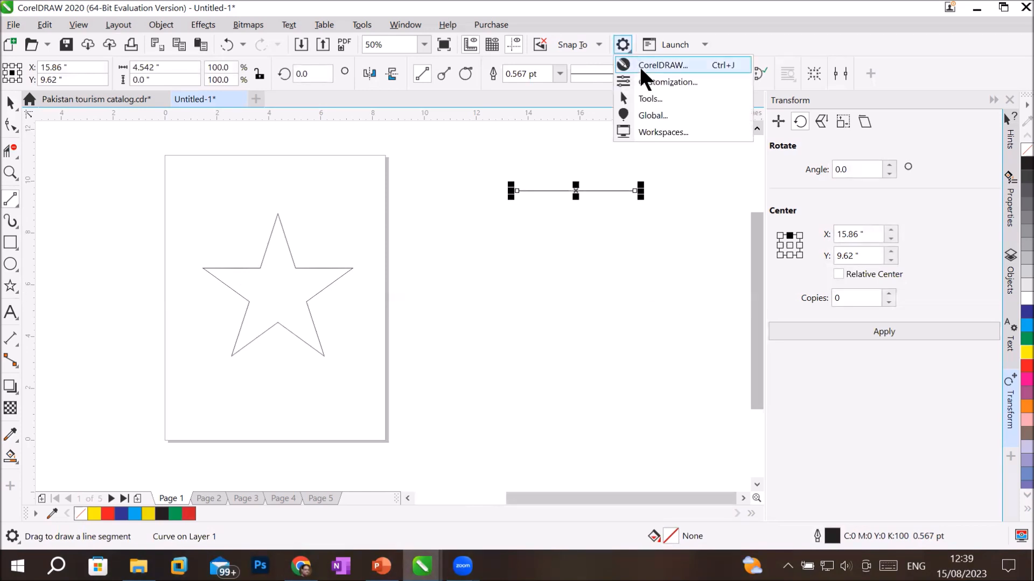
{"action": "left_click", "coordinate": [640, 67]}
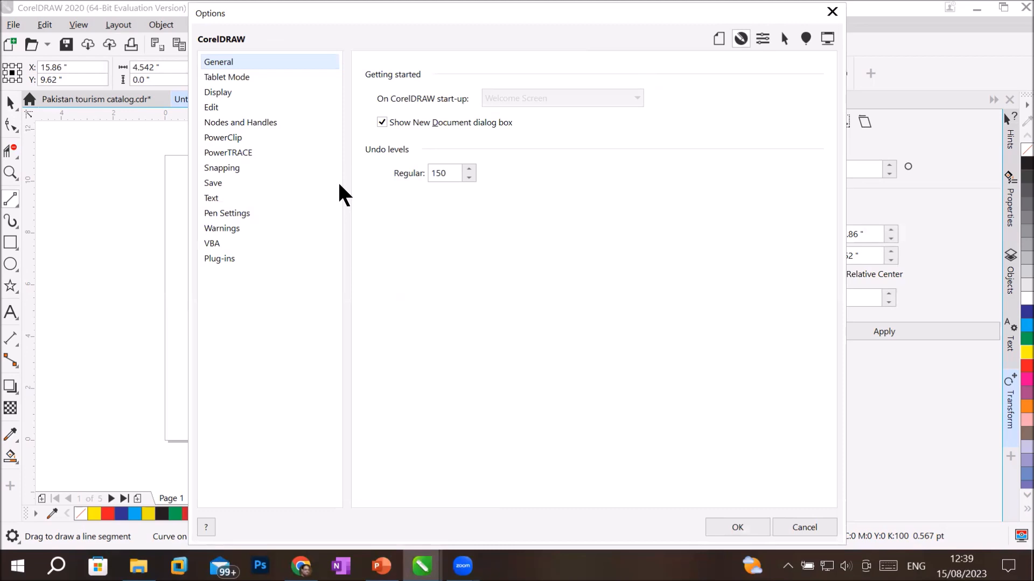
{"action": "left_click", "coordinate": [719, 38]}
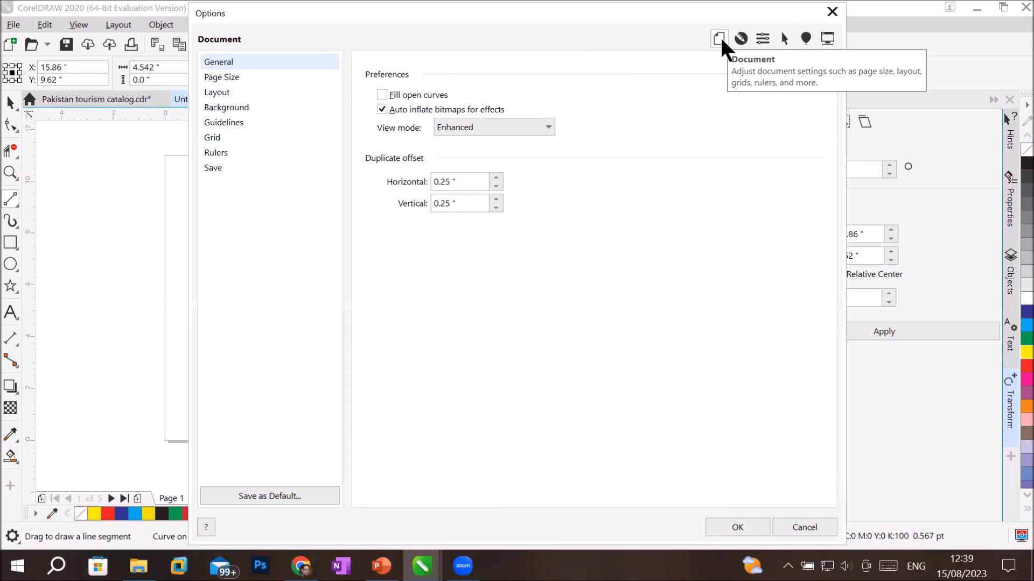
{"action": "left_click", "coordinate": [784, 39]}
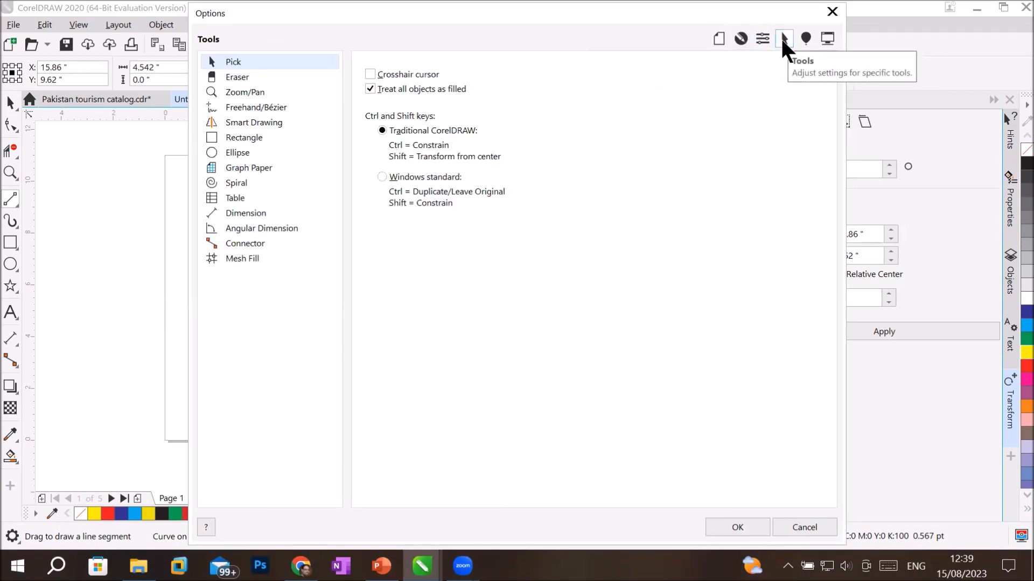
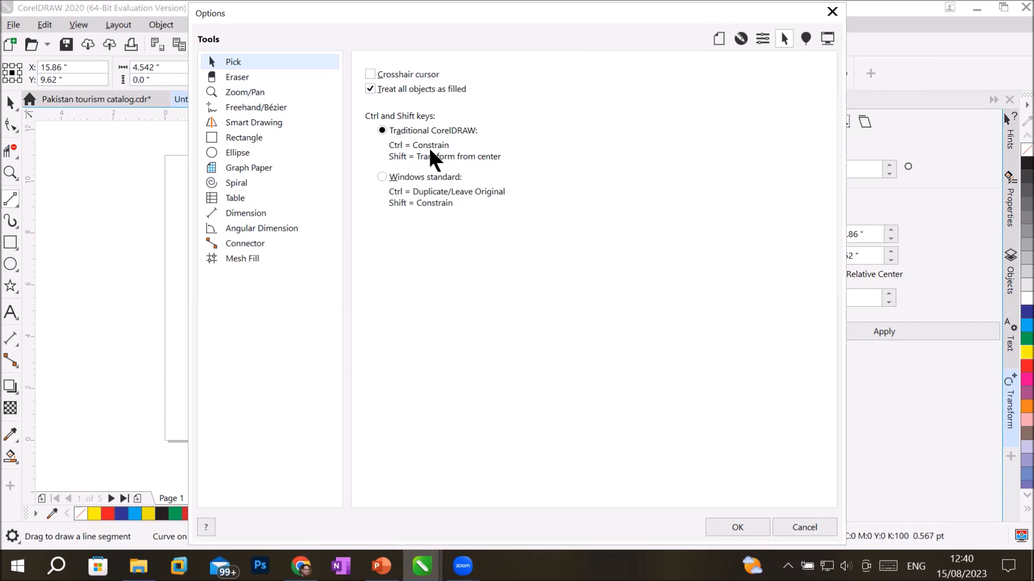
{"action": "left_click", "coordinate": [404, 173]}
{"action": "left_click", "coordinate": [426, 131]}
{"action": "left_click", "coordinate": [391, 176]}
{"action": "left_click", "coordinate": [426, 130]}
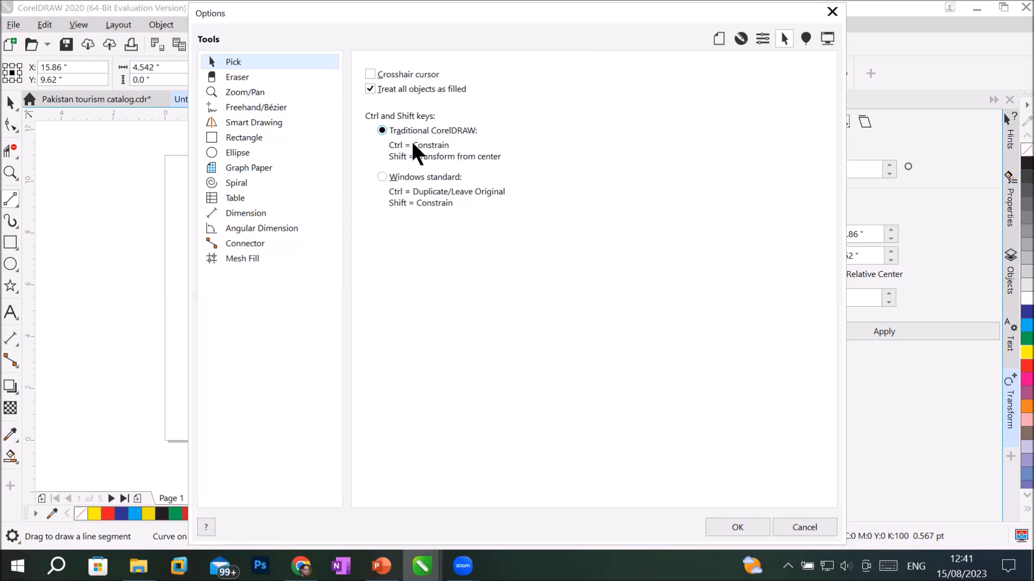
{"action": "left_click", "coordinate": [416, 177]}
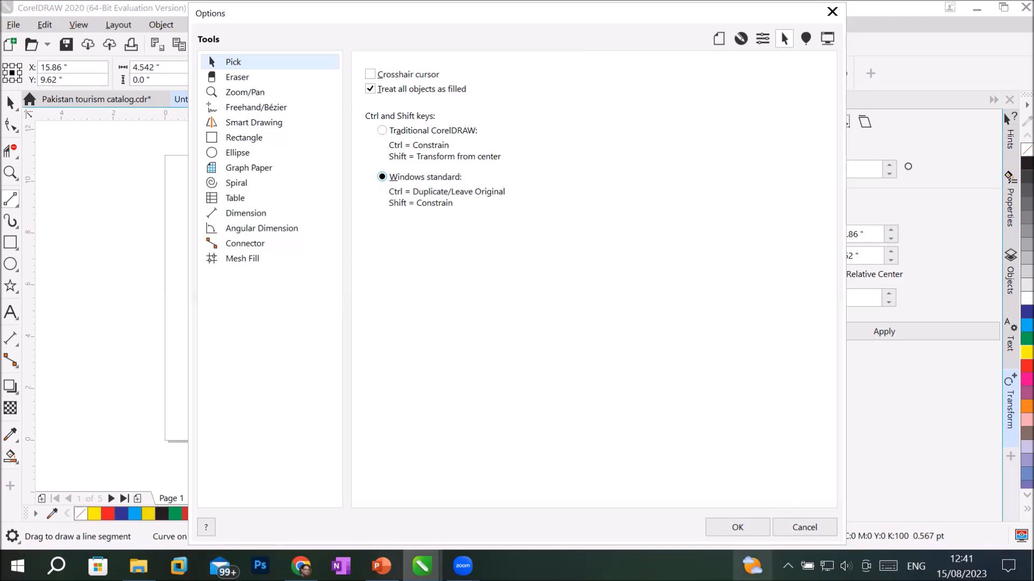
{"action": "left_click", "coordinate": [747, 525]}
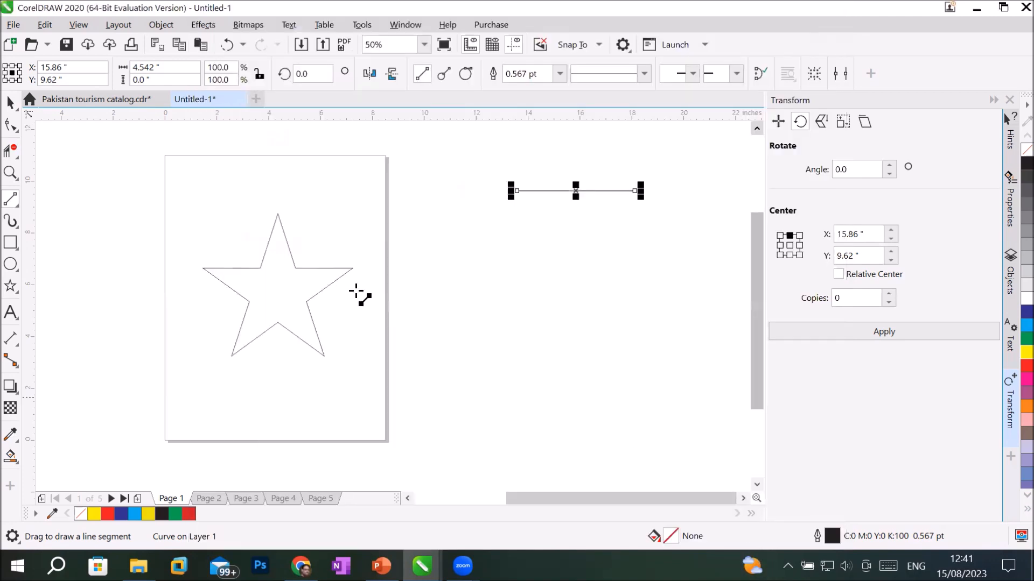
- Move the star to the page's upper half and place a duplicate directly below it at about X 4.09, Y 3.2 in
{"action": "left_click", "coordinate": [7, 106]}
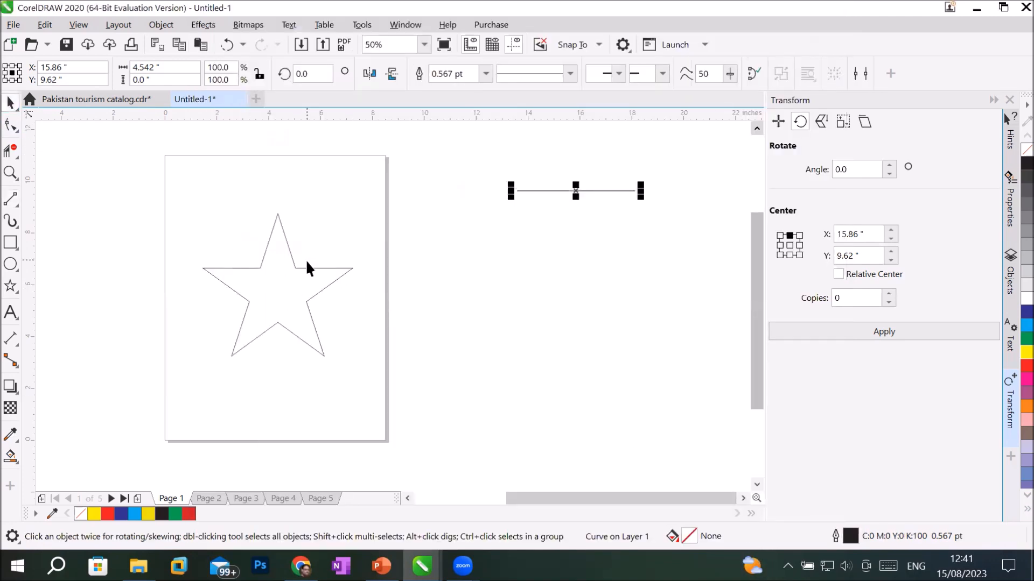
{"action": "left_click_drag", "start_coordinate": [306, 268], "coordinate": [310, 340]}
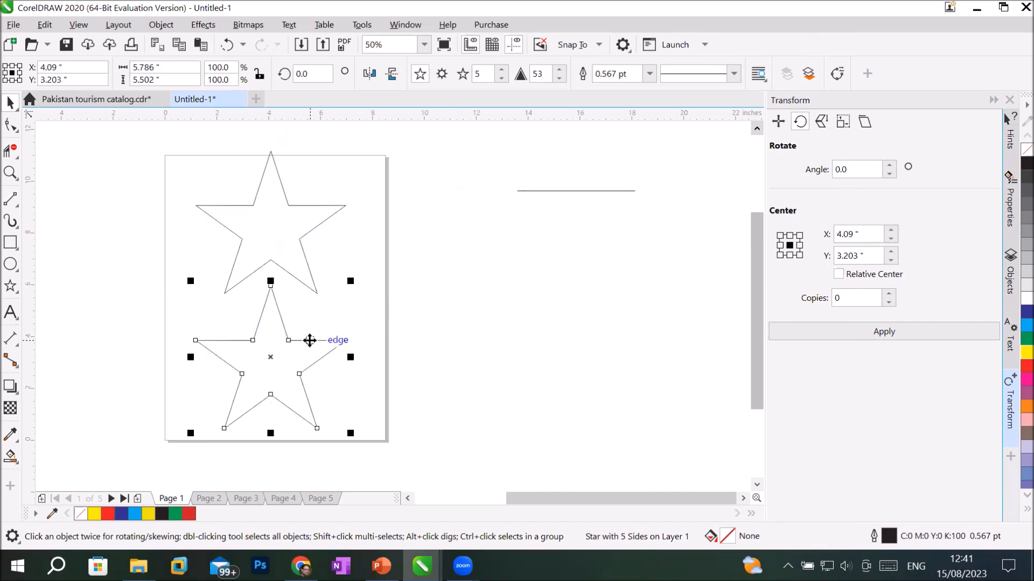
- Place two constrained duplicates of the lower star in a horizontal row beyond the page and undo both copies
{"action": "left_click_drag", "start_coordinate": [310, 341], "coordinate": [535, 354]}
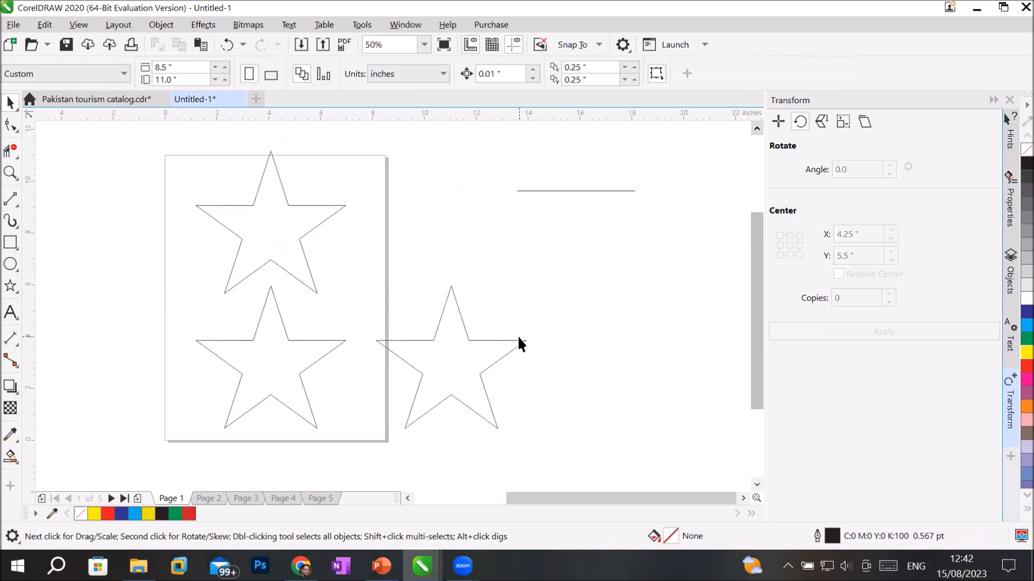
{"action": "left_click", "coordinate": [510, 340]}
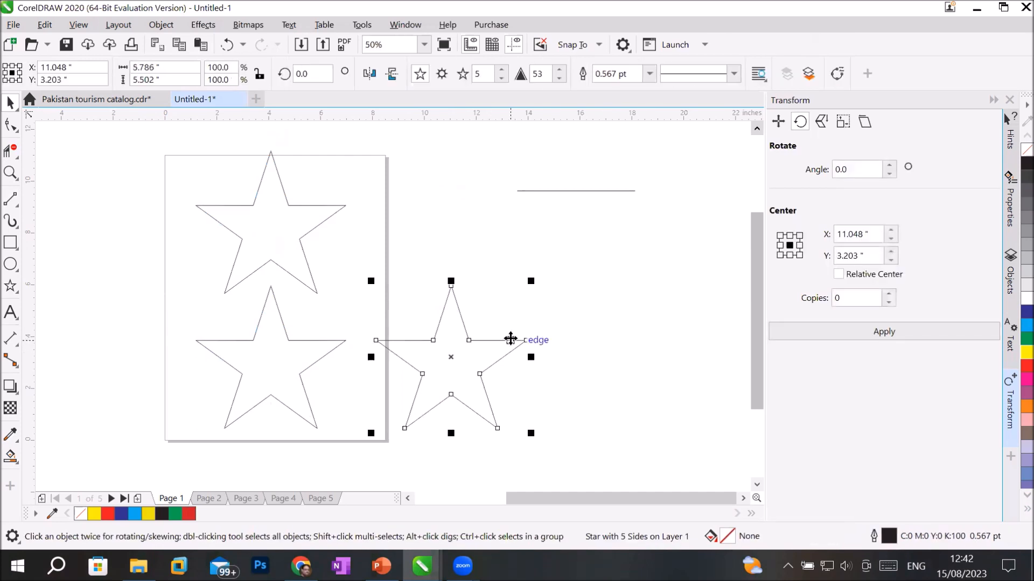
{"action": "left_click_drag", "start_coordinate": [510, 339], "coordinate": [691, 343]}
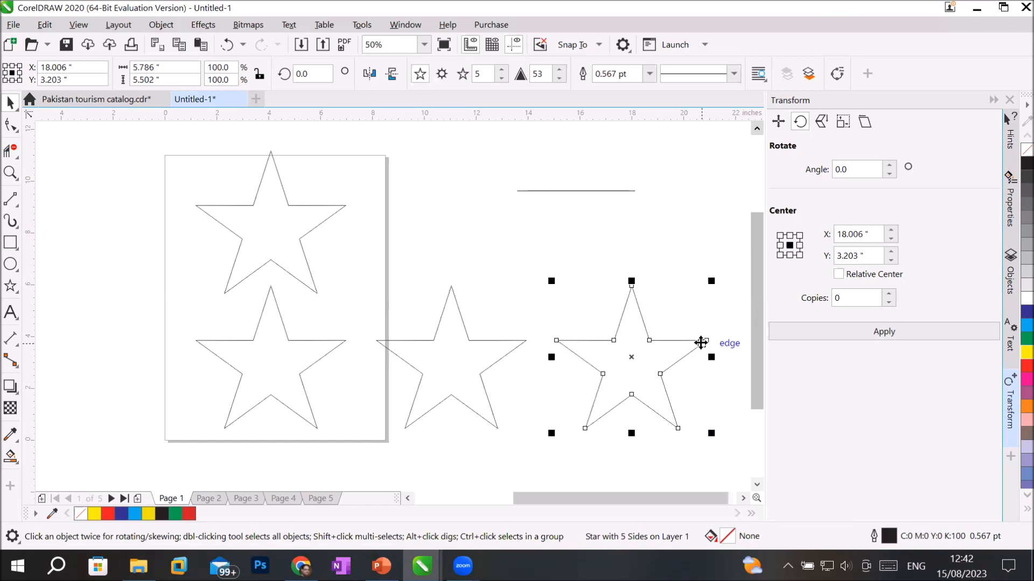
{"action": "key", "text": "ctrl+z"}
{"action": "key", "text": "ctrl+z"}
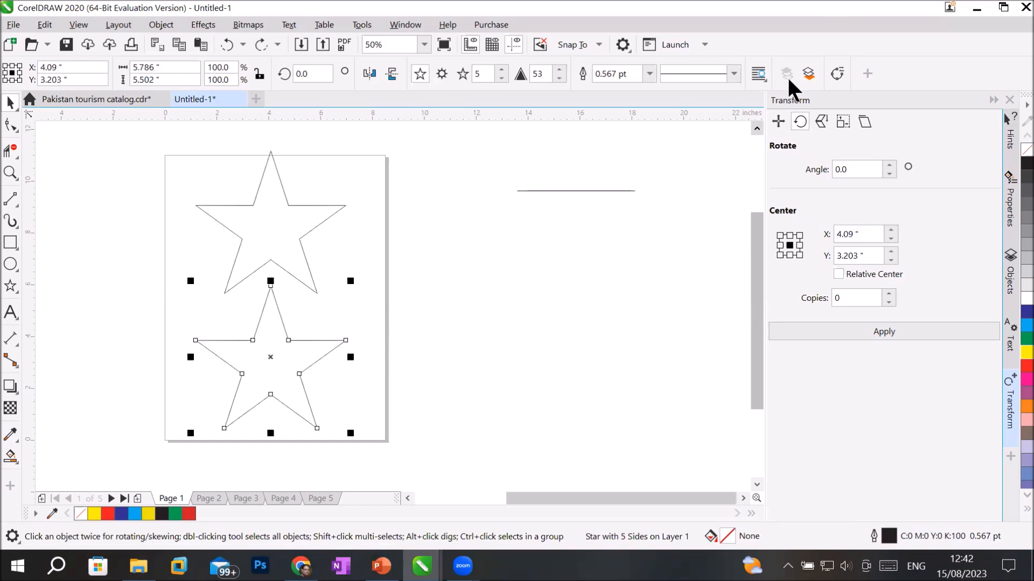
{"action": "left_click", "coordinate": [622, 45]}
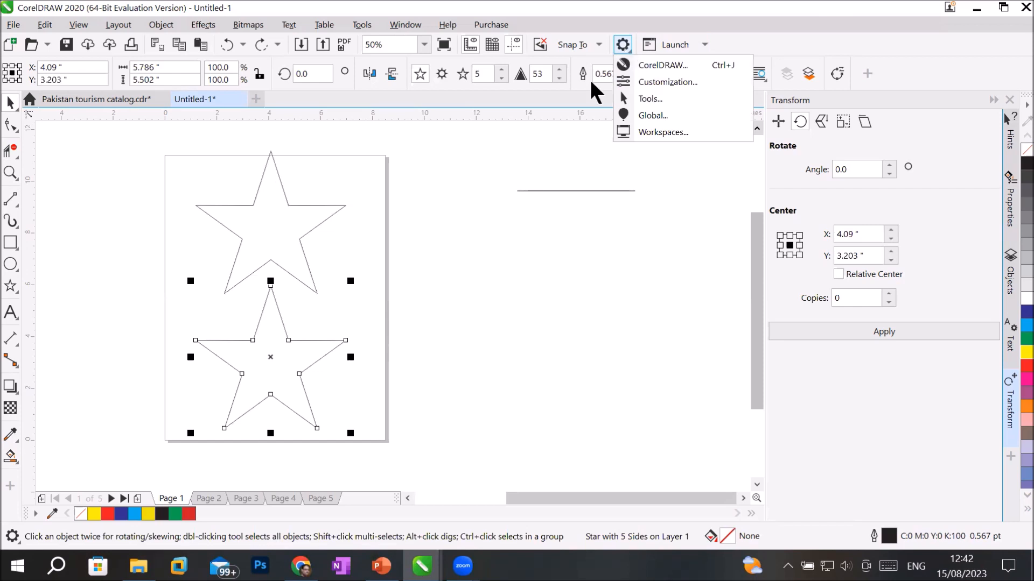
{"action": "left_click", "coordinate": [11, 104]}
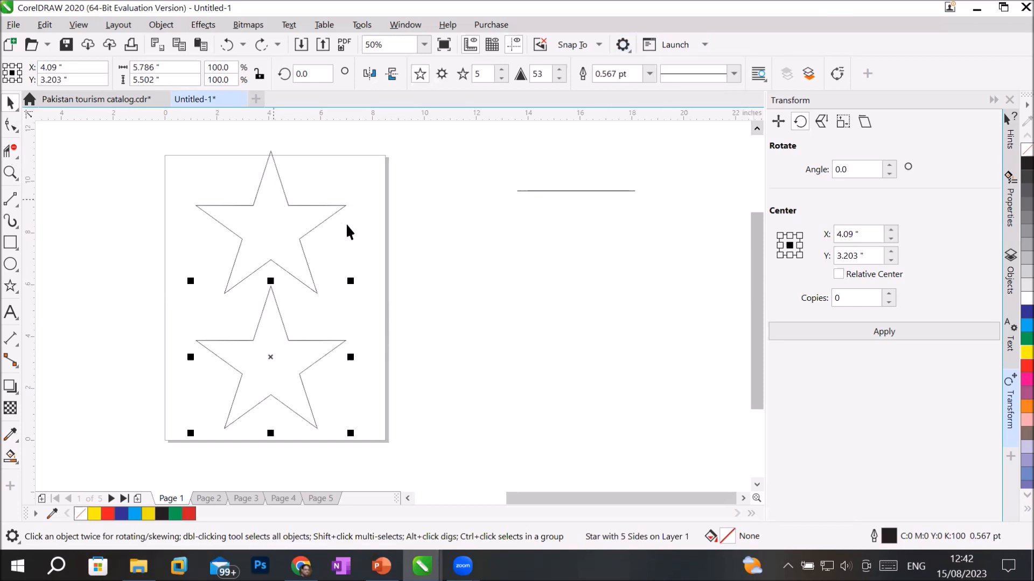
- Draw a circle about 4.98 in in diameter on the empty area right of the page with the Ellipse tool
{"action": "left_click", "coordinate": [11, 264]}
{"action": "left_click_drag", "start_coordinate": [453, 281], "coordinate": [563, 304]}
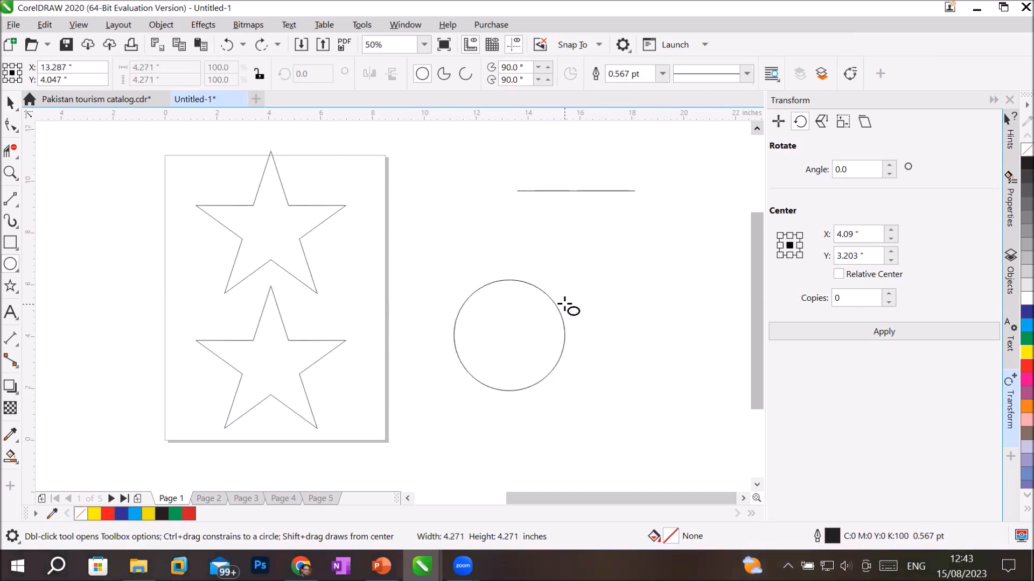
{"action": "left_click_drag", "start_coordinate": [563, 304], "coordinate": [585, 340]}
{"action": "left_click", "coordinate": [10, 103]}
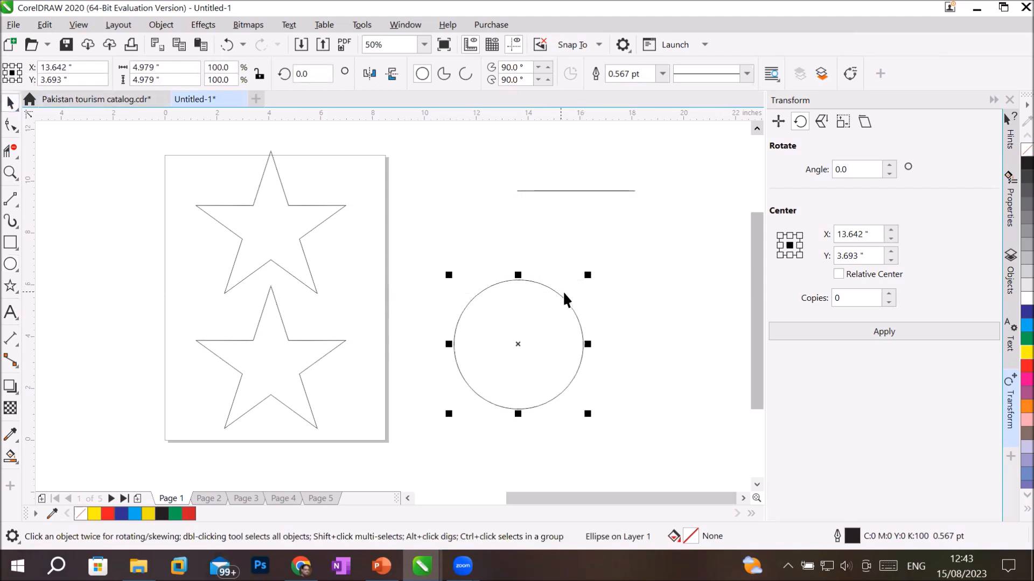
{"action": "left_click_drag", "start_coordinate": [587, 272], "coordinate": [570, 214]}
- Set the Pick tool's Ctrl and Shift key behaviour to Traditional CorelDRAW in the tool options
{"action": "left_click", "coordinate": [622, 45]}
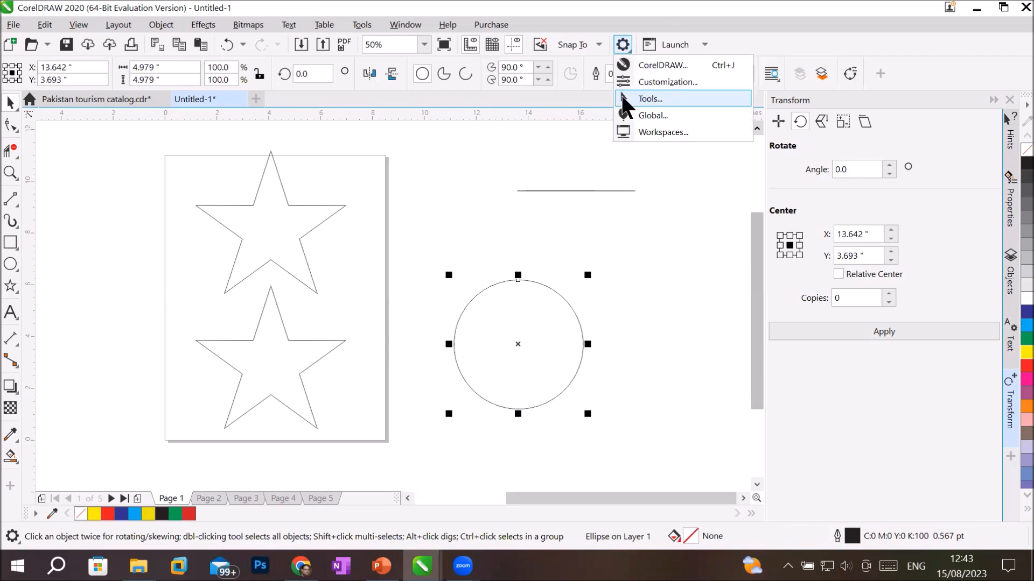
{"action": "left_click", "coordinate": [665, 101]}
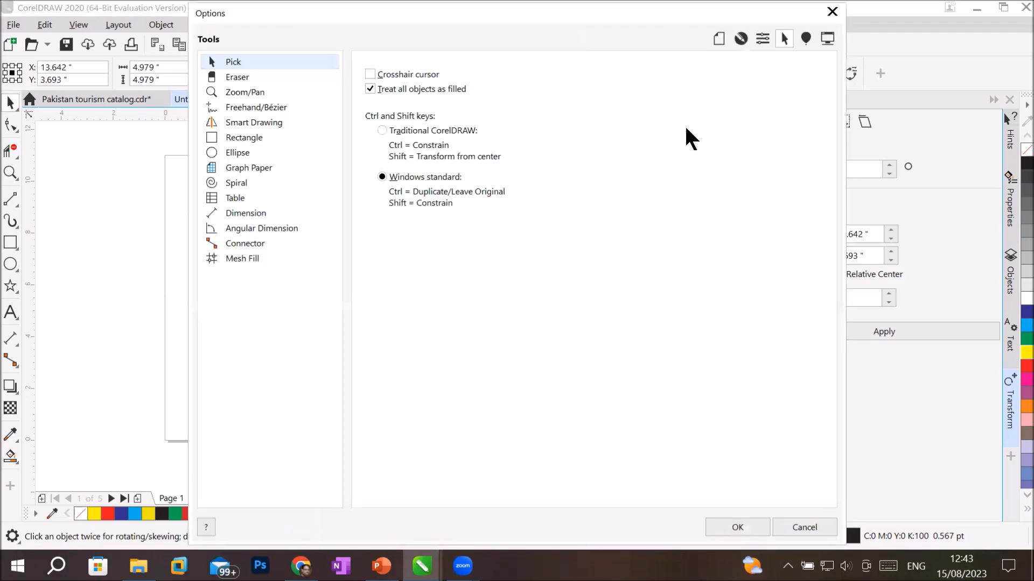
{"action": "left_click", "coordinate": [437, 131]}
{"action": "left_click", "coordinate": [737, 526]}
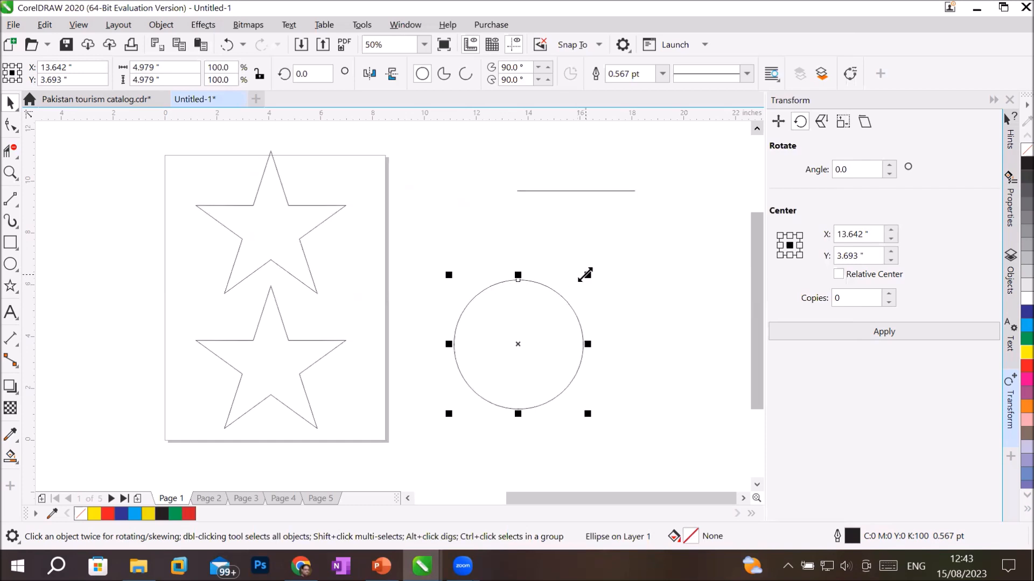
- Make a copy of the circle scaled from its center to about 79%, and repeat it to form concentric circles
{"action": "left_click_drag", "start_coordinate": [585, 275], "coordinate": [632, 289]}
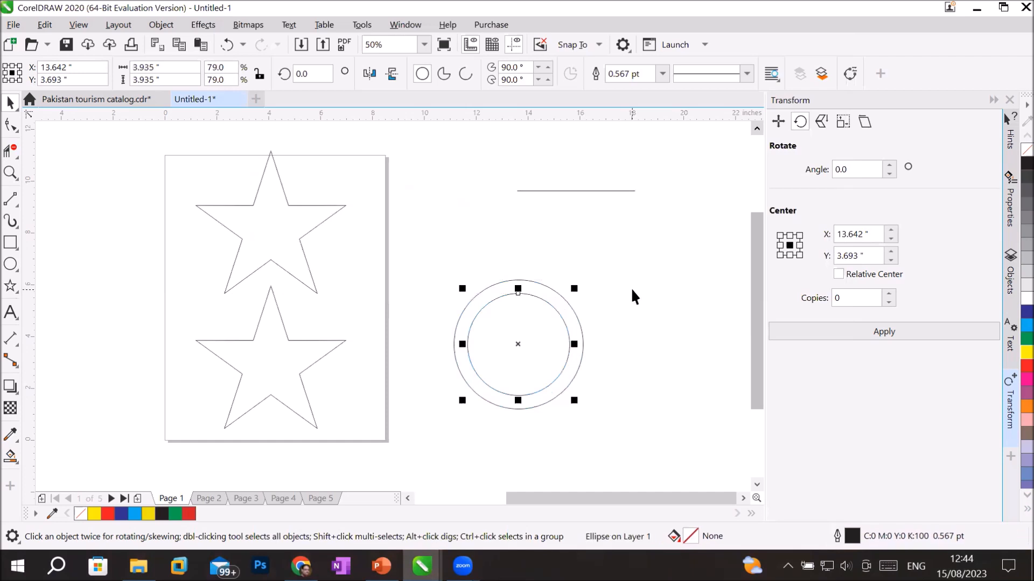
{"action": "key", "text": "ctrl+r"}
{"action": "key", "text": "ctrl+r"}
{"action": "key", "text": "ctrl+r"}
{"action": "key", "text": "ctrl+r"}
{"action": "key", "text": "ctrl+r"}
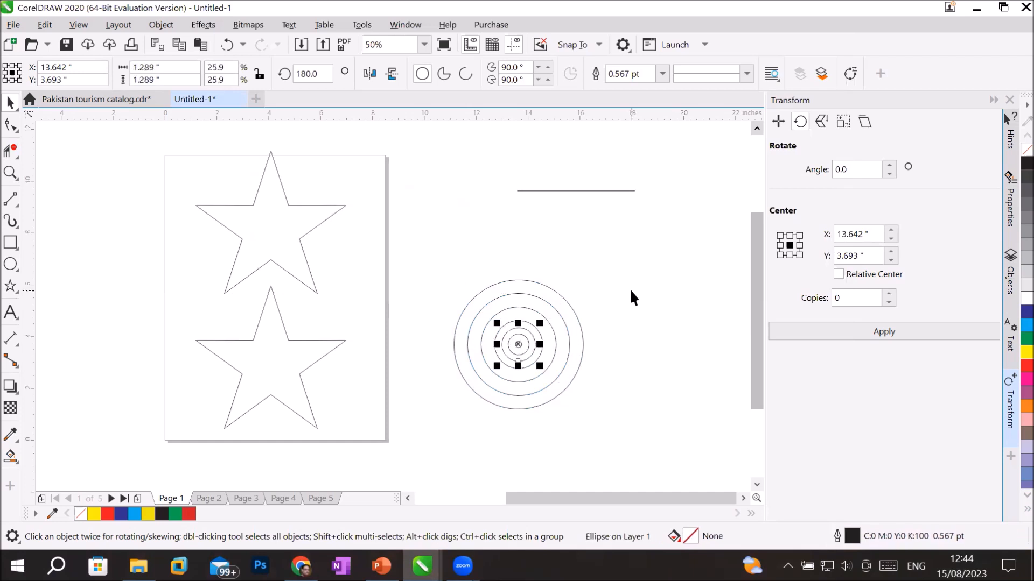
- Undo all the concentric copies, leaving only the original circle
{"action": "key", "text": "ctrl+z"}
{"action": "key", "text": "ctrl+z"}
{"action": "key", "text": "ctrl+z"}
{"action": "key", "text": "ctrl+z"}
{"action": "key", "text": "ctrl+z"}
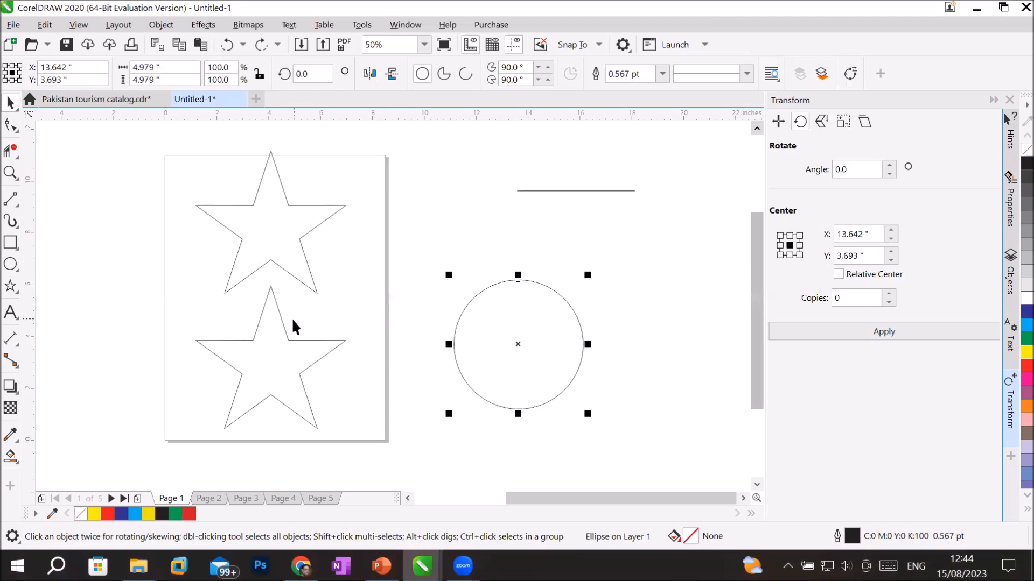
- Delete the lower star, the circle and the horizontal line, and move the remaining star to about X 4.39, Y 5.98 in
{"action": "left_click_drag", "start_coordinate": [309, 320], "coordinate": [644, 238]}
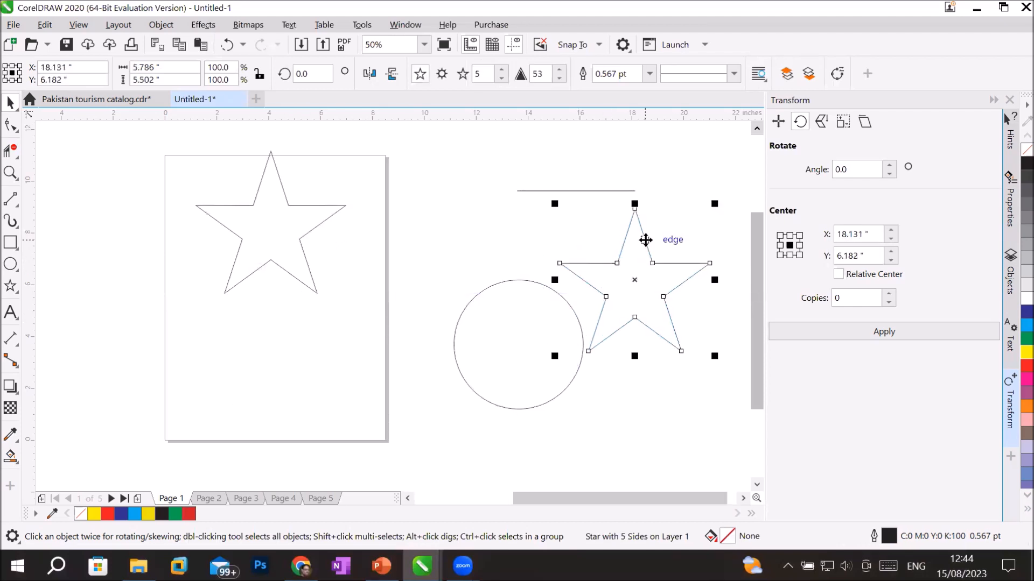
{"action": "key", "text": "Delete"}
{"action": "left_click_drag", "start_coordinate": [430, 155], "coordinate": [644, 463]}
{"action": "key", "text": "Delete"}
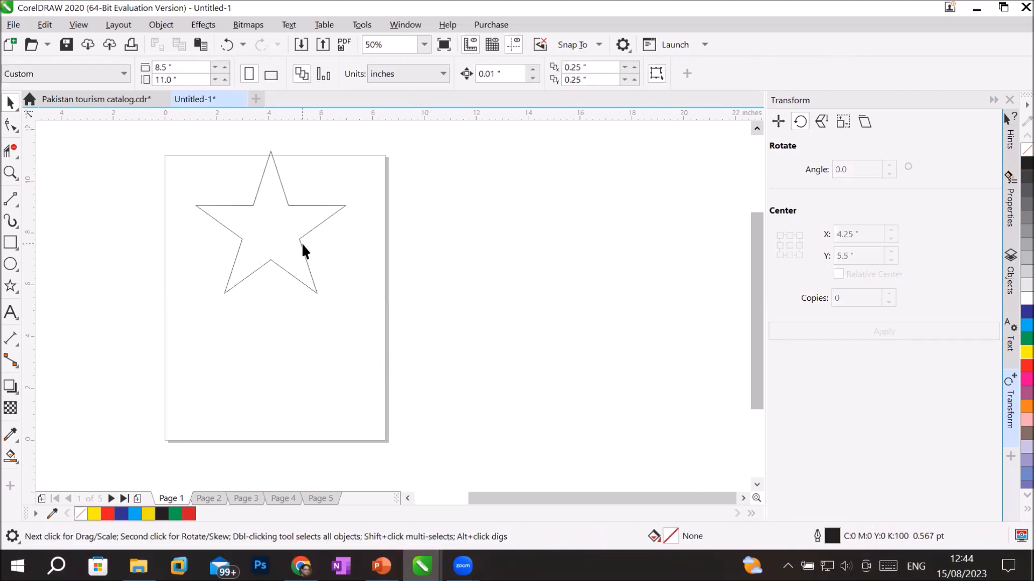
{"action": "left_click_drag", "start_coordinate": [298, 242], "coordinate": [308, 306]}
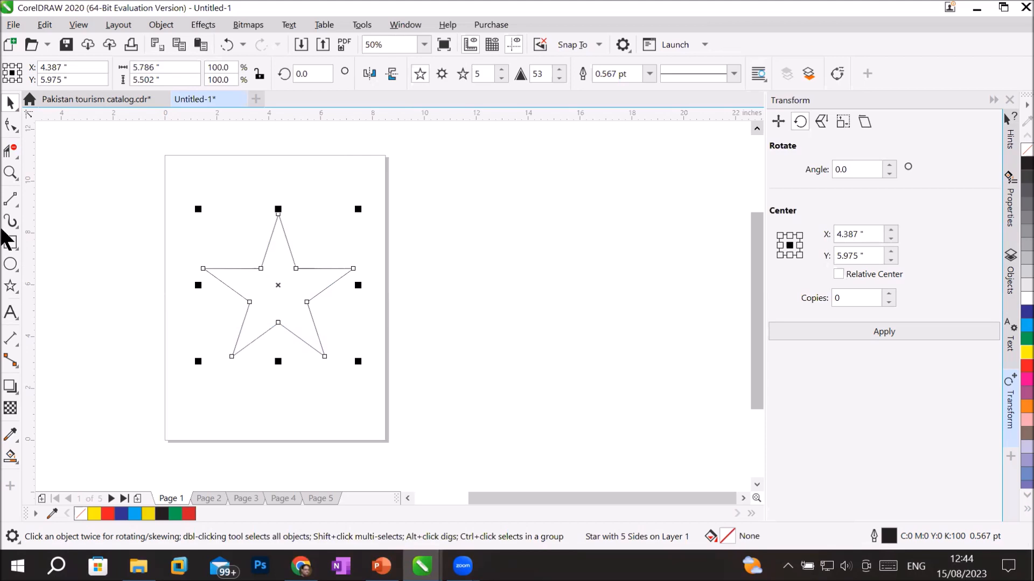
- Draw five straight lines across the star with the 2-Point Line tool, each from a tip to the opposite inner corner
{"action": "left_click", "coordinate": [9, 200]}
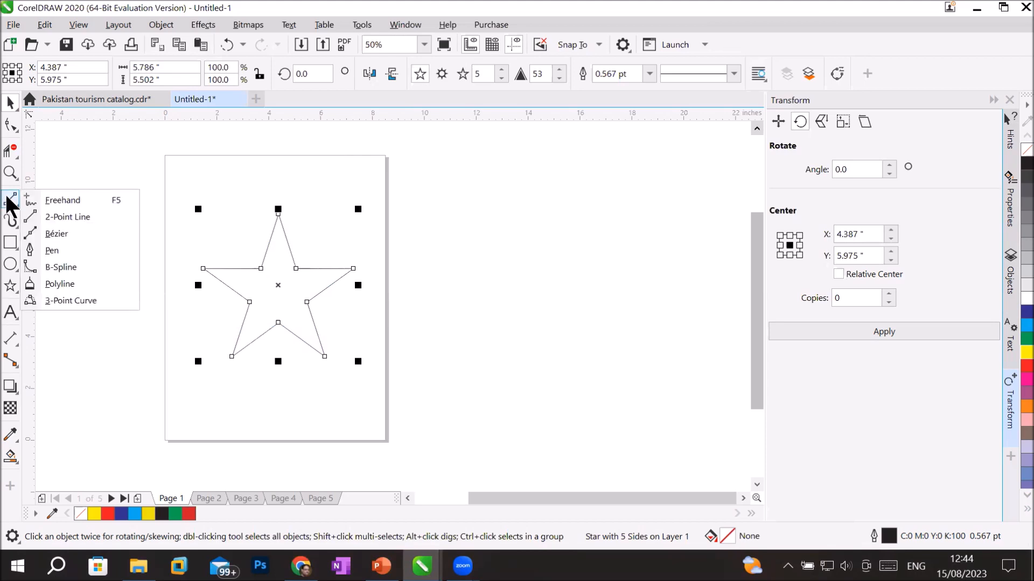
{"action": "left_click", "coordinate": [85, 217]}
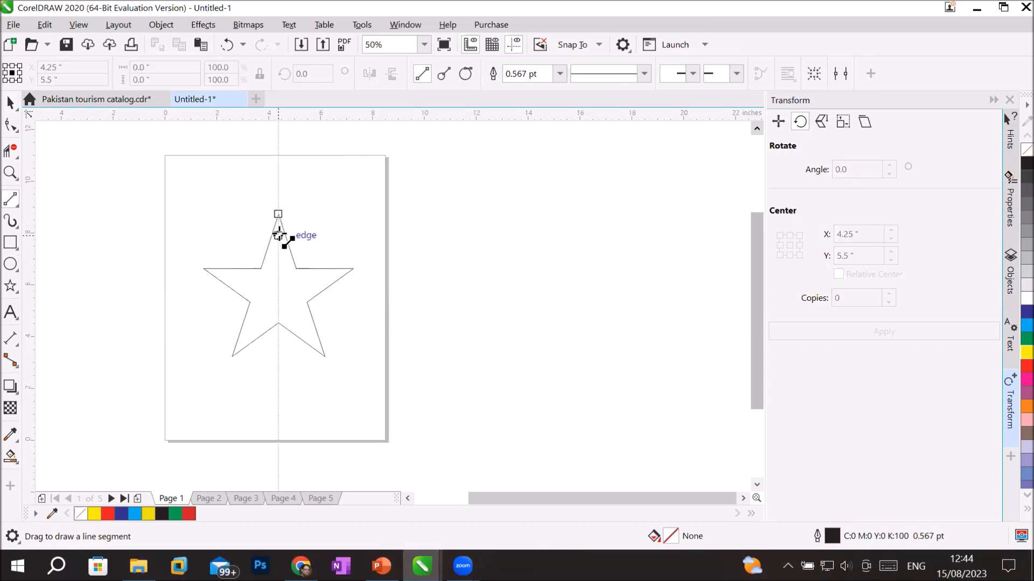
{"action": "left_click_drag", "start_coordinate": [278, 214], "coordinate": [278, 322]}
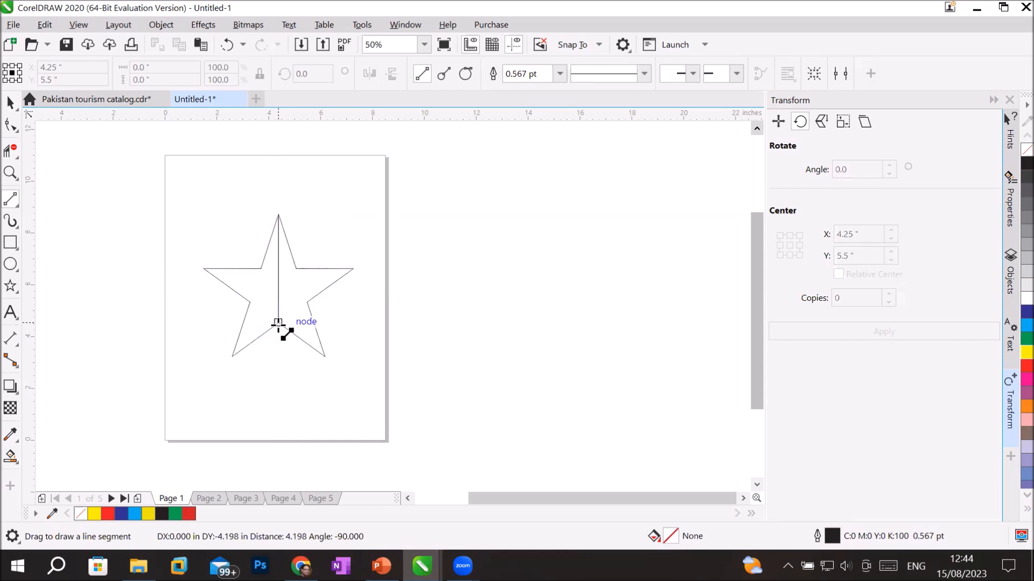
{"action": "left_click_drag", "start_coordinate": [278, 322], "coordinate": [279, 322]}
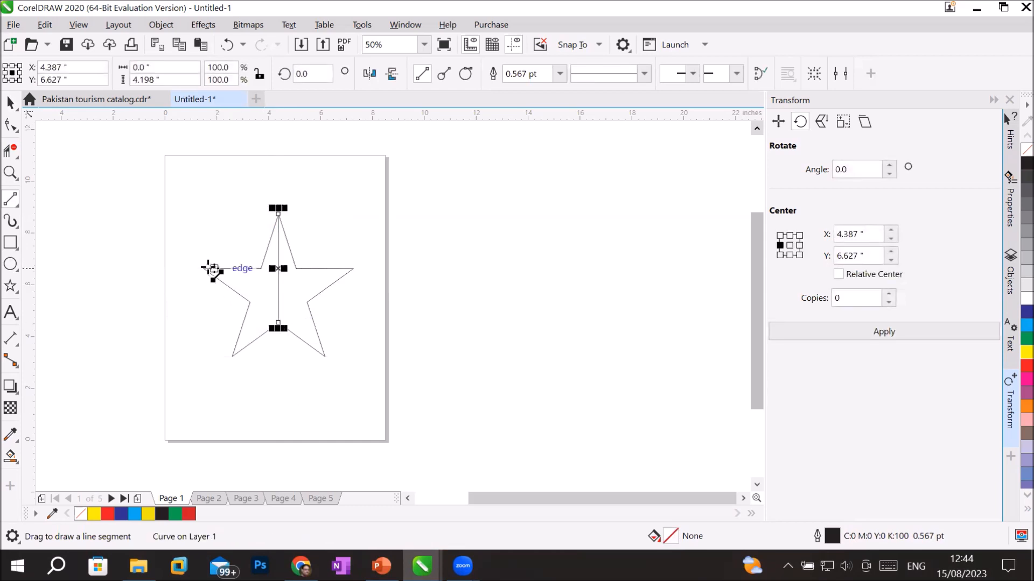
{"action": "left_click_drag", "start_coordinate": [206, 268], "coordinate": [307, 302]}
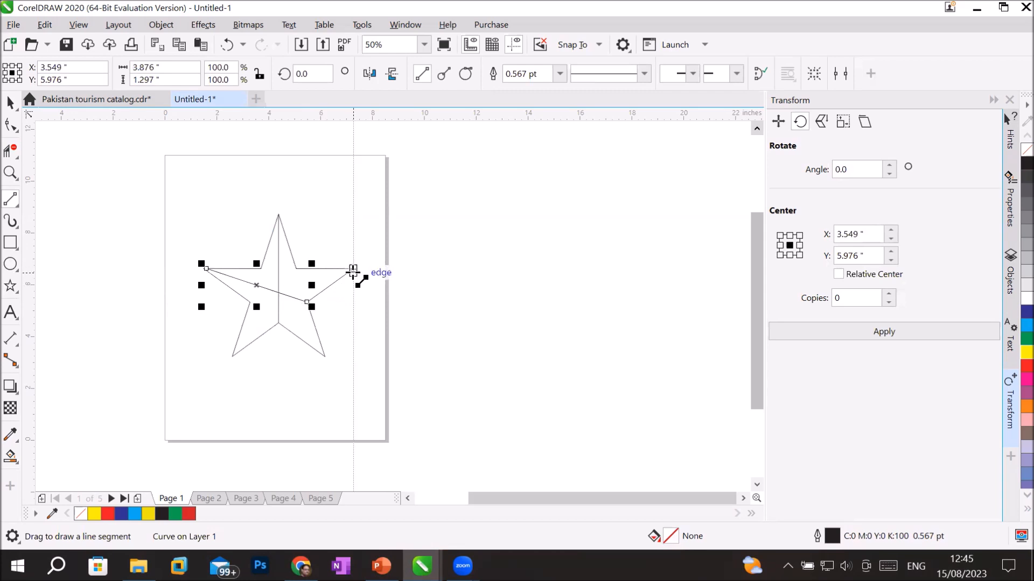
{"action": "left_click_drag", "start_coordinate": [347, 269], "coordinate": [247, 305]}
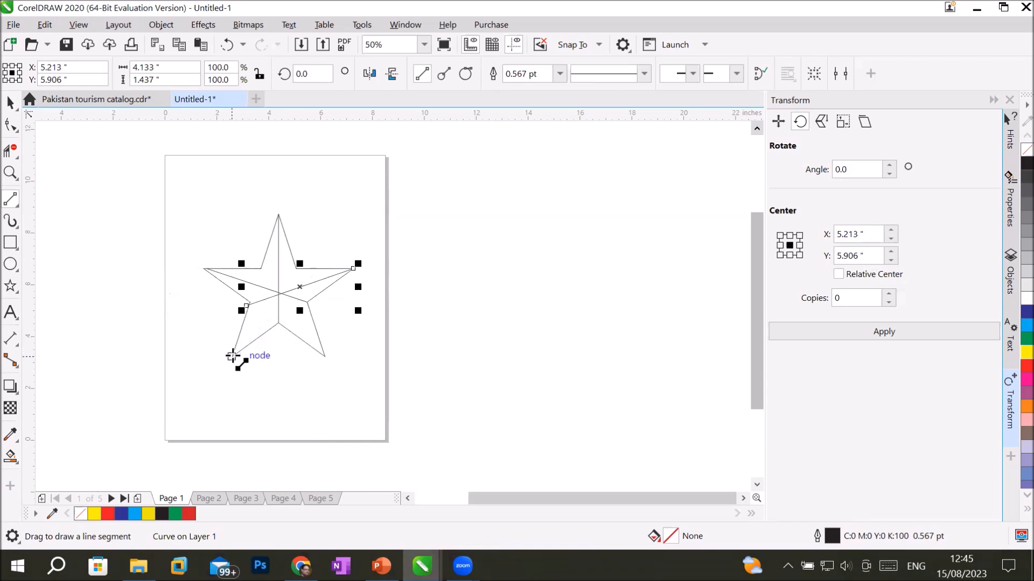
{"action": "left_click_drag", "start_coordinate": [233, 355], "coordinate": [299, 265]}
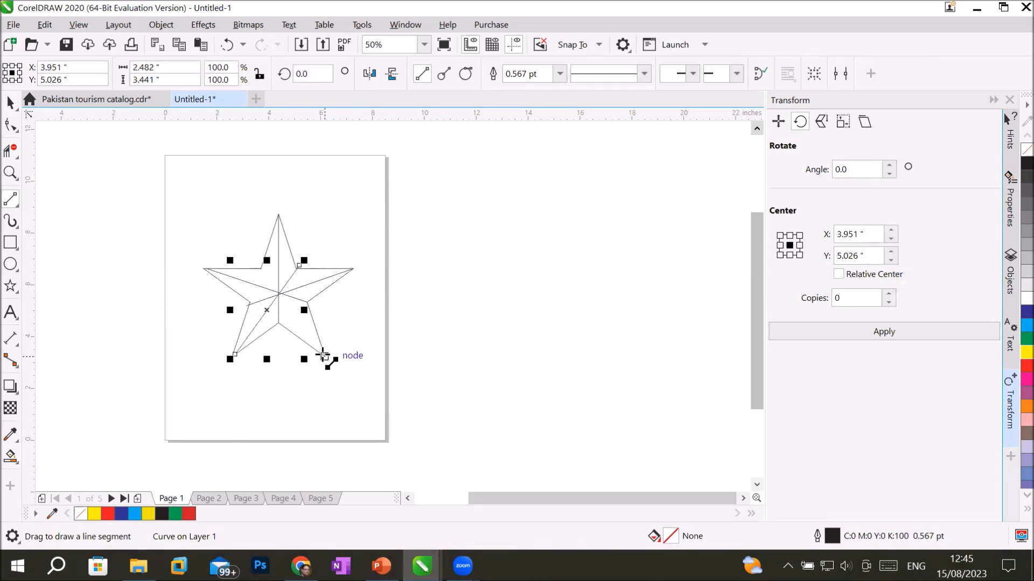
{"action": "left_click_drag", "start_coordinate": [320, 351], "coordinate": [261, 268]}
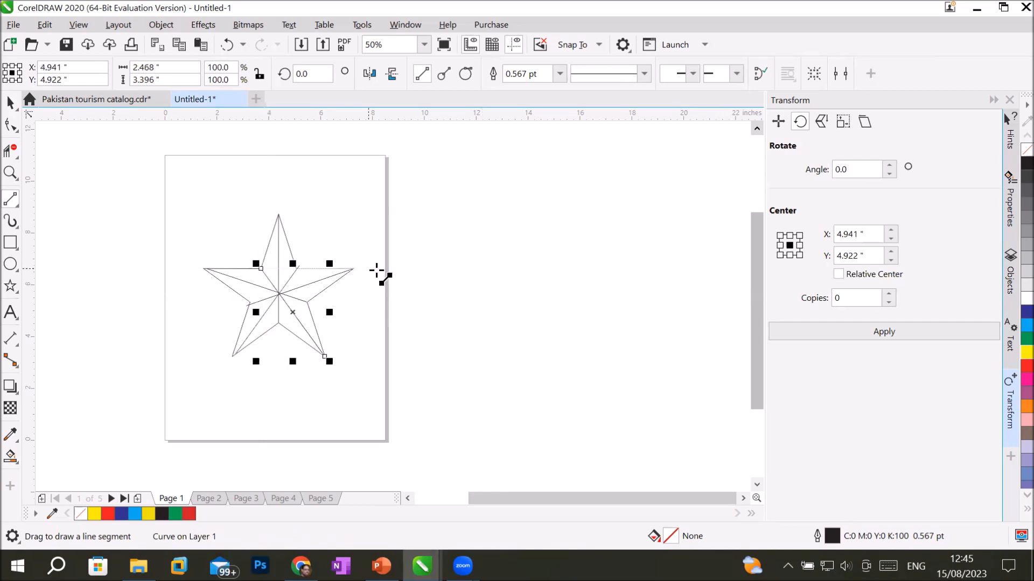
- Move the diagonal near the star's lower-left tip to about X 3.84, Y 4.95 in so its end meets the tip
{"action": "left_click", "coordinate": [11, 103]}
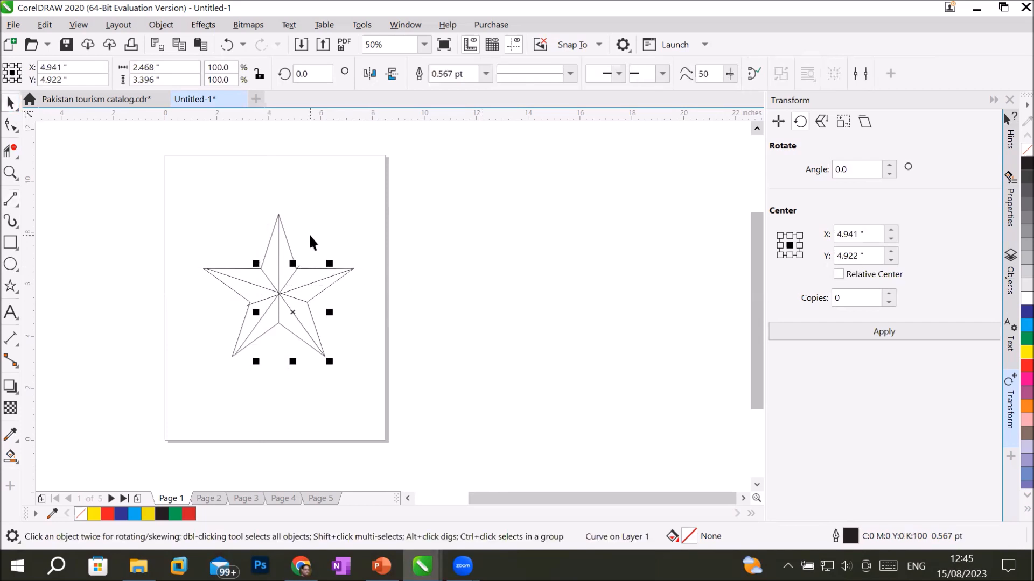
{"action": "scroll", "coordinate": [300, 223], "scroll_direction": "up", "scroll_amount": 1}
{"action": "scroll", "coordinate": [263, 199], "scroll_direction": "up", "scroll_amount": 4}
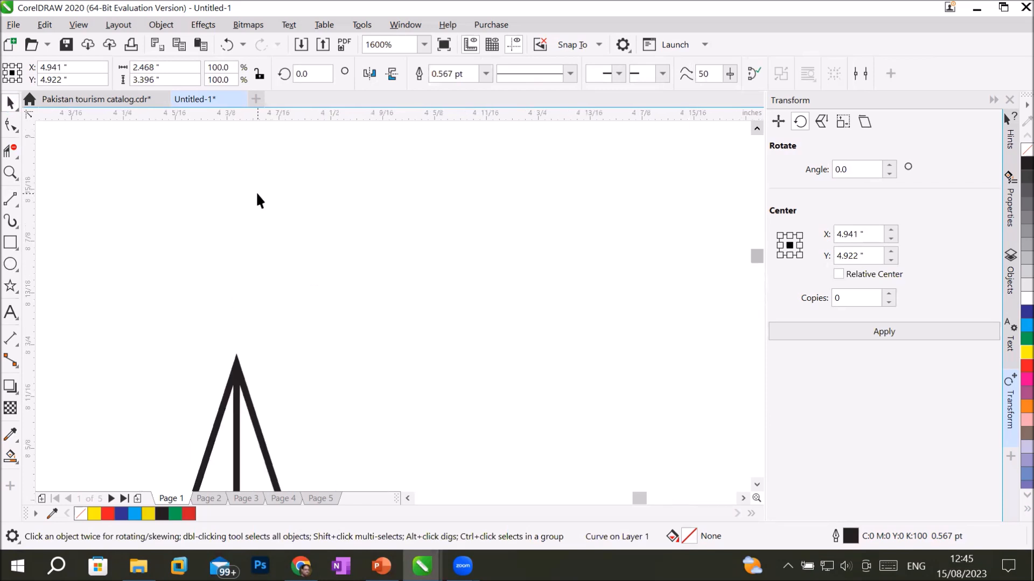
{"action": "scroll", "coordinate": [309, 345], "scroll_direction": "down", "scroll_amount": 5}
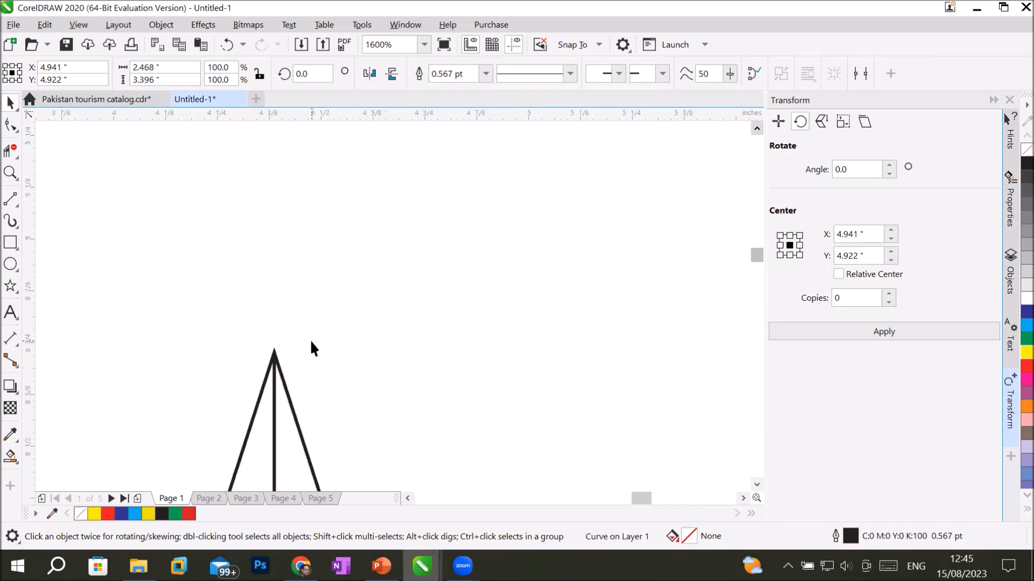
{"action": "scroll", "coordinate": [416, 486], "scroll_direction": "down", "scroll_amount": 1}
{"action": "scroll", "coordinate": [384, 457], "scroll_direction": "up", "scroll_amount": 2}
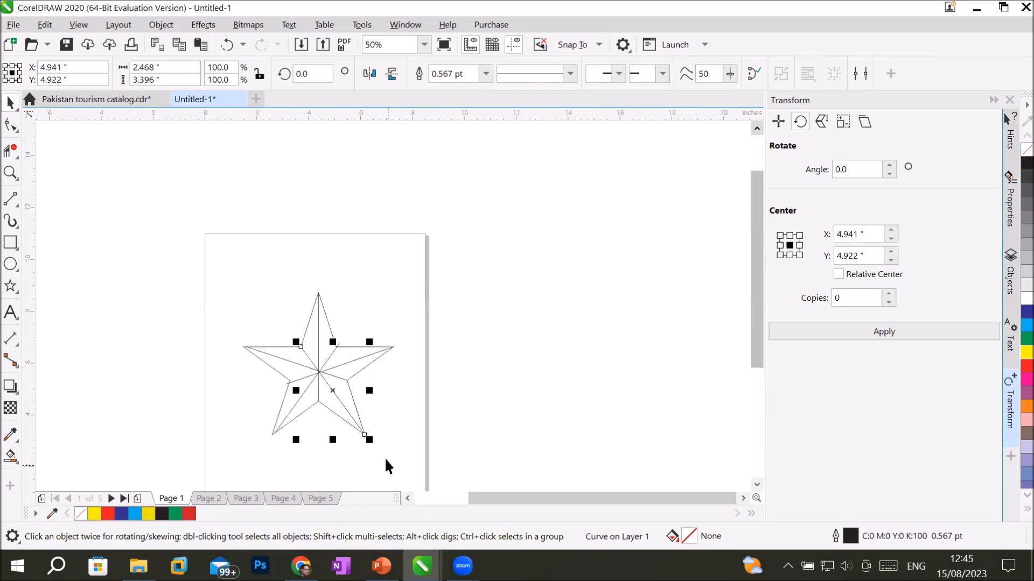
{"action": "scroll", "coordinate": [385, 457], "scroll_direction": "up", "scroll_amount": 2}
{"action": "scroll", "coordinate": [306, 397], "scroll_direction": "up", "scroll_amount": 2}
{"action": "scroll", "coordinate": [305, 392], "scroll_direction": "down", "scroll_amount": 4}
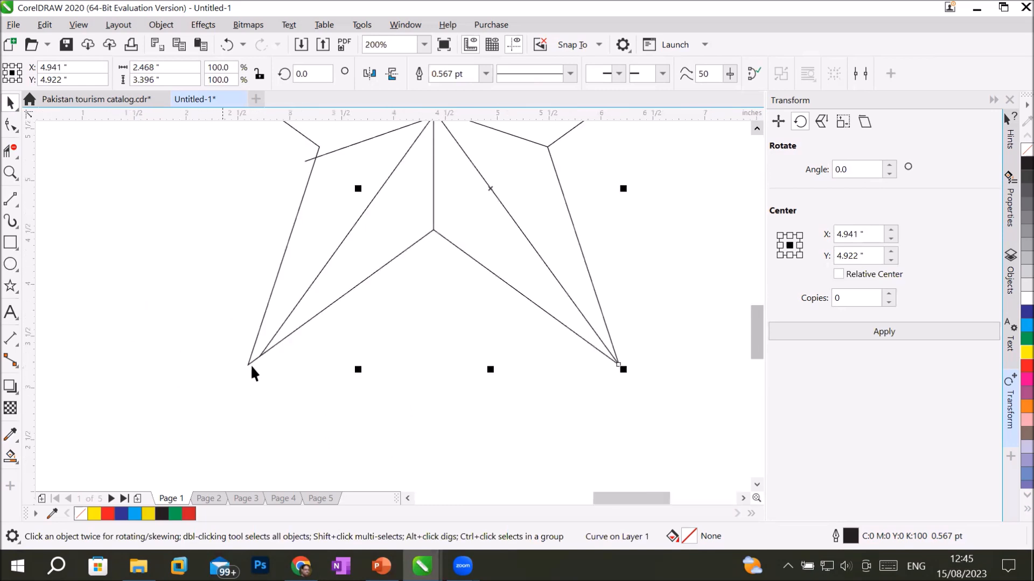
{"action": "left_click", "coordinate": [279, 326]}
{"action": "scroll", "coordinate": [290, 308], "scroll_direction": "down", "scroll_amount": 1}
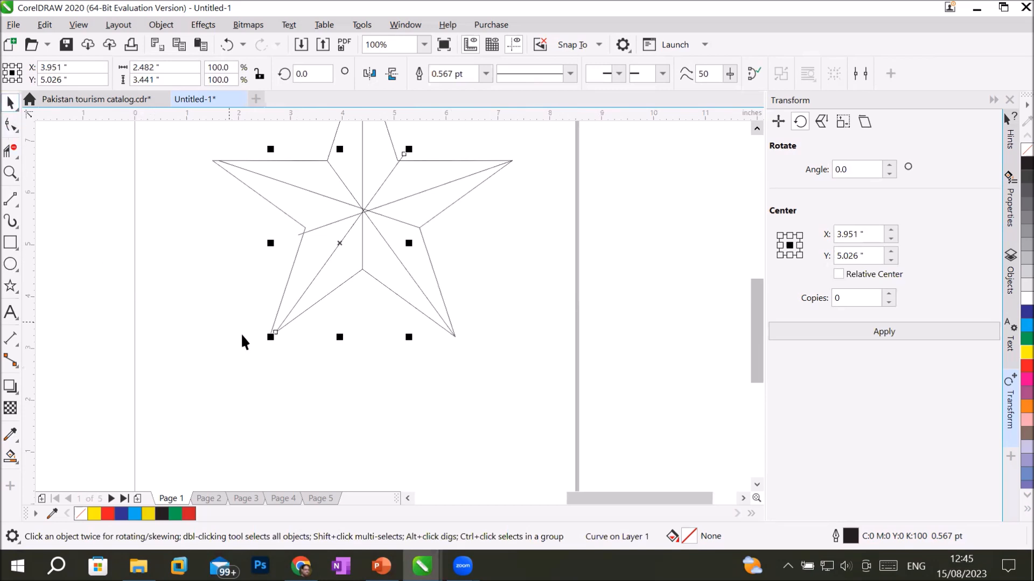
{"action": "left_click_drag", "start_coordinate": [275, 331], "coordinate": [272, 339]}
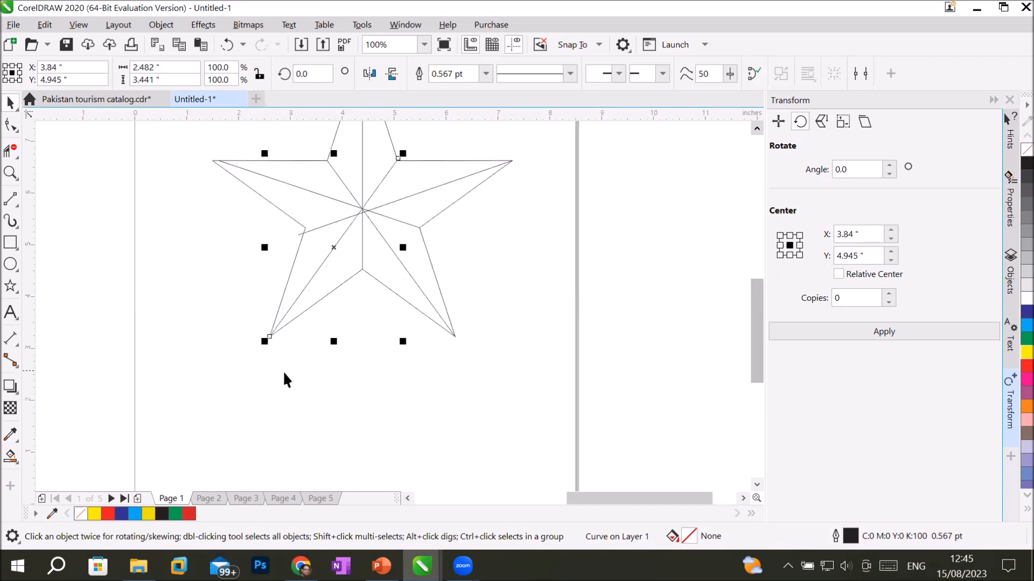
{"action": "scroll", "coordinate": [291, 330], "scroll_direction": "up", "scroll_amount": 2}
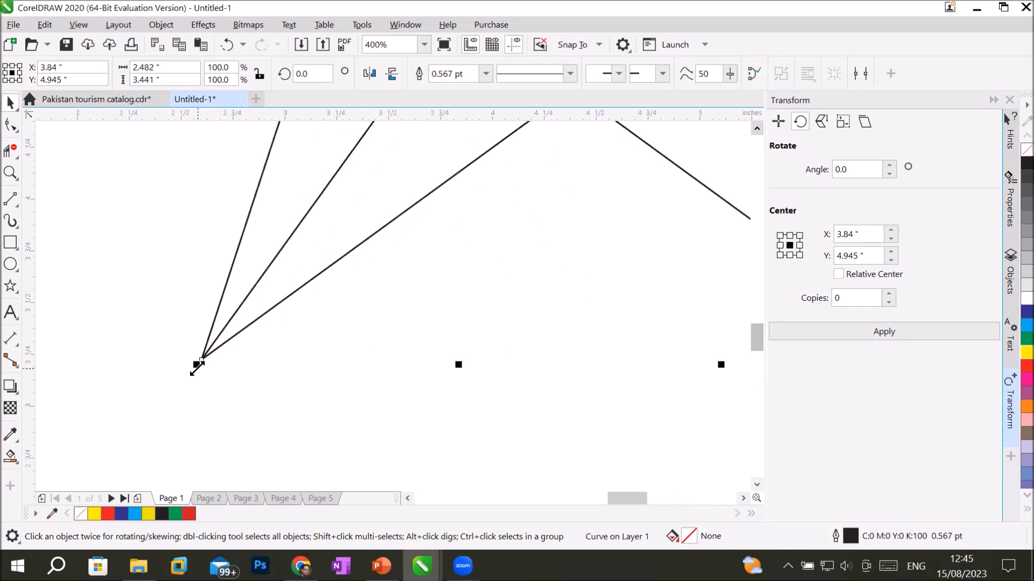
{"action": "scroll", "coordinate": [197, 366], "scroll_direction": "down", "scroll_amount": 2}
- Move the diagonal near the star's upper-left tip to about X 3.43, Y 5.98 in so its end meets the tip
{"action": "scroll", "coordinate": [183, 249], "scroll_direction": "down", "scroll_amount": 1}
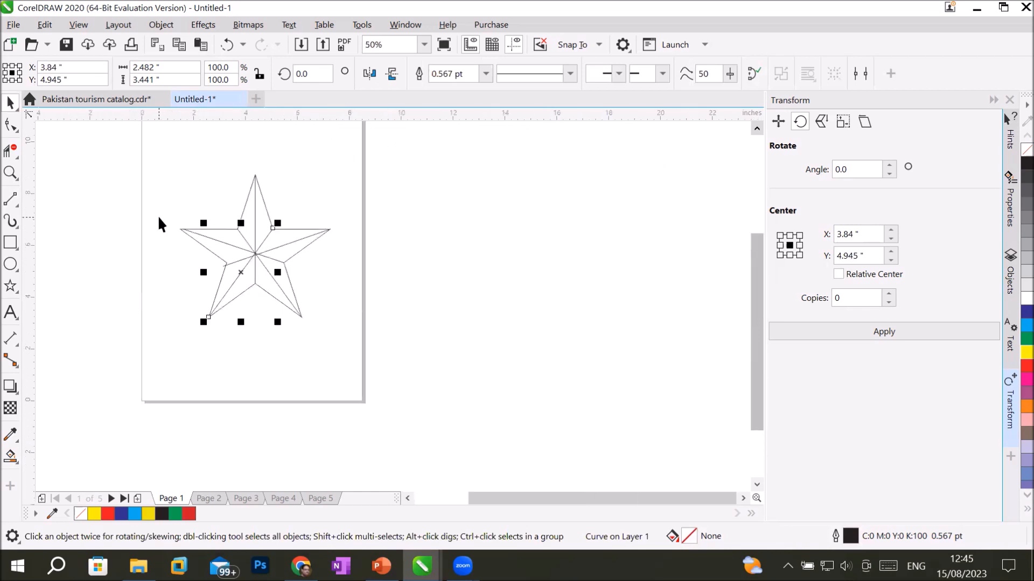
{"action": "scroll", "coordinate": [157, 215], "scroll_direction": "up", "scroll_amount": 2}
{"action": "scroll", "coordinate": [242, 273], "scroll_direction": "up", "scroll_amount": 1}
{"action": "left_click", "coordinate": [286, 272]}
{"action": "left_click_drag", "start_coordinate": [257, 267], "coordinate": [237, 267]}
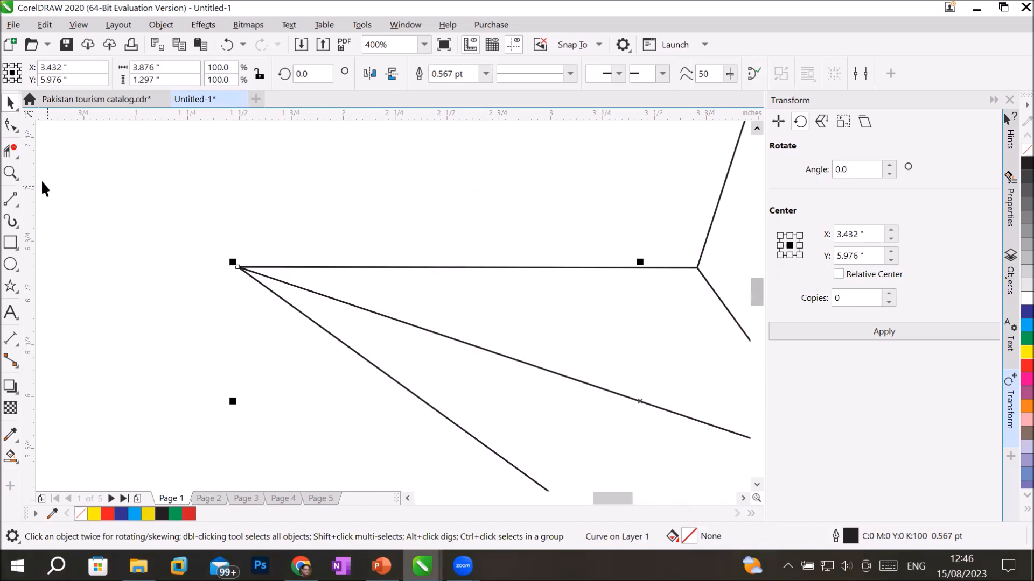
- Move the diagonal from the star's upper-left tip to about X 3.55, Y 5.98 in so its lower end meets the right inner corner
{"action": "left_click", "coordinate": [9, 173]}
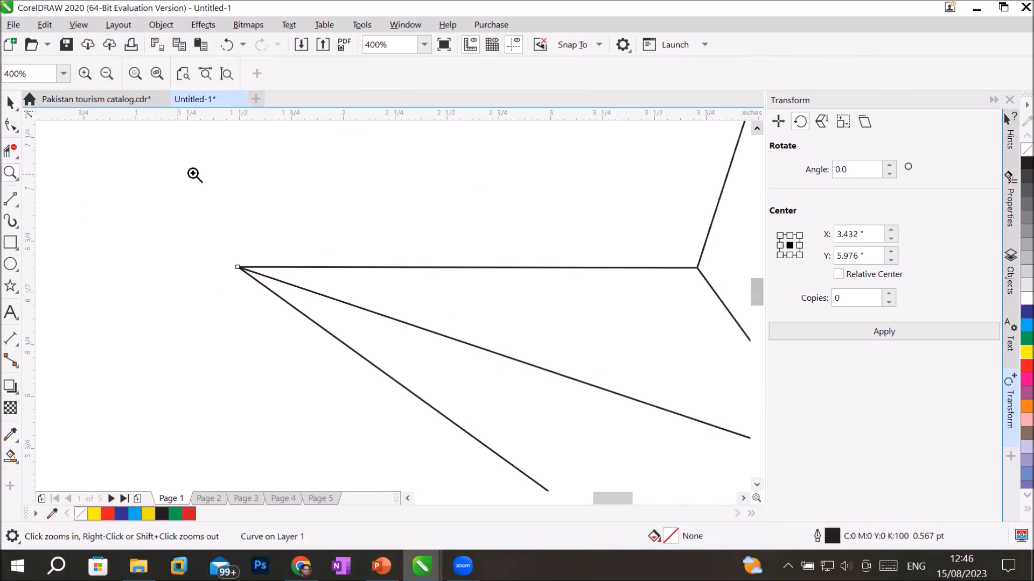
{"action": "left_click", "coordinate": [226, 72]}
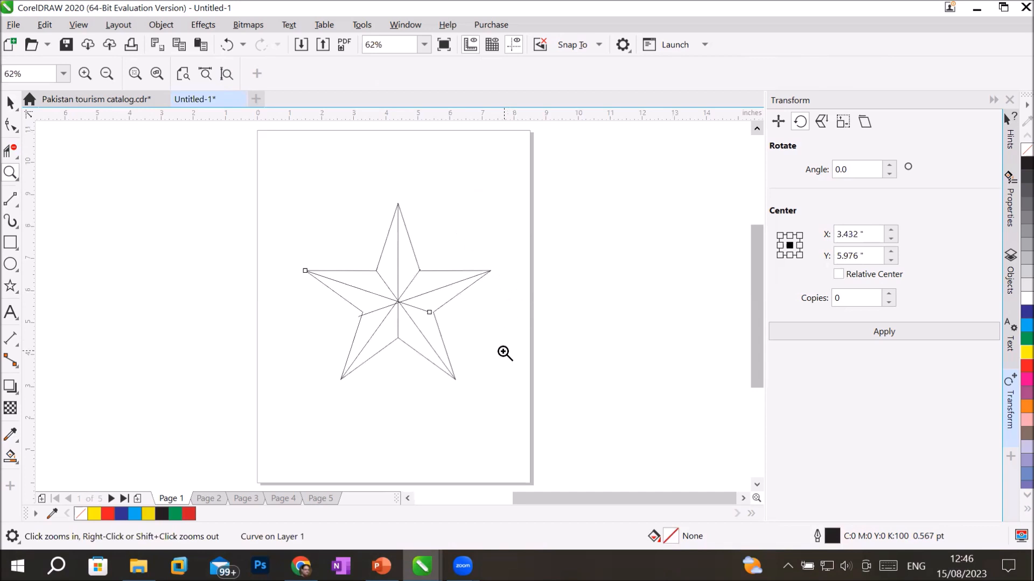
{"action": "left_click", "coordinate": [429, 319]}
{"action": "left_click", "coordinate": [420, 315]}
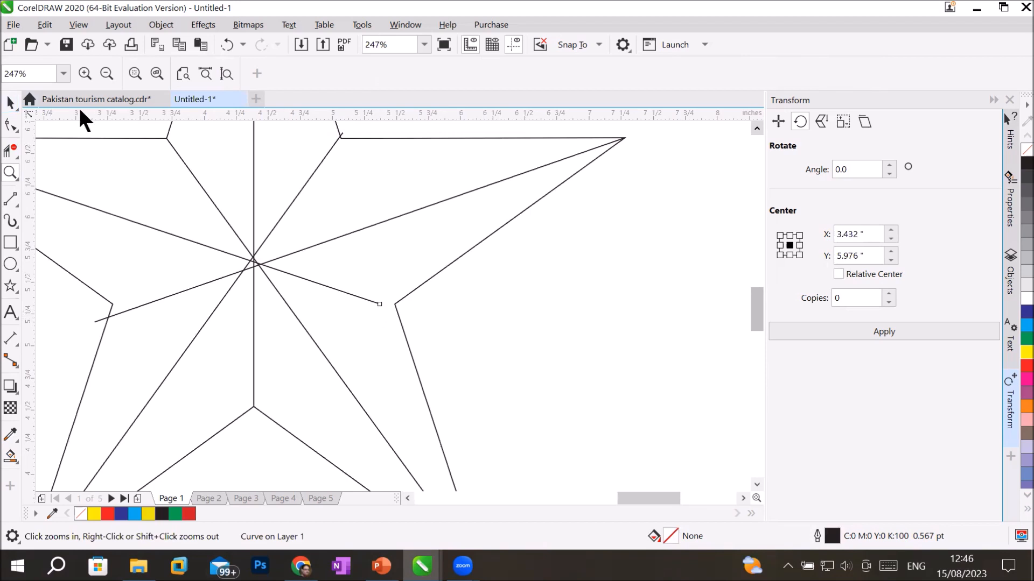
{"action": "left_click", "coordinate": [11, 102]}
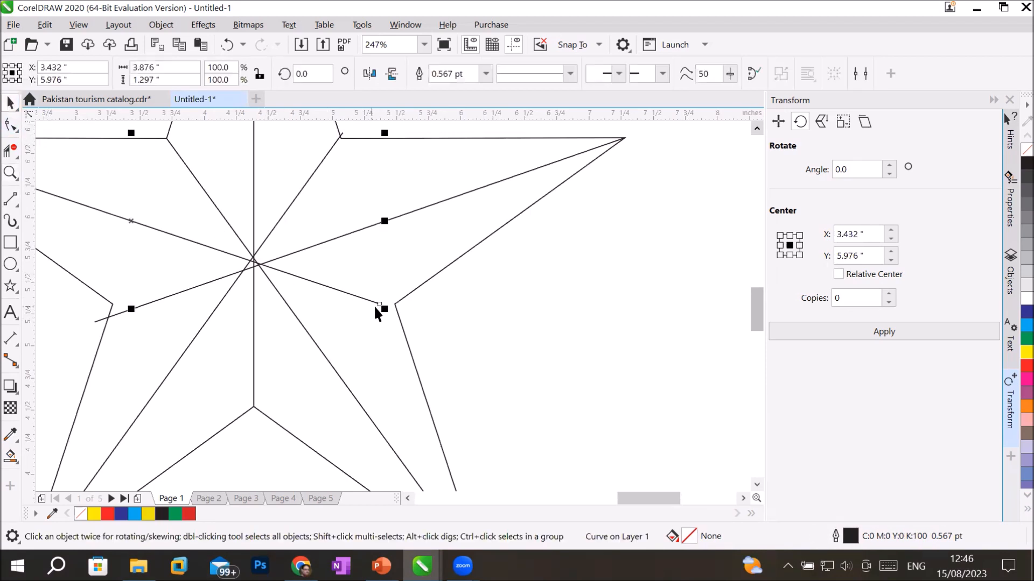
{"action": "left_click_drag", "start_coordinate": [380, 305], "coordinate": [395, 305]}
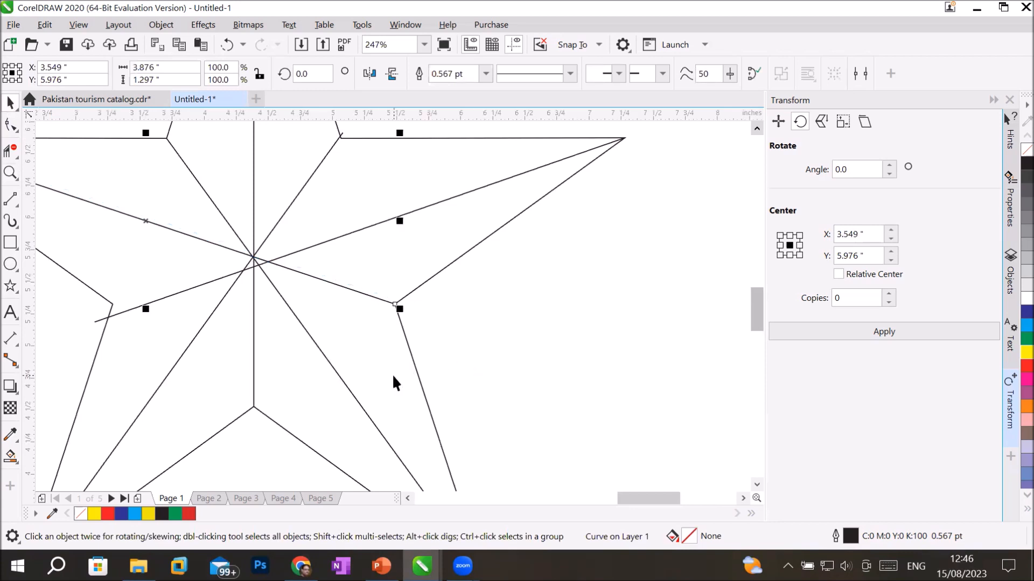
- Try aligning the upper-right tip's diagonal with the left inner corner, and move it back so its end meets the tip
{"action": "left_click", "coordinate": [98, 322]}
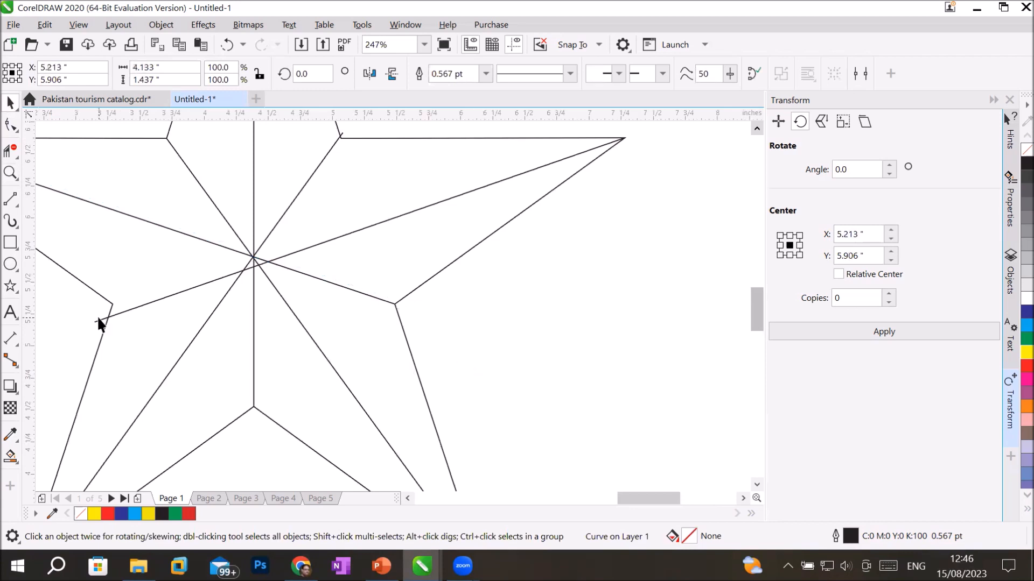
{"action": "left_click_drag", "start_coordinate": [91, 323], "coordinate": [113, 305]}
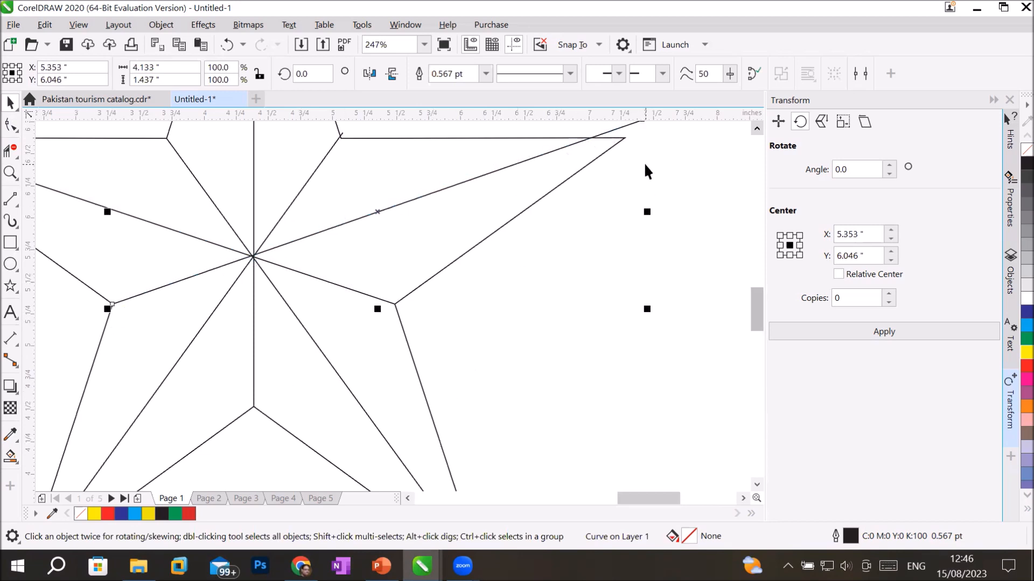
{"action": "scroll", "coordinate": [643, 163], "scroll_direction": "down", "scroll_amount": 2}
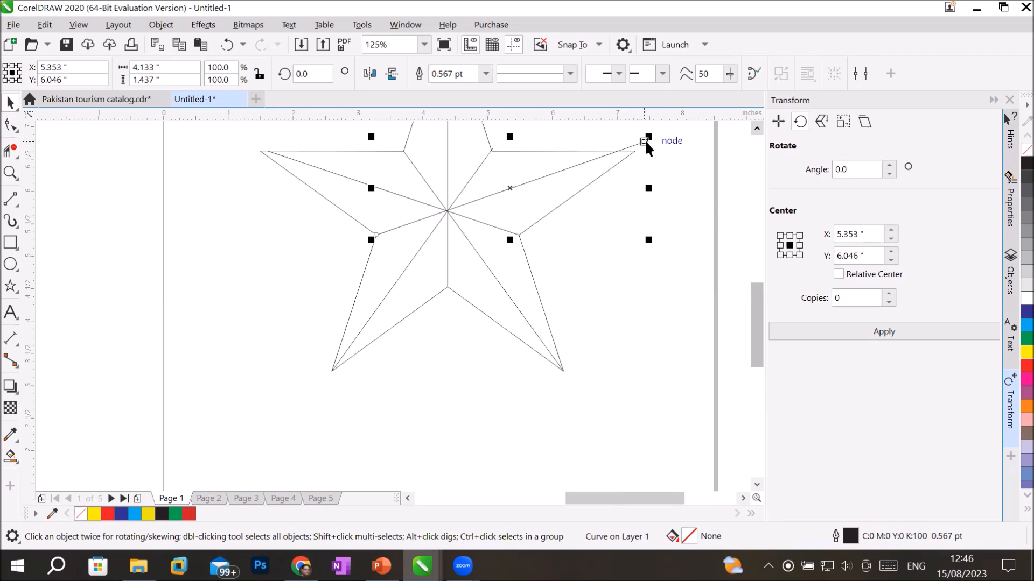
{"action": "left_click_drag", "start_coordinate": [644, 140], "coordinate": [635, 151]}
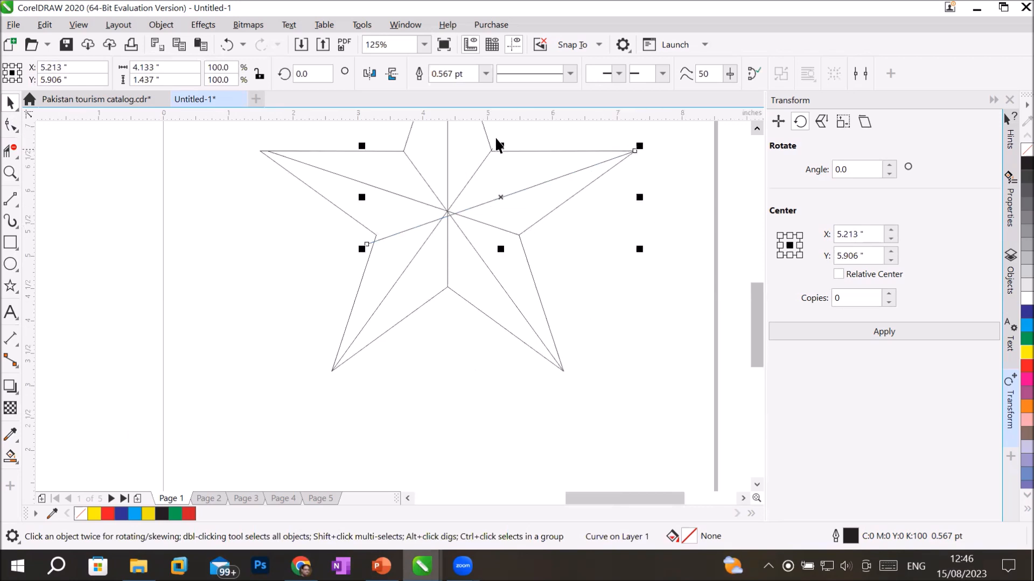
- Move the lower-left tip's diagonal to about X 3.83, Y 4.9 in so its upper end meets the upper-right inner corner
{"action": "scroll", "coordinate": [498, 144], "scroll_direction": "up", "scroll_amount": 2}
{"action": "left_click_drag", "start_coordinate": [463, 200], "coordinate": [478, 188]}
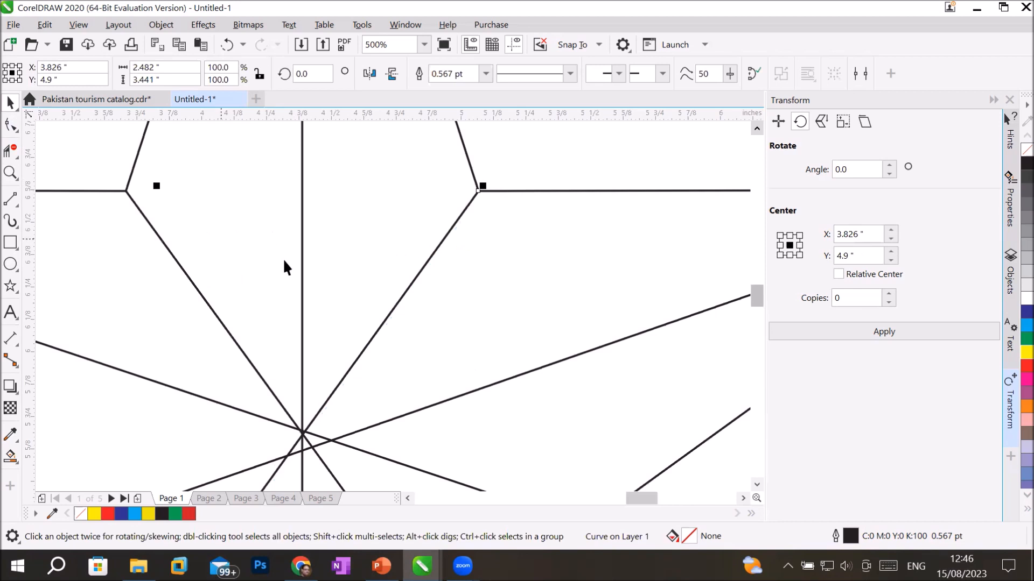
{"action": "scroll", "coordinate": [329, 294], "scroll_direction": "down", "scroll_amount": 1}
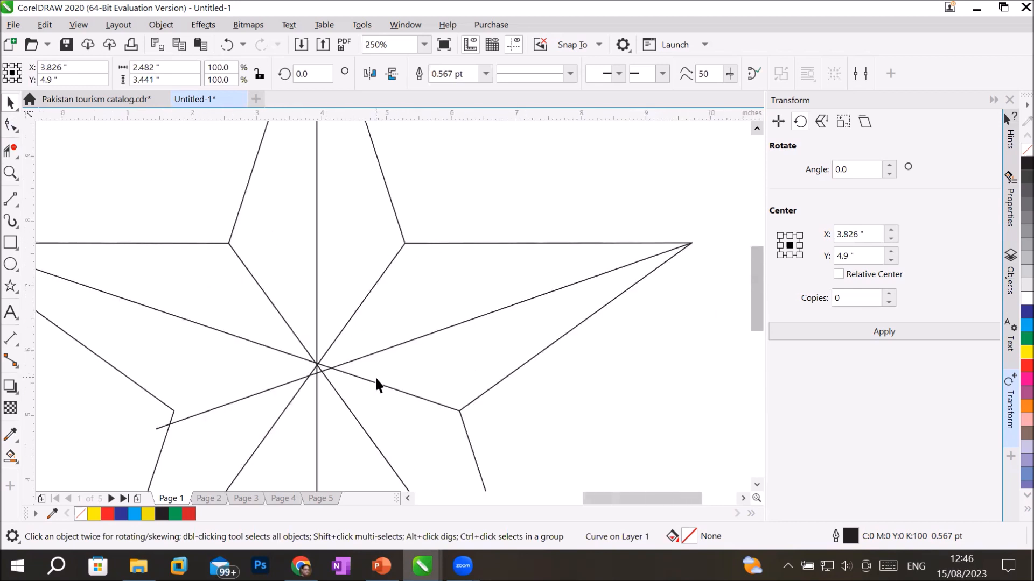
{"action": "scroll", "coordinate": [375, 376], "scroll_direction": "down", "scroll_amount": 1}
{"action": "scroll", "coordinate": [360, 434], "scroll_direction": "up", "scroll_amount": 1}
{"action": "scroll", "coordinate": [332, 386], "scroll_direction": "up", "scroll_amount": 2}
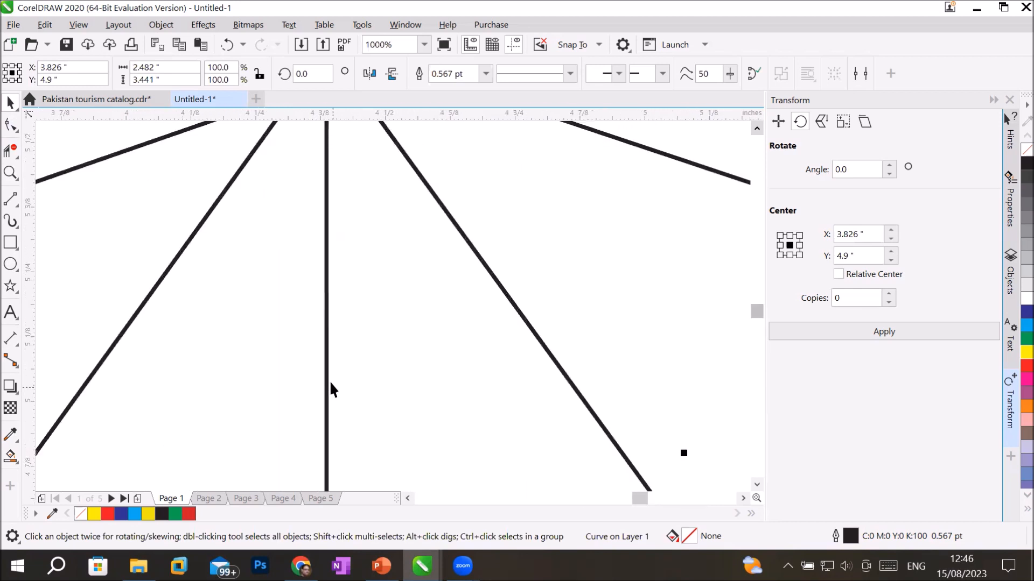
{"action": "scroll", "coordinate": [323, 282], "scroll_direction": "down", "scroll_amount": 1}
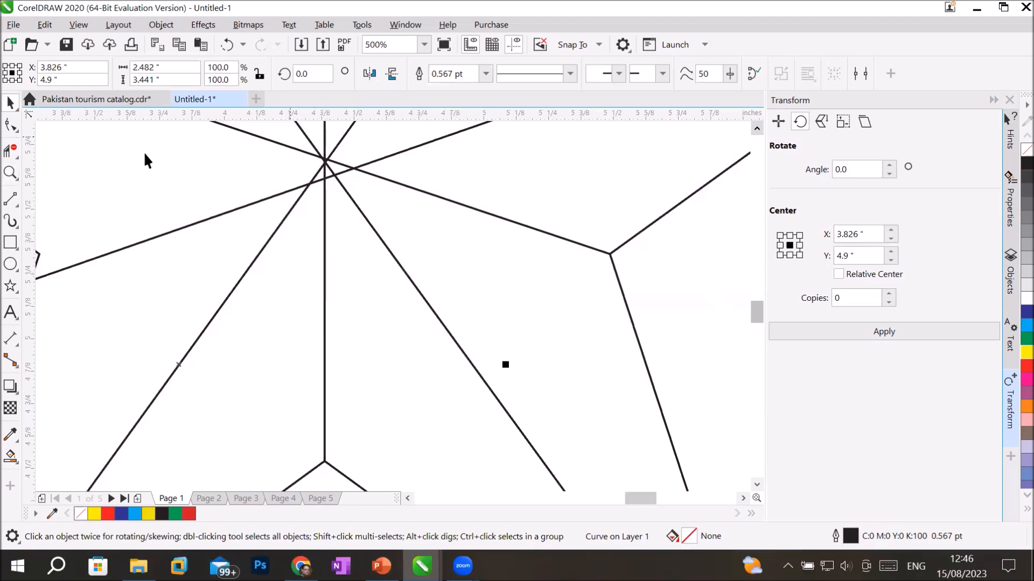
- Set up the Smart Fill tool with a light blue fill of C 64, M 0, Y 3, K 0
{"action": "left_click", "coordinate": [11, 173]}
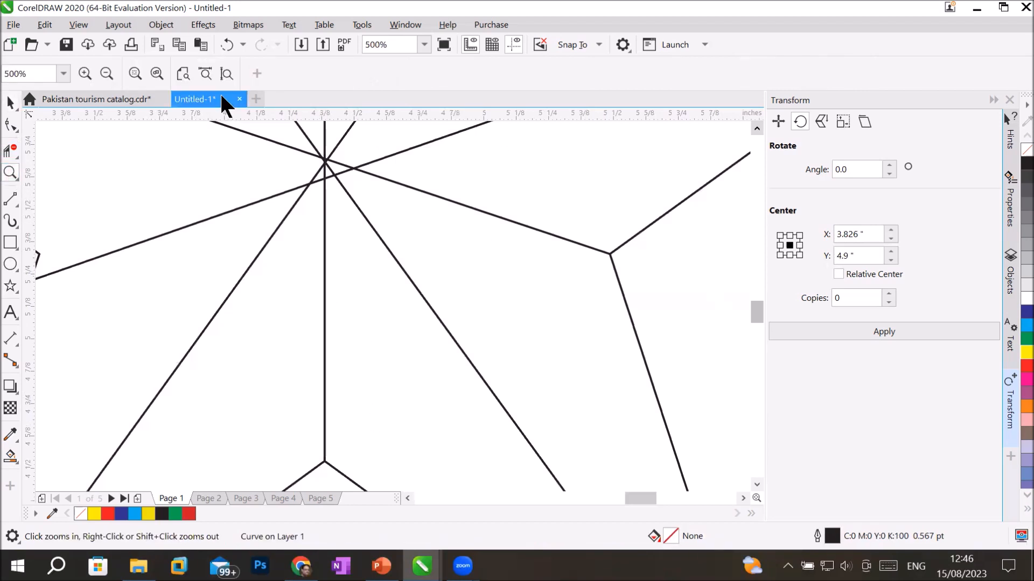
{"action": "left_click", "coordinate": [225, 73]}
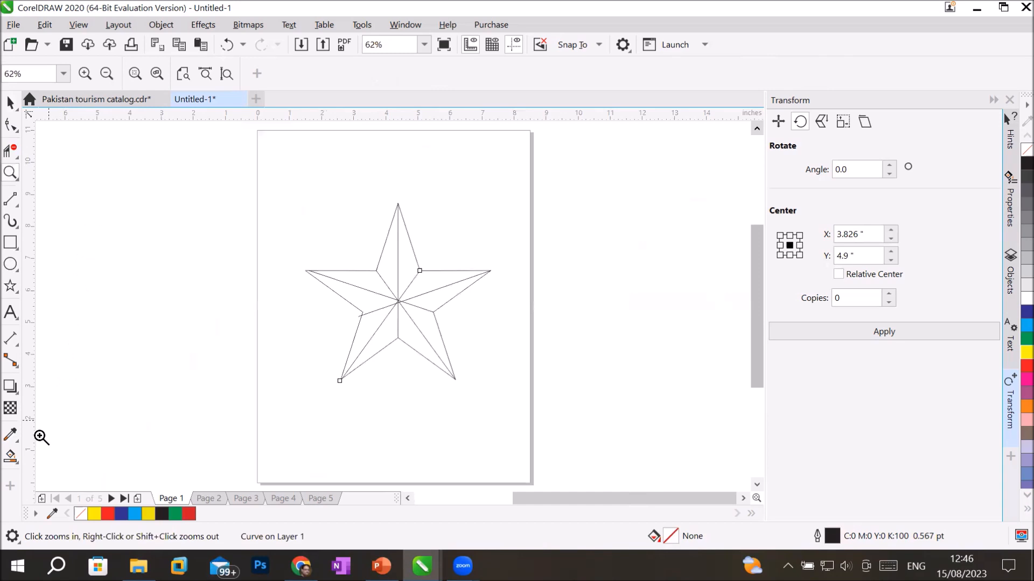
{"action": "left_click", "coordinate": [9, 458]}
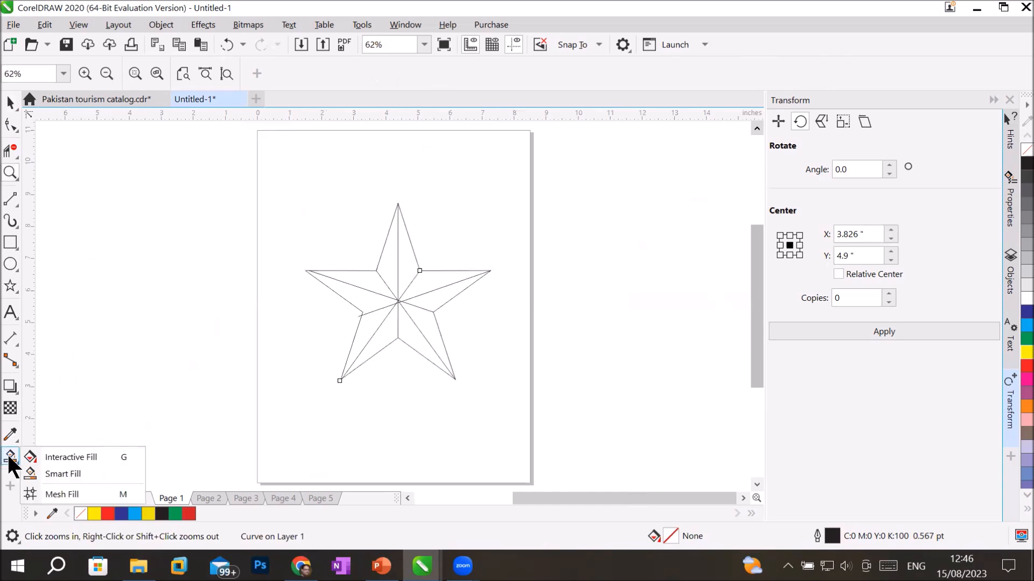
{"action": "left_click", "coordinate": [53, 473]}
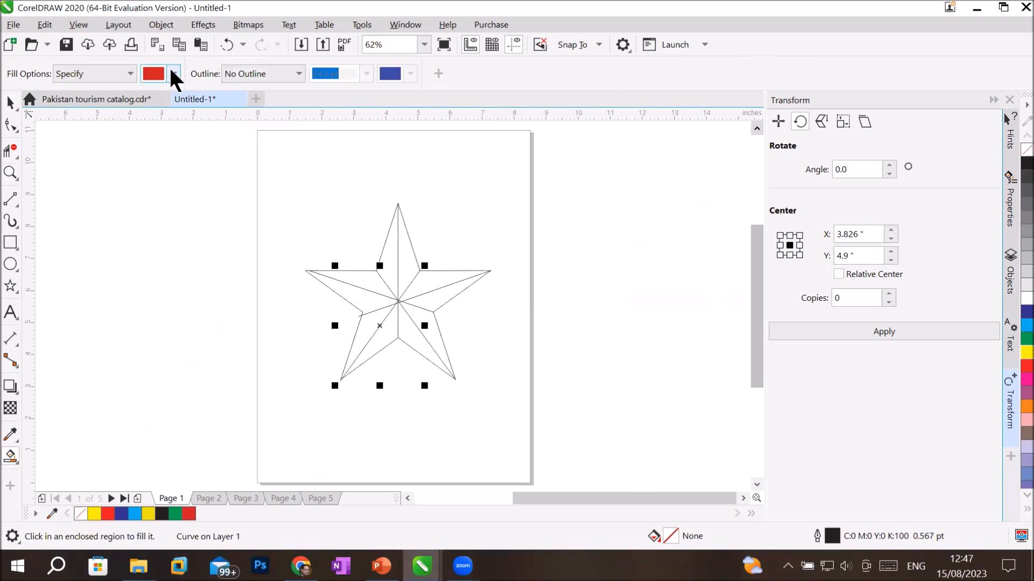
{"action": "left_click", "coordinate": [174, 74]}
{"action": "left_click", "coordinate": [173, 74]}
{"action": "left_click", "coordinate": [174, 73]}
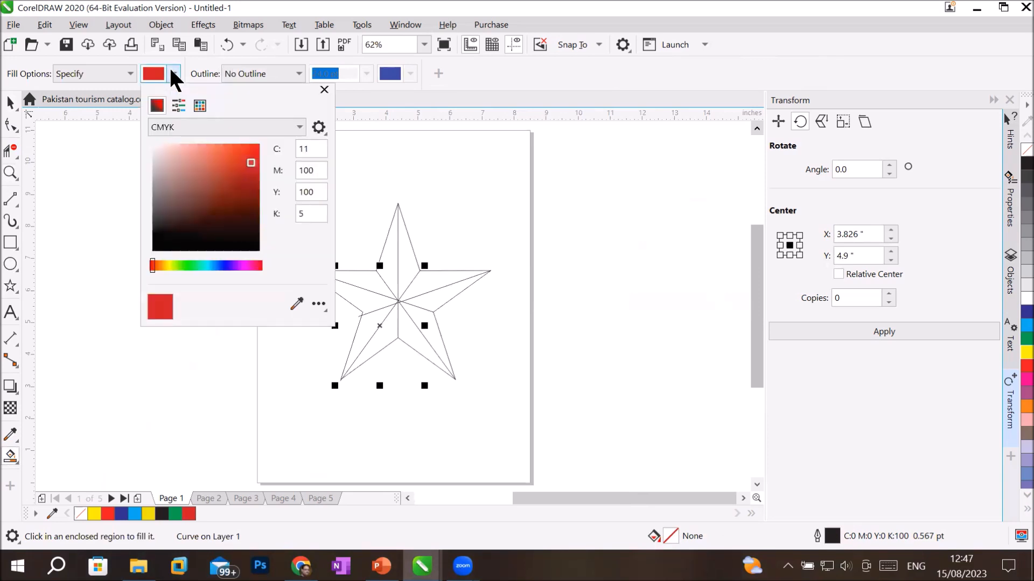
{"action": "left_click", "coordinate": [174, 74]}
{"action": "left_click", "coordinate": [174, 74]}
{"action": "left_click", "coordinate": [210, 265]}
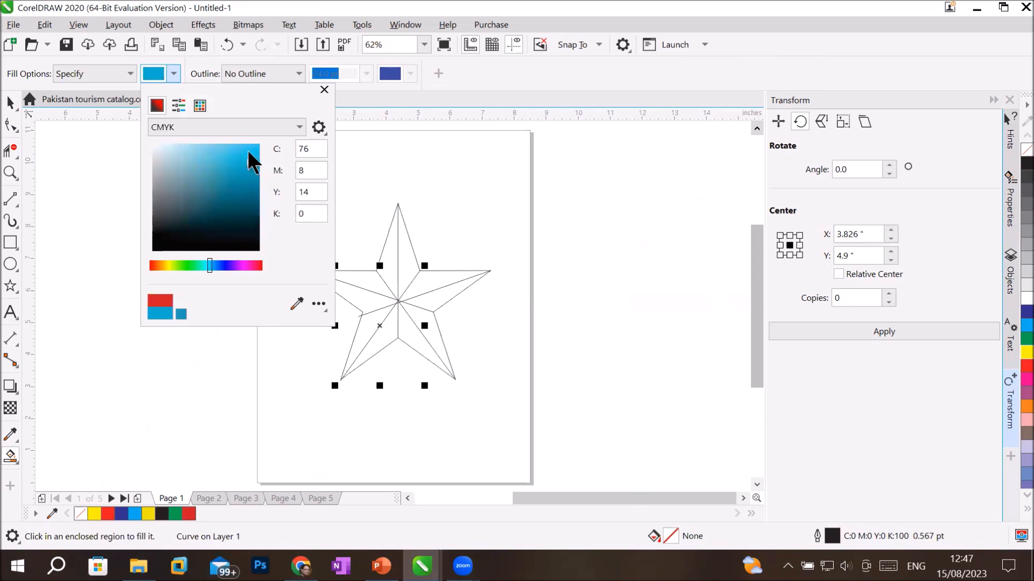
{"action": "left_click", "coordinate": [259, 143]}
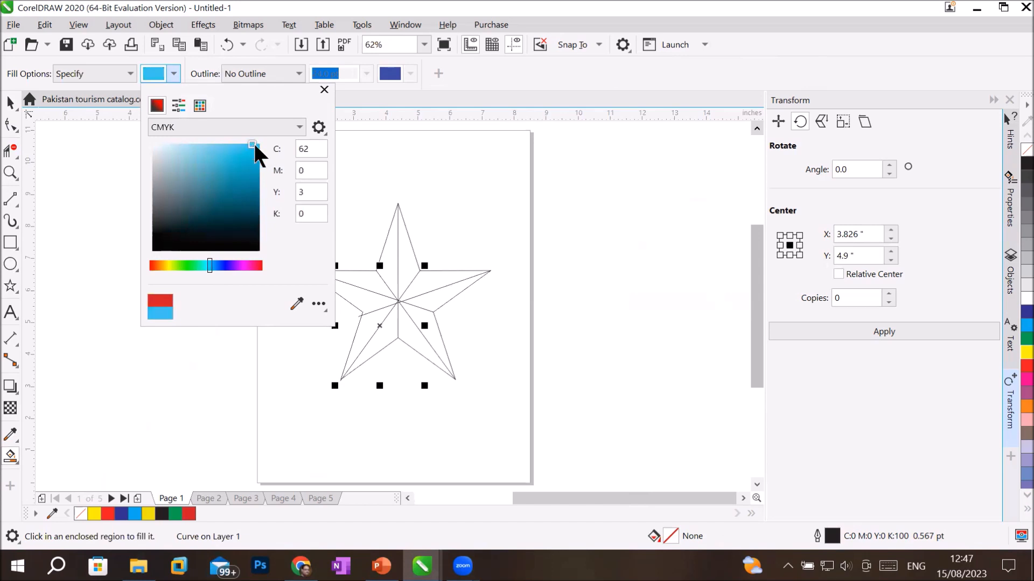
{"action": "left_click", "coordinate": [257, 144]}
- Fill five alternating star facets with light blue, starting with the left half of the top point
{"action": "left_click", "coordinate": [395, 265]}
{"action": "left_click", "coordinate": [393, 247]}
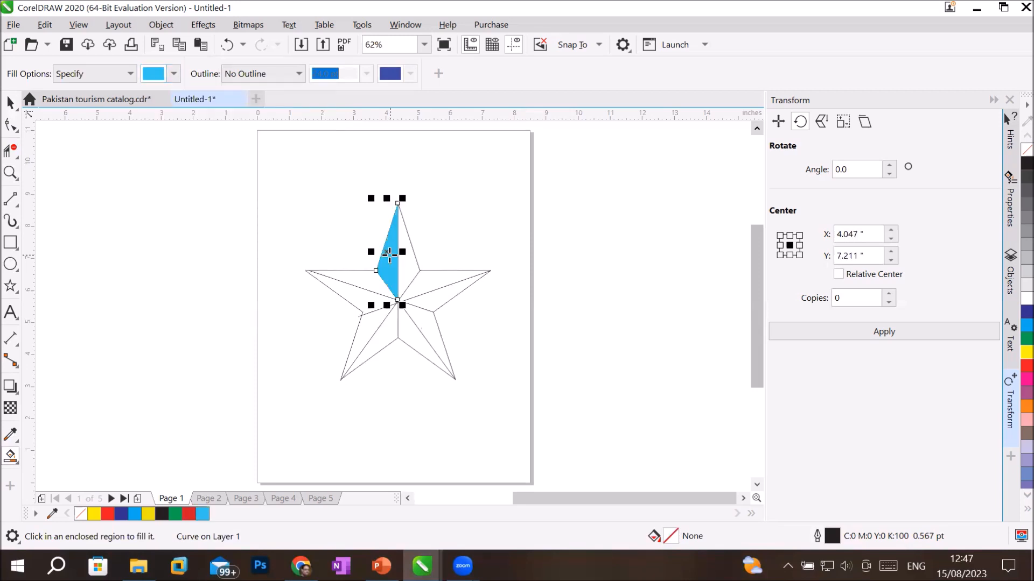
{"action": "left_click", "coordinate": [434, 283]}
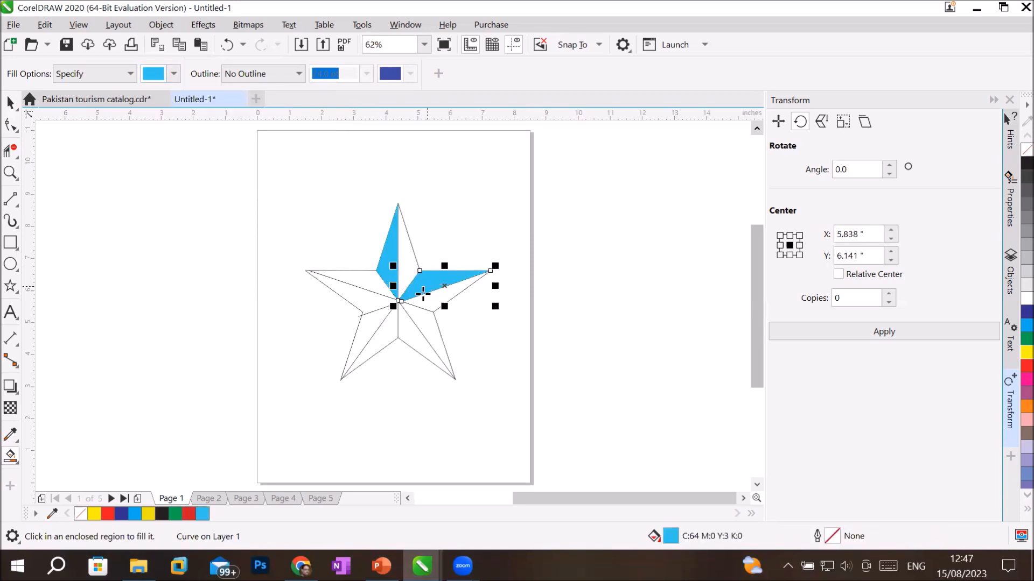
{"action": "left_click", "coordinate": [424, 328]}
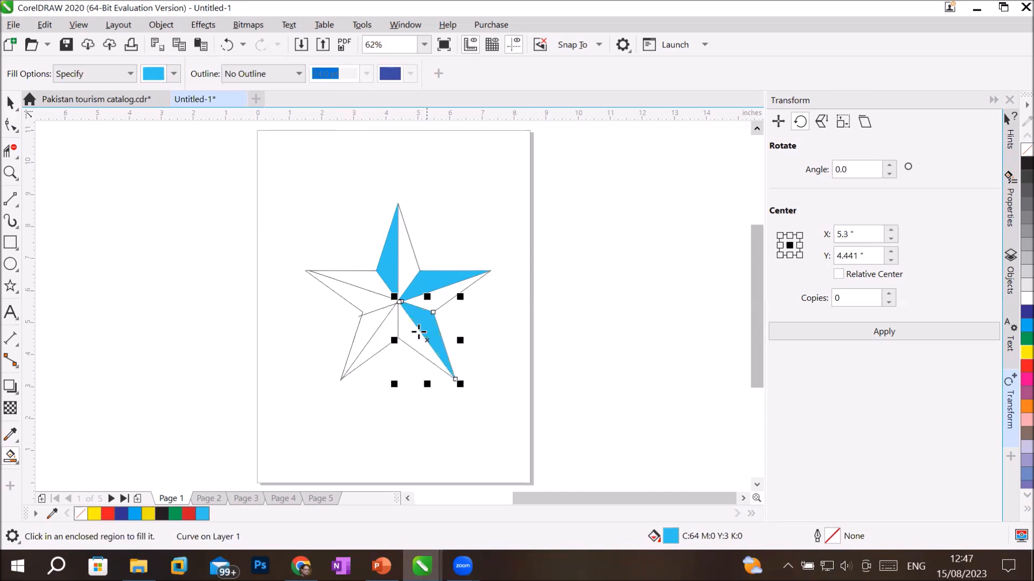
{"action": "left_click", "coordinate": [383, 338]}
{"action": "left_click", "coordinate": [347, 299]}
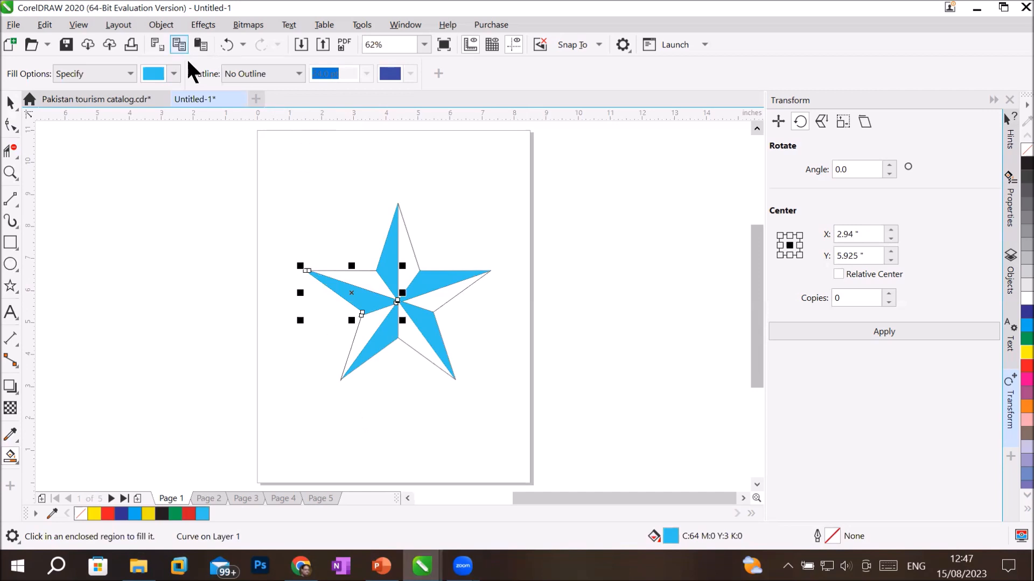
- Try a muted blue Smart Fill of C 69, M 17, Y 24, K 0 on the top point's right facet, and undo it
{"action": "left_click", "coordinate": [173, 72]}
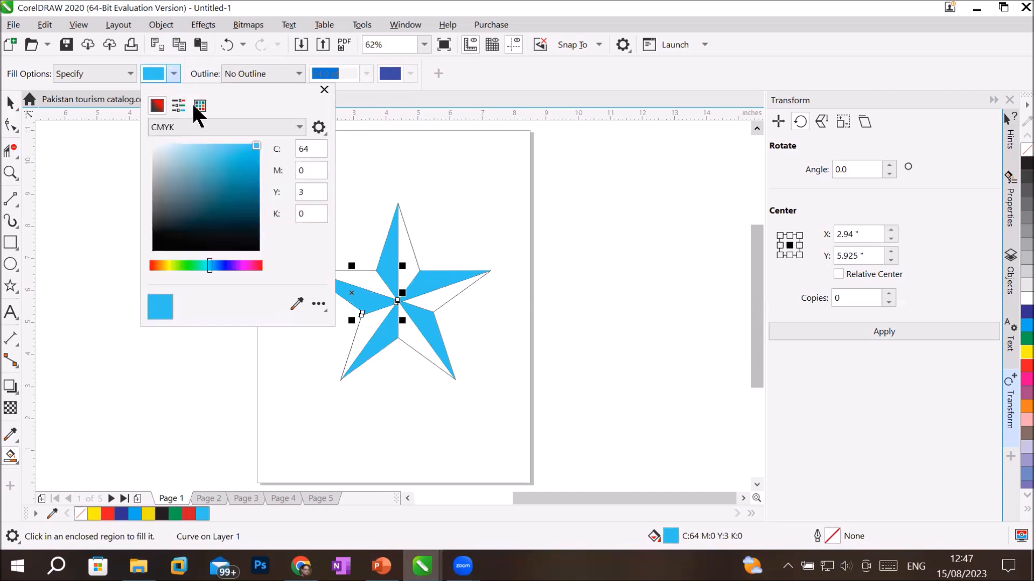
{"action": "left_click", "coordinate": [224, 166]}
{"action": "left_click", "coordinate": [210, 172]}
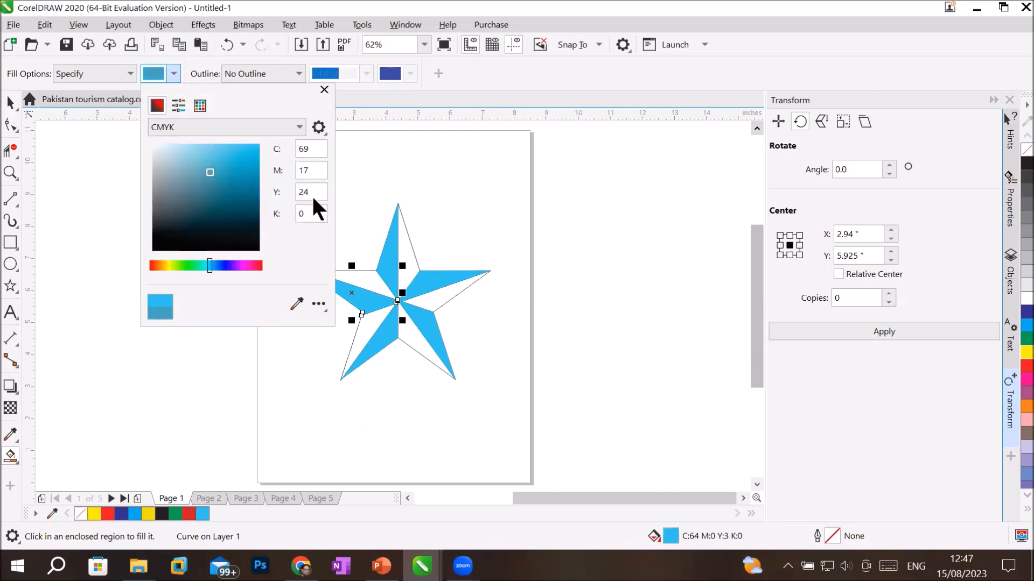
{"action": "left_click", "coordinate": [410, 258]}
{"action": "left_click", "coordinate": [404, 237]}
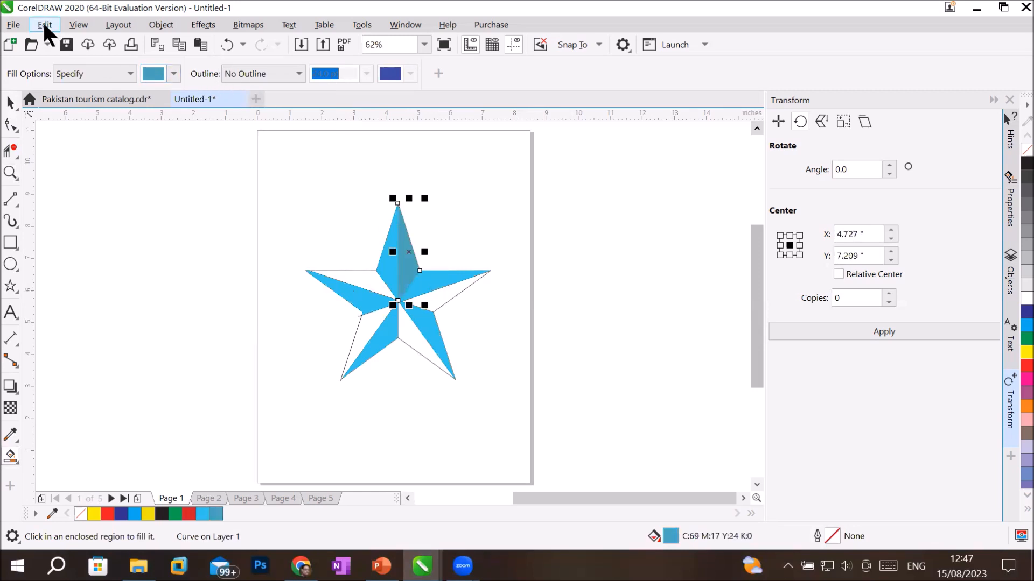
{"action": "key", "text": "ctrl+z"}
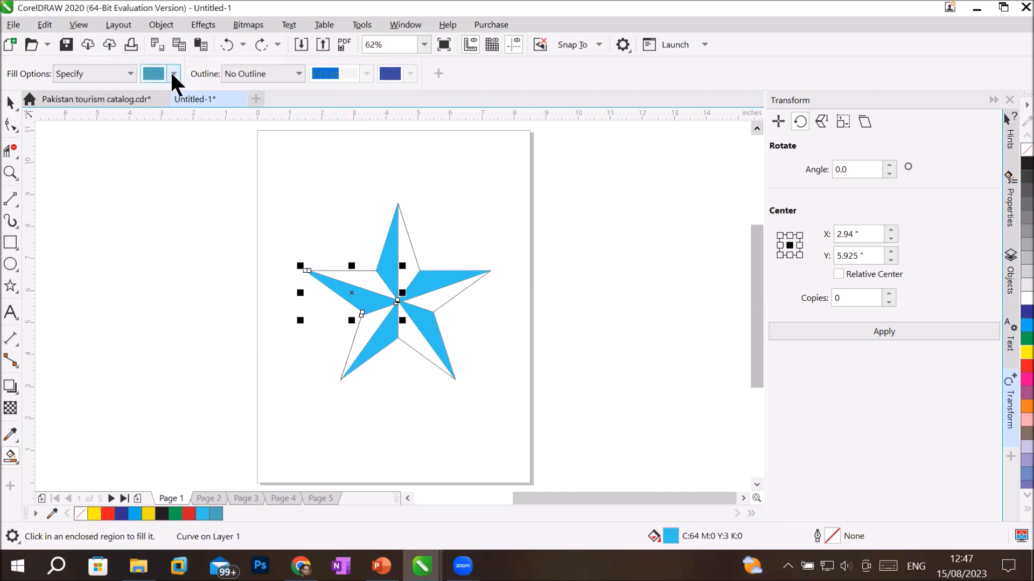
- Set the Smart Fill colour to pinkish red C 0, M 100, Y 70, K 0, fill the five remaining star facets and deselect everything
{"action": "left_click", "coordinate": [173, 74]}
{"action": "left_click", "coordinate": [258, 266]}
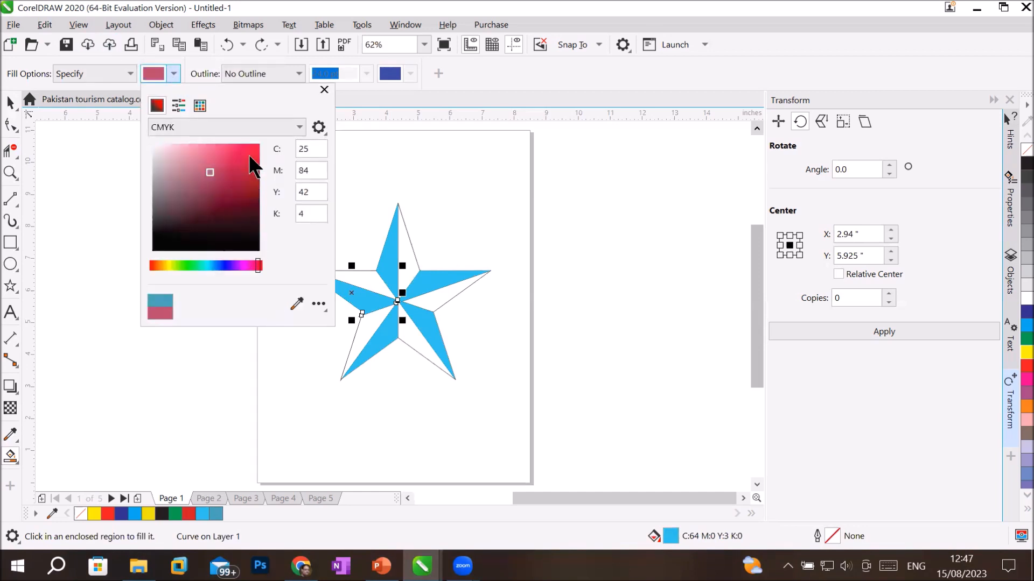
{"action": "left_click", "coordinate": [254, 145]}
{"action": "left_click", "coordinate": [404, 245]}
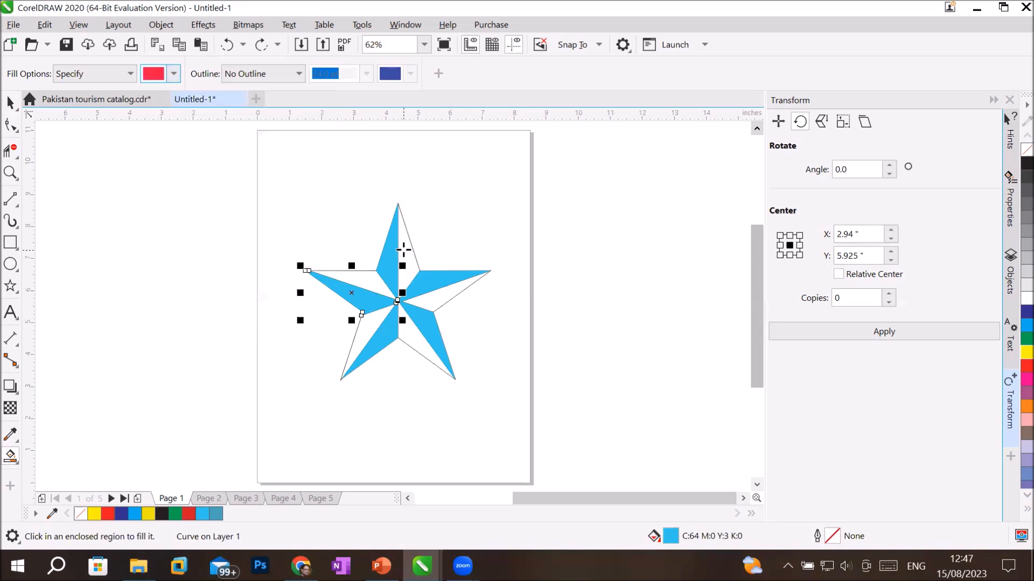
{"action": "left_click", "coordinate": [406, 247]}
{"action": "left_click", "coordinate": [438, 295]}
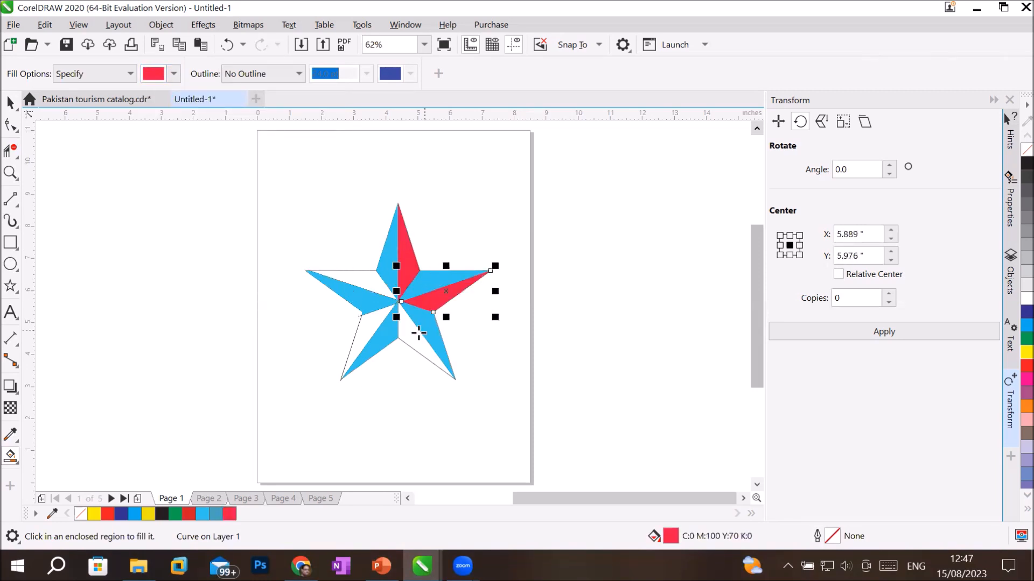
{"action": "left_click", "coordinate": [411, 334]}
{"action": "left_click", "coordinate": [364, 327]}
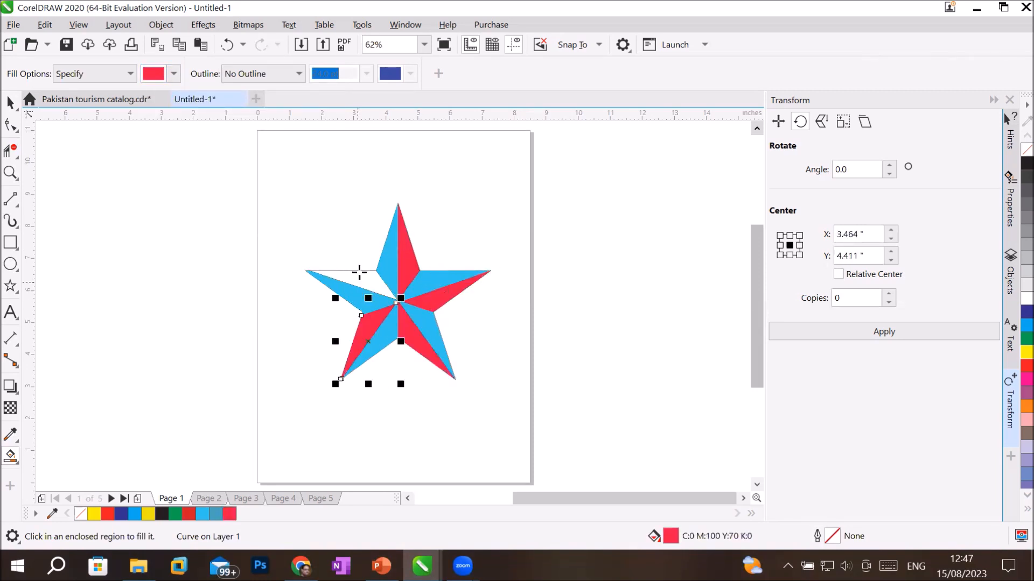
{"action": "left_click", "coordinate": [364, 281]}
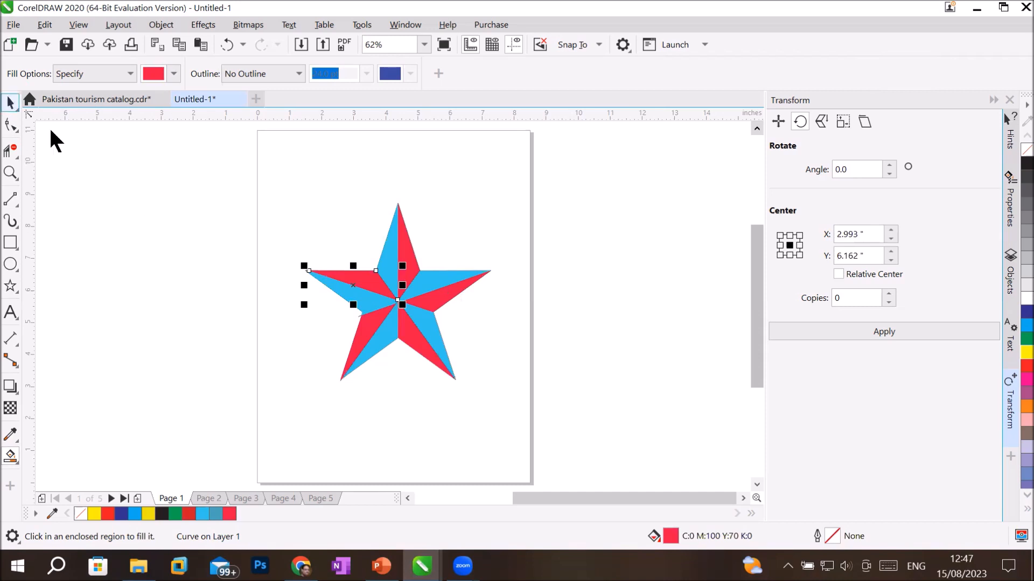
{"action": "left_click", "coordinate": [11, 102]}
{"action": "left_click", "coordinate": [212, 238]}
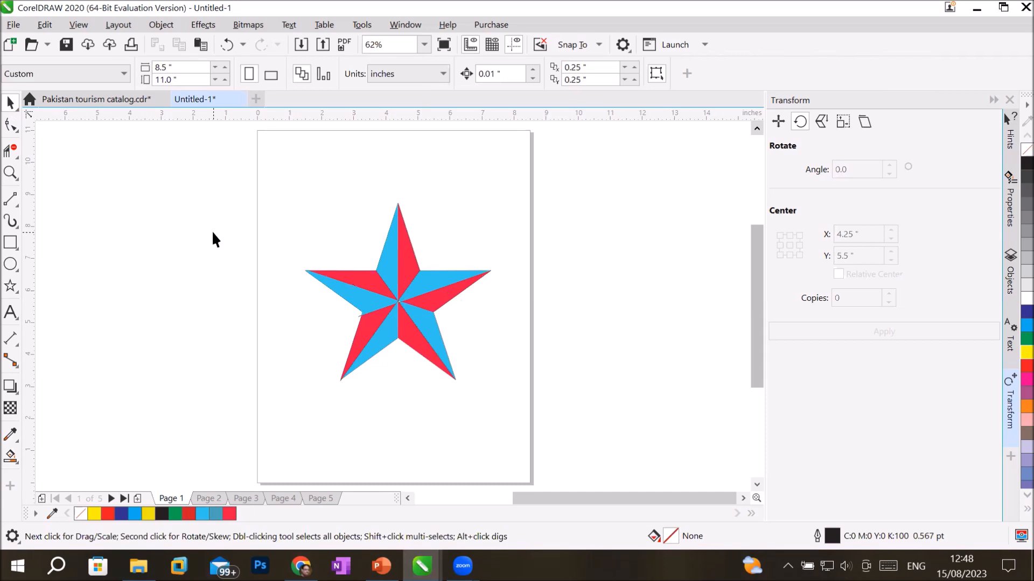
- Draw a circle about 4.13 in across beside the page and fill it blue with C 100, M 0, Y 0, K 0
{"action": "left_click", "coordinate": [11, 265]}
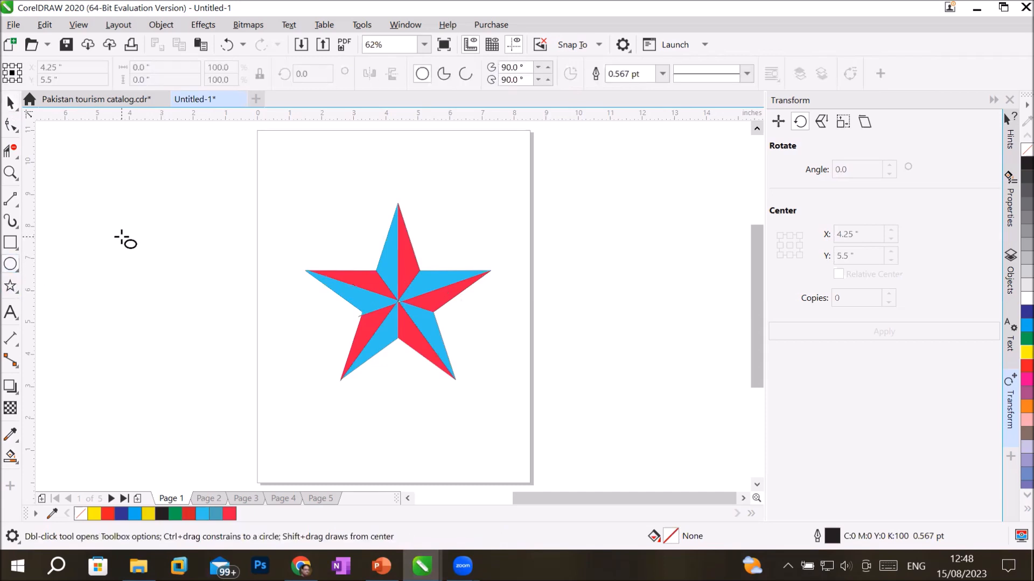
{"action": "left_click_drag", "start_coordinate": [122, 237], "coordinate": [254, 369]}
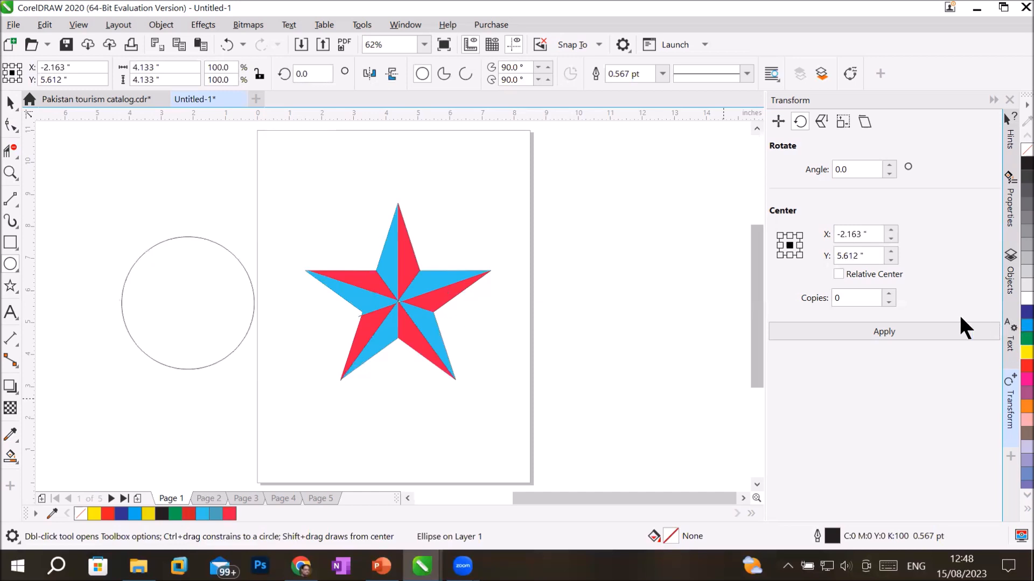
{"action": "left_click", "coordinate": [1026, 325]}
{"action": "left_click", "coordinate": [10, 102]}
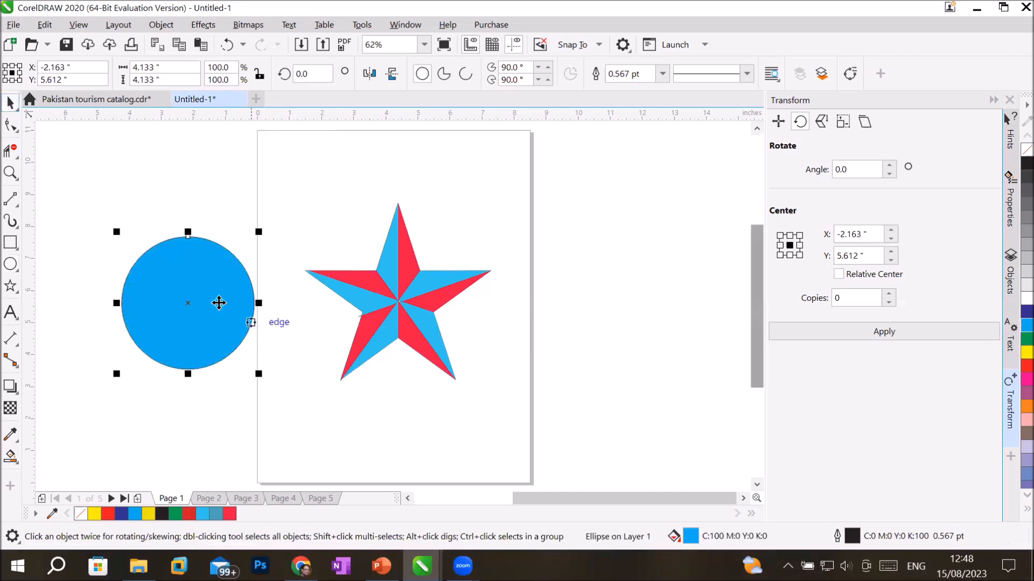
- Duplicate the blue circle slightly up and to the left, and fill the circle behind it dark blue
{"action": "mouse_move", "coordinate": [206, 294]}
{"action": "left_mouse_down"}
{"action": "mouse_move", "coordinate": [193, 290]}
{"action": "mouse_move", "coordinate": [201, 278]}
{"action": "mouse_move", "coordinate": [193, 284]}
{"action": "left_mouse_up"}
{"action": "right_click", "coordinate": [192, 284]}
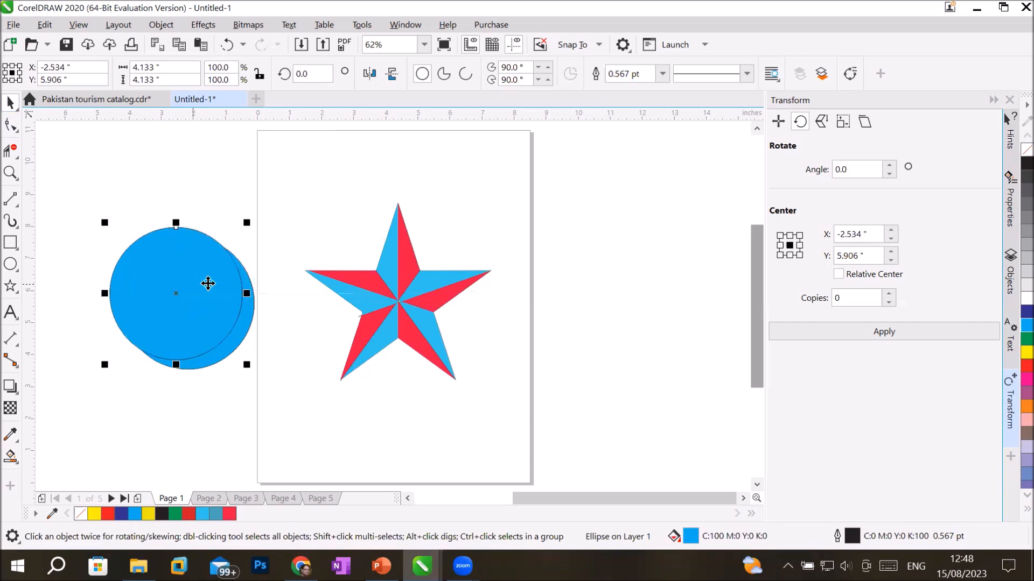
{"action": "left_click", "coordinate": [240, 338]}
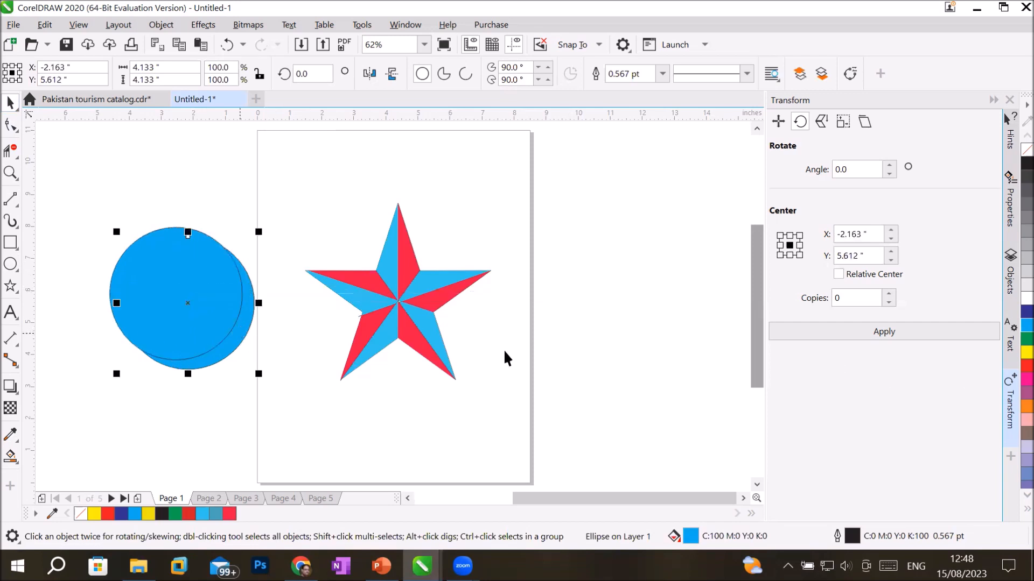
{"action": "left_click", "coordinate": [1026, 312]}
- Shift the front light blue circle slightly right of the dark one, leaving a dark blue crescent along the left edge
{"action": "left_click", "coordinate": [225, 422]}
{"action": "left_click_drag", "start_coordinate": [197, 341], "coordinate": [200, 348]}
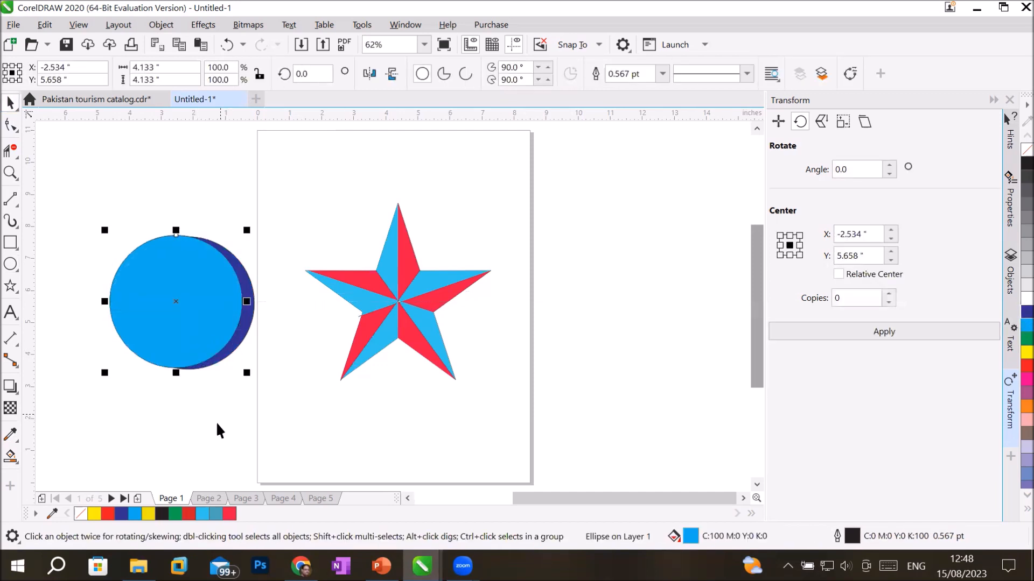
{"action": "mouse_move", "coordinate": [187, 300]}
{"action": "left_mouse_down"}
{"action": "mouse_move", "coordinate": [203, 316]}
{"action": "mouse_move", "coordinate": [224, 297]}
{"action": "mouse_move", "coordinate": [204, 299]}
{"action": "left_mouse_up"}
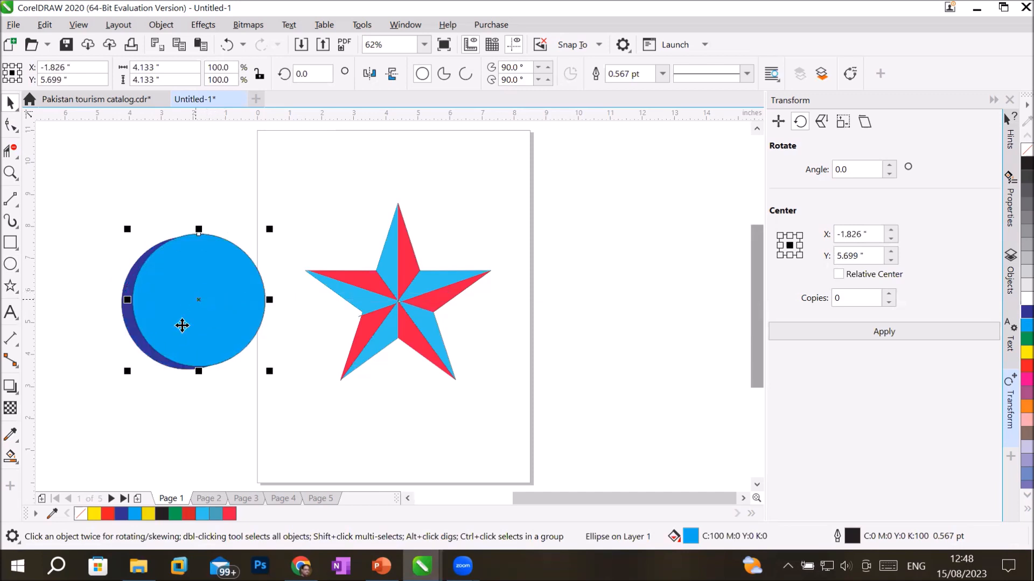
- Shrink the circles and star together to about 6.28 by 3.03 in and move them to the top of the page
{"action": "left_click", "coordinate": [192, 430]}
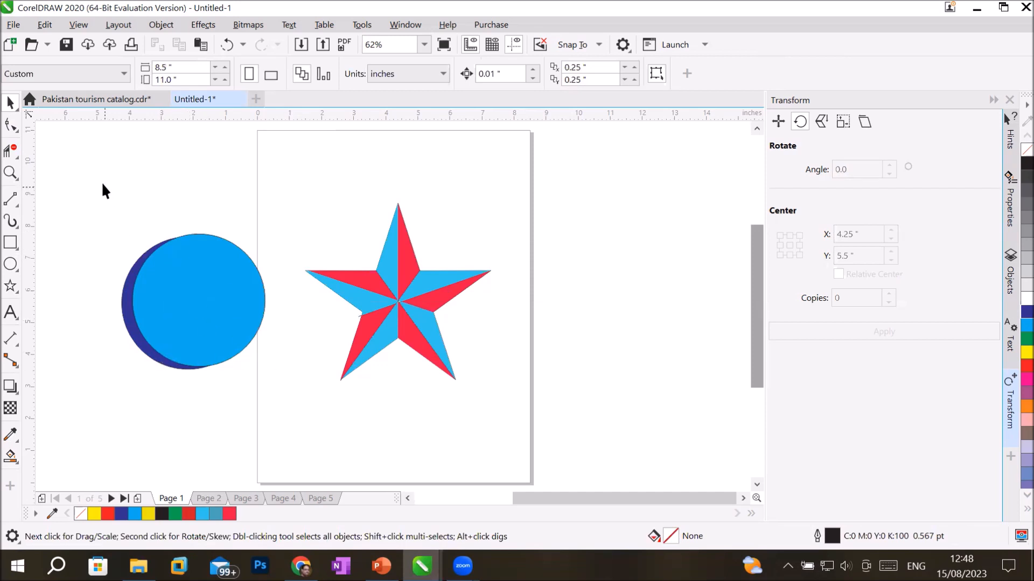
{"action": "left_click_drag", "start_coordinate": [437, 398], "coordinate": [273, 301]}
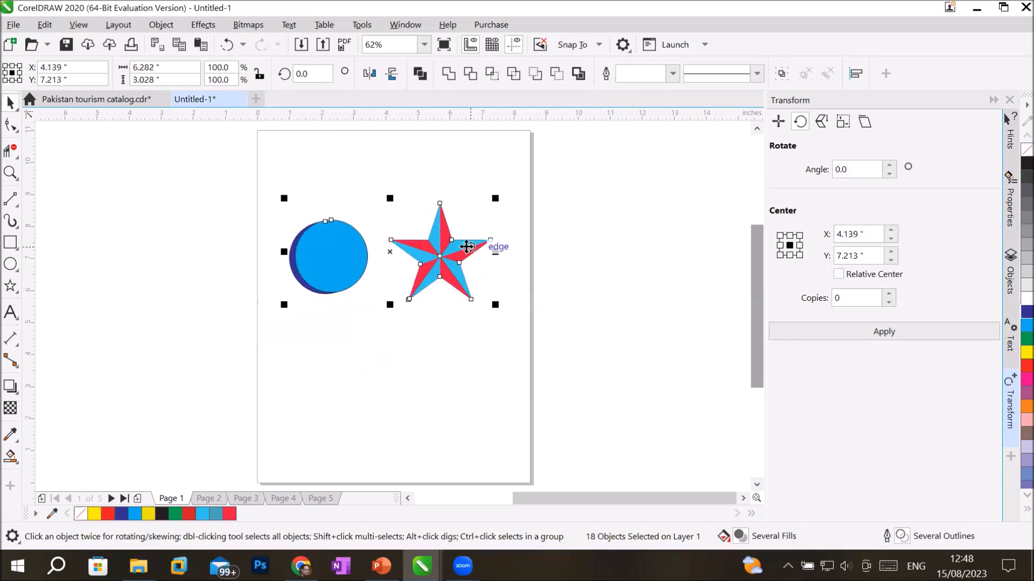
{"action": "left_click_drag", "start_coordinate": [444, 239], "coordinate": [461, 189]}
- Draw a circle about 5.49 in across in the page's lower half, with horizontal and vertical guidelines through its centre
{"action": "left_click", "coordinate": [10, 264]}
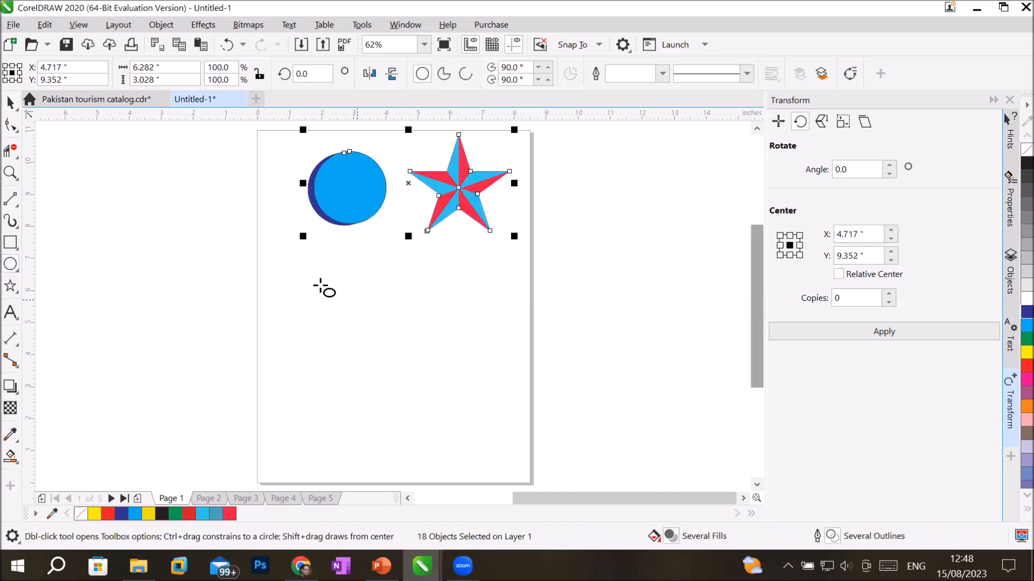
{"action": "left_click_drag", "start_coordinate": [322, 306], "coordinate": [498, 415]}
{"action": "left_click_drag", "start_coordinate": [499, 415], "coordinate": [498, 415]}
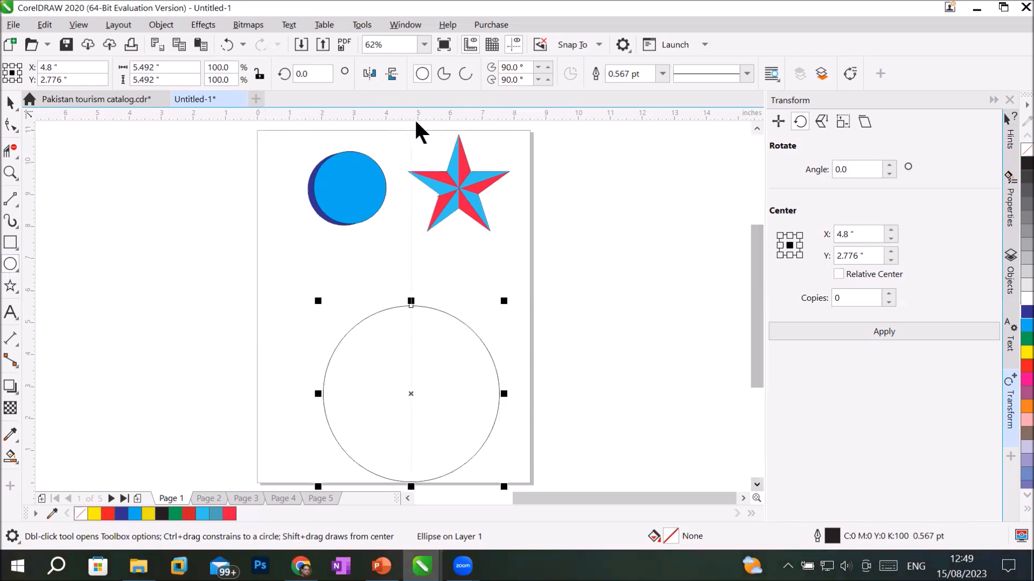
{"action": "left_click_drag", "start_coordinate": [428, 392], "coordinate": [411, 394]}
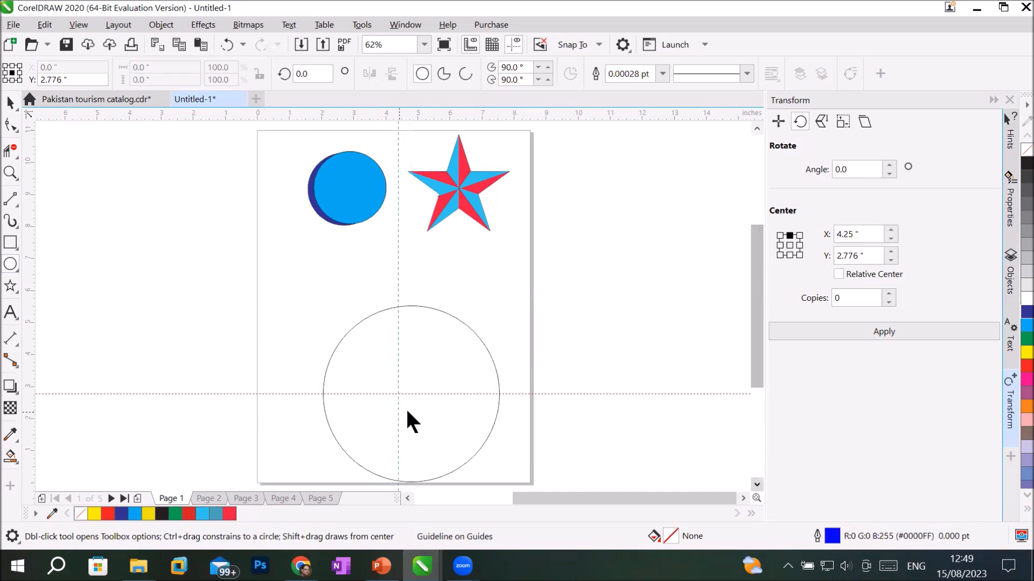
{"action": "left_click_drag", "start_coordinate": [417, 402], "coordinate": [411, 394]}
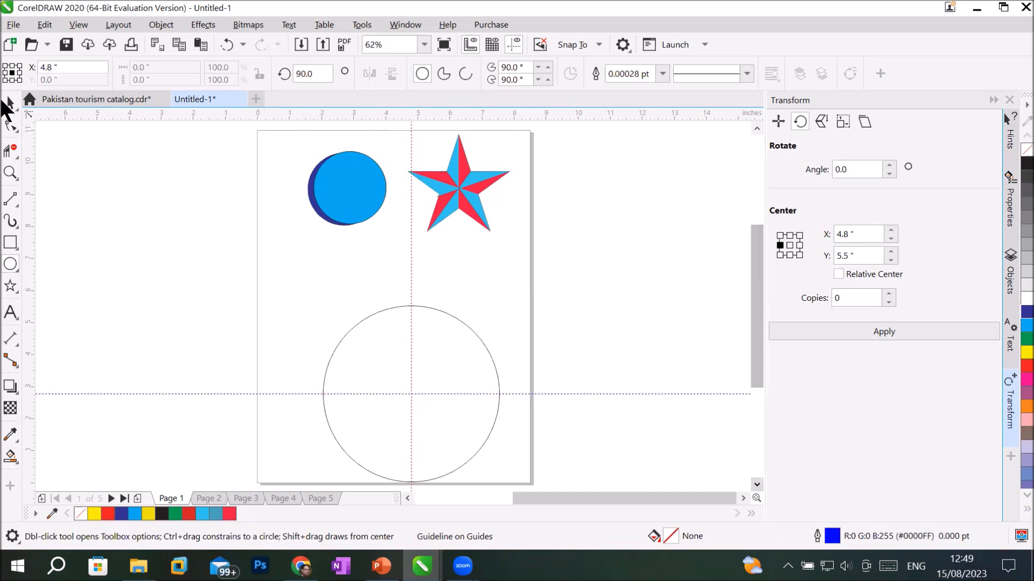
- Duplicate the large circle concentrically at a scale of 52.3%, about 2.87 in across
{"action": "key", "text": "space"}
{"action": "left_click", "coordinate": [492, 359]}
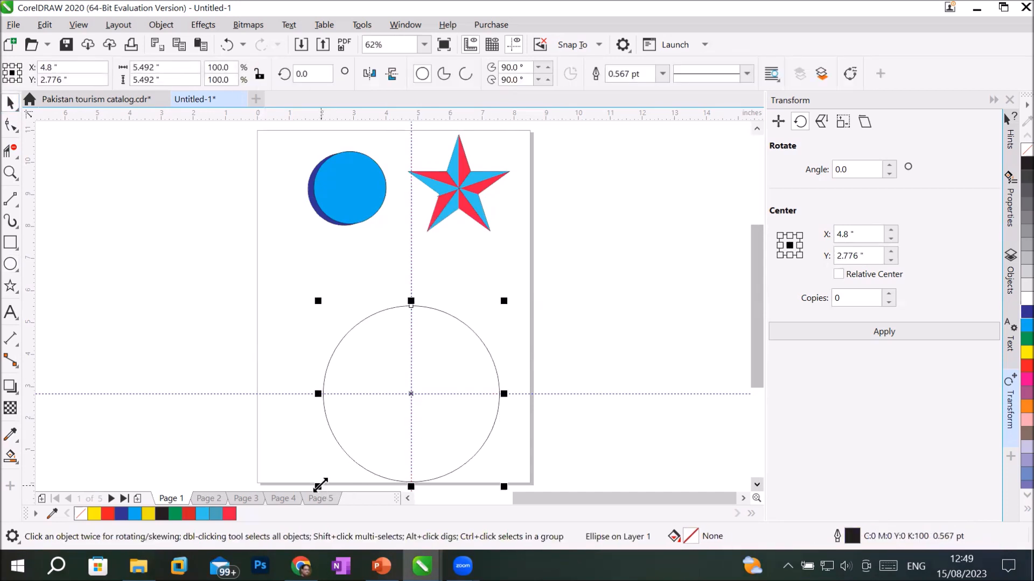
{"action": "left_click_drag", "start_coordinate": [320, 486], "coordinate": [365, 453]}
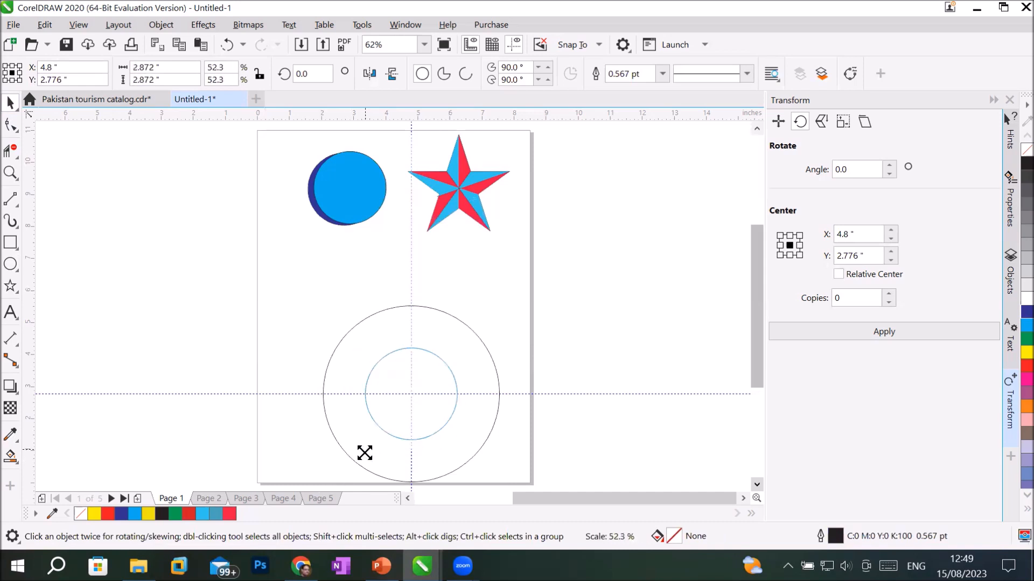
{"action": "left_click_drag", "start_coordinate": [364, 451], "coordinate": [365, 455]}
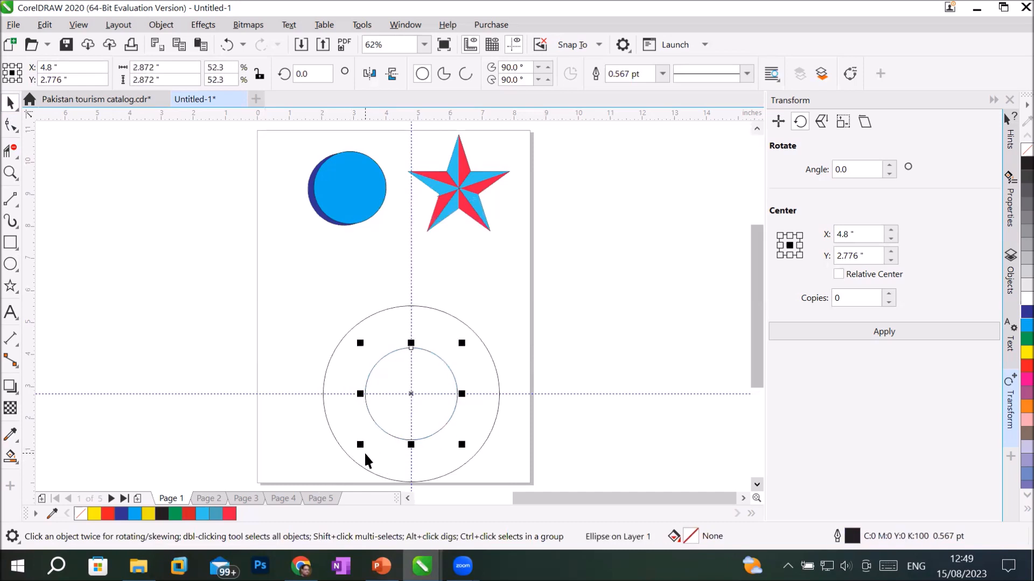
- Fit the small circle between the large circle's top and the horizontal guideline, and duplicate it into the lower half
{"action": "left_click_drag", "start_coordinate": [403, 348], "coordinate": [412, 306]}
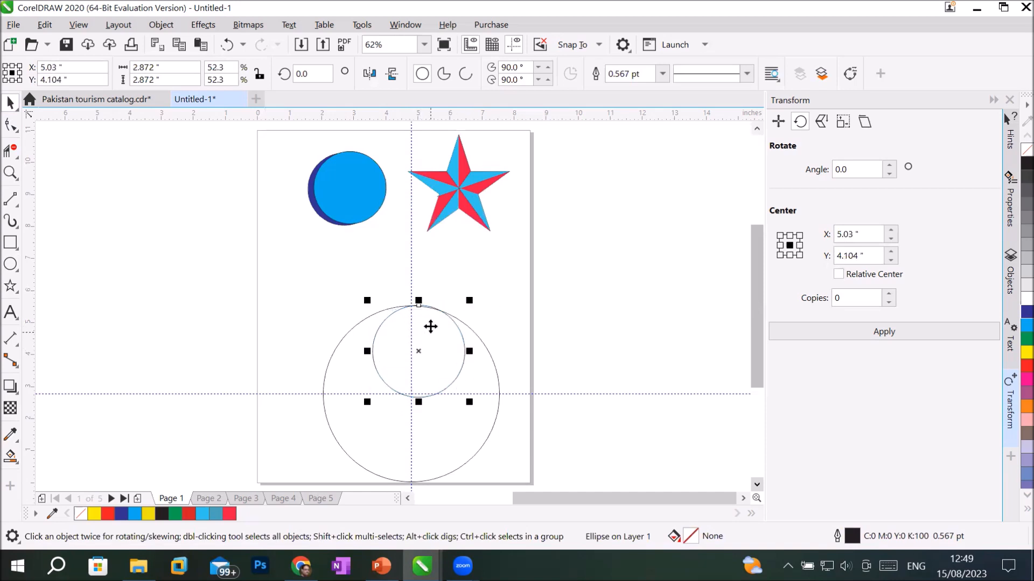
{"action": "left_click", "coordinate": [429, 340]}
{"action": "left_click", "coordinate": [417, 330]}
{"action": "left_click_drag", "start_coordinate": [417, 330], "coordinate": [408, 337]}
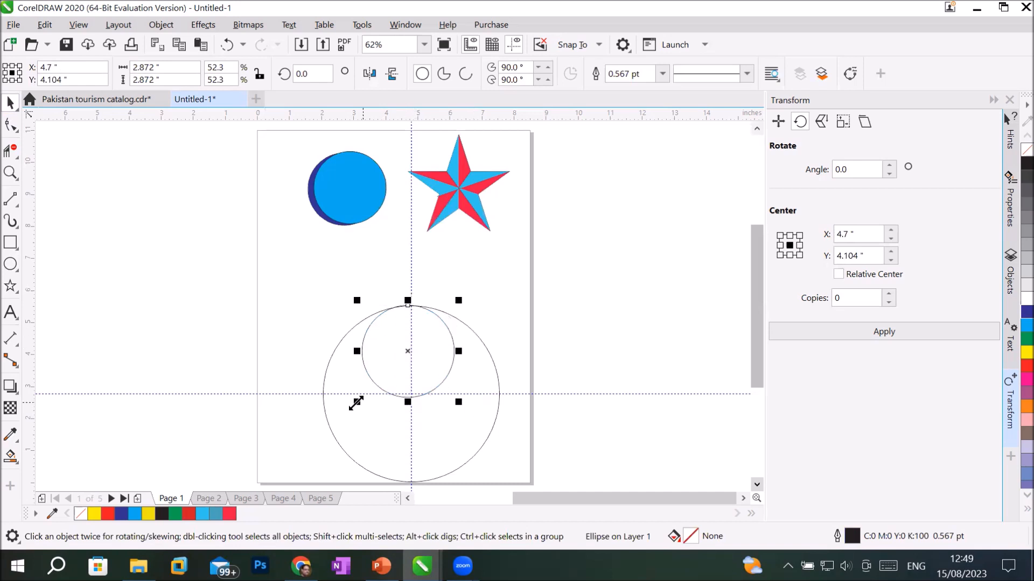
{"action": "mouse_move", "coordinate": [357, 402]}
{"action": "left_mouse_down"}
{"action": "mouse_move", "coordinate": [365, 396]}
{"action": "mouse_move", "coordinate": [360, 405]}
{"action": "left_mouse_up"}
{"action": "left_click", "coordinate": [582, 327]}
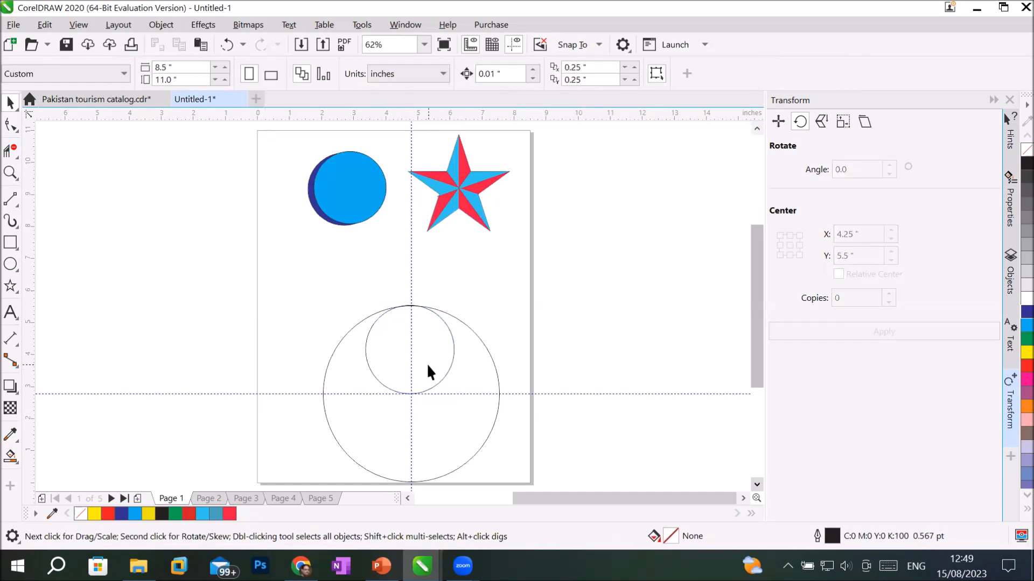
{"action": "left_click_drag", "start_coordinate": [426, 363], "coordinate": [429, 454]}
{"action": "left_click", "coordinate": [554, 469]}
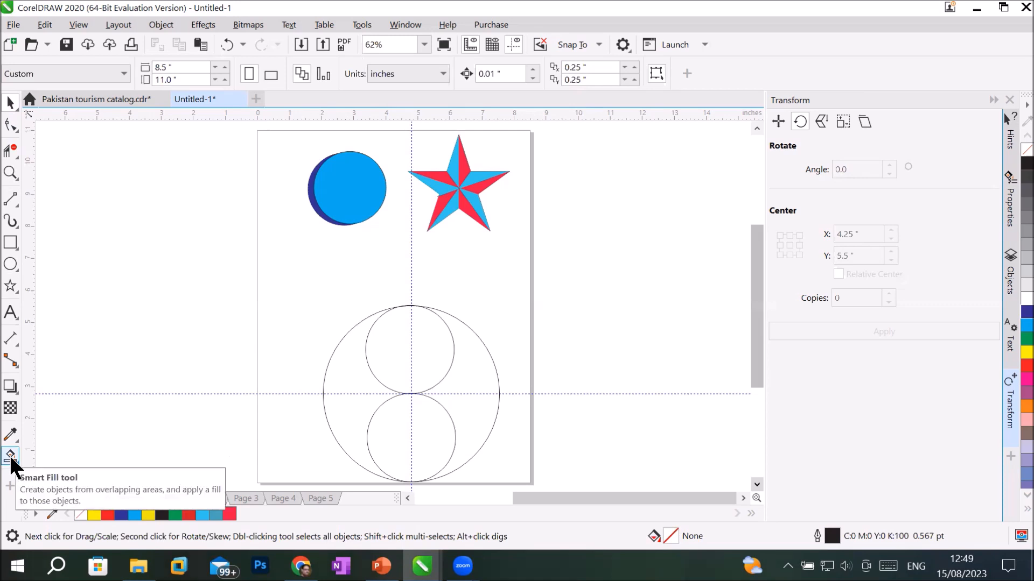
- Remove the upper small circle's left half and the lower one's right half with Virtual Segment Delete, leaving an S-curve
{"action": "left_click", "coordinate": [10, 150]}
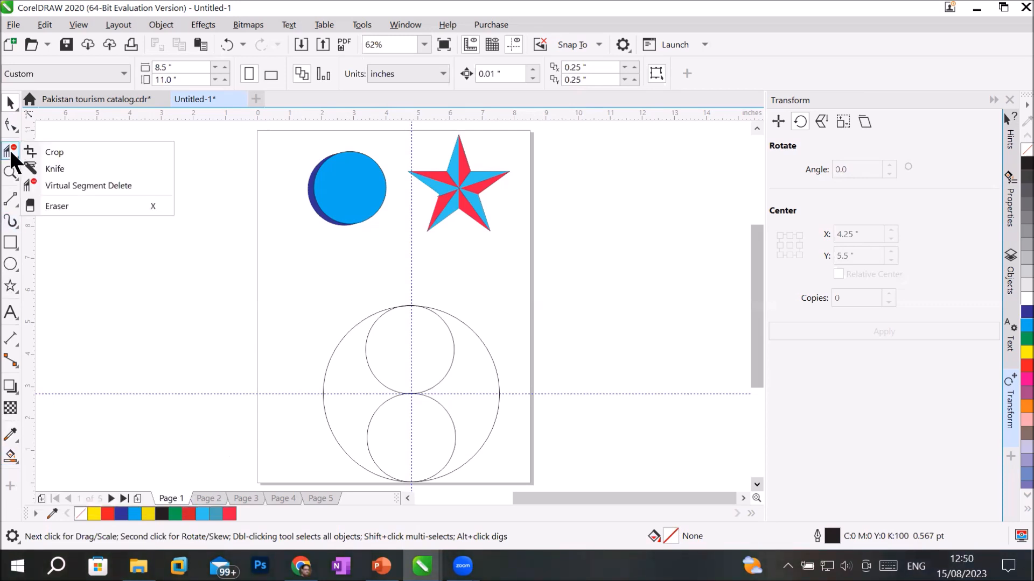
{"action": "left_click", "coordinate": [69, 183]}
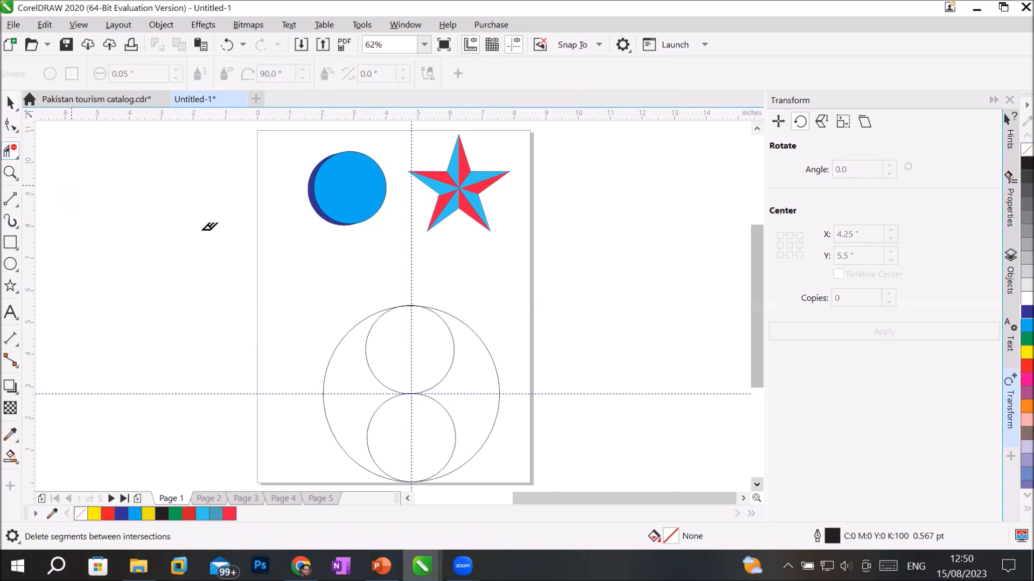
{"action": "left_click", "coordinate": [369, 360]}
{"action": "left_click", "coordinate": [456, 422]}
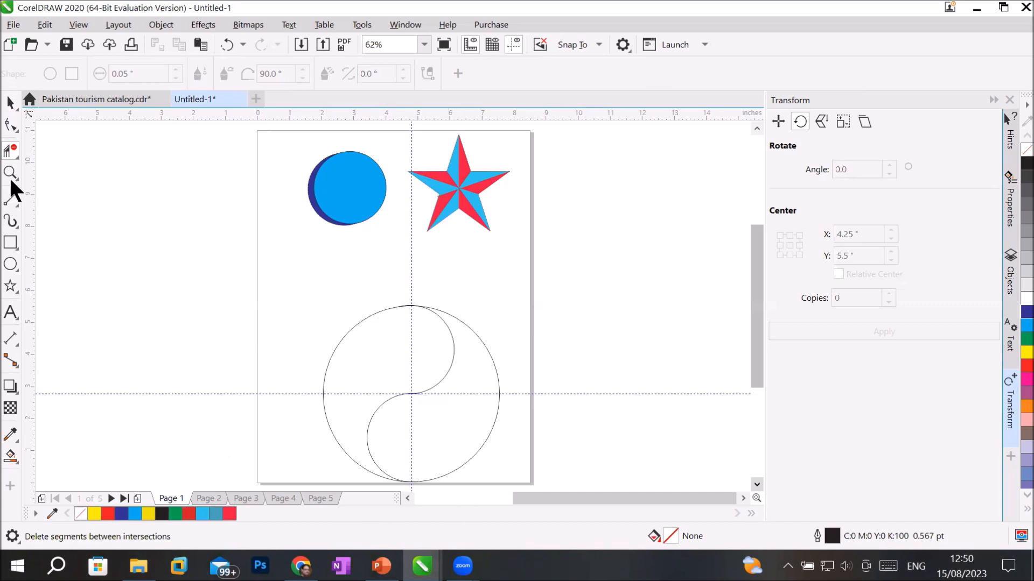
- Smart Fill the region right of the S-curve with black C 75, M 69, Y 65, K 90
{"action": "left_click", "coordinate": [11, 456]}
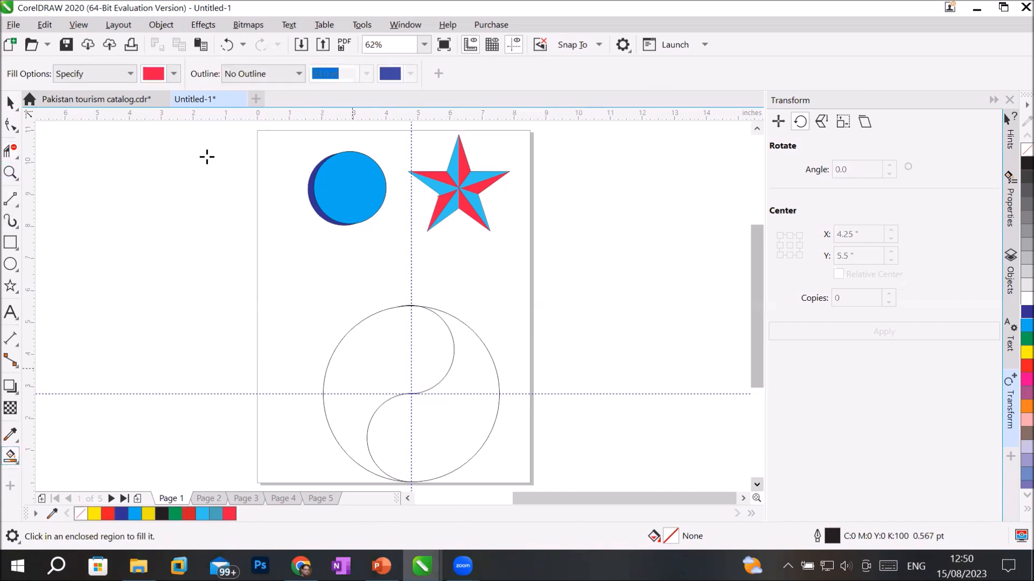
{"action": "left_click", "coordinate": [174, 72]}
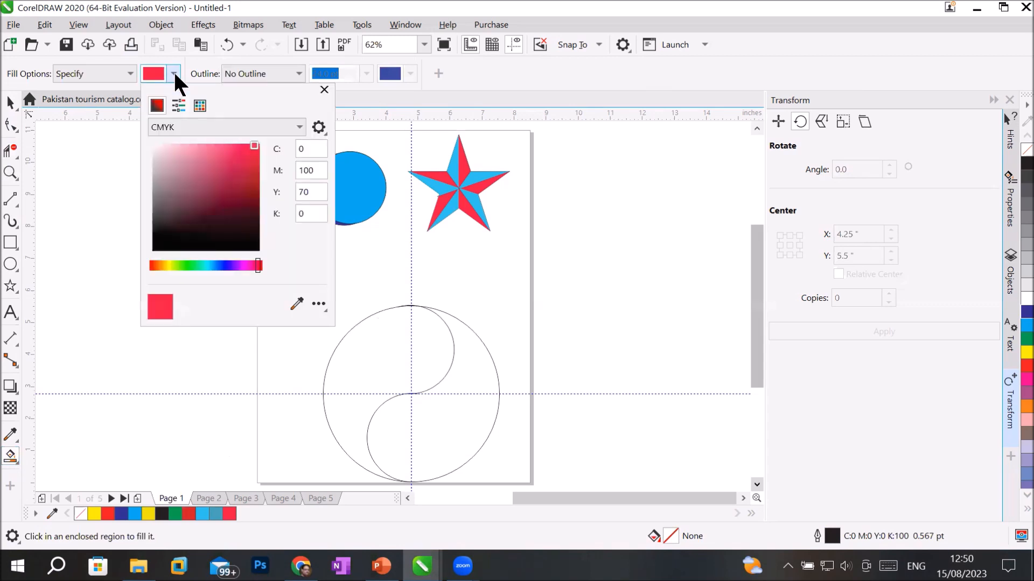
{"action": "left_click", "coordinate": [161, 249]}
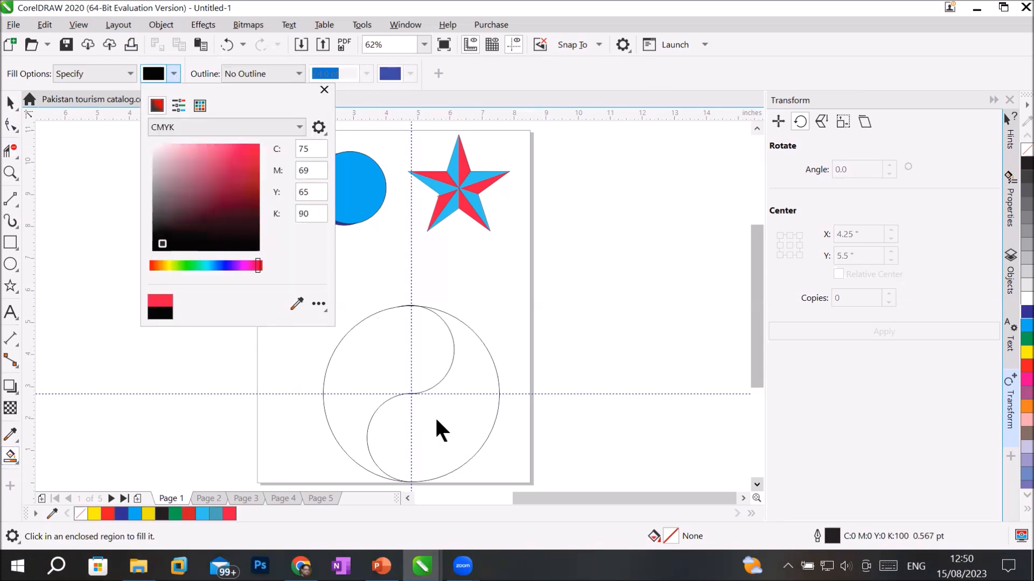
{"action": "left_click", "coordinate": [453, 442]}
{"action": "left_click", "coordinate": [454, 442]}
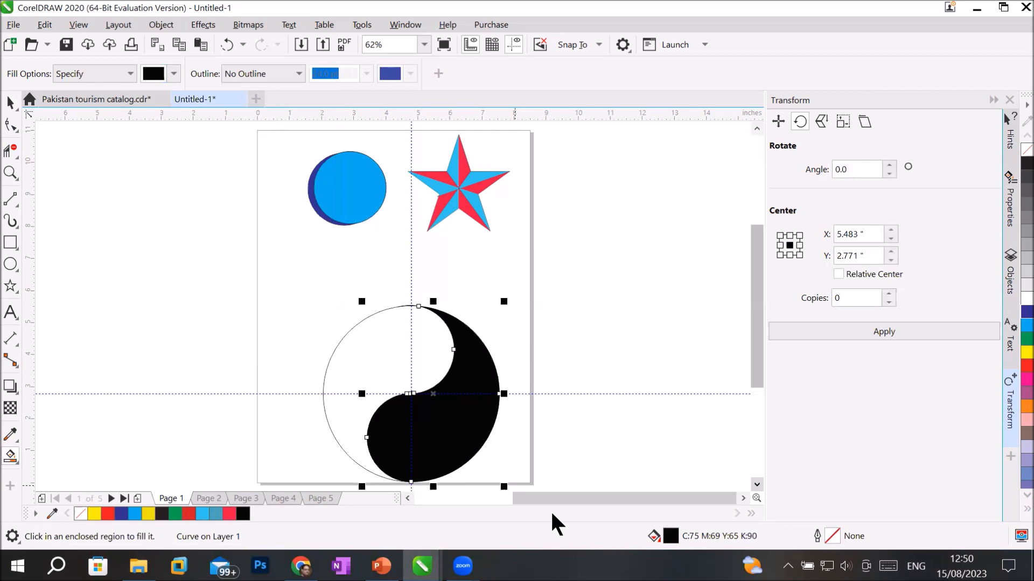
- Smart Fill the region left of the S-curve with yellow C 17, M 0, Y 100, K 0 and deselect everything
{"action": "left_click", "coordinate": [157, 75]}
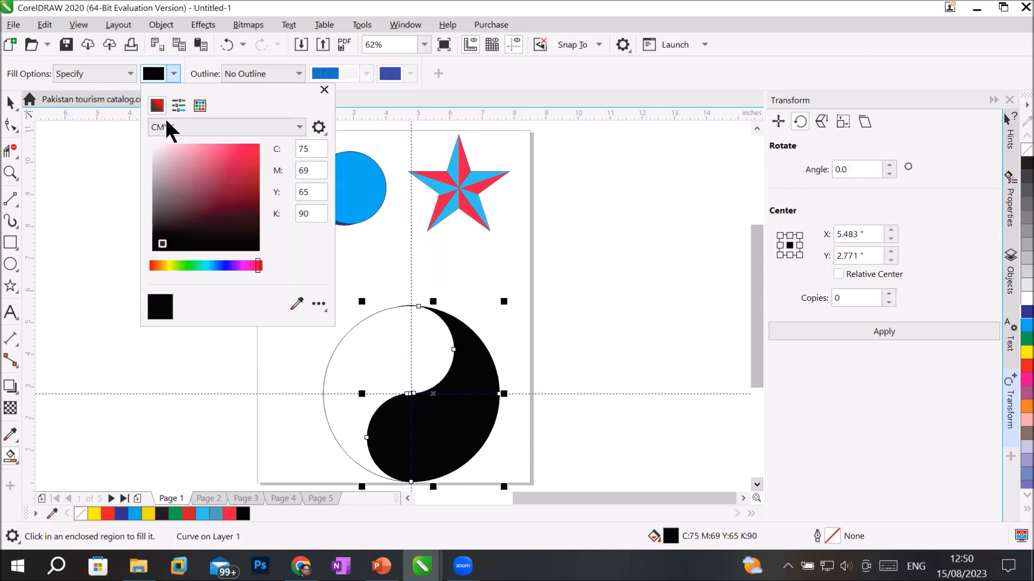
{"action": "left_click", "coordinate": [170, 265]}
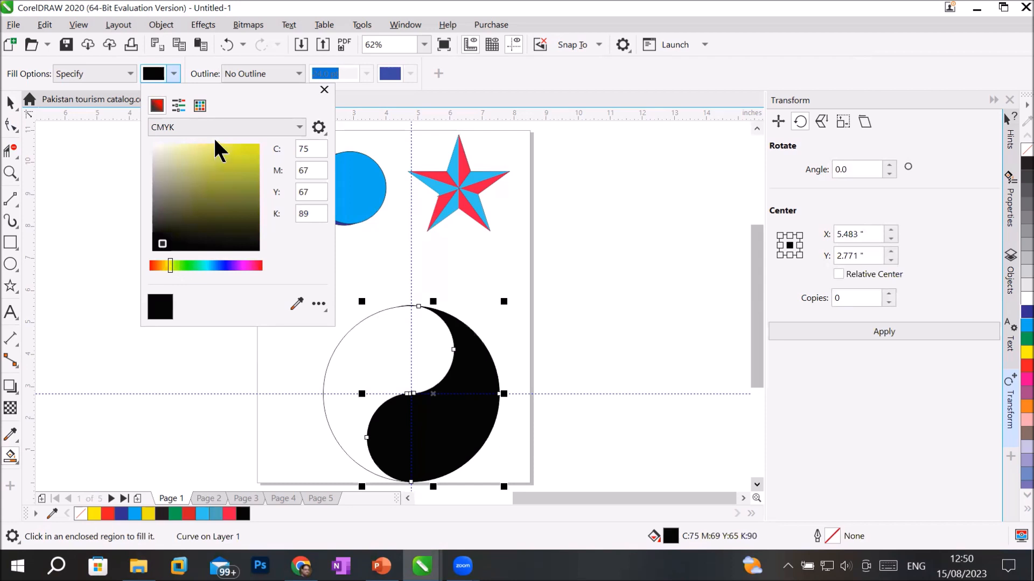
{"action": "left_click", "coordinate": [253, 146]}
{"action": "left_click", "coordinate": [369, 363]}
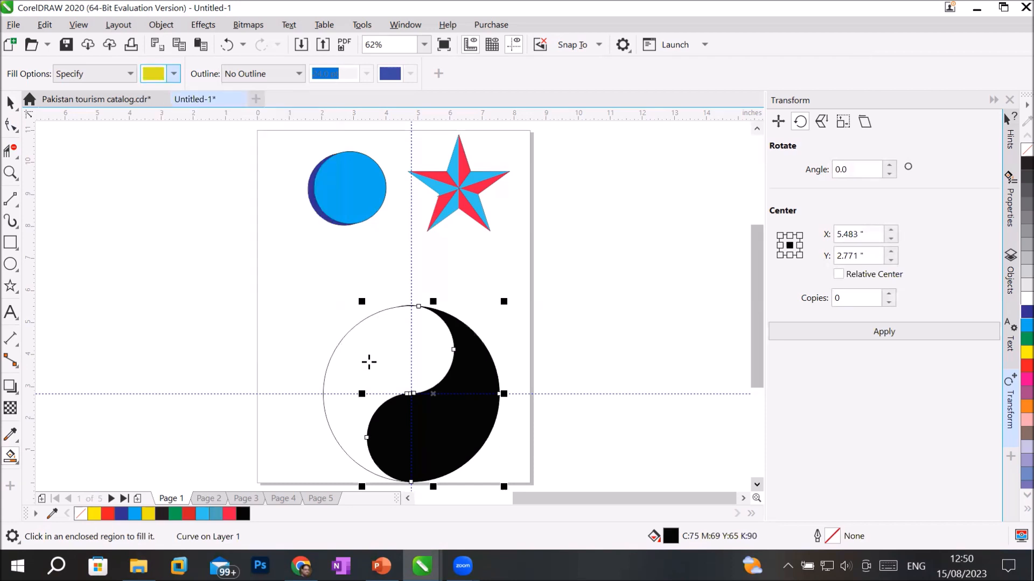
{"action": "left_click", "coordinate": [757, 485]}
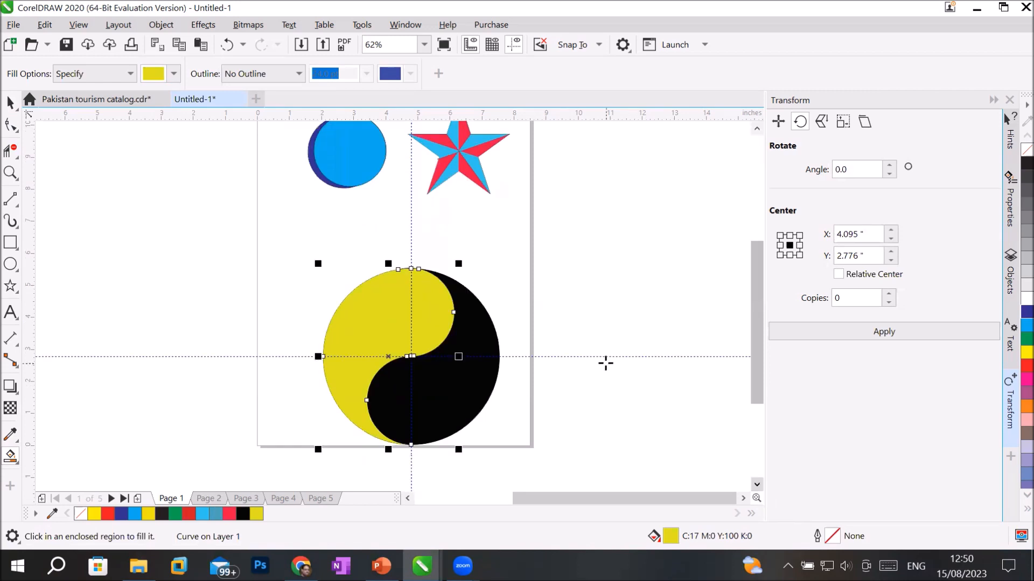
{"action": "left_click", "coordinate": [6, 102]}
{"action": "left_click", "coordinate": [211, 315]}
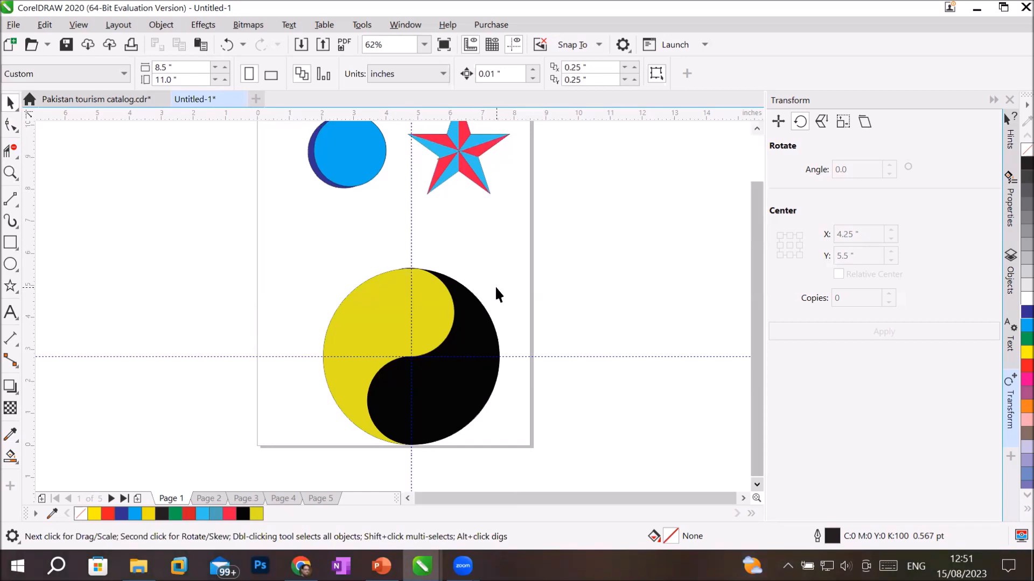
- Delete the circles, star and yin-yang shape from the page, keeping the concentric blue circles beside it
{"action": "scroll", "coordinate": [496, 285], "scroll_direction": "down", "scroll_amount": 2}
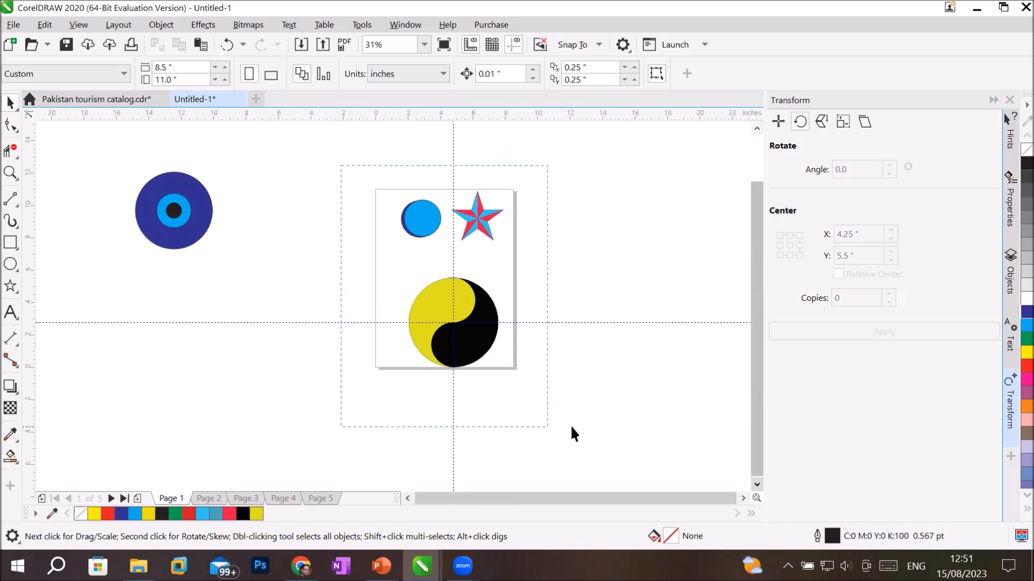
{"action": "key", "text": "ctrl+a"}
{"action": "key", "text": "Delete"}
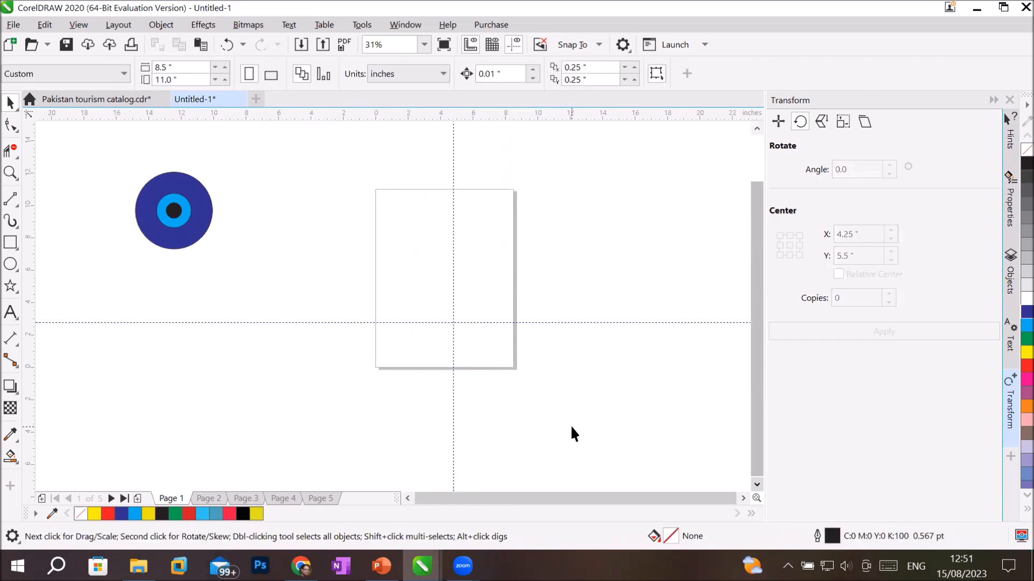
{"action": "left_click", "coordinate": [13, 151]}
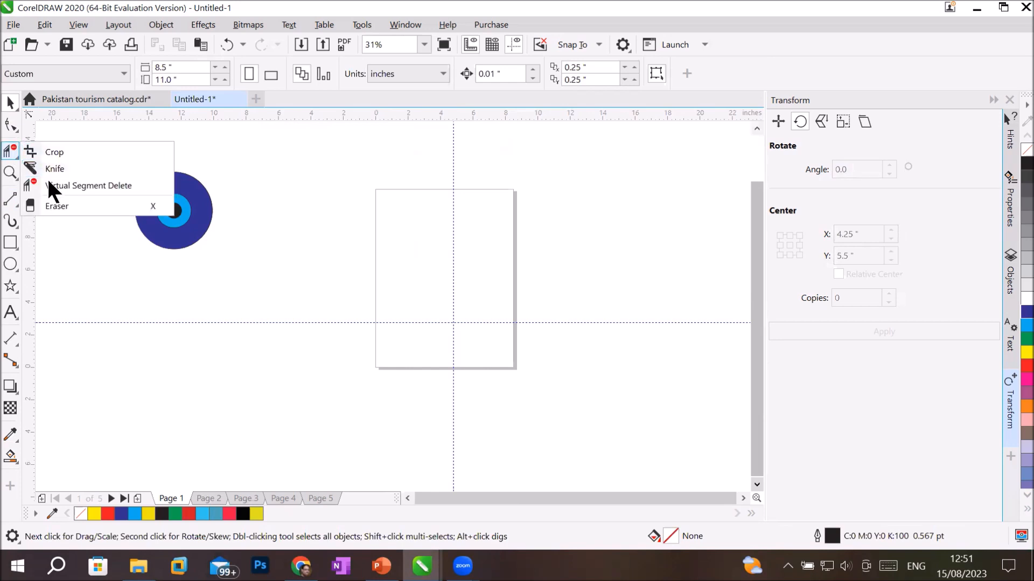
{"action": "left_click", "coordinate": [54, 151]}
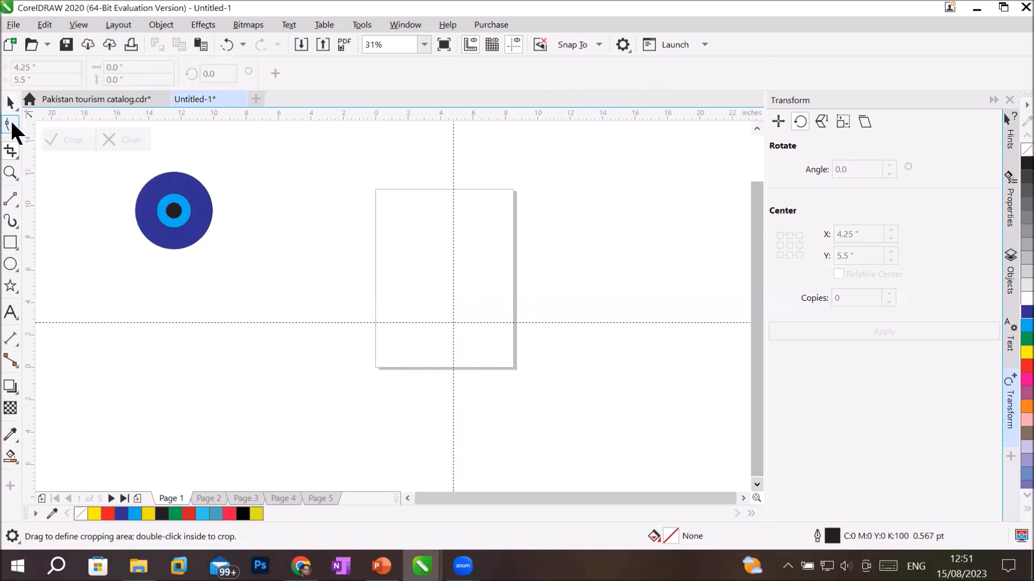
{"action": "left_click", "coordinate": [11, 124]}
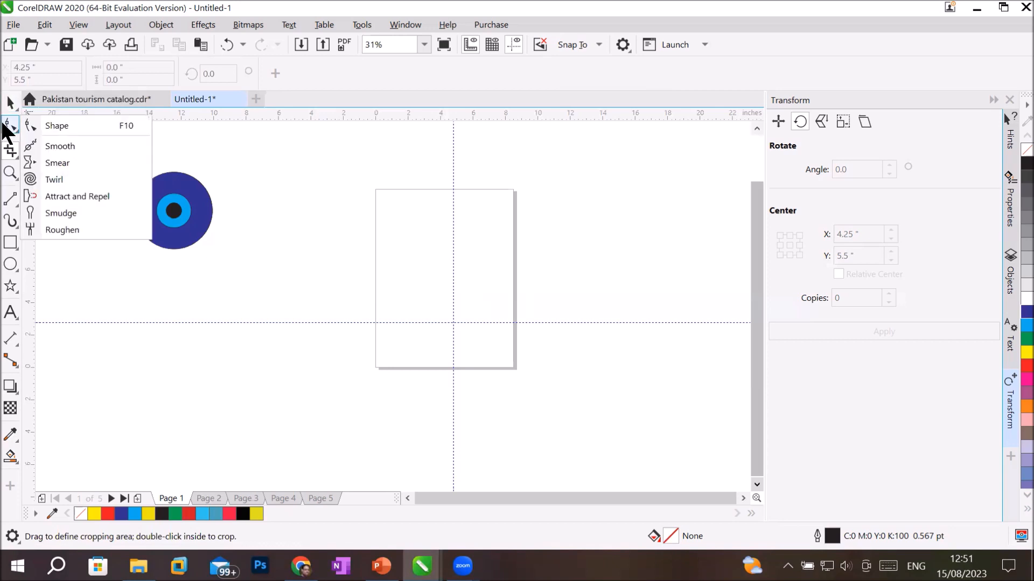
{"action": "mouse_move", "coordinate": [12, 106]}
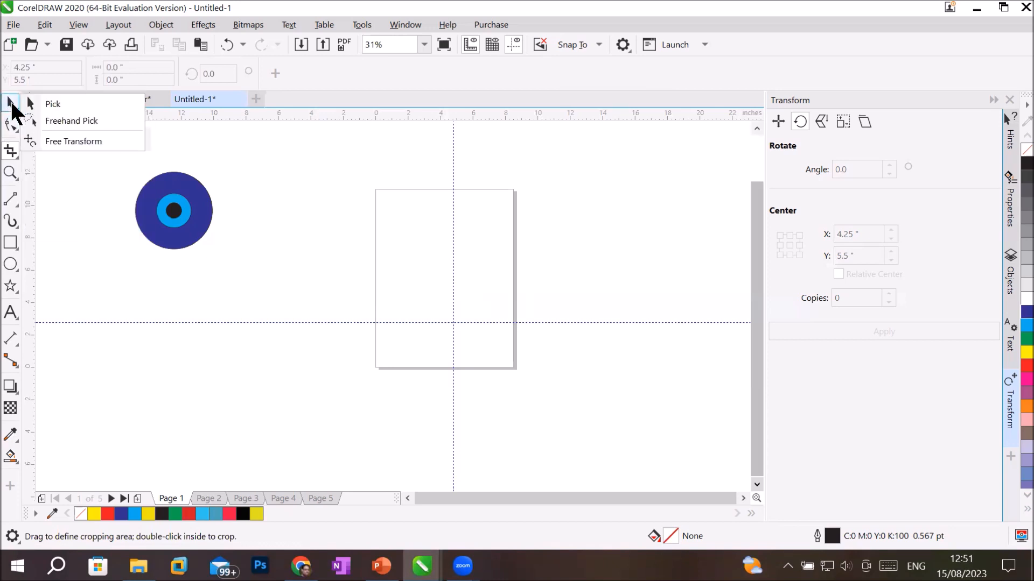
{"action": "left_click", "coordinate": [78, 139]}
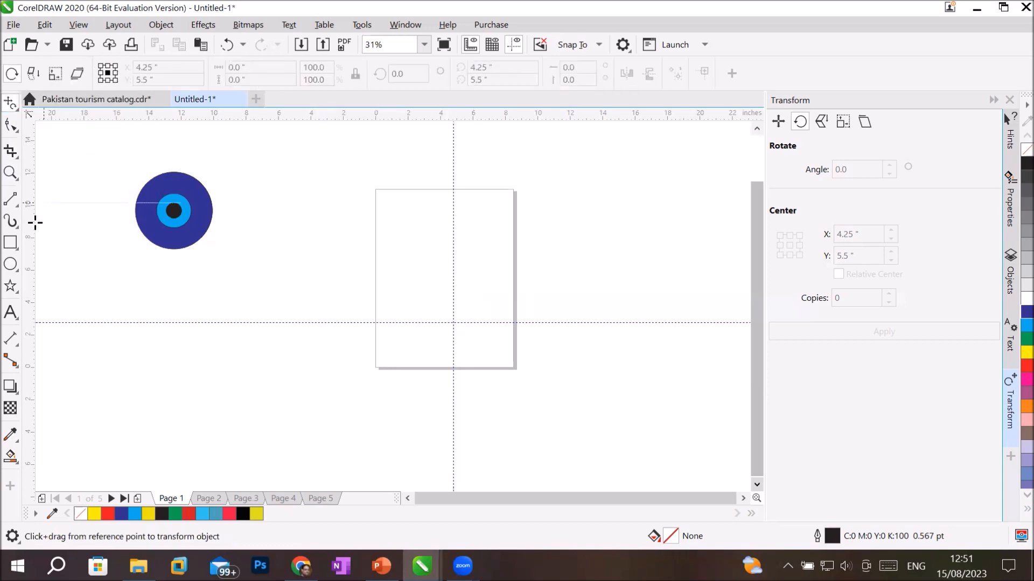
{"action": "left_click", "coordinate": [10, 243]}
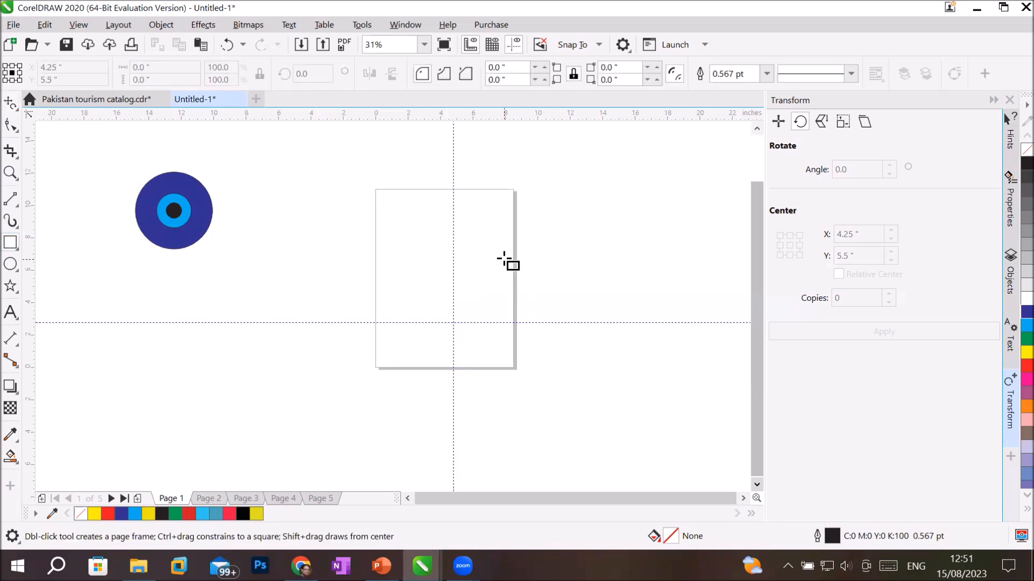
- Delete the vertical and the horizontal guideline crossing the page
{"action": "scroll", "coordinate": [508, 260], "scroll_direction": "up", "scroll_amount": 2}
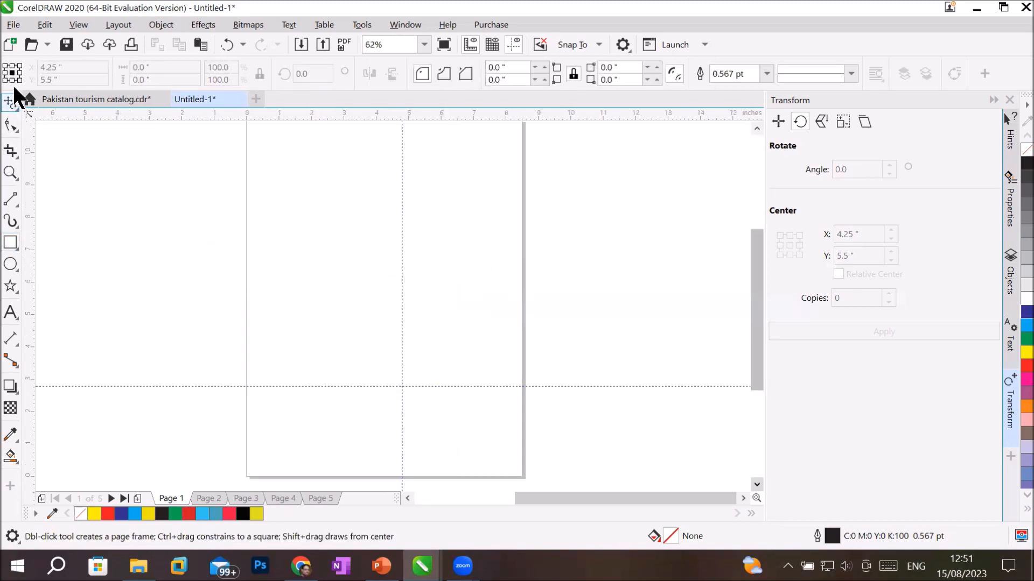
{"action": "left_click", "coordinate": [11, 103]}
{"action": "left_click", "coordinate": [53, 104]}
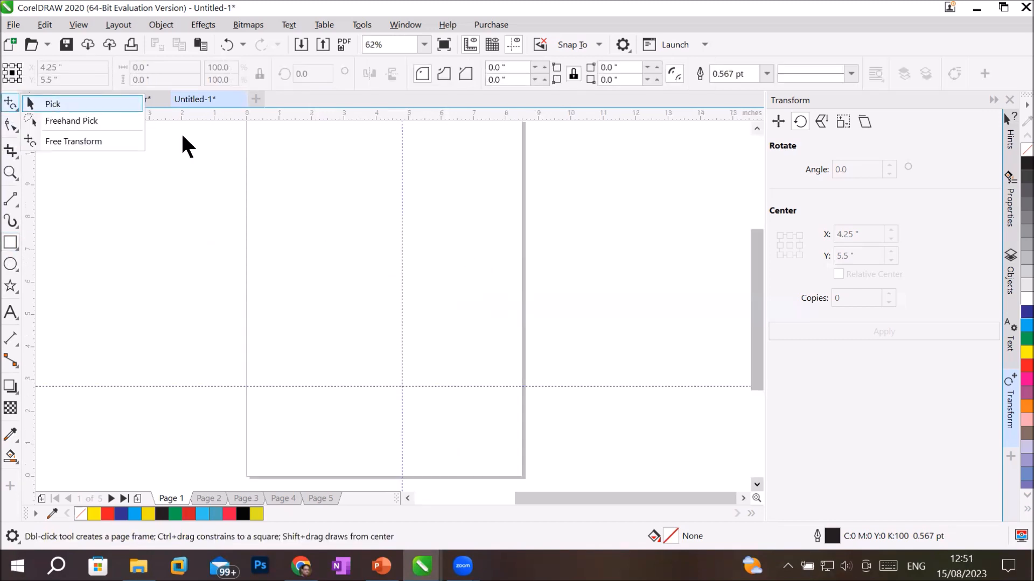
{"action": "left_click", "coordinate": [401, 217]}
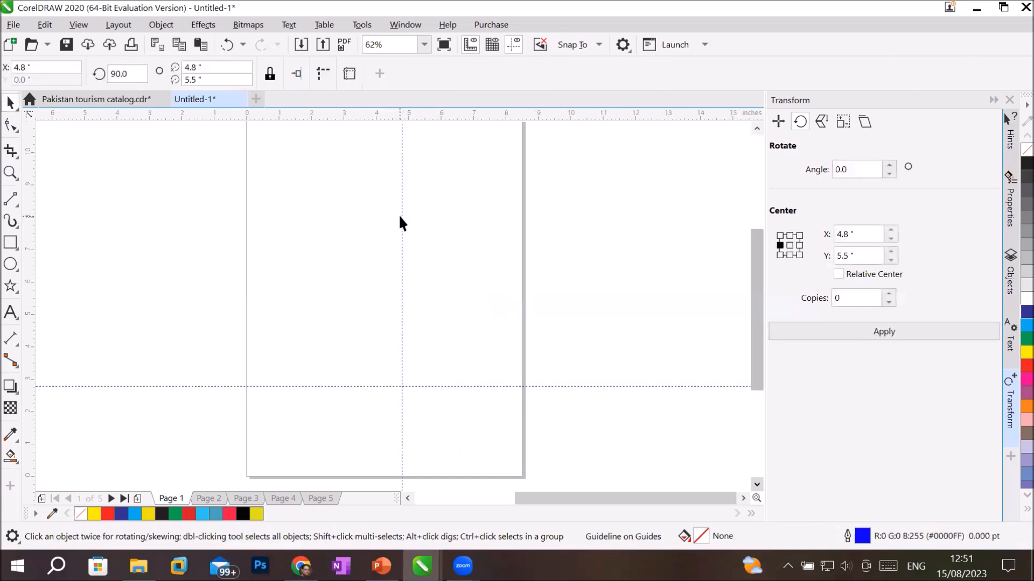
{"action": "key", "text": "Delete"}
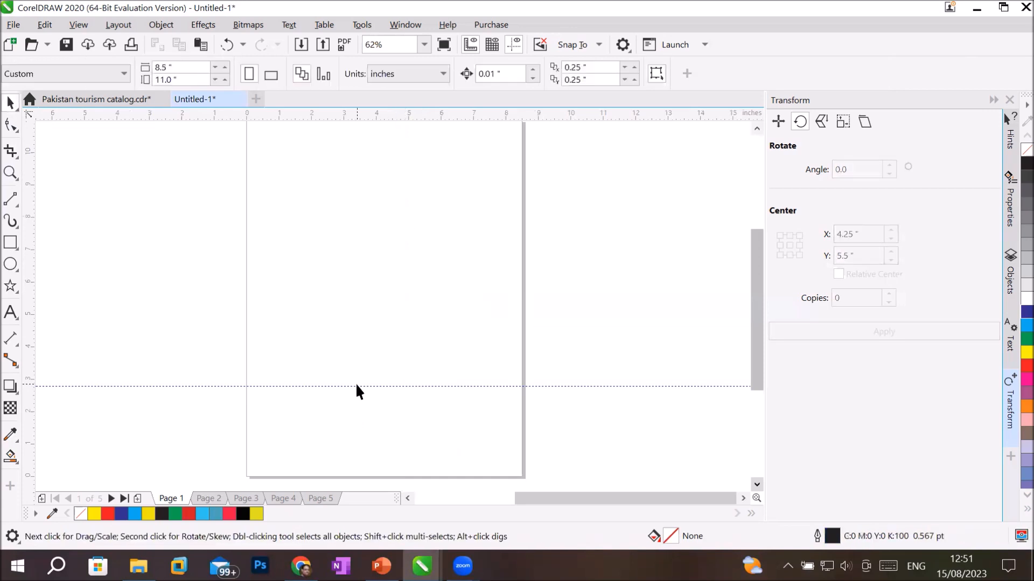
{"action": "left_click", "coordinate": [358, 387]}
{"action": "key", "text": "Delete"}
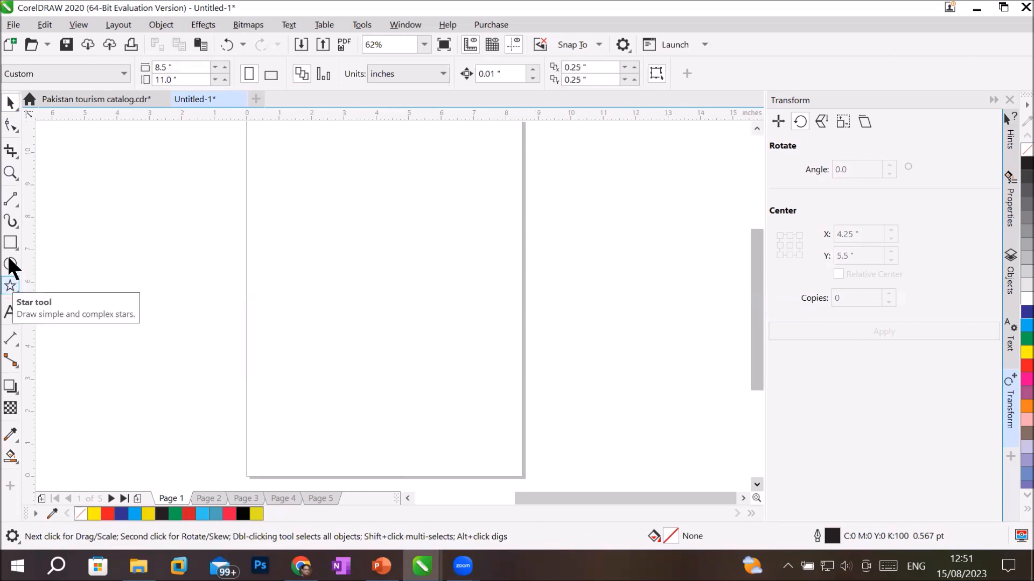
- Draw a rectangle about 4.3 by 2.17 inches in the middle of the page and fill it yellow C 0, M 0, Y 100, K 0
{"action": "left_click", "coordinate": [11, 240]}
{"action": "left_click_drag", "start_coordinate": [316, 222], "coordinate": [456, 292]}
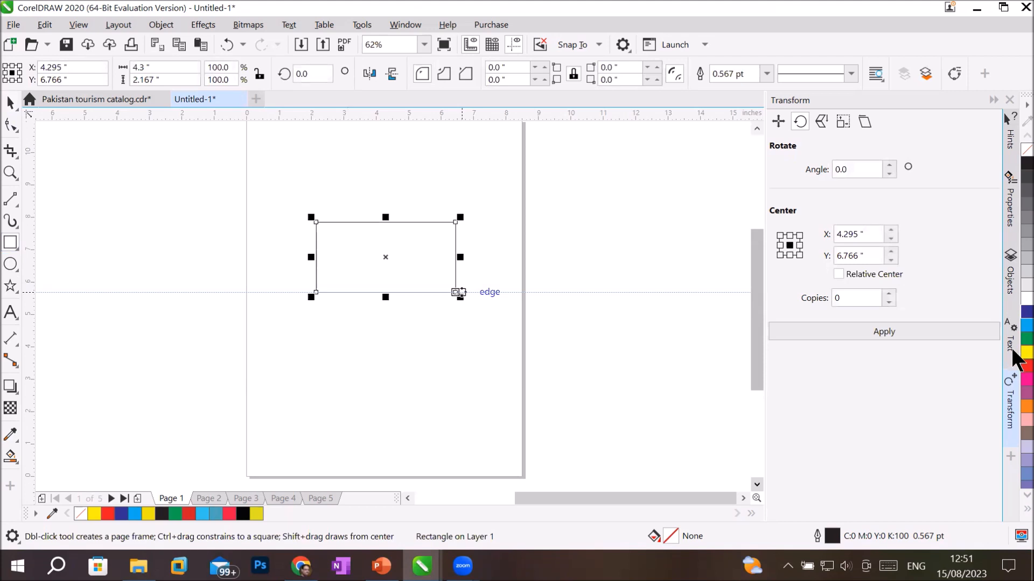
{"action": "left_click", "coordinate": [1024, 353]}
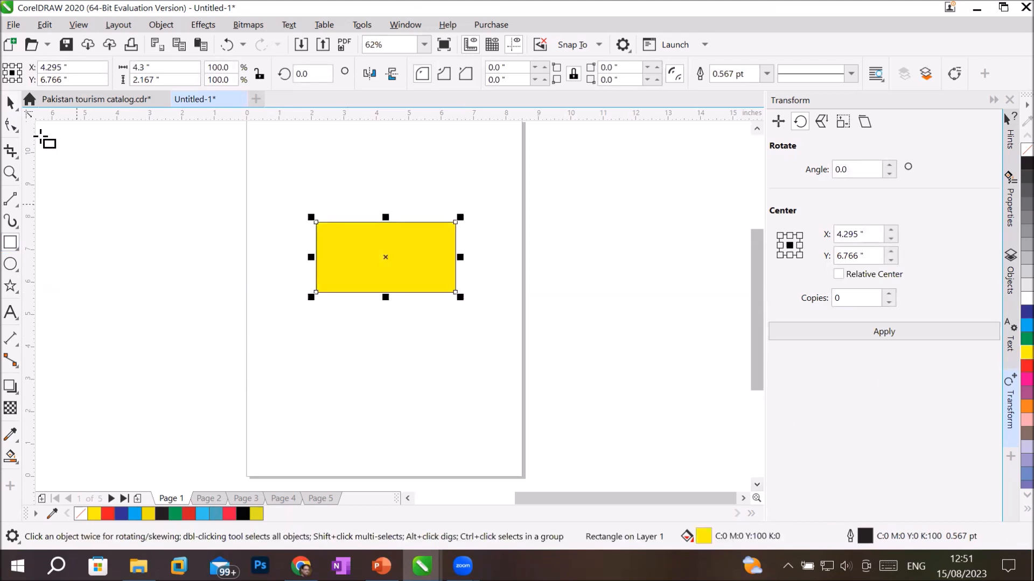
- Rotate the yellow rectangle by 15 degrees with Free Transform, and undo the rotation
{"action": "left_click", "coordinate": [10, 120]}
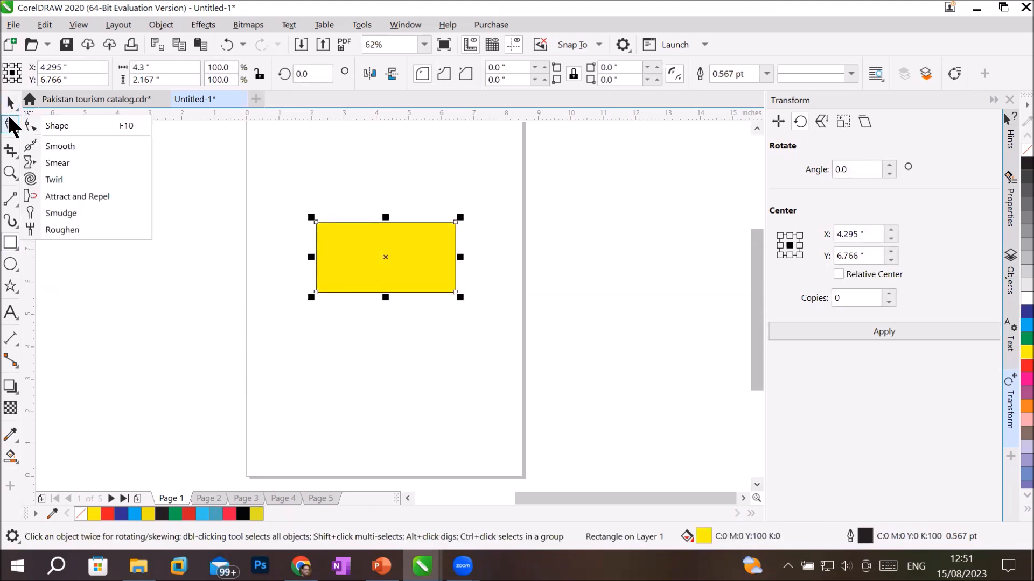
{"action": "left_click", "coordinate": [9, 121]}
{"action": "left_click", "coordinate": [12, 108]}
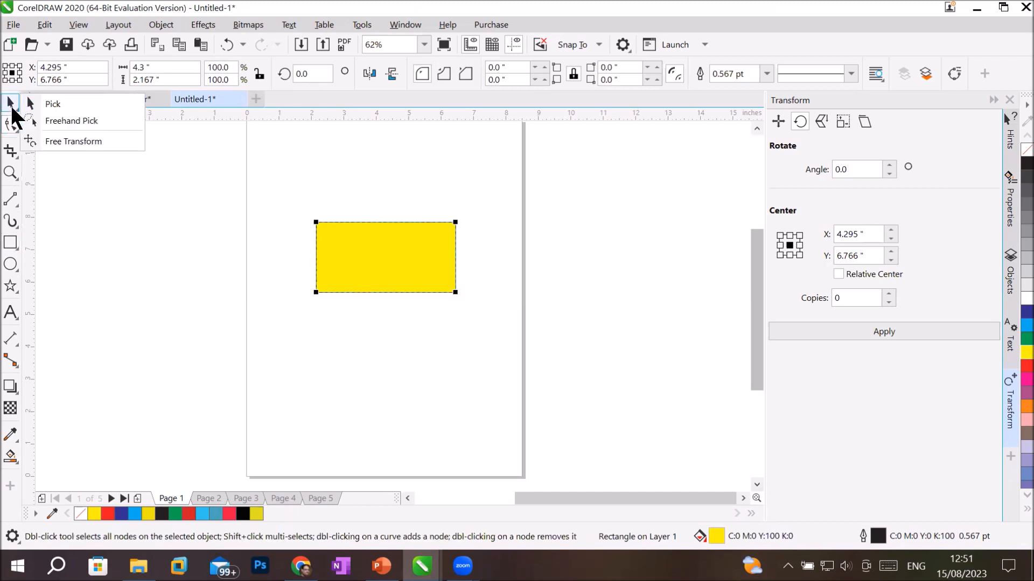
{"action": "left_click", "coordinate": [53, 141]}
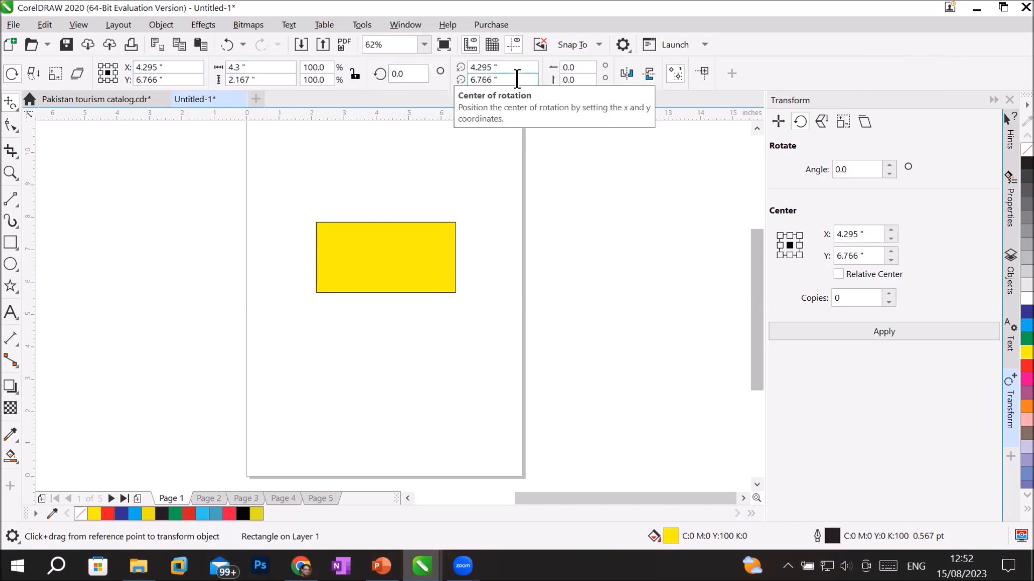
{"action": "left_click", "coordinate": [412, 76]}
{"action": "type", "text": "15"}
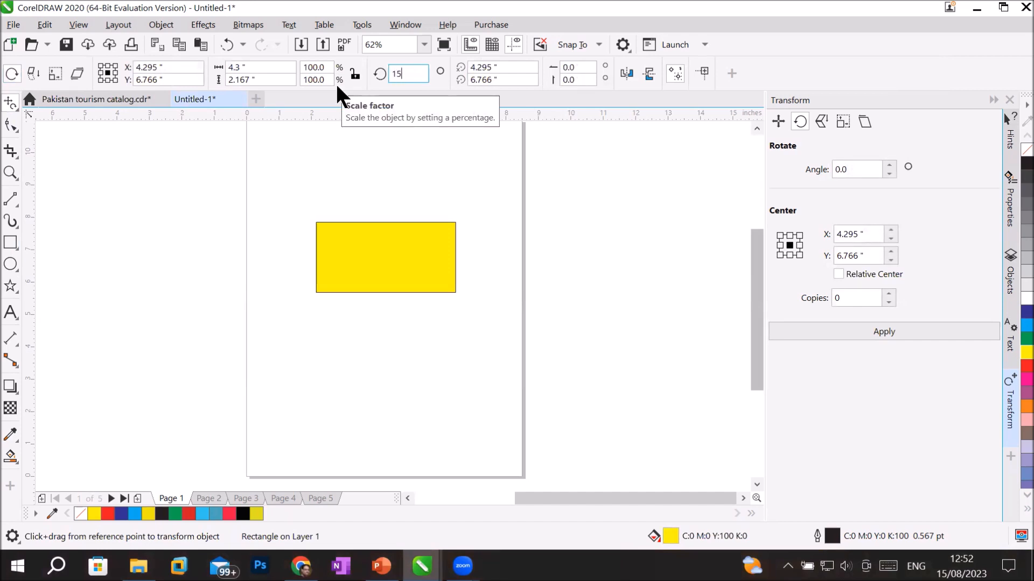
{"action": "left_click", "coordinate": [673, 68]}
{"action": "key", "text": "Return"}
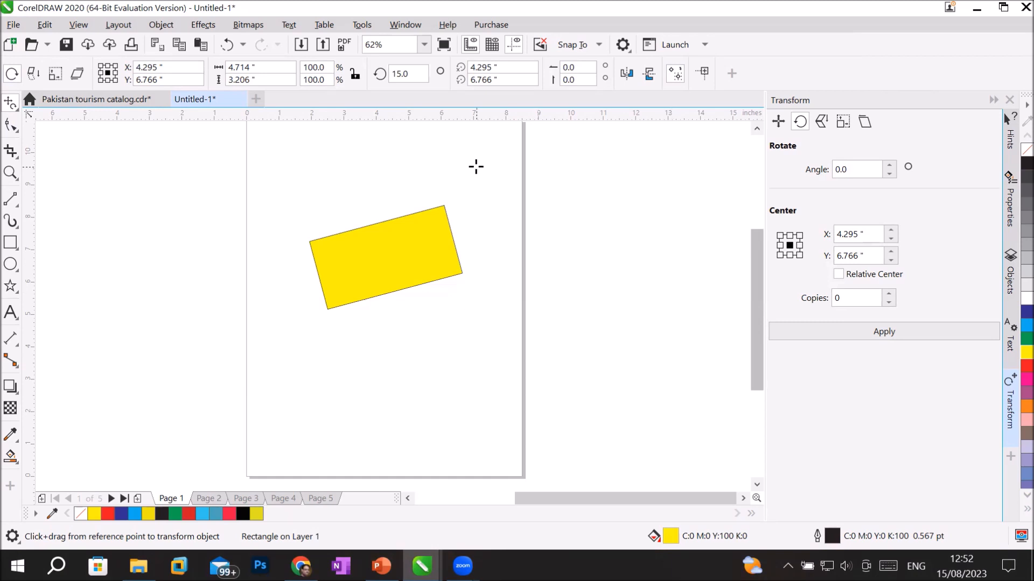
{"action": "key", "text": "ctrl+z"}
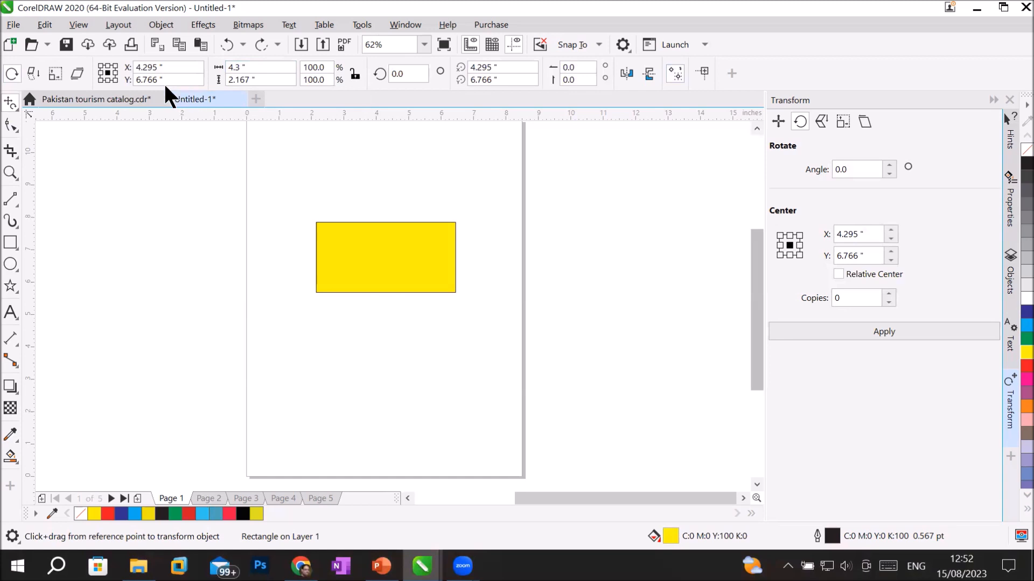
- Examine the yellow rectangle's X and Y position and its width and height values in the Free Transform settings
{"action": "left_click", "coordinate": [186, 67]}
{"action": "left_click_drag", "start_coordinate": [203, 68], "coordinate": [134, 68]}
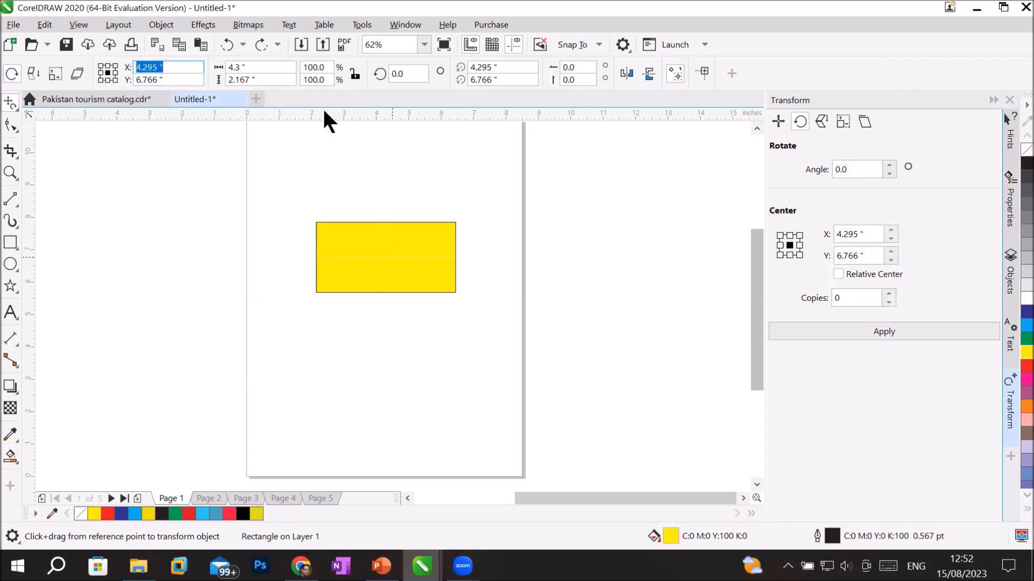
{"action": "left_click_drag", "start_coordinate": [293, 80], "coordinate": [200, 83]}
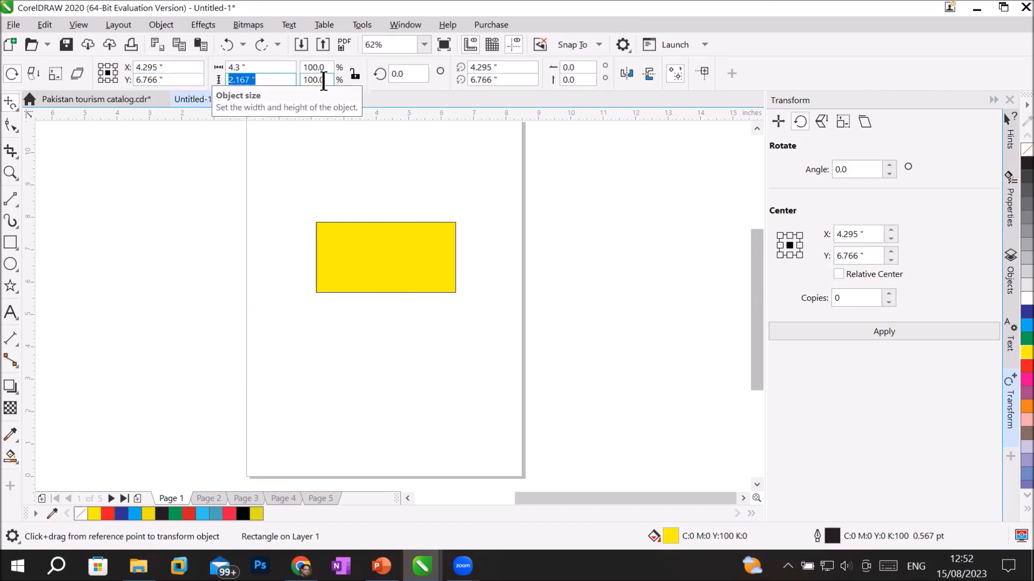
{"action": "left_click", "coordinate": [180, 68]}
{"action": "left_click", "coordinate": [175, 79]}
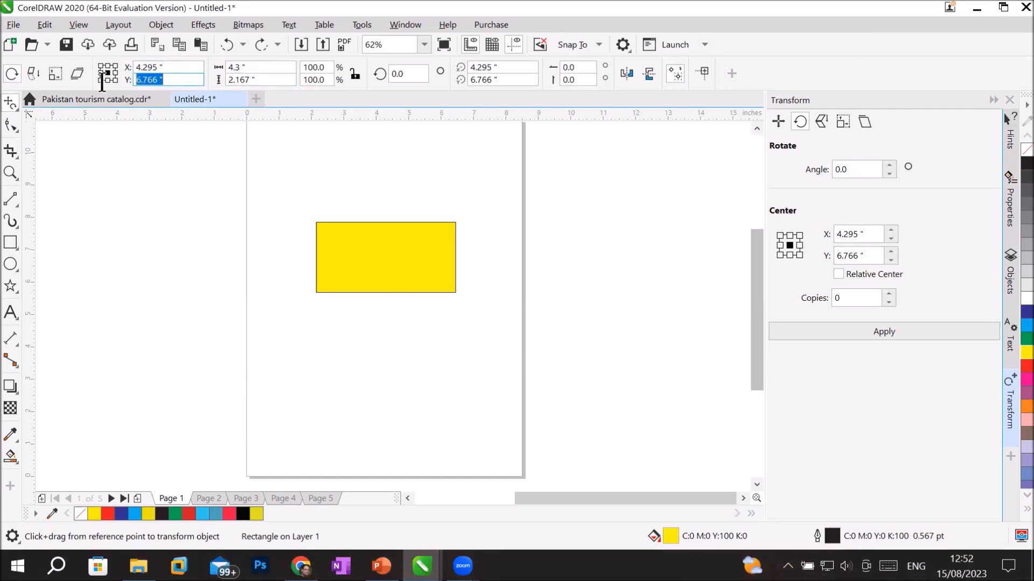
{"action": "left_click", "coordinate": [283, 66]}
{"action": "left_click", "coordinate": [253, 79]}
{"action": "left_click_drag", "start_coordinate": [166, 67], "coordinate": [141, 80]}
- Review the Position and Size transform options alongside free scale mode, inspecting the rectangle's width and height settings
{"action": "left_click", "coordinate": [777, 121]}
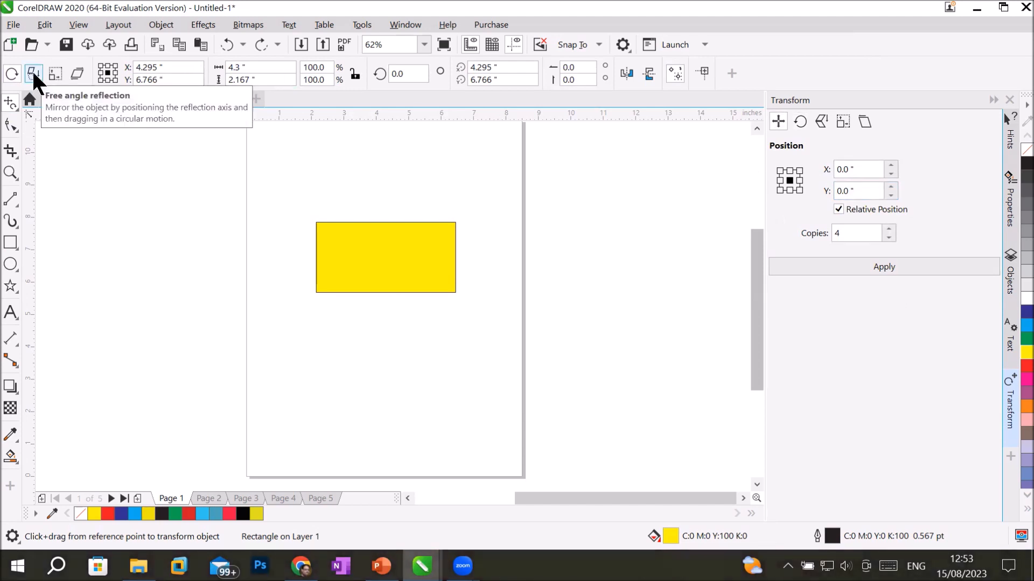
{"action": "left_click", "coordinate": [53, 76]}
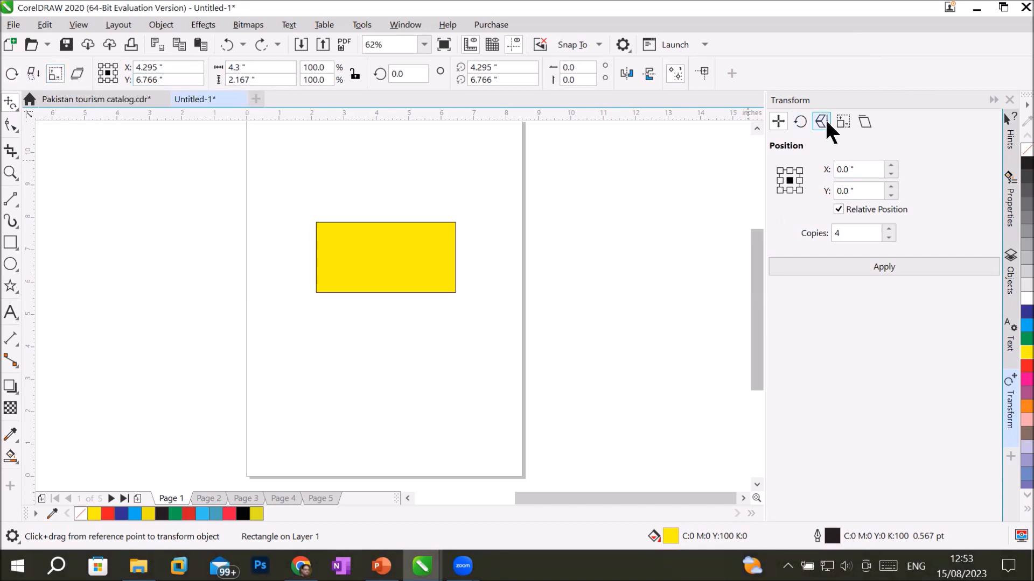
{"action": "left_click", "coordinate": [844, 121]}
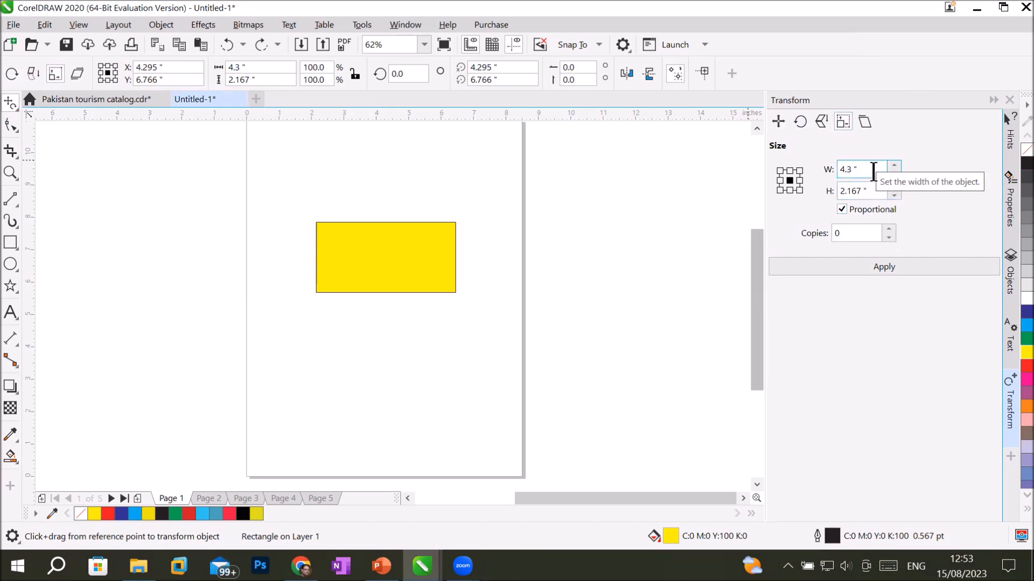
{"action": "double_click", "coordinate": [873, 170]}
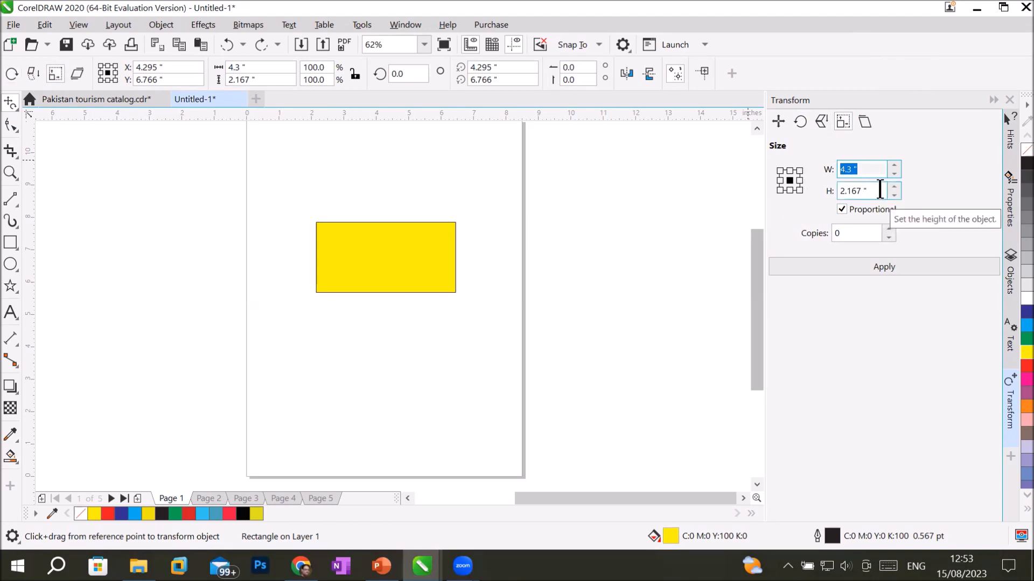
{"action": "double_click", "coordinate": [880, 190]}
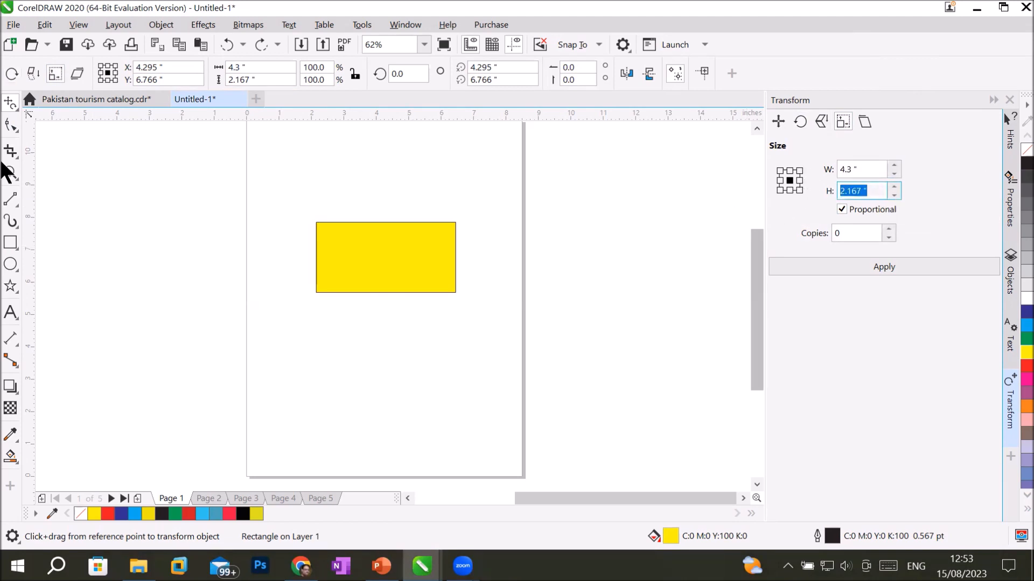
- Delete the yellow rectangle from the page
{"action": "left_click", "coordinate": [16, 106]}
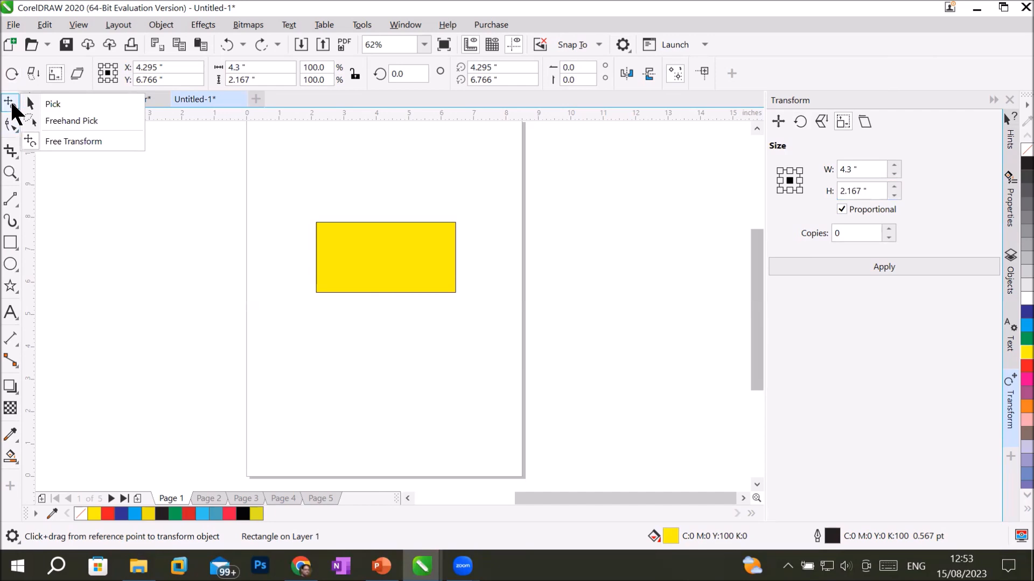
{"action": "left_click", "coordinate": [375, 221]}
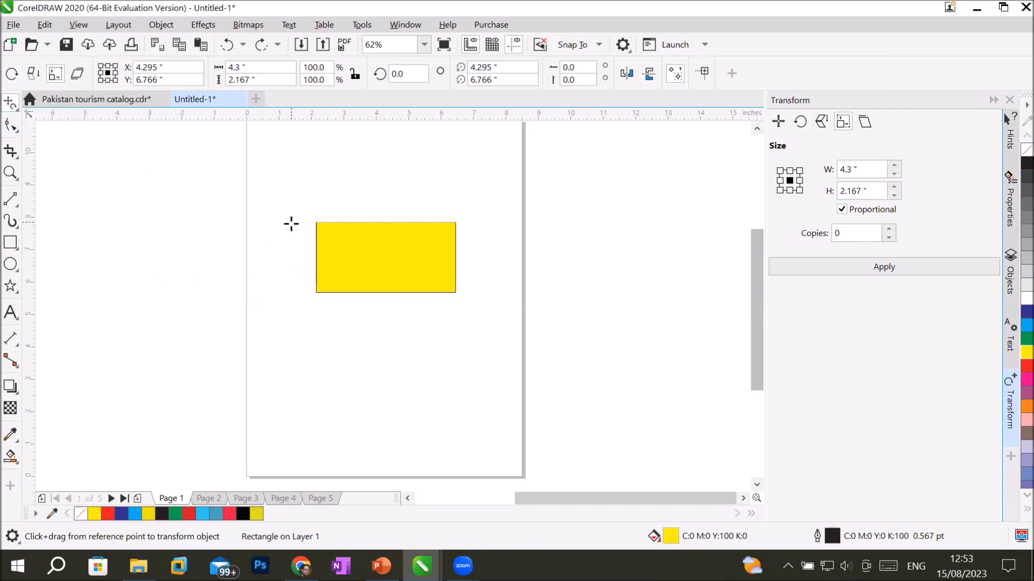
{"action": "key", "text": "Delete"}
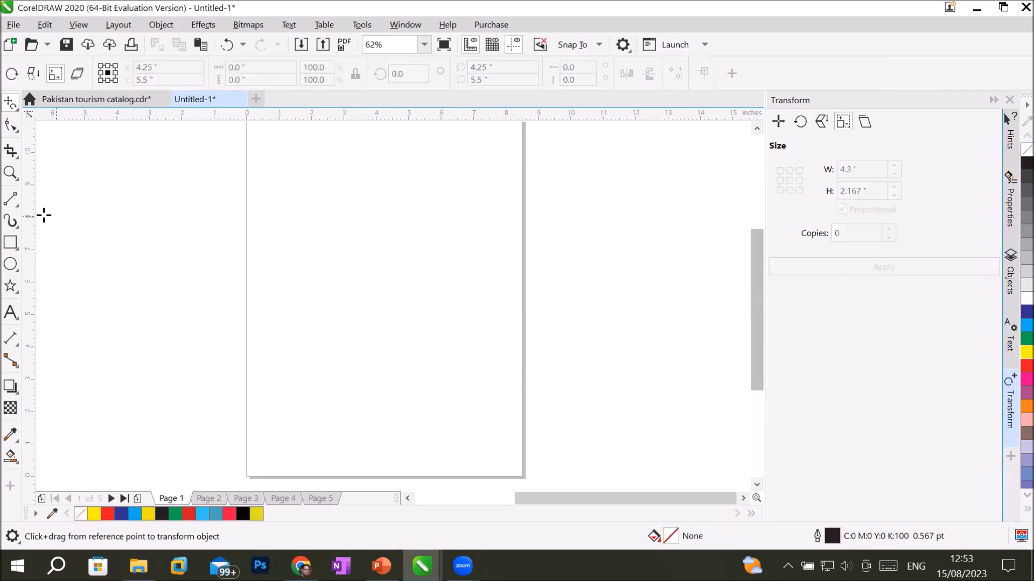
- Draw a square in the upper half of the page and set its width and height to 3 inches
{"action": "left_click", "coordinate": [8, 243]}
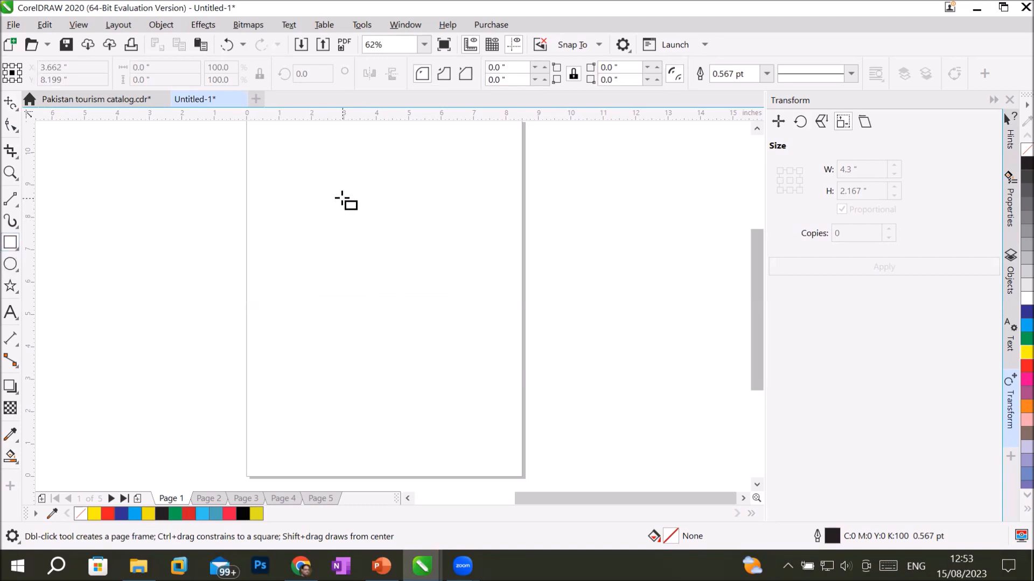
{"action": "mouse_move", "coordinate": [343, 198]}
{"action": "left_mouse_down"}
{"action": "mouse_move", "coordinate": [452, 289]}
{"action": "mouse_move", "coordinate": [432, 261]}
{"action": "left_mouse_up"}
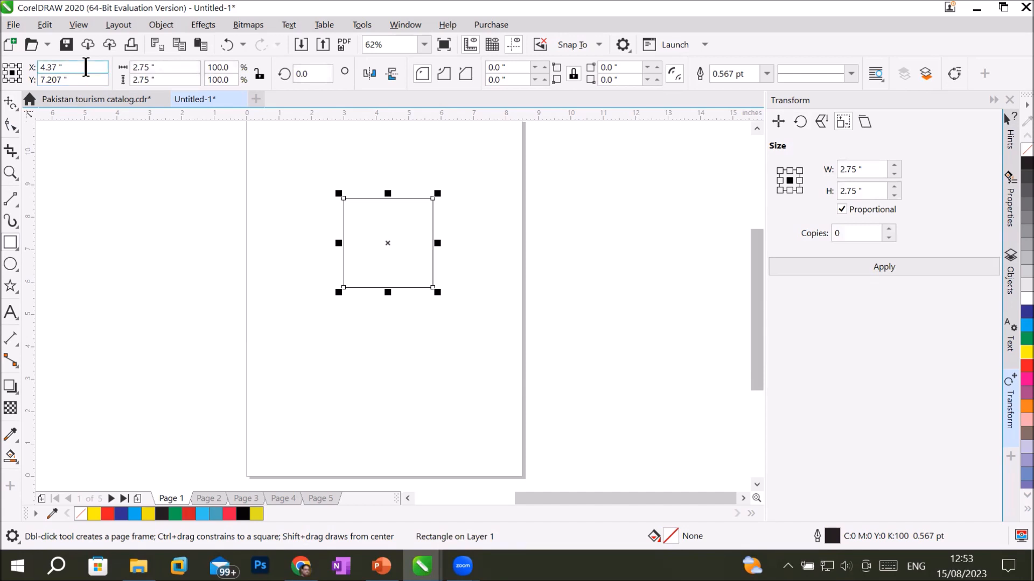
{"action": "left_click", "coordinate": [184, 67]}
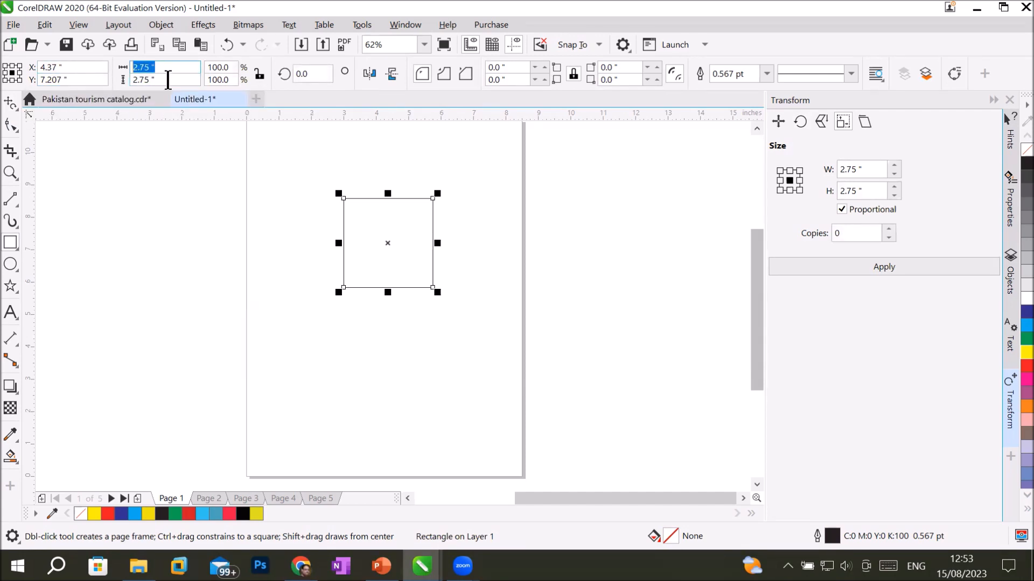
{"action": "key", "text": "Tab"}
{"action": "key", "text": "shift+Tab"}
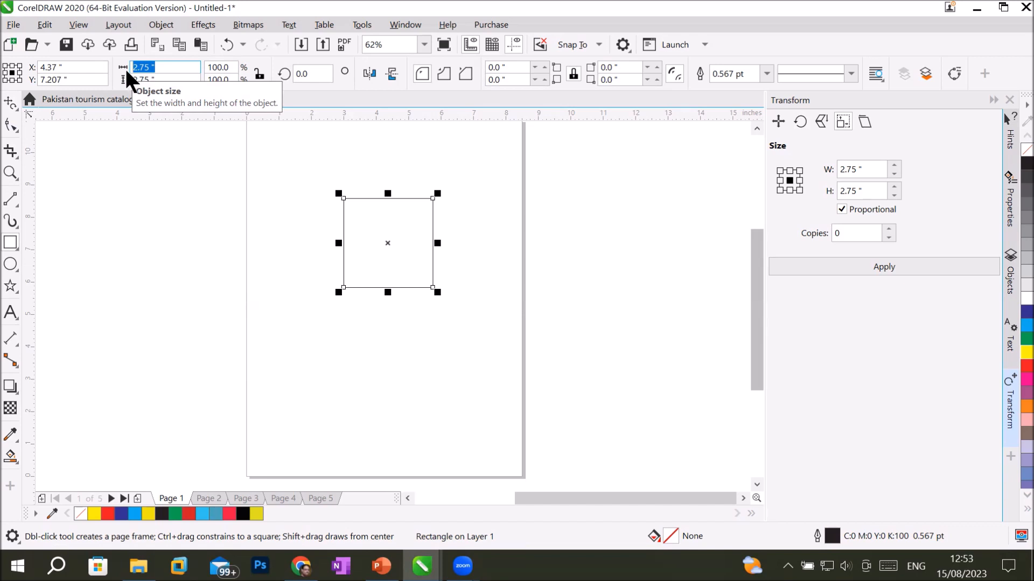
{"action": "type", "text": "3"}
{"action": "key", "text": "Tab"}
{"action": "type", "text": "3"}
{"action": "key", "text": "Return"}
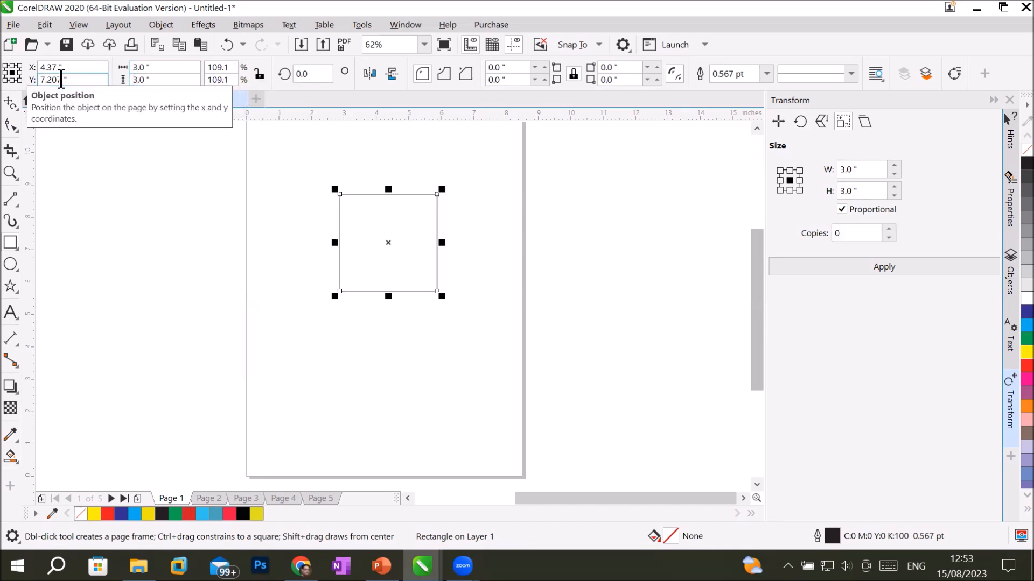
- Switch to the Free Transform tool for the square and review its width and height fields and the apply-to-duplicate option
{"action": "left_click", "coordinate": [14, 107]}
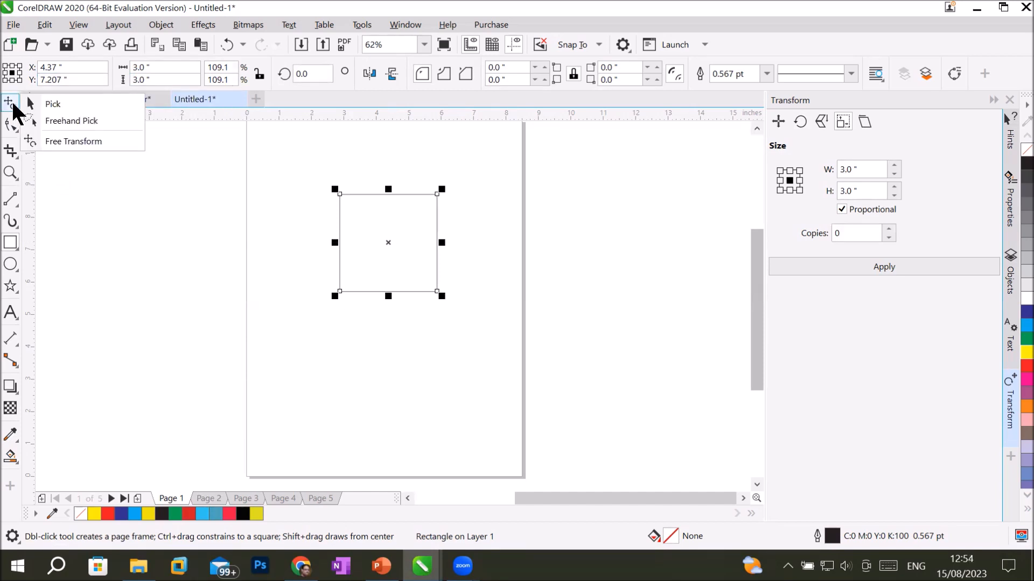
{"action": "left_click", "coordinate": [69, 136]}
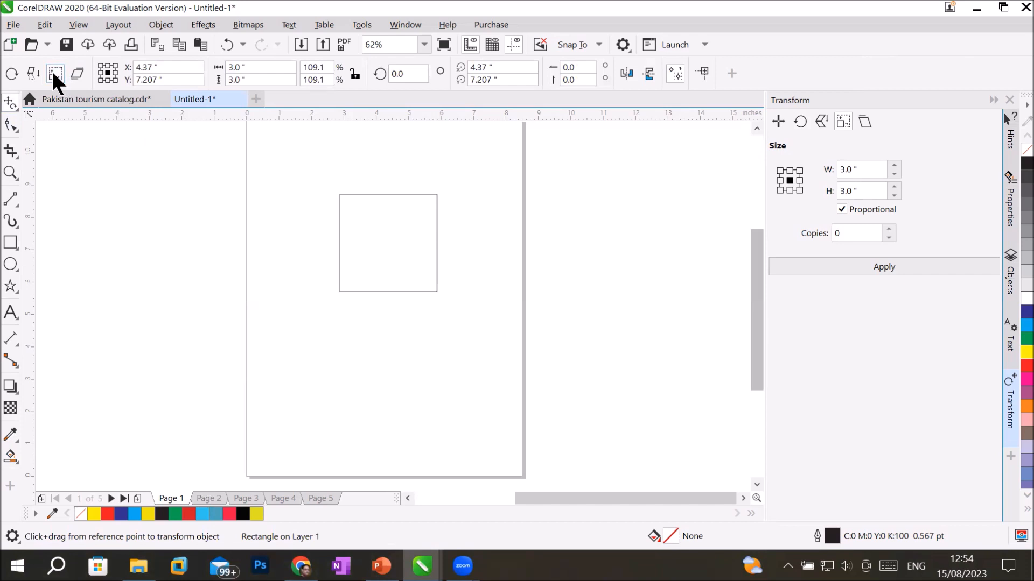
{"action": "left_click", "coordinate": [256, 68]}
{"action": "left_click", "coordinate": [257, 79]}
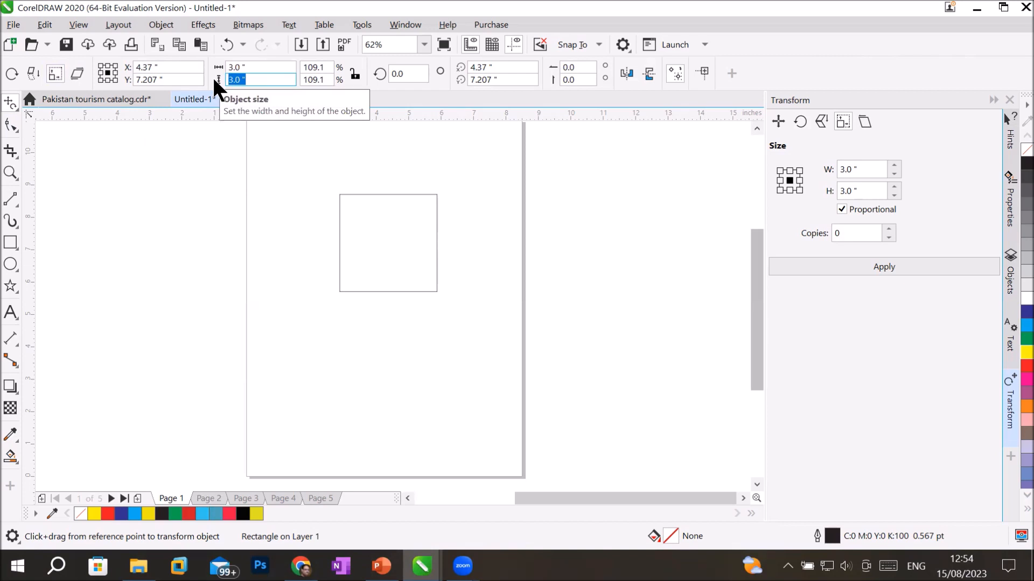
{"action": "left_click", "coordinate": [231, 67]}
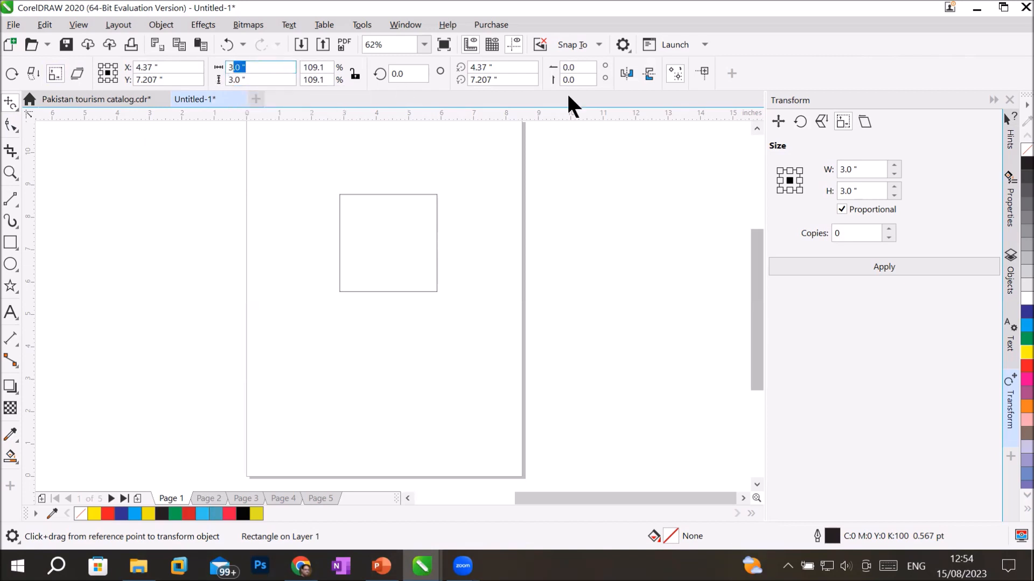
{"action": "left_click", "coordinate": [670, 72]}
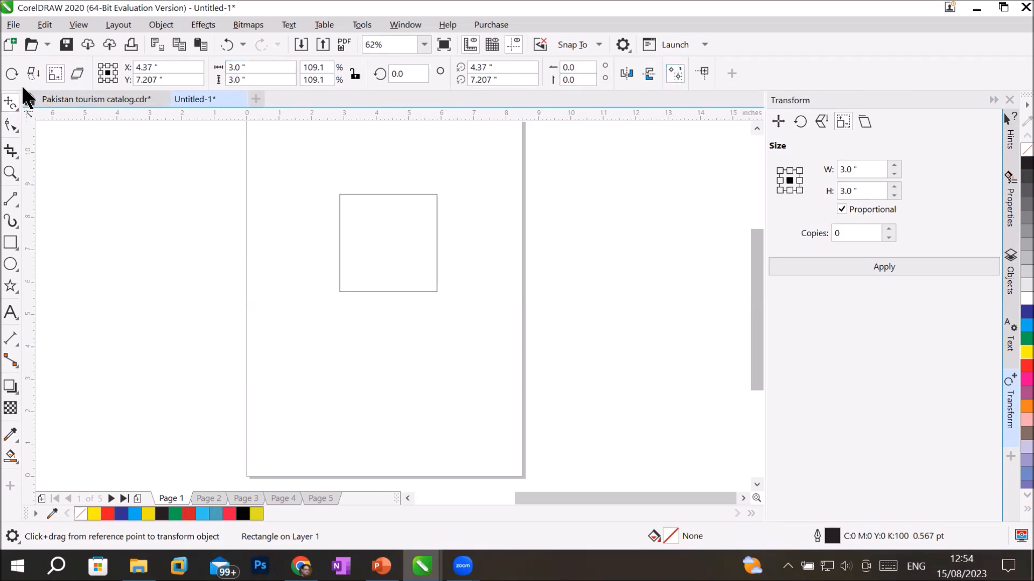
- Free-scale a duplicate from the square's upper-right corner to about 4.04 by 4.08 inches and repeat the duplication three times
{"action": "left_click", "coordinate": [52, 76]}
{"action": "mouse_move", "coordinate": [437, 196]}
{"action": "left_mouse_down"}
{"action": "mouse_move", "coordinate": [458, 187]}
{"action": "mouse_move", "coordinate": [445, 199]}
{"action": "mouse_move", "coordinate": [445, 171]}
{"action": "mouse_move", "coordinate": [448, 226]}
{"action": "mouse_move", "coordinate": [450, 166]}
{"action": "mouse_move", "coordinate": [445, 200]}
{"action": "mouse_move", "coordinate": [405, 199]}
{"action": "mouse_move", "coordinate": [499, 202]}
{"action": "mouse_move", "coordinate": [442, 197]}
{"action": "mouse_move", "coordinate": [443, 175]}
{"action": "mouse_move", "coordinate": [470, 175]}
{"action": "mouse_move", "coordinate": [449, 180]}
{"action": "left_mouse_up"}
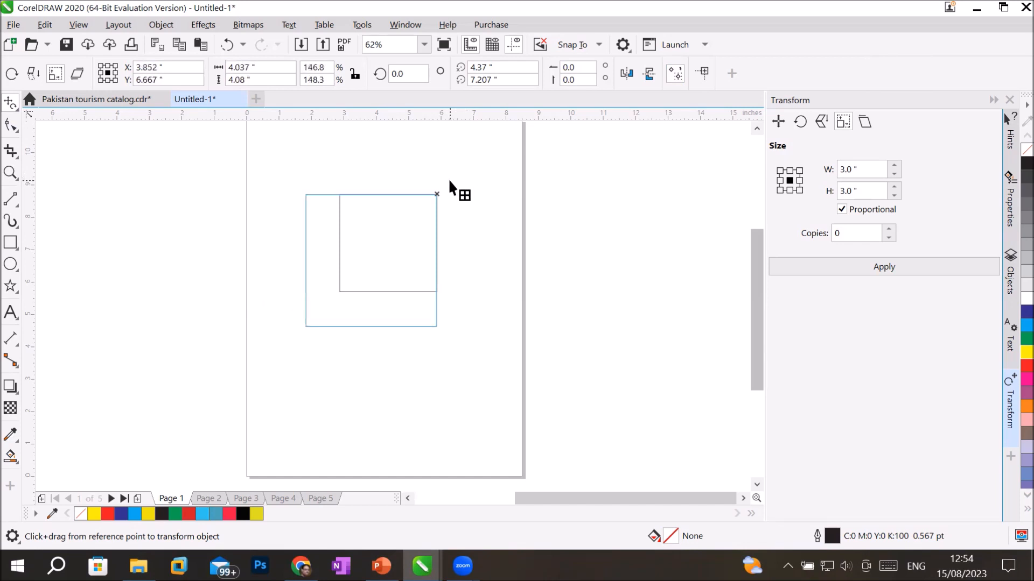
{"action": "left_click_drag", "start_coordinate": [449, 180], "coordinate": [450, 180]}
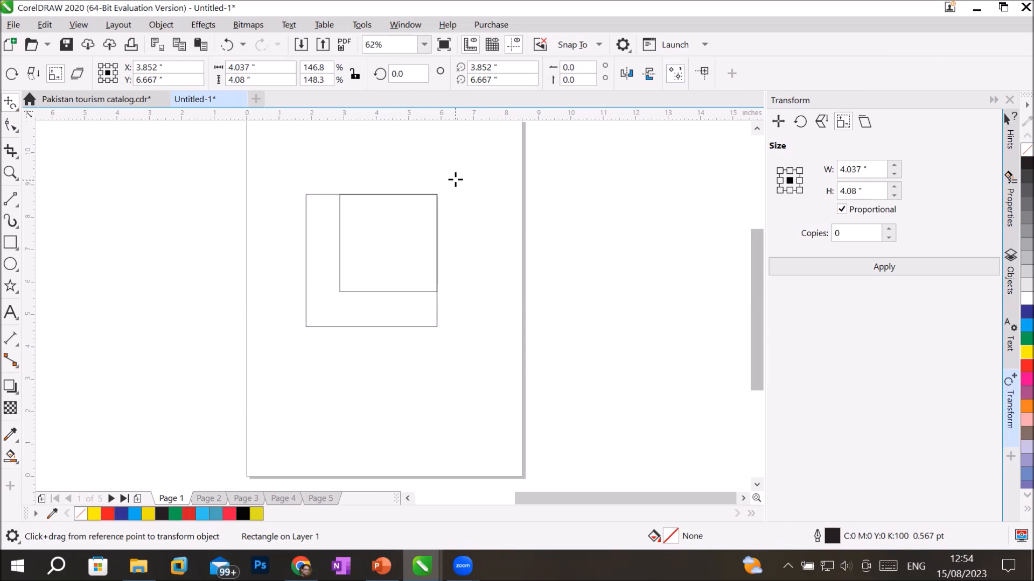
{"action": "key", "text": "ctrl+r"}
{"action": "key", "text": "ctrl+r"}
{"action": "key", "text": "ctrl+r"}
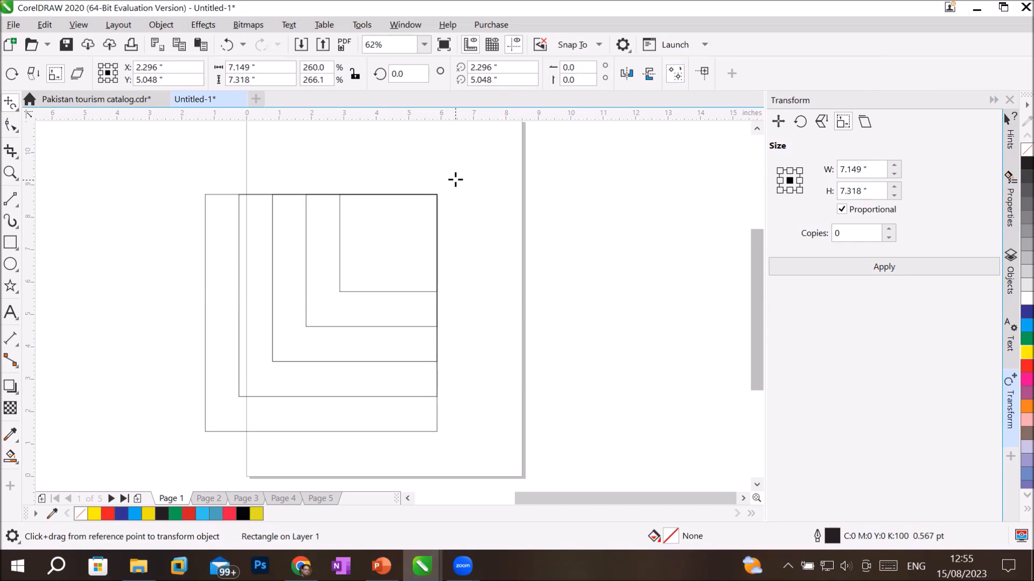
- Undo all four duplicates scaled from the square's upper-right corner
{"action": "key", "text": "ctrl+z"}
{"action": "key", "text": "ctrl+z"}
{"action": "key", "text": "ctrl+z"}
{"action": "key", "text": "ctrl+z"}
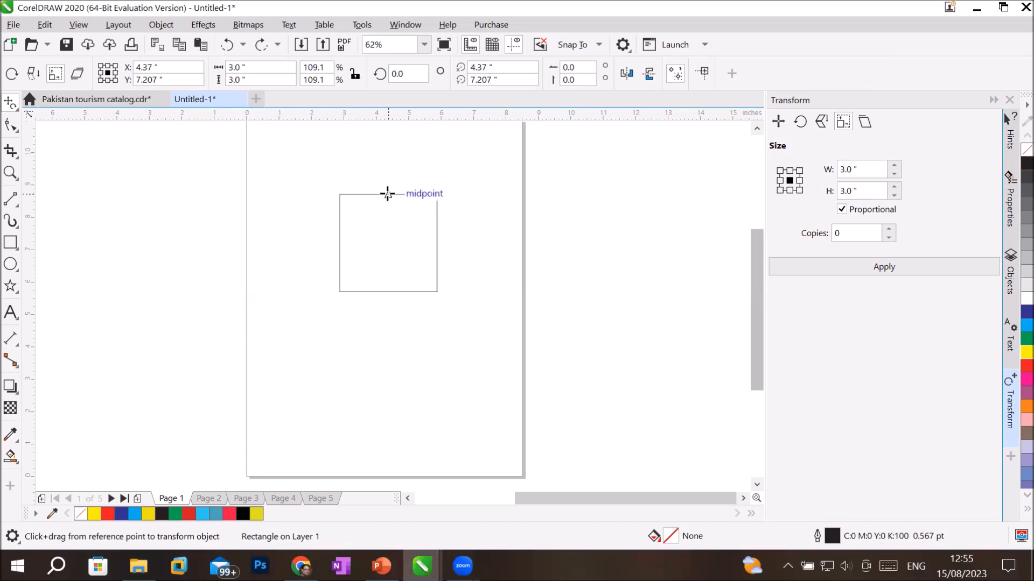
- Free-scale a duplicate from the midpoint of the square's top edge to about 5.1 by 3.95 inches and repeat it three times
{"action": "left_click_drag", "start_coordinate": [387, 193], "coordinate": [414, 183]}
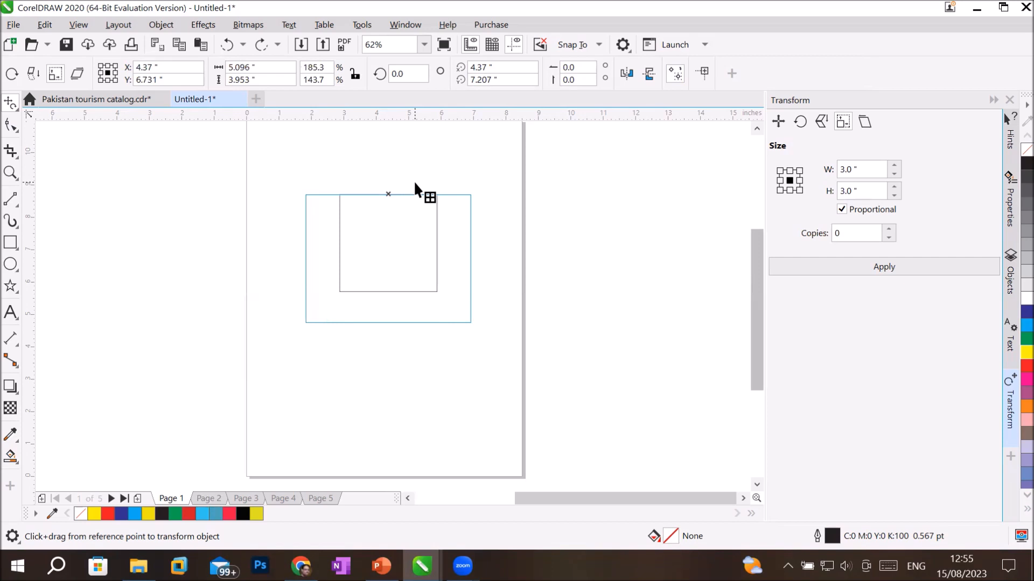
{"action": "left_click", "coordinate": [415, 183]}
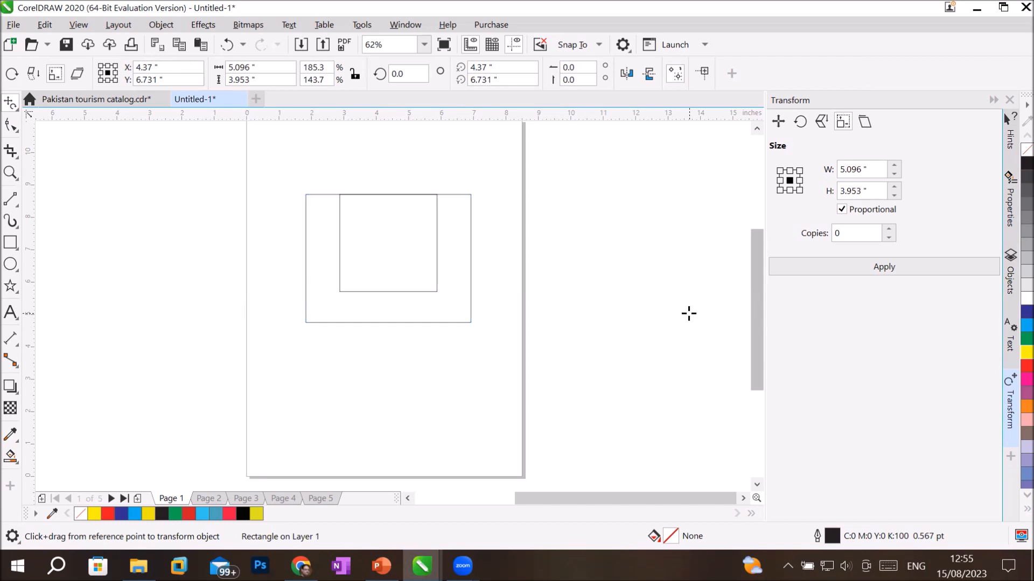
{"action": "key", "text": "ctrl+r"}
{"action": "key", "text": "ctrl+r"}
{"action": "key", "text": "ctrl+r"}
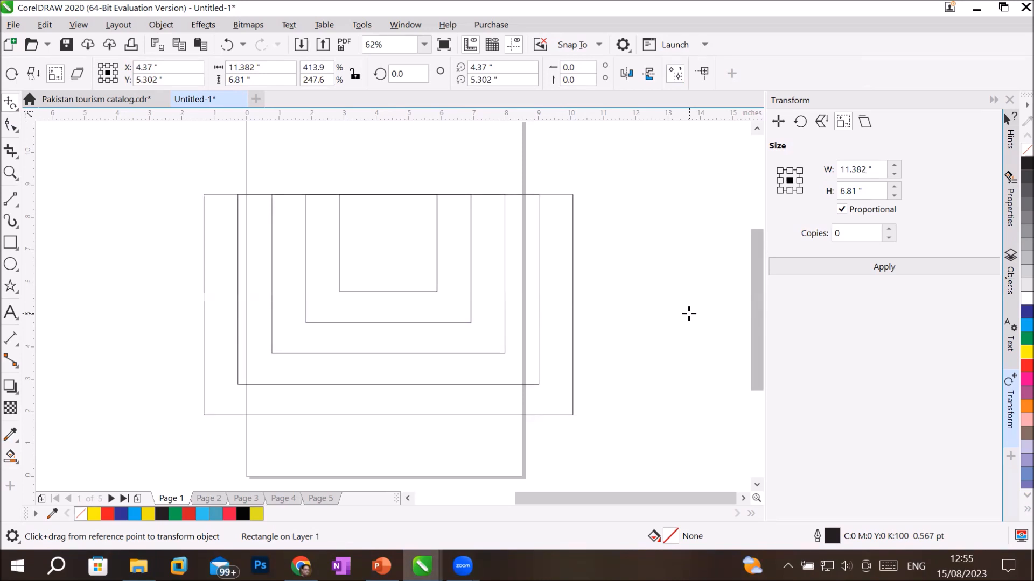
- Undo all four duplicates scaled from the midpoint of the square's top edge
{"action": "key", "text": "ctrl+z"}
{"action": "key", "text": "ctrl+z"}
{"action": "key", "text": "ctrl+z"}
{"action": "key", "text": "ctrl+z"}
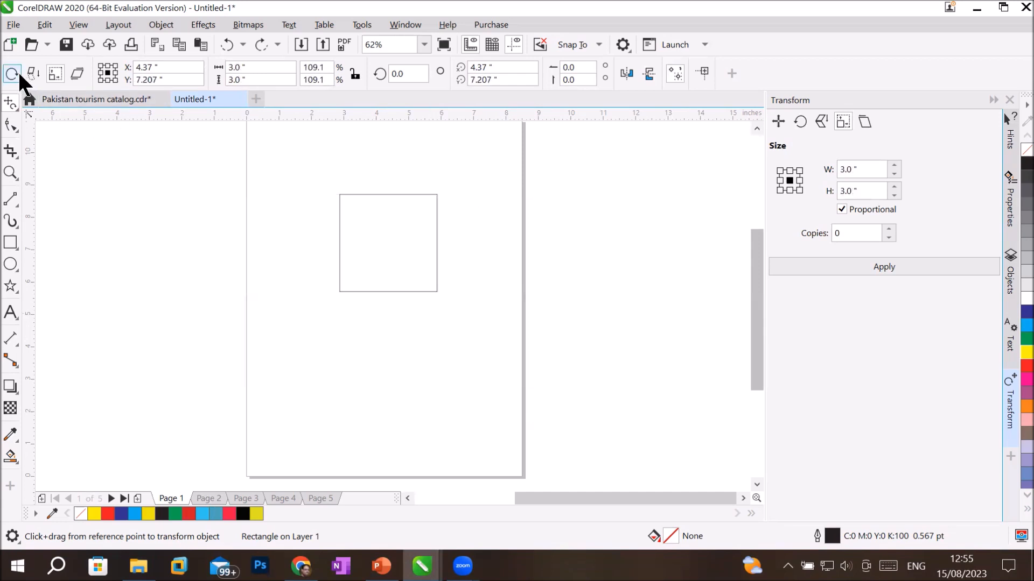
- Try to rotate the square with free rotation around the midpoint of its top edge
{"action": "left_click", "coordinate": [16, 76]}
{"action": "left_click_drag", "start_coordinate": [385, 193], "coordinate": [412, 197]}
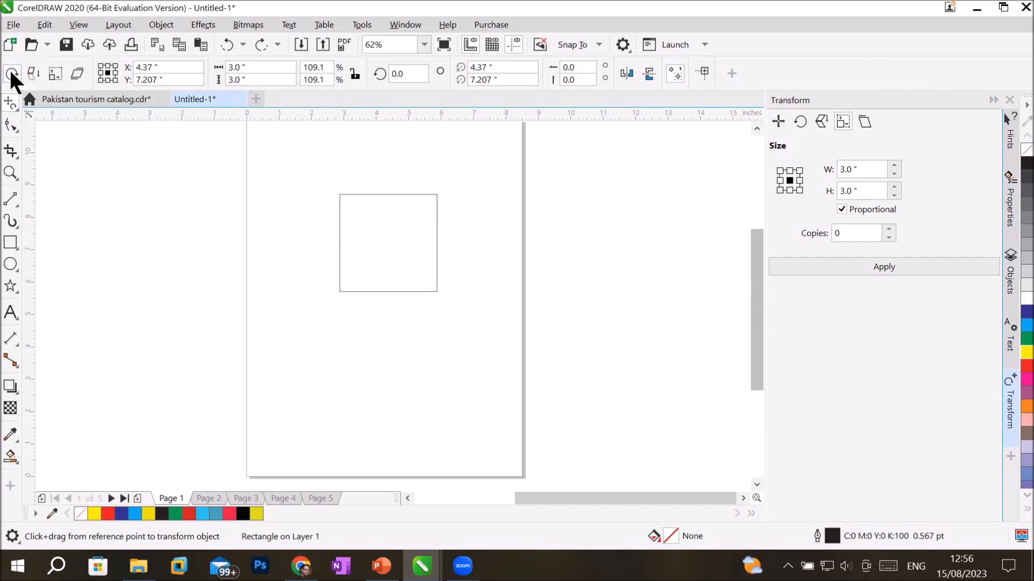
{"action": "left_click", "coordinate": [56, 73]}
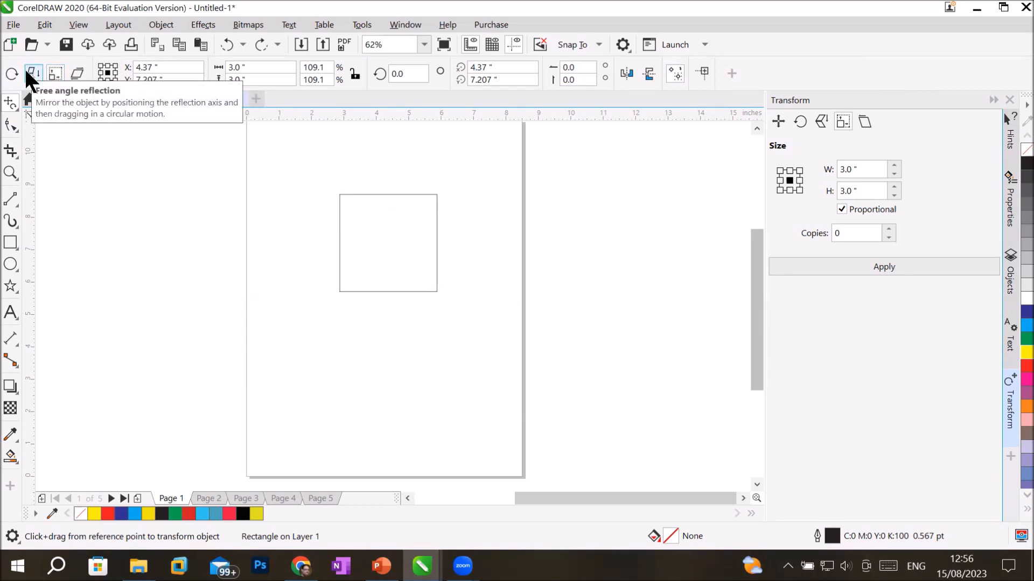
- Mirror a duplicate of the square across its top edge with free angle reflection
{"action": "left_click", "coordinate": [29, 74]}
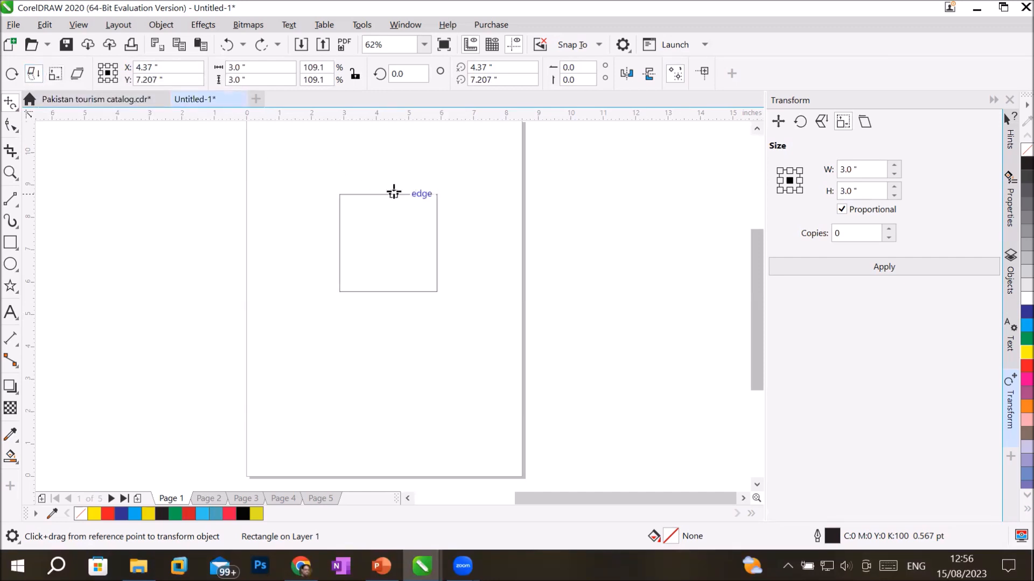
{"action": "mouse_move", "coordinate": [394, 193]}
{"action": "left_mouse_down"}
{"action": "mouse_move", "coordinate": [324, 200]}
{"action": "mouse_move", "coordinate": [265, 227]}
{"action": "mouse_move", "coordinate": [378, 177]}
{"action": "mouse_move", "coordinate": [395, 193]}
{"action": "mouse_move", "coordinate": [376, 275]}
{"action": "mouse_move", "coordinate": [382, 165]}
{"action": "mouse_move", "coordinate": [364, 195]}
{"action": "left_mouse_up"}
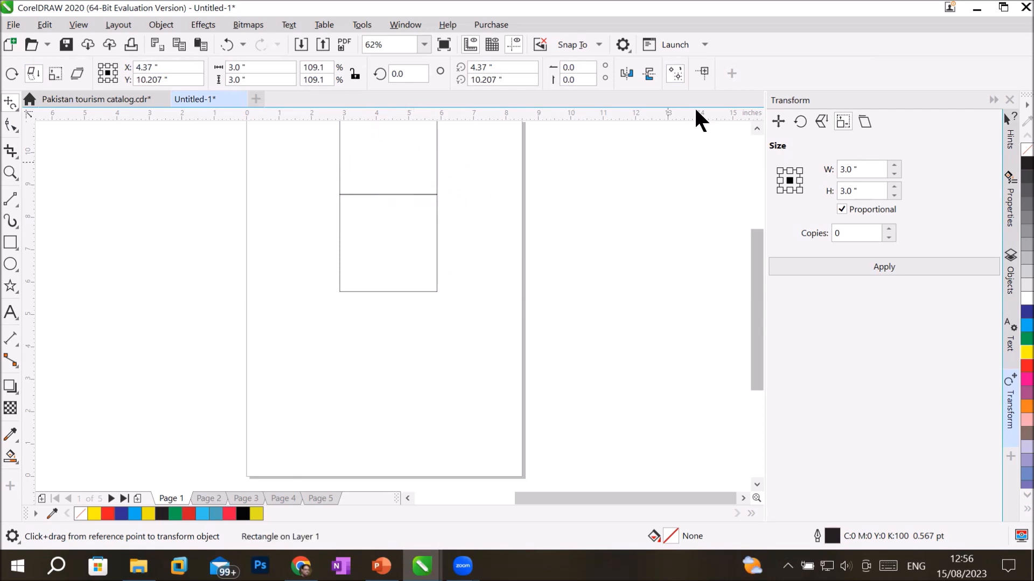
{"action": "left_click", "coordinate": [675, 74]}
- Start a new artistic text object in the empty lower part of the page, below the squares
{"action": "left_click", "coordinate": [11, 314]}
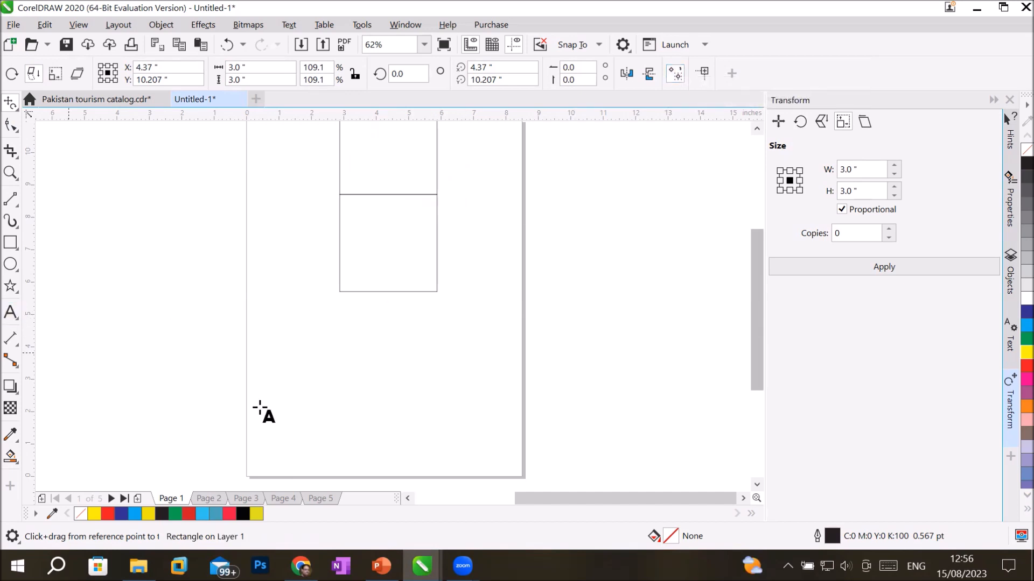
{"action": "left_click", "coordinate": [329, 404]}
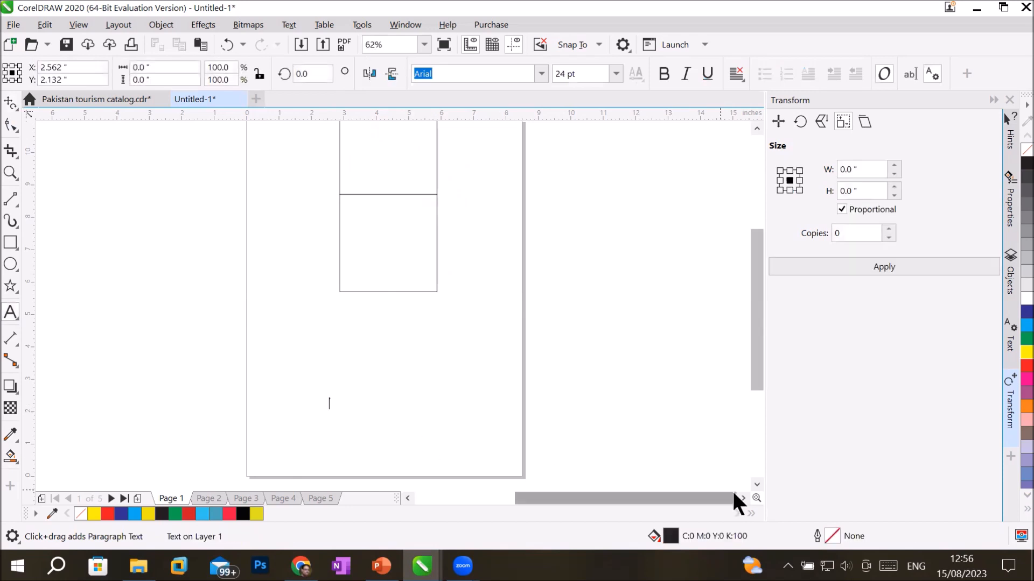
- Add the artistic text "Reflection" below the rectangles and enlarge it to about 6.9 inches wide
{"action": "type", "text": "Ref"}
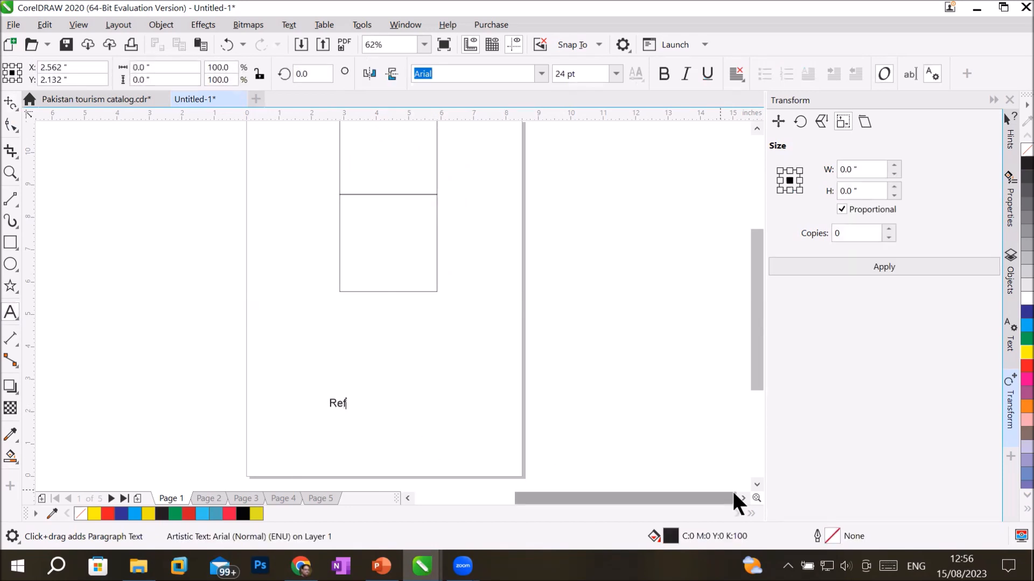
{"action": "type", "text": "lection"}
{"action": "key", "text": "Escape"}
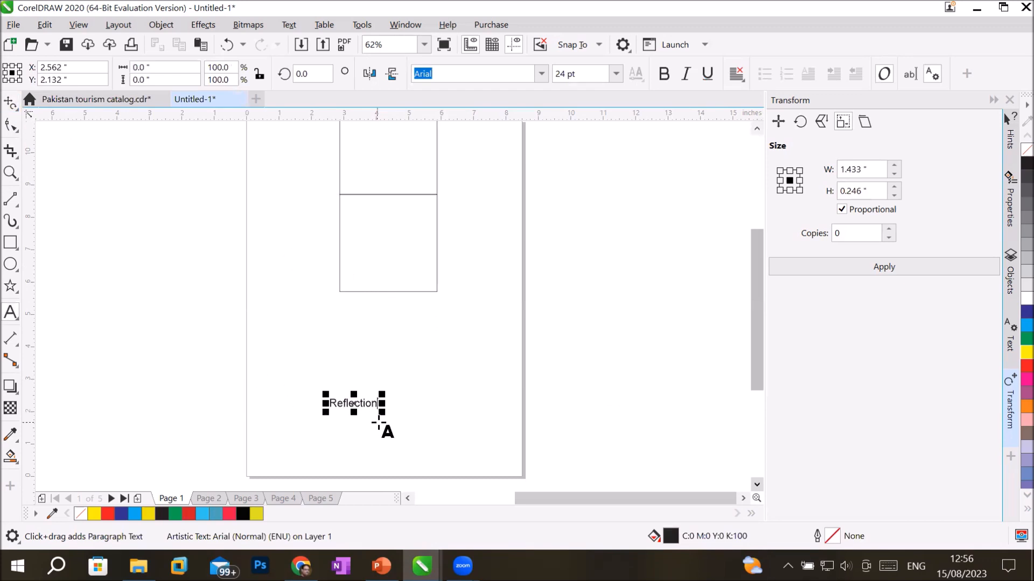
{"action": "left_click_drag", "start_coordinate": [379, 412], "coordinate": [469, 450]}
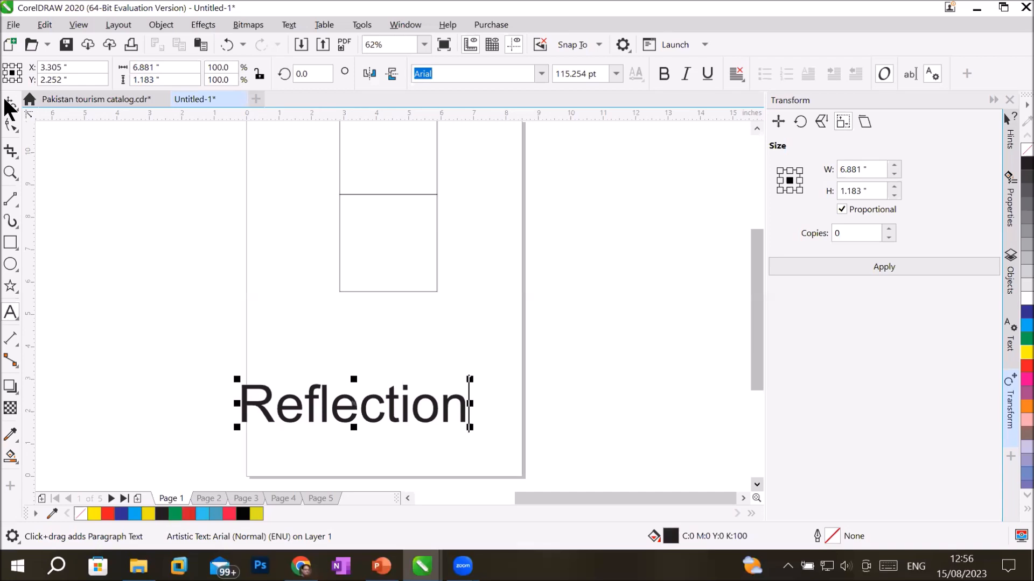
- Try Free Reflection from the text's lower end to mirror a copy sideways after the word, and undo it
{"action": "left_click", "coordinate": [9, 104]}
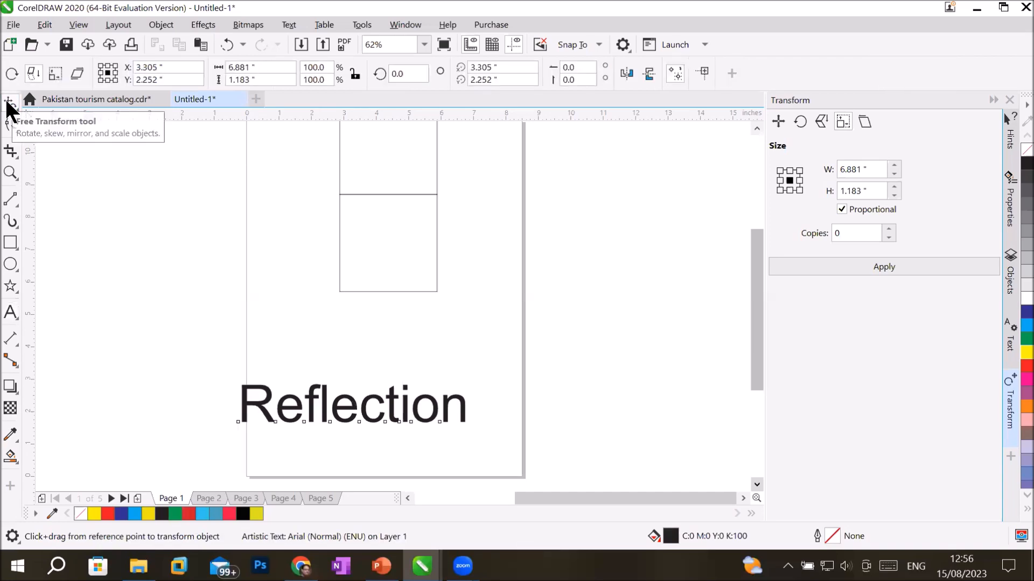
{"action": "left_click", "coordinate": [33, 78]}
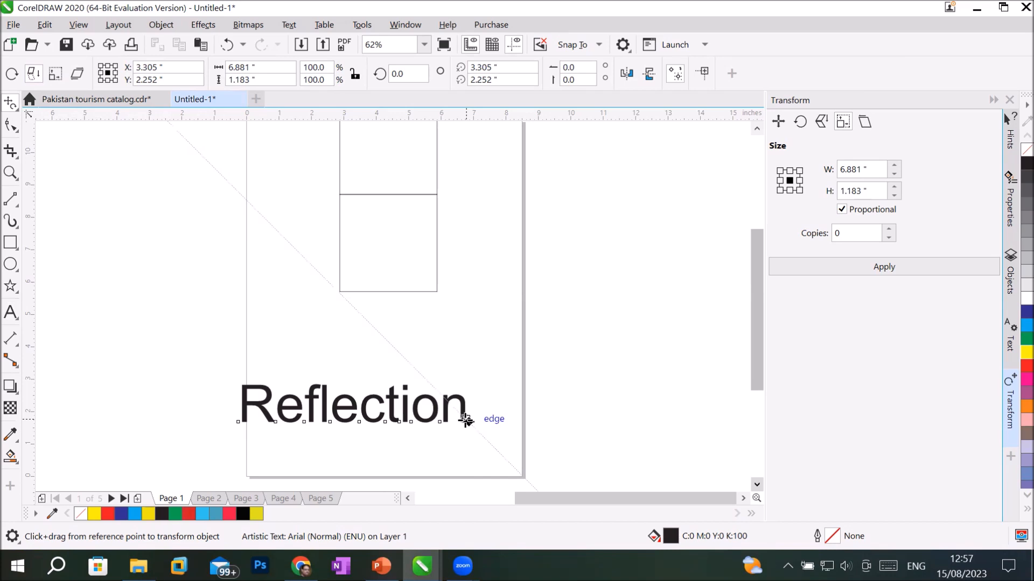
{"action": "left_click_drag", "start_coordinate": [467, 421], "coordinate": [464, 422]}
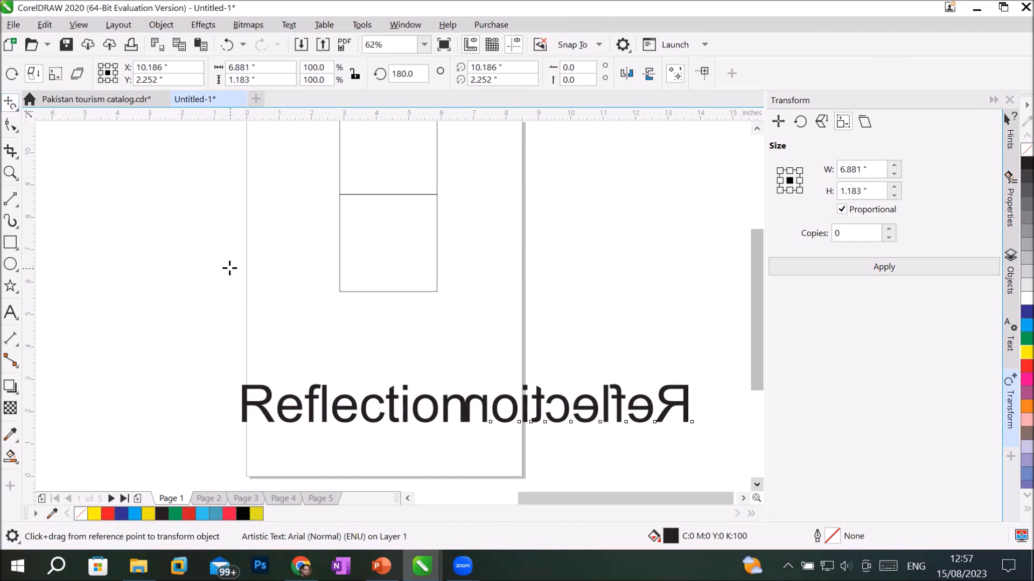
{"action": "key", "text": "ctrl+z"}
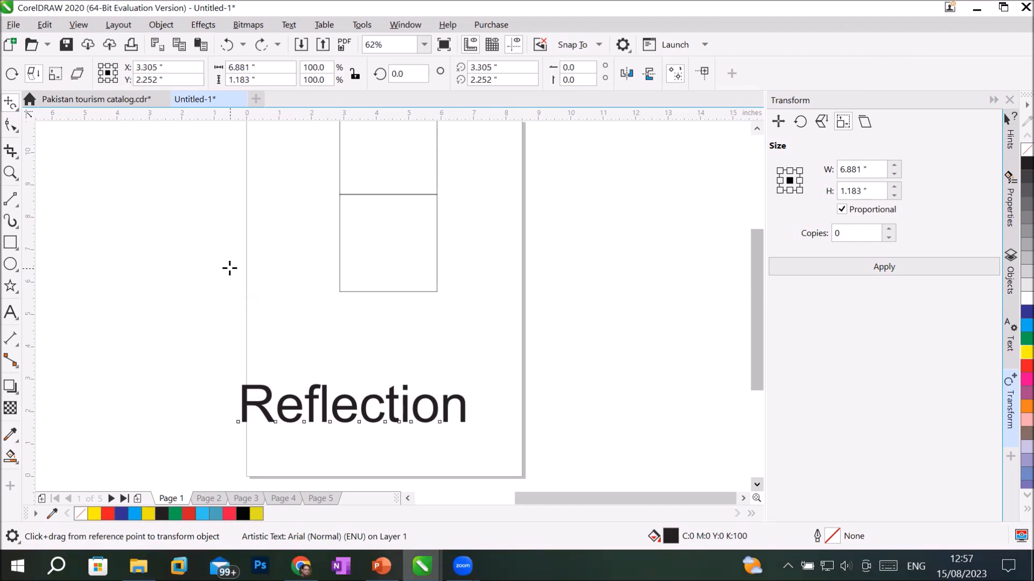
- Reflect a copy of the "Reflection" text vertically above the original, and undo it
{"action": "left_click", "coordinate": [352, 383]}
{"action": "left_click_drag", "start_coordinate": [351, 383], "coordinate": [430, 380]}
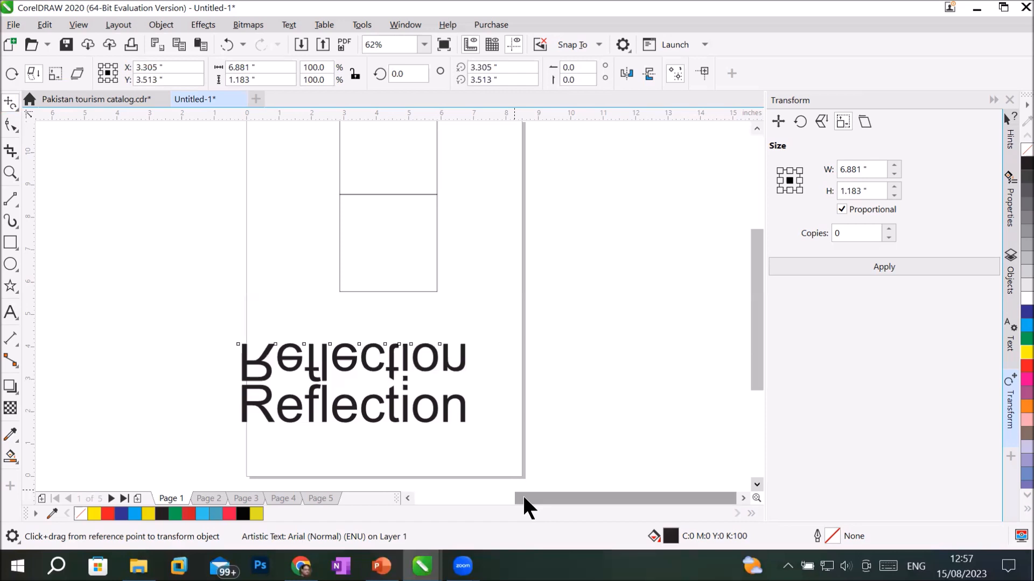
{"action": "key", "text": "ctrl+z"}
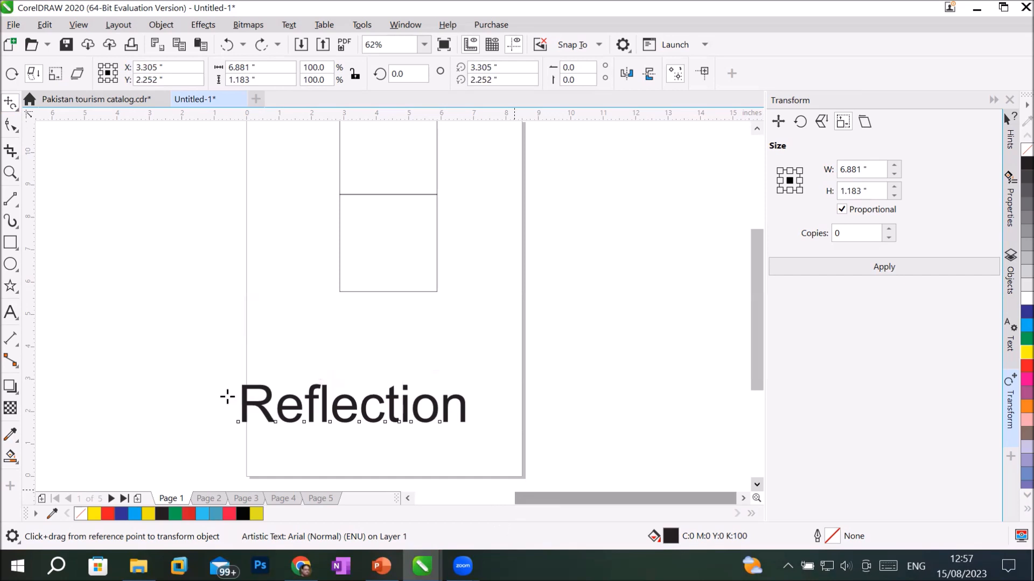
- Reflect a slightly tilted copy of the text before its first letter, and switch the transform mode to Free Skew
{"action": "left_click_drag", "start_coordinate": [244, 401], "coordinate": [246, 325]}
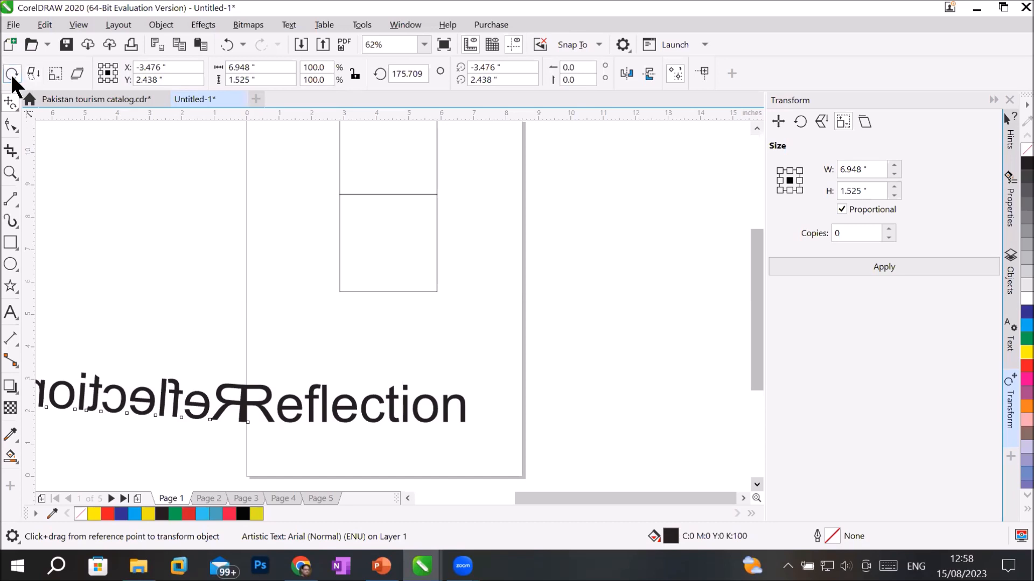
{"action": "left_click", "coordinate": [52, 72]}
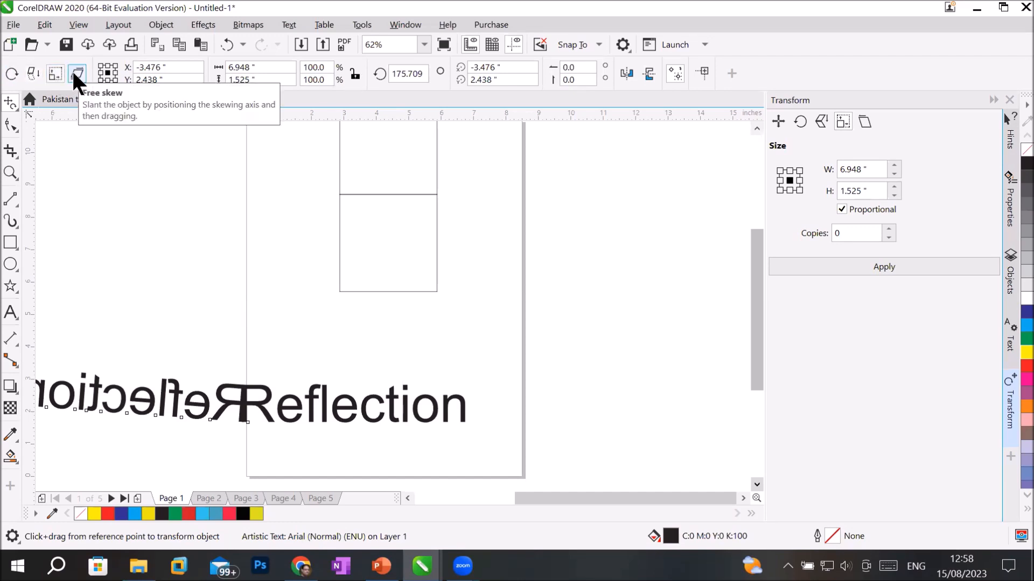
{"action": "left_click", "coordinate": [76, 74]}
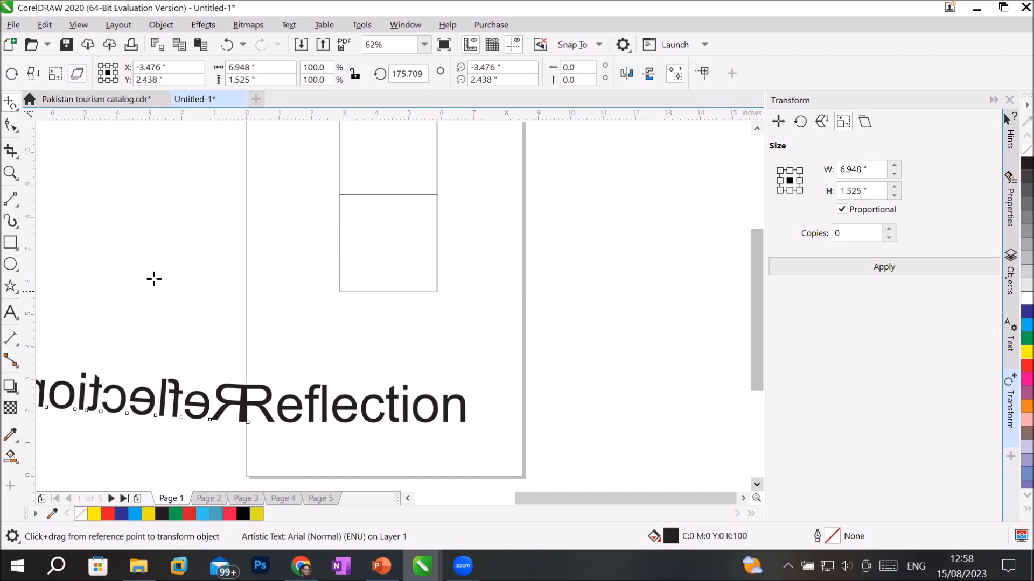
- Delete both rectangles and both "Reflection" texts together, keeping the blue circles beside the page
{"action": "scroll", "coordinate": [423, 321], "scroll_direction": "down", "scroll_amount": 1}
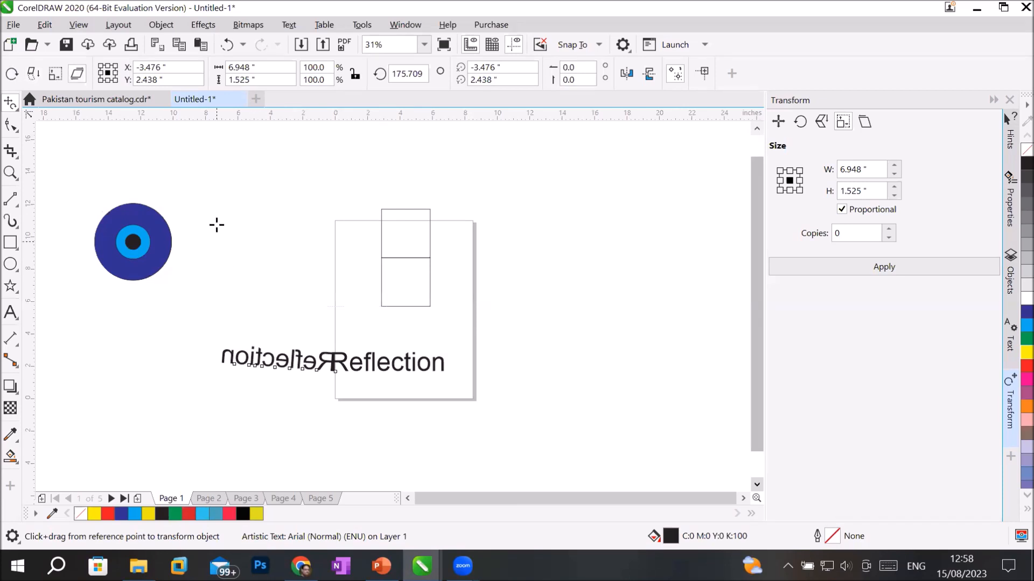
{"action": "left_click", "coordinate": [11, 105]}
{"action": "left_click", "coordinate": [46, 102]}
{"action": "left_click_drag", "start_coordinate": [190, 159], "coordinate": [236, 336]}
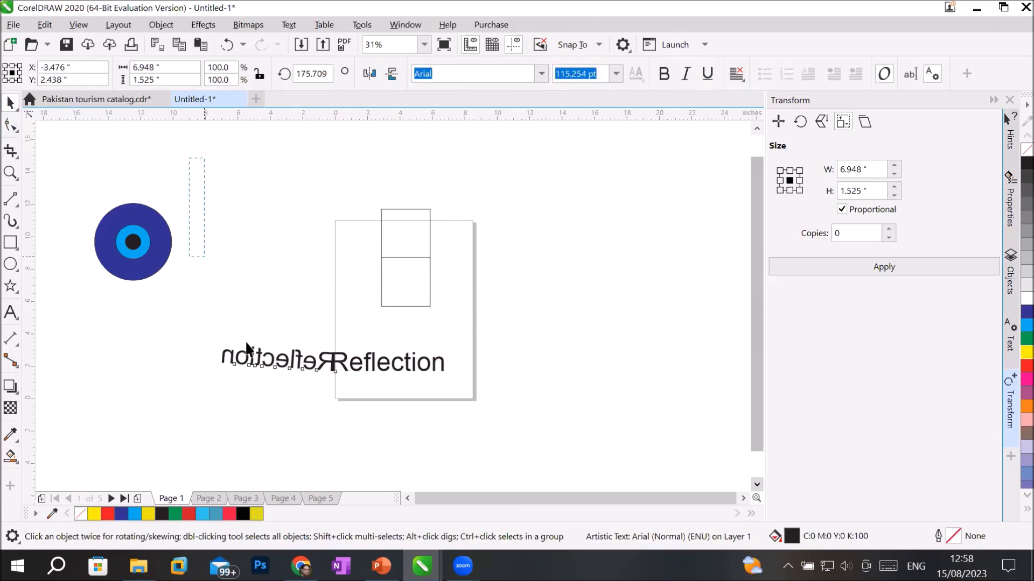
{"action": "left_click_drag", "start_coordinate": [532, 426], "coordinate": [531, 427]}
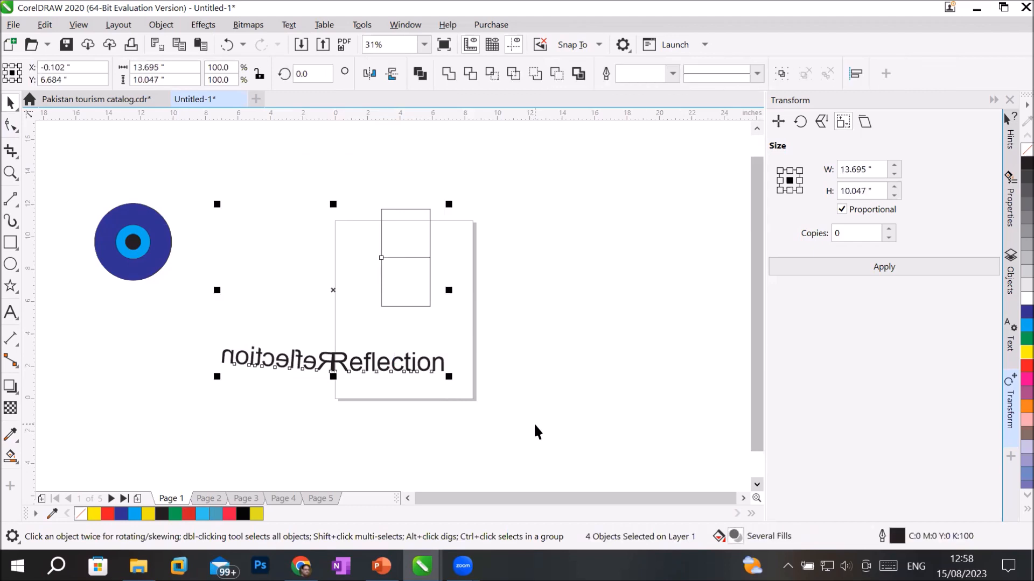
{"action": "key", "text": "Delete"}
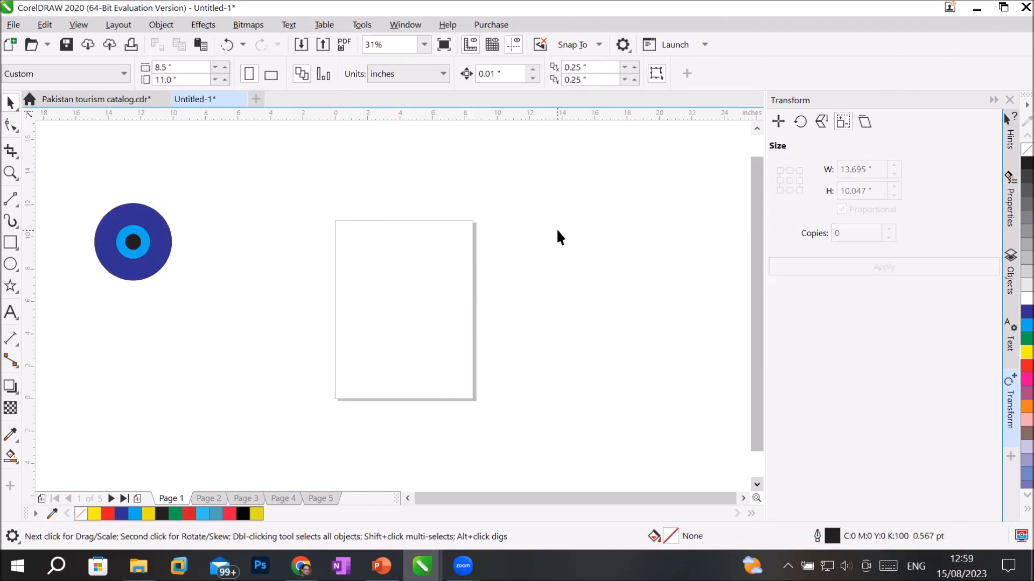
- Draw a rectangle about 6.03 by 3 inches on the page
{"action": "left_click", "coordinate": [10, 244]}
{"action": "left_click_drag", "start_coordinate": [363, 268], "coordinate": [461, 315]}
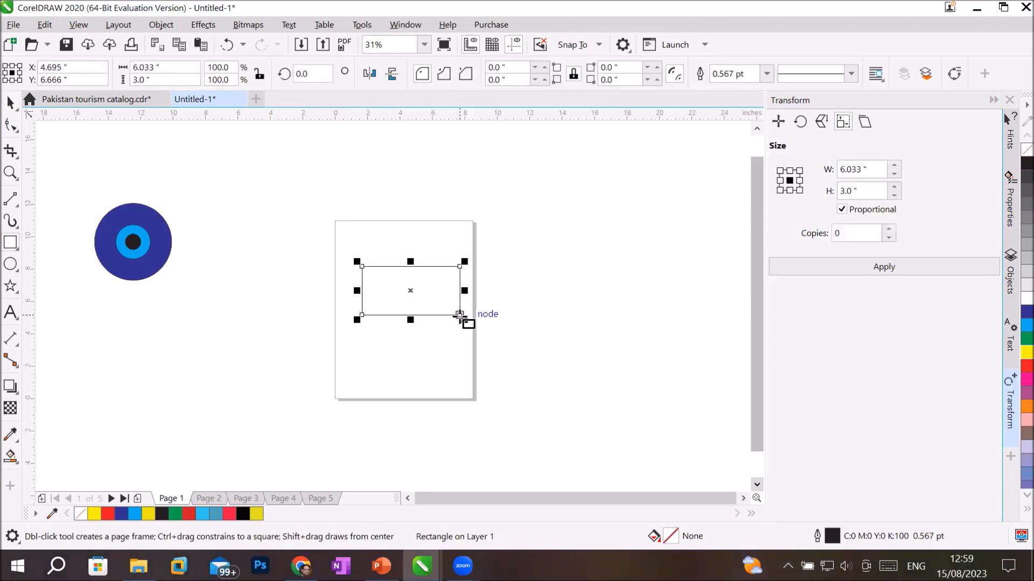
{"action": "scroll", "coordinate": [453, 338], "scroll_direction": "up", "scroll_amount": 1}
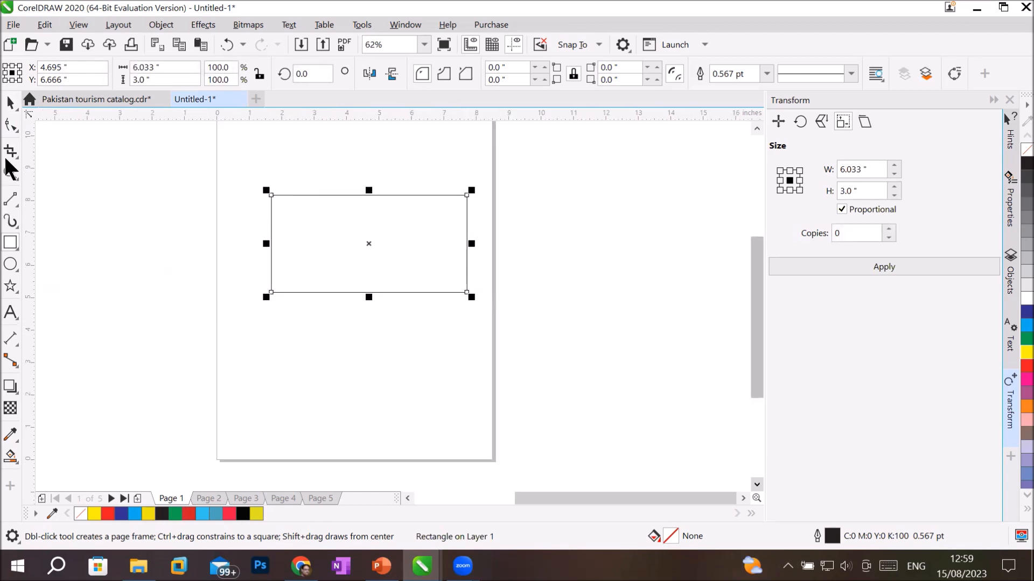
- Use Free Skew from the midpoint of the rectangle's upper edge to create a slanted copy about 7 by 3.6 inches
{"action": "left_click", "coordinate": [6, 106]}
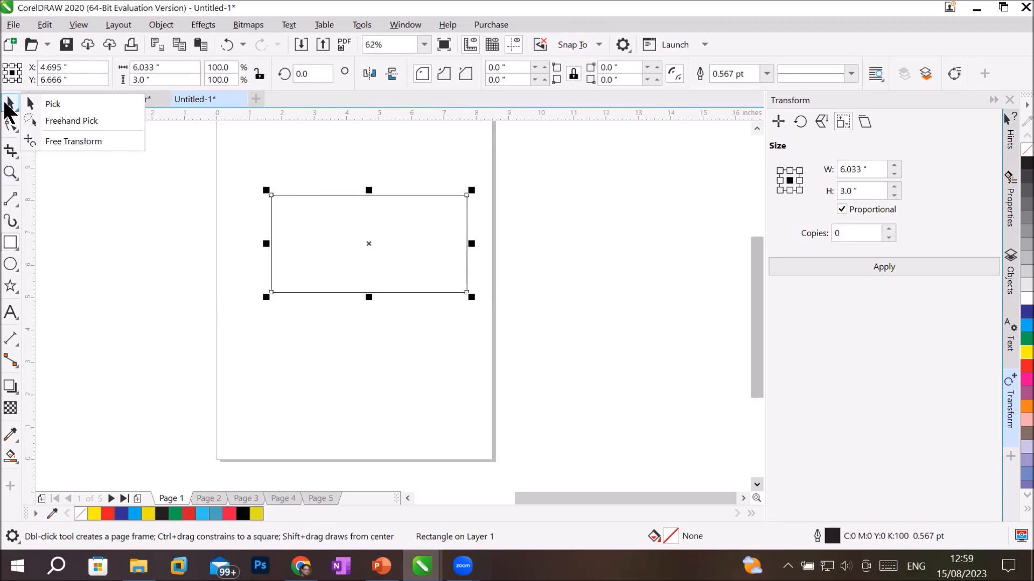
{"action": "left_click", "coordinate": [63, 141]}
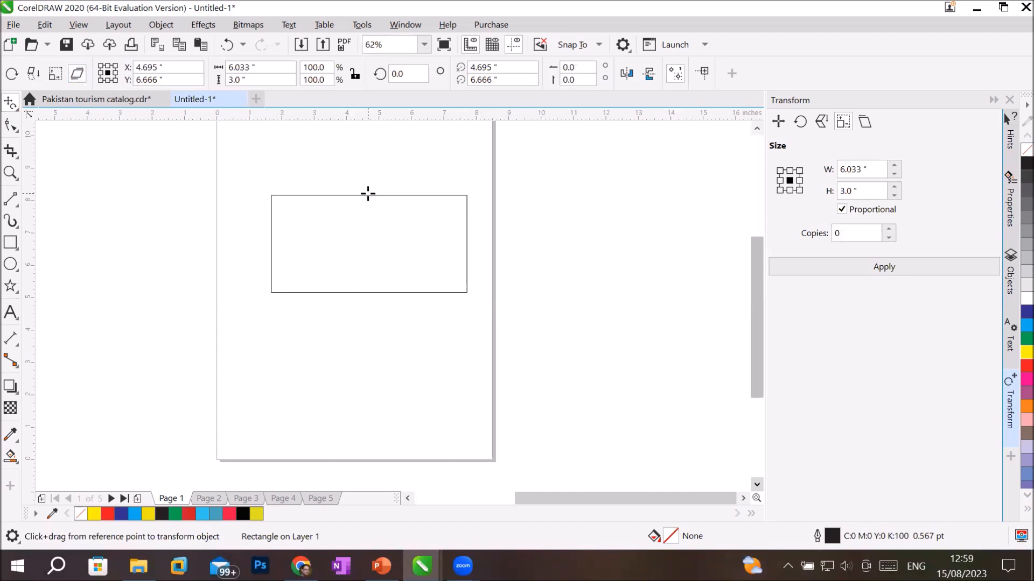
{"action": "left_click_drag", "start_coordinate": [368, 195], "coordinate": [398, 205]}
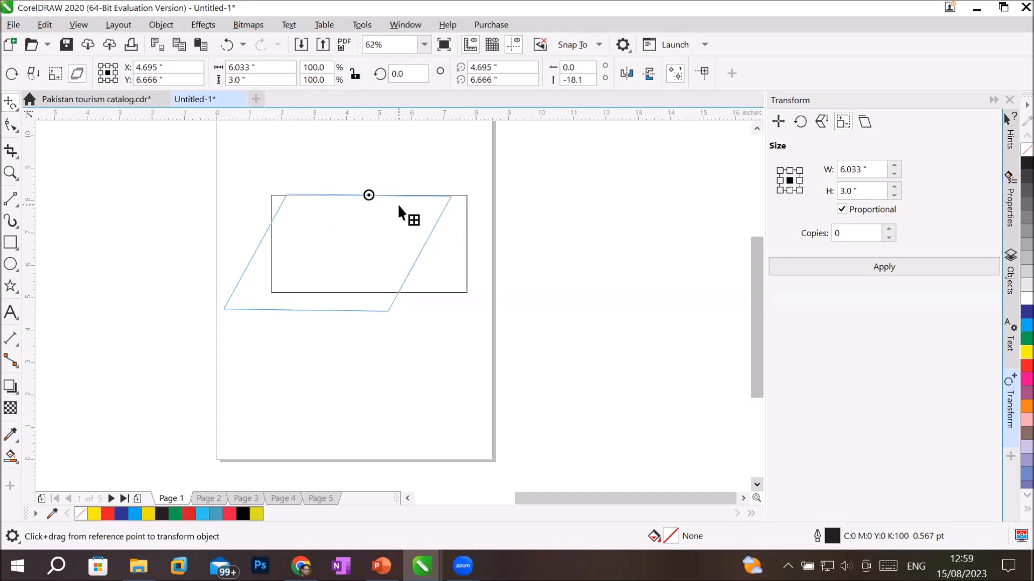
{"action": "left_click_drag", "start_coordinate": [399, 205], "coordinate": [397, 204]}
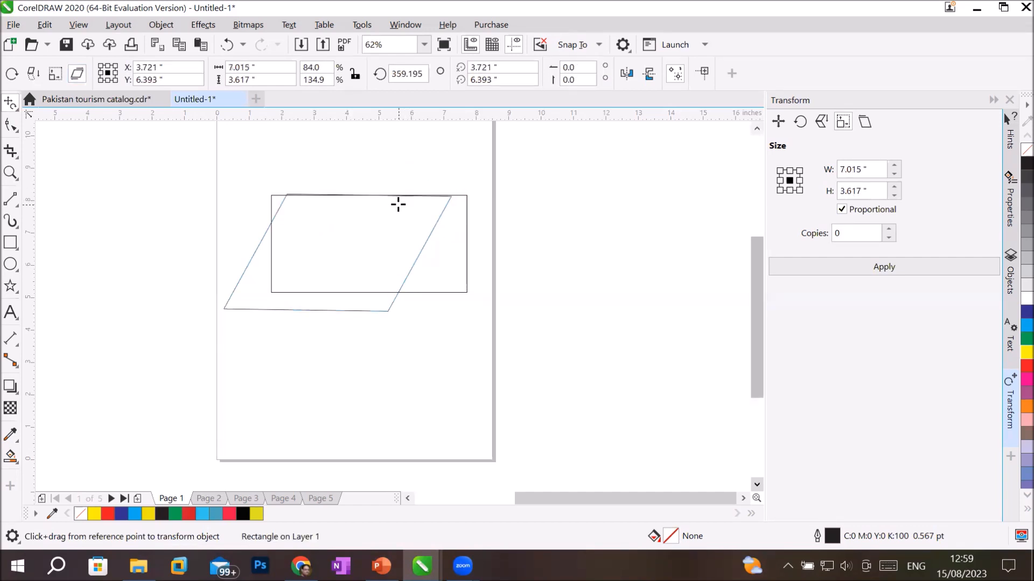
- Fill the slanted copy with blue, and undo both the fill and the skewed copy
{"action": "left_click", "coordinate": [1026, 313]}
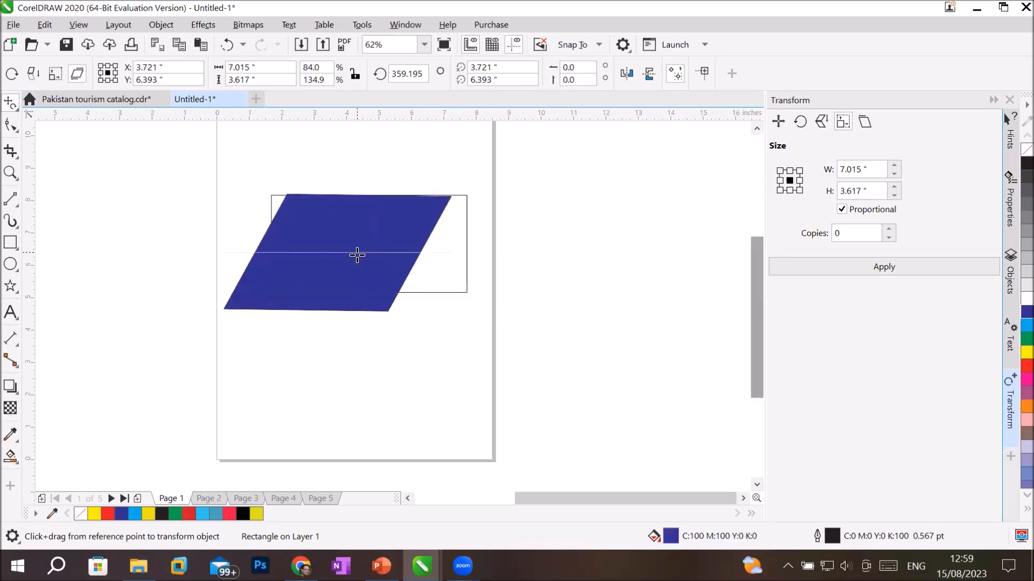
{"action": "key", "text": "ctrl+z"}
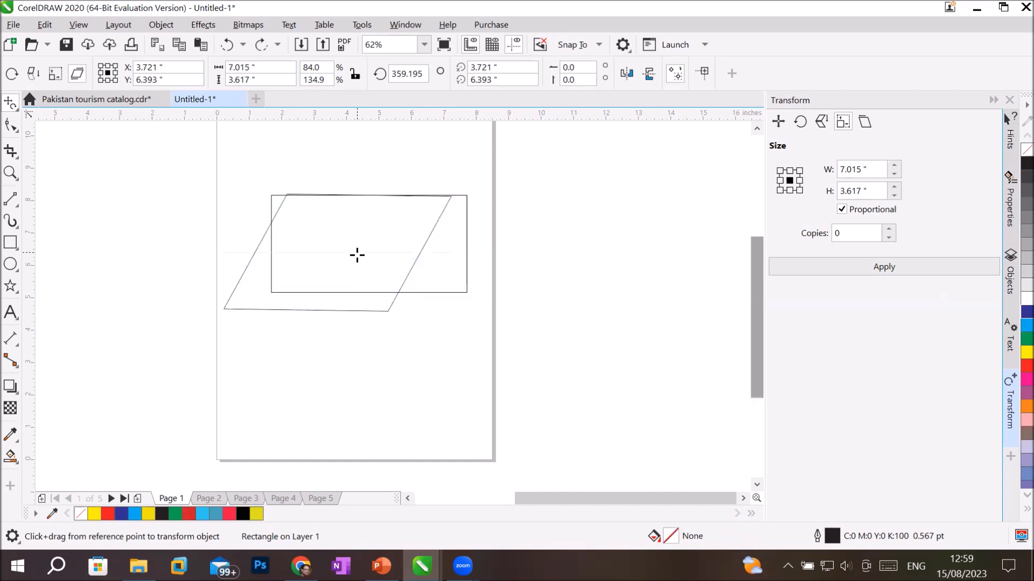
{"action": "key", "text": "ctrl+z"}
- Add the artistic text "Headline" below the rectangle and enlarge it to about 7.2 inches wide
{"action": "left_click", "coordinate": [11, 312]}
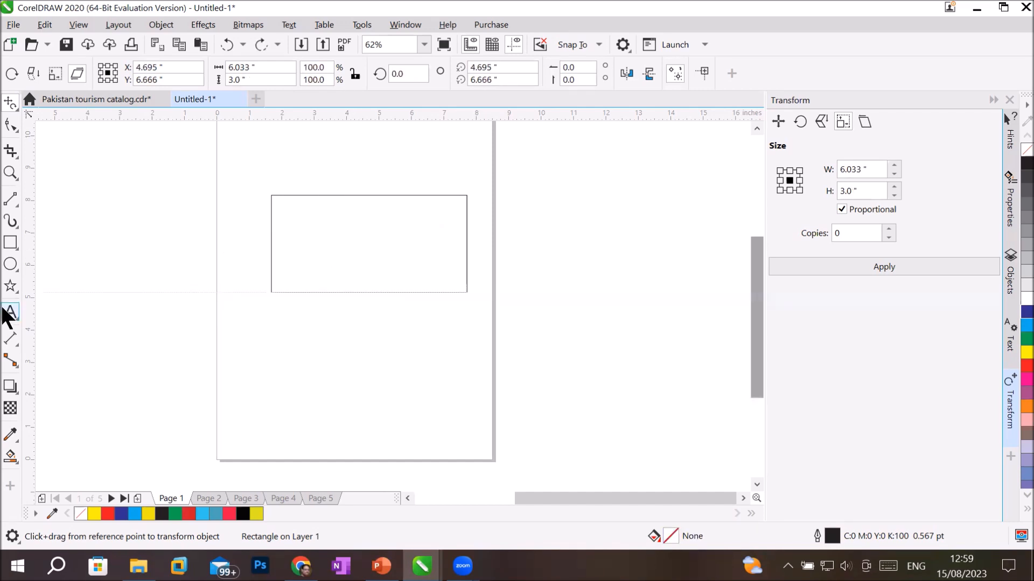
{"action": "left_click", "coordinate": [300, 361]}
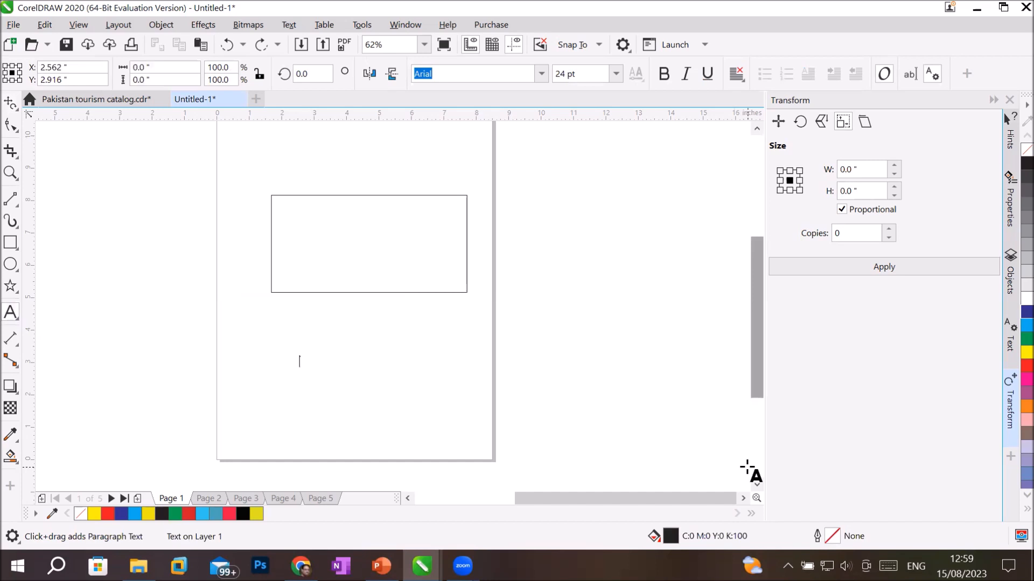
{"action": "type", "text": "Headling"}
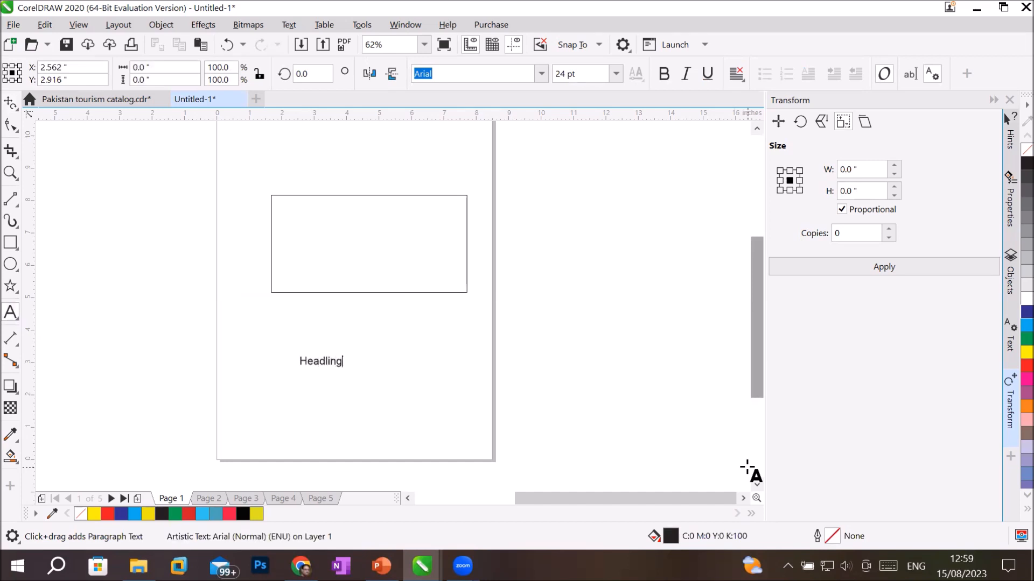
{"action": "key", "text": "BackSpace"}
{"action": "type", "text": "e"}
{"action": "key", "text": "Escape"}
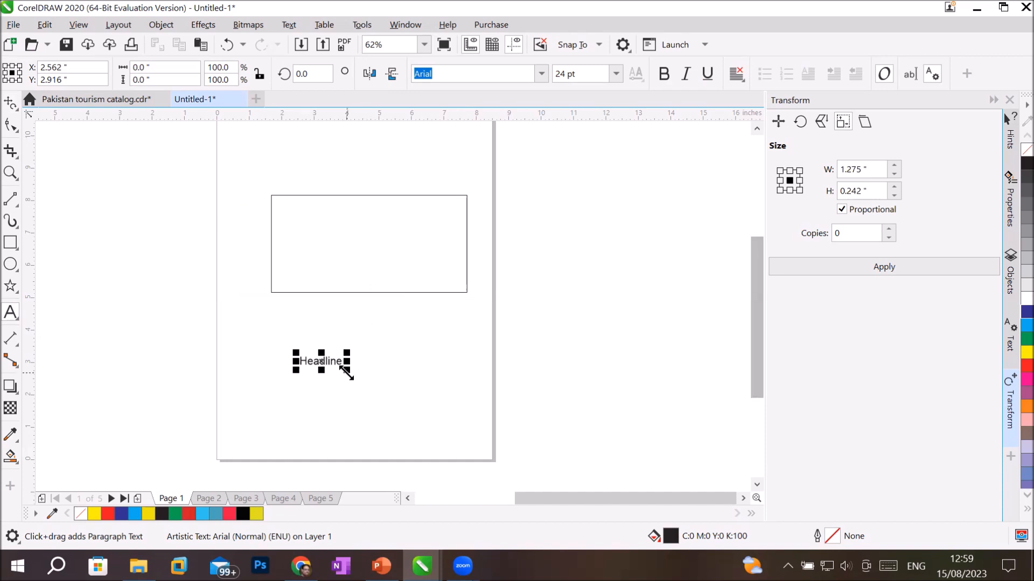
{"action": "left_click_drag", "start_coordinate": [346, 371], "coordinate": [443, 416]}
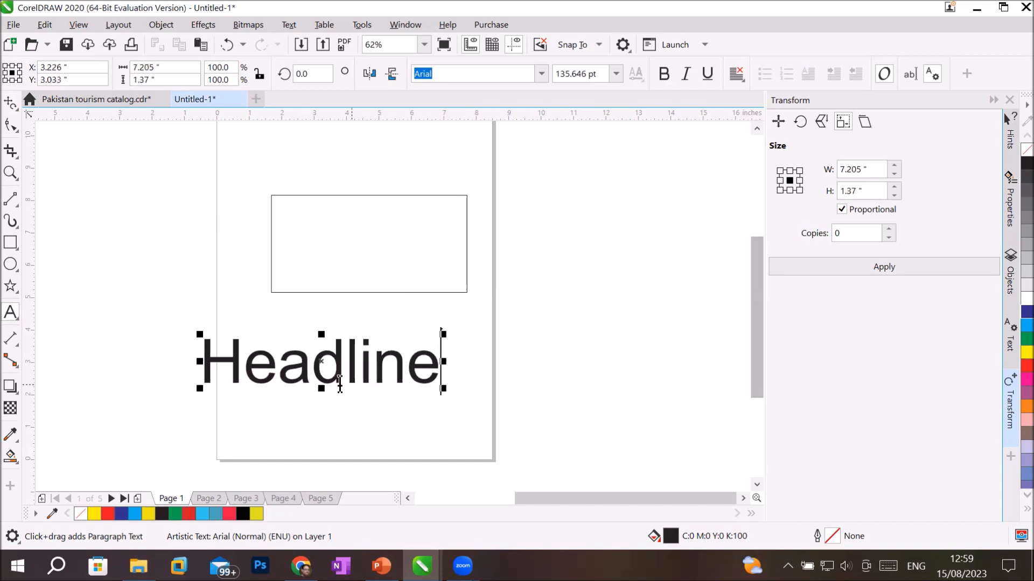
- Create a slanted copy of the "Headline" text with Free Skew, about 6.1 by 1.9 inches, overlapping the original
{"action": "left_click", "coordinate": [16, 105]}
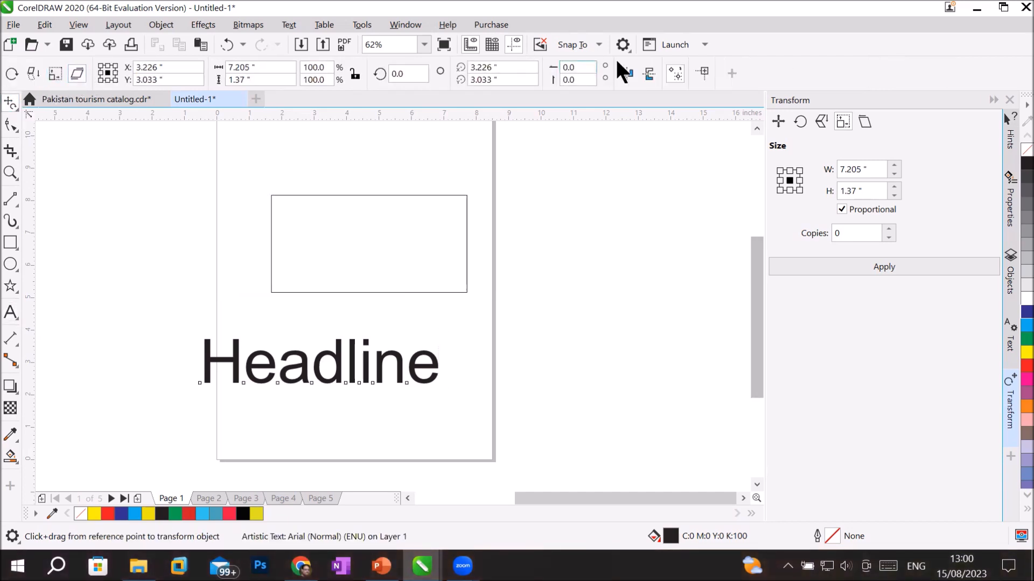
{"action": "left_click", "coordinate": [675, 73]}
{"action": "left_click_drag", "start_coordinate": [341, 345], "coordinate": [423, 429]}
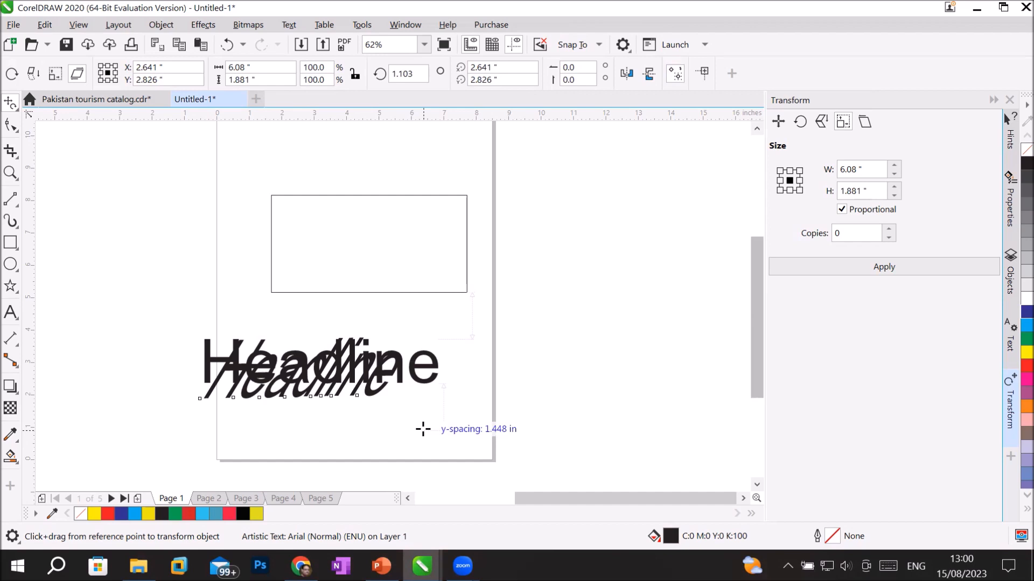
{"action": "left_click_drag", "start_coordinate": [423, 429], "coordinate": [423, 429]}
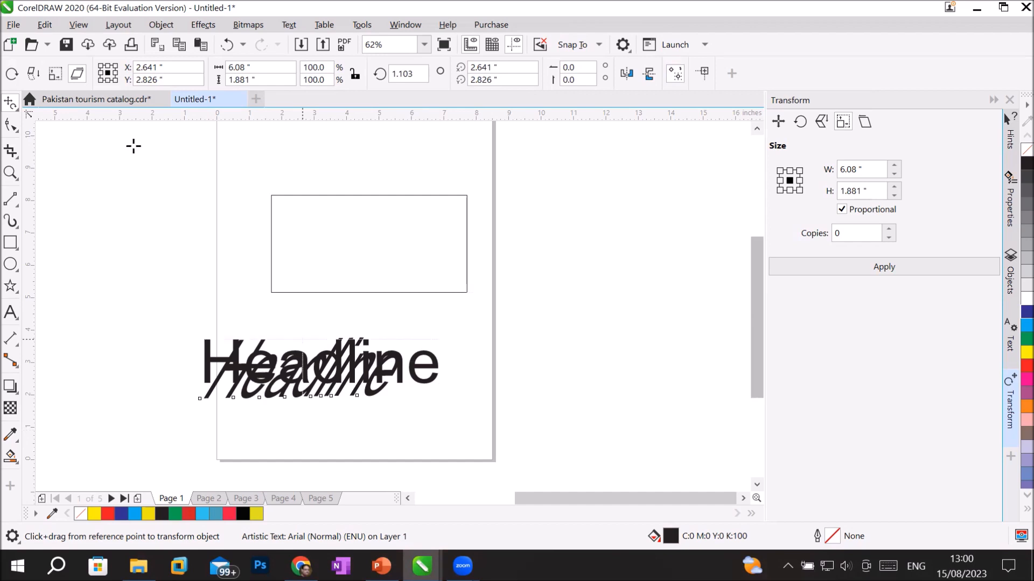
- Delete the rectangle and both "Headline" texts to clear the page
{"action": "left_click", "coordinate": [11, 106]}
{"action": "left_click", "coordinate": [11, 107]}
{"action": "left_click", "coordinate": [49, 119]}
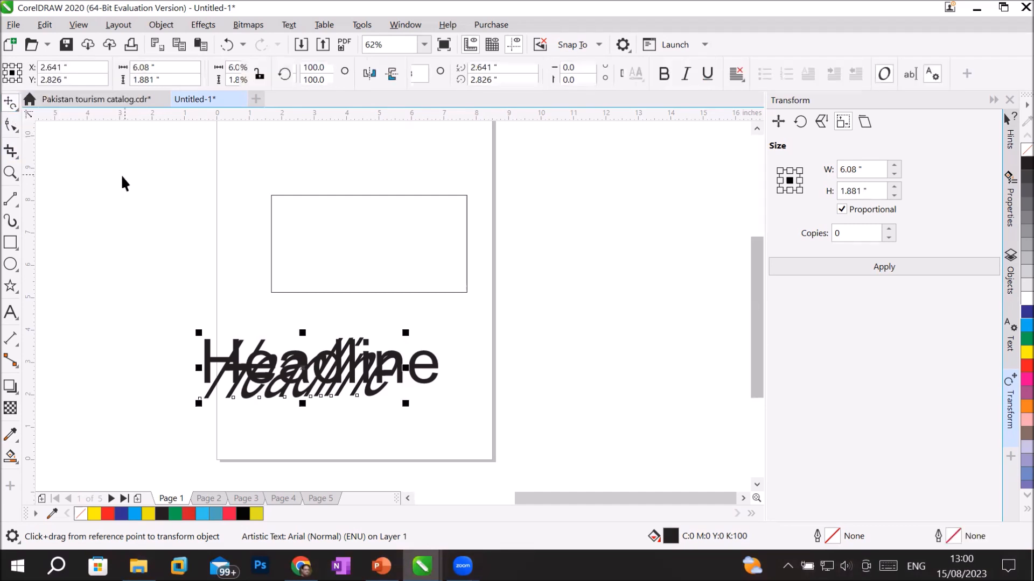
{"action": "key", "text": "ctrl+a"}
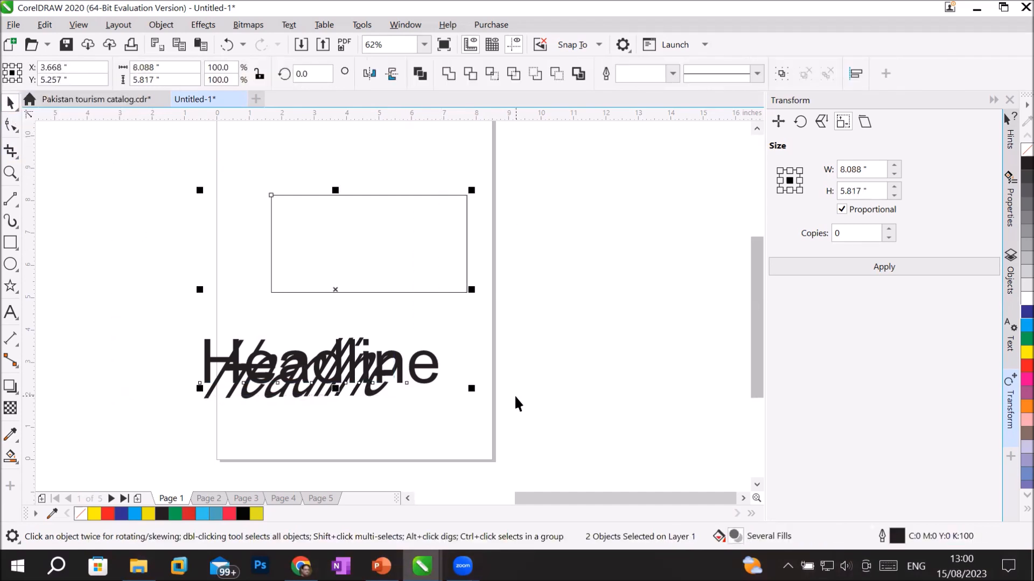
{"action": "key", "text": "Delete"}
{"action": "left_click_drag", "start_coordinate": [192, 305], "coordinate": [473, 425]}
{"action": "key", "text": "Delete"}
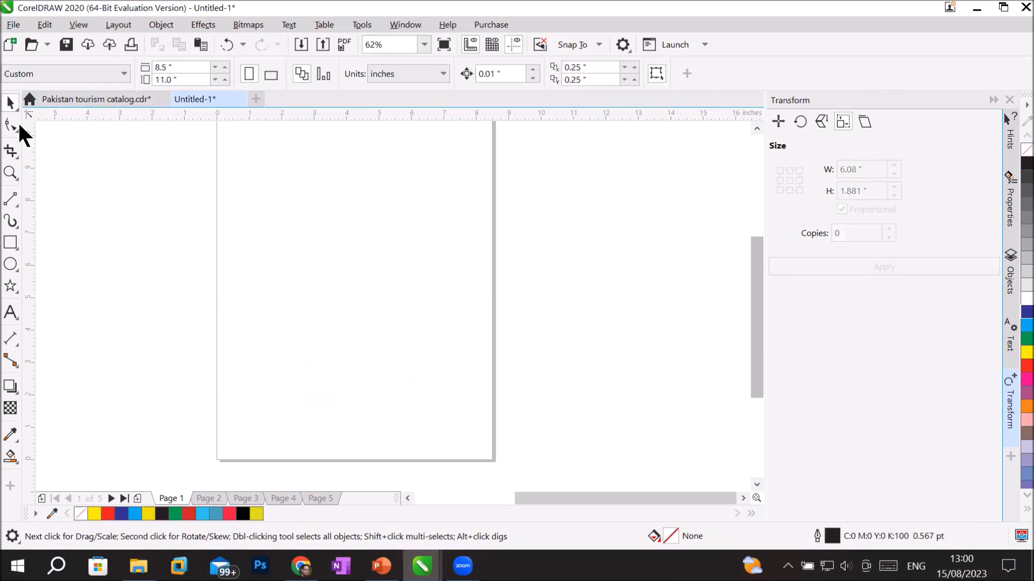
{"action": "left_click", "coordinate": [12, 105]}
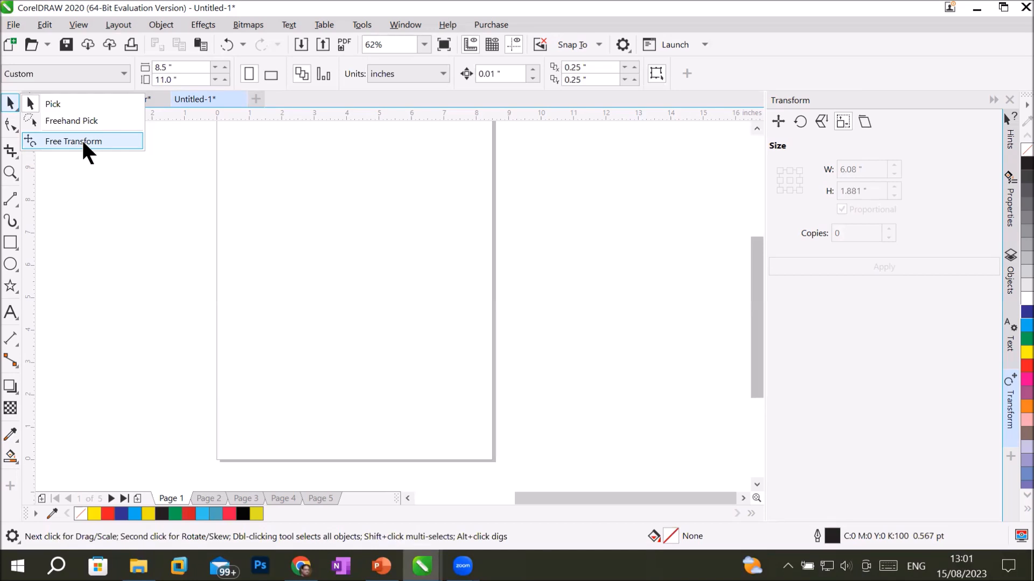
{"action": "left_click", "coordinate": [6, 100]}
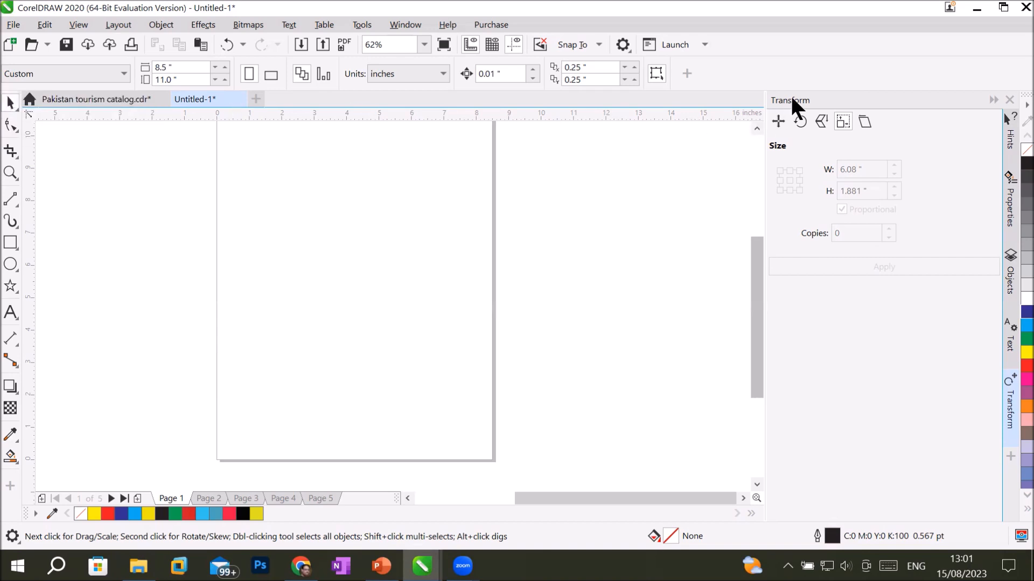
{"action": "left_click", "coordinate": [777, 121]}
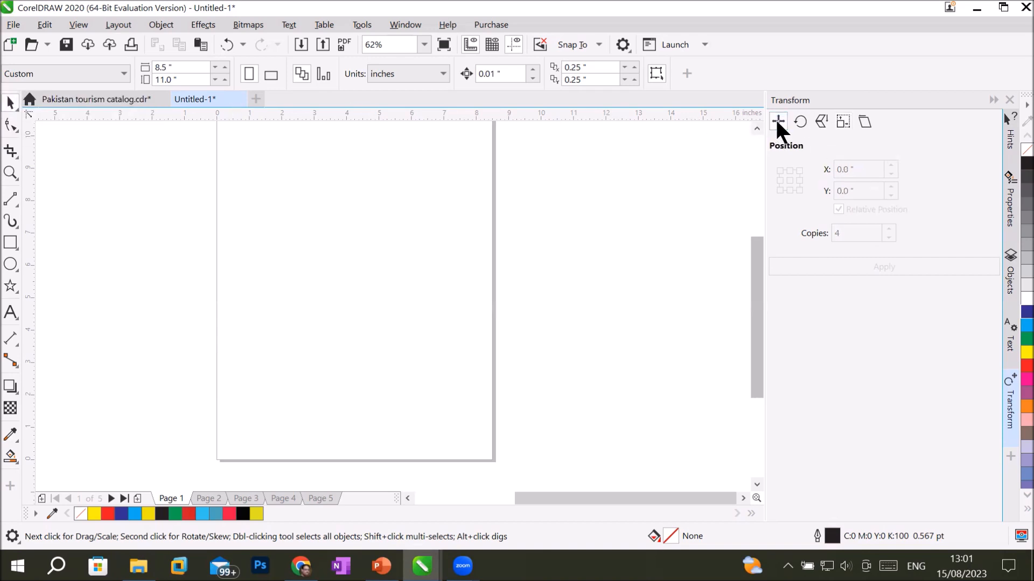
{"action": "left_click", "coordinate": [800, 120]}
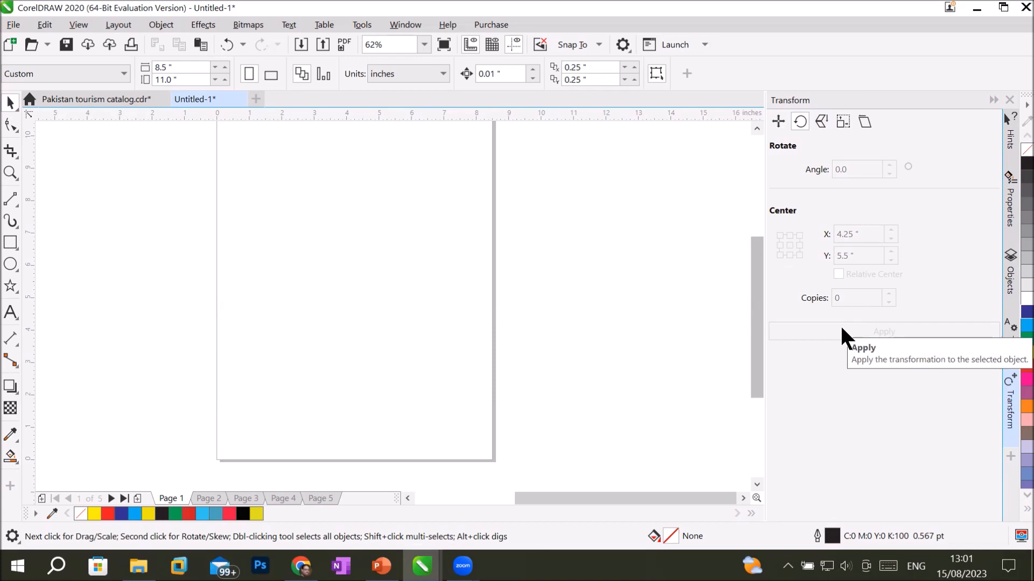
- Draw a circle about 1.48 by 1.47 inches in the upper-left area of the page and fill it with blue
{"action": "left_click", "coordinate": [10, 264]}
{"action": "left_click_drag", "start_coordinate": [249, 198], "coordinate": [298, 247]}
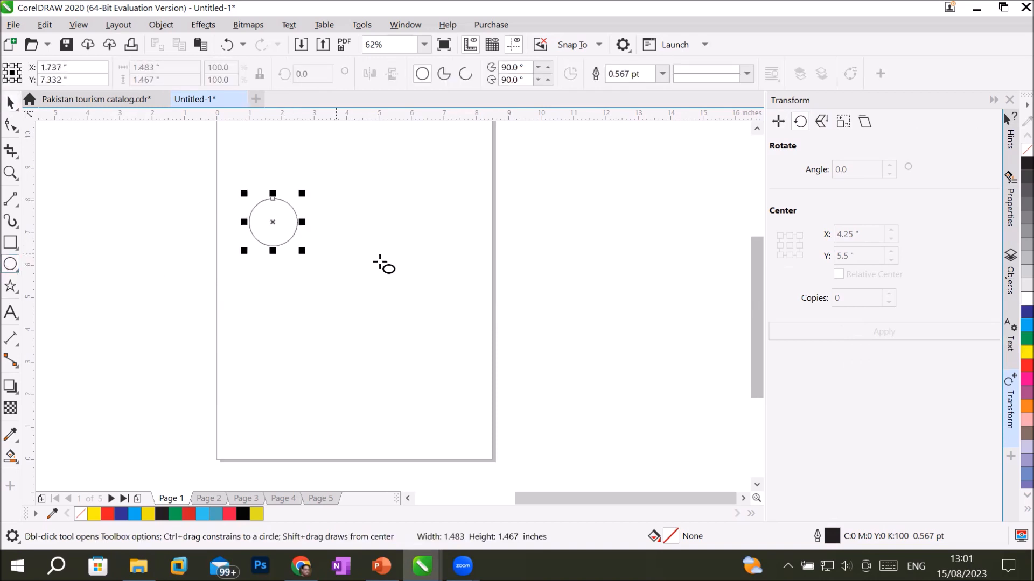
{"action": "left_click", "coordinate": [1025, 312]}
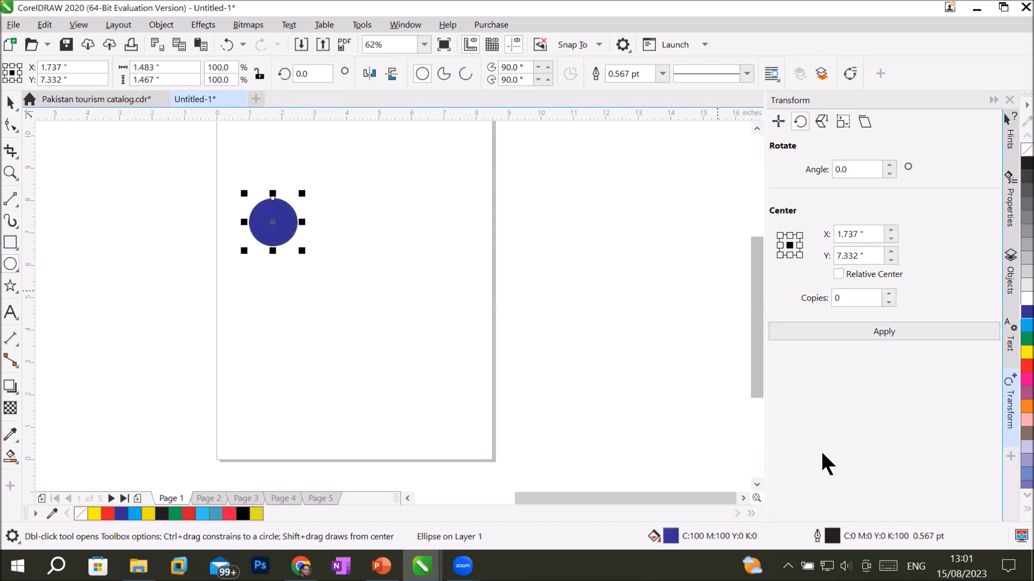
- Set up a Size transformation for the blue circle with 5 copies
{"action": "left_click", "coordinate": [822, 119]}
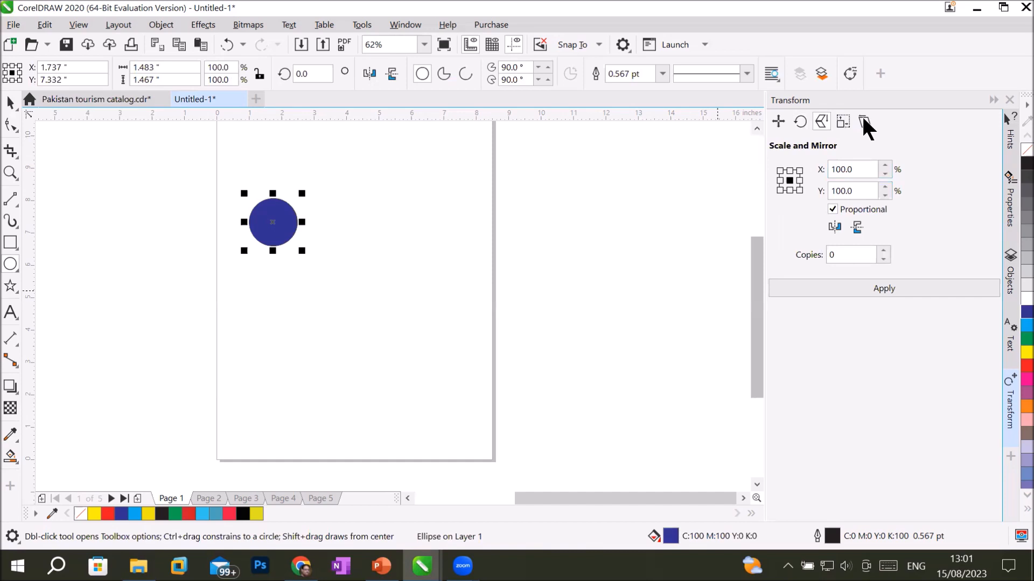
{"action": "left_click", "coordinate": [845, 120]}
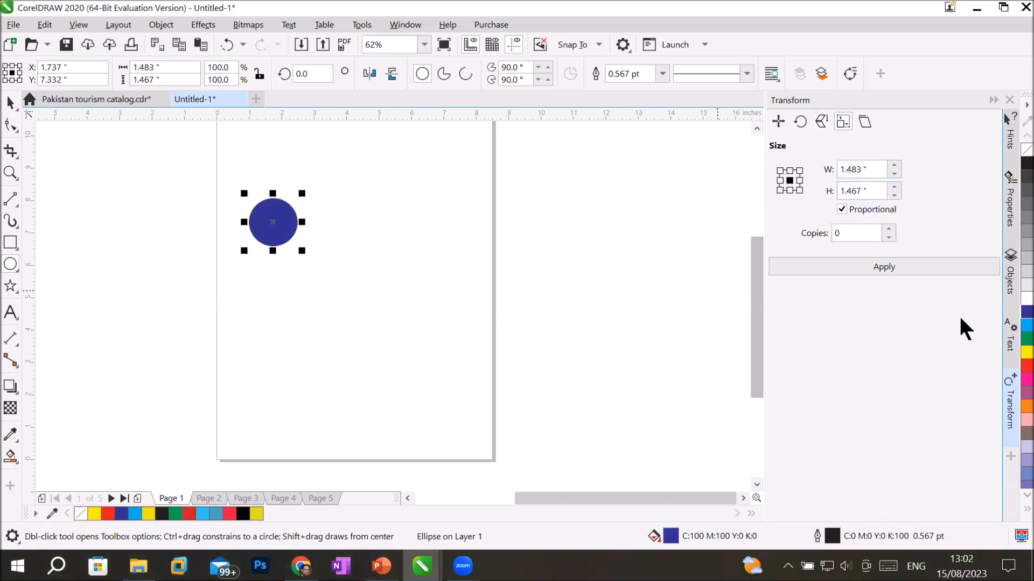
{"action": "left_click", "coordinate": [889, 226]}
{"action": "left_click", "coordinate": [889, 225]}
{"action": "left_click", "coordinate": [889, 225]}
{"action": "left_click", "coordinate": [888, 226]}
{"action": "left_click", "coordinate": [889, 226]}
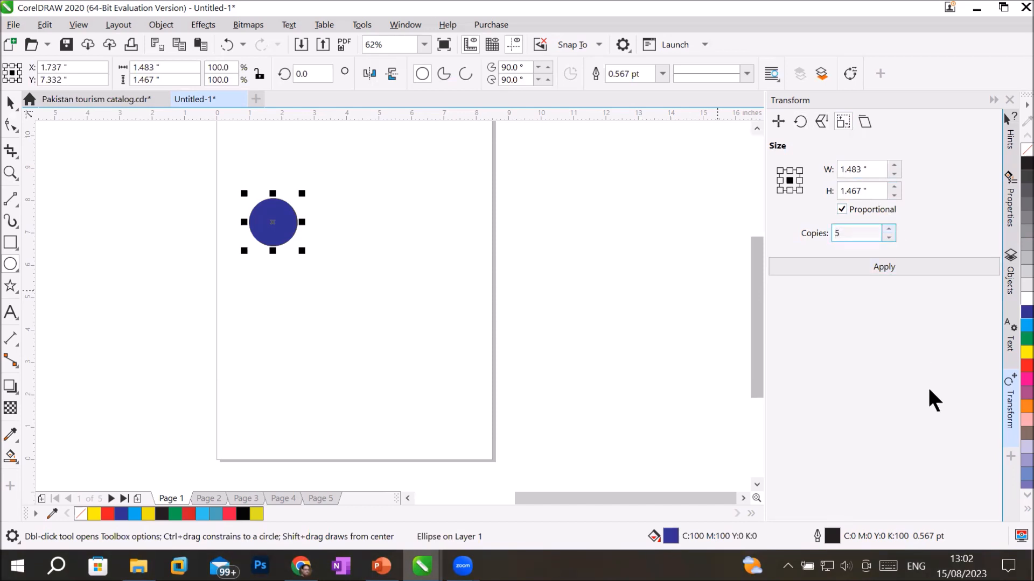
- Try the five-copy Size transformation at the circle's current dimensions, check the copies in the objects list, and undo it
{"action": "left_click_drag", "start_coordinate": [874, 172], "coordinate": [808, 172]}
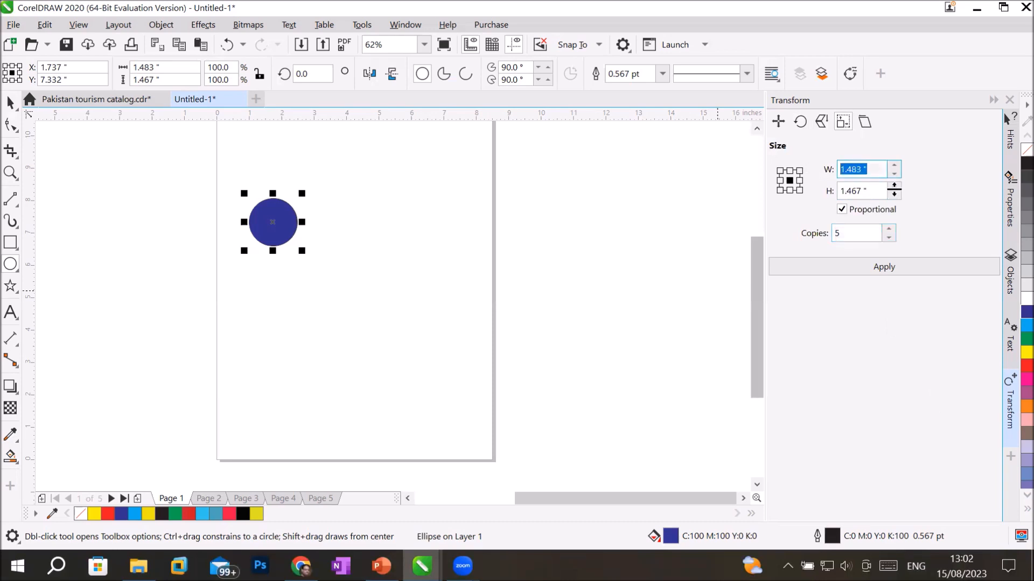
{"action": "left_click_drag", "start_coordinate": [877, 193], "coordinate": [813, 195]}
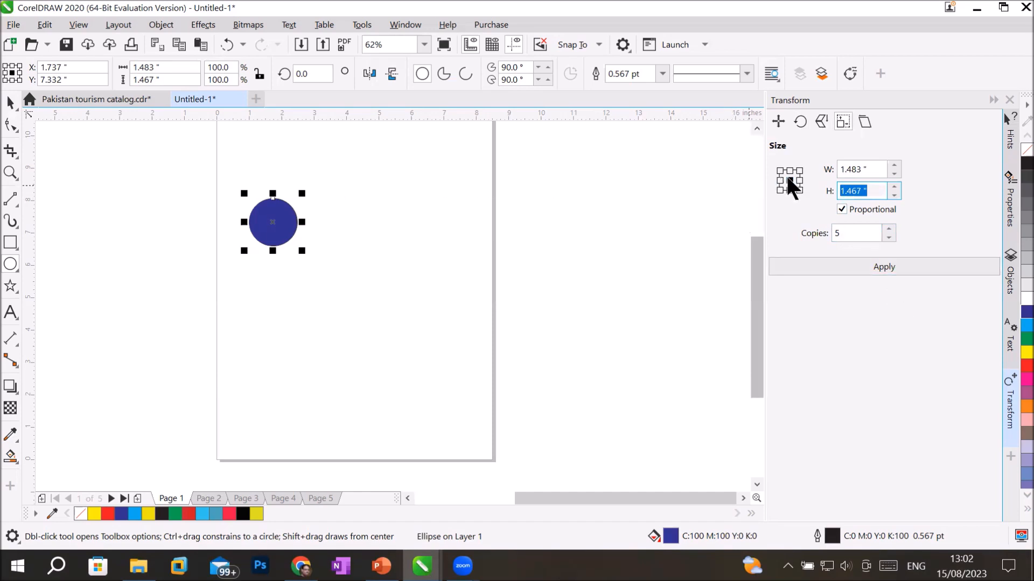
{"action": "left_click", "coordinate": [887, 264]}
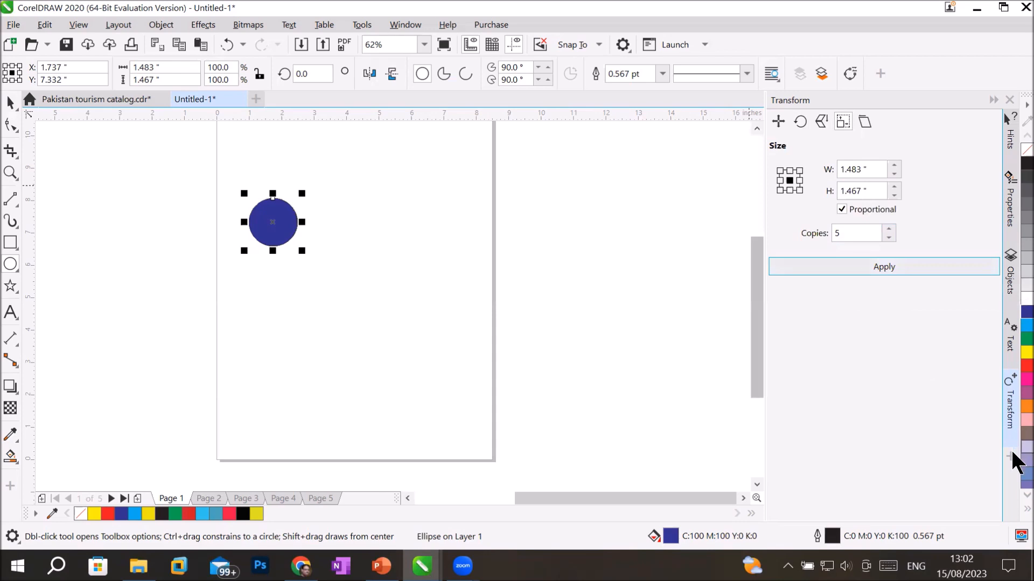
{"action": "left_click", "coordinate": [1010, 287]}
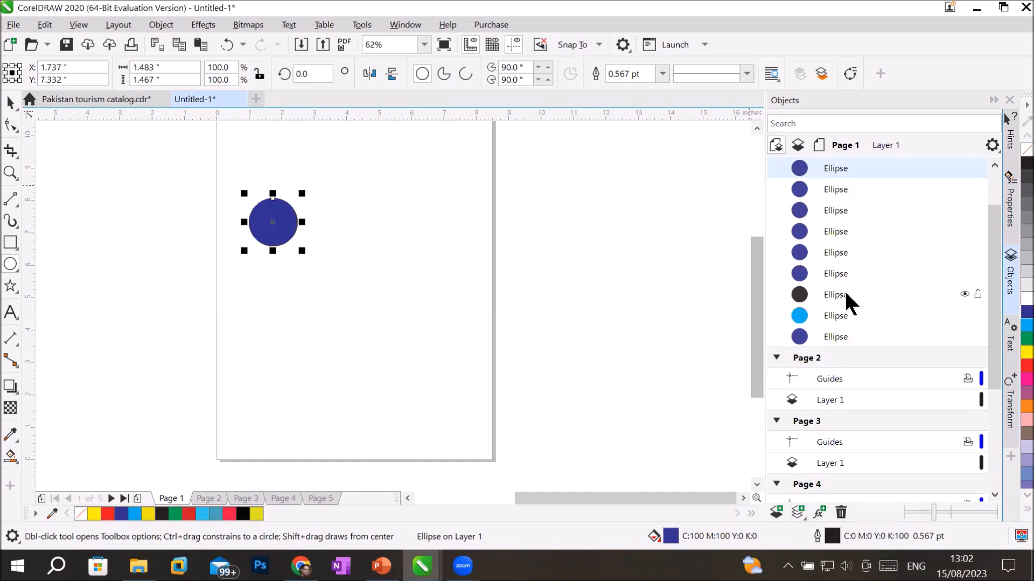
{"action": "key", "text": "ctrl+z"}
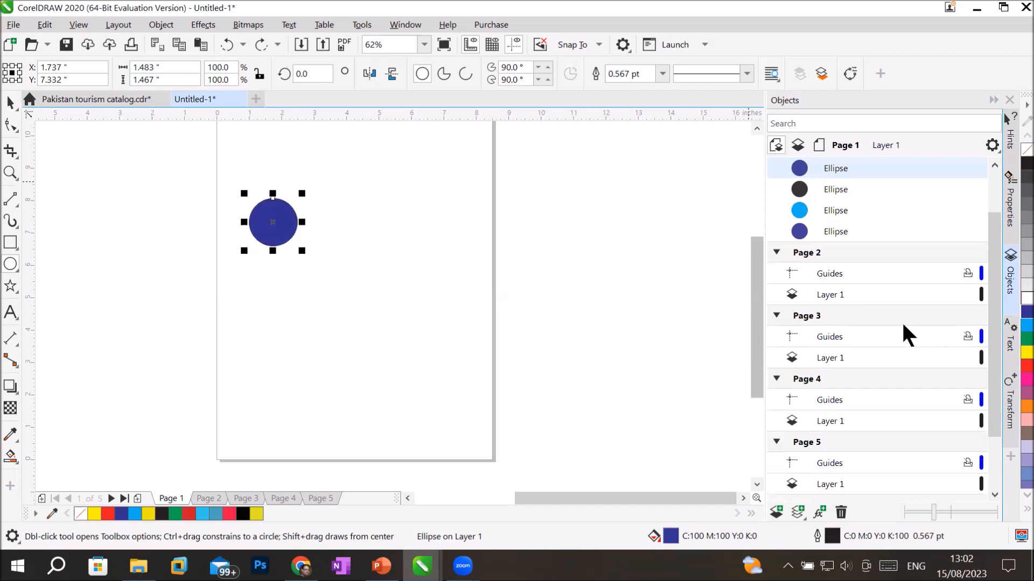
- Turn off proportional sizing, apply the five-copy Size transformation to the circle again, and undo the copies
{"action": "left_click", "coordinate": [1010, 416]}
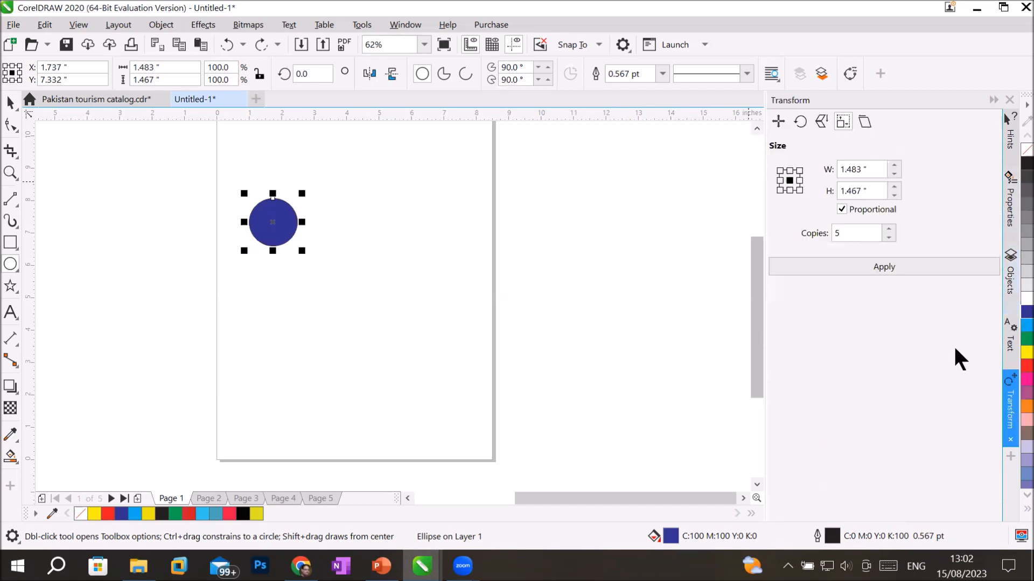
{"action": "left_click", "coordinate": [842, 209]}
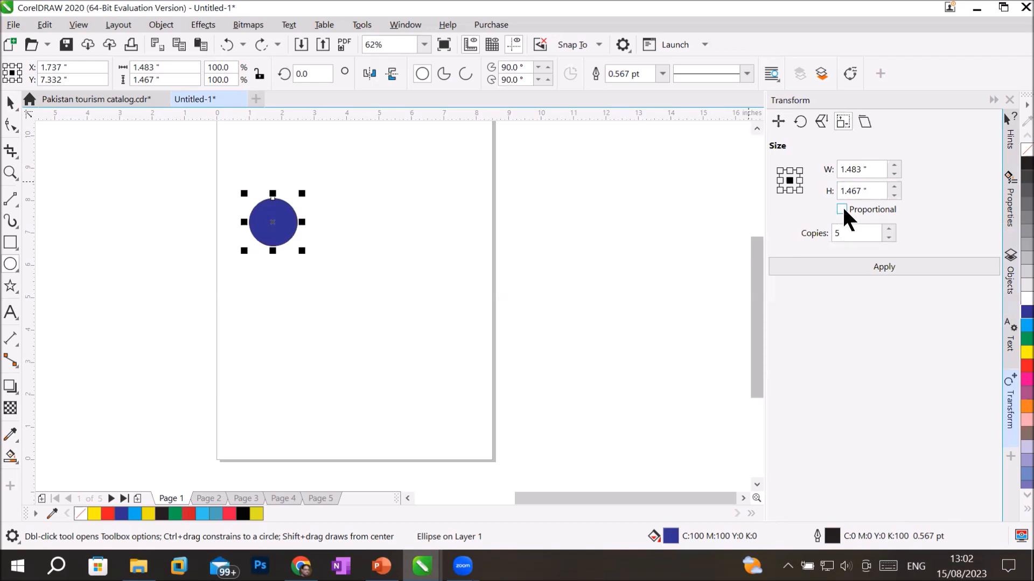
{"action": "left_click", "coordinate": [886, 266]}
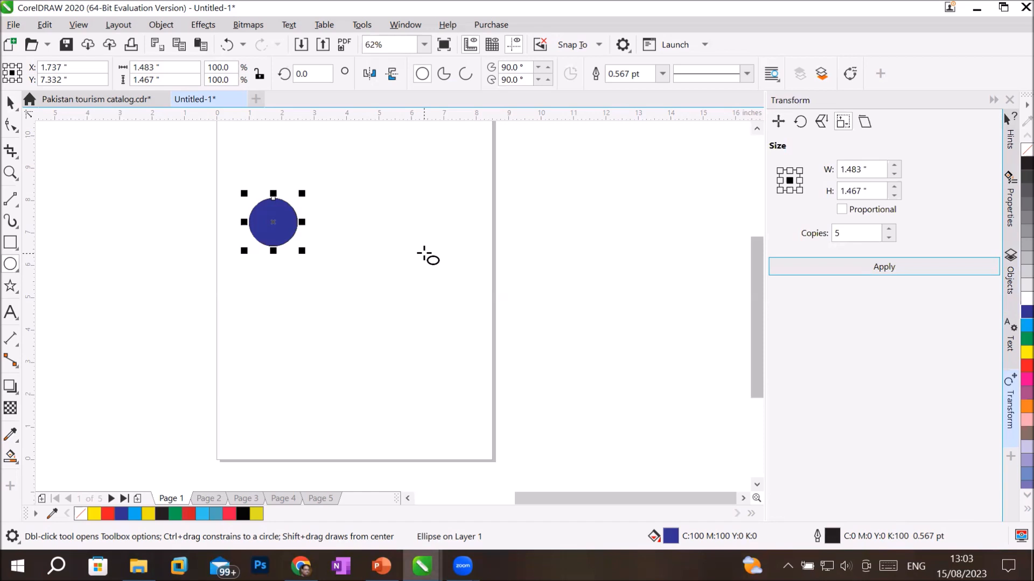
{"action": "key", "text": "ctrl+z"}
- Apply a size of 2 by 2 inches to the circle with 5 copies, using its bottom-right anchor point
{"action": "left_click", "coordinate": [799, 189]}
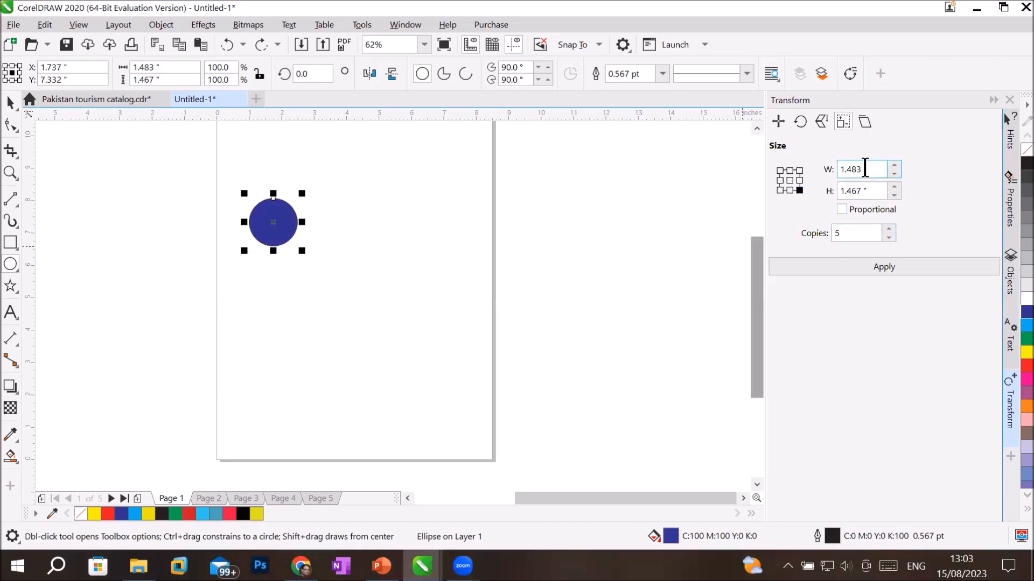
{"action": "left_click_drag", "start_coordinate": [869, 169], "coordinate": [773, 178]}
{"action": "type", "text": "2"}
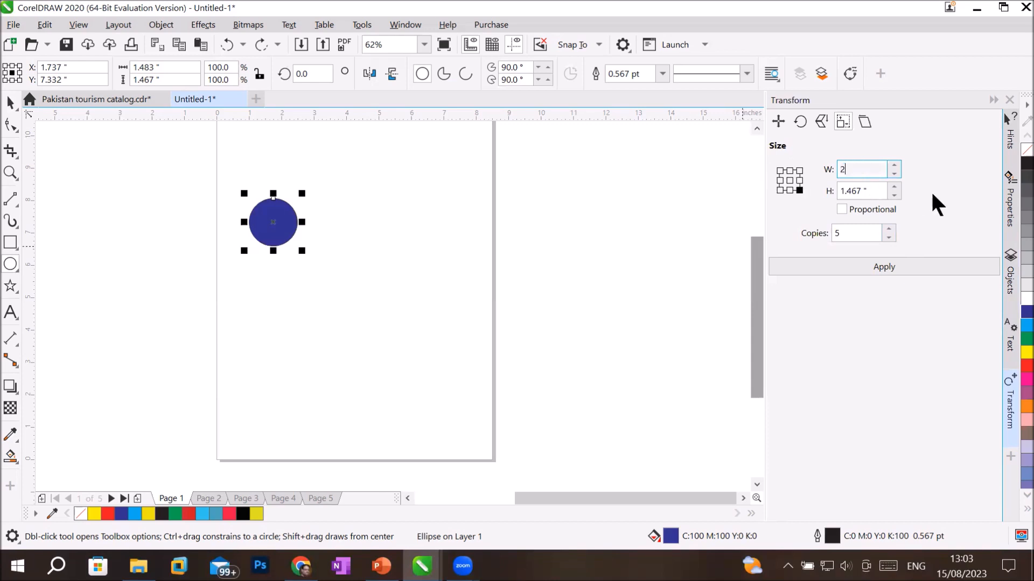
{"action": "left_click_drag", "start_coordinate": [876, 191], "coordinate": [809, 195]}
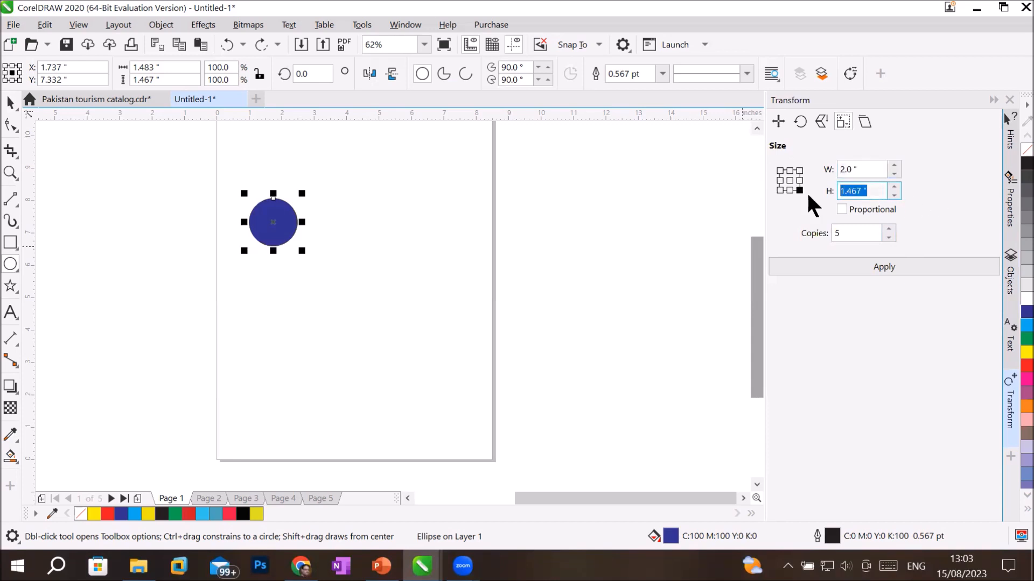
{"action": "type", "text": "2"}
{"action": "left_click", "coordinate": [876, 168]}
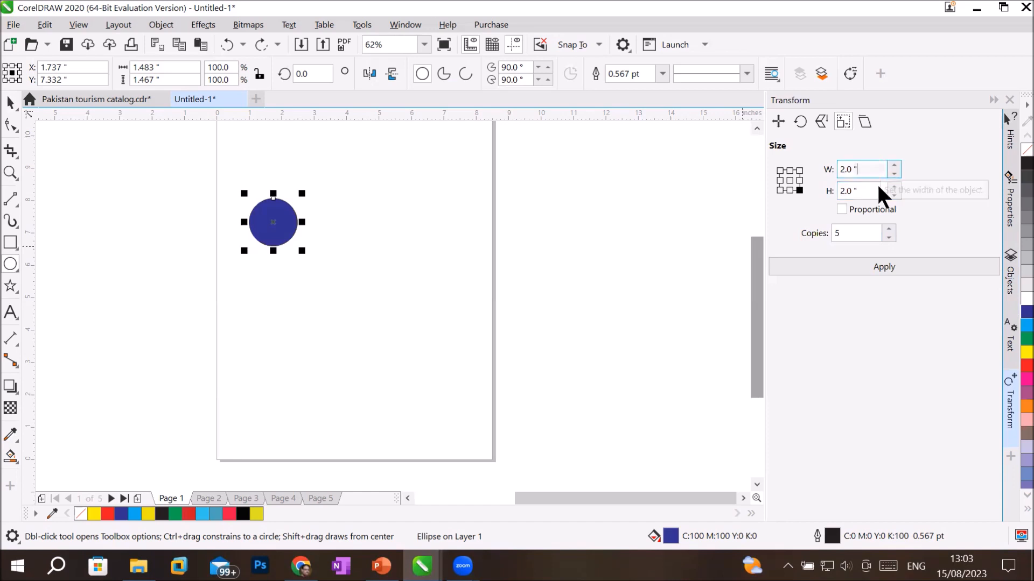
{"action": "left_click", "coordinate": [882, 266]}
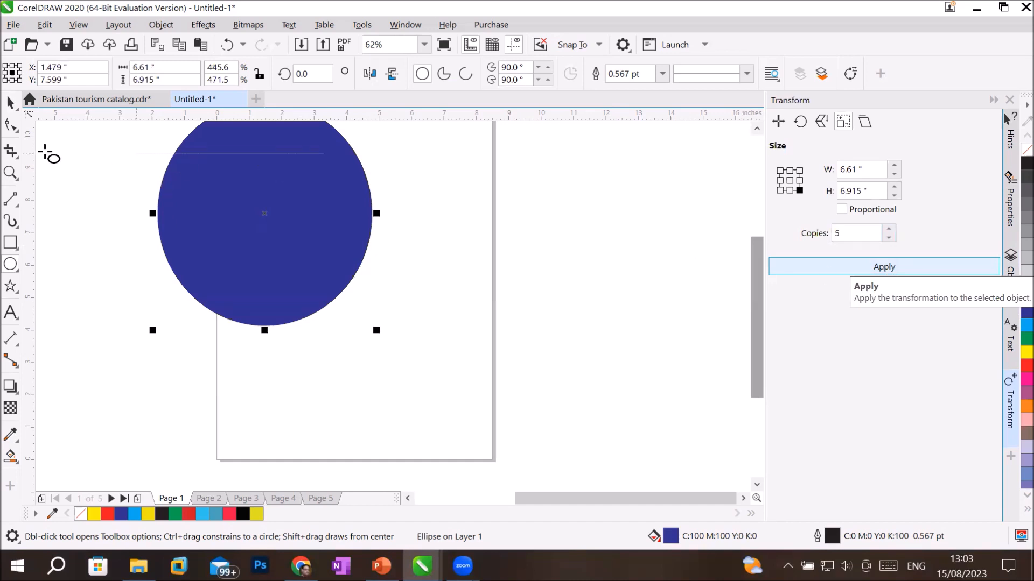
- Spread the stacked circle copies apart around the page, leaving the original small circle in place
{"action": "left_click", "coordinate": [10, 103]}
{"action": "left_click_drag", "start_coordinate": [308, 214], "coordinate": [687, 232]}
{"action": "left_click_drag", "start_coordinate": [311, 240], "coordinate": [516, 389]}
{"action": "left_click_drag", "start_coordinate": [272, 235], "coordinate": [209, 401]}
{"action": "left_click_drag", "start_coordinate": [261, 212], "coordinate": [164, 166]}
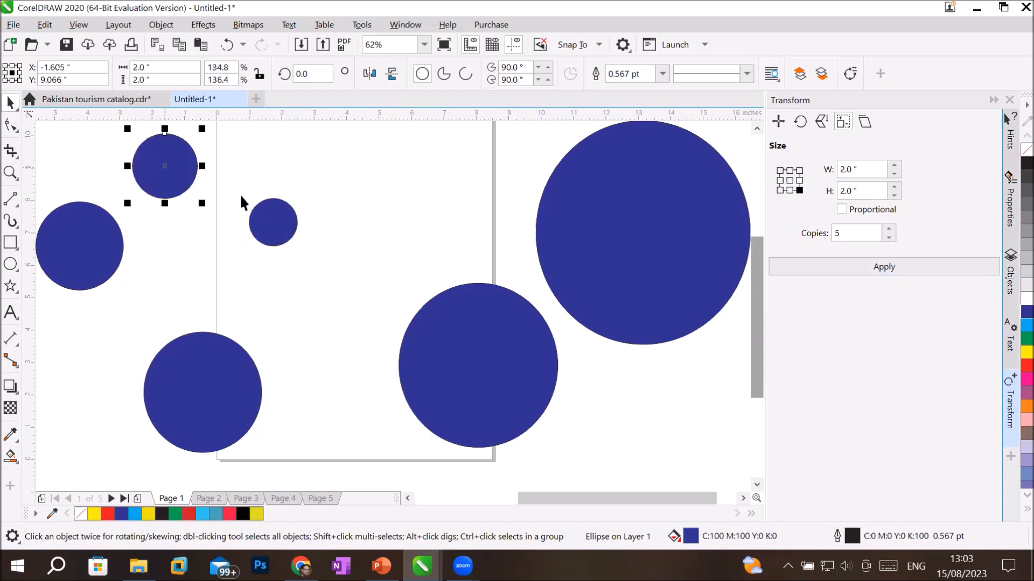
- Select the original small circle and examine its width and height in the Size transformation settings
{"action": "left_click", "coordinate": [279, 212]}
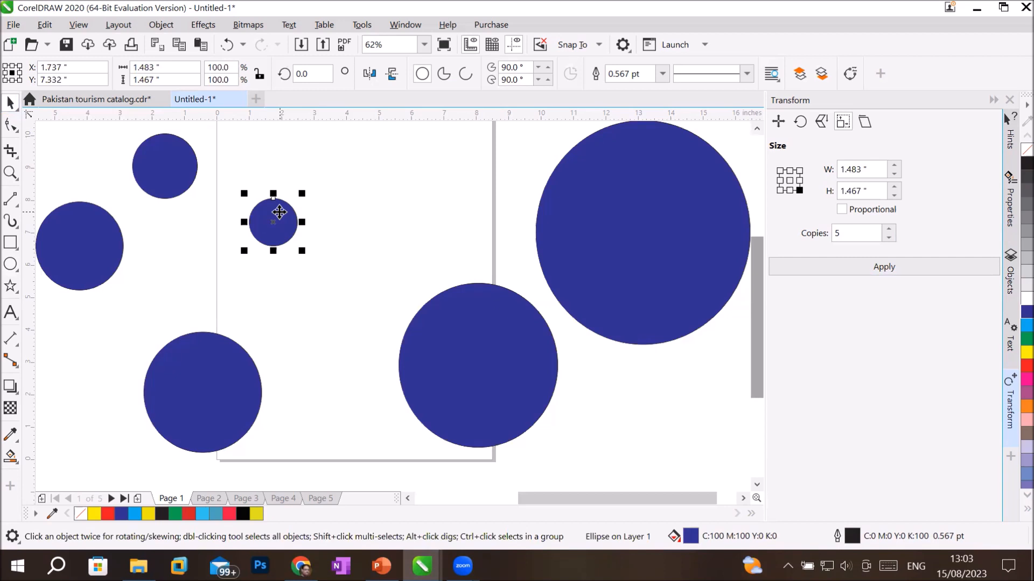
{"action": "left_click", "coordinate": [859, 194]}
{"action": "left_click", "coordinate": [872, 170]}
{"action": "left_click", "coordinate": [842, 193]}
{"action": "double_click", "coordinate": [843, 193]}
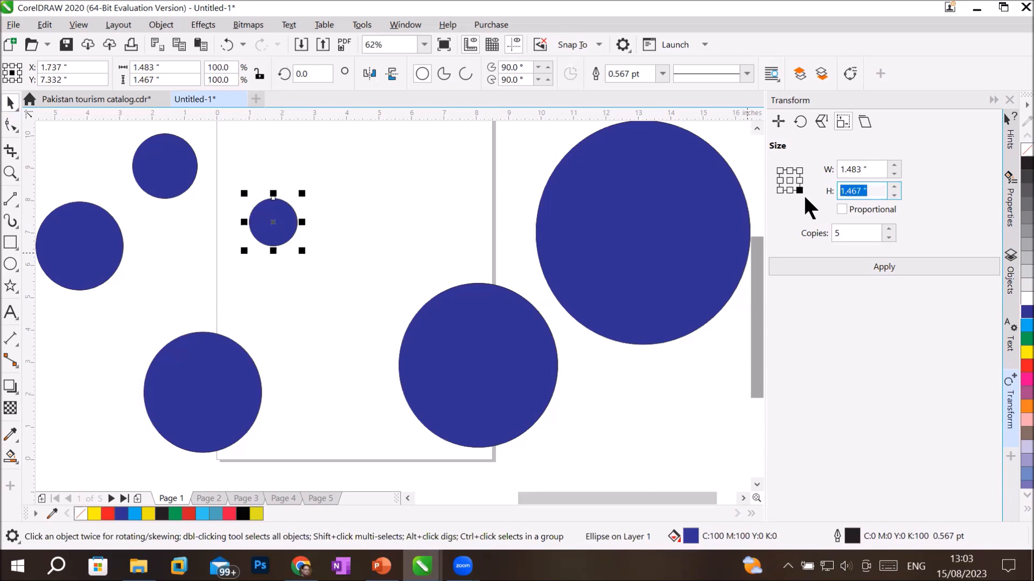
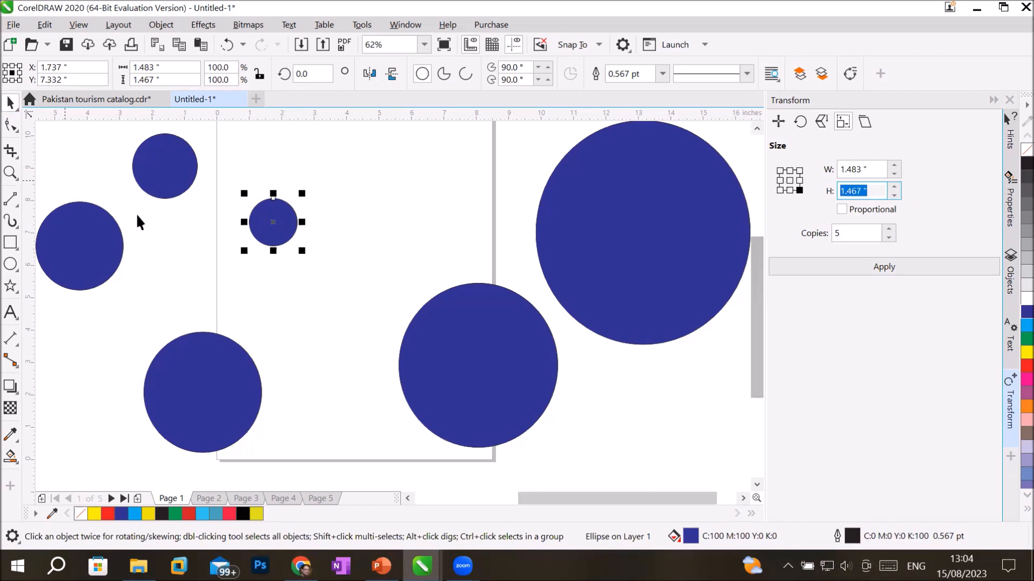
- Select the five enlarged circle copies together and delete them, keeping the original small circle
{"action": "left_click", "coordinate": [157, 173]}
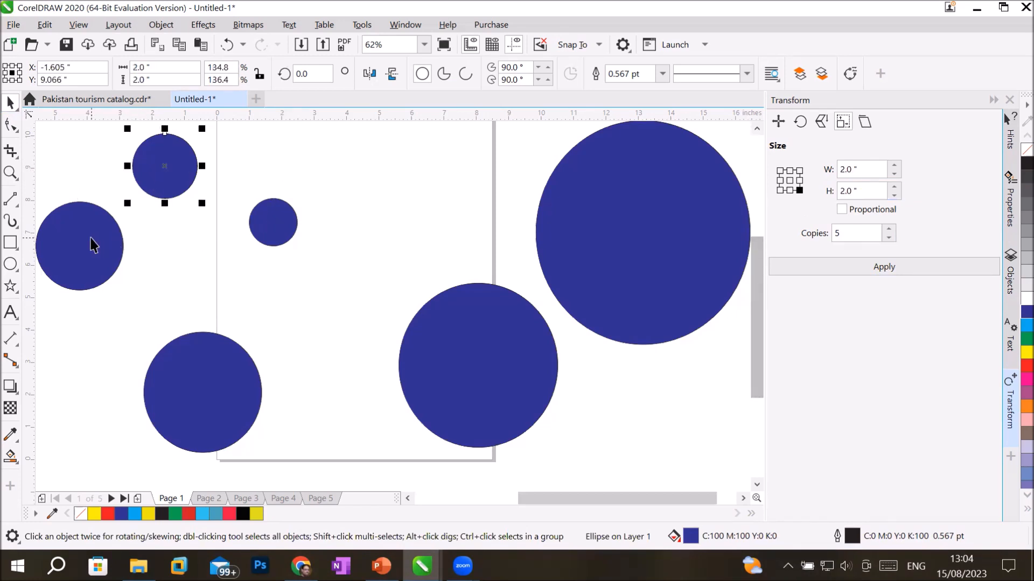
{"action": "left_click", "coordinate": [100, 249], "text": "shift"}
{"action": "left_click", "coordinate": [205, 412], "text": "shift"}
{"action": "left_click", "coordinate": [432, 382], "text": "shift"}
{"action": "left_click", "coordinate": [700, 215], "text": "shift"}
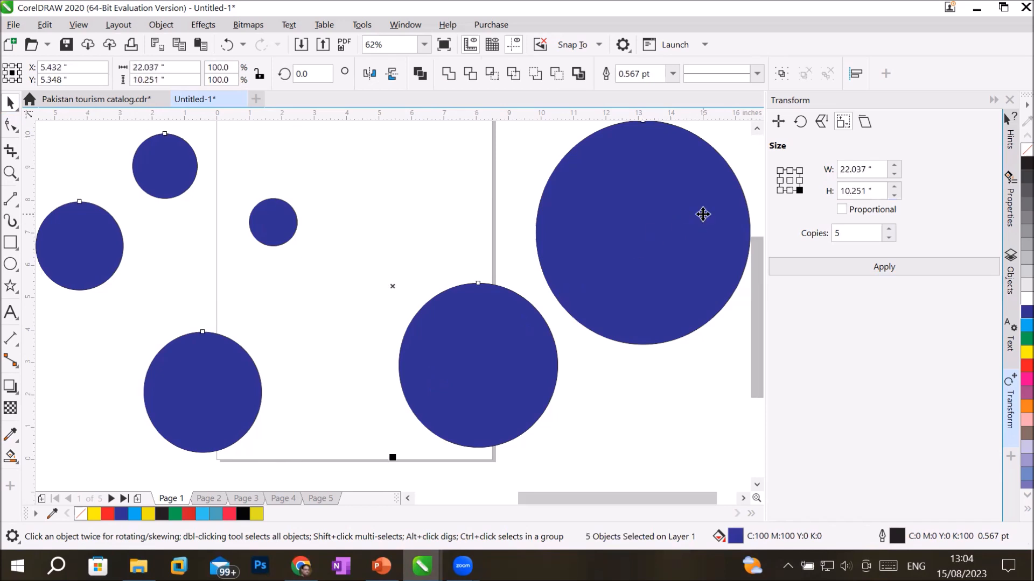
{"action": "key", "text": "Delete"}
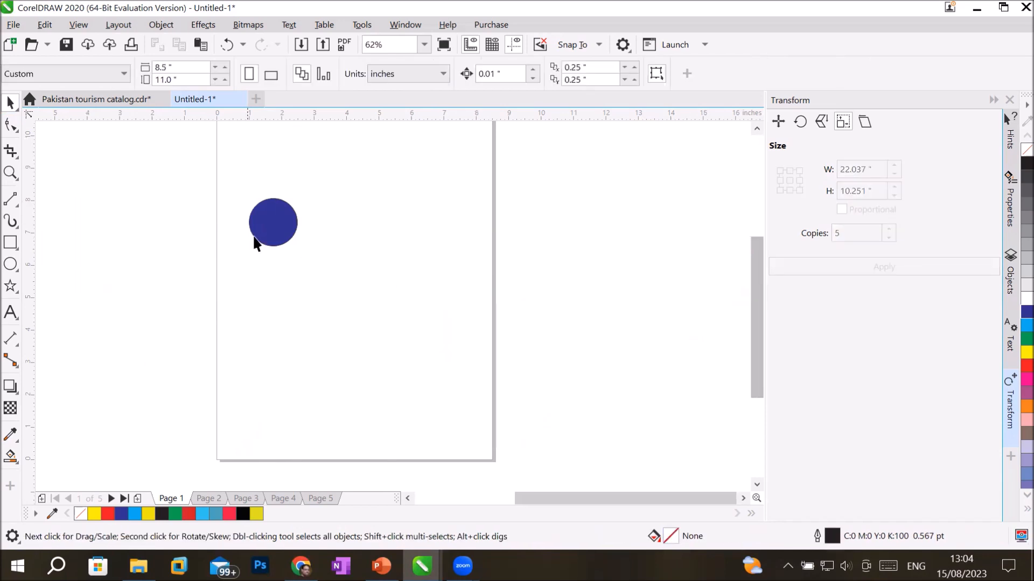
- Move the blue circle against the page's left edge, and undo a trial reduction to 50% of its size
{"action": "left_click_drag", "start_coordinate": [260, 232], "coordinate": [230, 233]}
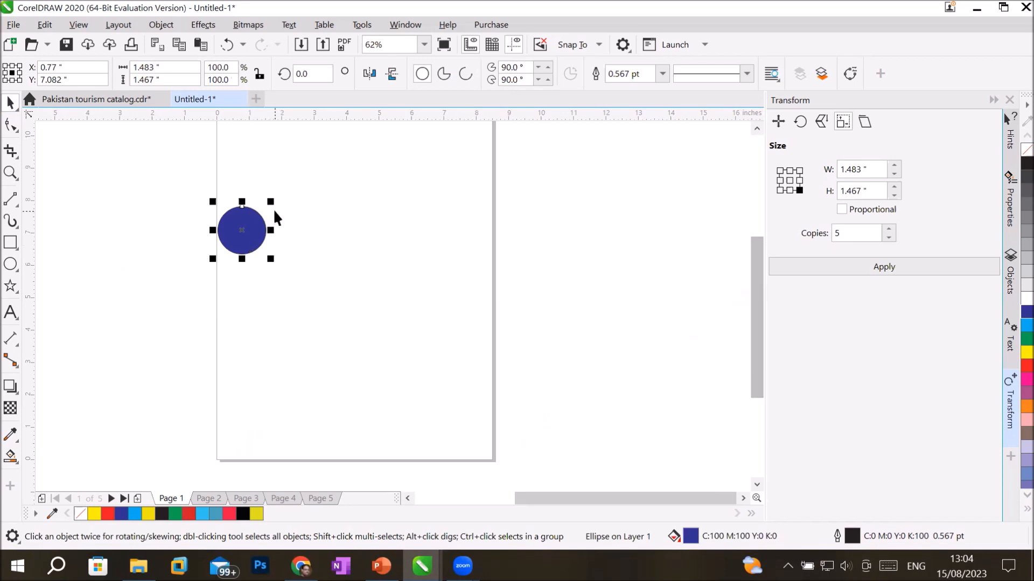
{"action": "left_click_drag", "start_coordinate": [273, 204], "coordinate": [262, 216]}
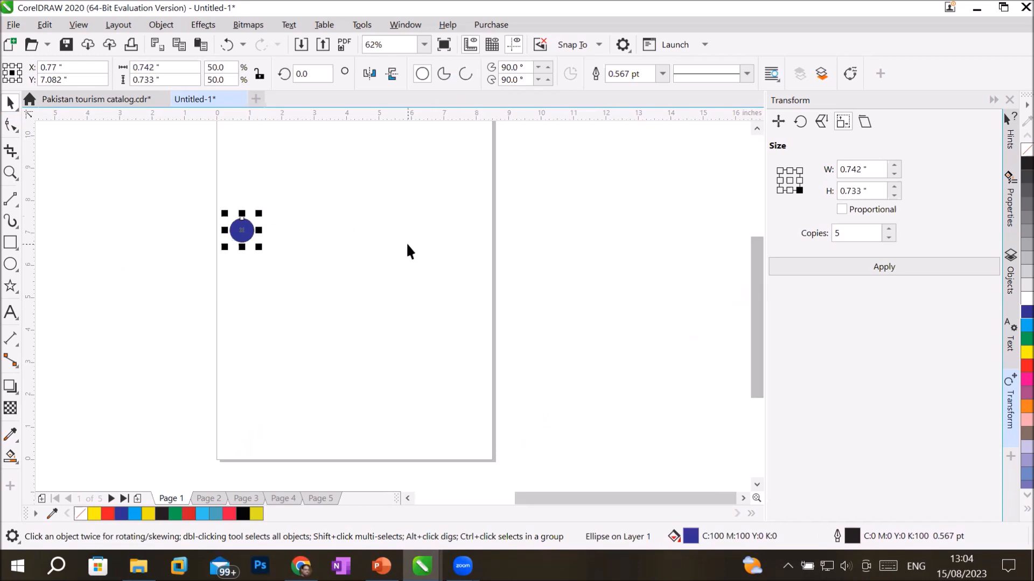
{"action": "key", "text": "ctrl+z"}
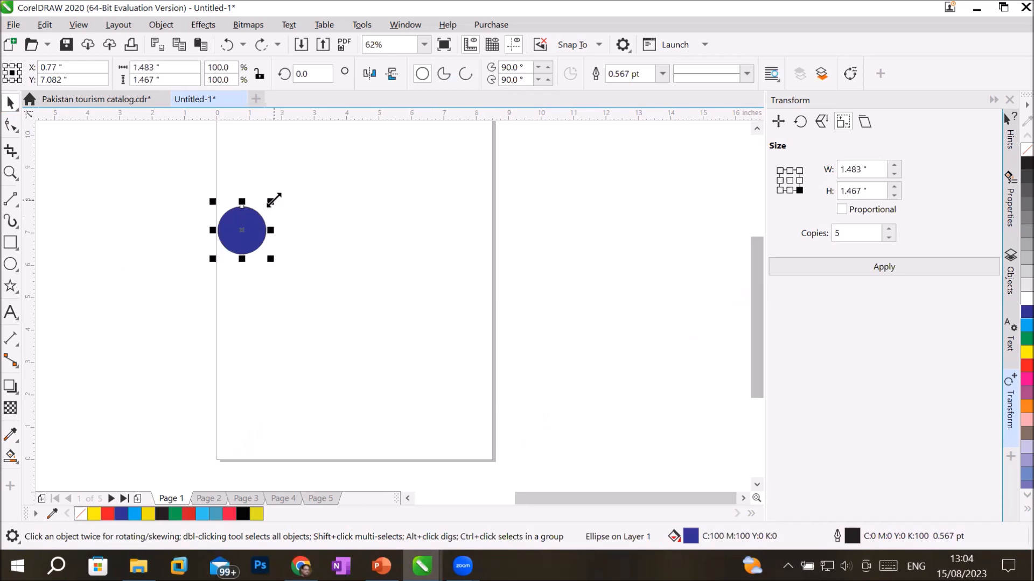
- Create a concentric half-size copy inside the blue circle, about 0.74 by 0.73 inches, and fill it with red
{"action": "left_click_drag", "start_coordinate": [273, 200], "coordinate": [264, 215]}
{"action": "left_click", "coordinate": [1021, 298]}
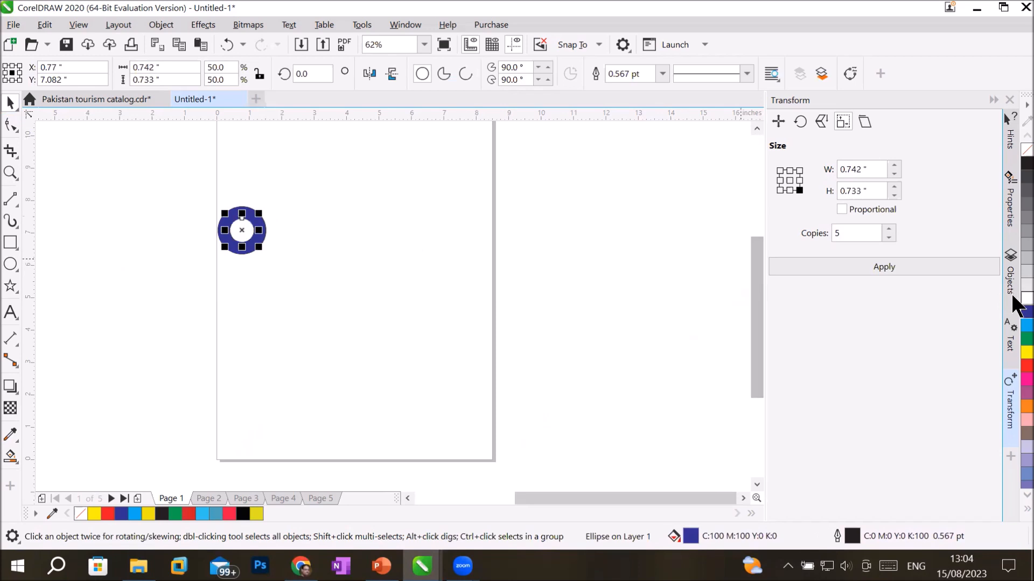
{"action": "left_click", "coordinate": [1024, 367]}
- Select the blue and red circles together and create five progressively sized copies from their center with width and height set to 2 inches
{"action": "left_click_drag", "start_coordinate": [196, 194], "coordinate": [309, 289]}
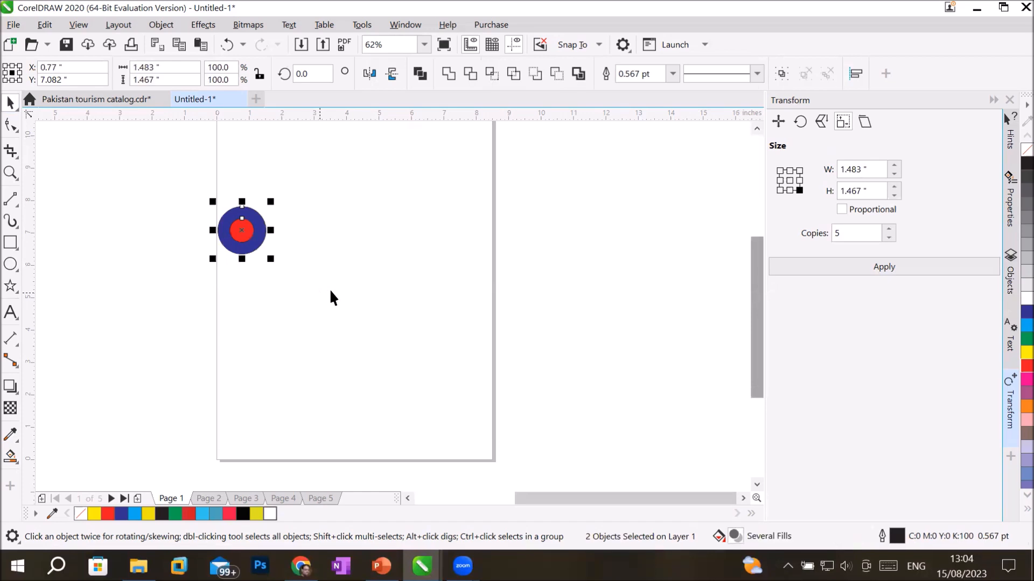
{"action": "left_click", "coordinate": [790, 180]}
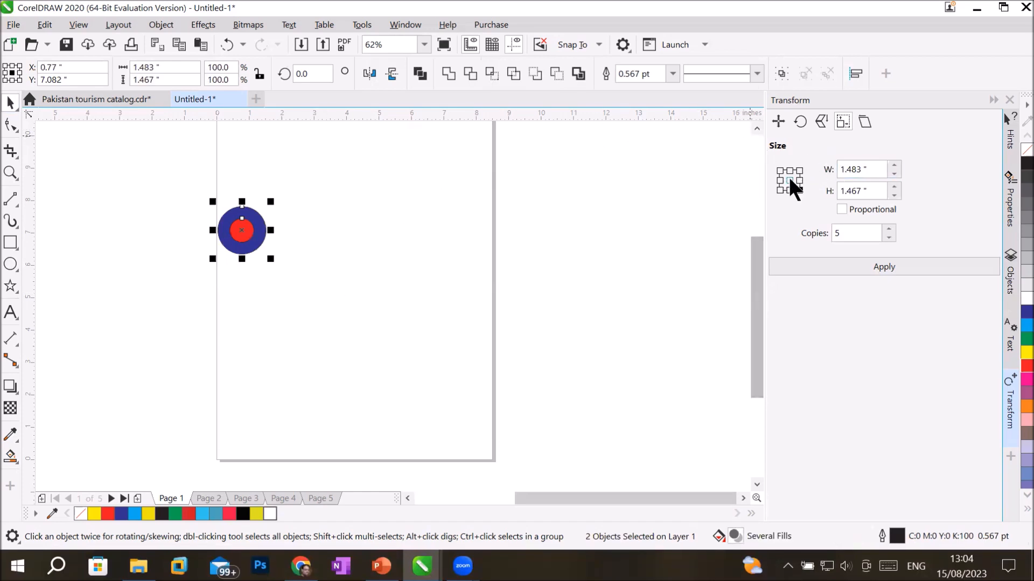
{"action": "double_click", "coordinate": [876, 169]}
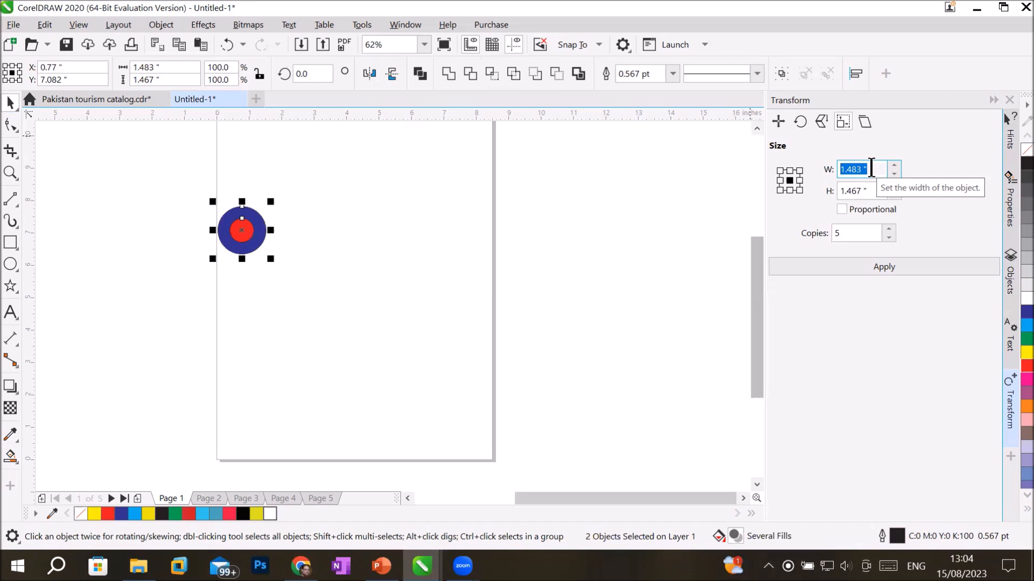
{"action": "type", "text": "2"}
{"action": "key", "text": "Tab"}
{"action": "type", "text": "2"}
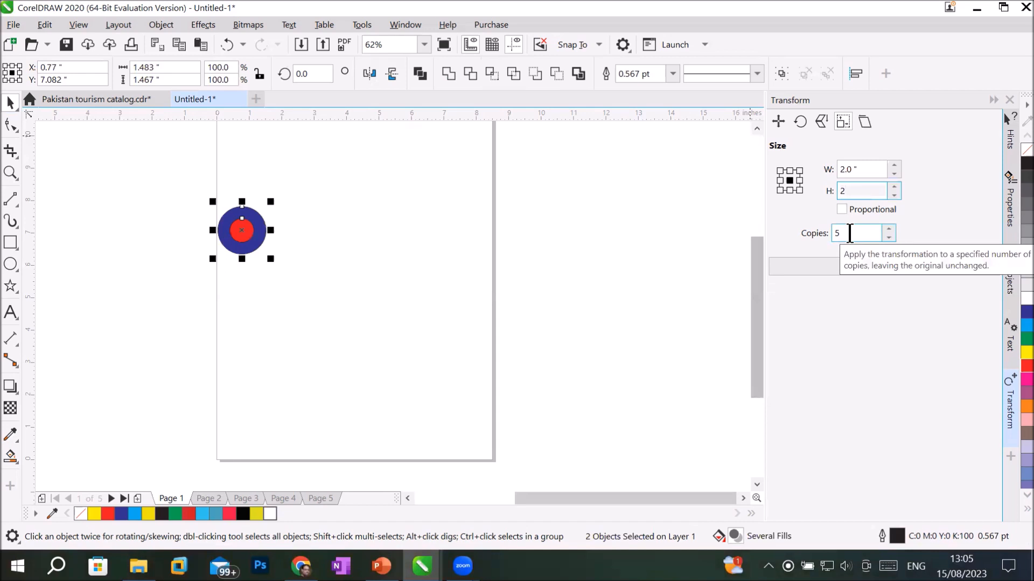
{"action": "left_click", "coordinate": [886, 266]}
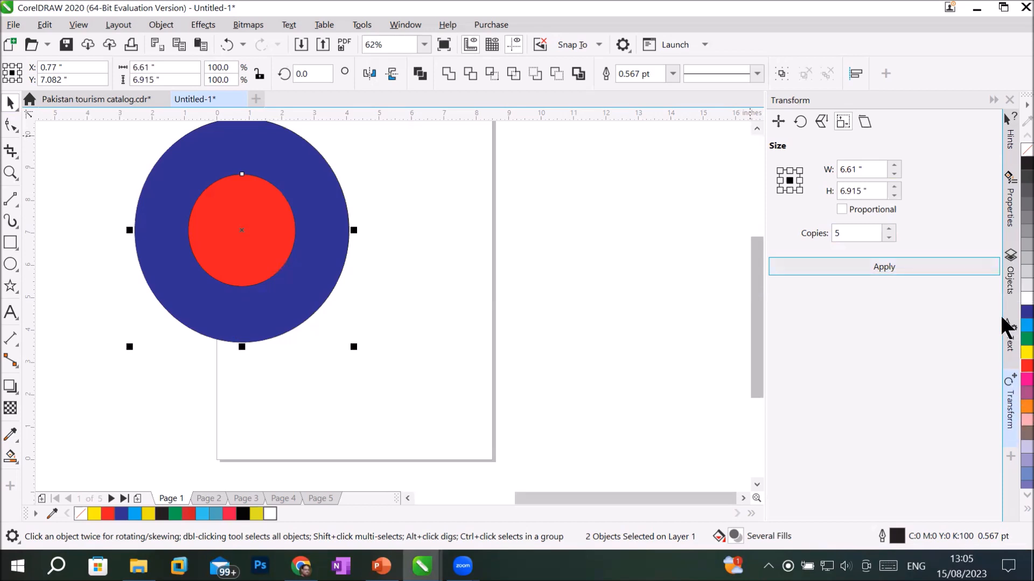
- List the document's objects, pull several enlarged circle copies apart, and undo the moves along with the sizing transformation
{"action": "left_click", "coordinate": [1010, 280]}
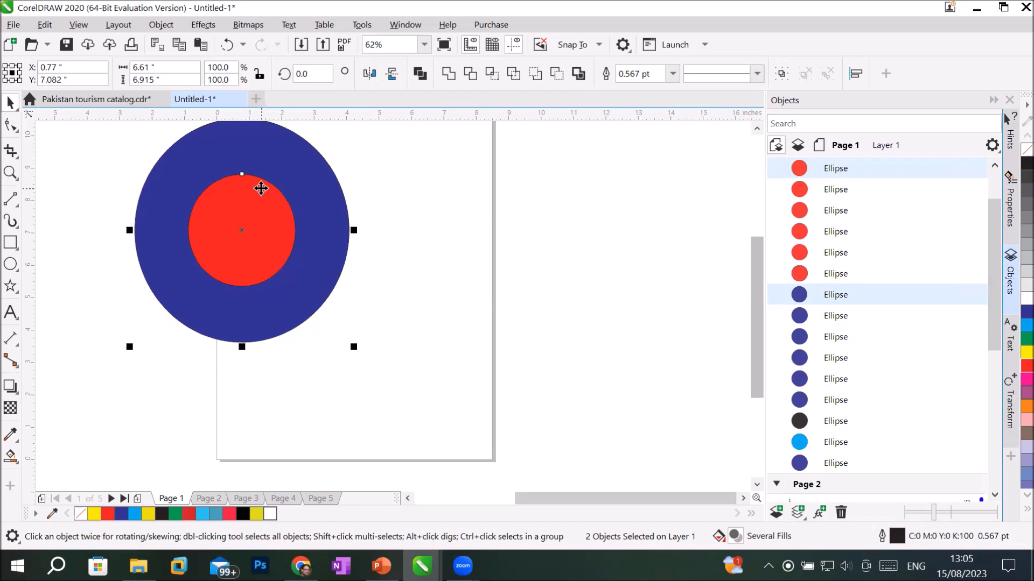
{"action": "left_click_drag", "start_coordinate": [261, 188], "coordinate": [561, 200]}
{"action": "left_click_drag", "start_coordinate": [249, 235], "coordinate": [180, 400]}
{"action": "left_click_drag", "start_coordinate": [242, 289], "coordinate": [338, 414]}
{"action": "left_click_drag", "start_coordinate": [253, 237], "coordinate": [165, 350]}
{"action": "left_click", "coordinate": [255, 218]}
{"action": "key", "text": "ctrl+z"}
{"action": "key", "text": "ctrl+z"}
{"action": "key", "text": "ctrl+z"}
{"action": "key", "text": "ctrl+z"}
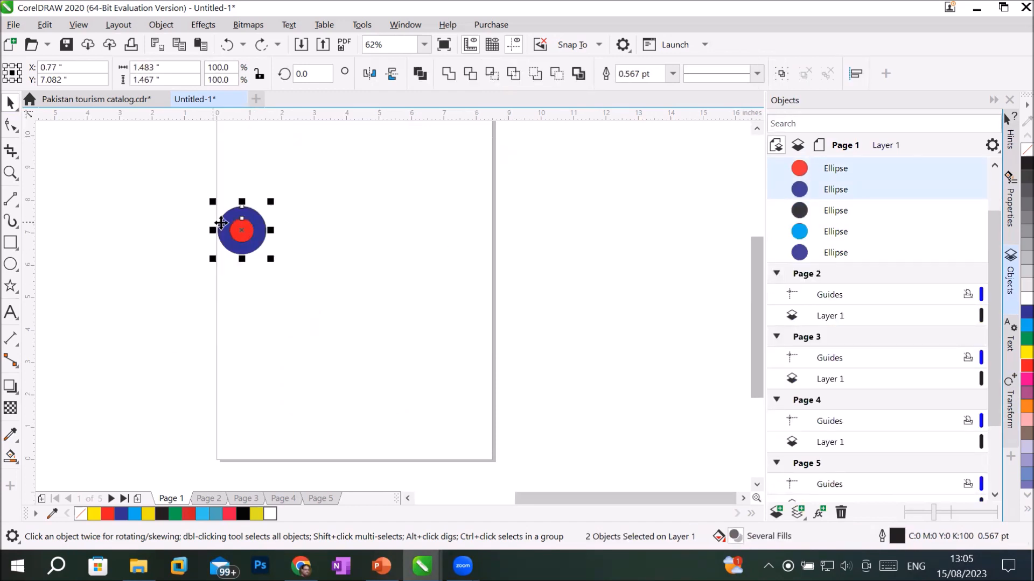
- Group the blue and red circles, and examine the group's contents in the object list
{"action": "right_click", "coordinate": [252, 232]}
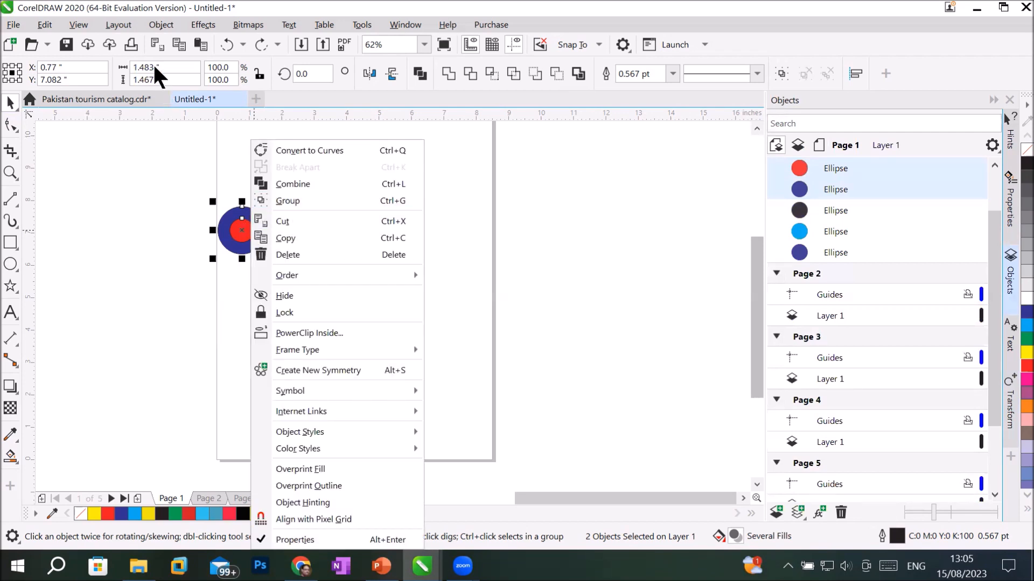
{"action": "left_click", "coordinate": [159, 24]}
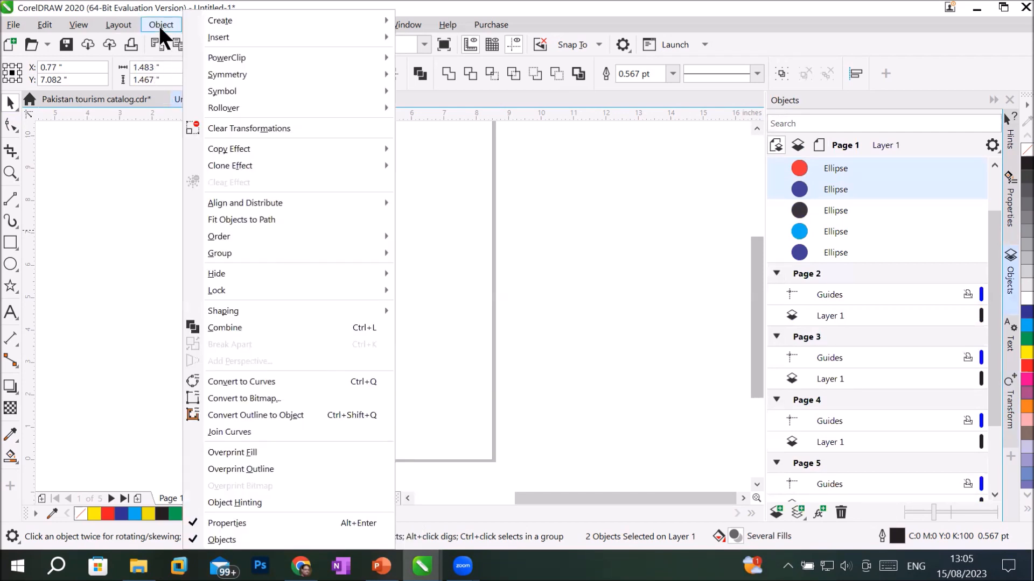
{"action": "mouse_move", "coordinate": [249, 254]}
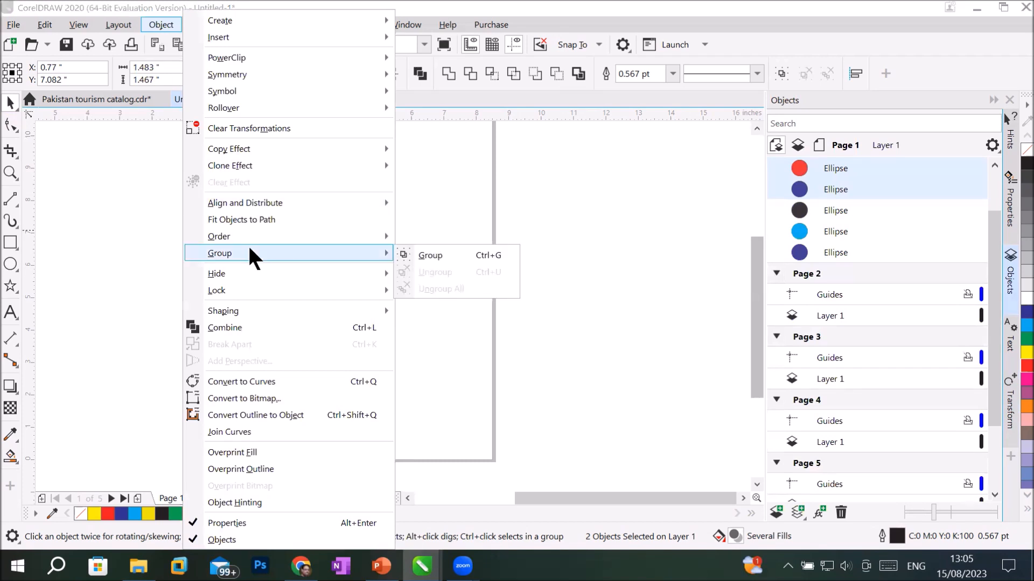
{"action": "left_click", "coordinate": [449, 250]}
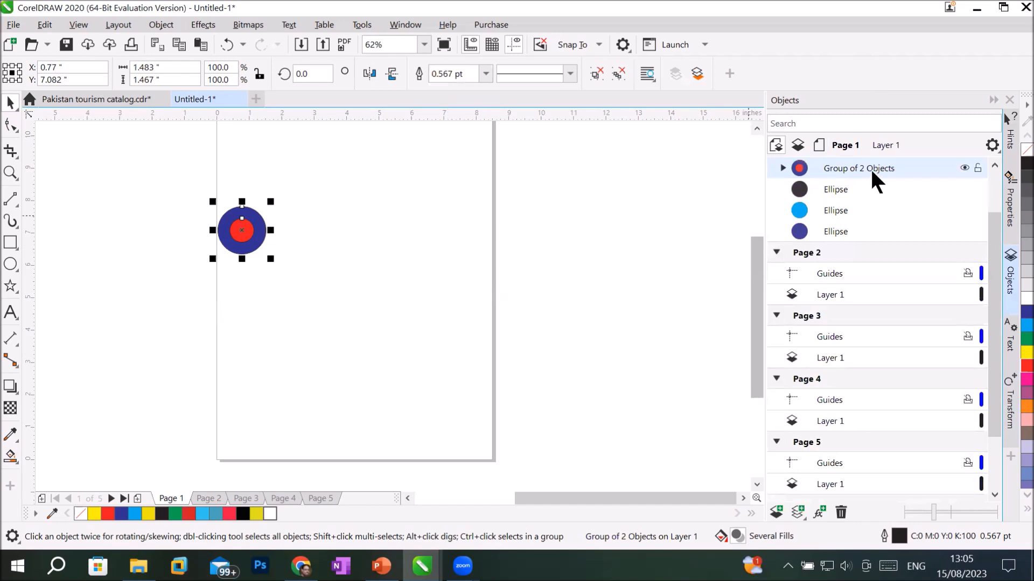
{"action": "left_click", "coordinate": [783, 168]}
{"action": "left_click", "coordinate": [782, 169]}
- Set up a Rotate transformation for the grouped circles with a 15-degree angle, a relative center and five copies
{"action": "left_click", "coordinate": [1010, 405]}
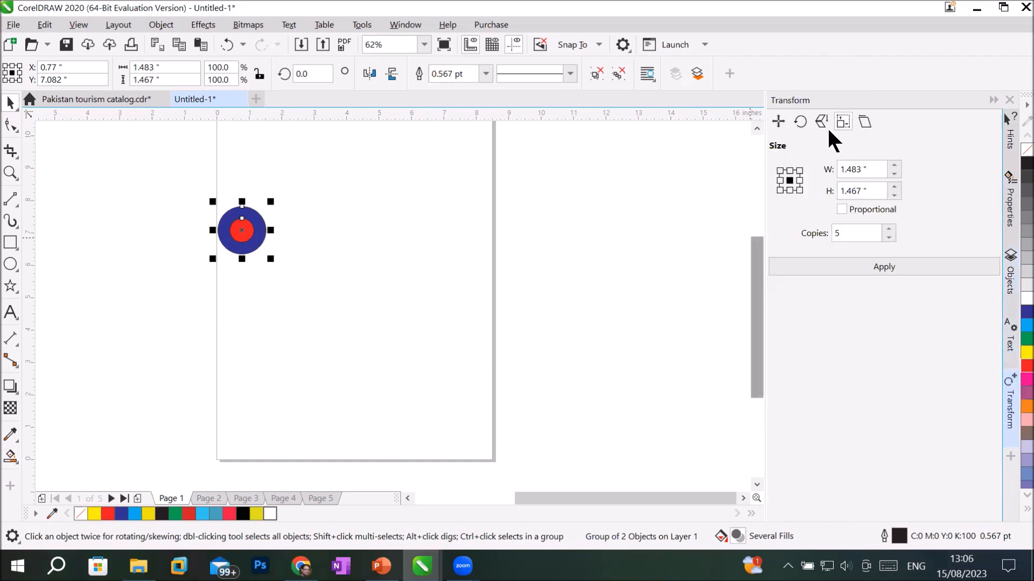
{"action": "left_click", "coordinate": [800, 121]}
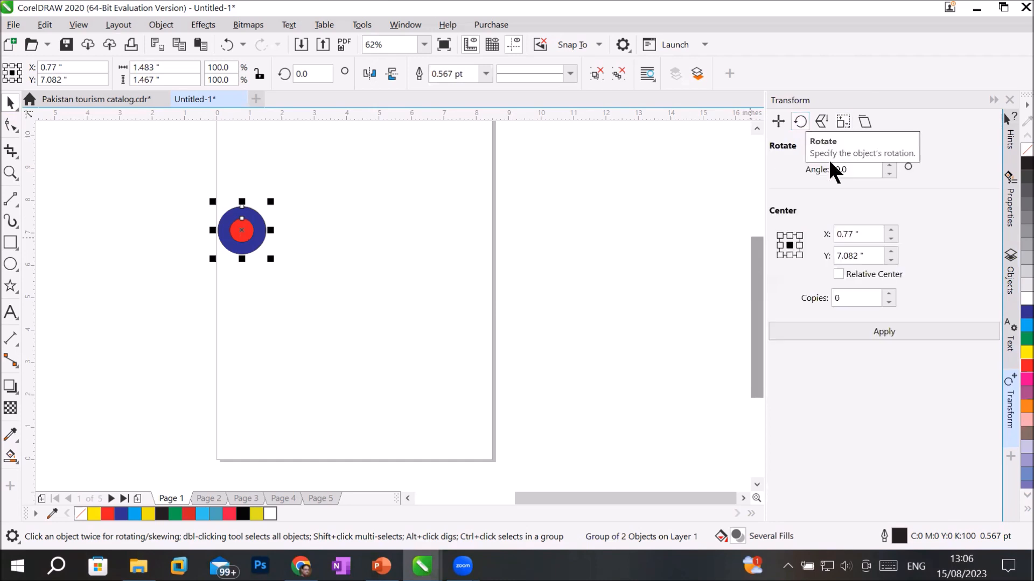
{"action": "left_click", "coordinate": [869, 168]}
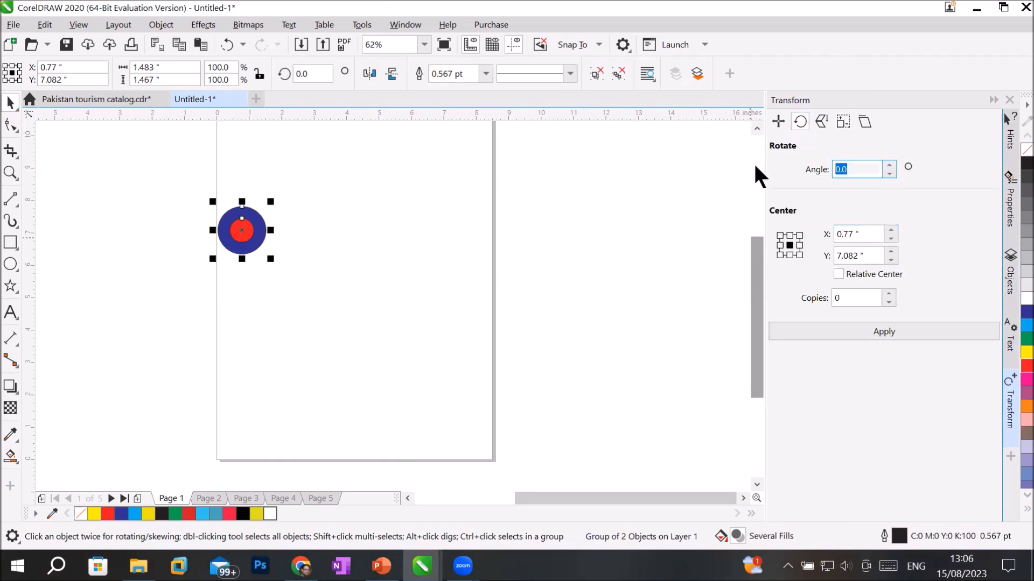
{"action": "type", "text": "15"}
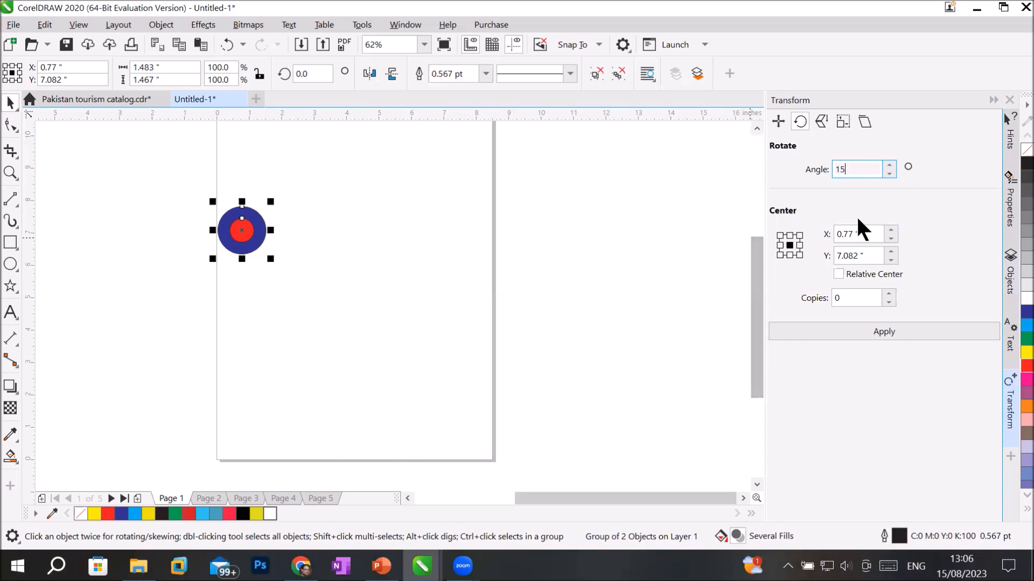
{"action": "left_click", "coordinate": [868, 234]}
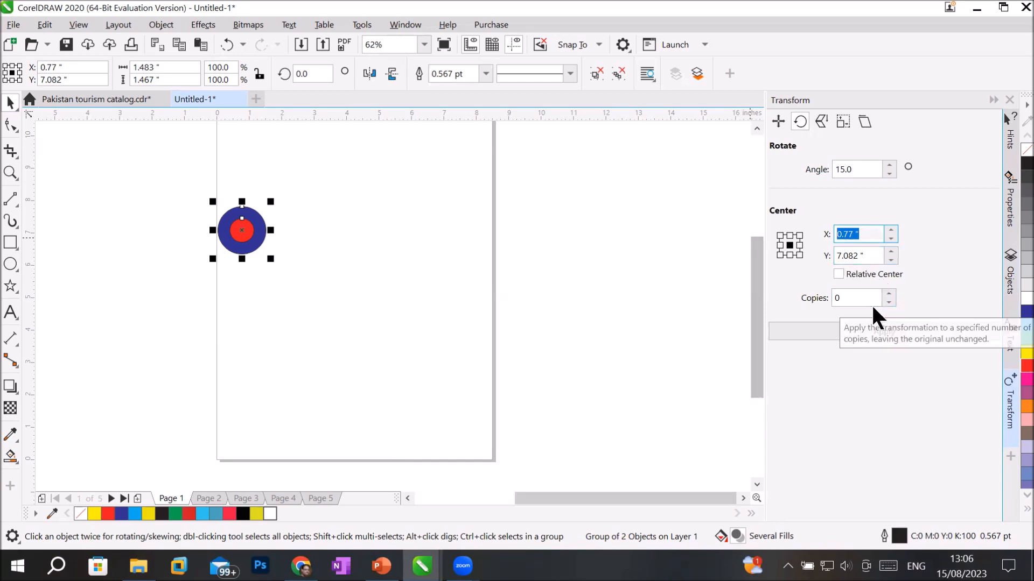
{"action": "left_click", "coordinate": [864, 270]}
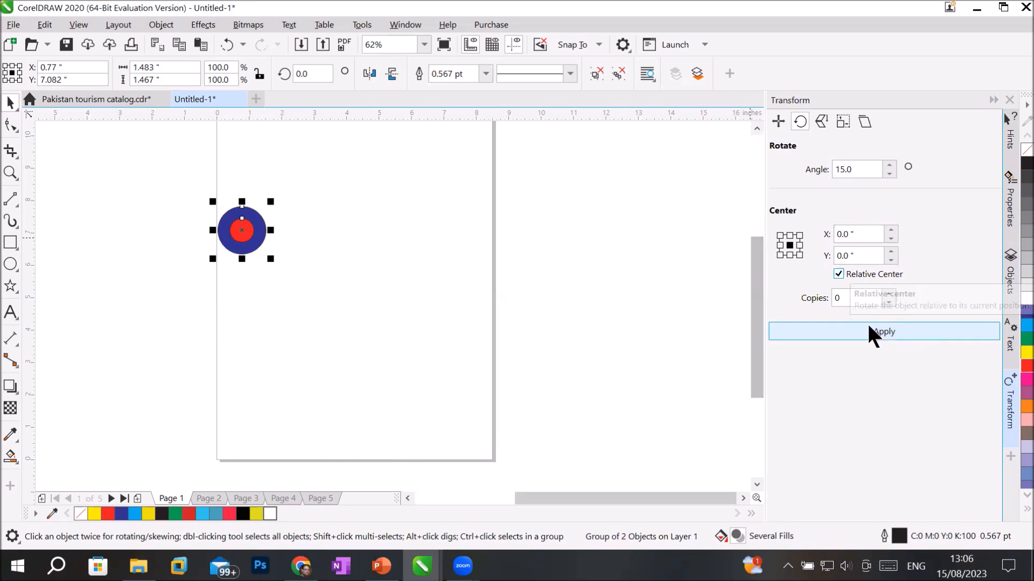
{"action": "left_click", "coordinate": [888, 293]}
{"action": "left_click", "coordinate": [889, 294]}
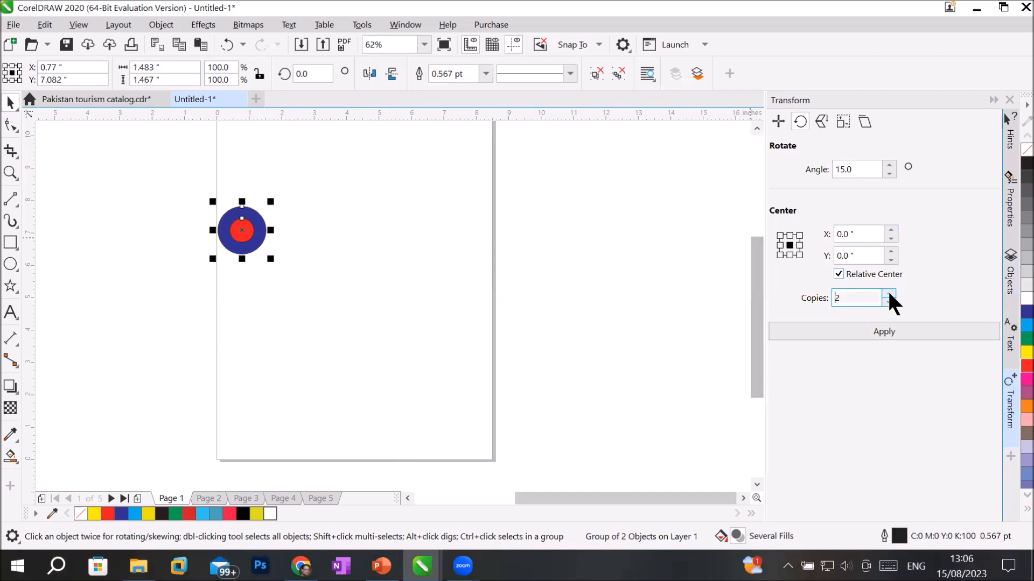
{"action": "left_click", "coordinate": [889, 293]}
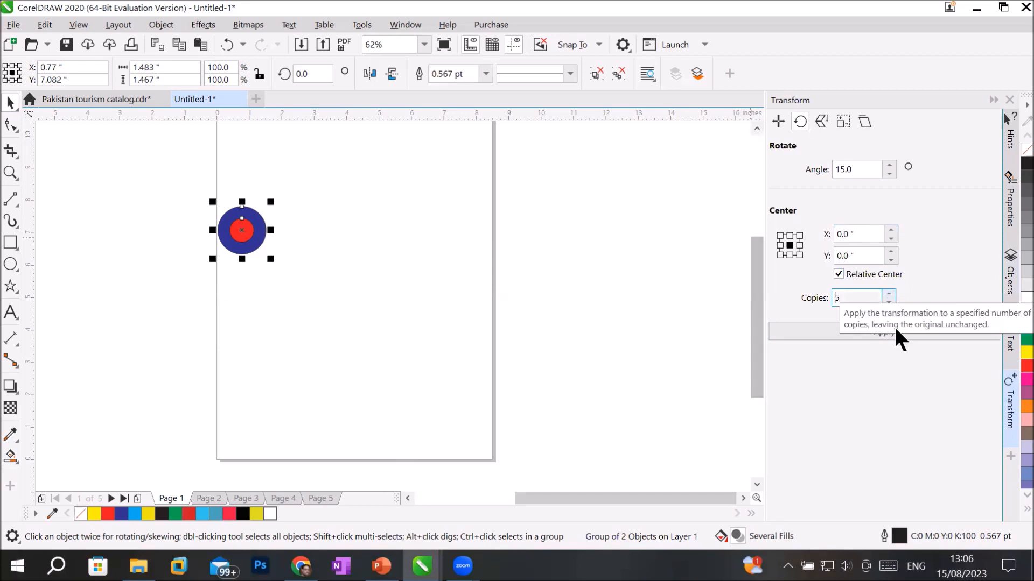
- Apply the rotation about the group's own center, move one copy aside, and undo both the move and the rotation
{"action": "left_click", "coordinate": [818, 328]}
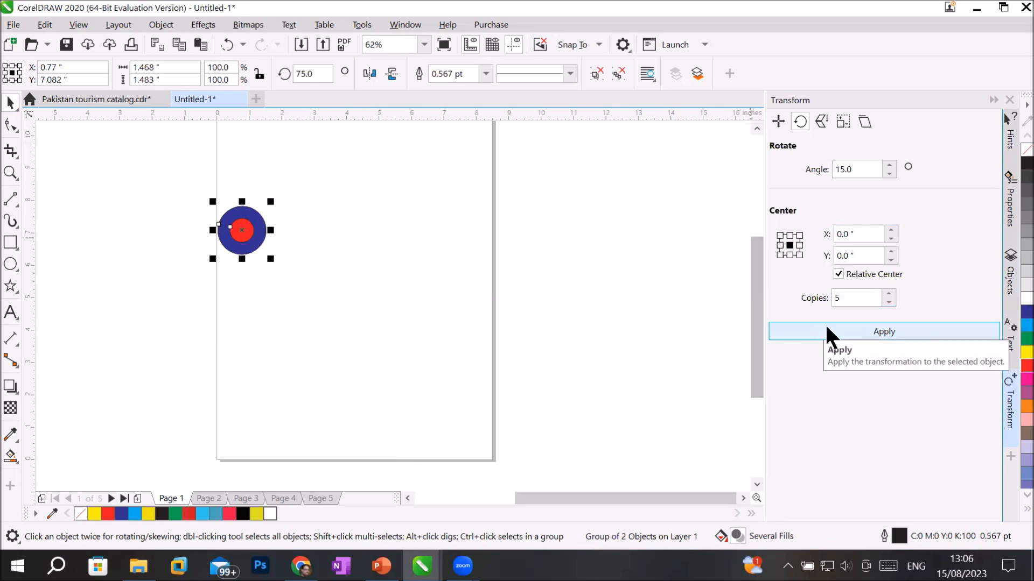
{"action": "left_click_drag", "start_coordinate": [261, 233], "coordinate": [100, 301]}
{"action": "key", "text": "ctrl+z"}
{"action": "key", "text": "ctrl+z"}
{"action": "key", "text": "ctrl+z"}
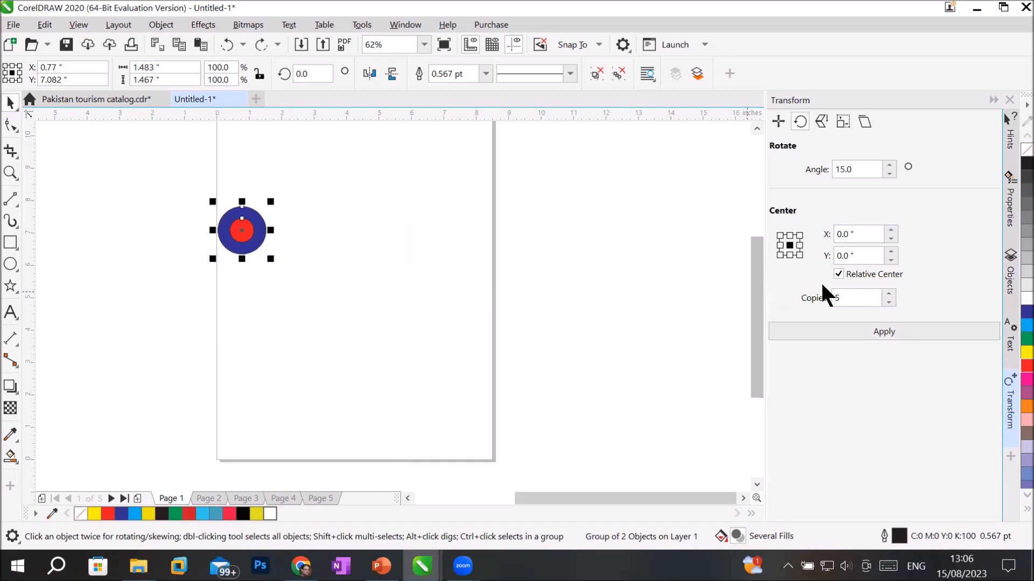
- Turn off the relative center and create five copies rotated in 15-degree increments about the group's lower-right corner
{"action": "left_click", "coordinate": [854, 271]}
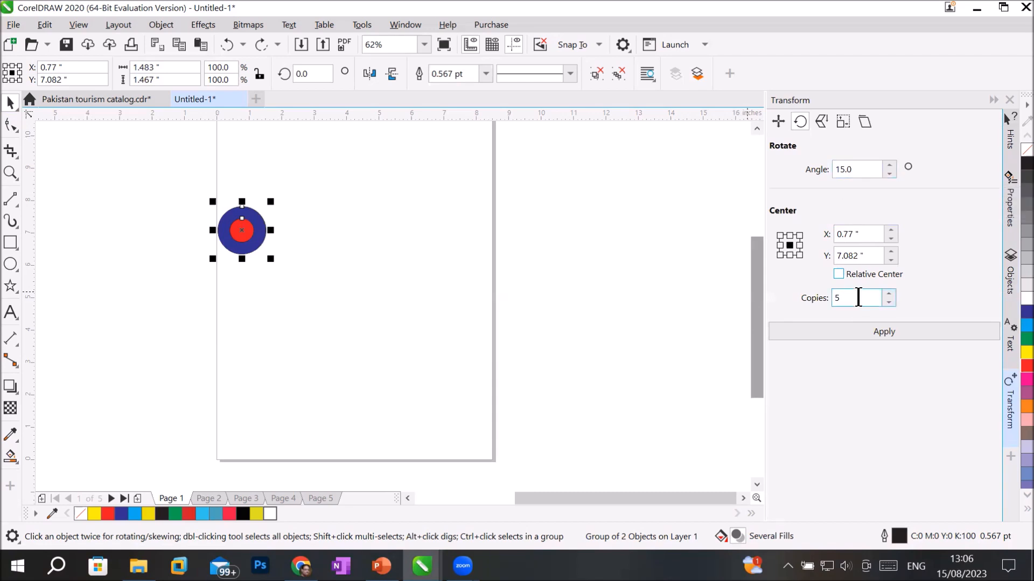
{"action": "left_click", "coordinate": [799, 254]}
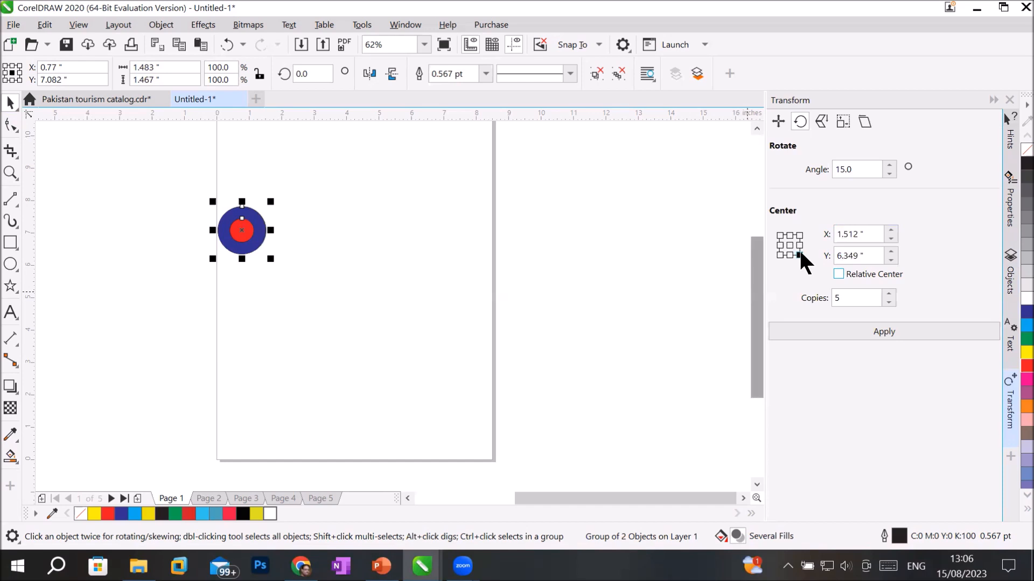
{"action": "left_click", "coordinate": [866, 331]}
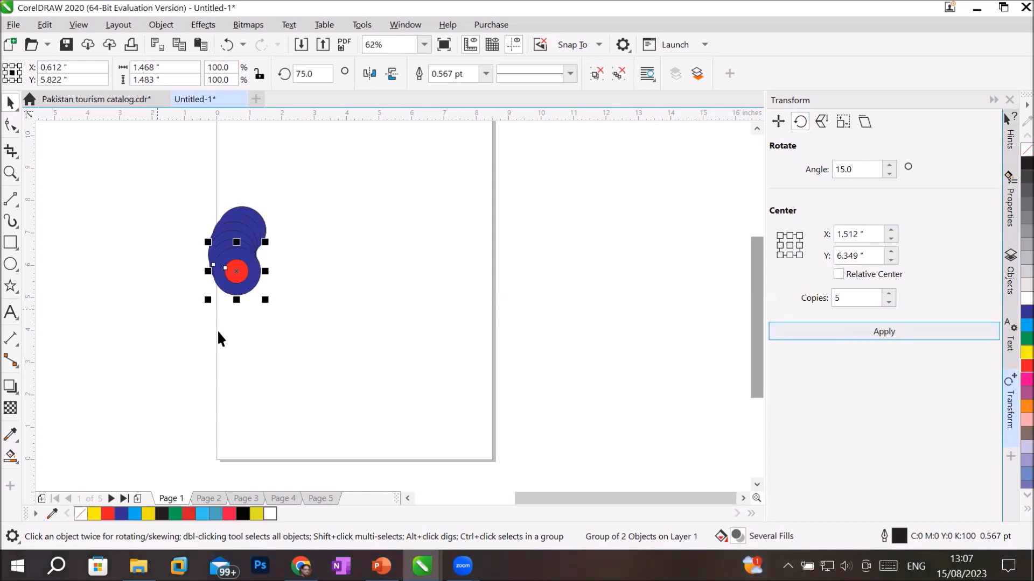
- Pull the rotated group copies apart across the page, and undo the moves along with the rotation
{"action": "left_click_drag", "start_coordinate": [231, 286], "coordinate": [279, 366]}
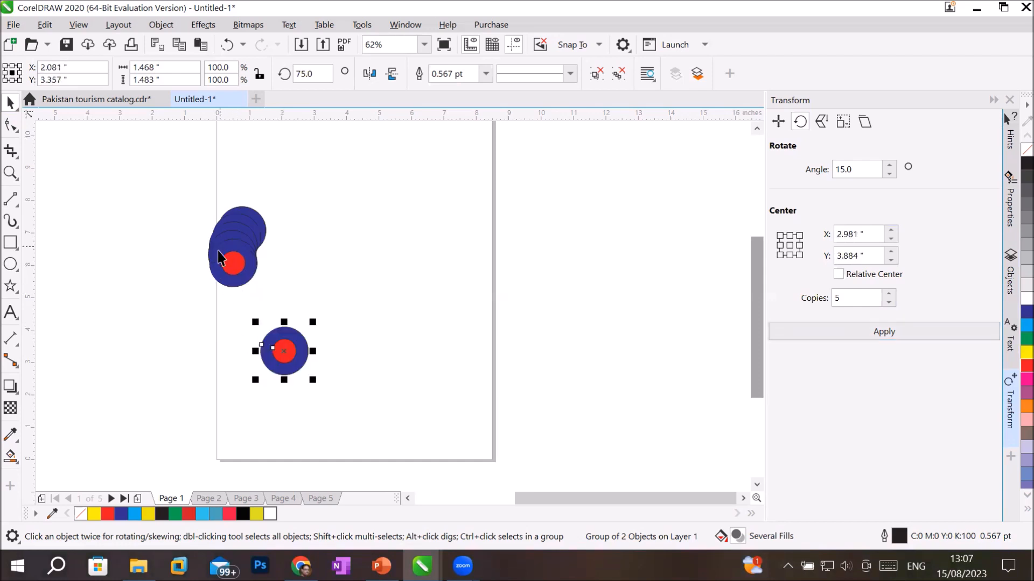
{"action": "left_click_drag", "start_coordinate": [231, 264], "coordinate": [217, 383]}
{"action": "left_click_drag", "start_coordinate": [233, 246], "coordinate": [110, 189]}
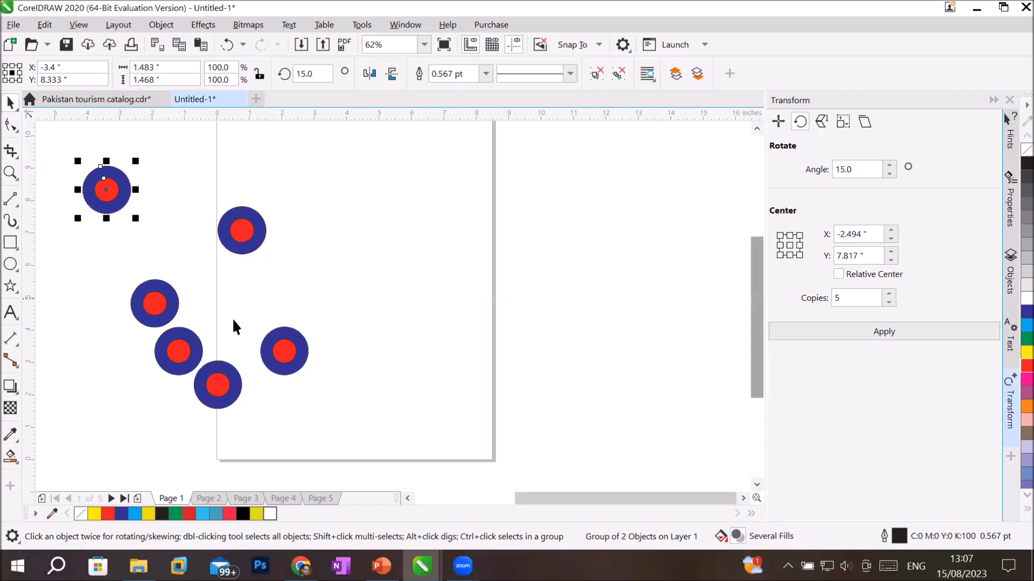
{"action": "key", "text": "ctrl+z"}
{"action": "key", "text": "ctrl+z"}
{"action": "key", "text": "ctrl+z"}
{"action": "key", "text": "ctrl+z"}
{"action": "key", "text": "ctrl+z"}
{"action": "key", "text": "ctrl+z"}
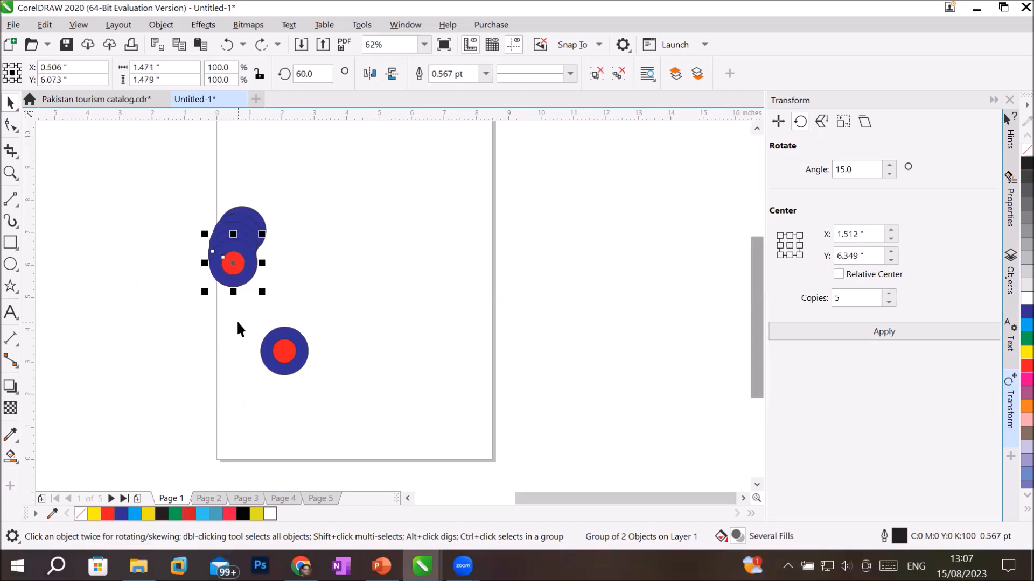
{"action": "key", "text": "ctrl+z"}
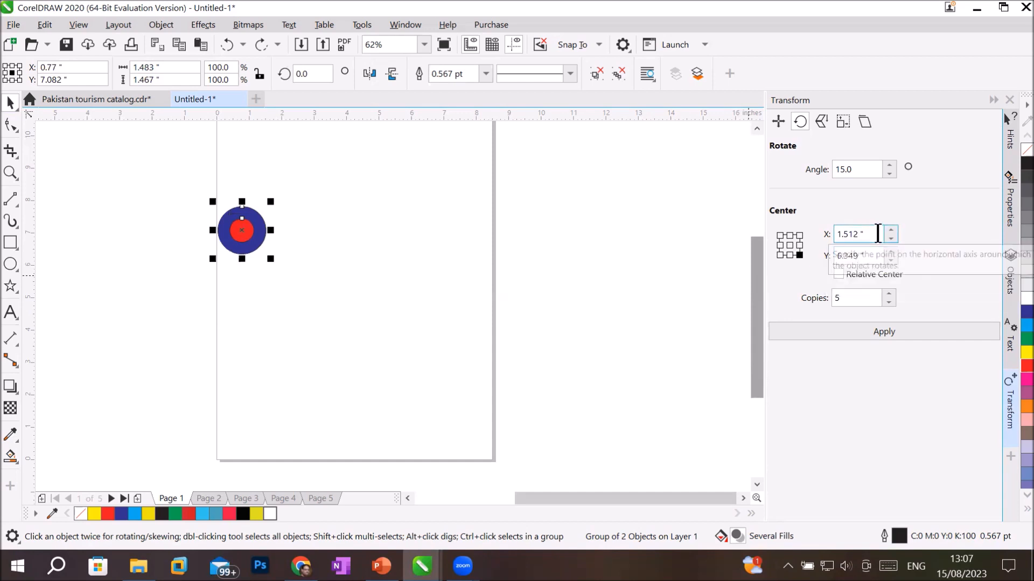
- Move the grouped circles into the page's top-left corner, centered at about X 0.78 and Y 10.23 inches
{"action": "left_click", "coordinate": [435, 240]}
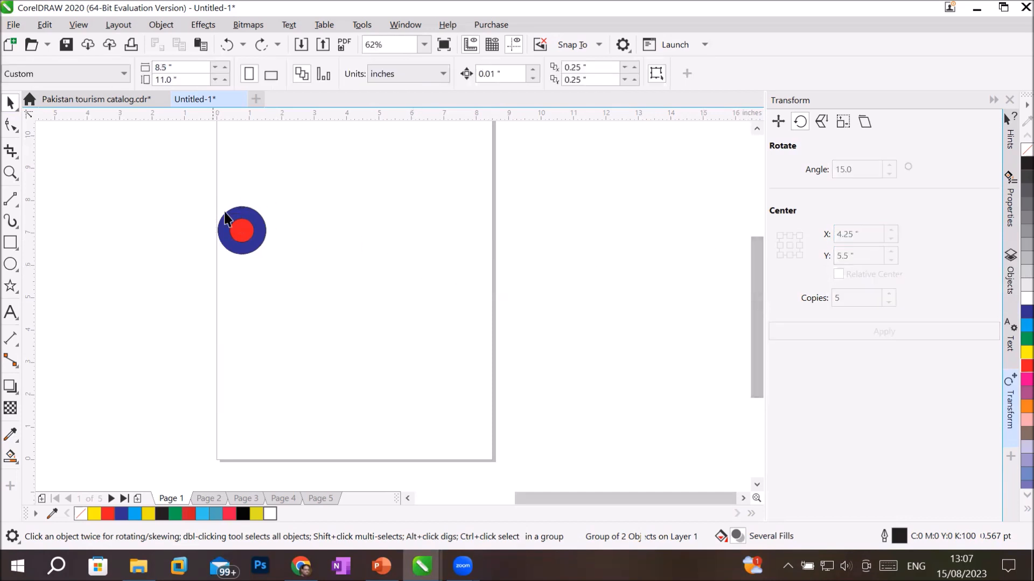
{"action": "left_click_drag", "start_coordinate": [241, 241], "coordinate": [229, 171]}
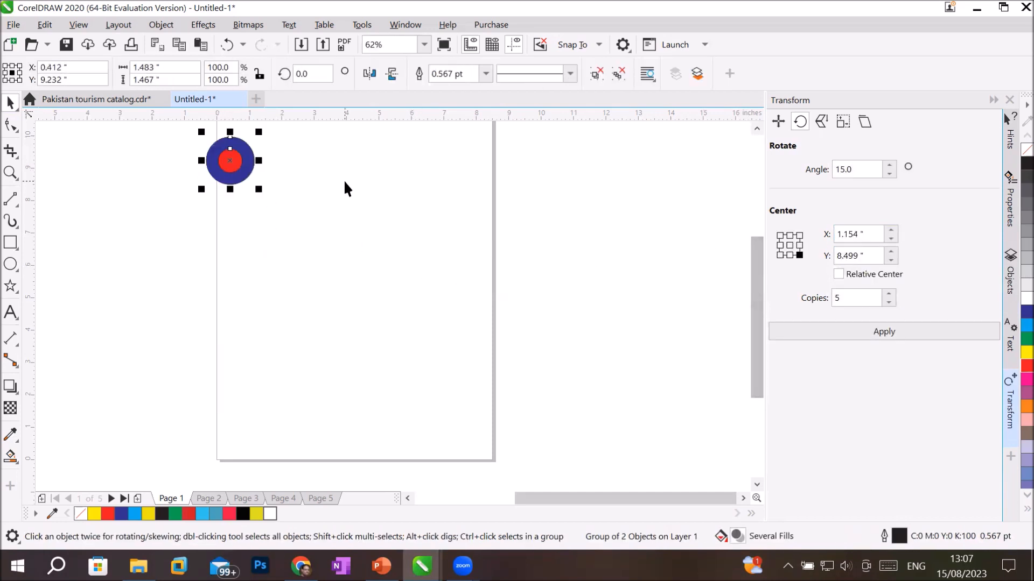
{"action": "scroll", "coordinate": [345, 189], "scroll_direction": "down", "scroll_amount": 1}
{"action": "left_click_drag", "start_coordinate": [300, 180], "coordinate": [291, 156]}
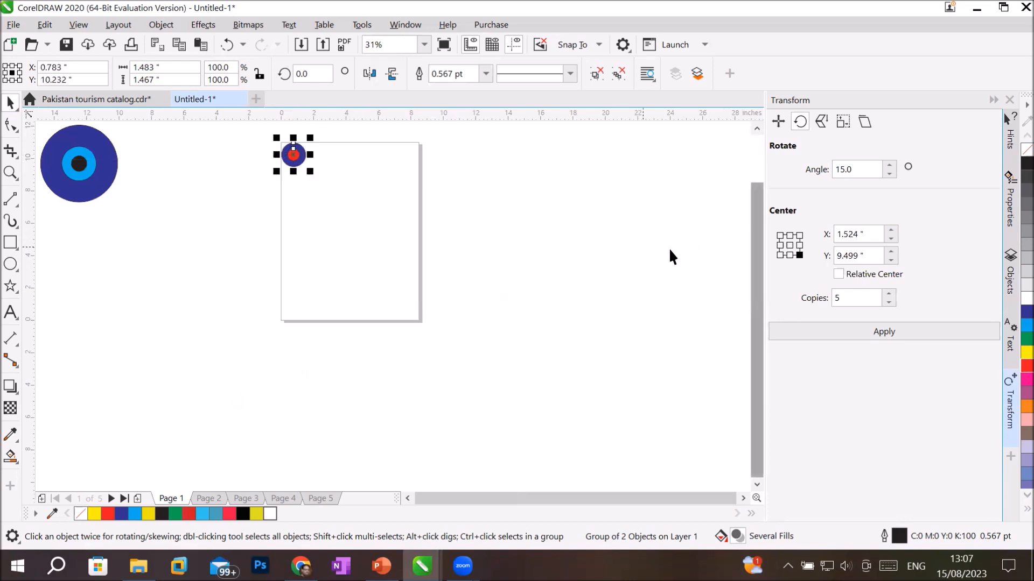
- Try the group's corners as rotation center with the rotation handles shown, and set the center to its lower-left corner
{"action": "left_click", "coordinate": [780, 255]}
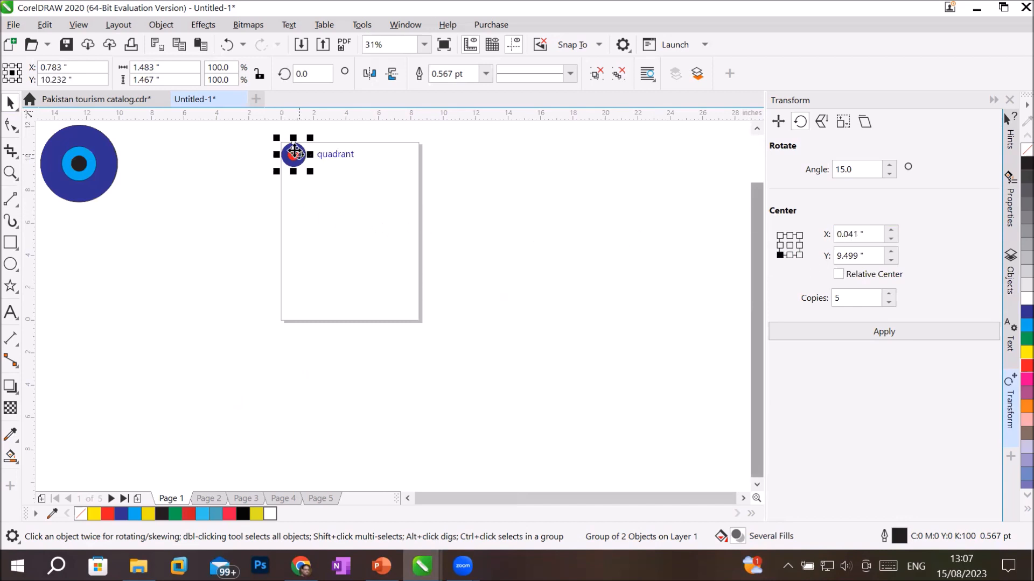
{"action": "left_click", "coordinate": [294, 152]}
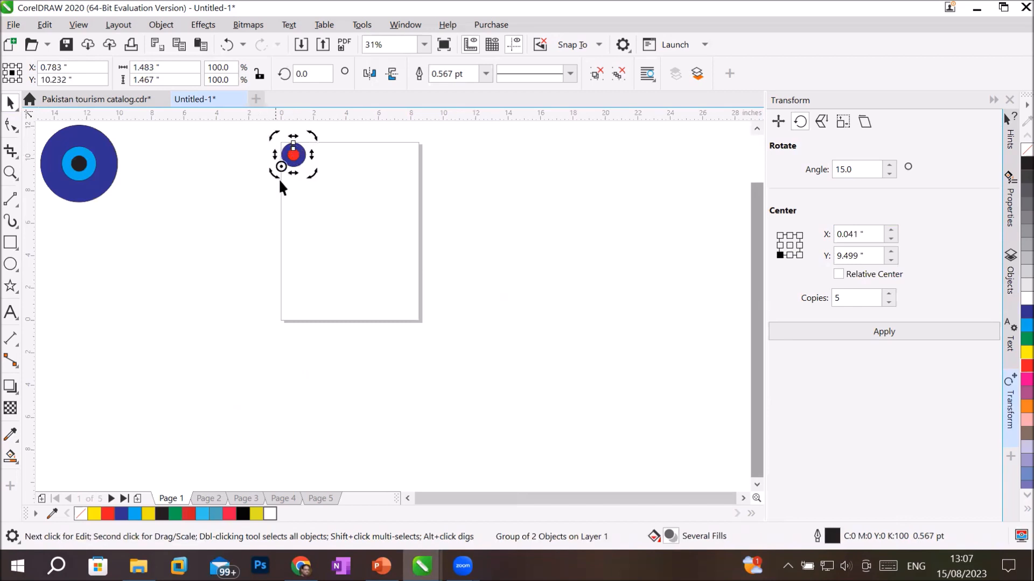
{"action": "left_click", "coordinate": [799, 255]}
{"action": "left_click", "coordinate": [798, 236]}
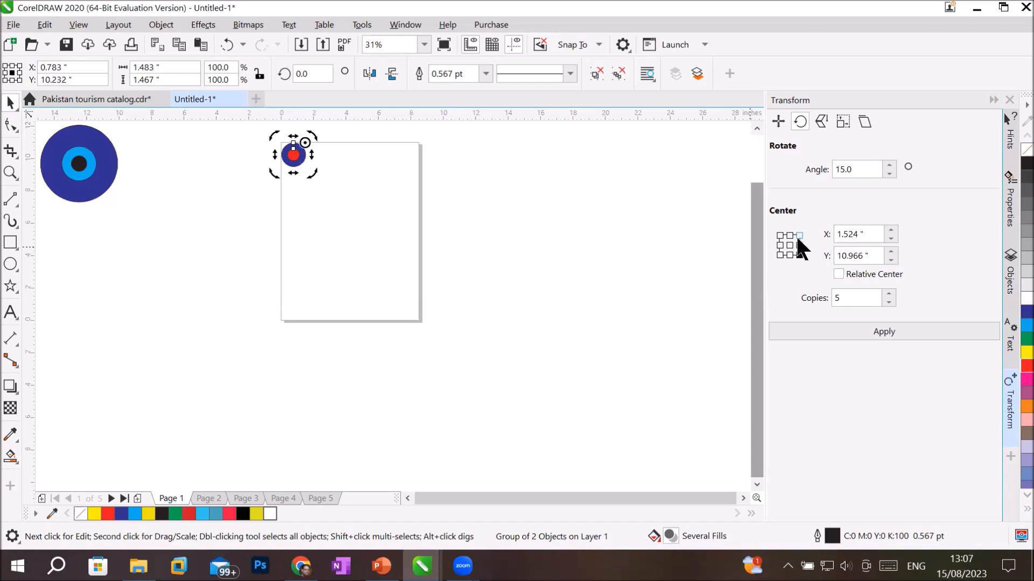
{"action": "left_click", "coordinate": [779, 236]}
{"action": "left_click", "coordinate": [778, 254]}
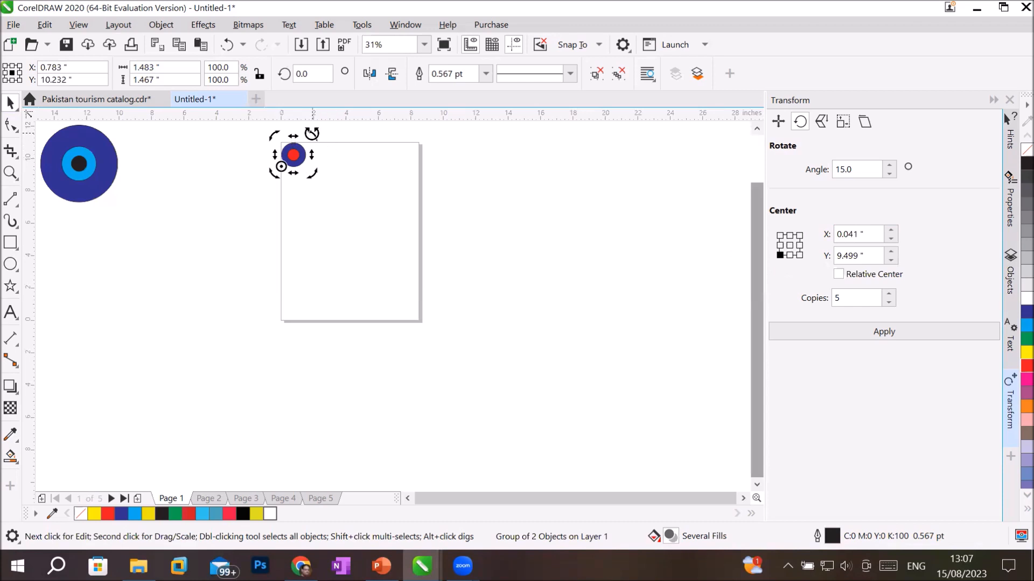
- Rotate the grouped circles freehand about their lower-left corner, and undo the rotation
{"action": "left_click_drag", "start_coordinate": [311, 133], "coordinate": [265, 146]}
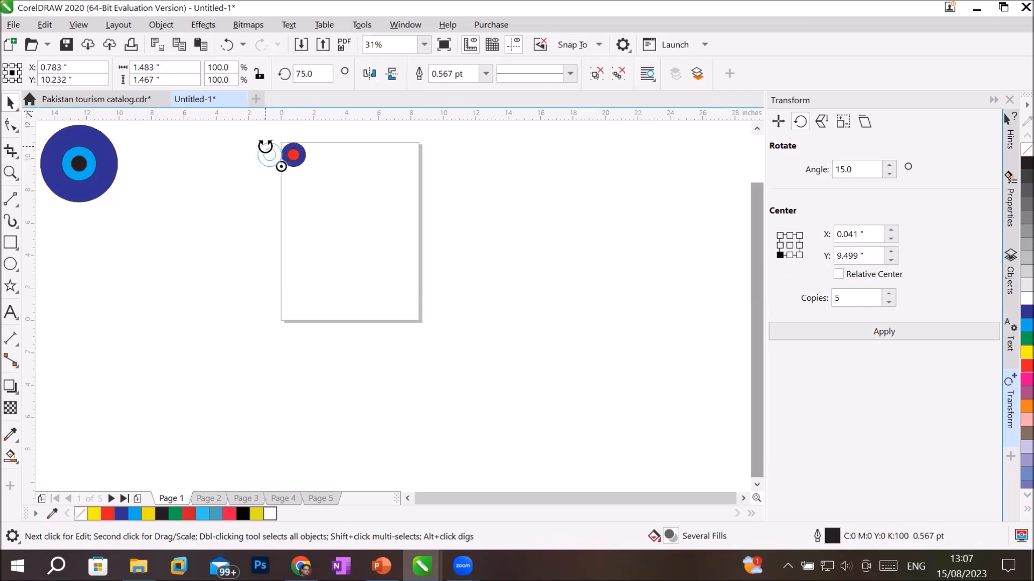
{"action": "left_click_drag", "start_coordinate": [265, 145], "coordinate": [264, 152]}
{"action": "key", "text": "ctrl+z"}
{"action": "key", "text": "ctrl+z"}
{"action": "key", "text": "ctrl+z"}
{"action": "scroll", "coordinate": [341, 263], "scroll_direction": "up", "scroll_amount": 1}
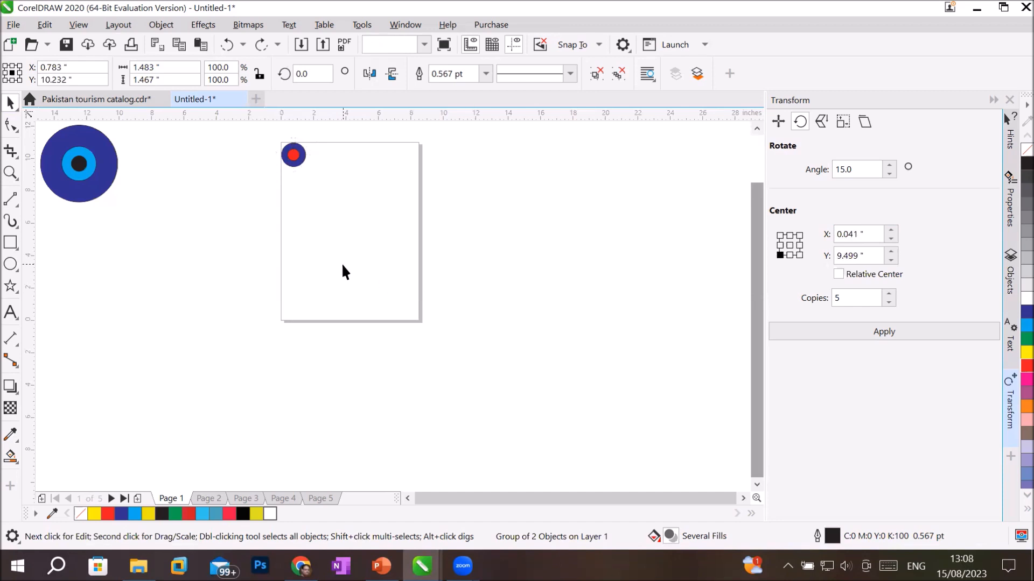
- Create 50 copies of the grouped circles rotated in 30-degree increments about the lower-left corner, and undo them
{"action": "left_click", "coordinate": [289, 161]}
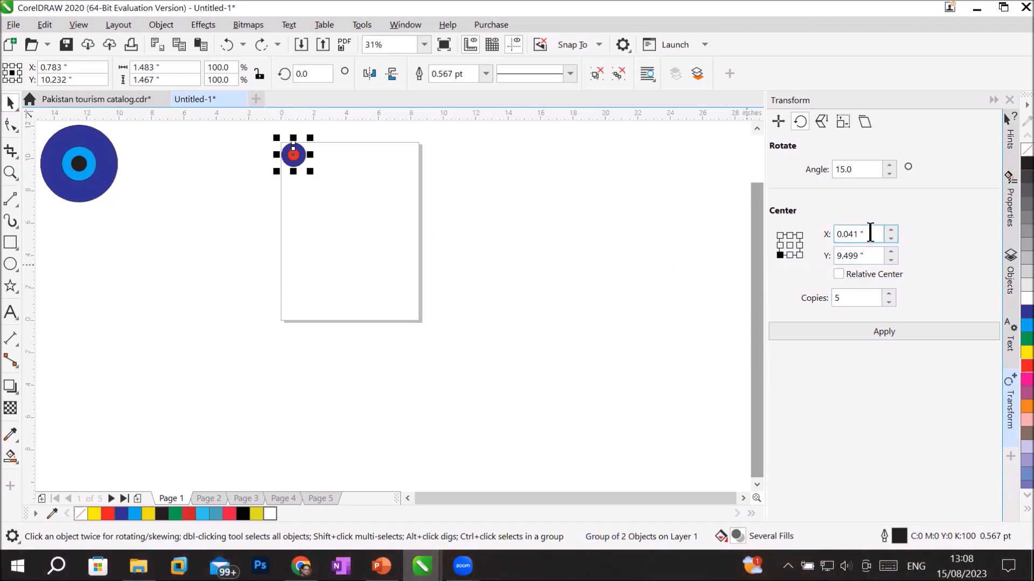
{"action": "left_click", "coordinate": [868, 301]}
{"action": "type", "text": "0"}
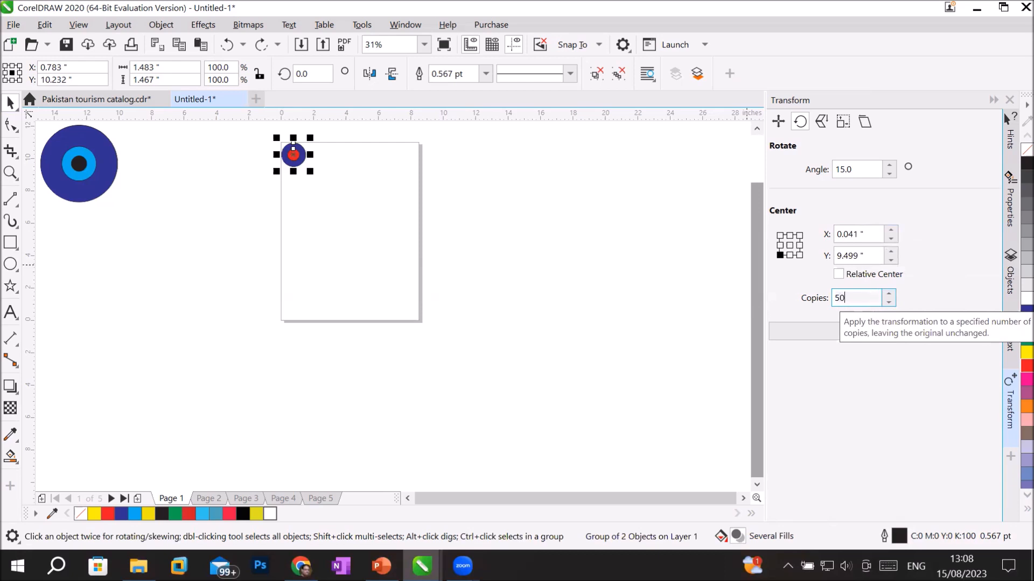
{"action": "left_click", "coordinate": [889, 166]}
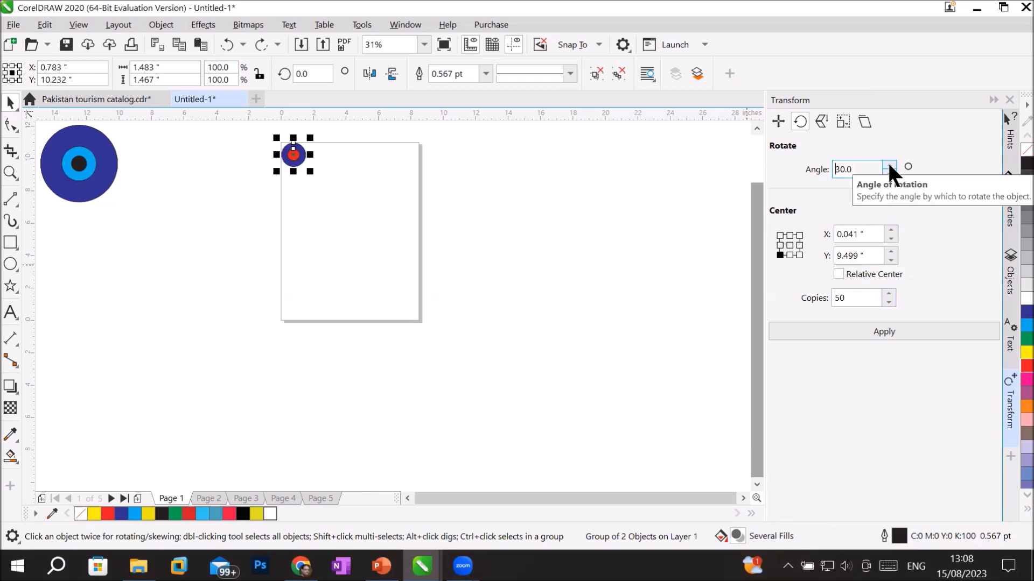
{"action": "left_click", "coordinate": [872, 331]}
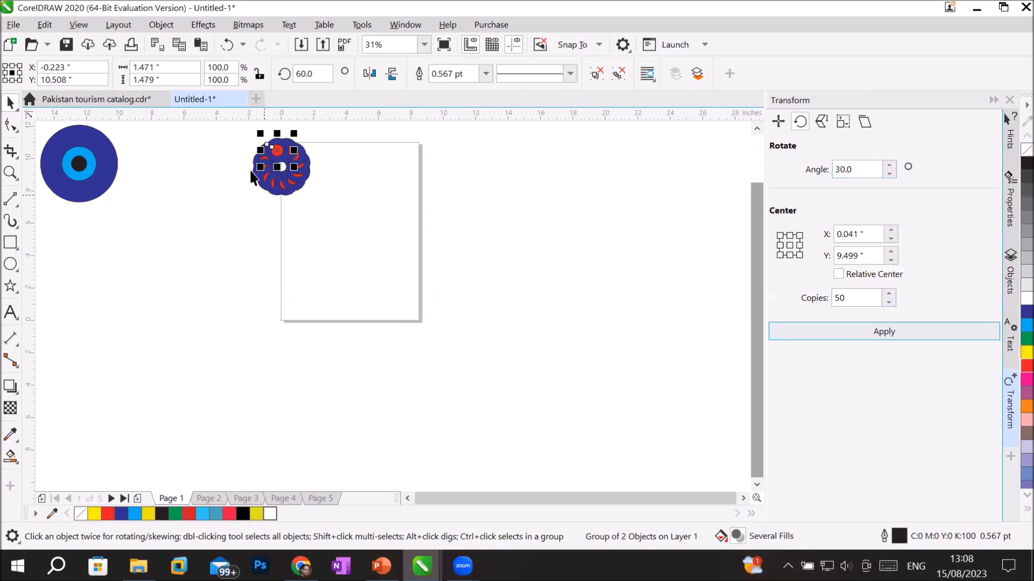
{"action": "scroll", "coordinate": [271, 136], "scroll_direction": "up", "scroll_amount": 3}
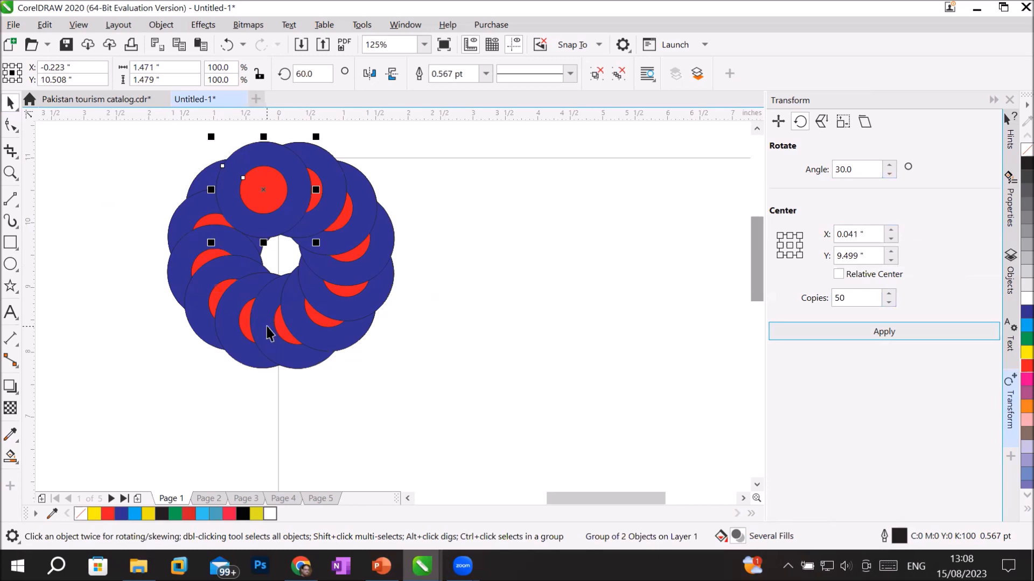
{"action": "key", "text": "ctrl+z"}
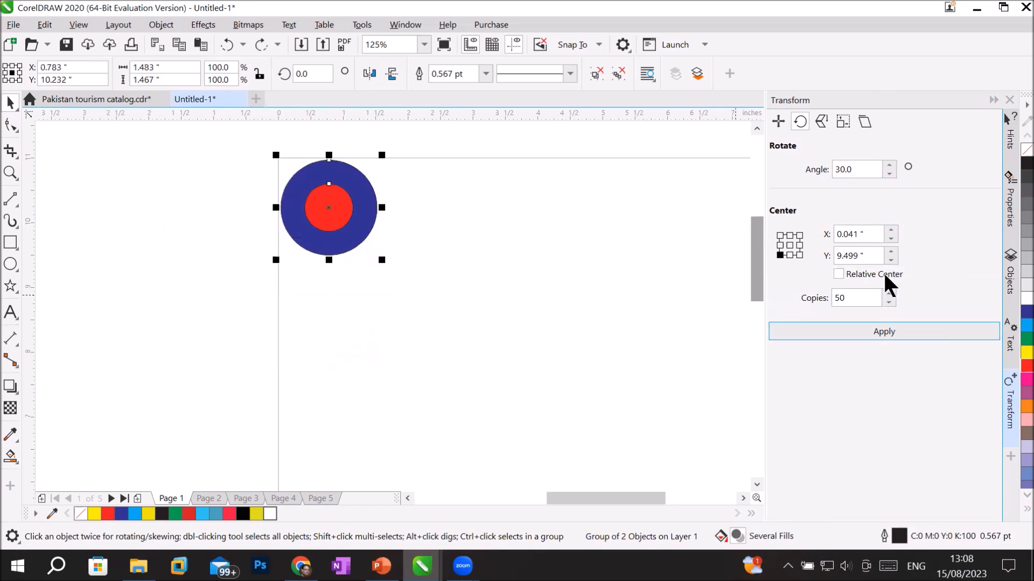
- Create 10 copies of the group rotated in 30-degree increments about its lower-right corner, and undo the rotation
{"action": "double_click", "coordinate": [856, 293]}
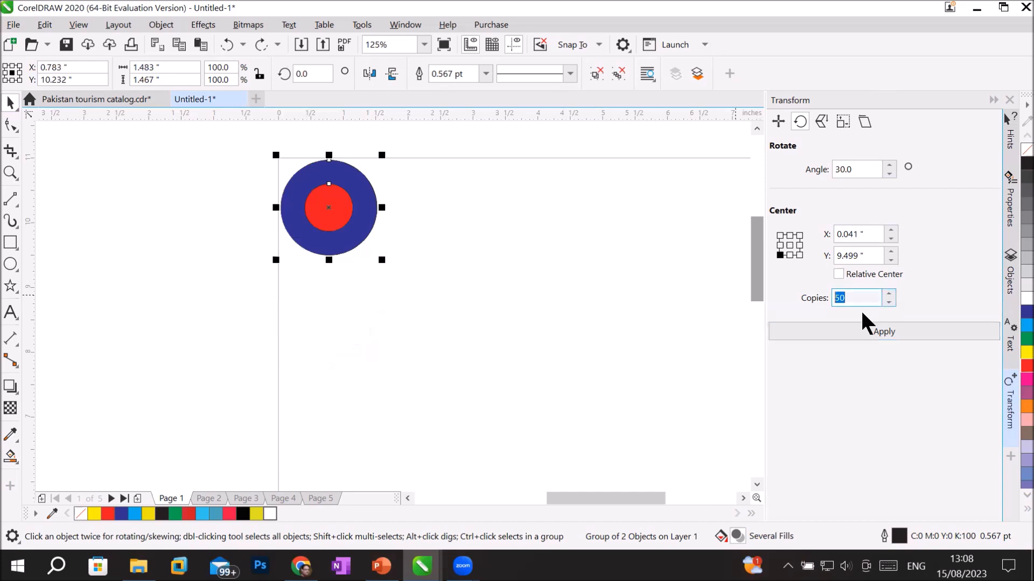
{"action": "type", "text": "10"}
{"action": "left_click", "coordinate": [799, 253]}
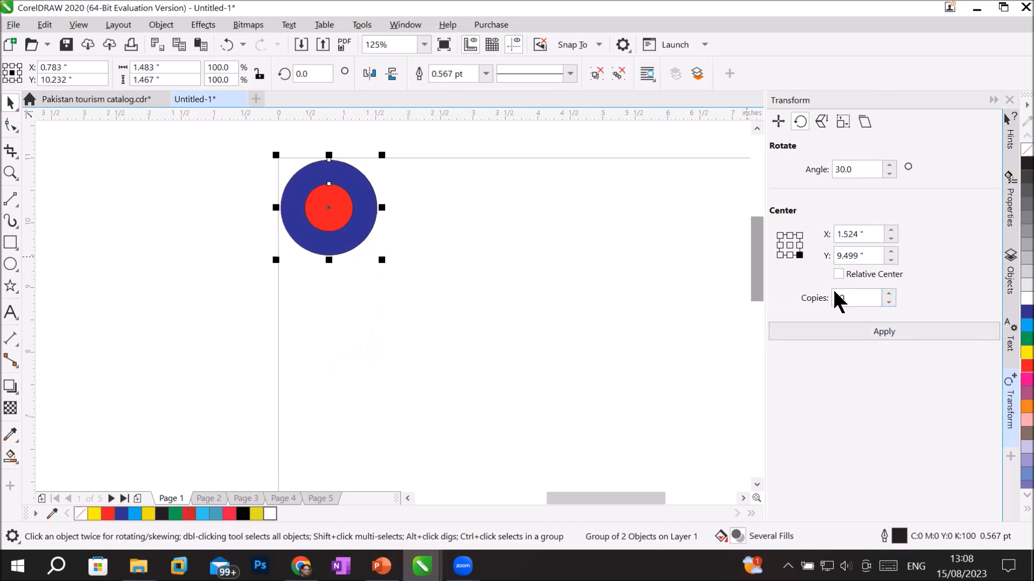
{"action": "left_click", "coordinate": [870, 332]}
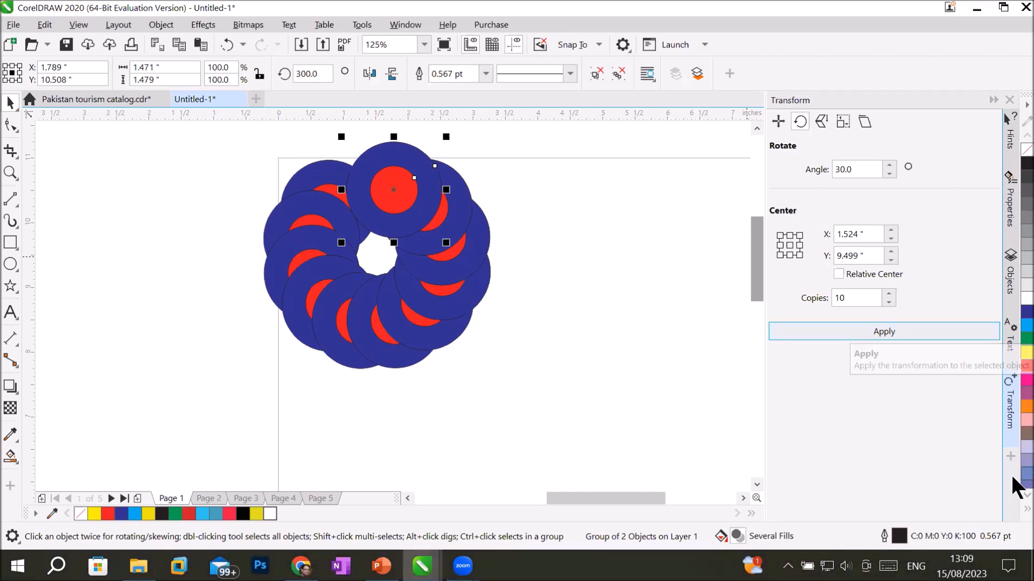
{"action": "key", "text": "ctrl+z"}
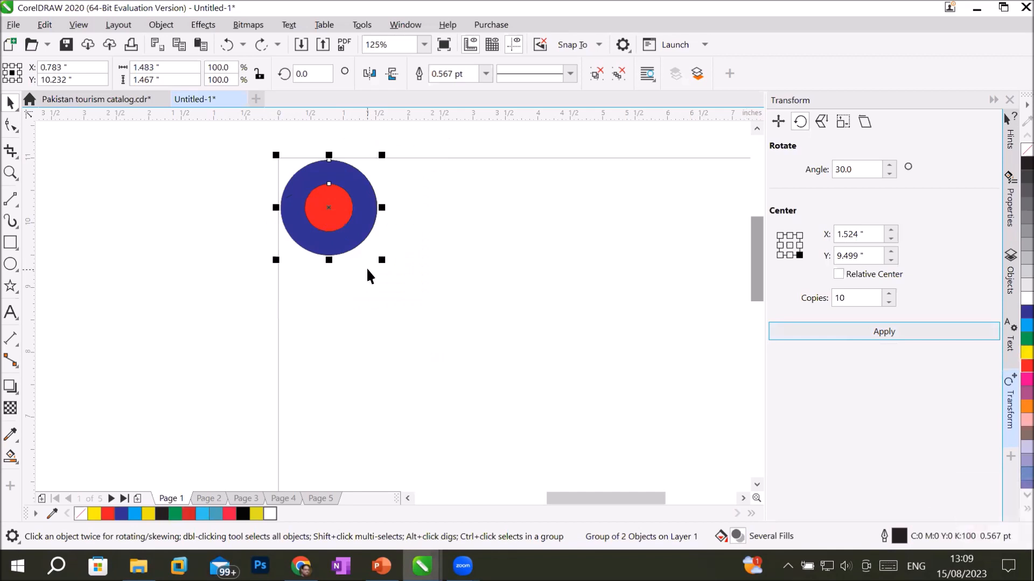
- Create 10 copies of the group rotated in -30-degree increments about its upper-right corner
{"action": "left_click", "coordinate": [799, 236]}
{"action": "left_click_drag", "start_coordinate": [860, 170], "coordinate": [741, 167]}
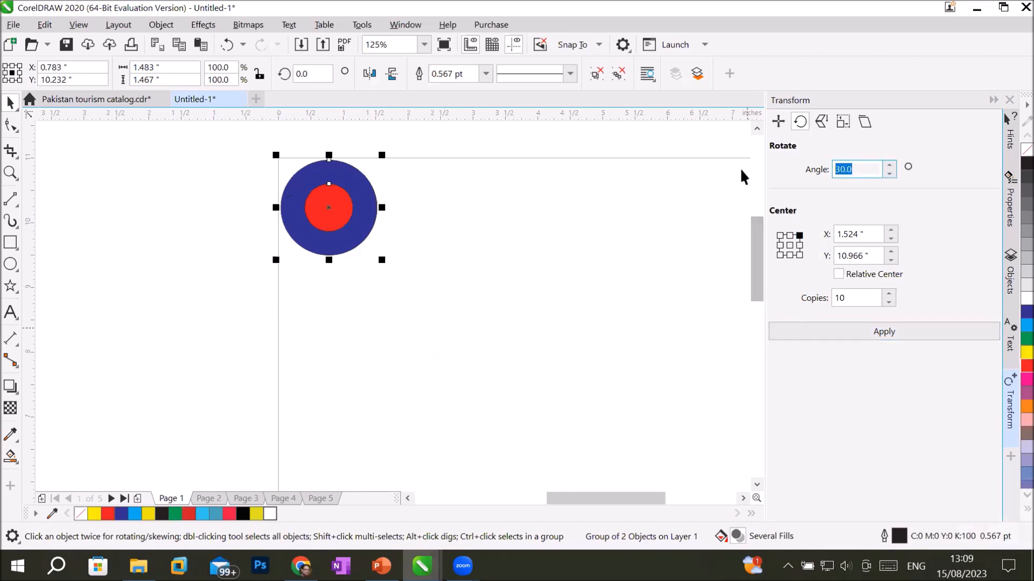
{"action": "type", "text": "-30"}
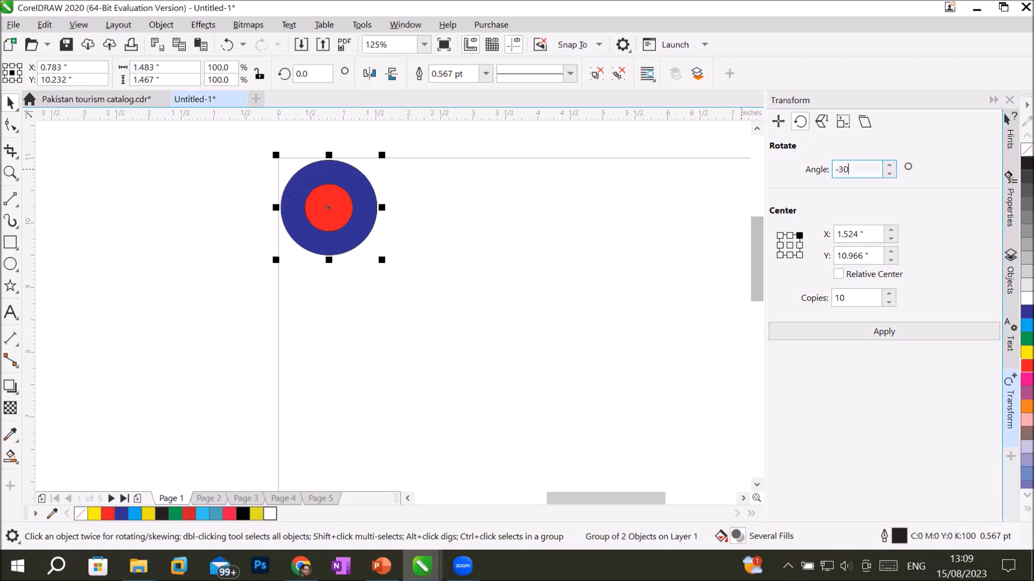
{"action": "left_click", "coordinate": [912, 334]}
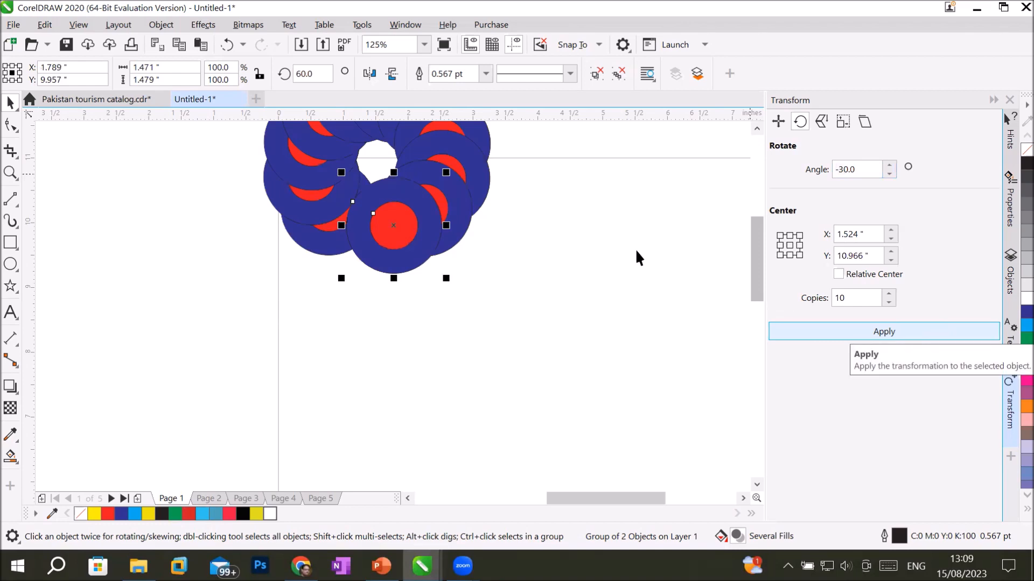
- Delete the ring of rotated groups, and move the small black circle onto the page at about X 1.27 and Y 9.10 inches
{"action": "scroll", "coordinate": [558, 192], "scroll_direction": "down", "scroll_amount": 2}
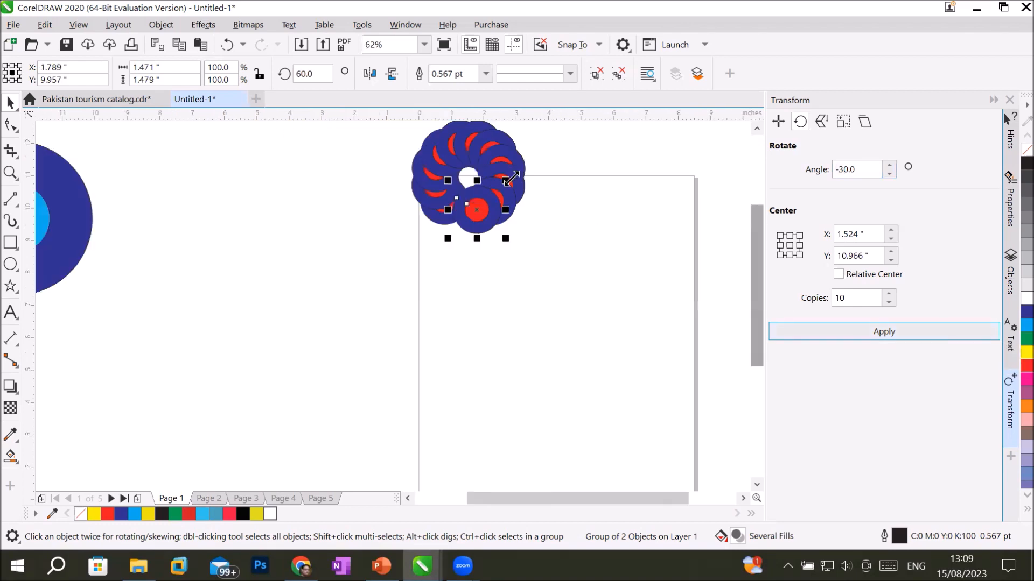
{"action": "scroll", "coordinate": [365, 145], "scroll_direction": "down", "scroll_amount": 1}
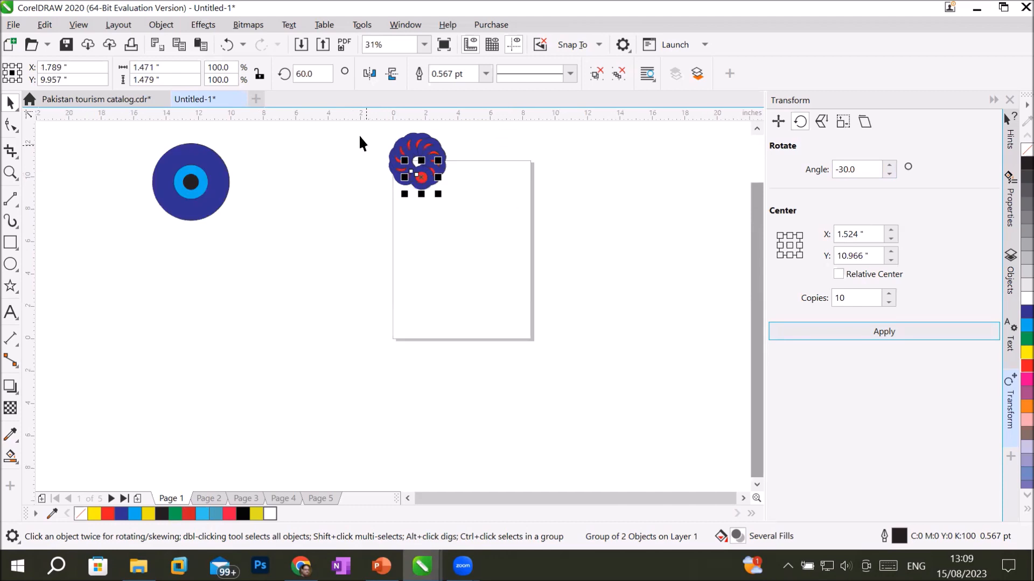
{"action": "left_click_drag", "start_coordinate": [356, 124], "coordinate": [502, 226]}
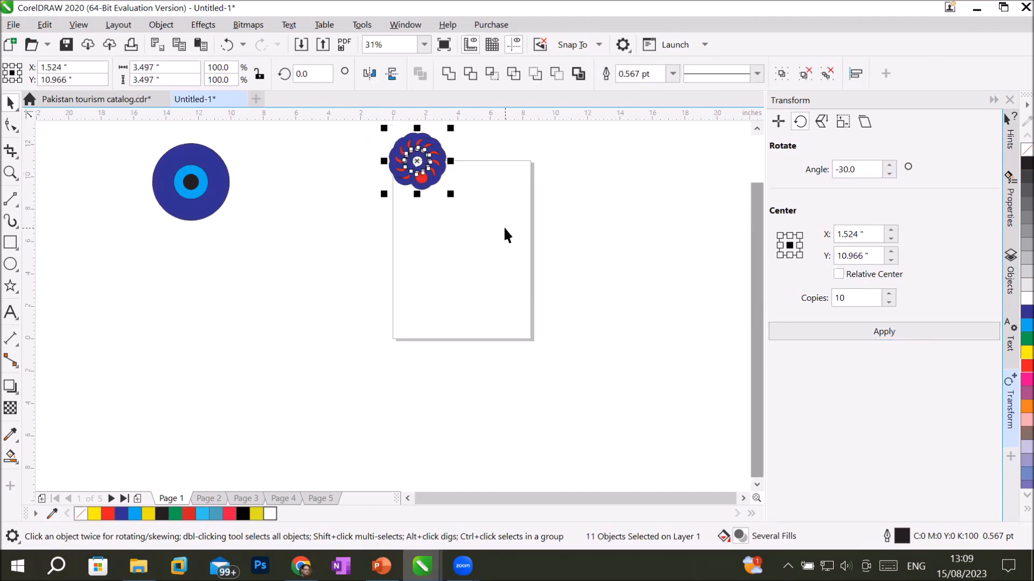
{"action": "key", "text": "Delete"}
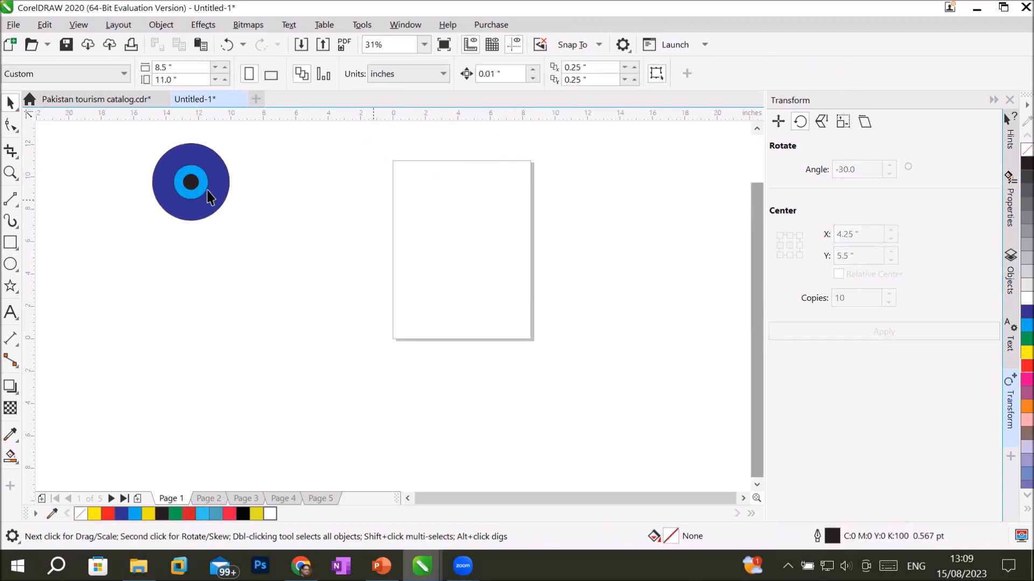
{"action": "left_click_drag", "start_coordinate": [195, 180], "coordinate": [419, 192]}
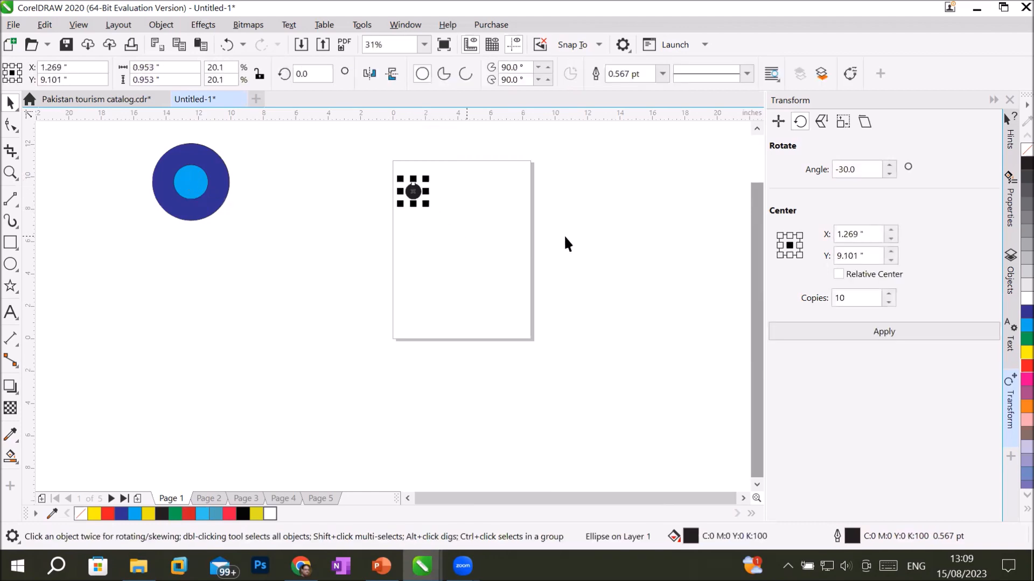
- Set up a proportional Scale and Mirror transformation for the black circle at 125% with five copies
{"action": "left_click", "coordinate": [818, 121]}
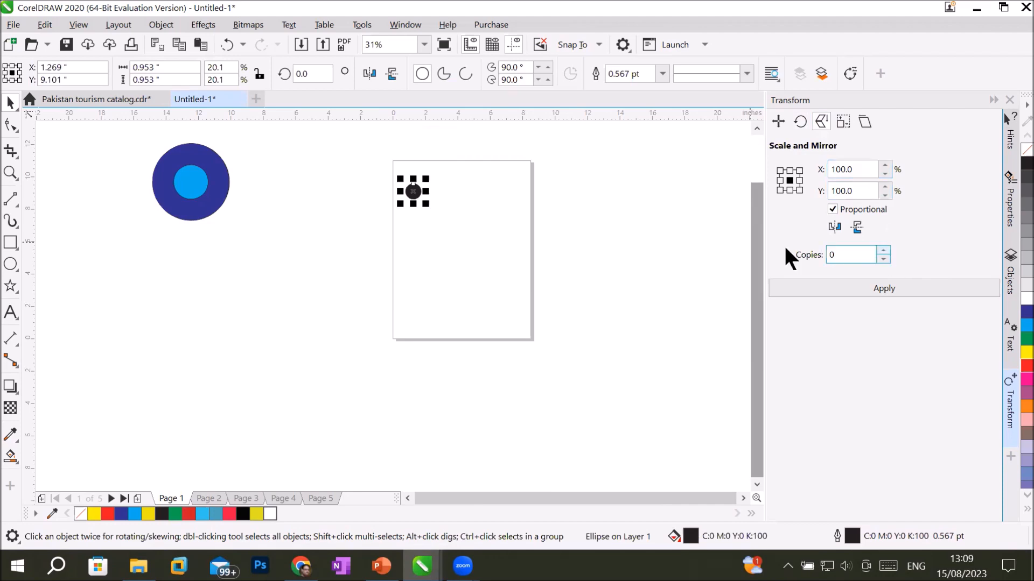
{"action": "scroll", "coordinate": [426, 166], "scroll_direction": "up", "scroll_amount": 1}
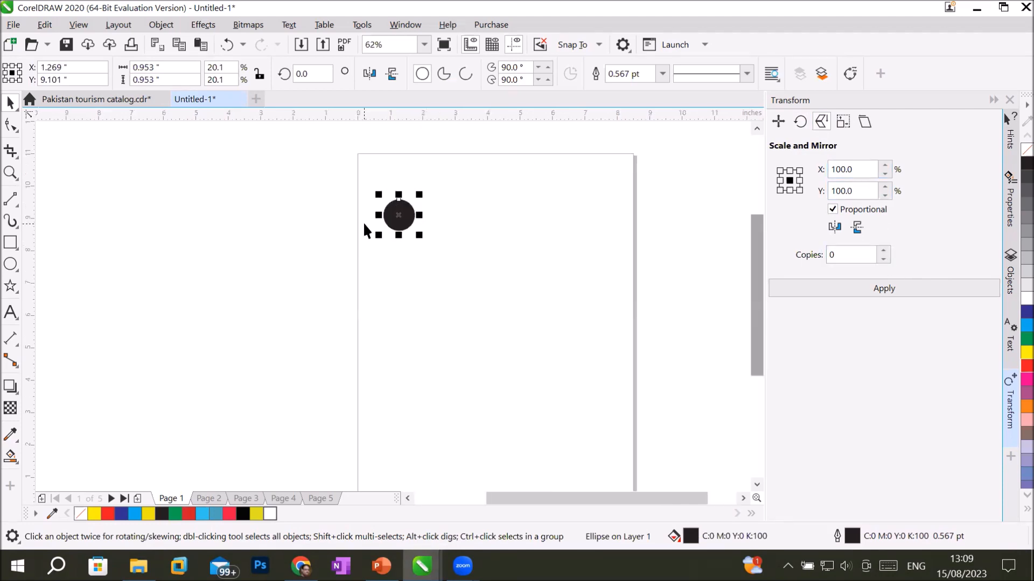
{"action": "left_click", "coordinate": [881, 251]}
{"action": "left_click", "coordinate": [882, 250]}
{"action": "left_click", "coordinate": [881, 251]}
{"action": "left_click", "coordinate": [881, 251]}
{"action": "left_click", "coordinate": [881, 251]}
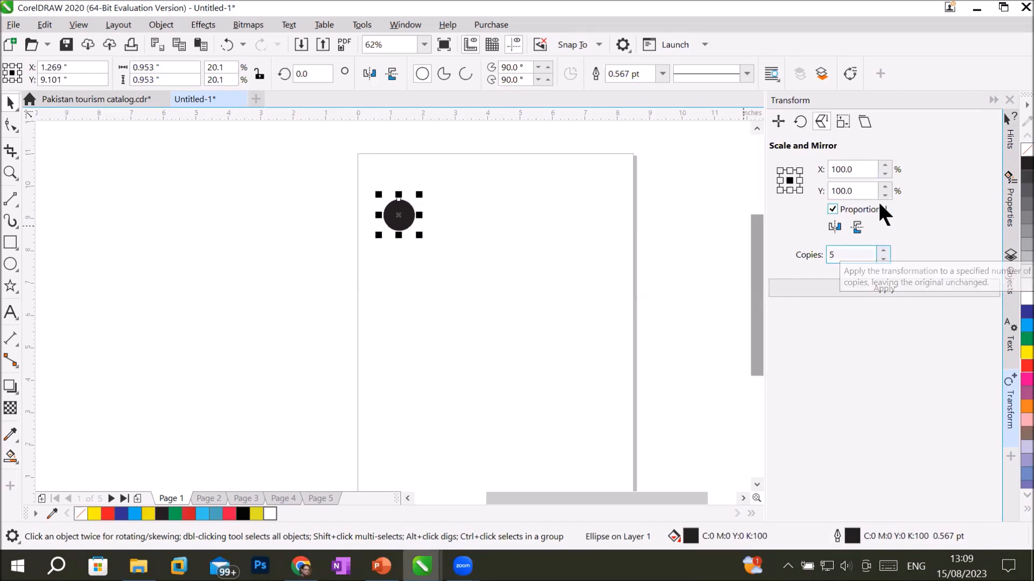
{"action": "left_click", "coordinate": [845, 169]}
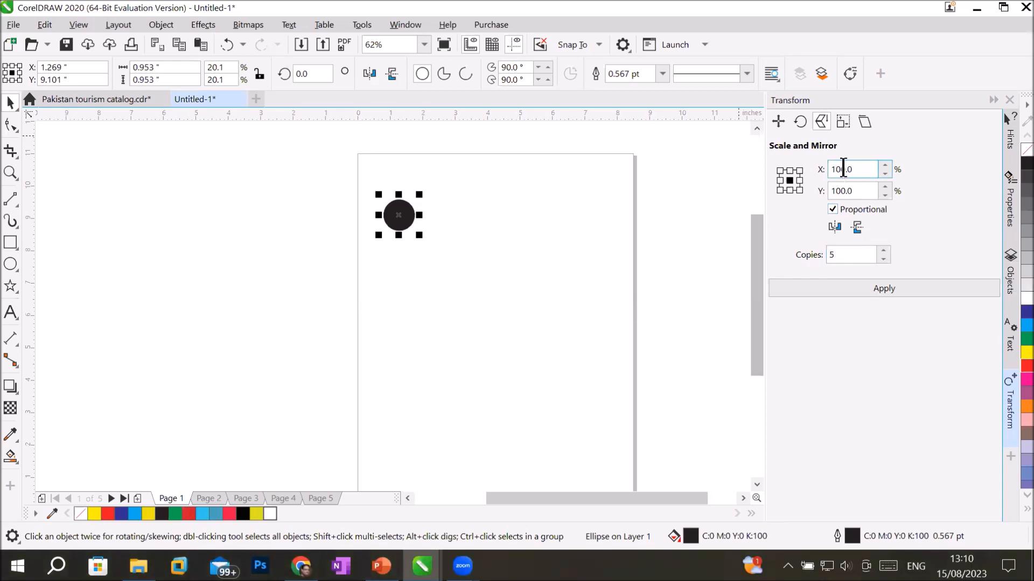
{"action": "left_click_drag", "start_coordinate": [847, 169], "coordinate": [802, 172]}
{"action": "type", "text": "125"}
{"action": "left_click", "coordinate": [829, 190]}
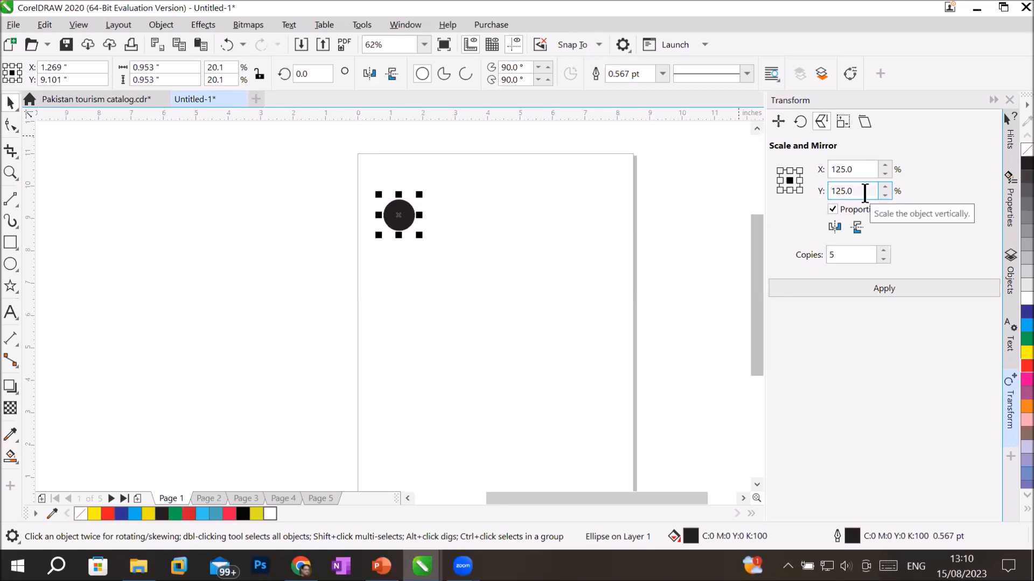
- Create the enlarged copies from the circle's center and pull them apart across the page, and undo the moves and the scaling
{"action": "left_click", "coordinate": [874, 290]}
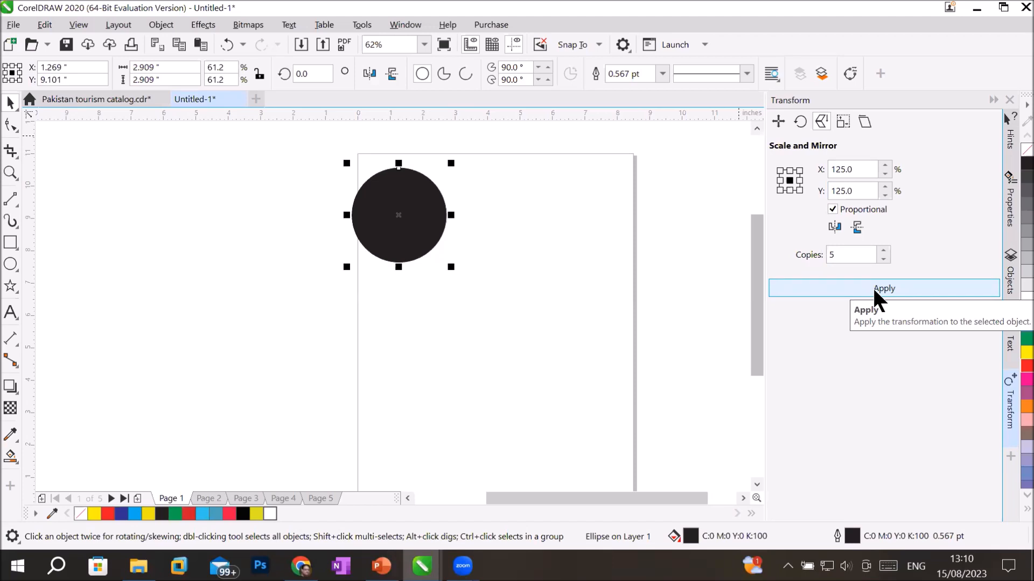
{"action": "left_click_drag", "start_coordinate": [404, 238], "coordinate": [411, 429]}
{"action": "left_click_drag", "start_coordinate": [415, 254], "coordinate": [416, 335]}
{"action": "left_click_drag", "start_coordinate": [411, 231], "coordinate": [398, 168]}
{"action": "left_click_drag", "start_coordinate": [397, 218], "coordinate": [321, 133]}
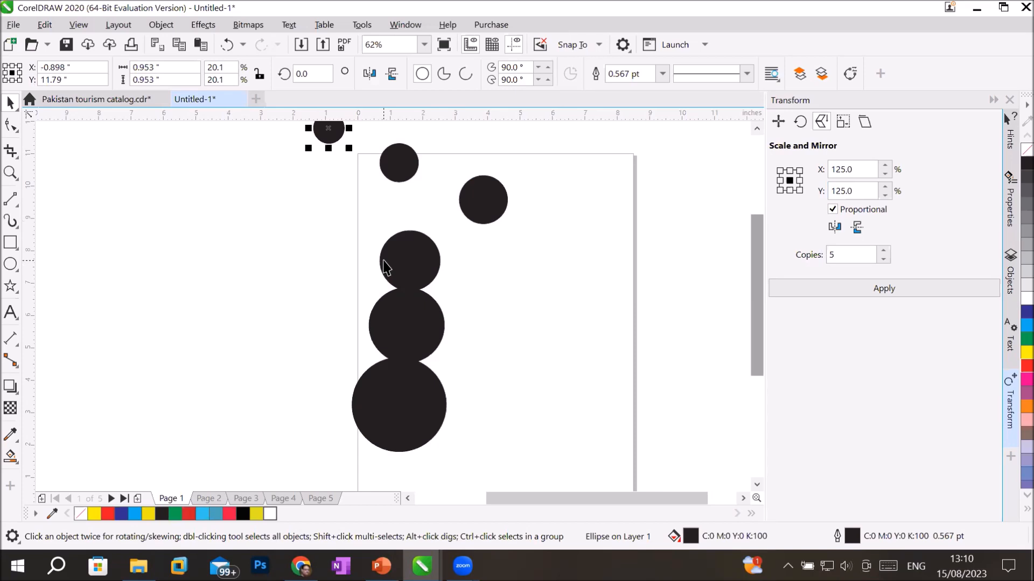
{"action": "key", "text": "ctrl+z"}
{"action": "key", "text": "ctrl+z"}
{"action": "key", "text": "ctrl+z"}
{"action": "key", "text": "ctrl+z"}
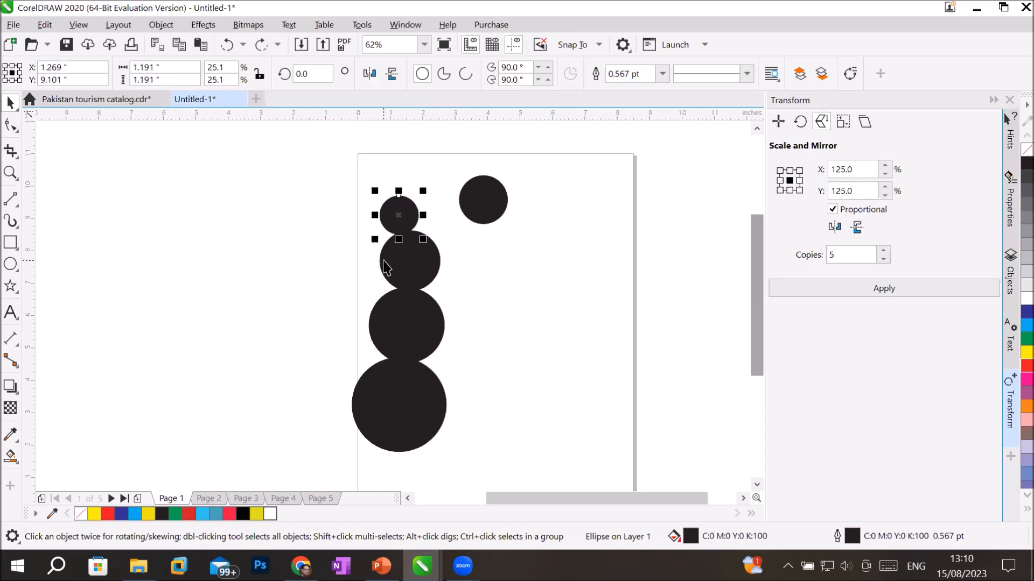
{"action": "key", "text": "ctrl+z"}
{"action": "key", "text": "ctrl+z"}
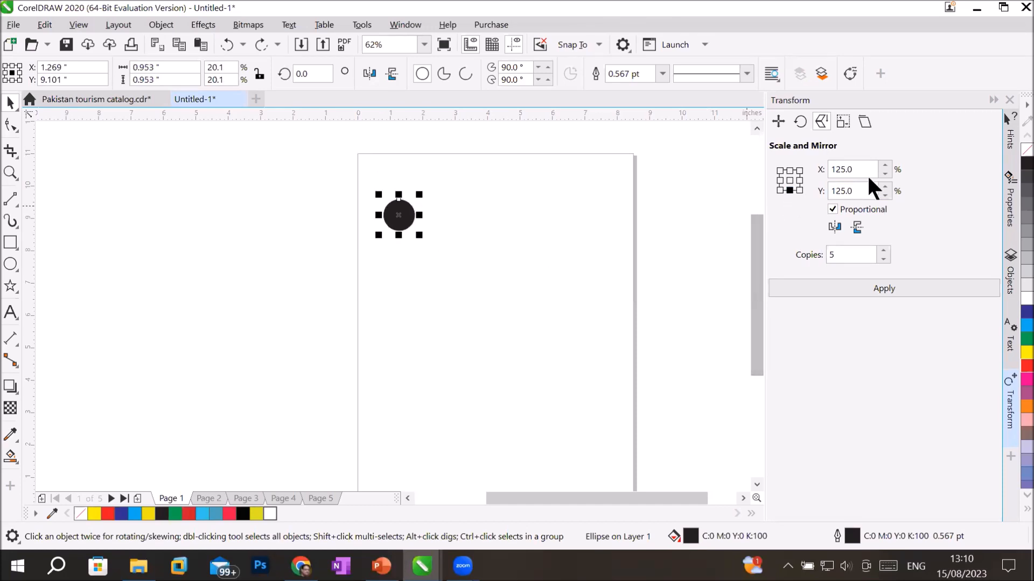
- Create five copies of the circle scaled by 125% from its bottom center, and pull some apart, undoing those moves
{"action": "left_click", "coordinate": [821, 288]}
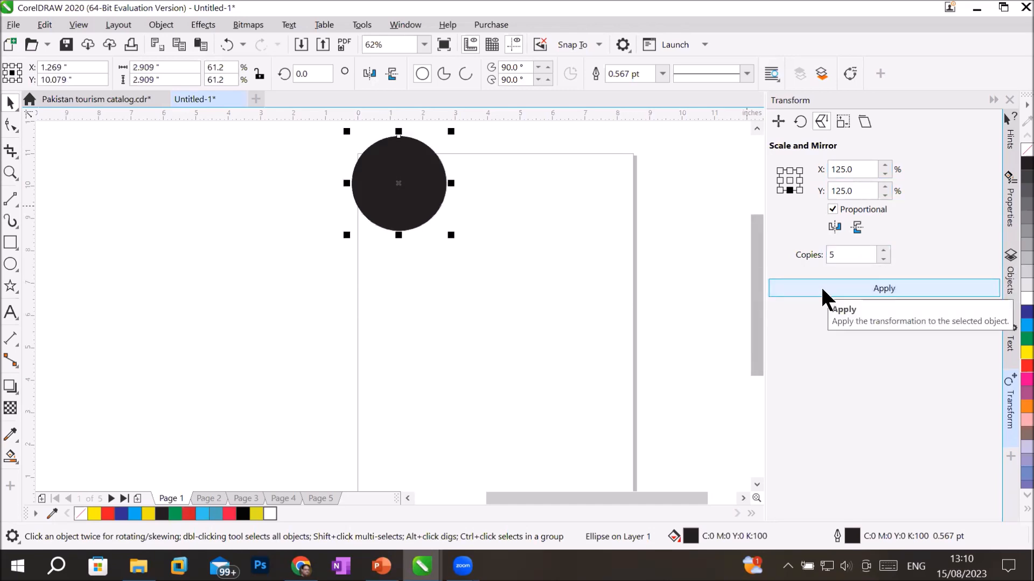
{"action": "left_click_drag", "start_coordinate": [416, 183], "coordinate": [417, 432]}
{"action": "left_click_drag", "start_coordinate": [411, 212], "coordinate": [401, 280]}
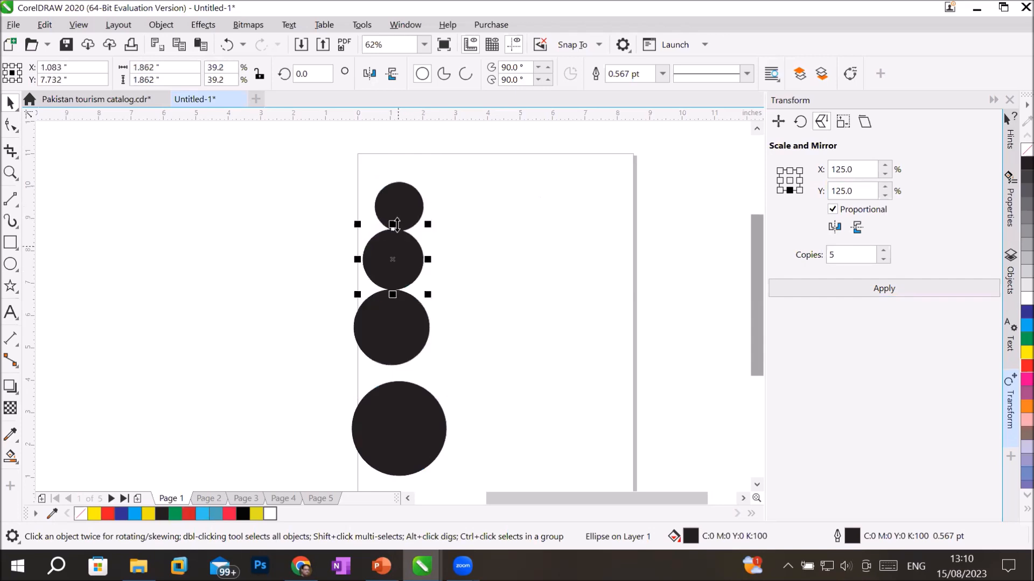
{"action": "left_click_drag", "start_coordinate": [403, 212], "coordinate": [462, 221]}
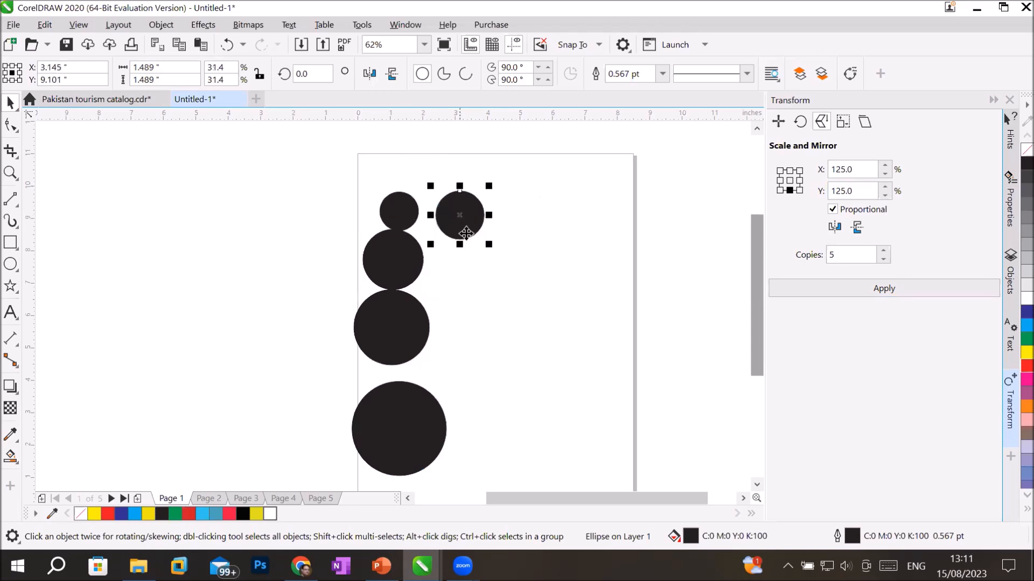
{"action": "key", "text": "ctrl+z"}
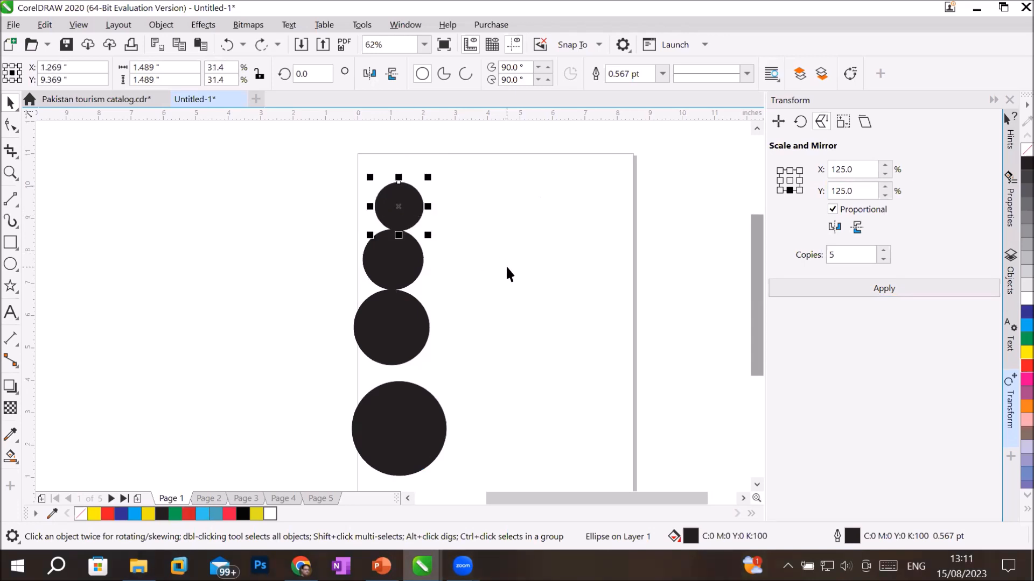
{"action": "key", "text": "ctrl+z"}
{"action": "key", "text": "ctrl+z"}
{"action": "key", "text": "ctrl+z"}
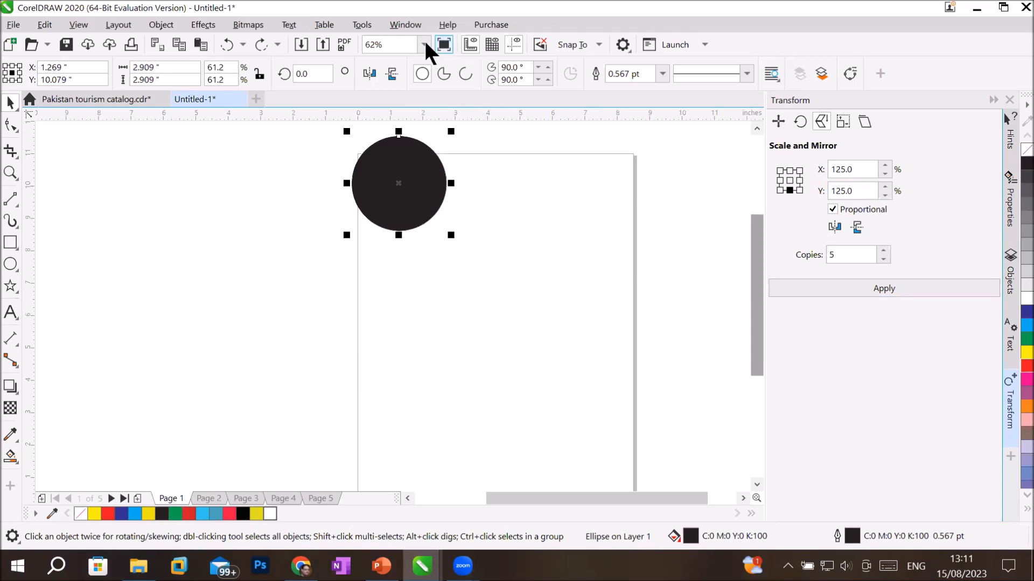
- Open the Align and Distribute settings, set alignment to the page edge, and align the large black circle with the pixel grid
{"action": "left_click", "coordinate": [408, 24]}
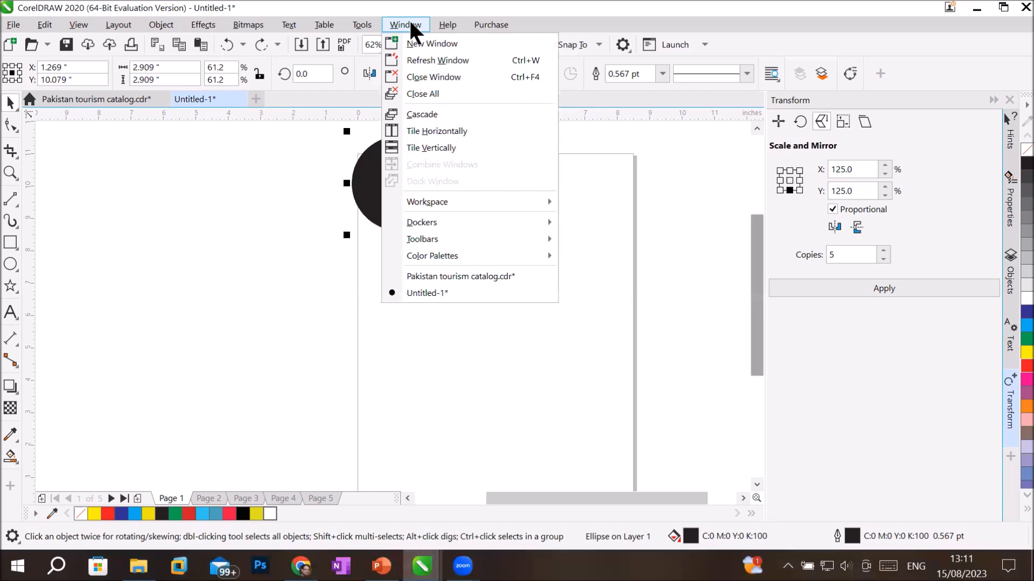
{"action": "mouse_move", "coordinate": [470, 218]}
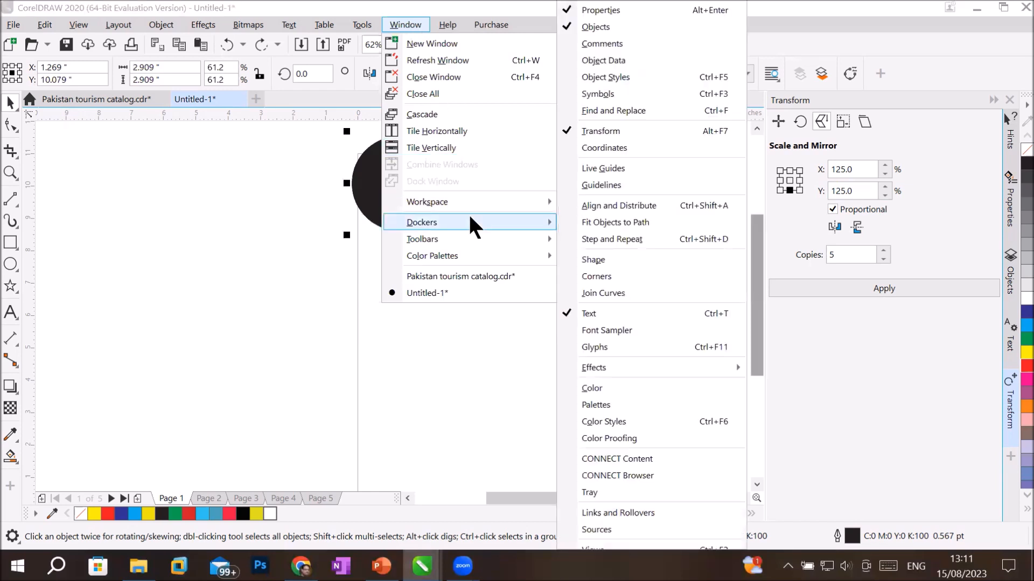
{"action": "mouse_move", "coordinate": [556, 200]}
{"action": "left_click", "coordinate": [637, 205]}
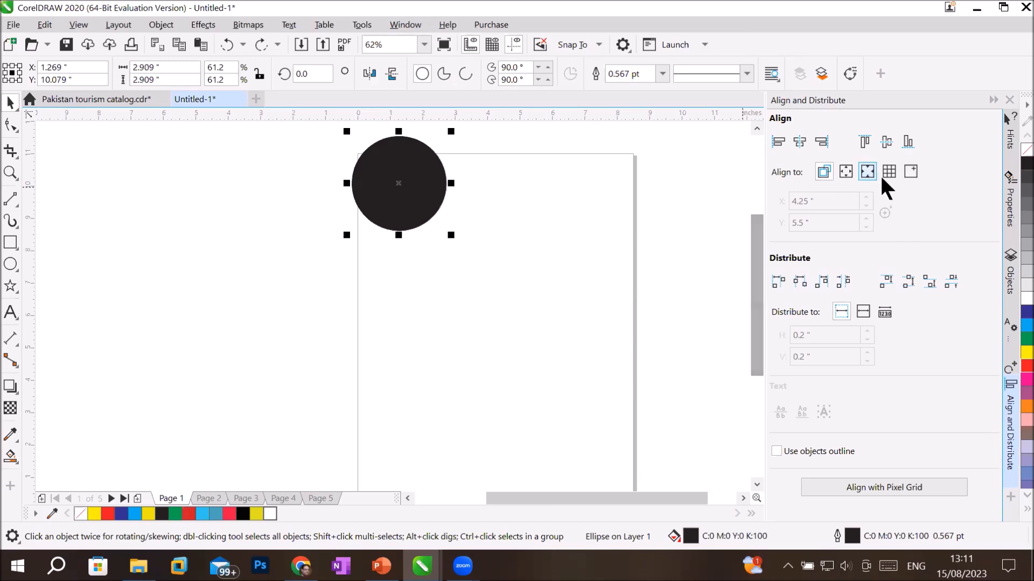
{"action": "left_click", "coordinate": [843, 170]}
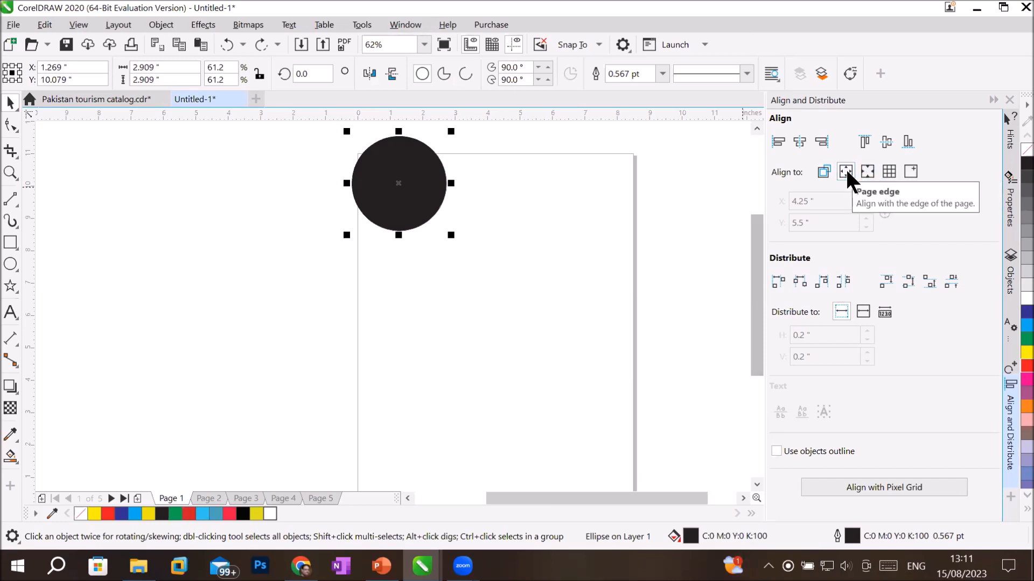
{"action": "left_click", "coordinate": [875, 485]}
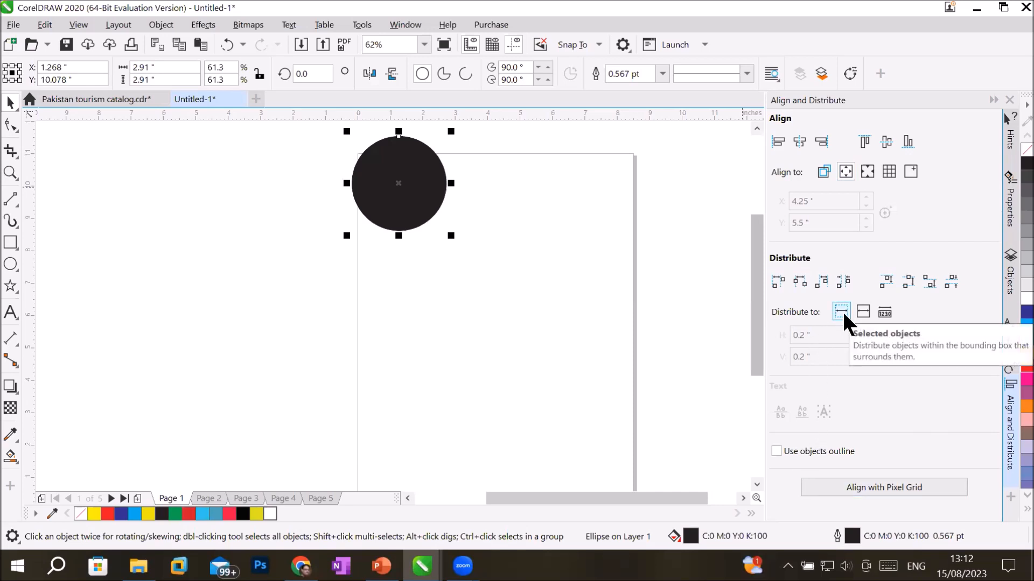
{"action": "left_click", "coordinate": [884, 279]}
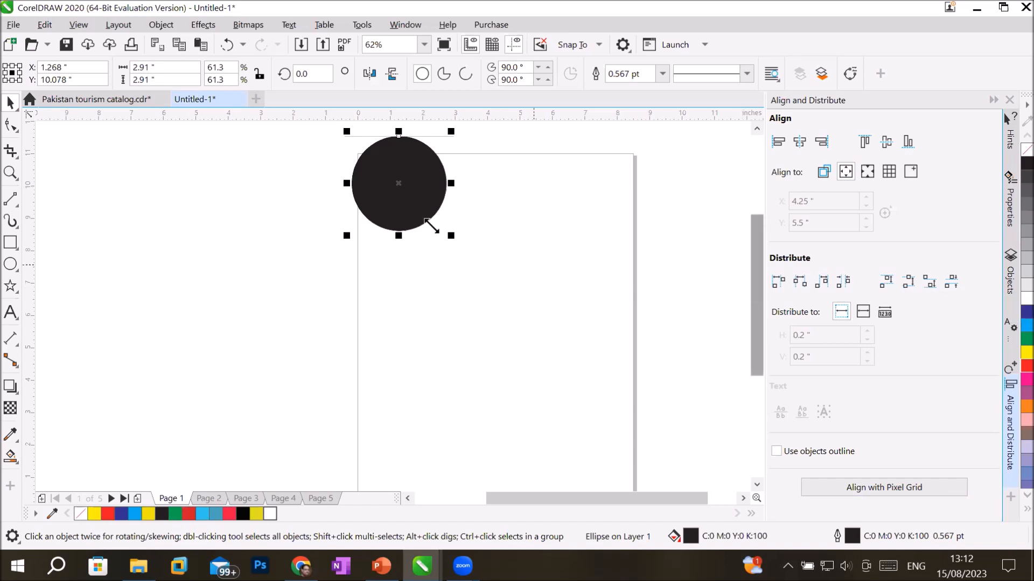
- Move the largest black circle down the page to about X 1.75 and Y 1.88 inches, and distribute all six circles from their top edges
{"action": "left_click", "coordinate": [407, 208]}
{"action": "left_click_drag", "start_coordinate": [405, 214], "coordinate": [420, 478]}
{"action": "scroll", "coordinate": [551, 335], "scroll_direction": "down", "scroll_amount": 1}
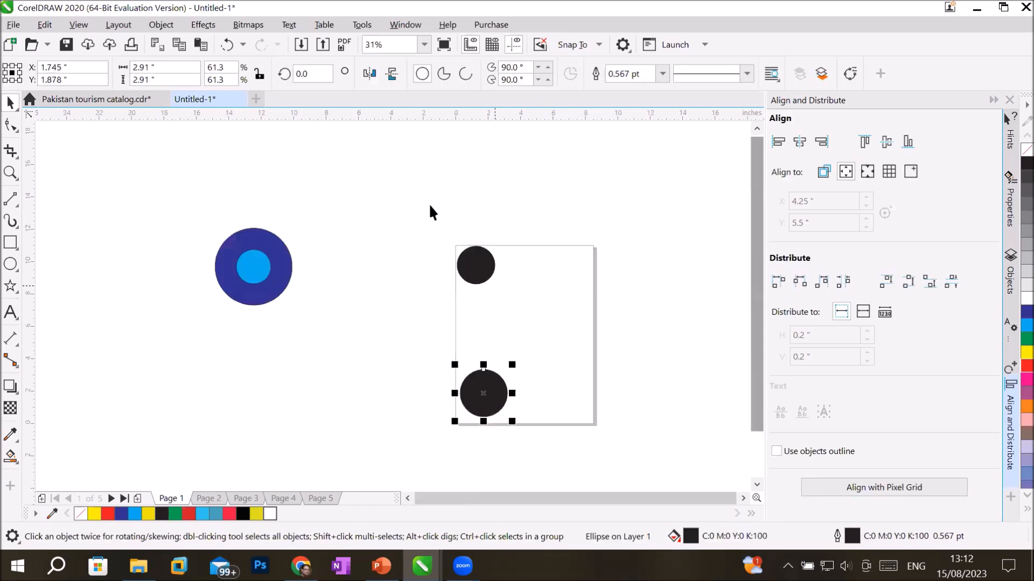
{"action": "left_click_drag", "start_coordinate": [420, 203], "coordinate": [544, 461]}
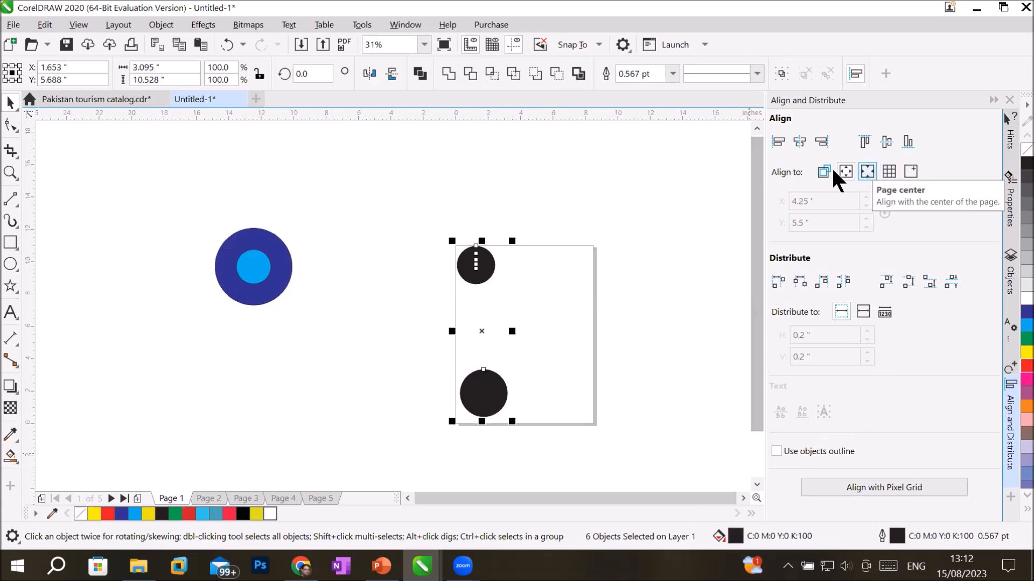
{"action": "left_click", "coordinate": [845, 171]}
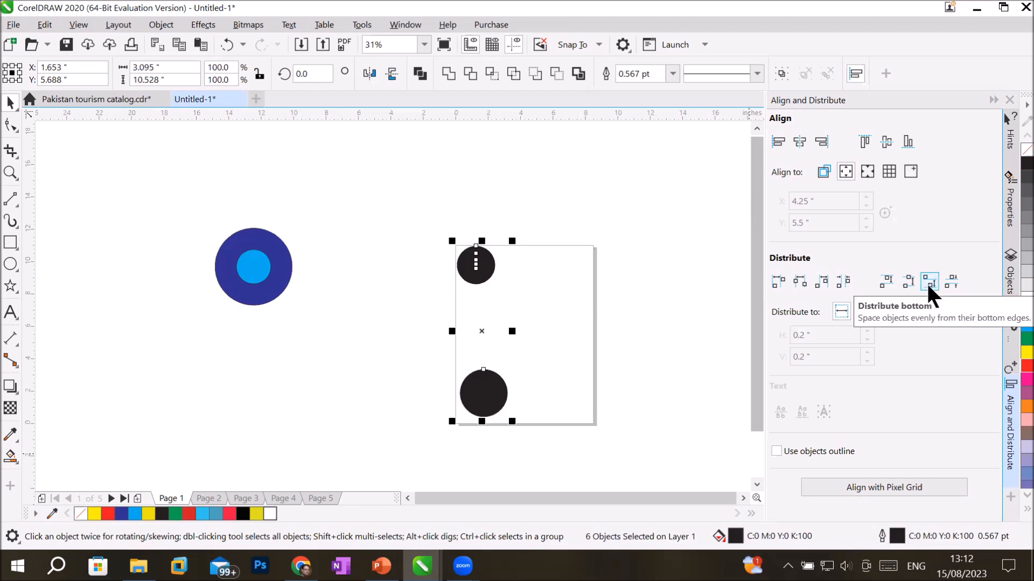
{"action": "left_click", "coordinate": [885, 285]}
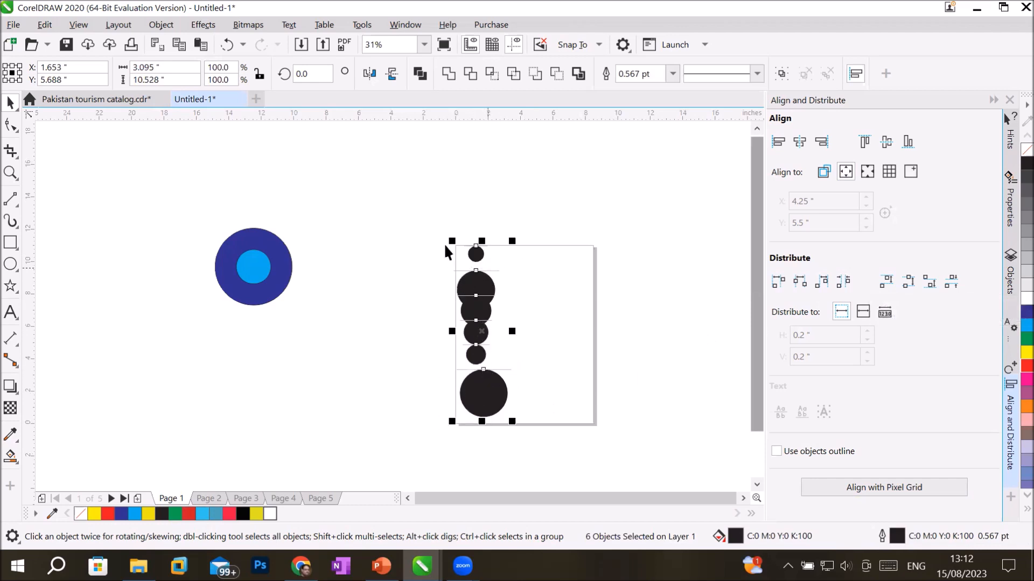
- Delete the column of black circles, and move the small light blue circle onto the page at about X 1.65 and Y 9.69 inches
{"action": "left_click_drag", "start_coordinate": [429, 222], "coordinate": [559, 457]}
{"action": "key", "text": "Delete"}
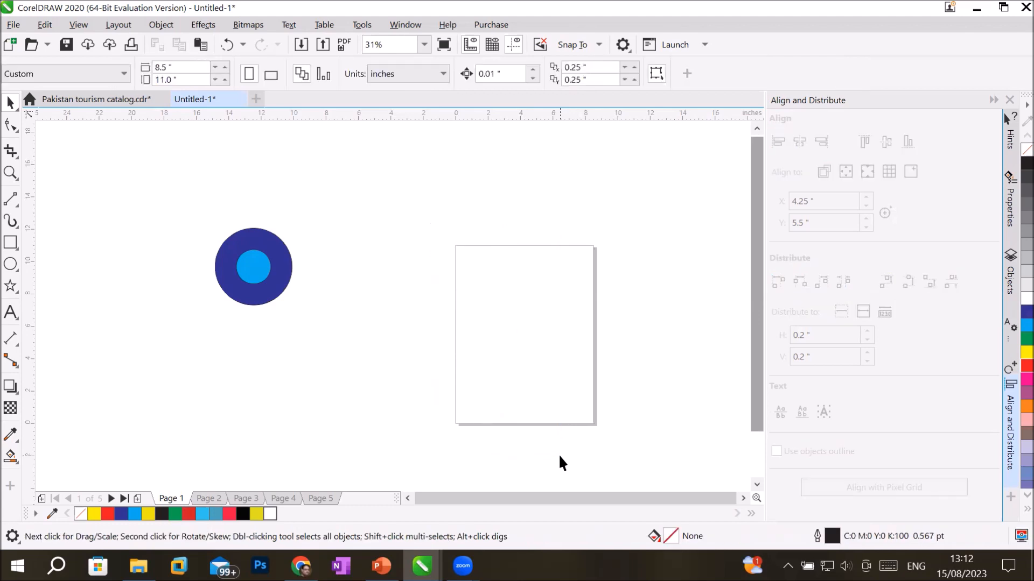
{"action": "scroll", "coordinate": [597, 390], "scroll_direction": "up", "scroll_amount": 3}
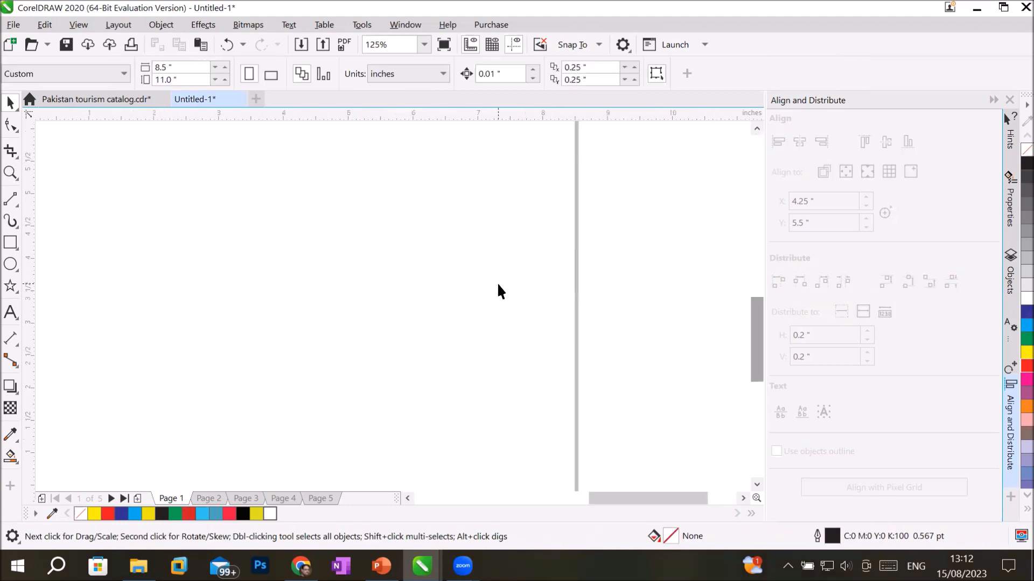
{"action": "scroll", "coordinate": [496, 282], "scroll_direction": "down", "scroll_amount": 3}
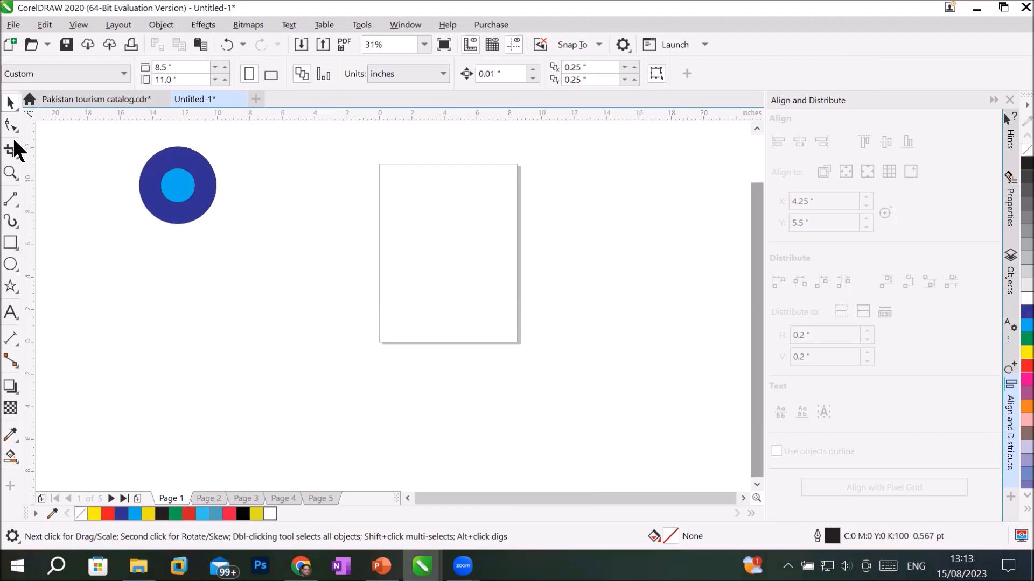
{"action": "left_click_drag", "start_coordinate": [168, 186], "coordinate": [401, 185]}
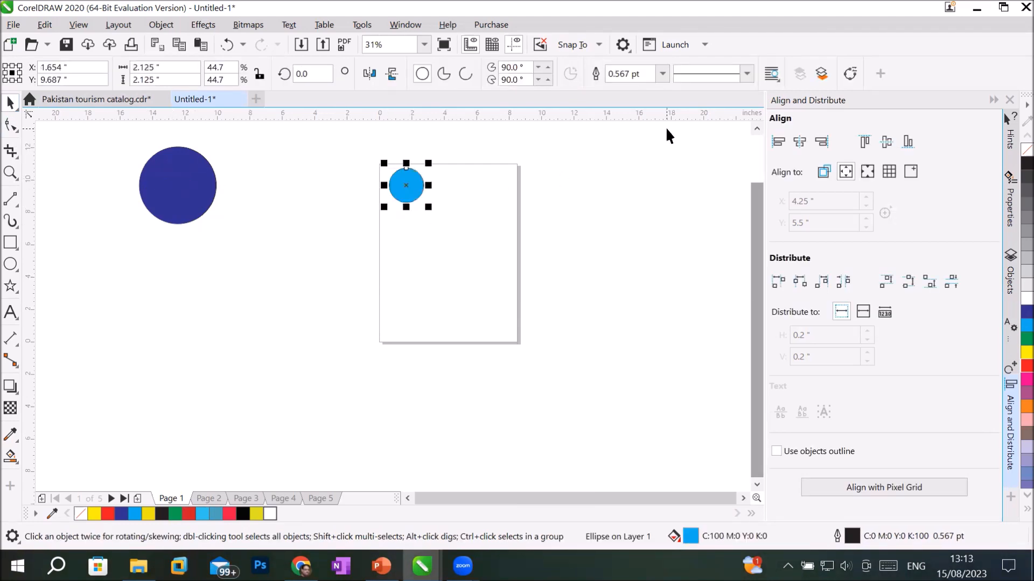
- Bring back the Transform settings for the light blue circle and choose the Skew transformation
{"action": "left_click", "coordinate": [991, 99]}
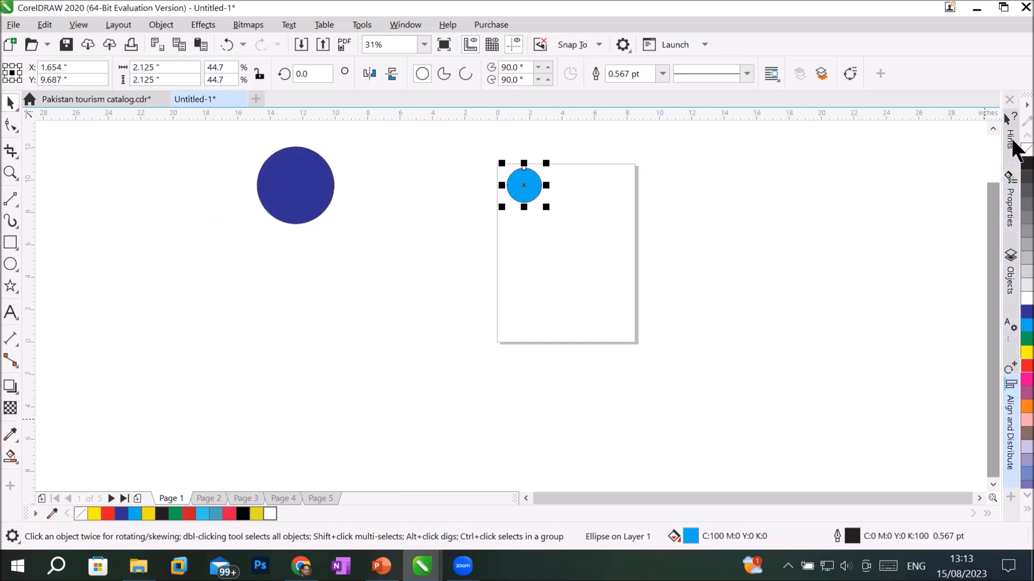
{"action": "left_click", "coordinate": [414, 25]}
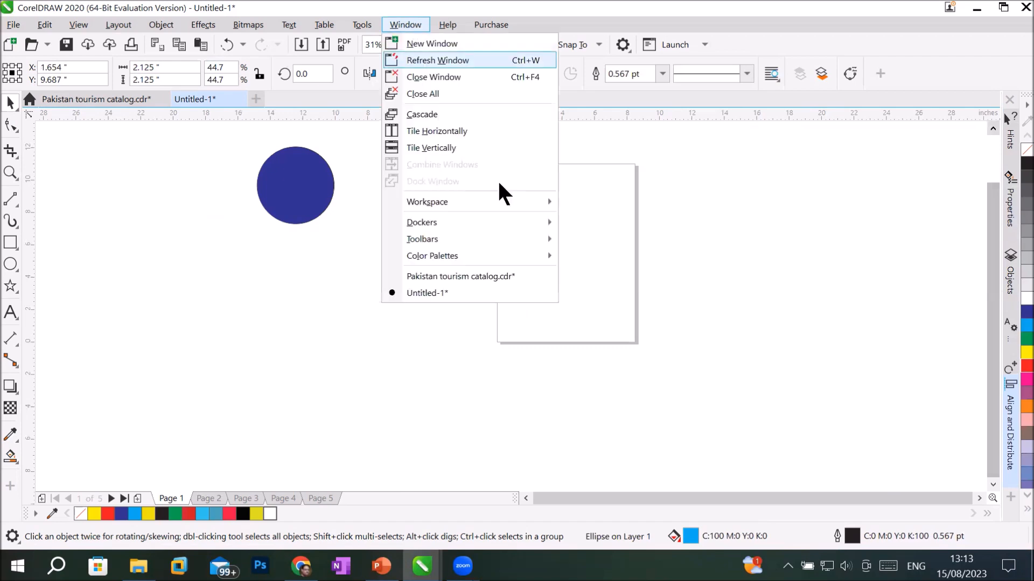
{"action": "mouse_move", "coordinate": [519, 226]}
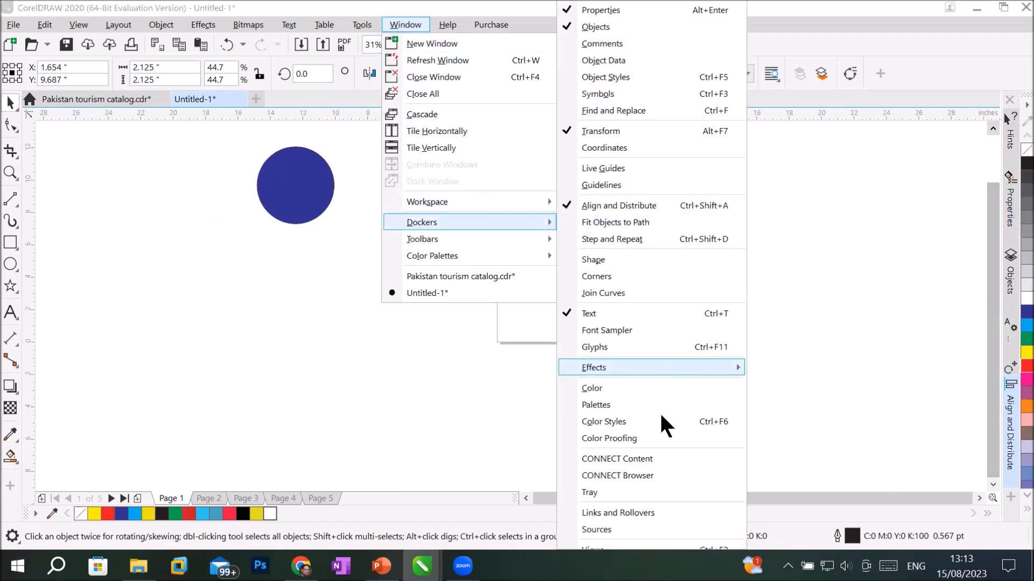
{"action": "left_click", "coordinate": [642, 132]}
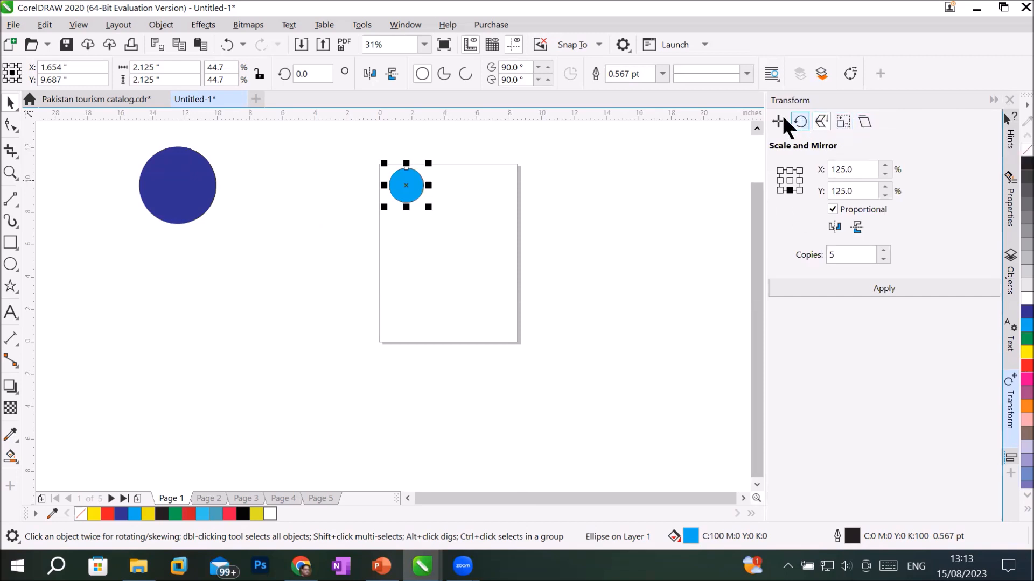
{"action": "left_click", "coordinate": [861, 119]}
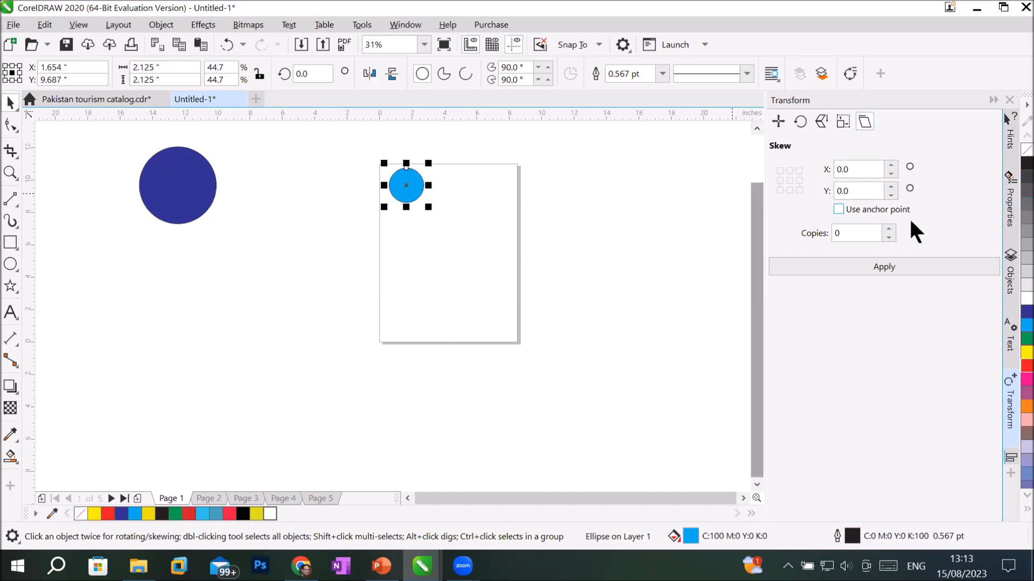
- Skew the light blue circle by 1.0 degree in X with five copies, and inspect the skewed edges up close
{"action": "double_click", "coordinate": [888, 227]}
{"action": "double_click", "coordinate": [888, 228]}
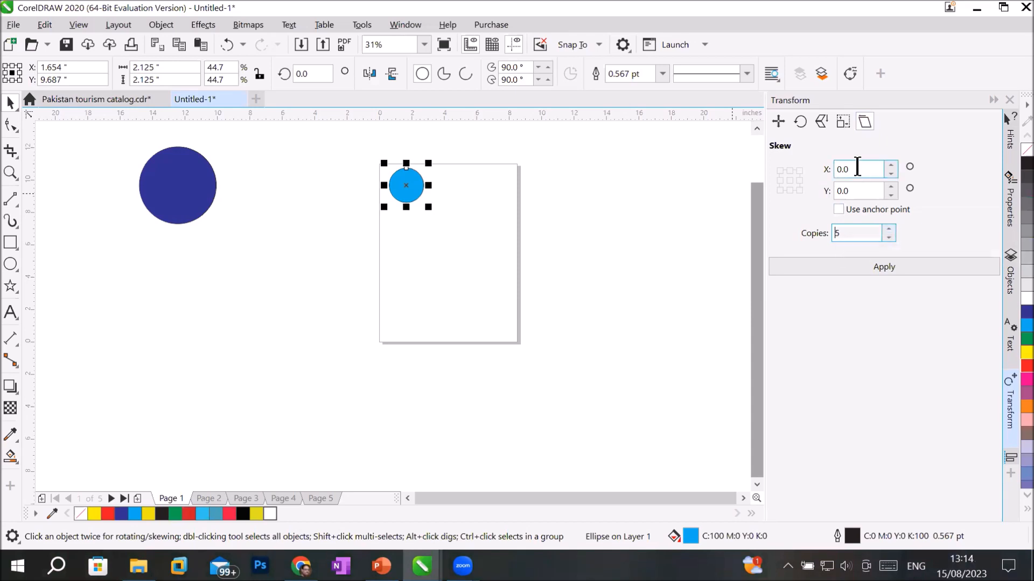
{"action": "left_click_drag", "start_coordinate": [857, 168], "coordinate": [837, 170]}
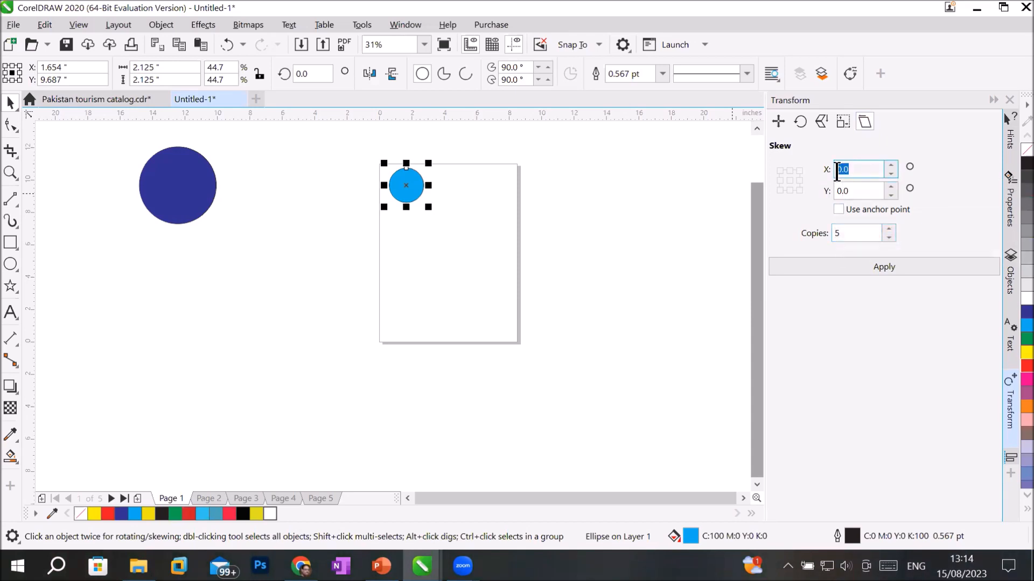
{"action": "left_click", "coordinate": [877, 263]}
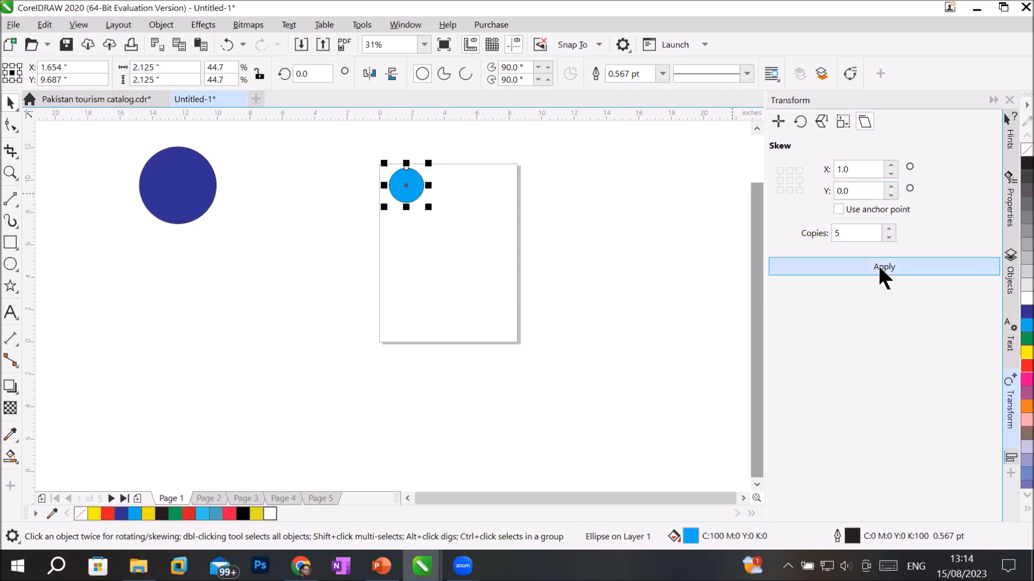
{"action": "scroll", "coordinate": [377, 186], "scroll_direction": "up", "scroll_amount": 8}
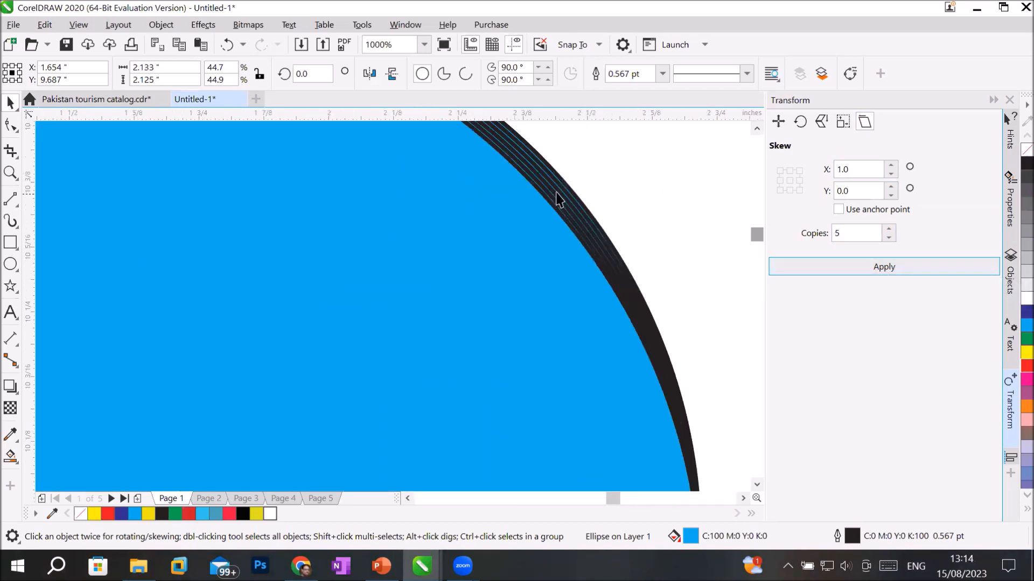
{"action": "scroll", "coordinate": [558, 200], "scroll_direction": "up", "scroll_amount": 5}
{"action": "scroll", "coordinate": [588, 189], "scroll_direction": "down", "scroll_amount": 10}
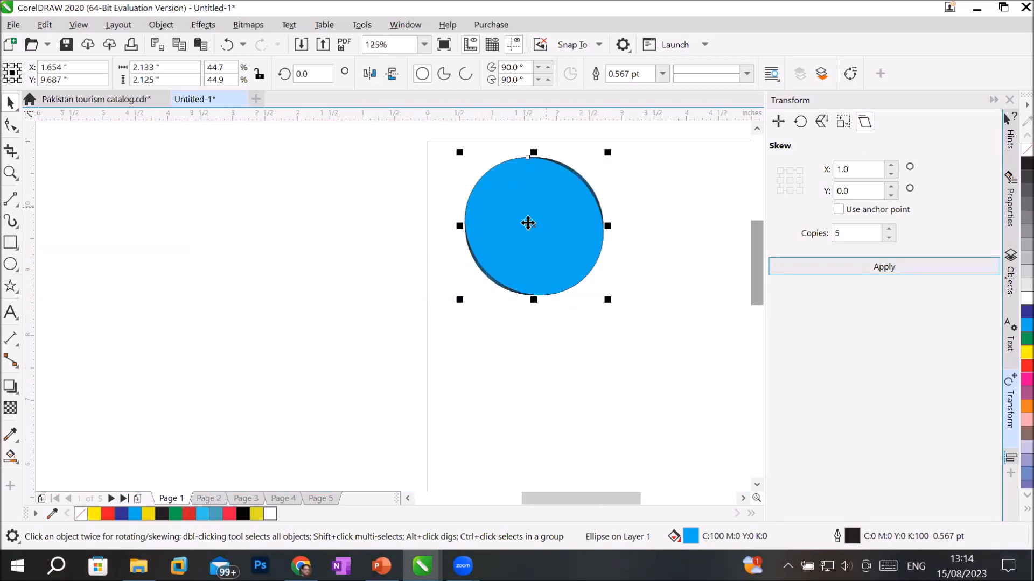
- Draw a rectangle about 3.45 by 0.63 inches below the circle and skew it by X 1.0 and Y 15.0 degrees with five copies
{"action": "left_click", "coordinate": [11, 245]}
{"action": "mouse_move", "coordinate": [310, 371]}
{"action": "left_mouse_down"}
{"action": "mouse_move", "coordinate": [387, 413]}
{"action": "mouse_move", "coordinate": [532, 412]}
{"action": "left_mouse_up"}
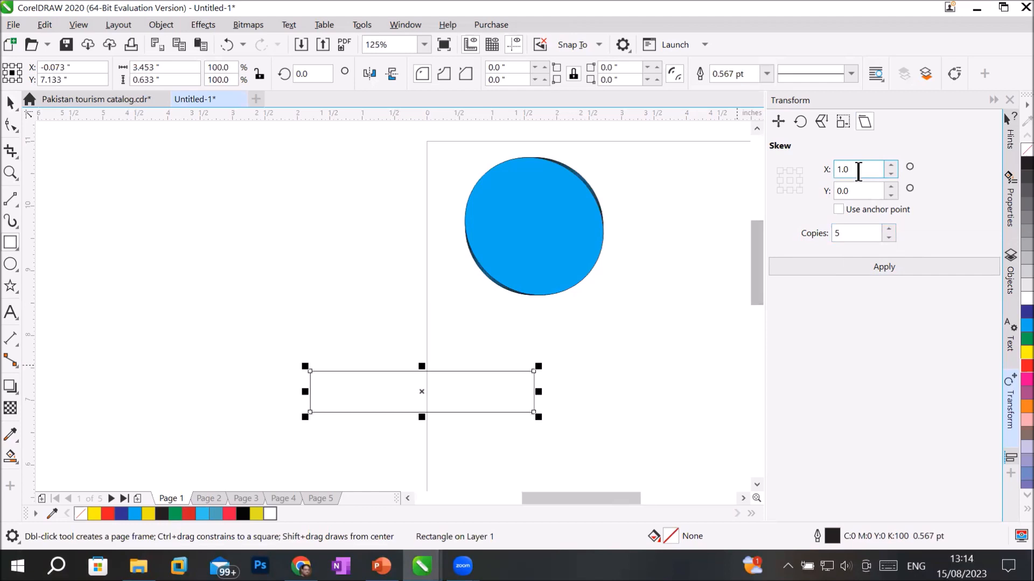
{"action": "left_click", "coordinate": [890, 185]}
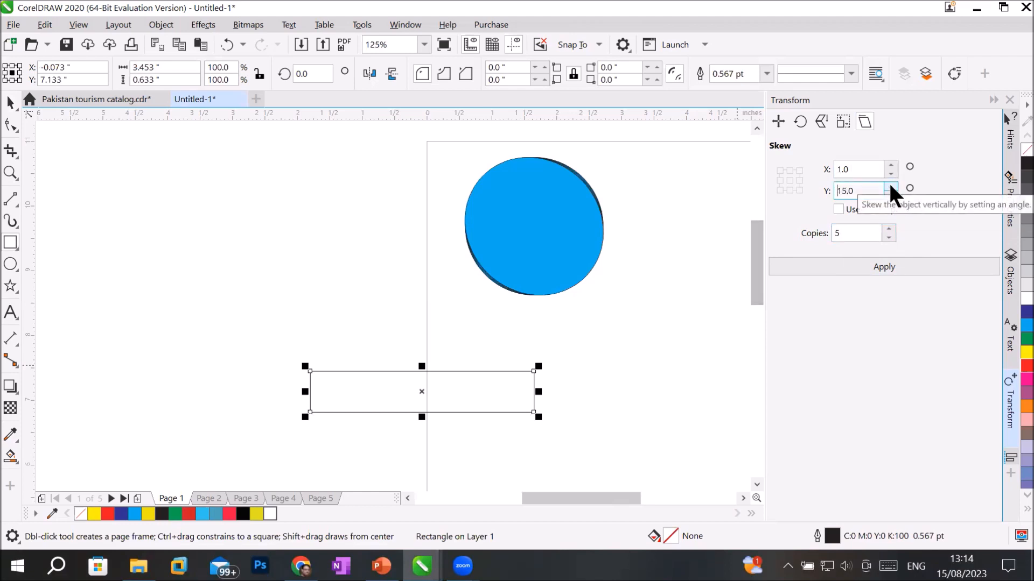
{"action": "left_click", "coordinate": [869, 264]}
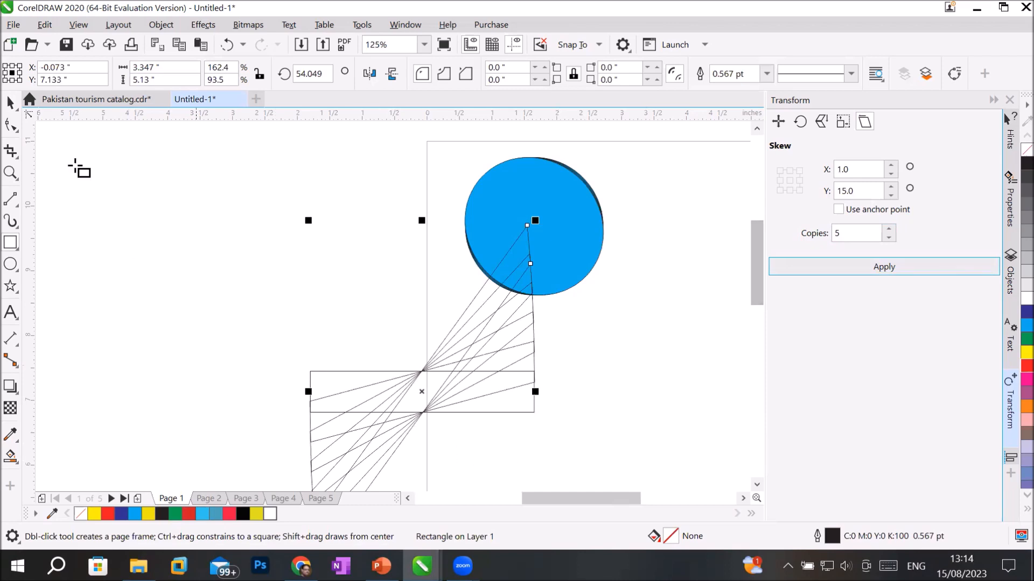
{"action": "left_click", "coordinate": [554, 442]}
{"action": "scroll", "coordinate": [554, 443], "scroll_direction": "up", "scroll_amount": 1}
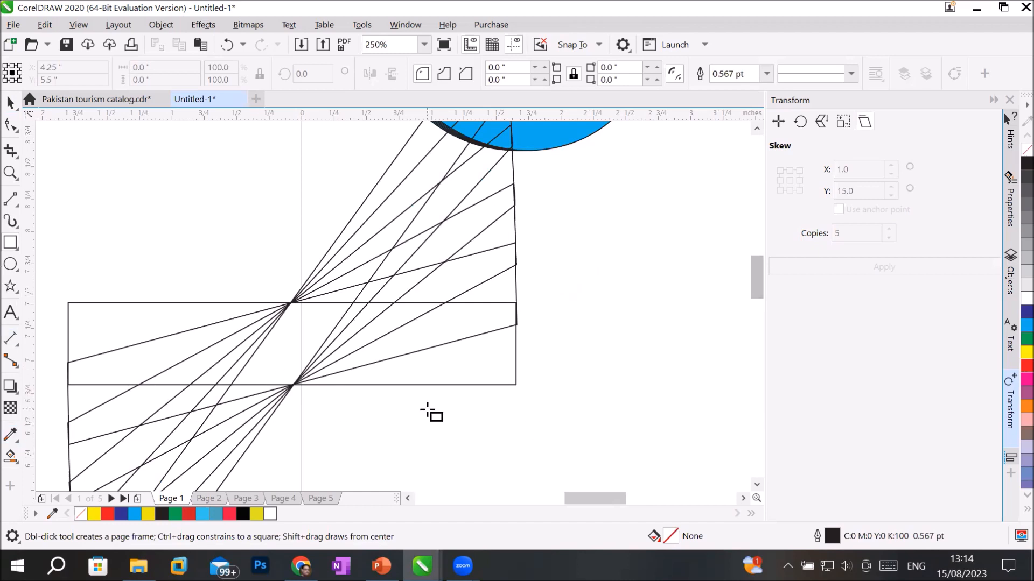
{"action": "scroll", "coordinate": [430, 413], "scroll_direction": "down", "scroll_amount": 1}
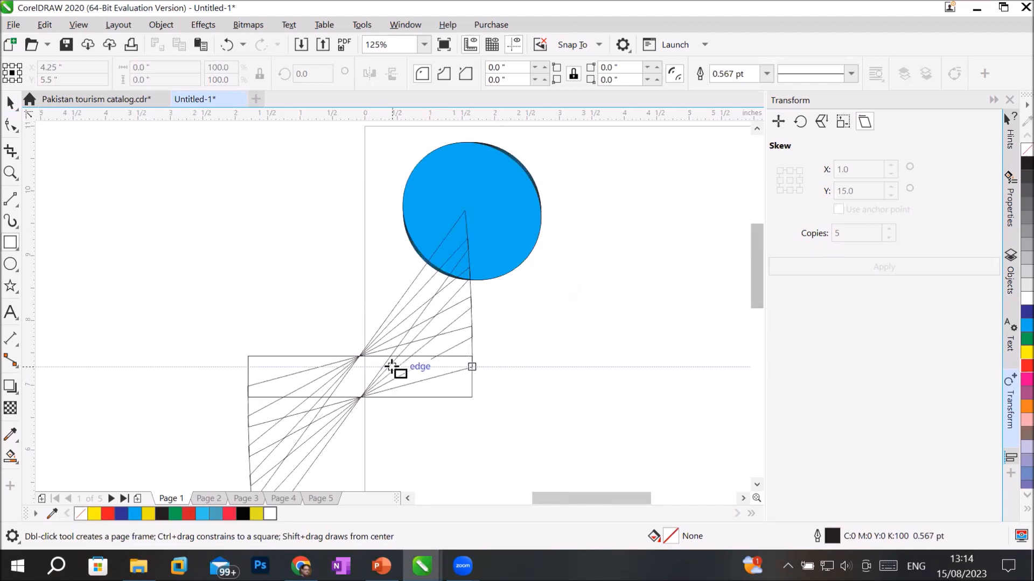
- Review the Size, Rotate, Scale and Mirror, and Skew transformation settings, and view the skewed shapes on the page
{"action": "left_click", "coordinate": [844, 121]}
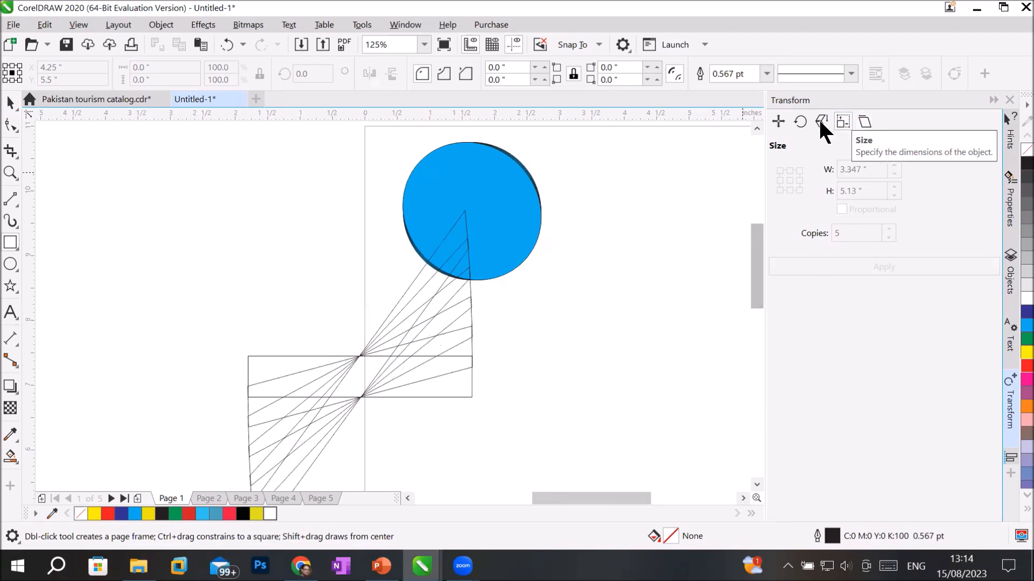
{"action": "left_click", "coordinate": [797, 117]}
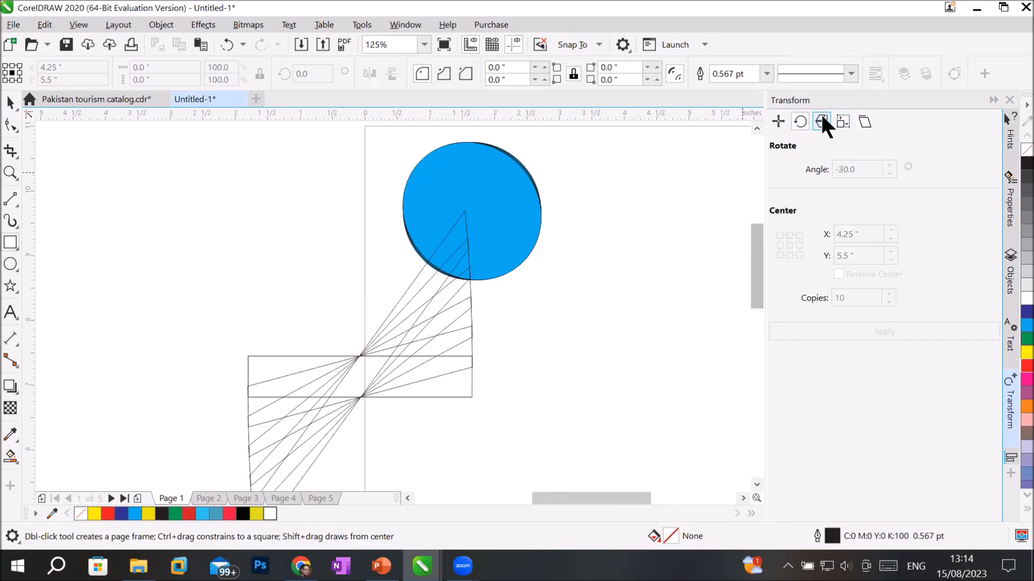
{"action": "left_click", "coordinate": [822, 119]}
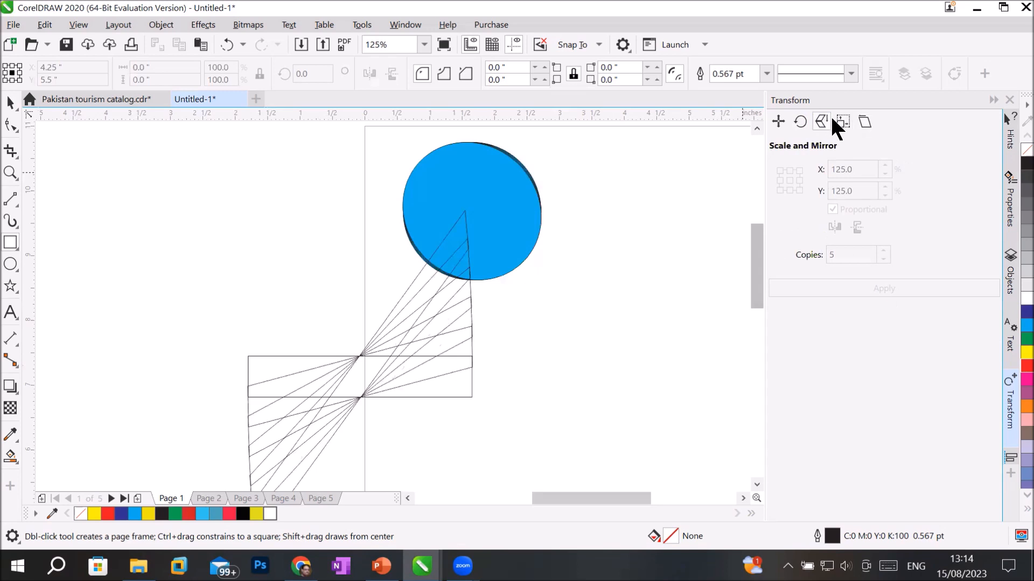
{"action": "left_click", "coordinate": [838, 122]}
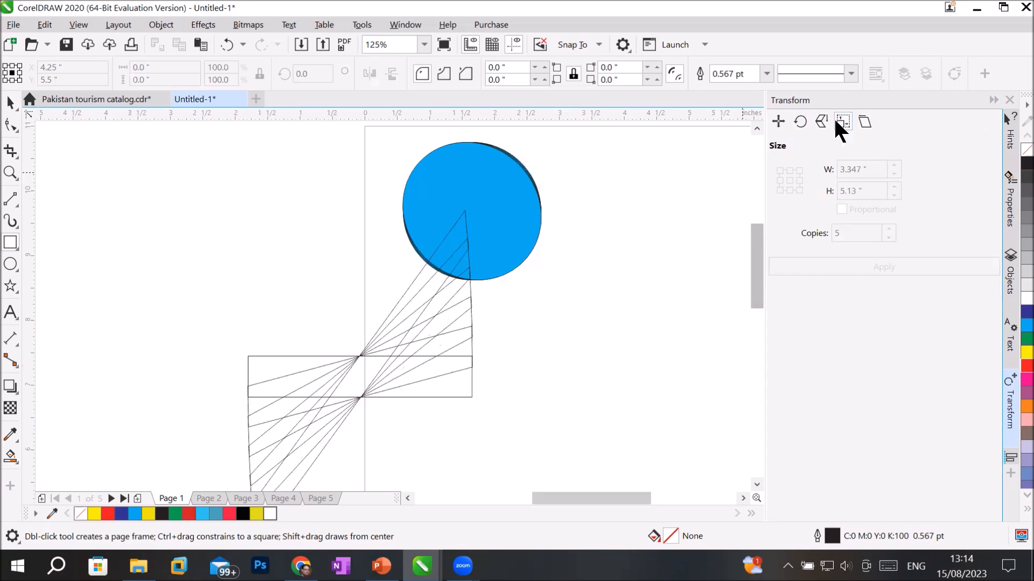
{"action": "left_click", "coordinate": [862, 119]}
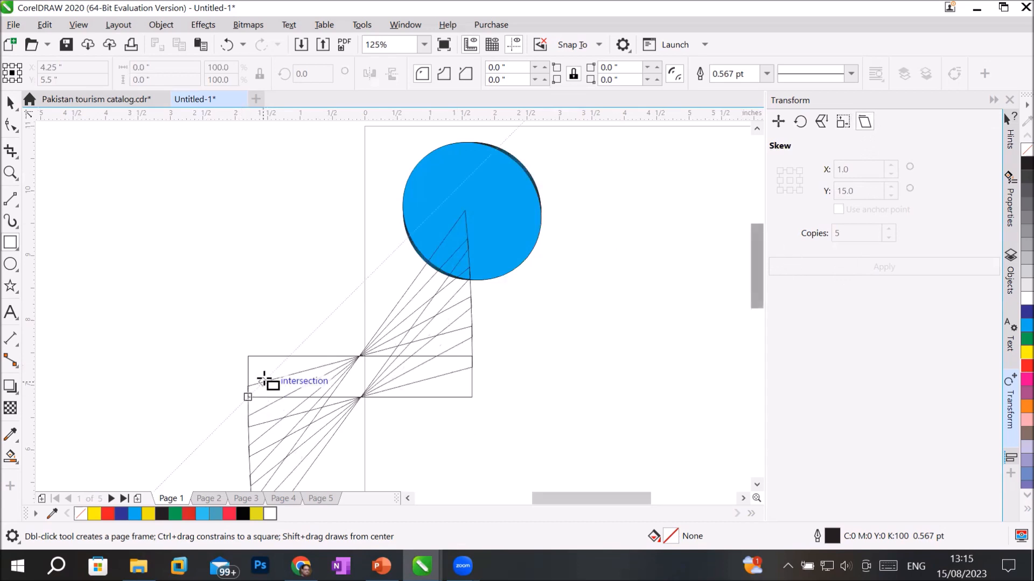
{"action": "scroll", "coordinate": [296, 289], "scroll_direction": "down", "scroll_amount": 1}
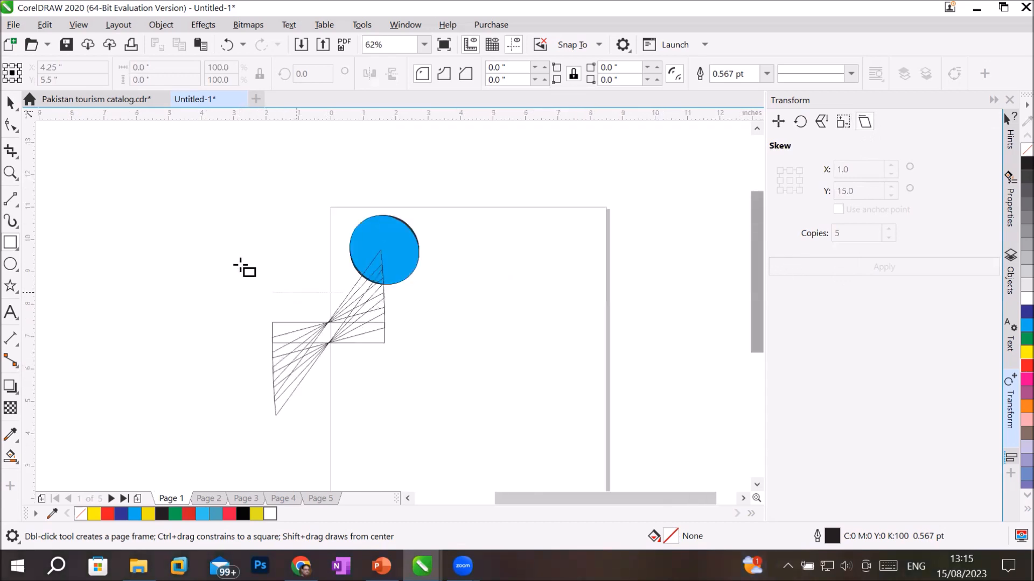
- Delete the light blue circle, the rectangle and all their skewed copies from the page area
{"action": "left_click", "coordinate": [10, 102]}
{"action": "left_click_drag", "start_coordinate": [174, 155], "coordinate": [502, 434]}
{"action": "key", "text": "Delete"}
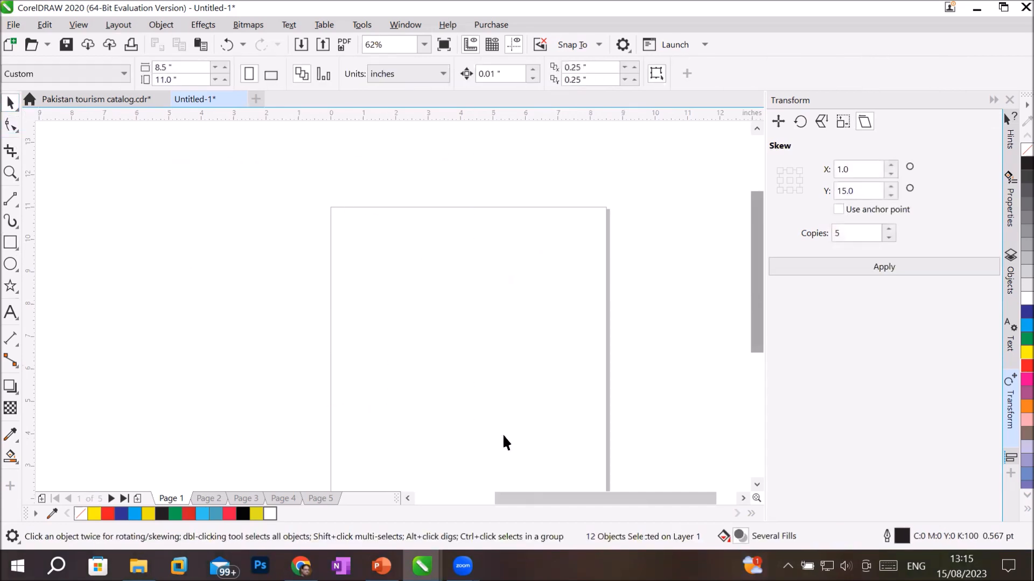
{"action": "left_click", "coordinate": [9, 103]}
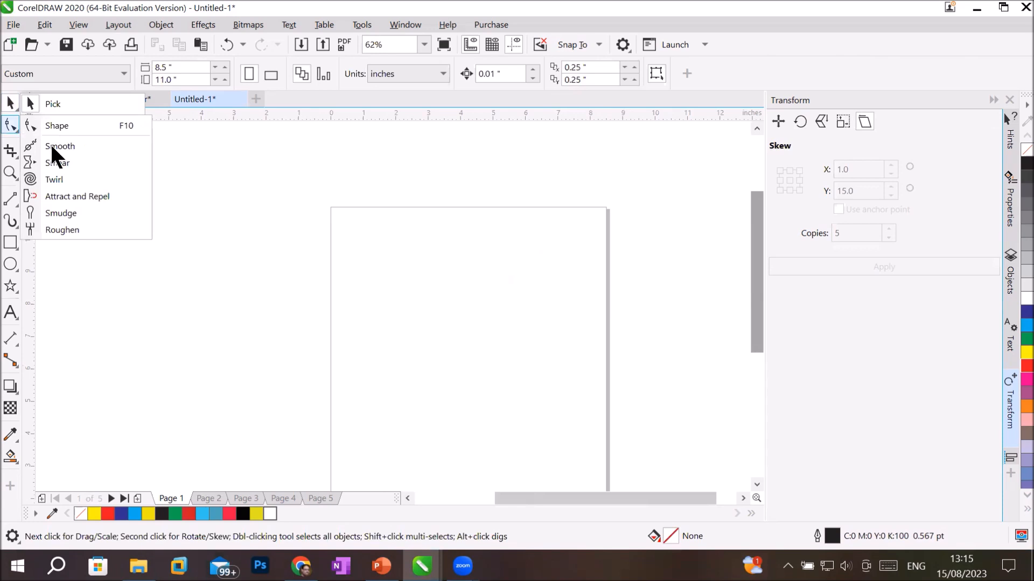
{"action": "left_click", "coordinate": [9, 103]}
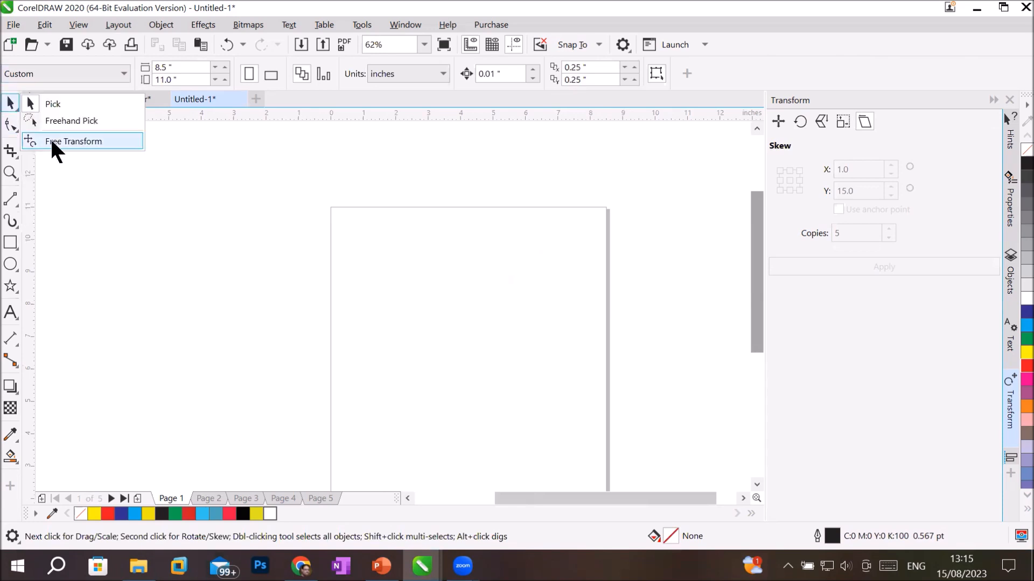
{"action": "left_click", "coordinate": [11, 111]}
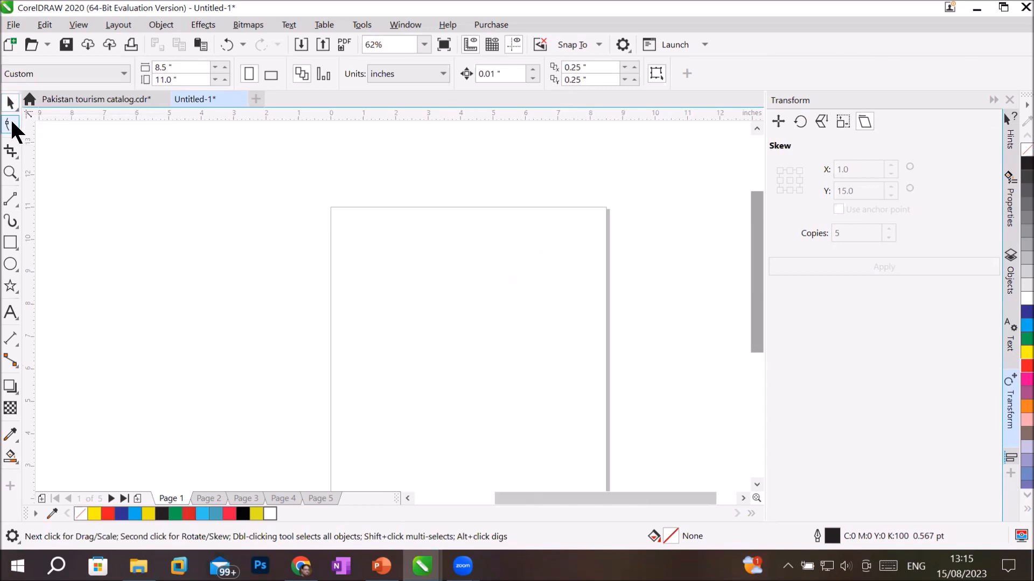
{"action": "left_click", "coordinate": [12, 123]}
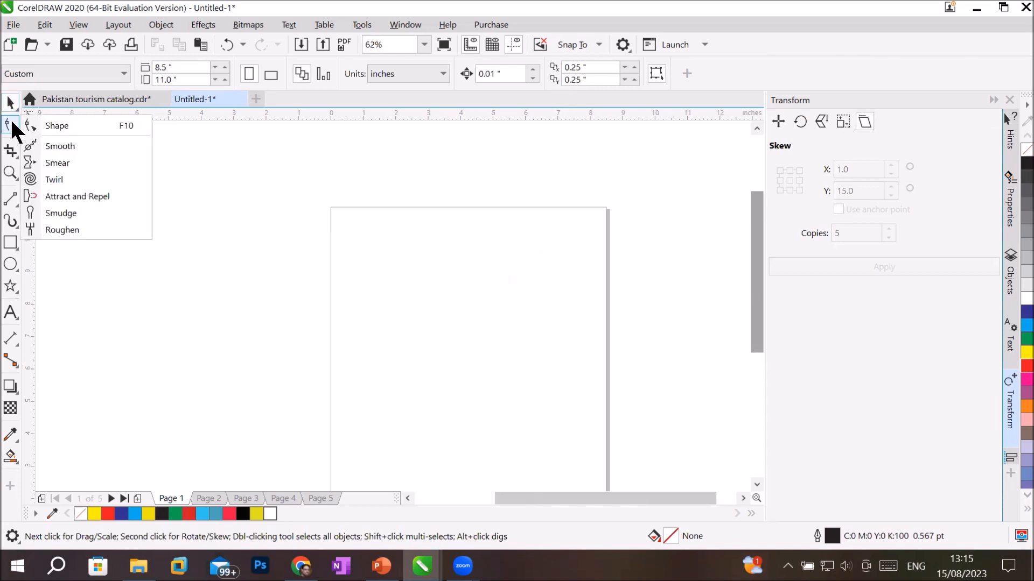
- Draw a rectangle about 8.5 by 1.88 inches spanning the full page width along the page's bottom edge
{"action": "left_click", "coordinate": [755, 475]}
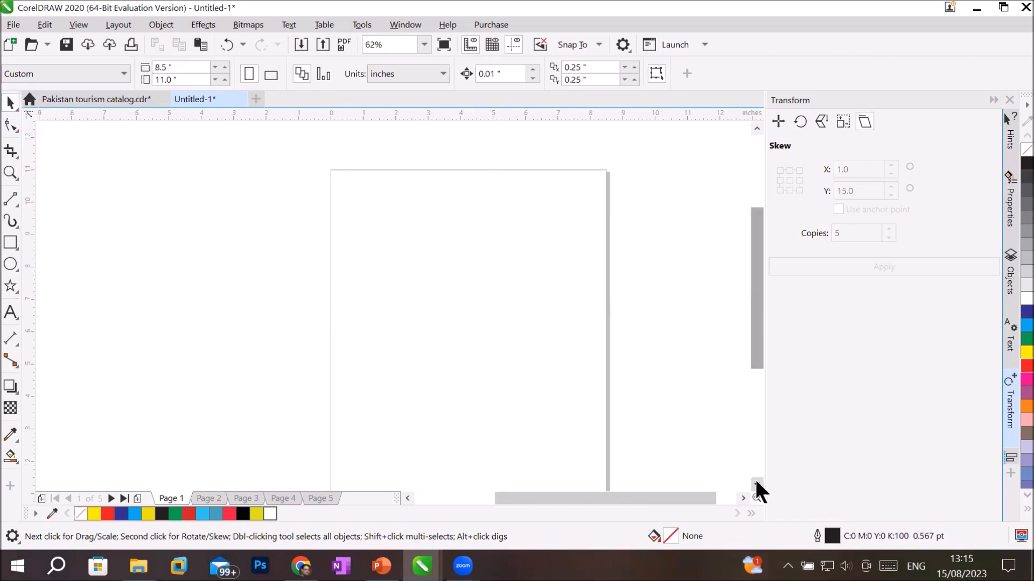
{"action": "scroll", "coordinate": [660, 397], "scroll_direction": "down", "scroll_amount": 1}
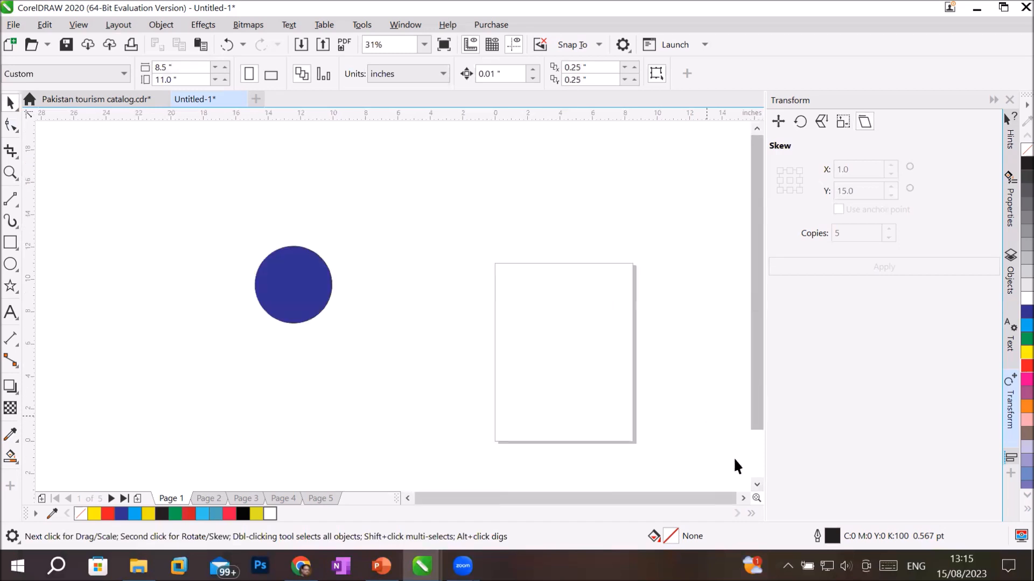
{"action": "left_click", "coordinate": [757, 480]}
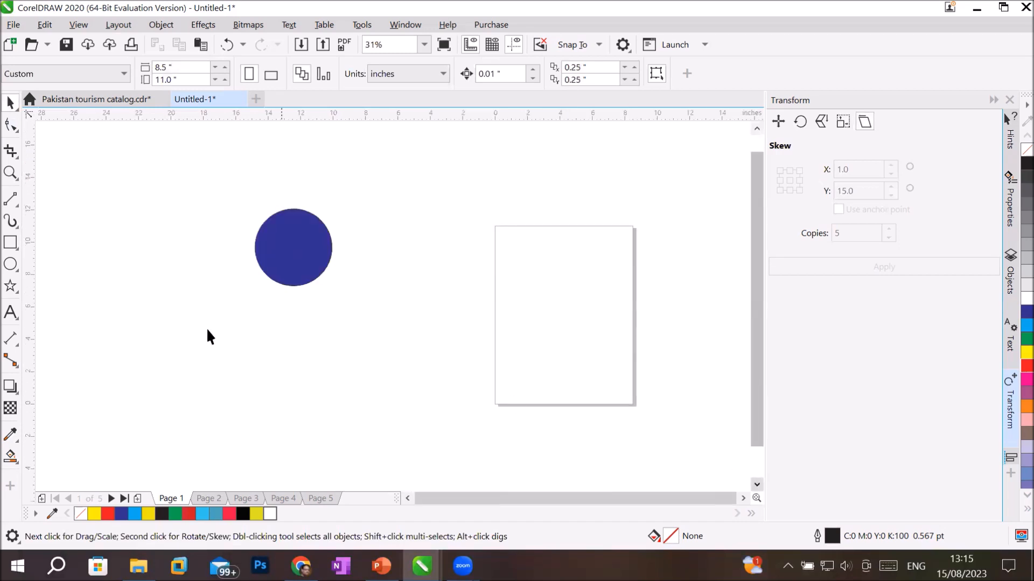
{"action": "left_click", "coordinate": [9, 243]}
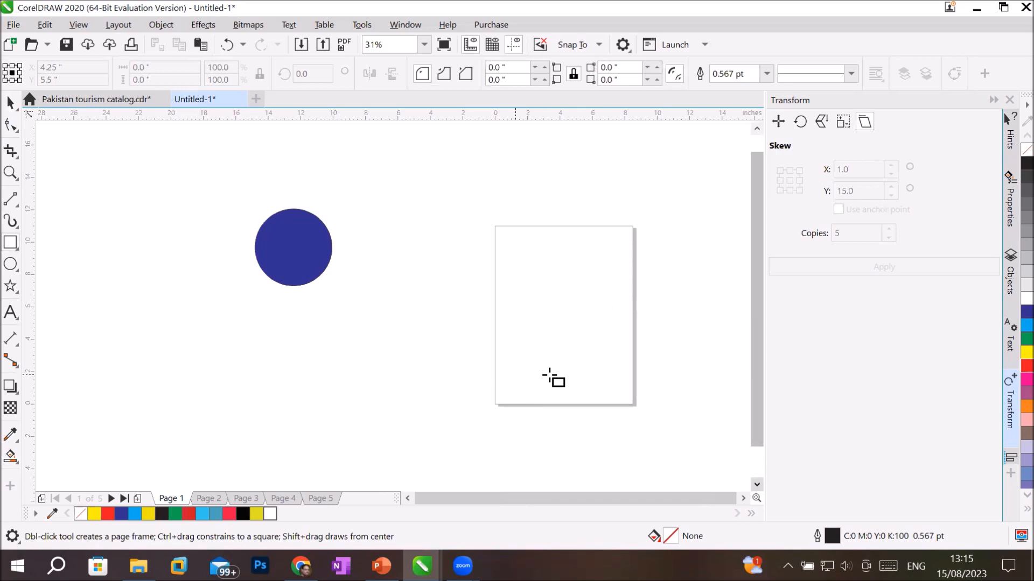
{"action": "left_click_drag", "start_coordinate": [495, 374], "coordinate": [633, 404]}
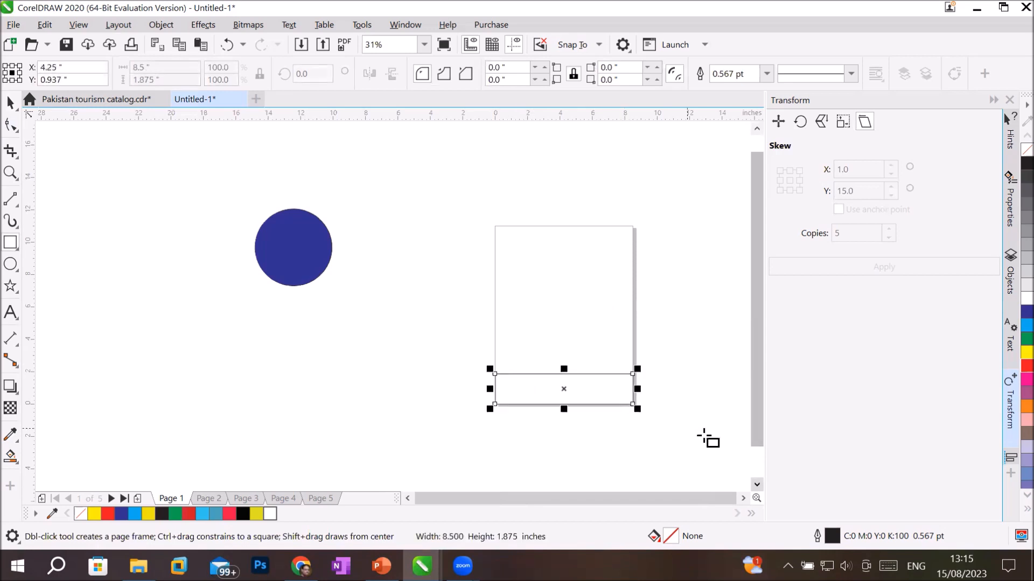
{"action": "left_click", "coordinate": [743, 498]}
{"action": "left_click", "coordinate": [743, 498]}
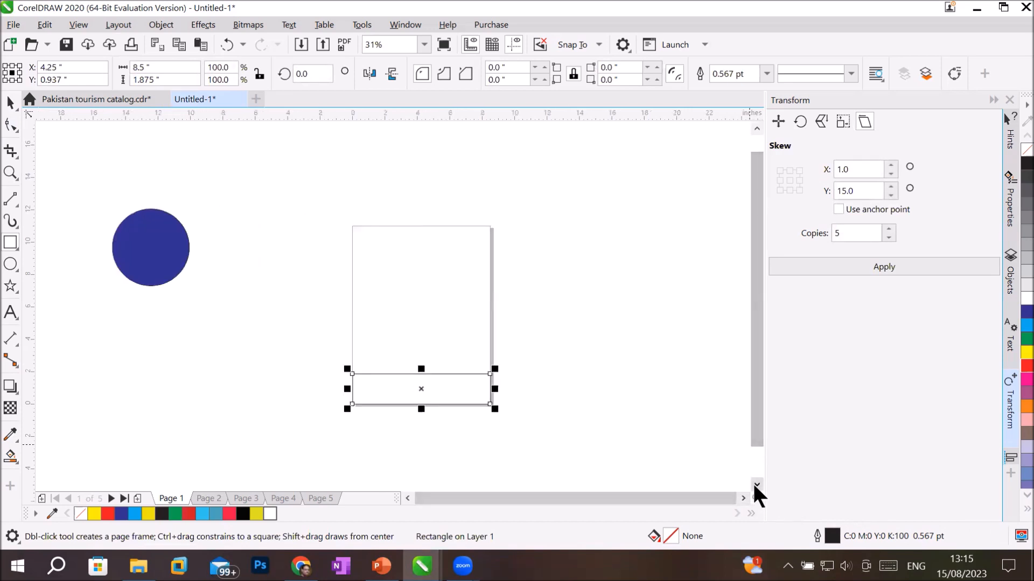
{"action": "left_click", "coordinate": [756, 485]}
{"action": "scroll", "coordinate": [423, 388], "scroll_direction": "up", "scroll_amount": 1}
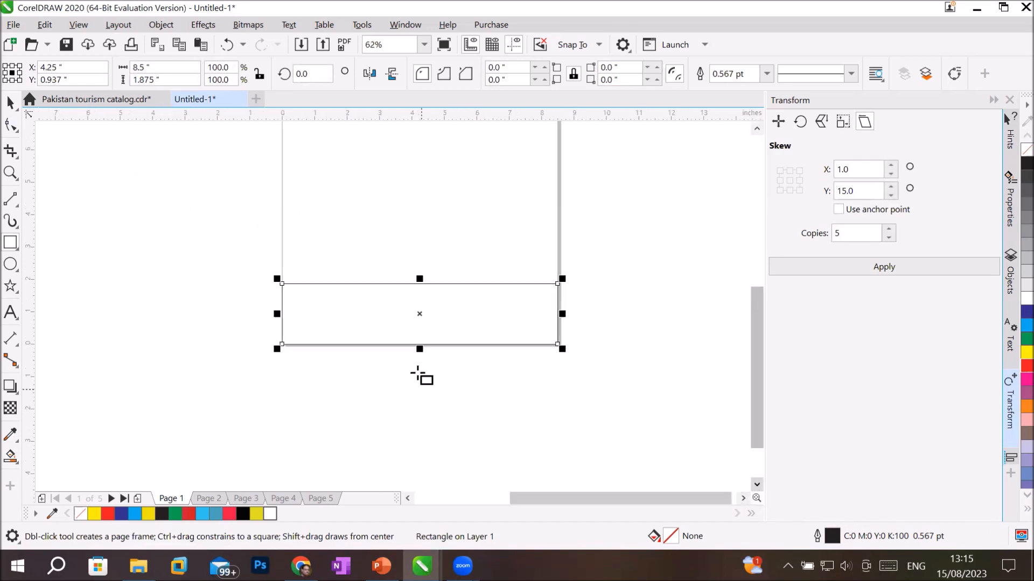
- Round the bottom rectangle's two upper corners with the Shape tool to about 0.94 inches and fill it with cyan
{"action": "left_click", "coordinate": [16, 131]}
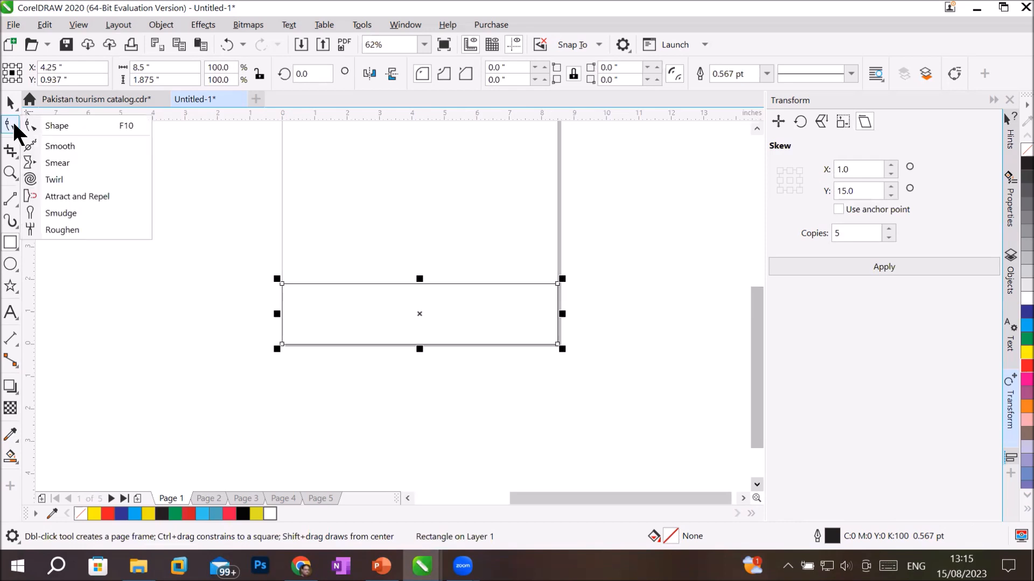
{"action": "left_click", "coordinate": [54, 128]}
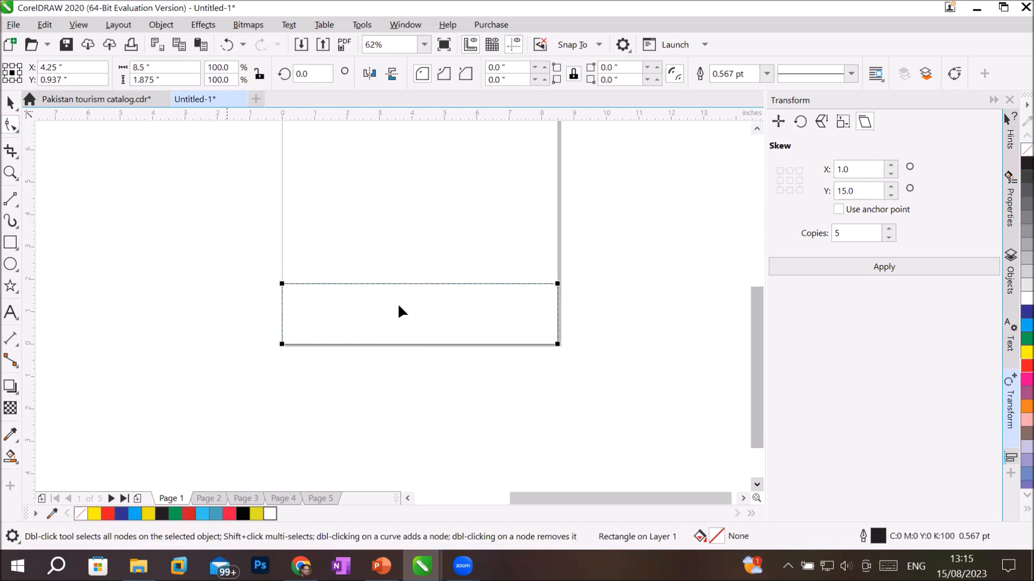
{"action": "left_click", "coordinate": [557, 284]}
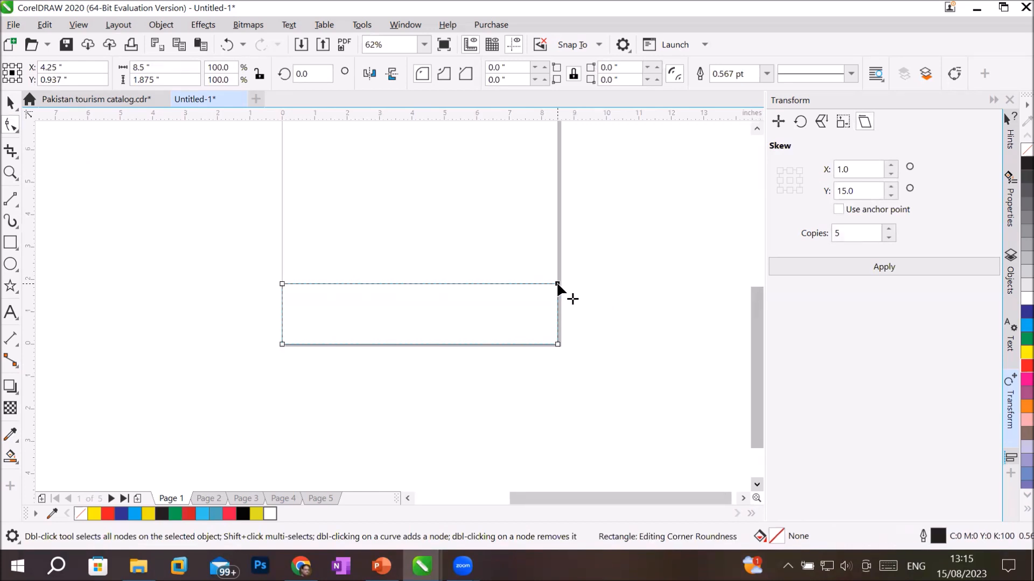
{"action": "left_click_drag", "start_coordinate": [558, 284], "coordinate": [500, 315]}
{"action": "left_click_drag", "start_coordinate": [282, 284], "coordinate": [384, 329]}
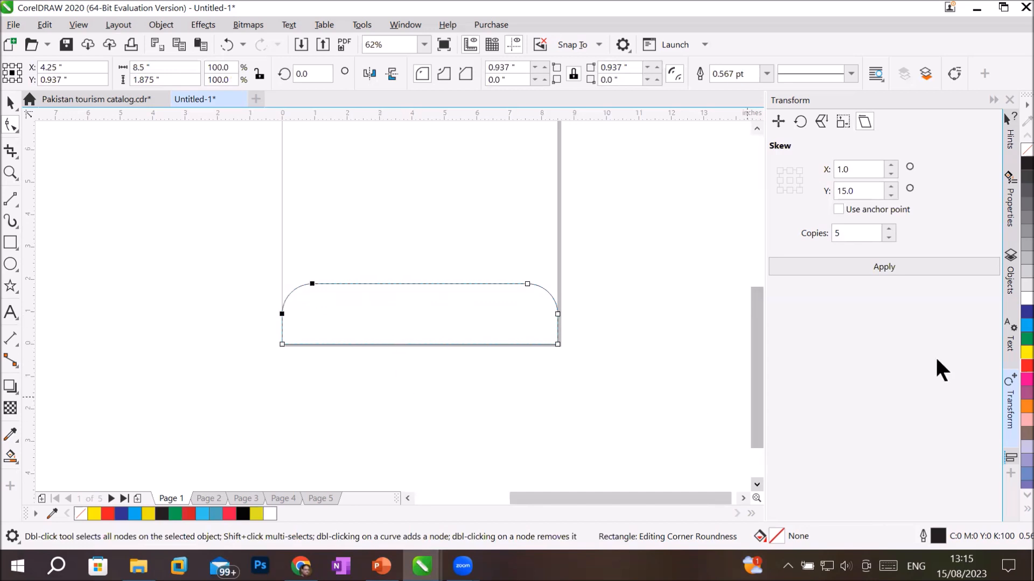
{"action": "left_click", "coordinate": [1026, 325]}
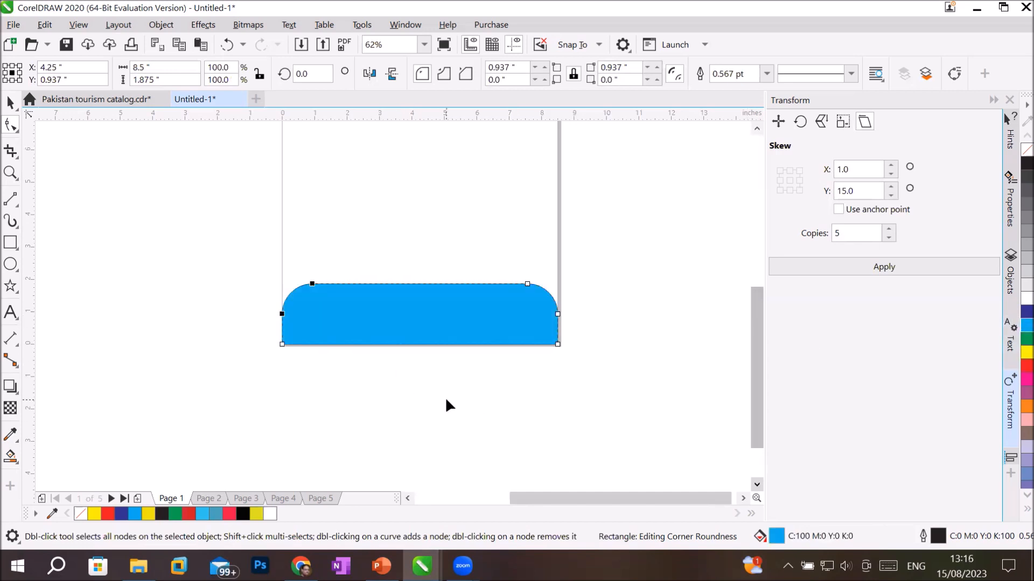
- Draw a bar about 4.75 by 0.73 inches in the upper part of the page, starting at the page's left edge
{"action": "scroll", "coordinate": [555, 231], "scroll_direction": "down", "scroll_amount": 1}
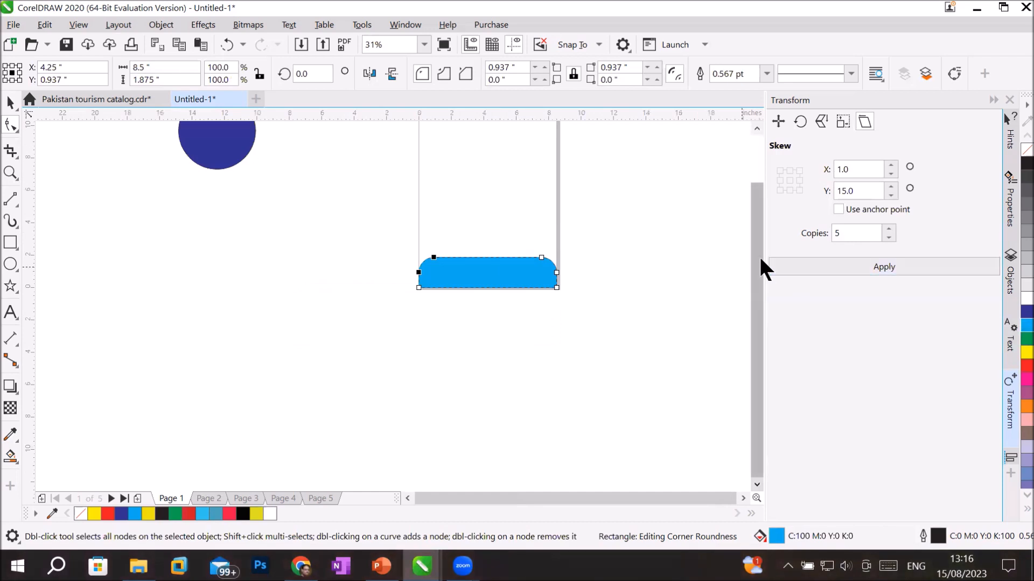
{"action": "scroll", "coordinate": [755, 254], "scroll_direction": "up", "scroll_amount": 3}
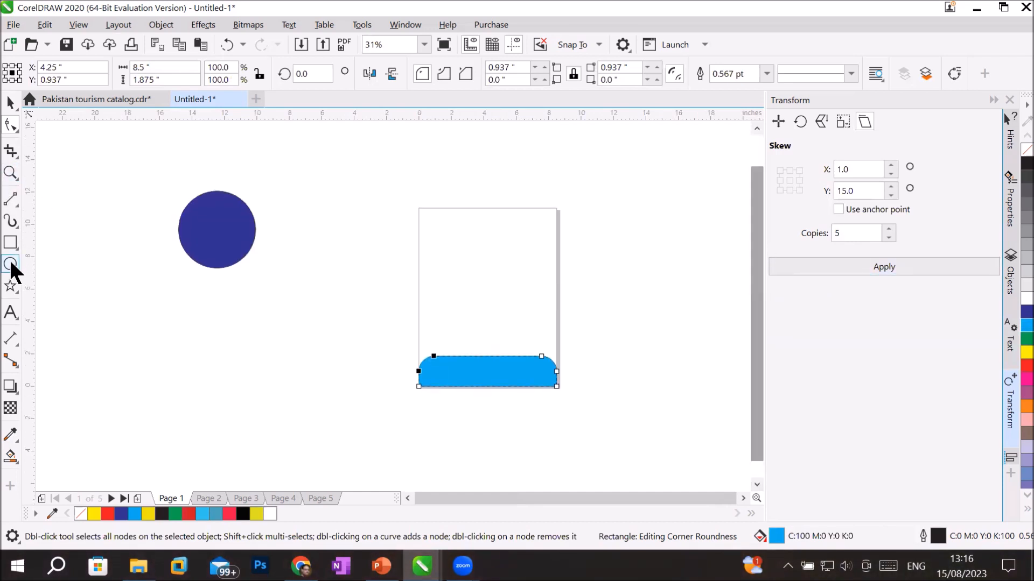
{"action": "left_click", "coordinate": [10, 243]}
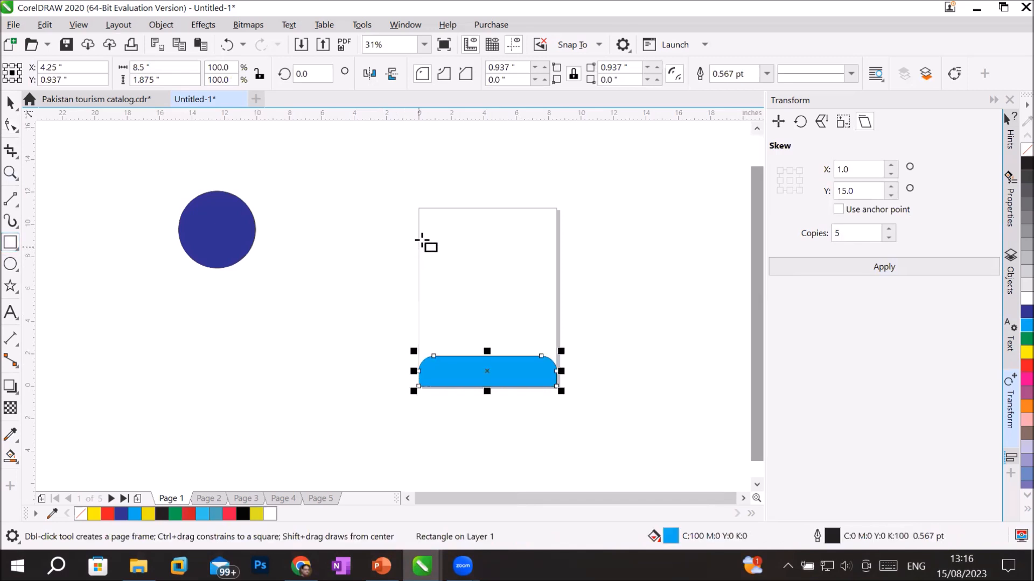
{"action": "left_click_drag", "start_coordinate": [419, 235], "coordinate": [496, 247]}
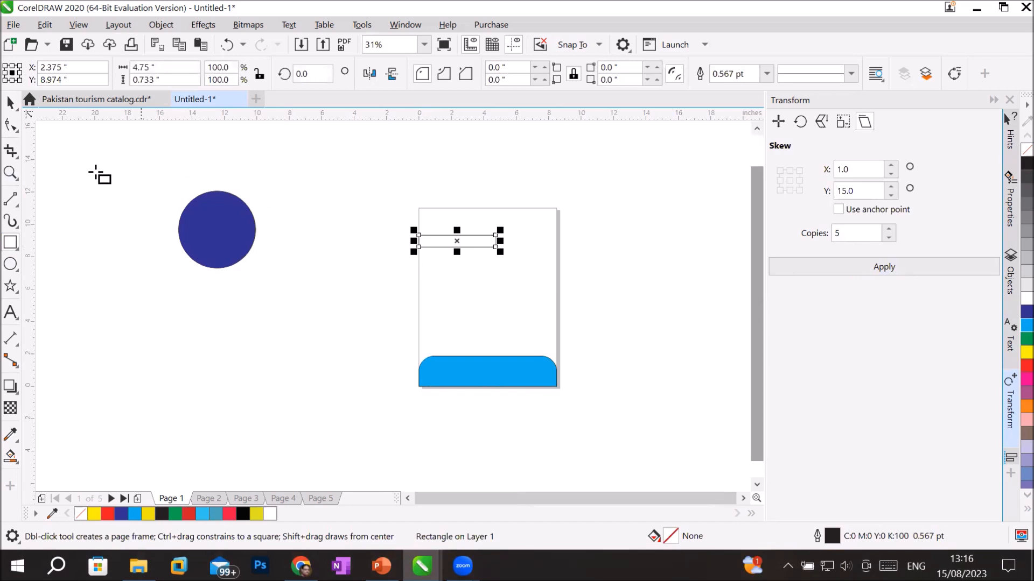
- Make two evenly spaced copies of the narrow bar directly below it
{"action": "left_click", "coordinate": [11, 101]}
{"action": "left_click_drag", "start_coordinate": [437, 243], "coordinate": [439, 279]}
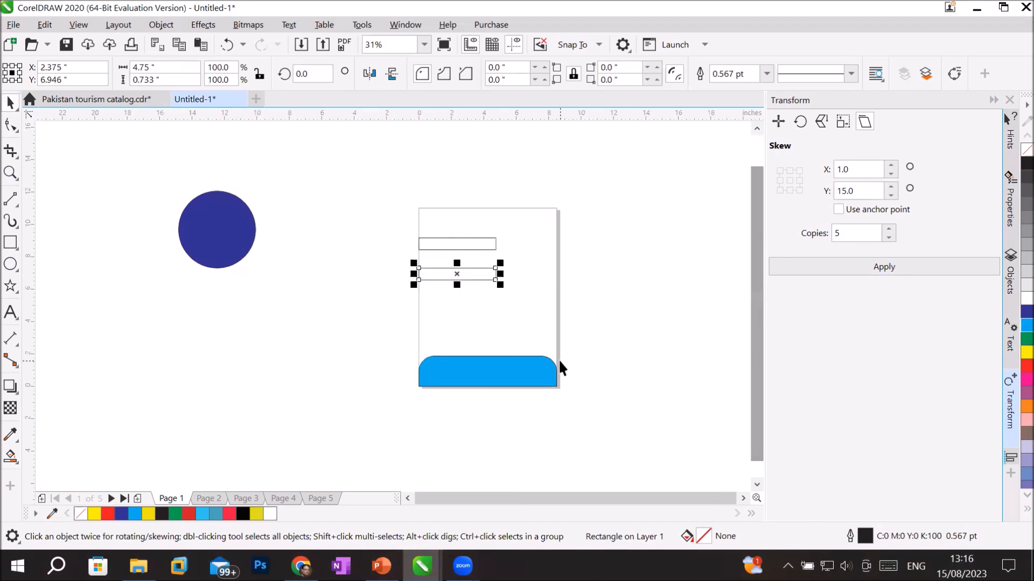
{"action": "key", "text": "ctrl+r"}
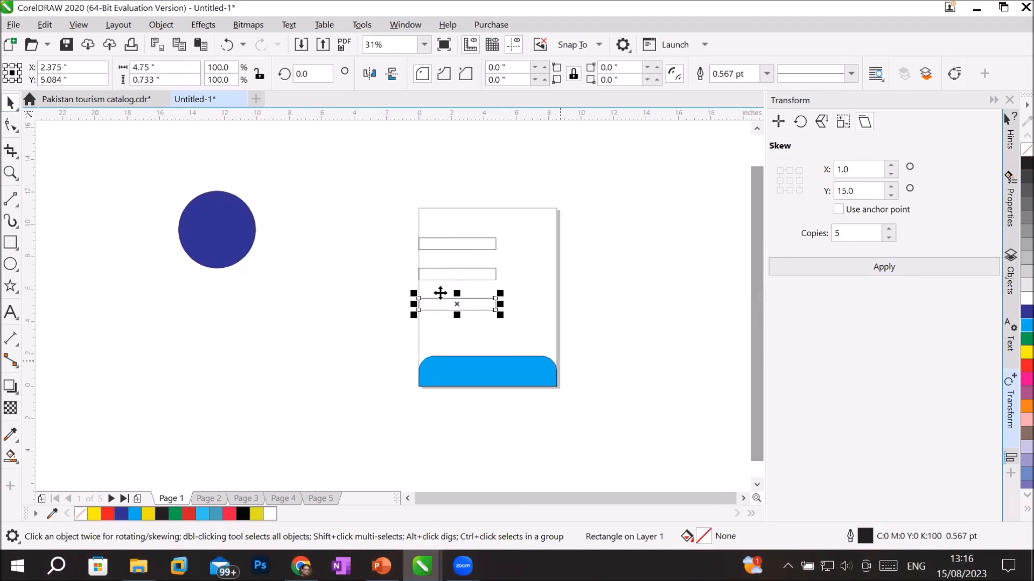
- Round both right-hand corners of the top bar with the Shape tool to about 0.37 inches
{"action": "left_click", "coordinate": [11, 124]}
{"action": "left_click", "coordinate": [487, 238]}
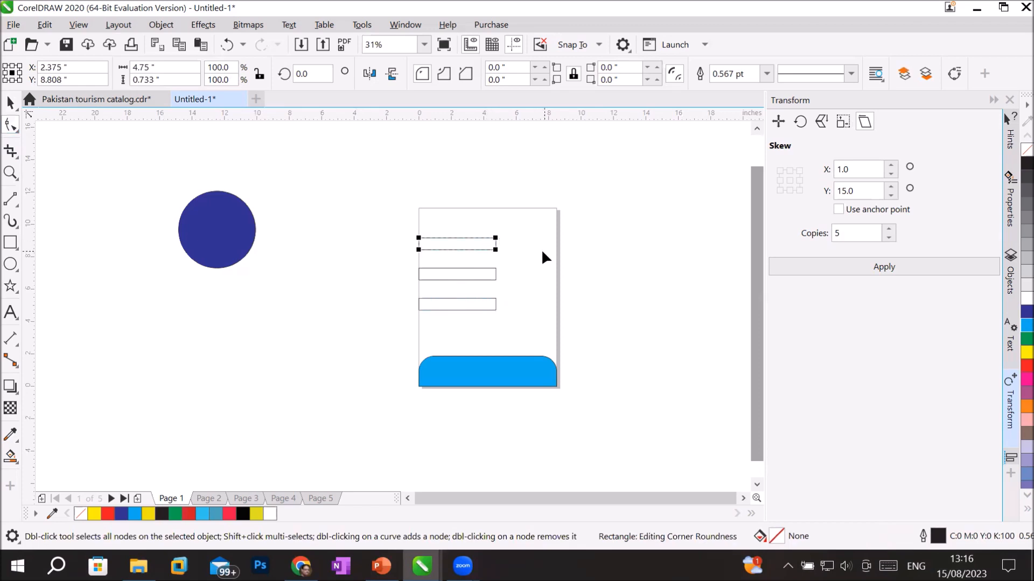
{"action": "left_click", "coordinate": [495, 238]}
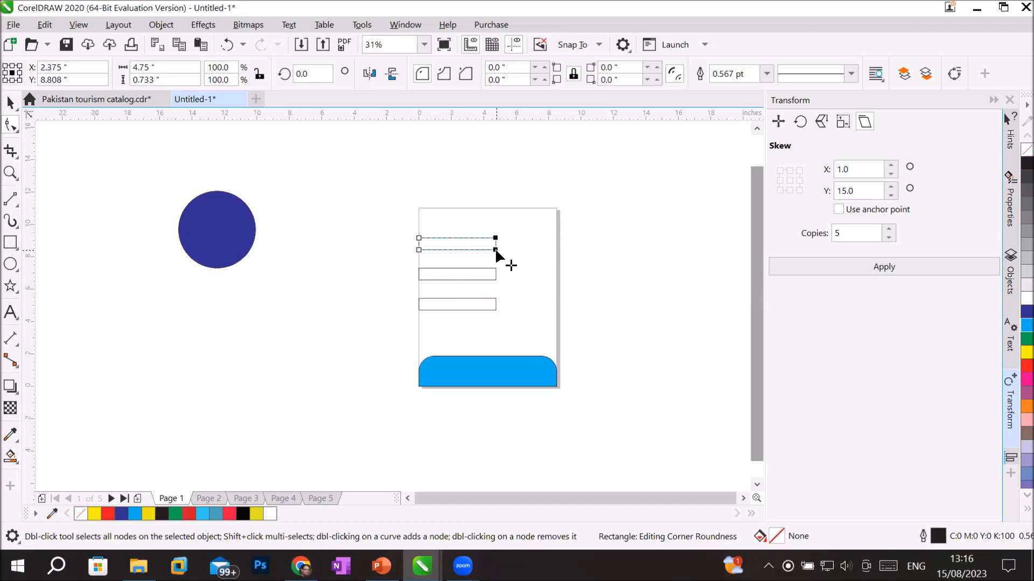
{"action": "scroll", "coordinate": [496, 251], "scroll_direction": "up", "scroll_amount": 2}
{"action": "left_click_drag", "start_coordinate": [495, 249], "coordinate": [457, 237]}
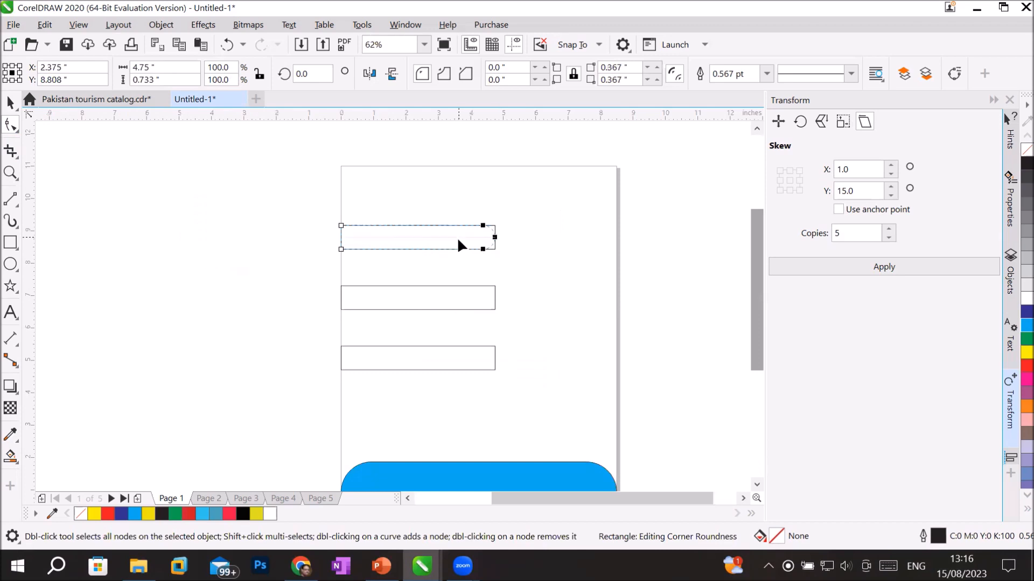
- Round the right-hand corners of the middle and lower bars to about 0.37 inches, giving them semicircular ends
{"action": "left_click", "coordinate": [487, 305]}
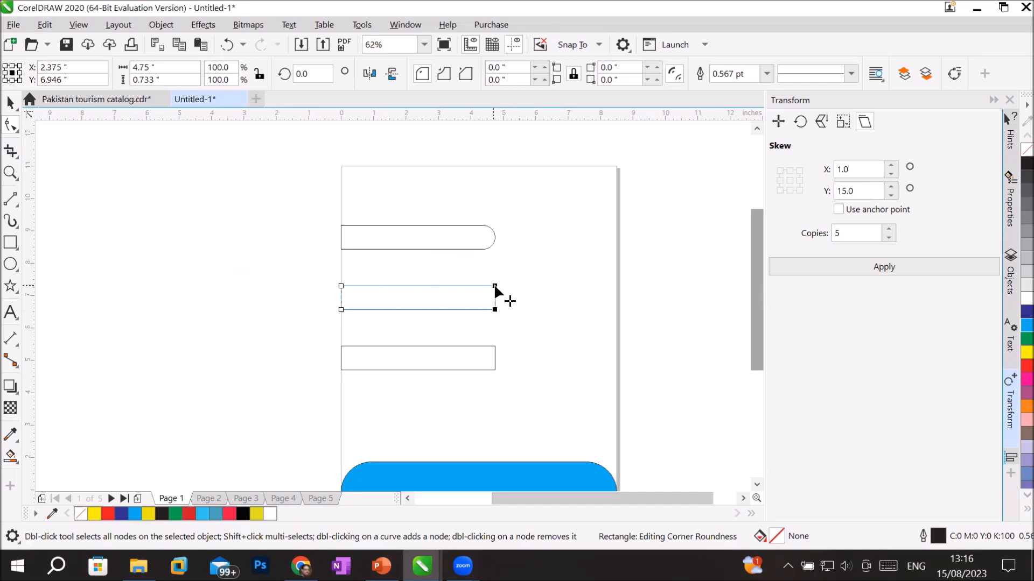
{"action": "left_click_drag", "start_coordinate": [494, 287], "coordinate": [447, 286]}
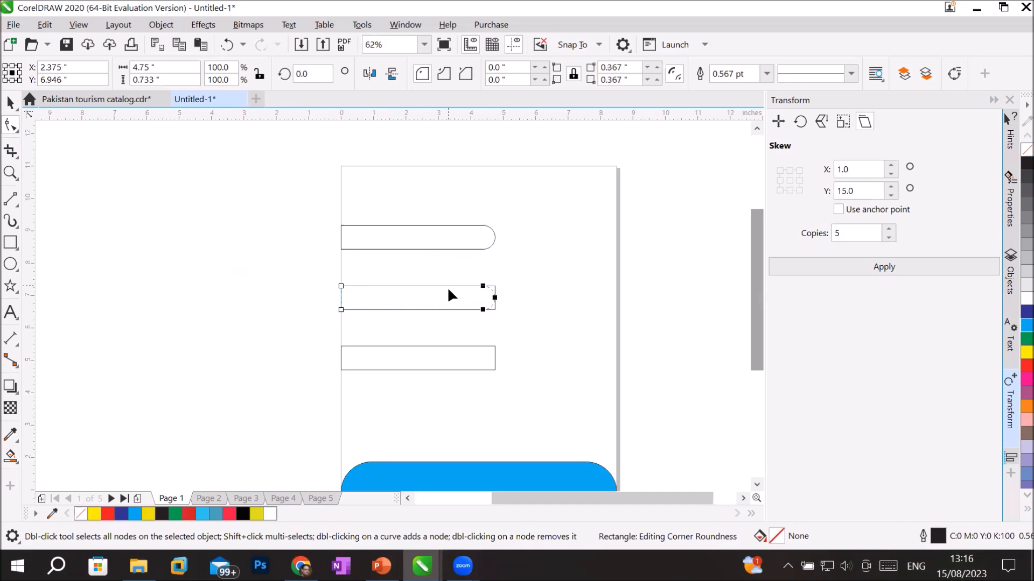
{"action": "left_click", "coordinate": [495, 348]}
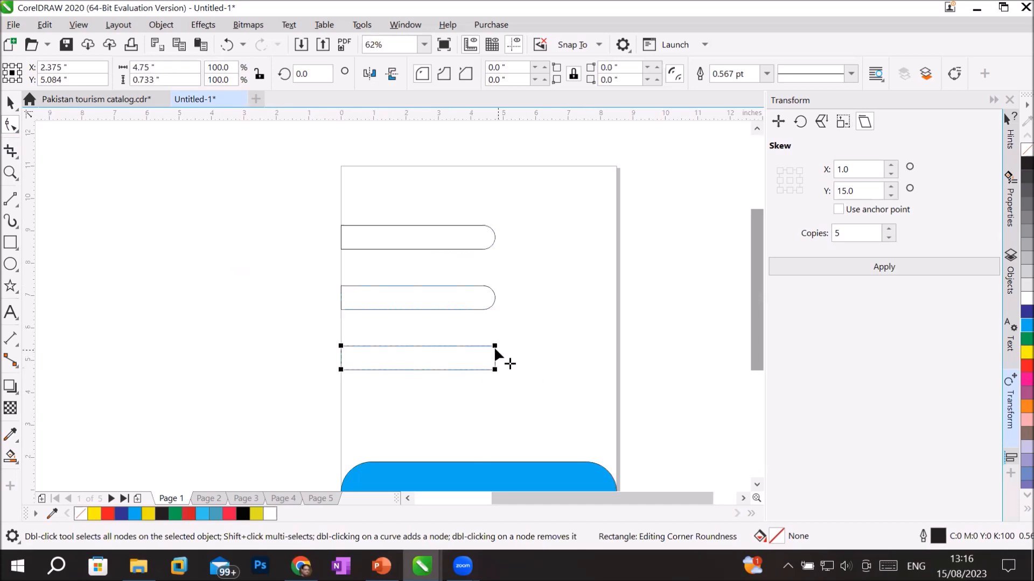
{"action": "left_click", "coordinate": [494, 347]}
{"action": "left_click_drag", "start_coordinate": [494, 369], "coordinate": [448, 370]}
- Fill all three rounded bars with dark blue (C:100 M:100 Y:0 K:0)
{"action": "left_click", "coordinate": [1027, 312]}
{"action": "left_click", "coordinate": [474, 305]}
{"action": "left_click", "coordinate": [1027, 312]}
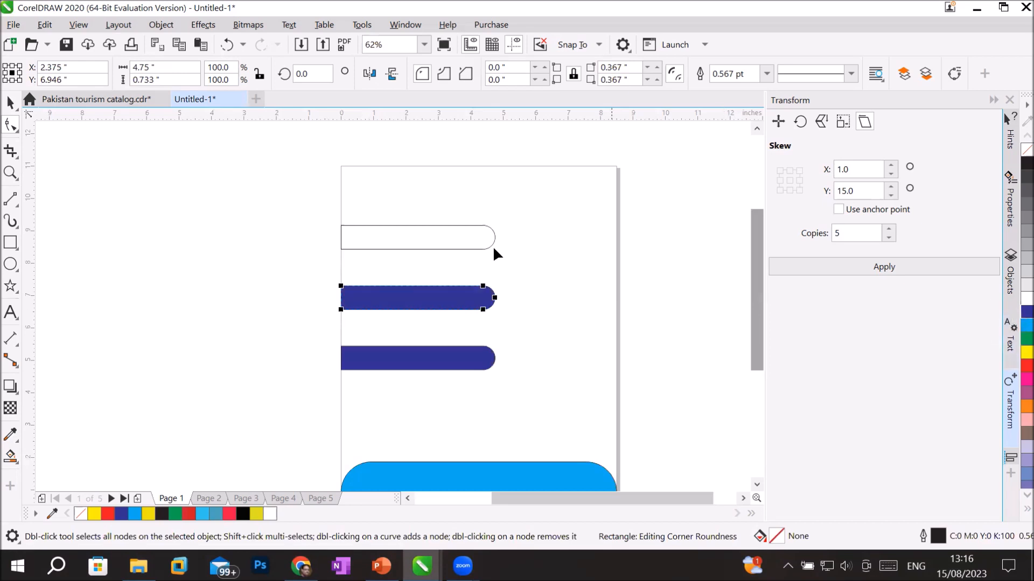
{"action": "left_click", "coordinate": [490, 246]}
{"action": "left_click", "coordinate": [1027, 312]}
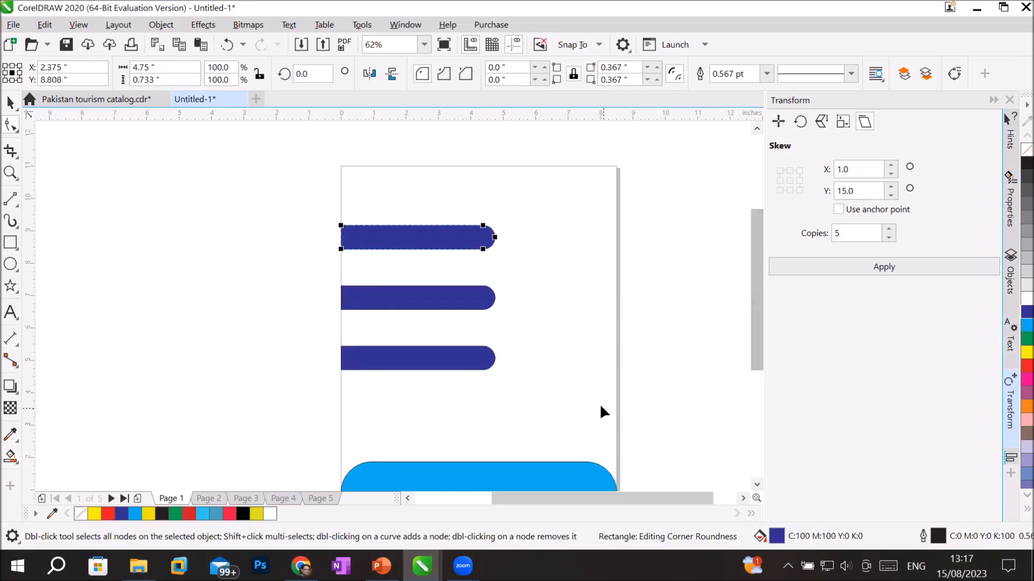
- Draw a rectangle about 8.5 by 0.79 inches across the page's top edge and round all four corners to about 0.4 inches
{"action": "left_click", "coordinate": [11, 242]}
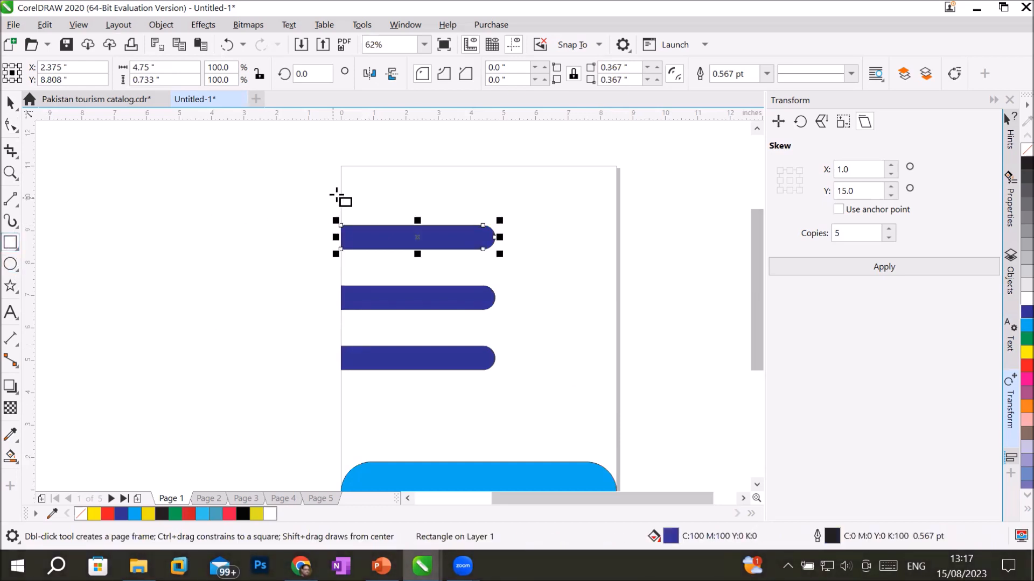
{"action": "left_click_drag", "start_coordinate": [340, 166], "coordinate": [616, 191]}
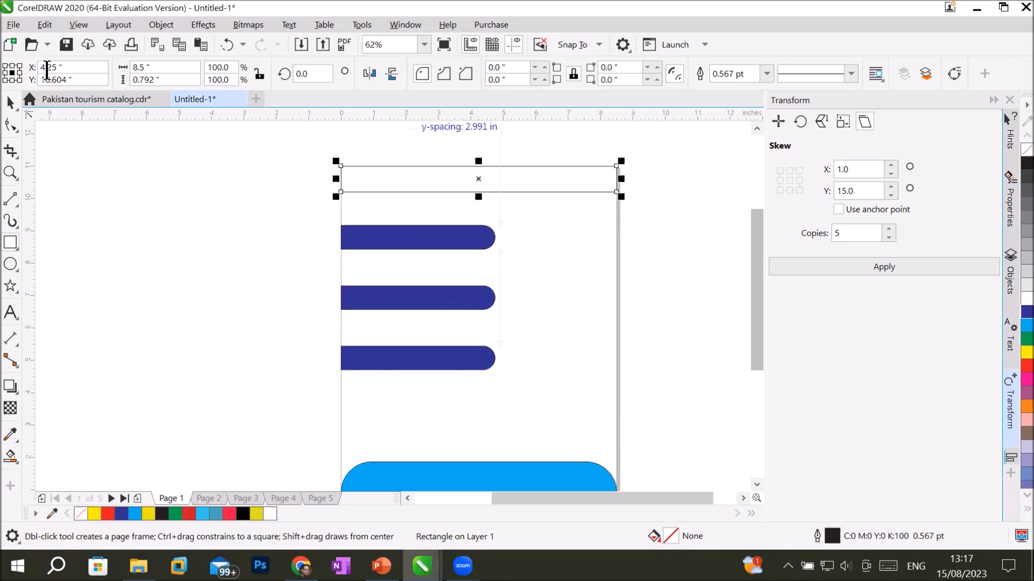
{"action": "left_click", "coordinate": [11, 131]}
{"action": "left_click", "coordinate": [57, 125]}
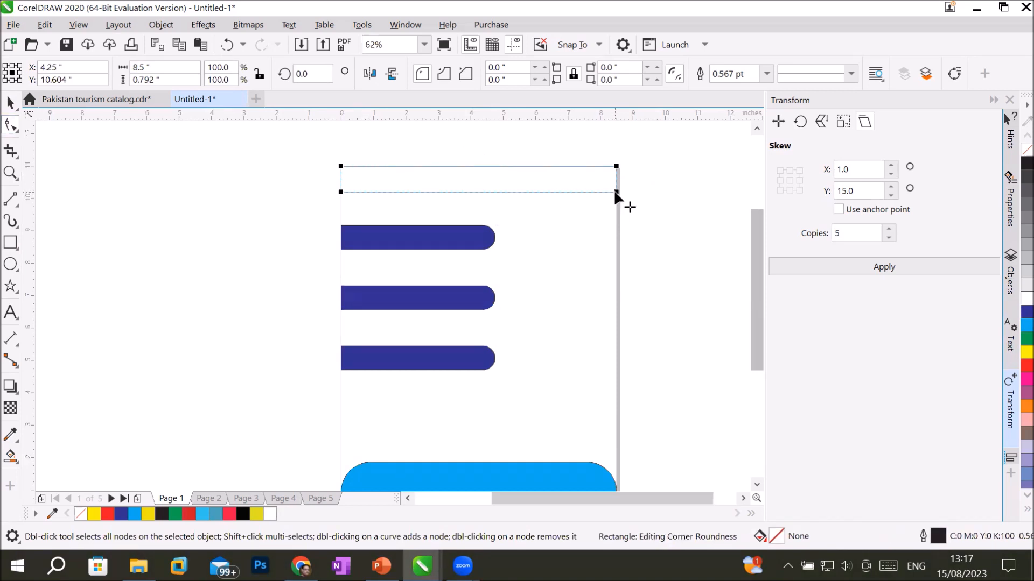
{"action": "mouse_move", "coordinate": [617, 192]}
{"action": "left_mouse_down"}
{"action": "mouse_move", "coordinate": [588, 190]}
{"action": "mouse_move", "coordinate": [603, 192]}
{"action": "left_mouse_up"}
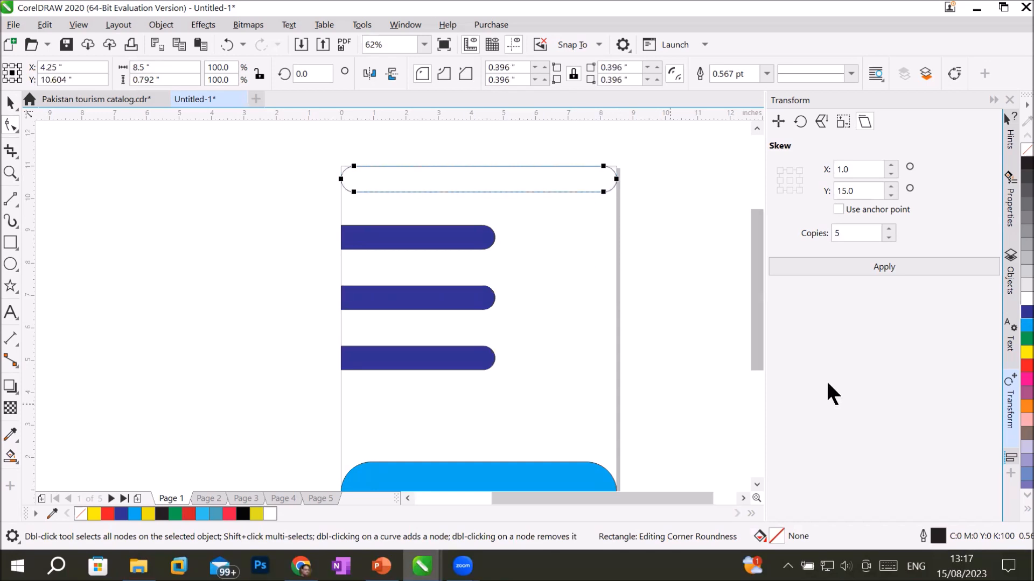
- Fill the rounded top bar with cyan (C:100 M:0 Y:0 K:0) and reset its corners to square with the Shape tool
{"action": "left_click", "coordinate": [1022, 325]}
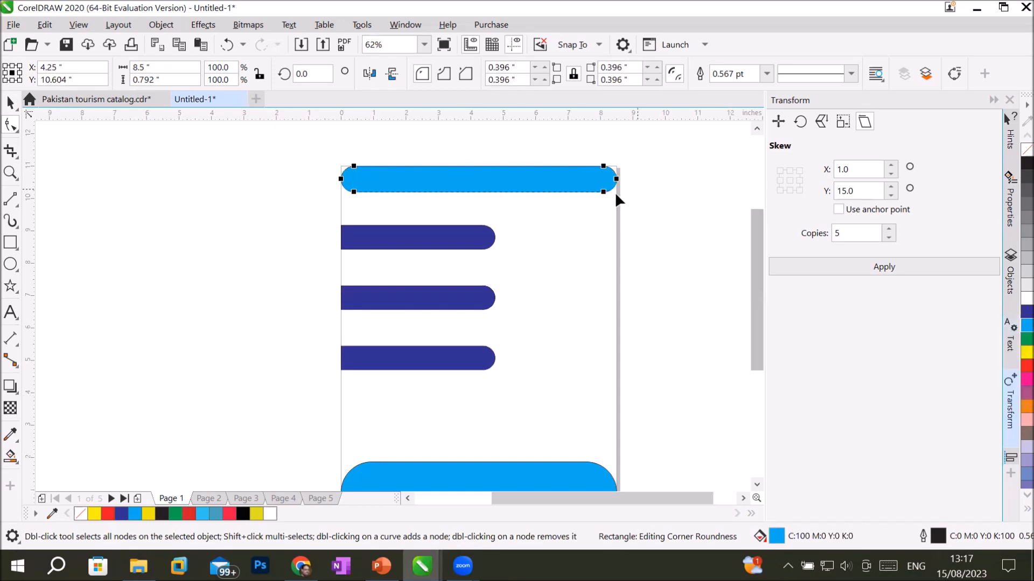
{"action": "left_click_drag", "start_coordinate": [604, 192], "coordinate": [627, 195]}
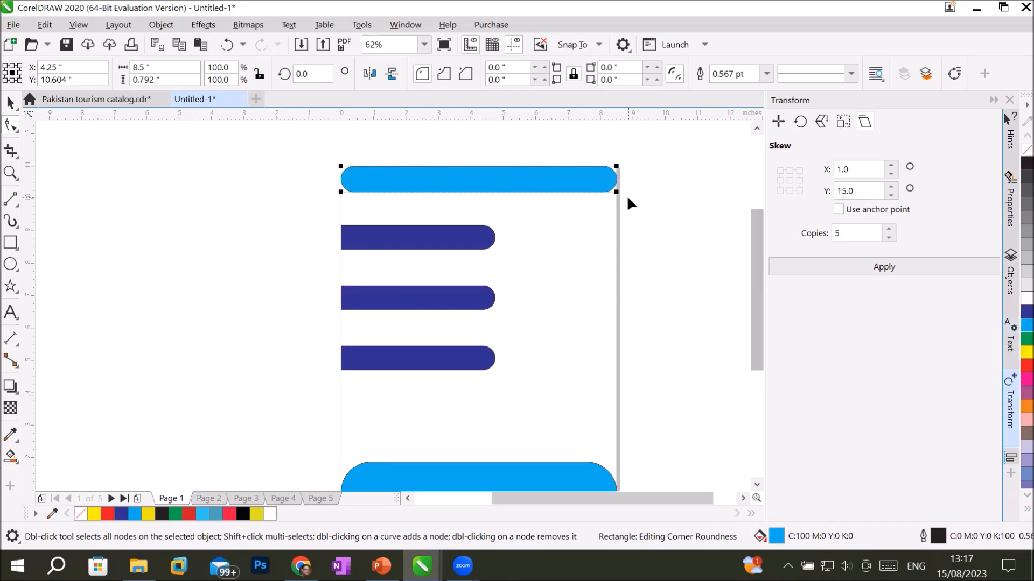
{"action": "left_click_drag", "start_coordinate": [616, 193], "coordinate": [512, 195]}
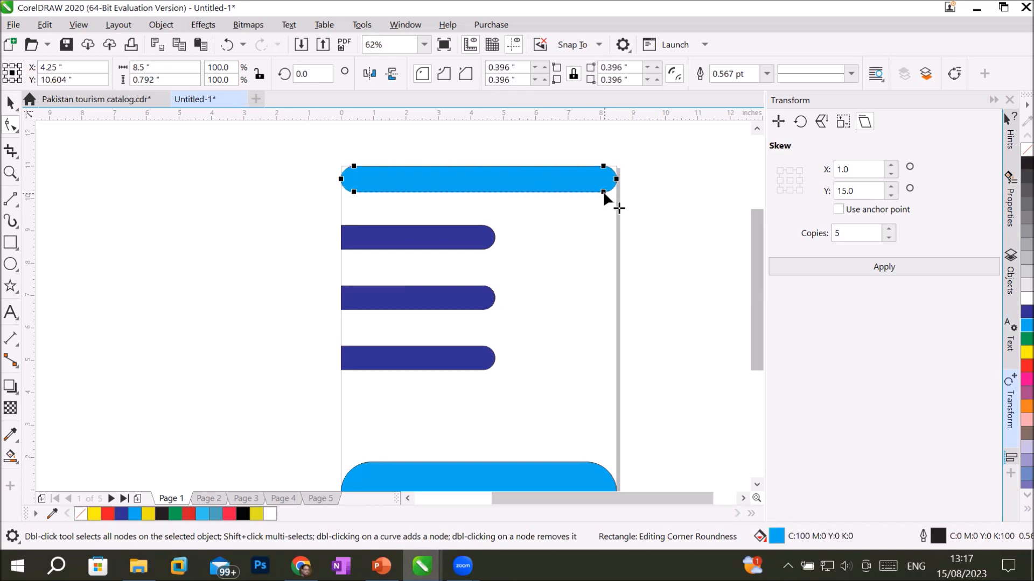
{"action": "left_click_drag", "start_coordinate": [605, 194], "coordinate": [628, 199]}
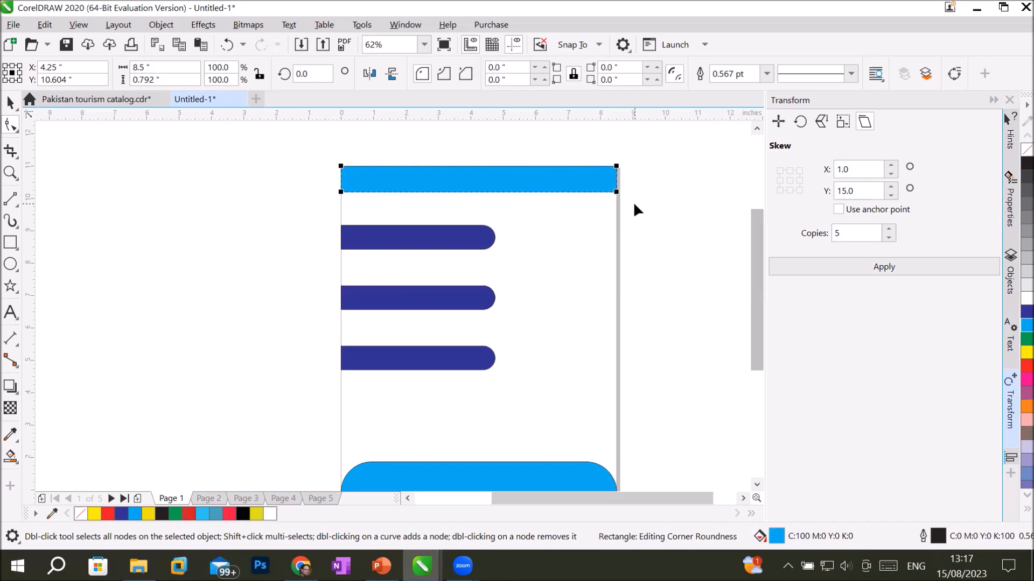
{"action": "left_click", "coordinate": [616, 167]}
{"action": "left_click", "coordinate": [341, 166]}
- Convert the cyan top bar from a rectangle to curves
{"action": "scroll", "coordinate": [644, 171], "scroll_direction": "up", "scroll_amount": 2}
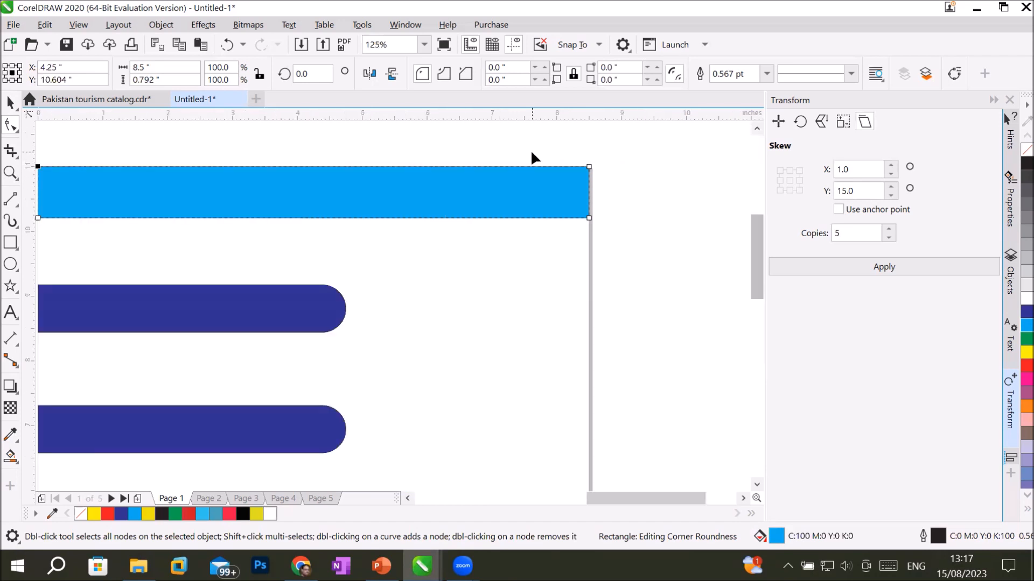
{"action": "scroll", "coordinate": [532, 153], "scroll_direction": "down", "scroll_amount": 2}
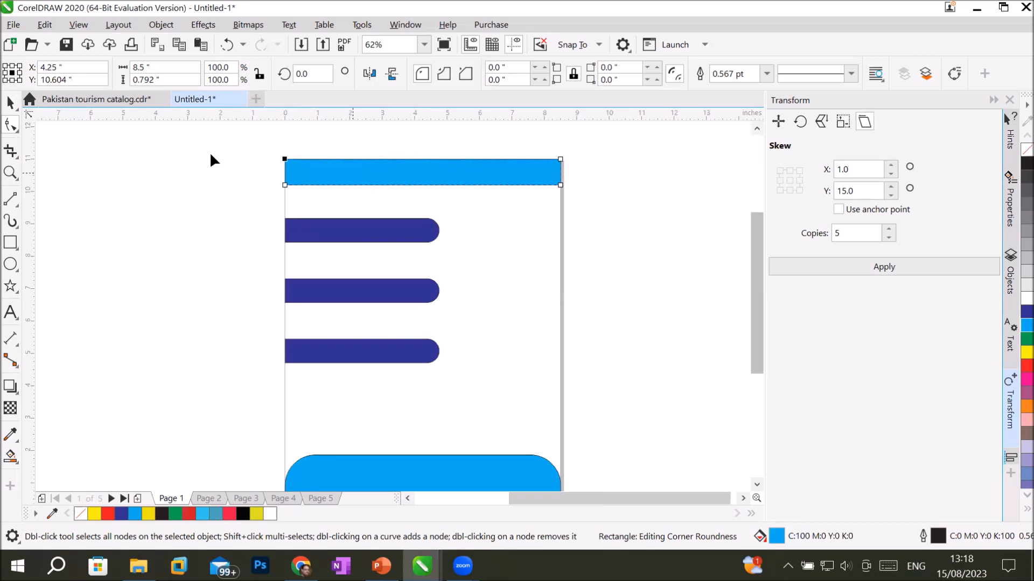
{"action": "left_click", "coordinate": [447, 172]}
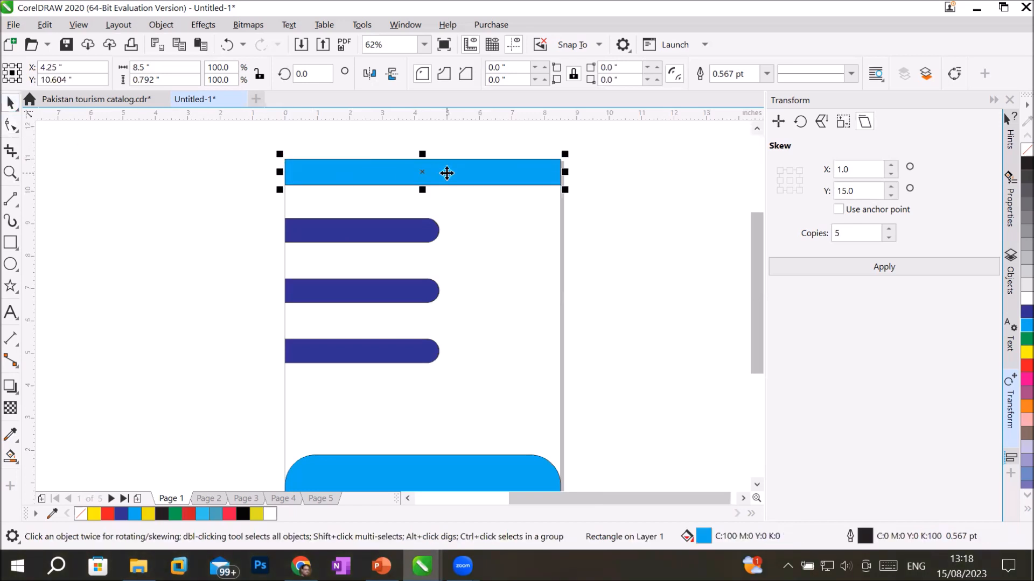
{"action": "right_click", "coordinate": [447, 172]}
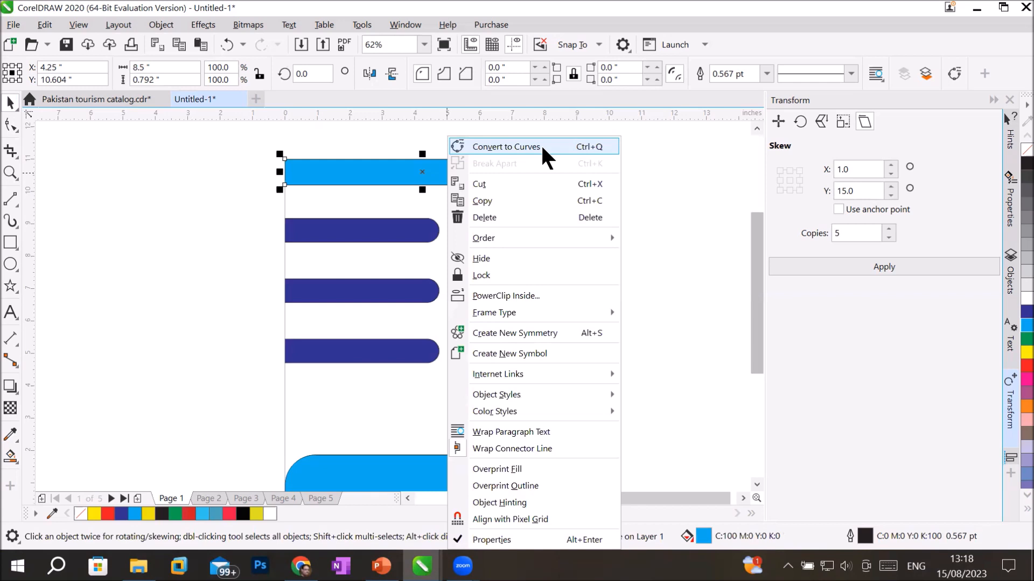
{"action": "left_click", "coordinate": [541, 144]}
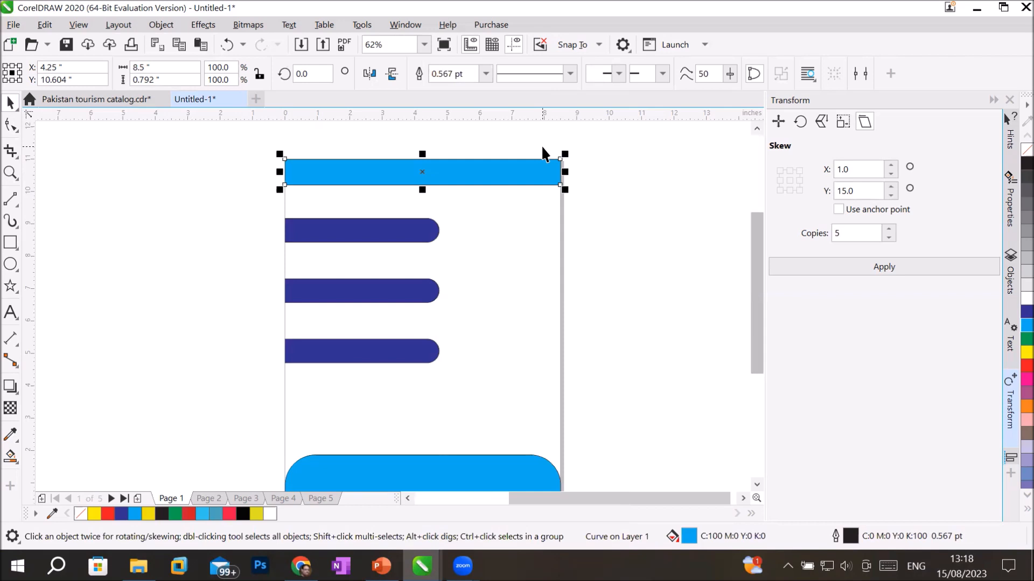
- Examine the converted bar's upper-left corner node and top edge up close with the Shape tool, collapsing the Transform docker for more room
{"action": "left_click", "coordinate": [11, 125]}
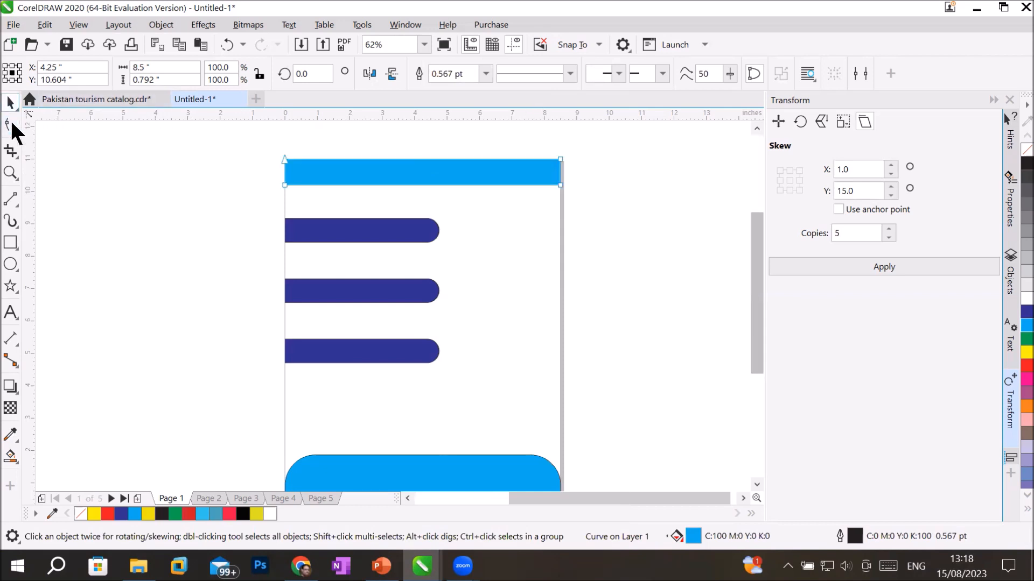
{"action": "scroll", "coordinate": [266, 146], "scroll_direction": "up", "scroll_amount": 2}
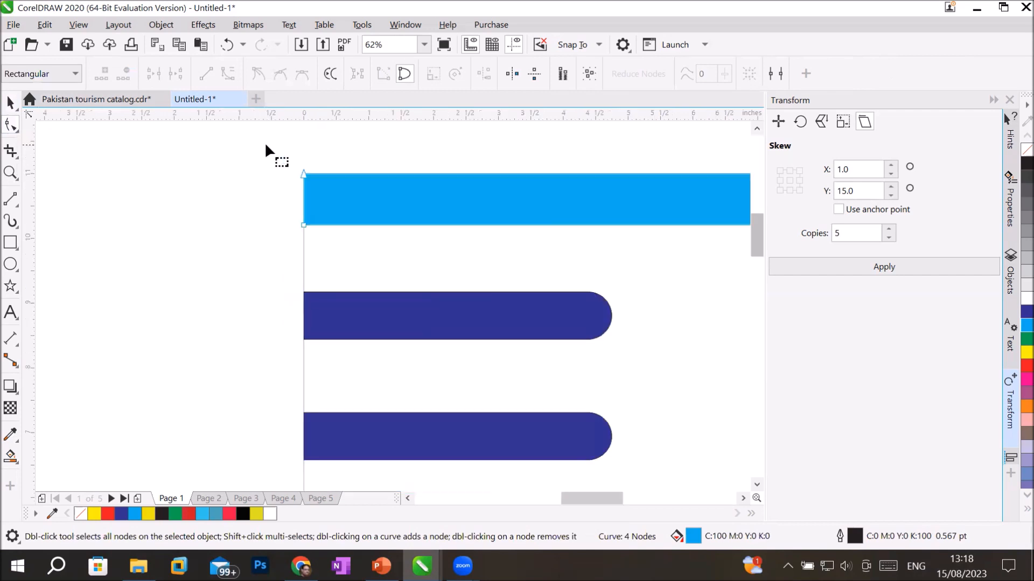
{"action": "scroll", "coordinate": [376, 208], "scroll_direction": "up", "scroll_amount": 10}
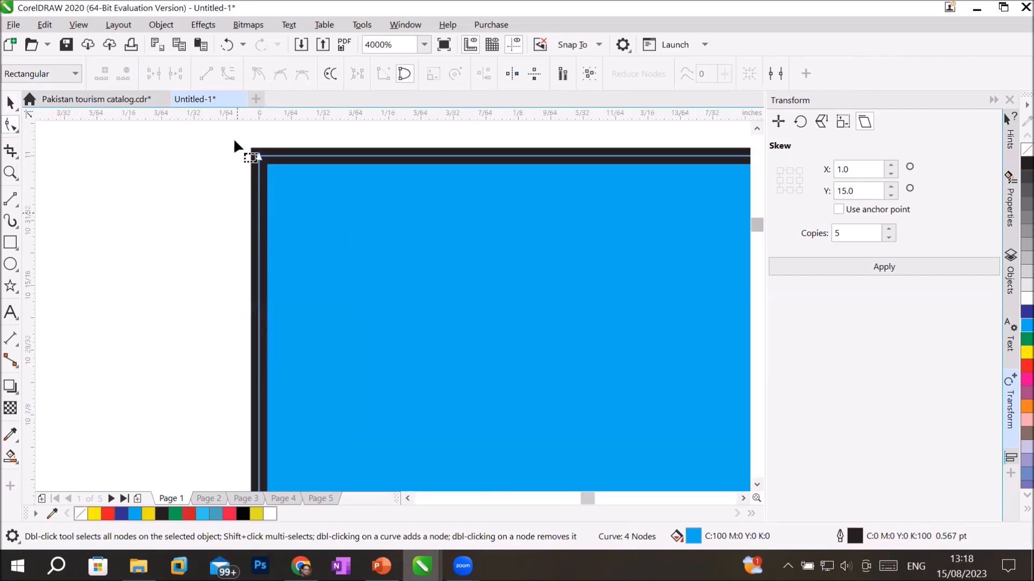
{"action": "scroll", "coordinate": [235, 138], "scroll_direction": "up", "scroll_amount": 5}
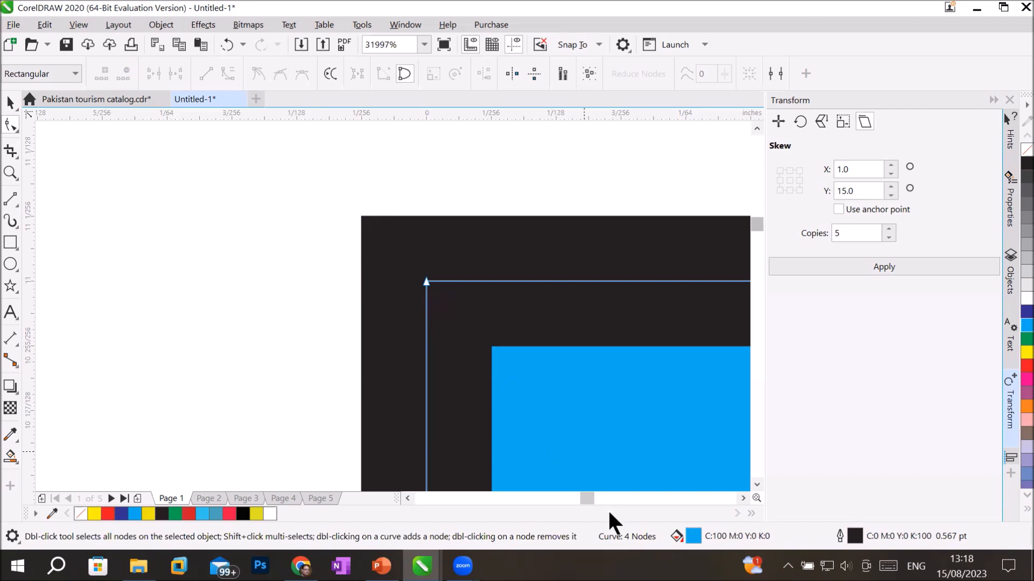
{"action": "scroll", "coordinate": [625, 376], "scroll_direction": "down", "scroll_amount": 2}
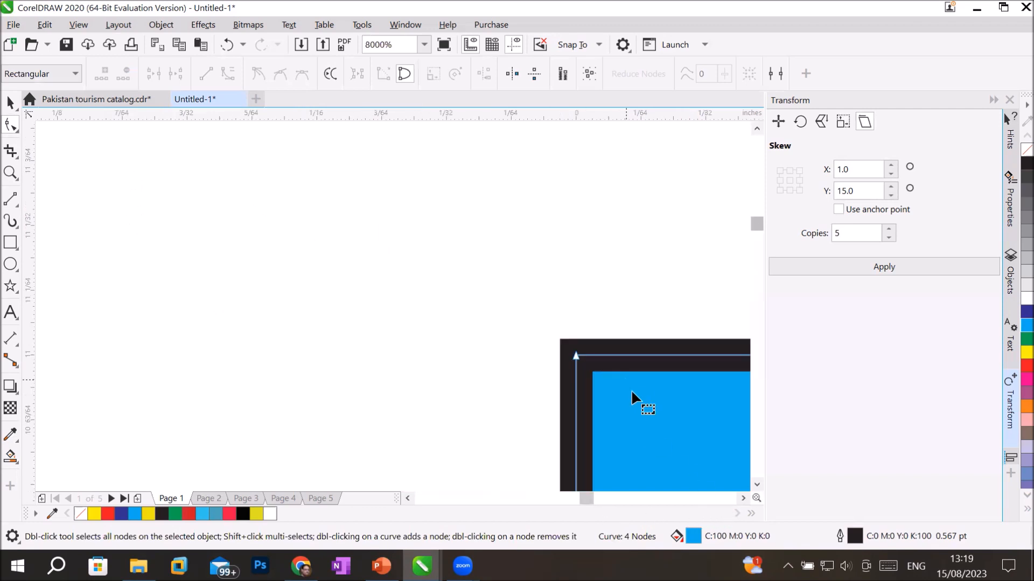
{"action": "left_click", "coordinate": [743, 498]}
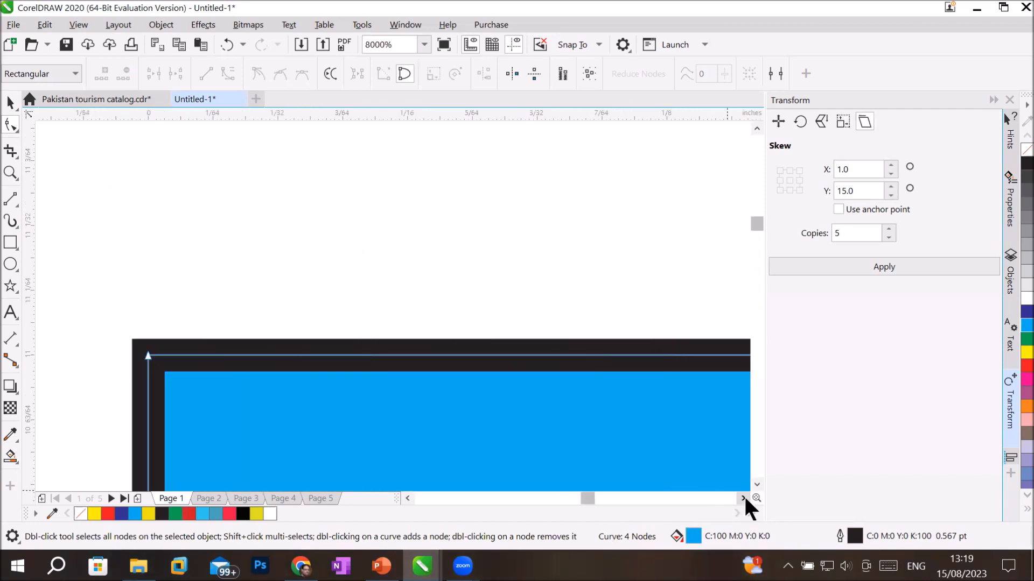
{"action": "left_click", "coordinate": [743, 498]}
{"action": "left_click", "coordinate": [993, 98]}
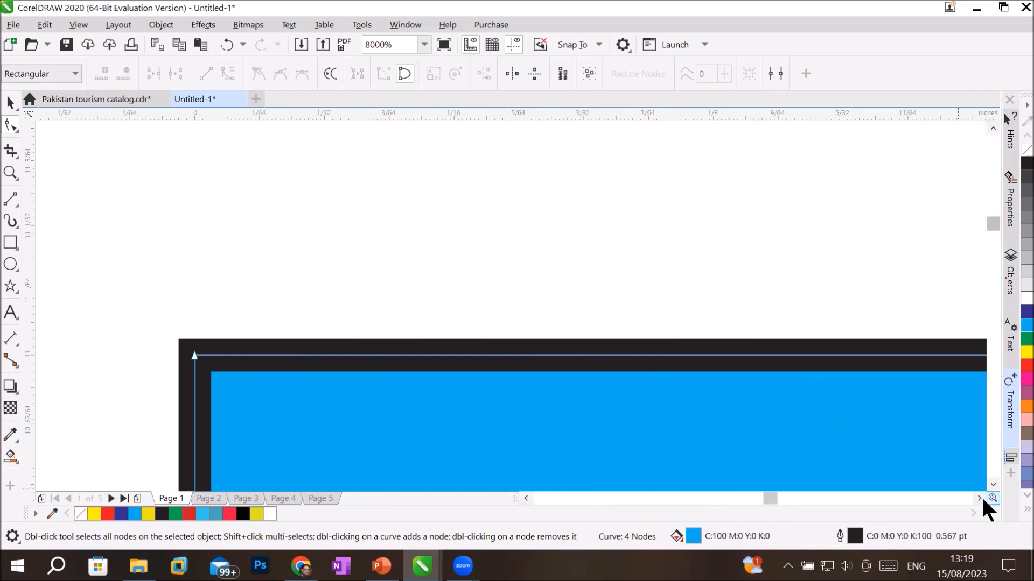
{"action": "scroll", "coordinate": [800, 393], "scroll_direction": "down", "scroll_amount": 3}
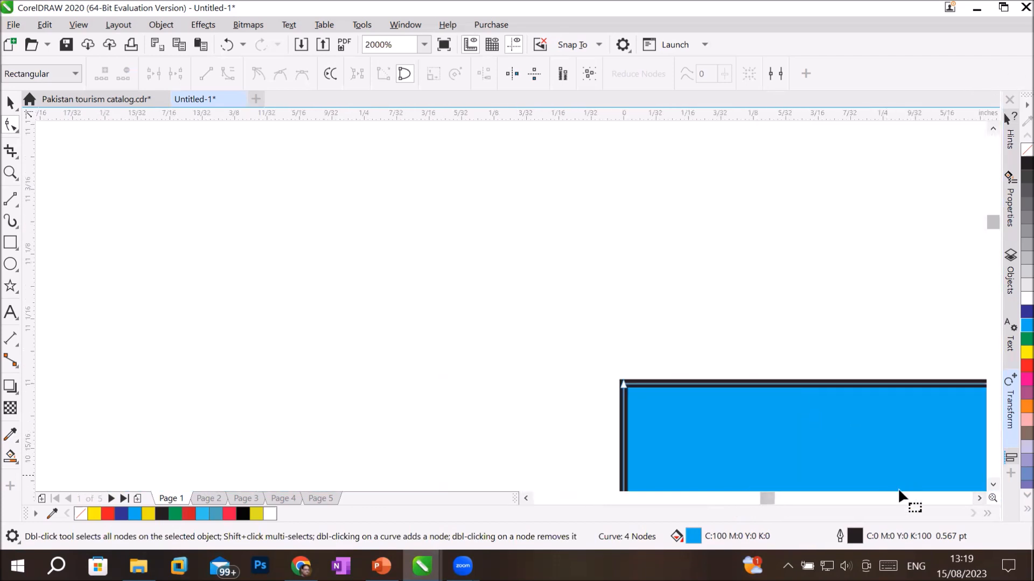
{"action": "left_click", "coordinate": [979, 498]}
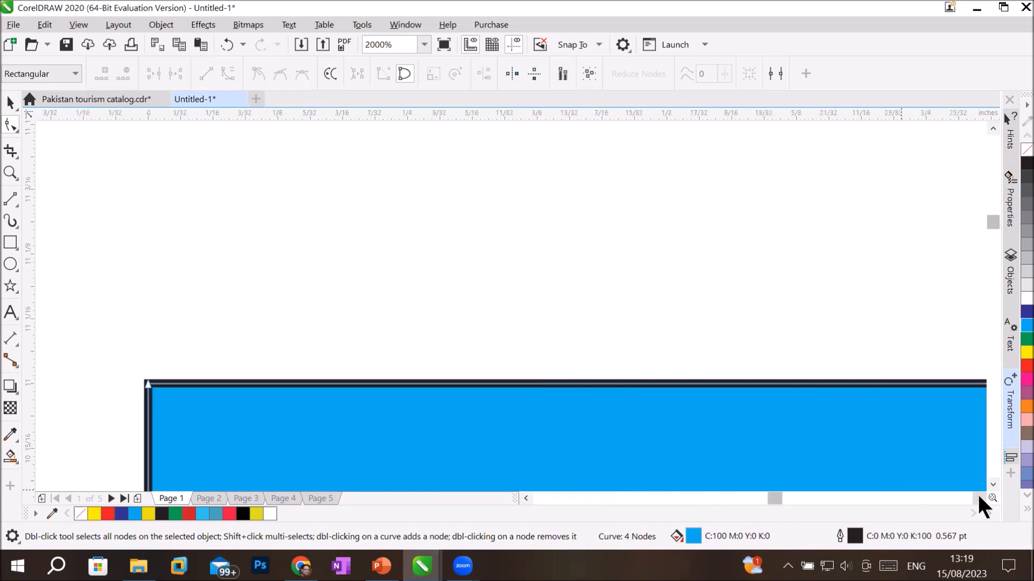
{"action": "left_click", "coordinate": [979, 498]}
{"action": "scroll", "coordinate": [902, 411], "scroll_direction": "down", "scroll_amount": 1}
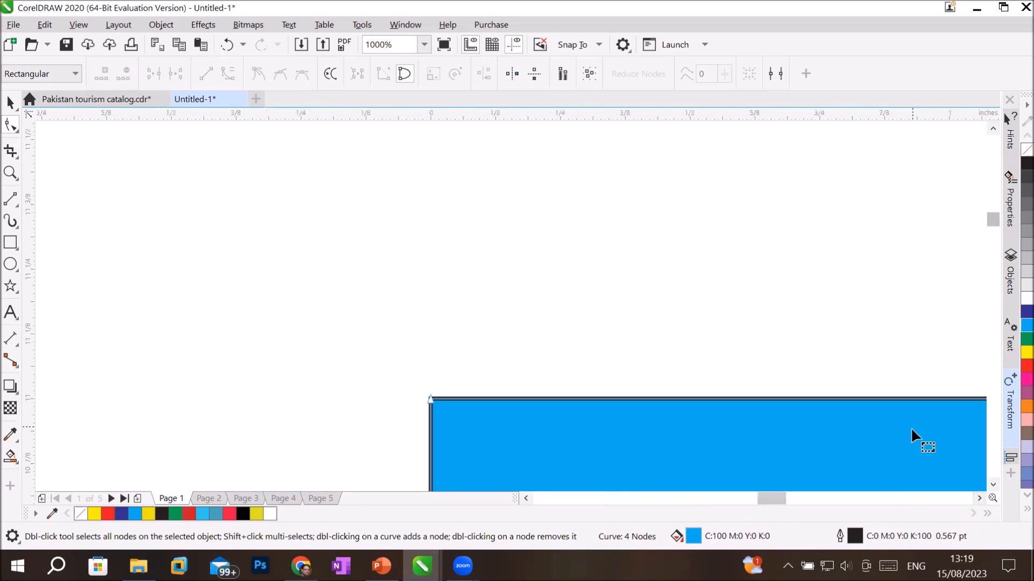
{"action": "left_click", "coordinate": [978, 495]}
{"action": "left_click", "coordinate": [979, 494]}
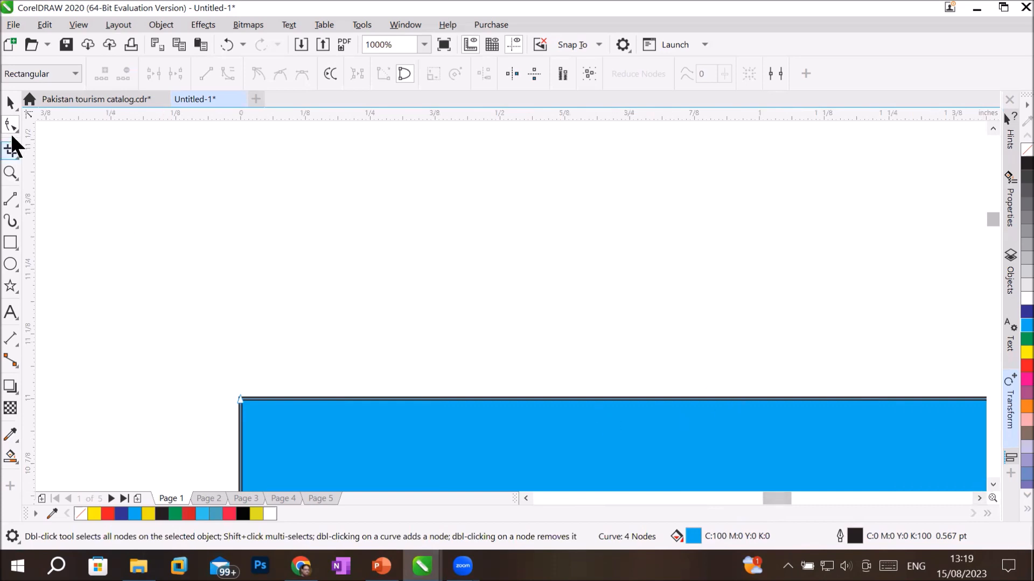
- Examine the cyan top bar and the uppermost dark blue bar individually at full-window size, and view all objects together
{"action": "left_click", "coordinate": [10, 104]}
{"action": "left_click", "coordinate": [477, 412]}
{"action": "left_click", "coordinate": [477, 412]}
{"action": "key", "text": "shift+F2"}
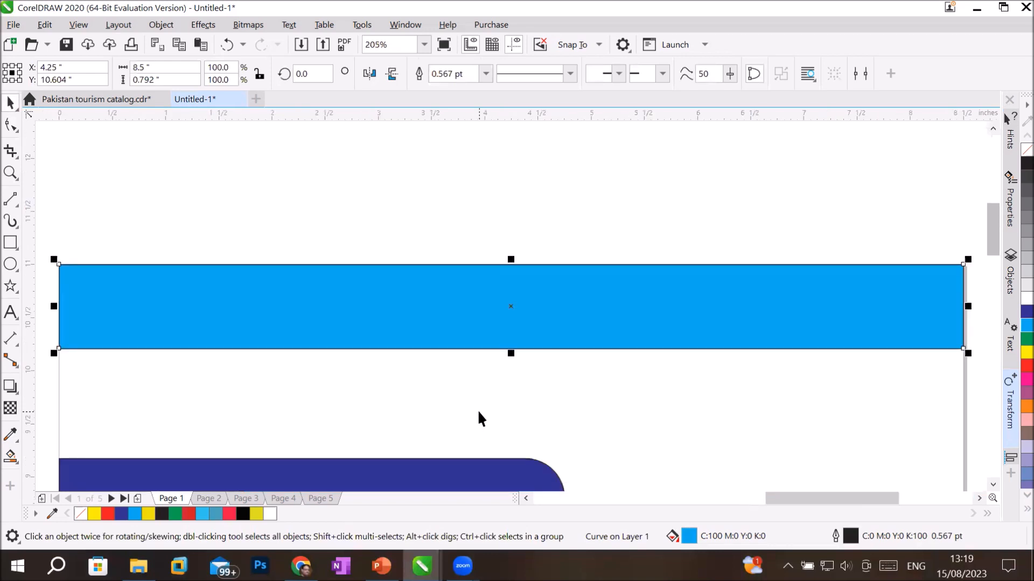
{"action": "left_click", "coordinate": [450, 474]}
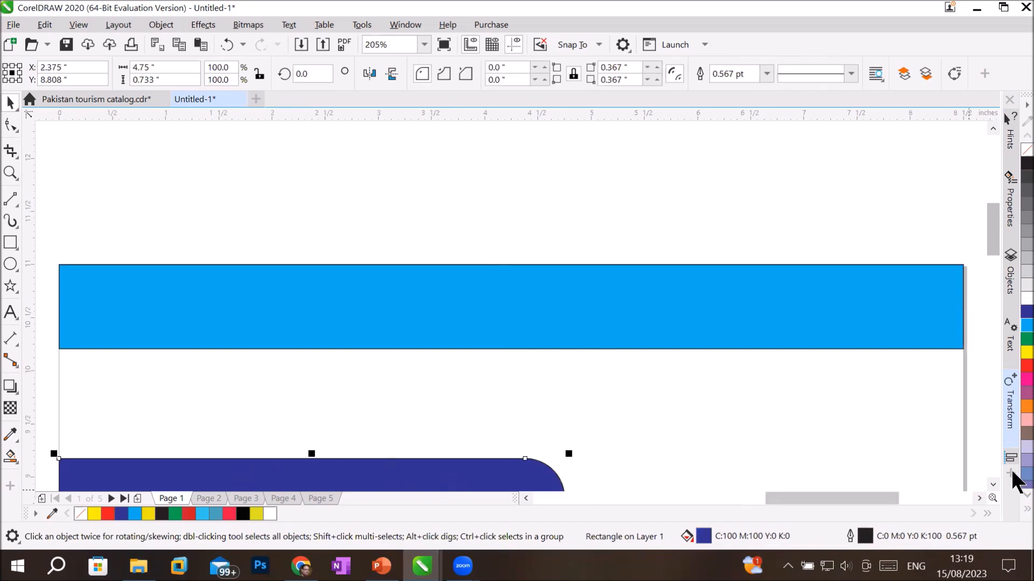
{"action": "key", "text": "shift+F2"}
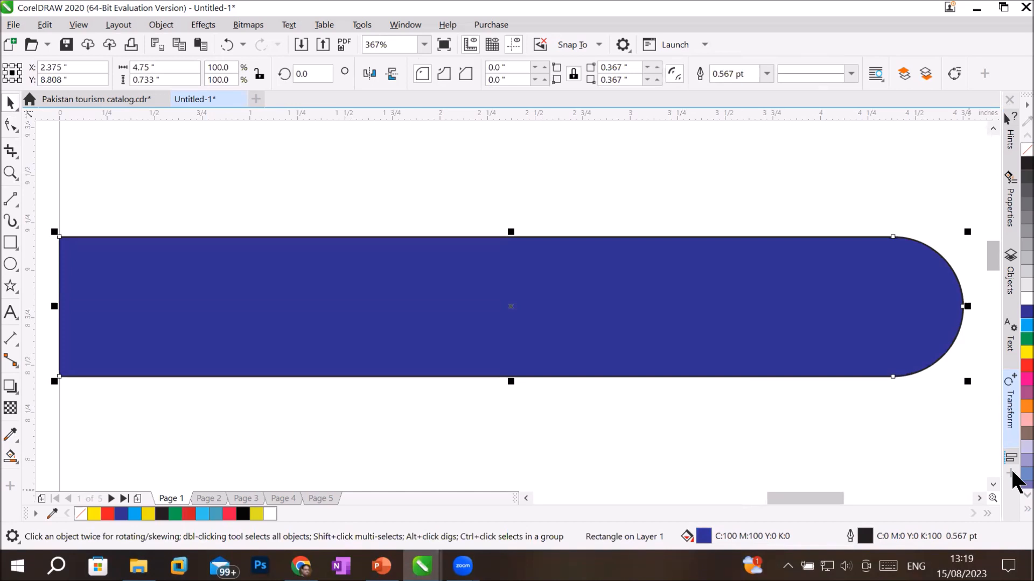
{"action": "key", "text": "F4"}
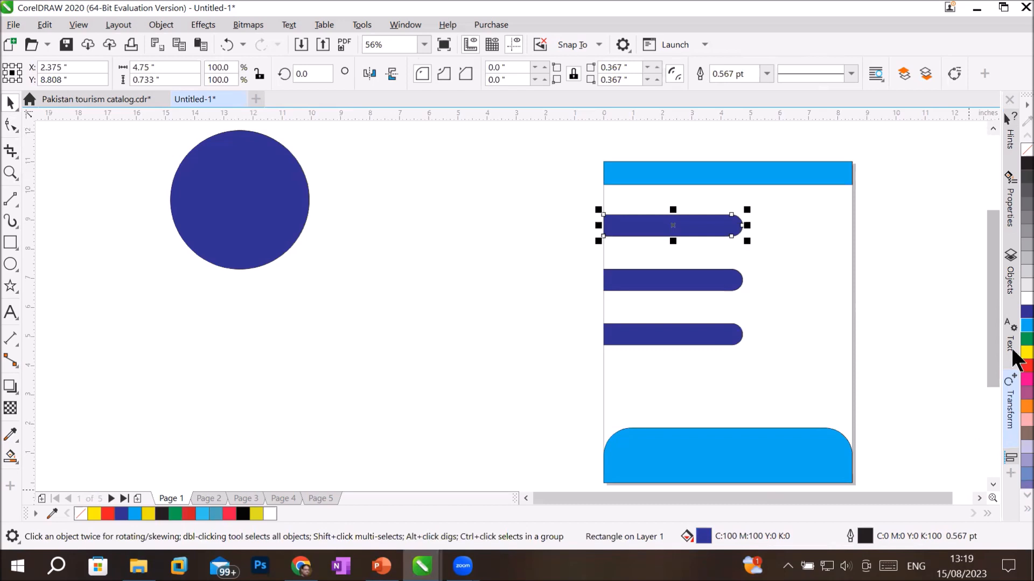
- Check the cyan bar's corner nodes and move its lower-right node straight down about 1.1 inches to slope the bottom edge
{"action": "left_click", "coordinate": [814, 202]}
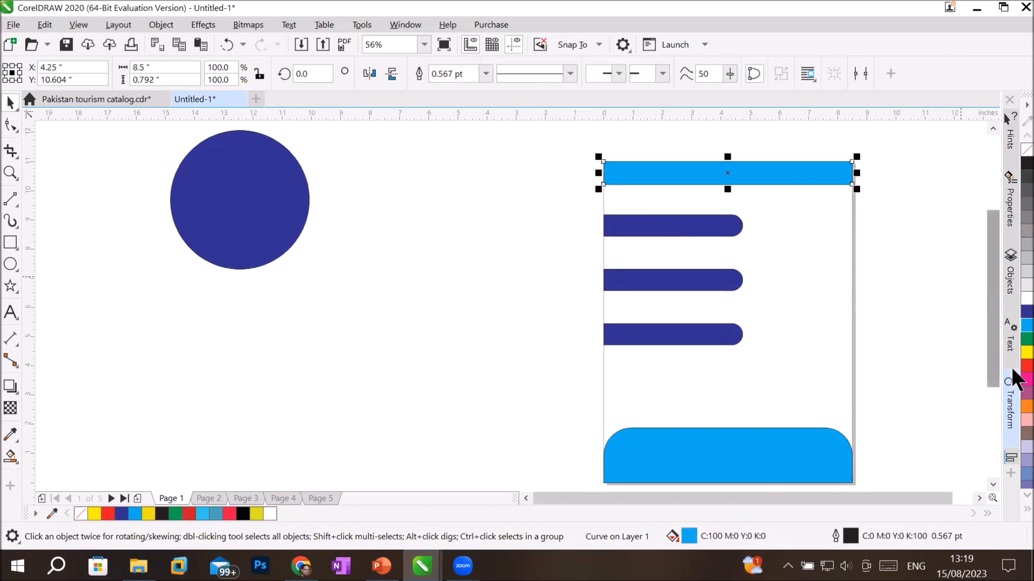
{"action": "key", "text": "shift+F2"}
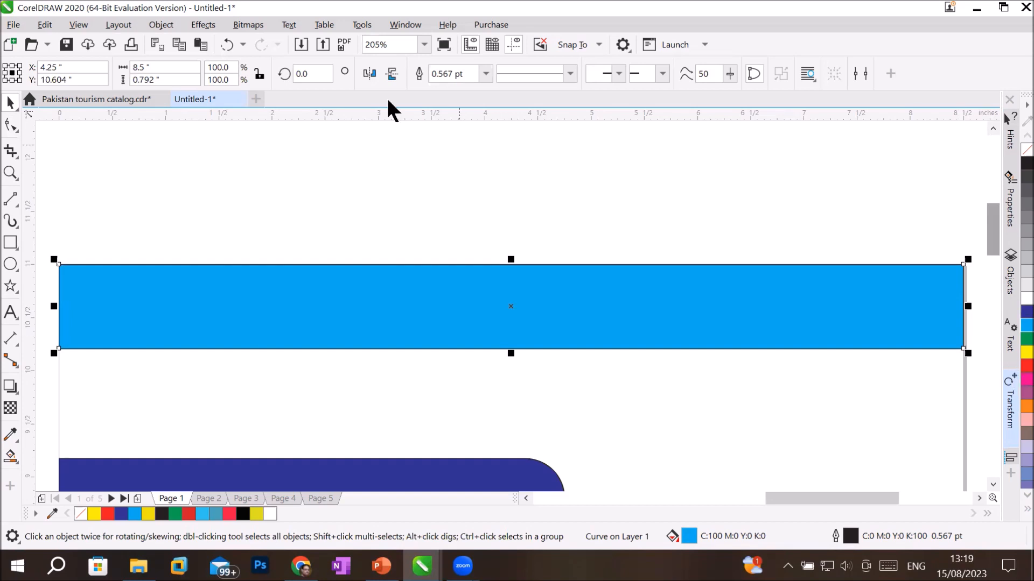
{"action": "left_click", "coordinate": [9, 126]}
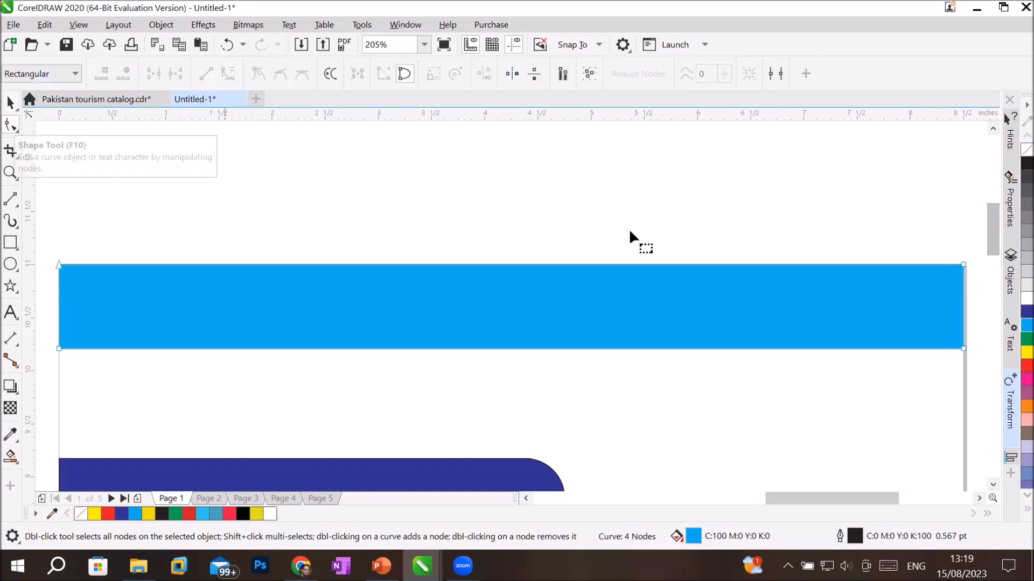
{"action": "left_click", "coordinate": [962, 264]}
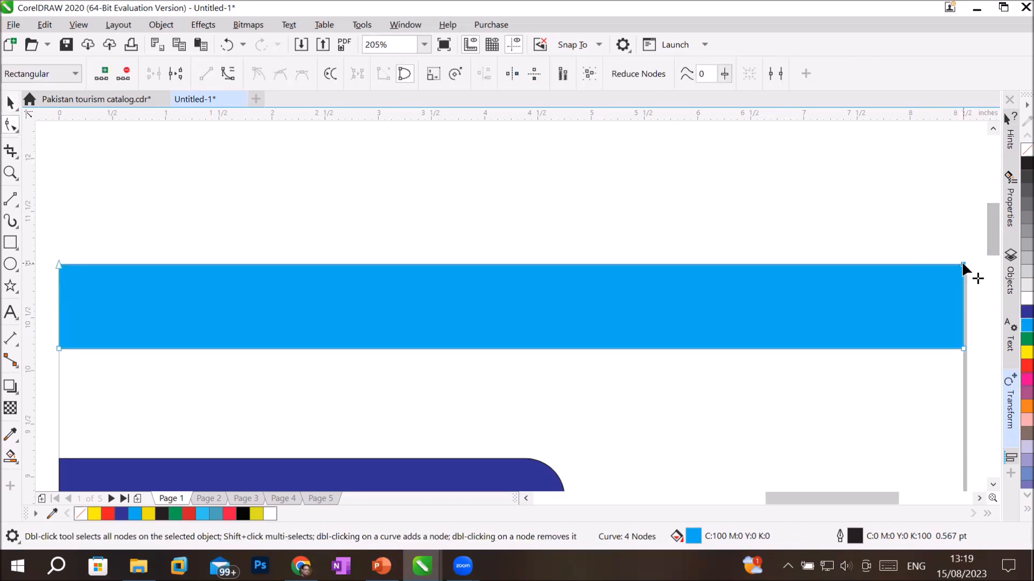
{"action": "left_click", "coordinate": [962, 350]}
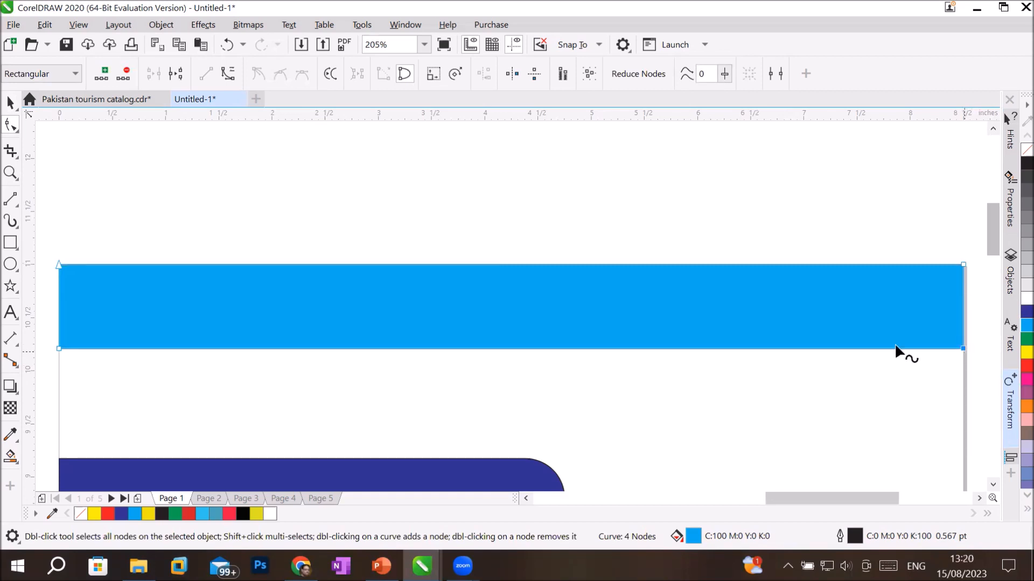
{"action": "left_click", "coordinate": [58, 349]}
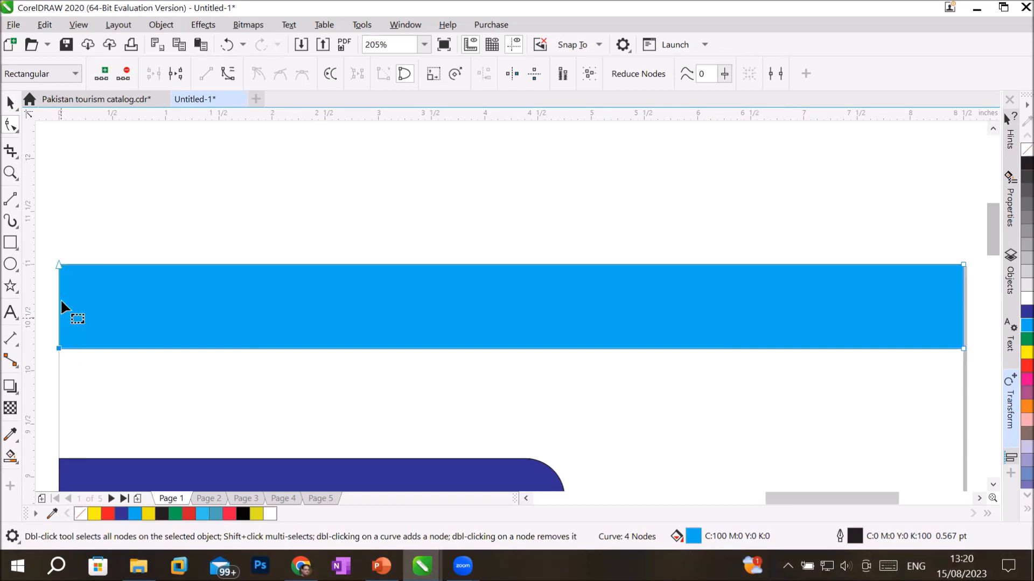
{"action": "left_click", "coordinate": [58, 264]}
{"action": "left_click_drag", "start_coordinate": [963, 349], "coordinate": [963, 467]}
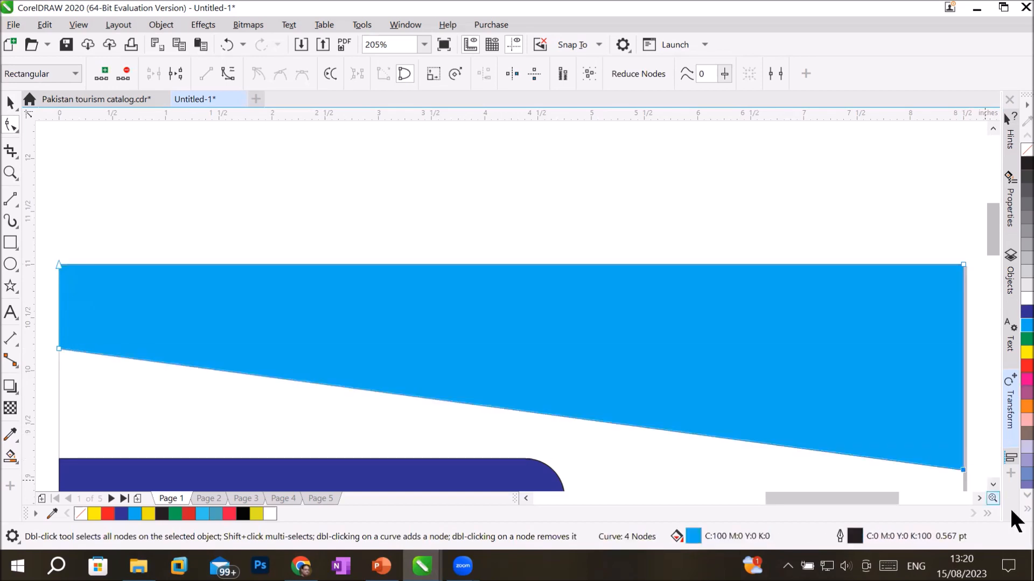
{"action": "left_click", "coordinate": [992, 483]}
{"action": "scroll", "coordinate": [713, 361], "scroll_direction": "up", "scroll_amount": 3}
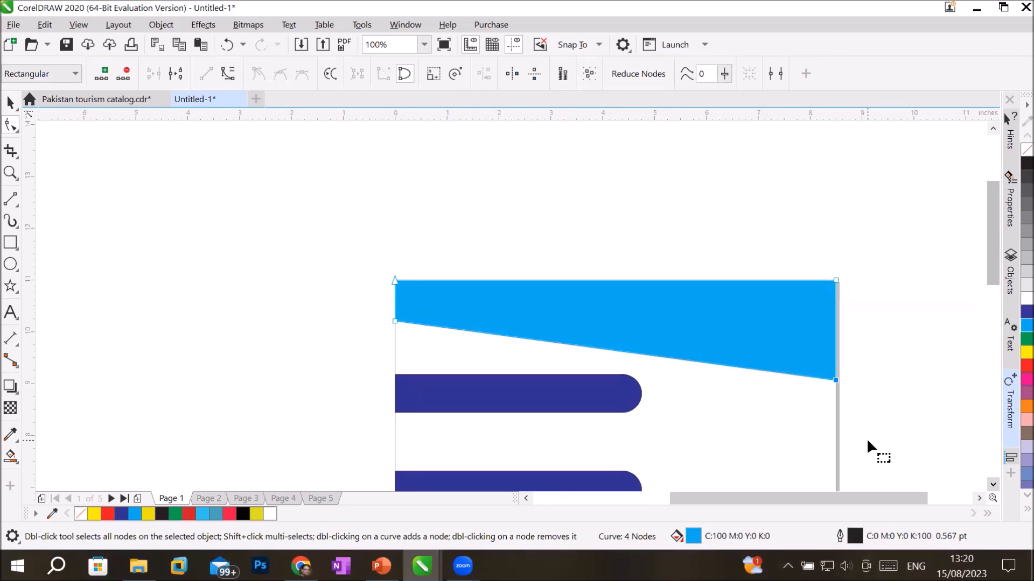
{"action": "left_click", "coordinate": [978, 495]}
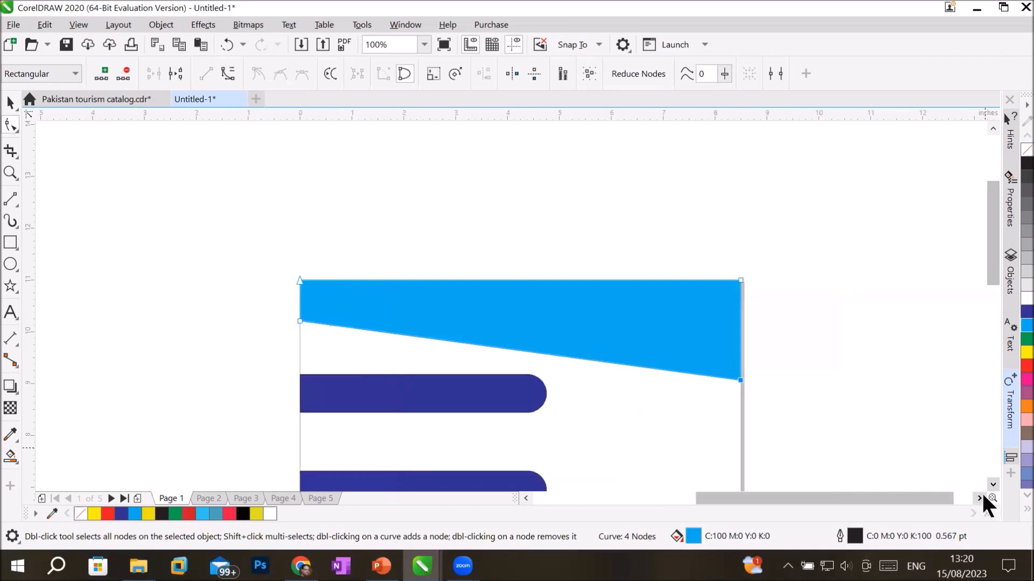
{"action": "left_click", "coordinate": [991, 483]}
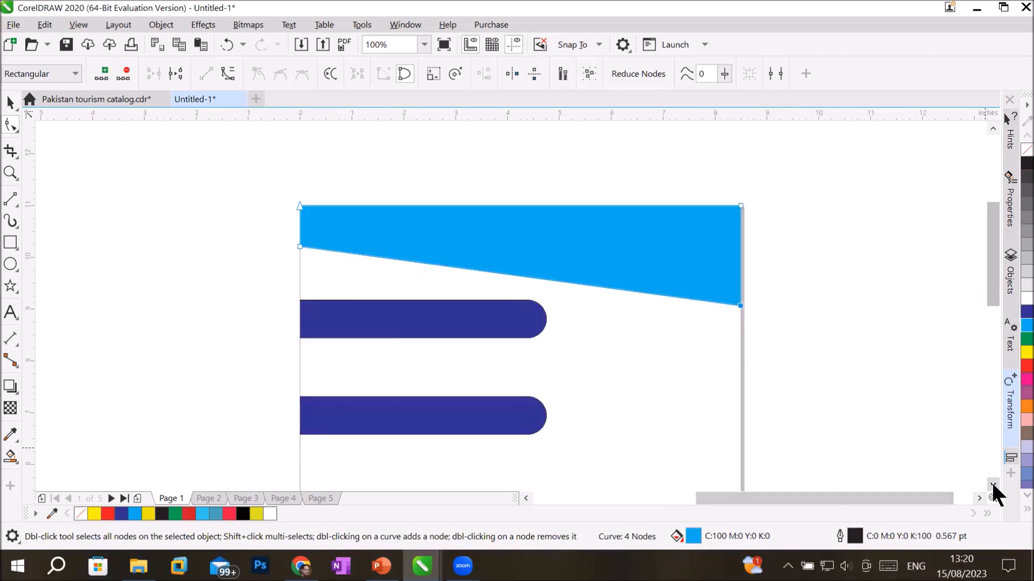
{"action": "scroll", "coordinate": [945, 396], "scroll_direction": "down", "scroll_amount": 1}
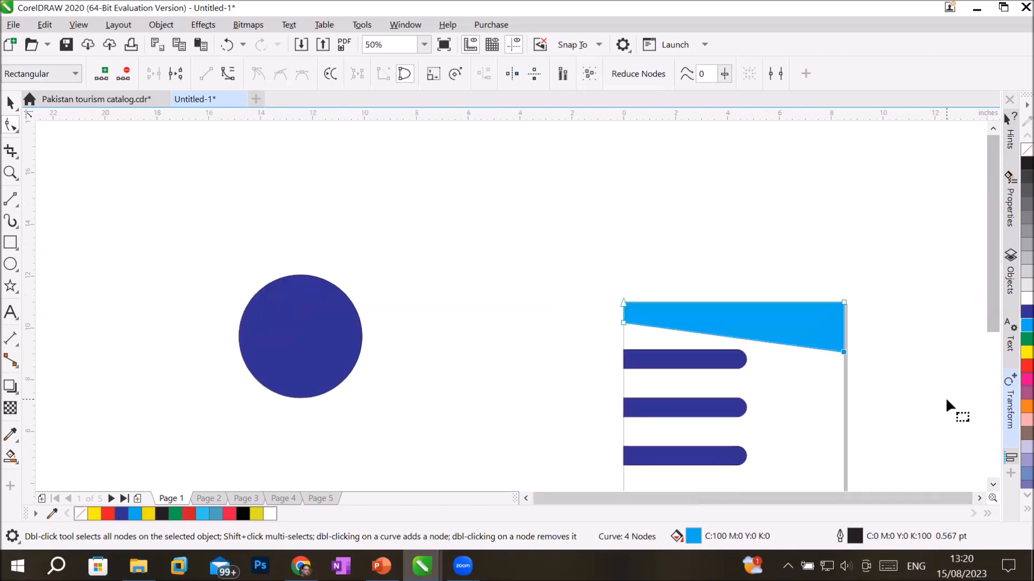
- Draw a rectangle about 1.72 by 5.56 inches against the page's right edge, just below the sloped cyan bar
{"action": "left_click", "coordinate": [993, 482]}
{"action": "left_click", "coordinate": [993, 482]}
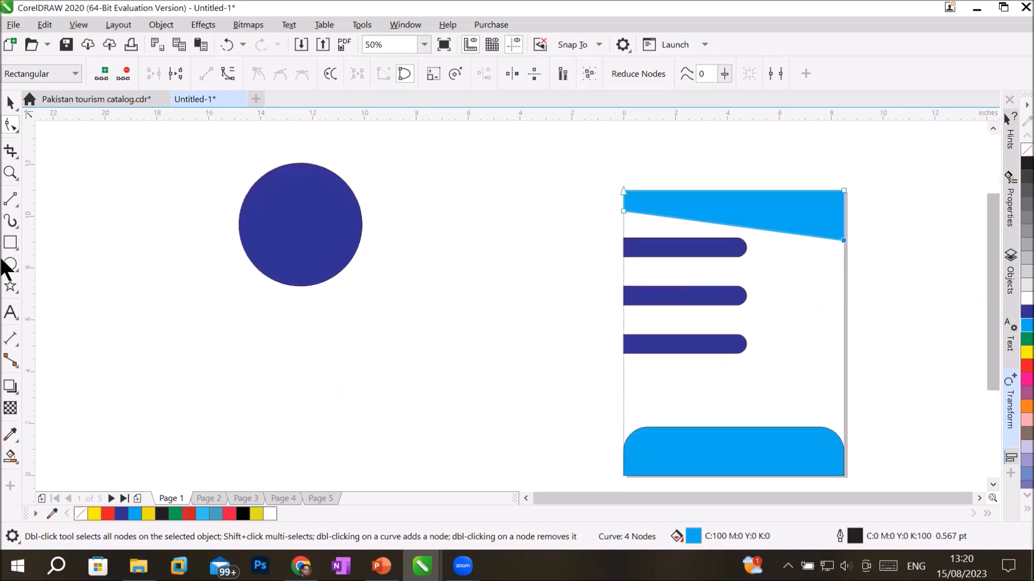
{"action": "left_click", "coordinate": [10, 242]}
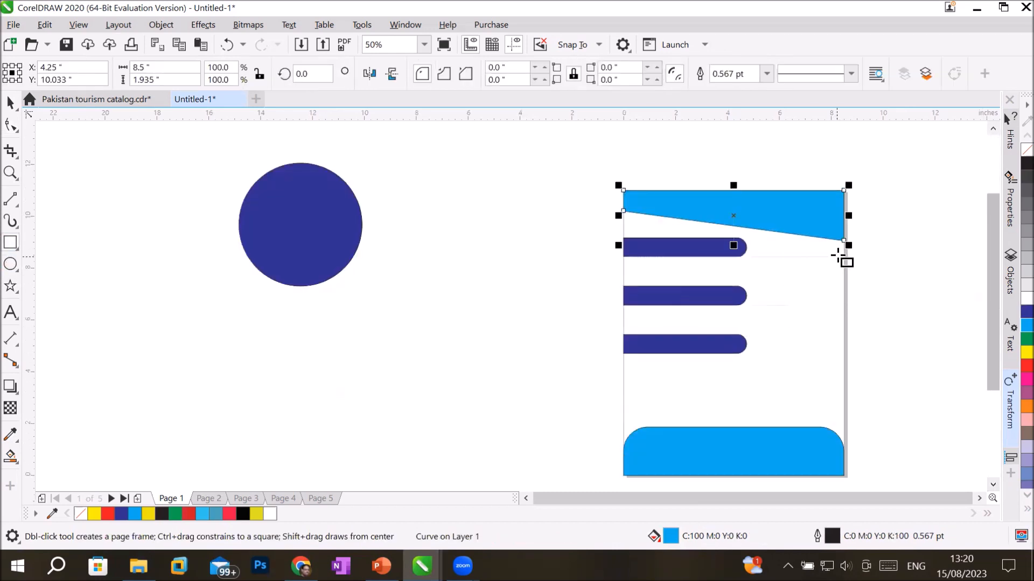
{"action": "left_click_drag", "start_coordinate": [844, 255], "coordinate": [799, 400]}
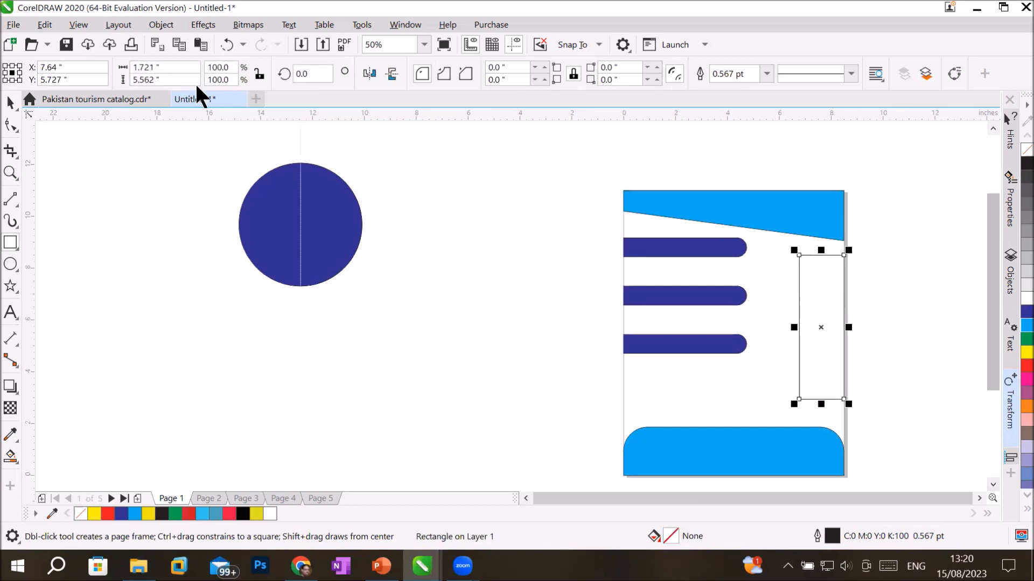
- Convert the new rectangle to curves and move its lower-left node out to the page's left edge with the Shape tool
{"action": "left_click", "coordinate": [161, 25]}
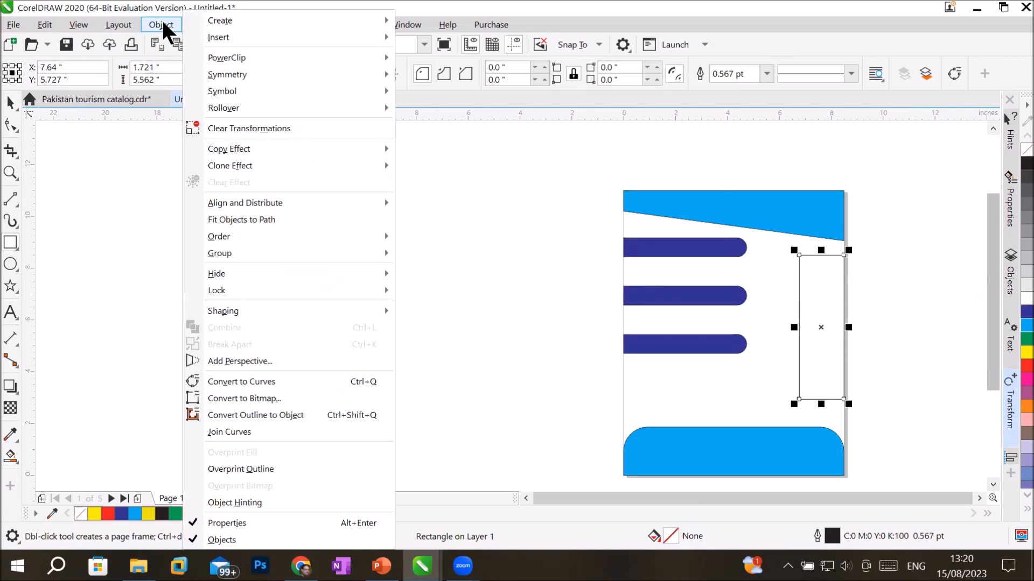
{"action": "left_click", "coordinate": [277, 383]}
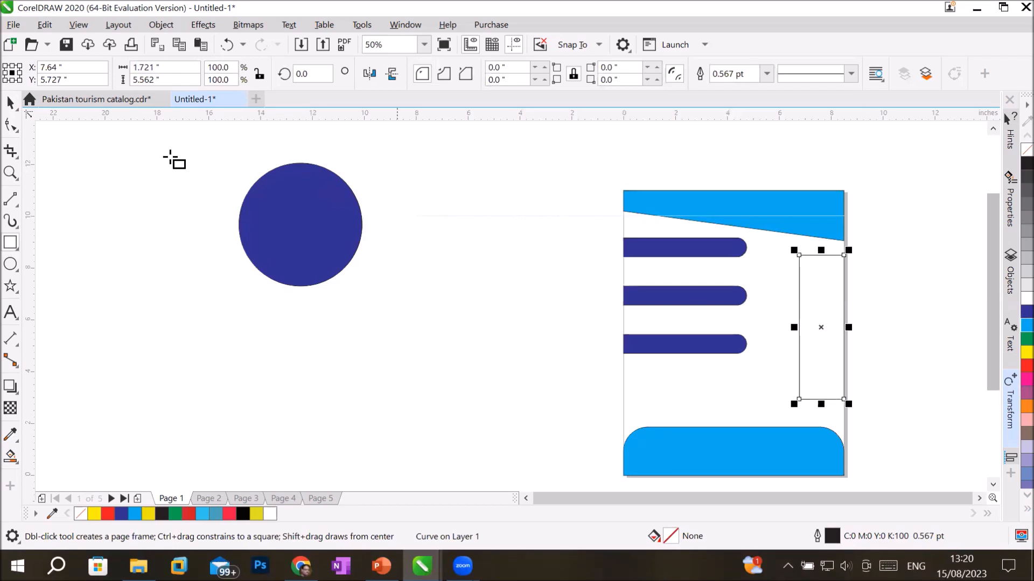
{"action": "left_click", "coordinate": [11, 127]}
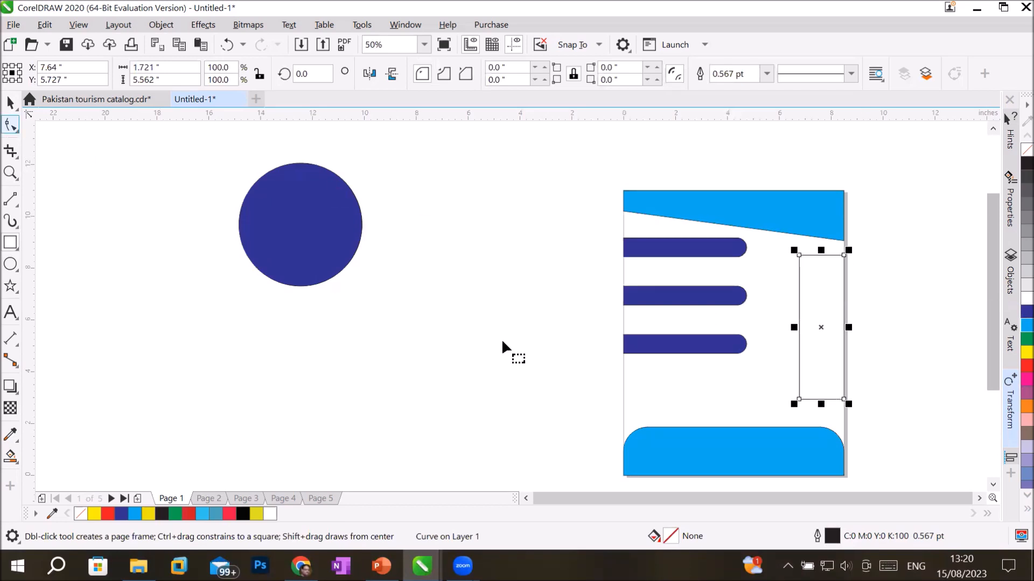
{"action": "left_click_drag", "start_coordinate": [799, 399], "coordinate": [628, 414]}
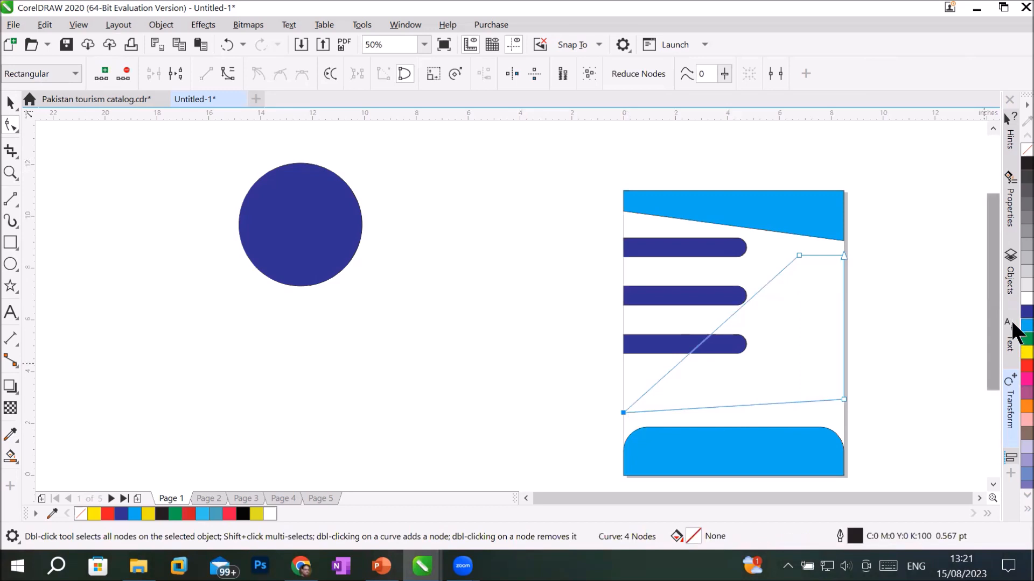
- Fill the reshaped curve with cyan (C:100 M:0 Y:0 K:0) and order it behind the lowest dark blue bar
{"action": "left_click", "coordinate": [1026, 325]}
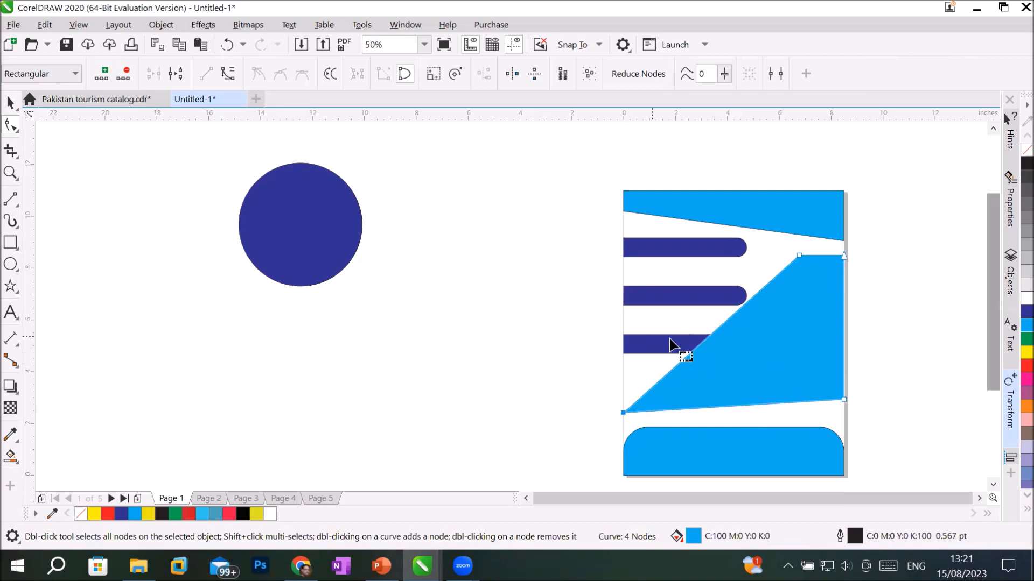
{"action": "right_click", "coordinate": [754, 337]}
{"action": "left_click", "coordinate": [742, 372]}
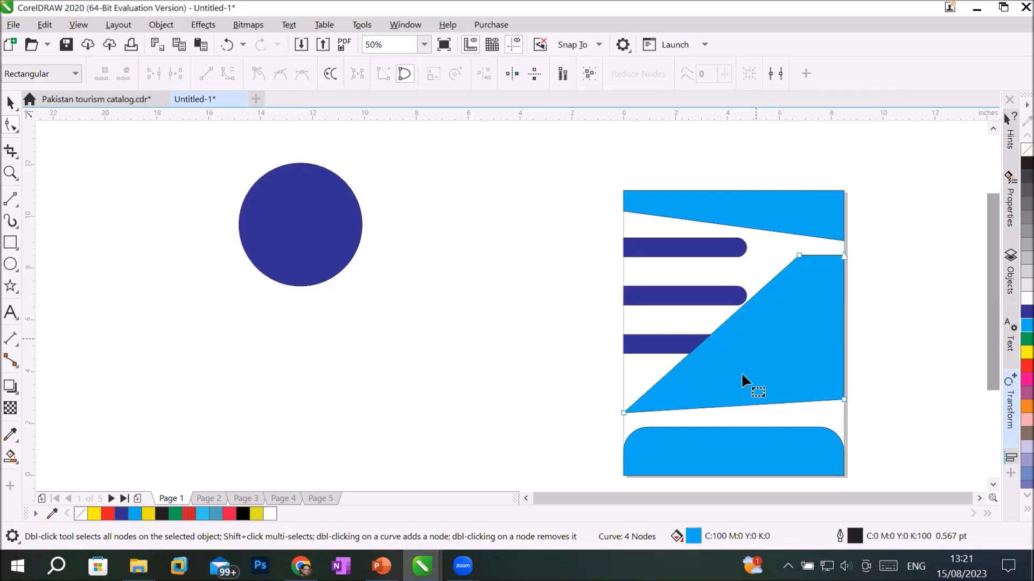
{"action": "left_click", "coordinate": [8, 105]}
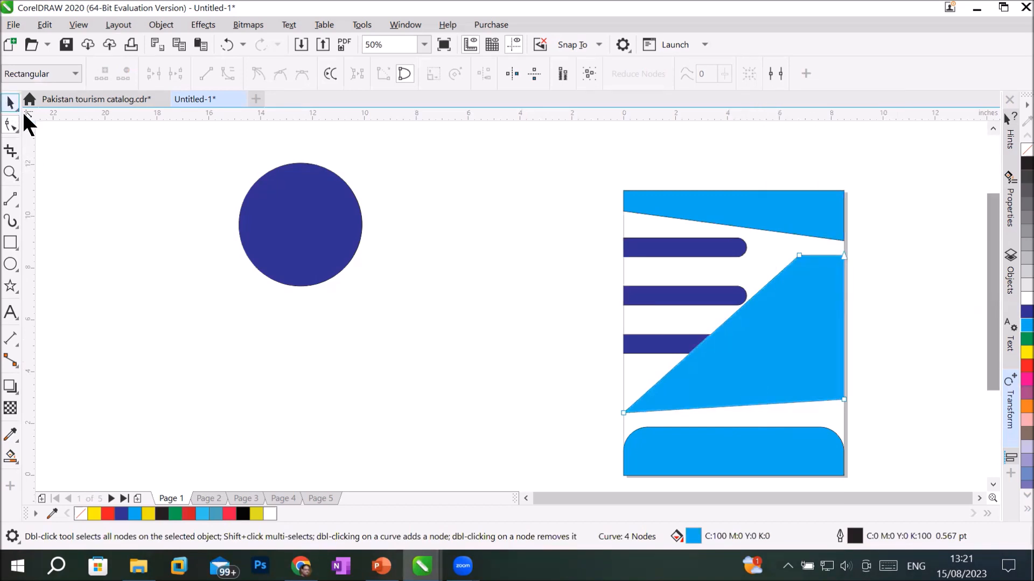
{"action": "right_click", "coordinate": [772, 333]}
{"action": "mouse_move", "coordinate": [853, 231]}
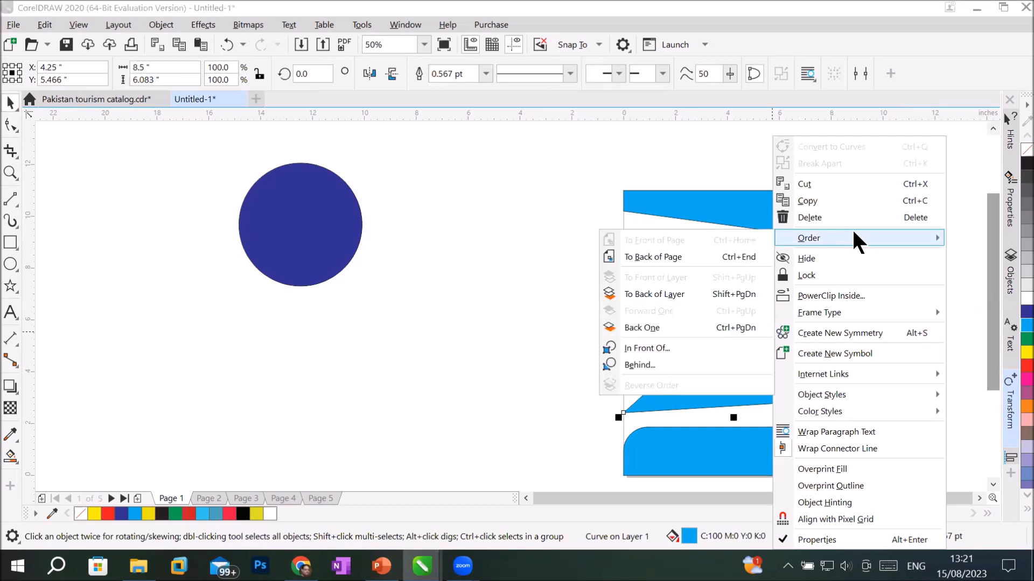
{"action": "left_click", "coordinate": [657, 362]}
{"action": "left_click", "coordinate": [648, 348]}
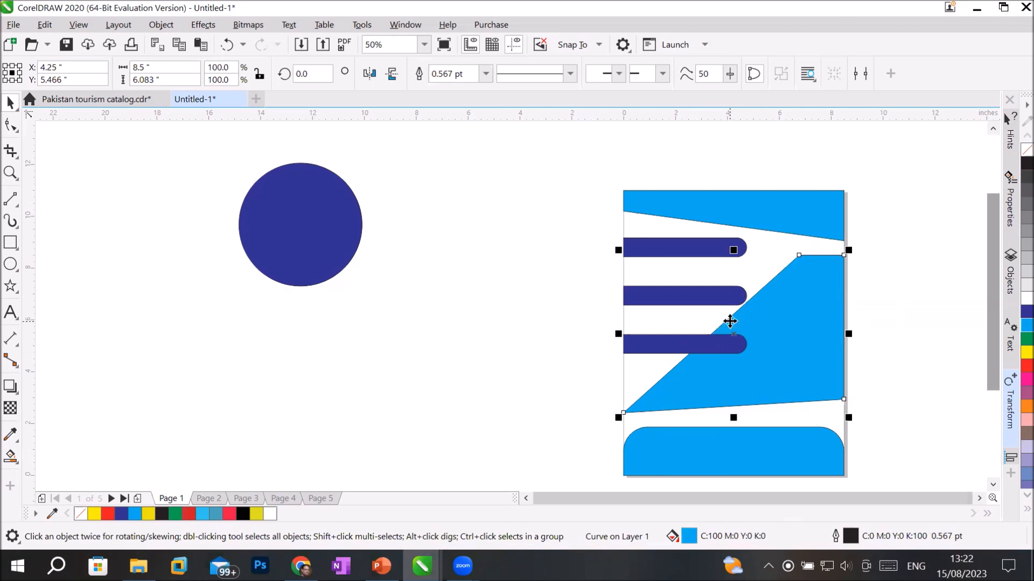
- Try to bend the new cyan shape's straight diagonal edge by pulling it with the Shape tool, and undo the change
{"action": "left_click", "coordinate": [11, 131]}
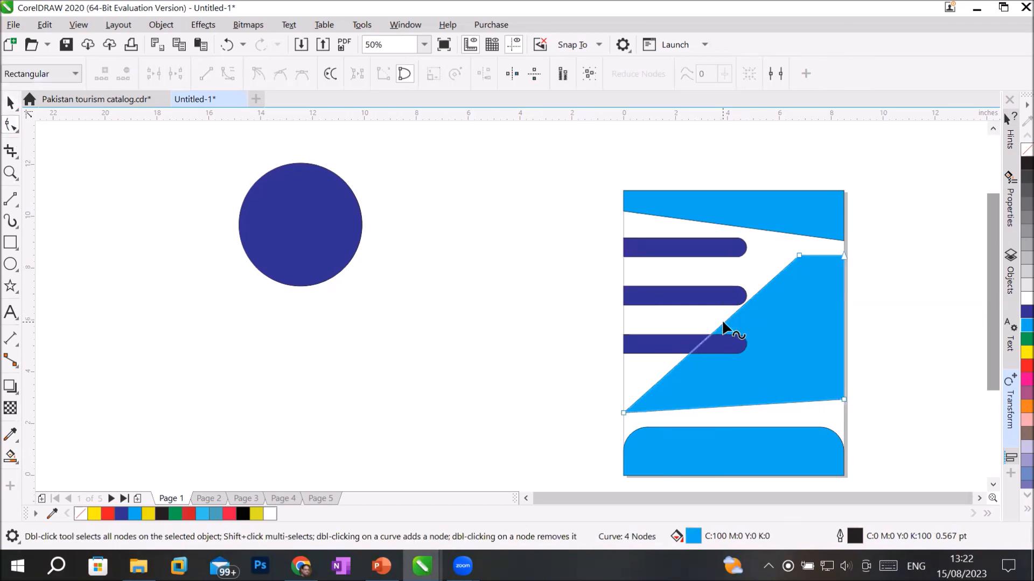
{"action": "scroll", "coordinate": [723, 326], "scroll_direction": "up", "scroll_amount": 3}
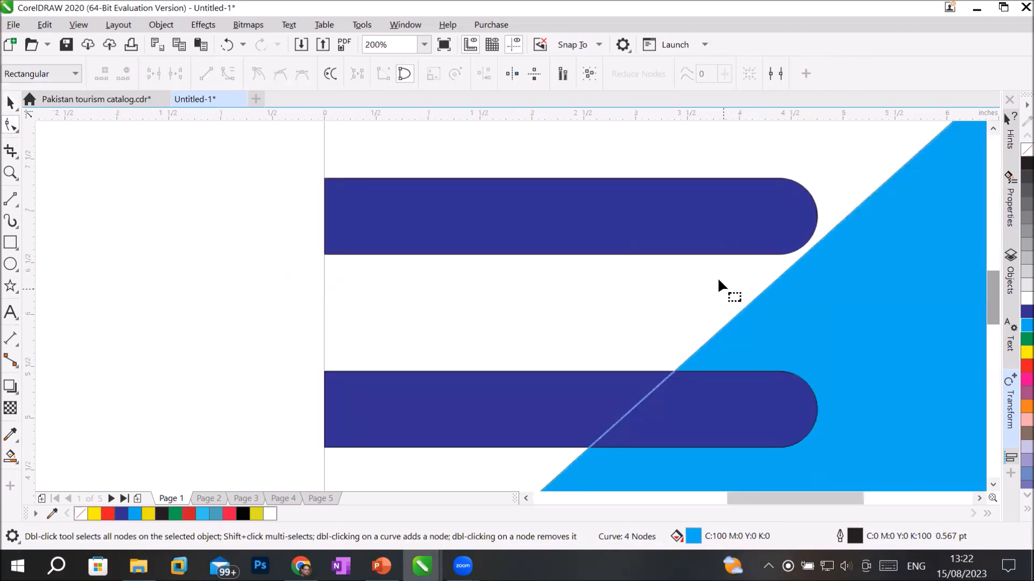
{"action": "left_click", "coordinate": [731, 317]}
{"action": "left_click_drag", "start_coordinate": [731, 317], "coordinate": [819, 377]}
{"action": "scroll", "coordinate": [819, 377], "scroll_direction": "down", "scroll_amount": 3}
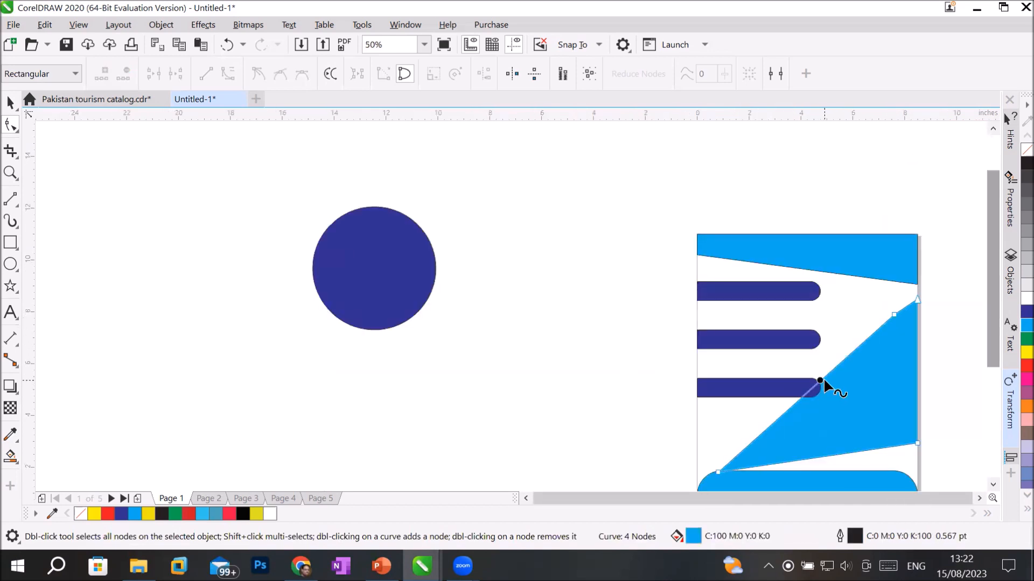
{"action": "key", "text": "ctrl+z"}
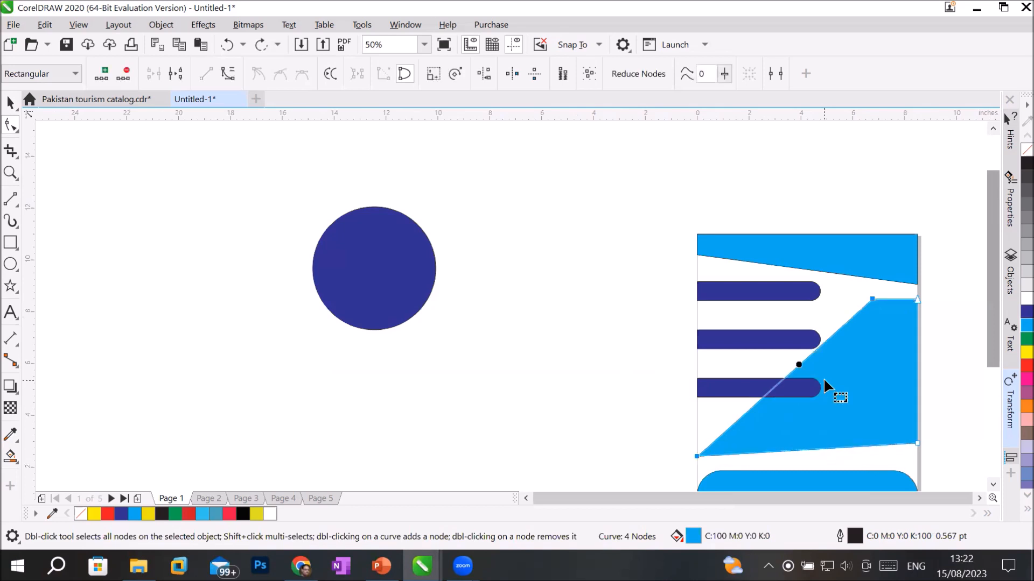
- Convert the new cyan shape's diagonal edge from a line to a curve and bend it inward, clear of the dark blue bars
{"action": "left_click", "coordinate": [798, 369]}
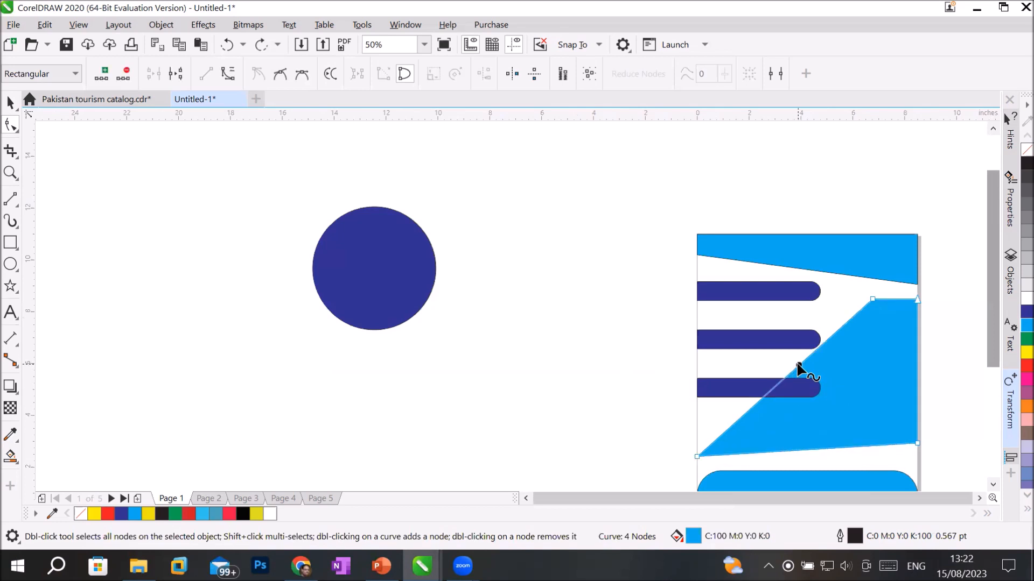
{"action": "right_click", "coordinate": [798, 369]}
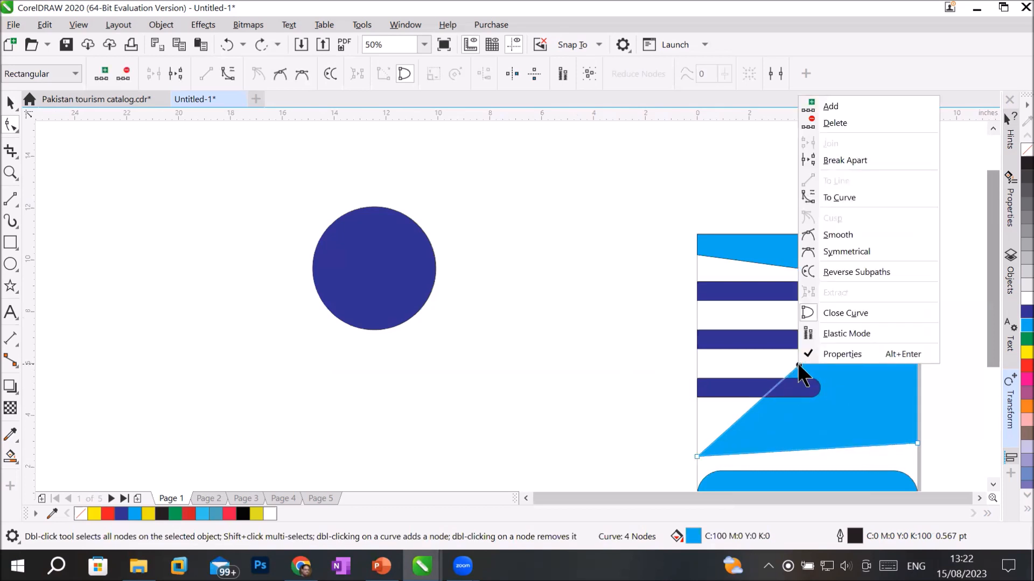
{"action": "left_click", "coordinate": [834, 198]}
{"action": "scroll", "coordinate": [818, 366], "scroll_direction": "up", "scroll_amount": 2}
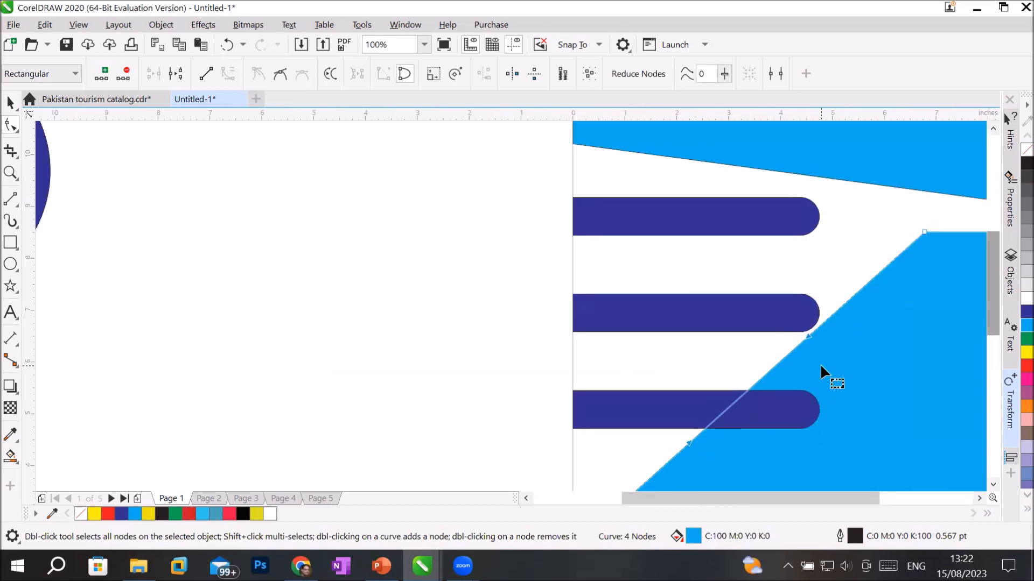
{"action": "left_click_drag", "start_coordinate": [792, 348], "coordinate": [900, 402]}
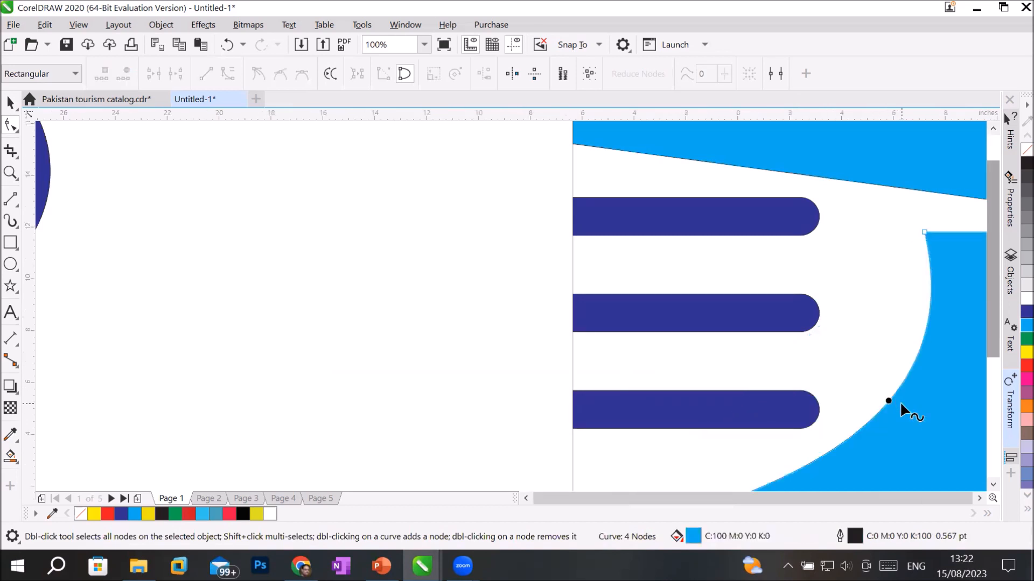
{"action": "scroll", "coordinate": [900, 401], "scroll_direction": "down", "scroll_amount": 4}
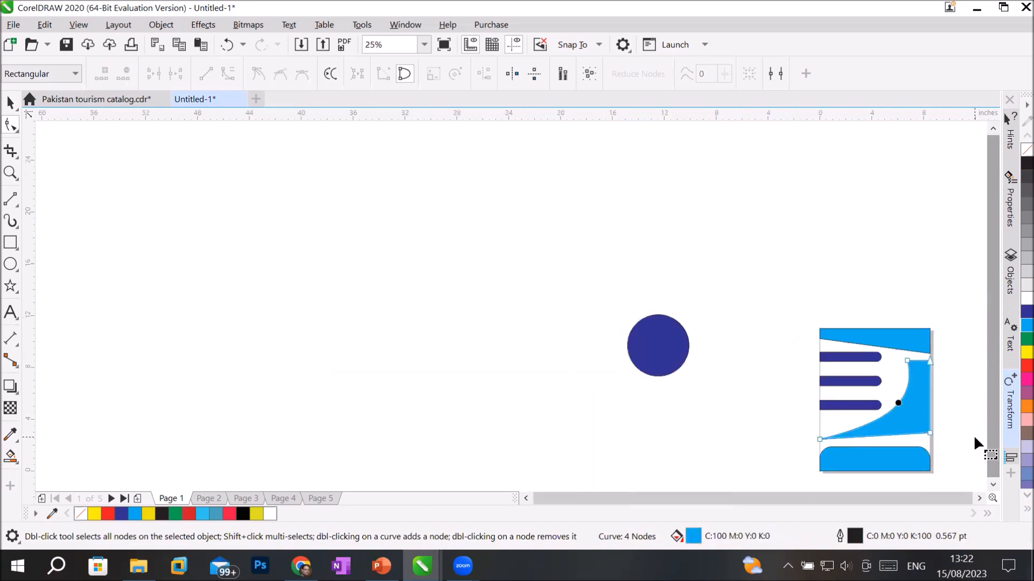
- Convert the cyan top bar's sloped bottom edge to a curve and shape it into a gentle S-wave with its two control handles
{"action": "scroll", "coordinate": [947, 334], "scroll_direction": "up", "scroll_amount": 4}
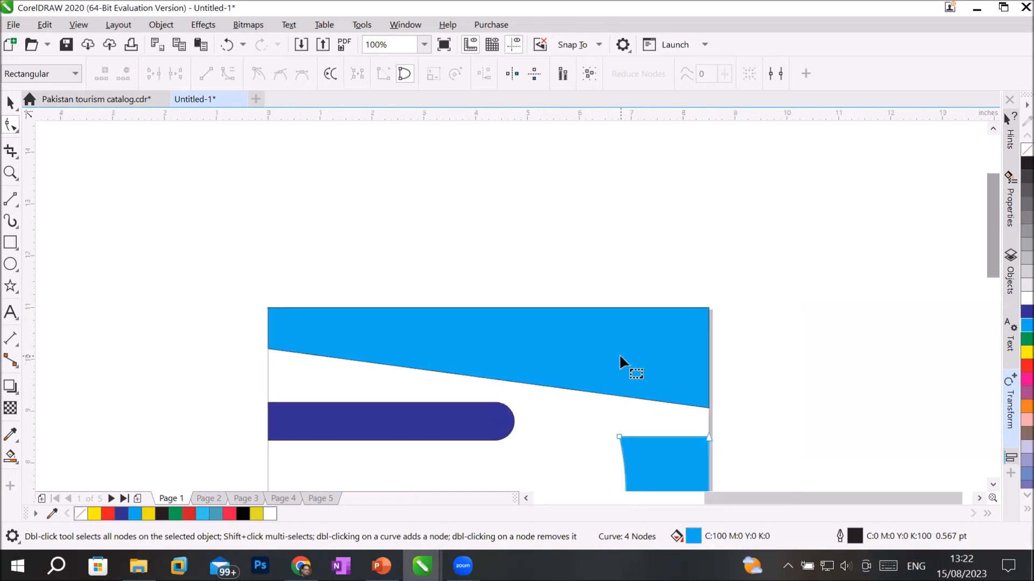
{"action": "left_click", "coordinate": [487, 375]}
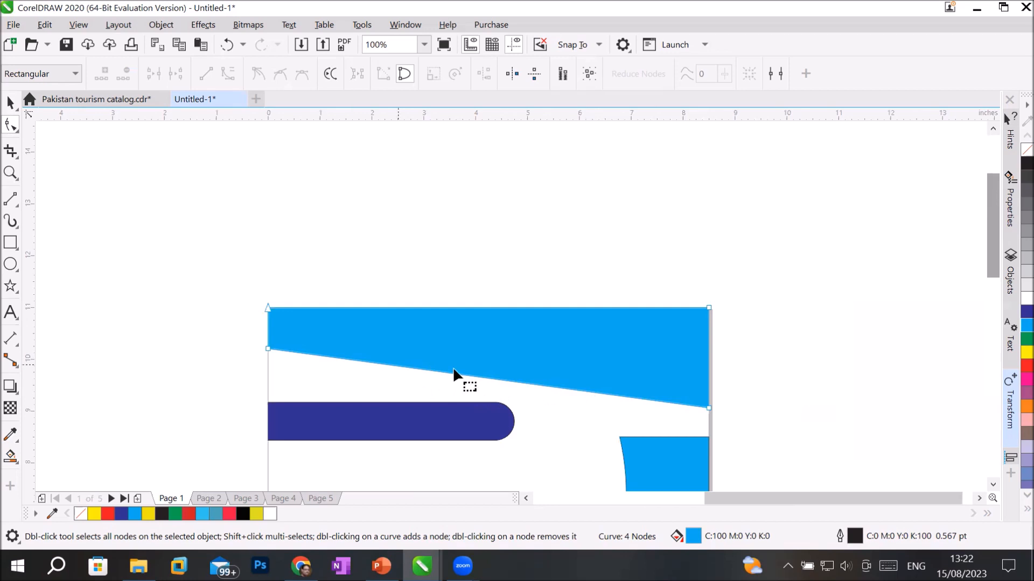
{"action": "left_click", "coordinate": [482, 378]}
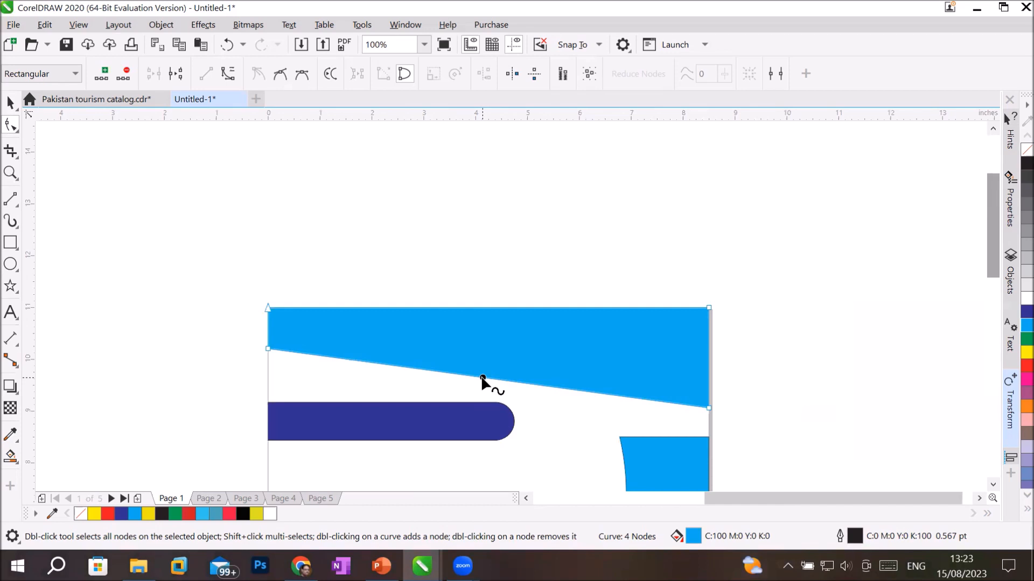
{"action": "right_click", "coordinate": [483, 378]}
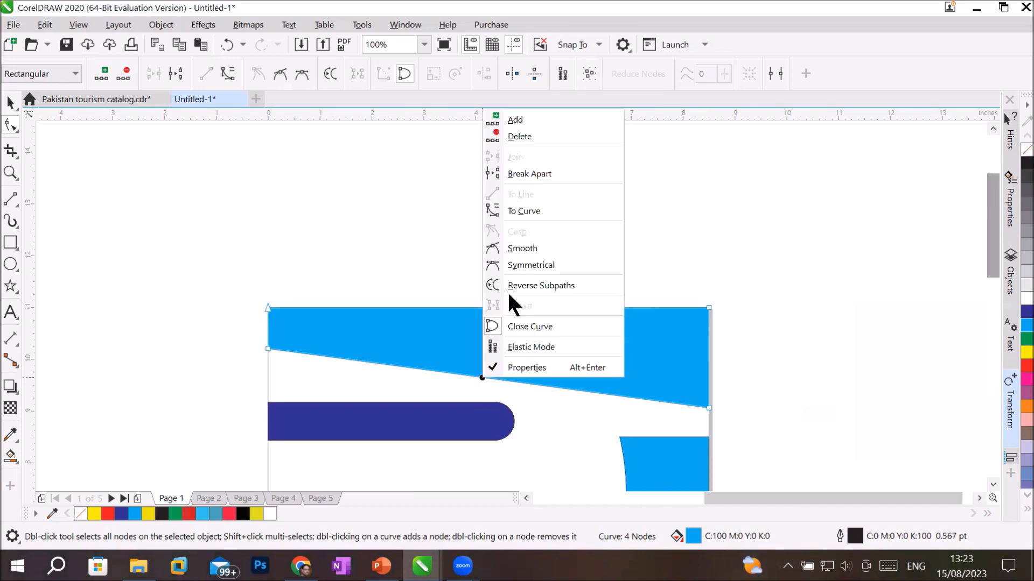
{"action": "left_click", "coordinate": [548, 208]}
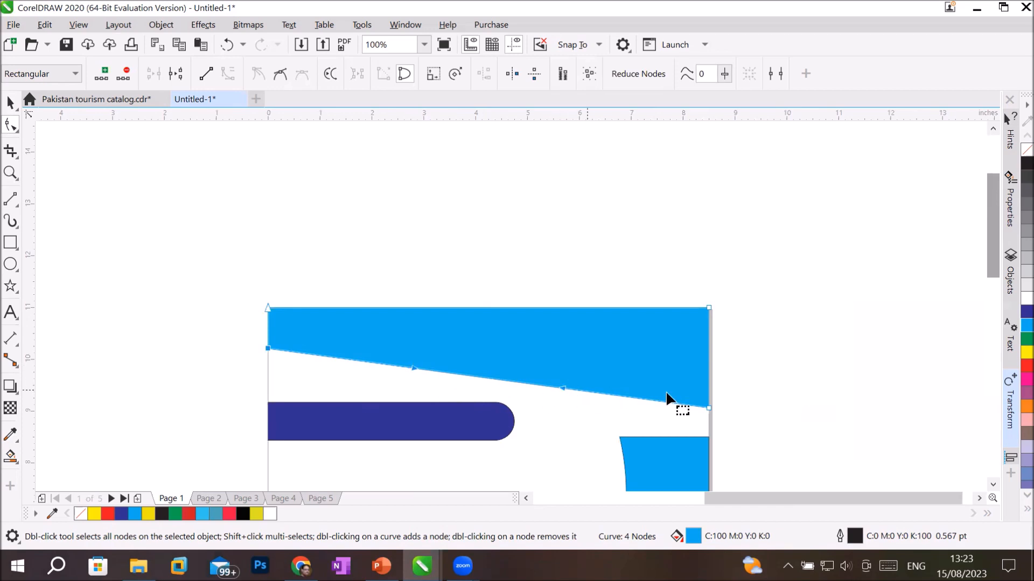
{"action": "left_click_drag", "start_coordinate": [561, 386], "coordinate": [589, 331]}
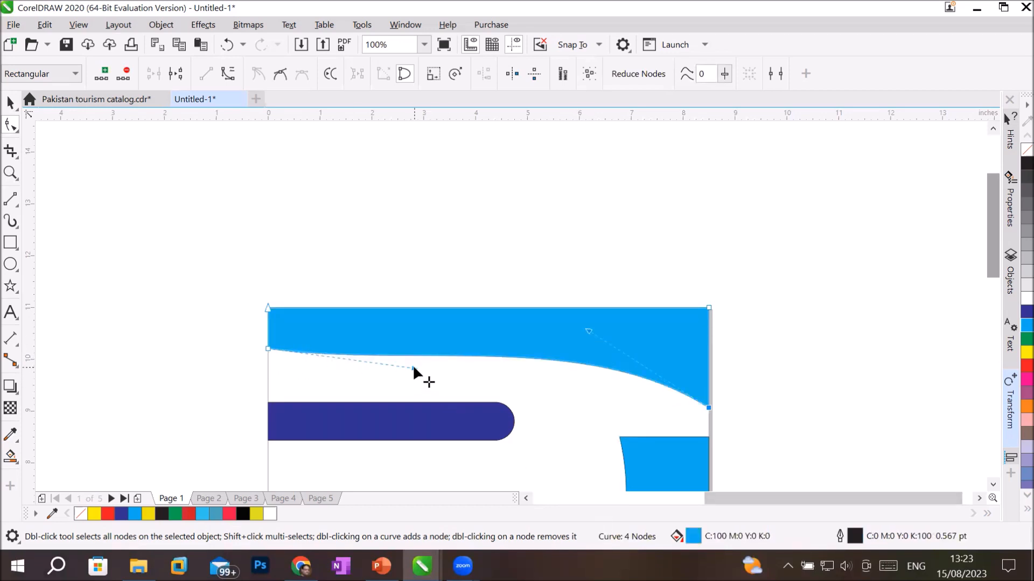
{"action": "left_click_drag", "start_coordinate": [413, 367], "coordinate": [397, 401]}
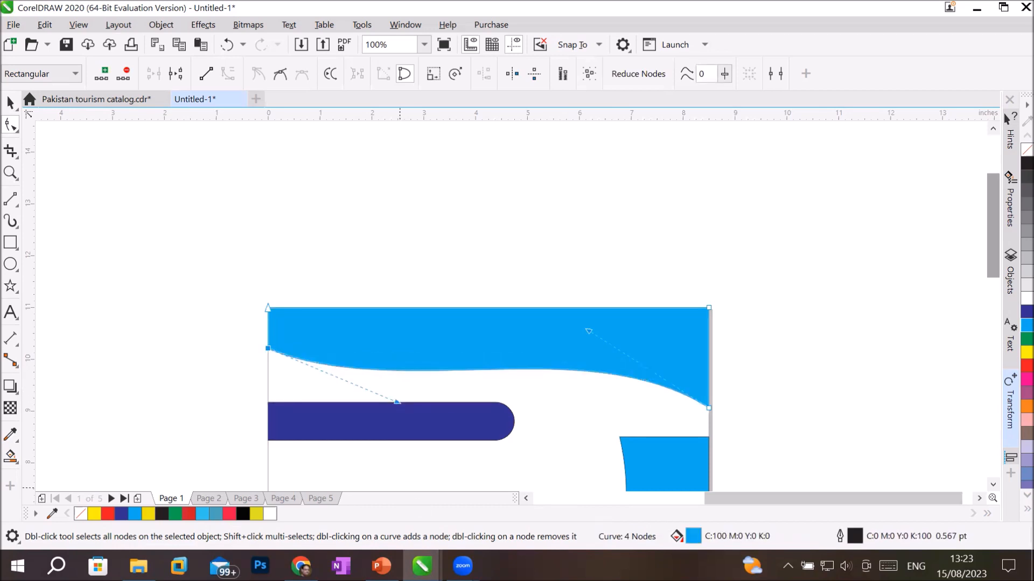
- Undo both handle adjustments and the curve conversion on the cyan top bar's bottom edge
{"action": "mouse_move", "coordinate": [462, 565]}
{"action": "key", "text": "ctrl+z"}
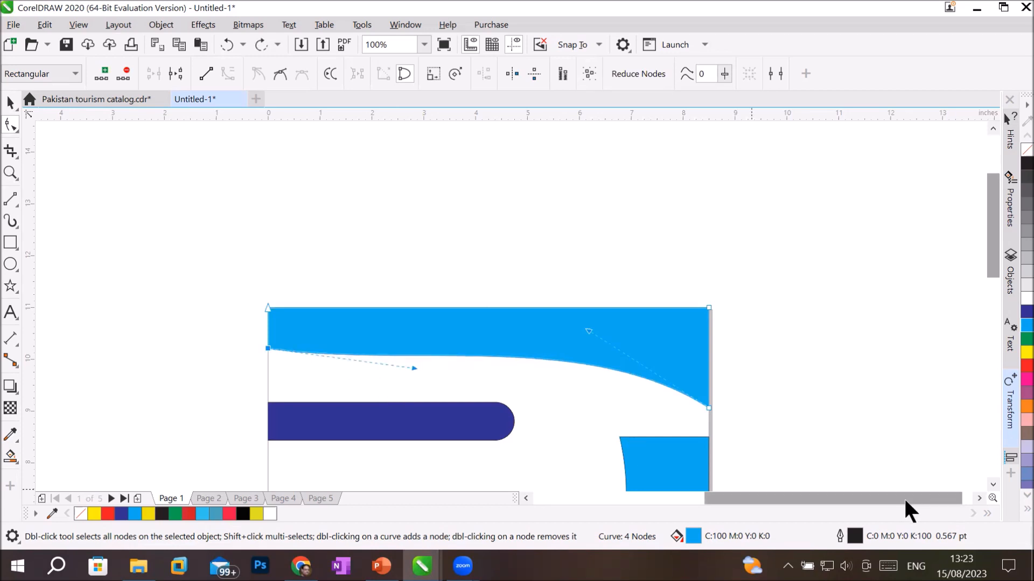
{"action": "key", "text": "ctrl+z"}
{"action": "key", "text": "ctrl+z"}
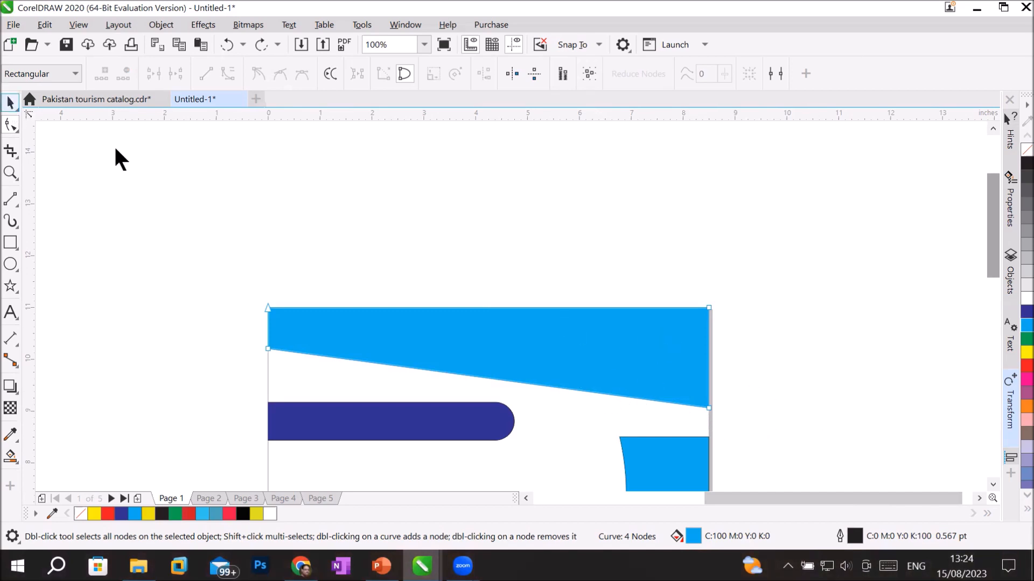
- Convert the cyan top bar's vertical right edge from a line to a curve with the Shape tool
{"action": "left_click", "coordinate": [11, 102]}
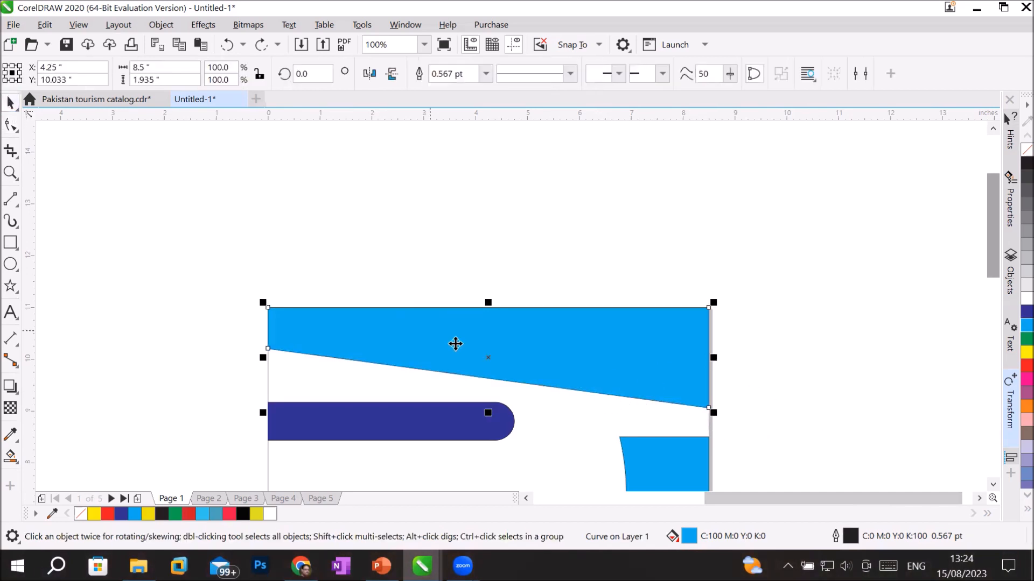
{"action": "left_click", "coordinate": [11, 123]}
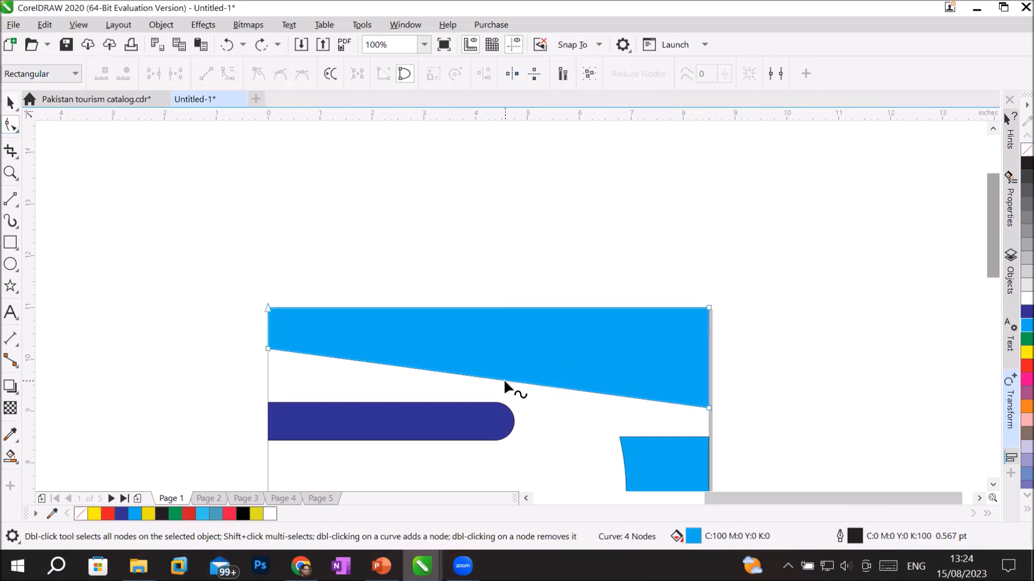
{"action": "left_click", "coordinate": [708, 356]}
{"action": "right_click", "coordinate": [708, 355]}
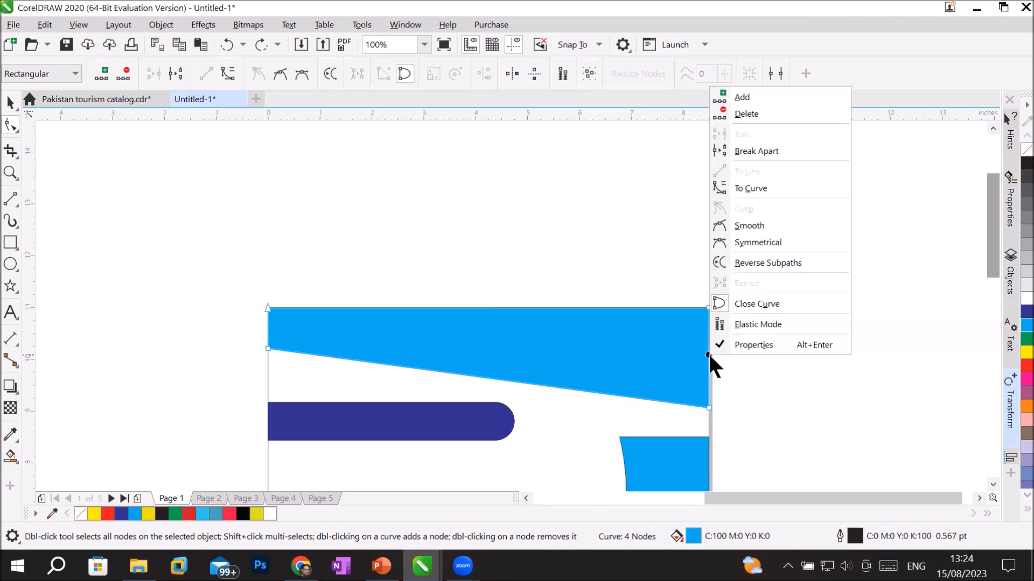
{"action": "left_click", "coordinate": [736, 188]}
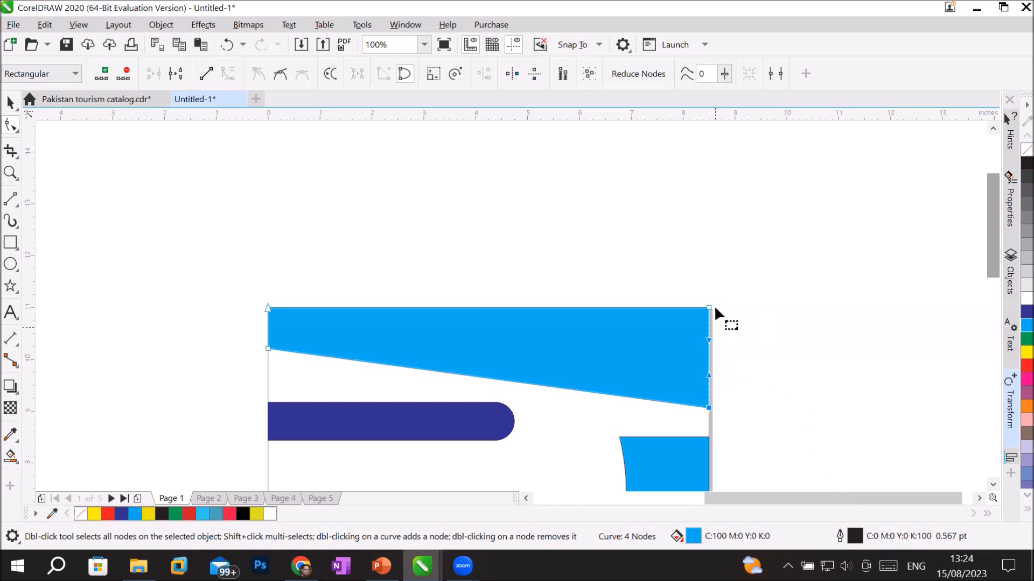
- Try to bend the cyan top bar's right edge inward with its two control handles, and undo both adjustments
{"action": "scroll", "coordinate": [728, 366], "scroll_direction": "up", "scroll_amount": 2}
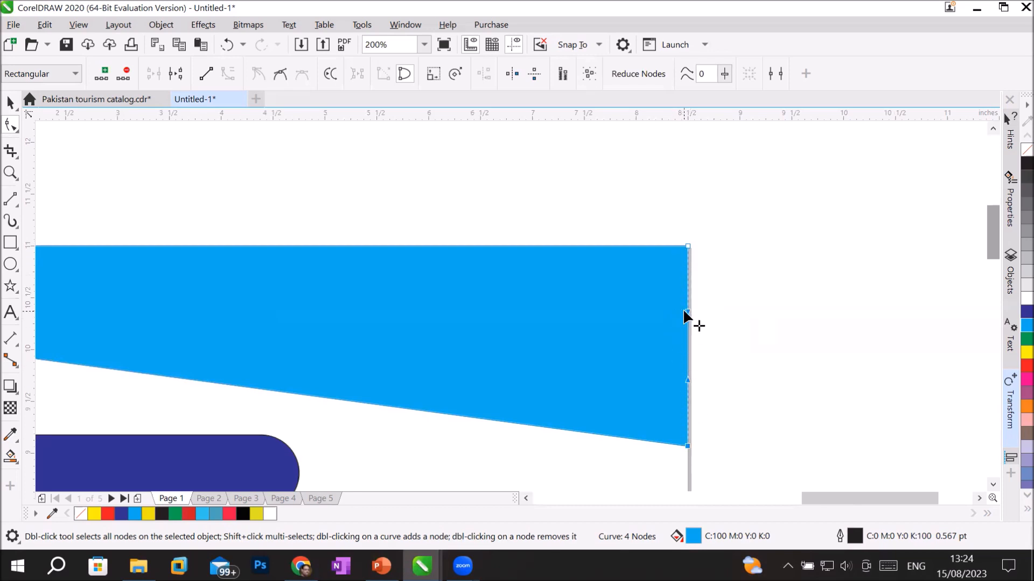
{"action": "left_click_drag", "start_coordinate": [686, 311], "coordinate": [632, 317]}
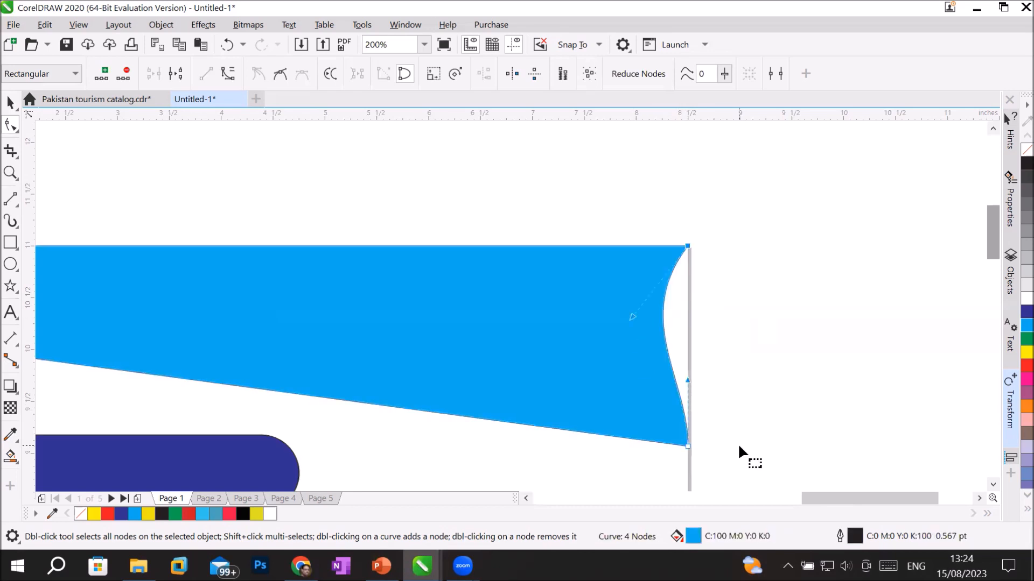
{"action": "left_click_drag", "start_coordinate": [687, 378], "coordinate": [522, 344]}
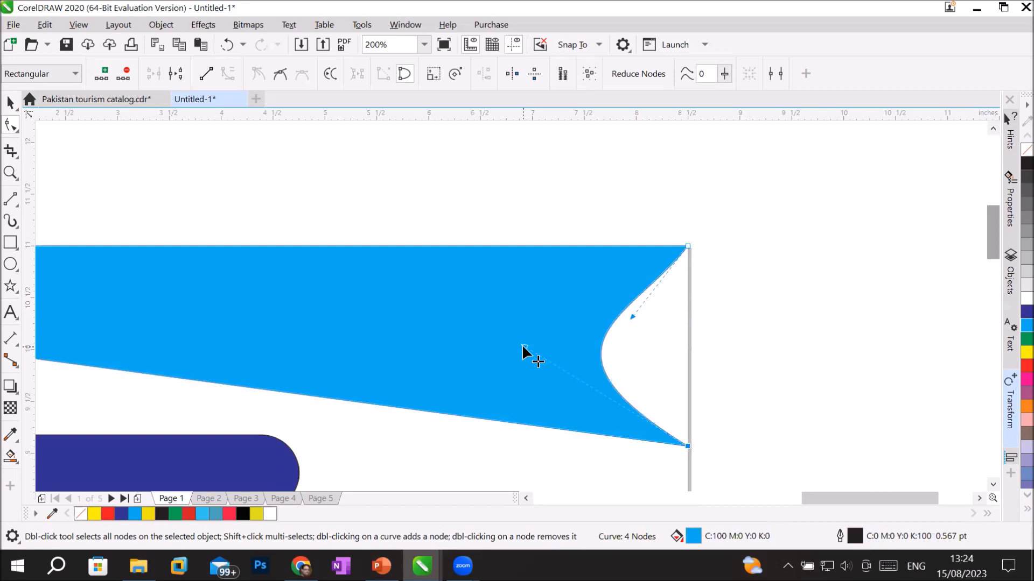
{"action": "key", "text": "ctrl+z"}
{"action": "scroll", "coordinate": [588, 335], "scroll_direction": "down", "scroll_amount": 2}
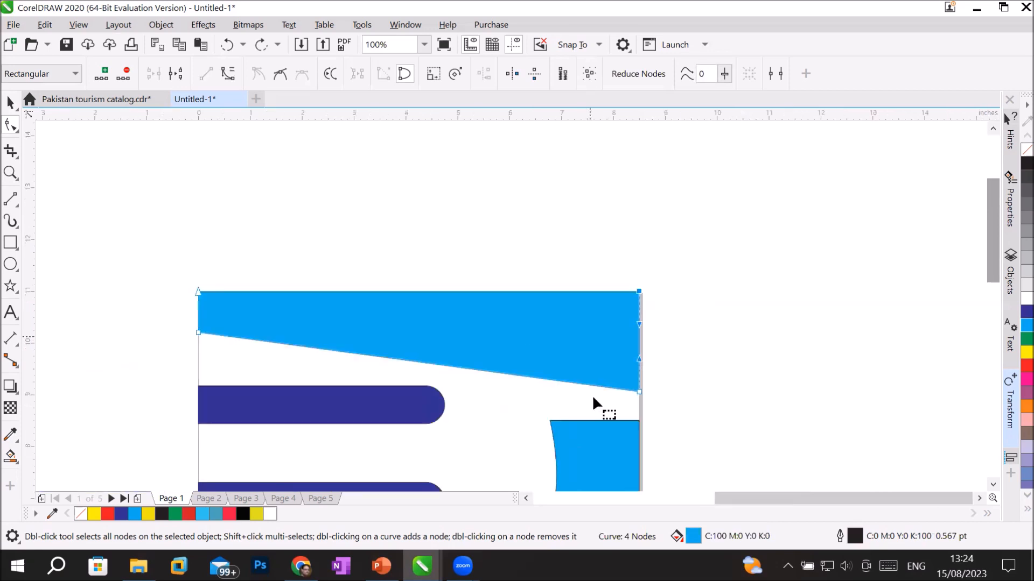
- Convert the cyan top bar's sloped bottom edge to a curve and arch it upward with its two control handles
{"action": "left_click", "coordinate": [992, 483]}
{"action": "left_click", "coordinate": [992, 483]}
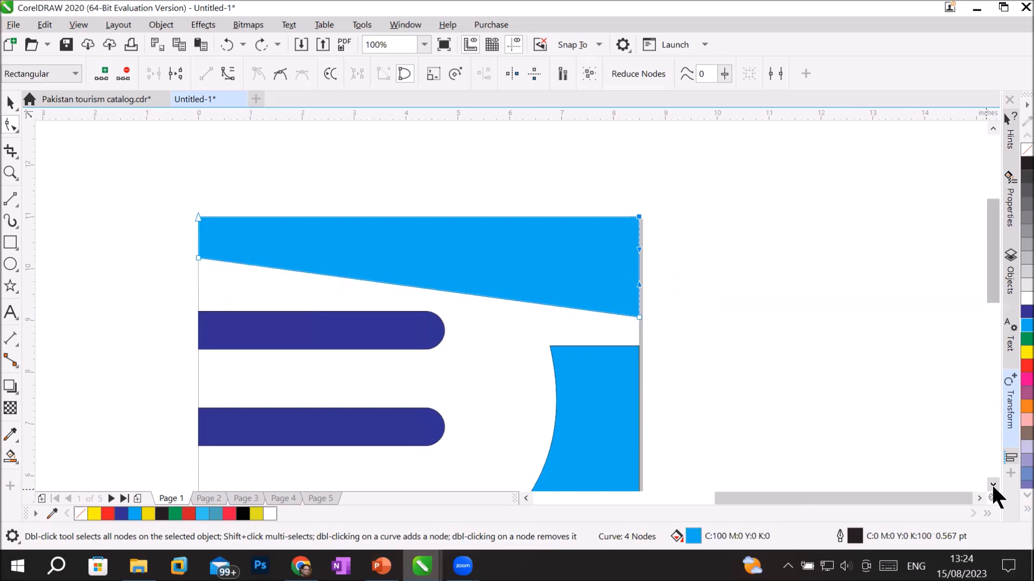
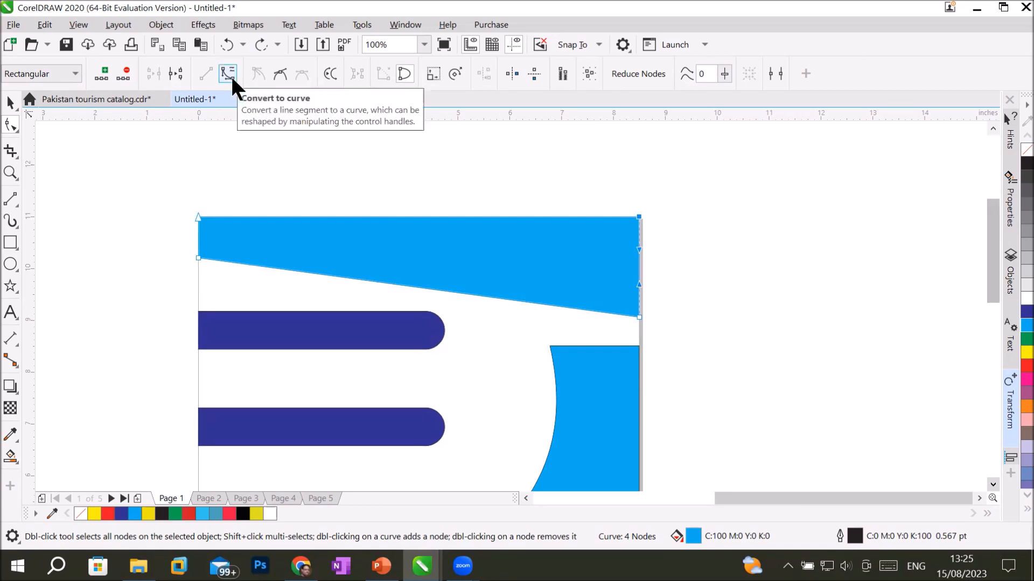
{"action": "left_click", "coordinate": [402, 286]}
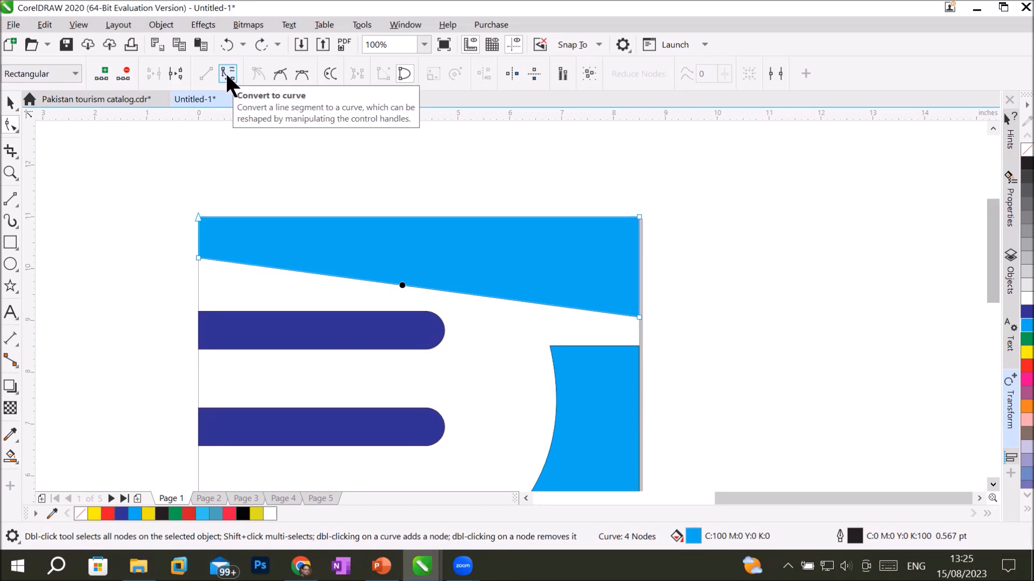
{"action": "left_click", "coordinate": [226, 74]}
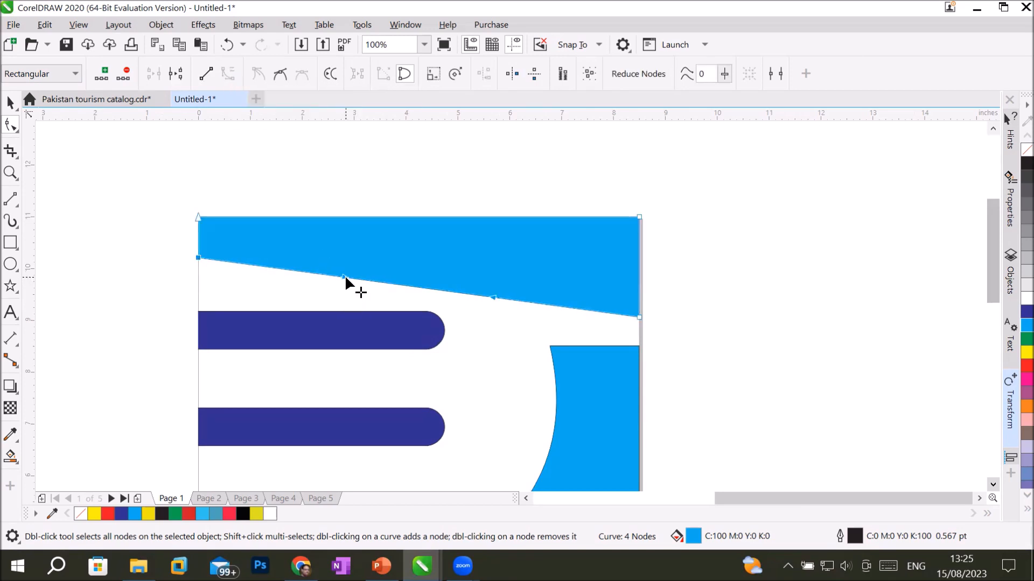
{"action": "left_click_drag", "start_coordinate": [344, 276], "coordinate": [353, 245]}
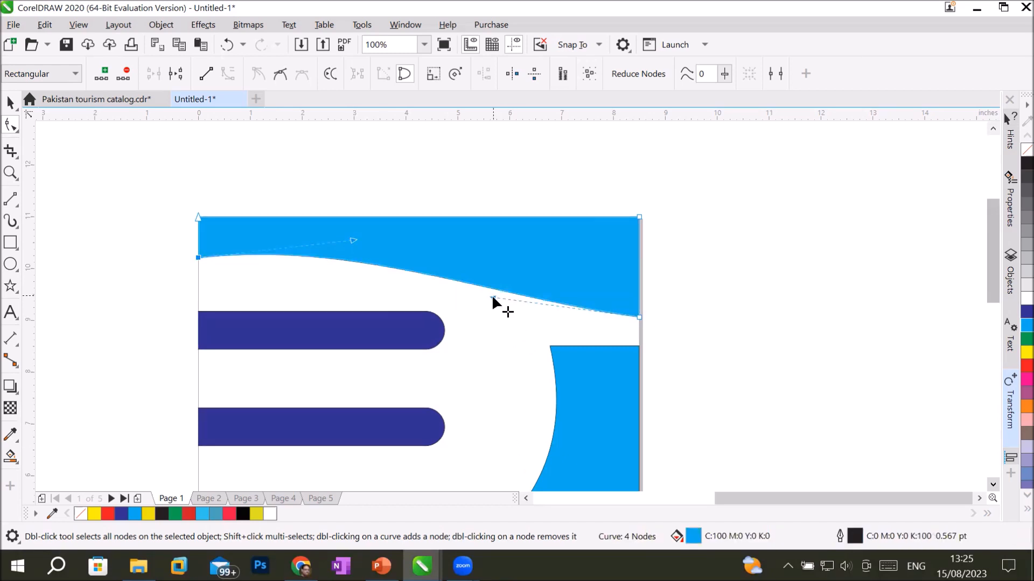
{"action": "left_click_drag", "start_coordinate": [492, 296], "coordinate": [533, 232]}
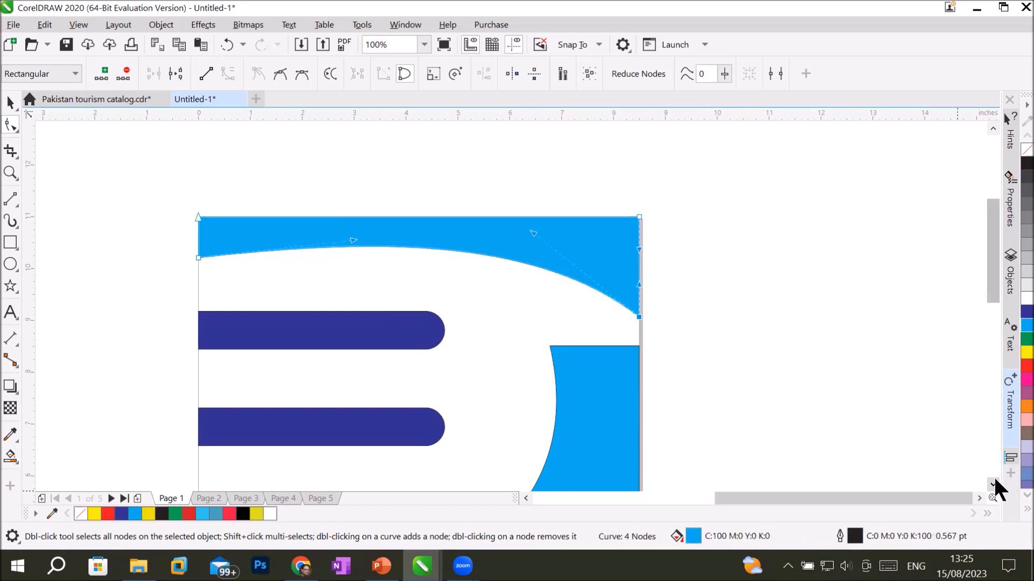
- Delete the cyan rectangle with rounded upper corners at the bottom of the page
{"action": "scroll", "coordinate": [992, 479], "scroll_direction": "down", "scroll_amount": 5}
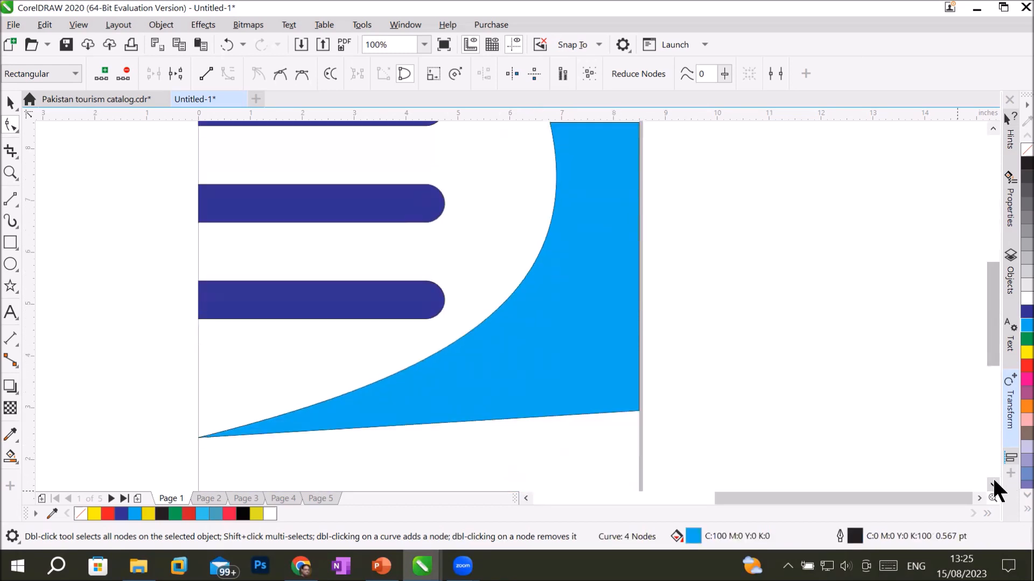
{"action": "scroll", "coordinate": [992, 481], "scroll_direction": "down", "scroll_amount": 2}
{"action": "left_click", "coordinate": [531, 398]}
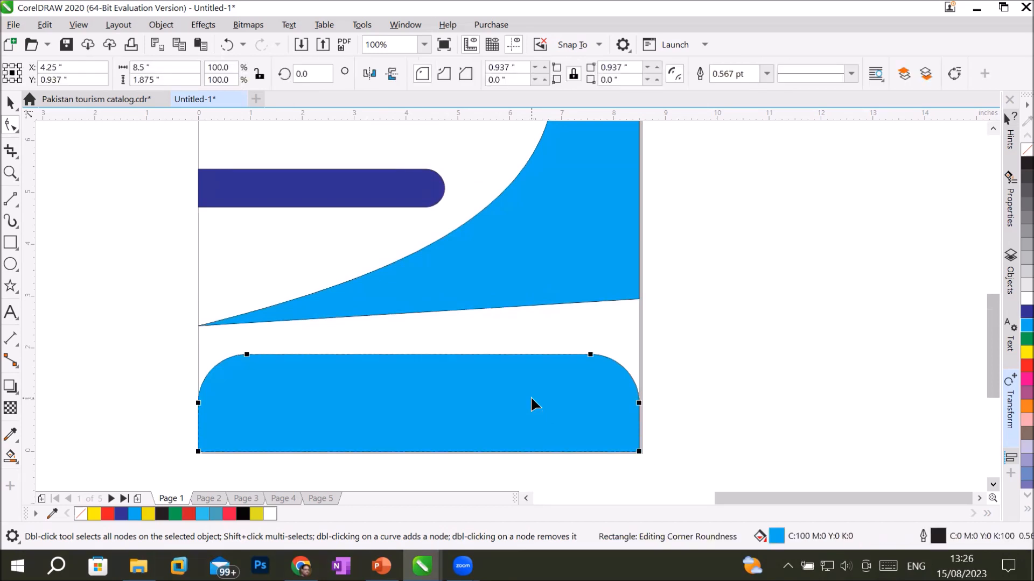
{"action": "key", "text": "Delete"}
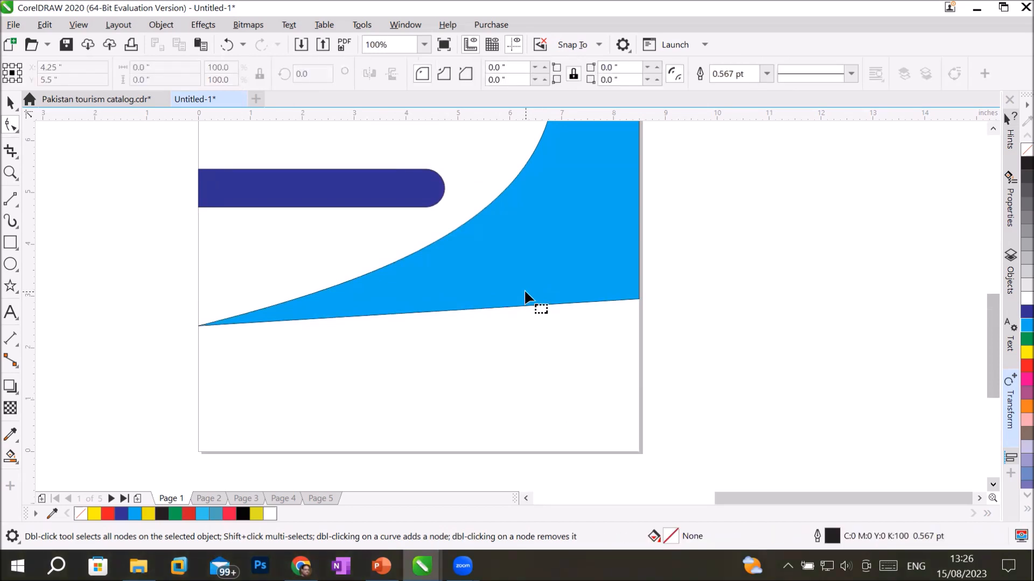
- Place a copy of the curved cyan top bar straight below it, along the bottom of the page
{"action": "scroll", "coordinate": [524, 288], "scroll_direction": "down", "scroll_amount": 4}
{"action": "left_click", "coordinate": [513, 196]}
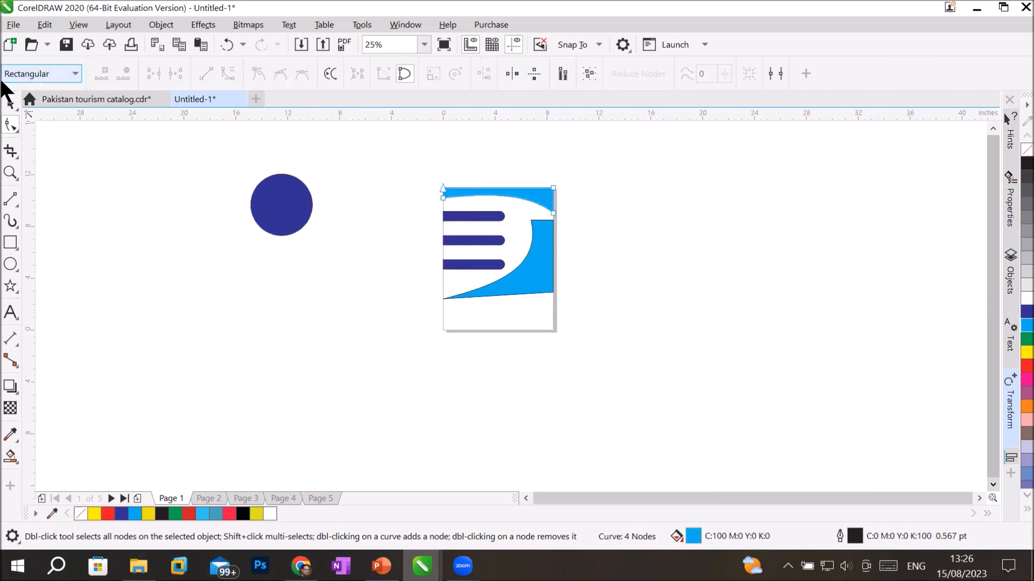
{"action": "left_click", "coordinate": [10, 102]}
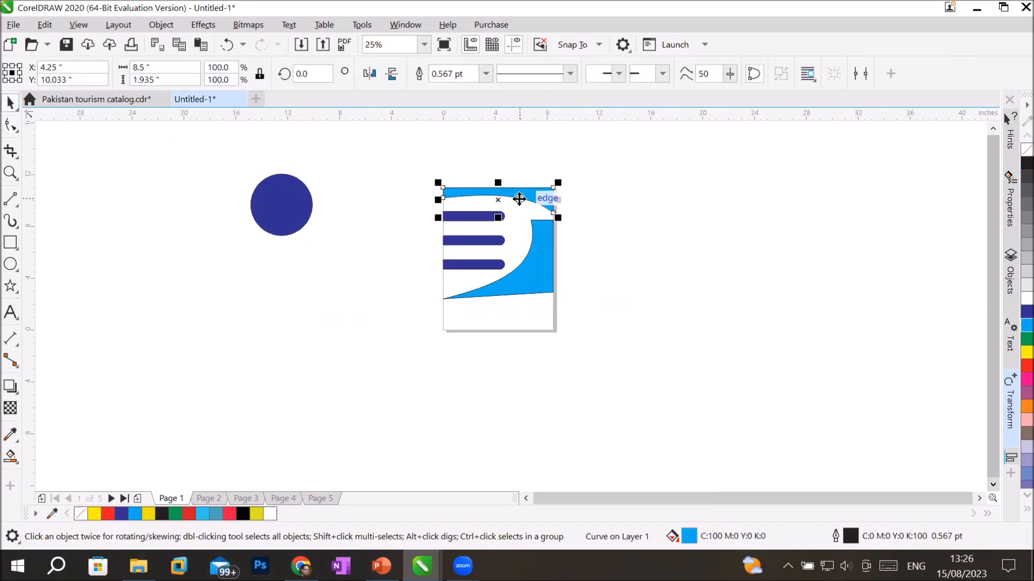
{"action": "left_click_drag", "start_coordinate": [519, 196], "coordinate": [525, 315]}
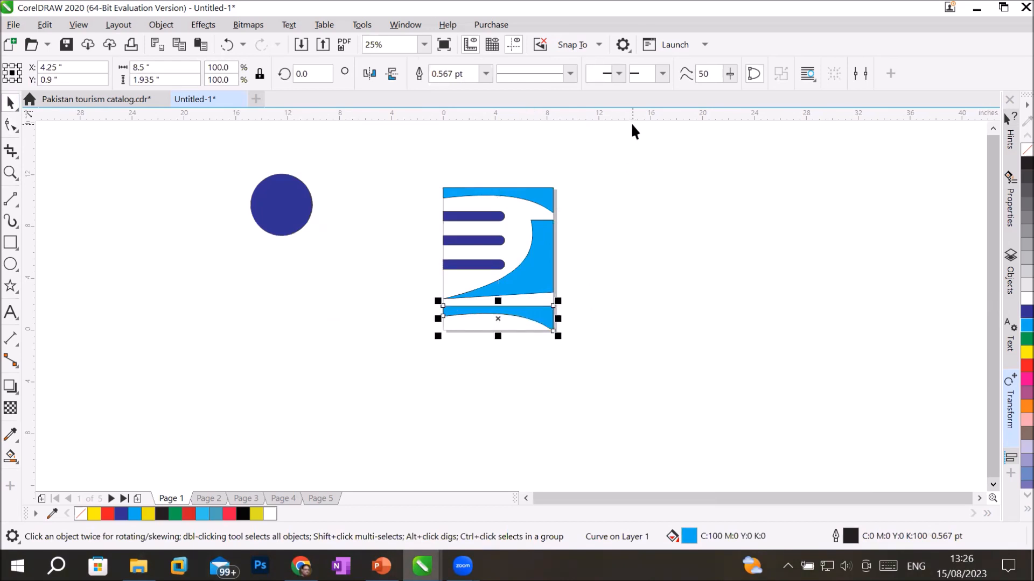
- Mirror the copied bar horizontally and vertically so its curve faces up, and fill it with red
{"action": "left_click", "coordinate": [369, 70]}
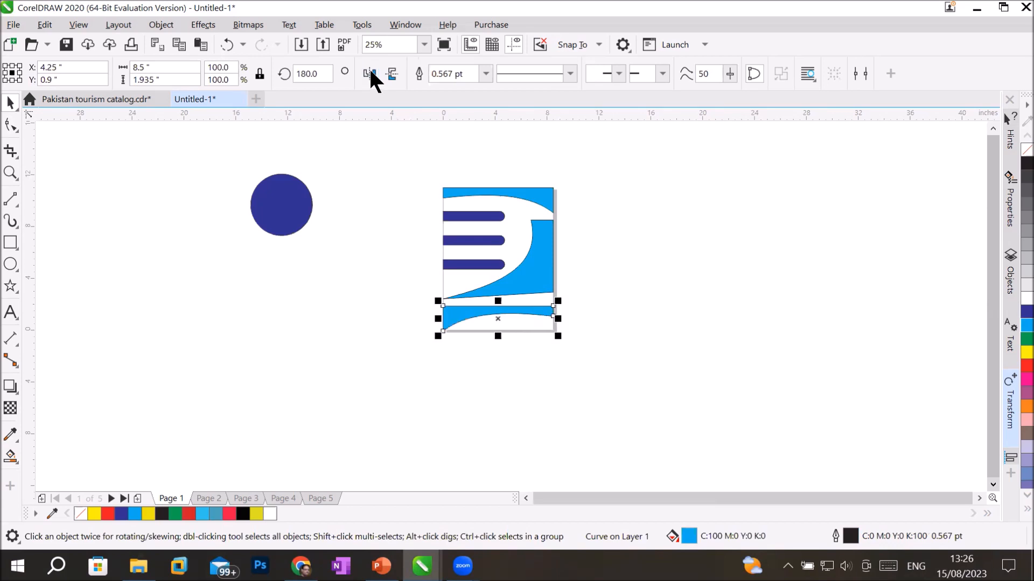
{"action": "left_click", "coordinate": [393, 74]}
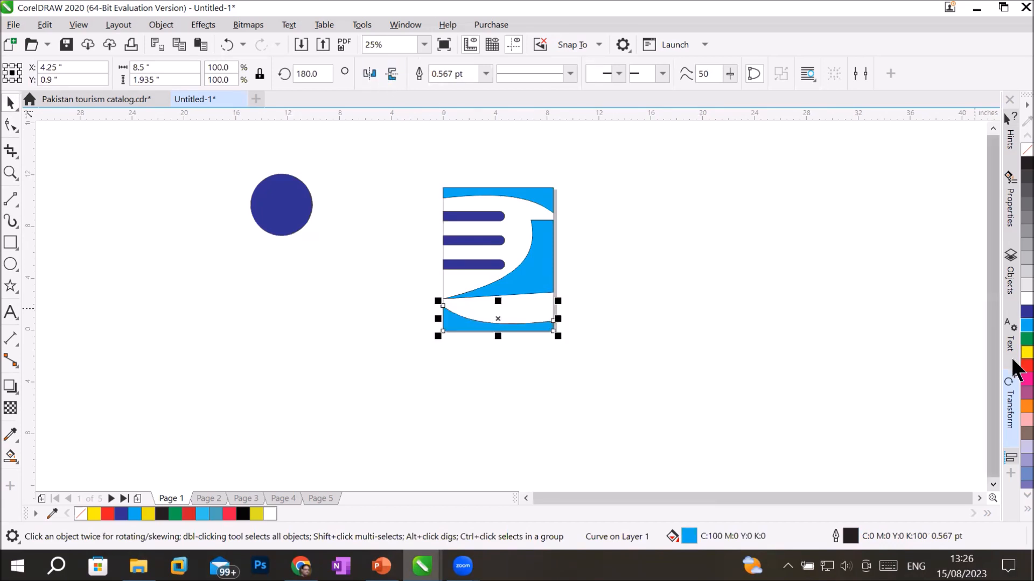
{"action": "left_click", "coordinate": [1026, 366]}
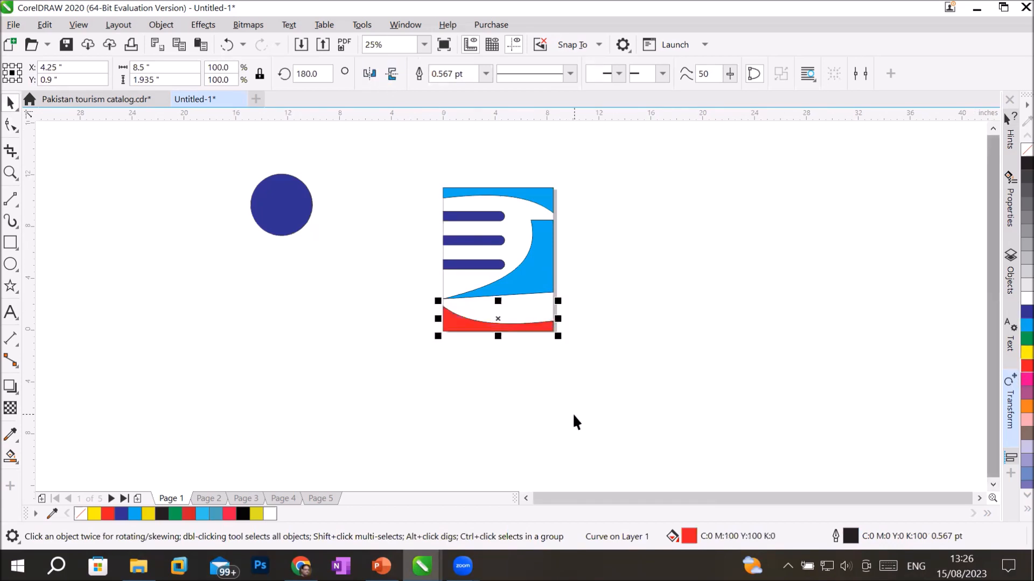
{"action": "left_click", "coordinate": [573, 416]}
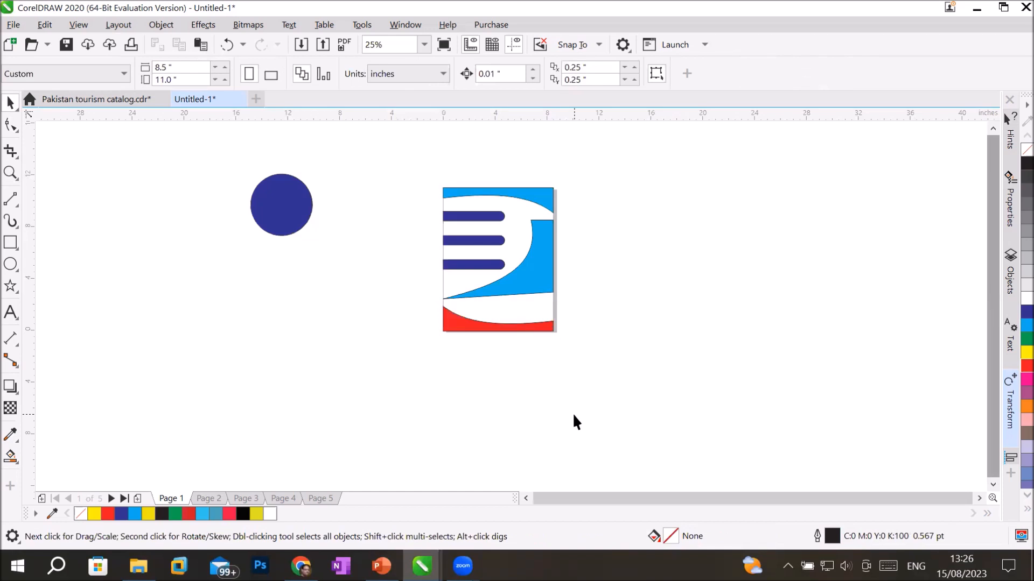
- Move the large curved cyan shape beside the dark blue bars off the page and delete it
{"action": "left_click_drag", "start_coordinate": [537, 266], "coordinate": [718, 290]}
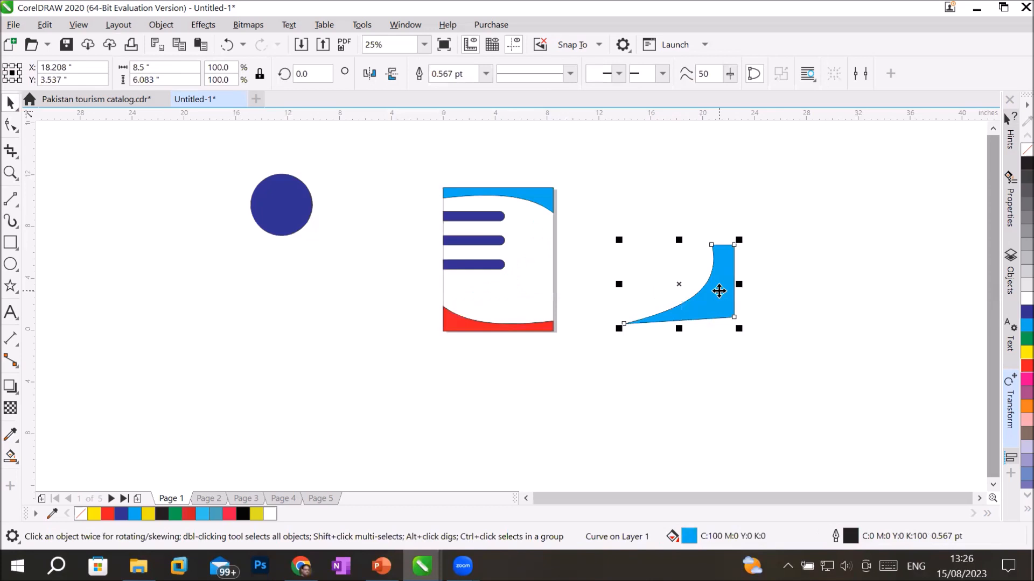
{"action": "key", "text": "Delete"}
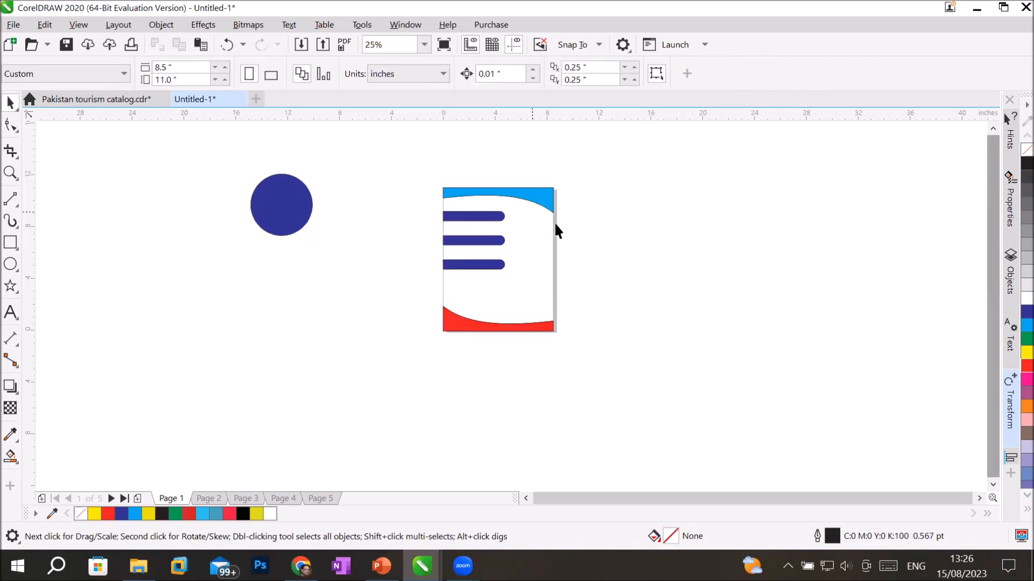
- Draw an unfilled rectangle about 5.6 by 4.1 inches on the empty area to the right of the page
{"action": "scroll", "coordinate": [576, 237], "scroll_direction": "up", "scroll_amount": 2}
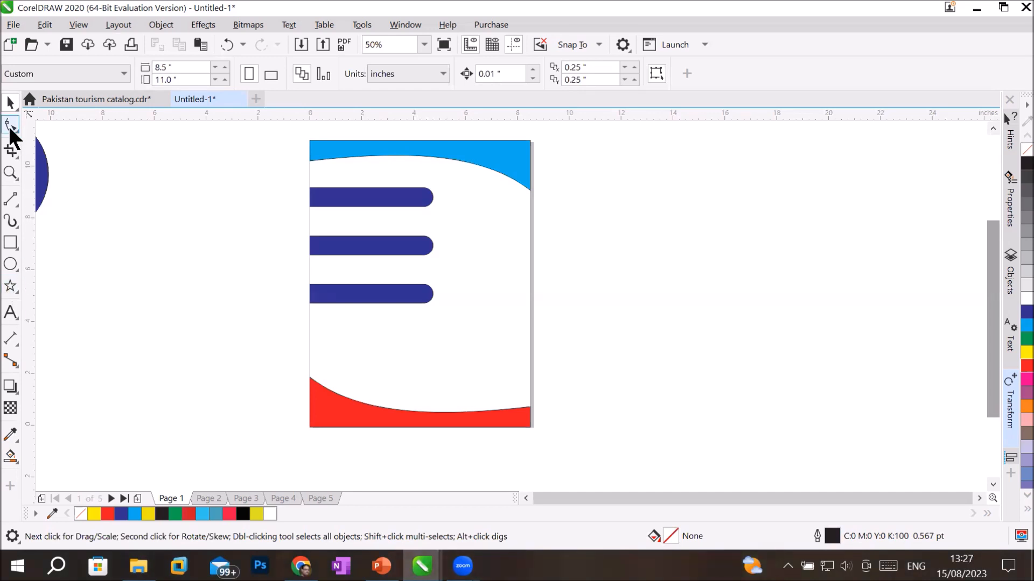
{"action": "left_click", "coordinate": [11, 244]}
{"action": "left_click_drag", "start_coordinate": [632, 246], "coordinate": [777, 350]}
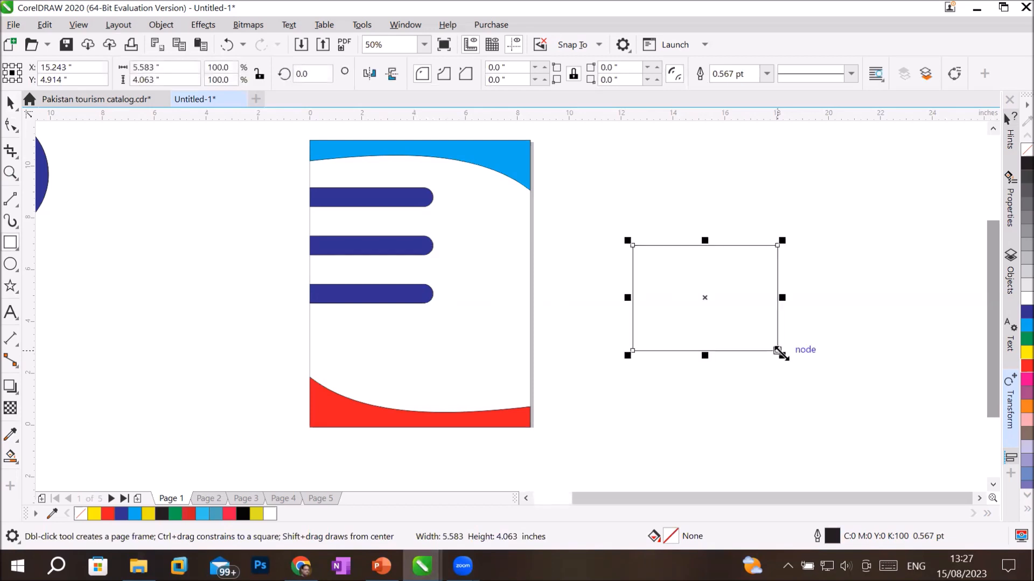
{"action": "left_click", "coordinate": [10, 127]}
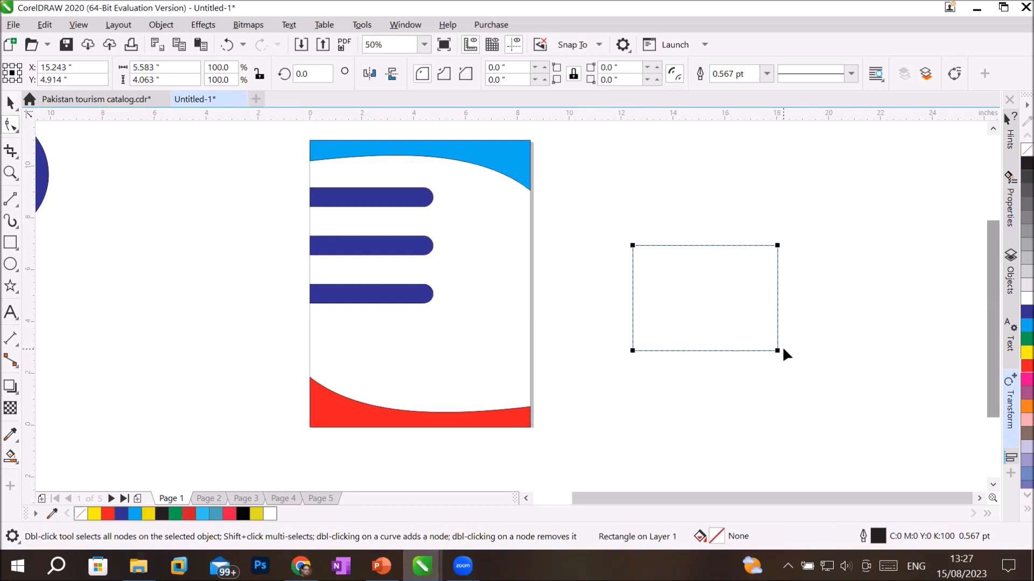
{"action": "left_click", "coordinate": [11, 102]}
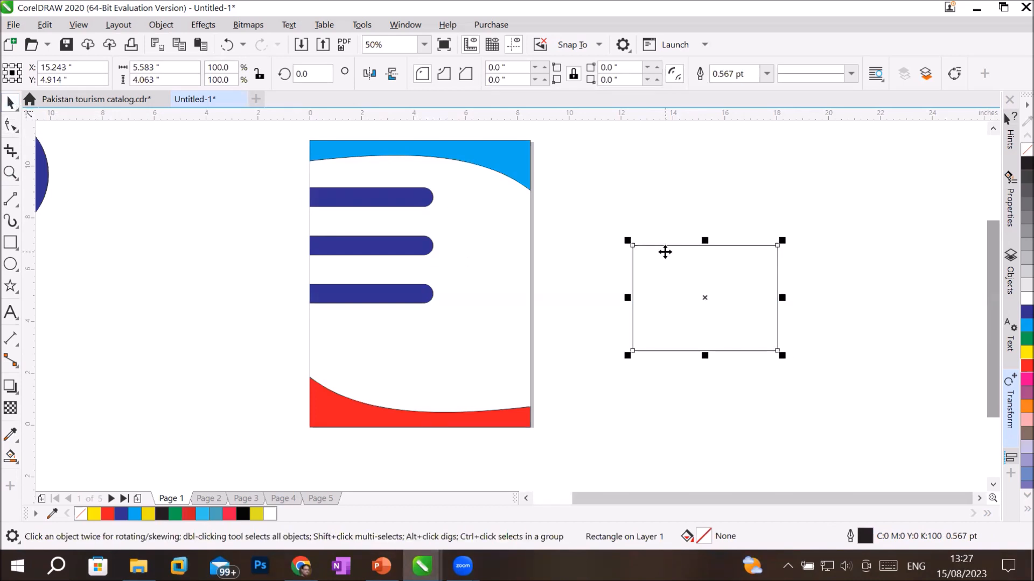
- Convert the new rectangle to curves and select its lower-right corner node with the Shape tool
{"action": "right_click", "coordinate": [665, 252]}
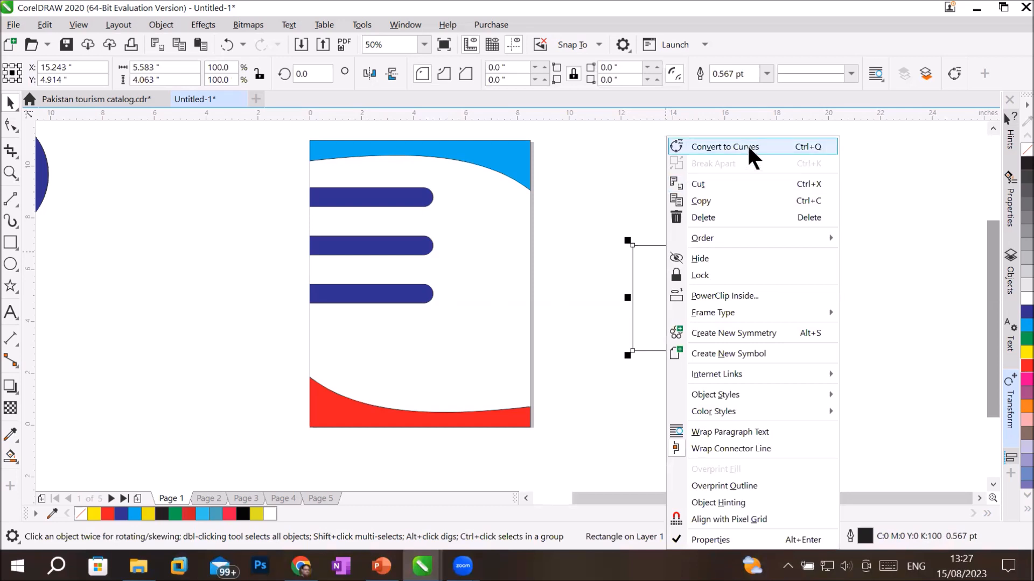
{"action": "left_click", "coordinate": [160, 26]}
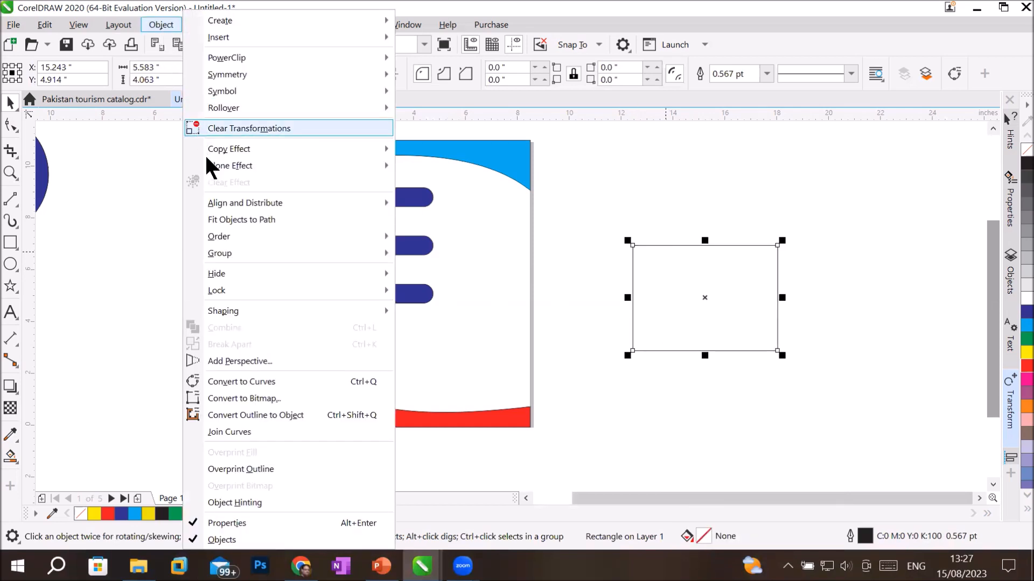
{"action": "left_click", "coordinate": [315, 384]}
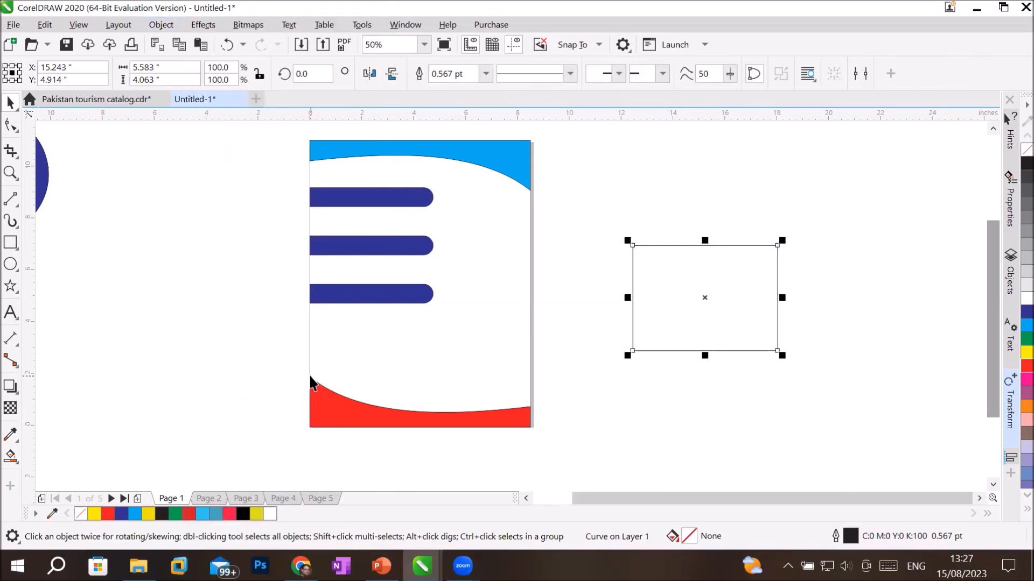
{"action": "left_click", "coordinate": [10, 126]}
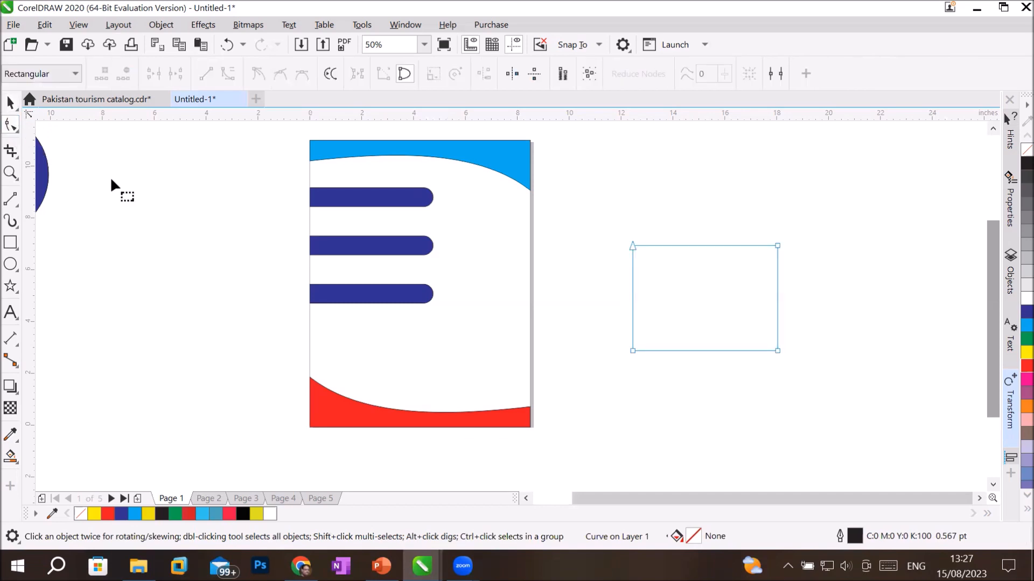
{"action": "left_click", "coordinate": [776, 351]}
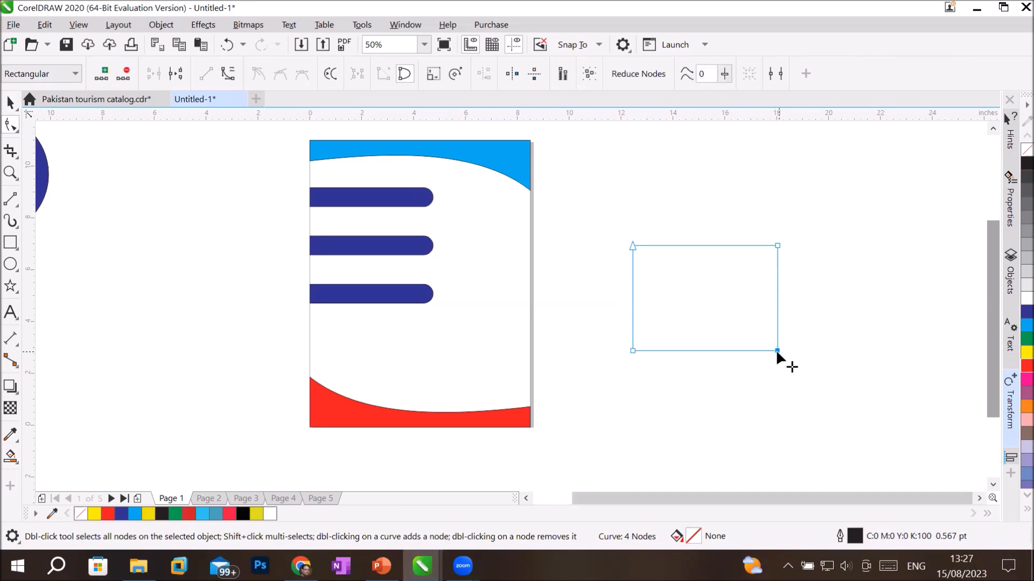
- Pull the rectangle's upper-left corner node outward, break the curve there and drag the two loose ends apart
{"action": "left_click", "coordinate": [631, 351]}
{"action": "left_click_drag", "start_coordinate": [631, 244], "coordinate": [581, 167]}
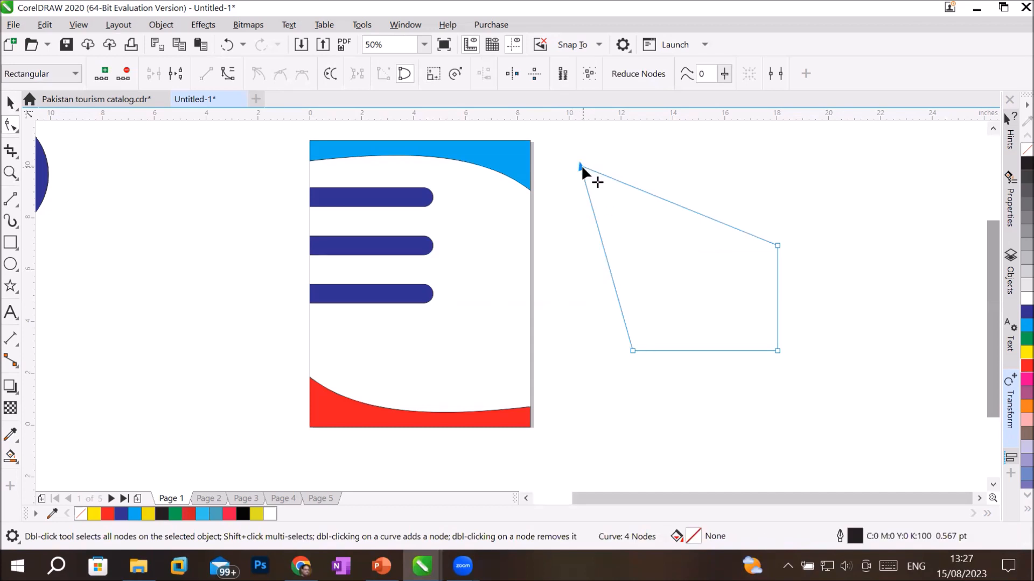
{"action": "left_click", "coordinate": [176, 71]}
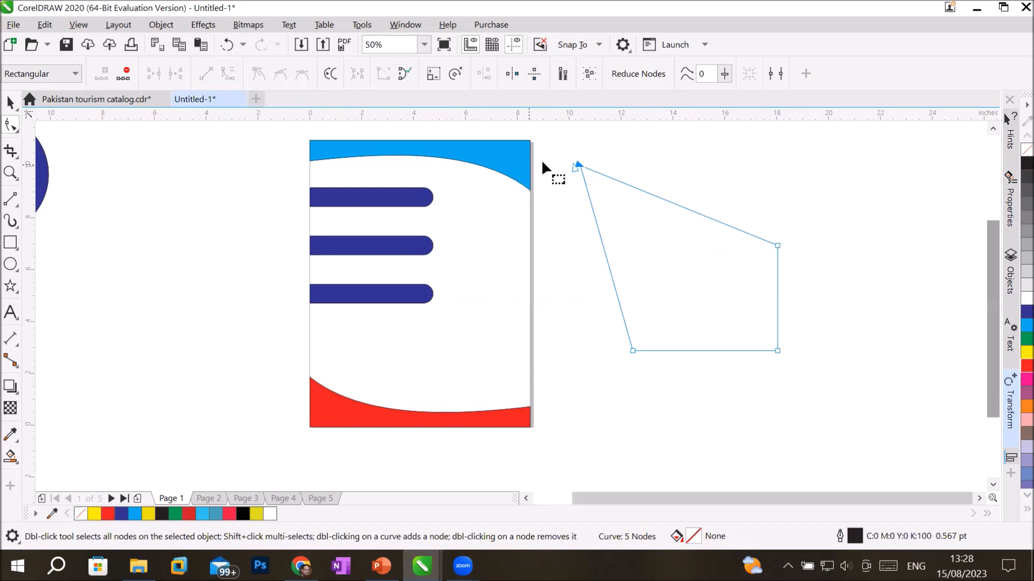
{"action": "left_click_drag", "start_coordinate": [576, 161], "coordinate": [623, 152]}
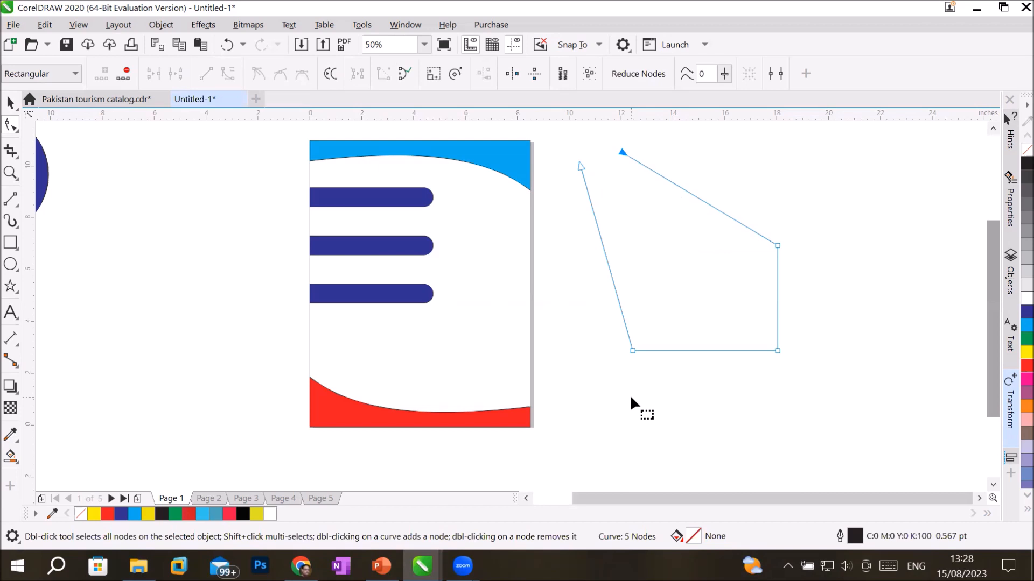
- Undo the upper-left corner's node moves and curve break
{"action": "key", "text": "ctrl+z"}
{"action": "key", "text": "ctrl+z"}
{"action": "key", "text": "ctrl+z"}
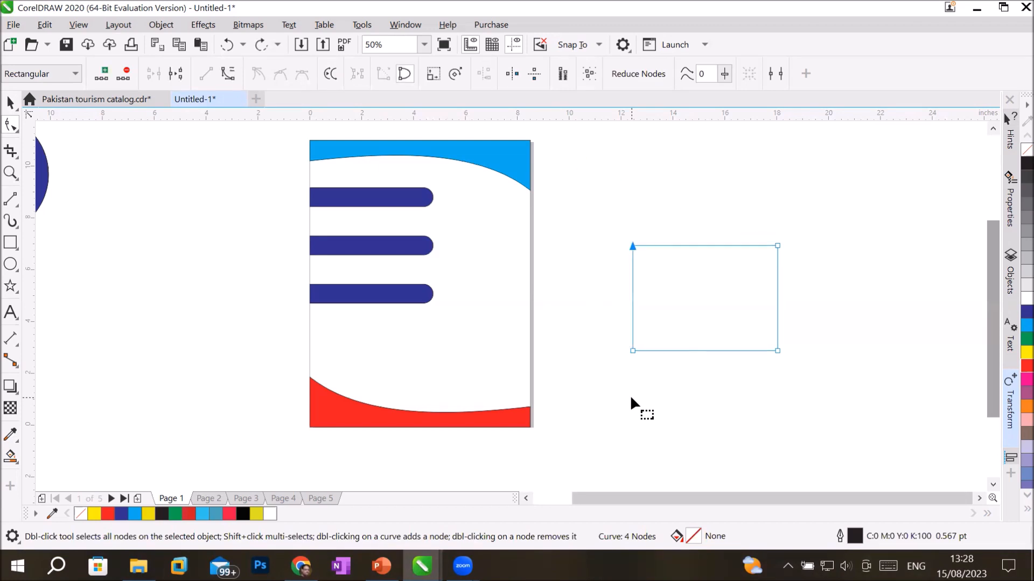
- Break the curve at the rectangle's lower-right corner node and drag the two loose ends apart
{"action": "left_click", "coordinate": [777, 350]}
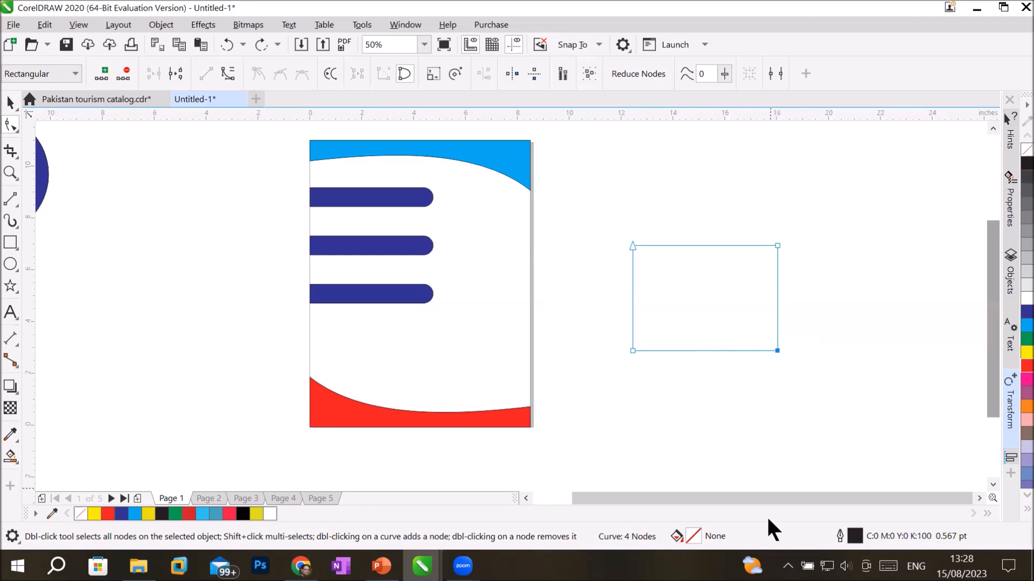
{"action": "left_click", "coordinate": [171, 73]}
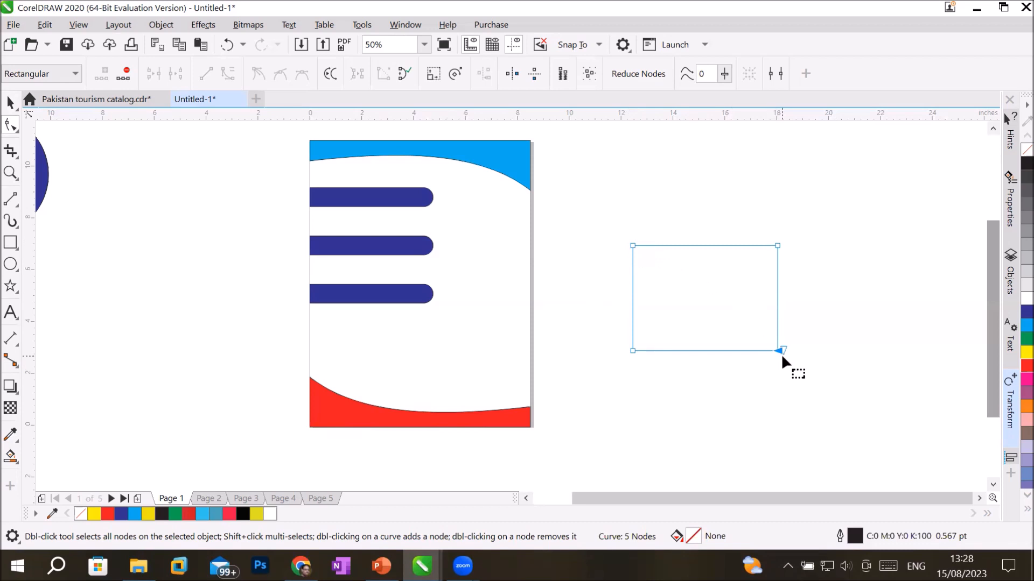
{"action": "left_click_drag", "start_coordinate": [779, 351], "coordinate": [756, 388]}
{"action": "left_click_drag", "start_coordinate": [776, 349], "coordinate": [862, 324]}
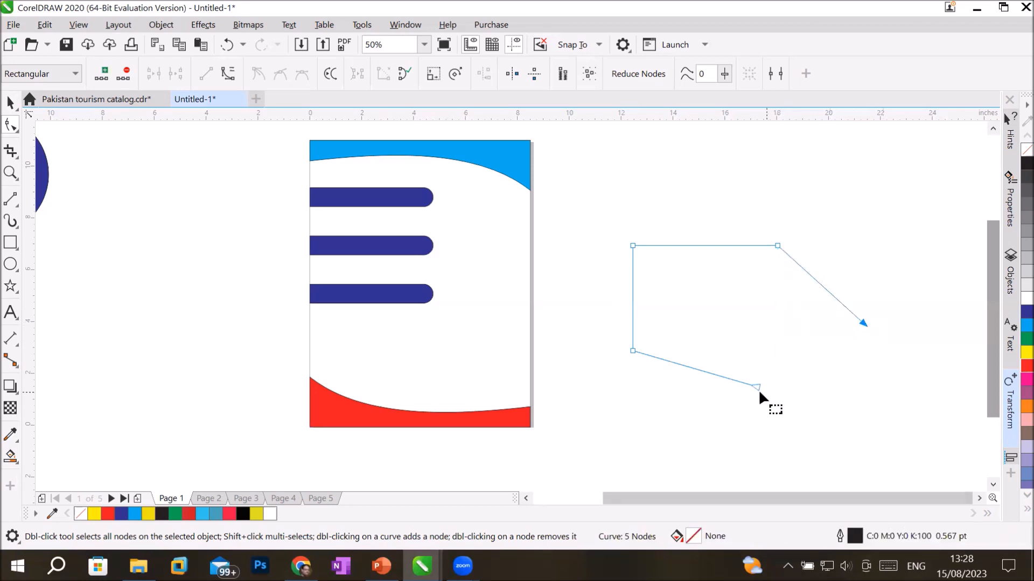
{"action": "left_click_drag", "start_coordinate": [758, 388], "coordinate": [773, 355]}
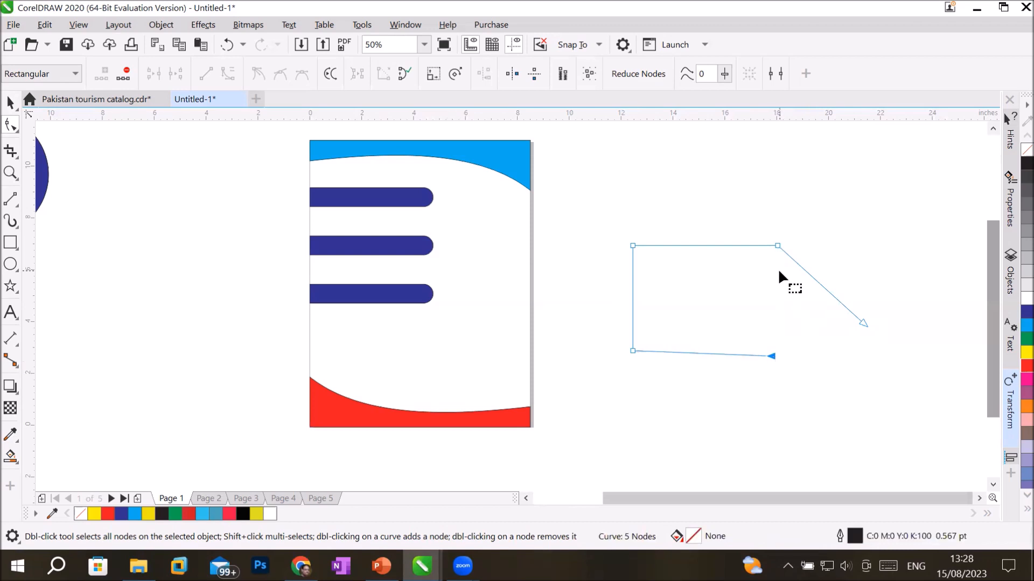
- Break the curve at the upper-right corner node and delete the detached slanted segment
{"action": "left_click", "coordinate": [778, 246]}
{"action": "left_click", "coordinate": [175, 72]}
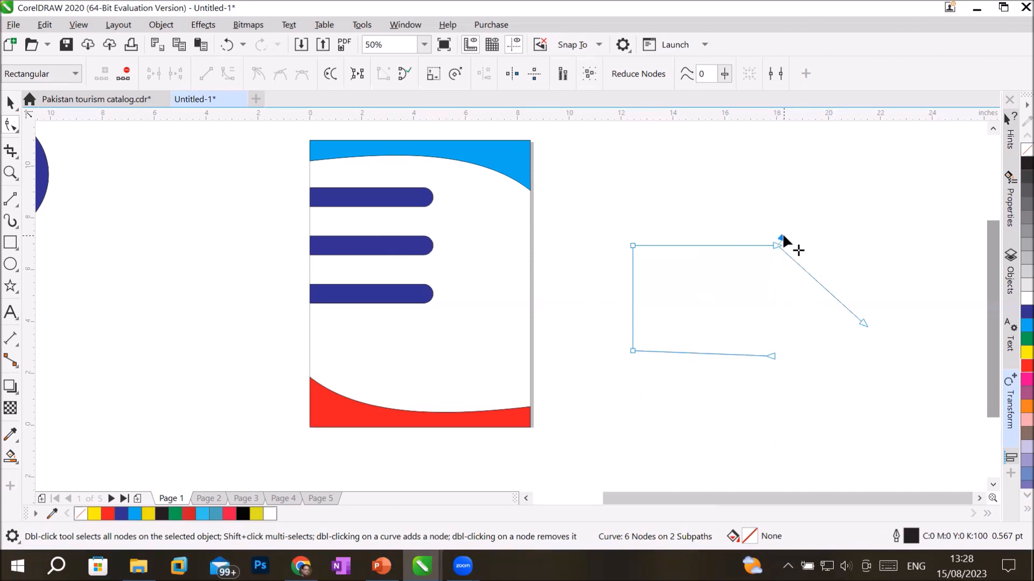
{"action": "left_click_drag", "start_coordinate": [782, 241], "coordinate": [853, 245]}
{"action": "key", "text": "Delete"}
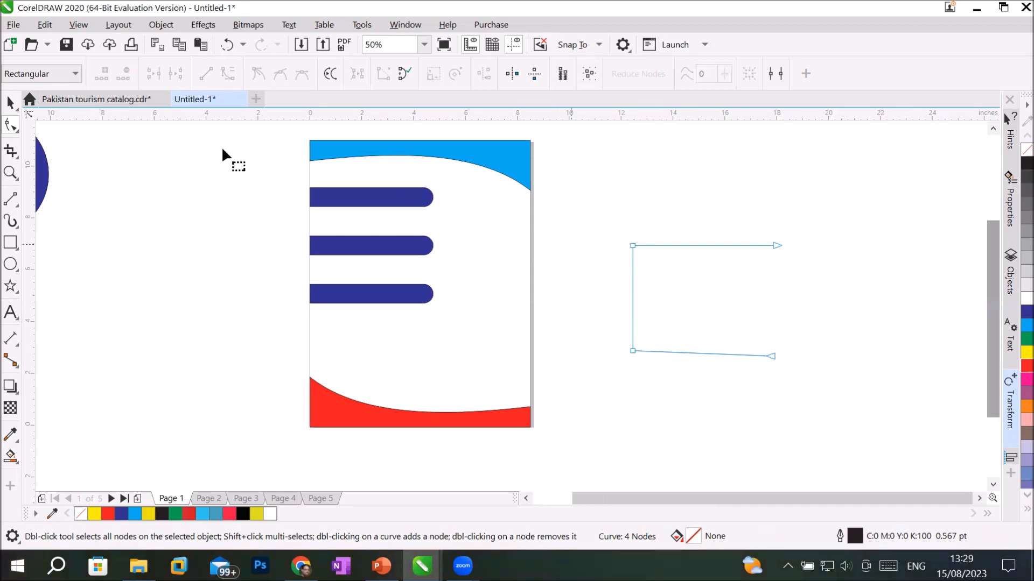
- Set the open three-sided path's outline width to 12 pt
{"action": "left_click", "coordinate": [11, 102]}
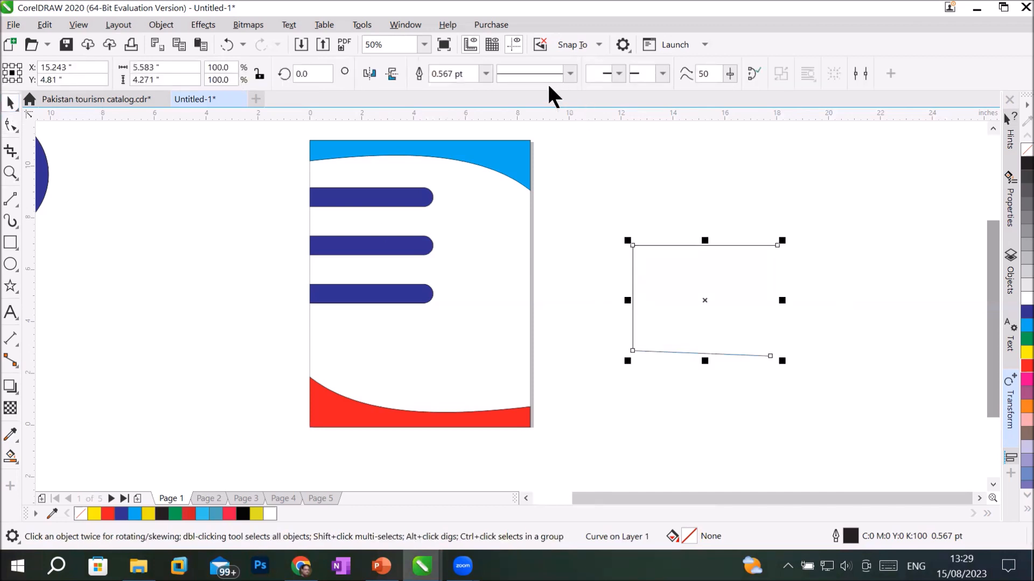
{"action": "left_click", "coordinate": [486, 74]}
{"action": "left_click", "coordinate": [439, 214]}
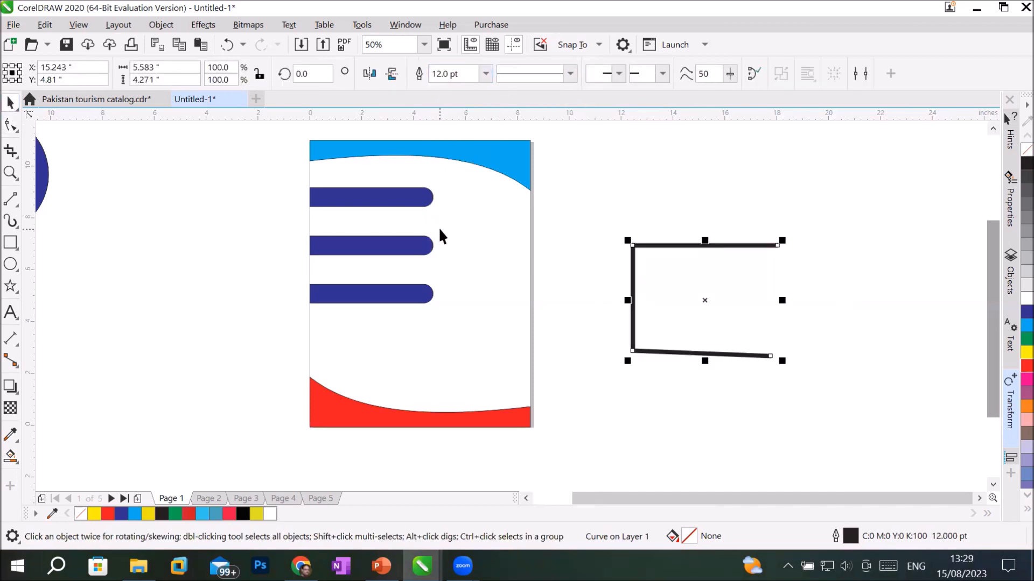
- Add an open arrowhead to the path's upper end and a solid feathered arrowhead to its lower end
{"action": "left_click", "coordinate": [662, 72]}
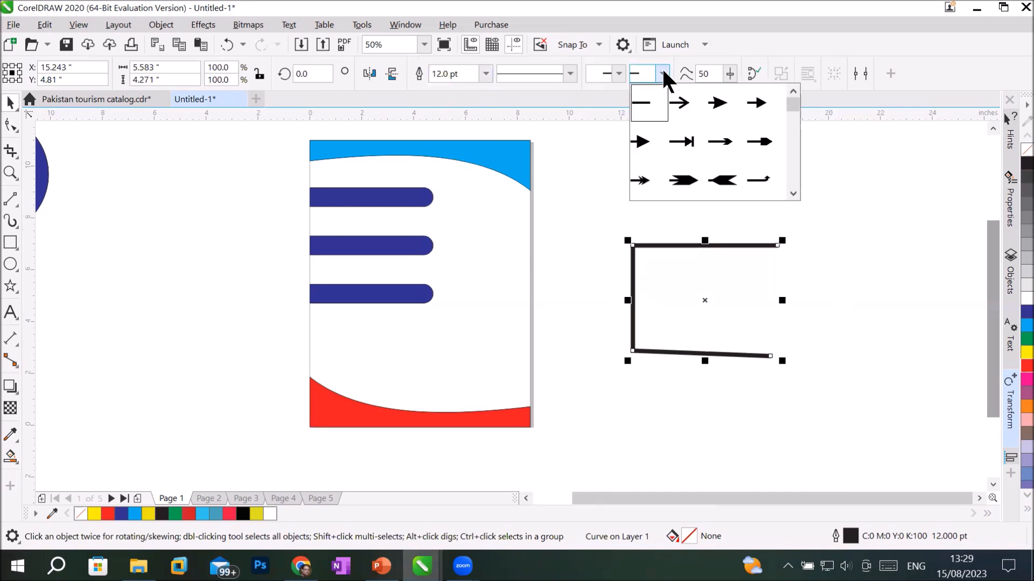
{"action": "left_click", "coordinate": [688, 104]}
{"action": "left_click", "coordinate": [618, 73]}
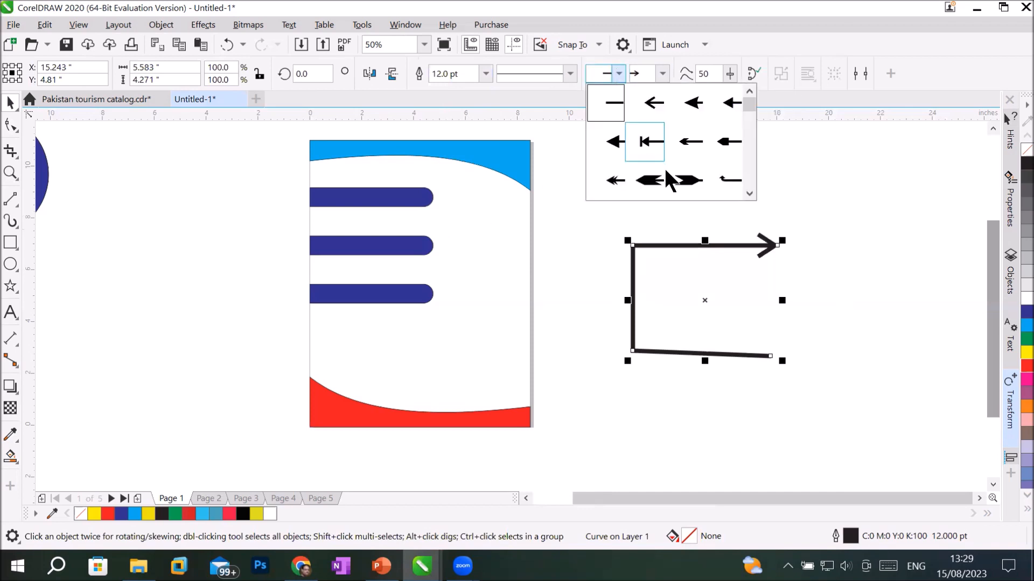
{"action": "left_click", "coordinate": [651, 180]}
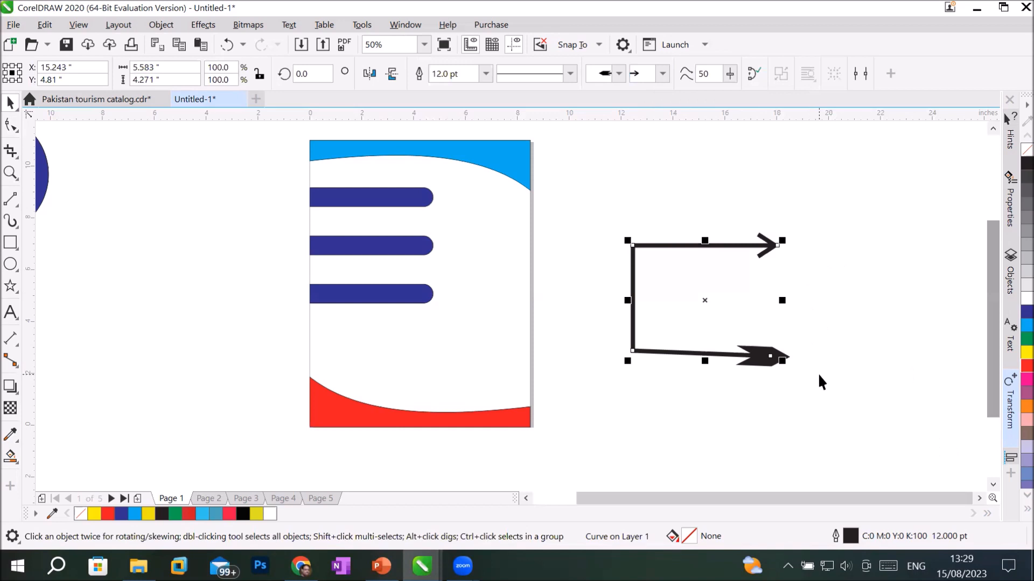
- Join the path's two arrow-tipped end nodes into one node and undo the join
{"action": "left_click", "coordinate": [9, 124]}
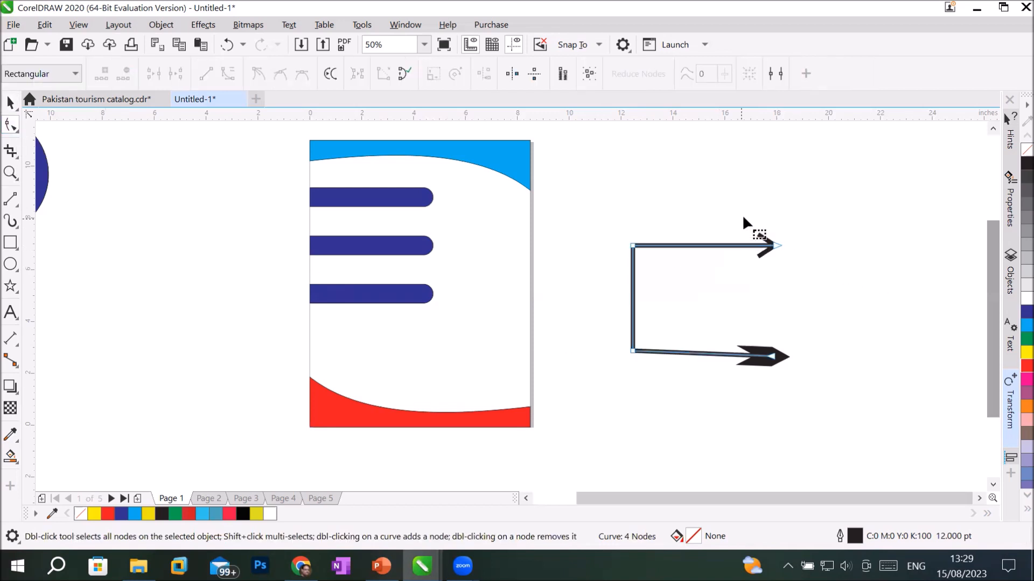
{"action": "left_click_drag", "start_coordinate": [745, 212], "coordinate": [802, 401]}
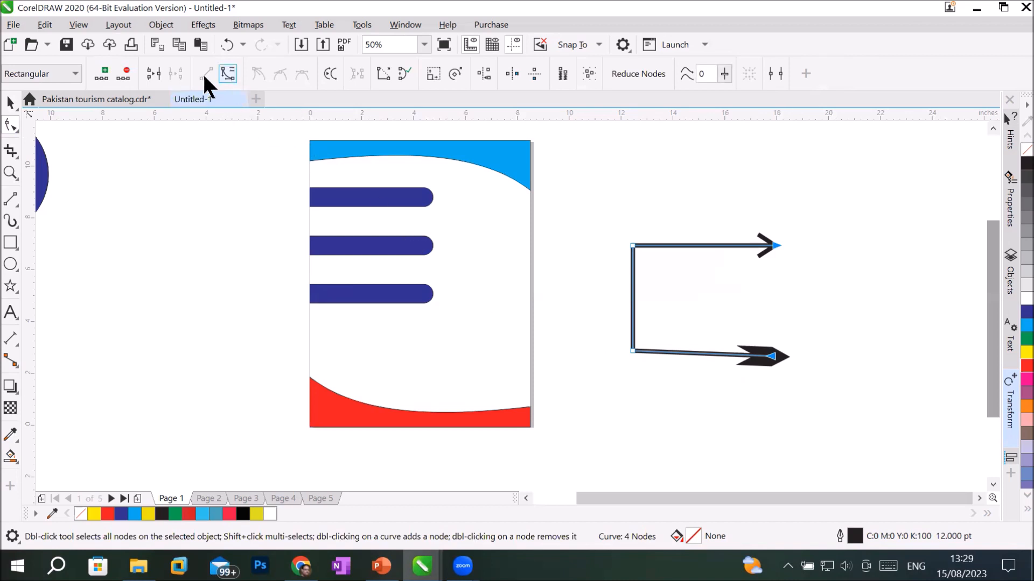
{"action": "left_click", "coordinate": [151, 72]}
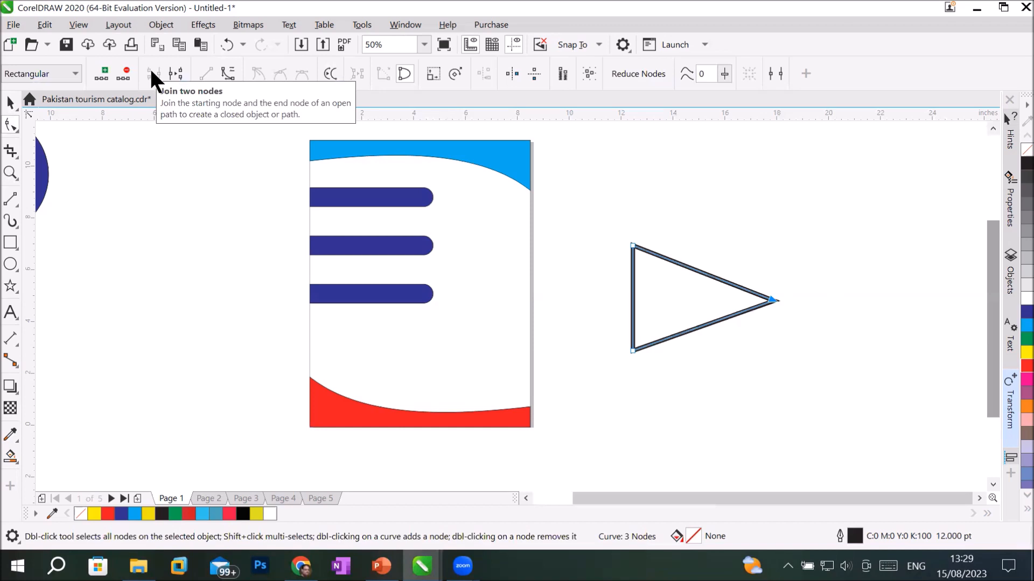
{"action": "key", "text": "ctrl+z"}
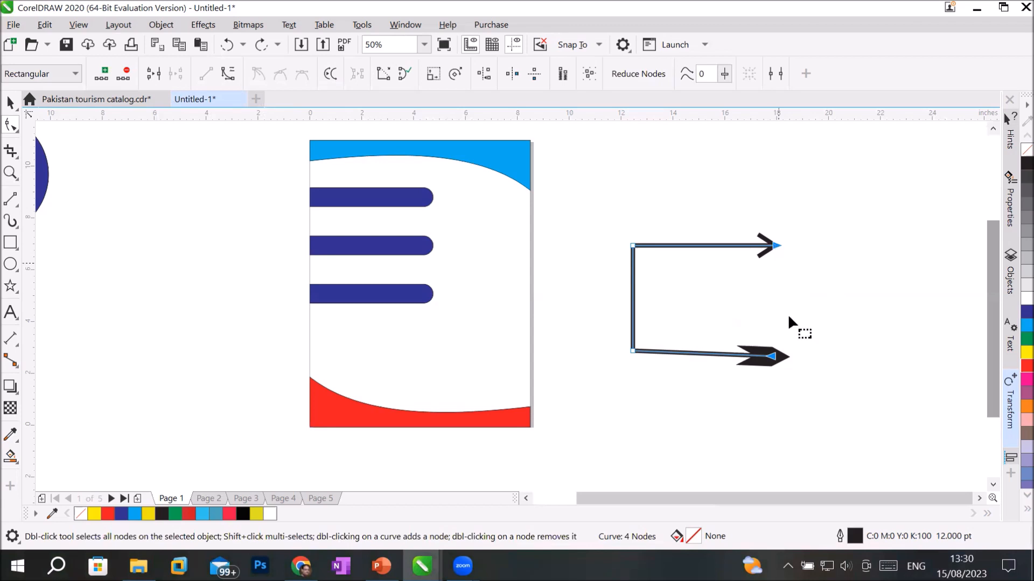
- Draw a Pen tool segment from the path's upper open end to its lower end and undo it
{"action": "left_click", "coordinate": [9, 200]}
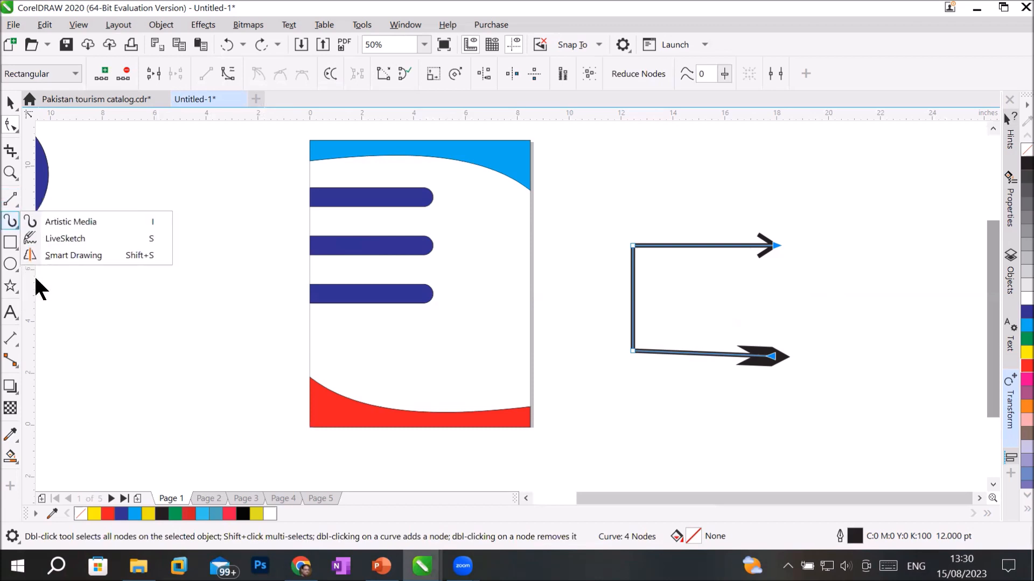
{"action": "left_click", "coordinate": [52, 250]}
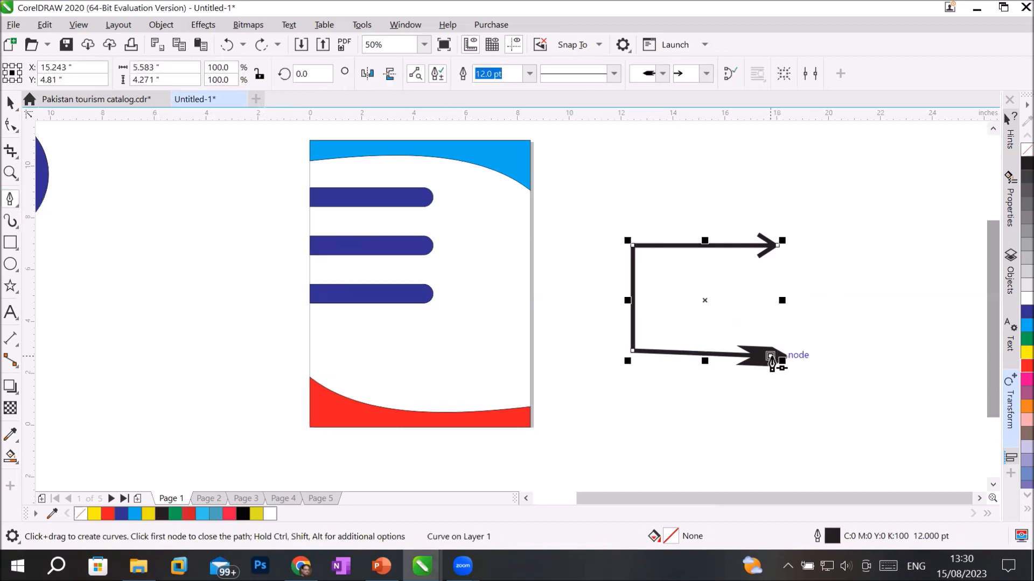
{"action": "left_click", "coordinate": [778, 246]}
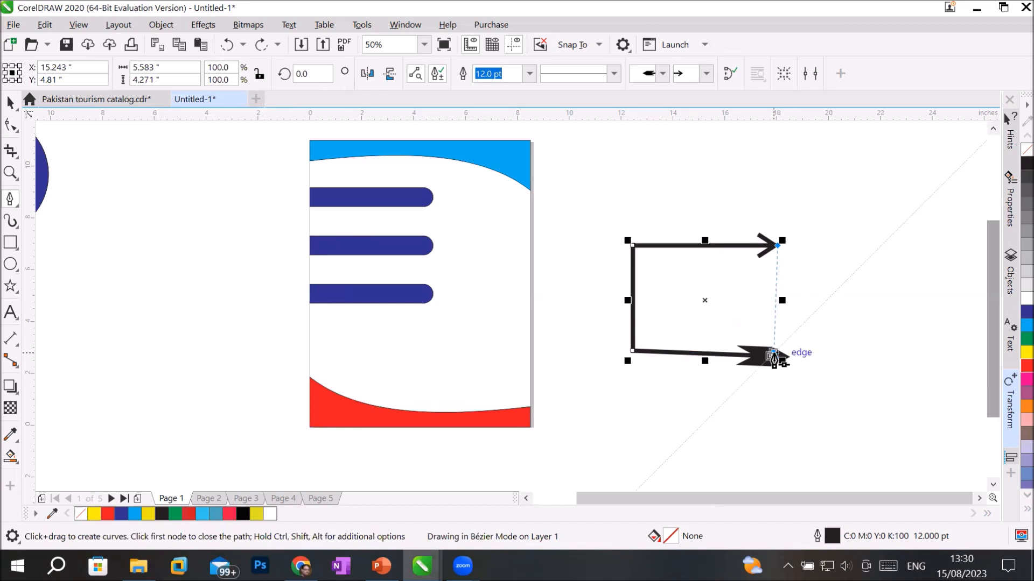
{"action": "left_click", "coordinate": [774, 355]}
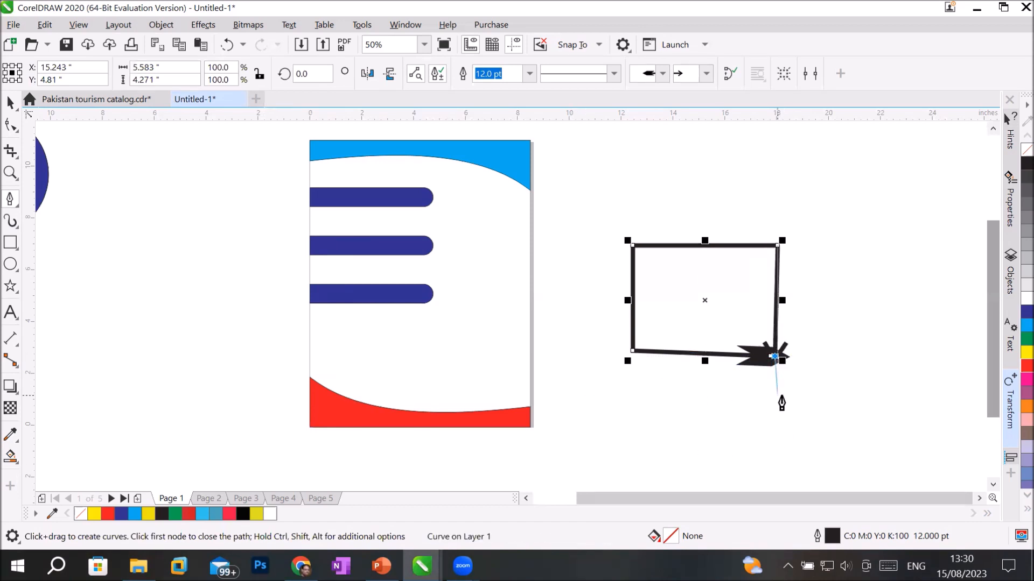
{"action": "key", "text": "Escape"}
{"action": "key", "text": "ctrl+z"}
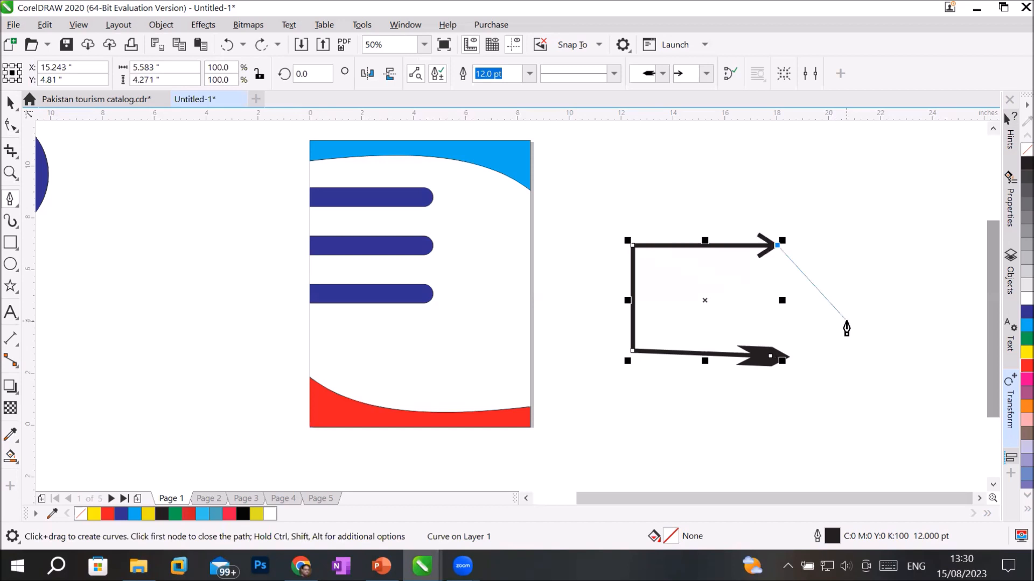
{"action": "key", "text": "Escape"}
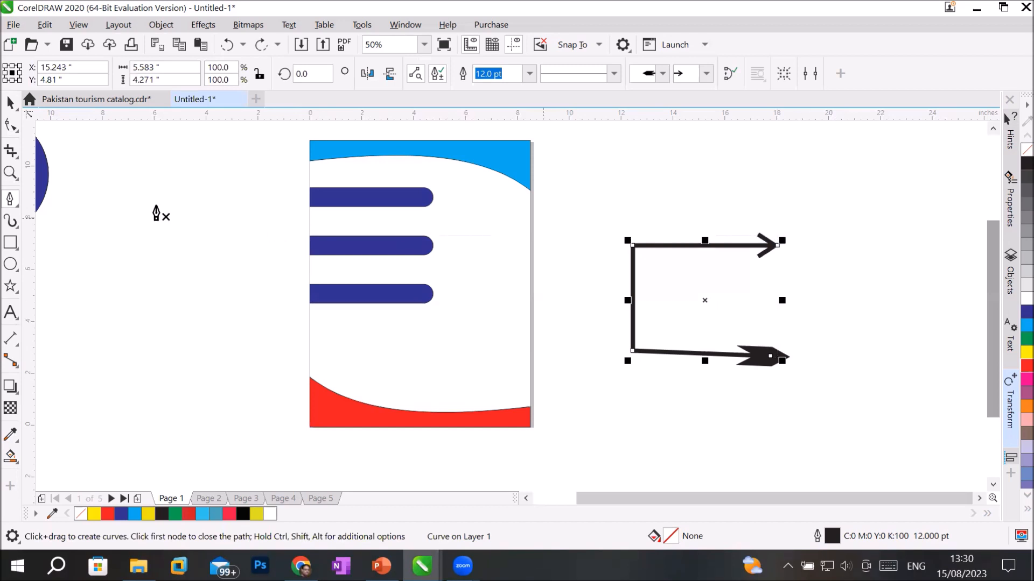
{"action": "left_click", "coordinate": [10, 102]}
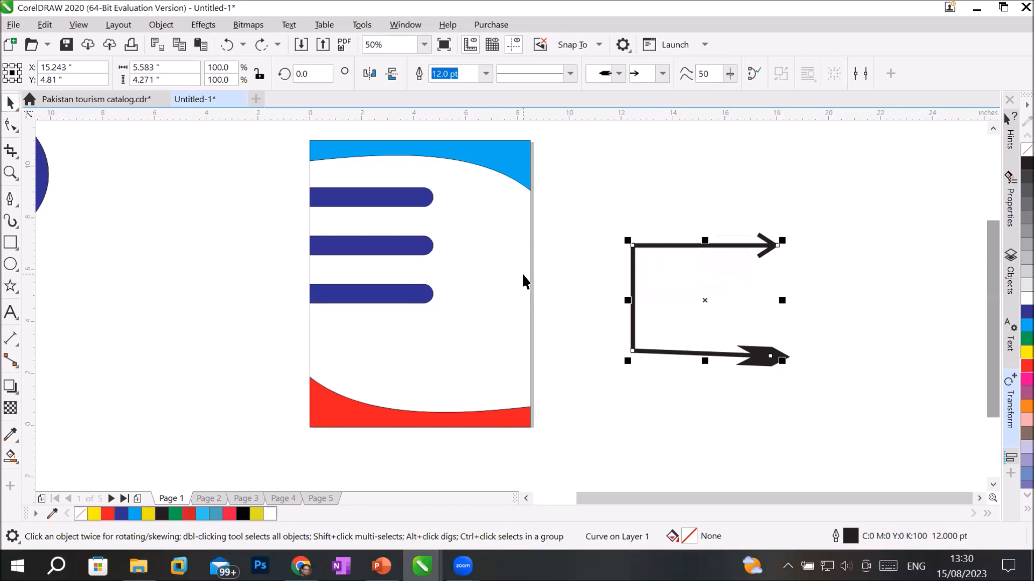
{"action": "left_click", "coordinate": [10, 124]}
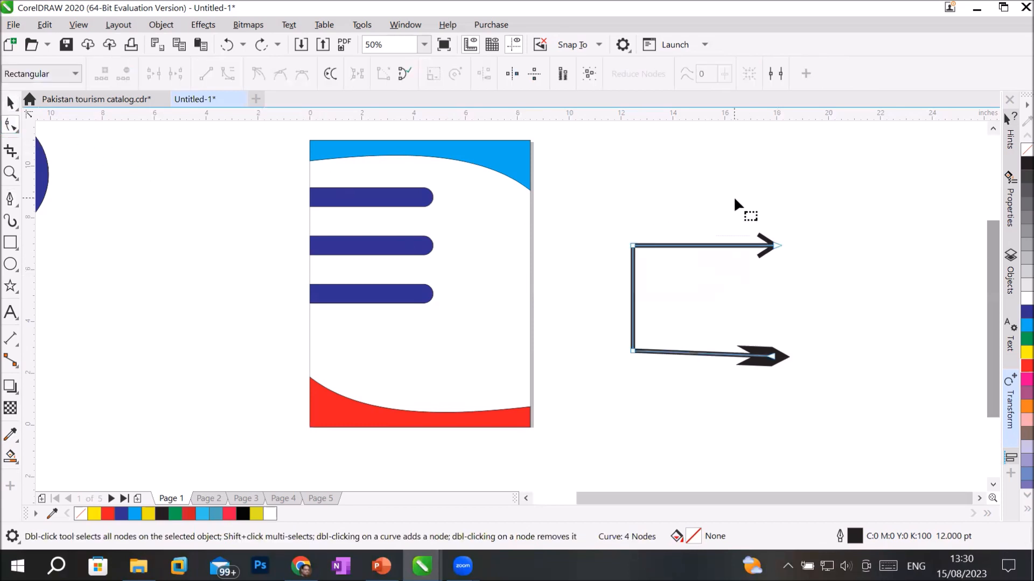
{"action": "left_click_drag", "start_coordinate": [832, 416], "coordinate": [832, 416]}
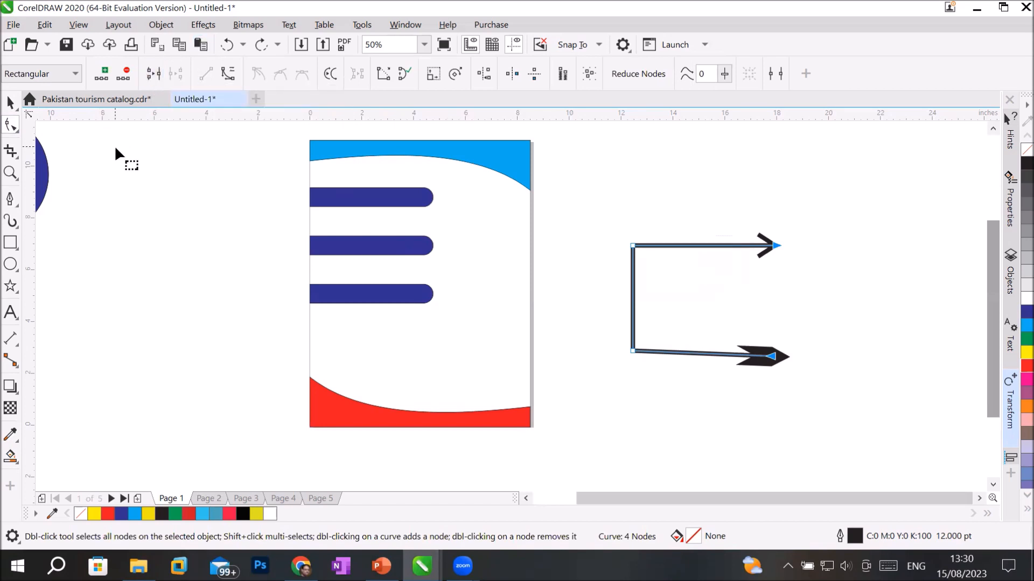
{"action": "left_click", "coordinate": [10, 103]}
{"action": "left_click", "coordinate": [177, 169]}
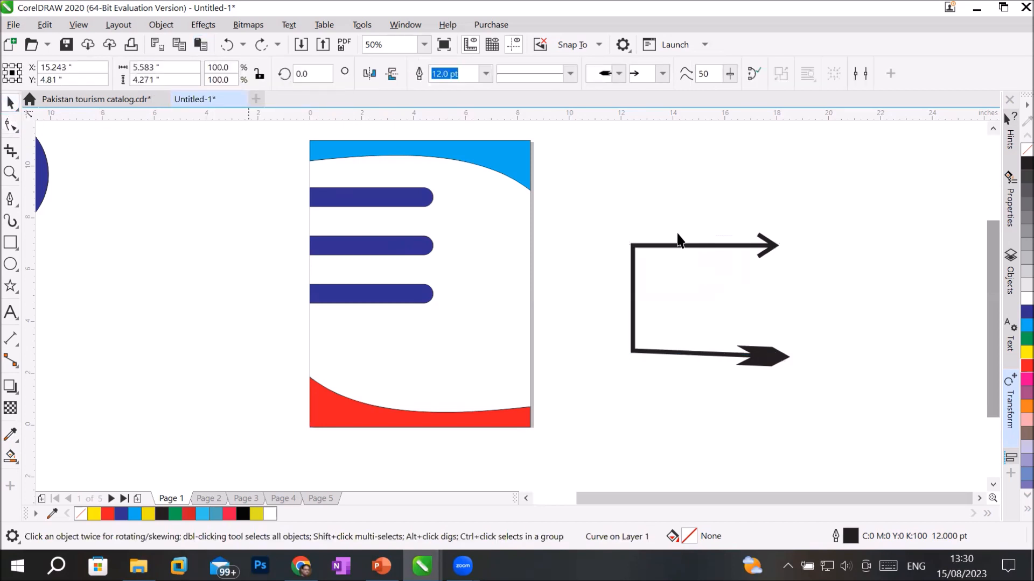
- Move the path's upper end node onto its lower end node with the Shape tool and undo the move
{"action": "left_click", "coordinate": [776, 246]}
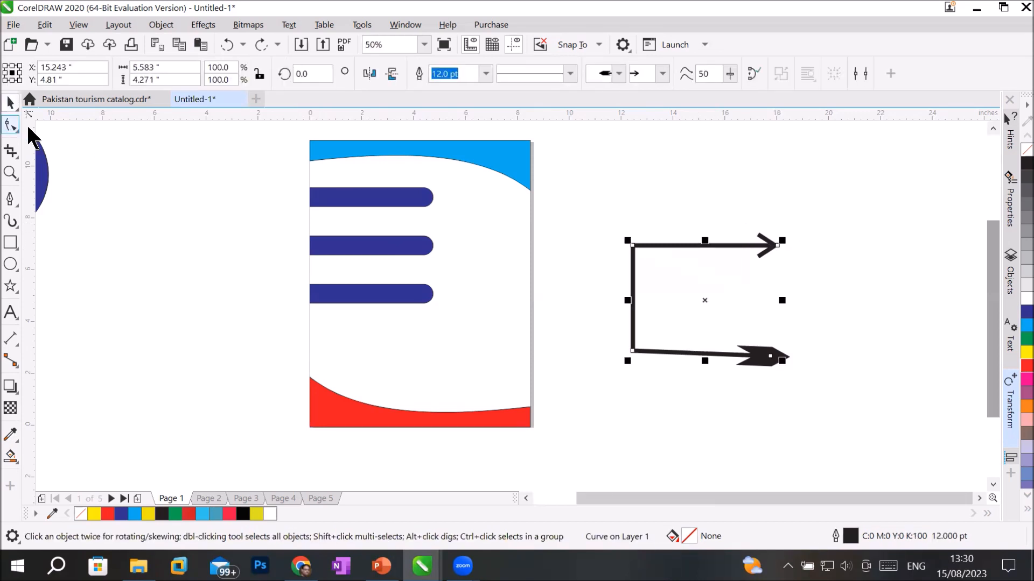
{"action": "left_click", "coordinate": [11, 126]}
{"action": "left_click_drag", "start_coordinate": [776, 245], "coordinate": [773, 357]}
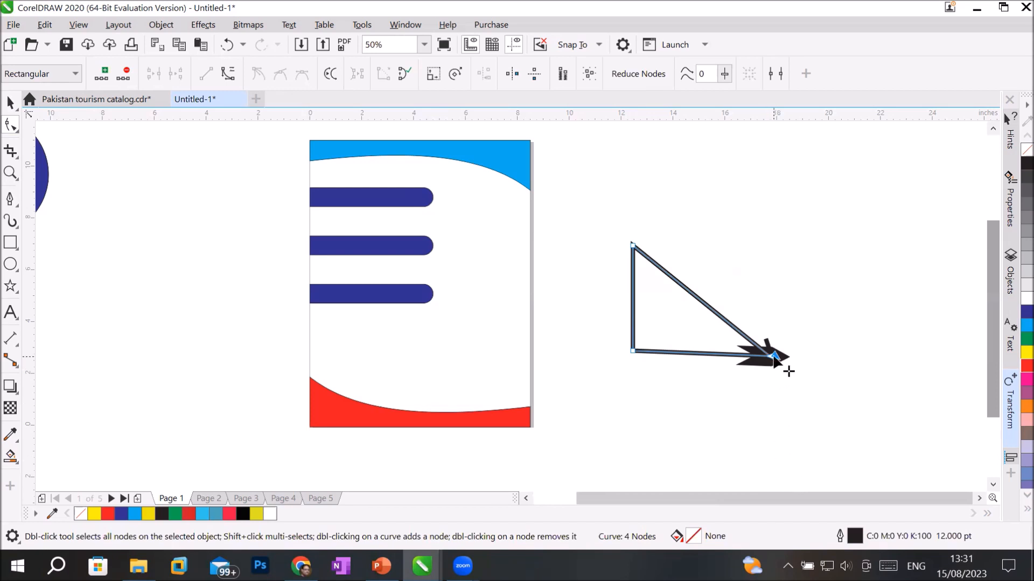
{"action": "key", "text": "ctrl+z"}
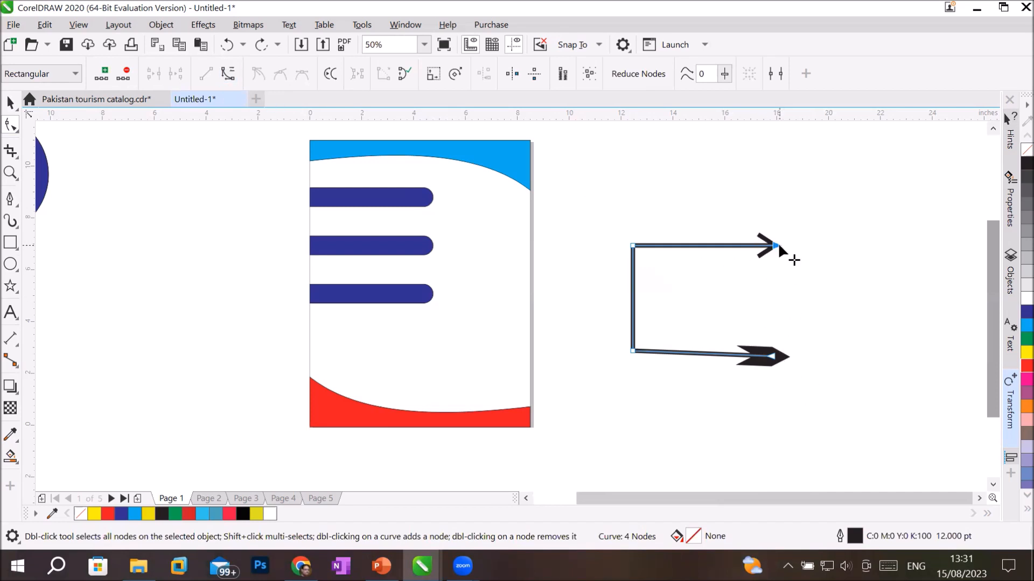
- Join the path's two arrow-tipped end nodes to close it into a triangle
{"action": "left_click_drag", "start_coordinate": [743, 211], "coordinate": [803, 422]}
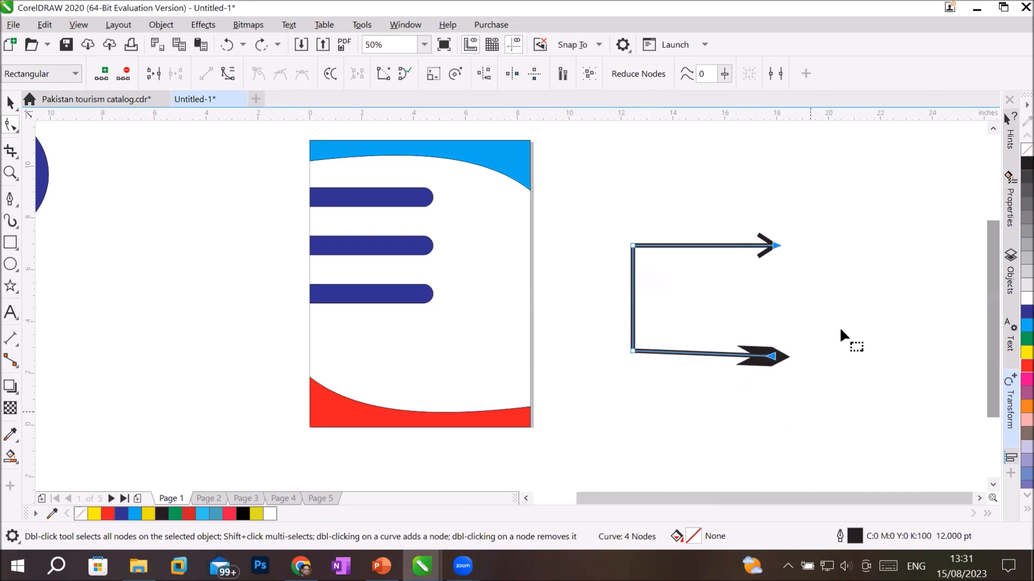
{"action": "left_click", "coordinate": [774, 245]}
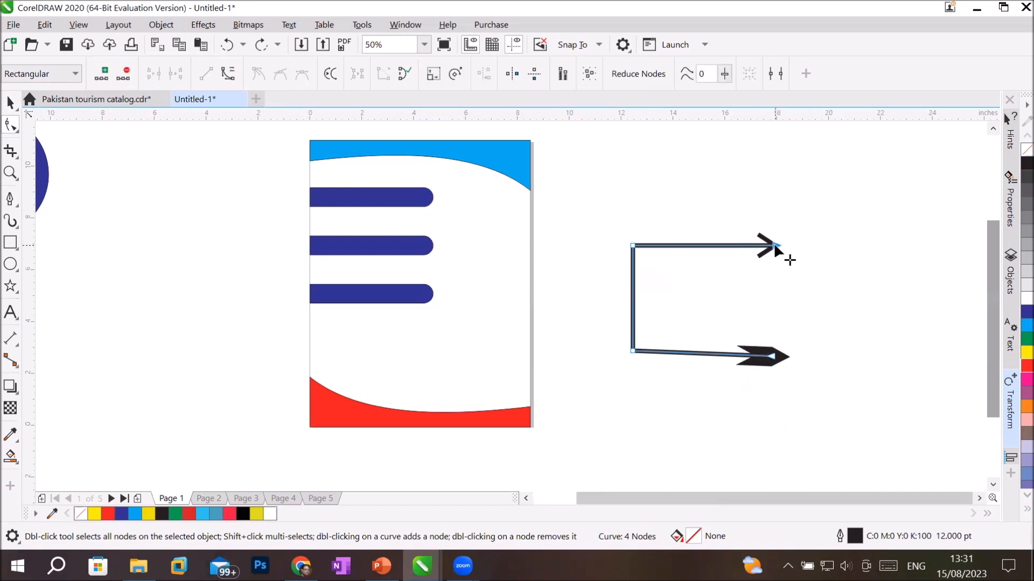
{"action": "left_click", "coordinate": [773, 357], "text": "shift"}
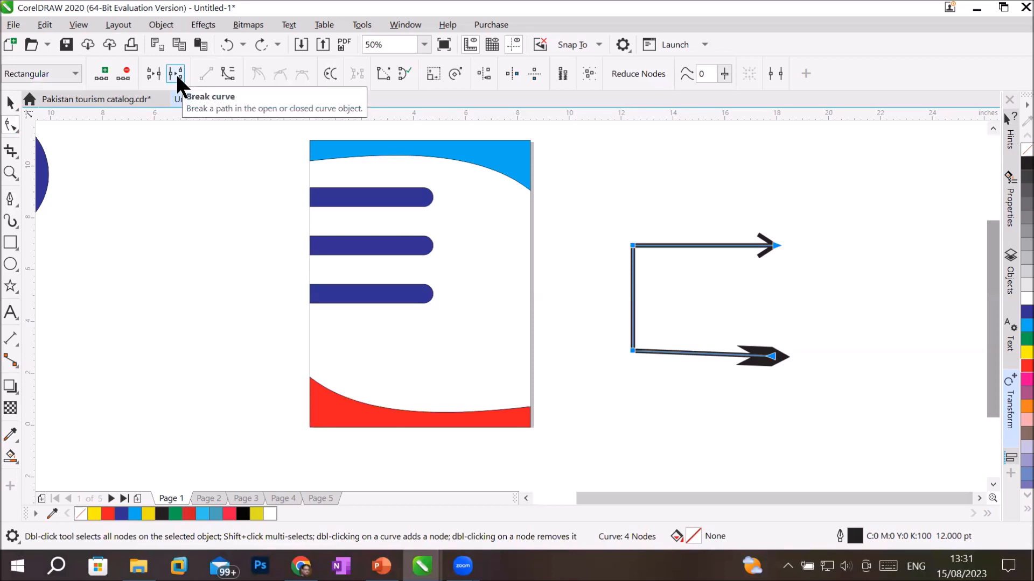
{"action": "left_click", "coordinate": [149, 70]}
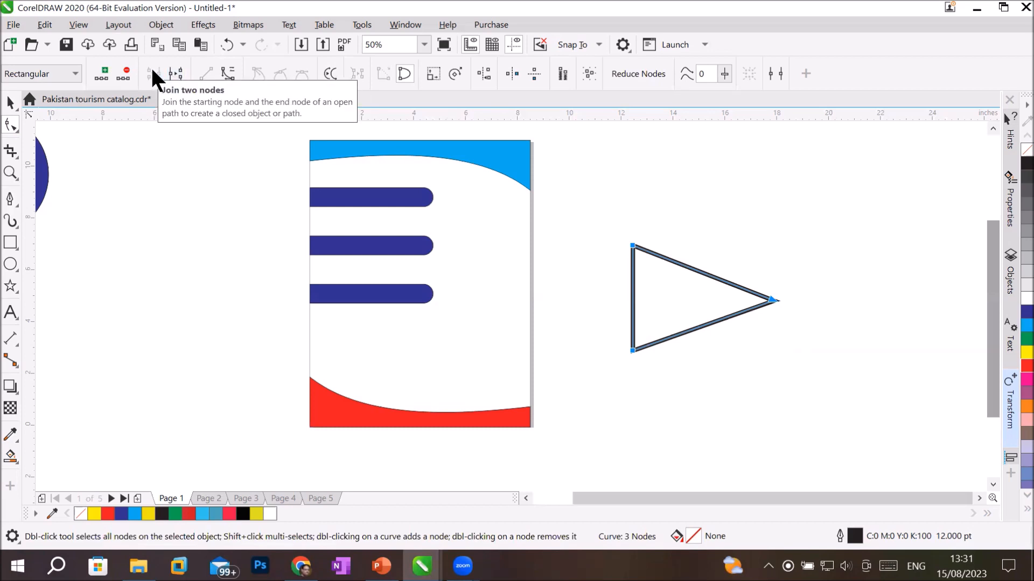
{"action": "scroll", "coordinate": [816, 315], "scroll_direction": "up", "scroll_amount": 4}
{"action": "scroll", "coordinate": [716, 258], "scroll_direction": "up", "scroll_amount": 6}
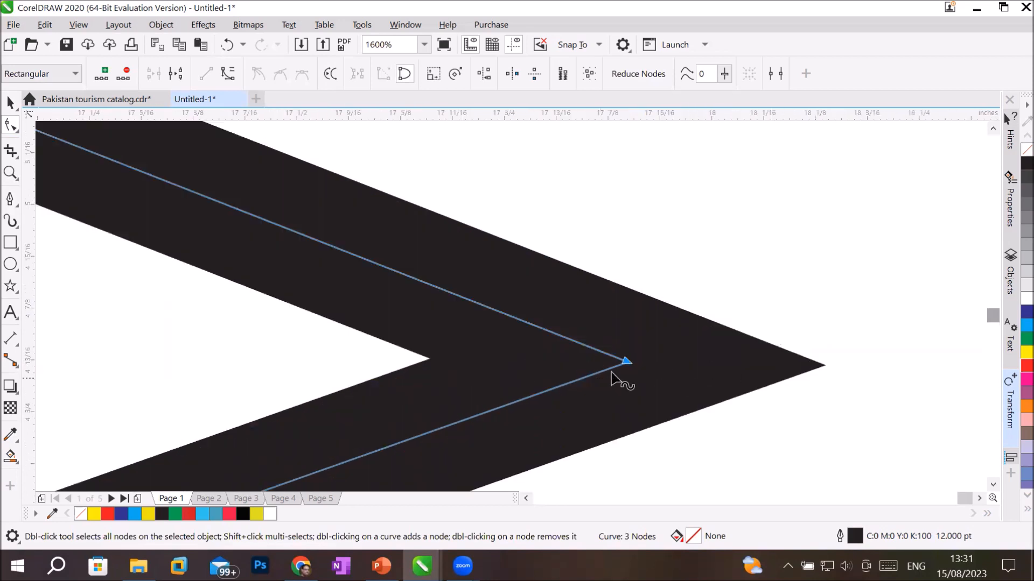
- Break the triangle apart at its selected corner nodes, and undo both the break and the join
{"action": "left_click", "coordinate": [175, 70]}
{"action": "scroll", "coordinate": [515, 289], "scroll_direction": "down", "scroll_amount": 2}
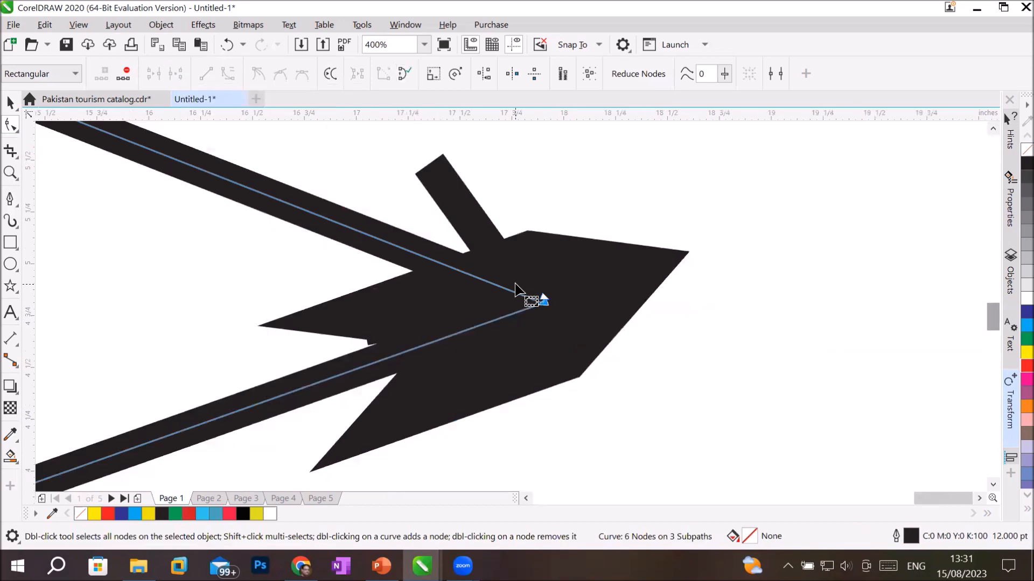
{"action": "scroll", "coordinate": [518, 304], "scroll_direction": "down", "scroll_amount": 1}
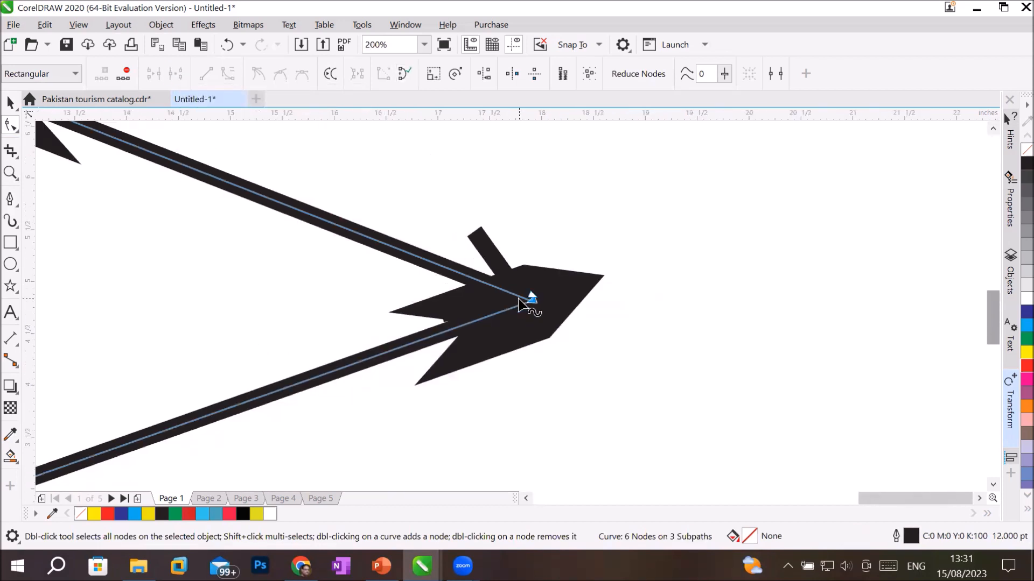
{"action": "scroll", "coordinate": [518, 305], "scroll_direction": "down", "scroll_amount": 2}
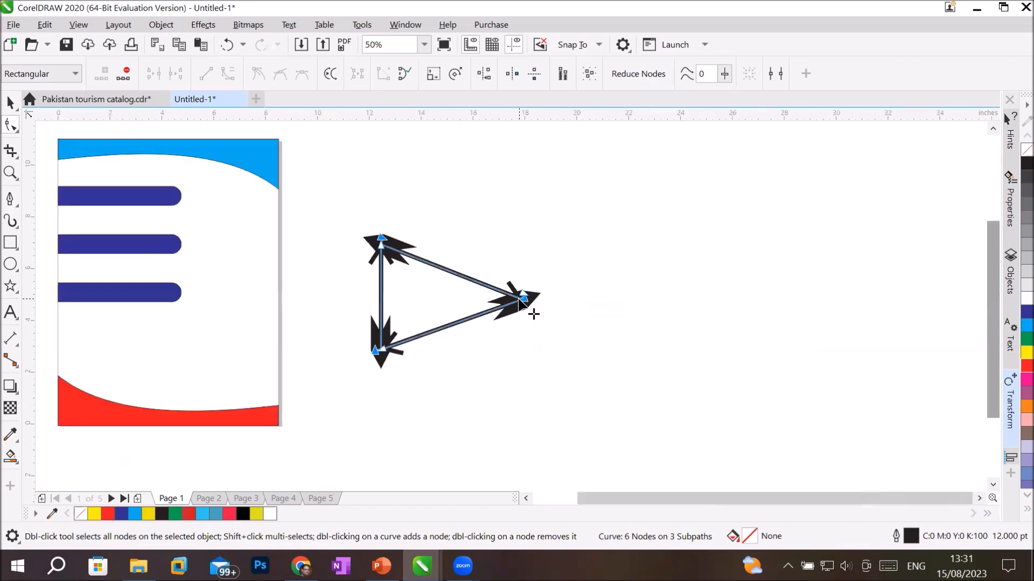
{"action": "scroll", "coordinate": [358, 351], "scroll_direction": "up", "scroll_amount": 2}
{"action": "scroll", "coordinate": [359, 353], "scroll_direction": "down", "scroll_amount": 2}
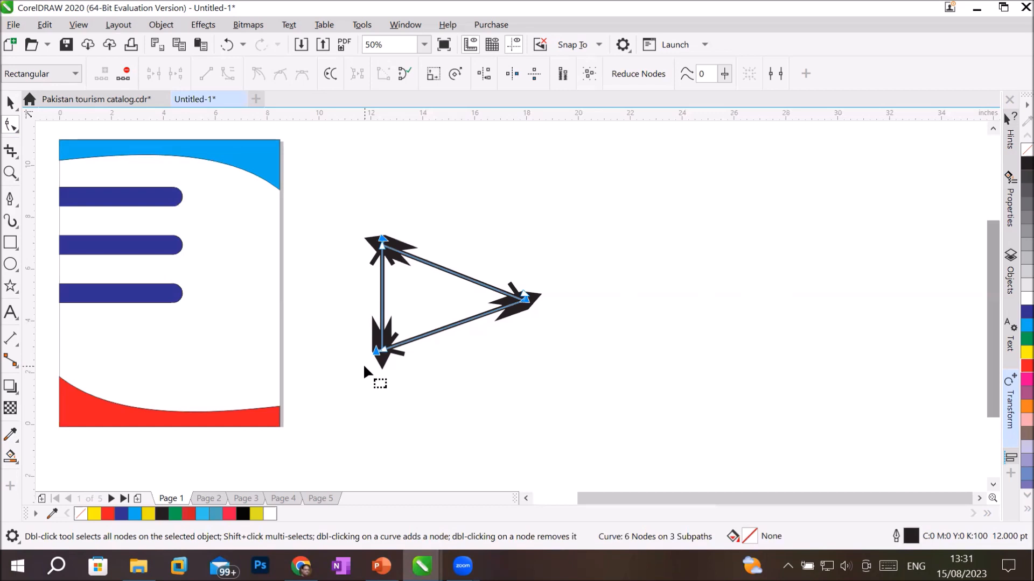
{"action": "key", "text": "ctrl+z"}
{"action": "key", "text": "ctrl+z"}
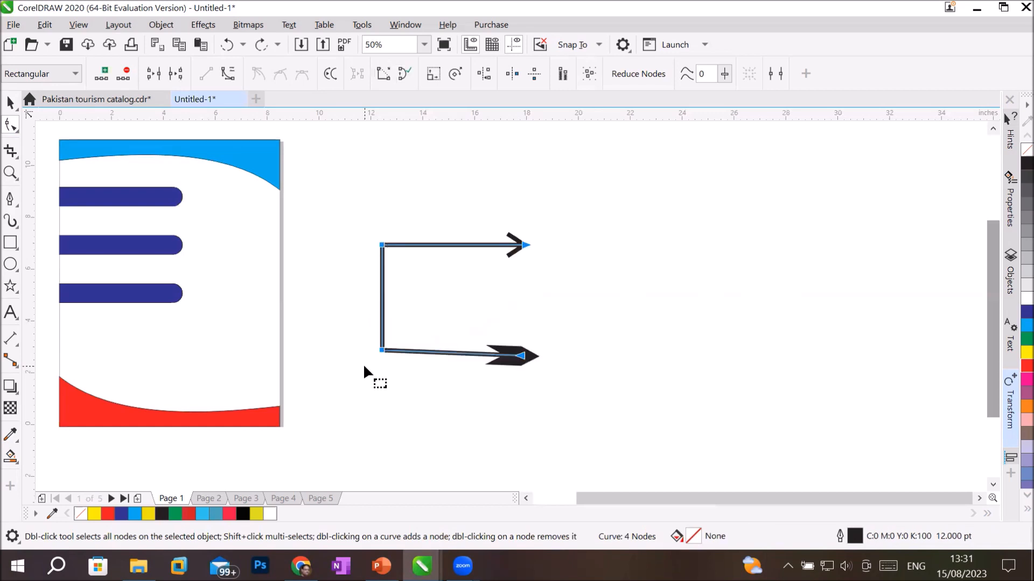
- Delete the arrow-tipped path beside the page
{"action": "left_click", "coordinate": [589, 354]}
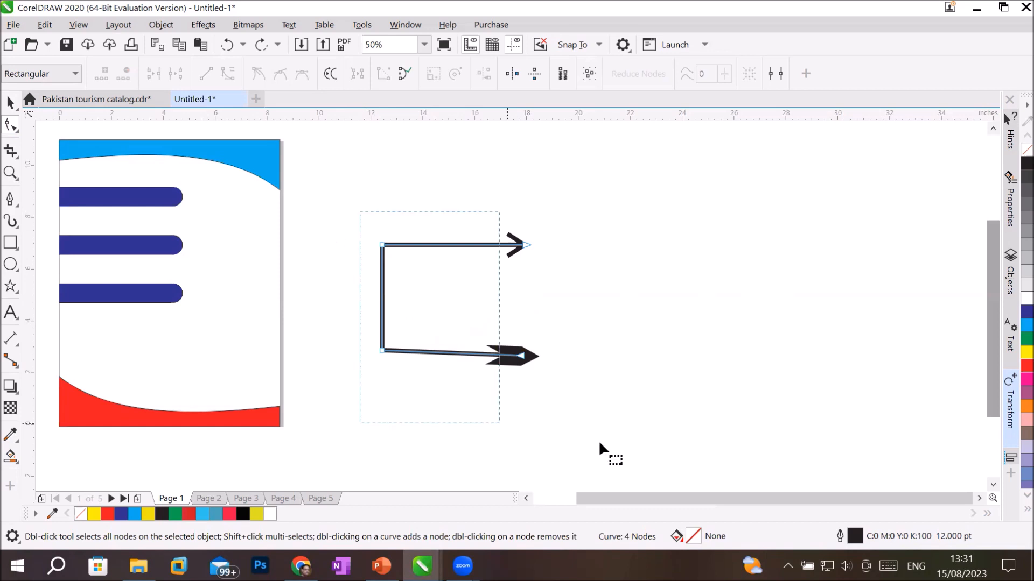
{"action": "key", "text": "Delete"}
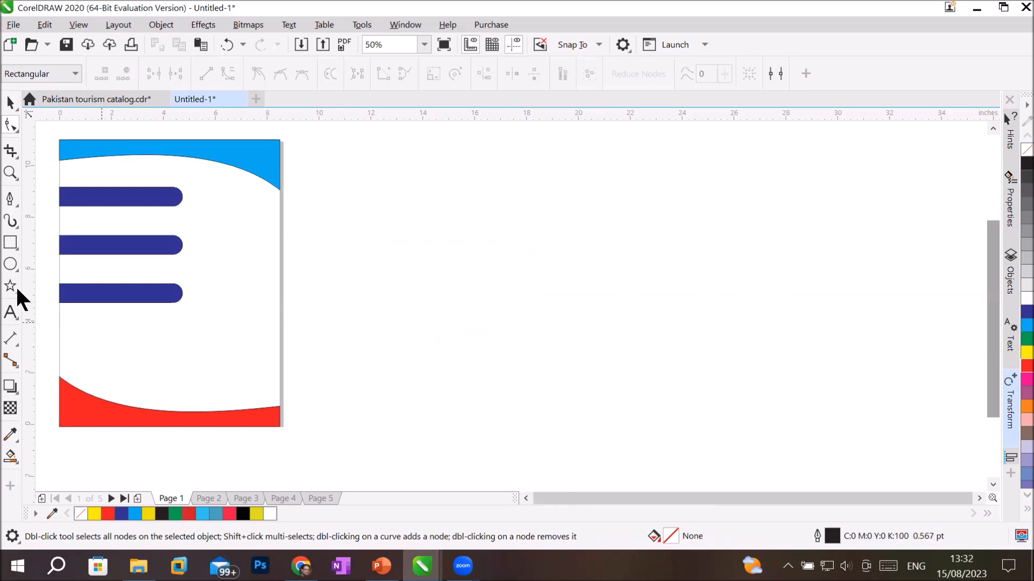
- Draw a polygon about 6.64 by 6.31 inches beside the page and set its number of sides to 6
{"action": "left_click", "coordinate": [12, 267]}
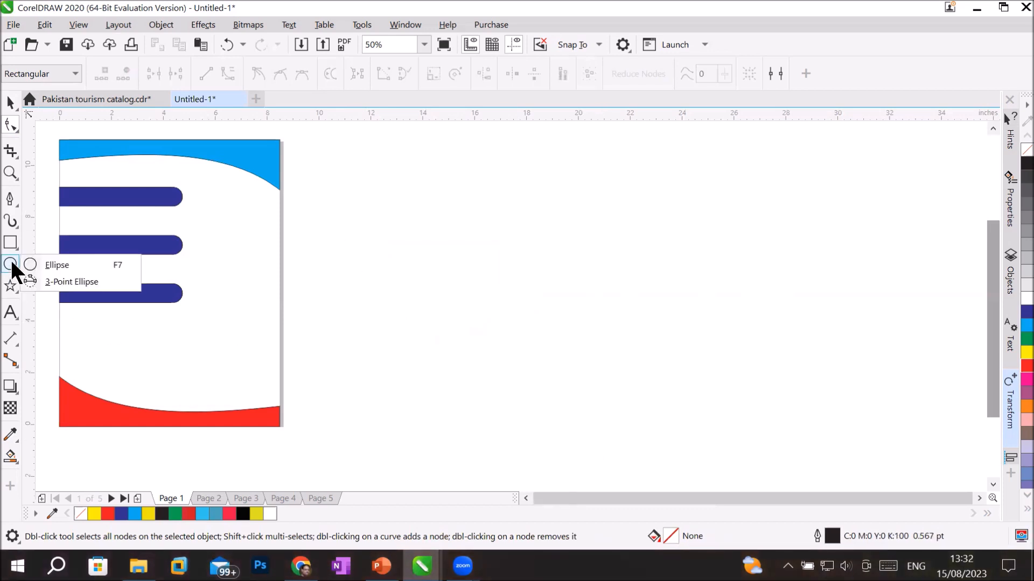
{"action": "left_click", "coordinate": [10, 285]}
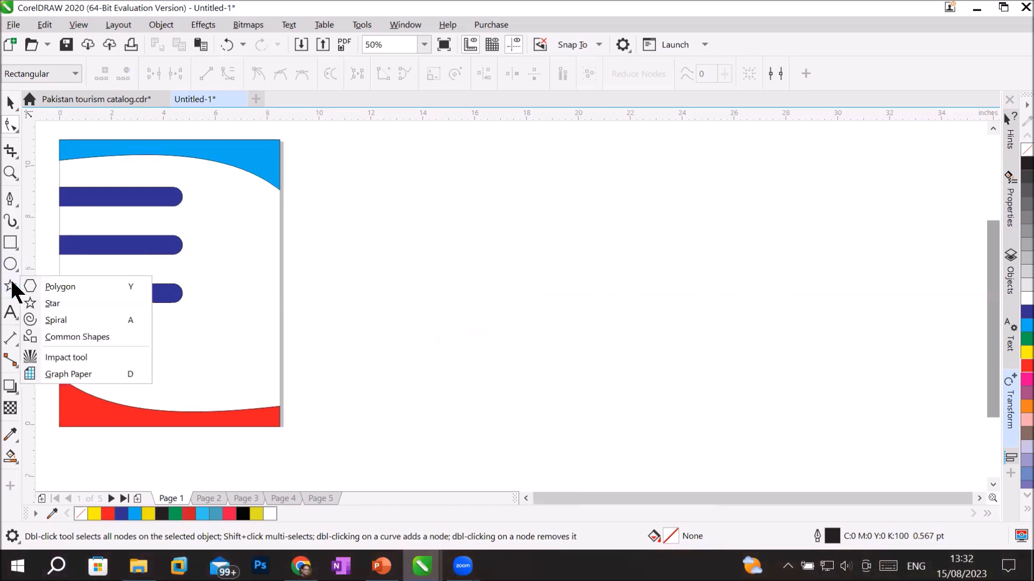
{"action": "left_click", "coordinate": [54, 287]}
{"action": "left_click_drag", "start_coordinate": [463, 208], "coordinate": [640, 369]}
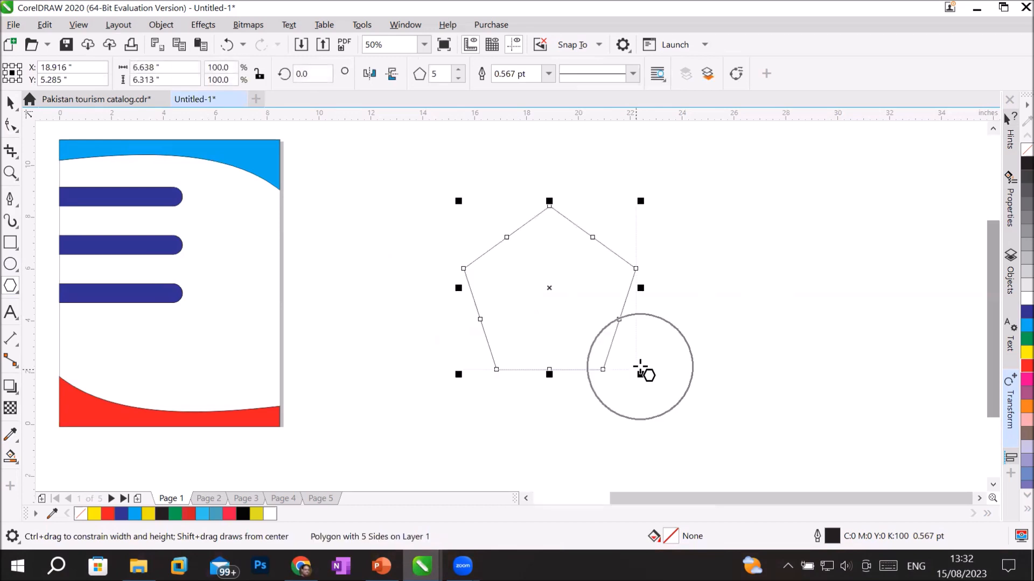
{"action": "left_click", "coordinate": [459, 70]}
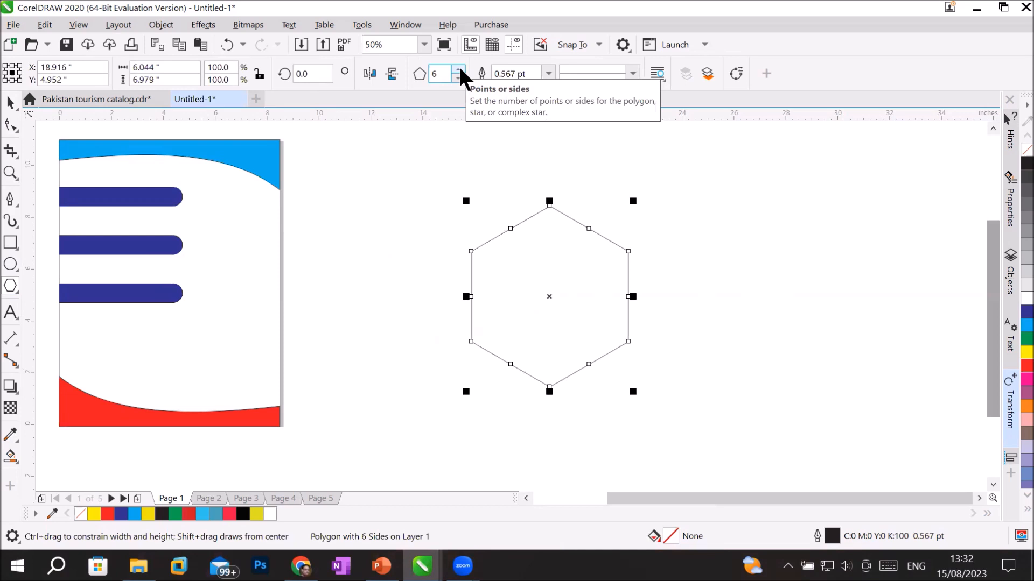
- Pull the hexagon's top node upward with the Shape tool to form a six-pointed star, and delete the shape
{"action": "left_click", "coordinate": [11, 128]}
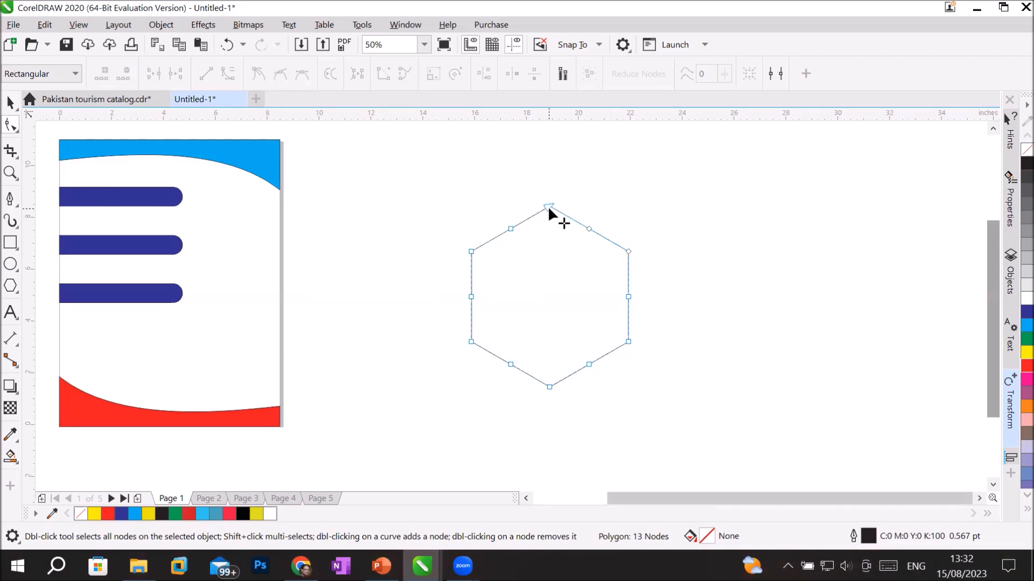
{"action": "left_click_drag", "start_coordinate": [551, 209], "coordinate": [552, 160]}
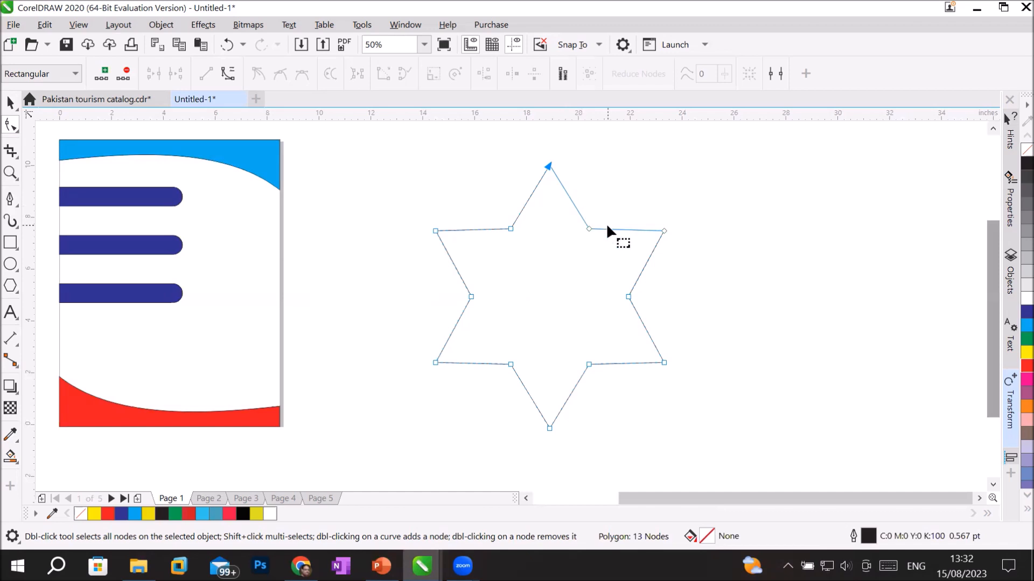
{"action": "key", "text": "Delete"}
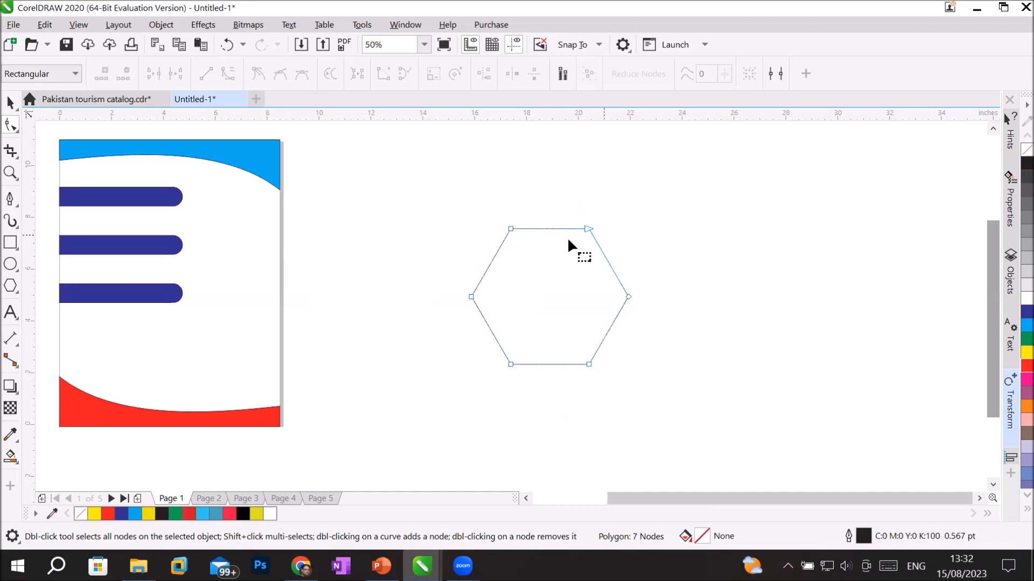
{"action": "left_click_drag", "start_coordinate": [448, 196], "coordinate": [672, 420]}
{"action": "key", "text": "Delete"}
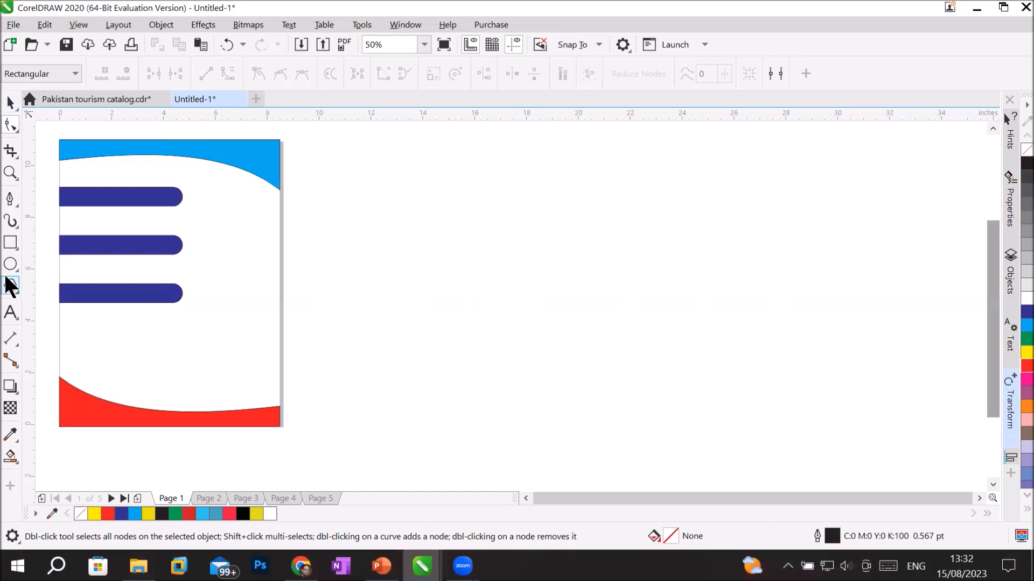
- Draw a new polygon about 5.90 by 5.62 inches beside the page and set its number of sides to 6
{"action": "left_click", "coordinate": [11, 287]}
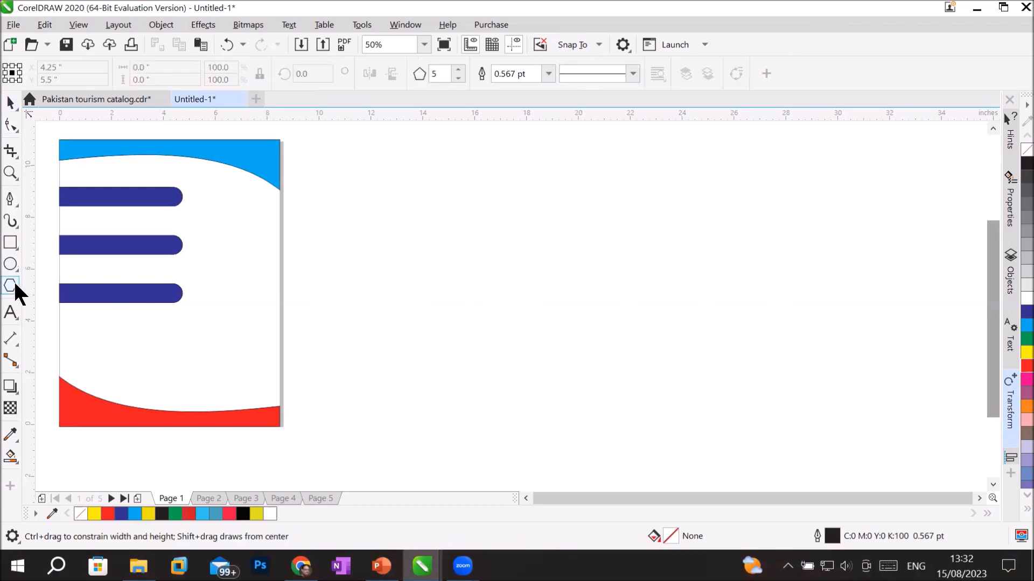
{"action": "left_click", "coordinate": [15, 286]}
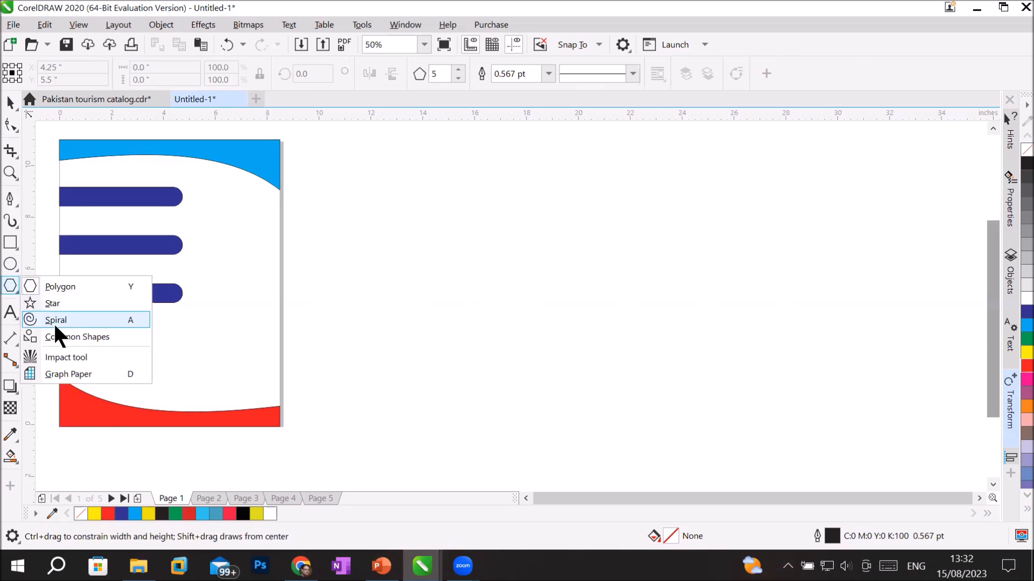
{"action": "left_click", "coordinate": [60, 286]}
{"action": "left_click_drag", "start_coordinate": [528, 223], "coordinate": [689, 372]}
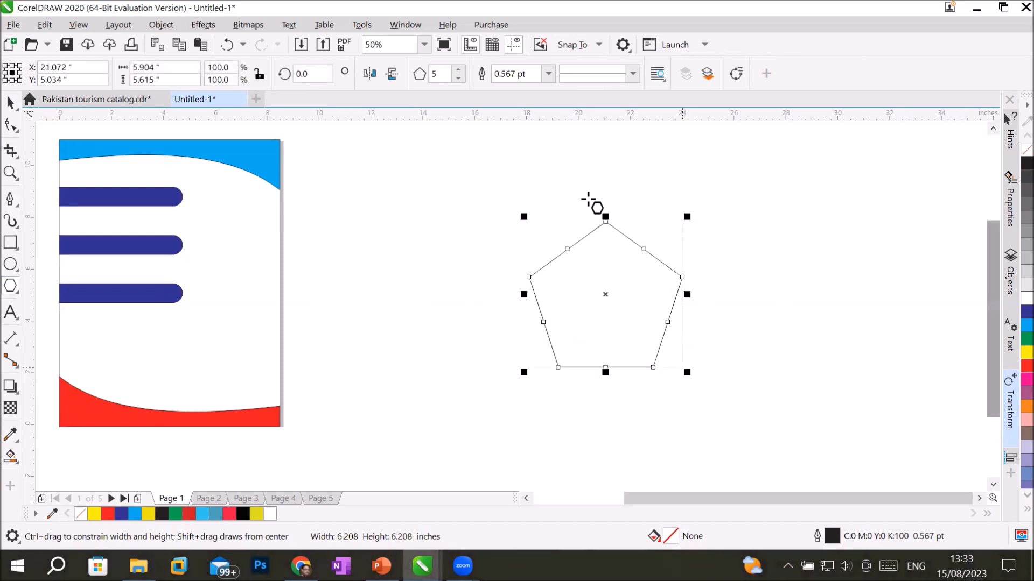
{"action": "left_click", "coordinate": [458, 70]}
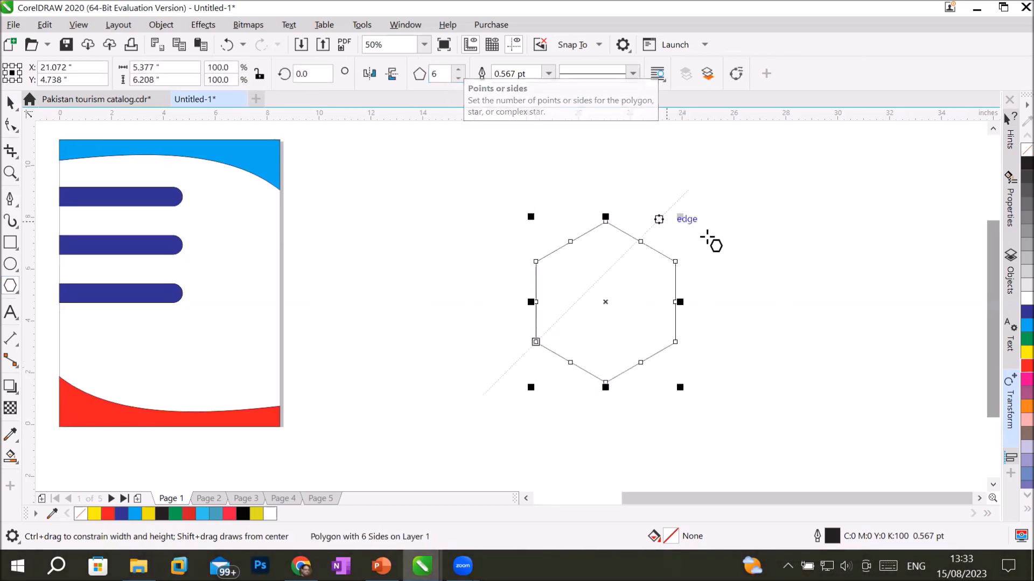
- Move the midpoint node of the hexagon's right edge across the shape, beyond its upper-left side, to form an overlapping pinwheel star
{"action": "left_click", "coordinate": [7, 129]}
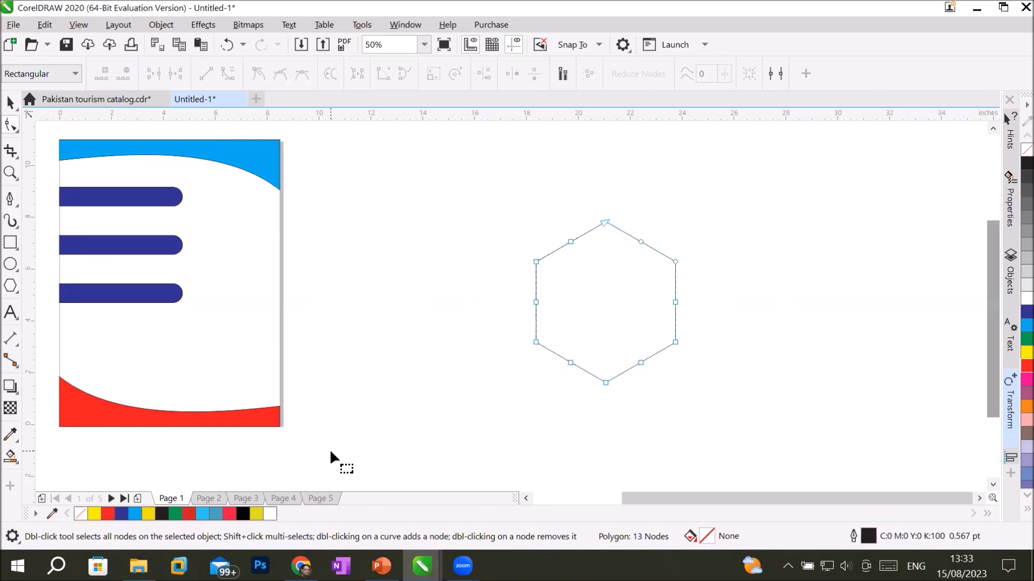
{"action": "left_click", "coordinate": [535, 302]}
{"action": "left_click", "coordinate": [675, 302]}
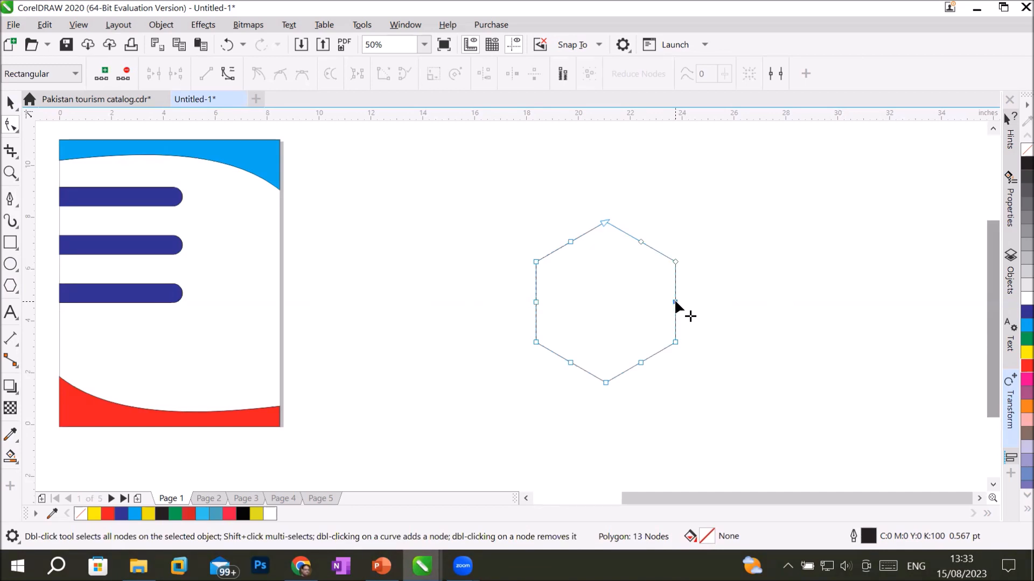
{"action": "left_click_drag", "start_coordinate": [675, 302], "coordinate": [489, 131]}
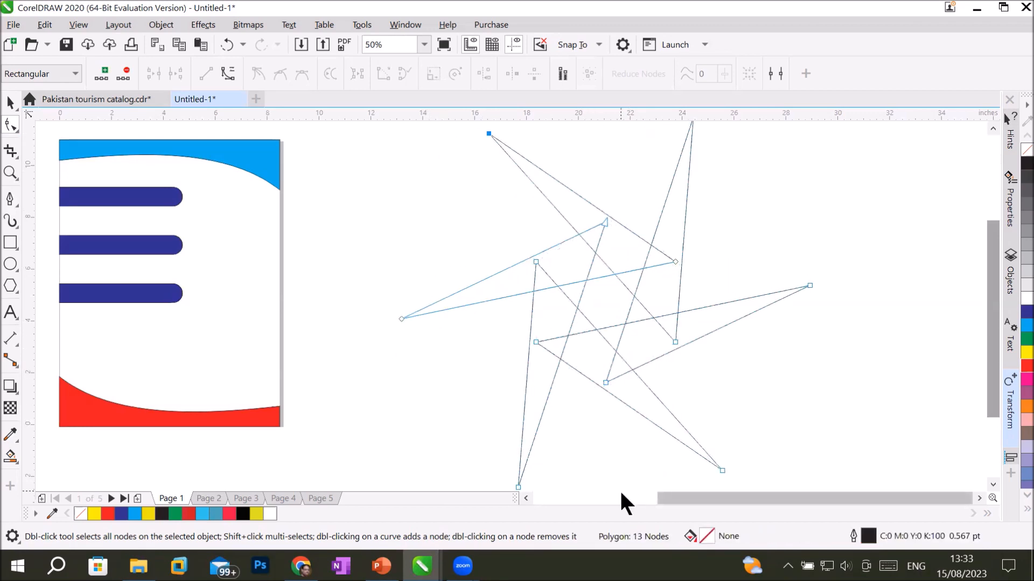
- Fill the pinwheel star with red and colour its outline blue
{"action": "left_click", "coordinate": [1021, 312]}
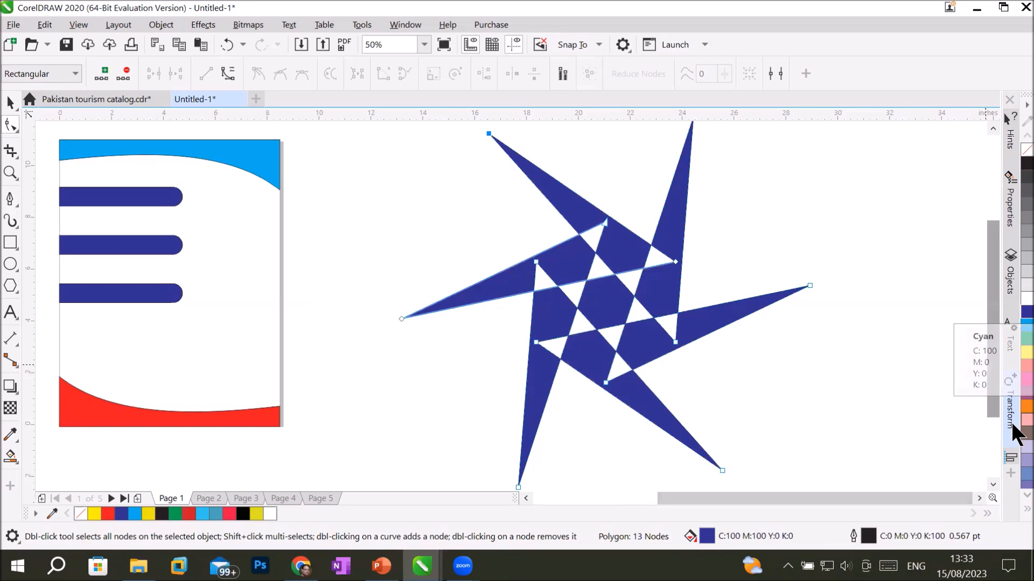
{"action": "left_click", "coordinate": [1021, 366]}
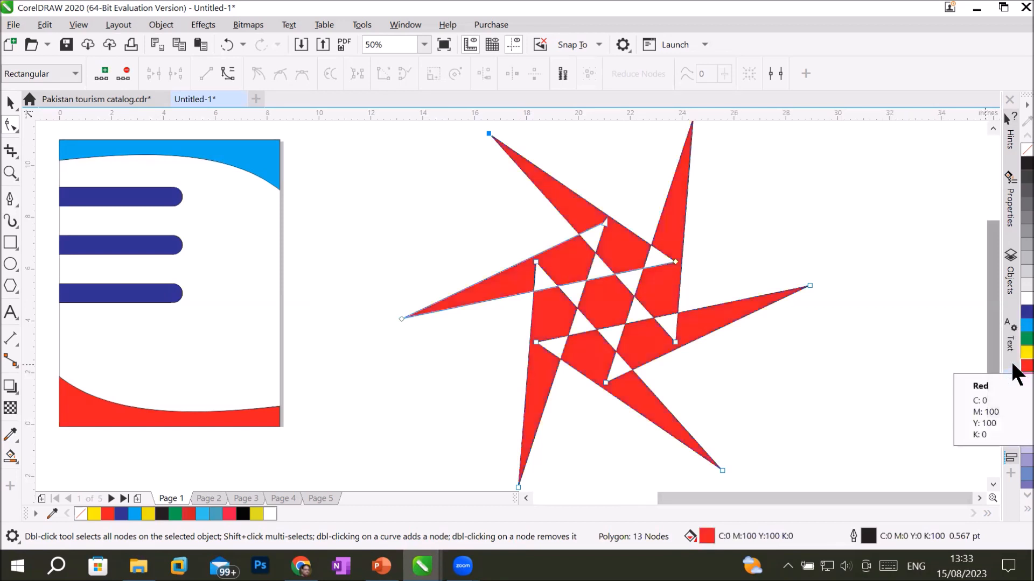
{"action": "right_click", "coordinate": [1015, 312]}
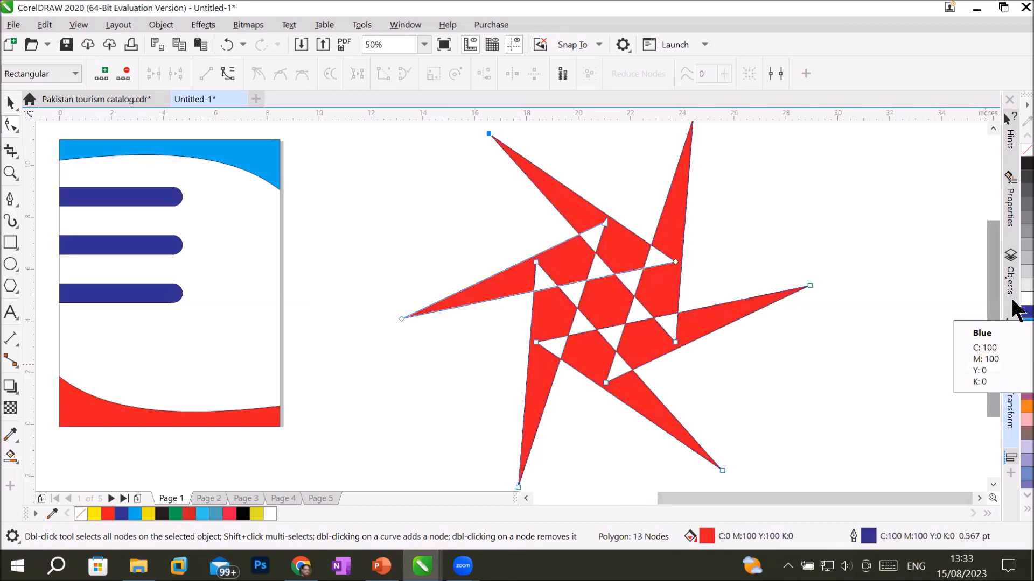
- Increase the pinwheel star's number of sides to 16
{"action": "left_click", "coordinate": [11, 102]}
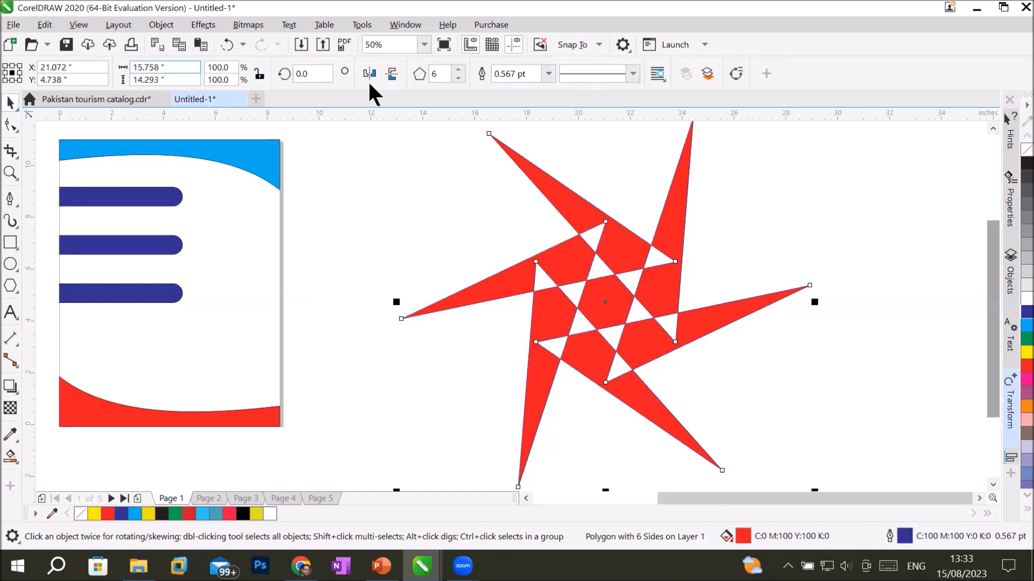
{"action": "left_click", "coordinate": [458, 70]}
{"action": "left_click", "coordinate": [458, 70]}
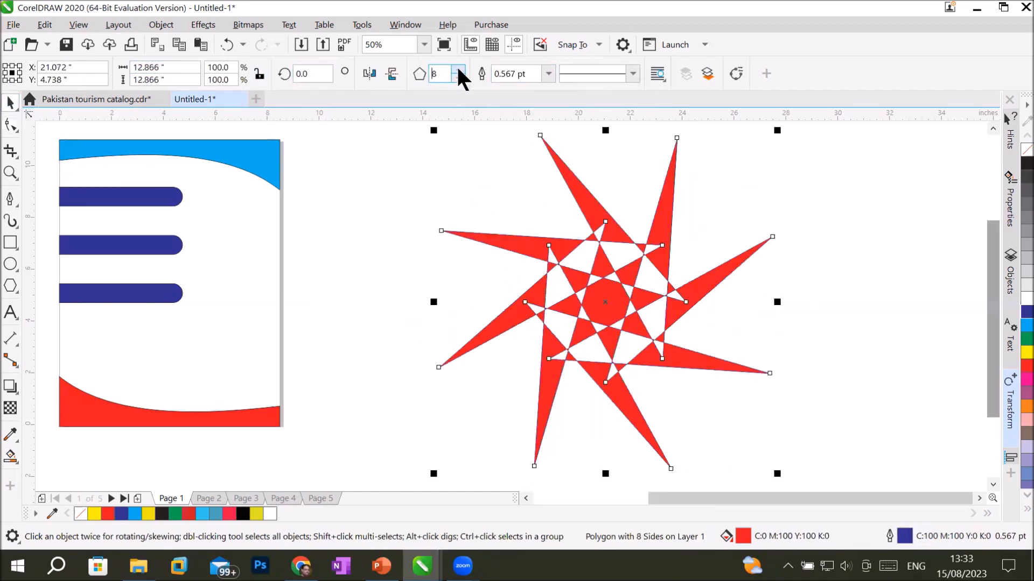
{"action": "left_click", "coordinate": [458, 70]}
{"action": "left_click", "coordinate": [458, 69]}
{"action": "left_click", "coordinate": [458, 70]}
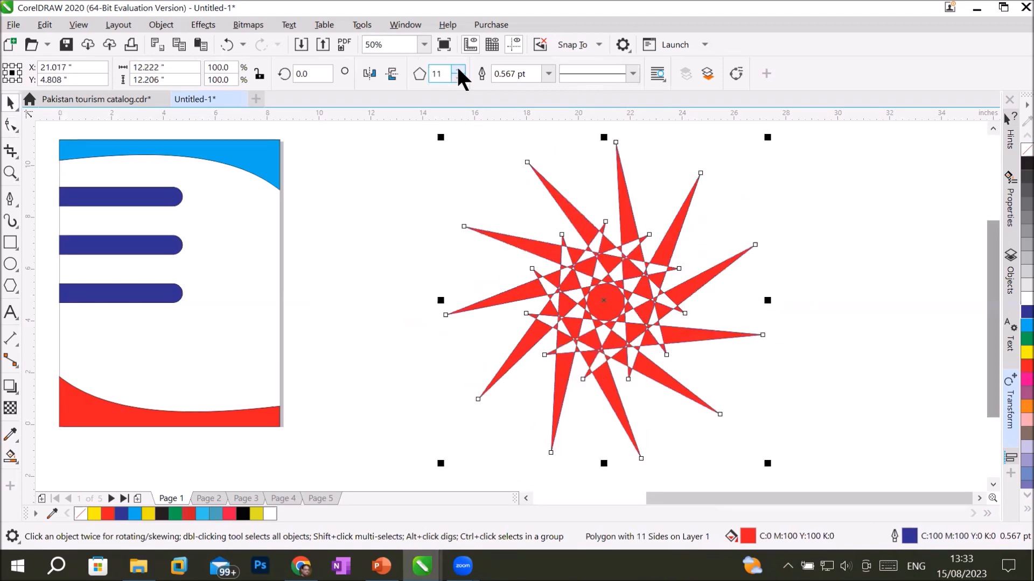
{"action": "left_click", "coordinate": [458, 70]}
{"action": "left_click", "coordinate": [458, 69]}
{"action": "left_click", "coordinate": [459, 70]}
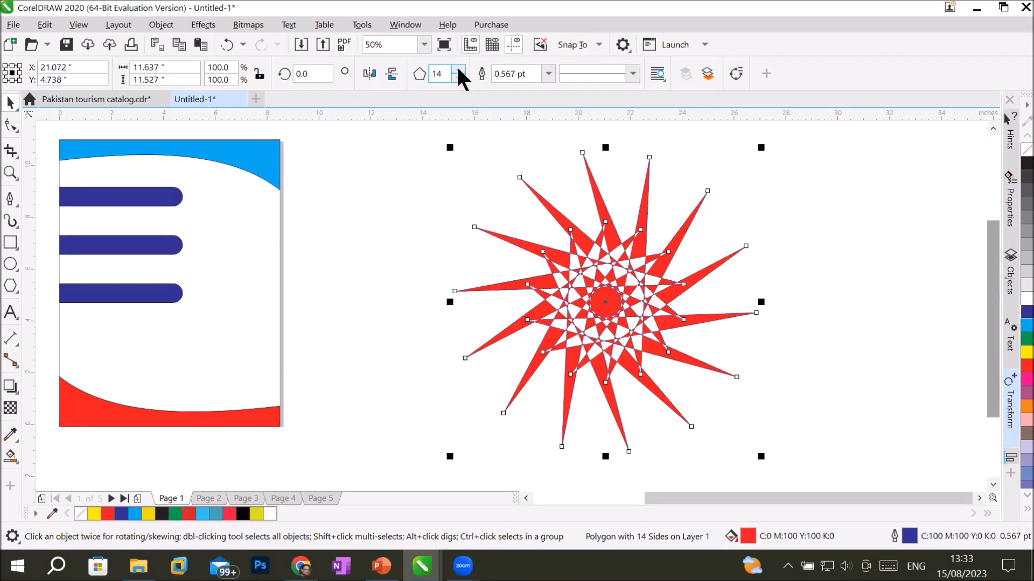
{"action": "left_click", "coordinate": [458, 69]}
{"action": "left_click", "coordinate": [459, 70]}
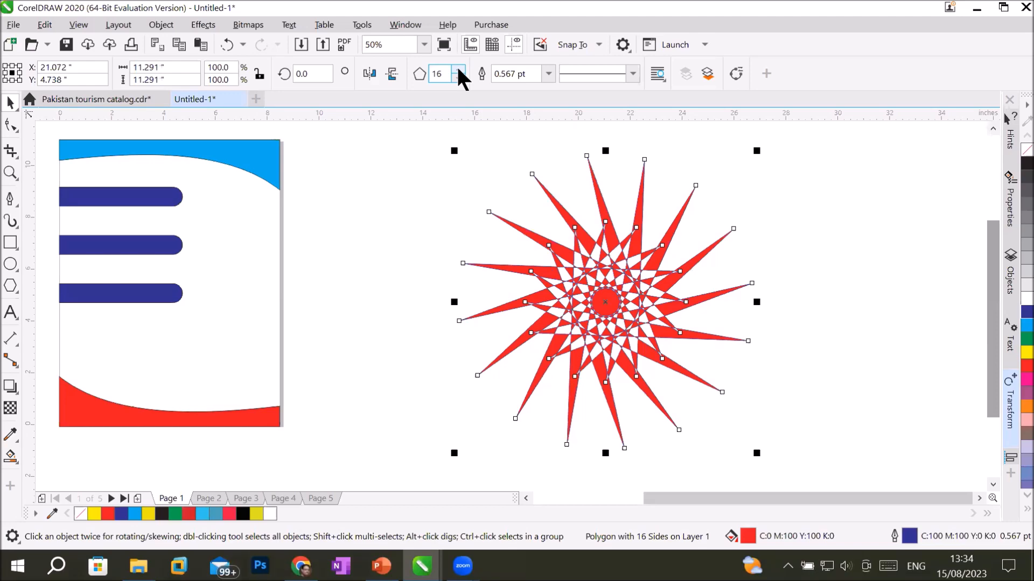
- Increase the red star's number of sides to 18 and set its outline width to 8.0 pt
{"action": "left_click", "coordinate": [458, 69]}
{"action": "left_click", "coordinate": [458, 70]}
{"action": "left_click", "coordinate": [546, 69]}
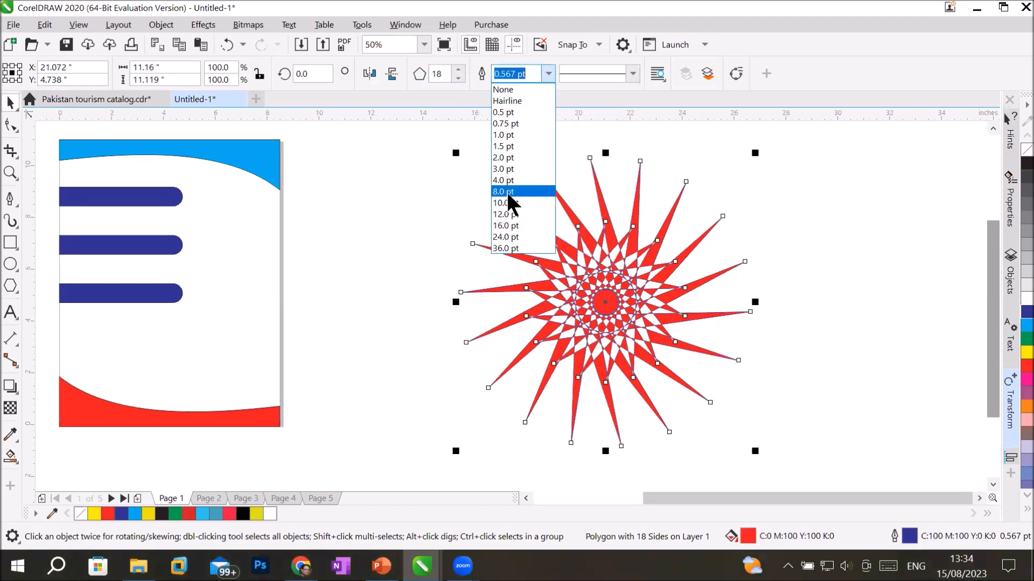
{"action": "left_click", "coordinate": [508, 193]}
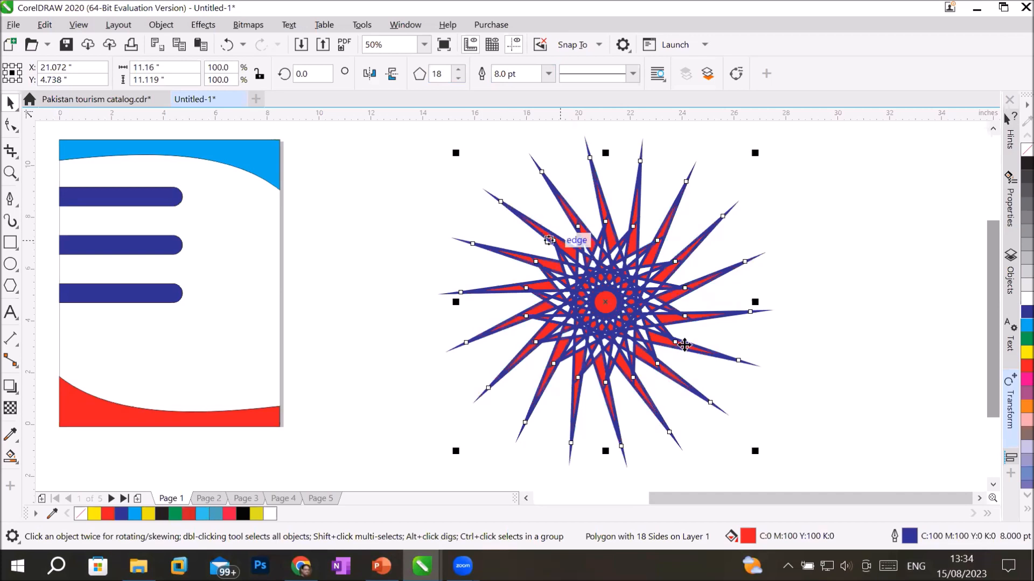
{"action": "left_click", "coordinate": [843, 355]}
- Shrink the 18-sided star to about 5.76 by 5.74 inches and move it onto the page, overlapping the bars' rounded ends
{"action": "scroll", "coordinate": [826, 379], "scroll_direction": "down", "scroll_amount": 1}
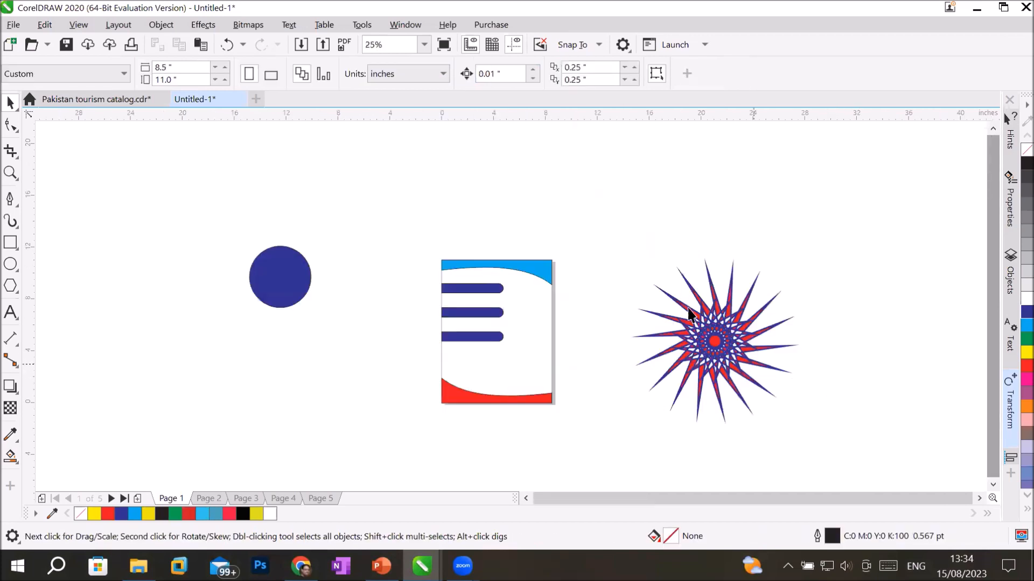
{"action": "left_click_drag", "start_coordinate": [623, 237], "coordinate": [759, 385]}
{"action": "left_click_drag", "start_coordinate": [729, 345], "coordinate": [514, 334]}
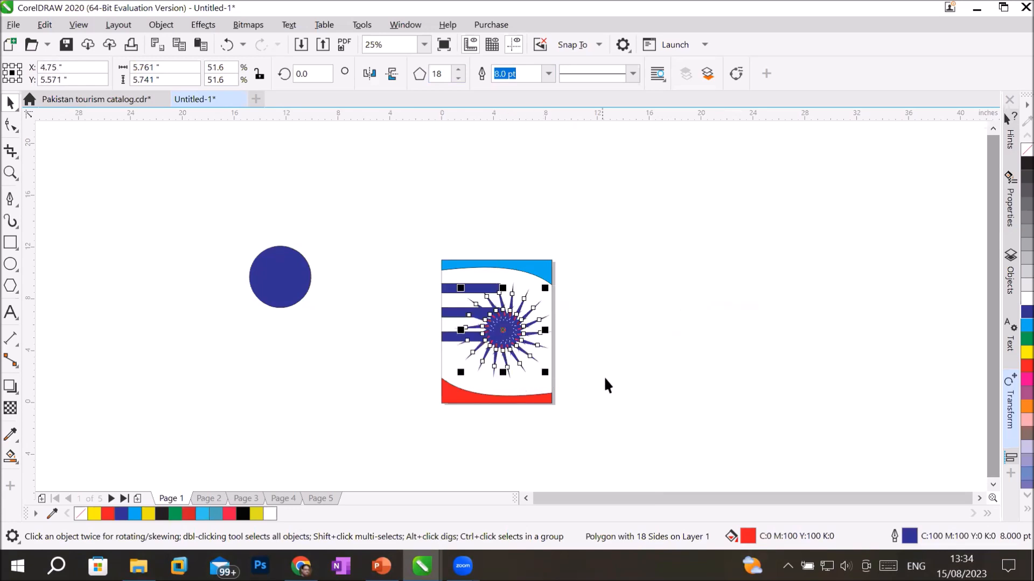
- Fill the star on the page with cyan (C:100) and colour its outline 20% Black
{"action": "scroll", "coordinate": [537, 403], "scroll_direction": "up", "scroll_amount": 1}
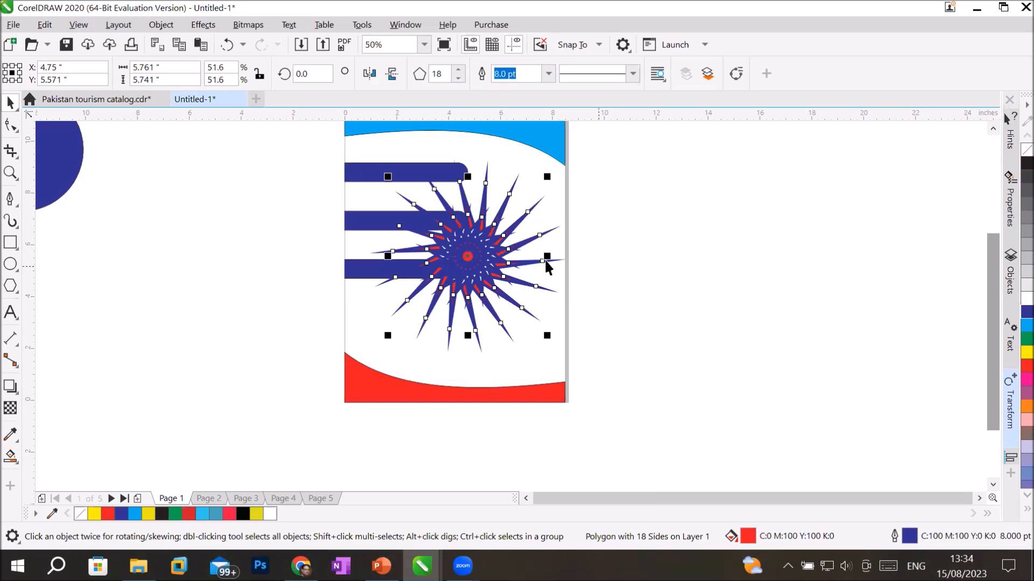
{"action": "left_click", "coordinate": [1026, 352]}
{"action": "left_click", "coordinate": [1013, 325]}
{"action": "right_click", "coordinate": [1013, 326]}
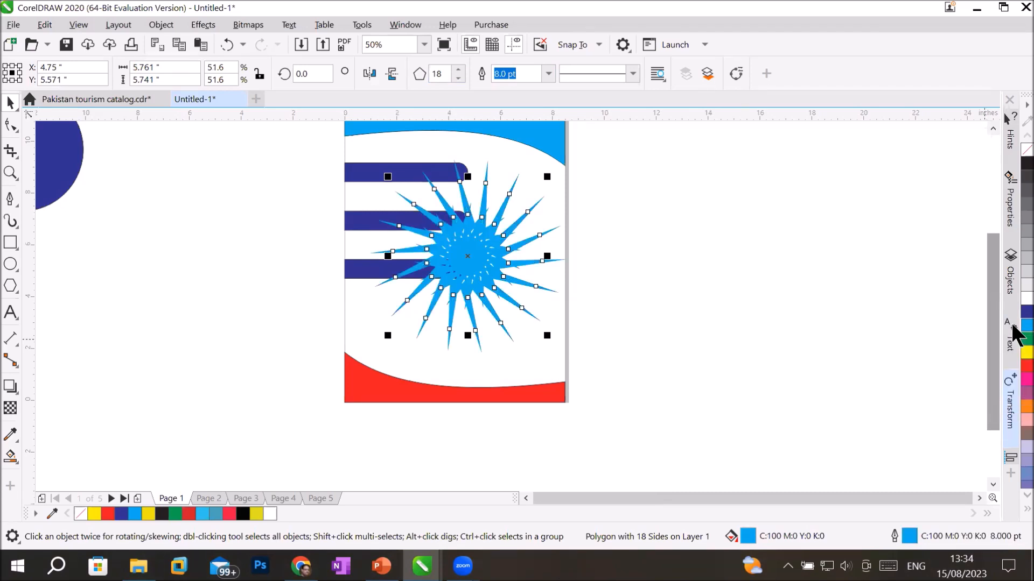
{"action": "right_click", "coordinate": [1013, 305]}
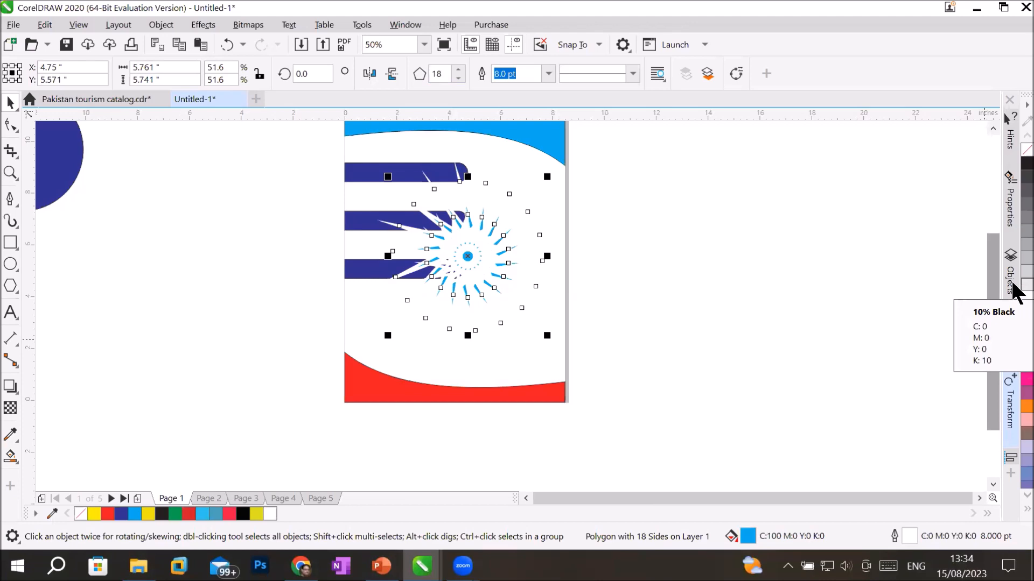
{"action": "right_click", "coordinate": [1013, 281]}
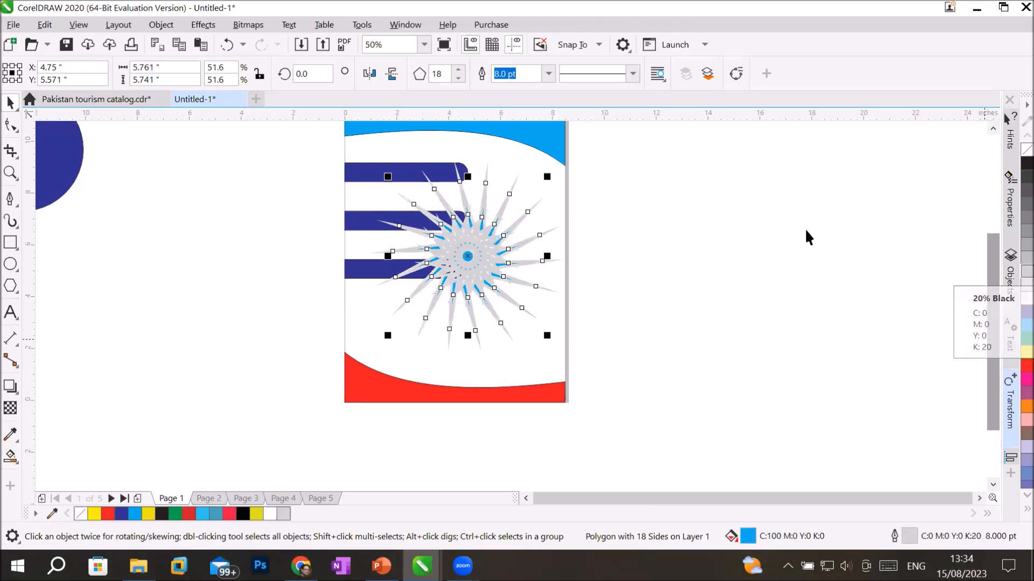
- Order the star behind the middle dark blue bar
{"action": "right_click", "coordinate": [476, 269]}
{"action": "mouse_move", "coordinate": [545, 238]}
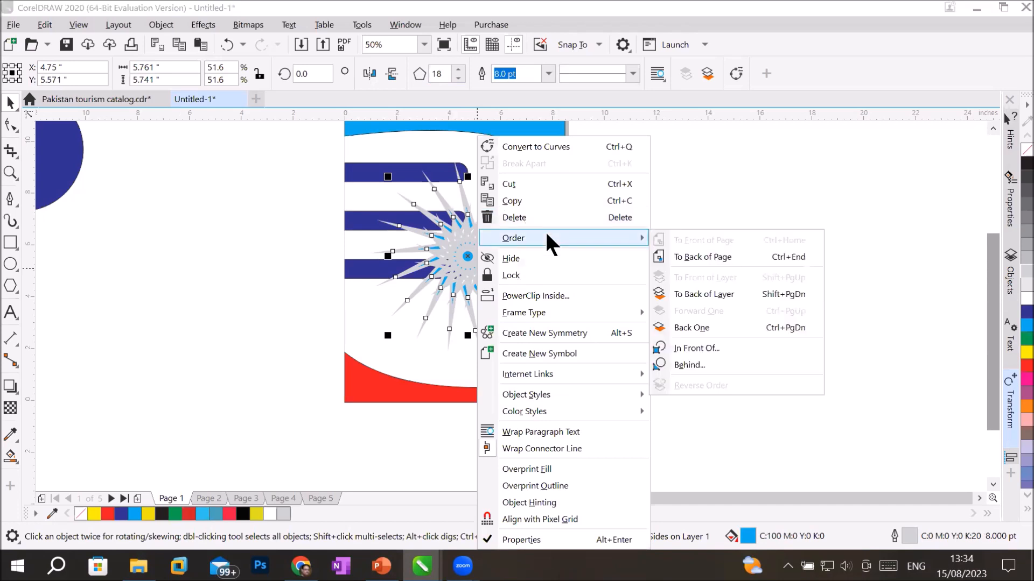
{"action": "left_click", "coordinate": [691, 365]}
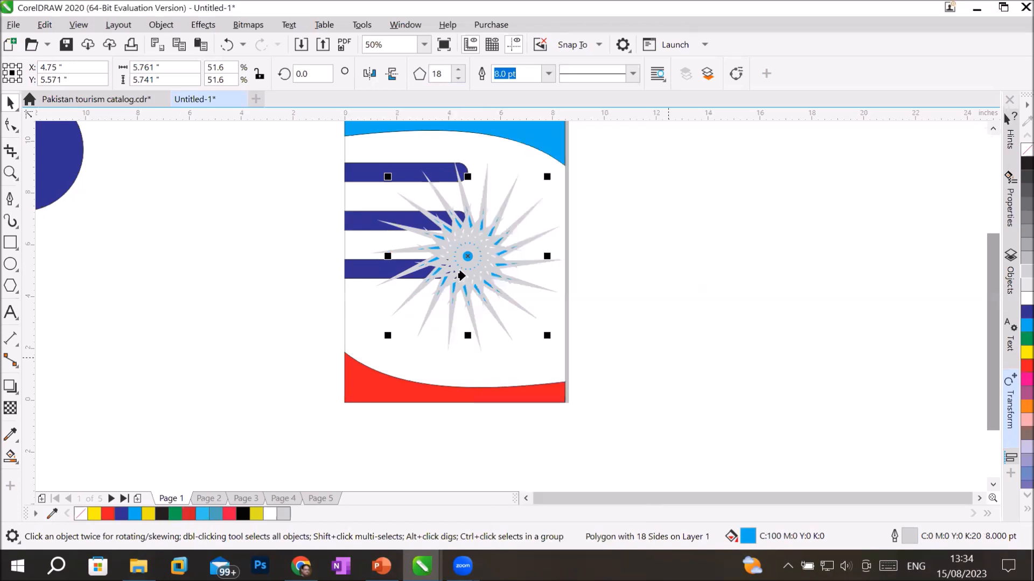
{"action": "left_click", "coordinate": [365, 223]}
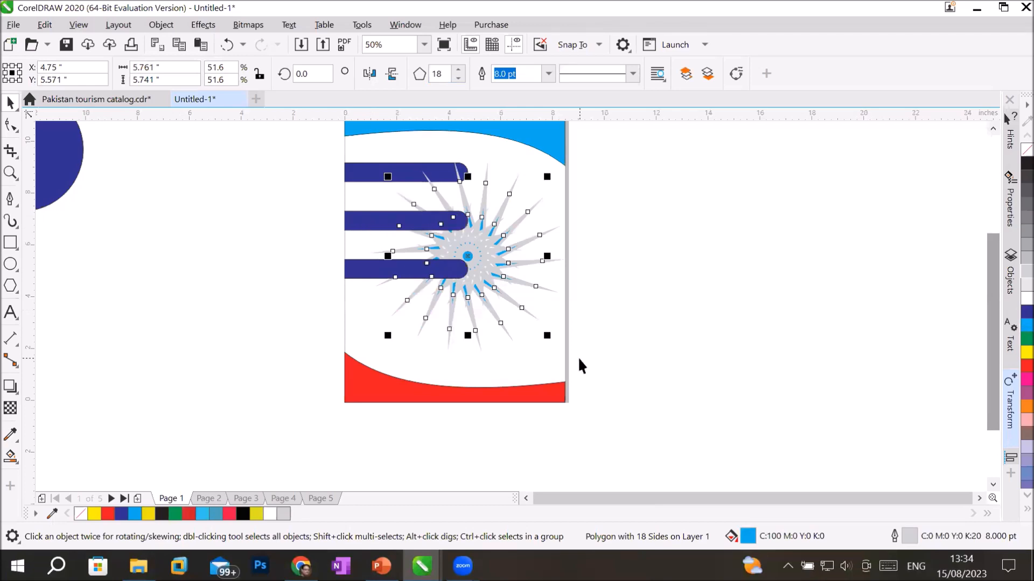
{"action": "left_click", "coordinate": [713, 301]}
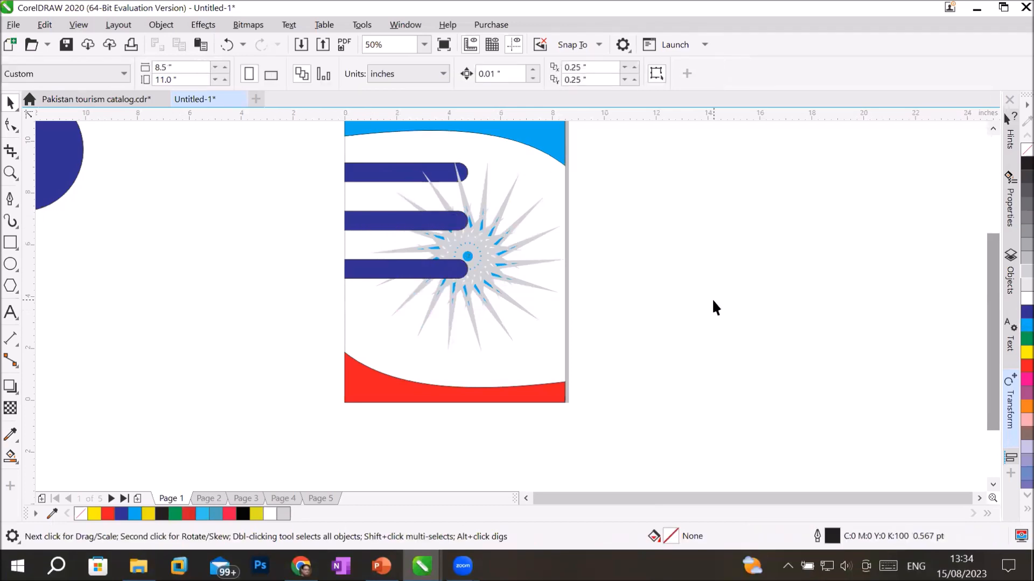
- Order the star behind the uppermost dark blue bar and deselect it
{"action": "left_click", "coordinate": [489, 242]}
{"action": "right_click", "coordinate": [489, 244]}
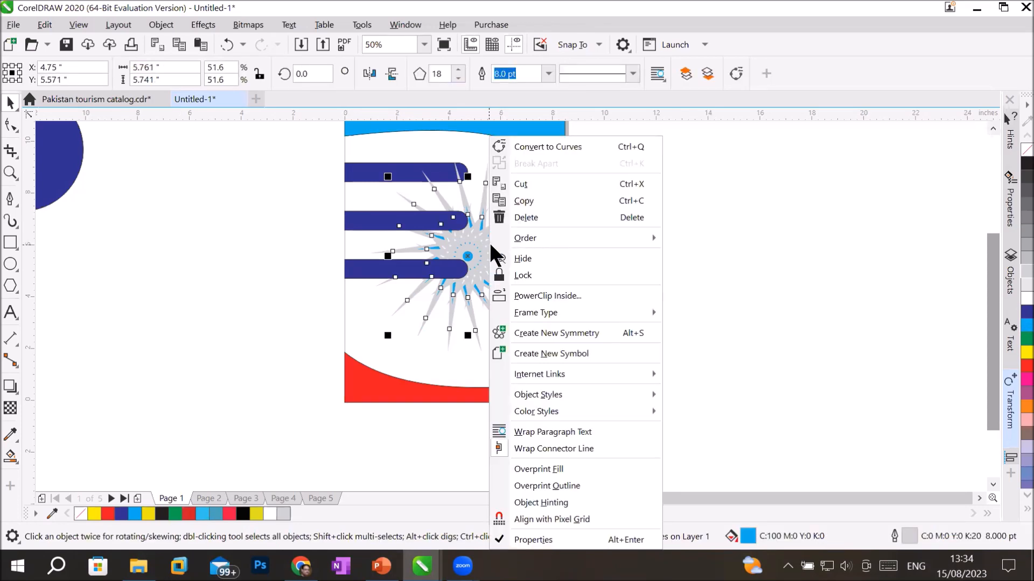
{"action": "mouse_move", "coordinate": [593, 238]}
{"action": "left_click", "coordinate": [749, 364]}
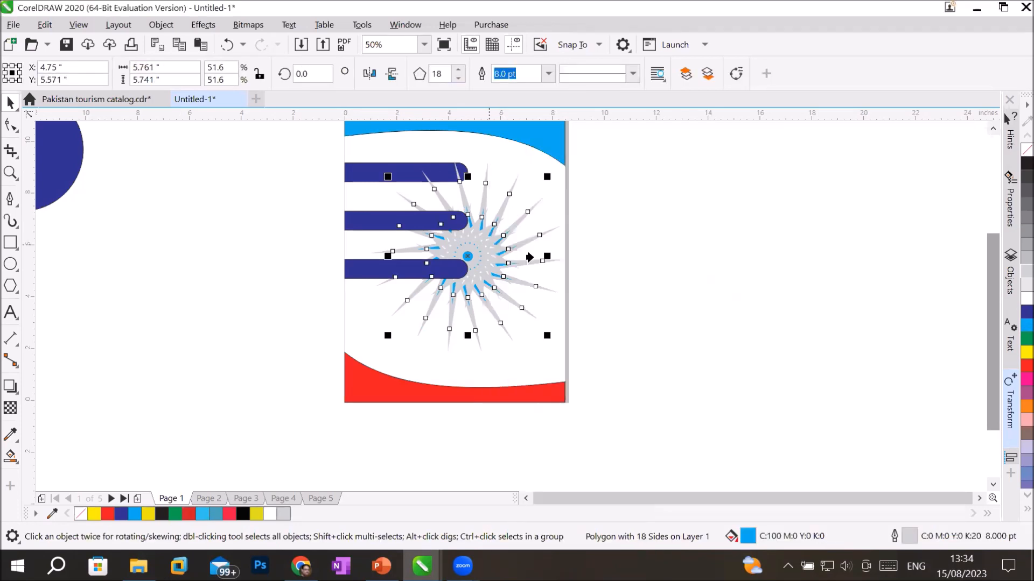
{"action": "left_click", "coordinate": [410, 178]}
{"action": "left_click", "coordinate": [677, 230]}
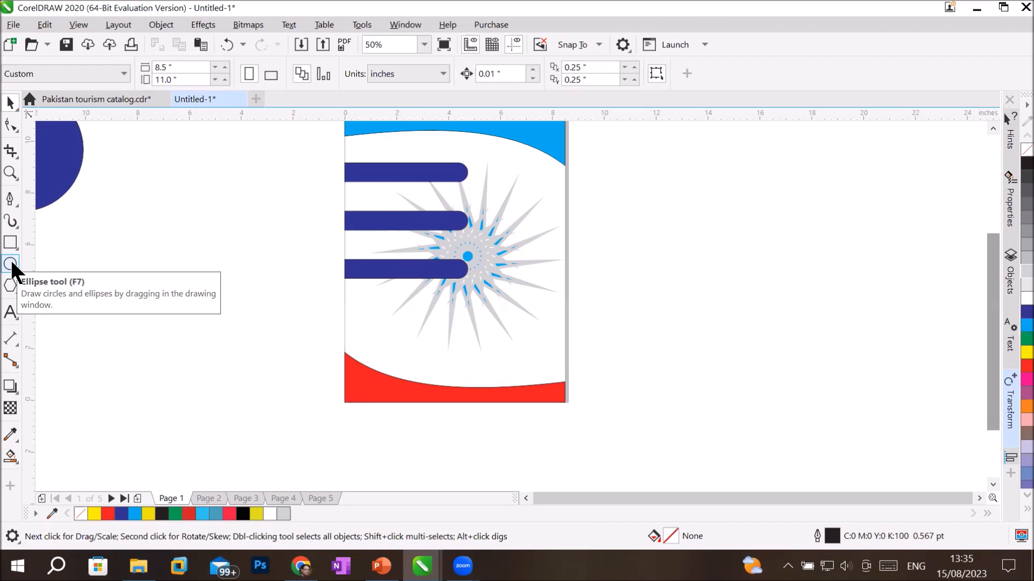
- Draw a polygon about 4.95 by 4.71 inches in the empty area beside the page and set it to 6 sides
{"action": "left_click", "coordinate": [9, 286]}
{"action": "left_click_drag", "start_coordinate": [688, 230], "coordinate": [819, 347]}
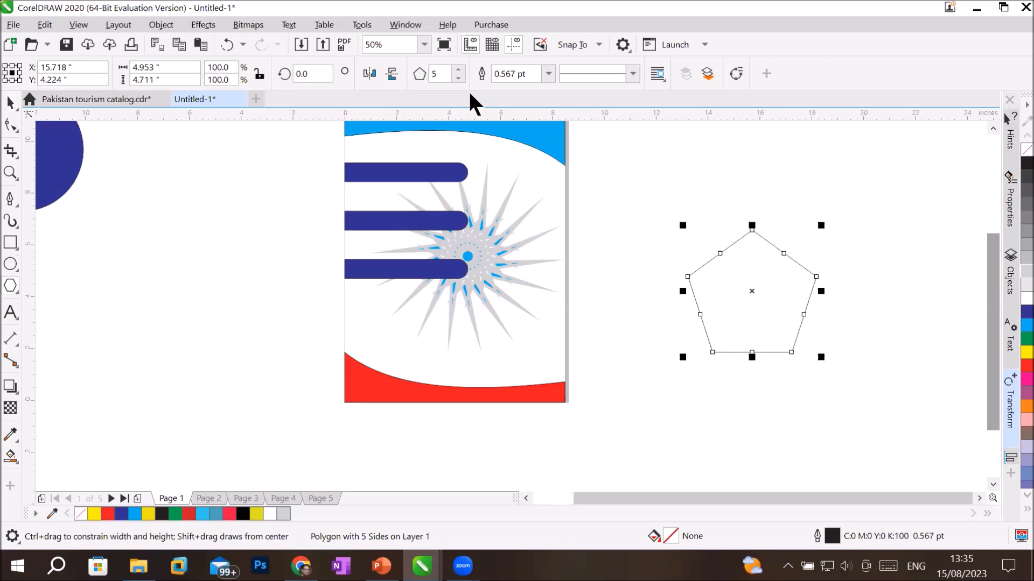
{"action": "left_click", "coordinate": [461, 70]}
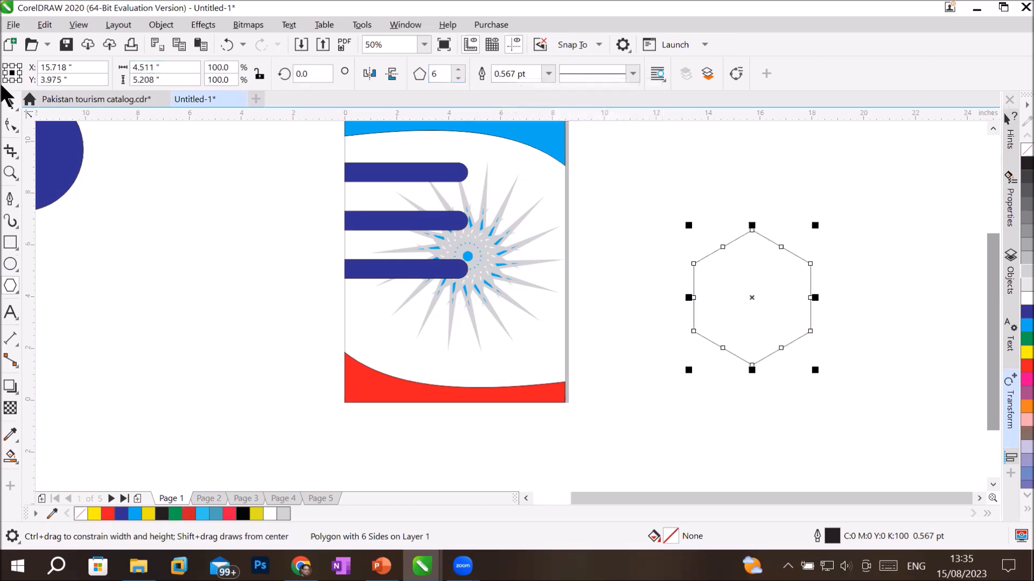
{"action": "left_click", "coordinate": [9, 103]}
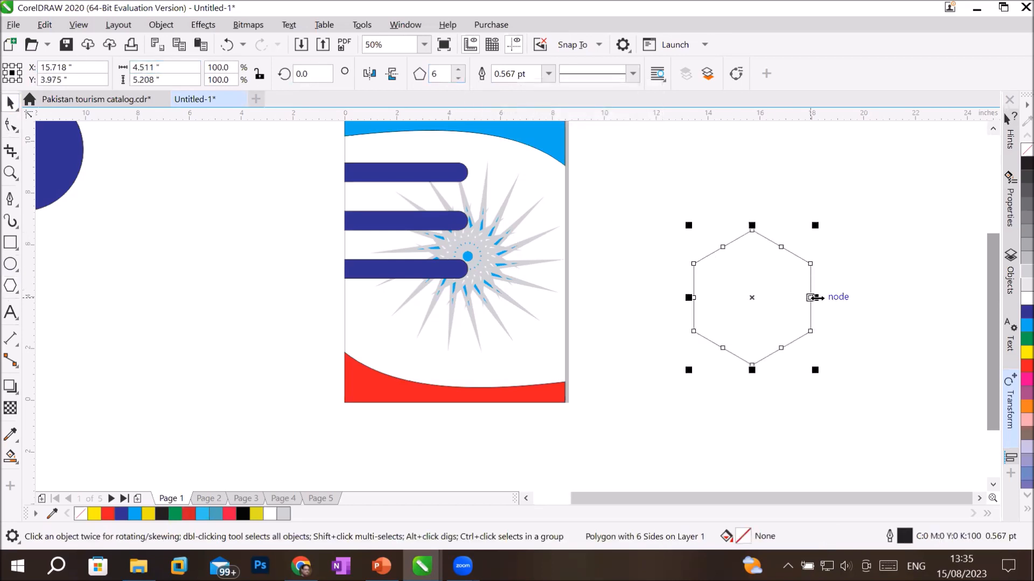
- Try skewing the hexagon horizontally by its upper edge, and undo the skew
{"action": "left_click", "coordinate": [785, 291]}
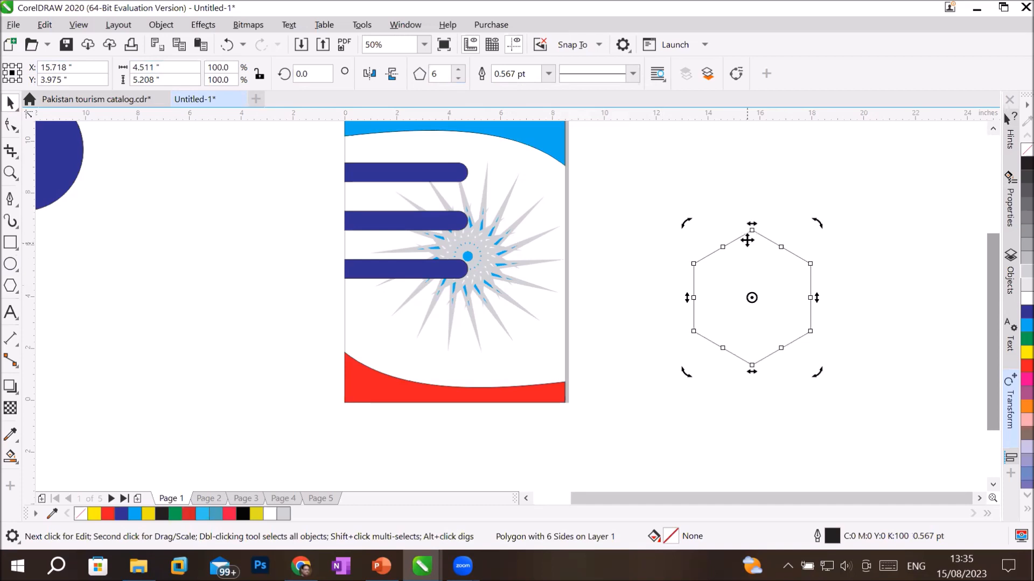
{"action": "left_click_drag", "start_coordinate": [752, 228], "coordinate": [805, 233]}
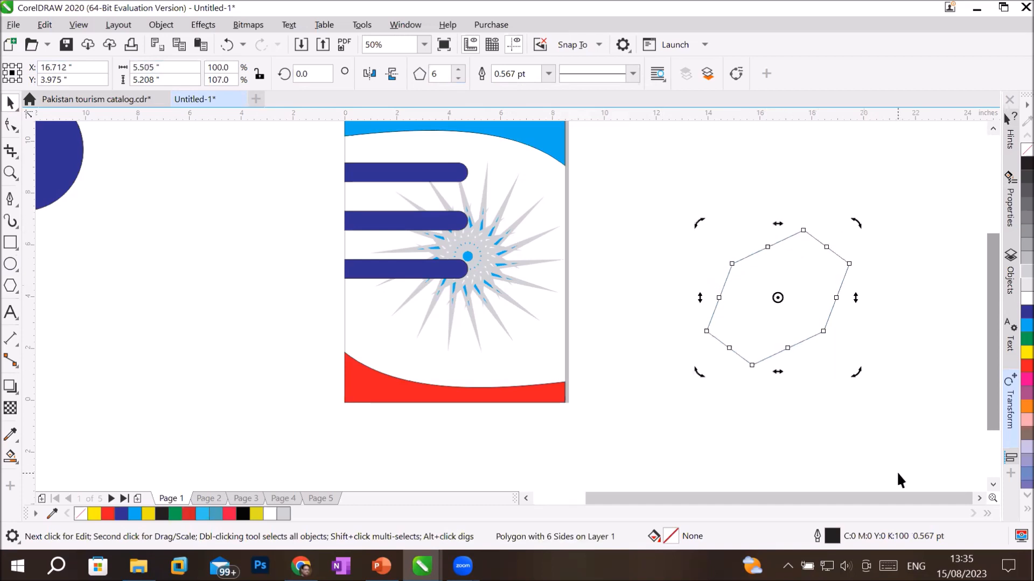
{"action": "key", "text": "ctrl+z"}
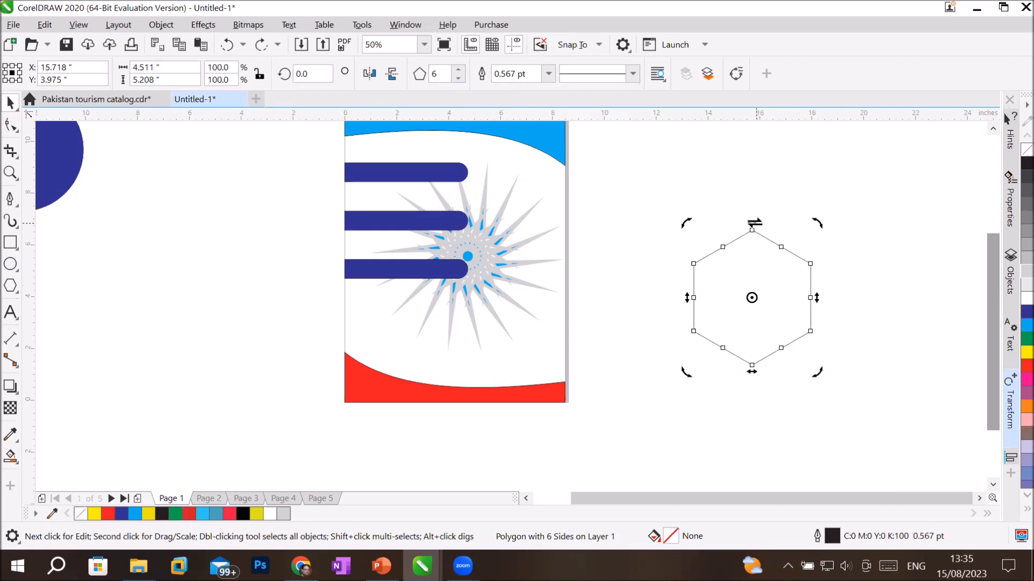
- Create a copy of the hexagon skewed vertically by about 17 degrees, keeping the original in place
{"action": "left_click_drag", "start_coordinate": [687, 299], "coordinate": [680, 260]}
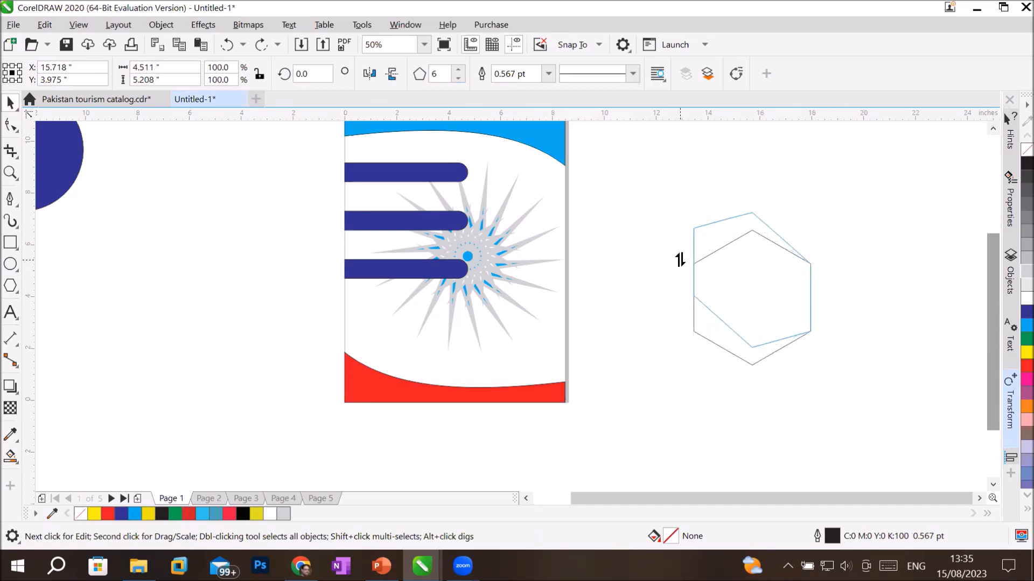
{"action": "left_click_drag", "start_coordinate": [680, 260], "coordinate": [678, 259]}
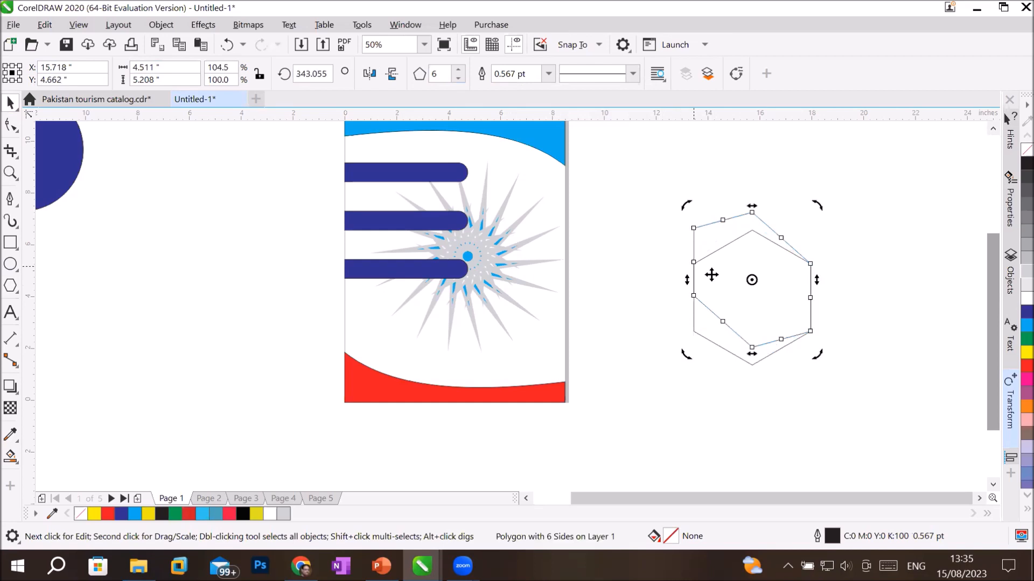
{"action": "left_click", "coordinate": [837, 294]}
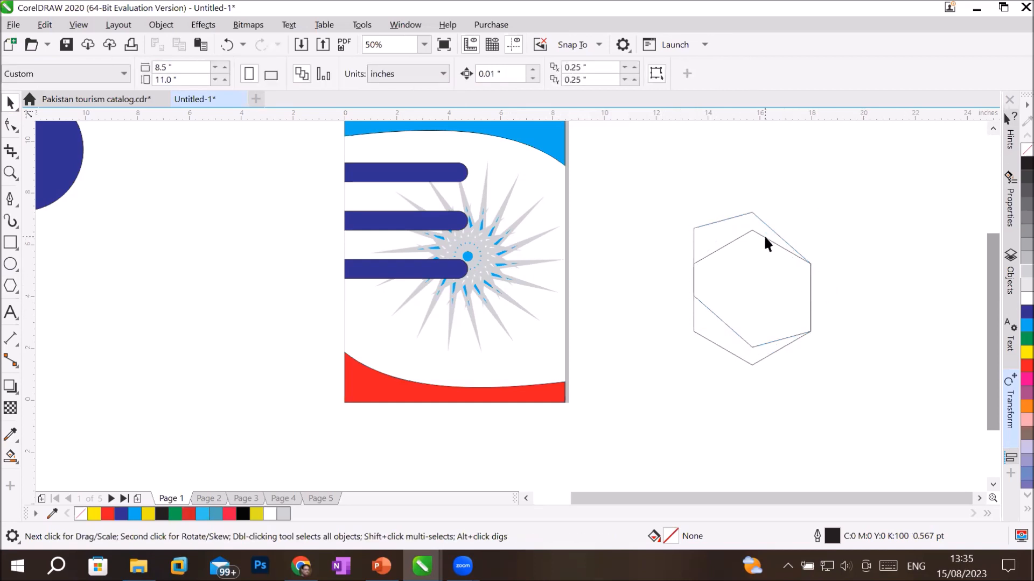
- Fill the skewed copy with yellow and the original hexagon with dark blue
{"action": "left_click", "coordinate": [810, 272]}
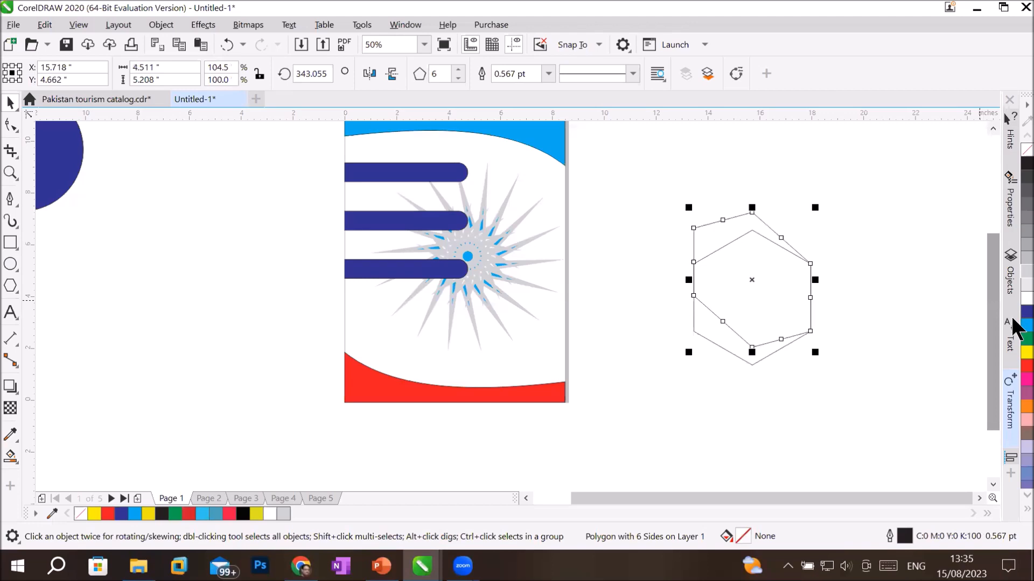
{"action": "left_click", "coordinate": [1025, 353]}
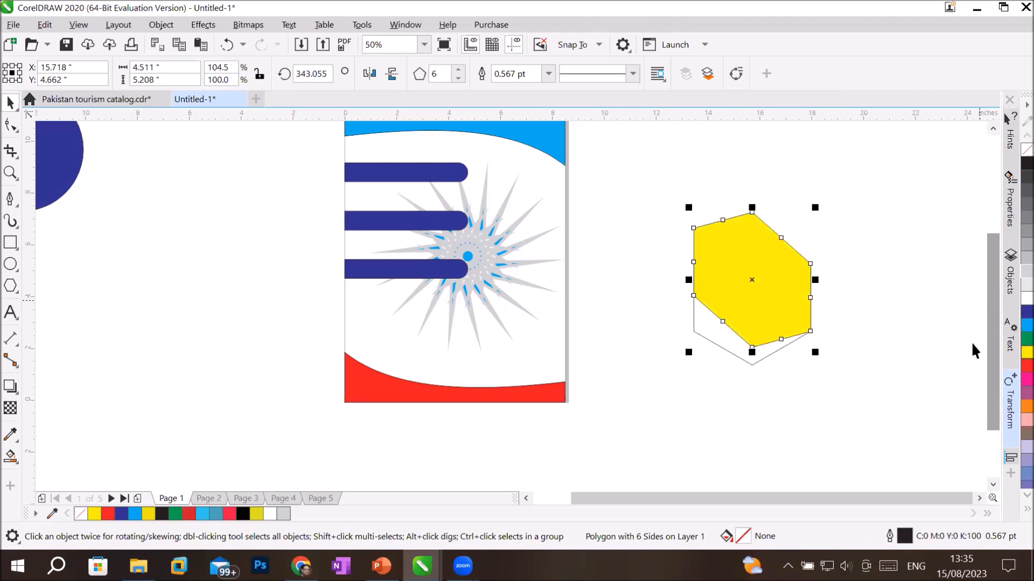
{"action": "left_click", "coordinate": [732, 347]}
{"action": "left_click", "coordinate": [1027, 312]}
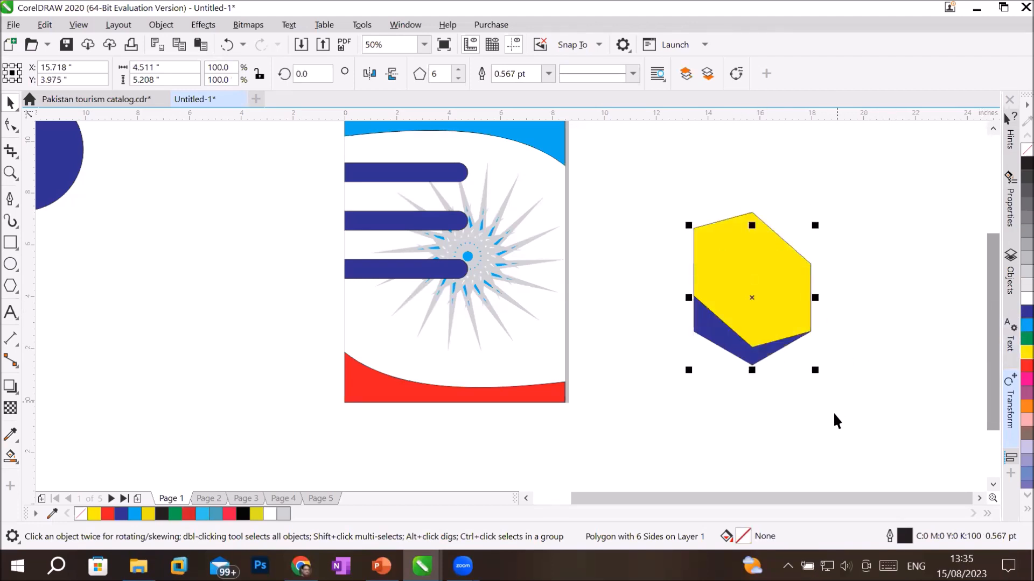
{"action": "left_click", "coordinate": [834, 409]}
- Move the yellow skewed copy off the hexagon and delete it, and remove the remaining hexagon's fill
{"action": "left_click_drag", "start_coordinate": [705, 284], "coordinate": [818, 232]}
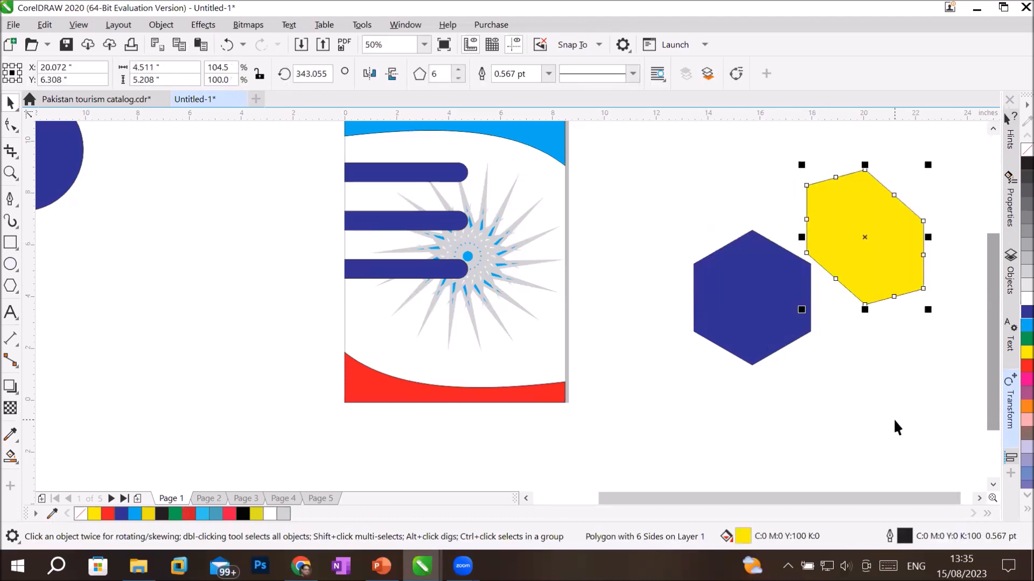
{"action": "key", "text": "Delete"}
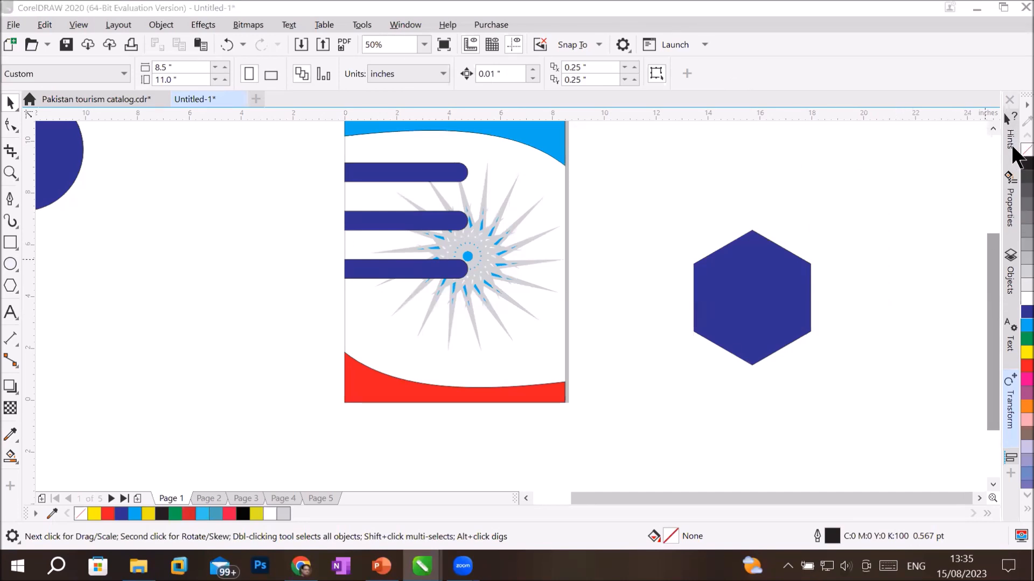
{"action": "left_click", "coordinate": [608, 372]}
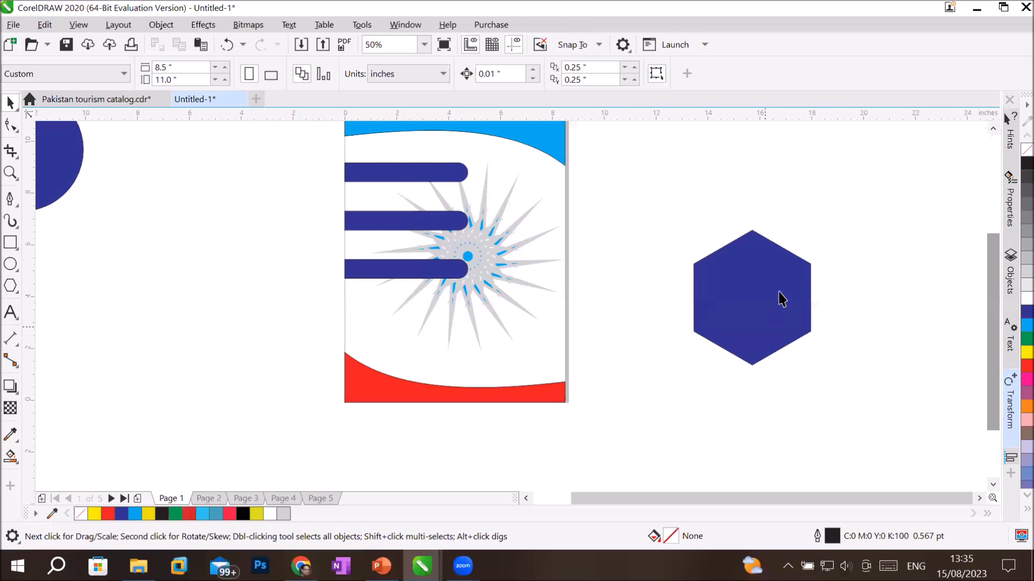
{"action": "left_click", "coordinate": [775, 288]}
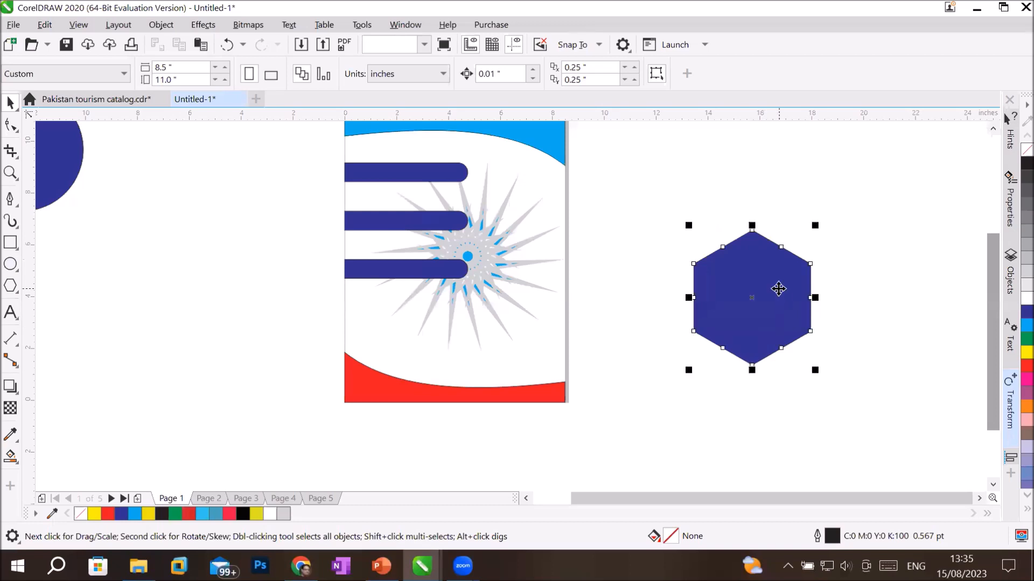
{"action": "left_click", "coordinate": [1026, 150]}
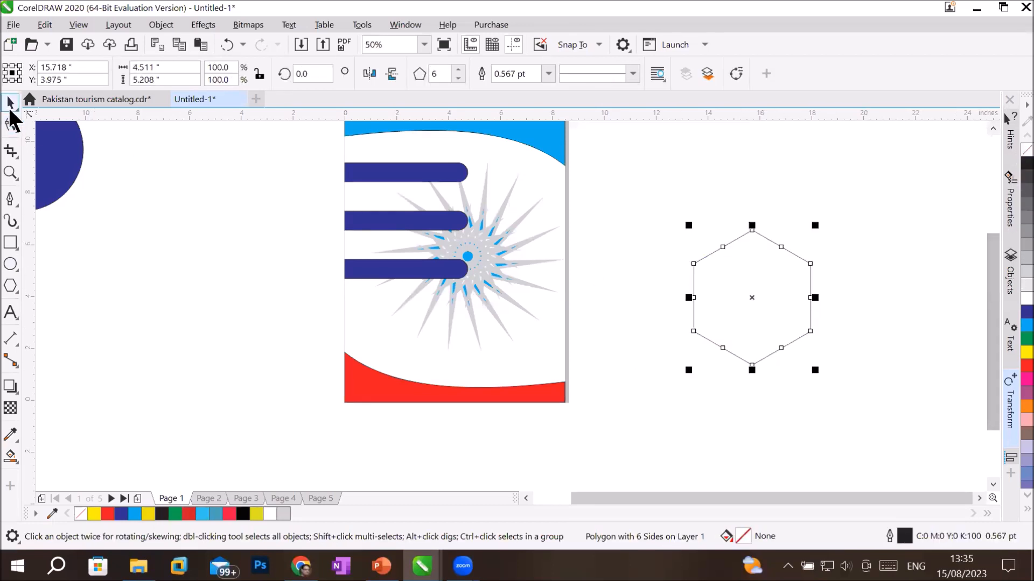
- Move the hexagon's rotation centre to its lower-left corner and create a copy rotated 15 degrees clockwise about it
{"action": "left_click", "coordinate": [743, 347]}
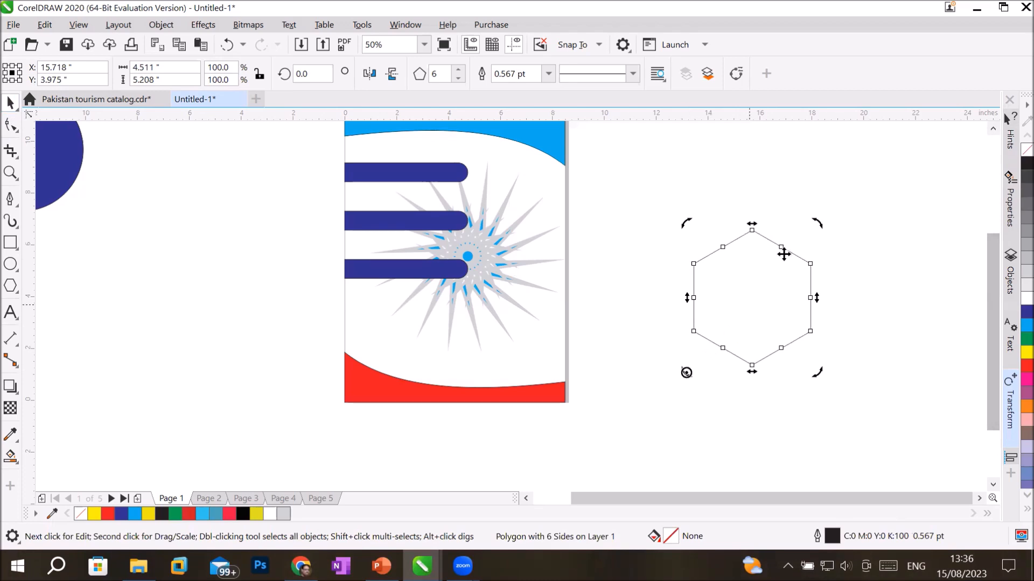
{"action": "left_click_drag", "start_coordinate": [814, 221], "coordinate": [888, 266]}
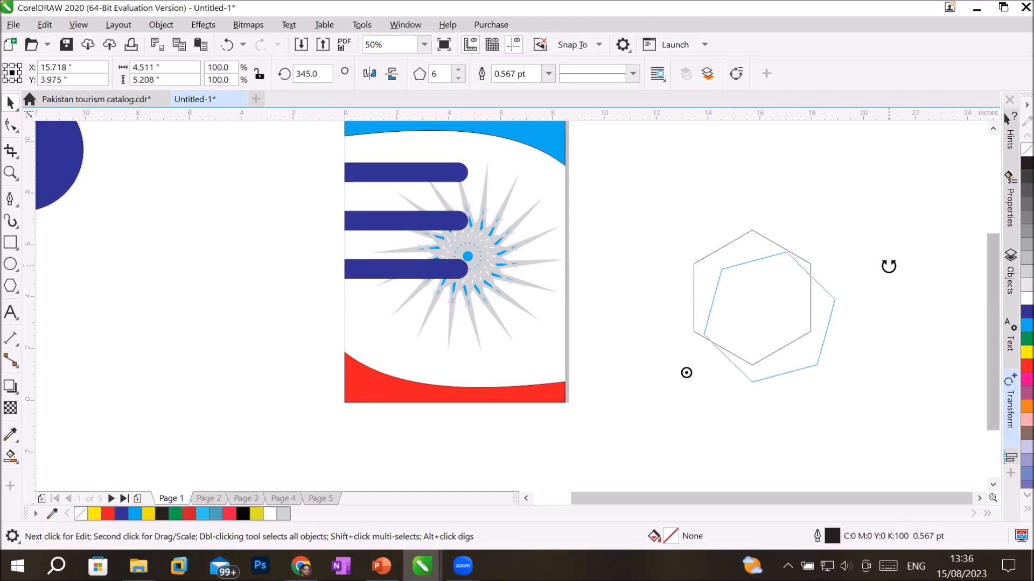
{"action": "left_click_drag", "start_coordinate": [888, 267], "coordinate": [887, 265]}
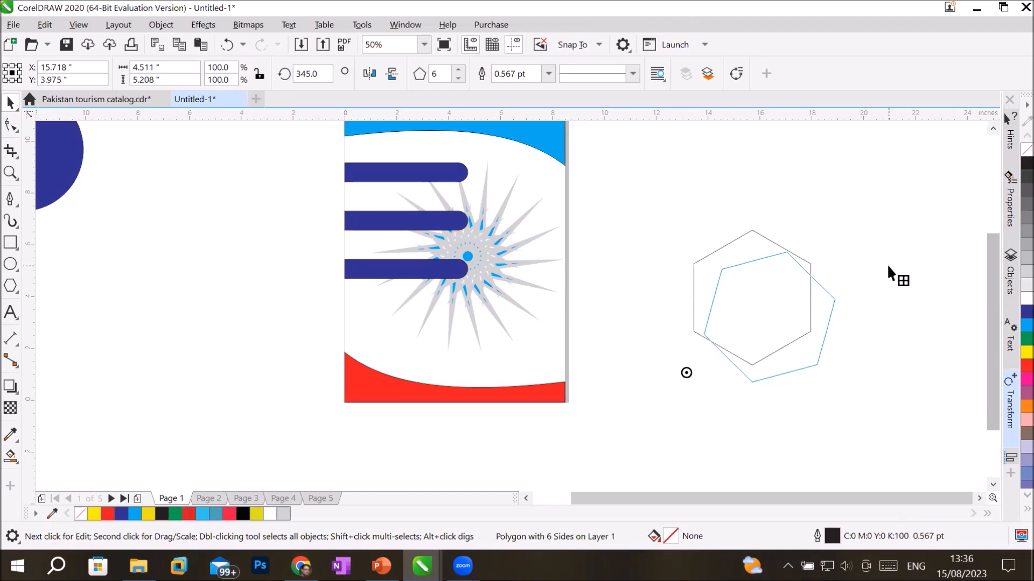
- Repeat the rotated duplication of the hexagon around the shared centre until the copies form a full ring
{"action": "key", "text": "ctrl+r"}
{"action": "key", "text": "ctrl+r"}
{"action": "key", "text": "ctrl+r"}
{"action": "key", "text": "ctrl+r"}
{"action": "key", "text": "ctrl+r"}
{"action": "key", "text": "ctrl+r"}
{"action": "key", "text": "ctrl+r"}
{"action": "key", "text": "ctrl+r"}
{"action": "key", "text": "ctrl+r"}
{"action": "key", "text": "ctrl+r"}
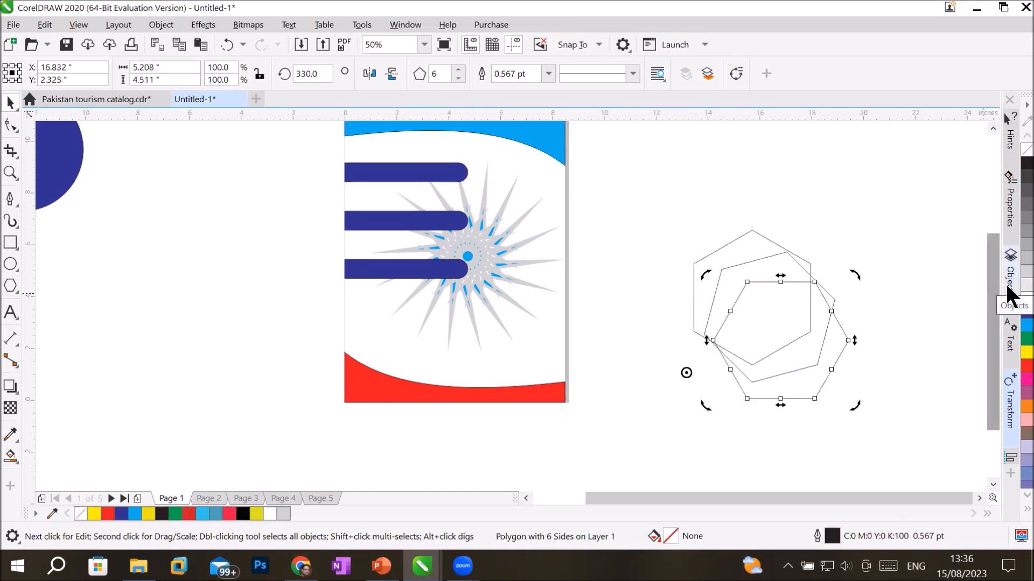
{"action": "key", "text": "ctrl+r"}
{"action": "key", "text": "ctrl+r"}
{"action": "key", "text": "ctrl+r"}
{"action": "key", "text": "ctrl+r"}
{"action": "key", "text": "ctrl+r"}
{"action": "key", "text": "ctrl+r"}
{"action": "key", "text": "ctrl+r"}
{"action": "key", "text": "ctrl+r"}
{"action": "key", "text": "ctrl+r"}
{"action": "key", "text": "ctrl+r"}
{"action": "key", "text": "ctrl+r"}
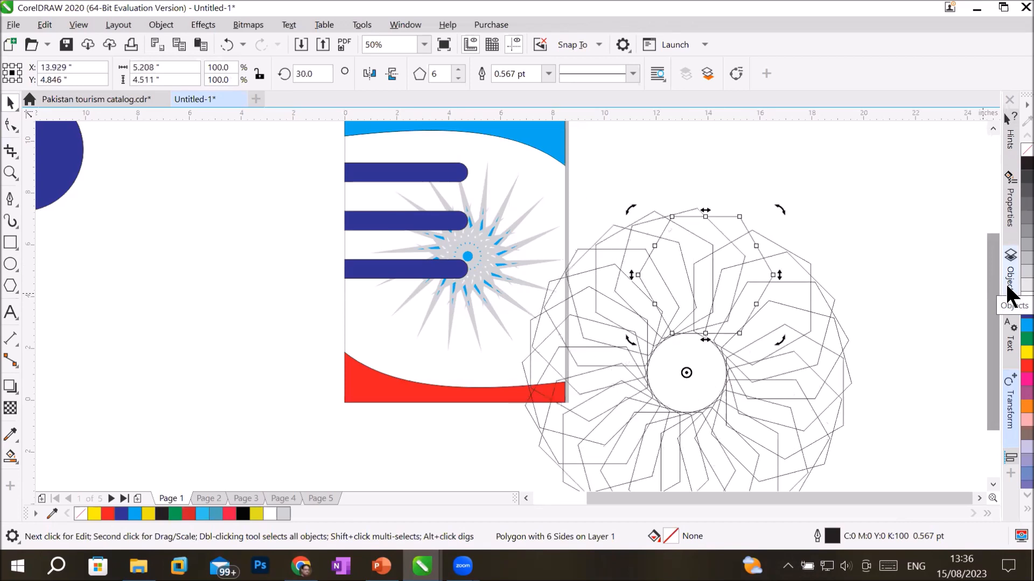
{"action": "key", "text": "ctrl+r"}
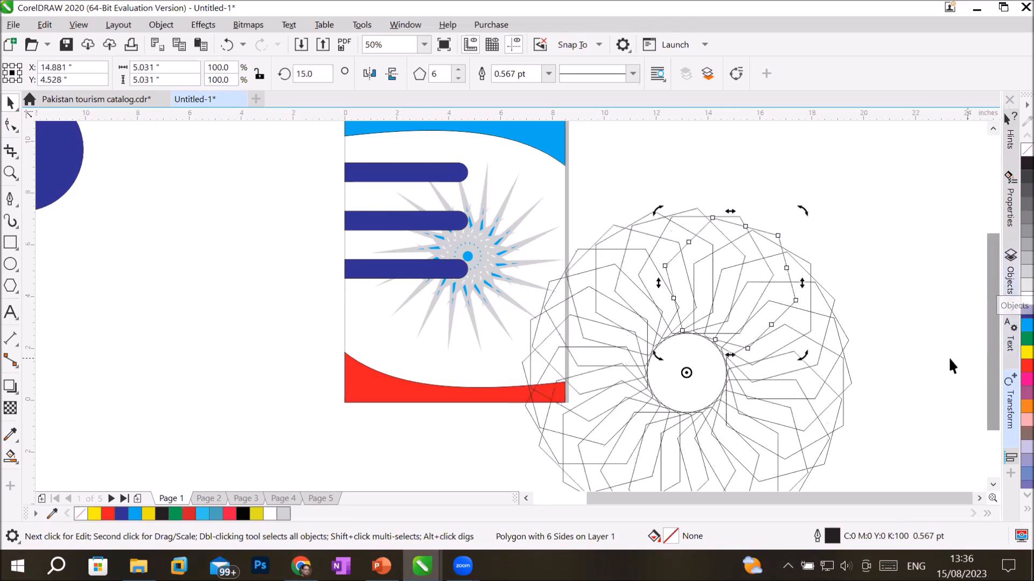
{"action": "left_click", "coordinate": [893, 349]}
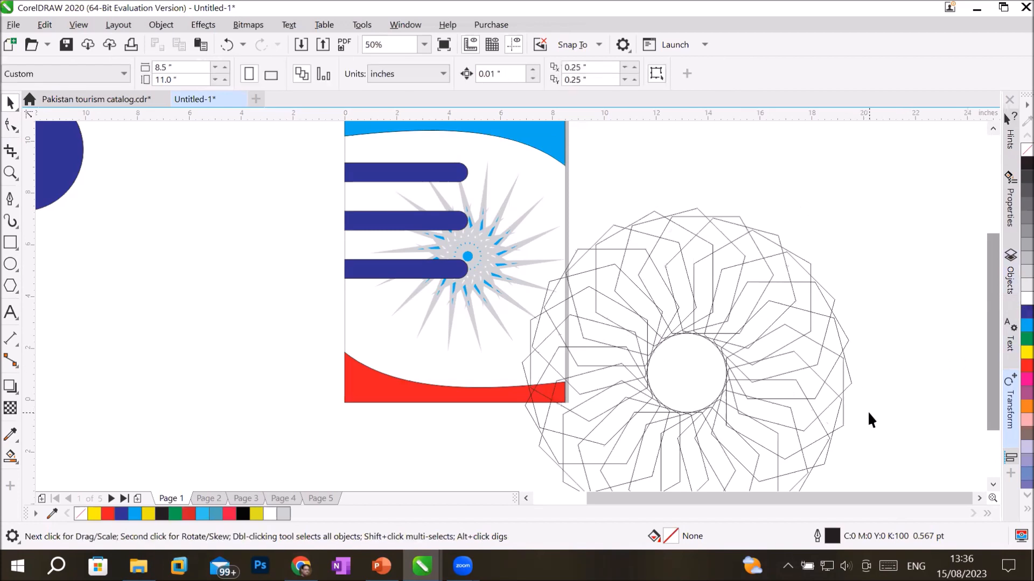
- Undo all the rotated hexagon copies, leaving only the original unfilled hexagon
{"action": "scroll", "coordinate": [867, 411], "scroll_direction": "down", "scroll_amount": 1}
{"action": "scroll", "coordinate": [890, 448], "scroll_direction": "up", "scroll_amount": 1}
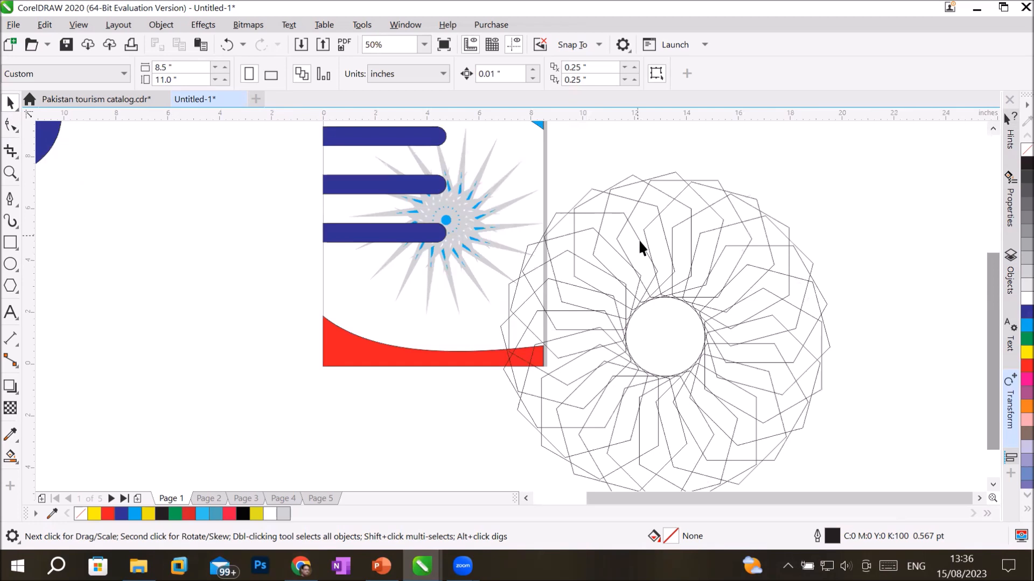
{"action": "key", "text": "ctrl+z"}
{"action": "key", "text": "ctrl+z"}
{"action": "key", "text": "ctrl+z"}
{"action": "key", "text": "ctrl+z"}
{"action": "key", "text": "ctrl+z"}
{"action": "key", "text": "ctrl+z"}
{"action": "key", "text": "ctrl+z"}
{"action": "key", "text": "ctrl+z"}
{"action": "key", "text": "ctrl+z"}
{"action": "key", "text": "ctrl+z"}
{"action": "key", "text": "ctrl+z"}
{"action": "key", "text": "ctrl+z"}
{"action": "key", "text": "ctrl+z"}
{"action": "key", "text": "ctrl+z"}
{"action": "key", "text": "ctrl+z"}
{"action": "key", "text": "ctrl+z"}
{"action": "key", "text": "ctrl+z"}
{"action": "key", "text": "ctrl+z"}
{"action": "key", "text": "ctrl+z"}
{"action": "key", "text": "ctrl+z"}
{"action": "key", "text": "ctrl+z"}
{"action": "key", "text": "ctrl+z"}
{"action": "key", "text": "ctrl+z"}
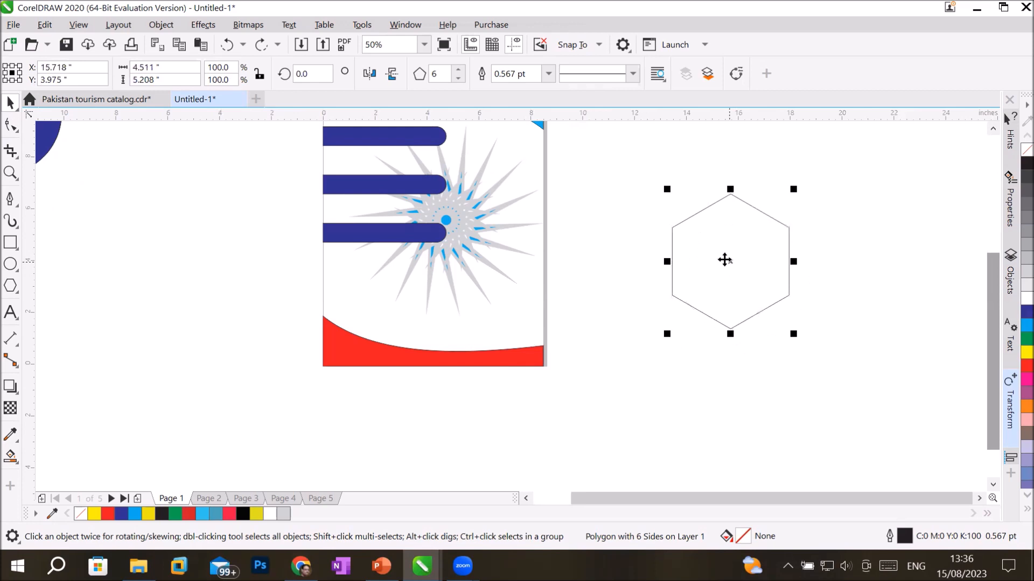
- Reshape the hexagon into a crossed pinwheel star about 8.6 by 9.7 inches by pulling its top node across to the lower left
{"action": "left_click", "coordinate": [11, 125]}
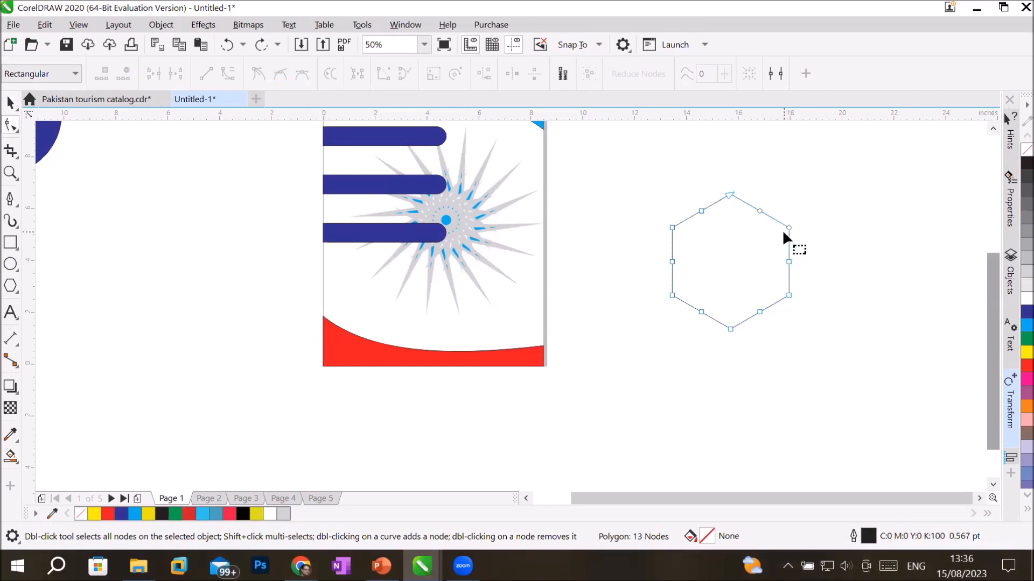
{"action": "left_click_drag", "start_coordinate": [794, 226], "coordinate": [846, 212]}
{"action": "key", "text": "ctrl+z"}
{"action": "scroll", "coordinate": [727, 196], "scroll_direction": "up", "scroll_amount": 1}
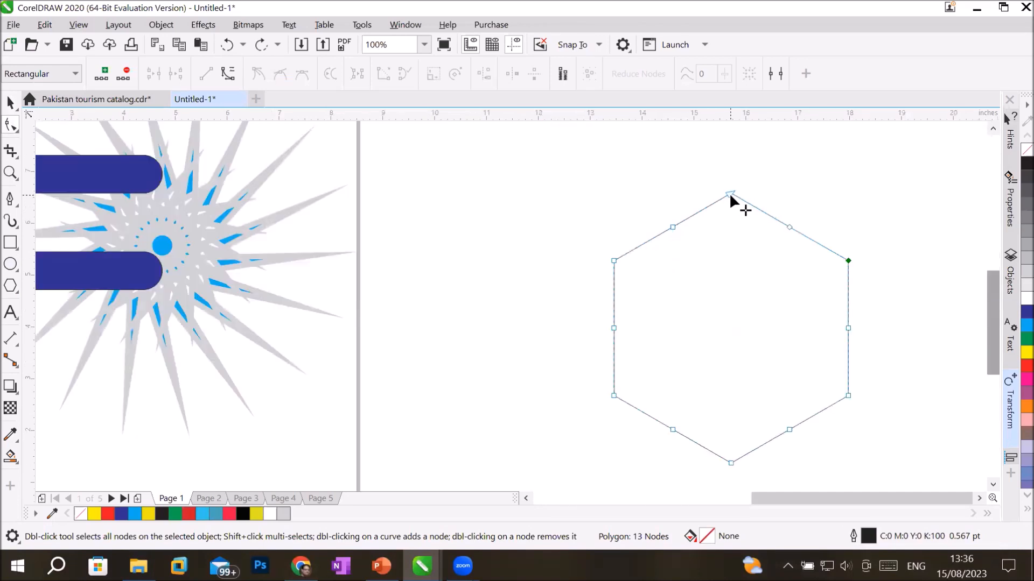
{"action": "left_click_drag", "start_coordinate": [730, 195], "coordinate": [424, 440]}
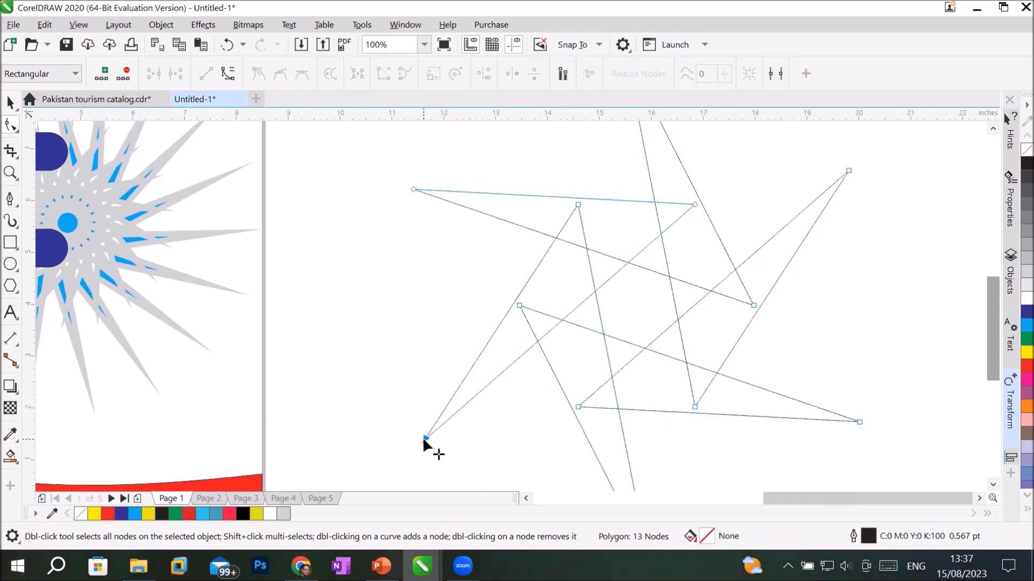
{"action": "scroll", "coordinate": [501, 321], "scroll_direction": "down", "scroll_amount": 3}
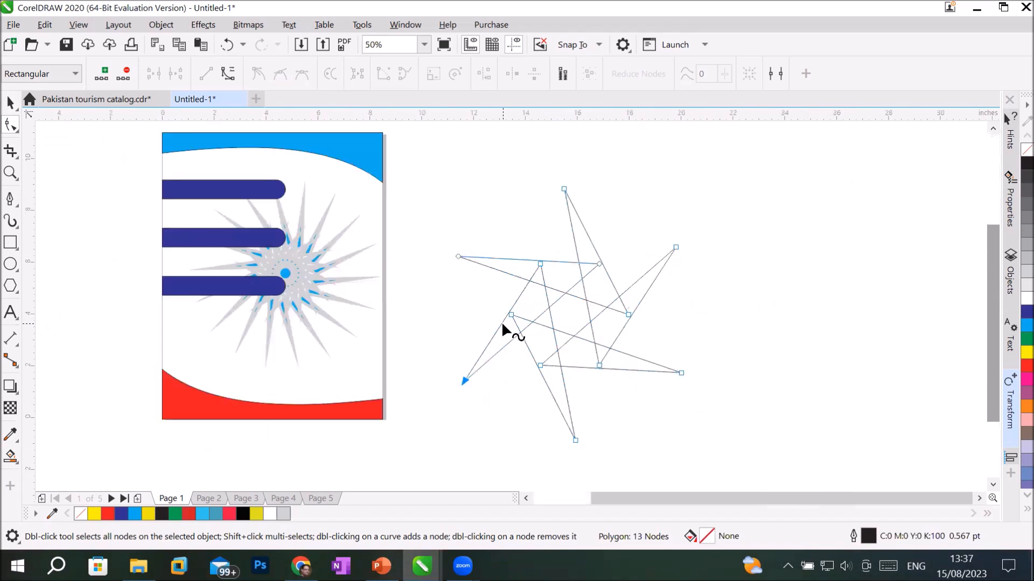
- Increase the star-shaped polygon's number of sides to 10
{"action": "left_click", "coordinate": [10, 103]}
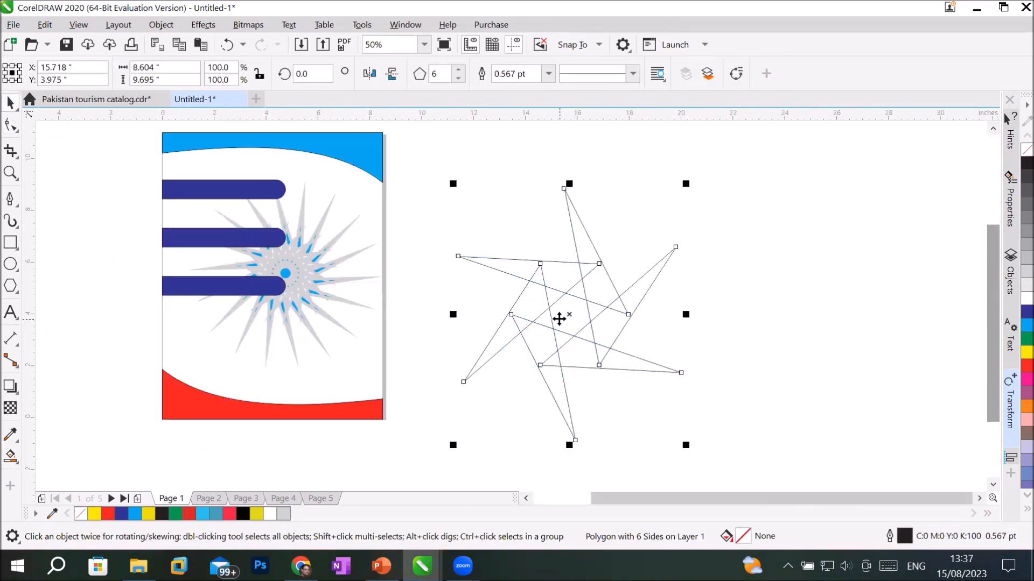
{"action": "left_click", "coordinate": [458, 70]}
{"action": "left_click", "coordinate": [458, 69]}
{"action": "left_click", "coordinate": [458, 69]}
{"action": "left_click", "coordinate": [458, 69]}
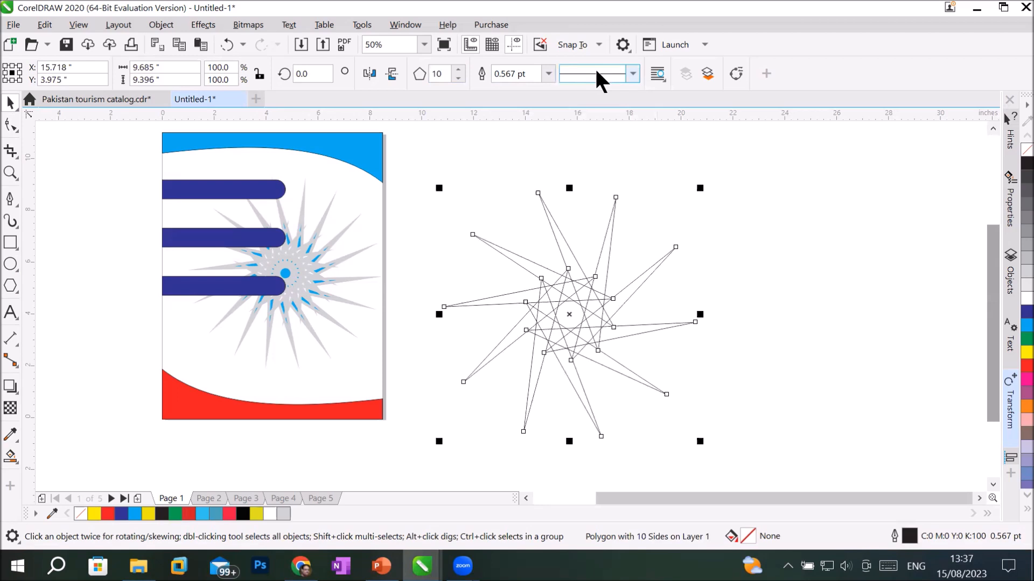
- Fill the star with 50% black grey and give it a red outline 8.0 pt wide
{"action": "left_click", "coordinate": [1025, 229]}
{"action": "scroll", "coordinate": [603, 328], "scroll_direction": "up", "scroll_amount": 4}
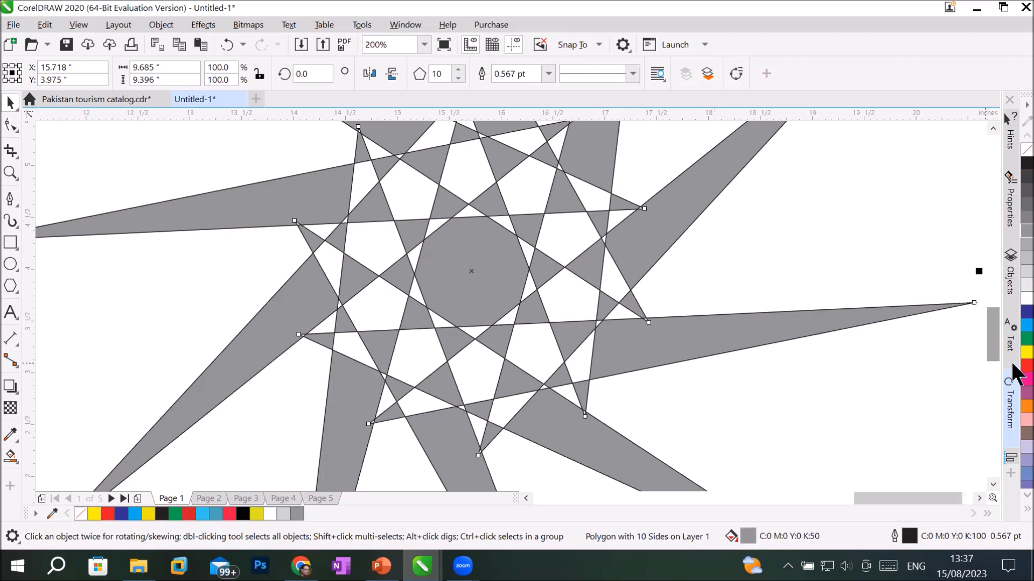
{"action": "right_click", "coordinate": [1026, 366]}
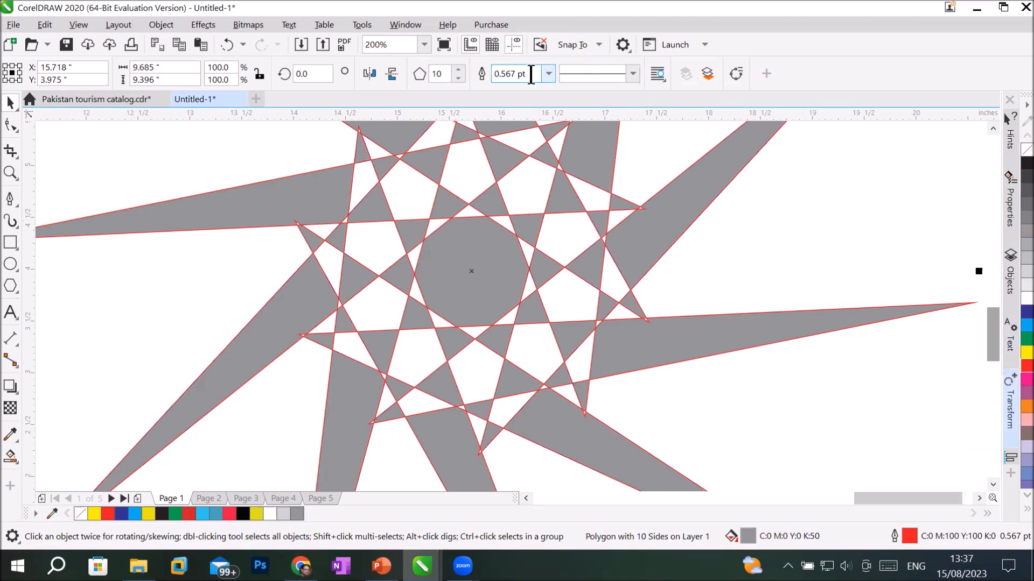
{"action": "left_click", "coordinate": [547, 73]}
{"action": "left_click", "coordinate": [528, 186]}
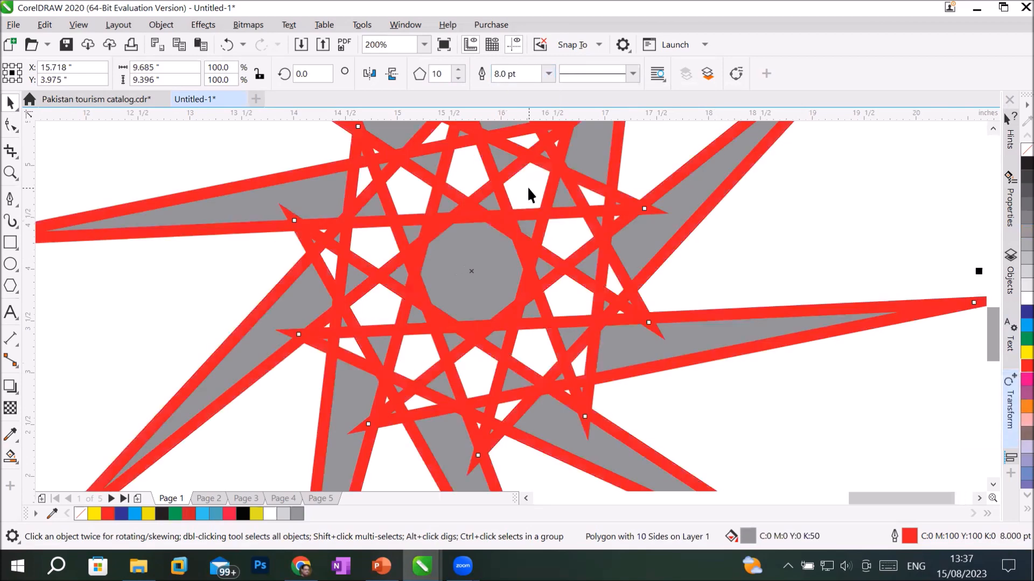
- Set the ten-sided grey star's outline width to 0.75 pt
{"action": "left_click", "coordinate": [544, 73]}
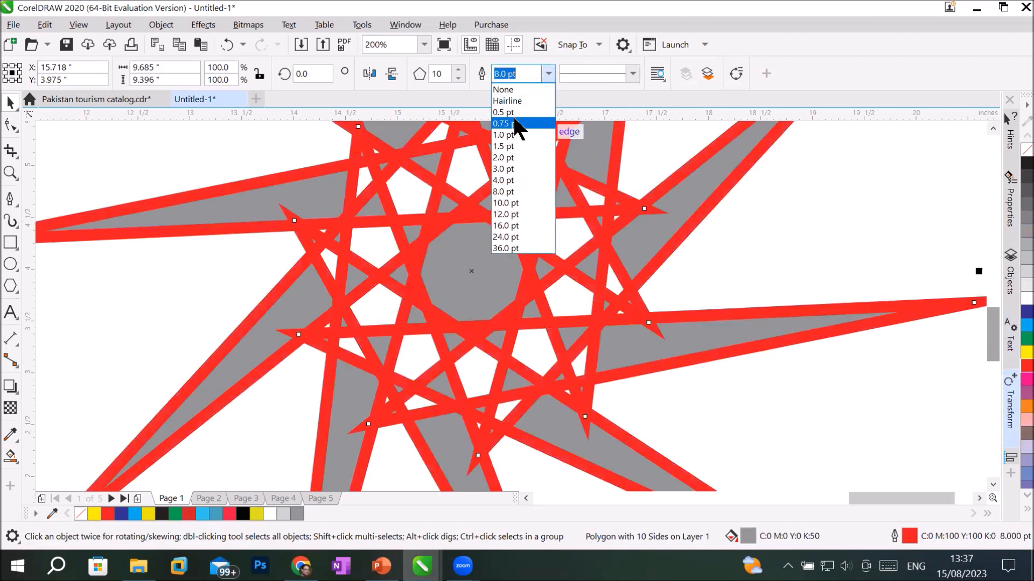
{"action": "left_click", "coordinate": [515, 118]}
- Try a dashed line style on the grey star's outline, inspect the dashes, and restore the solid line style
{"action": "left_click", "coordinate": [632, 74]}
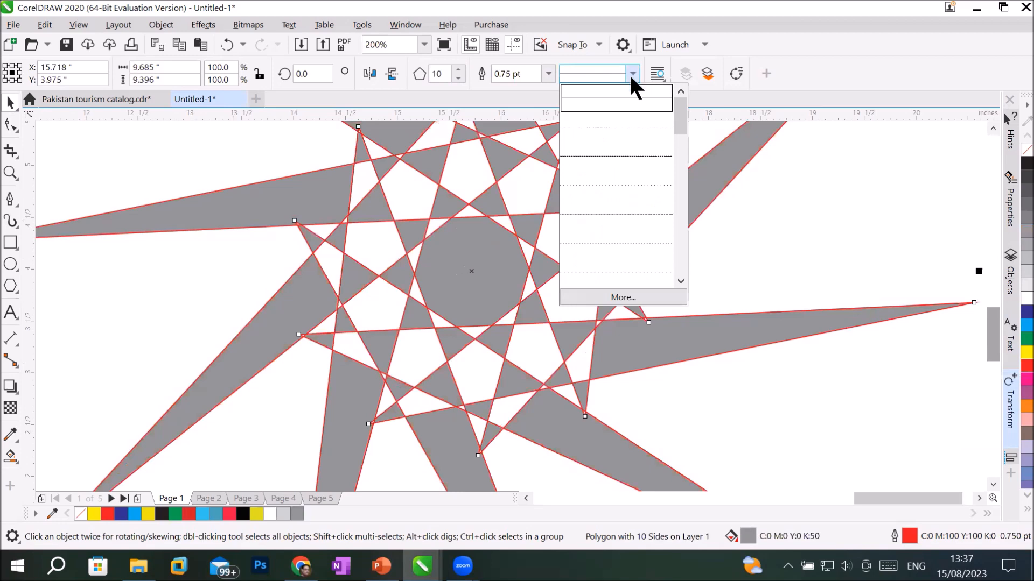
{"action": "left_click", "coordinate": [610, 157]}
{"action": "scroll", "coordinate": [500, 192], "scroll_direction": "up", "scroll_amount": 3}
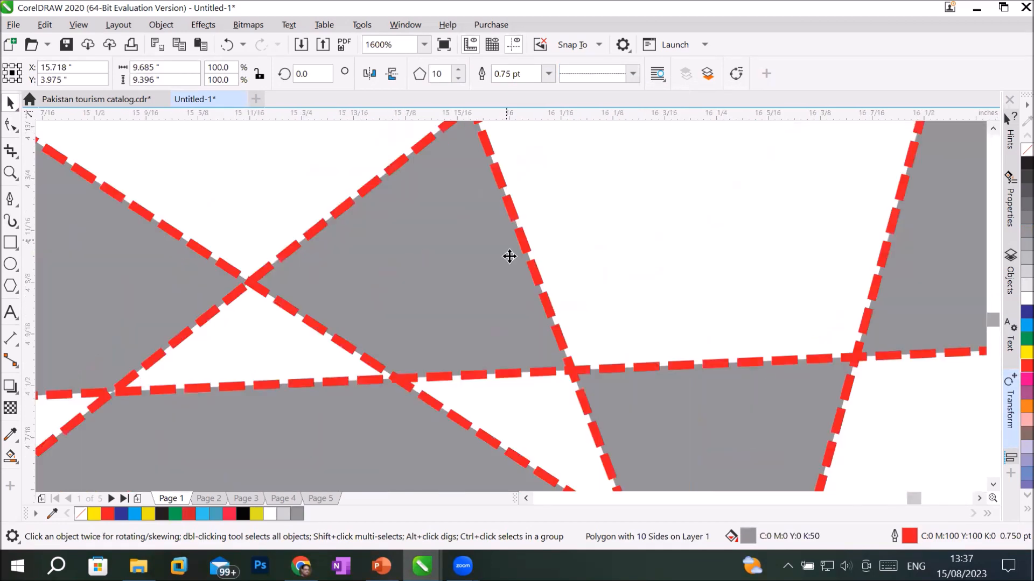
{"action": "scroll", "coordinate": [509, 256], "scroll_direction": "down", "scroll_amount": 3}
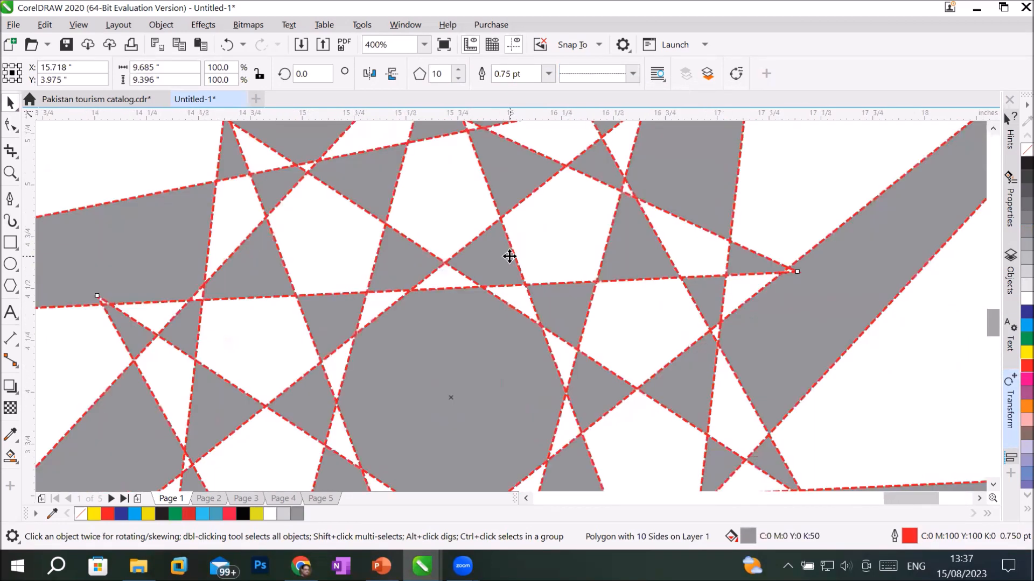
{"action": "scroll", "coordinate": [510, 256], "scroll_direction": "down", "scroll_amount": 2}
{"action": "scroll", "coordinate": [522, 282], "scroll_direction": "up", "scroll_amount": 2}
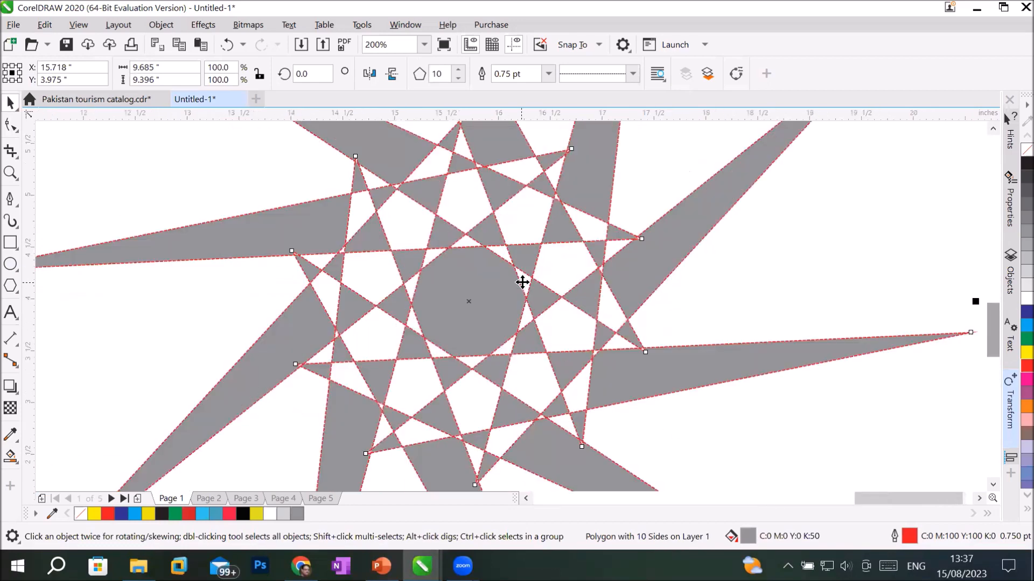
{"action": "left_click", "coordinate": [632, 73]}
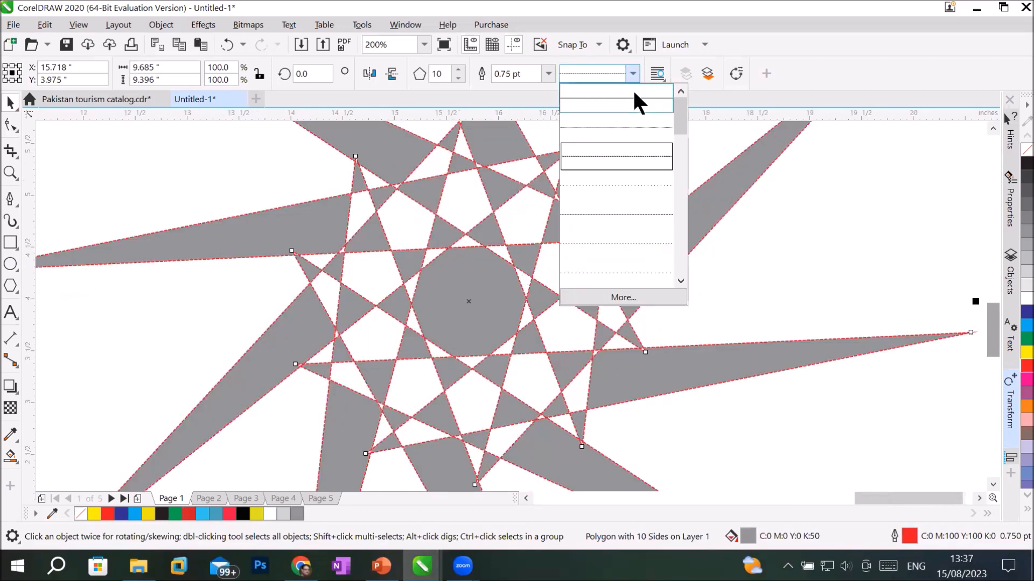
{"action": "left_click", "coordinate": [635, 97]}
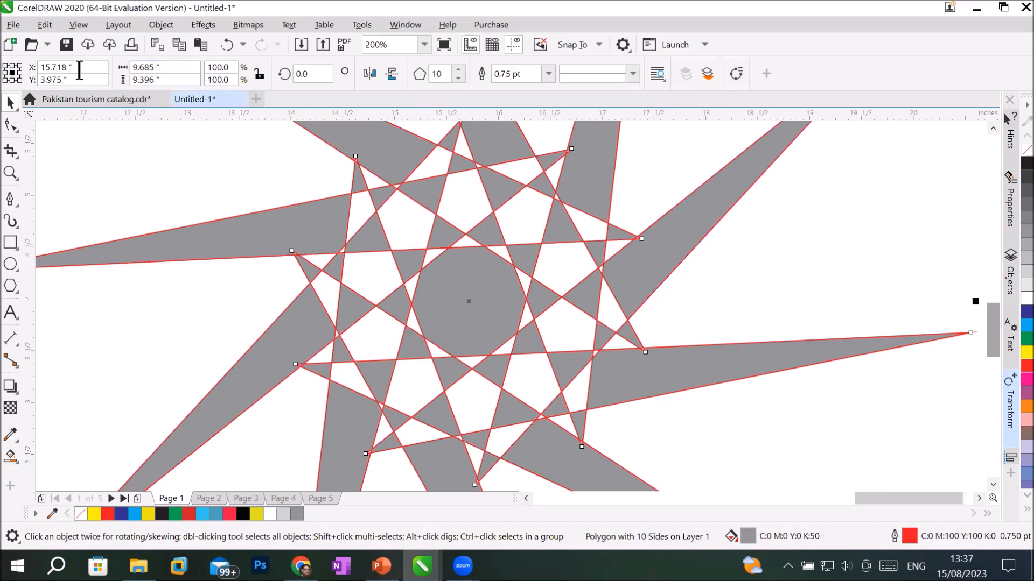
- Use Smart Fill to fill the star's central decagon with yellow and no outline
{"action": "left_click", "coordinate": [9, 154]}
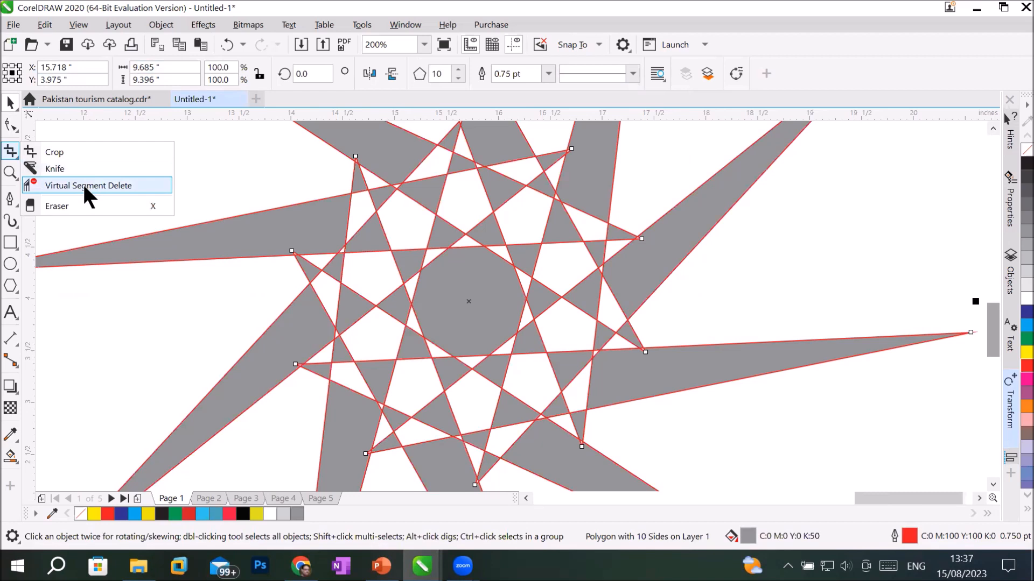
{"action": "left_click", "coordinate": [10, 153]}
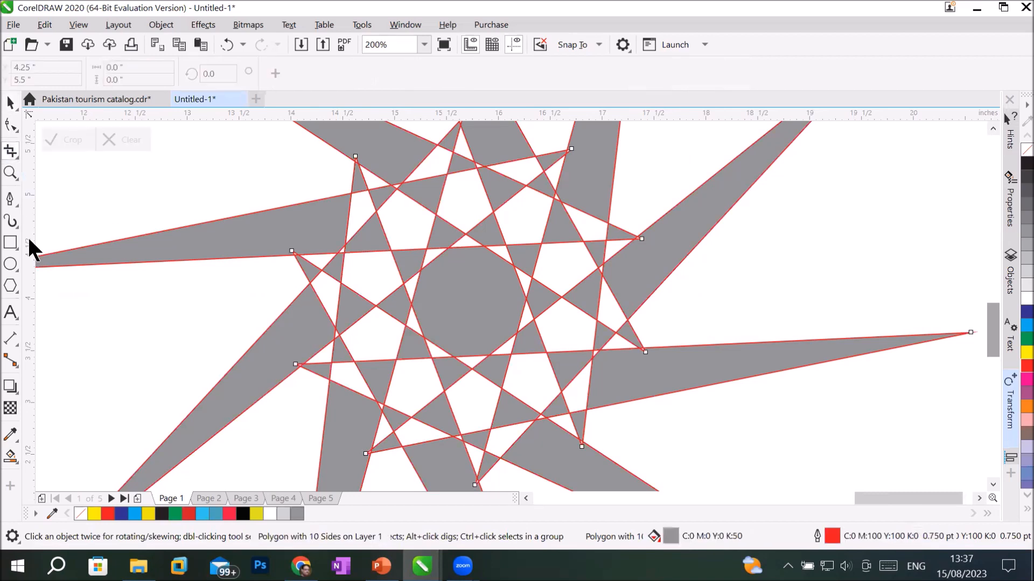
{"action": "left_click", "coordinate": [11, 456]}
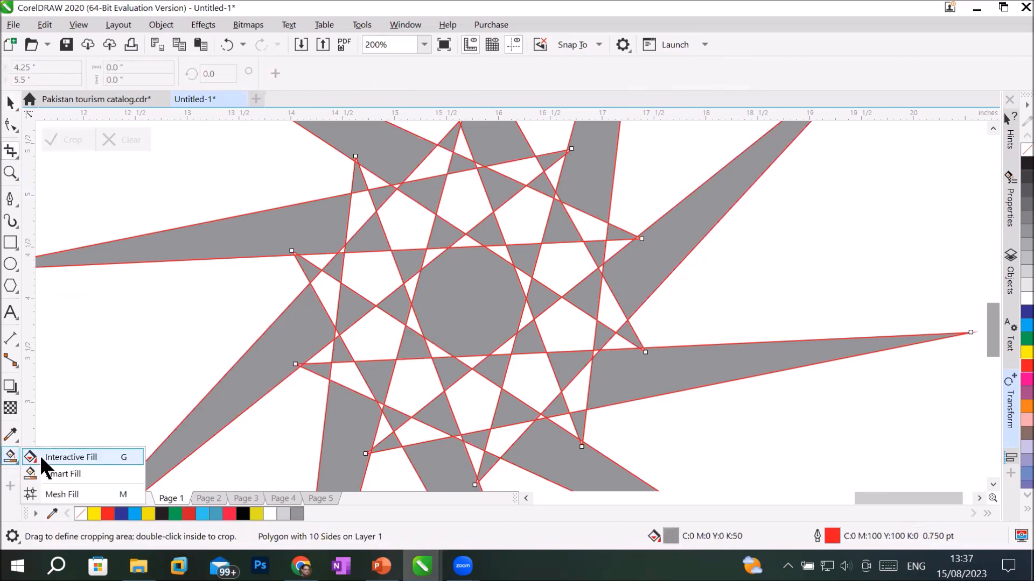
{"action": "left_click", "coordinate": [60, 474]}
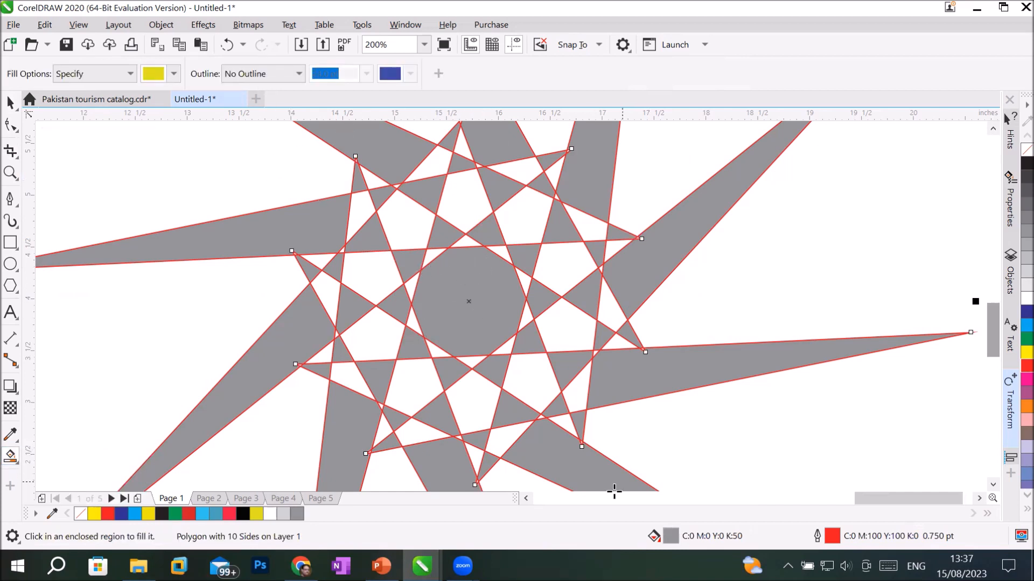
{"action": "left_click", "coordinate": [483, 297]}
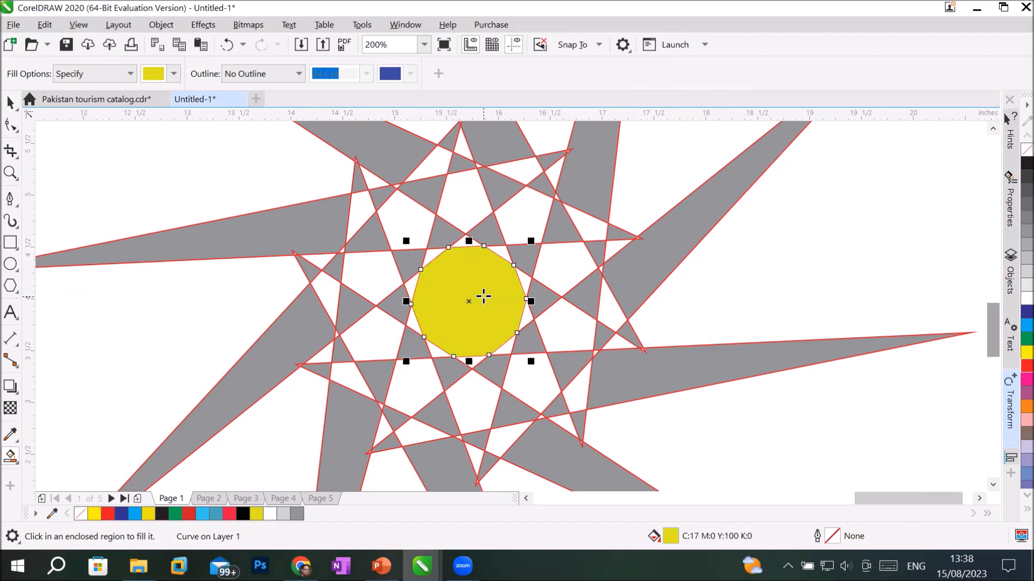
- Set the Smart Fill colour to blue (C93 M85 Y0 K0) and fill the ten small shapes ringing the yellow centre
{"action": "left_click", "coordinate": [176, 74]}
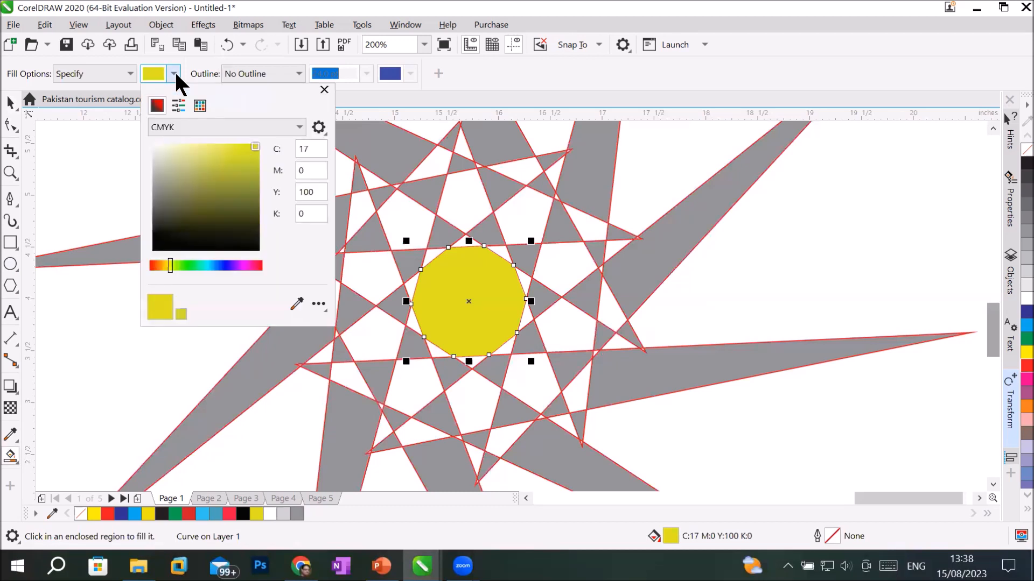
{"action": "left_click", "coordinate": [227, 266]}
{"action": "left_click", "coordinate": [250, 156]}
{"action": "left_click", "coordinate": [493, 231]}
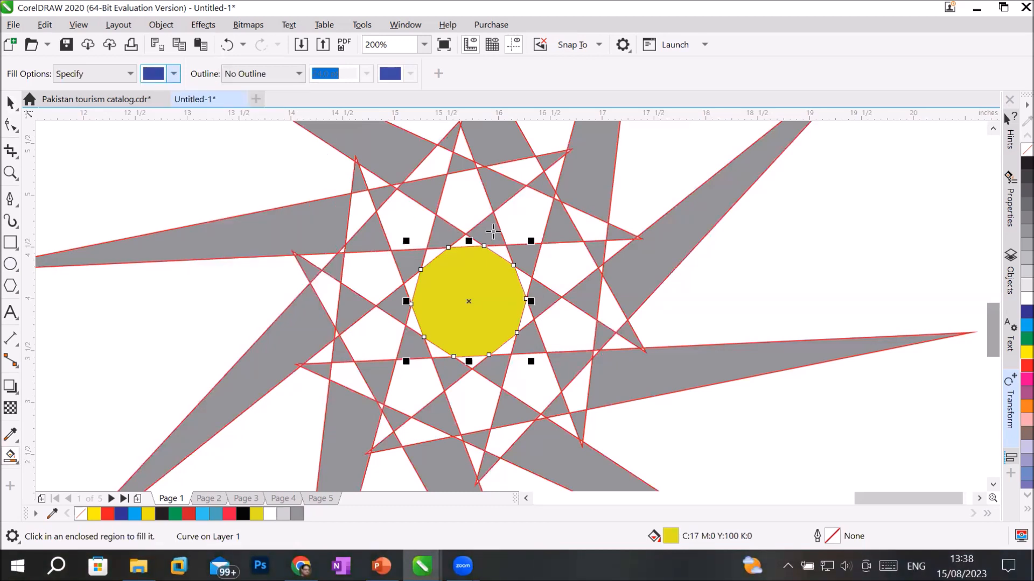
{"action": "left_click", "coordinate": [491, 231]}
{"action": "left_click", "coordinate": [525, 259]}
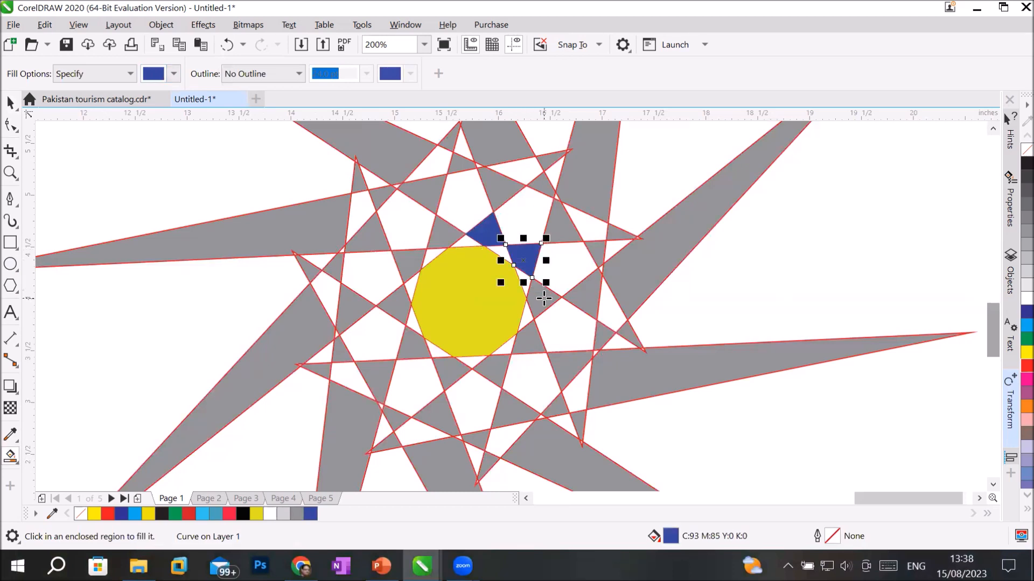
{"action": "left_click", "coordinate": [542, 295]}
{"action": "left_click", "coordinate": [530, 337]}
{"action": "left_click", "coordinate": [492, 370]}
{"action": "left_click", "coordinate": [450, 372]}
{"action": "left_click", "coordinate": [413, 348]}
{"action": "left_click", "coordinate": [396, 305]}
{"action": "left_click", "coordinate": [409, 260]}
{"action": "left_click", "coordinate": [444, 232]}
- Set the Smart Fill colour to green (C62 M0 Y100 K0) and fill the ten pentagons around the blue ring
{"action": "left_click", "coordinate": [173, 74]}
{"action": "left_click", "coordinate": [181, 265]}
{"action": "left_click", "coordinate": [222, 166]}
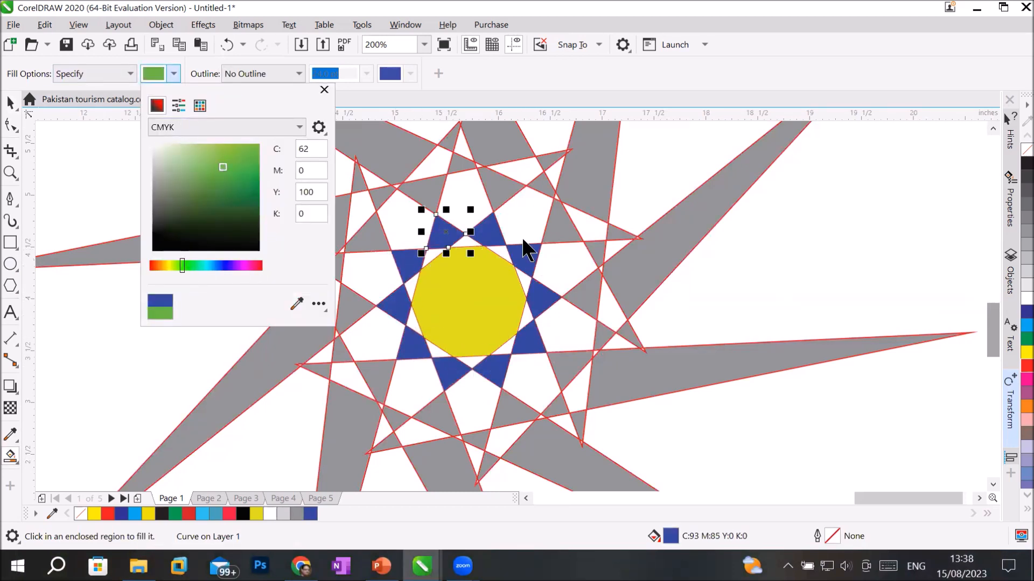
{"action": "left_click", "coordinate": [473, 403]}
{"action": "left_click", "coordinate": [415, 384]}
{"action": "left_click", "coordinate": [372, 333]}
{"action": "left_click", "coordinate": [372, 278]}
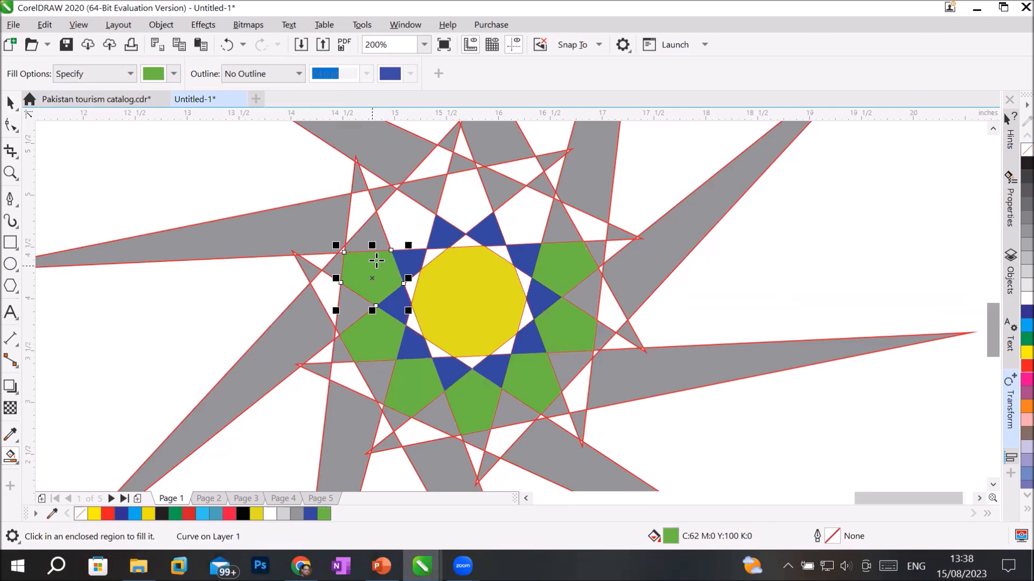
{"action": "left_click", "coordinate": [409, 229]}
{"action": "left_click", "coordinate": [457, 204]}
{"action": "left_click", "coordinate": [522, 212]}
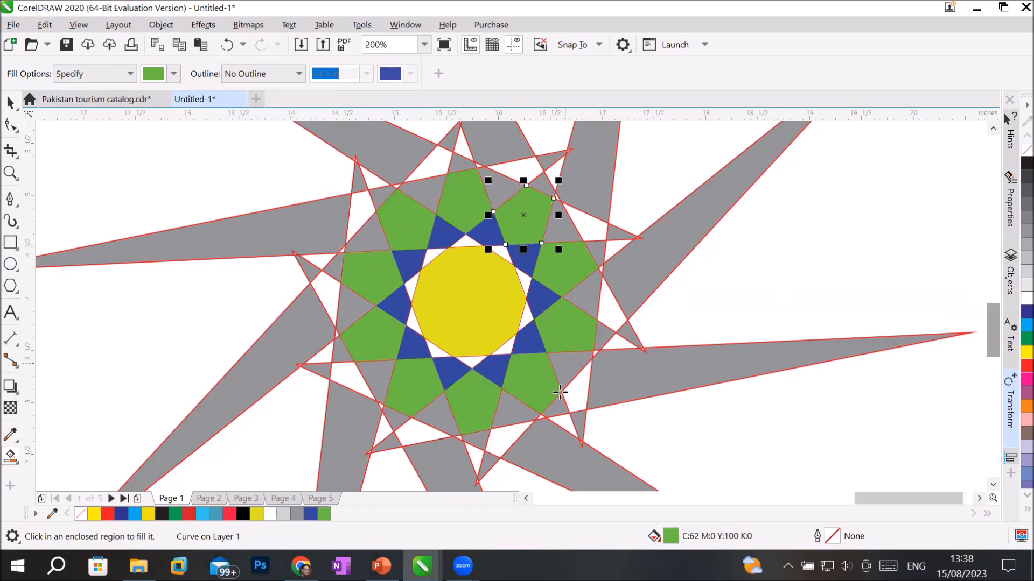
- Draw a five-pointed star about 3.98 inches wide and high in the empty area to the upper right of the coloured pinwheel
{"action": "scroll", "coordinate": [397, 346], "scroll_direction": "up", "scroll_amount": 2}
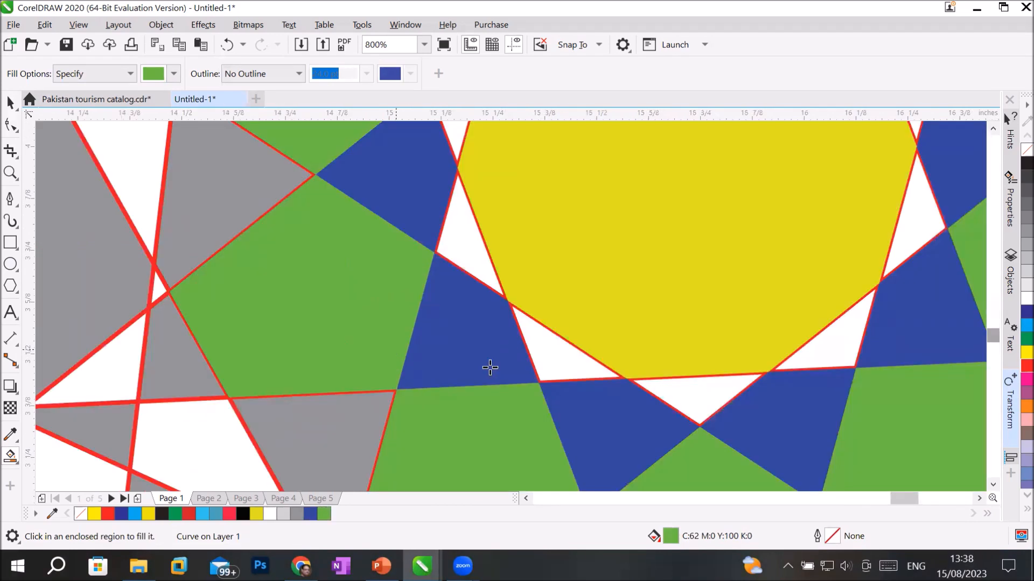
{"action": "scroll", "coordinate": [655, 399], "scroll_direction": "down", "scroll_amount": 3}
{"action": "scroll", "coordinate": [804, 386], "scroll_direction": "up", "scroll_amount": 2}
{"action": "scroll", "coordinate": [806, 387], "scroll_direction": "down", "scroll_amount": 2}
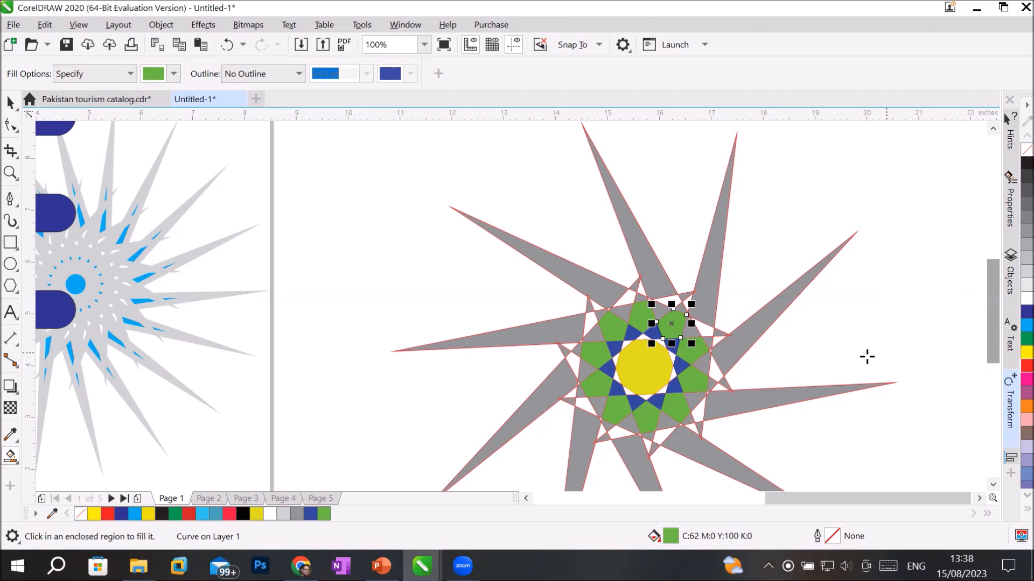
{"action": "scroll", "coordinate": [704, 357], "scroll_direction": "down", "scroll_amount": 2}
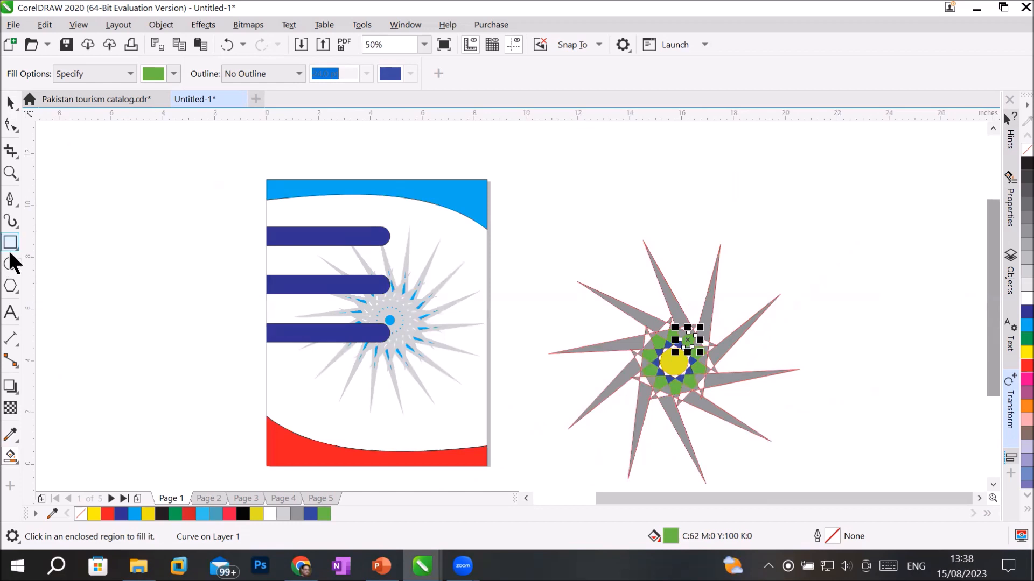
{"action": "left_click", "coordinate": [11, 290]}
{"action": "left_click", "coordinate": [51, 302]}
{"action": "left_click_drag", "start_coordinate": [831, 192], "coordinate": [924, 300]}
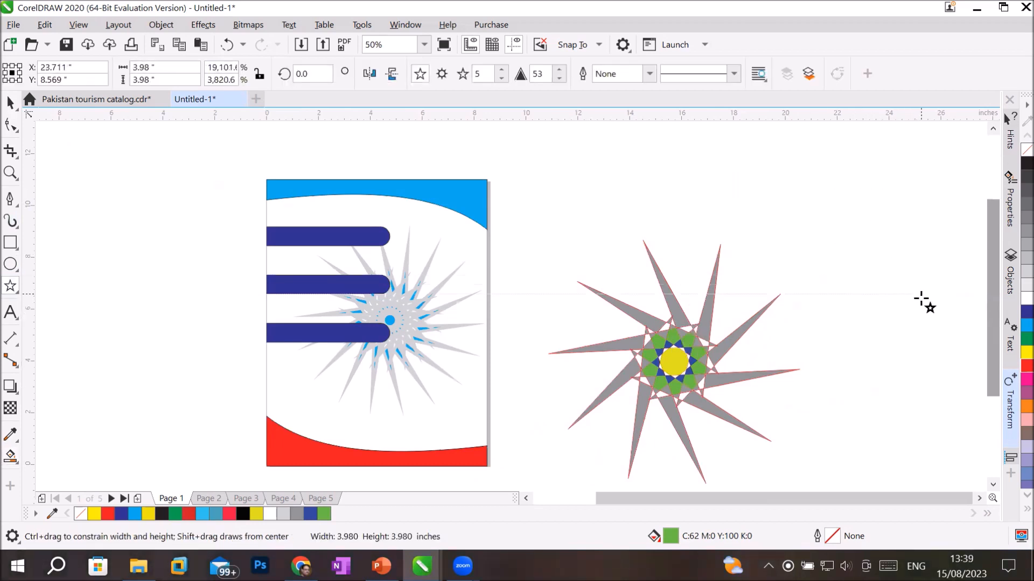
- Reshape the five-pointed star by moving its inner nodes outward and inward, ending with slightly fuller arms than the original
{"action": "left_click", "coordinate": [976, 497]}
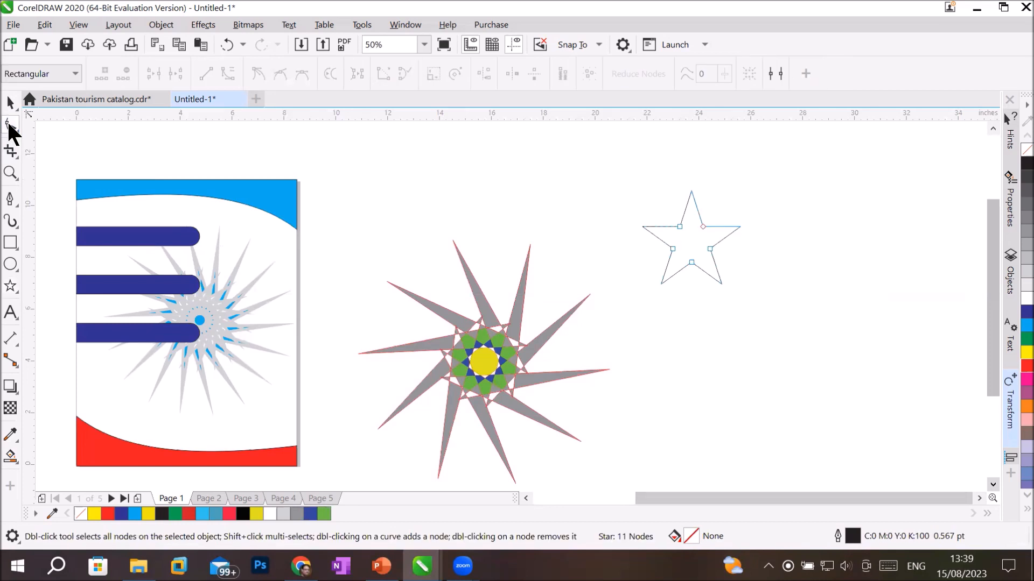
{"action": "scroll", "coordinate": [716, 234], "scroll_direction": "up", "scroll_amount": 2}
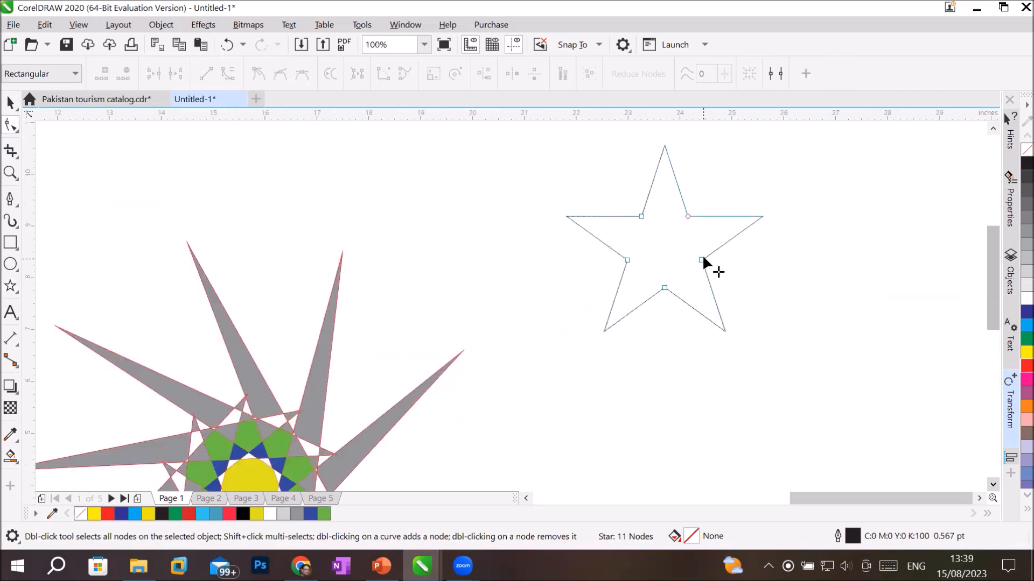
{"action": "left_click_drag", "start_coordinate": [701, 260], "coordinate": [790, 274]}
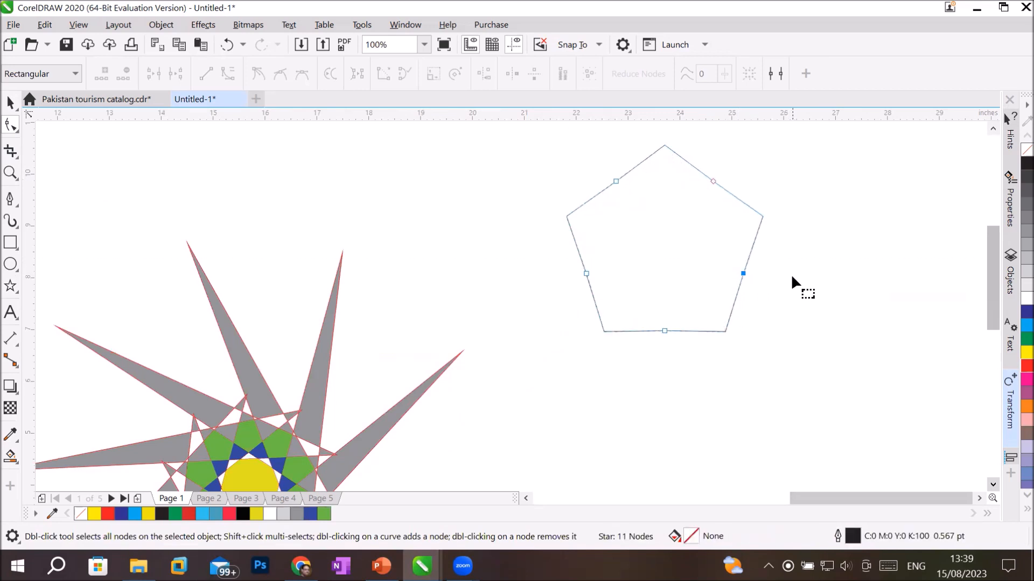
{"action": "left_click_drag", "start_coordinate": [742, 272], "coordinate": [614, 244]}
{"action": "left_click_drag", "start_coordinate": [577, 289], "coordinate": [571, 308]}
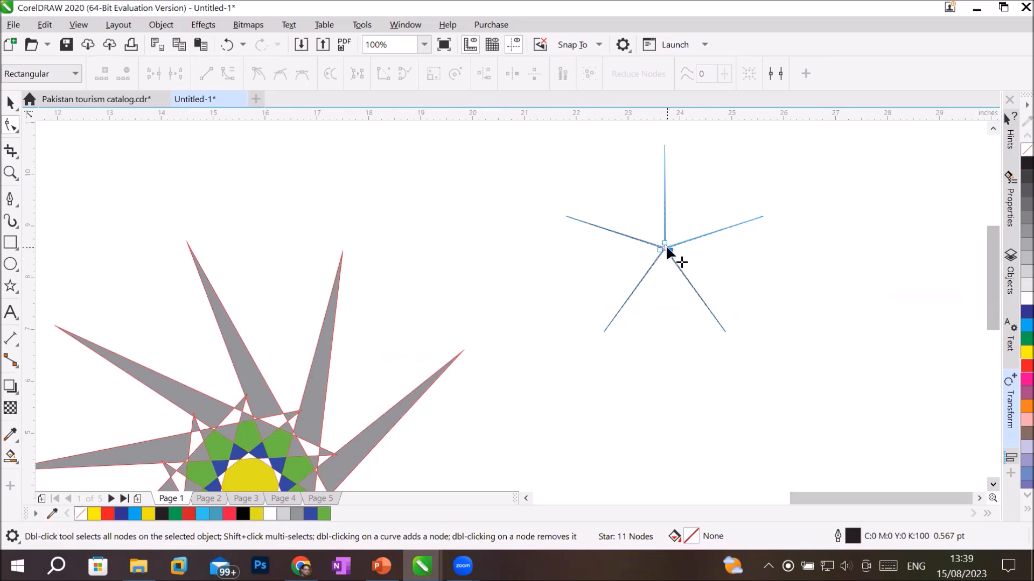
{"action": "left_click_drag", "start_coordinate": [682, 251], "coordinate": [713, 267]}
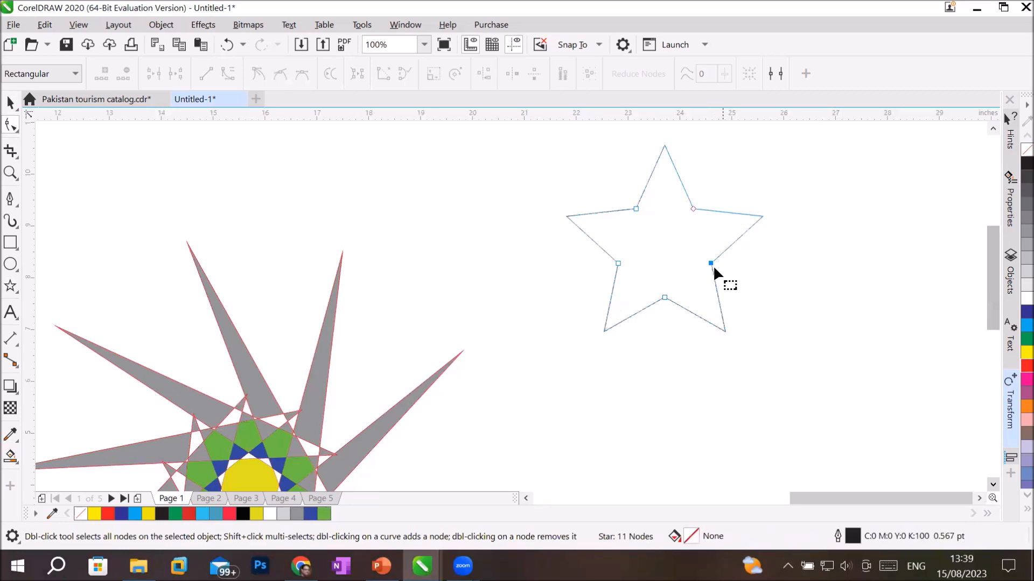
- Draw a circle about 2.79 inches in diameter below the five-pointed star
{"action": "left_click", "coordinate": [11, 265]}
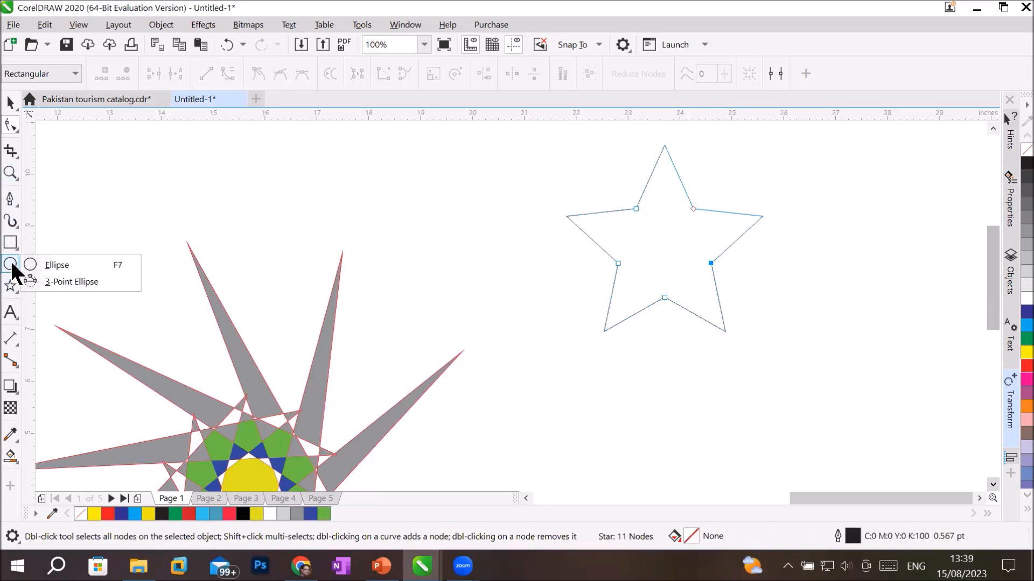
{"action": "left_click", "coordinate": [53, 260]}
{"action": "mouse_move", "coordinate": [628, 373]}
{"action": "left_mouse_down"}
{"action": "mouse_move", "coordinate": [697, 447]}
{"action": "mouse_move", "coordinate": [775, 484]}
{"action": "left_mouse_up"}
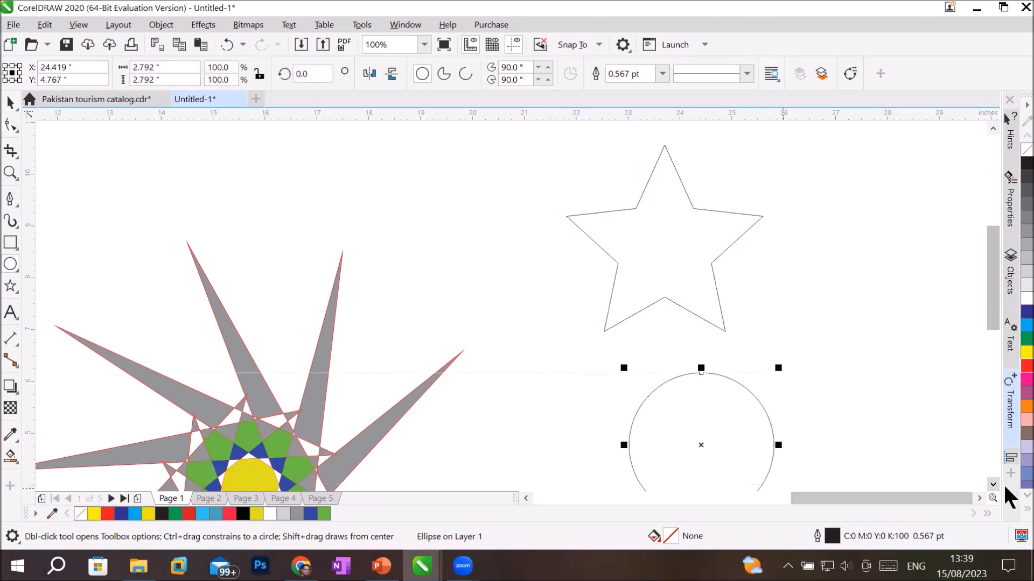
- Open the circle into a pie from 90 to about 37 degrees, try the pie and arc types, and restore the full ellipse
{"action": "left_click", "coordinate": [993, 484]}
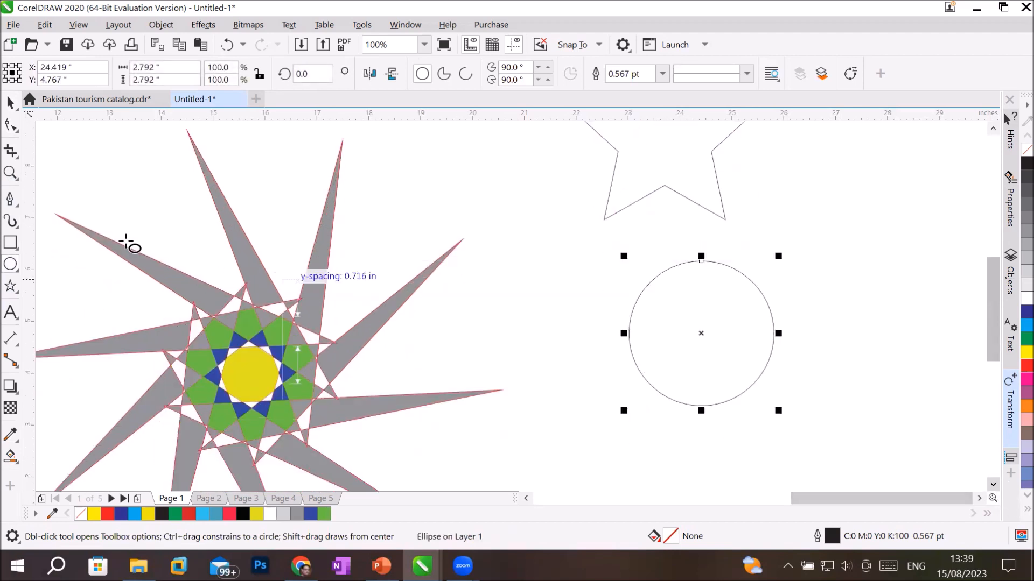
{"action": "left_click", "coordinate": [10, 125]}
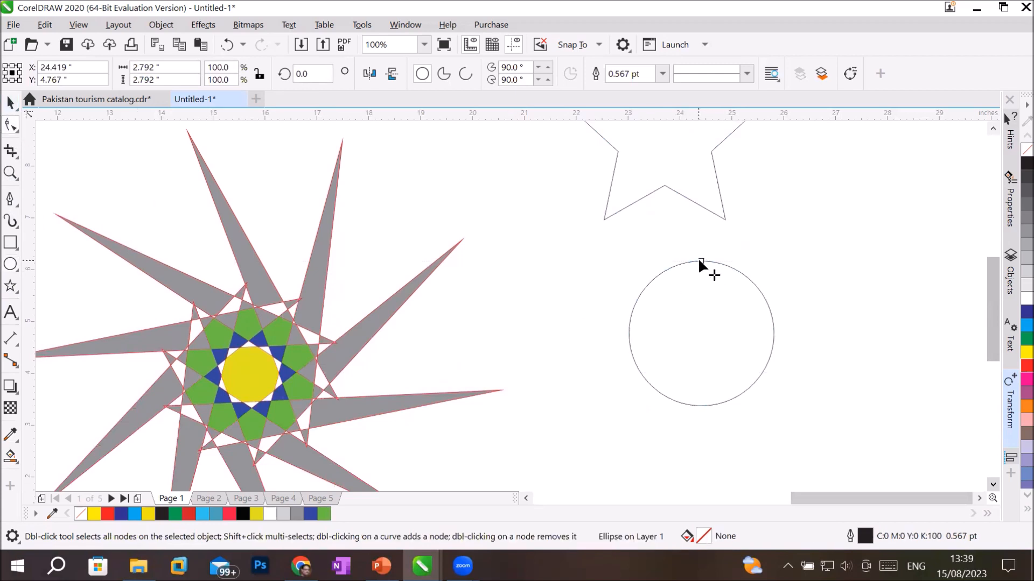
{"action": "left_click_drag", "start_coordinate": [699, 260], "coordinate": [758, 289]}
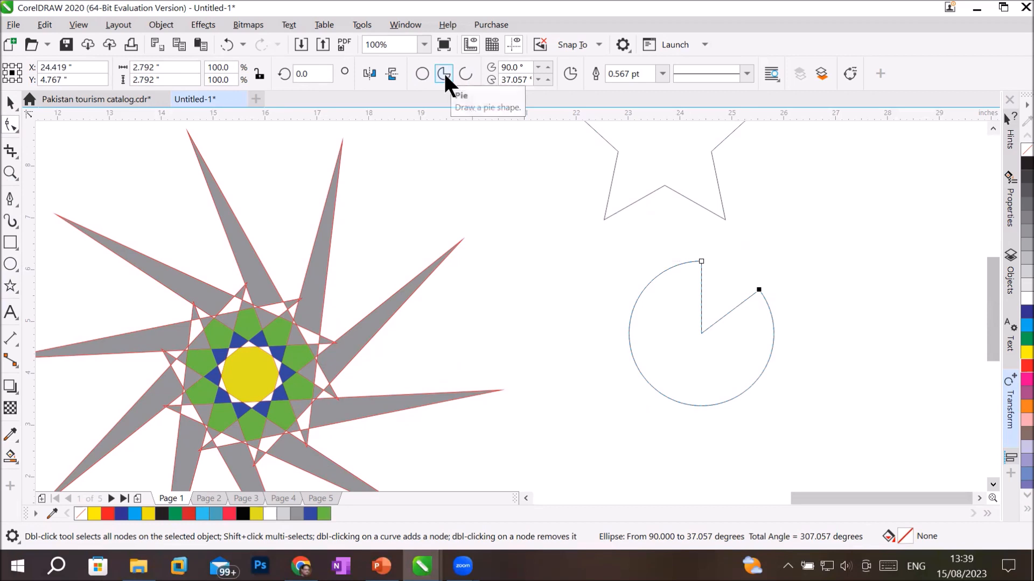
{"action": "left_click", "coordinate": [420, 72]}
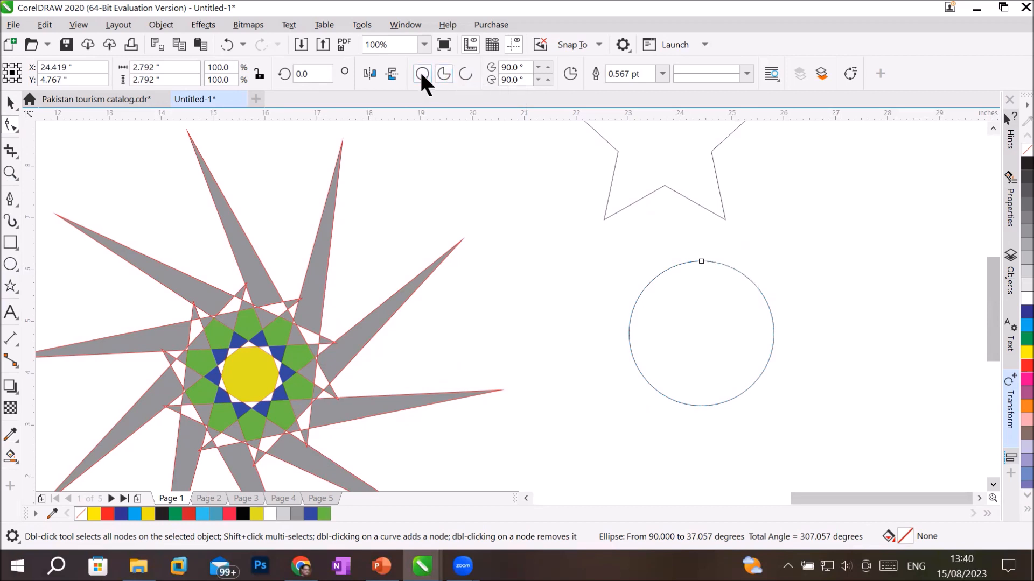
{"action": "left_click", "coordinate": [445, 74]}
{"action": "left_click", "coordinate": [465, 74]}
{"action": "left_click", "coordinate": [423, 75]}
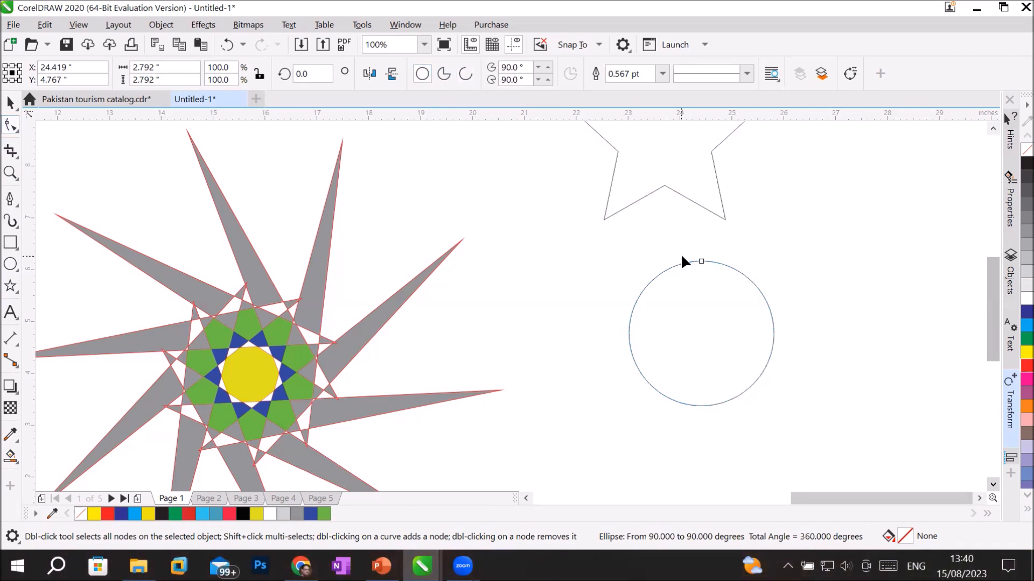
- Open the circle into an arc running from about 173.4 to 58.6 degrees by moving its node
{"action": "left_click_drag", "start_coordinate": [700, 263], "coordinate": [627, 325]}
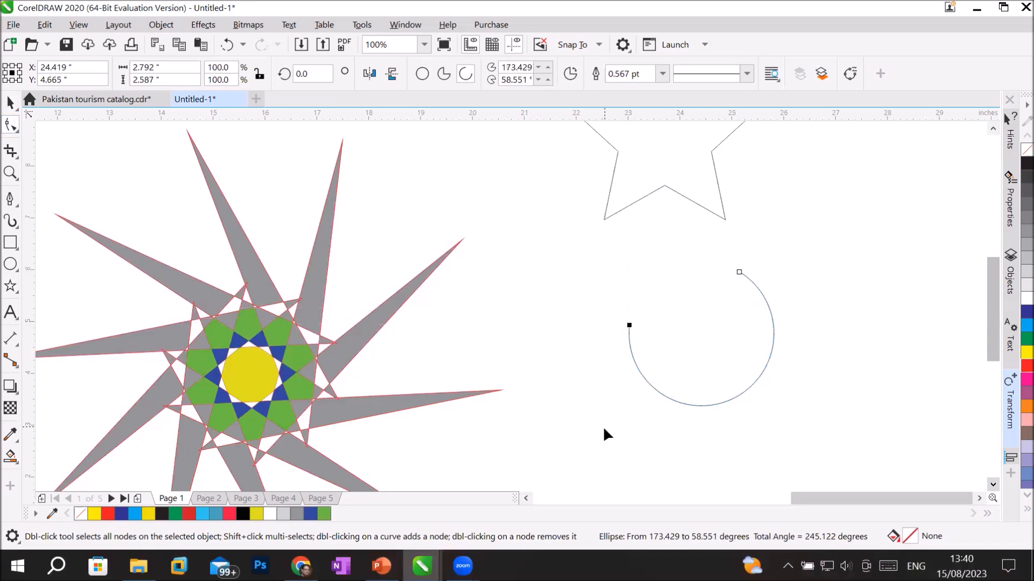
- Change the arc to a pie and move its two nodes around the outline, ending with a pie from about 52 to 359.9 degrees
{"action": "left_click", "coordinate": [442, 74]}
{"action": "left_click_drag", "start_coordinate": [628, 326], "coordinate": [657, 275]}
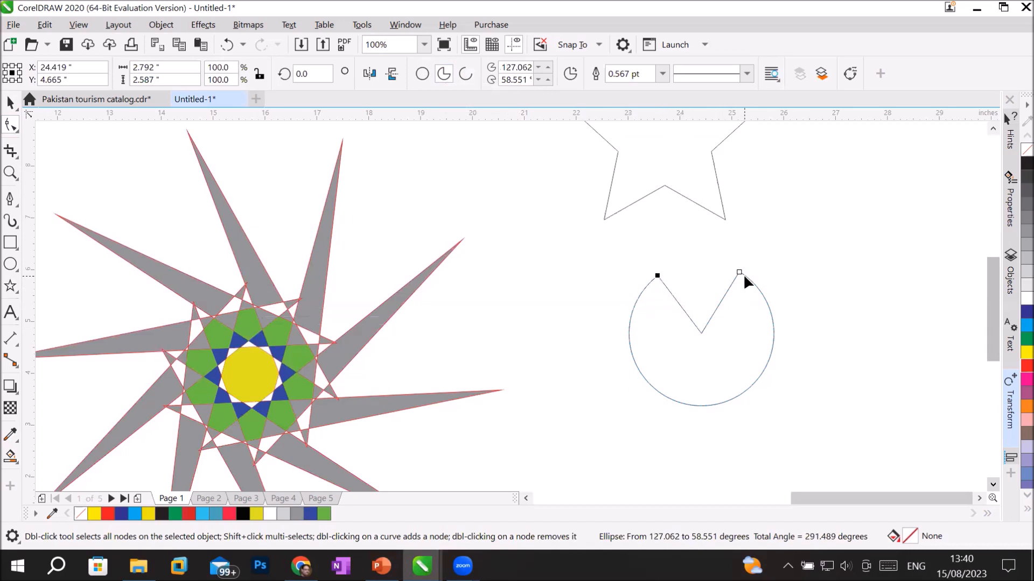
{"action": "left_click_drag", "start_coordinate": [739, 273], "coordinate": [778, 333]}
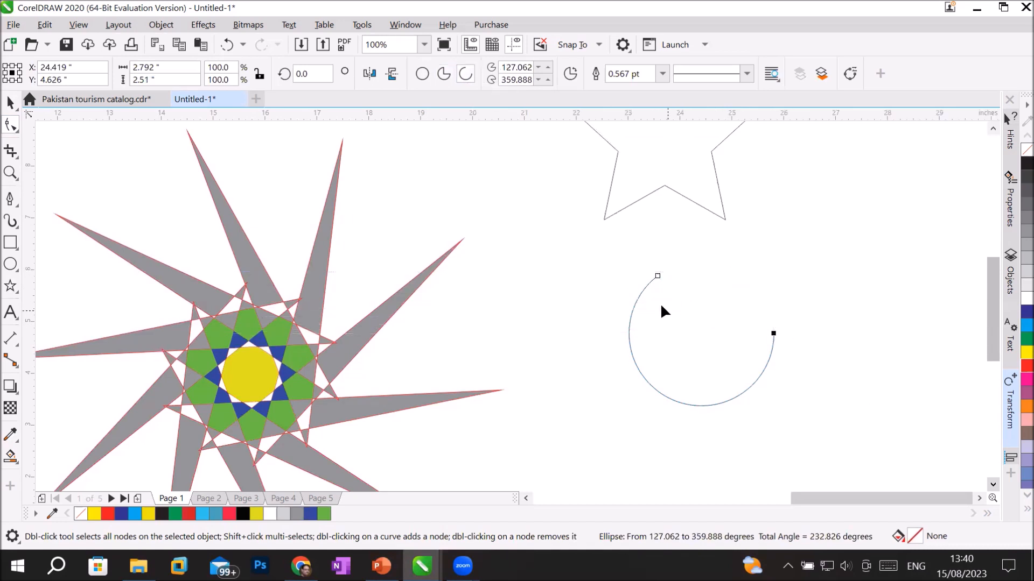
{"action": "left_click_drag", "start_coordinate": [657, 277], "coordinate": [745, 276]}
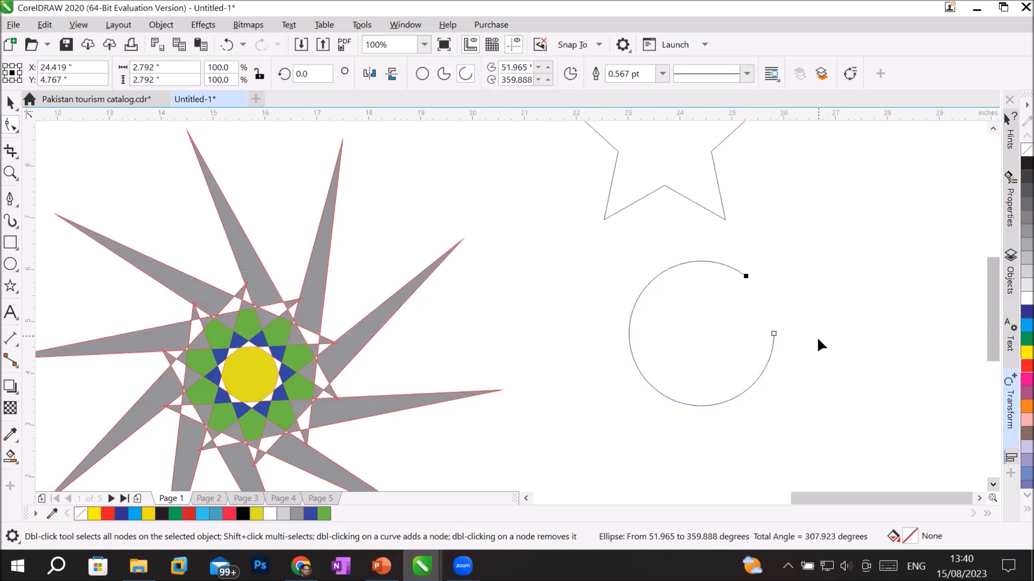
{"action": "left_click", "coordinate": [444, 75]}
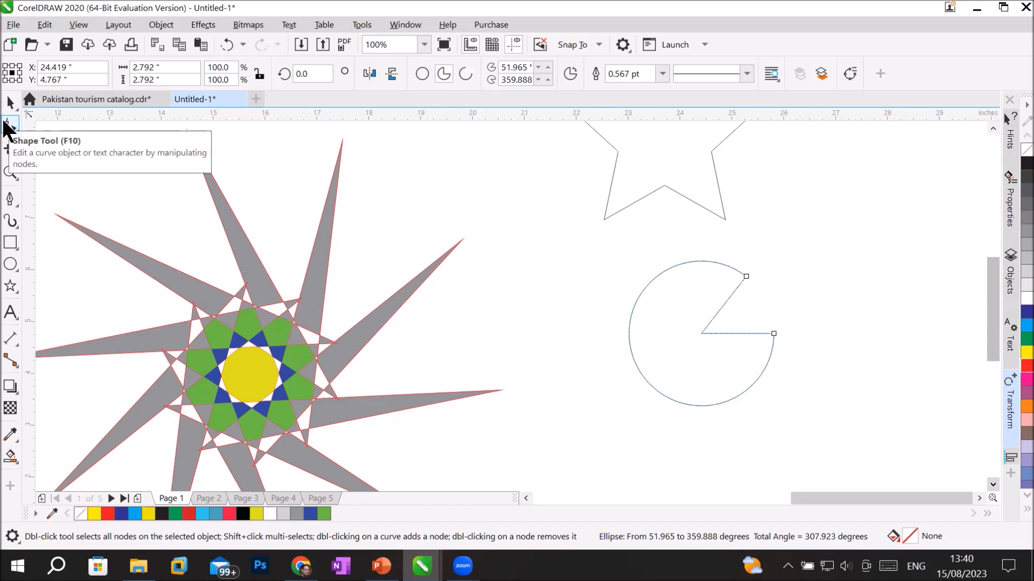
- Draw an oval spiral with 4 revolutions, about 2.2 inches wide and 3 inches high, beside the star and pie
{"action": "left_click", "coordinate": [12, 292]}
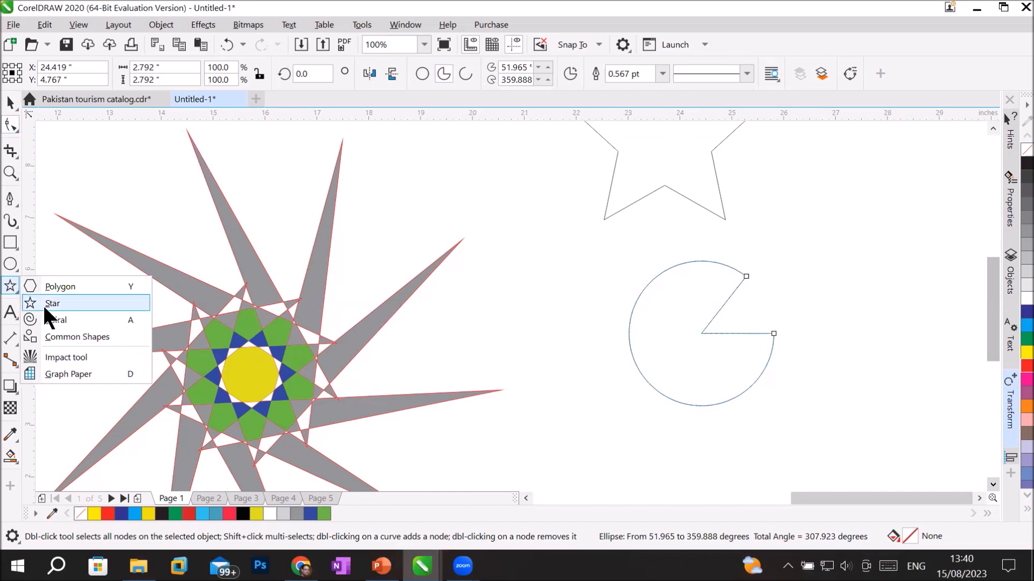
{"action": "left_click", "coordinate": [49, 319]}
{"action": "left_click_drag", "start_coordinate": [838, 178], "coordinate": [949, 321]}
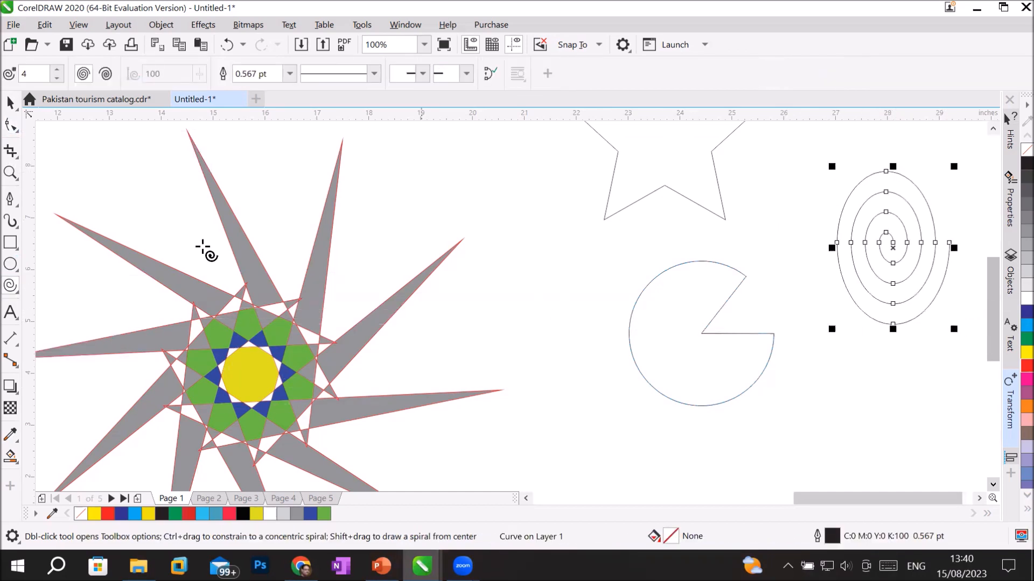
- Bulge the outermost segment of the spiral outward by pulling the control handle of its outer end node
{"action": "left_click", "coordinate": [11, 126]}
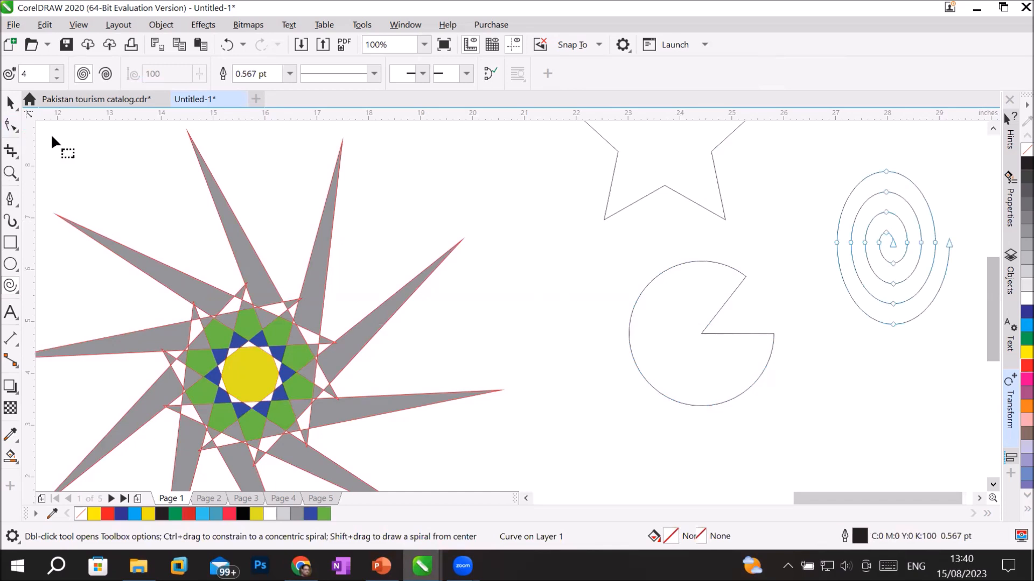
{"action": "left_click", "coordinate": [979, 498]}
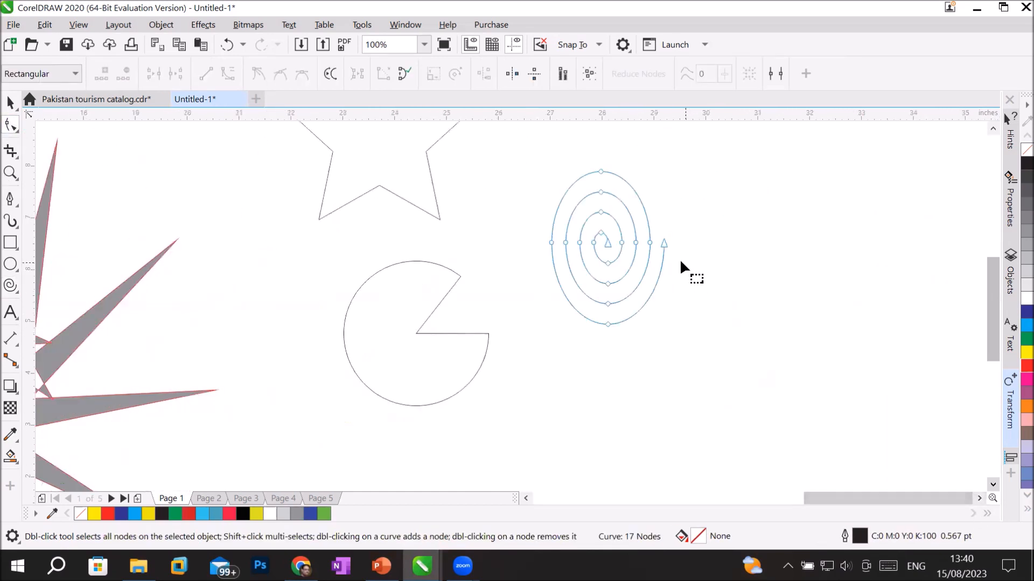
{"action": "left_click", "coordinate": [663, 246]}
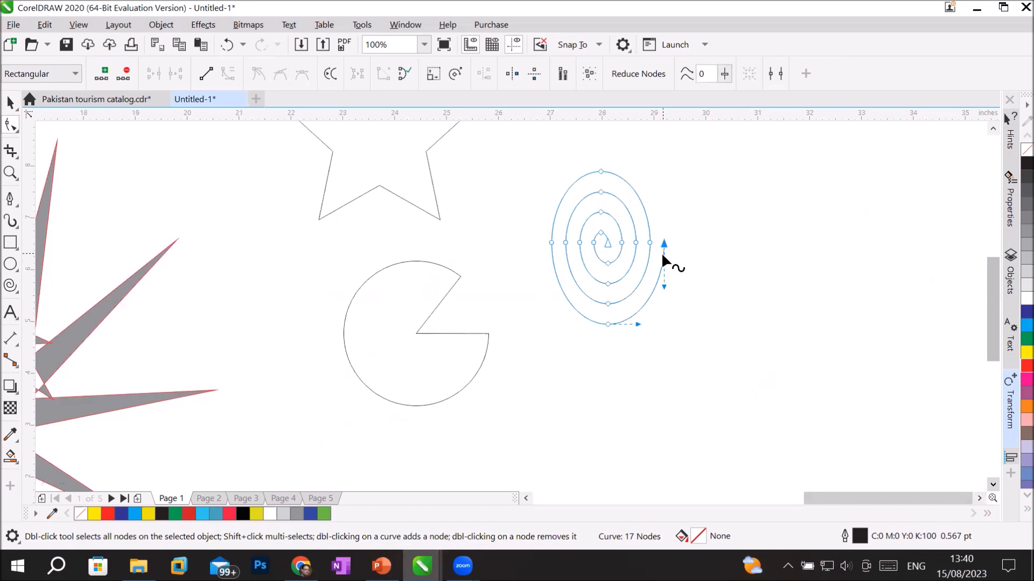
{"action": "left_click_drag", "start_coordinate": [663, 288], "coordinate": [701, 292]}
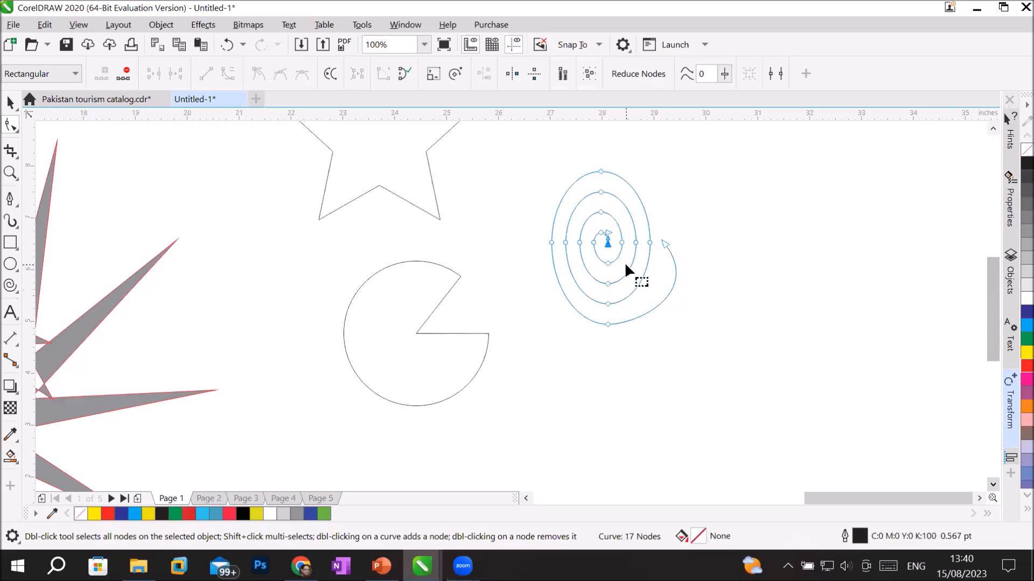
- Move the spiral's inner end node down and shift the right-side nodes of its turns outward
{"action": "scroll", "coordinate": [626, 262], "scroll_direction": "up", "scroll_amount": 2}
{"action": "left_click_drag", "start_coordinate": [548, 176], "coordinate": [548, 207]}
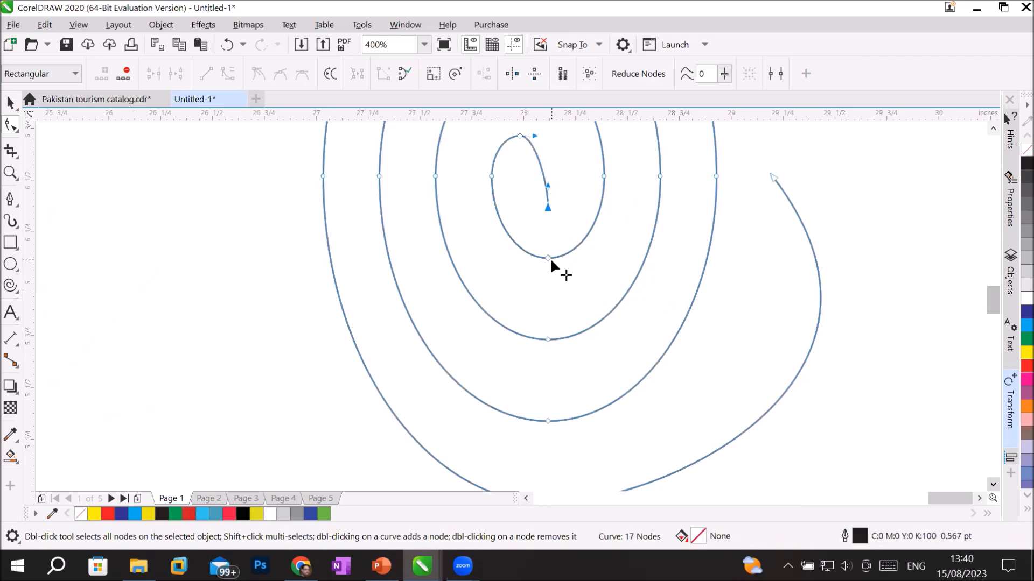
{"action": "left_click_drag", "start_coordinate": [605, 175], "coordinate": [620, 175]}
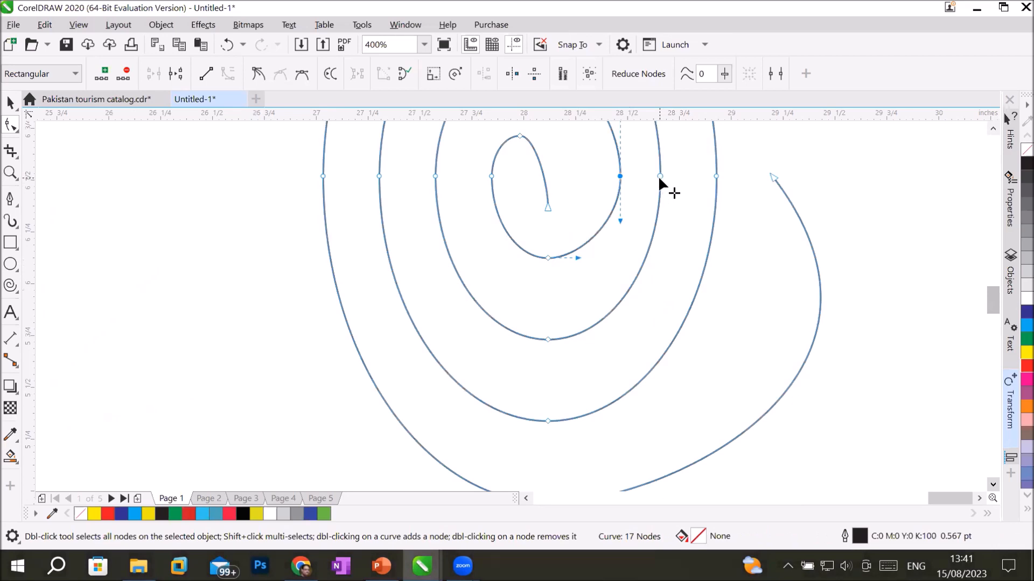
{"action": "left_click_drag", "start_coordinate": [658, 176], "coordinate": [741, 182]}
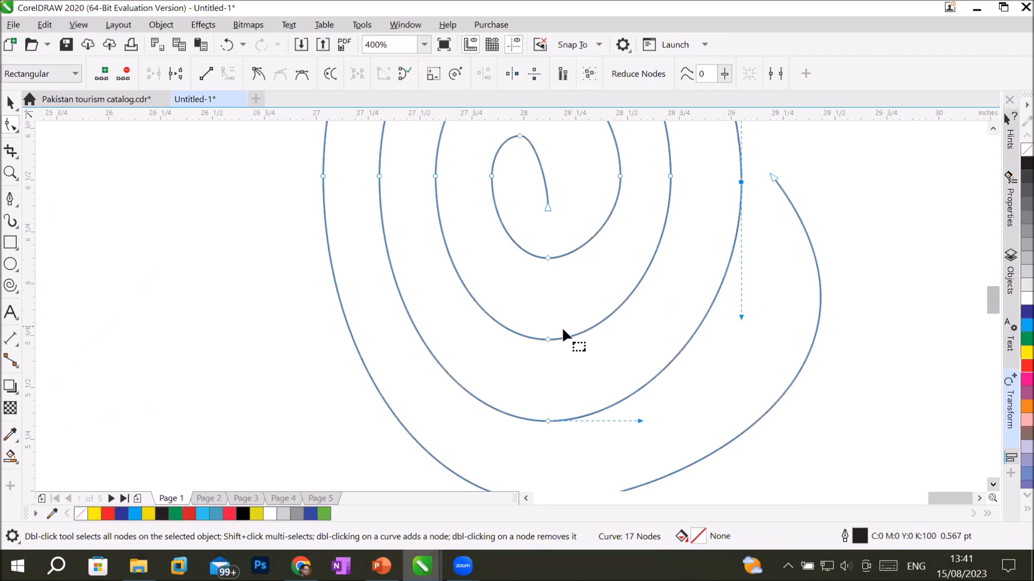
- Convert the lower-left, lower-right and upper-right curve segments around the spiral's middle turn to straight lines
{"action": "left_click", "coordinate": [548, 339]}
{"action": "scroll", "coordinate": [570, 328], "scroll_direction": "down", "scroll_amount": 1}
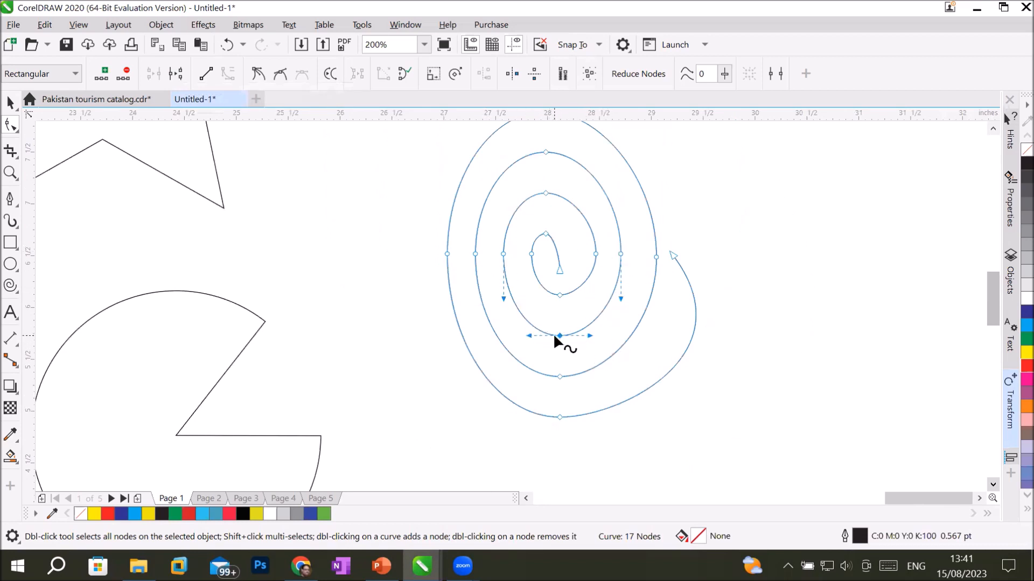
{"action": "left_click", "coordinate": [205, 70]}
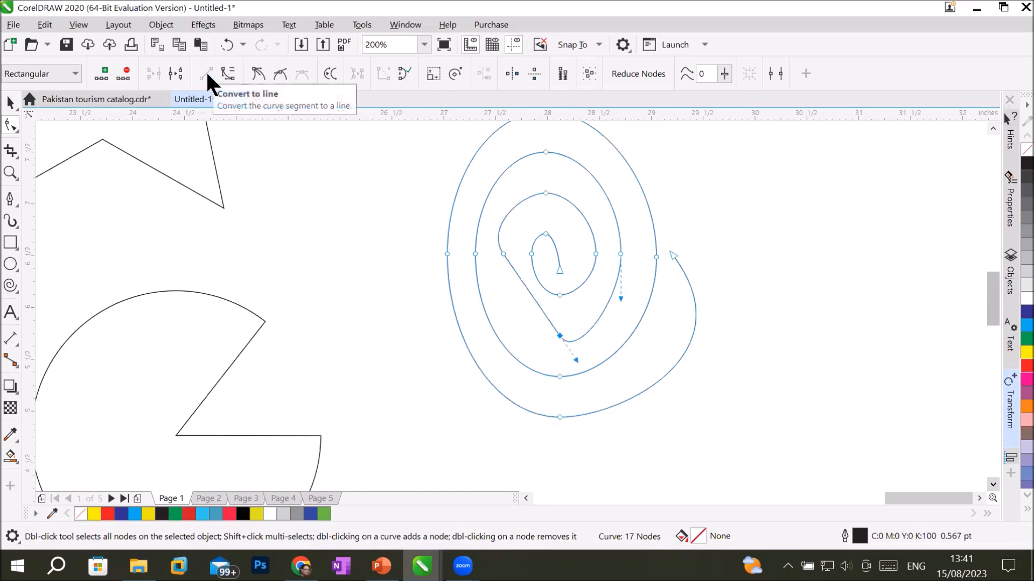
{"action": "left_click", "coordinate": [619, 254]}
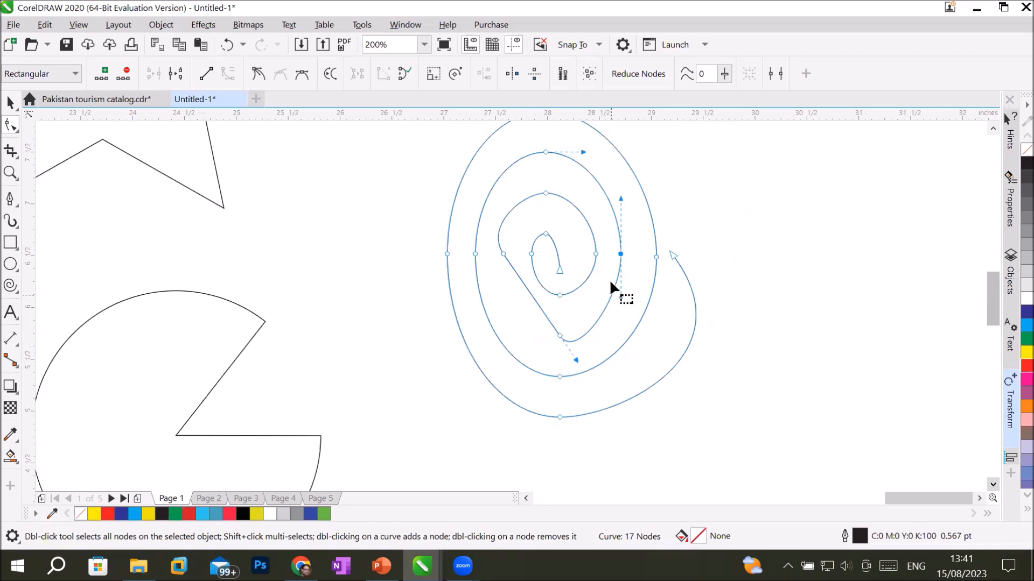
{"action": "left_click", "coordinate": [203, 75]}
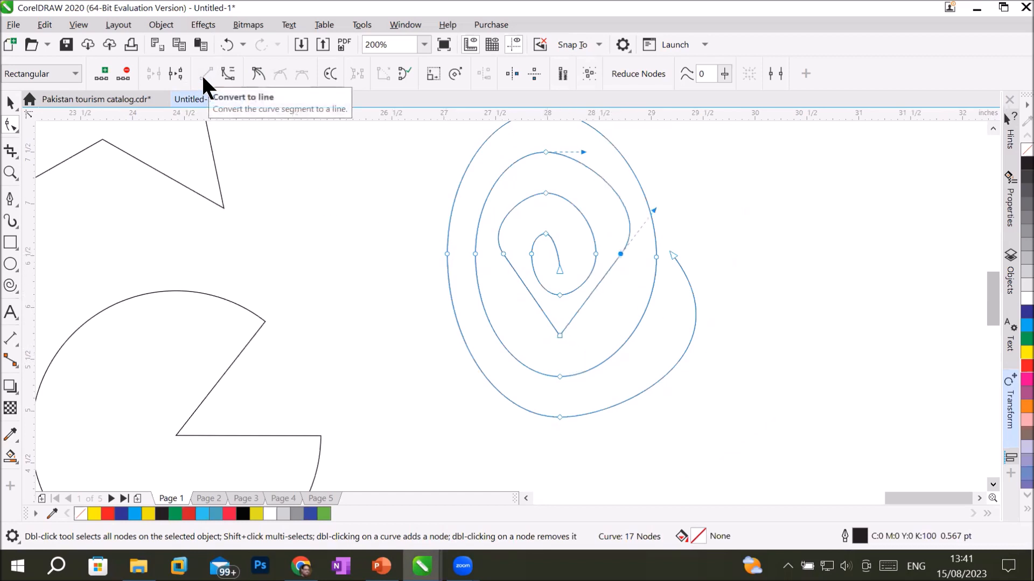
{"action": "left_click", "coordinate": [545, 152]}
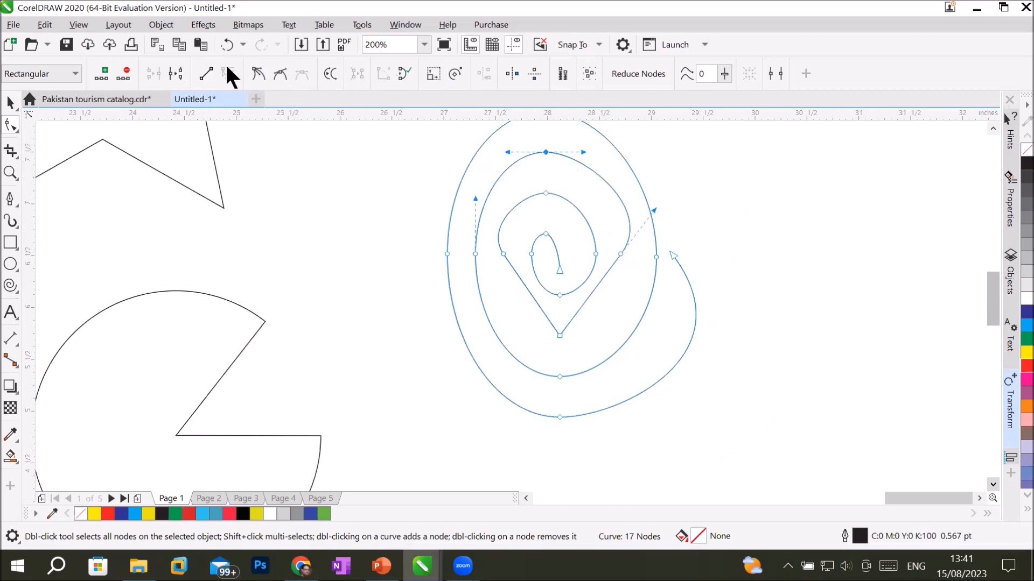
{"action": "left_click", "coordinate": [204, 73]}
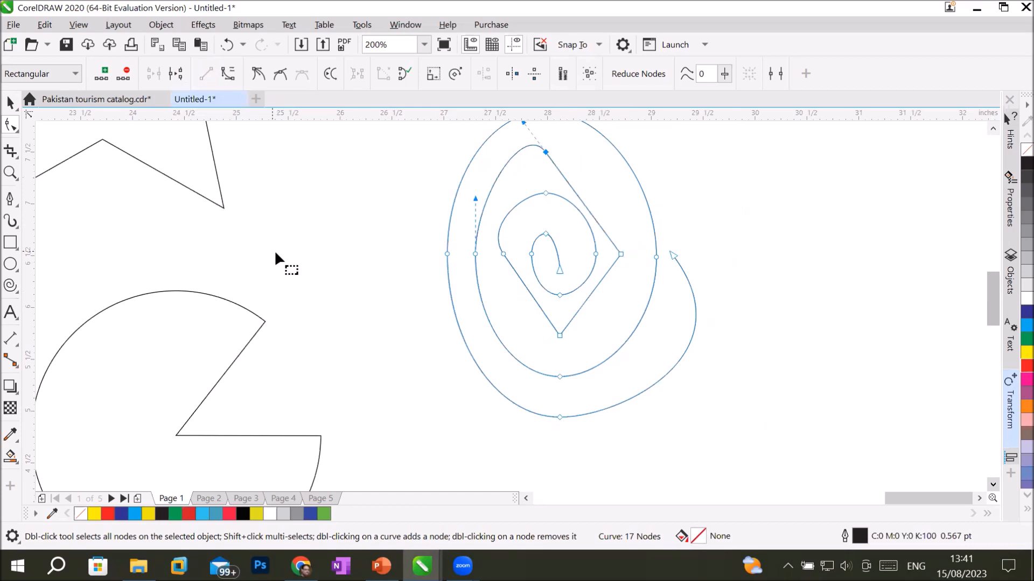
{"action": "left_click", "coordinate": [474, 253]}
{"action": "left_click_drag", "start_coordinate": [521, 123], "coordinate": [515, 160]}
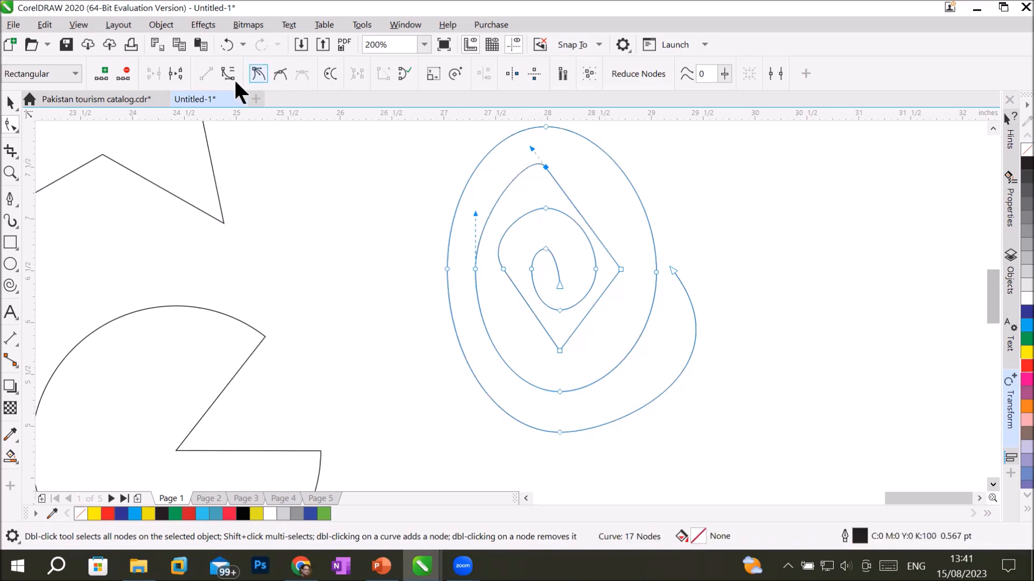
{"action": "key", "text": "ctrl+z"}
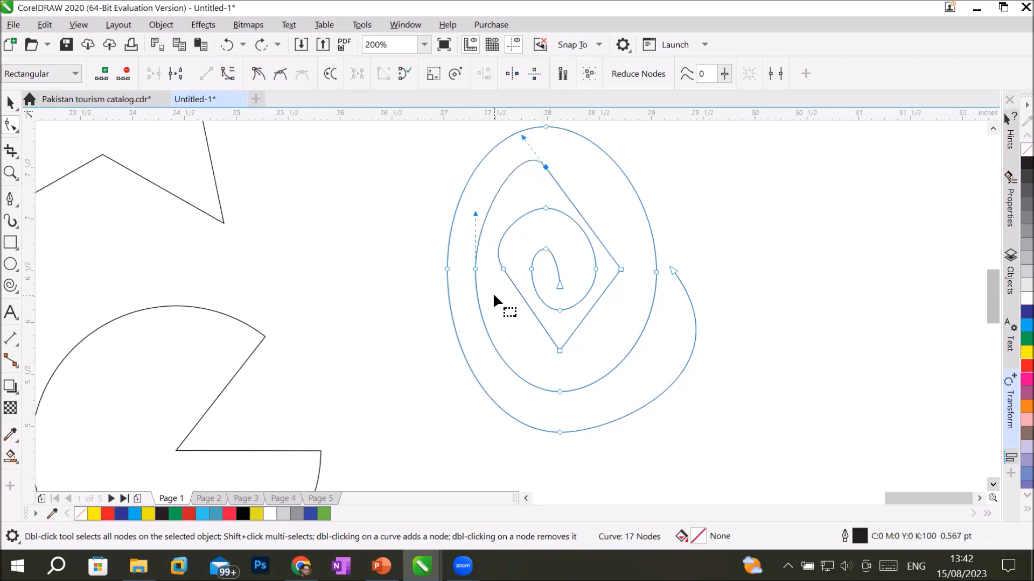
- Convert the upper-left and next lower-left segments of the spiral's middle turns and the inner turn's upper-right segment to straight lines
{"action": "left_click", "coordinate": [474, 268]}
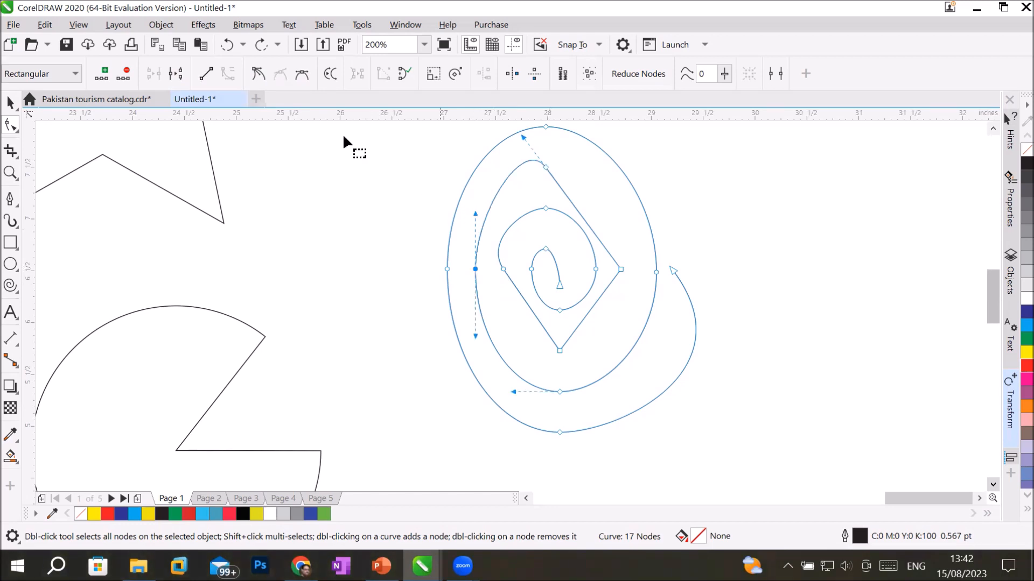
{"action": "left_click", "coordinate": [208, 68]}
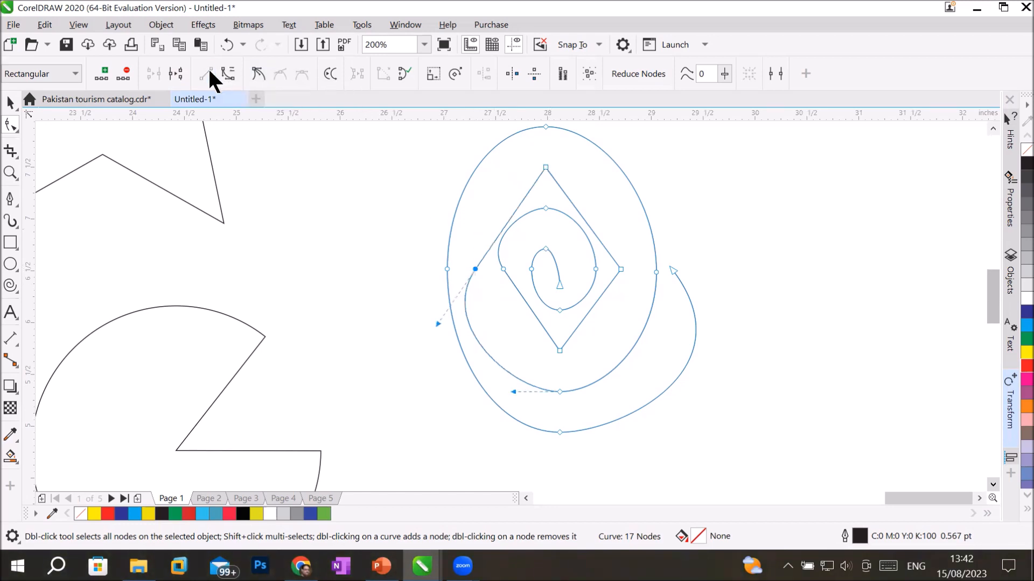
{"action": "left_click", "coordinate": [560, 392]}
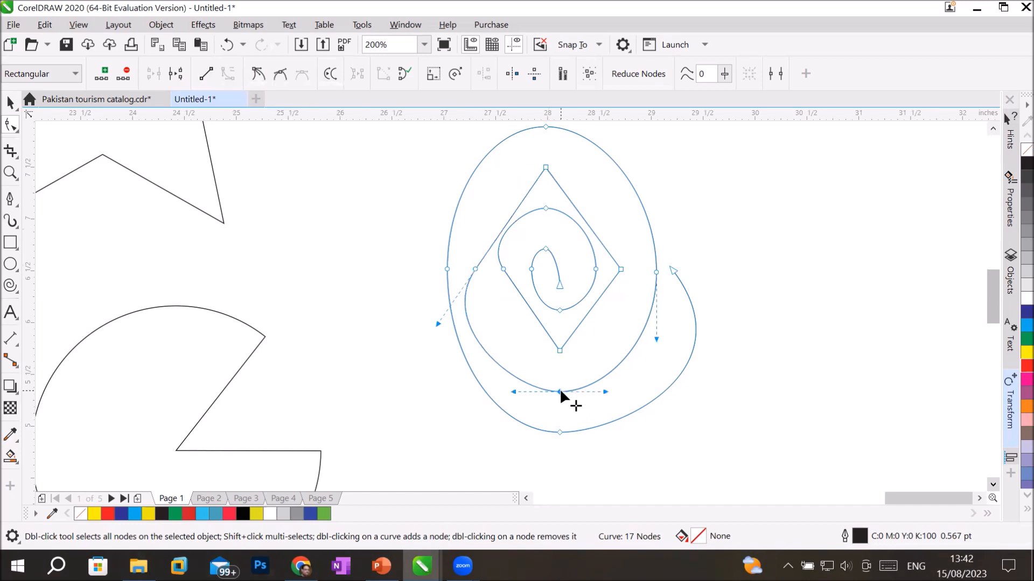
{"action": "left_click", "coordinate": [198, 75]}
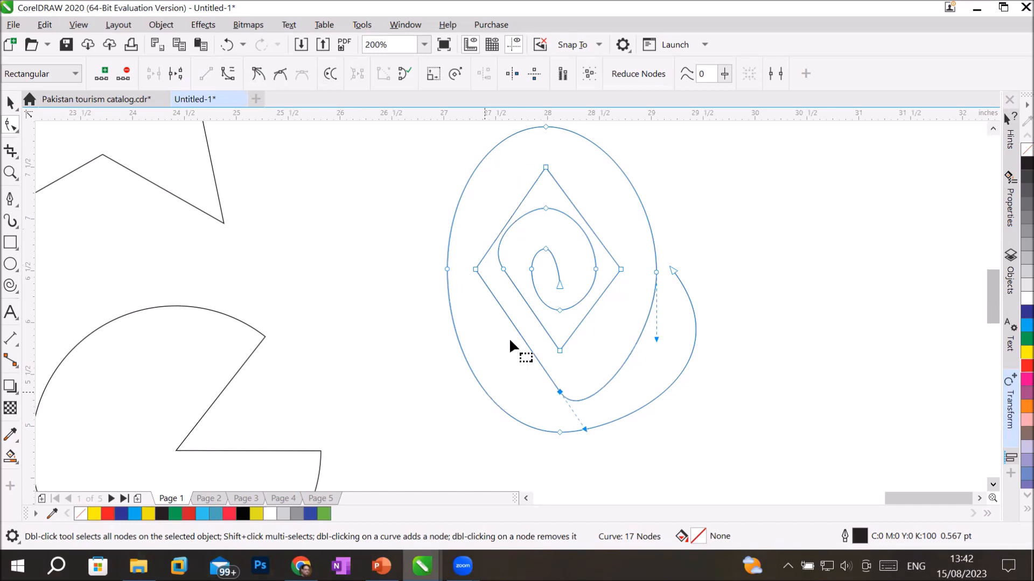
{"action": "left_click", "coordinate": [545, 208]}
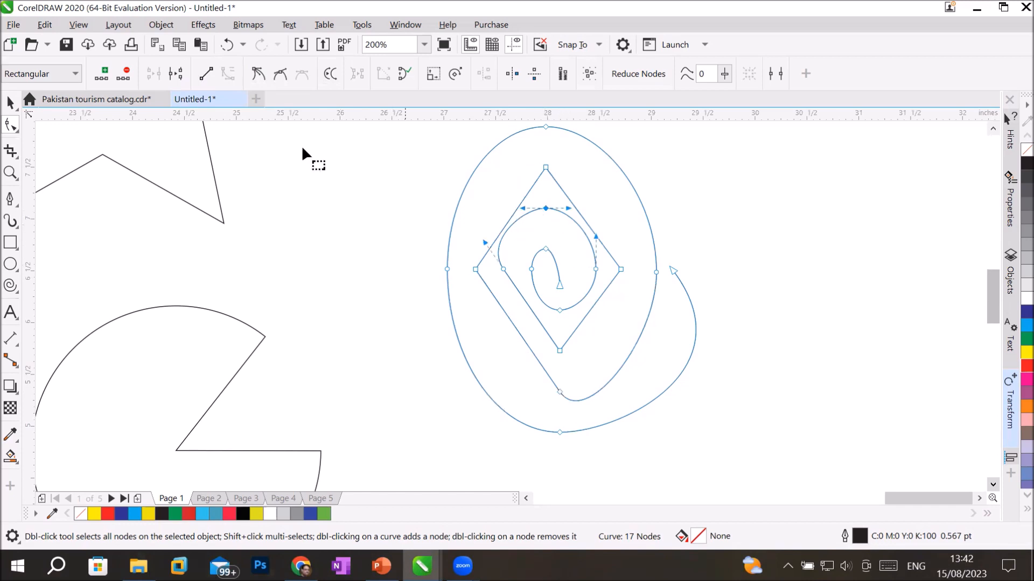
{"action": "left_click", "coordinate": [199, 76]}
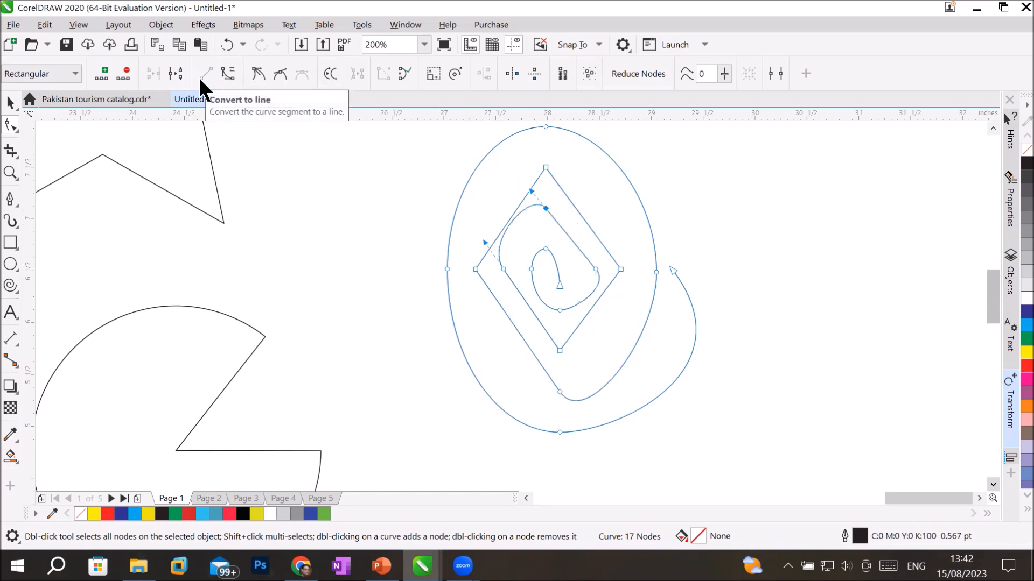
- Add four nodes to the spiral: upper left and upper right of the outer turn, on the outer tail, and on the lower-right curve
{"action": "scroll", "coordinate": [488, 171], "scroll_direction": "up", "scroll_amount": 1}
{"action": "scroll", "coordinate": [488, 171], "scroll_direction": "down", "scroll_amount": 1}
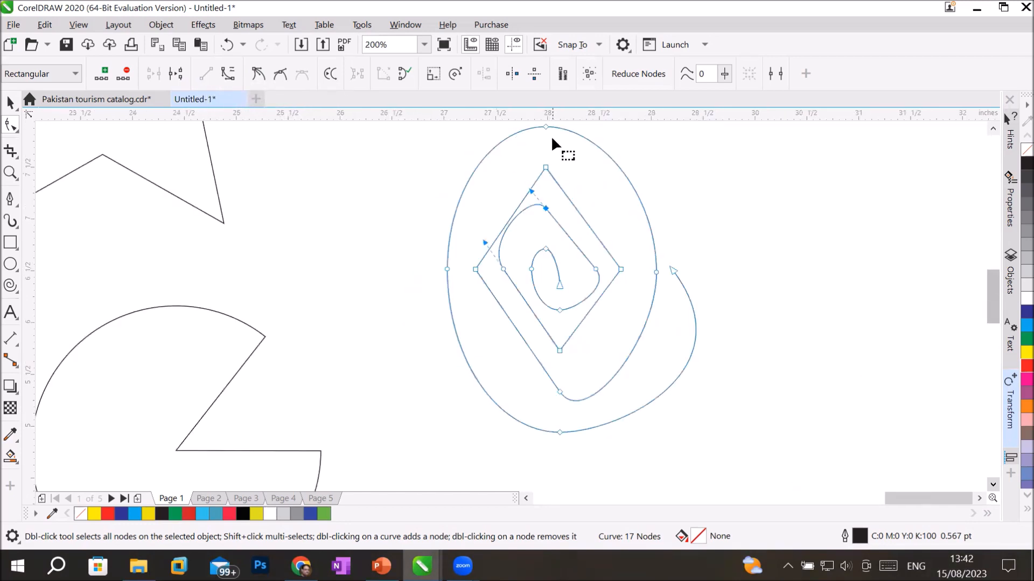
{"action": "left_click", "coordinate": [993, 129]}
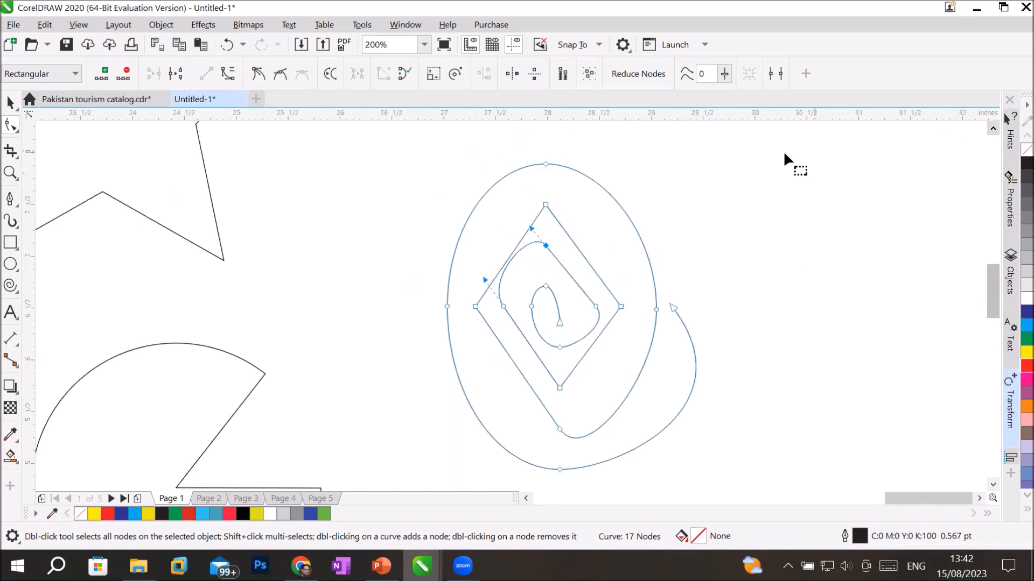
{"action": "left_click", "coordinate": [546, 164]}
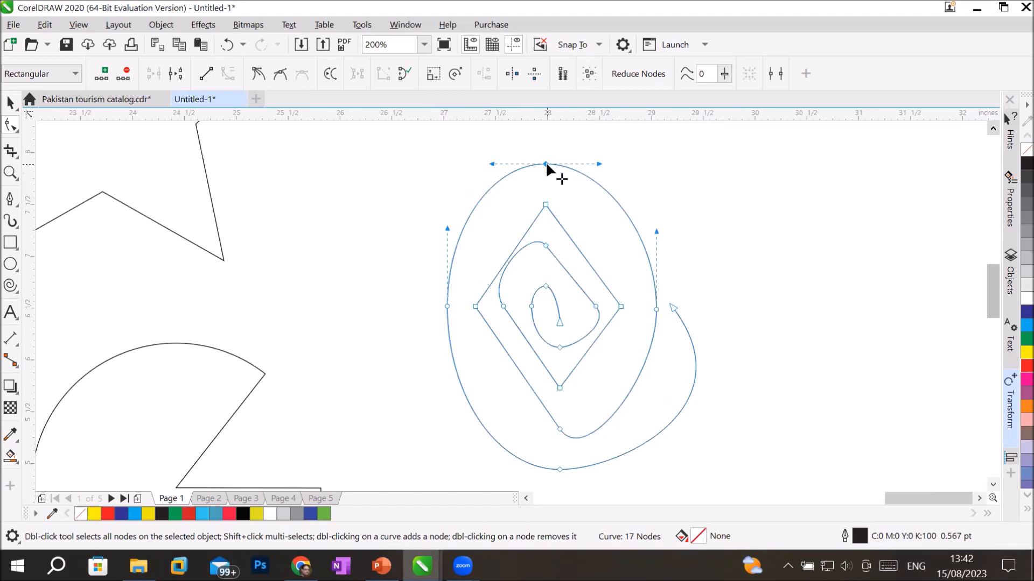
{"action": "left_click", "coordinate": [447, 306]}
{"action": "double_click", "coordinate": [466, 219]}
{"action": "double_click", "coordinate": [621, 208]}
{"action": "double_click", "coordinate": [694, 356]}
{"action": "double_click", "coordinate": [639, 371]}
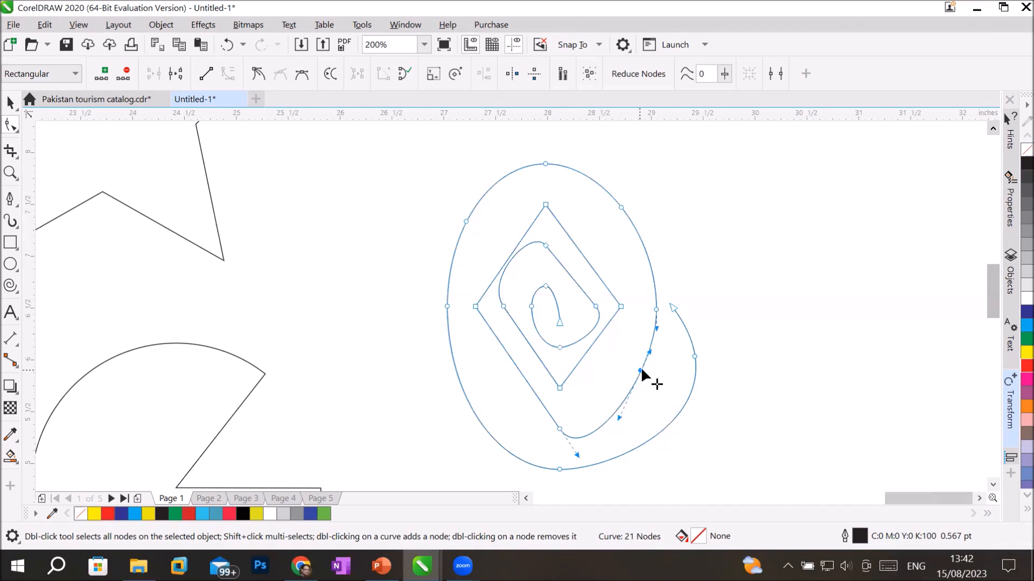
- Add a node at a marked point on the outer turn's right side and another on the diamond's upper-right line
{"action": "left_click", "coordinate": [645, 252]}
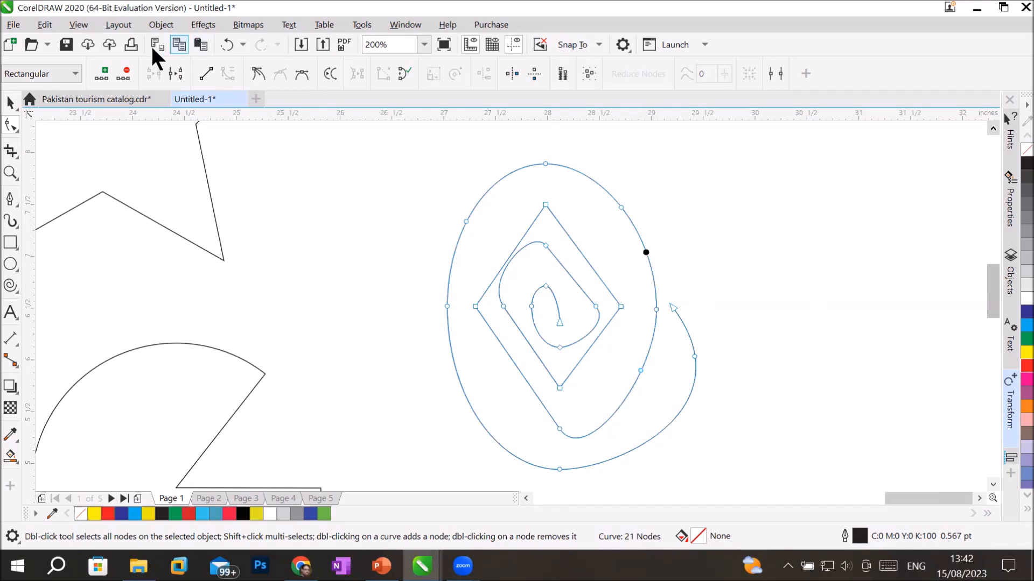
{"action": "left_click", "coordinate": [99, 71]}
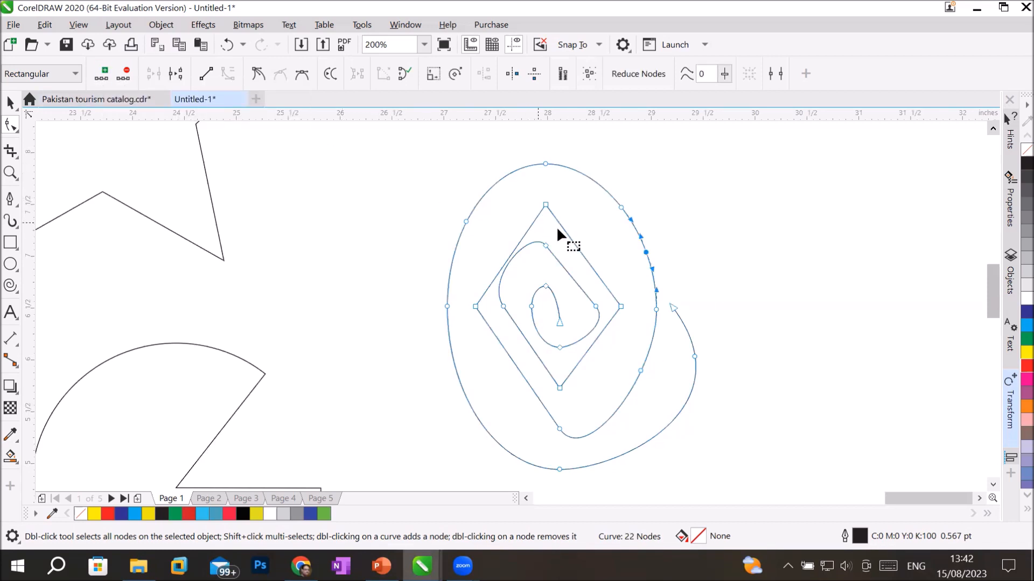
{"action": "left_click", "coordinate": [579, 251]}
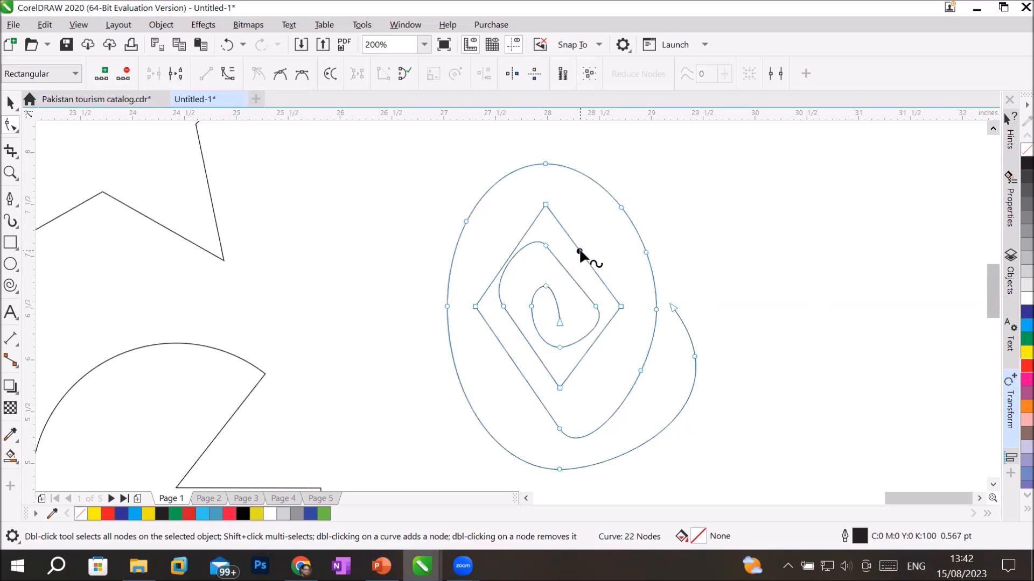
{"action": "left_click", "coordinate": [105, 71]}
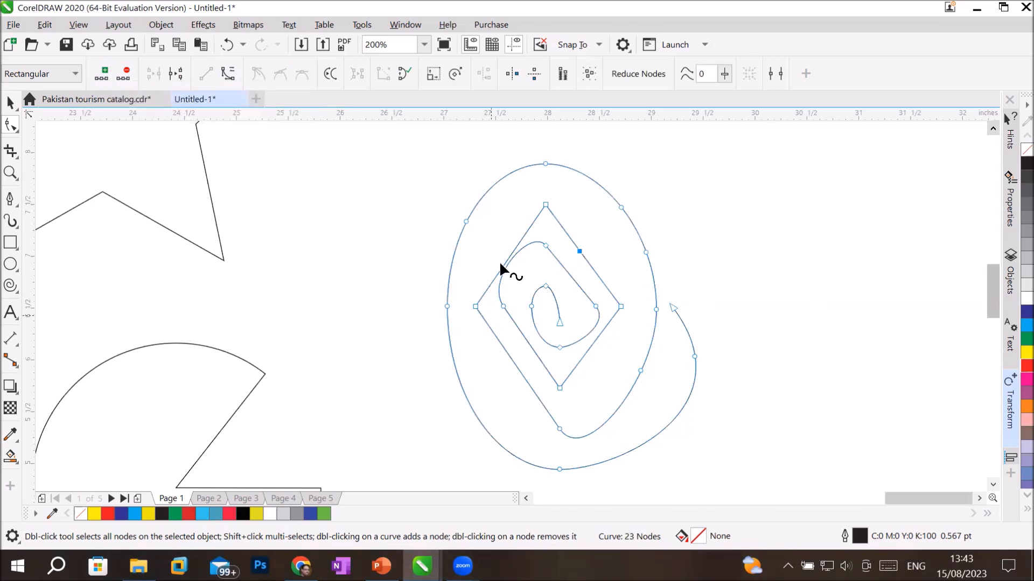
- Delete the top node of the spiral's diamond-shaped turn and the top node of its outer turn
{"action": "left_click", "coordinate": [546, 206]}
{"action": "left_click", "coordinate": [125, 73]}
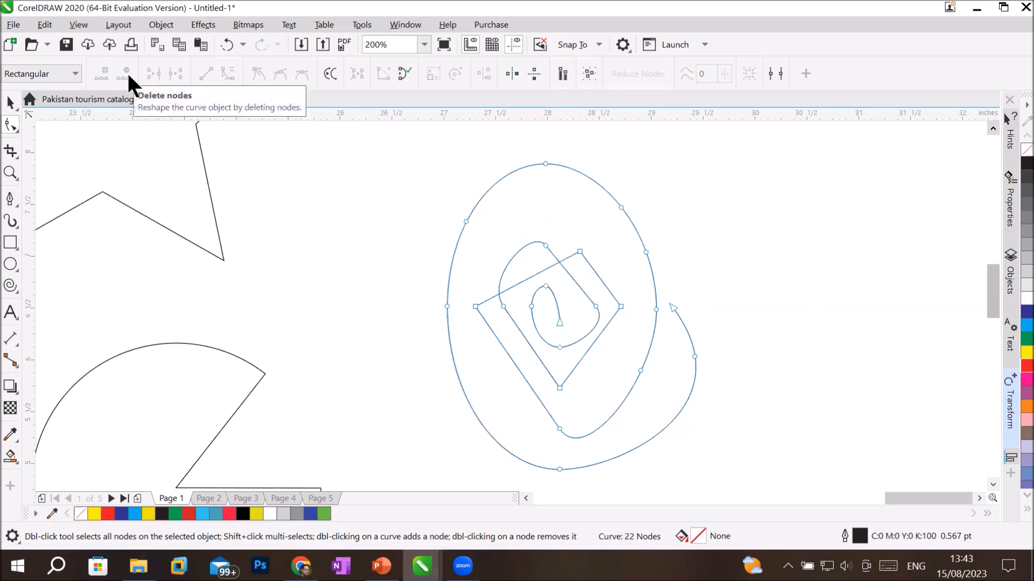
{"action": "left_click", "coordinate": [545, 163]}
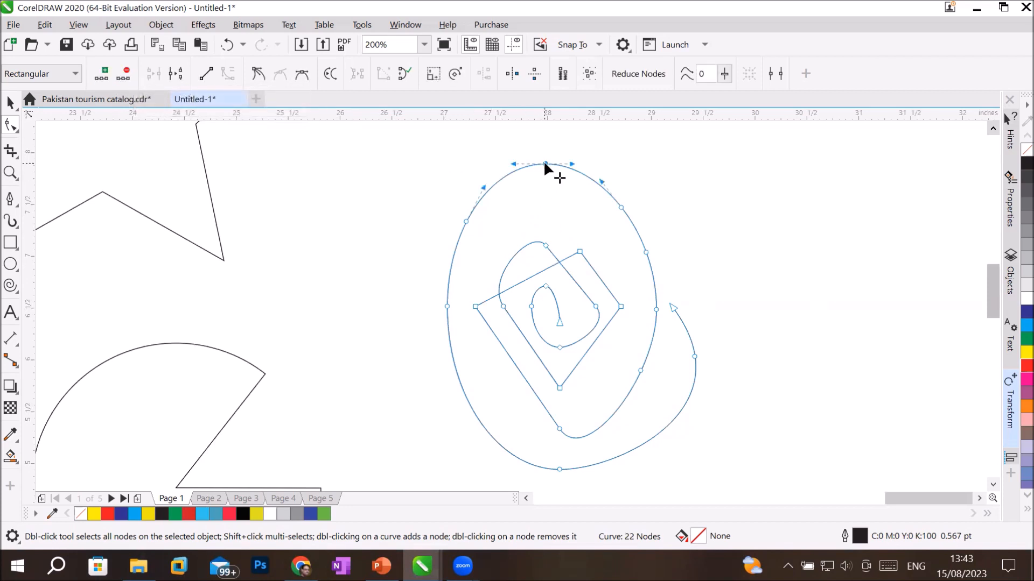
{"action": "left_click", "coordinate": [124, 71]}
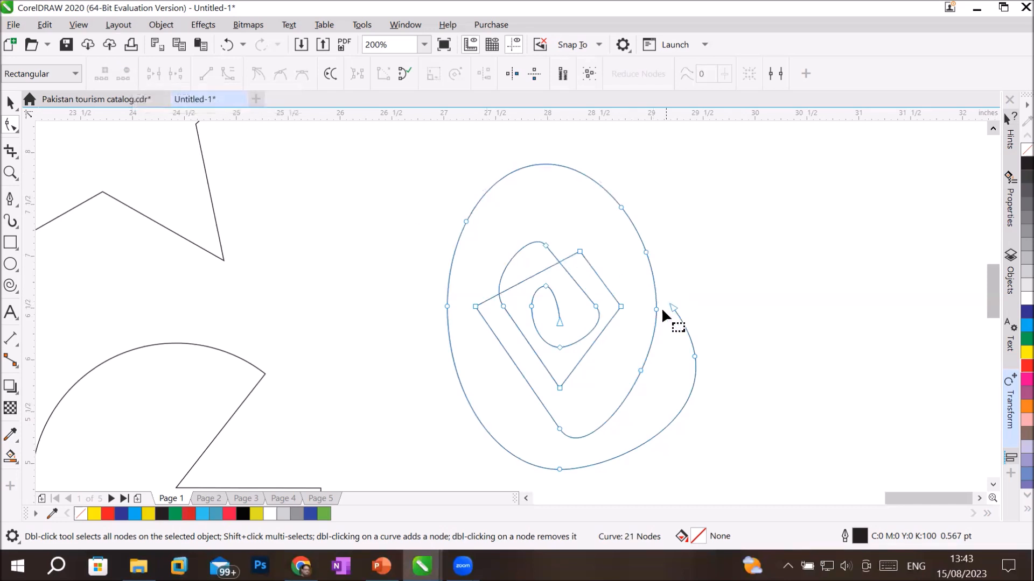
- Delete the right, upper-right and upper-left nodes of the spiral's outer turn
{"action": "left_click", "coordinate": [655, 307]}
{"action": "left_click", "coordinate": [125, 73]}
{"action": "left_click", "coordinate": [620, 207]}
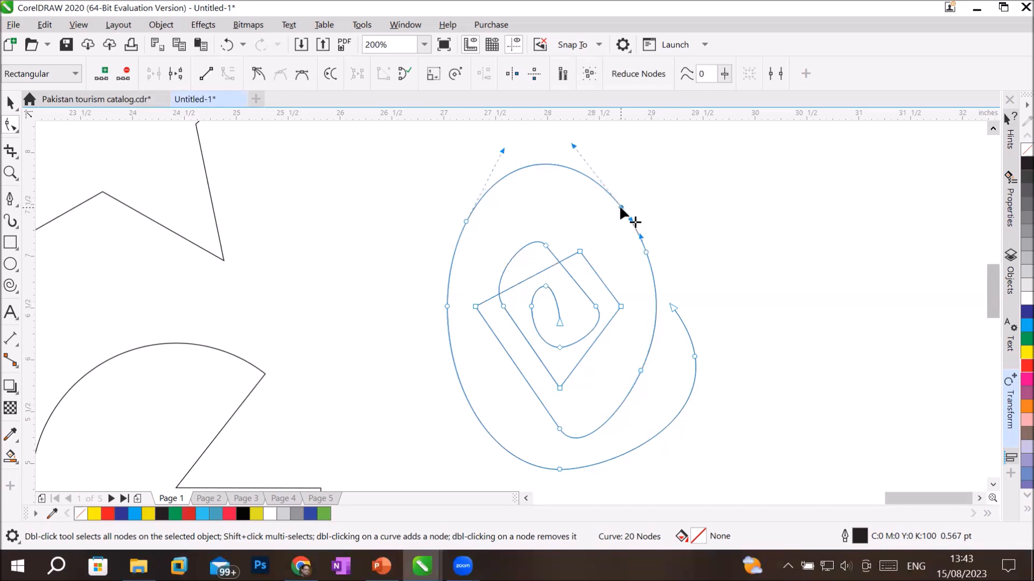
{"action": "left_click", "coordinate": [124, 73]}
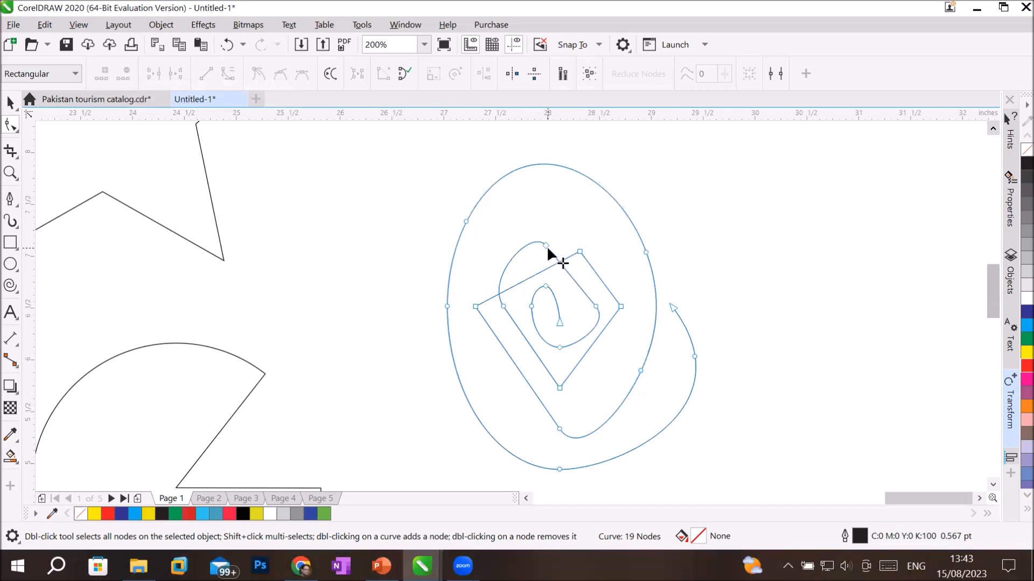
{"action": "left_click", "coordinate": [465, 221]}
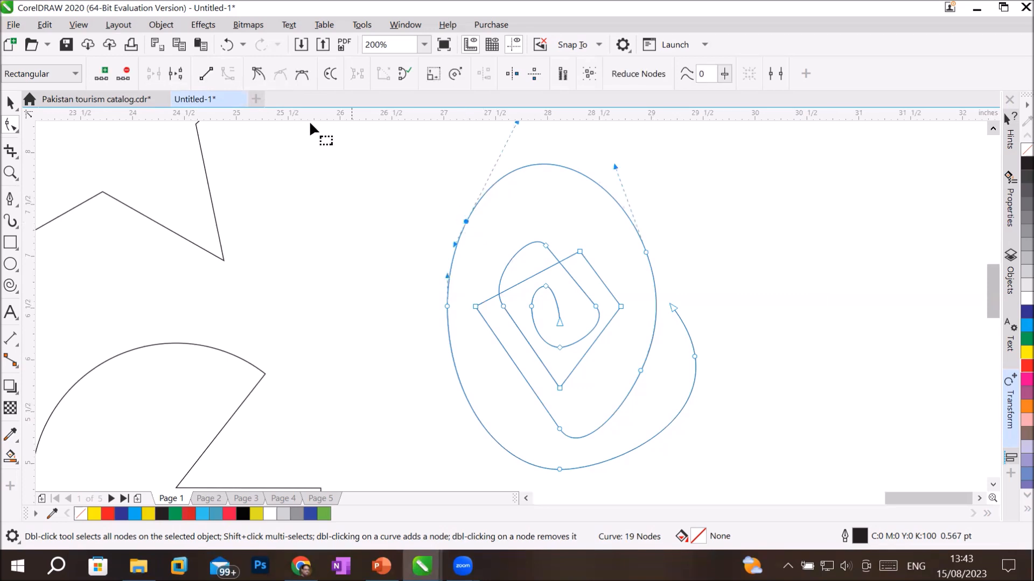
{"action": "left_click", "coordinate": [123, 75]}
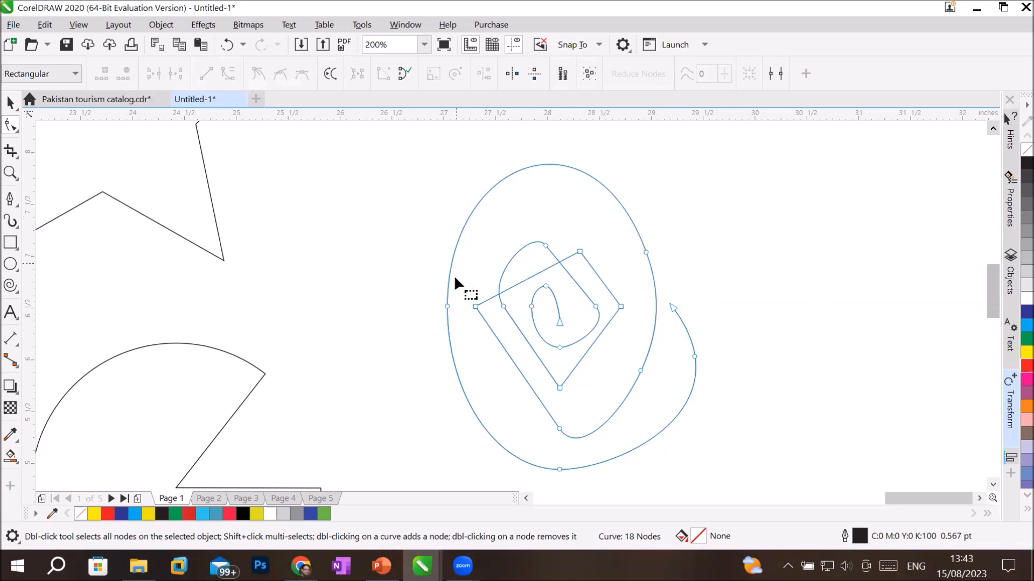
- Convert the outer turn's upper segment to a straight line and delete the whole spiral
{"action": "left_click", "coordinate": [446, 305]}
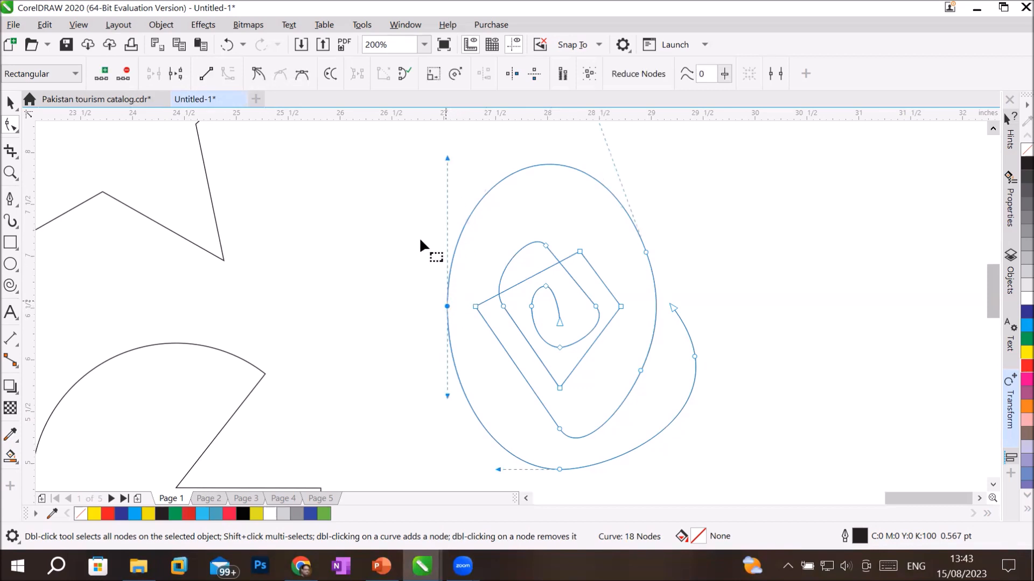
{"action": "left_click", "coordinate": [201, 74]}
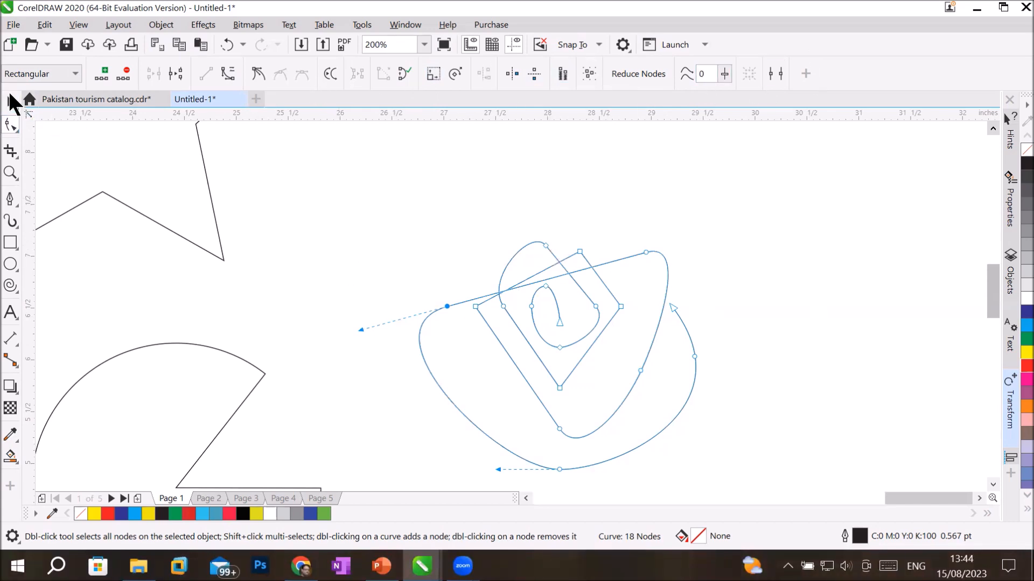
{"action": "left_click_drag", "start_coordinate": [322, 179], "coordinate": [759, 474]}
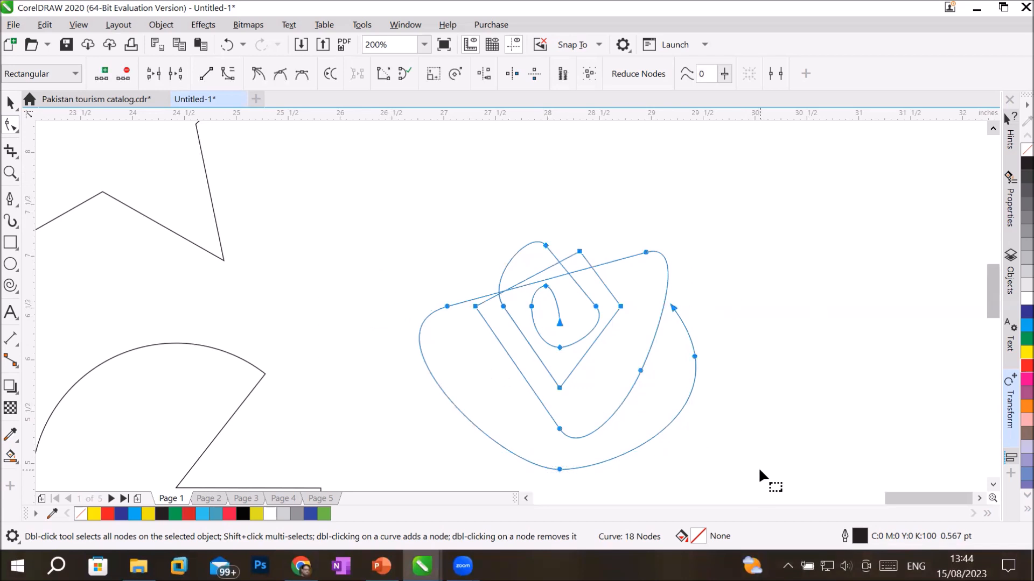
{"action": "key", "text": "Delete"}
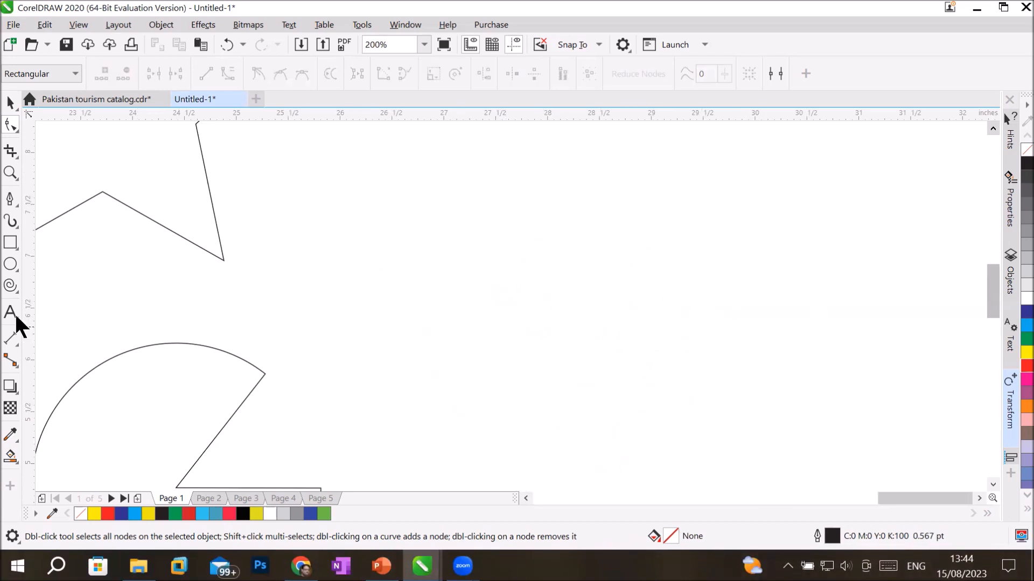
- Draw a parallelogram common shape about 1.44 by 2.08 inches in the empty area beside the star and pie shape
{"action": "left_click", "coordinate": [11, 285]}
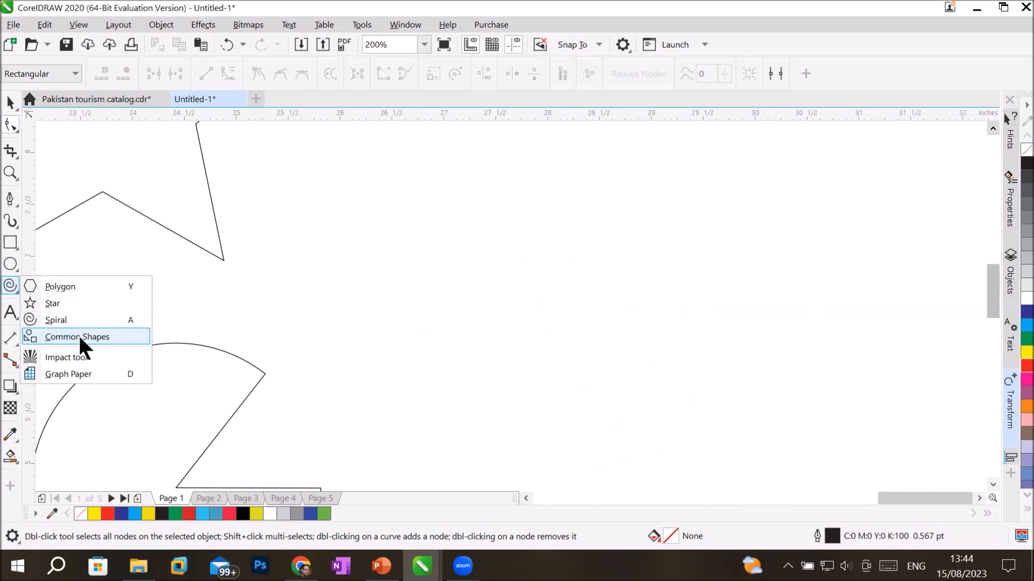
{"action": "left_click", "coordinate": [79, 337]}
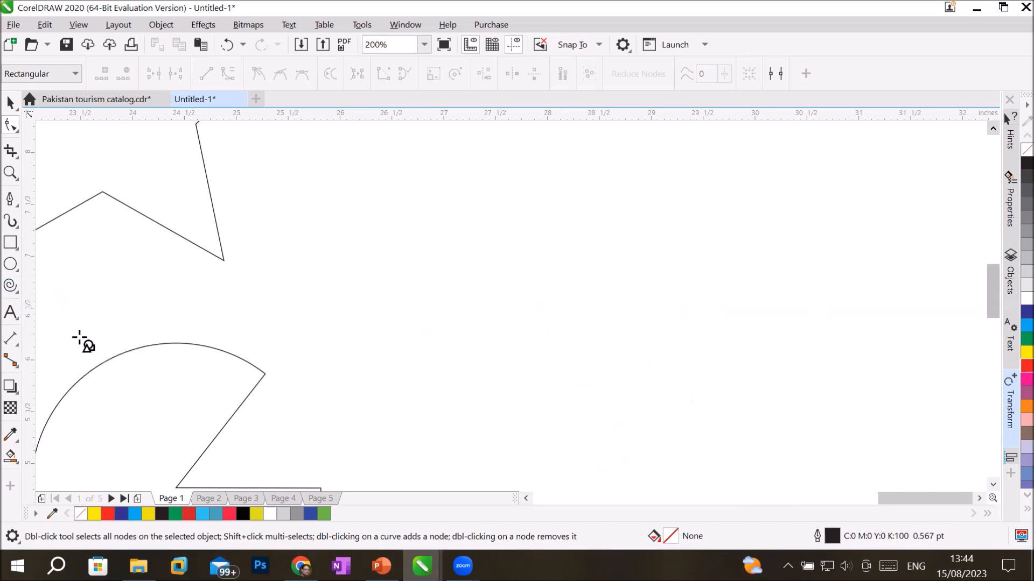
{"action": "mouse_move", "coordinate": [5, 124]}
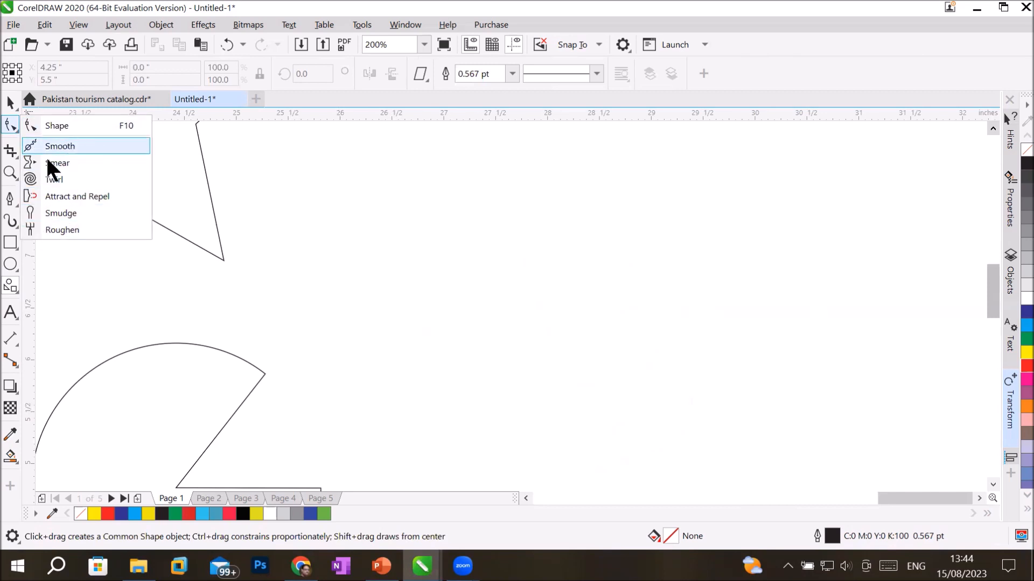
{"action": "left_click", "coordinate": [82, 121]}
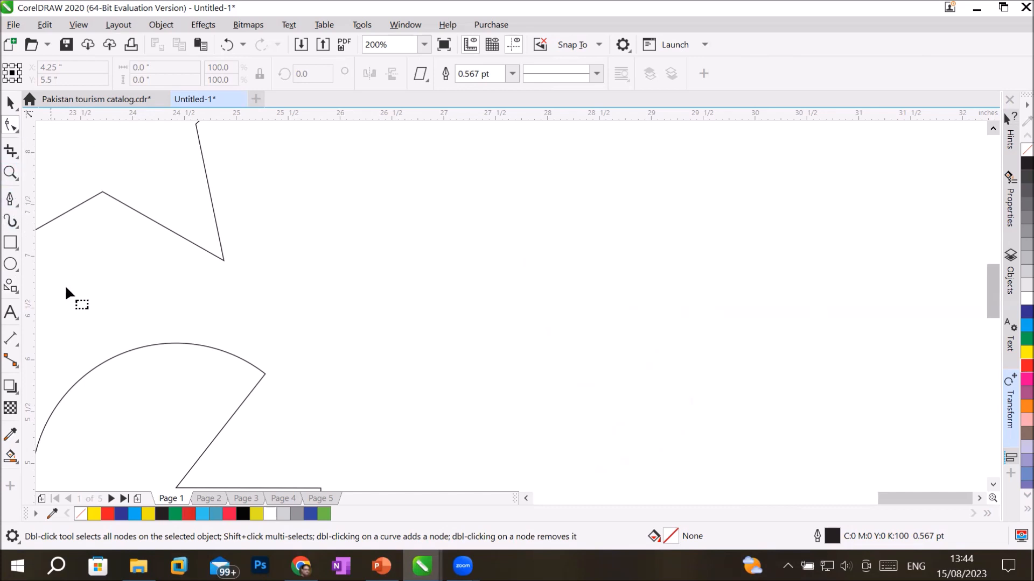
{"action": "left_click", "coordinate": [11, 290]}
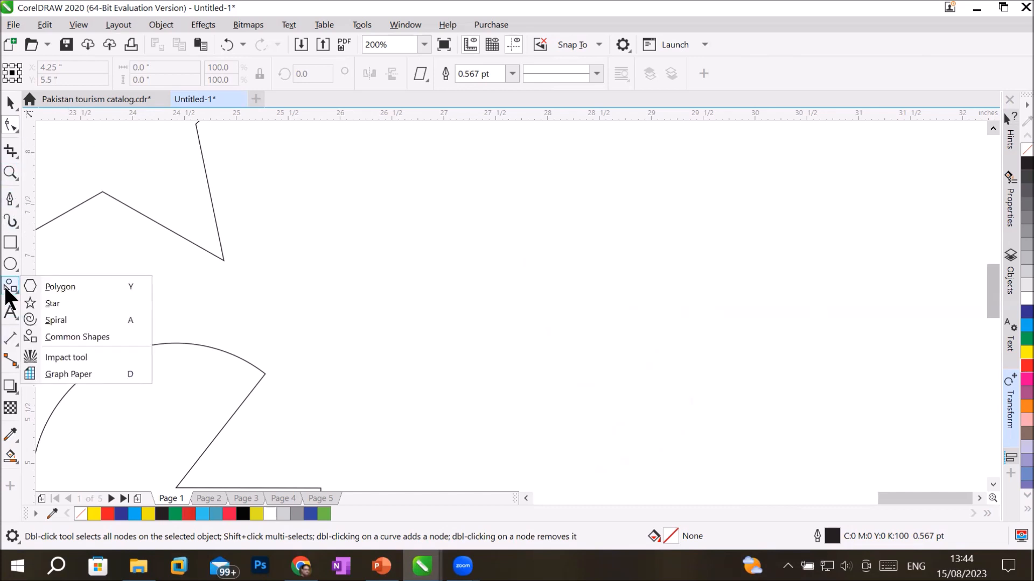
{"action": "left_click", "coordinate": [92, 337]}
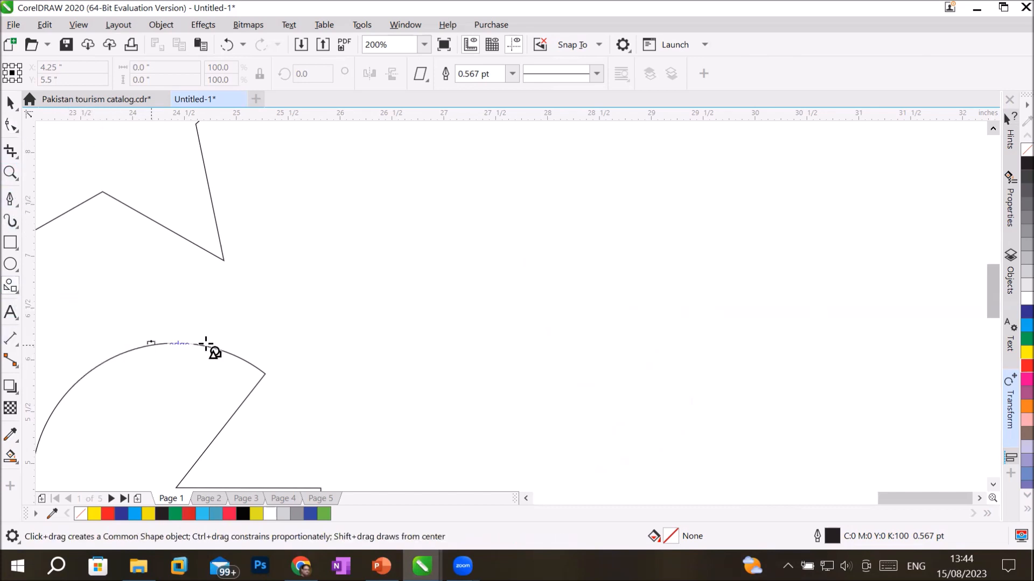
{"action": "left_click", "coordinate": [421, 73]}
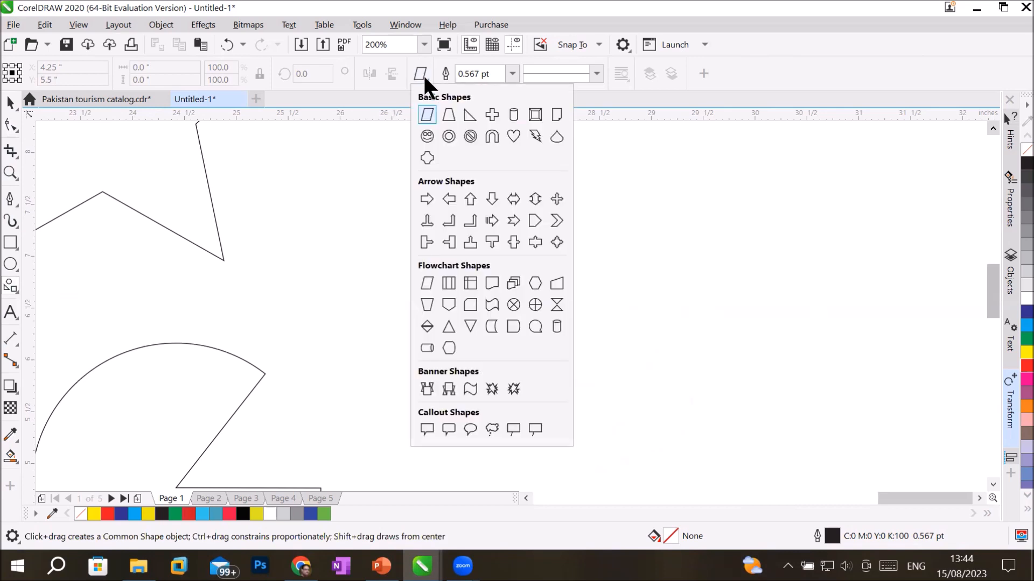
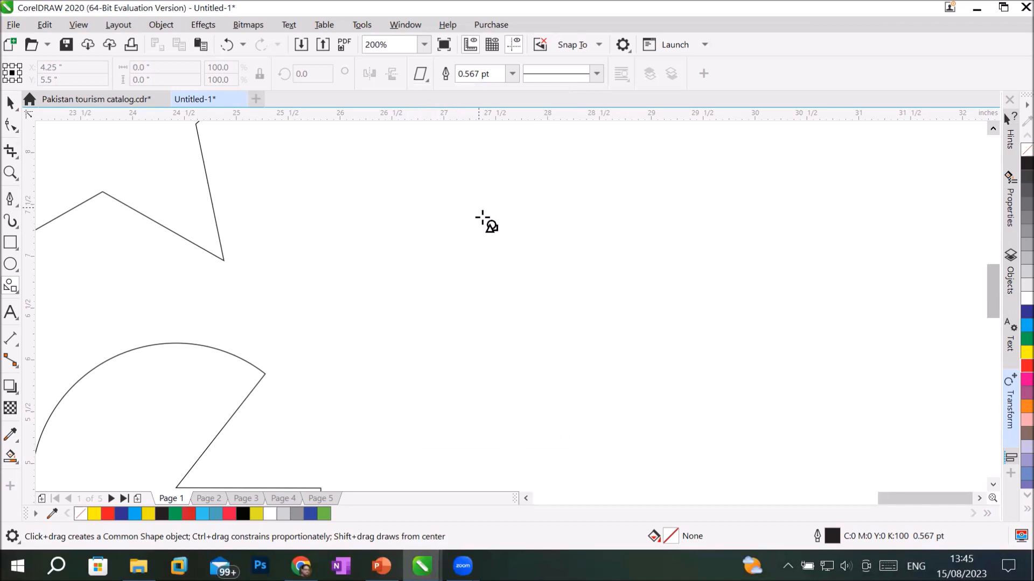
{"action": "mouse_move", "coordinate": [467, 185]}
{"action": "left_mouse_down"}
{"action": "mouse_move", "coordinate": [517, 264]}
{"action": "mouse_move", "coordinate": [610, 356]}
{"action": "mouse_move", "coordinate": [616, 401]}
{"action": "left_mouse_up"}
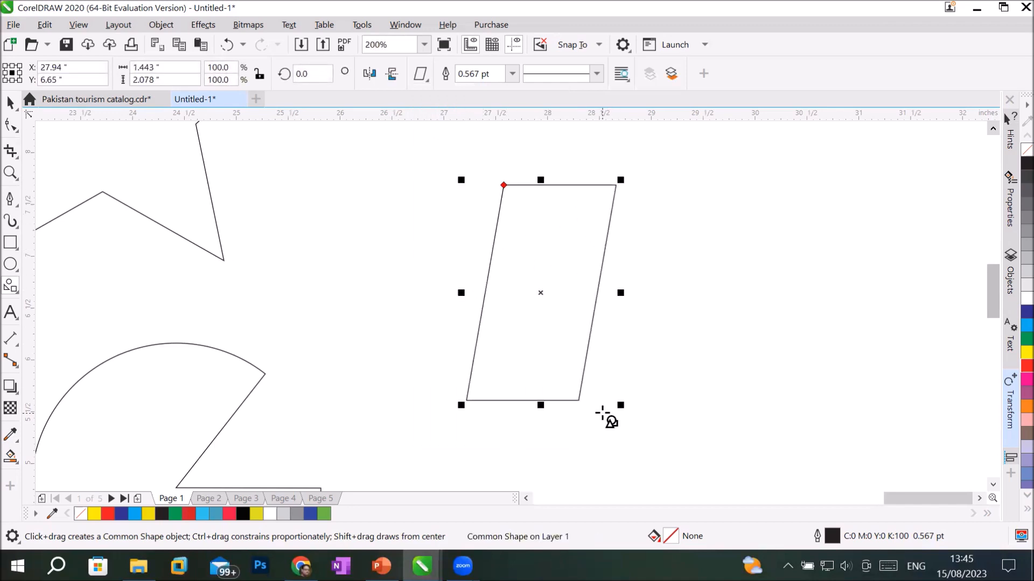
- Reshape the parallelogram with its control node into a rectangle and back into a thin slanted strip
{"action": "left_click", "coordinate": [11, 247]}
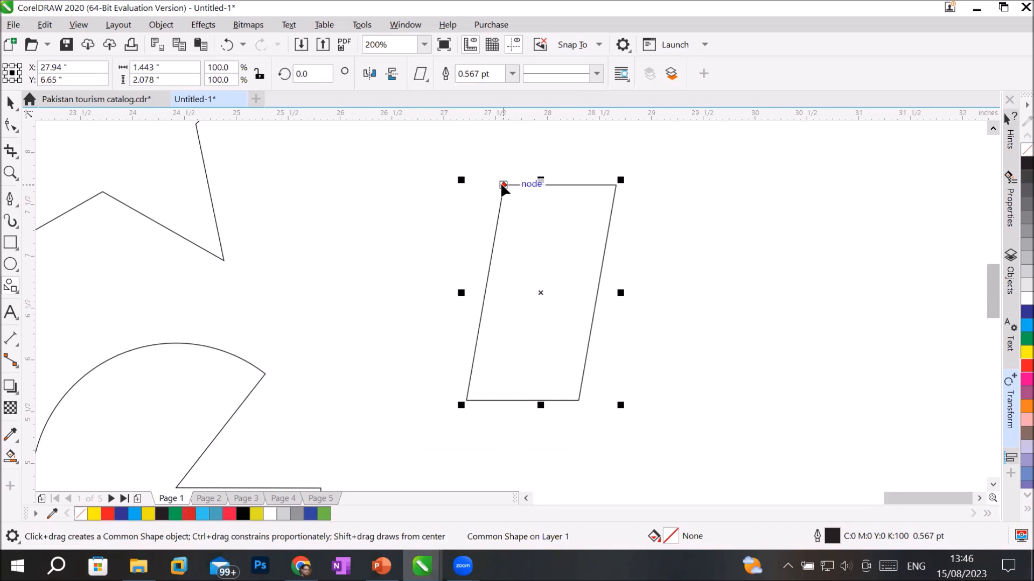
{"action": "left_click_drag", "start_coordinate": [503, 185], "coordinate": [611, 198]}
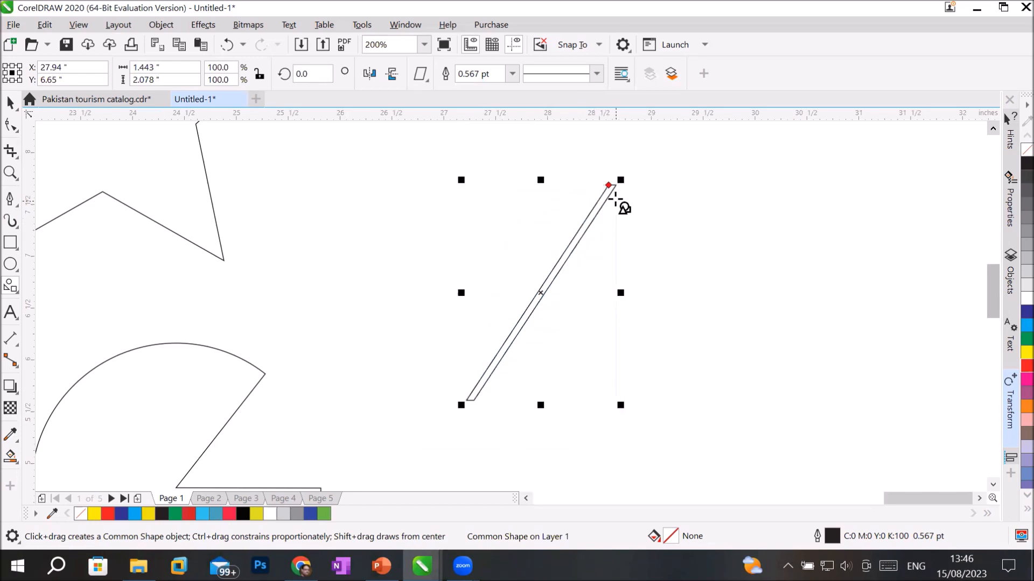
{"action": "left_click_drag", "start_coordinate": [611, 185], "coordinate": [452, 397]}
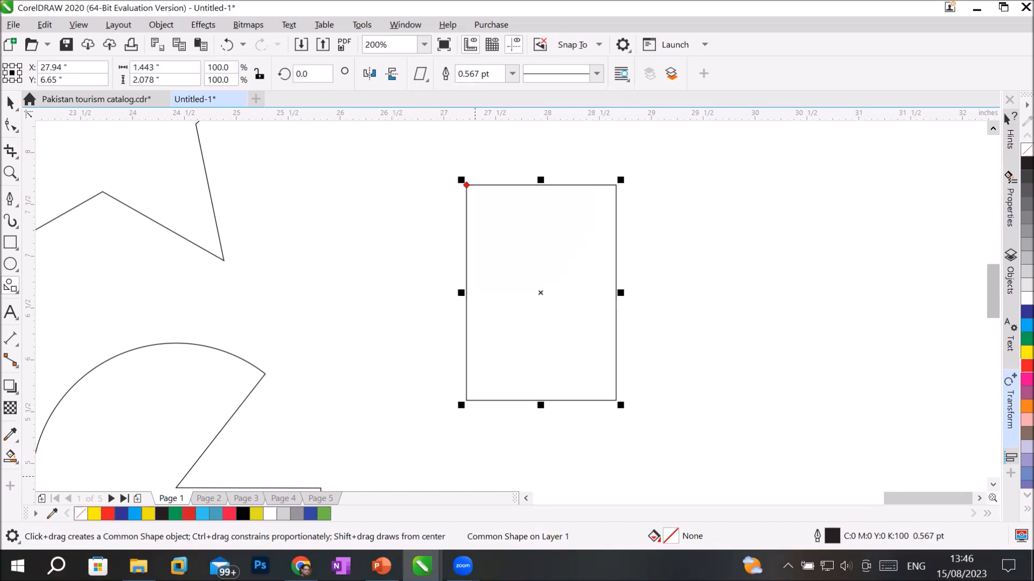
{"action": "left_click_drag", "start_coordinate": [467, 185], "coordinate": [615, 186]}
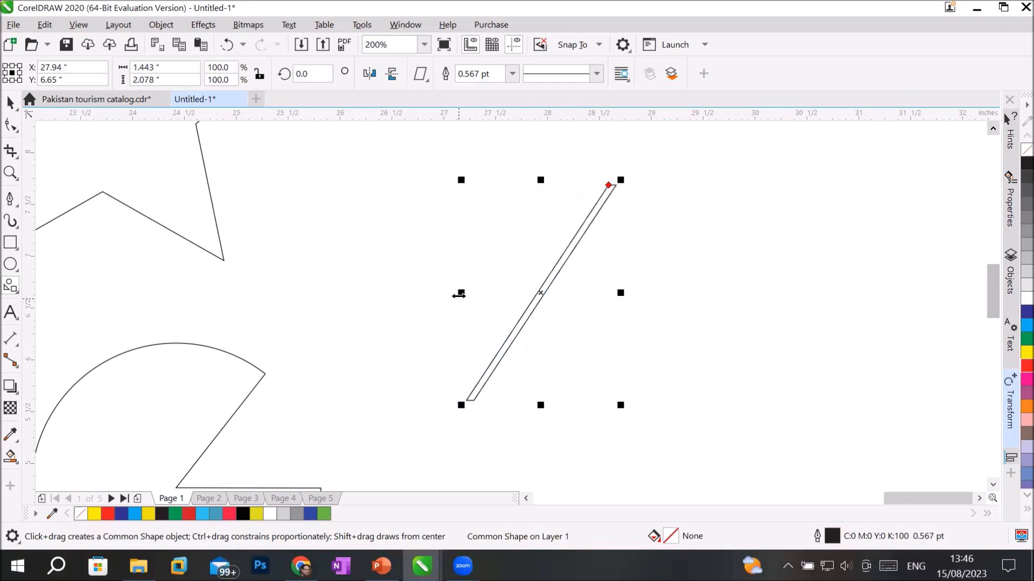
- Create a horizontally mirrored copy of the strip on its right side so both meet in a peak
{"action": "left_click_drag", "start_coordinate": [459, 294], "coordinate": [716, 326]}
{"action": "right_click", "coordinate": [700, 298]}
{"action": "scroll", "coordinate": [831, 404], "scroll_direction": "down", "scroll_amount": 1}
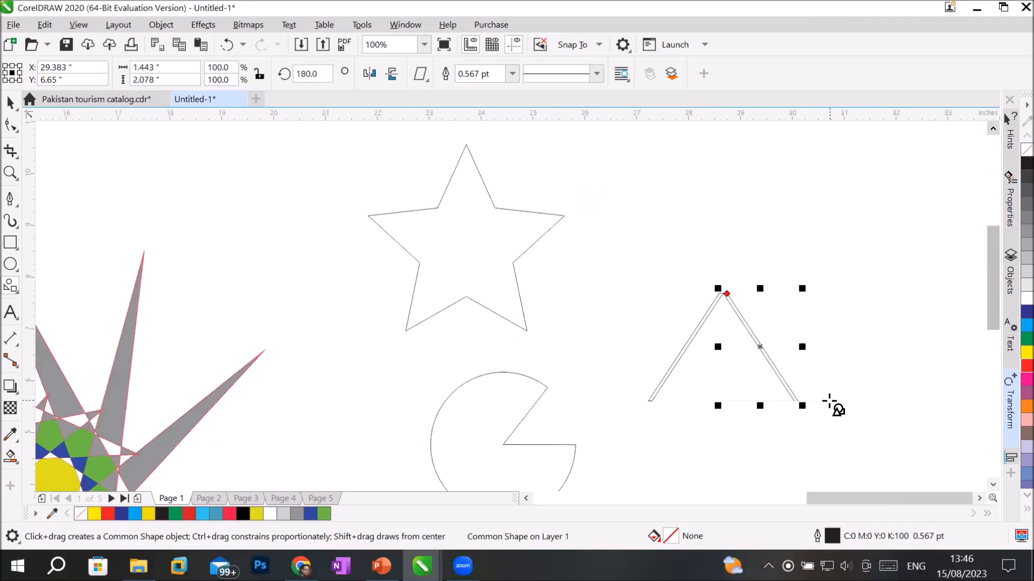
{"action": "left_click", "coordinate": [993, 483]}
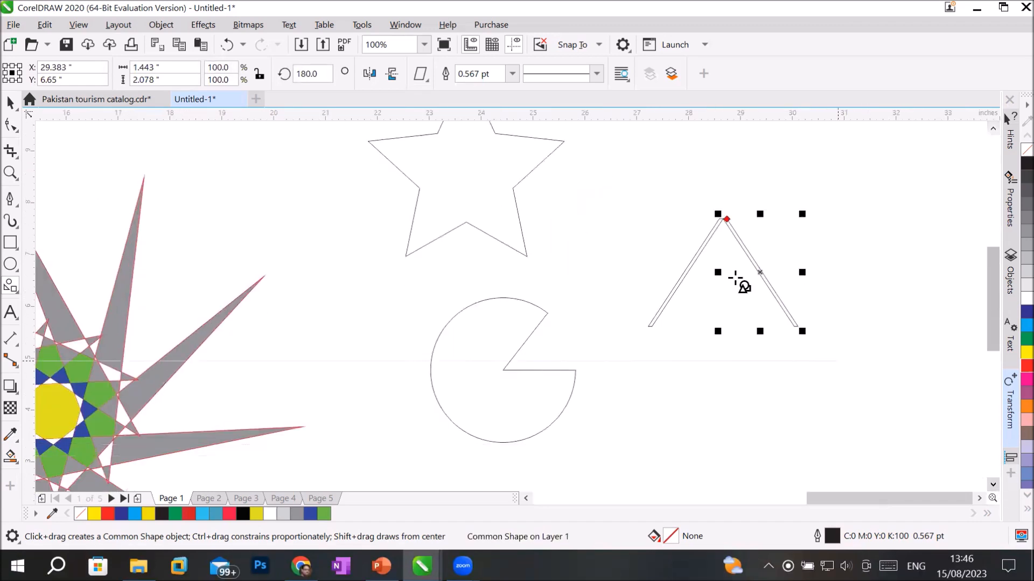
- Widen the mirrored right strip with its control node using the Shape tool and fill it with red
{"action": "mouse_move", "coordinate": [725, 218]}
{"action": "left_mouse_down"}
{"action": "mouse_move", "coordinate": [740, 212]}
{"action": "mouse_move", "coordinate": [733, 221]}
{"action": "left_mouse_up"}
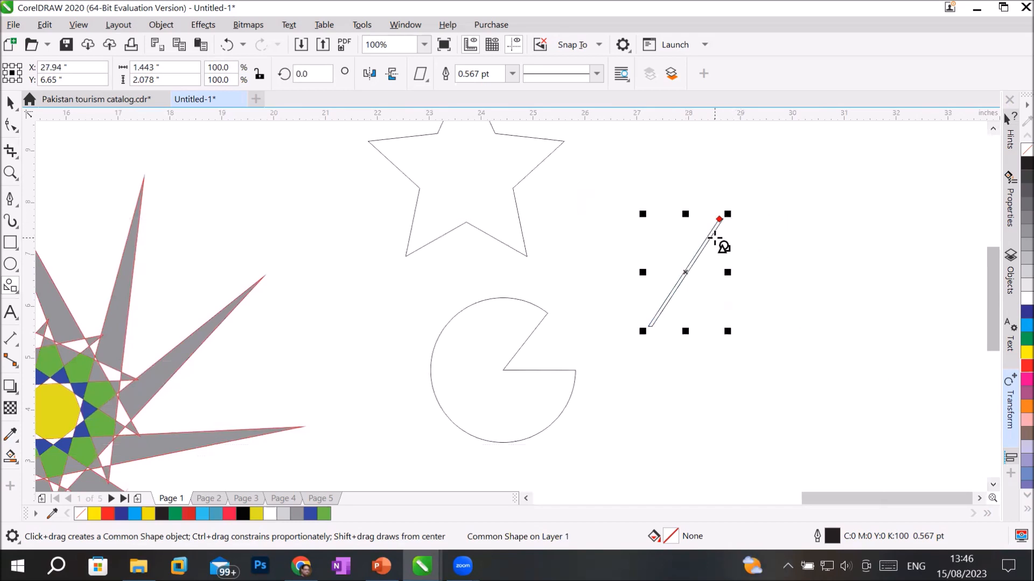
{"action": "key", "text": "ctrl+z"}
{"action": "scroll", "coordinate": [754, 221], "scroll_direction": "up", "scroll_amount": 2}
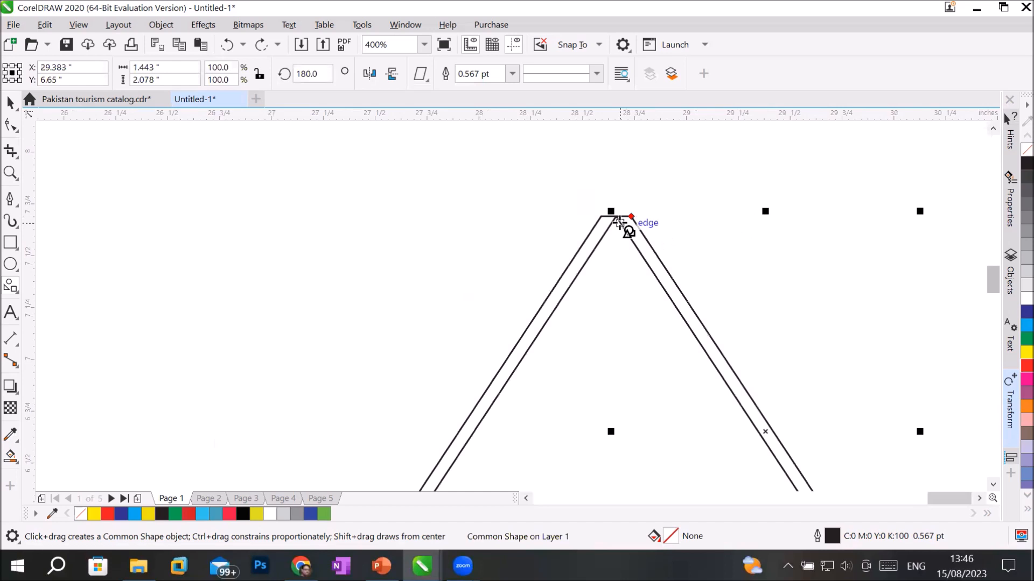
{"action": "left_click", "coordinate": [11, 126]}
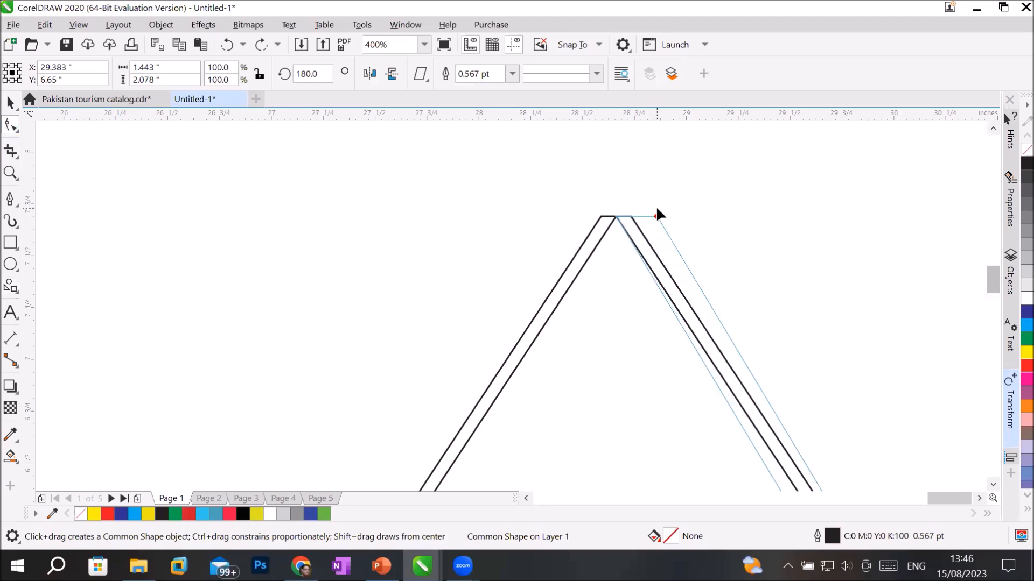
{"action": "left_click", "coordinate": [1026, 366]}
- Fill the thin left strip with a pink shade of red, C:0 M:62 Y:14 K:0
{"action": "left_click", "coordinate": [565, 291]}
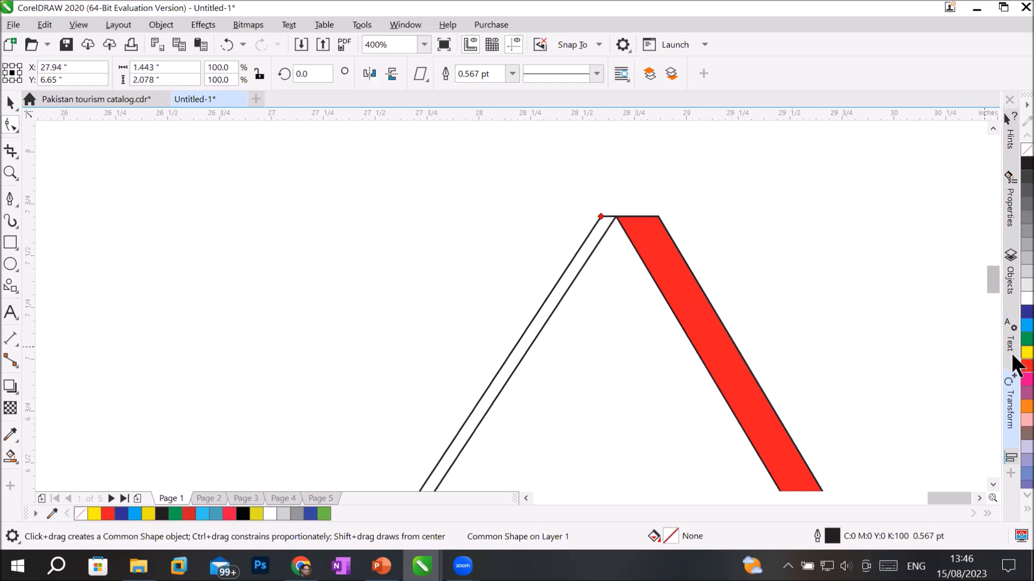
{"action": "left_click", "coordinate": [1016, 375]}
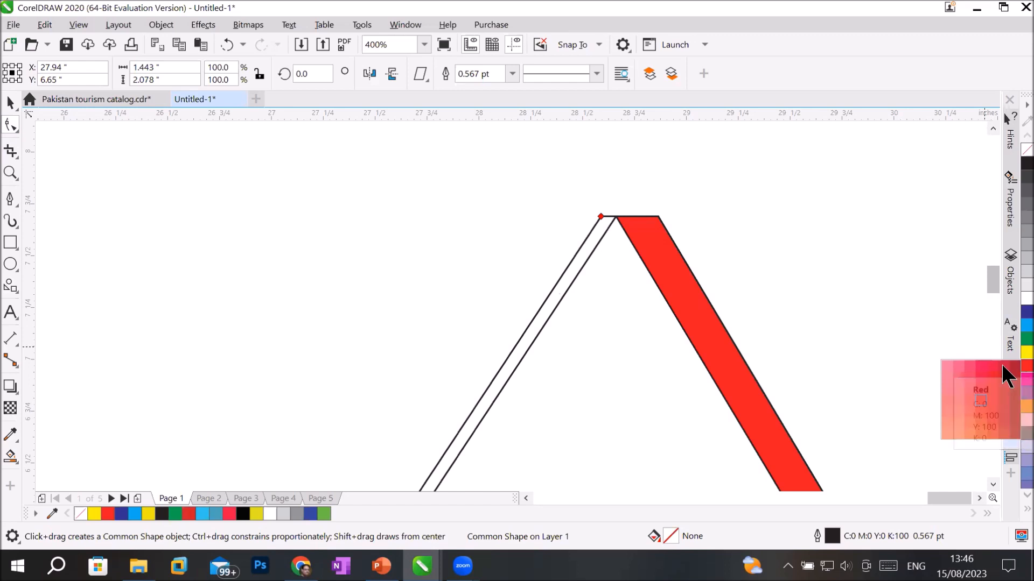
{"action": "left_click", "coordinate": [945, 363]}
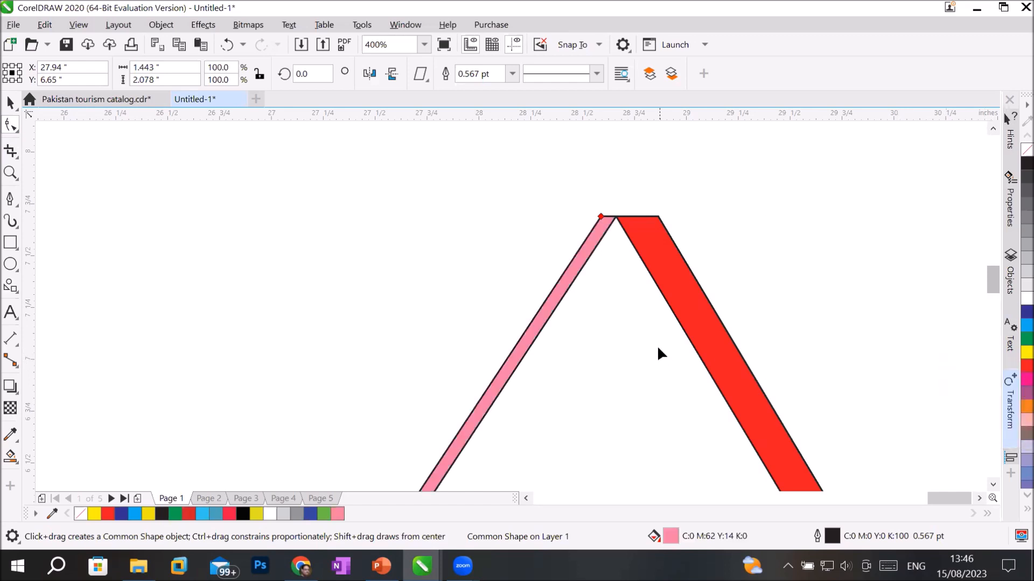
{"action": "scroll", "coordinate": [657, 349], "scroll_direction": "down", "scroll_amount": 1}
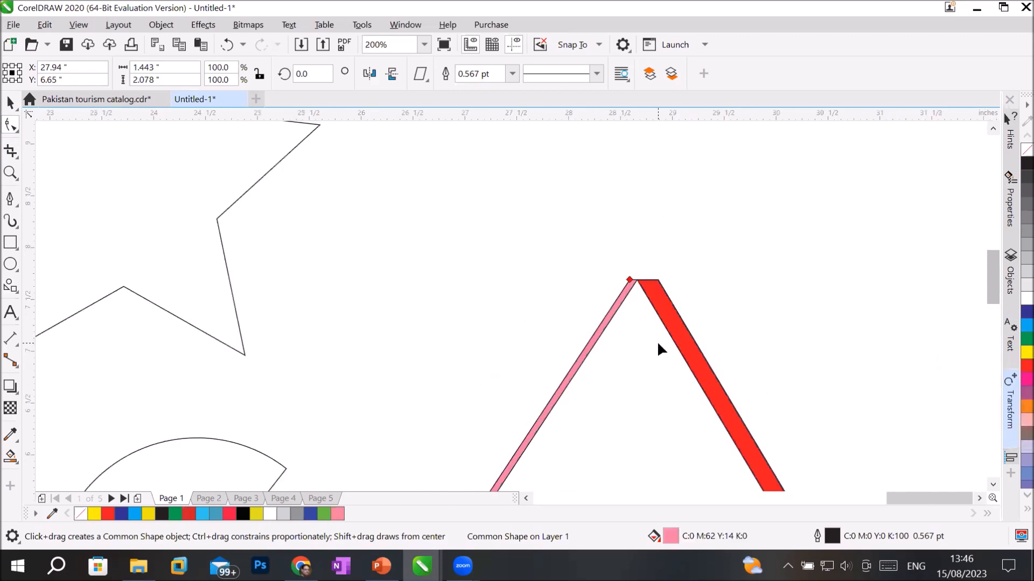
{"action": "left_click", "coordinate": [993, 484]}
{"action": "left_click", "coordinate": [992, 484]}
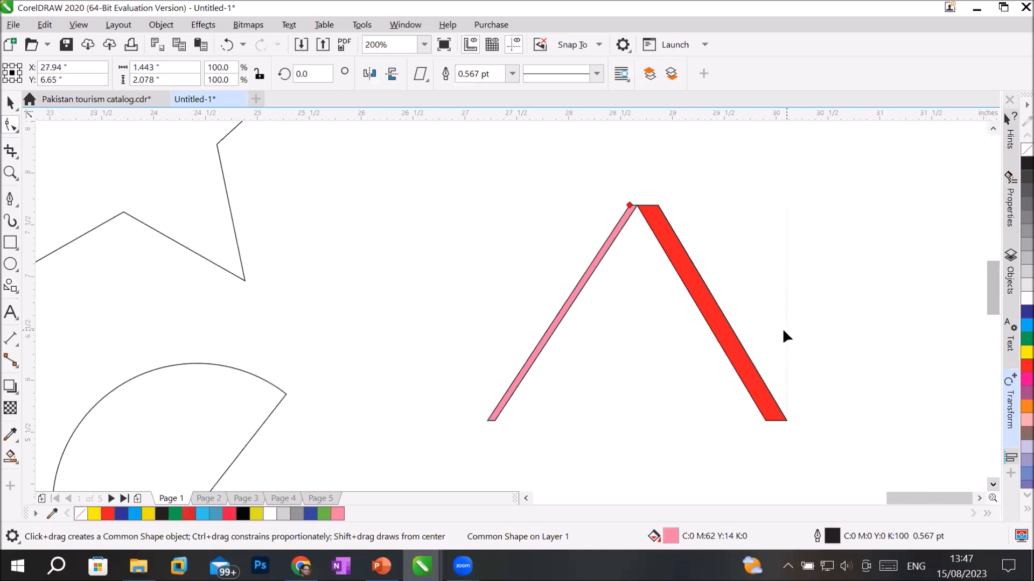
{"action": "left_click", "coordinate": [992, 485]}
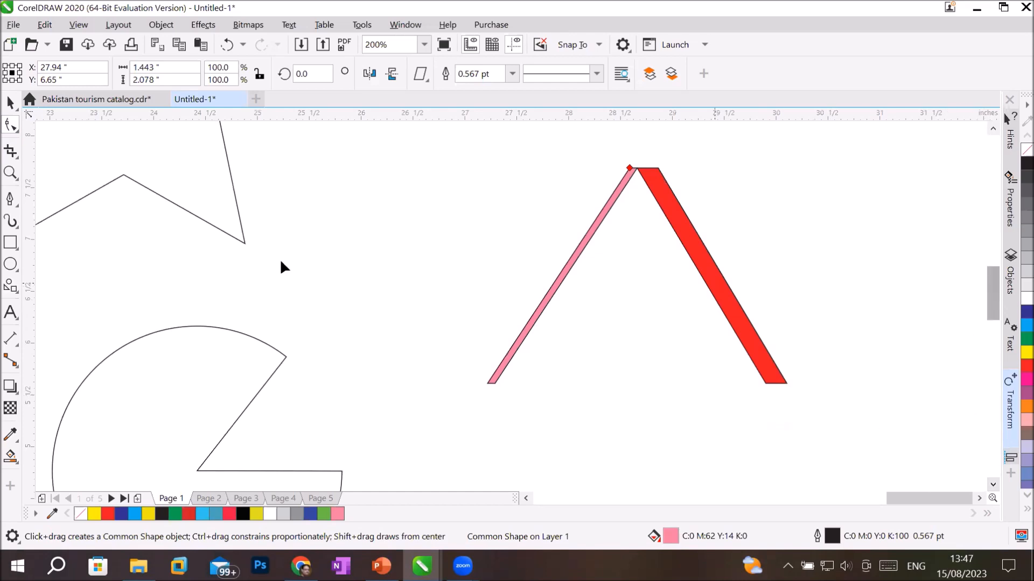
- Select both strips and create a vertically mirrored copy above them so the four strips form an X
{"action": "left_click", "coordinate": [10, 102]}
{"action": "left_click_drag", "start_coordinate": [452, 131], "coordinate": [804, 418]}
{"action": "scroll", "coordinate": [805, 418], "scroll_direction": "down", "scroll_amount": 2}
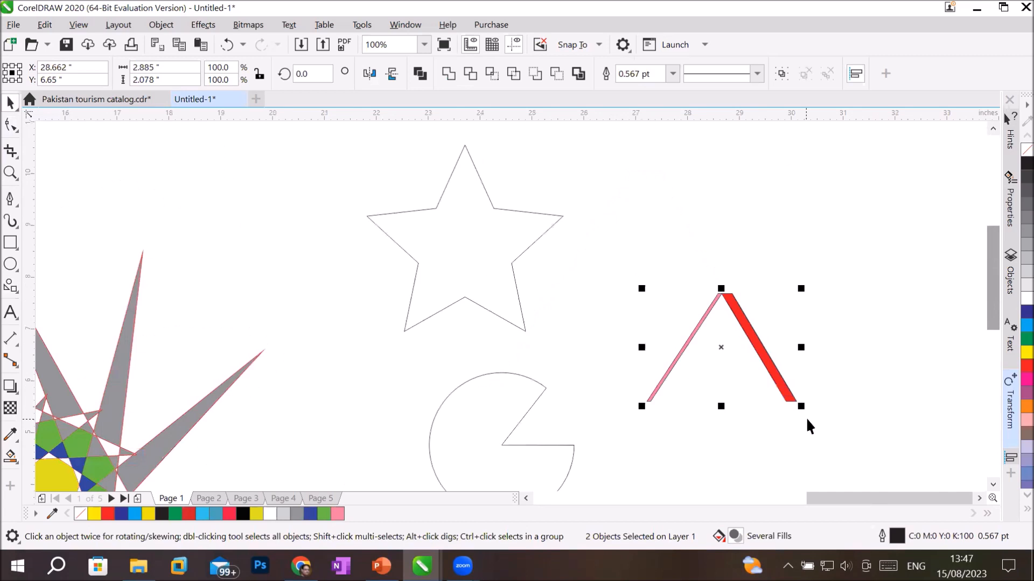
{"action": "left_click_drag", "start_coordinate": [722, 408], "coordinate": [718, 262]}
{"action": "left_click", "coordinate": [867, 347]}
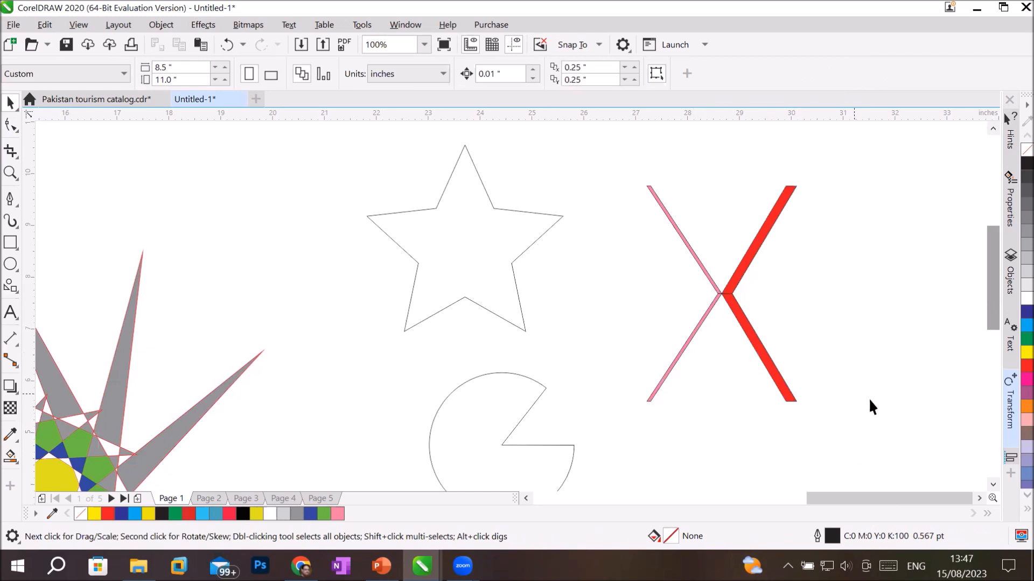
- Draw a tall trapezoid about 1.3 by 4.04 inches from the basic common shapes, to the right of the X
{"action": "left_click", "coordinate": [975, 499]}
{"action": "left_click", "coordinate": [975, 498]}
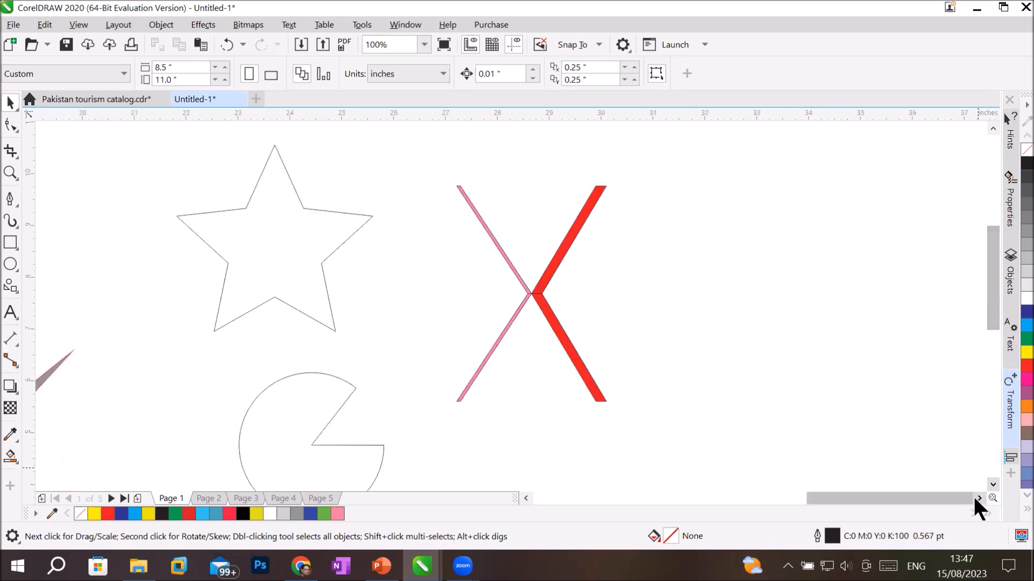
{"action": "left_click", "coordinate": [9, 286]}
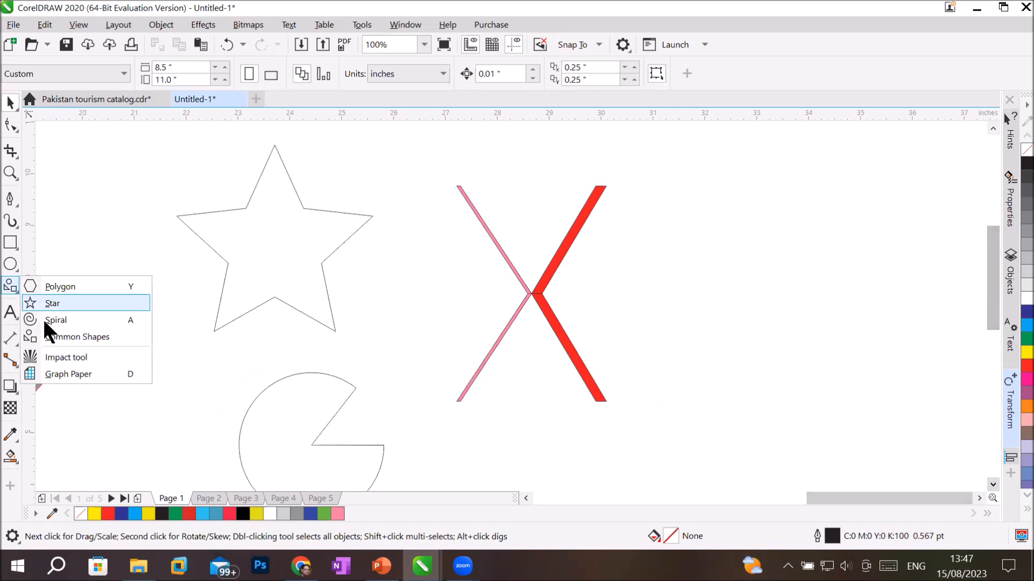
{"action": "left_click", "coordinate": [57, 336]}
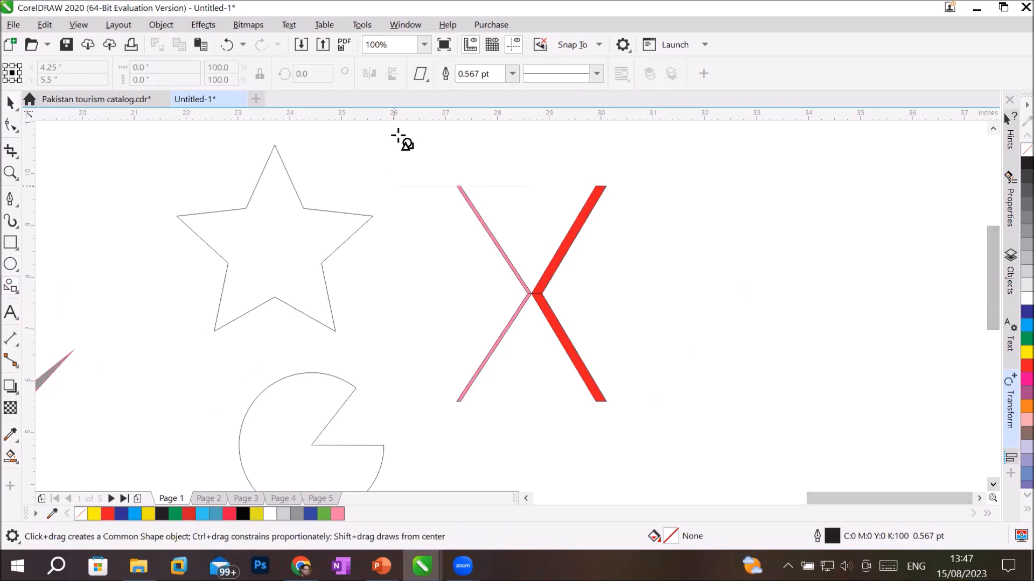
{"action": "left_click", "coordinate": [418, 75]}
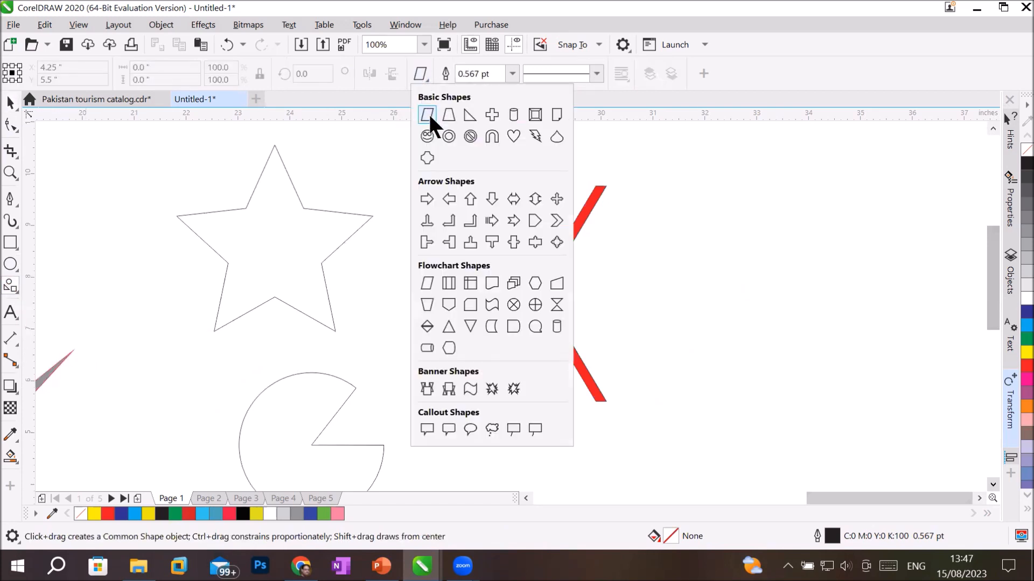
{"action": "left_click", "coordinate": [448, 115]}
{"action": "left_click_drag", "start_coordinate": [721, 187], "coordinate": [790, 397]}
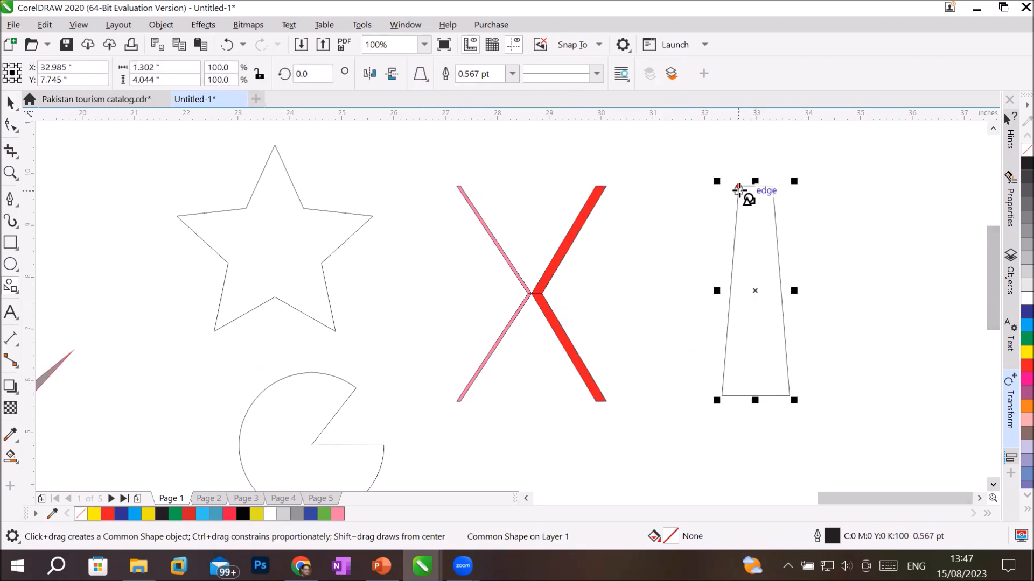
- Narrow the trapezoid's top edge with its control node and fill the shape with black
{"action": "left_click_drag", "start_coordinate": [738, 187], "coordinate": [750, 187]}
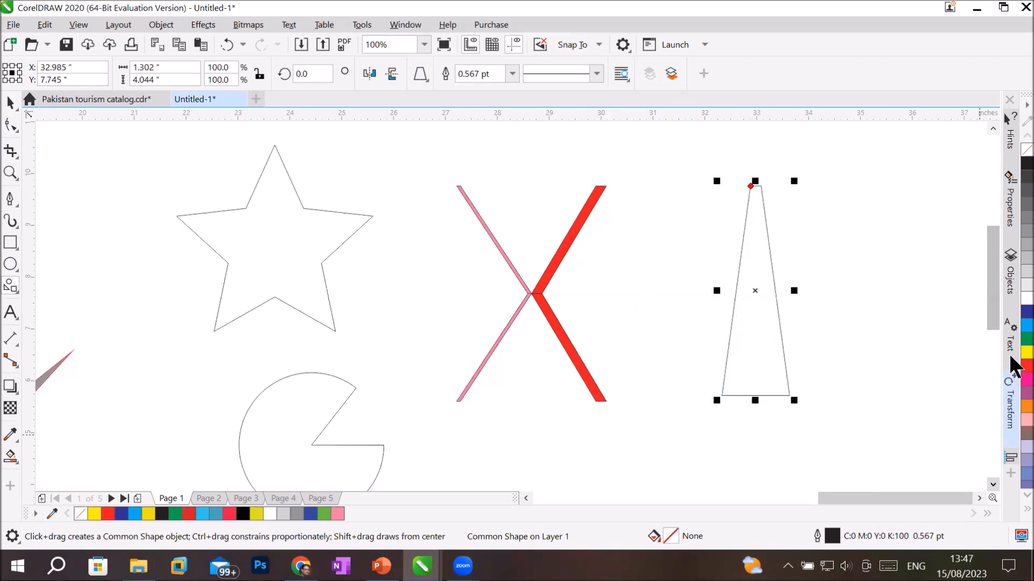
{"action": "left_click", "coordinate": [1026, 163]}
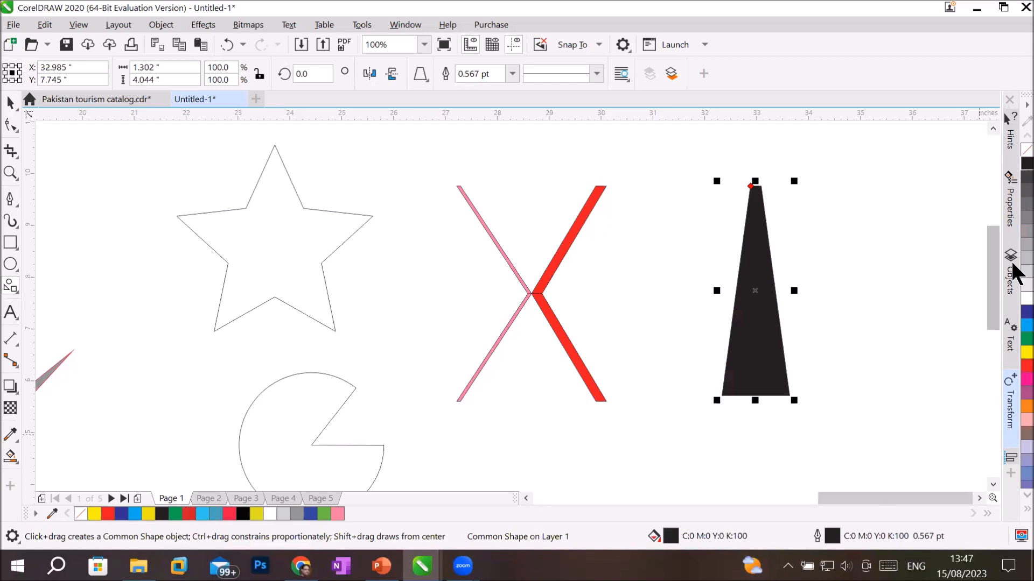
- Duplicate the black trapezoid into an evenly spaced row of four and mirror a copy of the row below it
{"action": "left_click", "coordinate": [979, 498]}
{"action": "left_click", "coordinate": [979, 497]}
{"action": "left_click", "coordinate": [980, 498]}
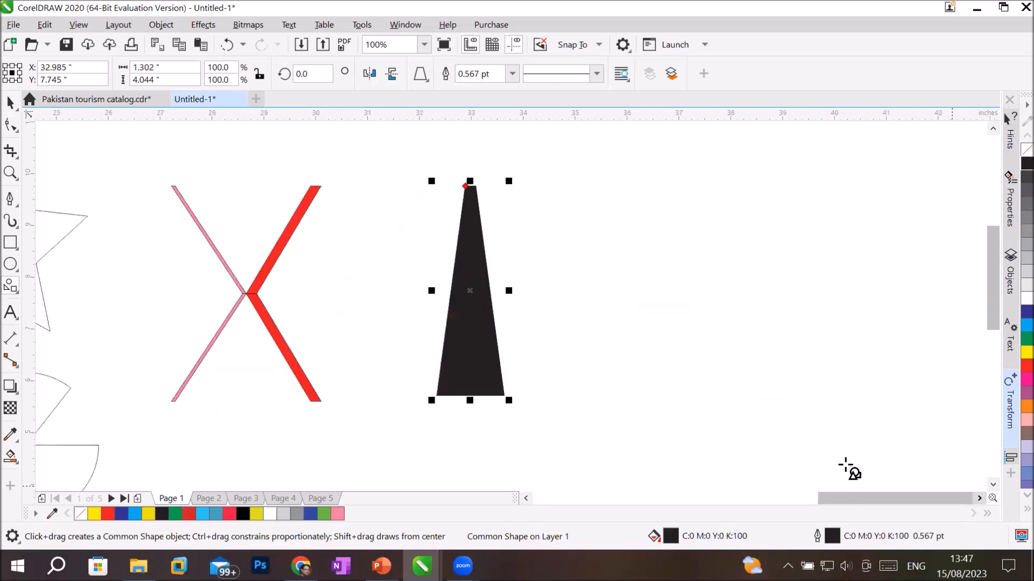
{"action": "left_click", "coordinate": [10, 105]}
{"action": "left_click_drag", "start_coordinate": [468, 301], "coordinate": [544, 297]}
{"action": "right_click", "coordinate": [543, 297]}
{"action": "key", "text": "ctrl+r"}
{"action": "key", "text": "ctrl+r"}
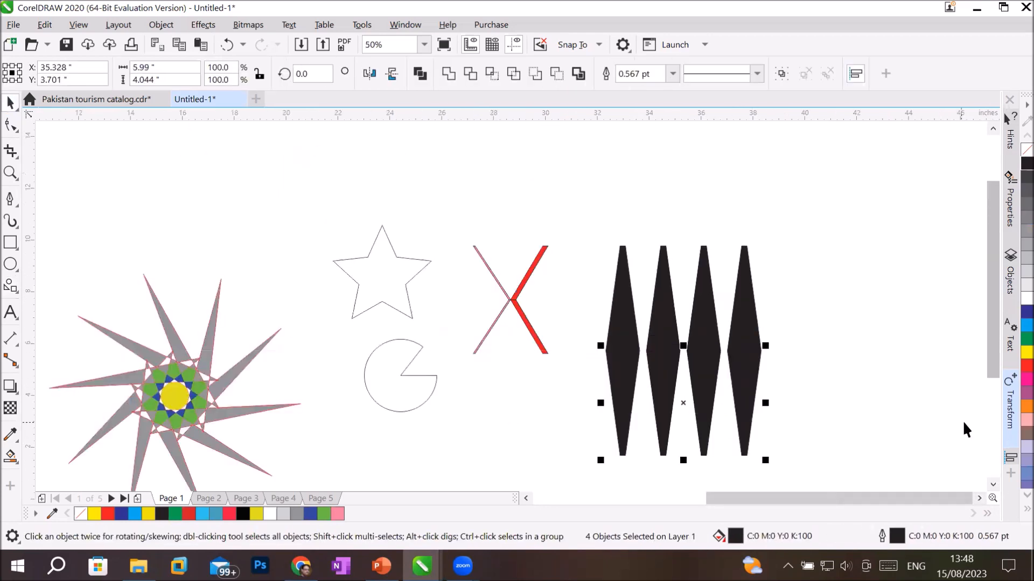
- Fill the four mirrored lower trapezoids with light grey
{"action": "left_click", "coordinate": [1026, 282]}
{"action": "left_click", "coordinate": [866, 333]}
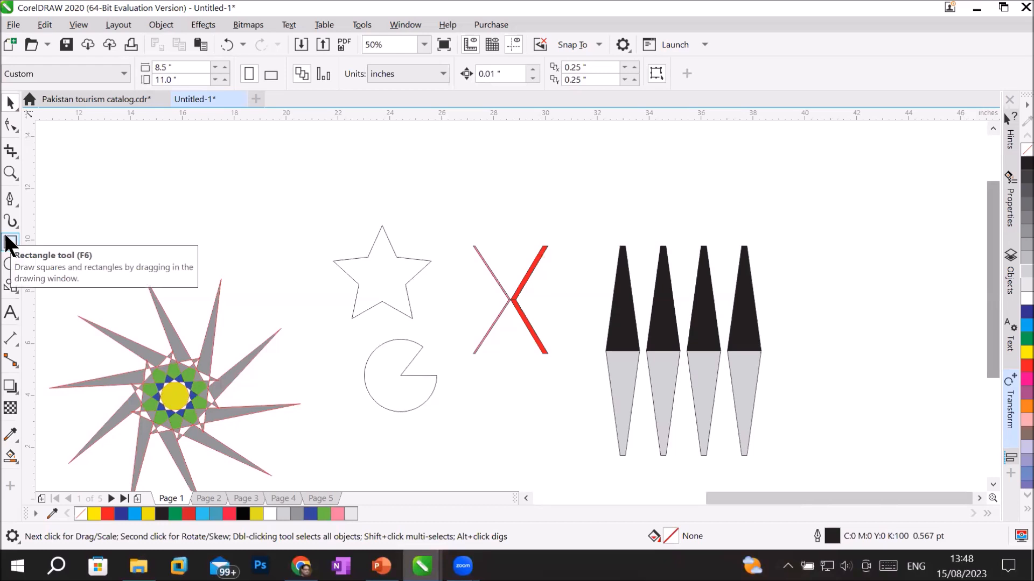
- Draw a right triangle about 3.96 by 4.04 inches, above and to the right of the trapezoid row
{"action": "left_click", "coordinate": [8, 290]}
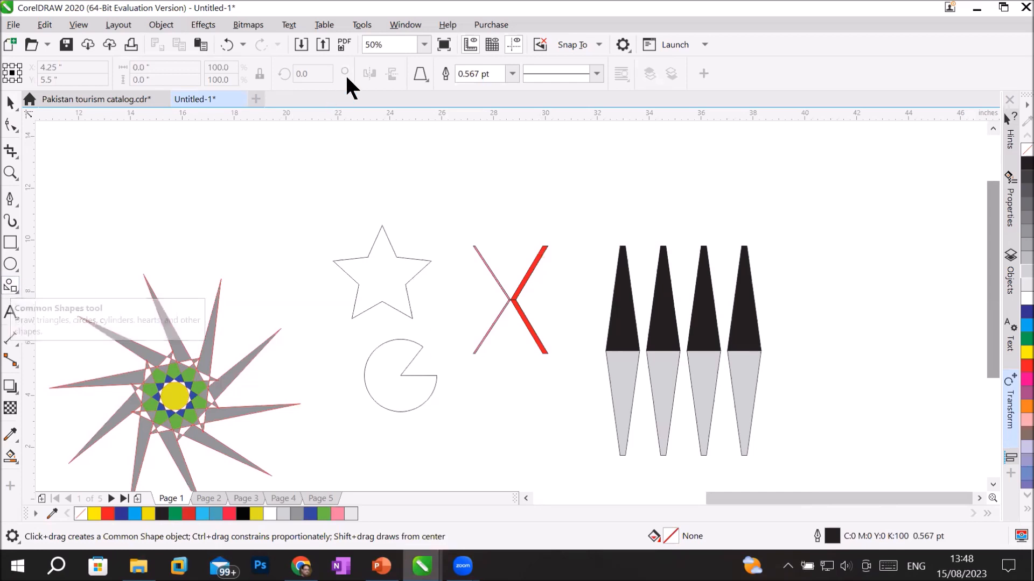
{"action": "left_click", "coordinate": [422, 73]}
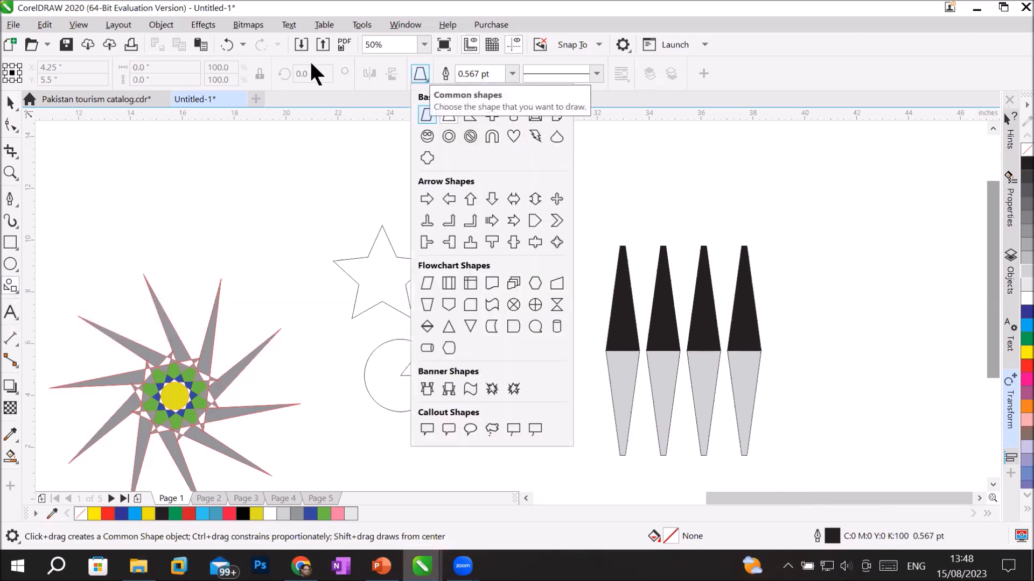
{"action": "left_click", "coordinate": [468, 114]}
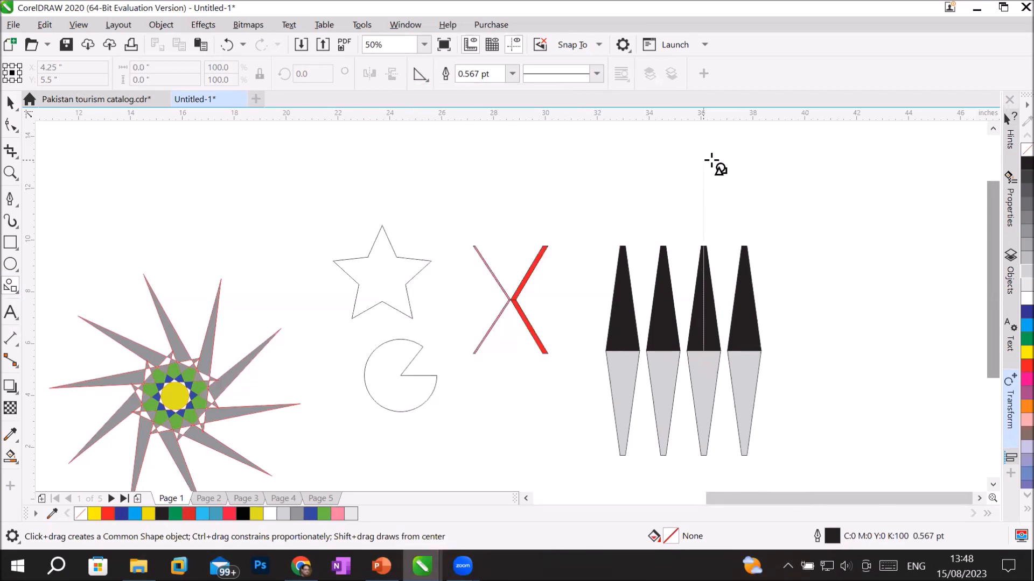
{"action": "left_click_drag", "start_coordinate": [819, 154], "coordinate": [921, 257]}
- Create a horizontally mirrored copy of the triangle on its right, and mirror a copy of the pair below it
{"action": "left_click", "coordinate": [978, 499]}
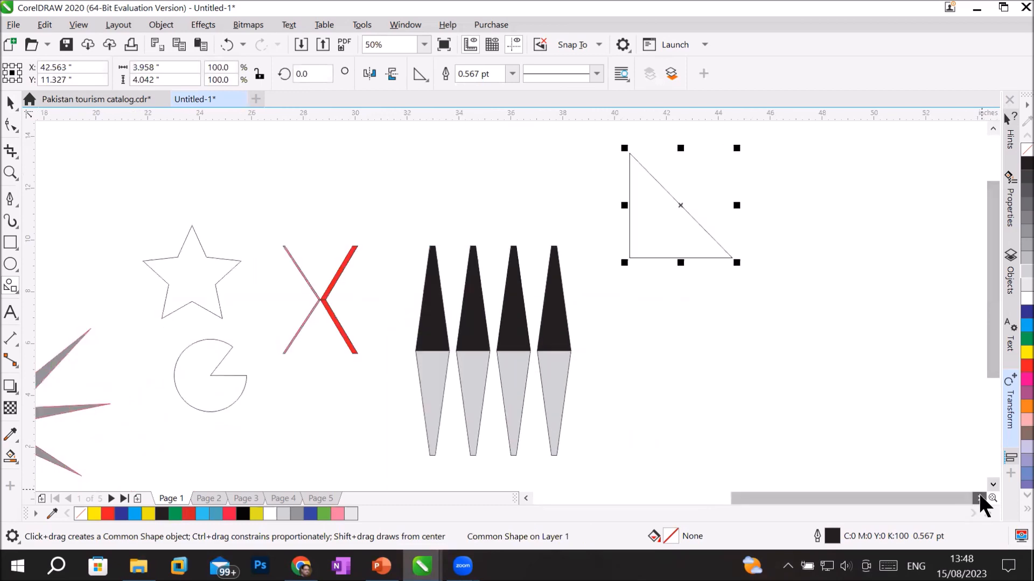
{"action": "left_click", "coordinate": [979, 498]}
{"action": "left_click_drag", "start_coordinate": [433, 205], "coordinate": [586, 208]}
{"action": "right_click", "coordinate": [586, 208]}
{"action": "key", "text": "space"}
{"action": "left_click", "coordinate": [490, 206], "text": "shift"}
{"action": "left_click_drag", "start_coordinate": [542, 148], "coordinate": [544, 318]}
{"action": "right_click", "coordinate": [544, 318]}
- Select the four triangles and create a horizontally mirrored copy of them on their right side
{"action": "left_click_drag", "start_coordinate": [420, 139], "coordinate": [667, 388]}
{"action": "left_click_drag", "start_coordinate": [439, 264], "coordinate": [645, 265]}
{"action": "right_click", "coordinate": [645, 265]}
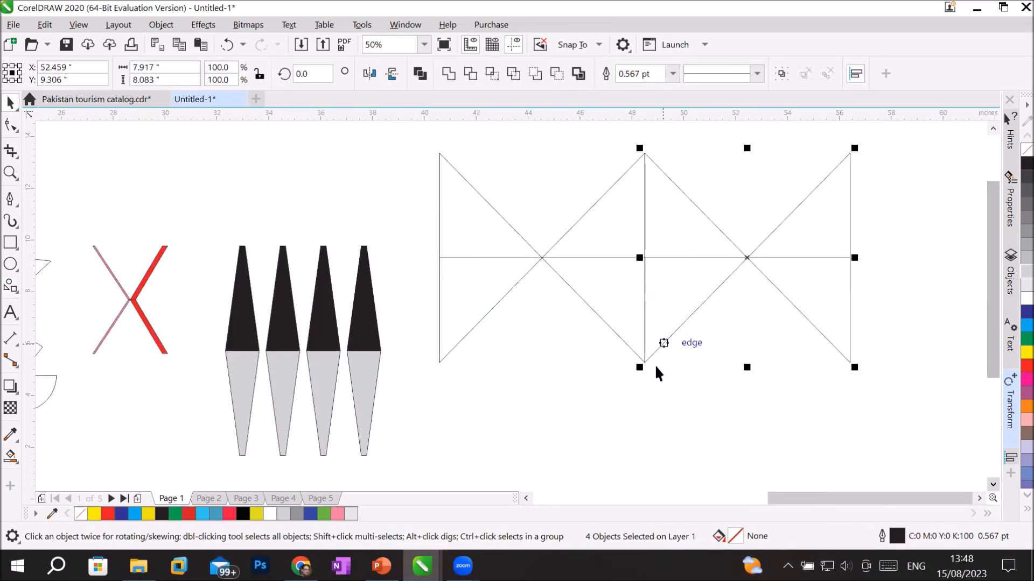
{"action": "left_click", "coordinate": [695, 457]}
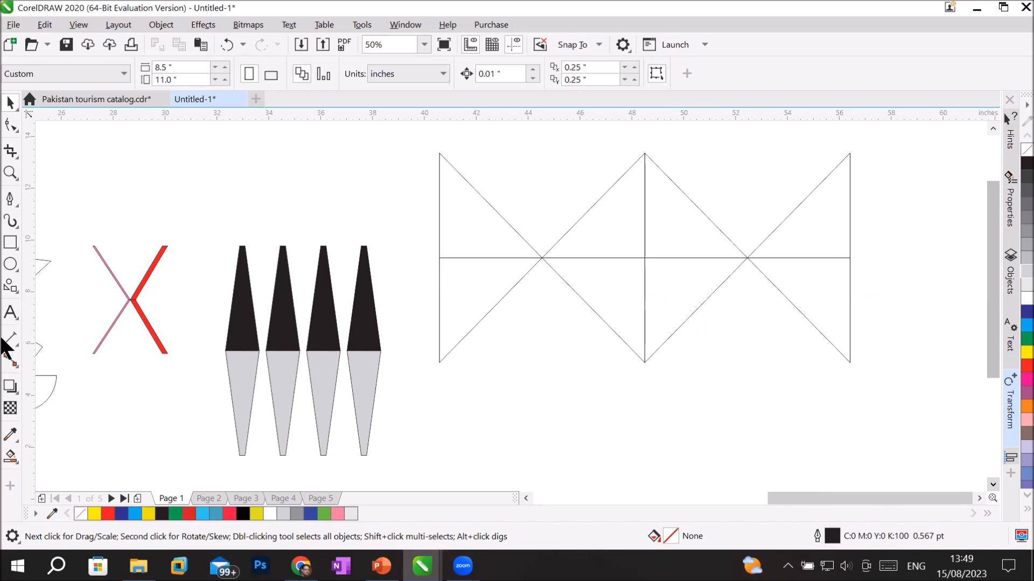
- Draw a cross about 6.3 by 6.3 inches from the basic common shapes, below the triangle pattern
{"action": "left_click", "coordinate": [10, 284]}
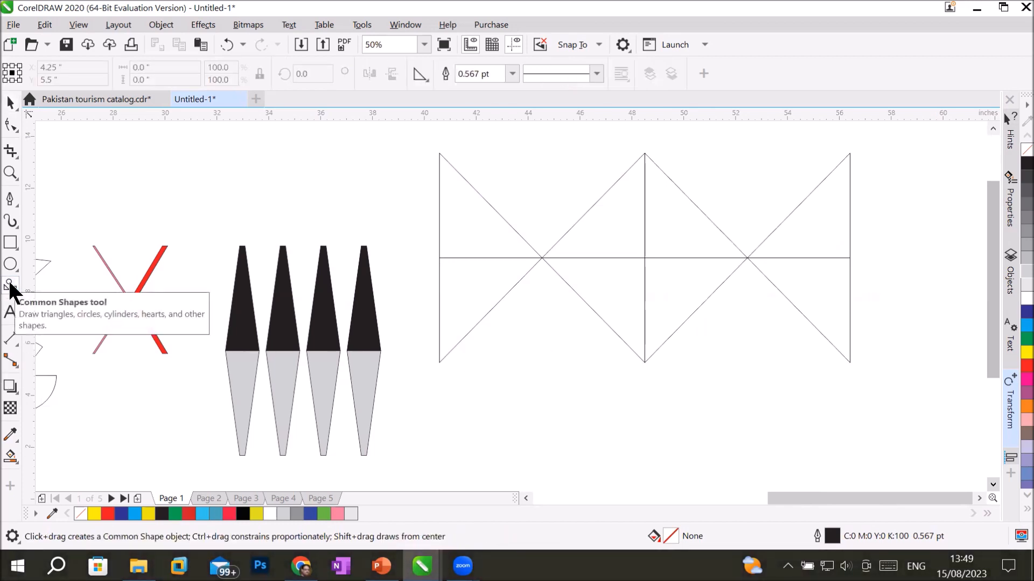
{"action": "left_click", "coordinate": [419, 74]}
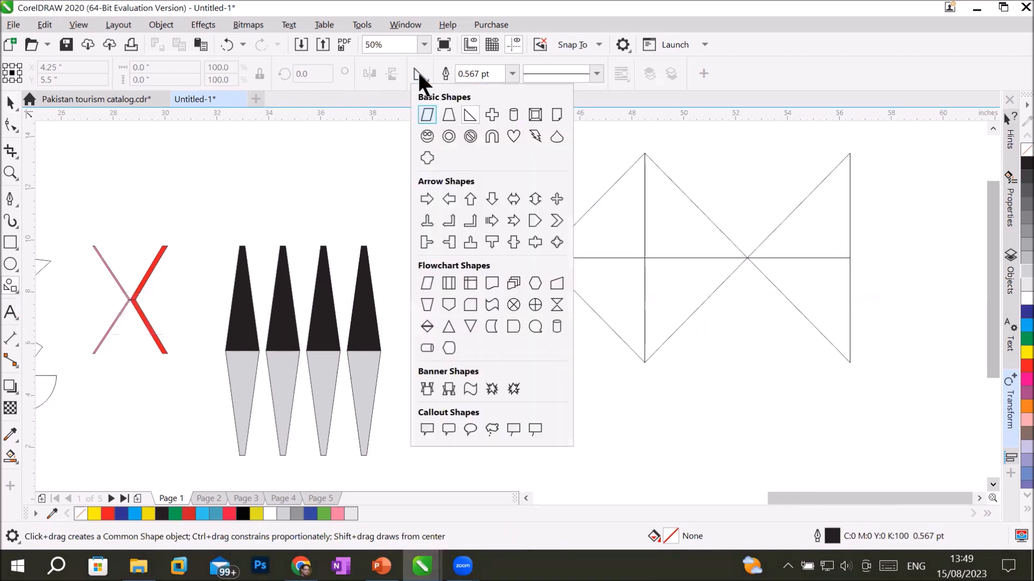
{"action": "left_click", "coordinate": [470, 115]}
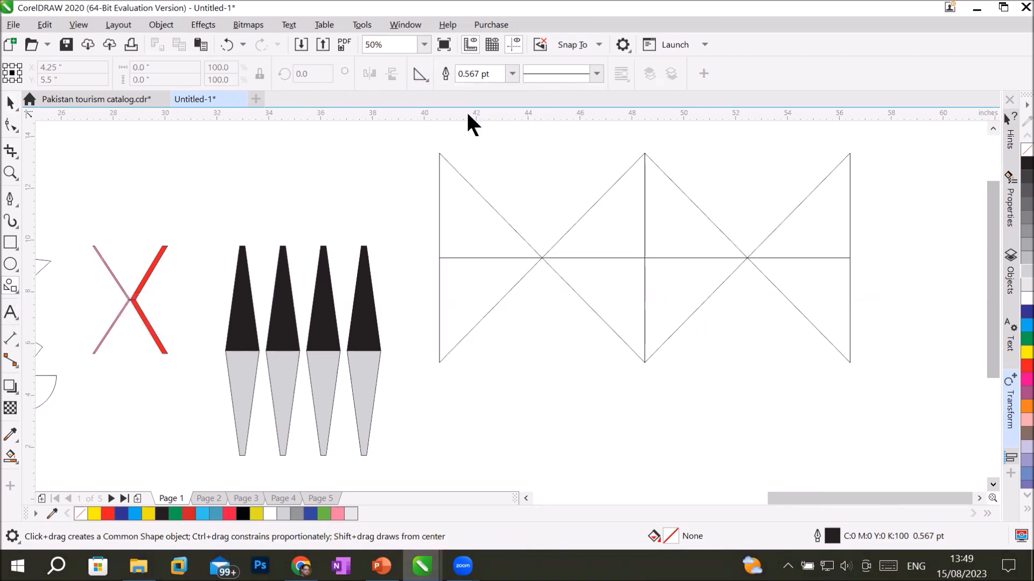
{"action": "left_click", "coordinate": [419, 74]}
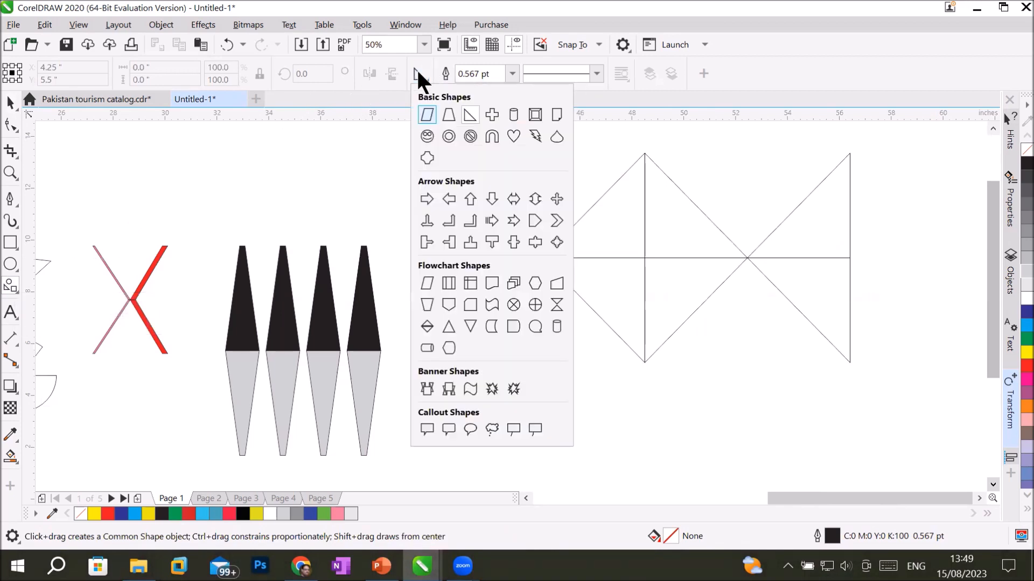
{"action": "left_click", "coordinate": [495, 110]}
{"action": "left_click", "coordinate": [993, 483]}
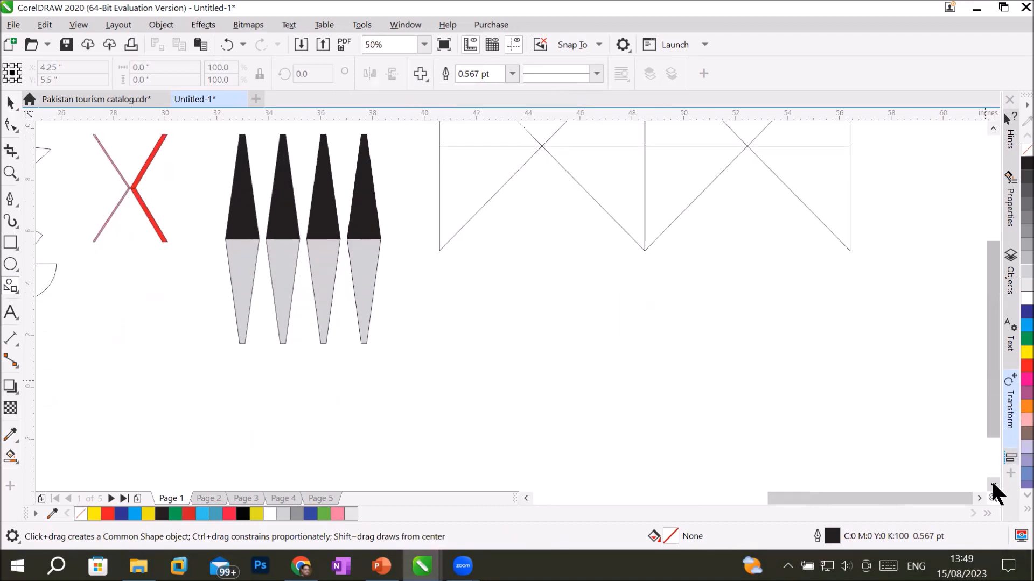
{"action": "left_click", "coordinate": [993, 483]}
{"action": "left_click_drag", "start_coordinate": [583, 262], "coordinate": [743, 382]}
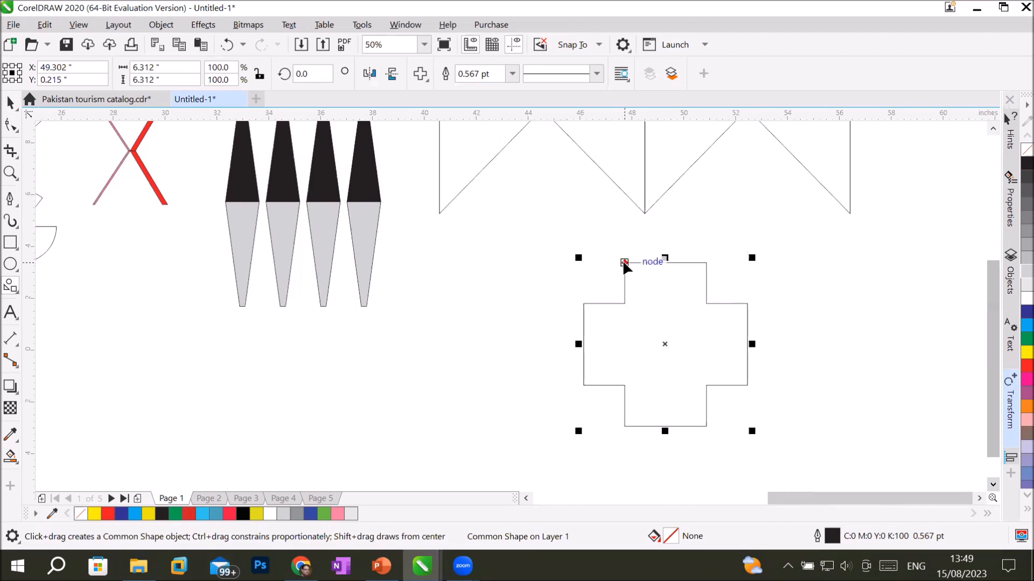
- Reshape the cross with its control node through thin arms and a full square to medium-width arms, and fill it with cyan
{"action": "left_click_drag", "start_coordinate": [624, 264], "coordinate": [657, 262]}
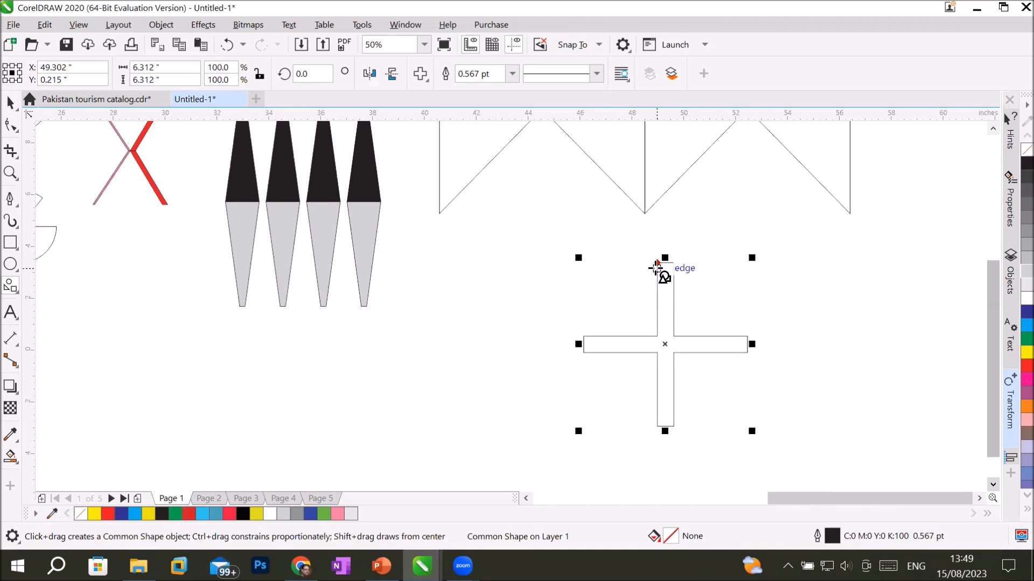
{"action": "left_click_drag", "start_coordinate": [658, 260], "coordinate": [530, 259]}
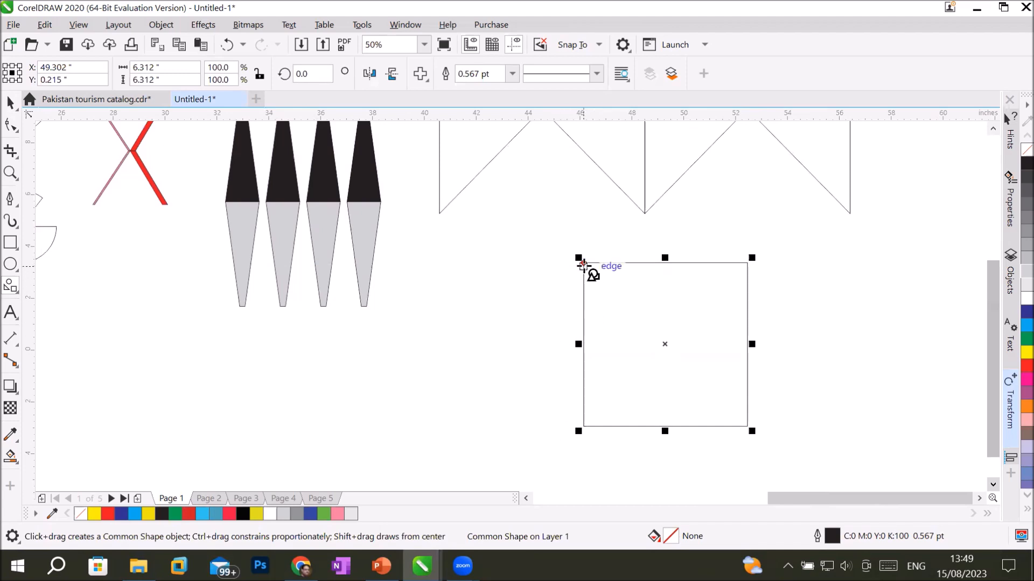
{"action": "left_click_drag", "start_coordinate": [583, 263], "coordinate": [507, 258]}
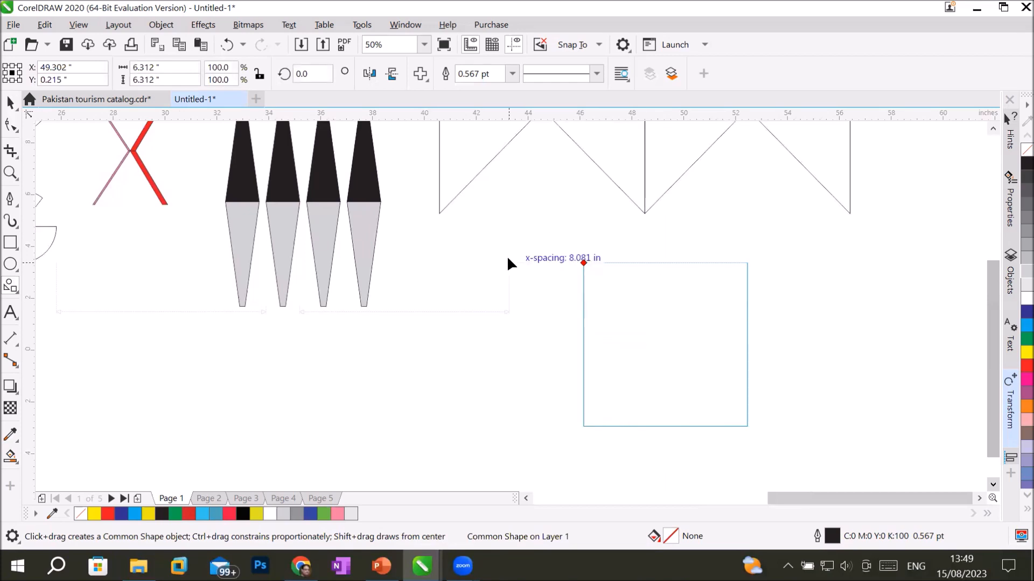
{"action": "left_click_drag", "start_coordinate": [510, 263], "coordinate": [636, 304]}
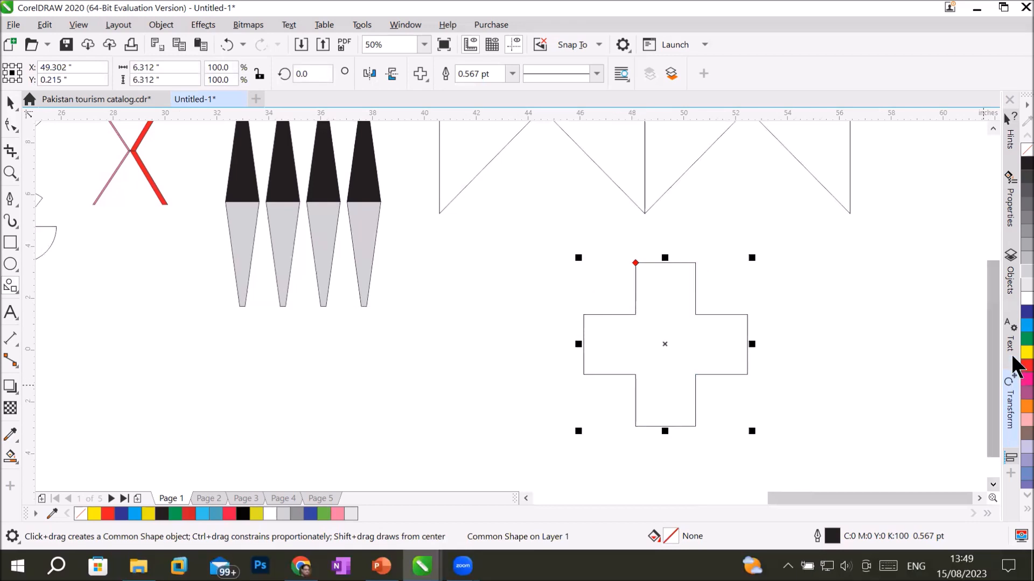
{"action": "left_click", "coordinate": [1026, 325]}
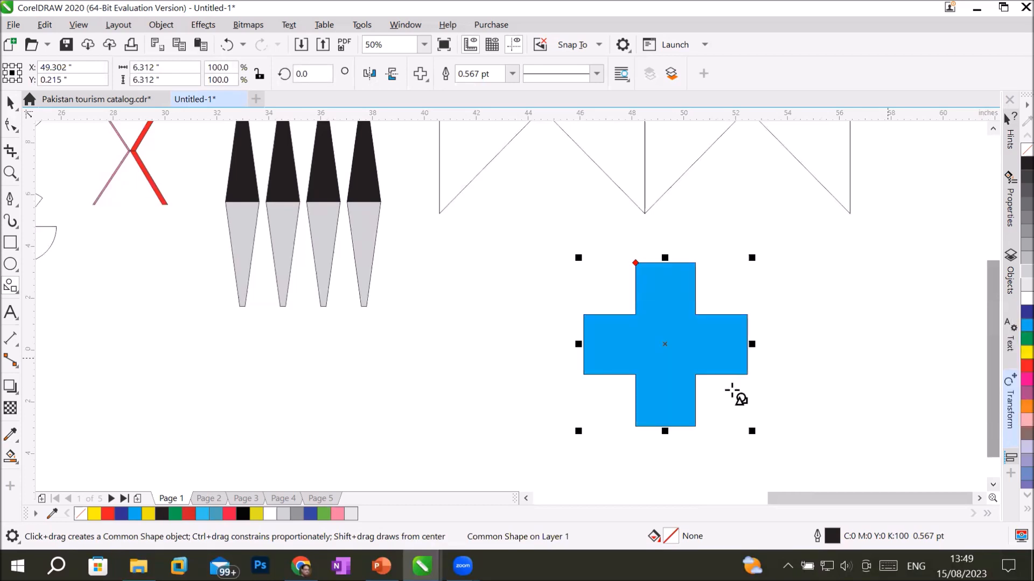
- Create a horizontally mirrored copy of the cyan cross on its left side and fill the copy with red
{"action": "left_click_drag", "start_coordinate": [752, 344], "coordinate": [541, 345]}
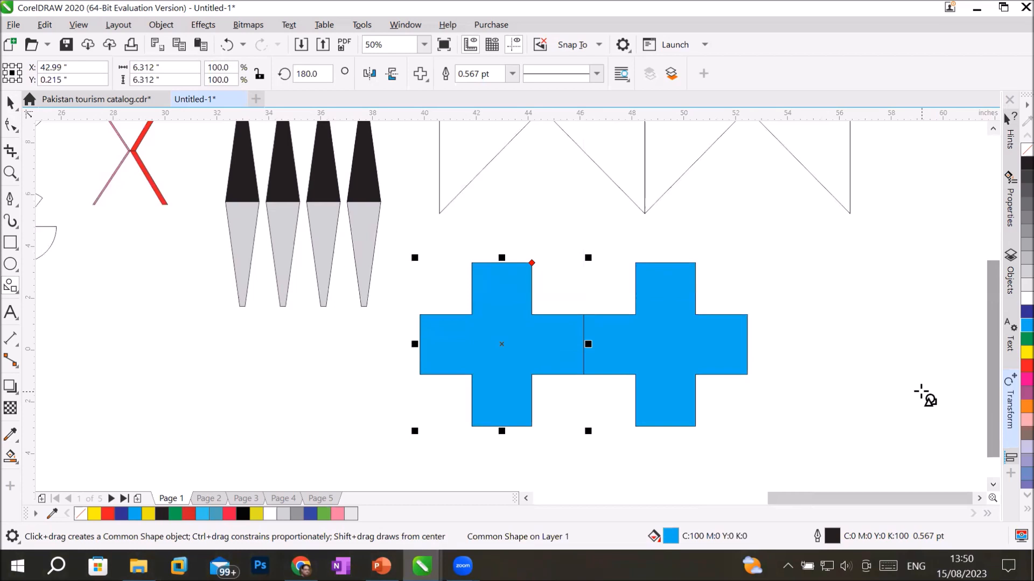
{"action": "left_click", "coordinate": [1027, 366]}
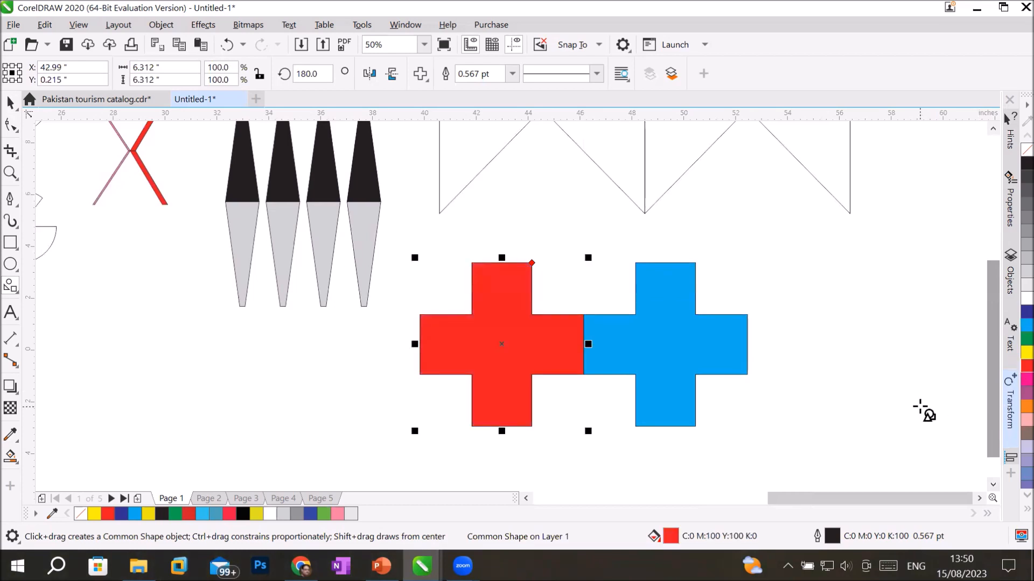
- Select the red and cyan crosses together and create a vertically mirrored copy of the pair below them
{"action": "scroll", "coordinate": [919, 409], "scroll_direction": "down", "scroll_amount": 1}
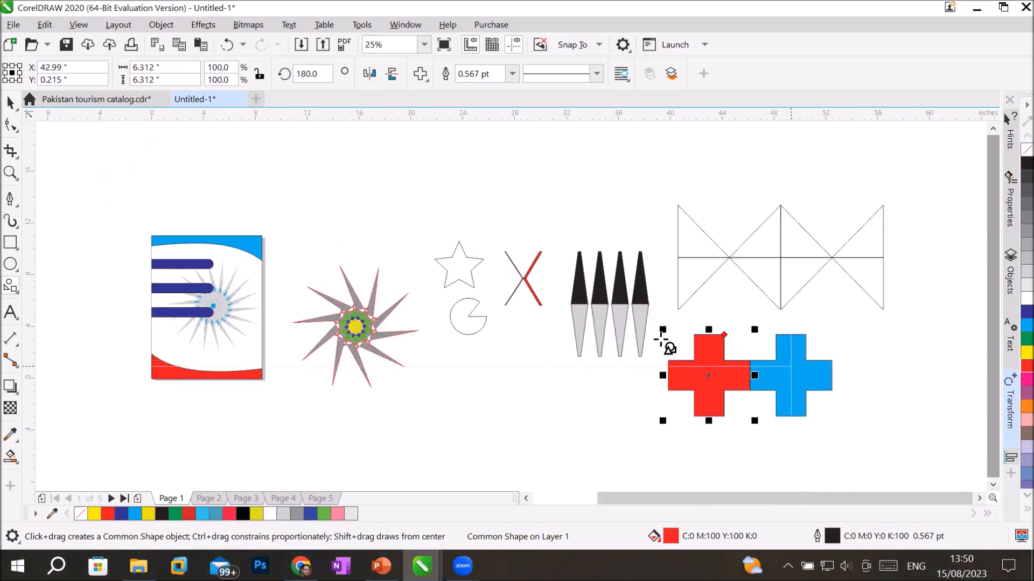
{"action": "left_click", "coordinate": [8, 106]}
{"action": "left_click", "coordinate": [780, 366], "text": "shift"}
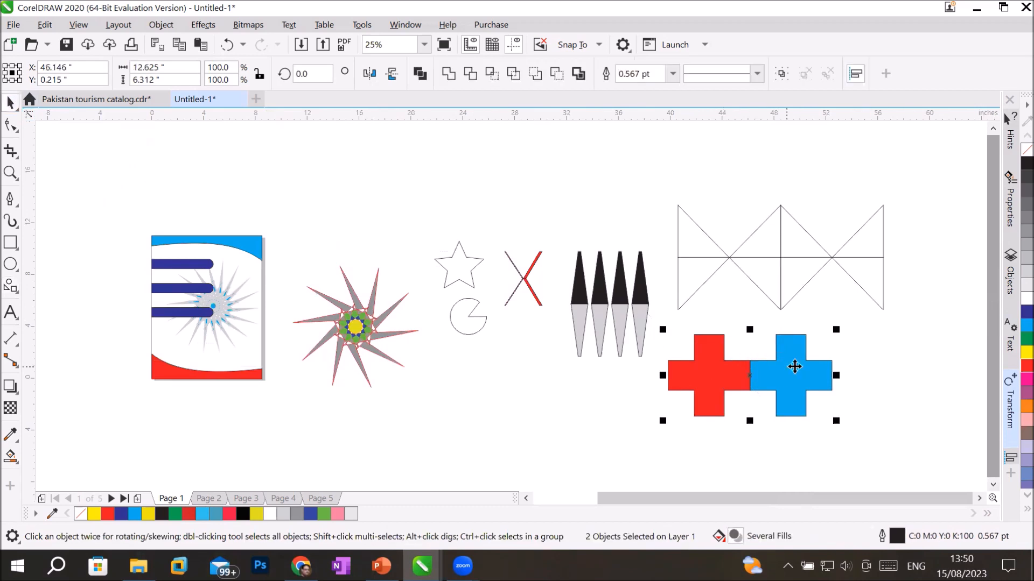
{"action": "left_click", "coordinate": [979, 498]}
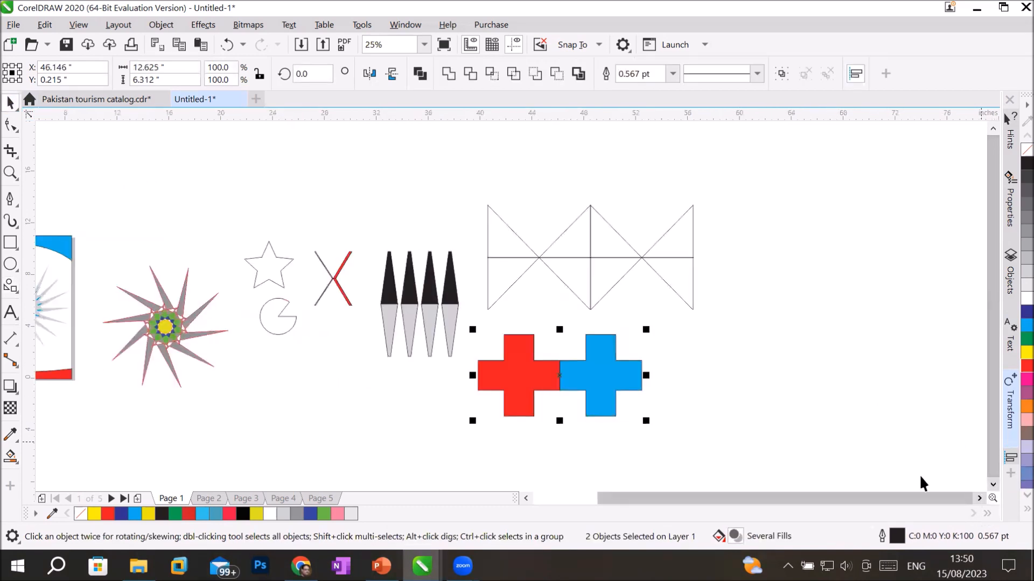
{"action": "left_click_drag", "start_coordinate": [560, 330], "coordinate": [560, 439]}
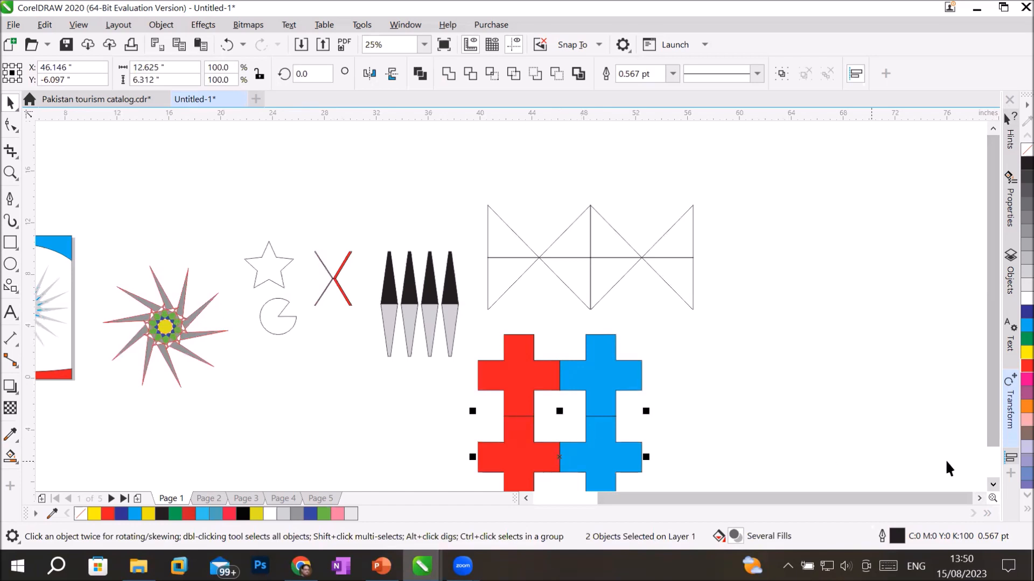
- Fill the square gap enclosed by the four crosses with green and no outline using Smart Fill, and deselect it
{"action": "left_click", "coordinate": [991, 481]}
{"action": "left_click", "coordinate": [557, 350]}
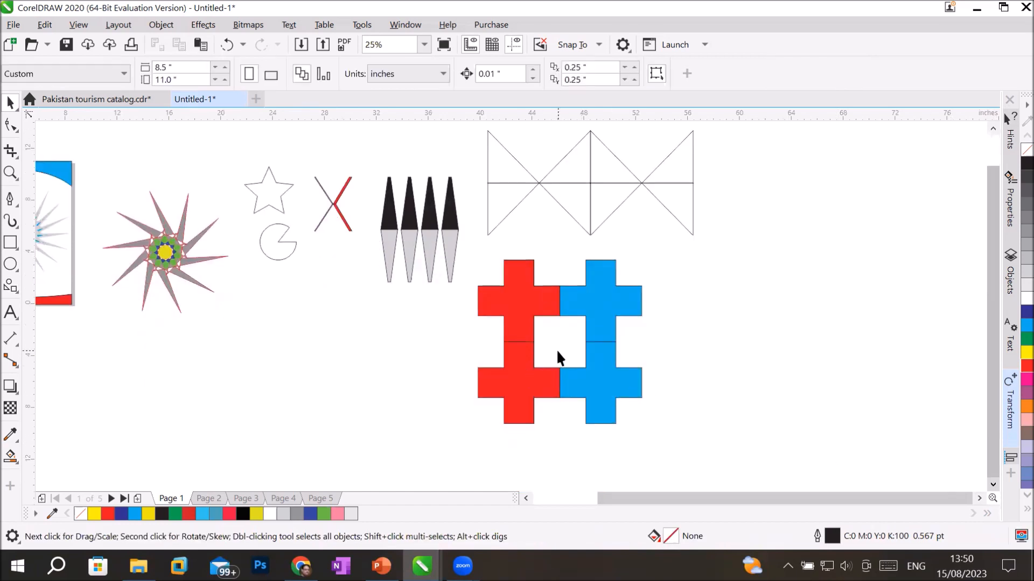
{"action": "left_click", "coordinate": [10, 454]}
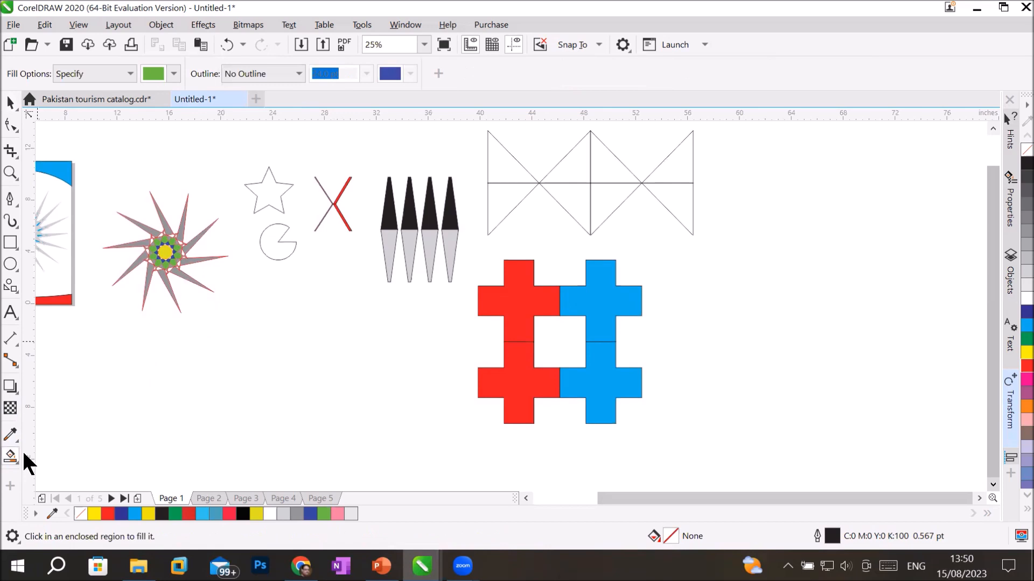
{"action": "left_click", "coordinate": [563, 340]}
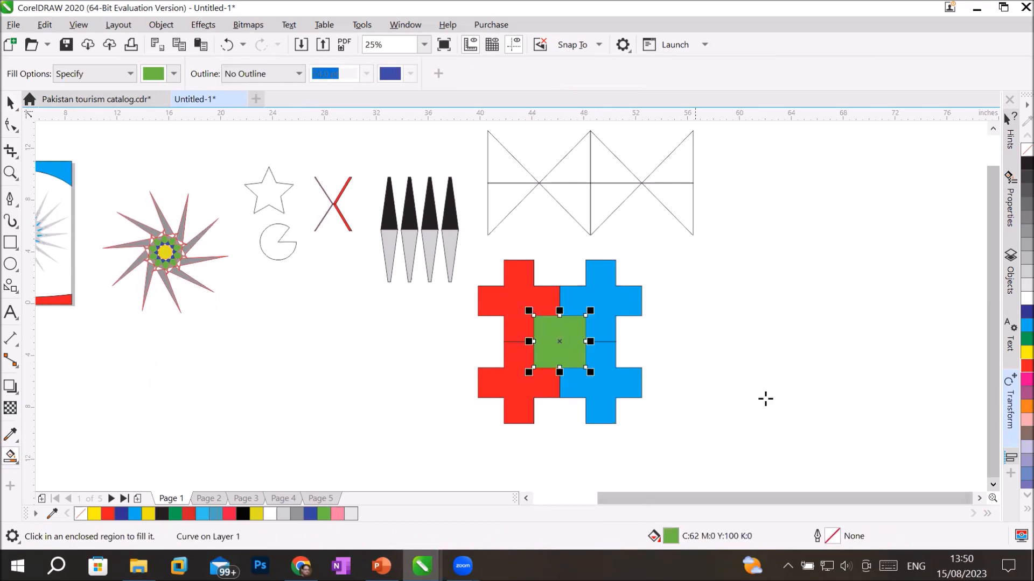
{"action": "key", "text": "space"}
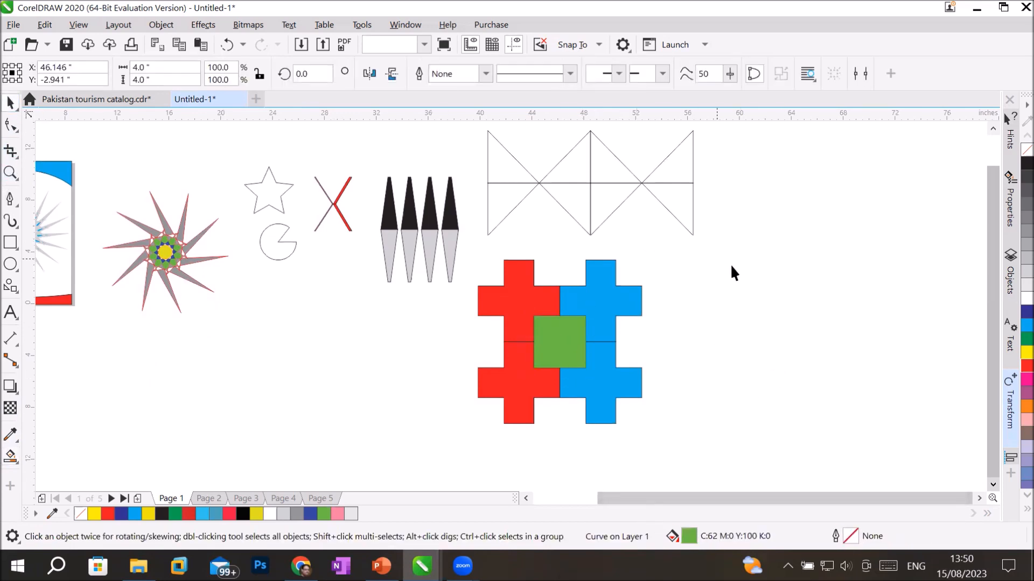
{"action": "left_click", "coordinate": [733, 273]}
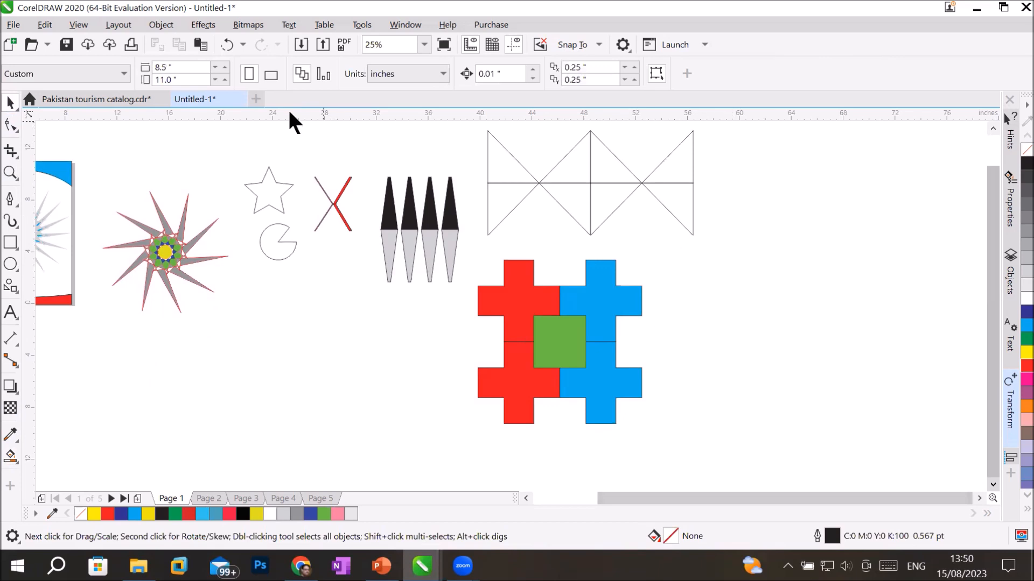
- Draw a cylinder from the basic common shapes beside the crosses and adjust its cap with the control node, about 7.4 by 13.2 inches
{"action": "left_click", "coordinate": [4, 284]}
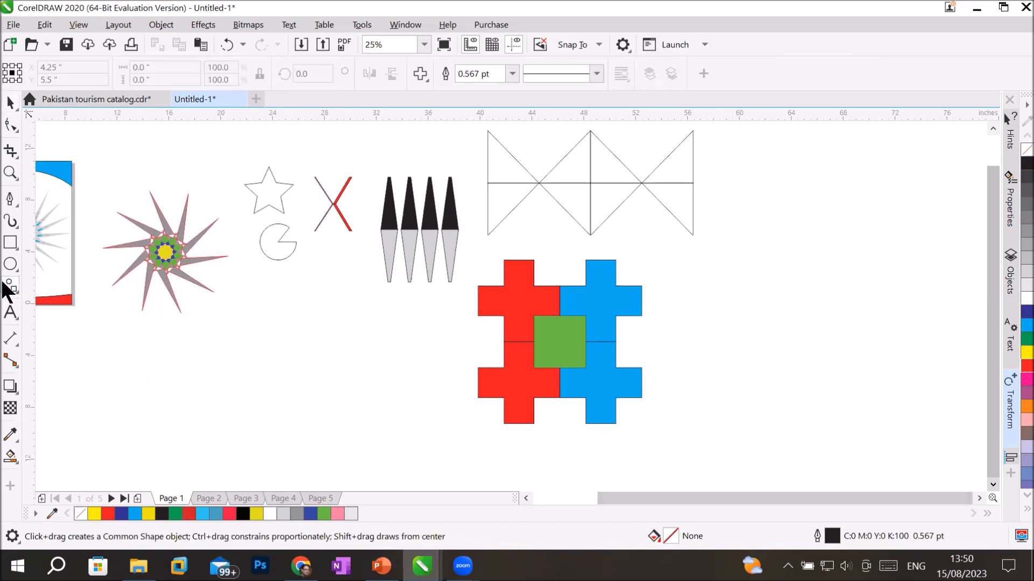
{"action": "left_click", "coordinate": [420, 76]}
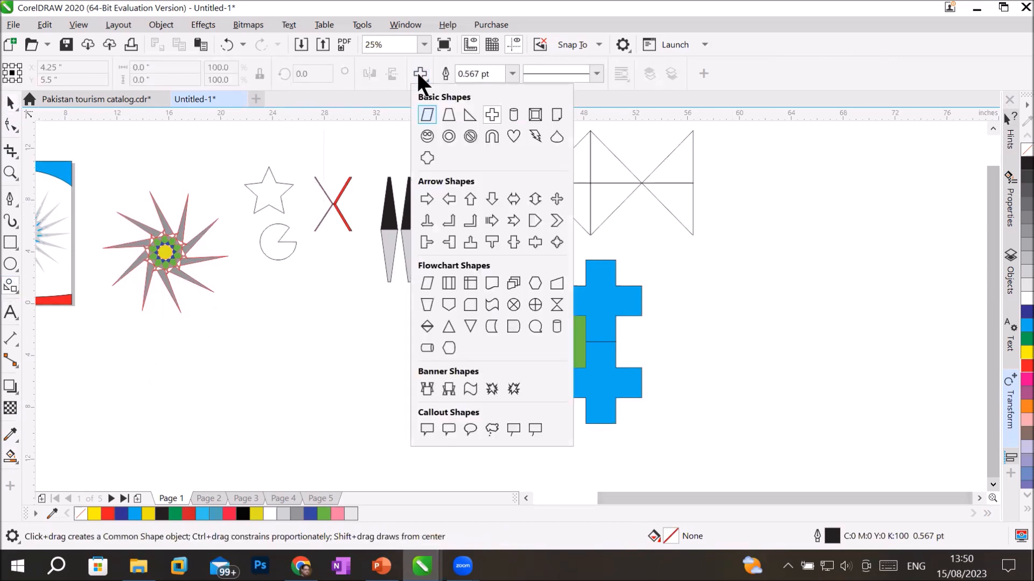
{"action": "left_click", "coordinate": [512, 116]}
{"action": "left_click_drag", "start_coordinate": [767, 224], "coordinate": [863, 404]}
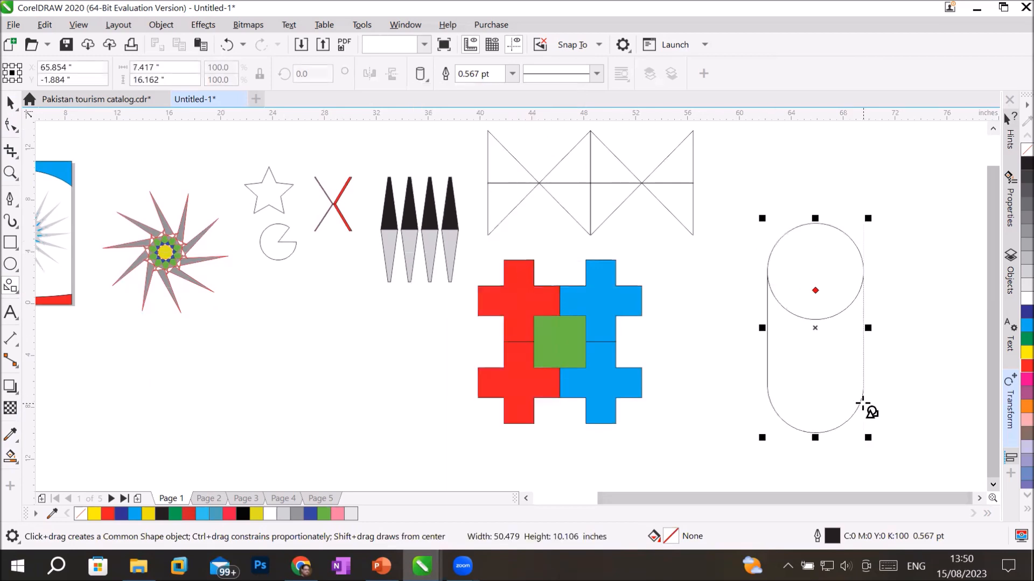
{"action": "left_click_drag", "start_coordinate": [816, 290], "coordinate": [817, 329]}
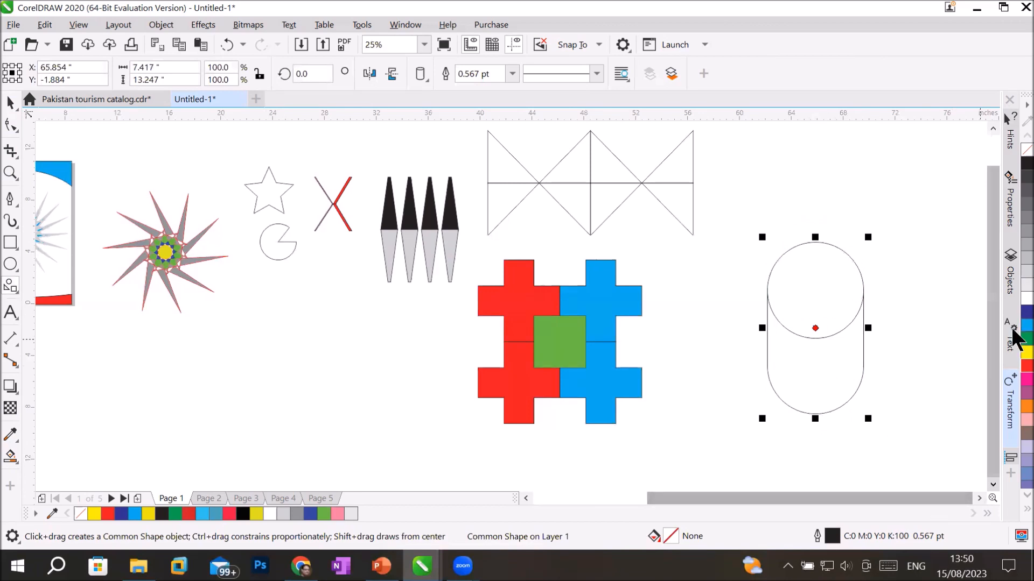
- Fill the cylinder with blue and give it a red outline 8.0 pt wide
{"action": "left_click", "coordinate": [1026, 312]}
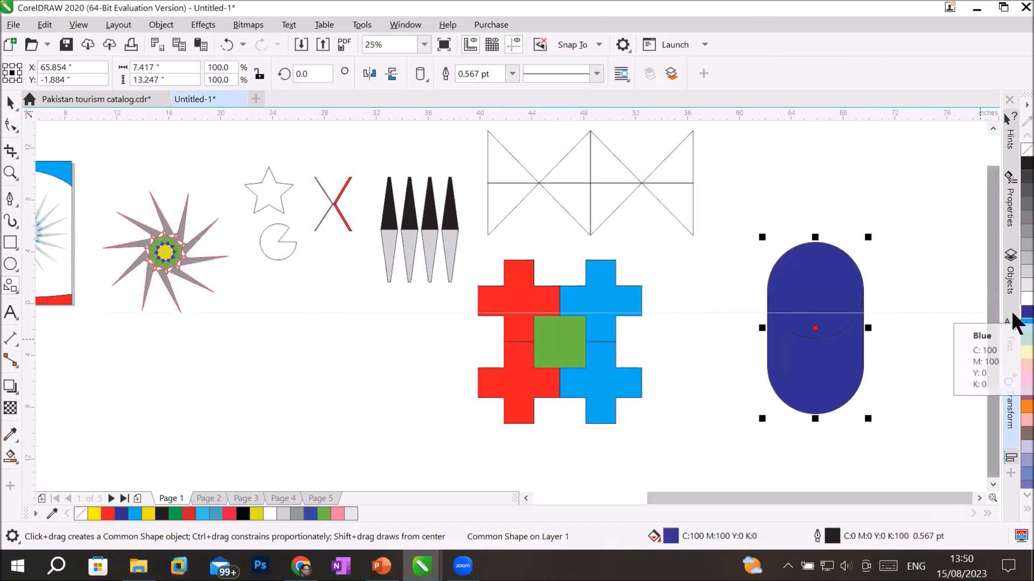
{"action": "right_click", "coordinate": [1015, 368]}
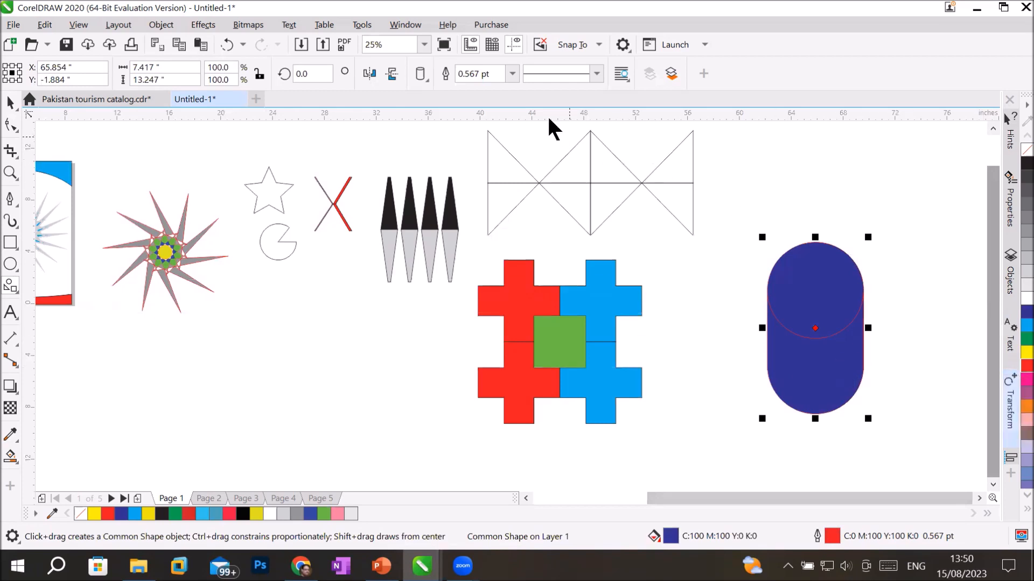
{"action": "left_click", "coordinate": [509, 73]}
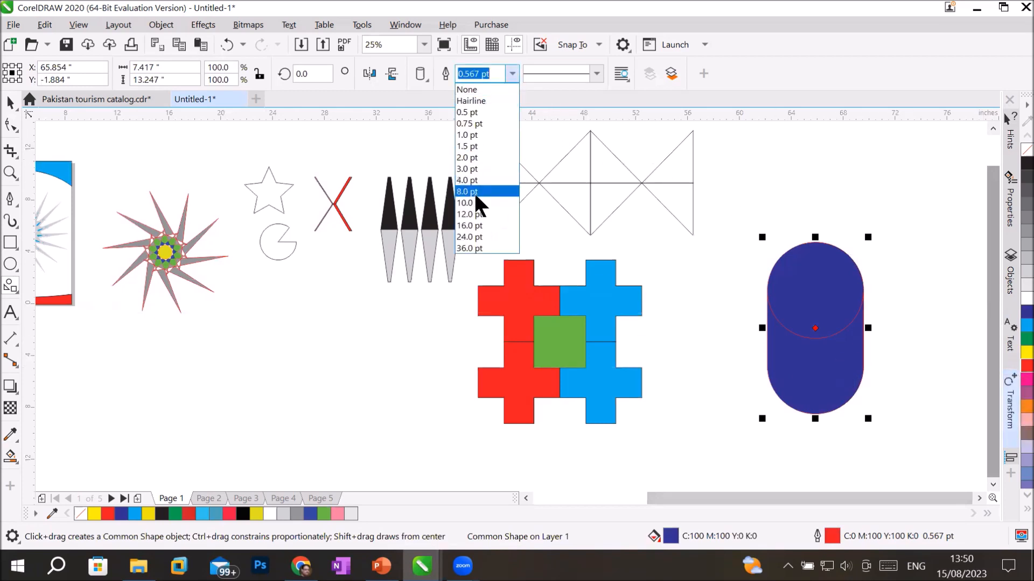
{"action": "left_click", "coordinate": [474, 193]}
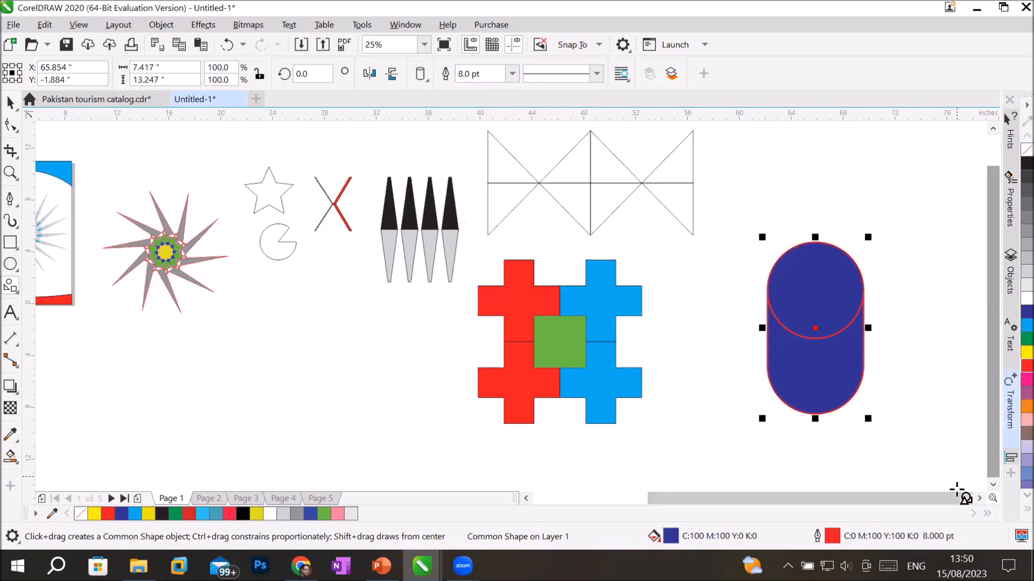
- Draw a bevelled frame about 13.9 by 10.7 inches beside the cylinder and widen its border until only a small inner rectangle remains
{"action": "left_click", "coordinate": [979, 498]}
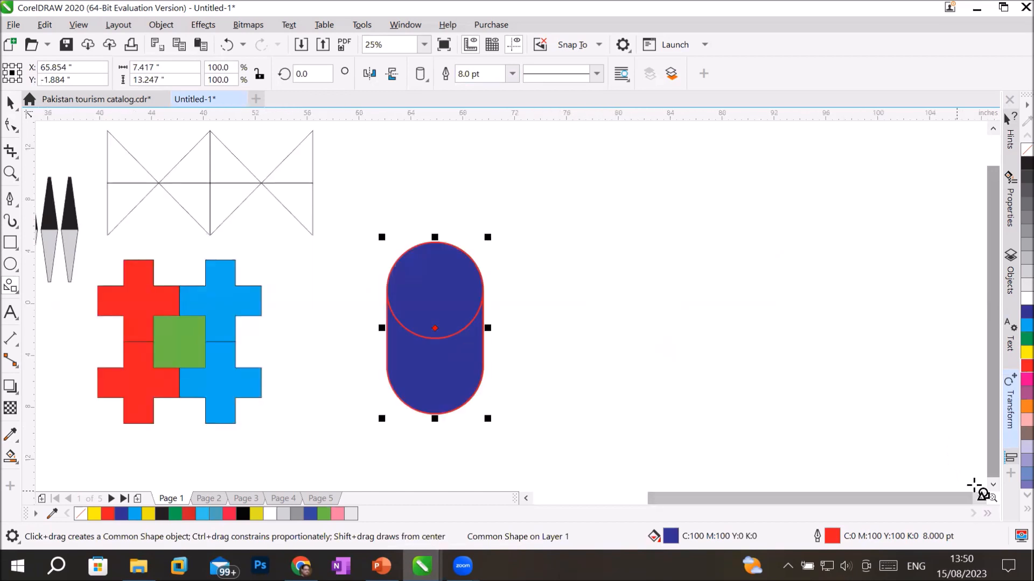
{"action": "left_click", "coordinate": [420, 73]}
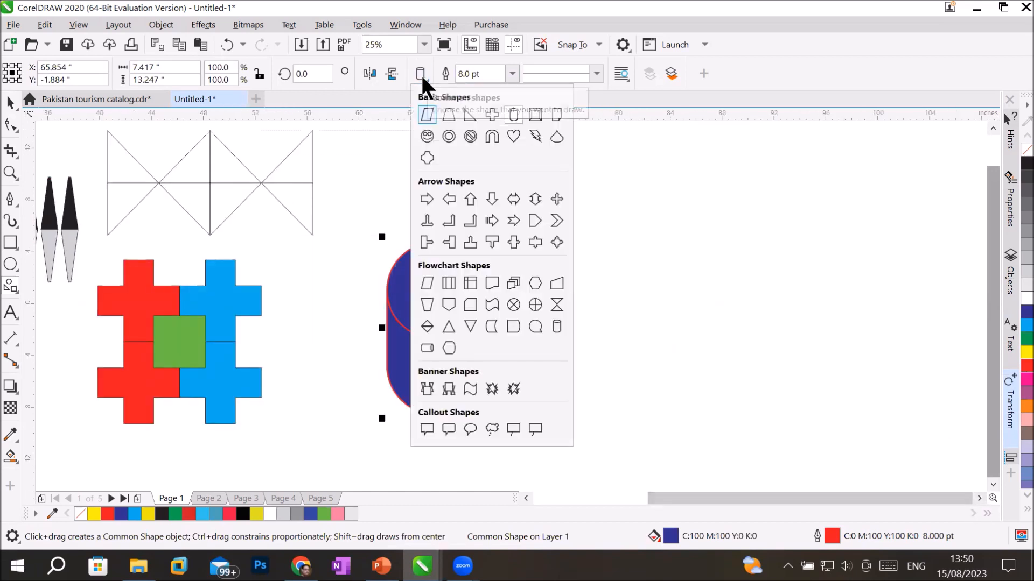
{"action": "left_click", "coordinate": [534, 115]}
{"action": "left_click_drag", "start_coordinate": [644, 230], "coordinate": [823, 368]}
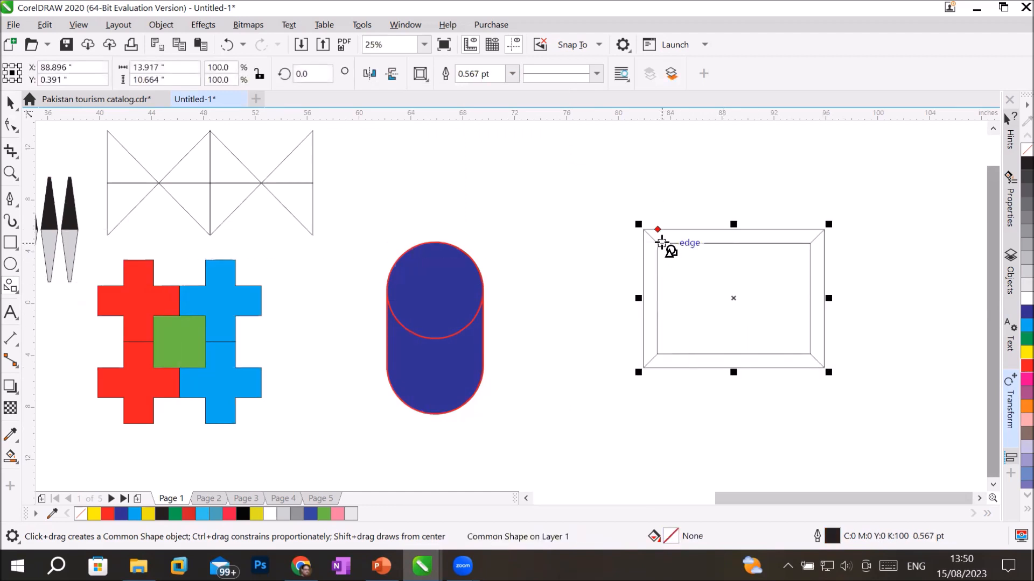
{"action": "left_click_drag", "start_coordinate": [657, 230], "coordinate": [701, 299]}
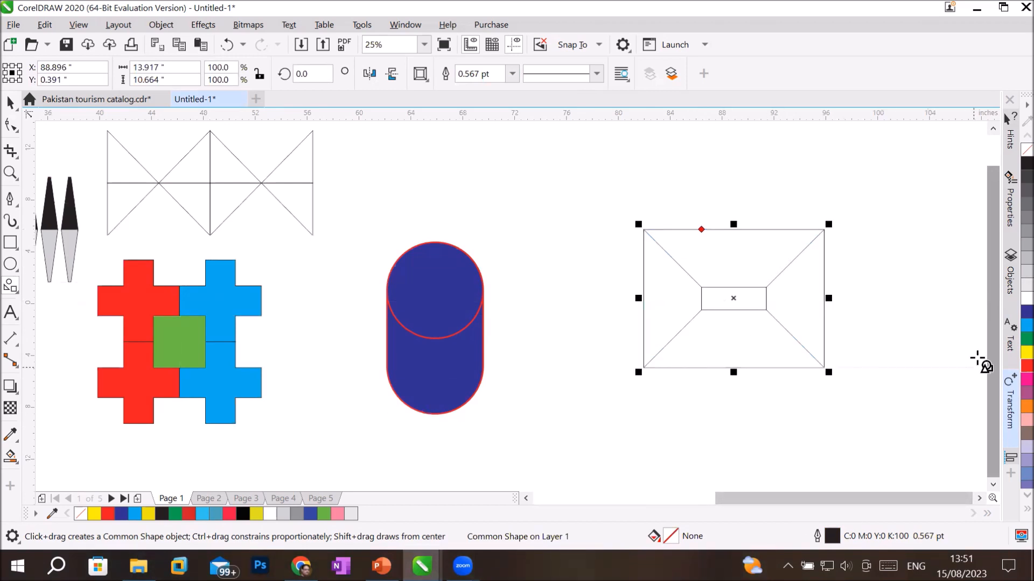
- Fill the bevelled frame with yellow and give it a red outline 10.0 pt wide
{"action": "left_click", "coordinate": [1018, 355]}
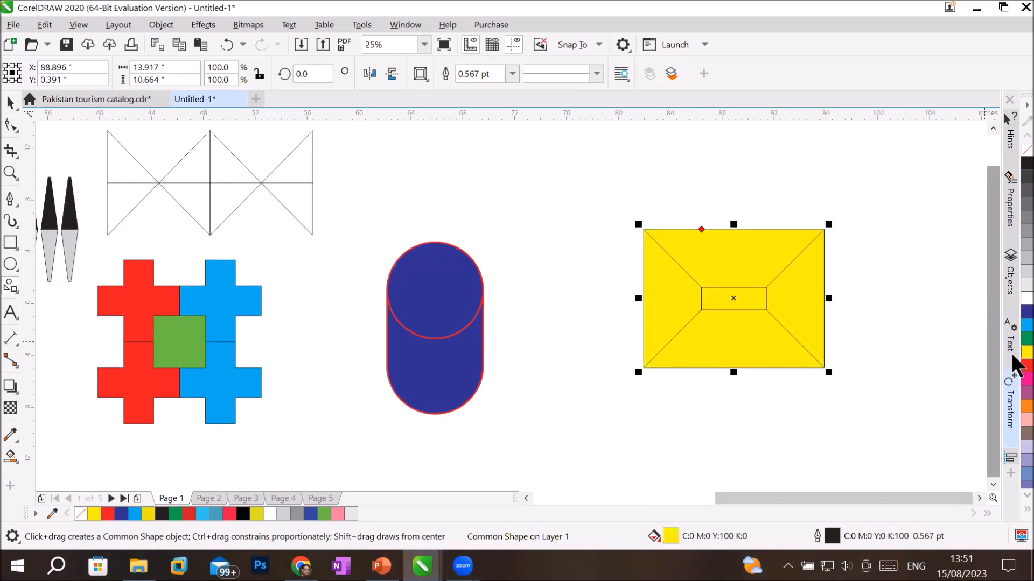
{"action": "right_click", "coordinate": [1016, 368]}
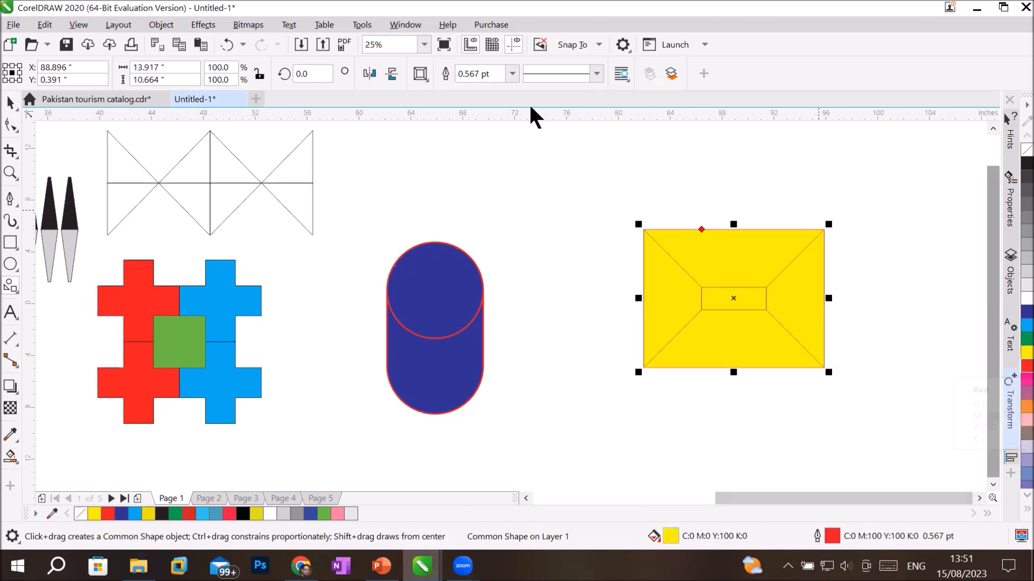
{"action": "left_click", "coordinate": [510, 74]}
{"action": "left_click", "coordinate": [477, 203]}
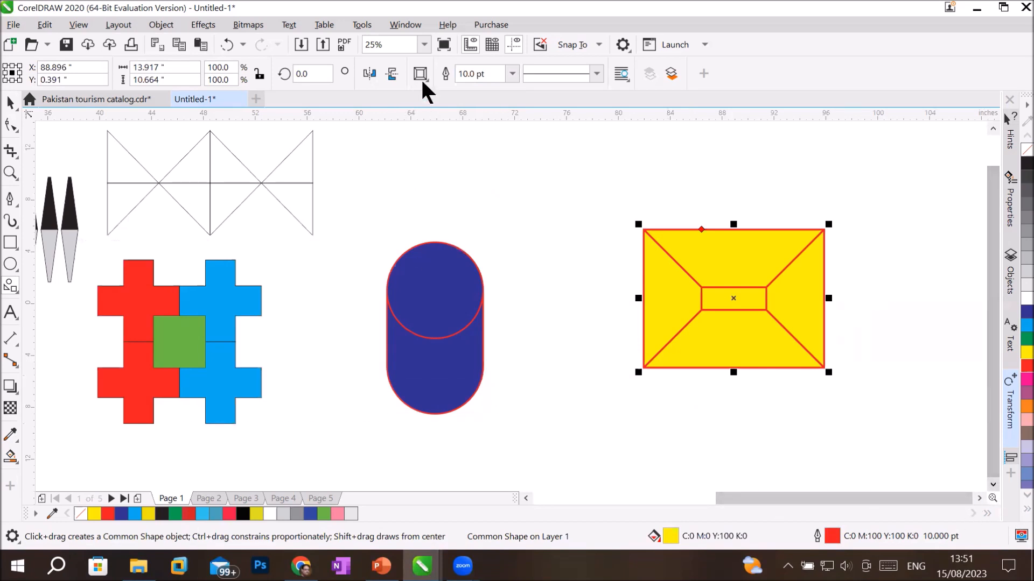
- Draw a folded-corner page shape about 7.5 by 11.9 inches overlapping the yellow frame and enlarge its fold with the control node
{"action": "left_click", "coordinate": [560, 112]}
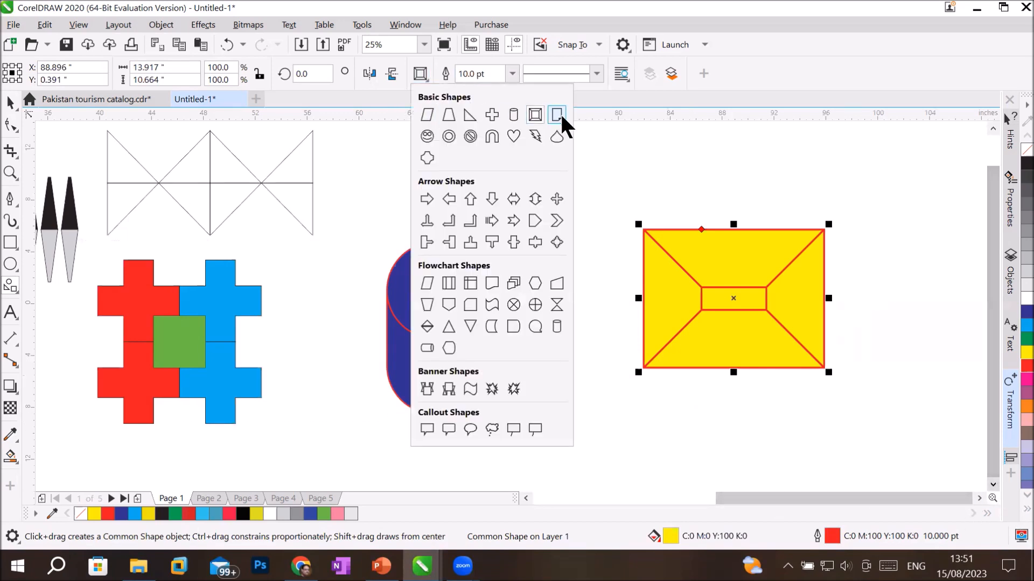
{"action": "left_click_drag", "start_coordinate": [564, 316], "coordinate": [659, 469]}
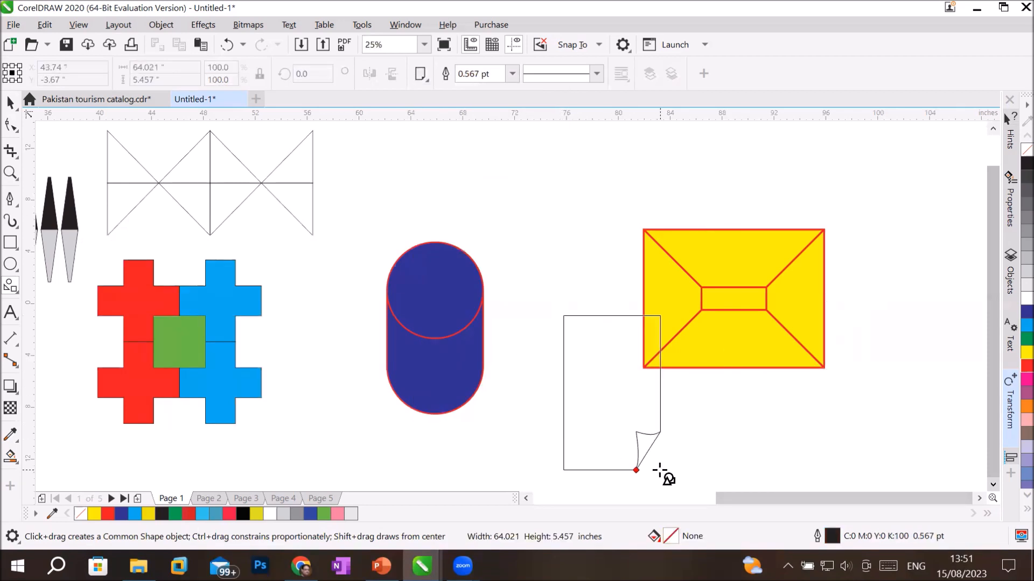
{"action": "left_click", "coordinate": [979, 498]}
{"action": "left_click", "coordinate": [979, 498]}
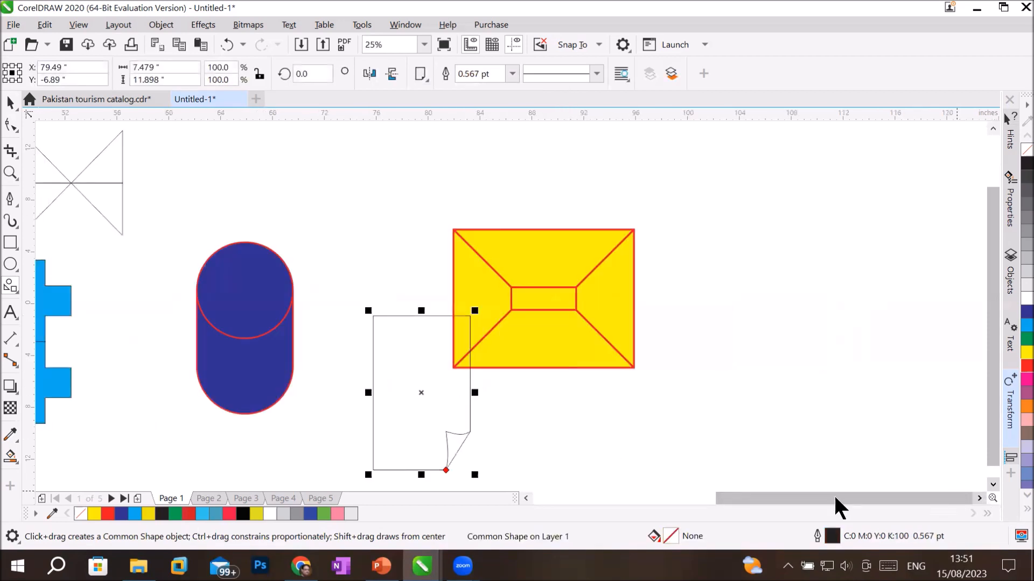
{"action": "left_click_drag", "start_coordinate": [447, 471], "coordinate": [421, 415]}
{"action": "left_click", "coordinate": [526, 498]}
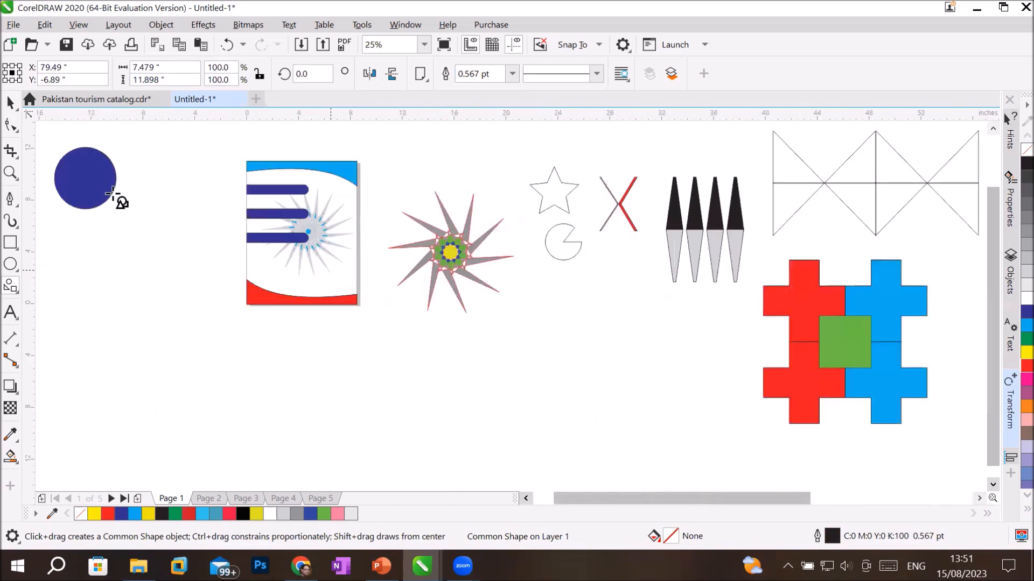
{"action": "left_click", "coordinate": [11, 243]}
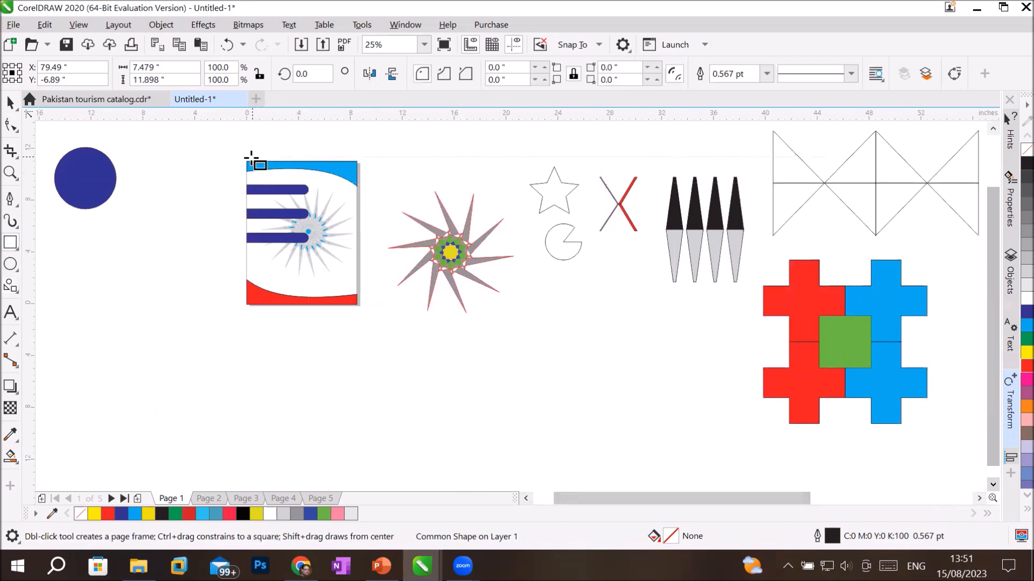
{"action": "left_click_drag", "start_coordinate": [245, 161], "coordinate": [356, 305]}
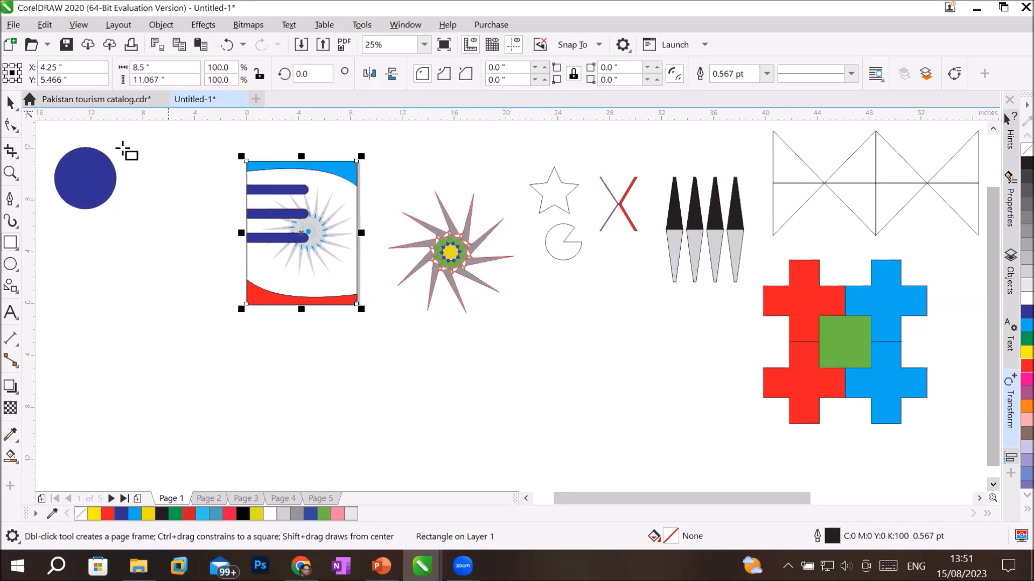
{"action": "key", "text": "Delete"}
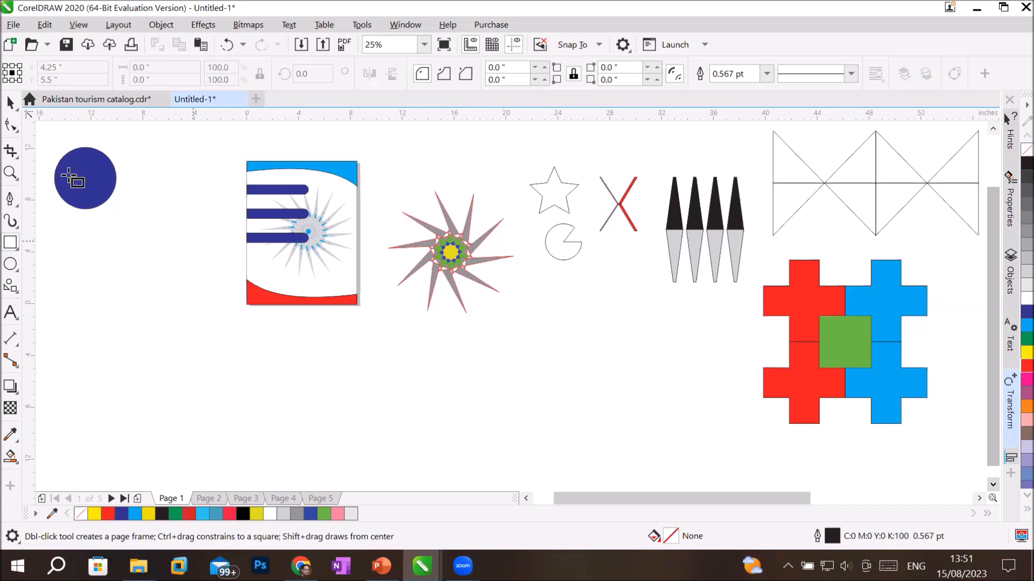
- Draw a folded-corner page shape about 9 by 11 inches over the sheet of Page 2 and fill it with cyan
{"action": "left_click", "coordinate": [15, 286]}
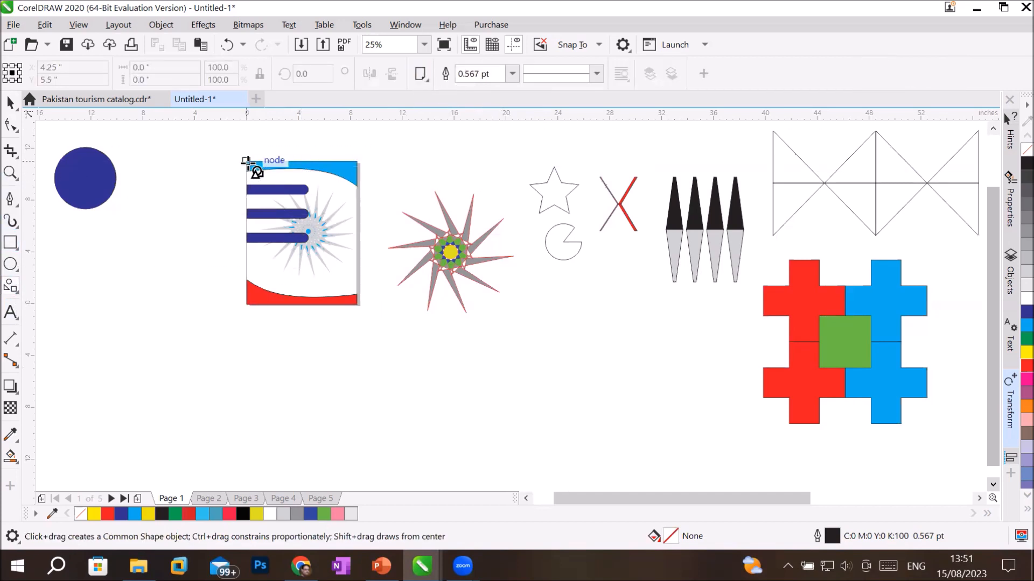
{"action": "left_click", "coordinate": [205, 499]}
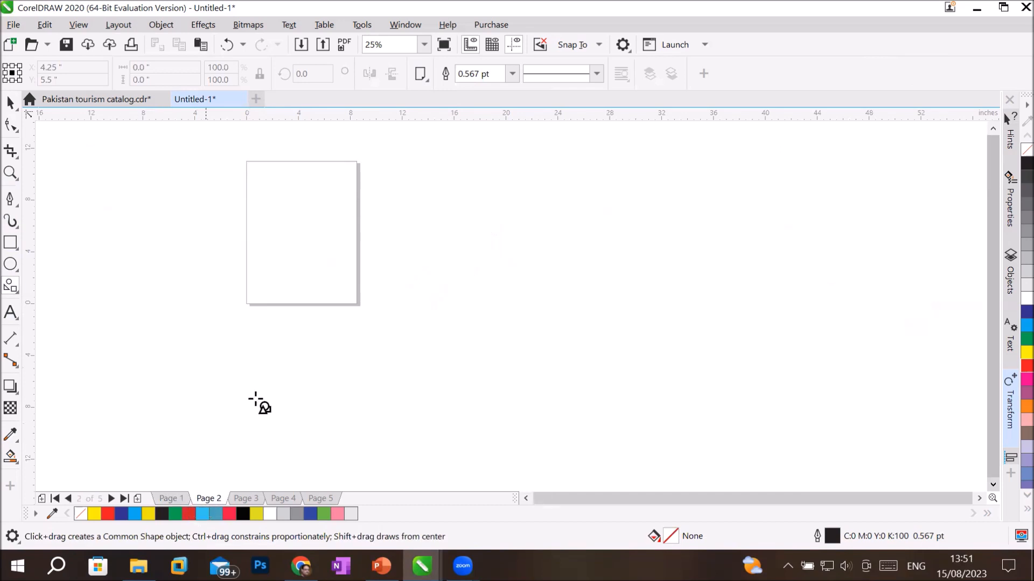
{"action": "left_click_drag", "start_coordinate": [247, 162], "coordinate": [362, 306]}
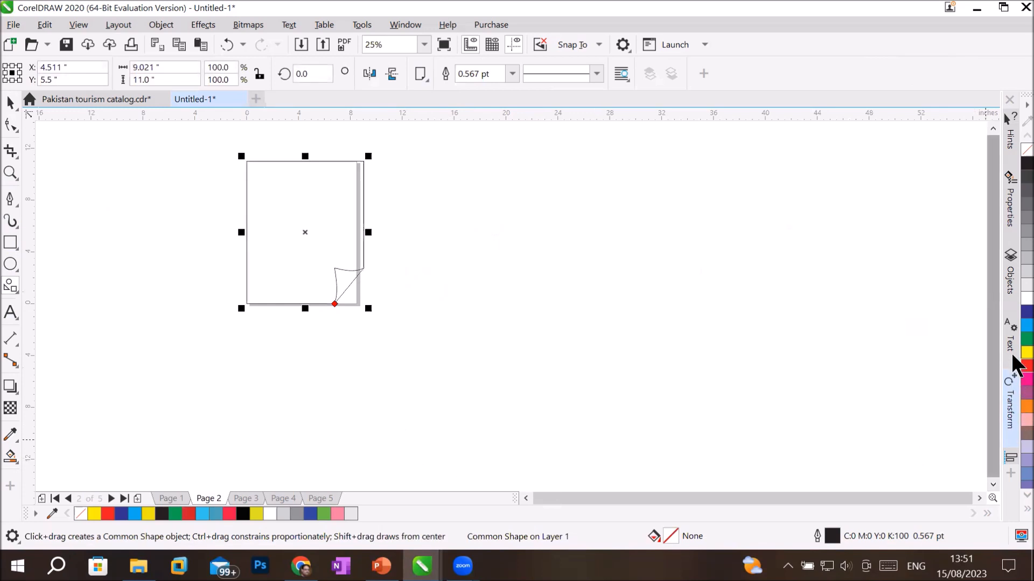
{"action": "left_click", "coordinate": [1022, 325]}
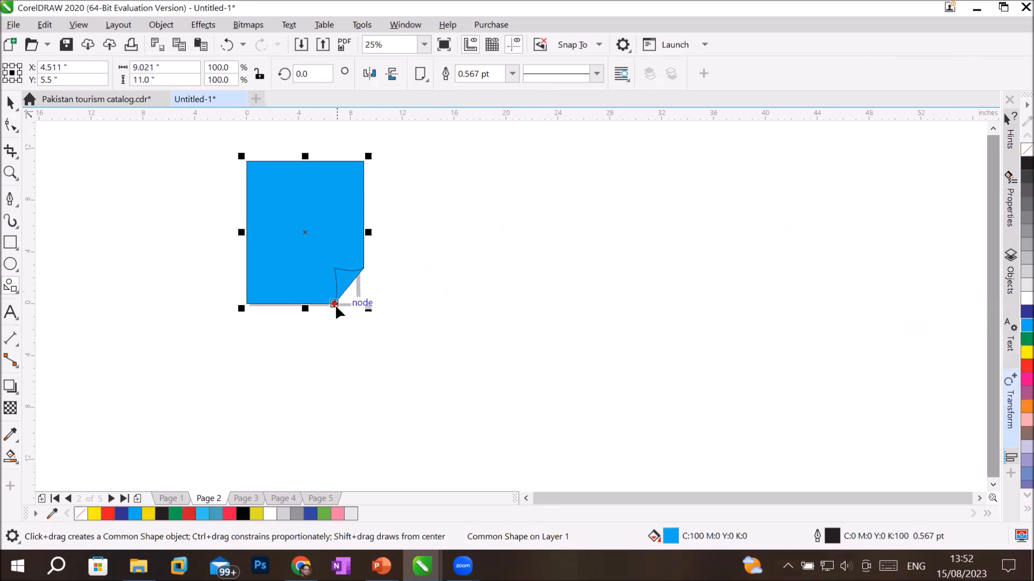
- Adjust the cyan page's corner fold with its control node through a large fold and no fold to a small fold
{"action": "left_click_drag", "start_coordinate": [335, 305], "coordinate": [294, 264]}
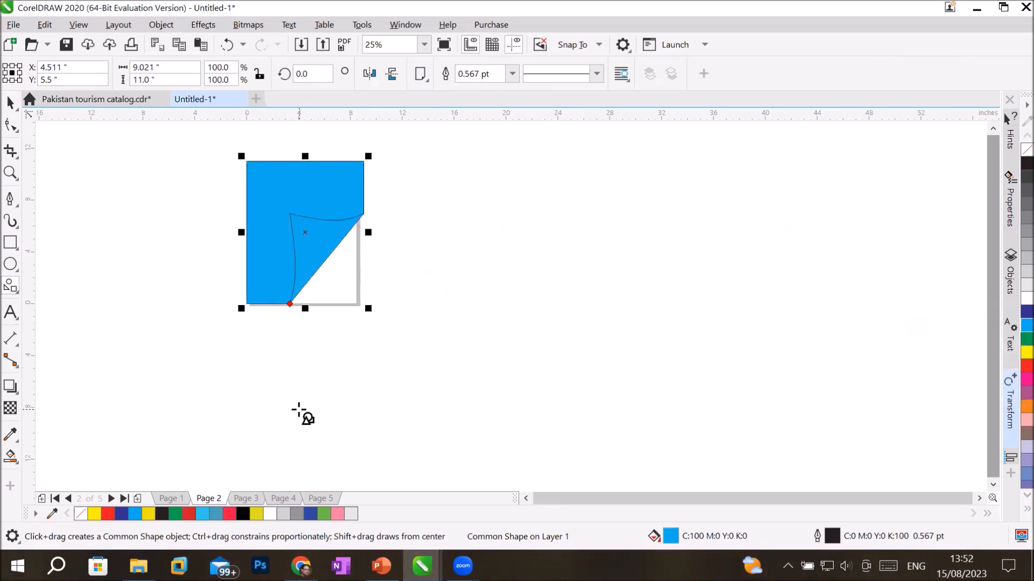
{"action": "left_click_drag", "start_coordinate": [291, 305], "coordinate": [367, 318]}
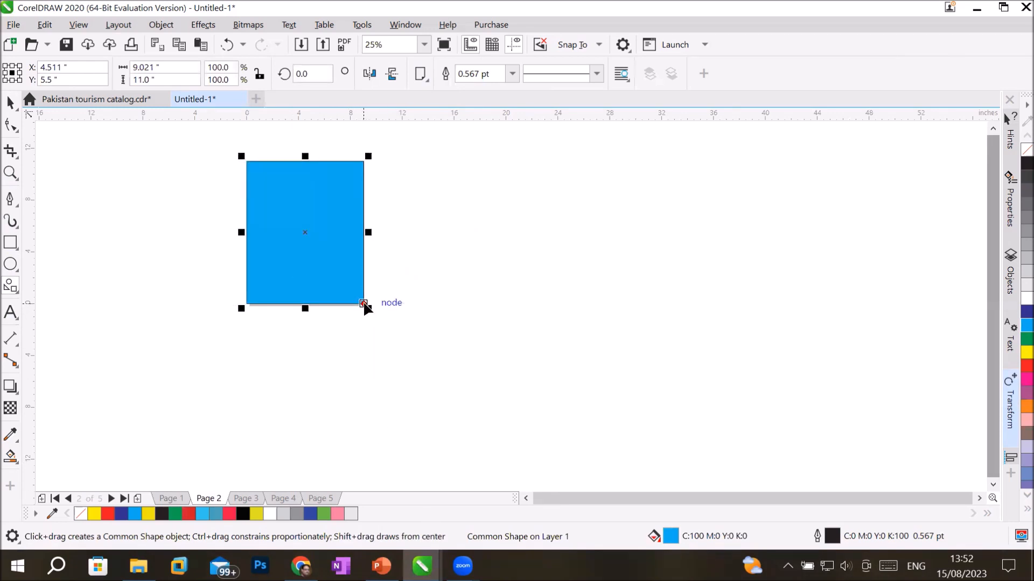
{"action": "left_click_drag", "start_coordinate": [364, 304], "coordinate": [339, 303]}
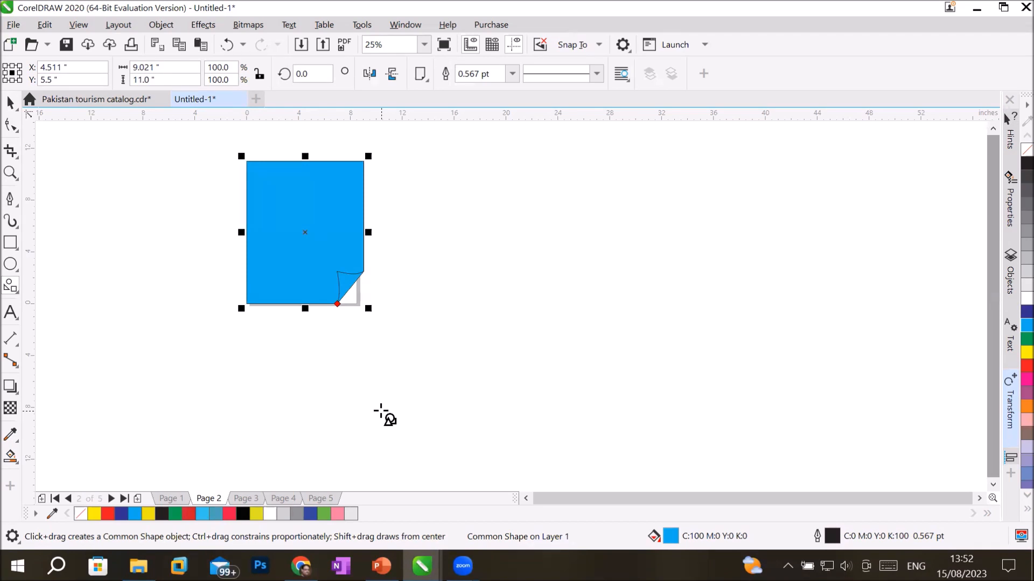
- Draw a smiley face shape about 6.1 inches across on the cyan page and fill it with yellow
{"action": "left_click", "coordinate": [419, 74]}
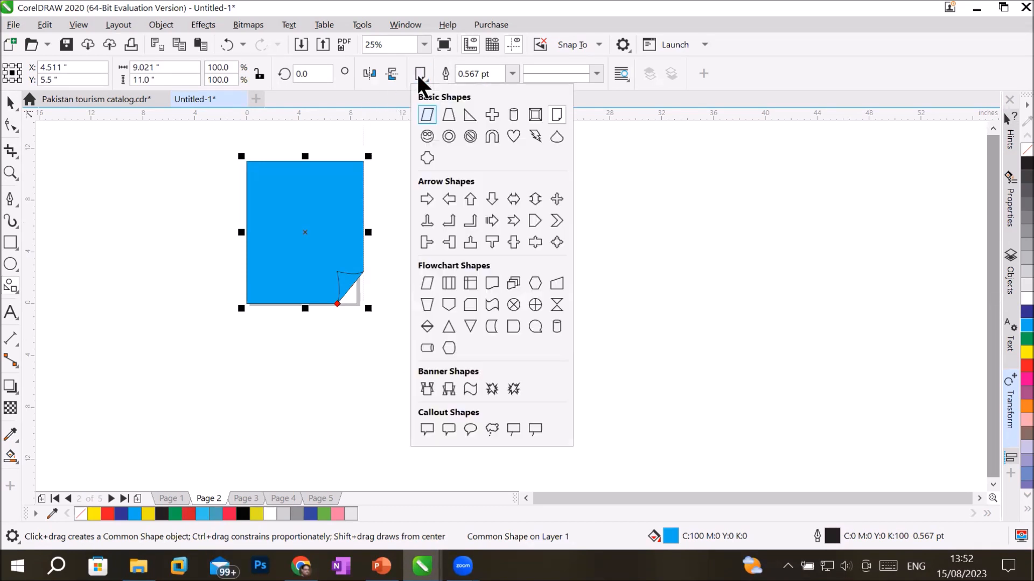
{"action": "left_click", "coordinate": [425, 136]}
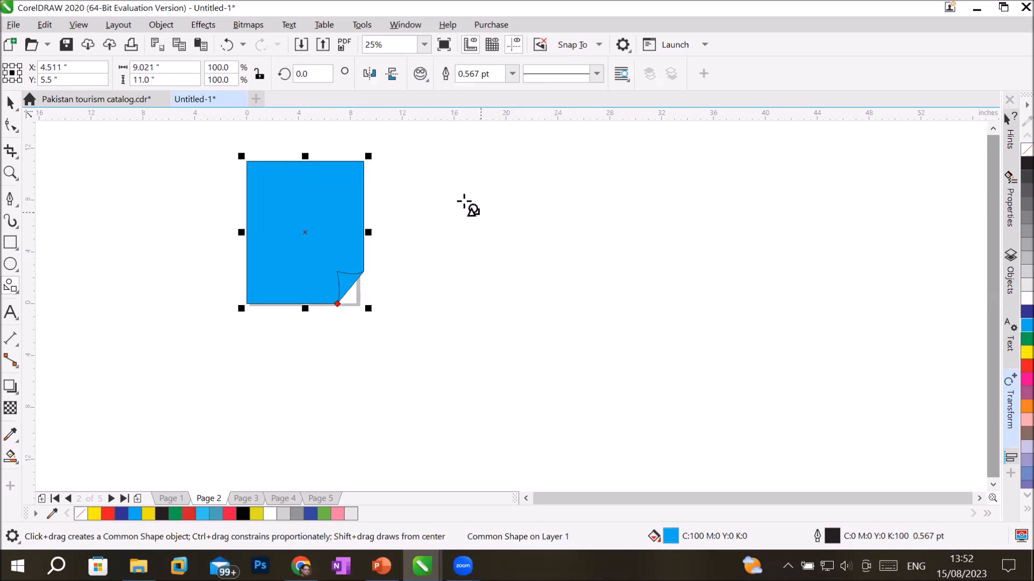
{"action": "mouse_move", "coordinate": [264, 180]}
{"action": "left_mouse_down"}
{"action": "mouse_move", "coordinate": [317, 249]}
{"action": "mouse_move", "coordinate": [352, 269]}
{"action": "left_mouse_up"}
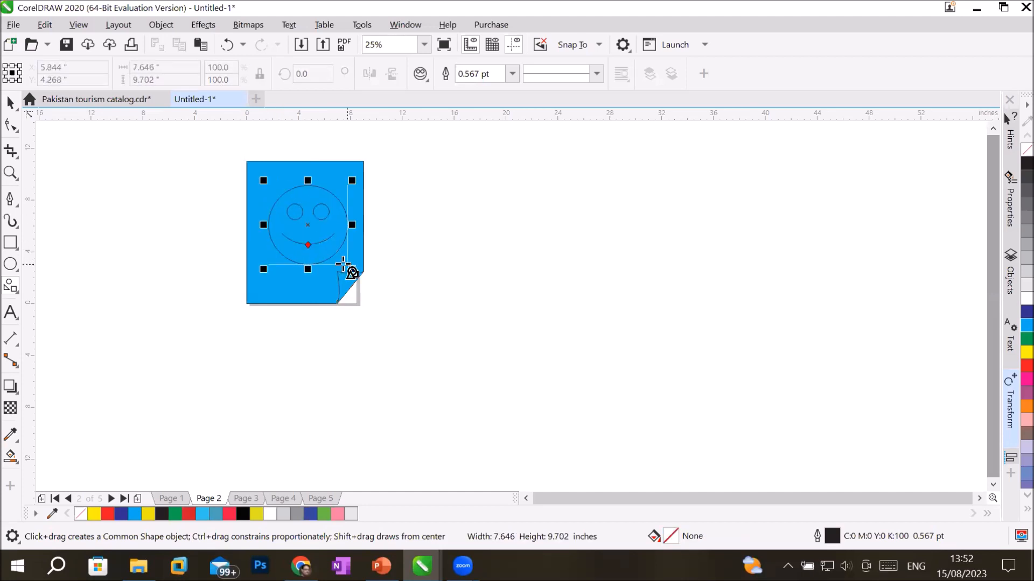
{"action": "left_click", "coordinate": [1026, 352]}
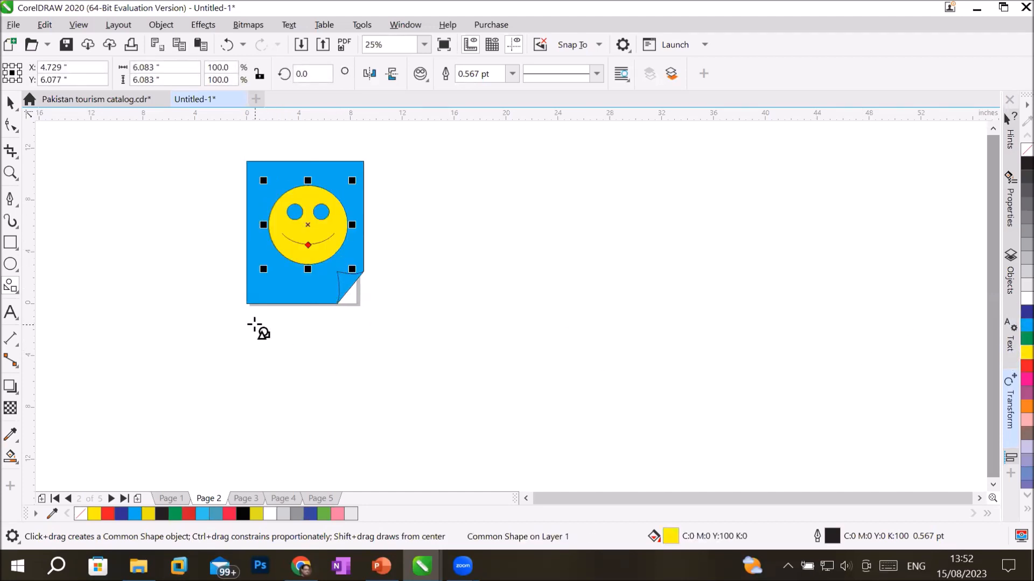
- Bend the smiley's mouth into a frown with its control node and return it to a smile
{"action": "scroll", "coordinate": [259, 330], "scroll_direction": "up", "scroll_amount": 1}
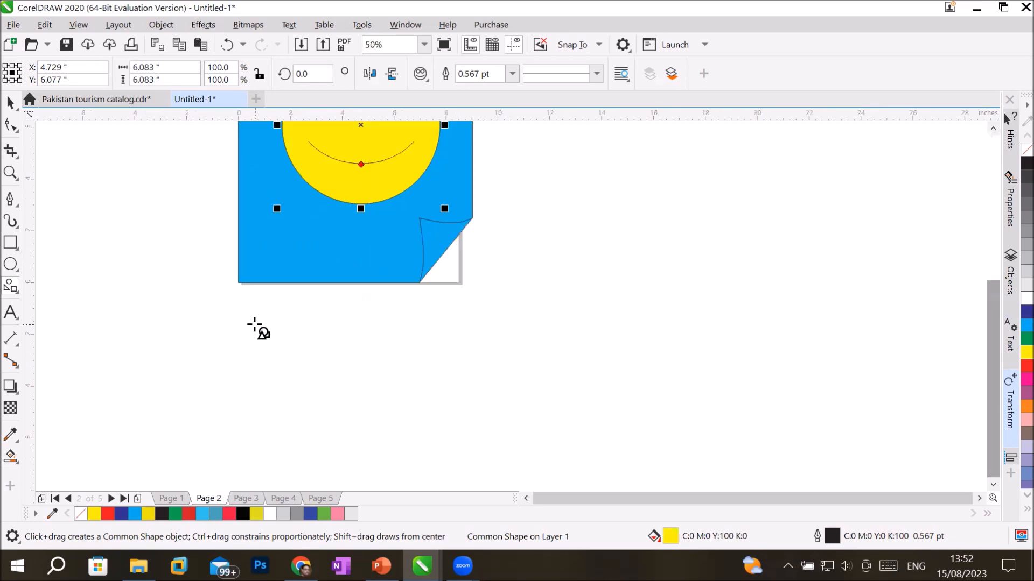
{"action": "left_click", "coordinate": [4, 174]}
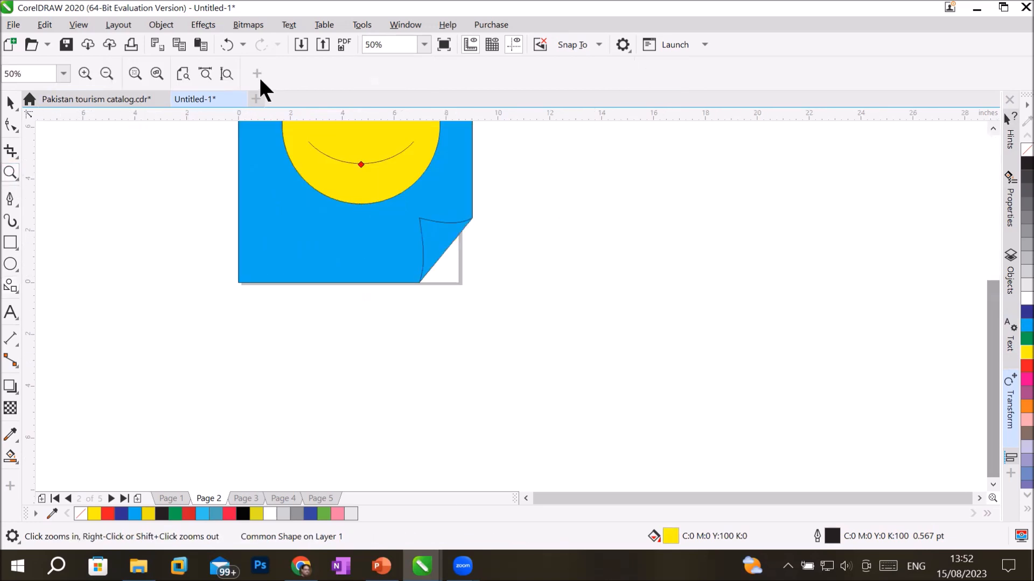
{"action": "left_click", "coordinate": [224, 69]}
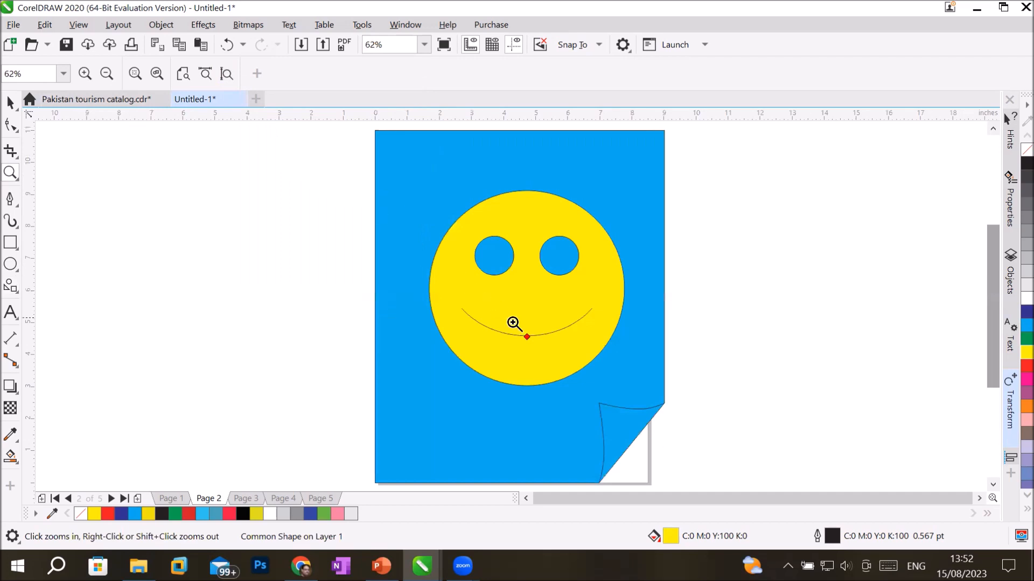
{"action": "left_click", "coordinate": [11, 129]}
{"action": "left_click_drag", "start_coordinate": [525, 334], "coordinate": [533, 302]}
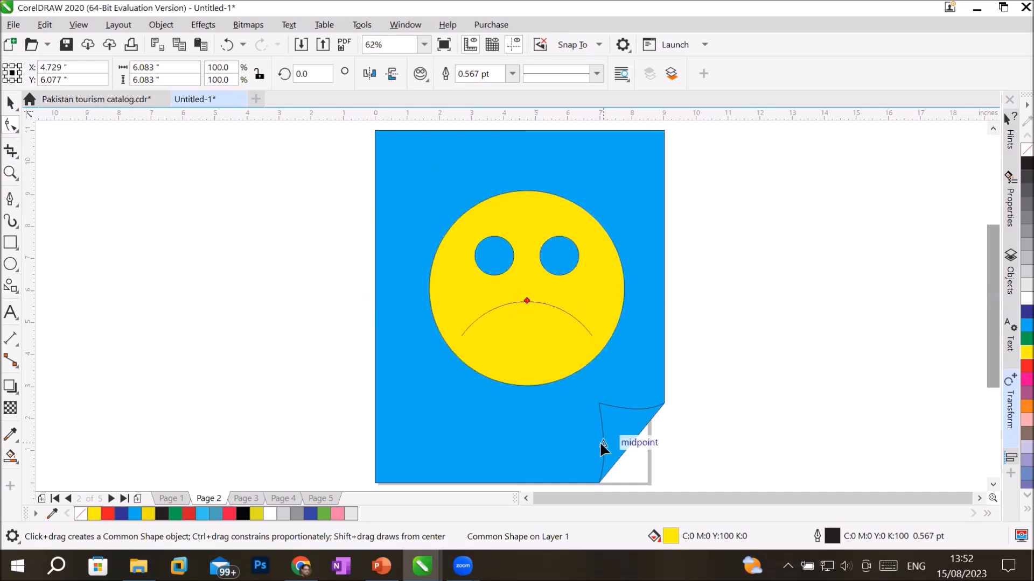
{"action": "left_click_drag", "start_coordinate": [525, 300], "coordinate": [526, 339]}
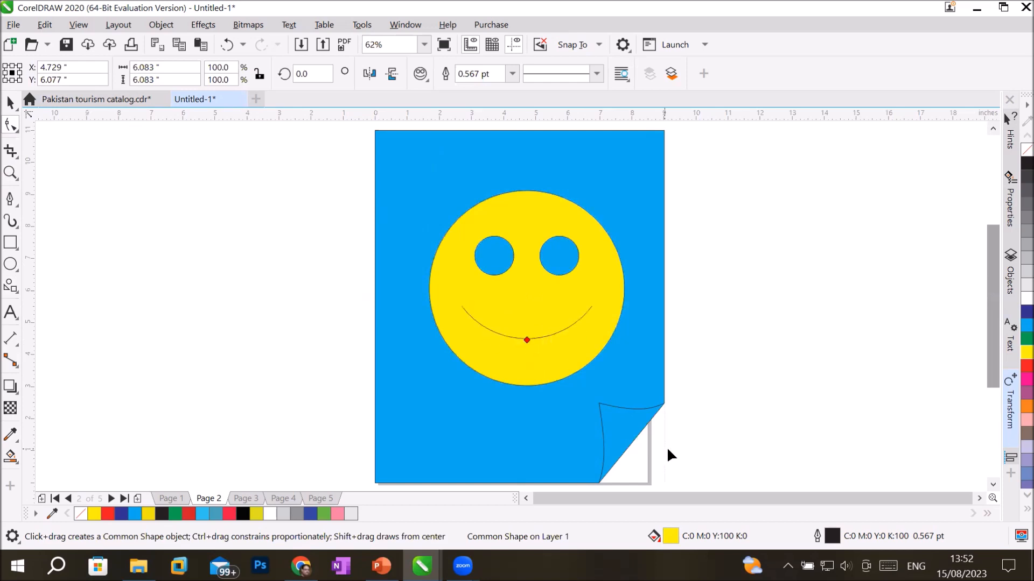
- Shrink the smiley to about 1.9 inches in the page's upper-left corner and repeat it sideways into a touching row of four
{"action": "left_click", "coordinate": [10, 102]}
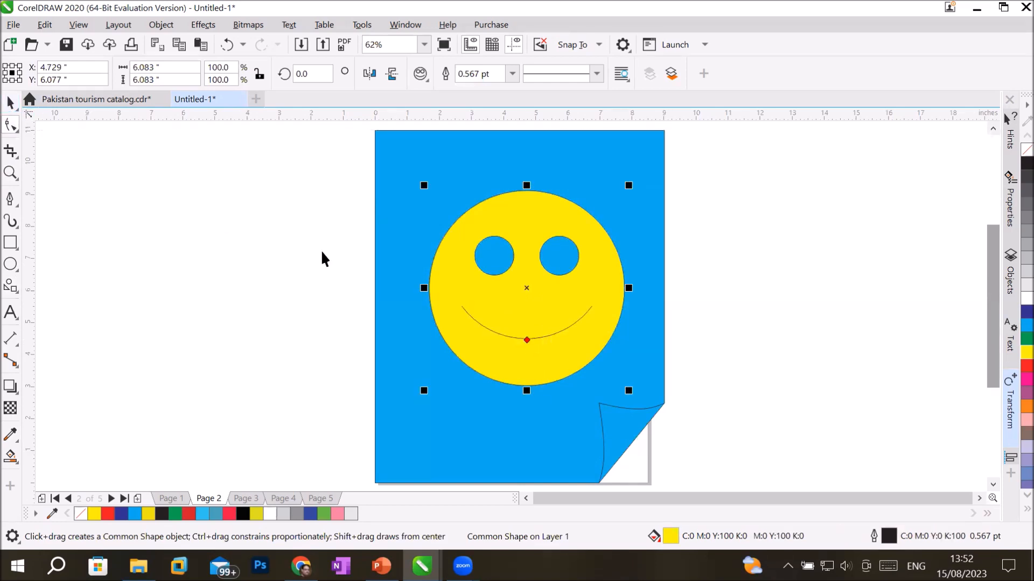
{"action": "left_click_drag", "start_coordinate": [629, 390], "coordinate": [560, 322]}
{"action": "left_click_drag", "start_coordinate": [518, 265], "coordinate": [492, 175]}
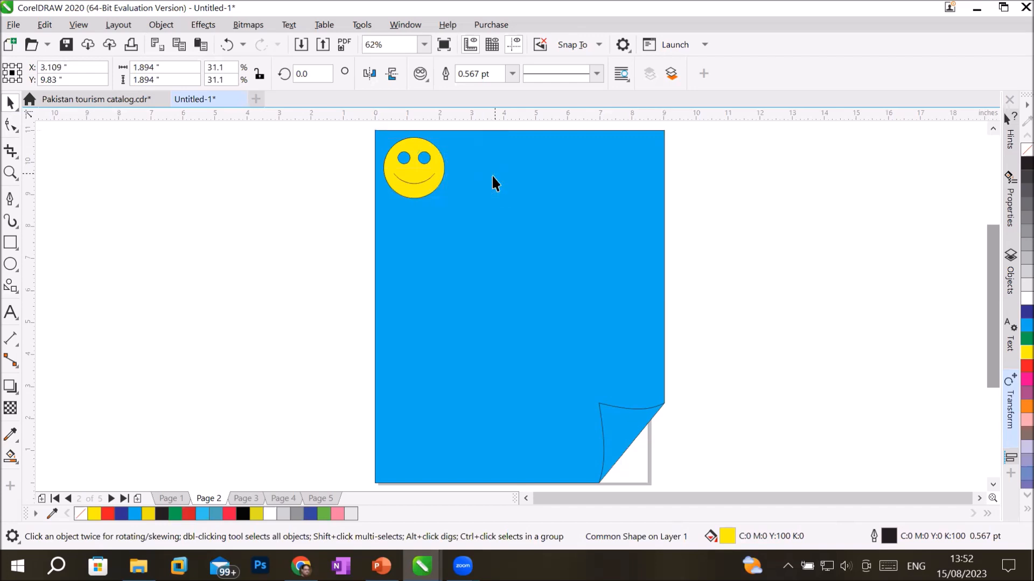
{"action": "key", "text": "ctrl+r"}
{"action": "key", "text": "ctrl+r"}
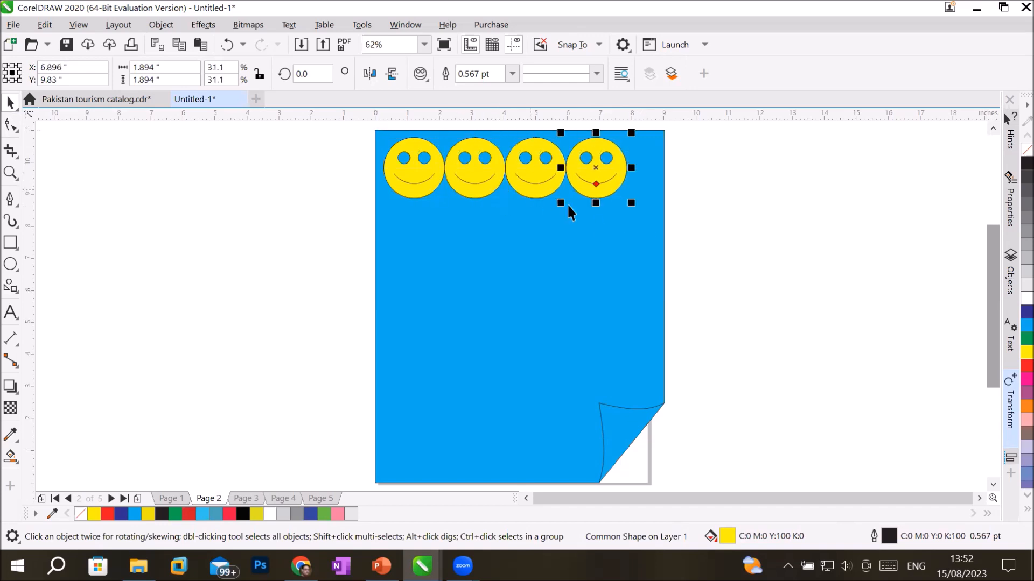
- Duplicate the row of four smileys directly below itself and repeat the copy until five rows cover the page
{"action": "left_click_drag", "start_coordinate": [686, 212], "coordinate": [349, 136]}
{"action": "left_click_drag", "start_coordinate": [662, 202], "coordinate": [703, 225]}
{"action": "left_click_drag", "start_coordinate": [606, 188], "coordinate": [609, 252]}
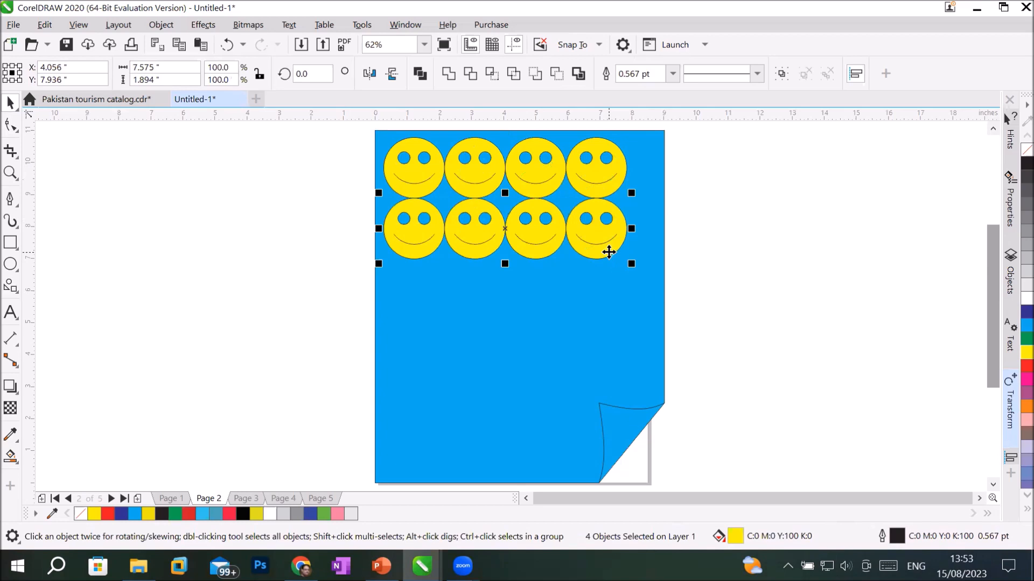
{"action": "key", "text": "ctrl+r"}
{"action": "key", "text": "ctrl+r"}
{"action": "key", "text": "ctrl+r"}
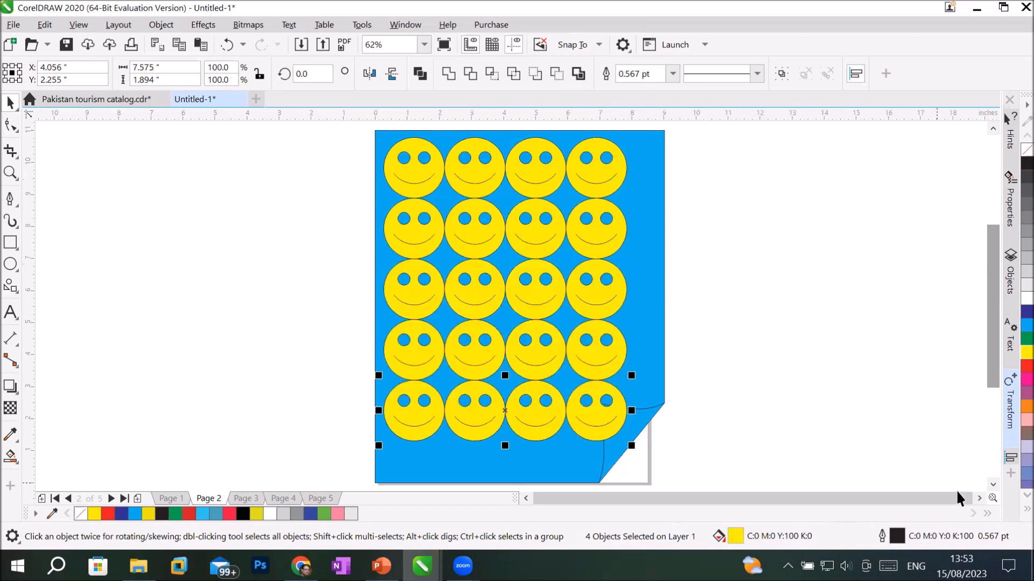
- Draw a donut shape about 6.3 by 5.9 inches to the right of the page with a small hole and a blue fill
{"action": "left_click", "coordinate": [980, 499]}
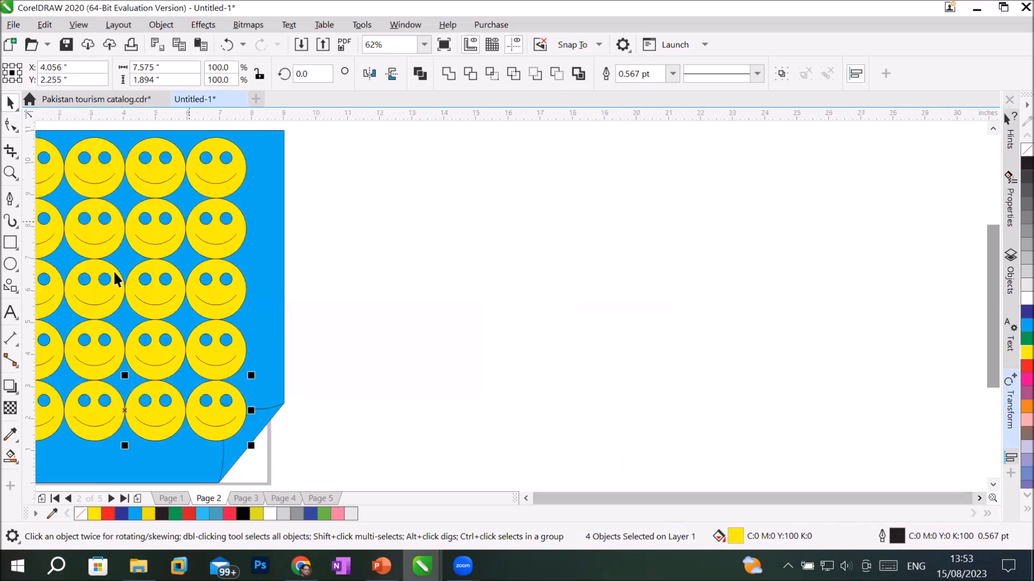
{"action": "left_click", "coordinate": [10, 287]}
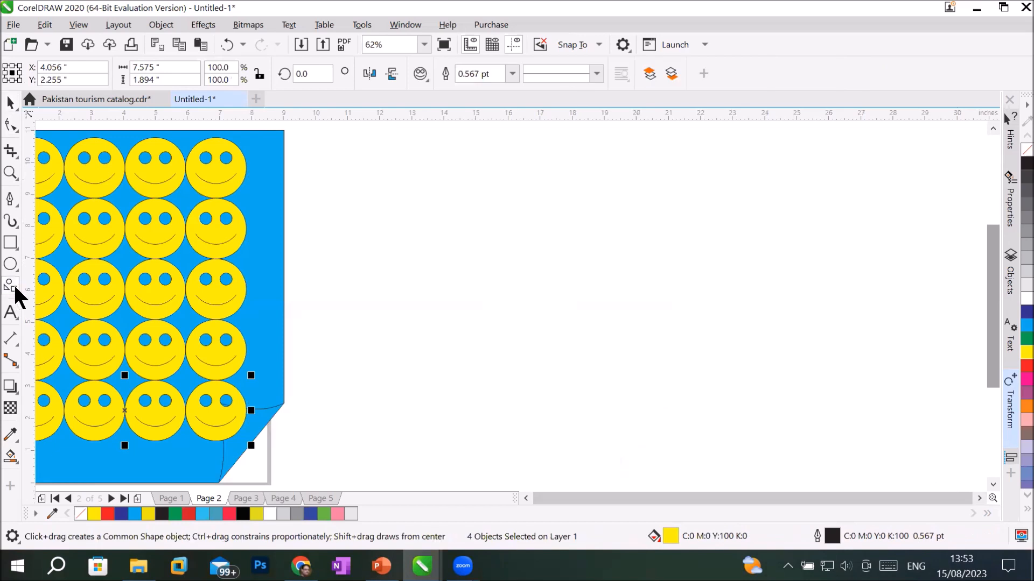
{"action": "left_click", "coordinate": [420, 74]}
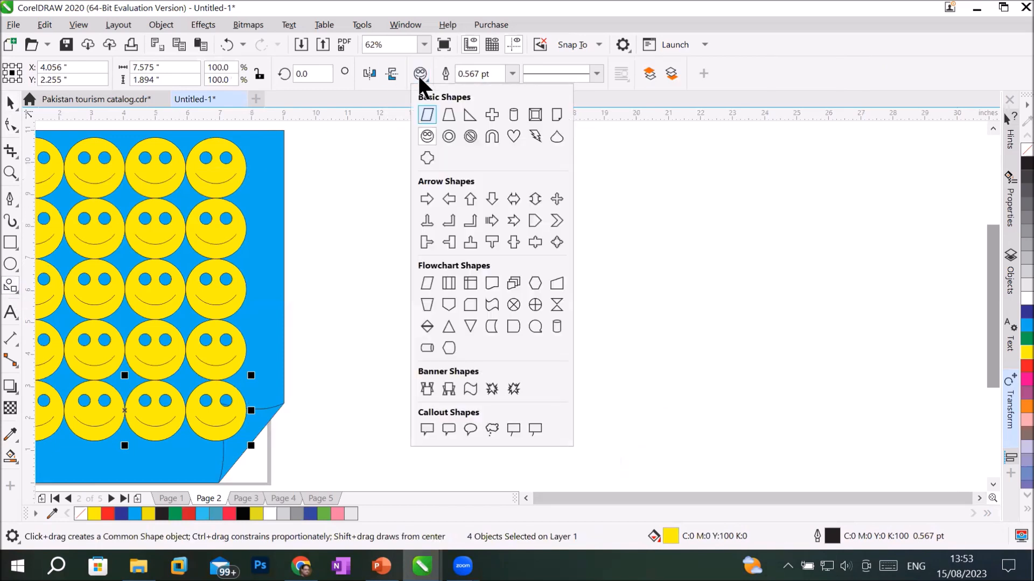
{"action": "left_click", "coordinate": [449, 136]}
{"action": "left_click_drag", "start_coordinate": [490, 164], "coordinate": [692, 369]}
{"action": "left_click_drag", "start_coordinate": [590, 214], "coordinate": [595, 242]}
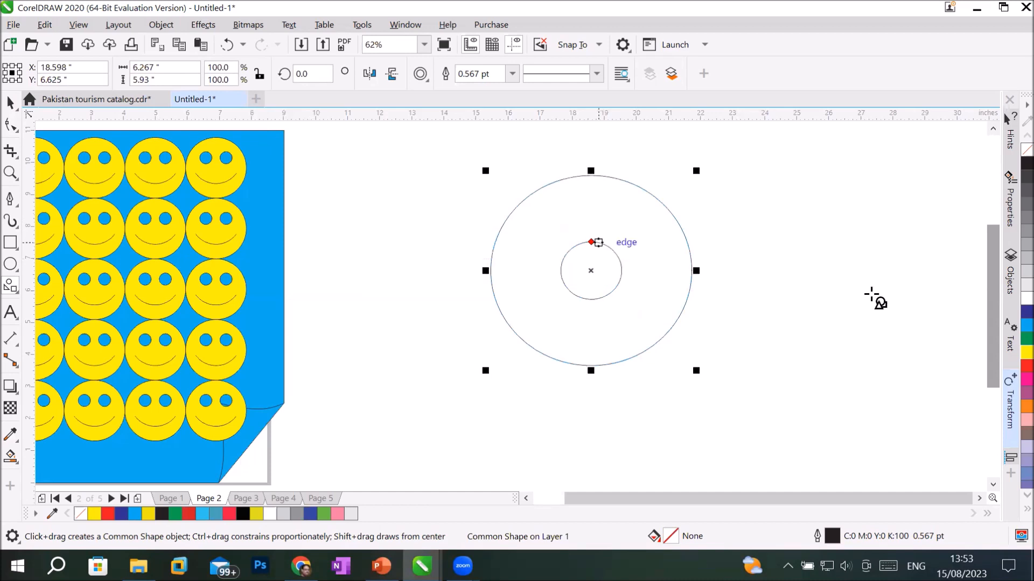
{"action": "left_click", "coordinate": [1027, 311]}
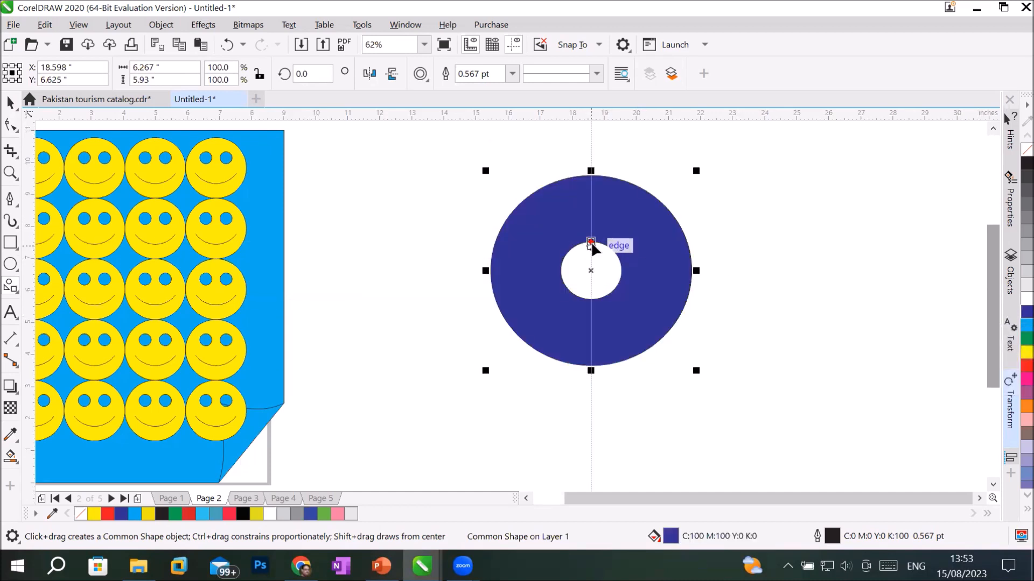
- Widen the donut's hole with its control node to leave a narrow band and recolour the ring red
{"action": "left_click_drag", "start_coordinate": [591, 242], "coordinate": [588, 179]}
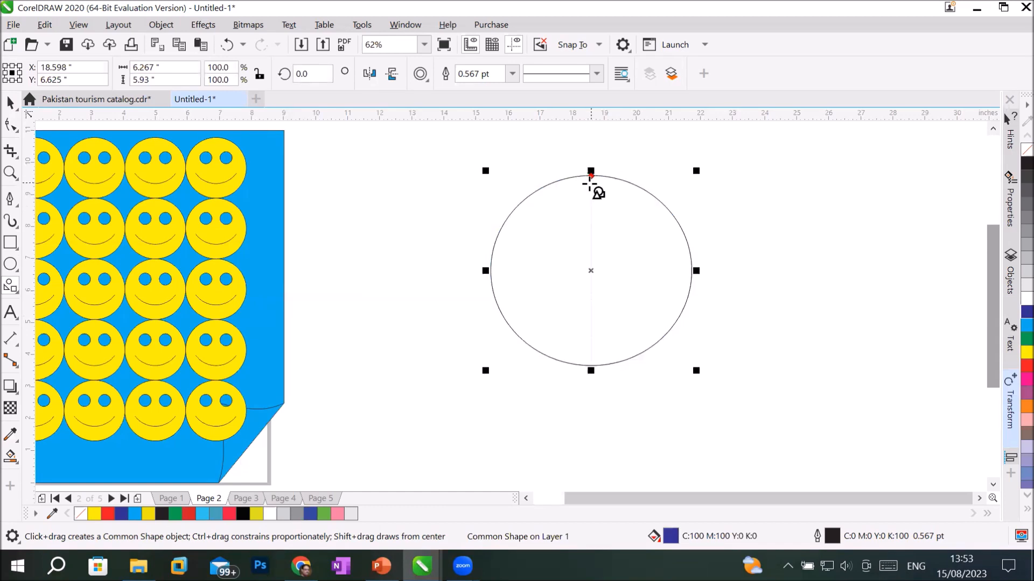
{"action": "left_click_drag", "start_coordinate": [591, 177], "coordinate": [584, 203]}
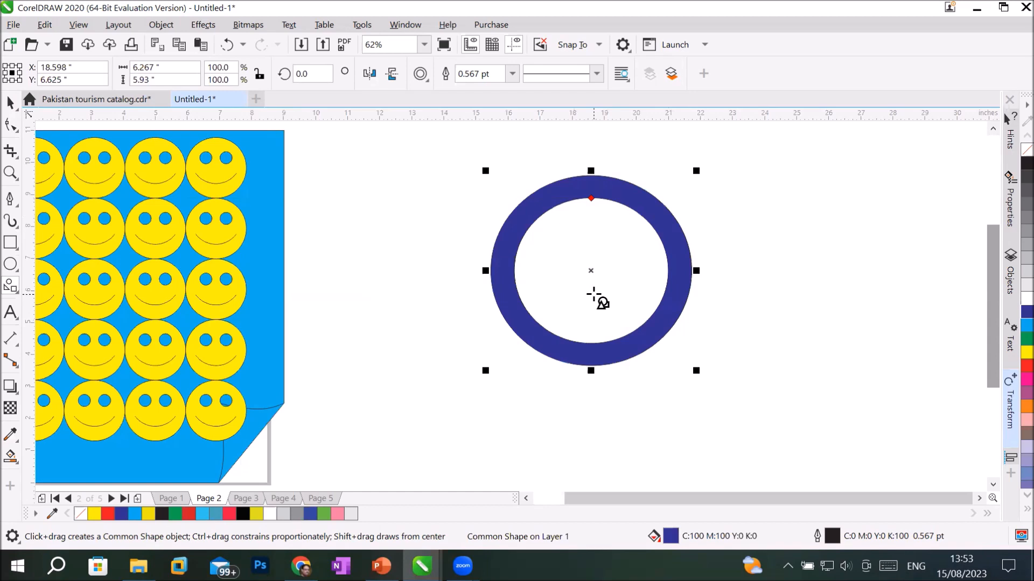
{"action": "left_click", "coordinate": [1024, 365]}
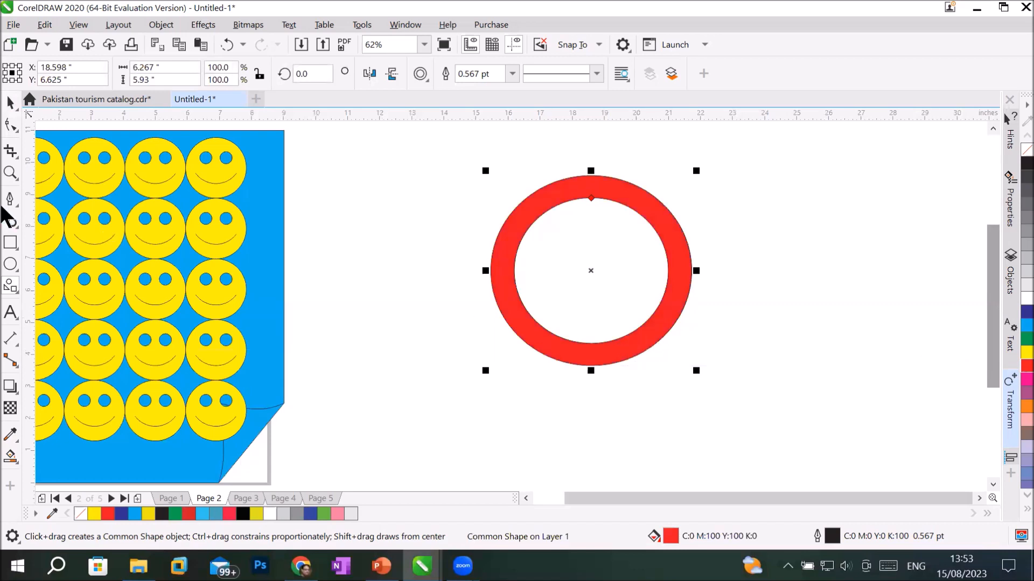
{"action": "mouse_move", "coordinate": [591, 198]}
{"action": "left_mouse_down"}
{"action": "mouse_move", "coordinate": [594, 237]}
{"action": "mouse_move", "coordinate": [589, 198]}
{"action": "left_mouse_up"}
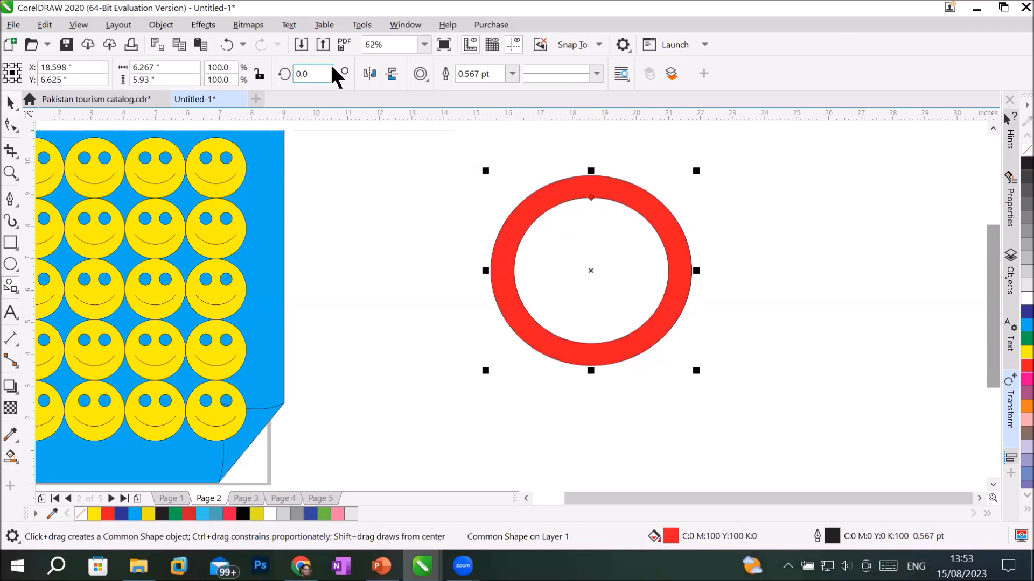
- Draw a lightning bolt shape about 4.2 by 3.9 inches to the right of the red ring
{"action": "left_click", "coordinate": [420, 71]}
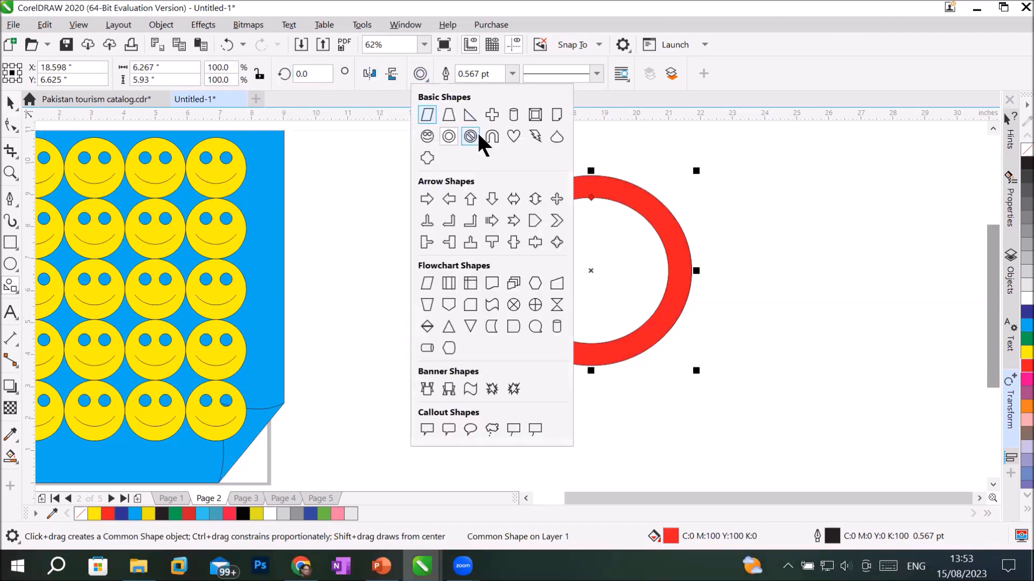
{"action": "left_click", "coordinate": [536, 135]}
{"action": "left_click_drag", "start_coordinate": [770, 178], "coordinate": [915, 310]}
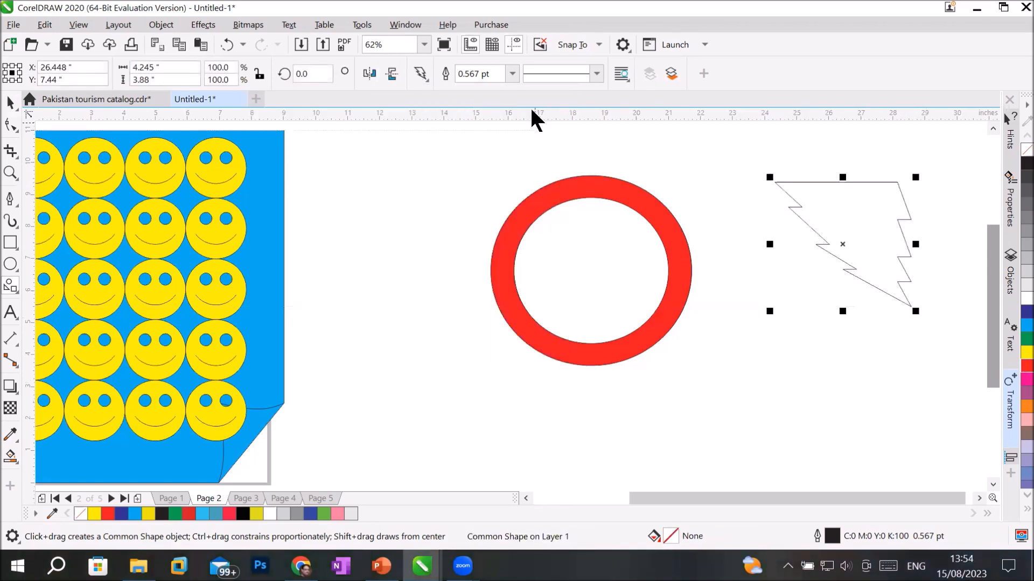
- Draw a teardrop shape about 2.7 by 4.2 inches between the page and the red ring and fill it with blue
{"action": "left_click", "coordinate": [421, 74]}
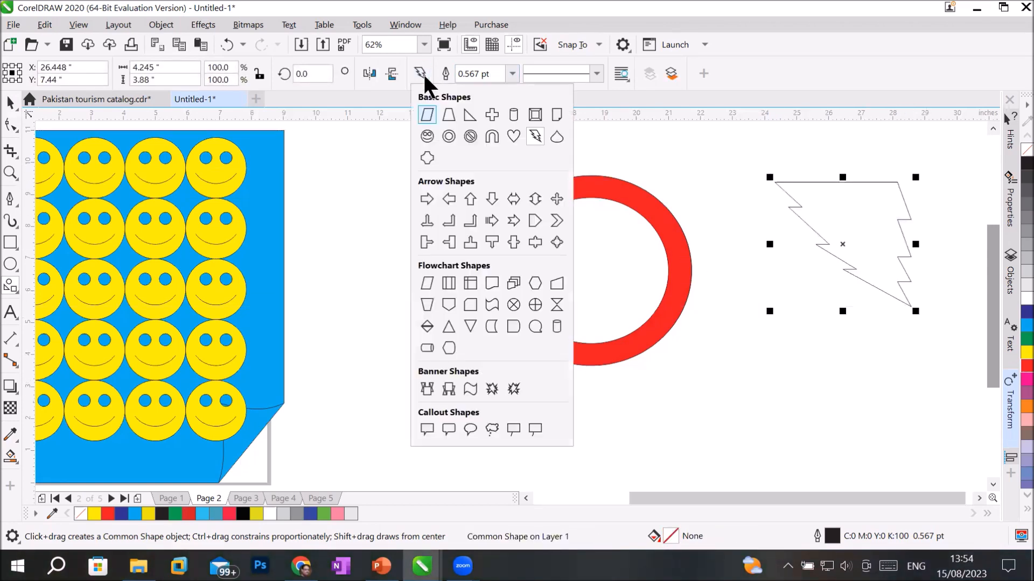
{"action": "left_click", "coordinate": [557, 136]}
{"action": "left_click_drag", "start_coordinate": [348, 210], "coordinate": [446, 355]}
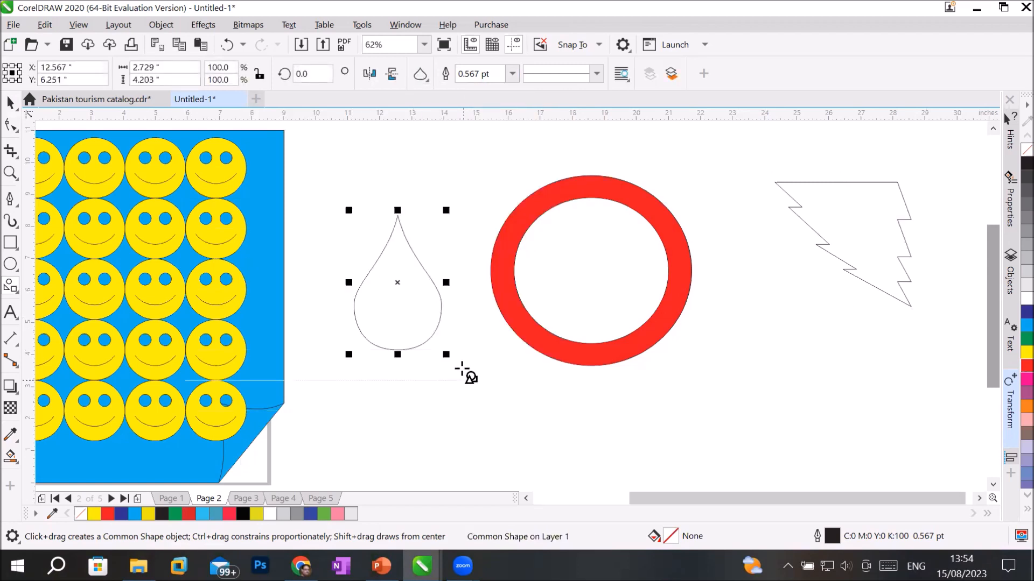
{"action": "left_click", "coordinate": [1024, 311]}
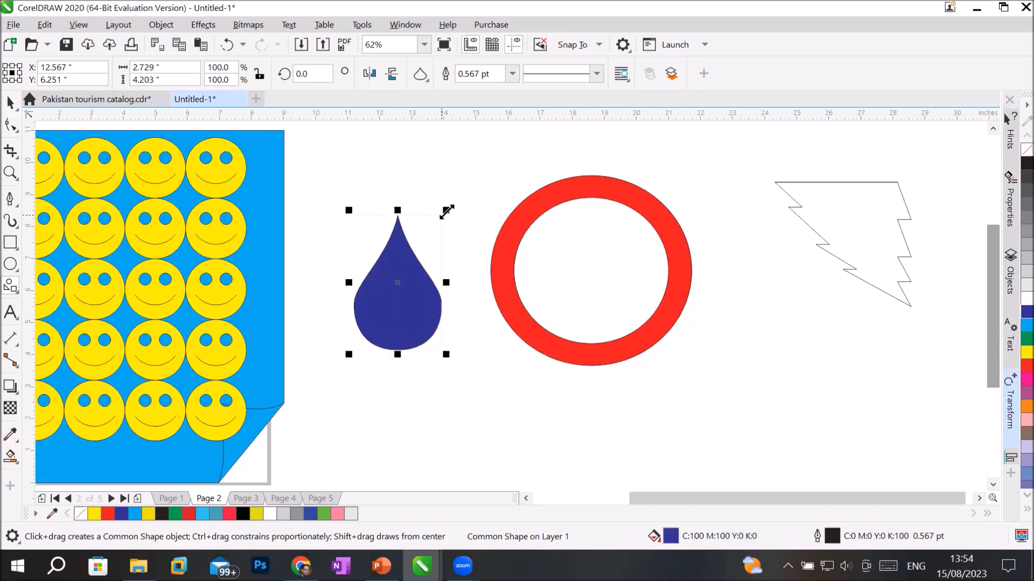
- Make a concentric copy of the blue teardrop scaled to about 1.5 by 2.4 inches and fill it with white
{"action": "left_click_drag", "start_coordinate": [446, 211], "coordinate": [428, 240]}
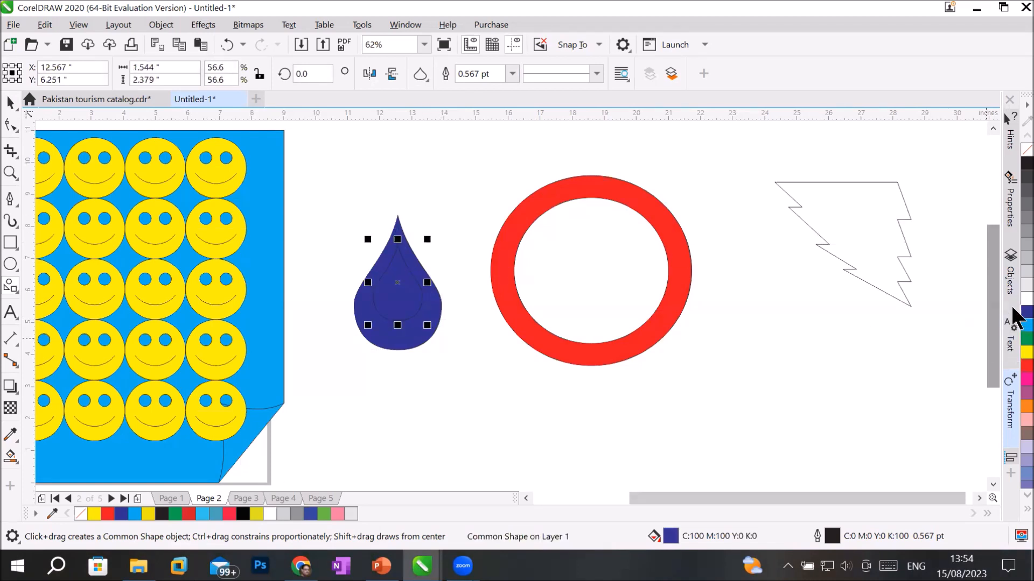
{"action": "left_click", "coordinate": [1025, 298]}
{"action": "left_click", "coordinate": [585, 416]}
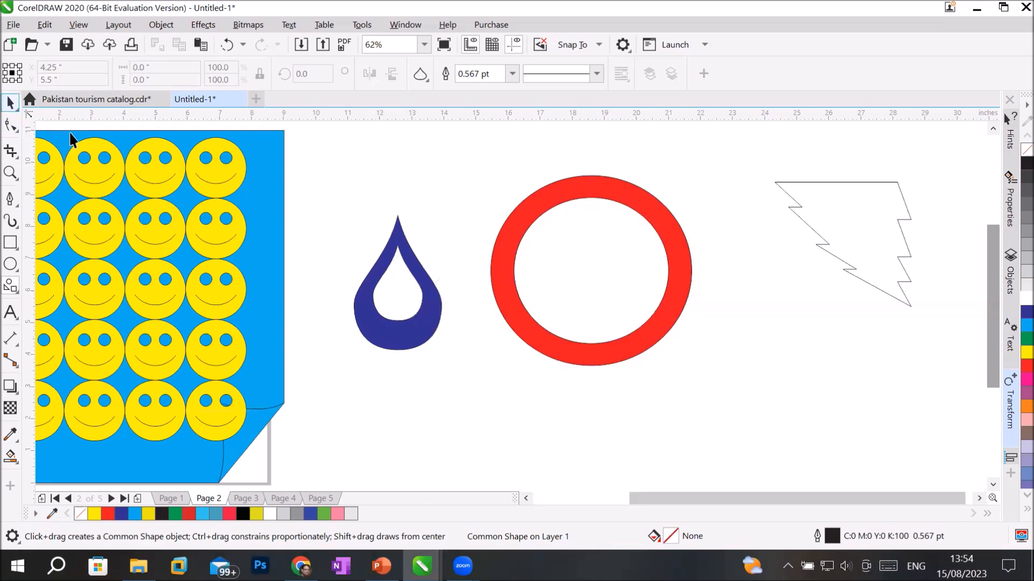
- Make a concentric copy of the white teardrop scaled to about 0.7 by 1.1 inches and fill it with black
{"action": "left_click", "coordinate": [14, 105]}
{"action": "left_click", "coordinate": [394, 285]}
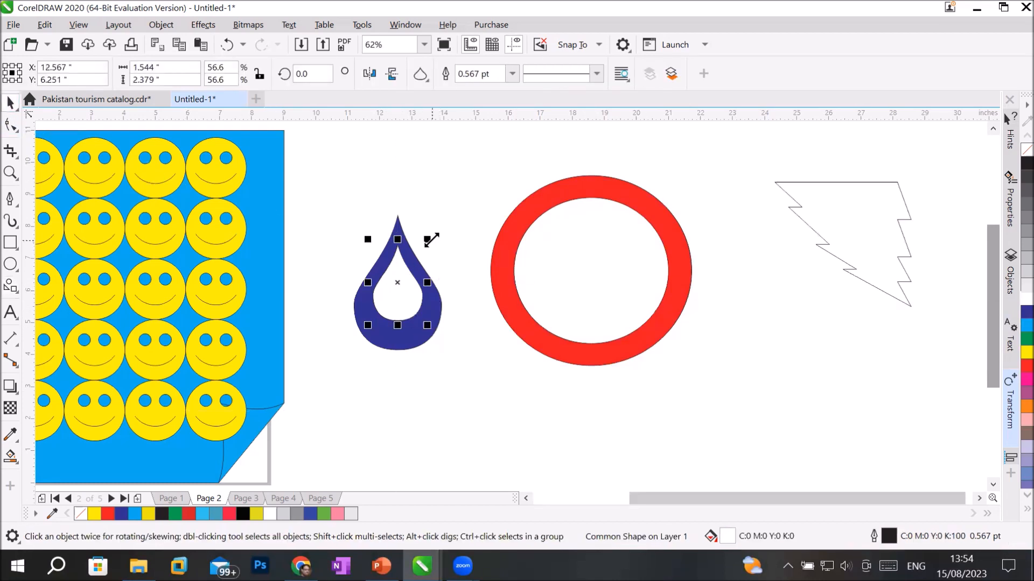
{"action": "left_click_drag", "start_coordinate": [429, 236], "coordinate": [418, 260]}
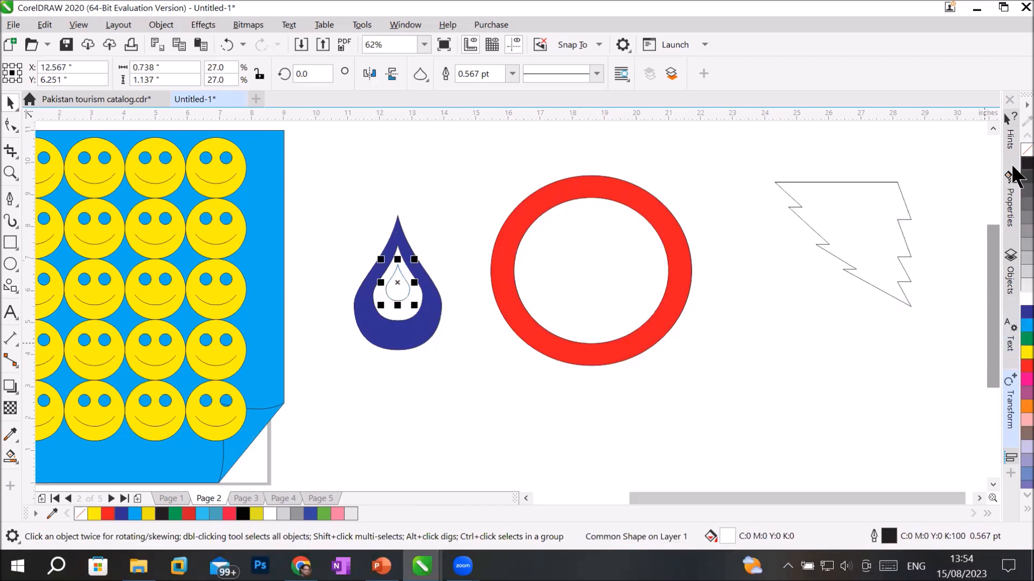
{"action": "left_click", "coordinate": [1027, 163]}
{"action": "left_click", "coordinate": [700, 412]}
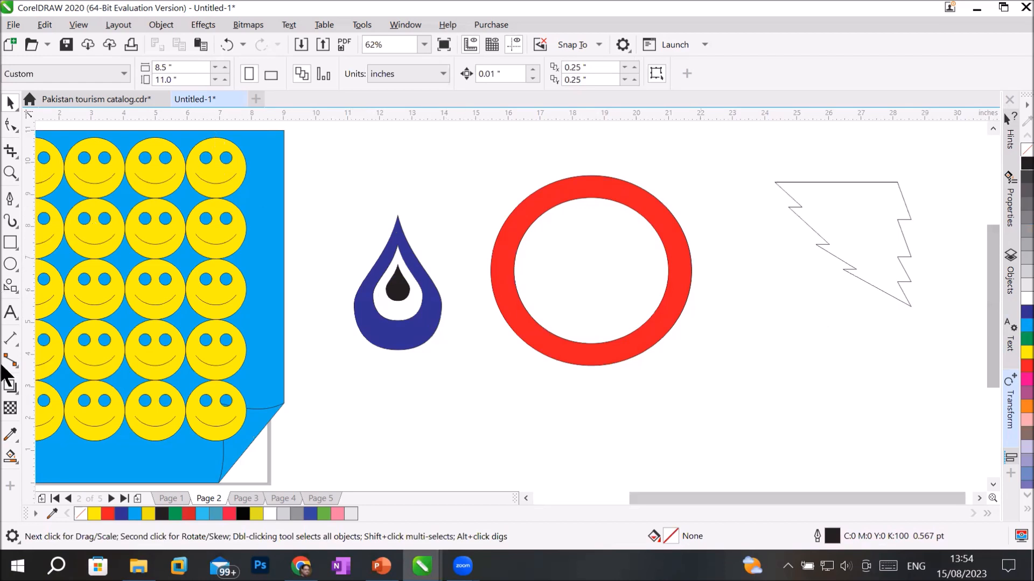
- Draw a right-pointing arrow shape about 7.3 by 2.1 inches below the red ring
{"action": "left_click", "coordinate": [10, 286]}
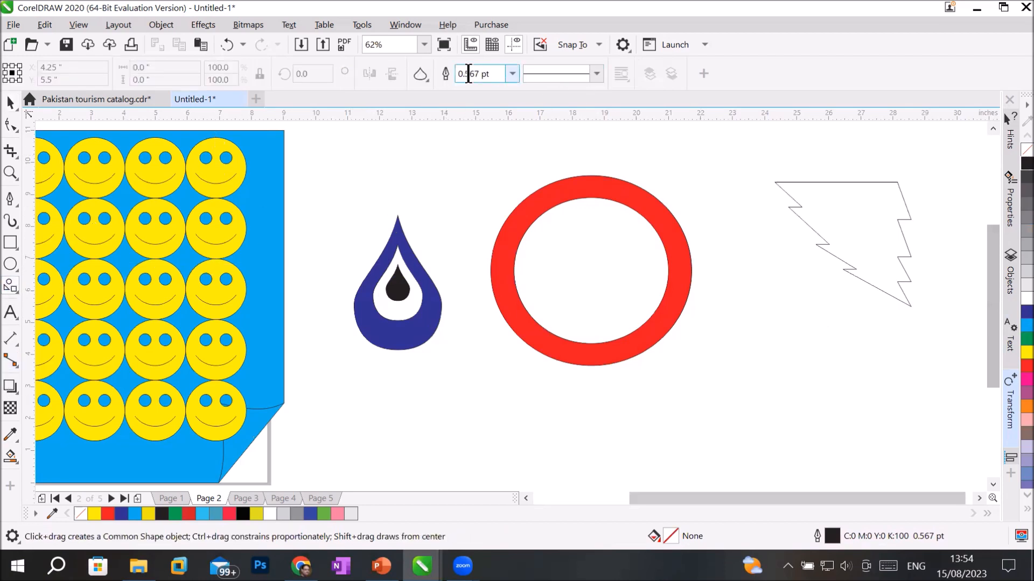
{"action": "left_click", "coordinate": [415, 75]}
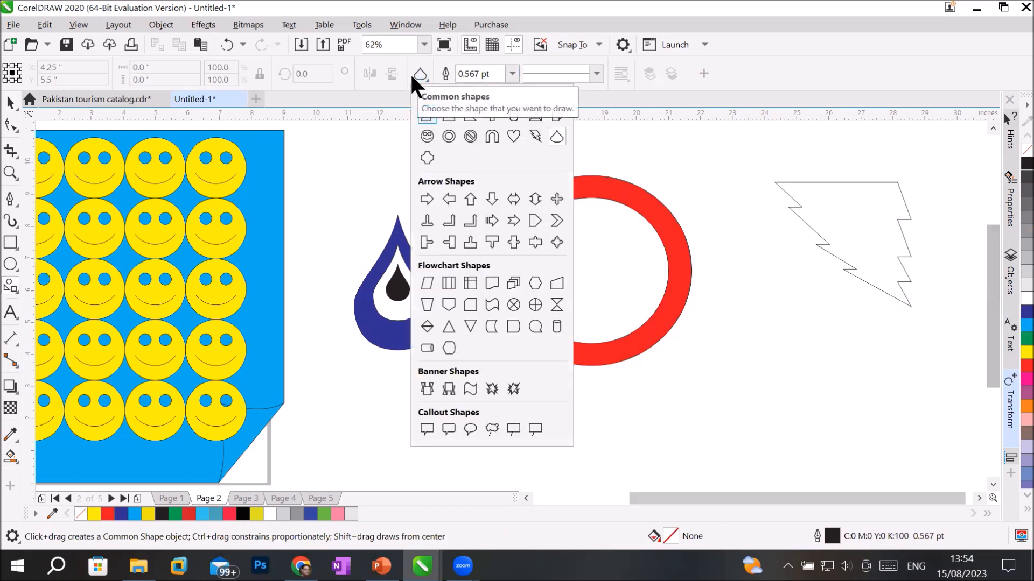
{"action": "left_click", "coordinate": [428, 199]}
{"action": "mouse_move", "coordinate": [409, 397]}
{"action": "left_mouse_down"}
{"action": "mouse_move", "coordinate": [503, 450]}
{"action": "mouse_move", "coordinate": [645, 464]}
{"action": "left_mouse_up"}
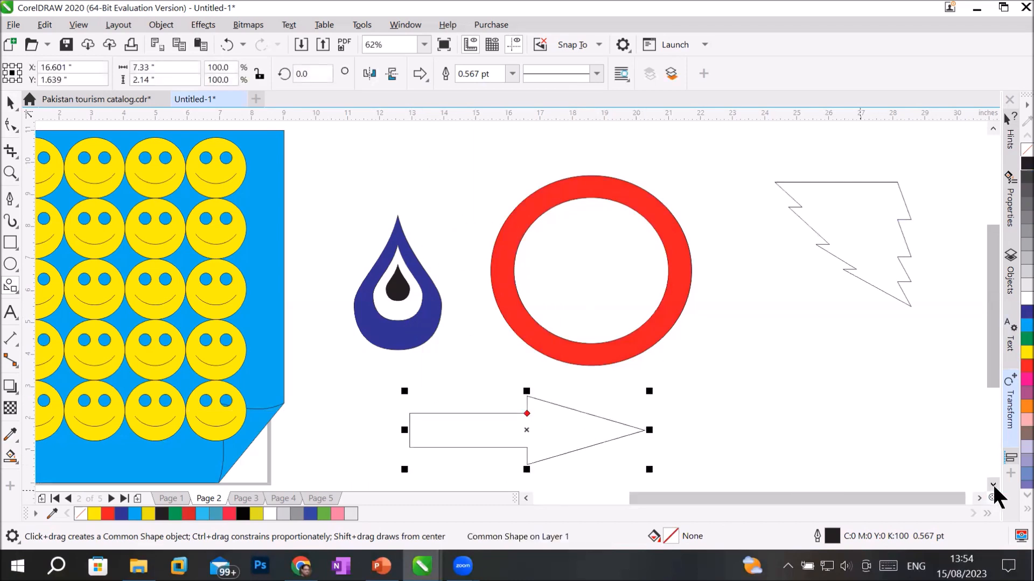
- Reshape the long arrow with its control node, giving it a narrower shaft and a longer head
{"action": "left_click", "coordinate": [992, 484]}
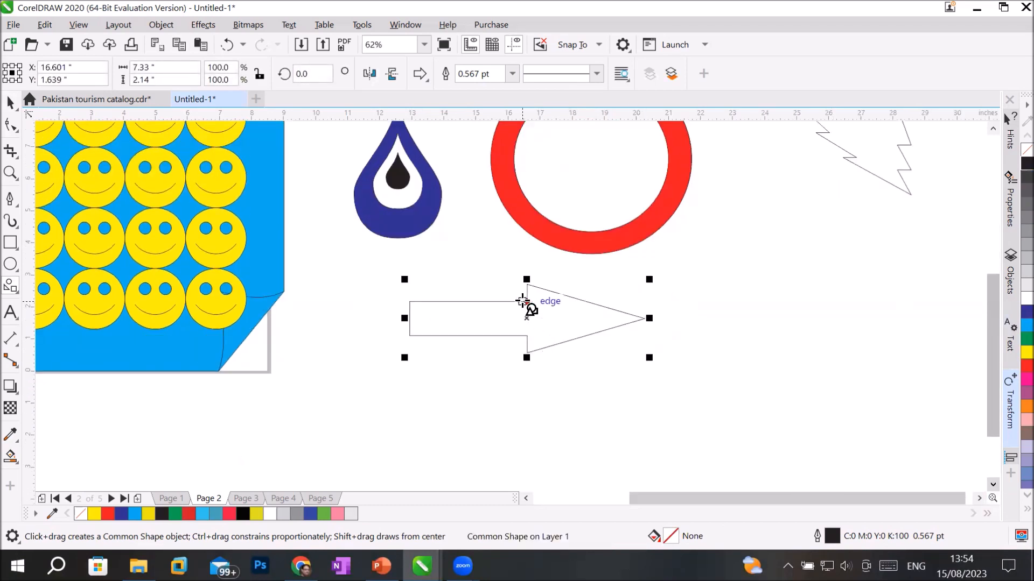
{"action": "left_click_drag", "start_coordinate": [526, 302], "coordinate": [601, 316]}
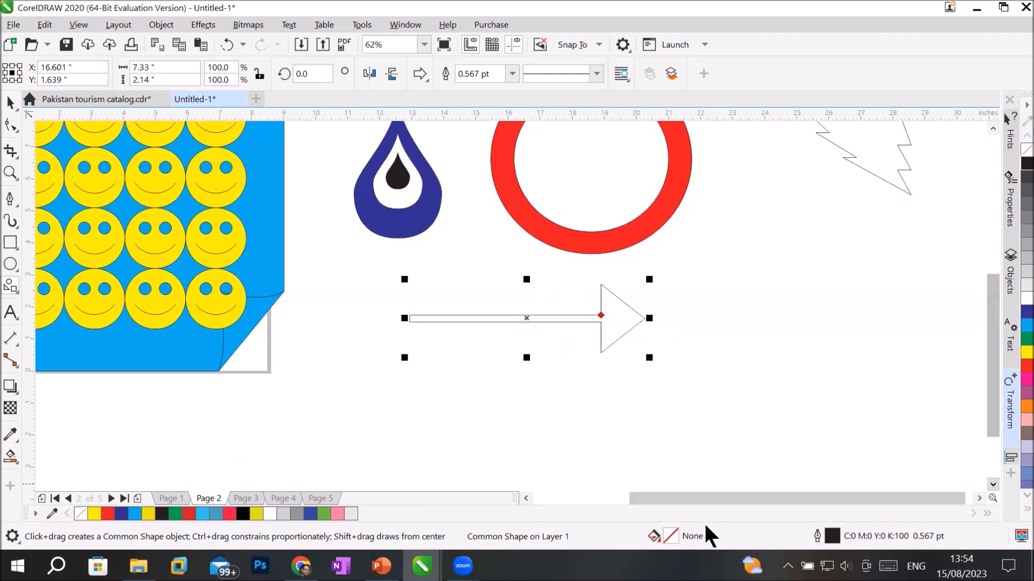
{"action": "left_click_drag", "start_coordinate": [601, 316], "coordinate": [485, 309]}
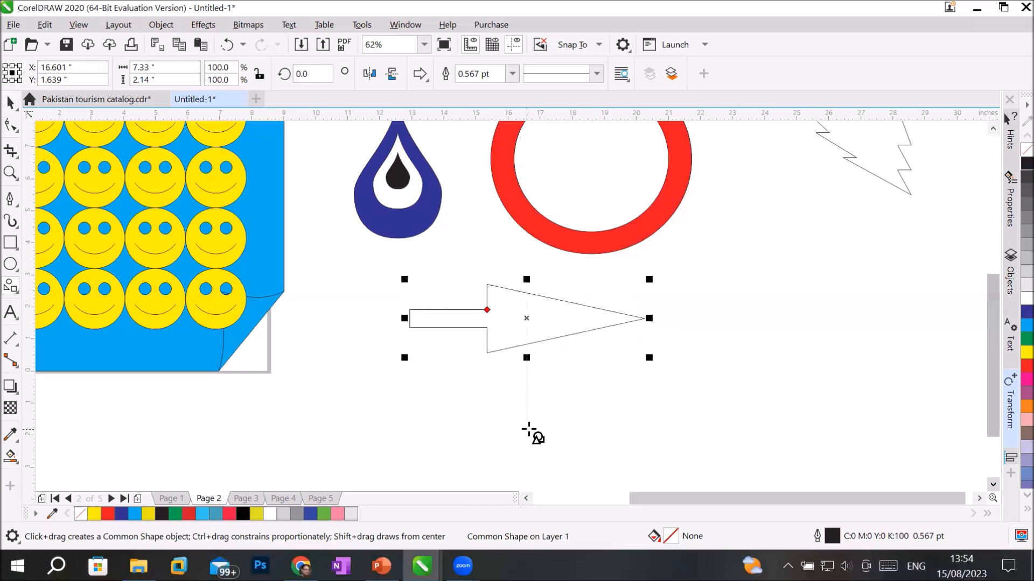
{"action": "left_click_drag", "start_coordinate": [486, 310], "coordinate": [582, 319]}
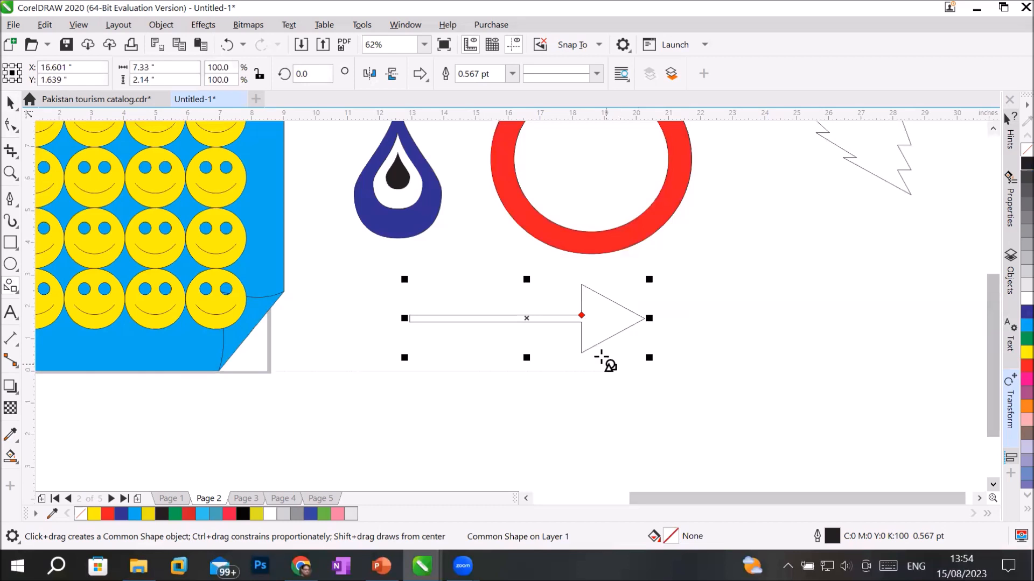
{"action": "left_click_drag", "start_coordinate": [581, 315], "coordinate": [512, 311]}
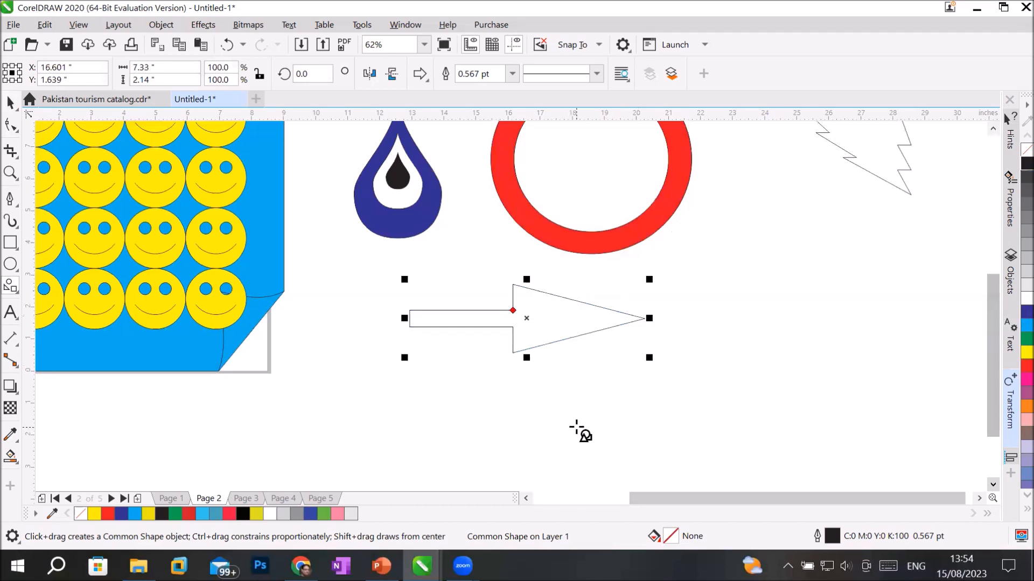
- Draw a right-pointing arrow about 3.4 by 1.9 inches below the lightning bolt and thin and shorten its shaft
{"action": "left_click_drag", "start_coordinate": [774, 221], "coordinate": [886, 287]}
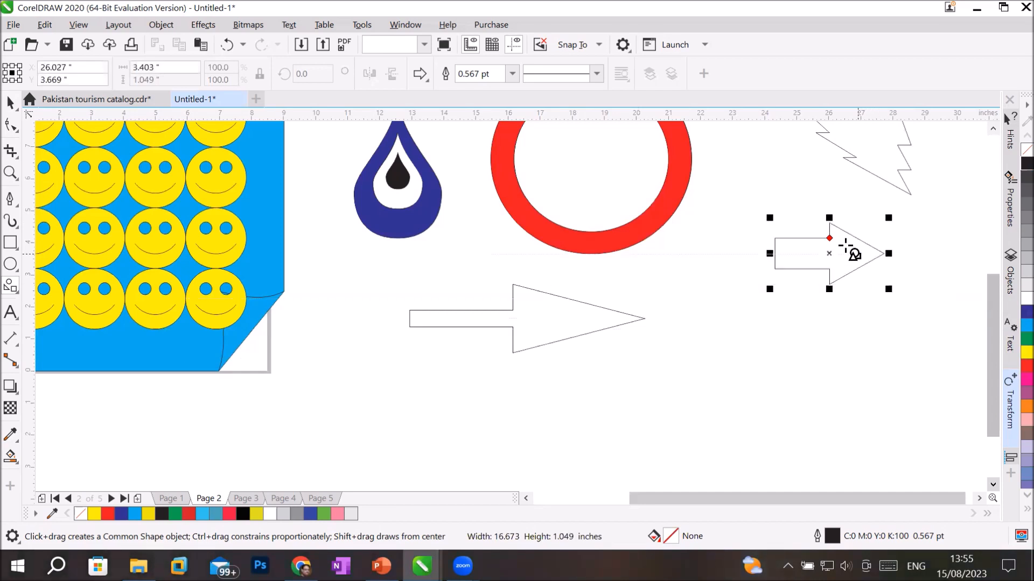
{"action": "left_click_drag", "start_coordinate": [831, 239], "coordinate": [806, 250]}
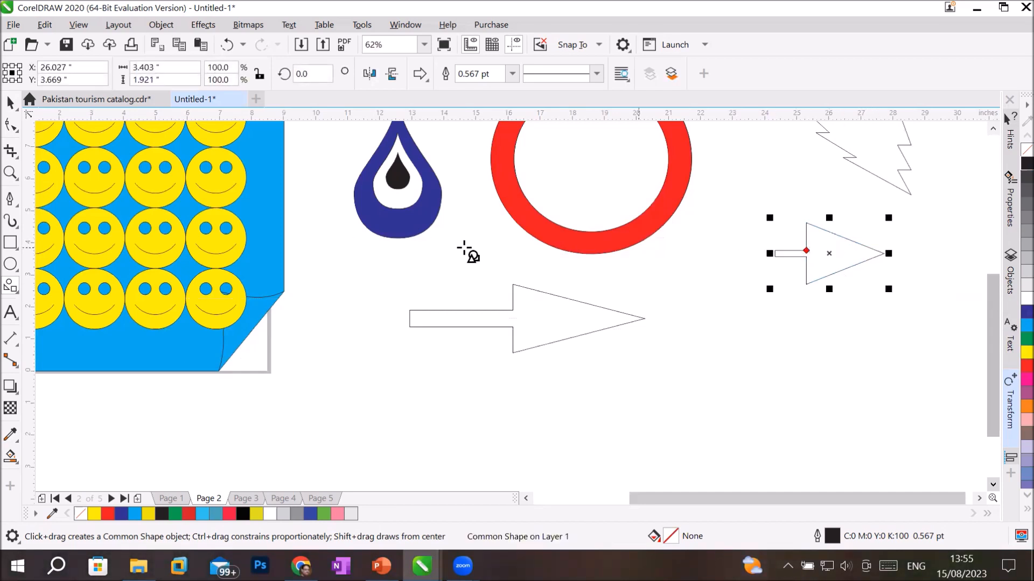
- Draw a vertical double-headed arrow about 3.0 by 3.9 inches below the small right-pointing arrow
{"action": "left_click", "coordinate": [419, 73]}
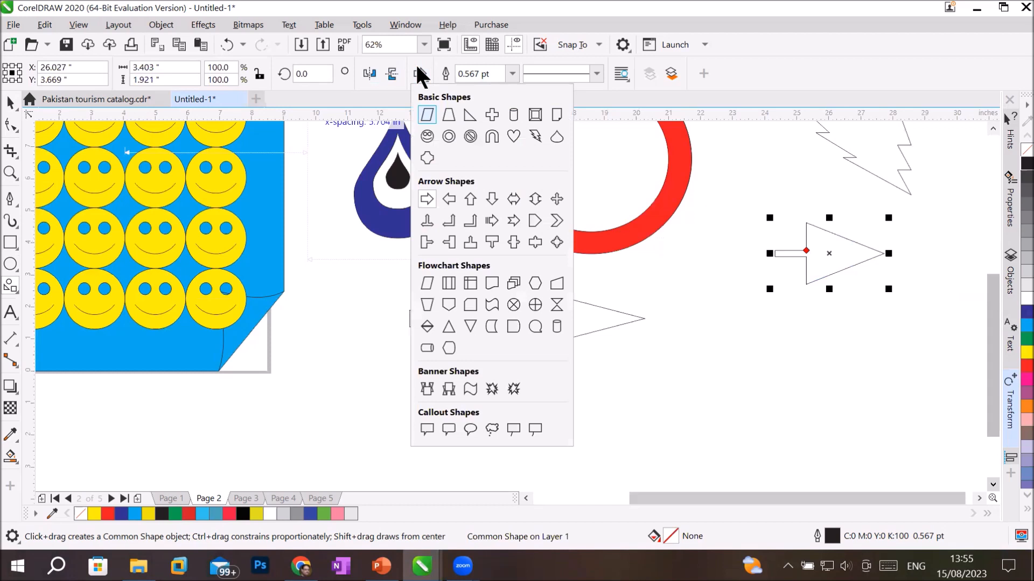
{"action": "left_click", "coordinate": [535, 199]}
{"action": "left_click_drag", "start_coordinate": [711, 319], "coordinate": [805, 441]}
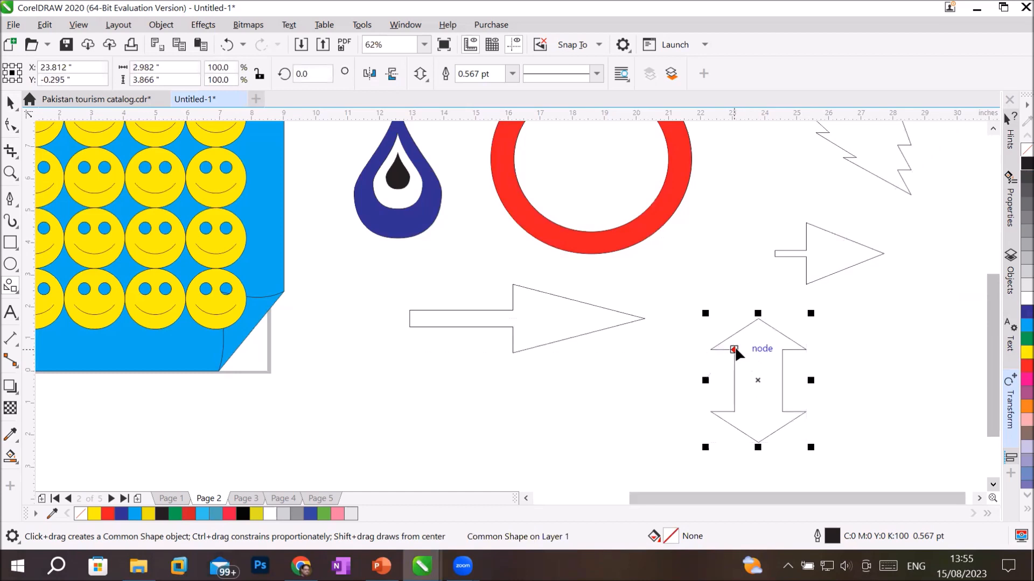
- Reshape the double-headed arrow's shaft to a medium width with the control node and fill the arrow with dark blue
{"action": "left_click_drag", "start_coordinate": [743, 348], "coordinate": [754, 348]}
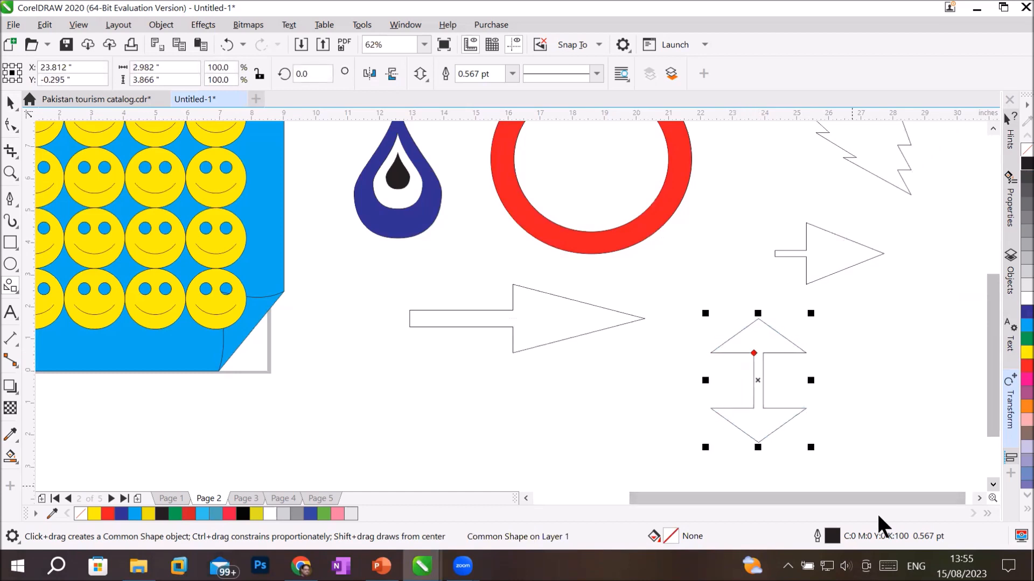
{"action": "left_click_drag", "start_coordinate": [754, 353], "coordinate": [708, 353]}
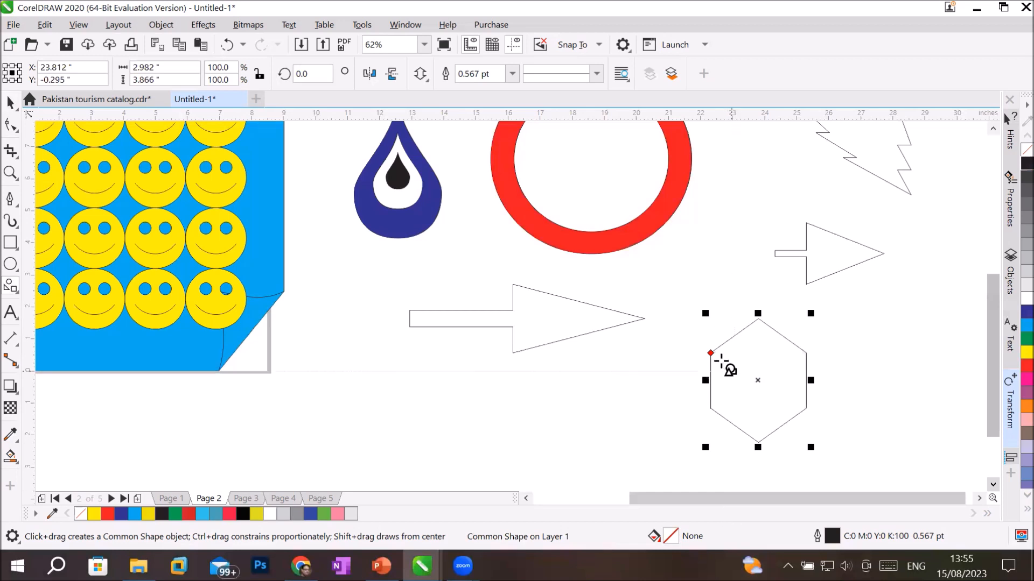
{"action": "left_click_drag", "start_coordinate": [709, 353], "coordinate": [742, 354]}
{"action": "left_click", "coordinate": [1026, 311]}
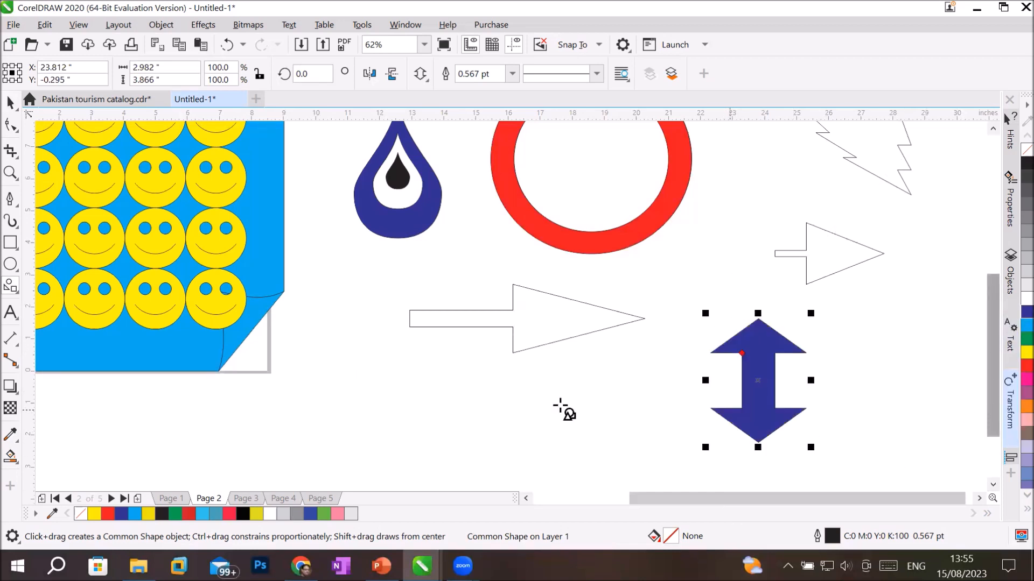
- Draw two flowchart parallelograms side by side below the long arrow, the second about 3.3 by 2.5 inches
{"action": "left_click", "coordinate": [421, 73]}
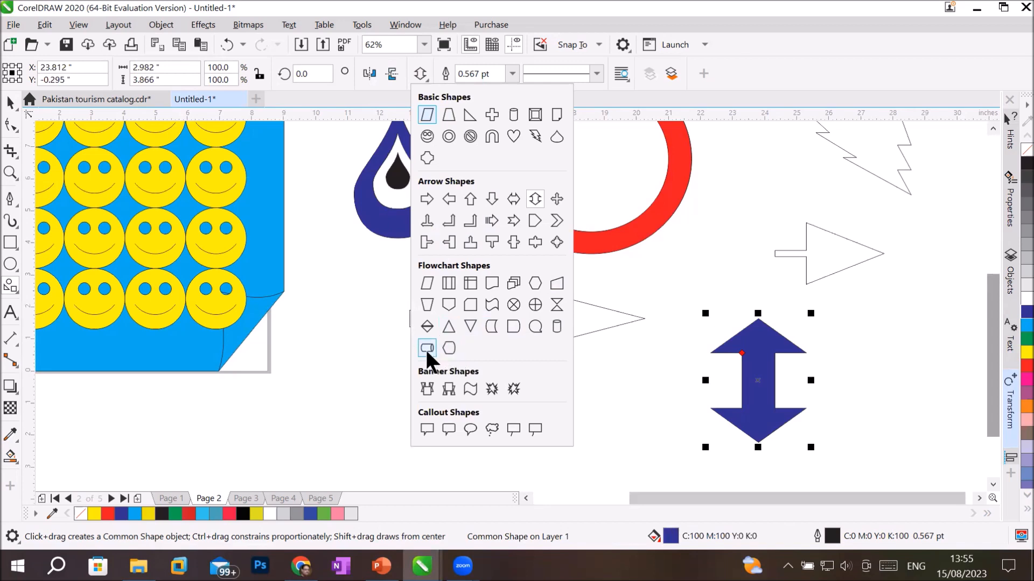
{"action": "left_click", "coordinate": [427, 282]}
{"action": "left_click_drag", "start_coordinate": [311, 366], "coordinate": [446, 448]}
{"action": "left_click_drag", "start_coordinate": [610, 356], "coordinate": [496, 447]}
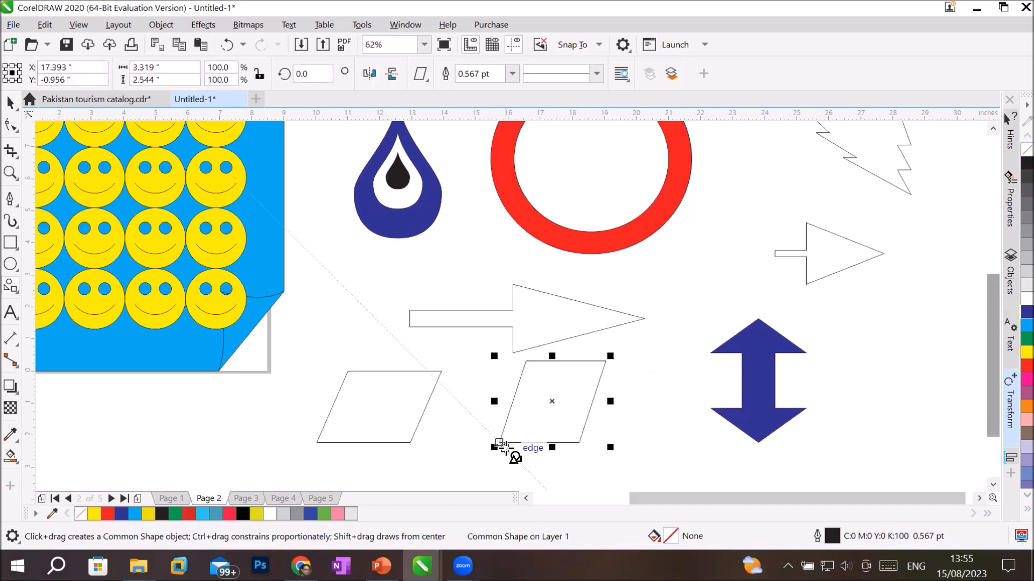
- Draw a flowchart circle with a diagonal cross, about 3.3 inches across, below the blue double-headed arrow
{"action": "left_click", "coordinate": [995, 487]}
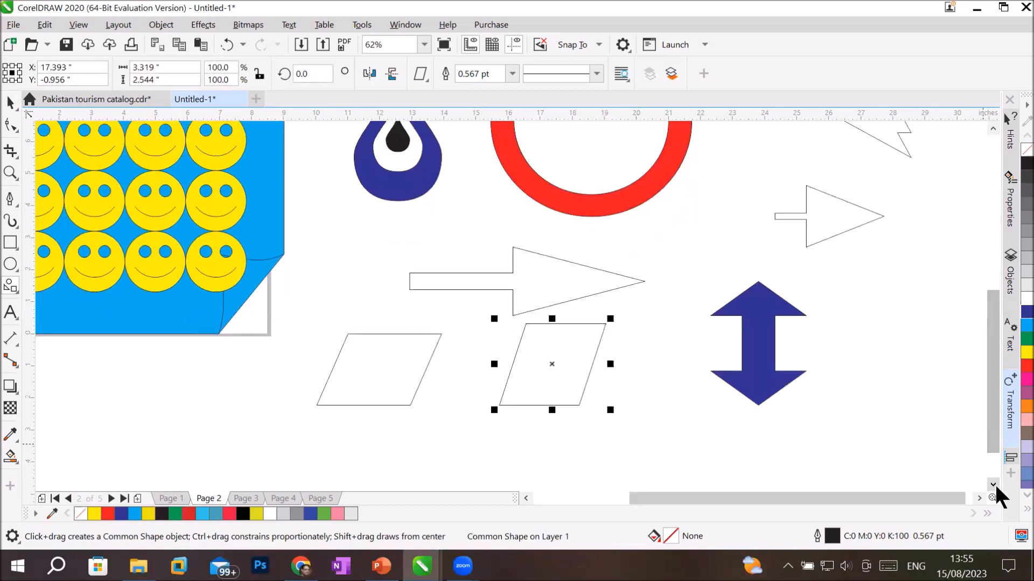
{"action": "left_click", "coordinate": [996, 487]}
{"action": "left_click", "coordinate": [995, 487]}
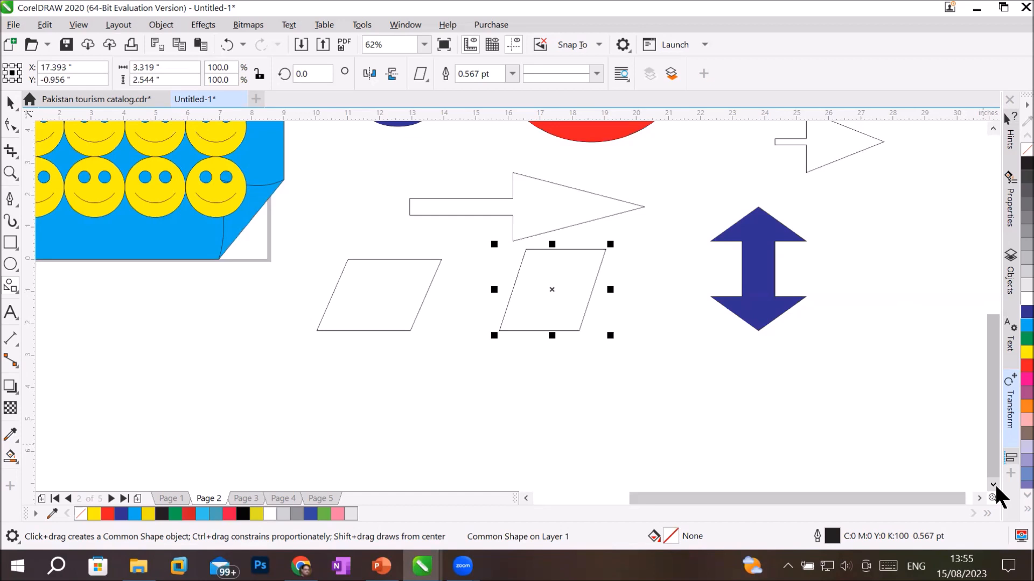
{"action": "left_click", "coordinate": [426, 73]}
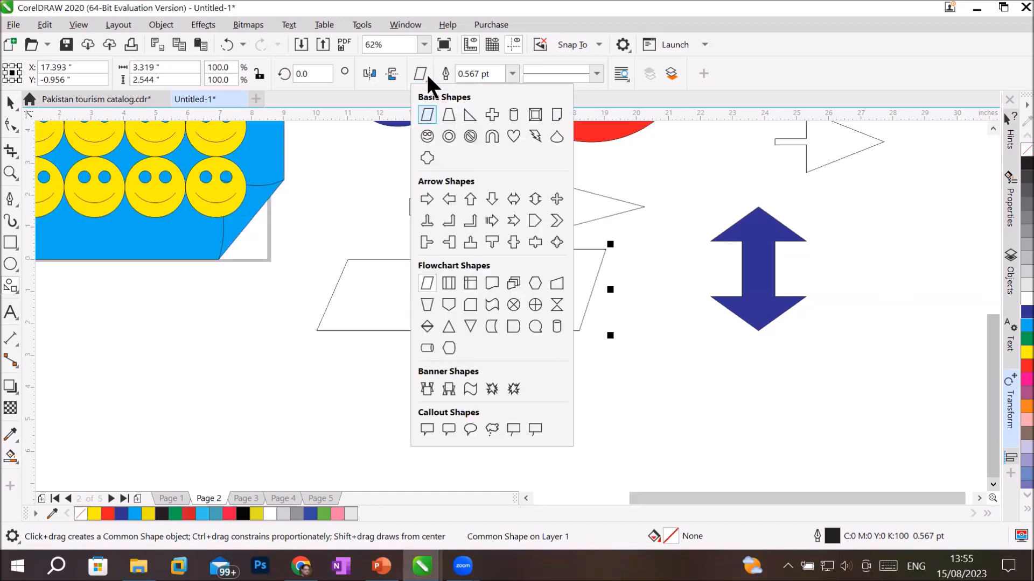
{"action": "left_click", "coordinate": [427, 304]}
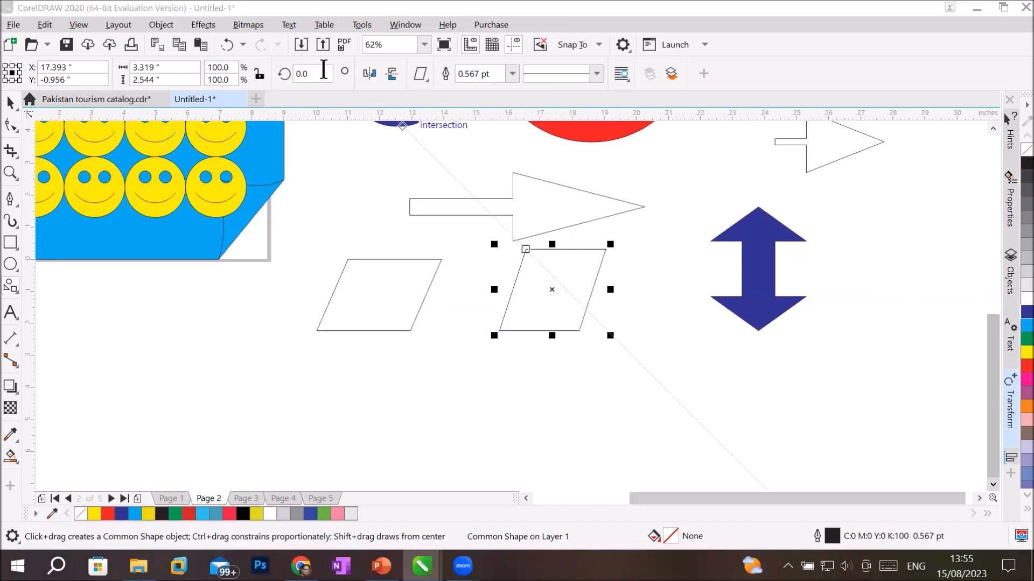
{"action": "left_click", "coordinate": [428, 74]}
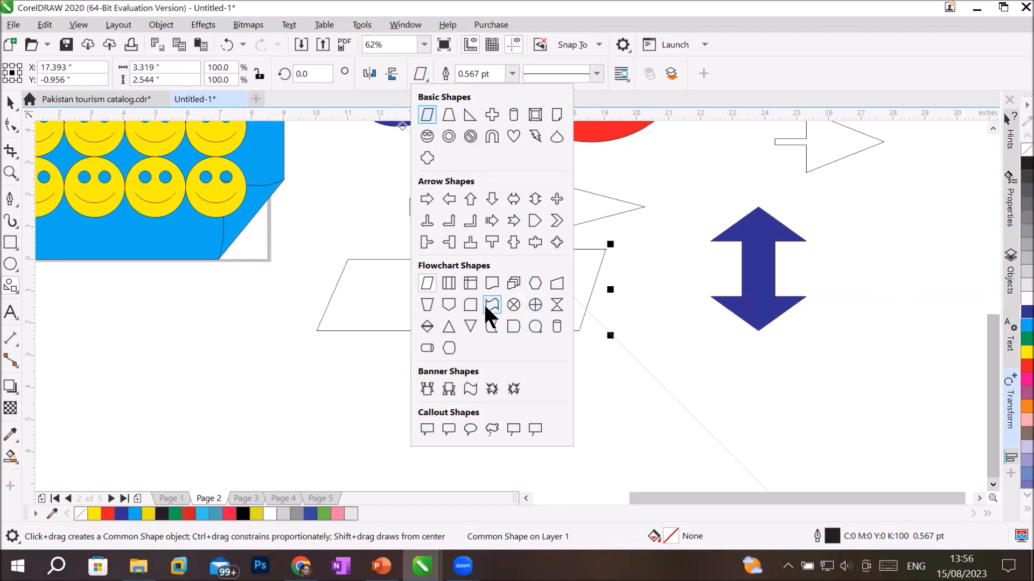
{"action": "left_click", "coordinate": [514, 306]}
{"action": "left_click_drag", "start_coordinate": [663, 339], "coordinate": [785, 439]}
- Draw a horizontal flowchart cylinder about 7.9 by 2.8 inches below the first parallelogram
{"action": "left_click", "coordinate": [420, 74]}
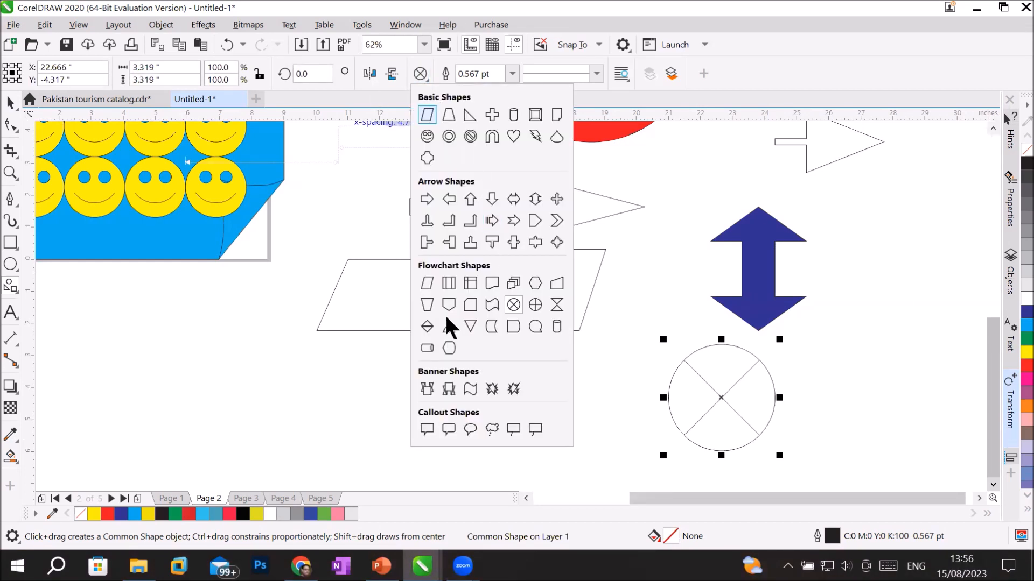
{"action": "left_click", "coordinate": [429, 348]}
{"action": "left_click_drag", "start_coordinate": [173, 352], "coordinate": [428, 445]}
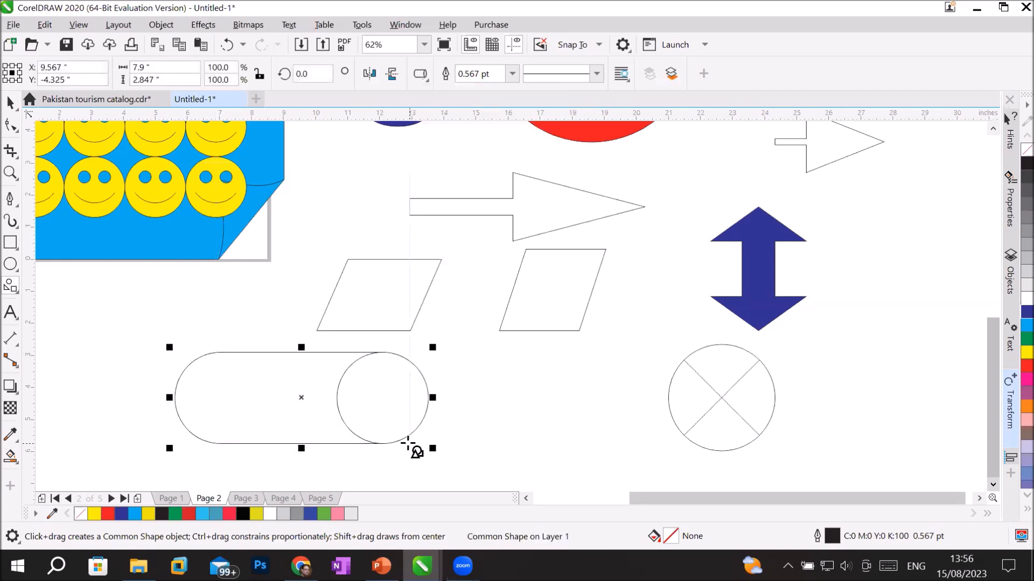
- Draw a wavy banner shape about 7.5 by 1.4 inches across the upper edge of Page 3
{"action": "left_click", "coordinate": [992, 485]}
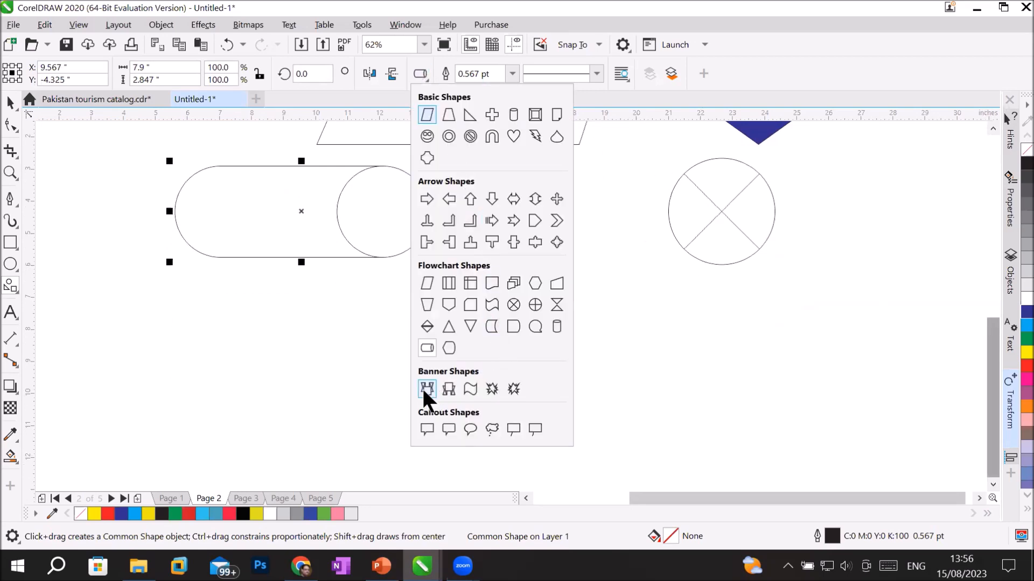
{"action": "left_click", "coordinate": [470, 388]}
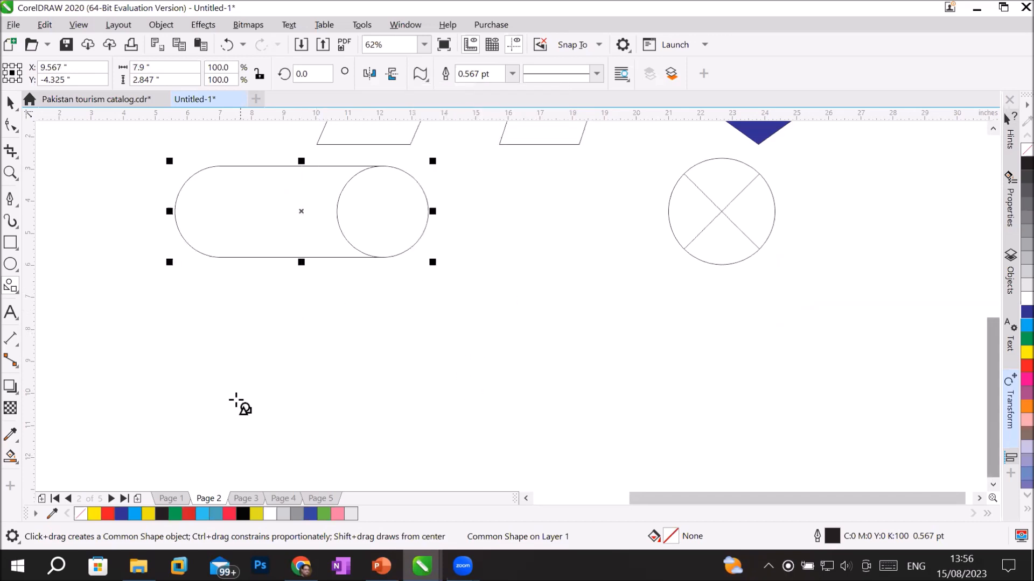
{"action": "left_click", "coordinate": [244, 499]}
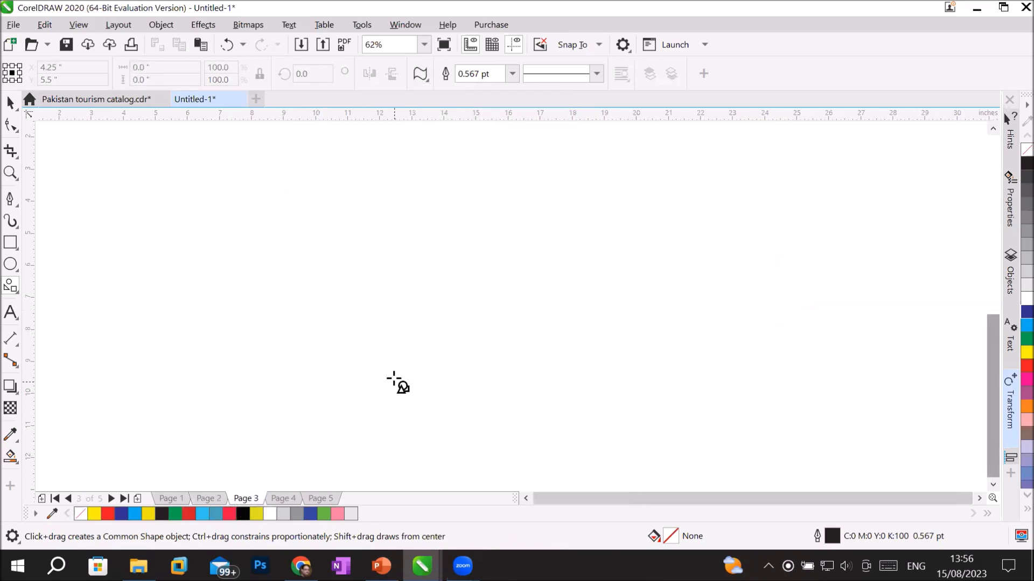
{"action": "scroll", "coordinate": [399, 377], "scroll_direction": "down", "scroll_amount": 5}
{"action": "scroll", "coordinate": [383, 329], "scroll_direction": "up", "scroll_amount": 3}
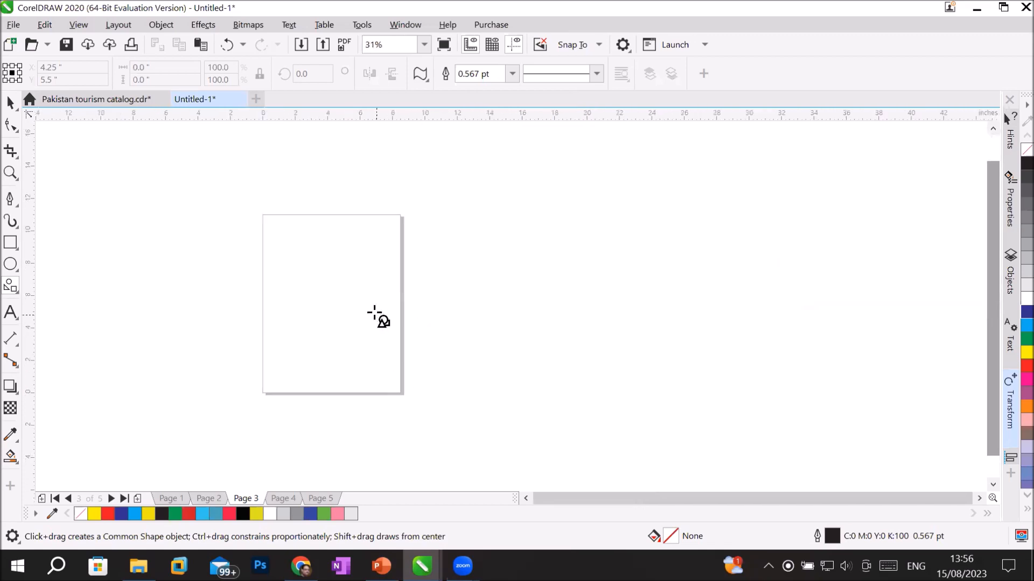
{"action": "left_click_drag", "start_coordinate": [267, 218], "coordinate": [394, 247]}
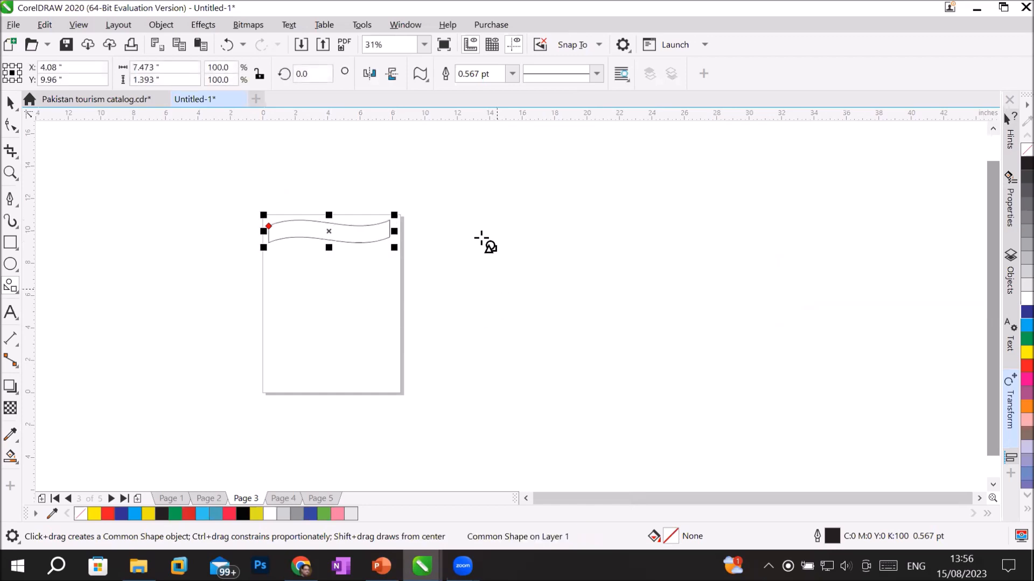
- Add the artistic text "Trainings by professionals" over the wavy banner on Page 3
{"action": "scroll", "coordinate": [412, 199], "scroll_direction": "up", "scroll_amount": 2}
{"action": "scroll", "coordinate": [262, 346], "scroll_direction": "down", "scroll_amount": 1}
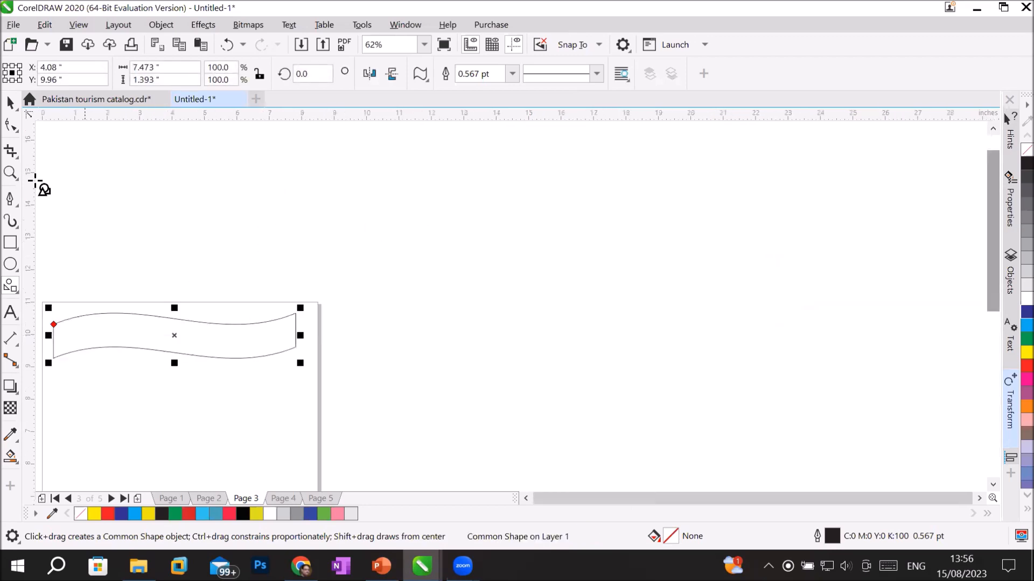
{"action": "left_click", "coordinate": [10, 174]}
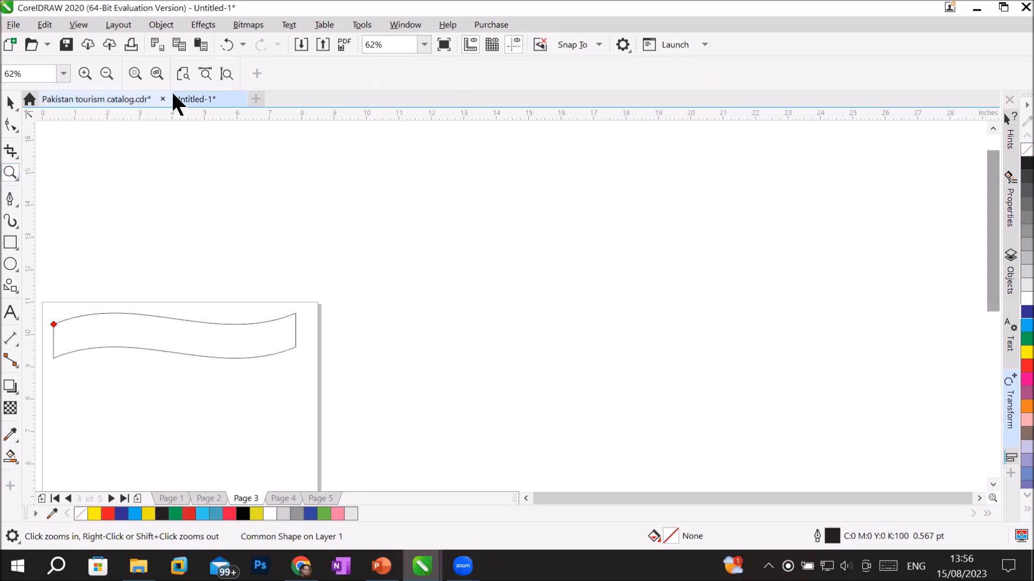
{"action": "left_click", "coordinate": [226, 74]}
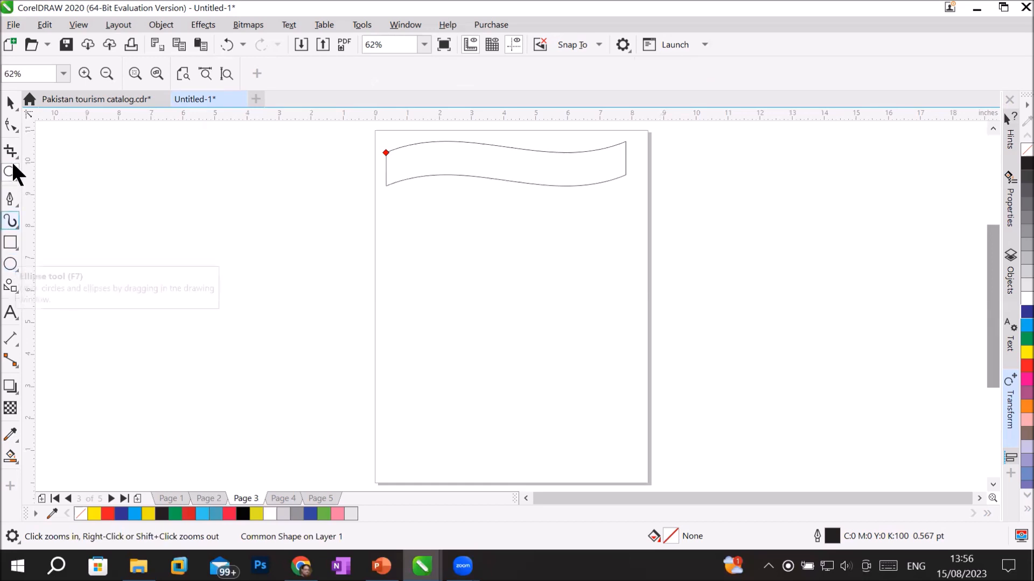
{"action": "left_click", "coordinate": [10, 312]}
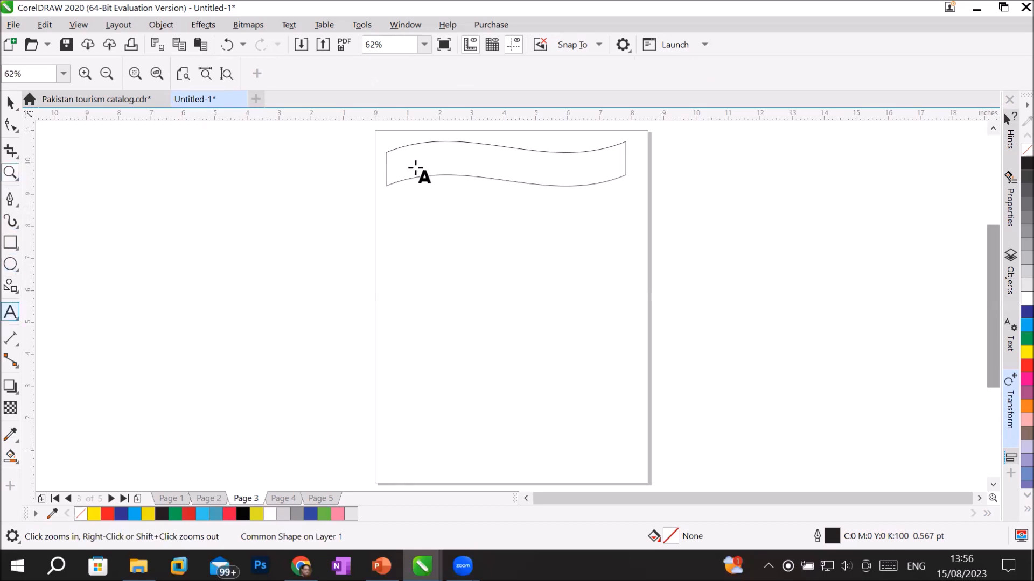
{"action": "left_click", "coordinate": [420, 157]}
{"action": "type", "text": "Trainings by professiona"}
{"action": "key", "text": "BackSpace"}
{"action": "key", "text": "BackSpace"}
{"action": "key", "text": "BackSpace"}
{"action": "key", "text": "BackSpace"}
{"action": "type", "text": "nals"}
{"action": "key", "text": "Left"}
{"action": "key", "text": "Left"}
{"action": "key", "text": "Left"}
{"action": "key", "text": "Left"}
{"action": "type", "text": "io"}
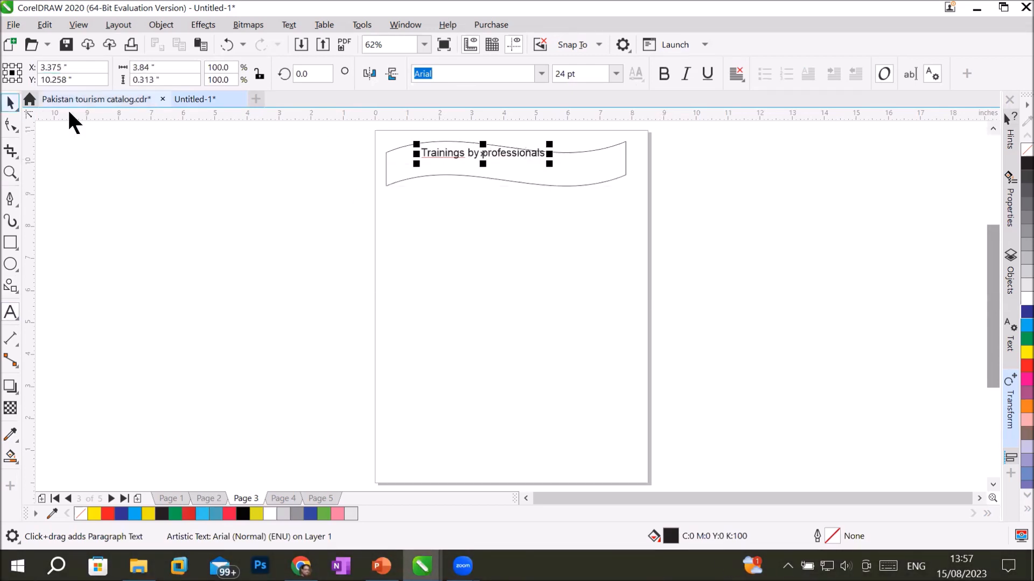
{"action": "left_click", "coordinate": [10, 102]}
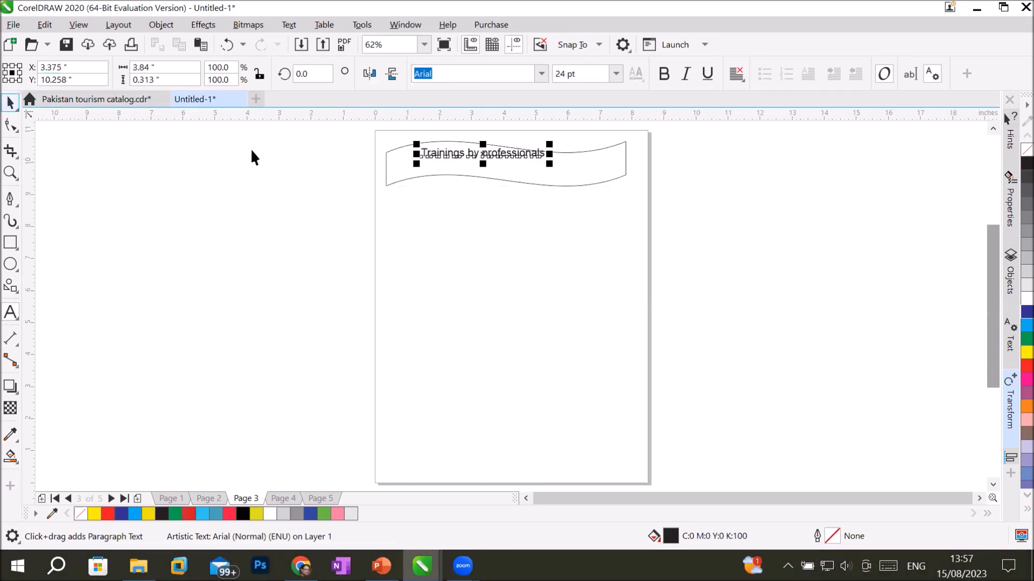
- Centre the "Trainings by professionals" text on the wavy banner and fill the banner with cyan
{"action": "left_click_drag", "start_coordinate": [486, 149], "coordinate": [506, 165]}
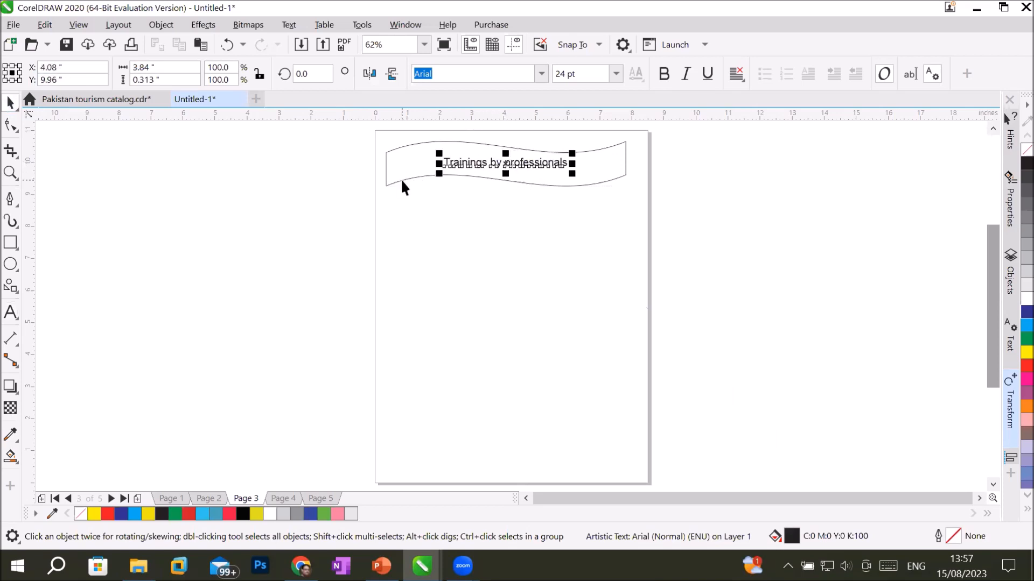
{"action": "left_click", "coordinate": [402, 182]}
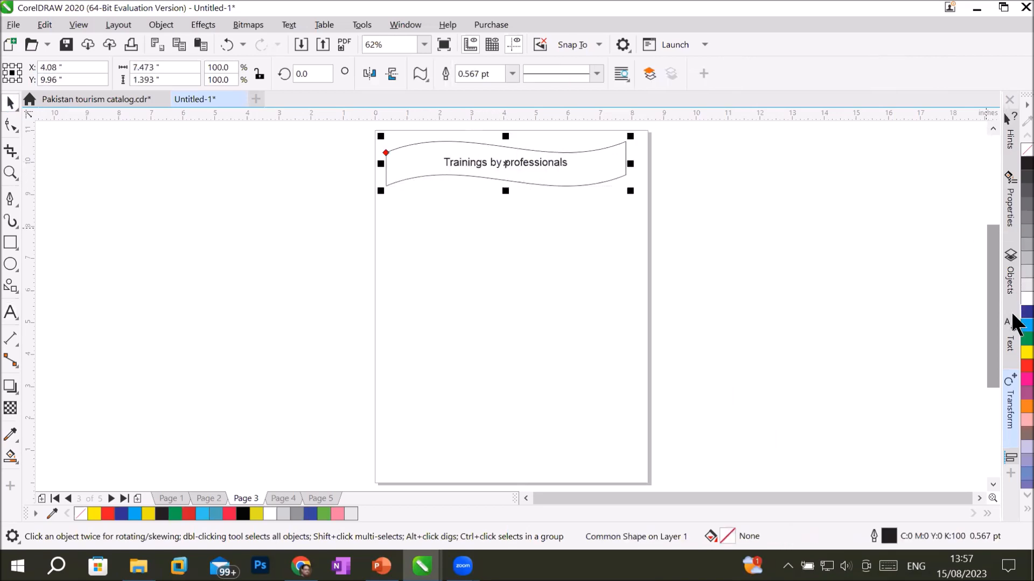
{"action": "left_click", "coordinate": [1026, 326]}
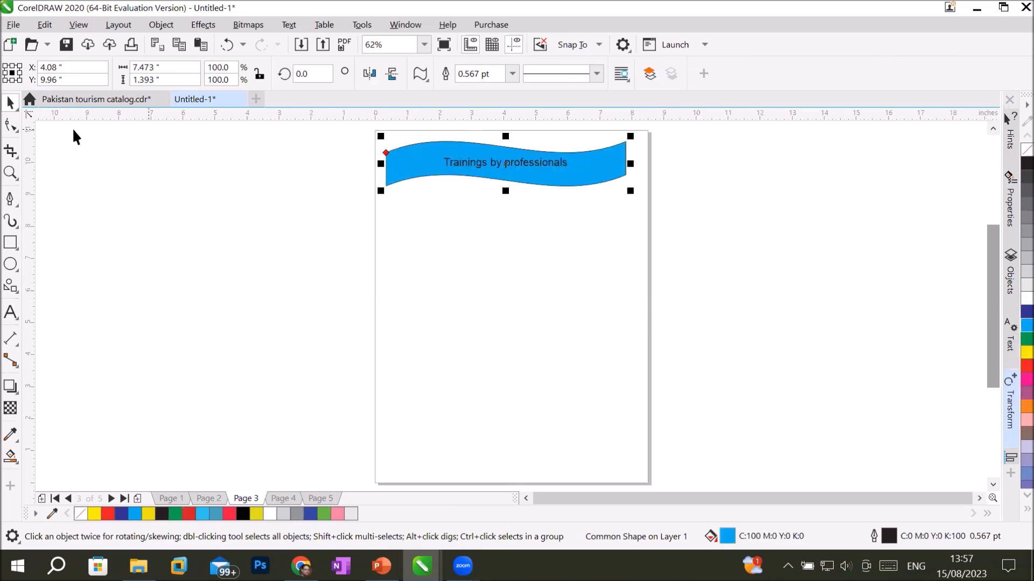
- Reshape the cyan banner with its red glyph node, flattening it to a rectangle and bending it into a thin, deeply curved ribbon
{"action": "key", "text": "F10"}
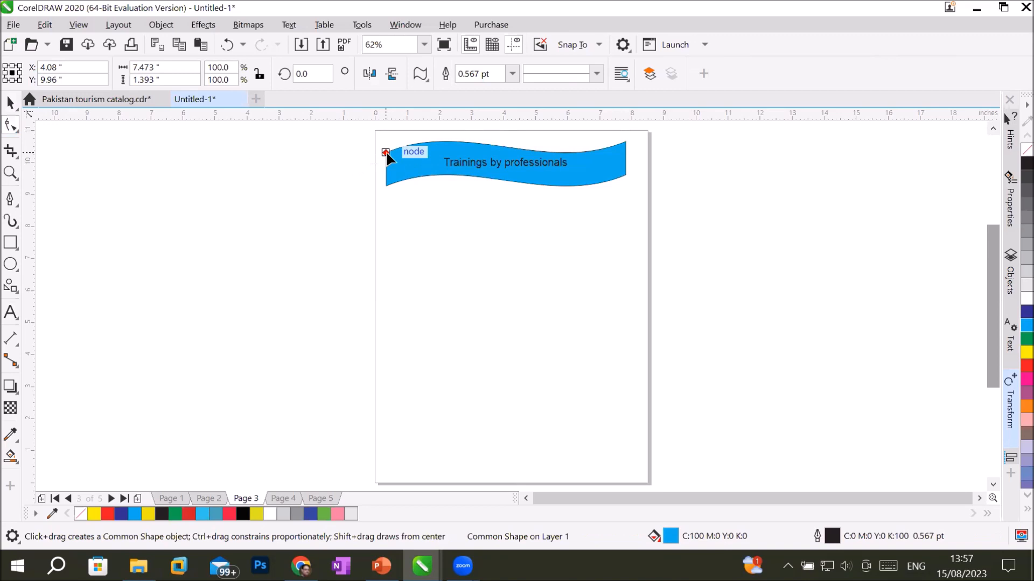
{"action": "left_click_drag", "start_coordinate": [387, 154], "coordinate": [367, 134]}
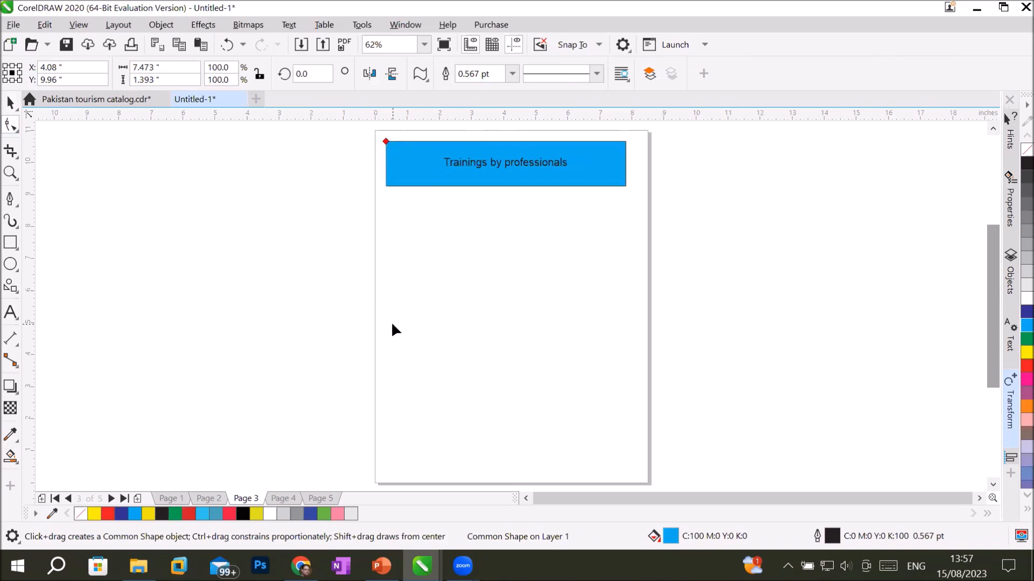
{"action": "scroll", "coordinate": [367, 130], "scroll_direction": "up", "scroll_amount": 3}
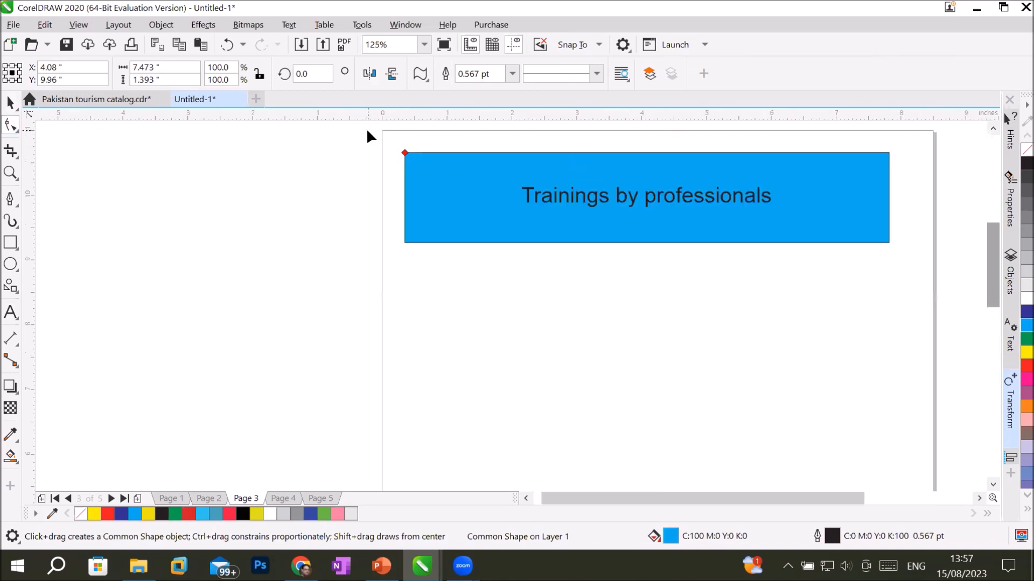
{"action": "left_click_drag", "start_coordinate": [404, 153], "coordinate": [408, 214]}
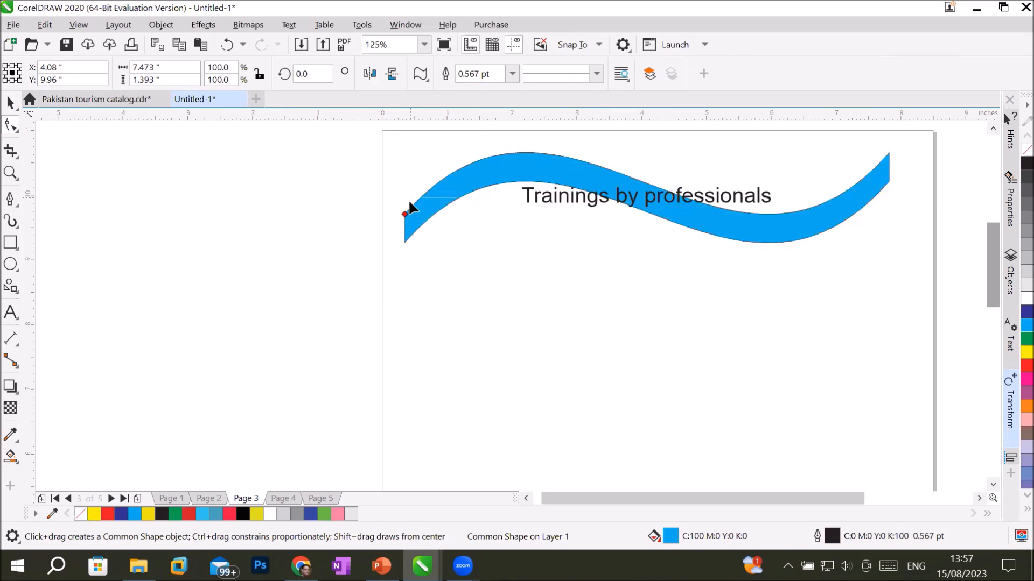
{"action": "left_click_drag", "start_coordinate": [404, 215], "coordinate": [382, 228]}
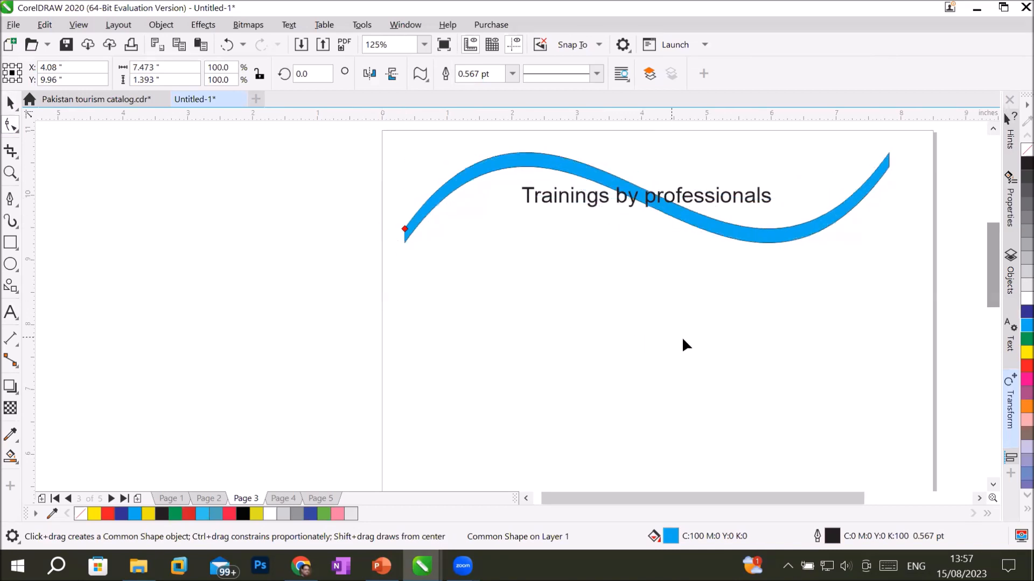
- Place a copy of the cyan ribbon just below the original and repeat the duplication down Page 3 until there are eleven copies
{"action": "scroll", "coordinate": [991, 476], "scroll_direction": "down", "scroll_amount": 2}
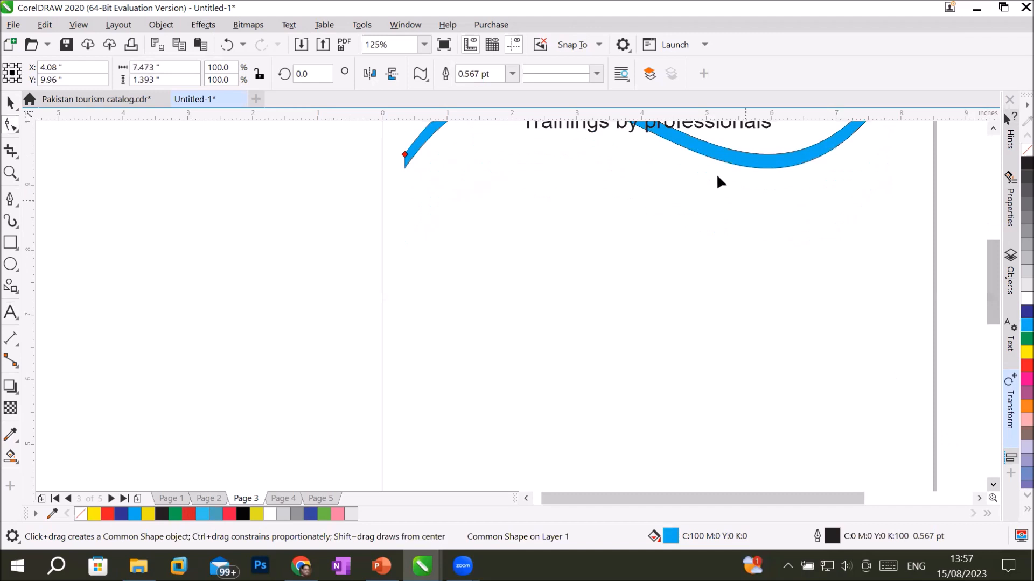
{"action": "left_click", "coordinate": [10, 102]}
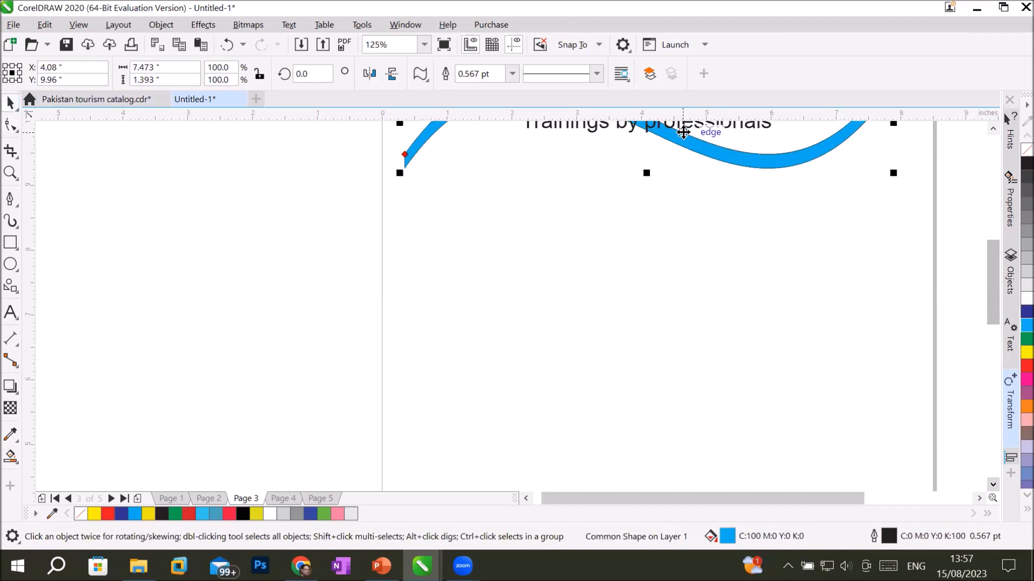
{"action": "left_click_drag", "start_coordinate": [684, 145], "coordinate": [677, 200]}
{"action": "key", "text": "ctrl+d"}
{"action": "key", "text": "ctrl+d"}
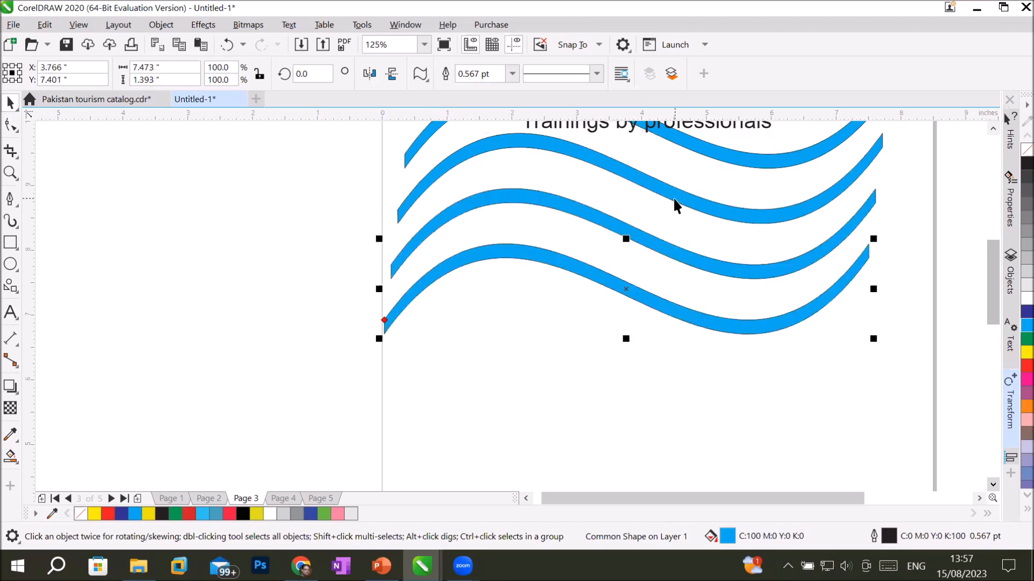
{"action": "key", "text": "ctrl+d"}
{"action": "key", "text": "ctrl+d"}
{"action": "key", "text": "ctrl+d"}
{"action": "scroll", "coordinate": [741, 242], "scroll_direction": "down", "scroll_amount": 5}
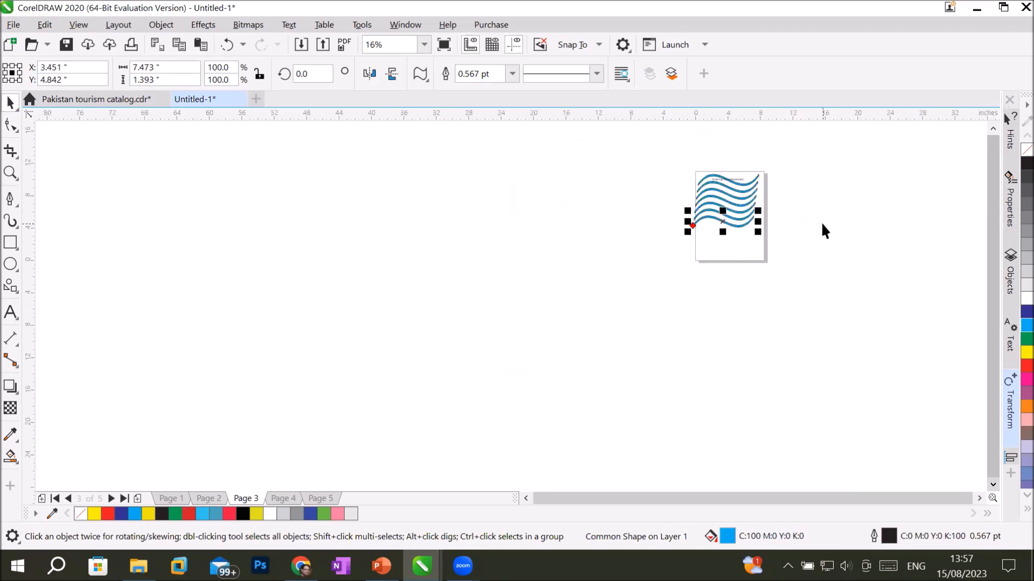
{"action": "key", "text": "ctrl+d"}
{"action": "key", "text": "ctrl+d"}
{"action": "key", "text": "ctrl+d"}
{"action": "key", "text": "ctrl+d"}
{"action": "key", "text": "ctrl+d"}
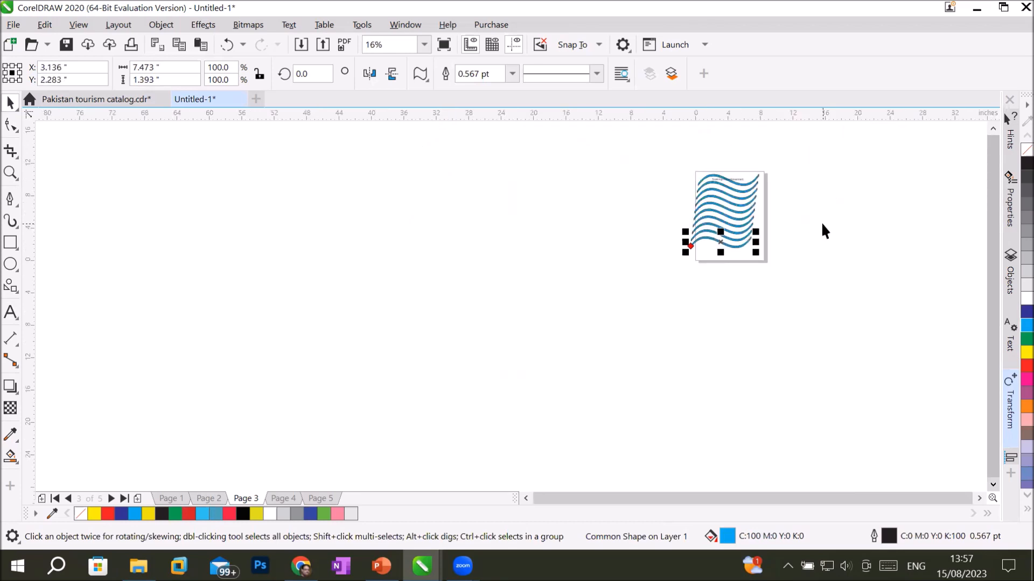
{"action": "left_click", "coordinate": [819, 231]}
{"action": "scroll", "coordinate": [812, 223], "scroll_direction": "up", "scroll_amount": 5}
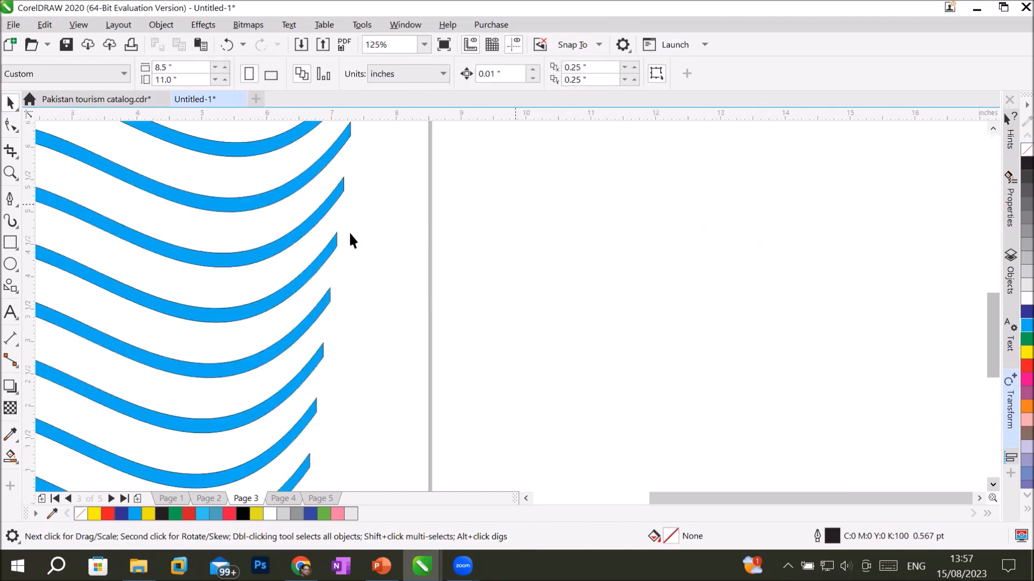
{"action": "scroll", "coordinate": [340, 235], "scroll_direction": "down", "scroll_amount": 2}
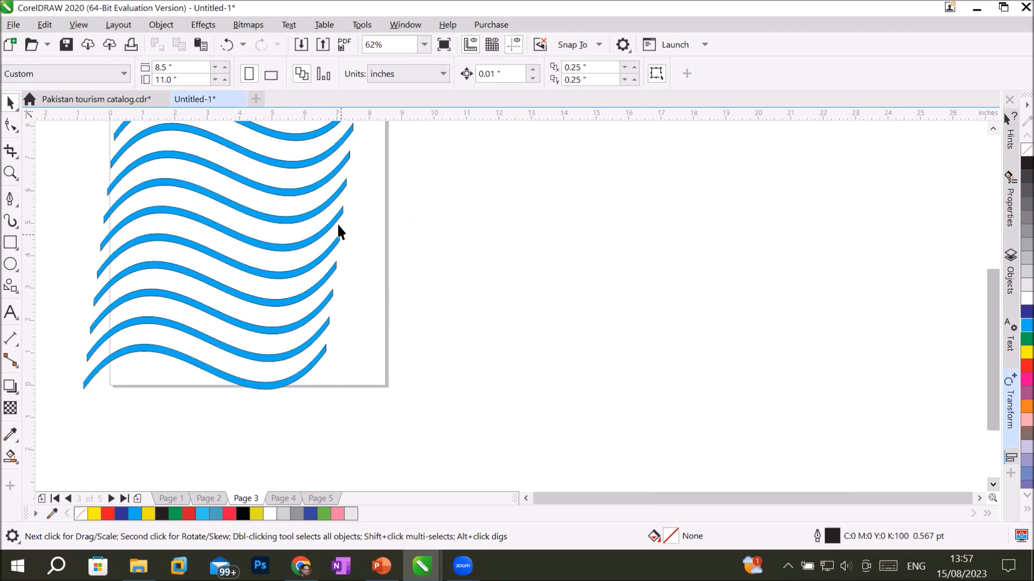
- Draw an explosion banner shape about 7 by 6.7 inches in the empty area to the right of the page
{"action": "left_click", "coordinate": [10, 287]}
{"action": "left_click", "coordinate": [420, 74]}
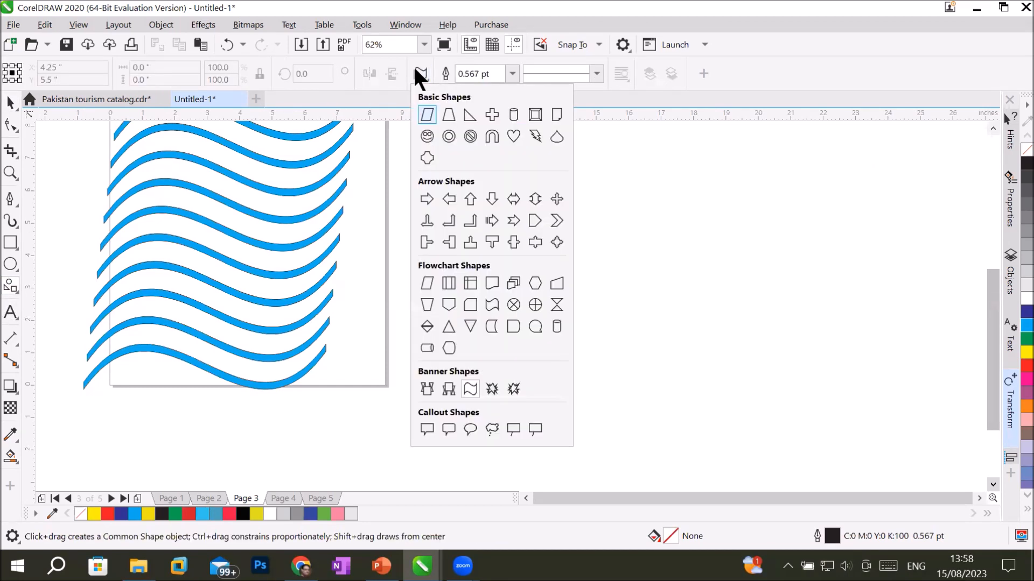
{"action": "left_click", "coordinate": [514, 388]}
{"action": "left_click_drag", "start_coordinate": [583, 205], "coordinate": [815, 428]}
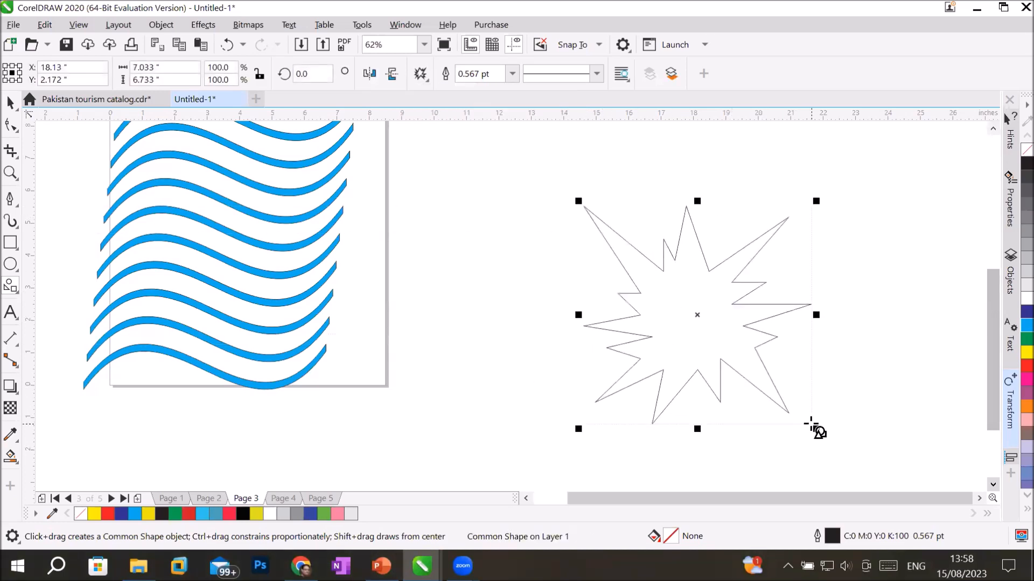
- Add the two-line artistic text "50% OFF" inside the explosion shape
{"action": "left_click", "coordinate": [10, 312]}
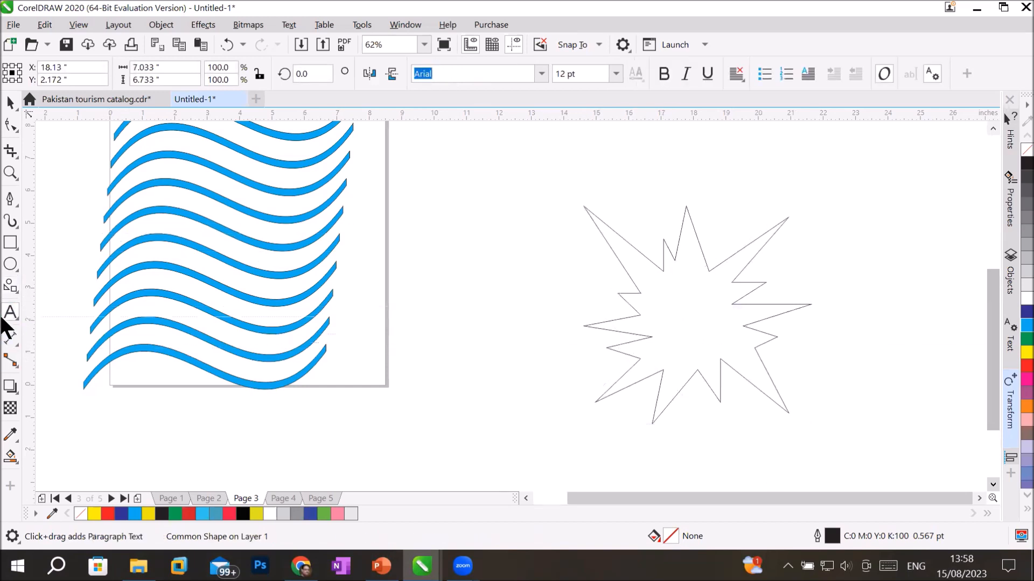
{"action": "left_click", "coordinate": [661, 289]}
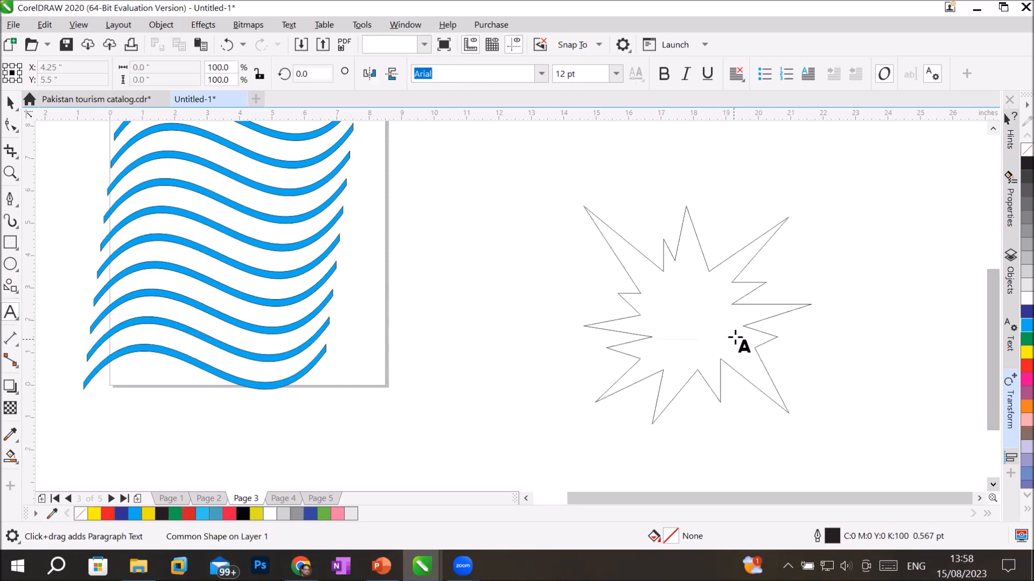
{"action": "type", "text": "50"}
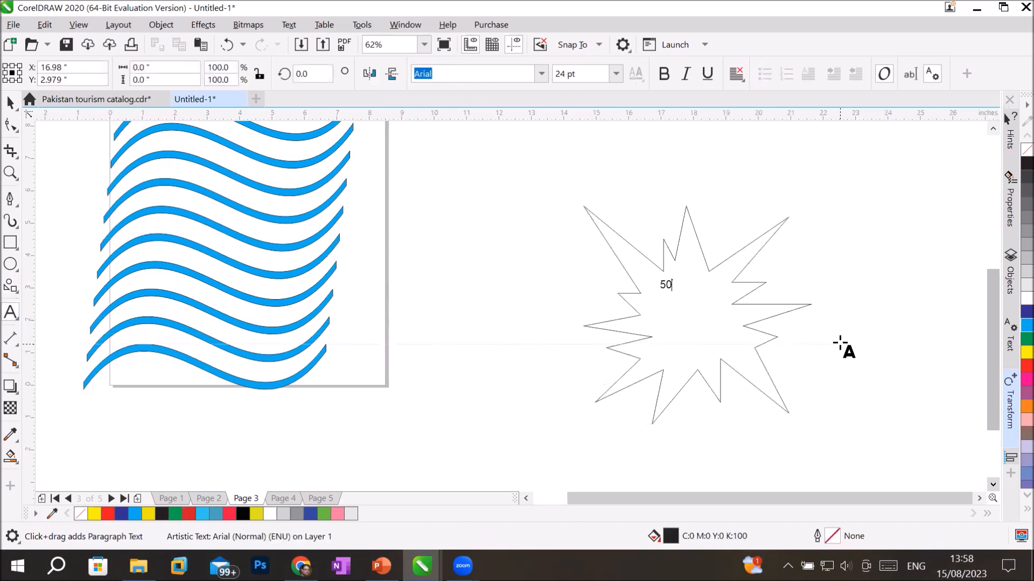
{"action": "type", "text": "%"}
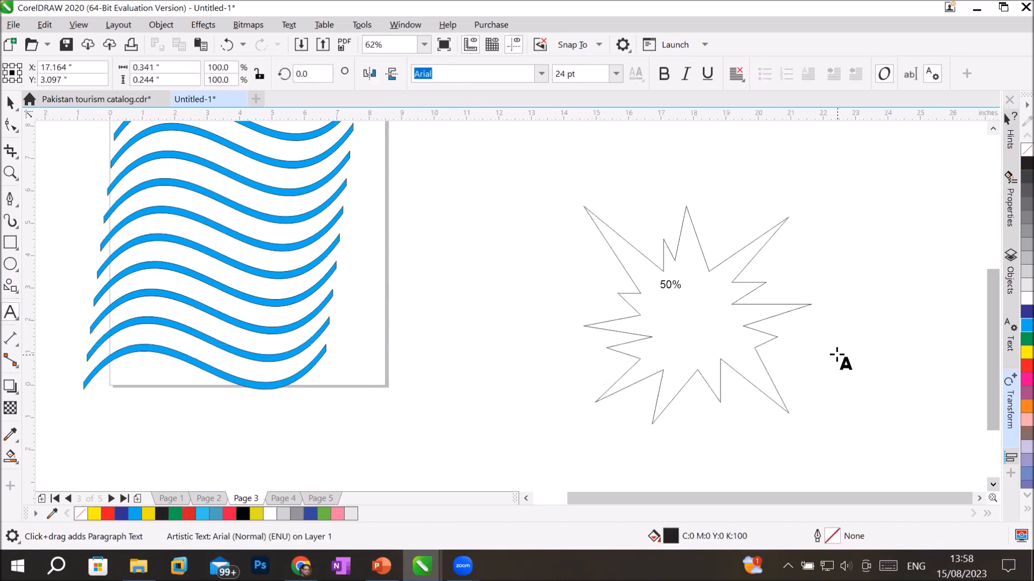
{"action": "key", "text": "Return"}
{"action": "type", "text": "OFF"}
{"action": "key", "text": "Escape"}
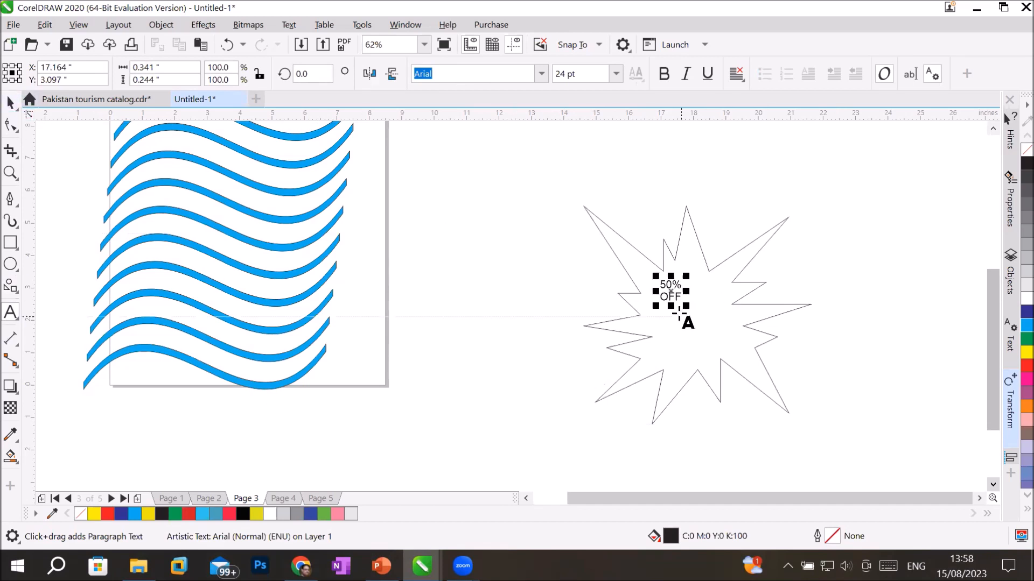
- Enlarge the "50% OFF" text to about 115 pt and move it to the centre of the explosion shape
{"action": "left_click_drag", "start_coordinate": [685, 306], "coordinate": [754, 344]}
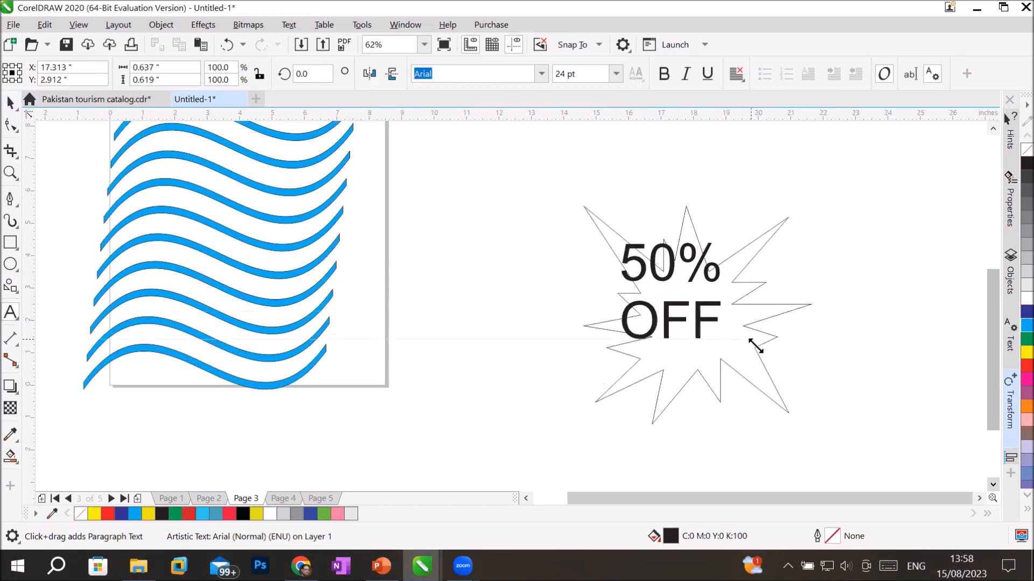
{"action": "left_click", "coordinate": [11, 102]}
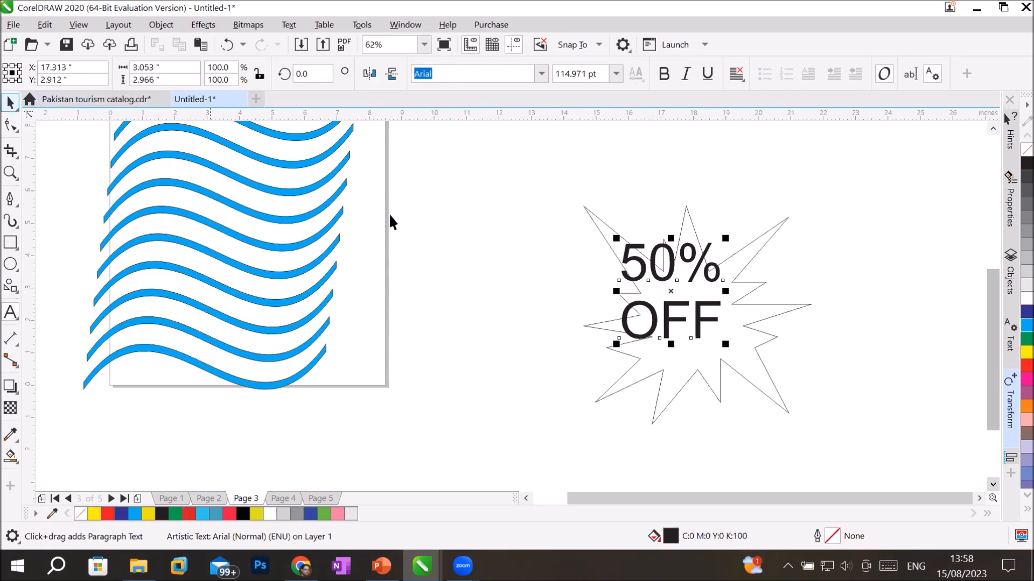
{"action": "left_click_drag", "start_coordinate": [665, 316], "coordinate": [692, 342]}
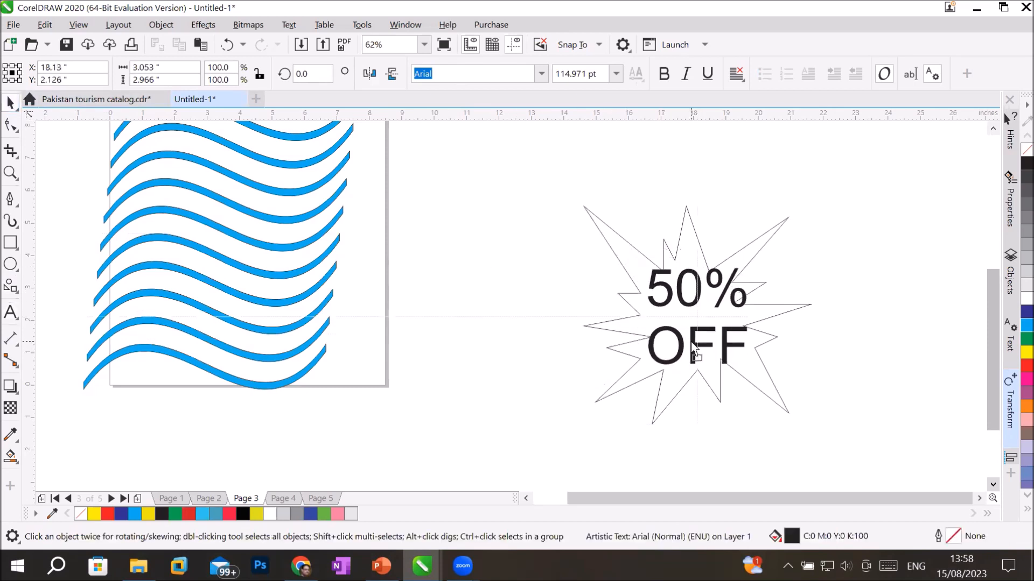
- Try blue and red fills on the explosion shape, and settle on yellow
{"action": "left_click", "coordinate": [605, 228]}
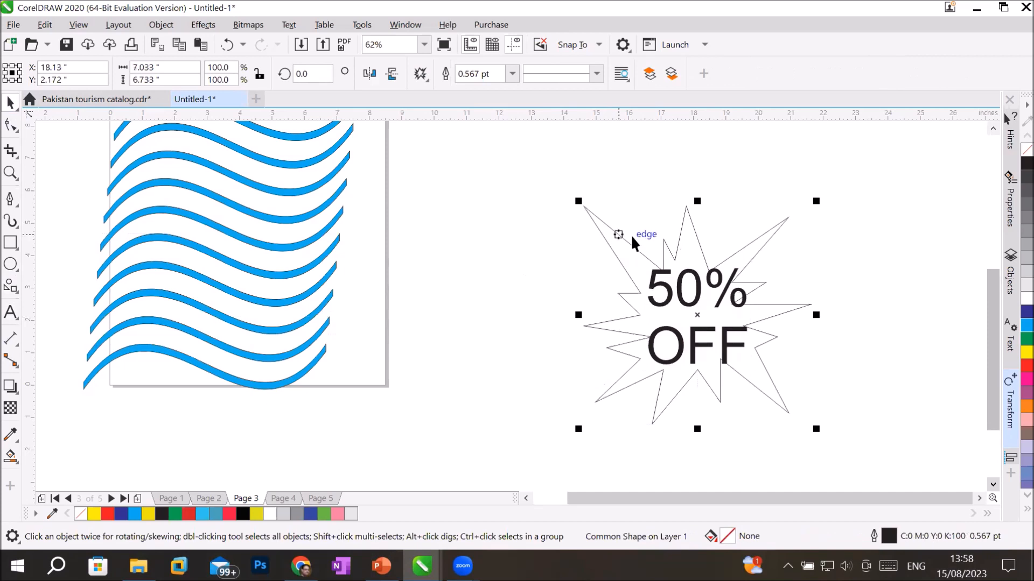
{"action": "left_click", "coordinate": [1022, 311]}
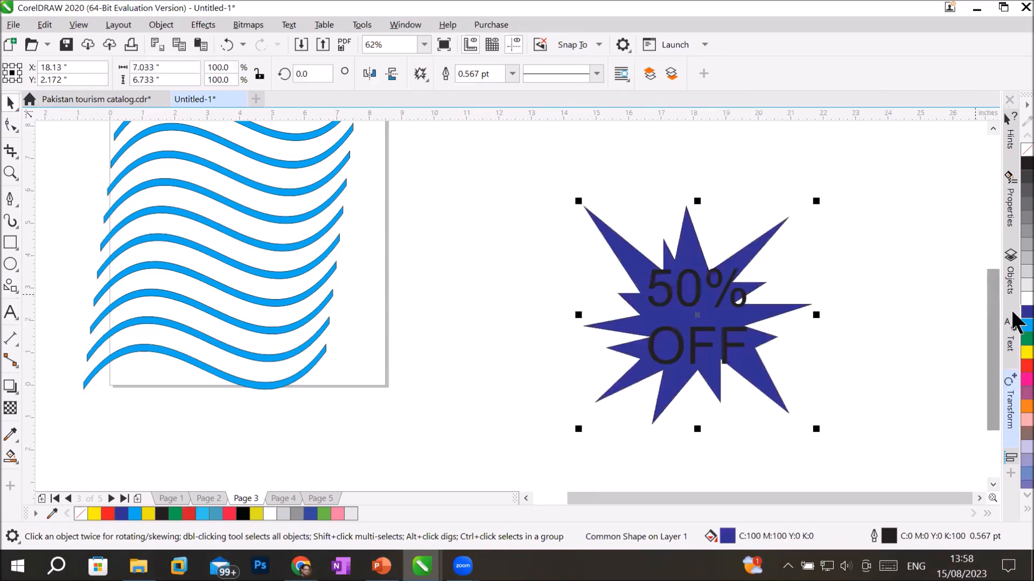
{"action": "left_click", "coordinate": [1023, 366]}
{"action": "left_click", "coordinate": [1019, 354]}
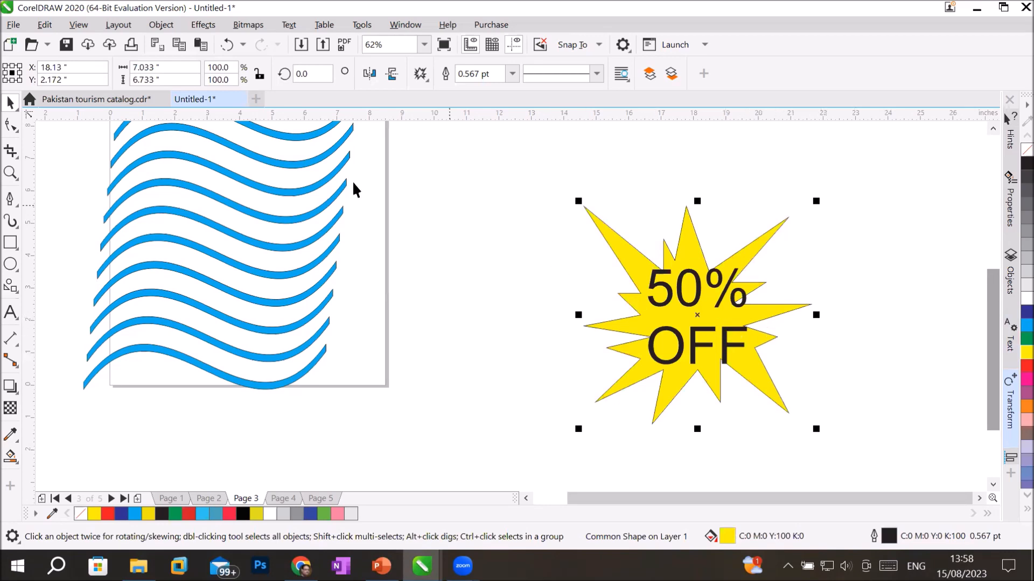
- Convert the yellow explosion shape to curves
{"action": "left_click", "coordinate": [17, 128]}
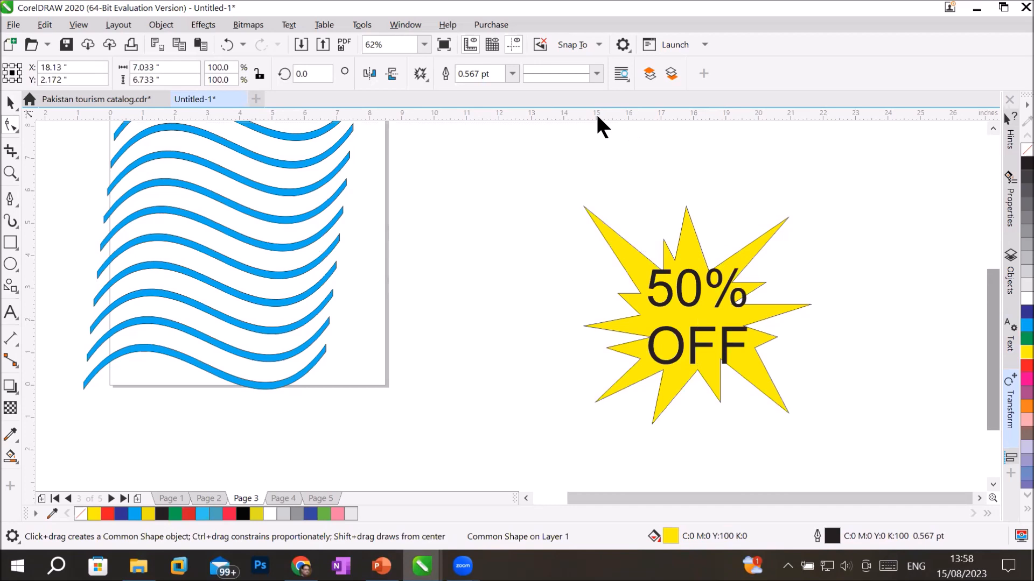
{"action": "left_click", "coordinate": [10, 102]}
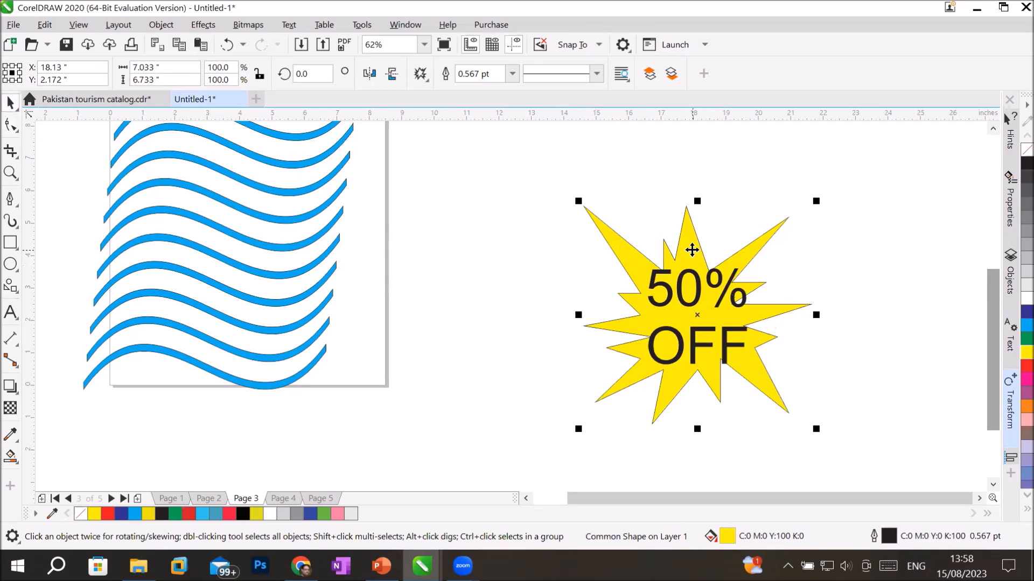
{"action": "right_click", "coordinate": [692, 250]}
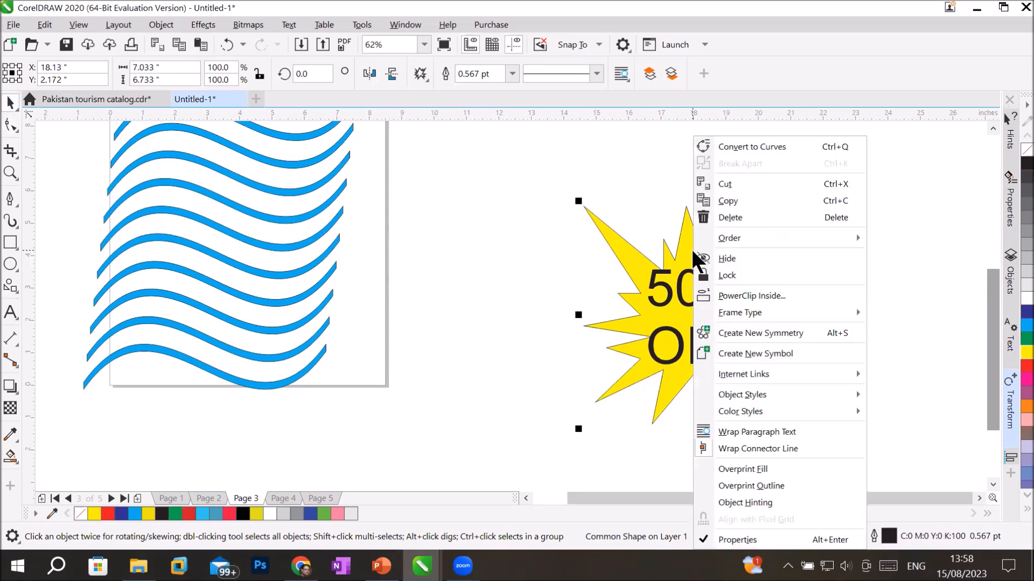
{"action": "left_click", "coordinate": [741, 144]}
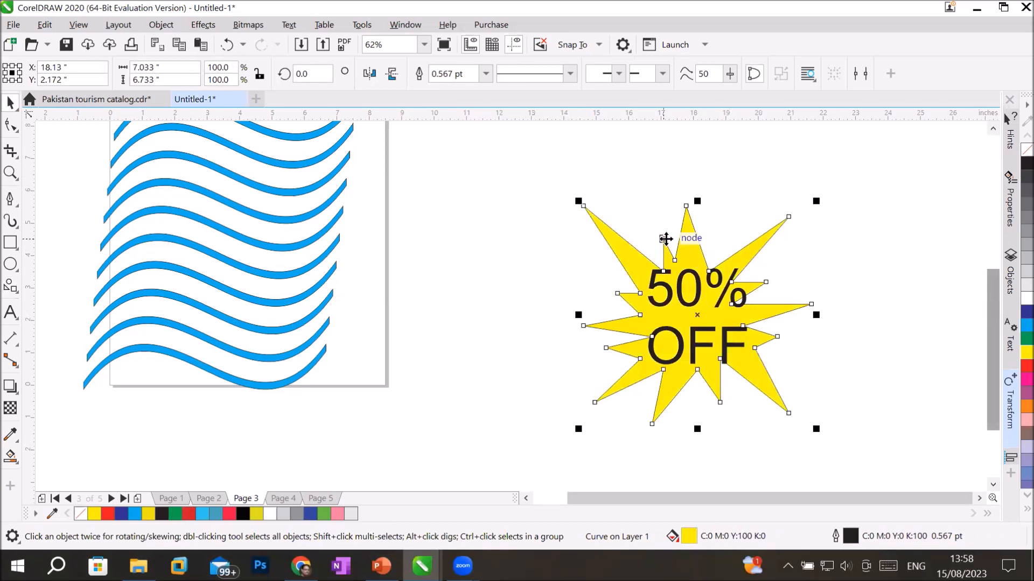
- Lengthen one short upper spike and three right-hand spikes of the yellow explosion shape by pulling their tip nodes outward
{"action": "left_click", "coordinate": [11, 125]}
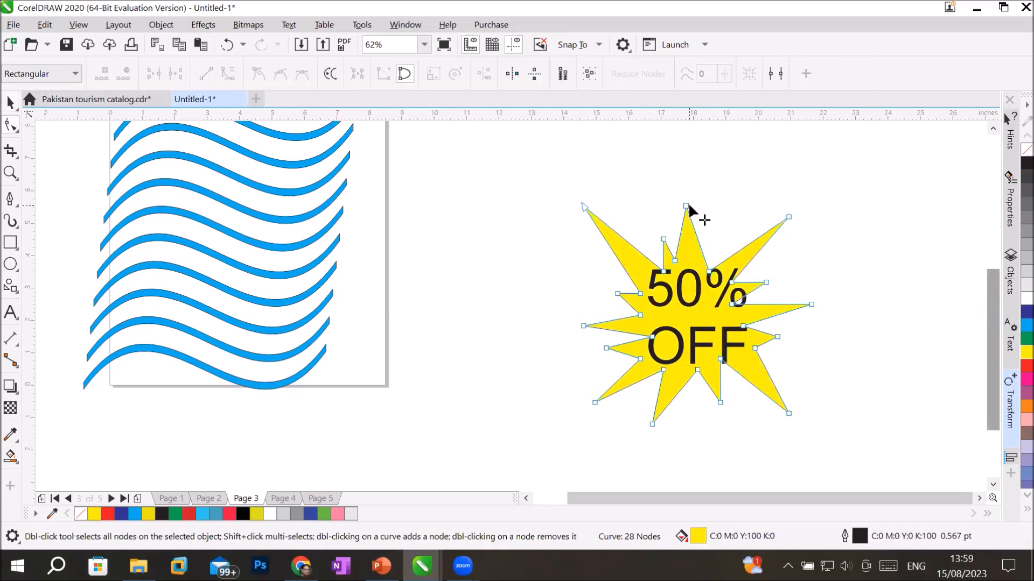
{"action": "left_click", "coordinate": [662, 239]}
{"action": "left_click_drag", "start_coordinate": [653, 211], "coordinate": [648, 201]}
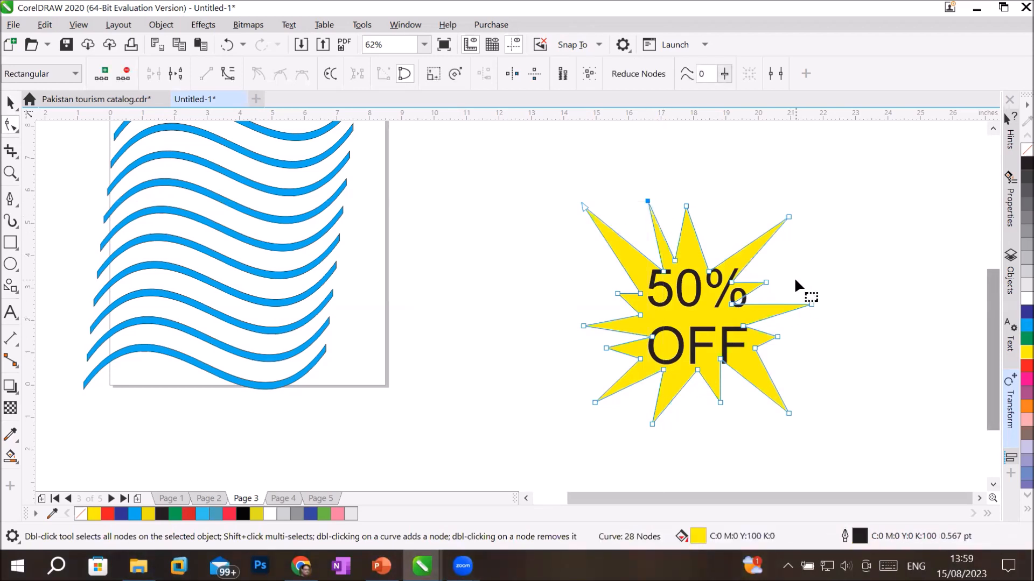
{"action": "left_click_drag", "start_coordinate": [767, 280], "coordinate": [855, 311]}
{"action": "left_click_drag", "start_coordinate": [775, 336], "coordinate": [818, 343]}
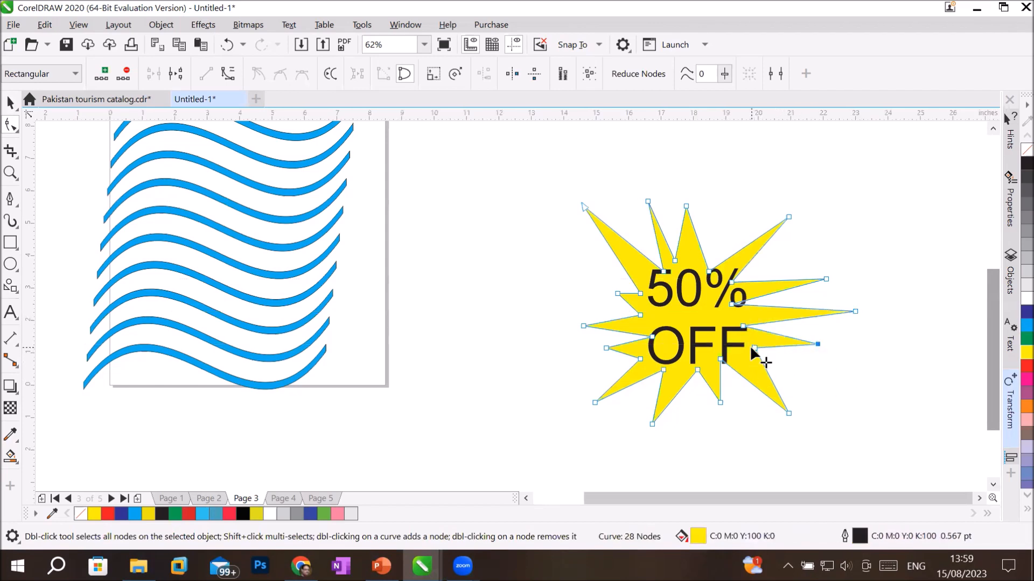
- Shorten the lower-right spike and shift four inner corner nodes of the yellow explosion shape, mostly outward, to make its notches shallower
{"action": "left_click_drag", "start_coordinate": [751, 348], "coordinate": [746, 356]}
{"action": "left_click_drag", "start_coordinate": [786, 411], "coordinate": [757, 401]}
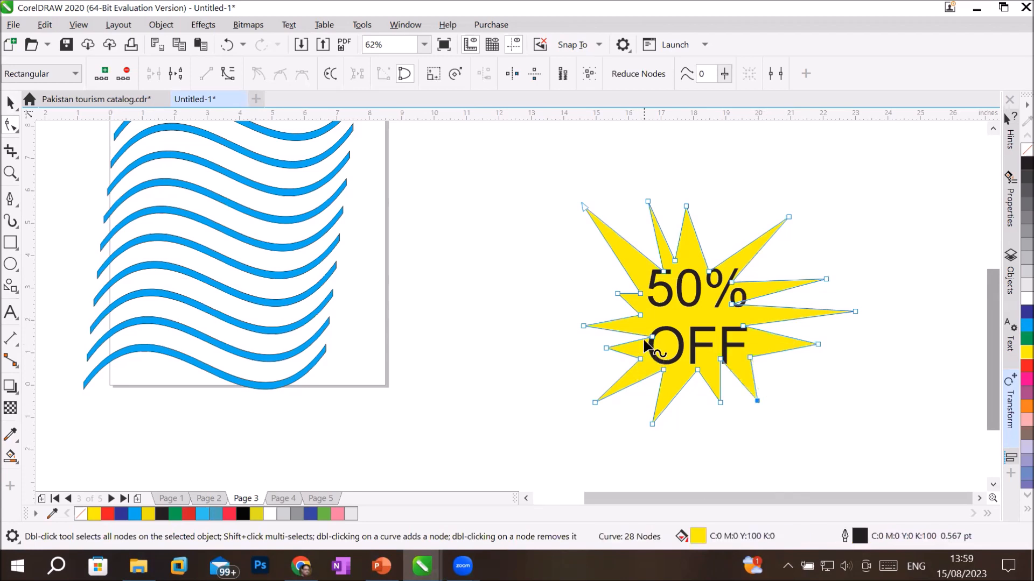
{"action": "left_click_drag", "start_coordinate": [659, 337], "coordinate": [630, 336]}
{"action": "left_click_drag", "start_coordinate": [720, 359], "coordinate": [729, 373]}
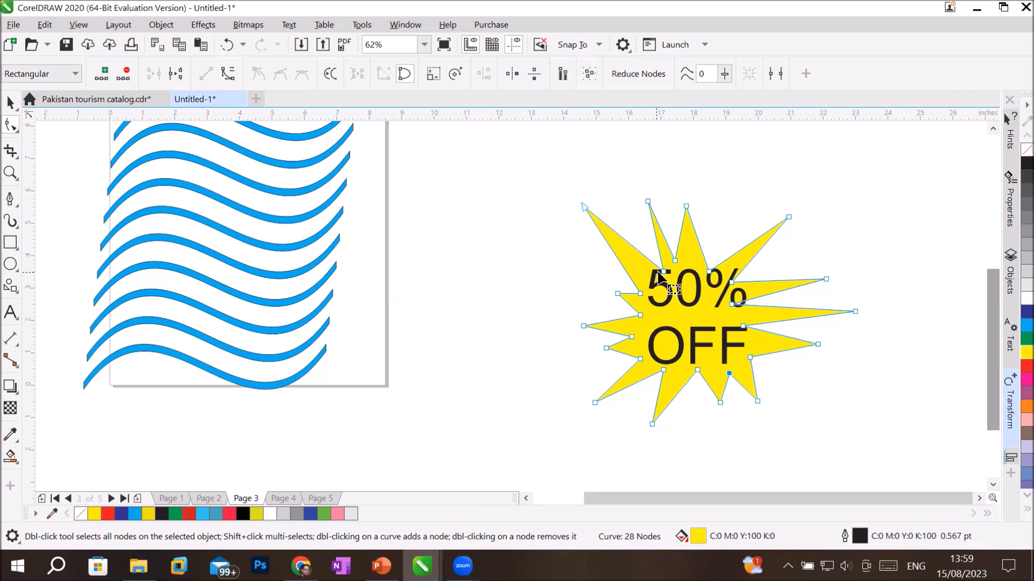
{"action": "left_click_drag", "start_coordinate": [663, 272], "coordinate": [635, 234]}
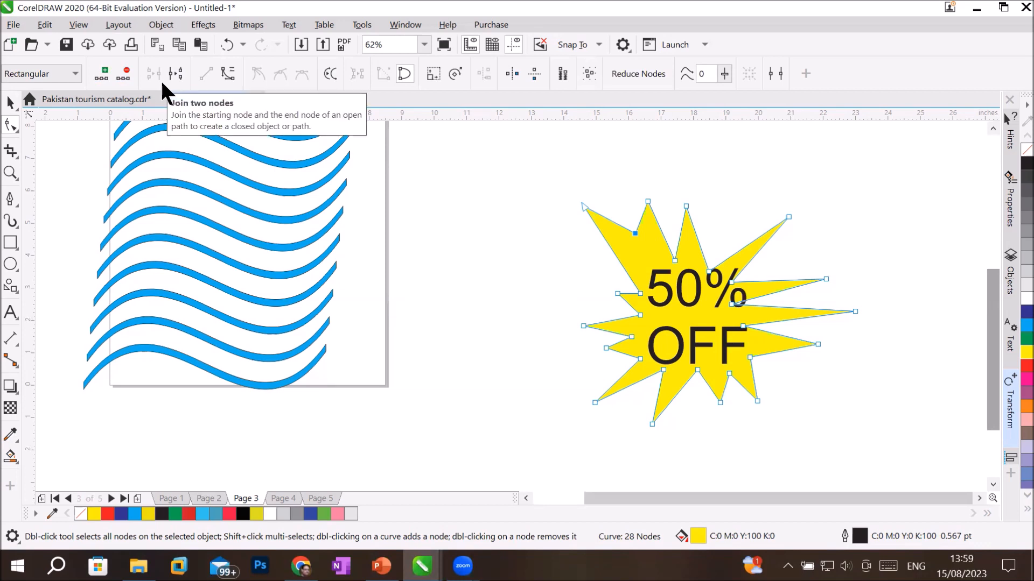
- Convert the upper edge of the upper-left spike and the lower edge of the upper-right spike to curves and bend both outward
{"action": "left_click", "coordinate": [225, 74]}
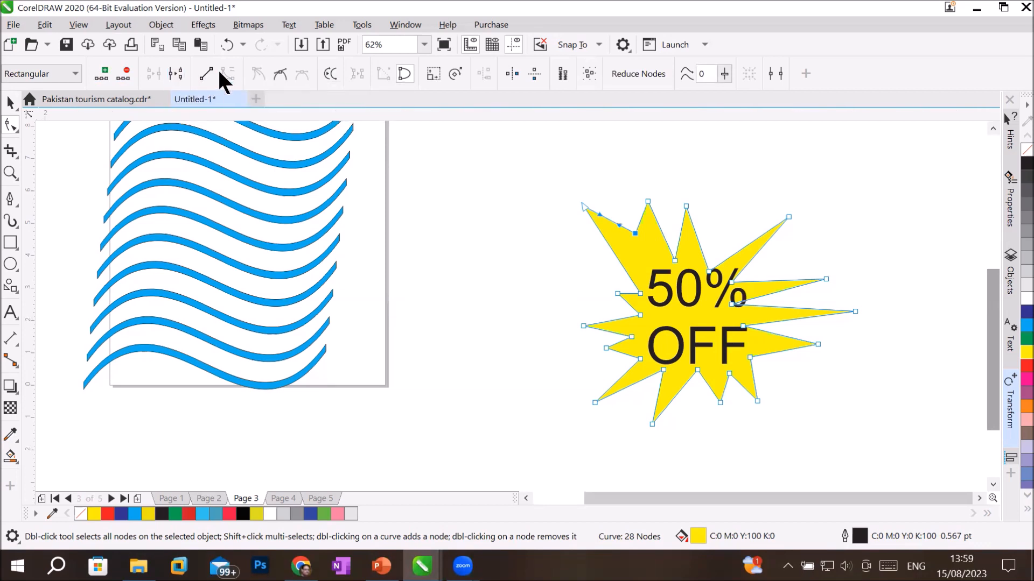
{"action": "left_click_drag", "start_coordinate": [610, 221], "coordinate": [614, 206]}
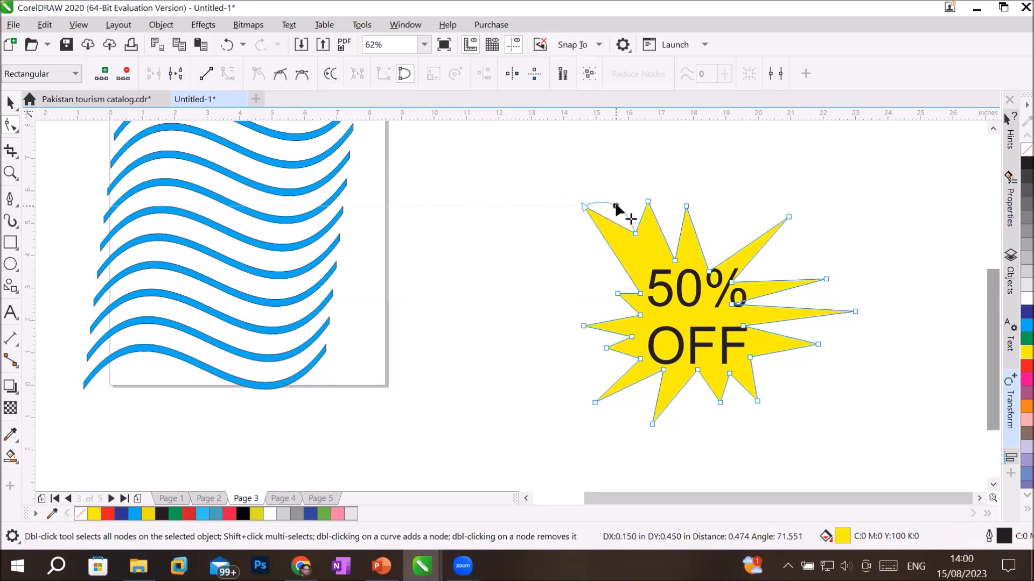
{"action": "left_click", "coordinate": [759, 250]}
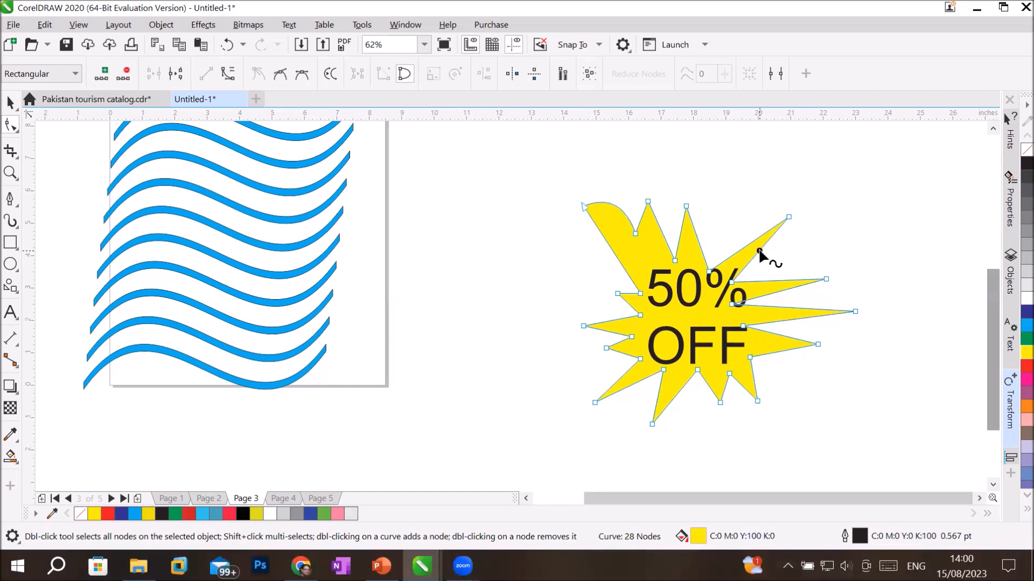
{"action": "left_click", "coordinate": [233, 70]}
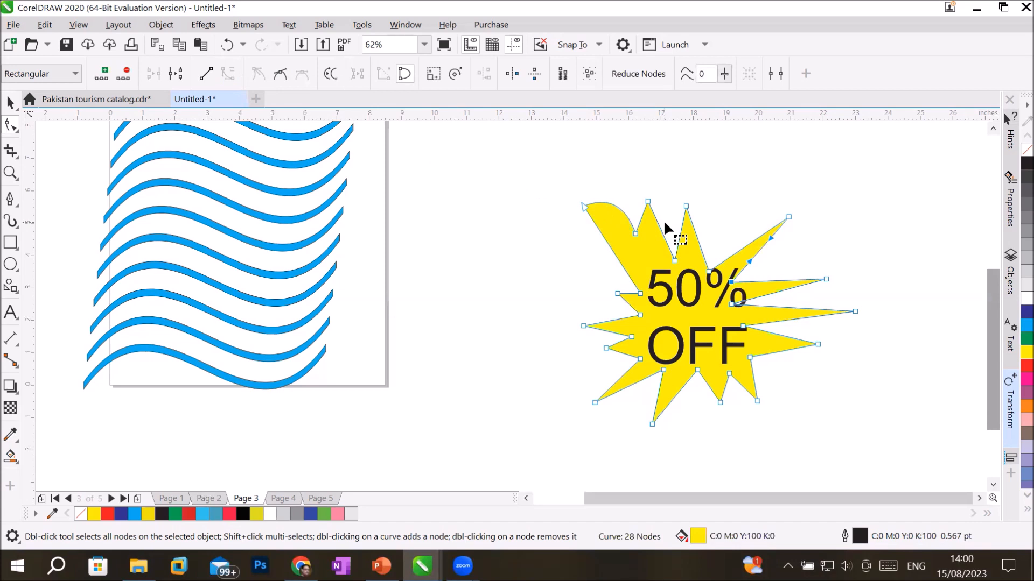
{"action": "left_click_drag", "start_coordinate": [755, 252], "coordinate": [782, 261]}
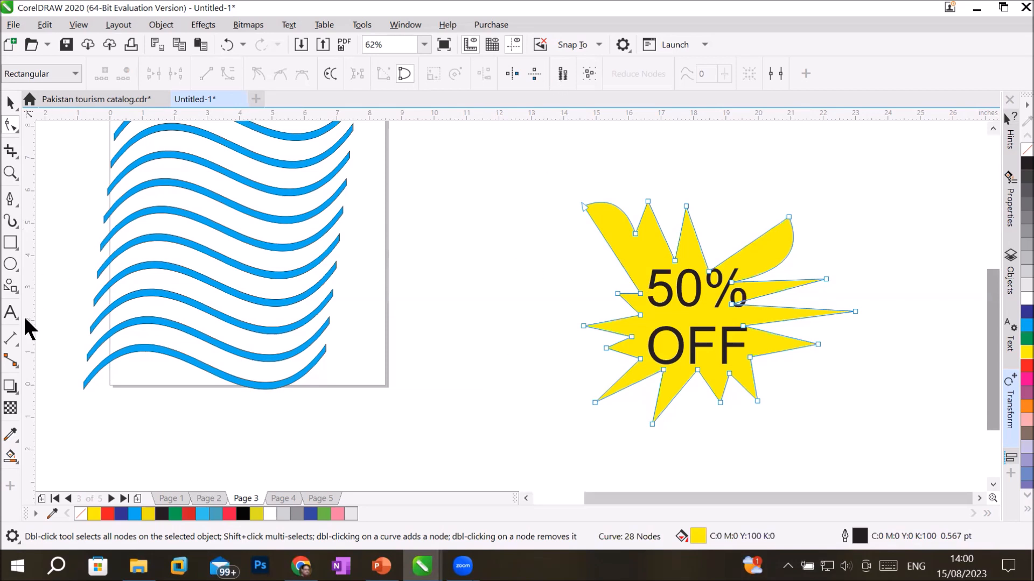
- Draw a thought-cloud callout about 5.07 by 5.36 inches between the wave pattern and the explosion shape
{"action": "left_click", "coordinate": [7, 290]}
{"action": "left_click", "coordinate": [8, 290]}
{"action": "left_click", "coordinate": [9, 288]}
{"action": "left_click", "coordinate": [103, 338]}
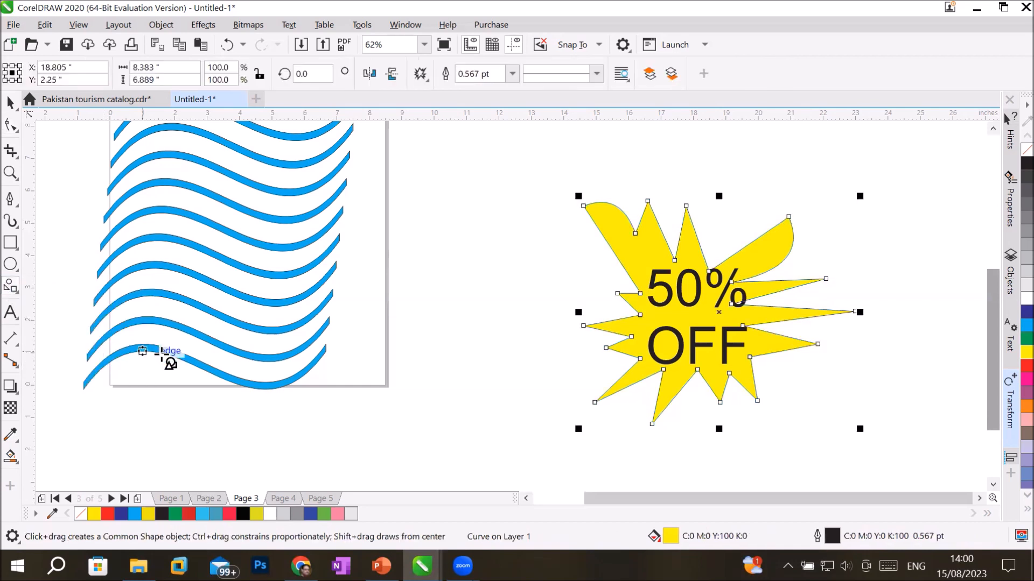
{"action": "left_click", "coordinate": [414, 77]}
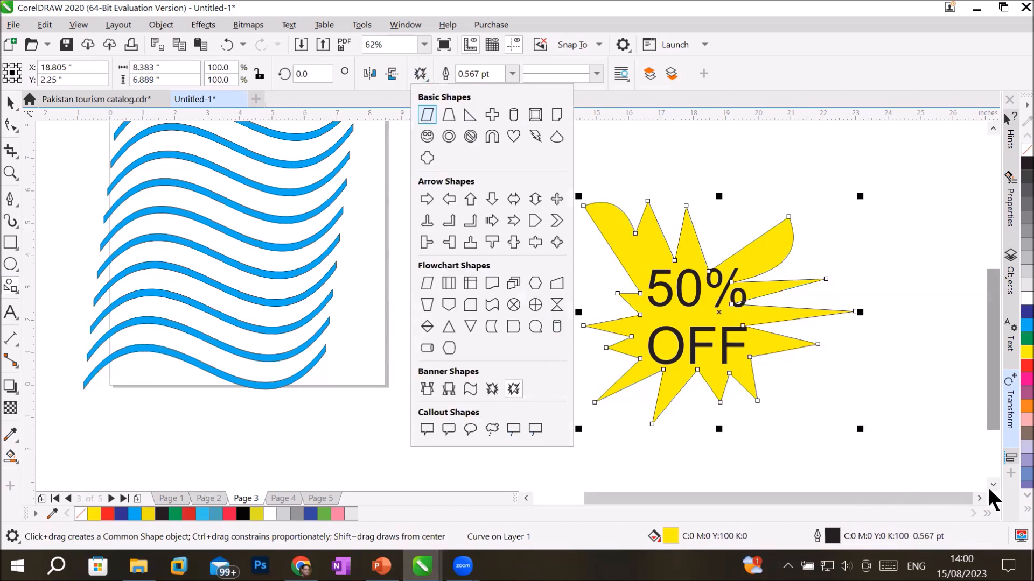
{"action": "left_click", "coordinate": [490, 425]}
{"action": "left_click_drag", "start_coordinate": [419, 252], "coordinate": [579, 157]}
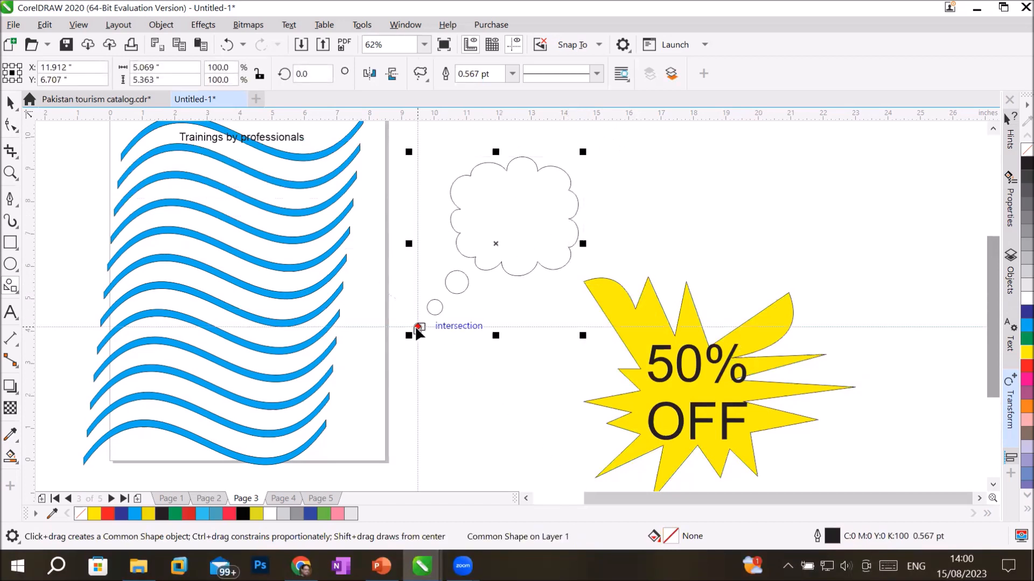
- Import the man's picture pngegg (6).png and place it beneath the thought cloud at about 4.4 by 6.1 inches
{"action": "left_click", "coordinate": [14, 25]}
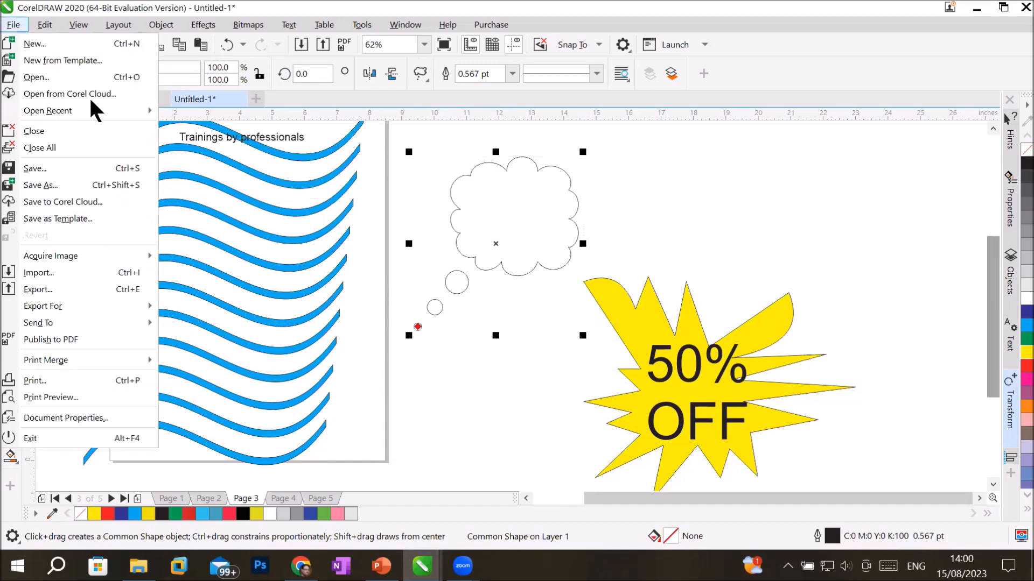
{"action": "left_click", "coordinate": [58, 273]}
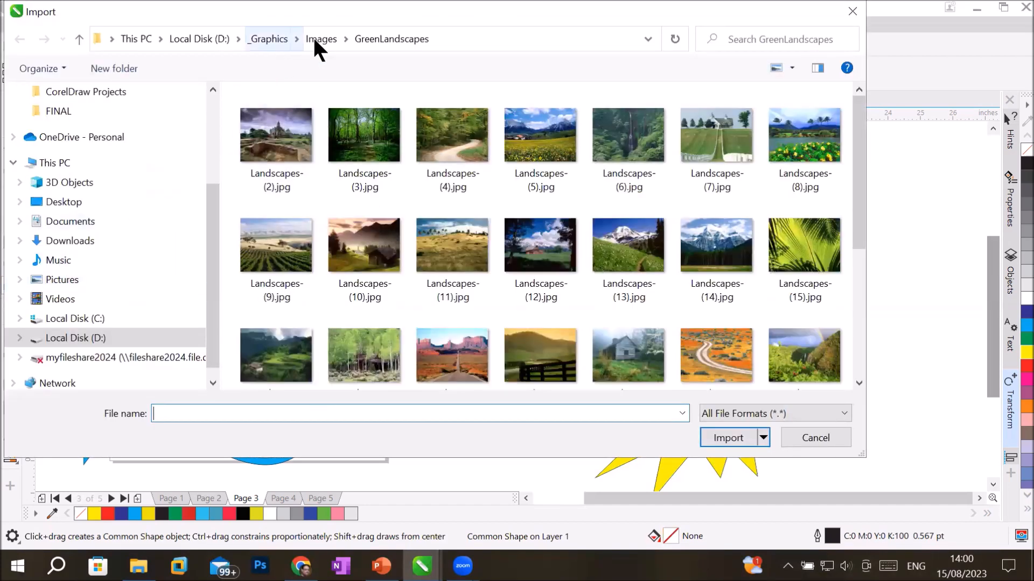
{"action": "left_click", "coordinate": [315, 39]}
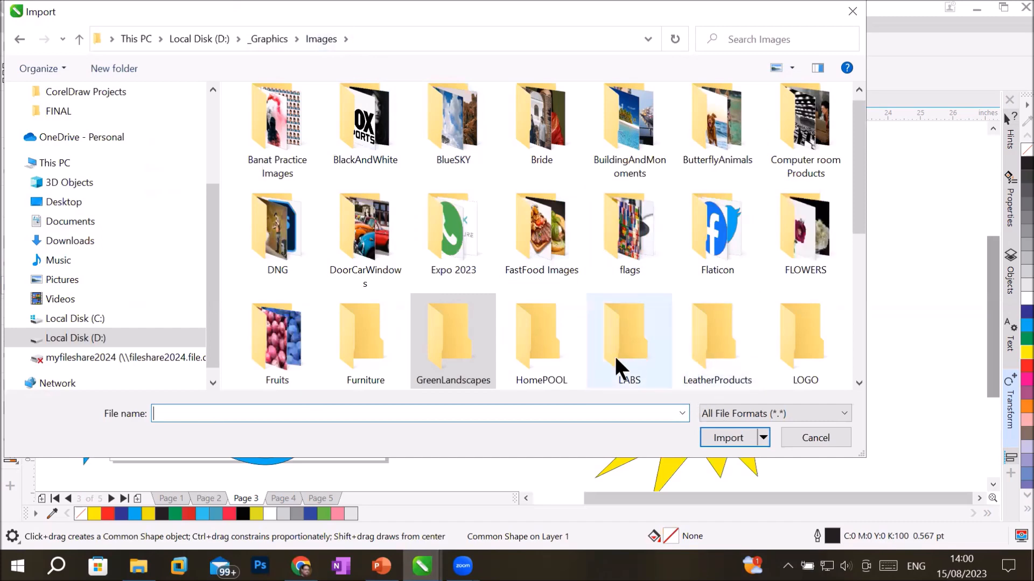
{"action": "scroll", "coordinate": [614, 355], "scroll_direction": "down", "scroll_amount": 1}
{"action": "double_click", "coordinate": [641, 370]}
{"action": "left_click_drag", "start_coordinate": [816, 154], "coordinate": [682, 277]}
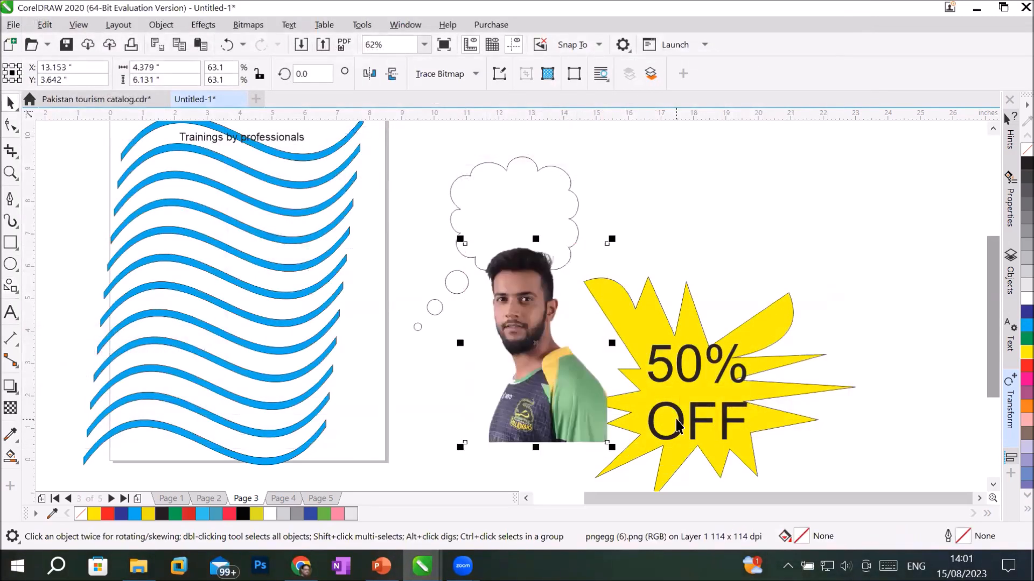
- Move the explosion shape well clear of the man's picture and shift the thought callout above his shoulder with its tail over his face
{"action": "left_click_drag", "start_coordinate": [692, 381], "coordinate": [864, 300]}
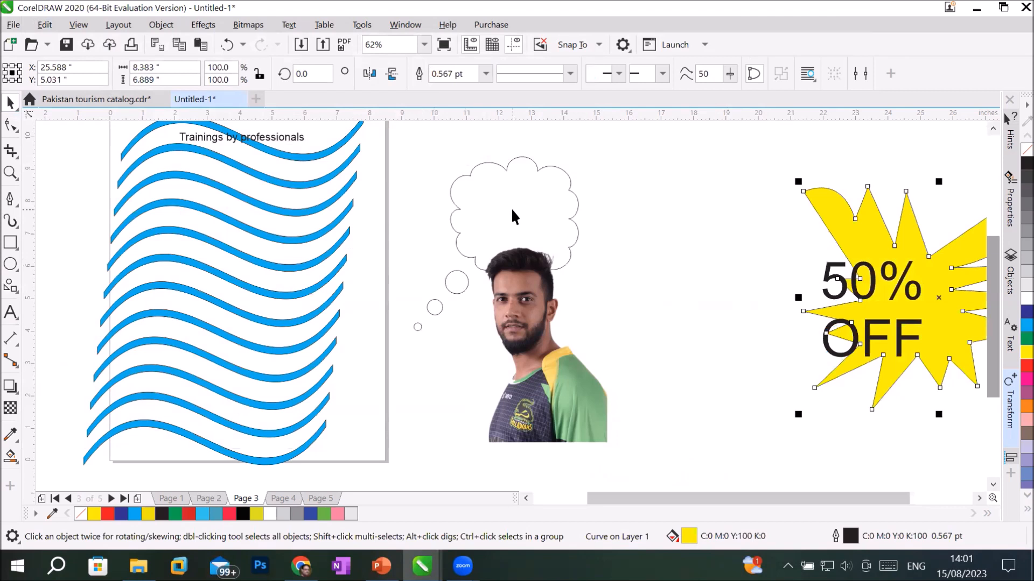
{"action": "left_click", "coordinate": [511, 215]}
{"action": "left_click_drag", "start_coordinate": [417, 329], "coordinate": [534, 318]}
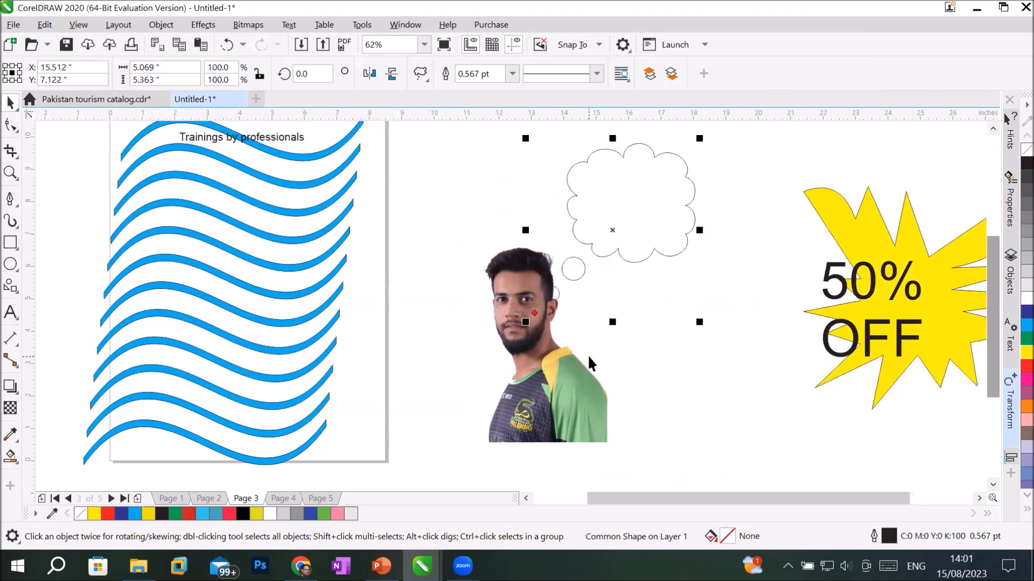
{"action": "left_click", "coordinate": [9, 127]}
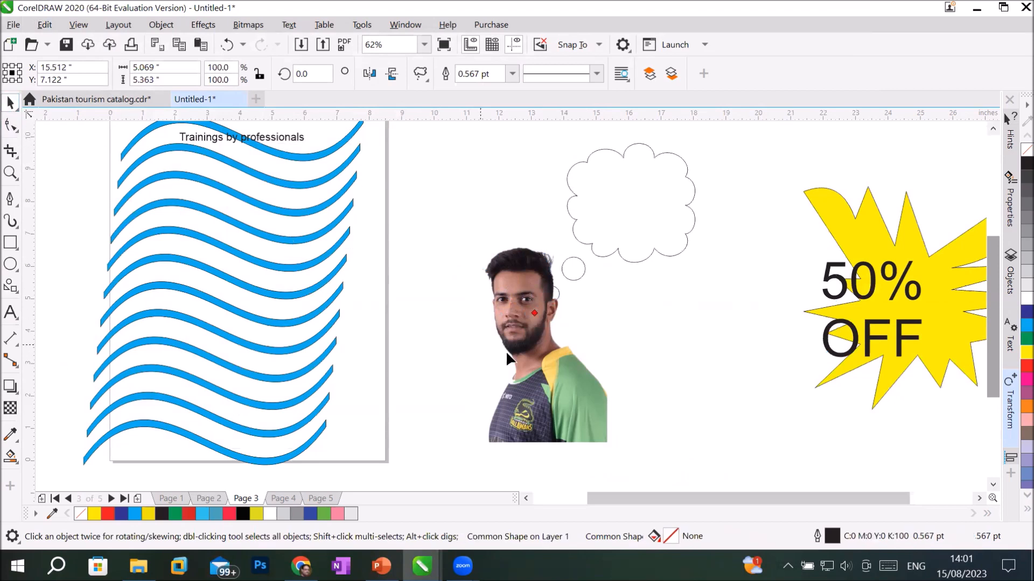
{"action": "left_click", "coordinate": [536, 318]}
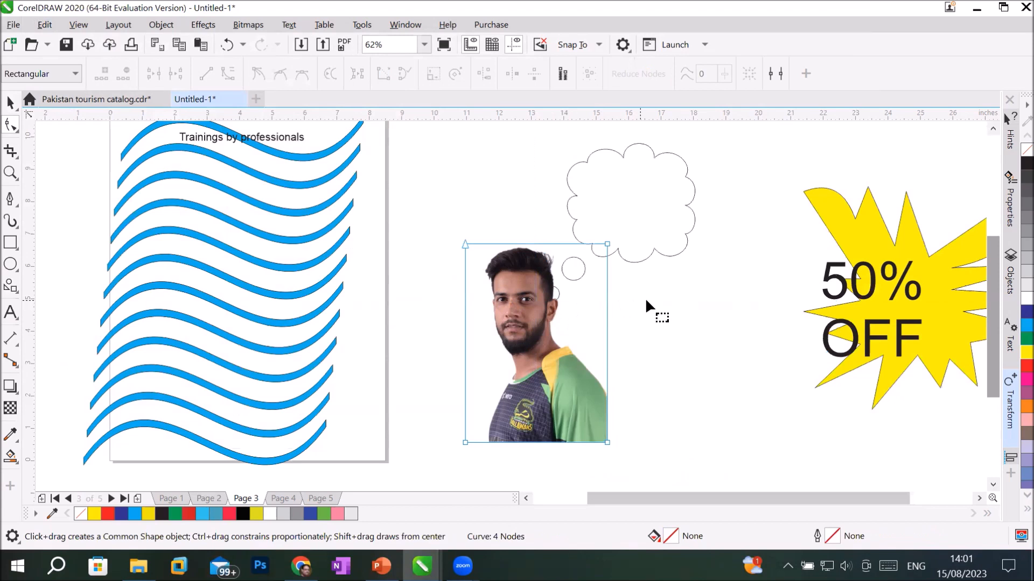
{"action": "left_click", "coordinate": [654, 211]}
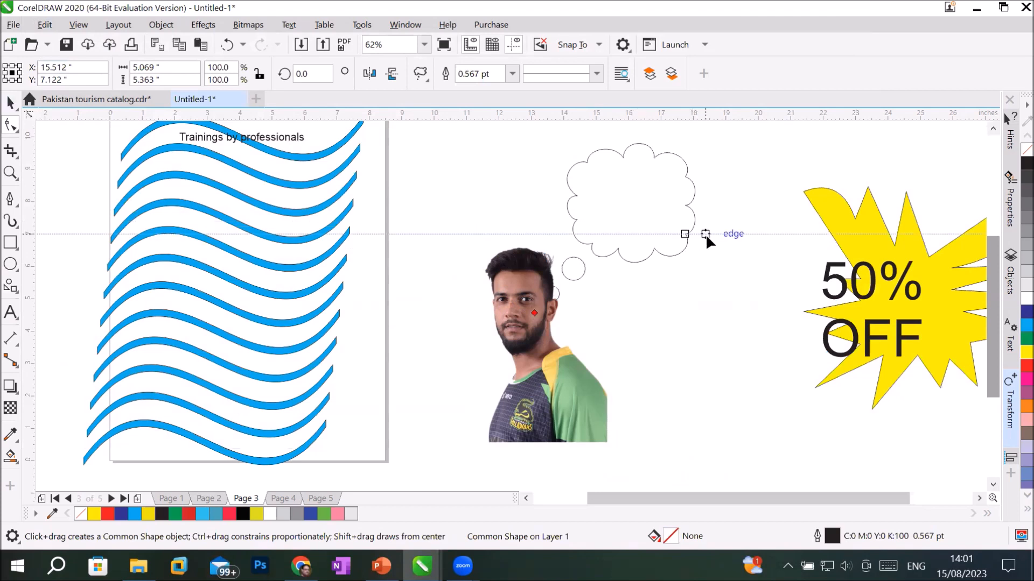
- Fill the thought callout with cyan and move it away from the man's picture towards the explosion shape
{"action": "left_click", "coordinate": [10, 102]}
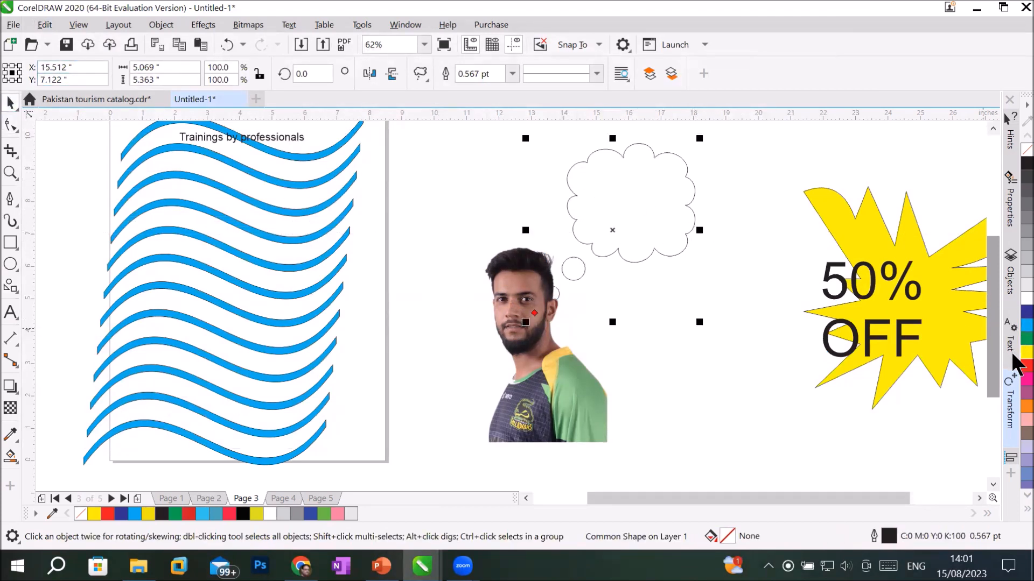
{"action": "left_click", "coordinate": [1026, 325]}
{"action": "left_click_drag", "start_coordinate": [623, 203], "coordinate": [715, 189]}
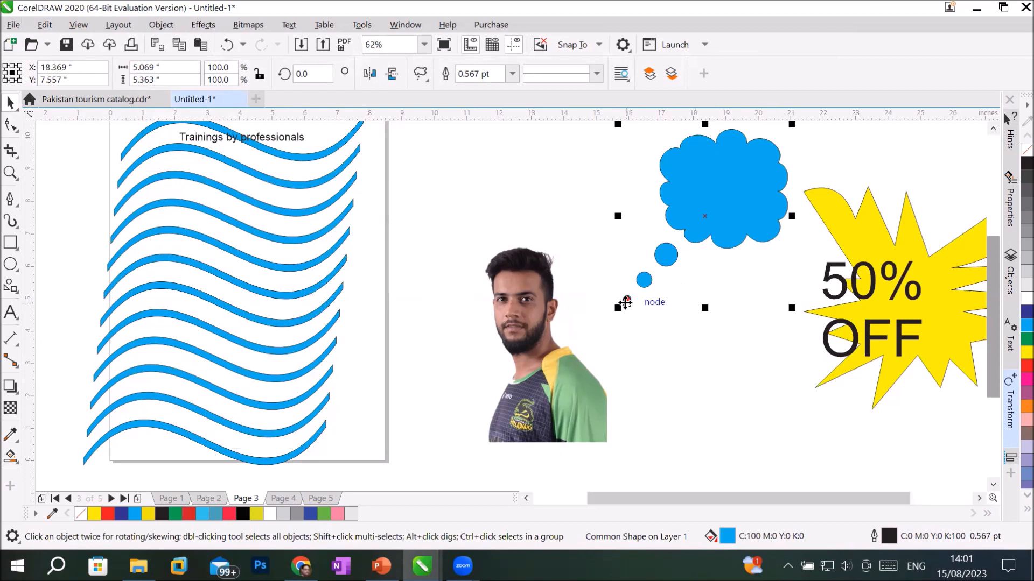
- Swing the callout's bubble tail to its lower right and move the callout to the left of the man, with the tail beside his face
{"action": "left_click", "coordinate": [10, 125]}
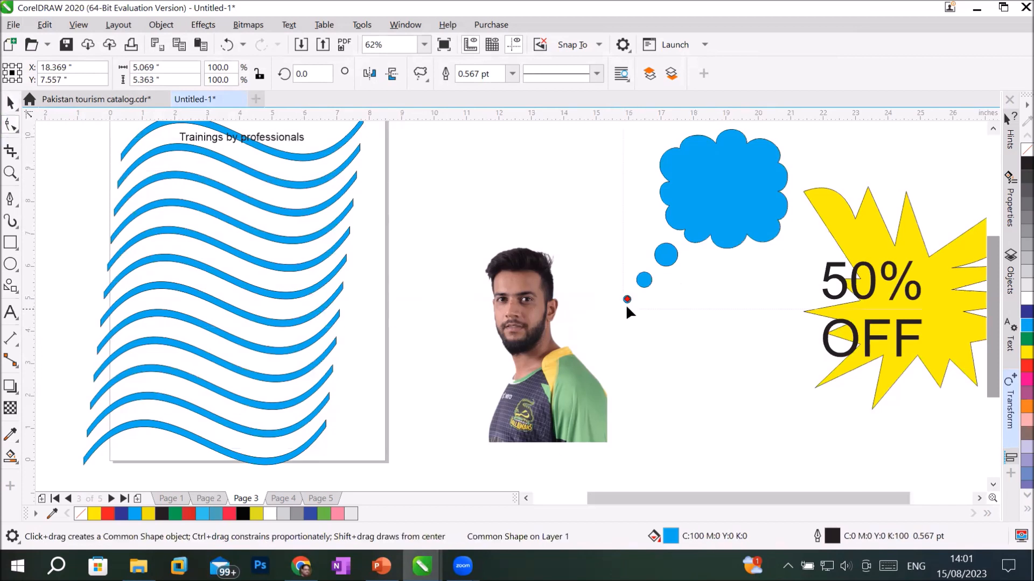
{"action": "left_click_drag", "start_coordinate": [628, 299], "coordinate": [802, 295]}
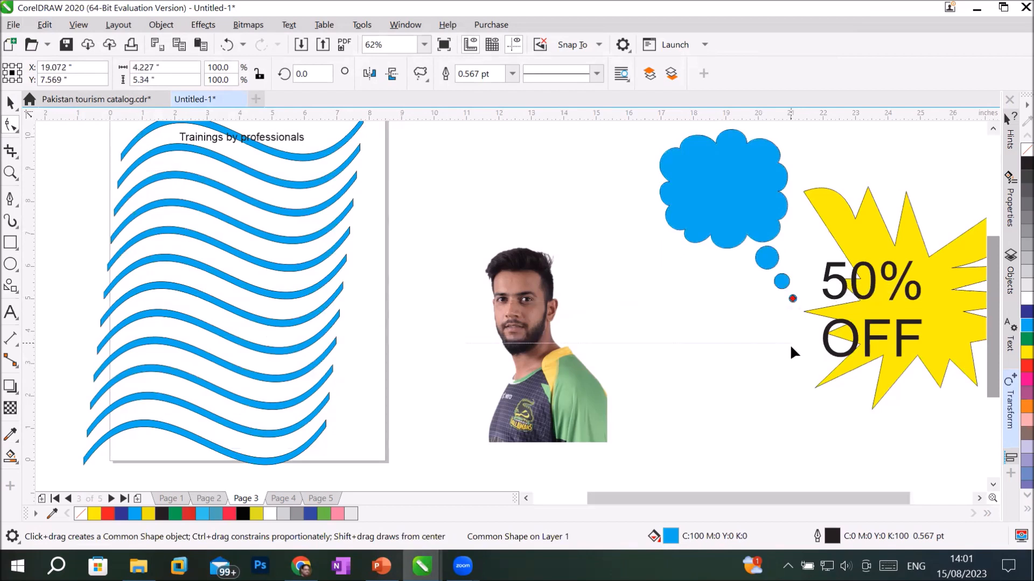
{"action": "left_click", "coordinate": [9, 103]}
{"action": "left_click_drag", "start_coordinate": [733, 203], "coordinate": [417, 206]}
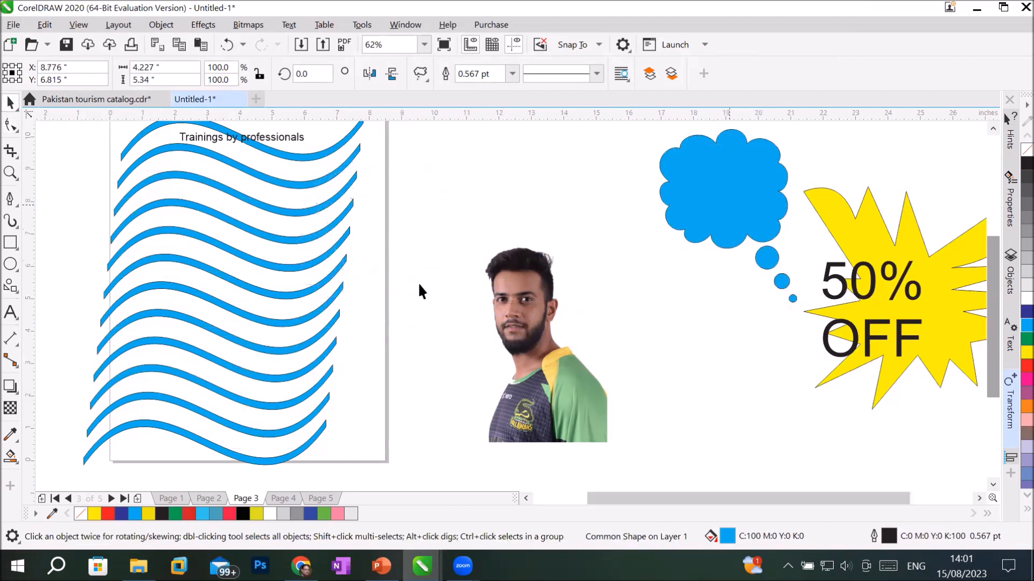
{"action": "left_click_drag", "start_coordinate": [458, 324], "coordinate": [484, 330]}
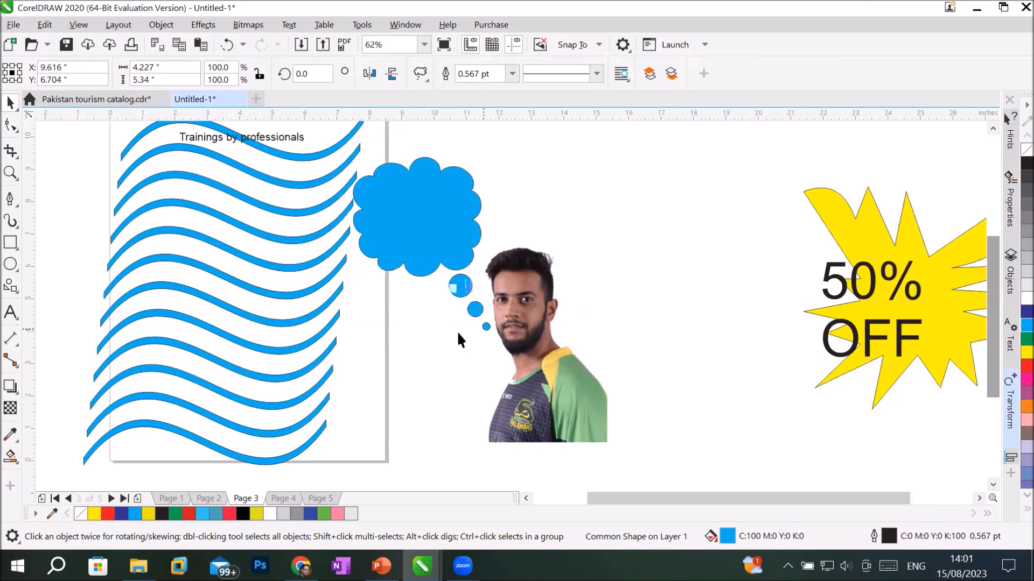
{"action": "left_click", "coordinate": [11, 126]}
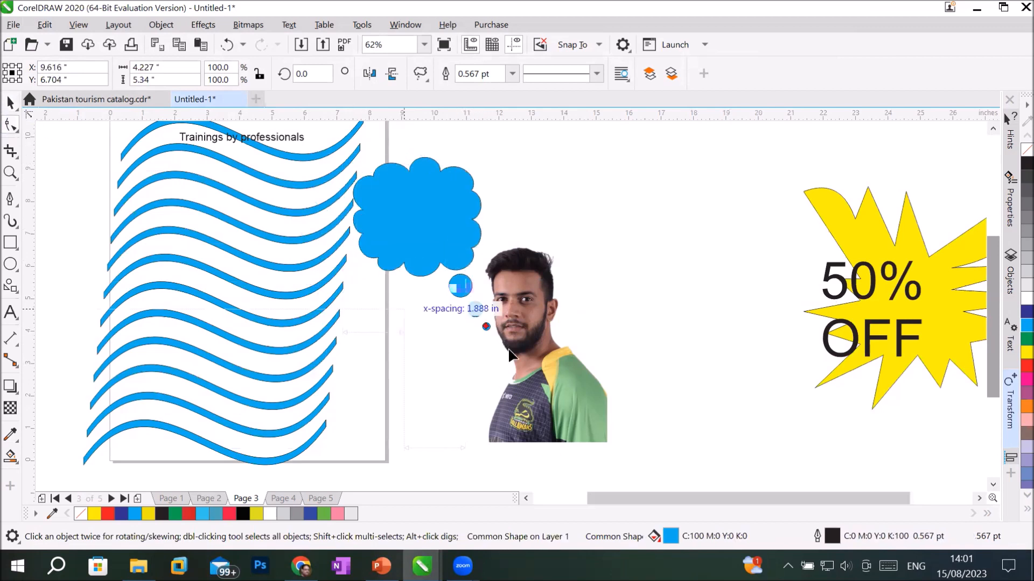
{"action": "left_click", "coordinate": [484, 322]}
{"action": "left_click", "coordinate": [408, 196]}
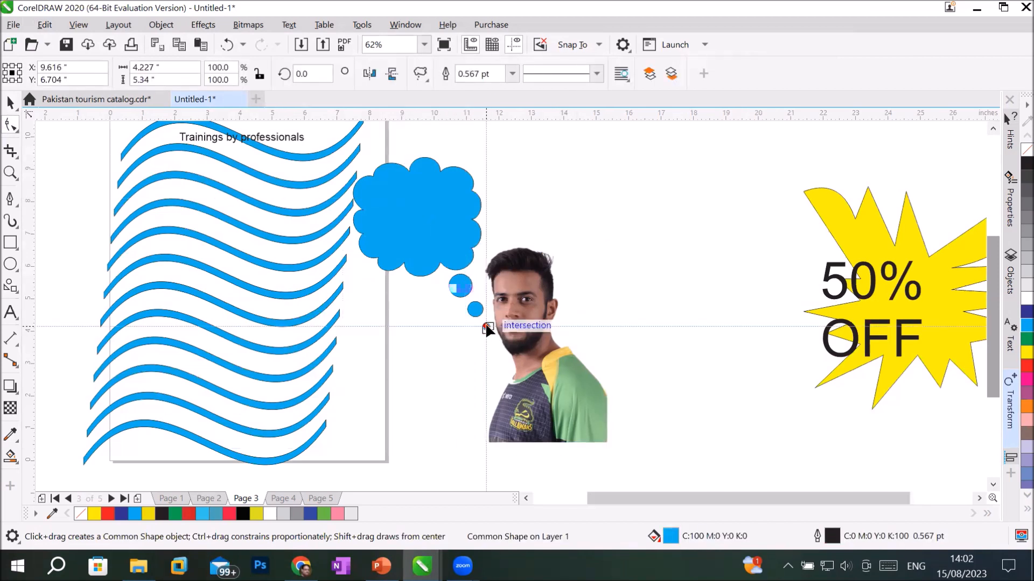
{"action": "left_click", "coordinate": [486, 329]}
{"action": "left_click", "coordinate": [412, 211]}
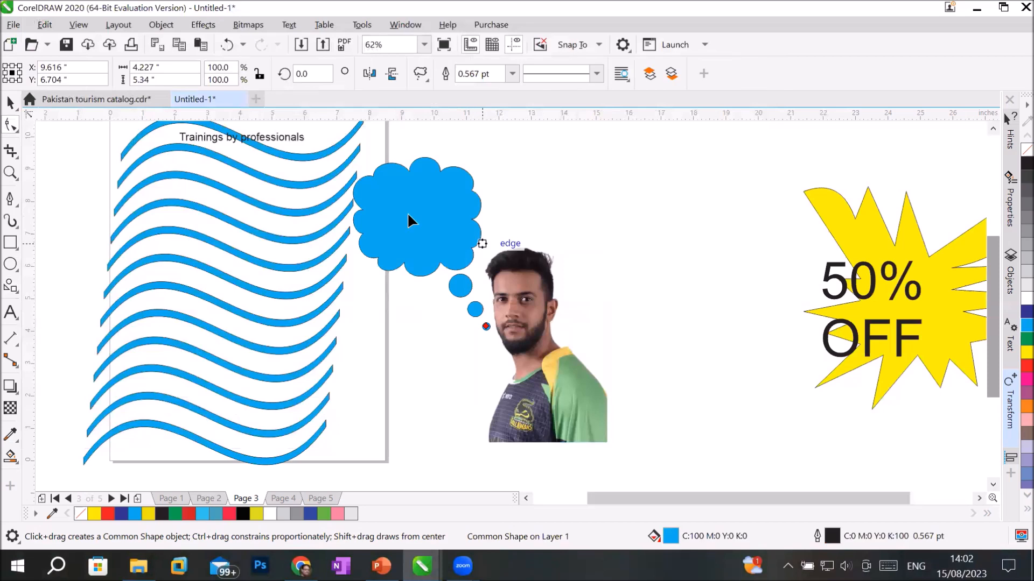
- Move the man's picture about 4 inches to the right and stretch the callout's bubble tail across to his face
{"action": "left_click", "coordinate": [9, 103]}
{"action": "left_click_drag", "start_coordinate": [505, 322], "coordinate": [639, 322]}
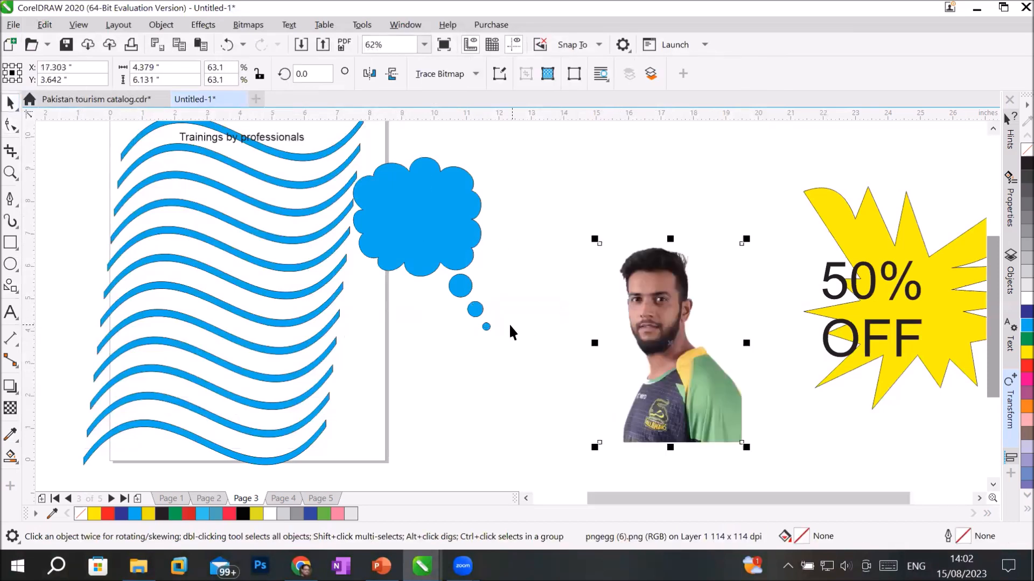
{"action": "left_click", "coordinate": [420, 231]}
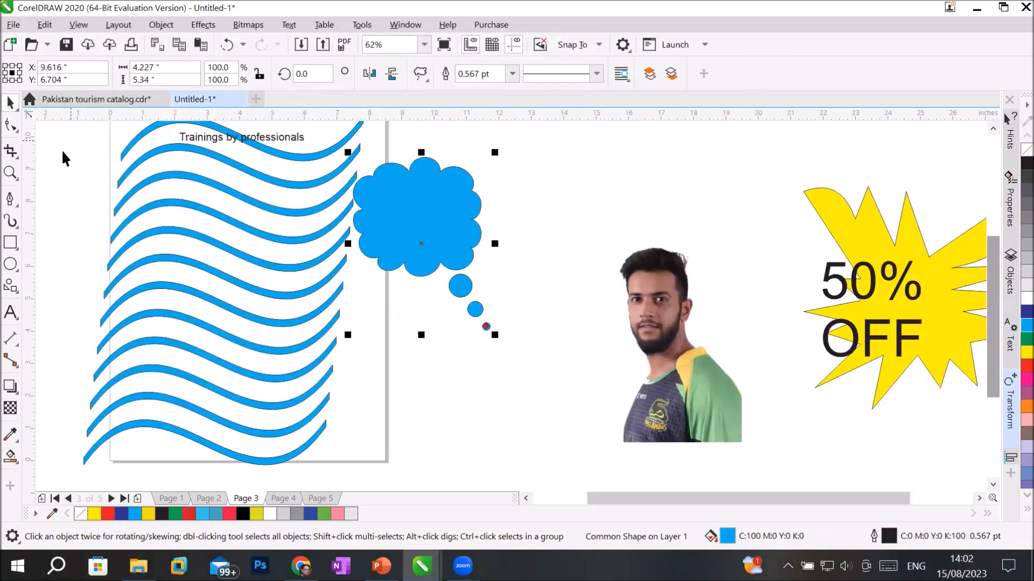
{"action": "left_click", "coordinate": [11, 125]}
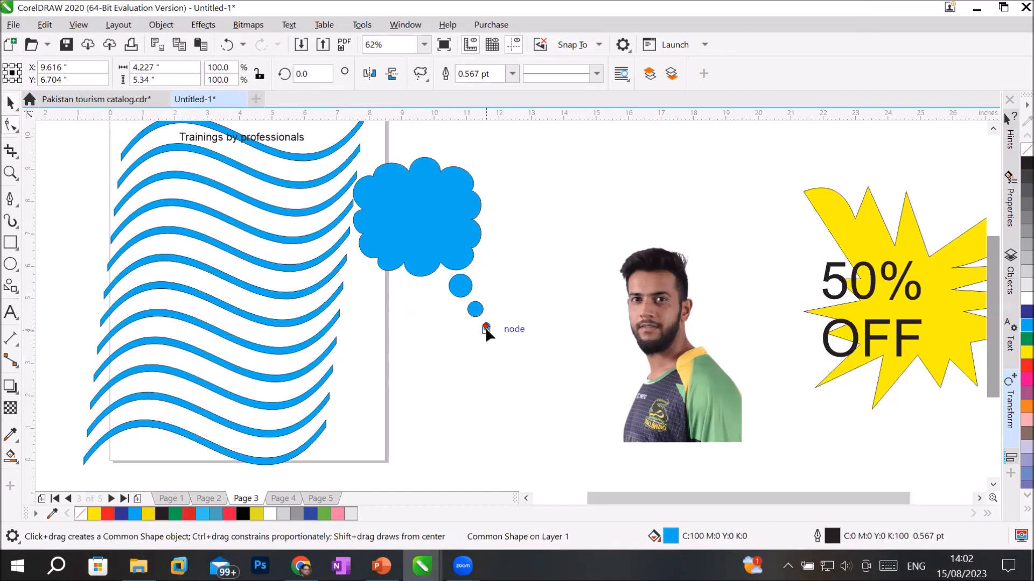
{"action": "left_click_drag", "start_coordinate": [486, 326], "coordinate": [628, 328]}
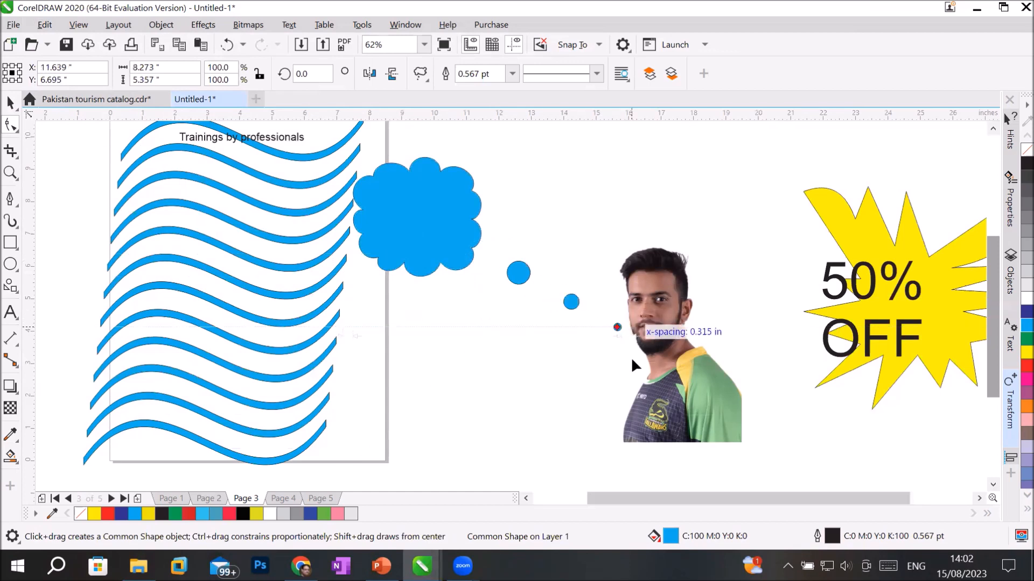
- Add a two-line artistic text inside the thought callout, "Hello!" over "I am" plus the person's name, and enlarge it to about 40 pt
{"action": "left_click", "coordinate": [618, 325]}
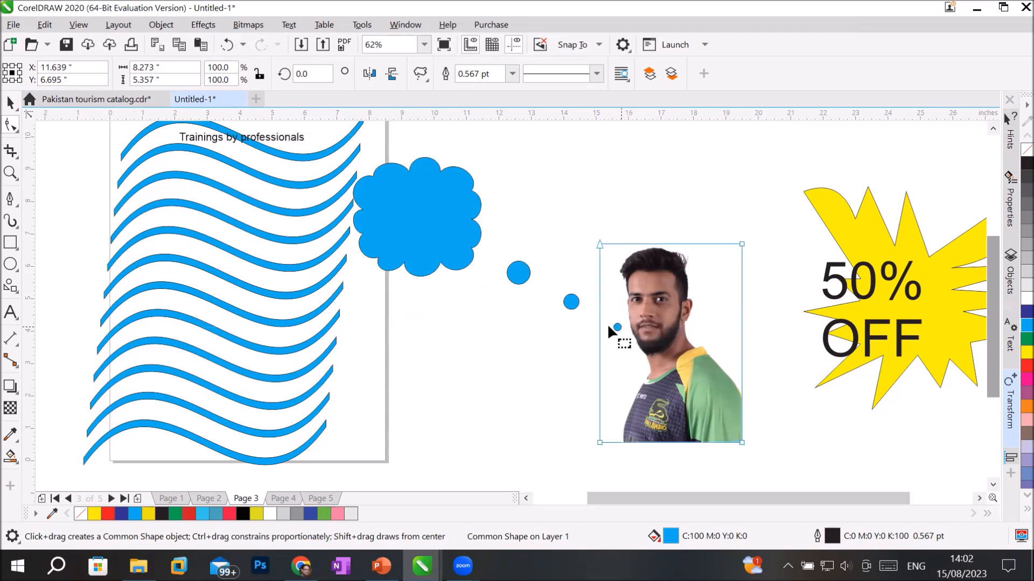
{"action": "left_click", "coordinate": [398, 198]}
{"action": "left_click", "coordinate": [10, 311]}
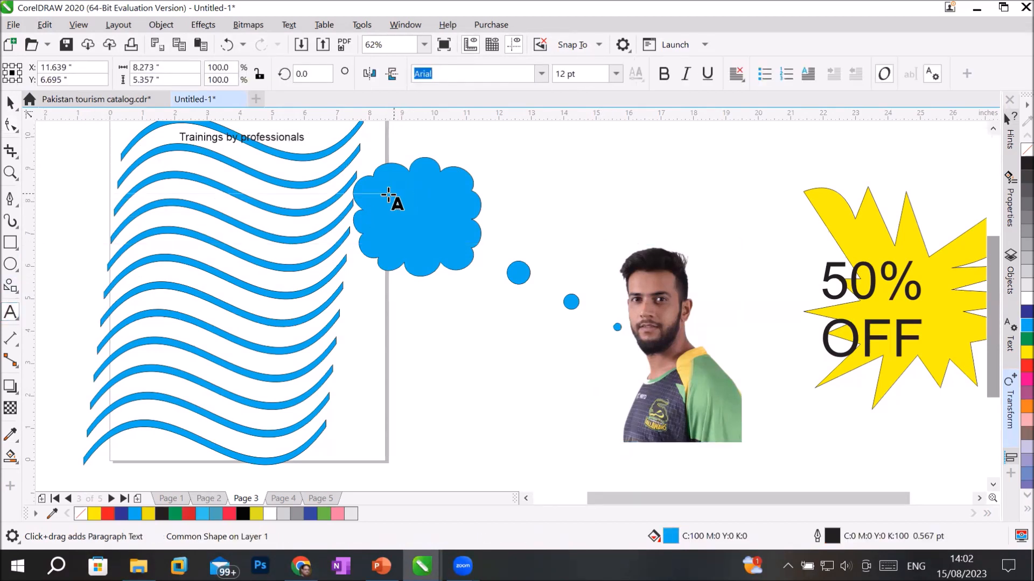
{"action": "left_click", "coordinate": [381, 214]}
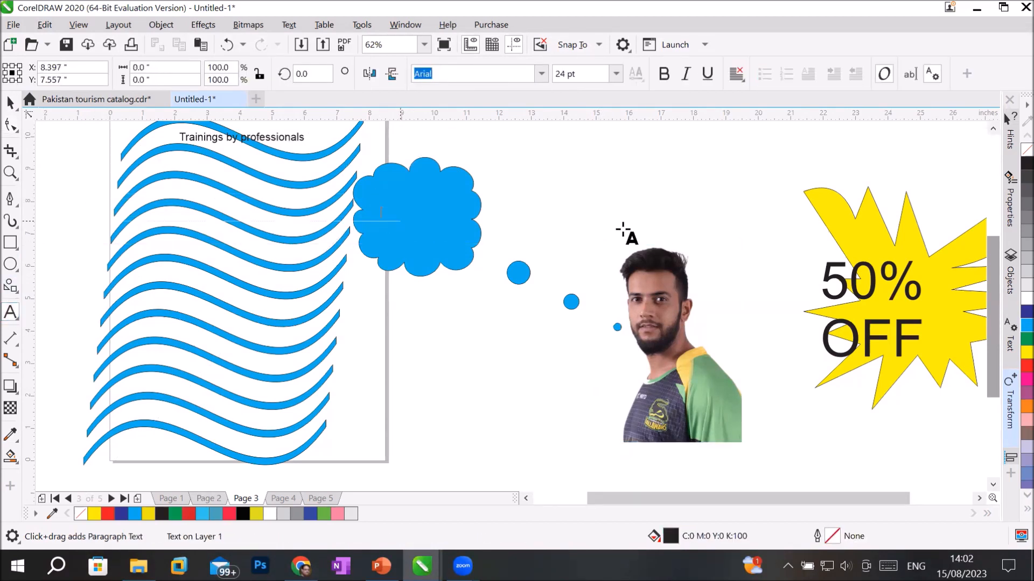
{"action": "type", "text": "Hello!"}
{"action": "key", "text": "Return"}
{"action": "type", "text": "I am Hammad"}
{"action": "key", "text": "ctrl+space"}
{"action": "left_click_drag", "start_coordinate": [380, 204], "coordinate": [358, 187]}
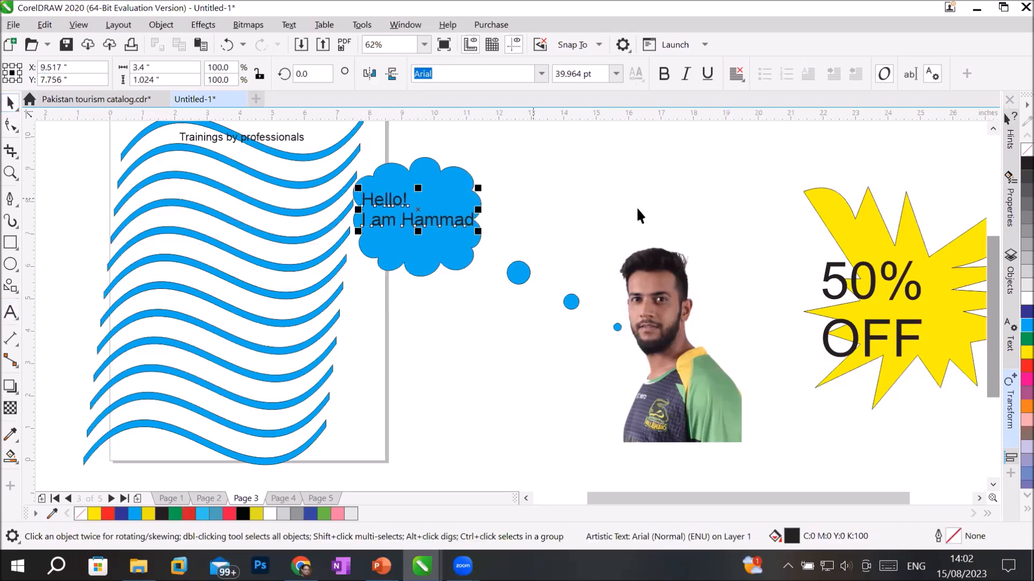
- Colour the greeting text's fill and outline red and deselect it
{"action": "left_click", "coordinate": [1026, 366]}
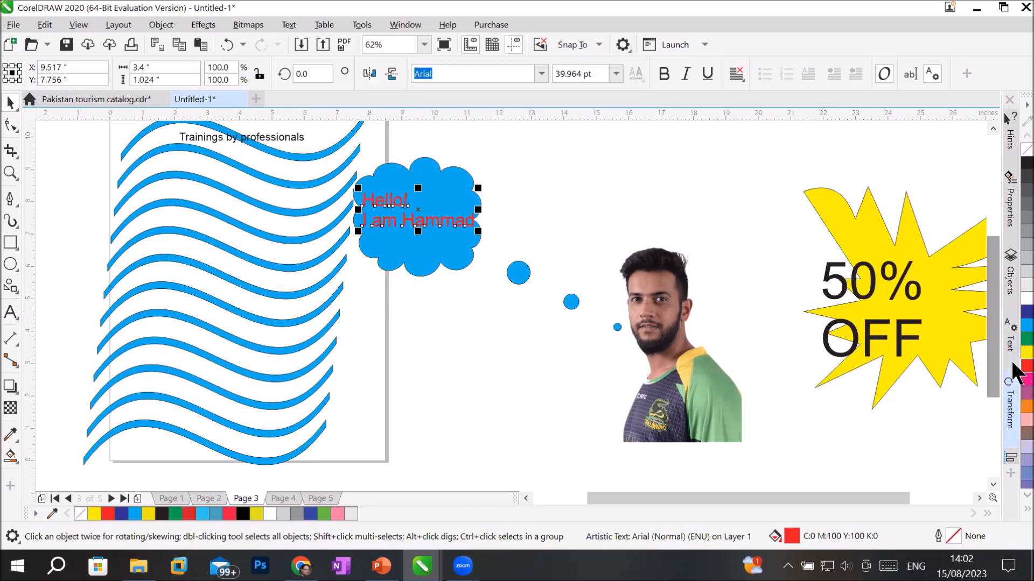
{"action": "right_click", "coordinate": [1026, 366]}
{"action": "left_click", "coordinate": [713, 224]}
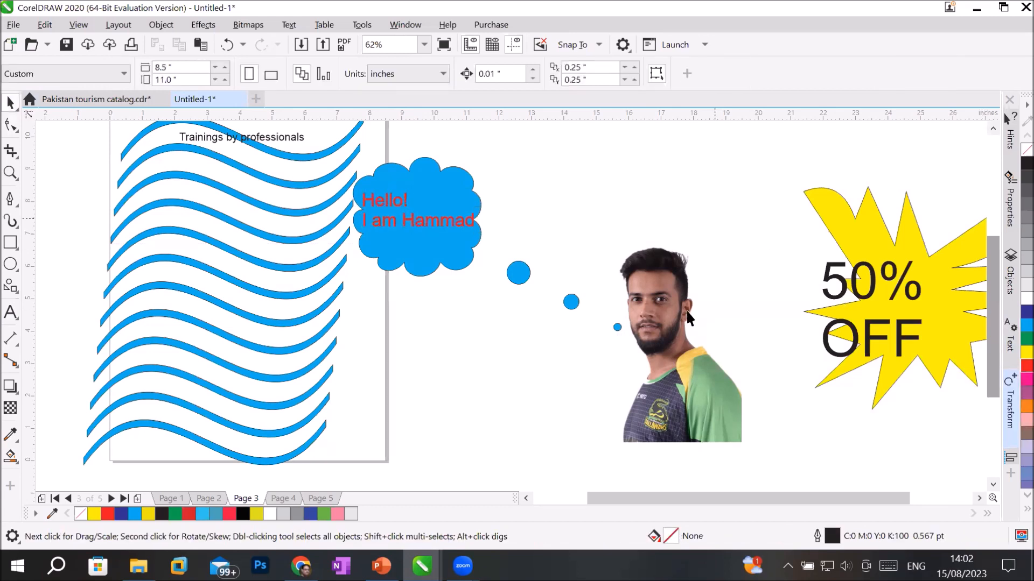
- Try to grab the thought callout's tail handle where it overlaps the frame of the man's picture
{"action": "left_click", "coordinate": [616, 326]}
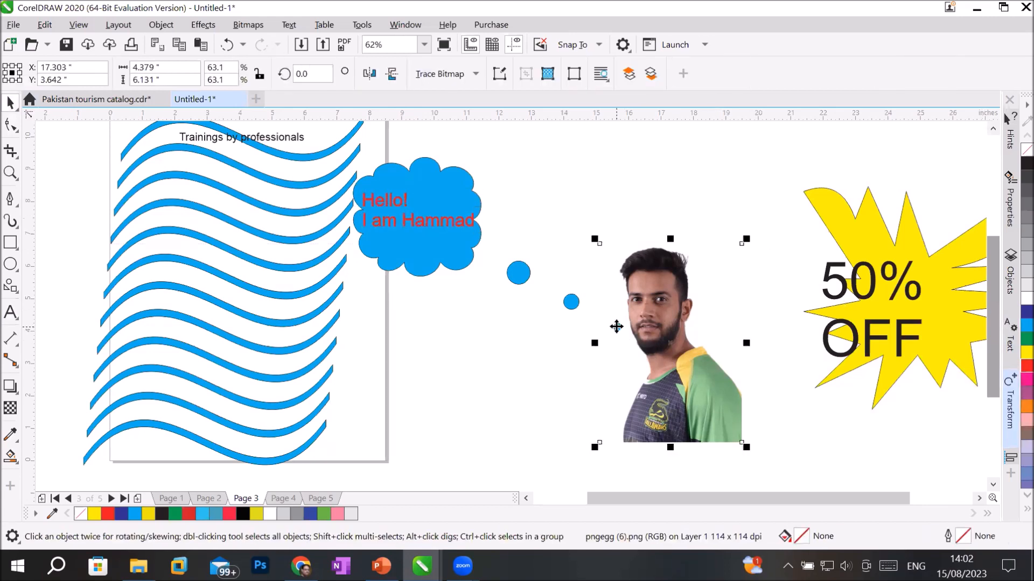
{"action": "left_click", "coordinate": [527, 275]}
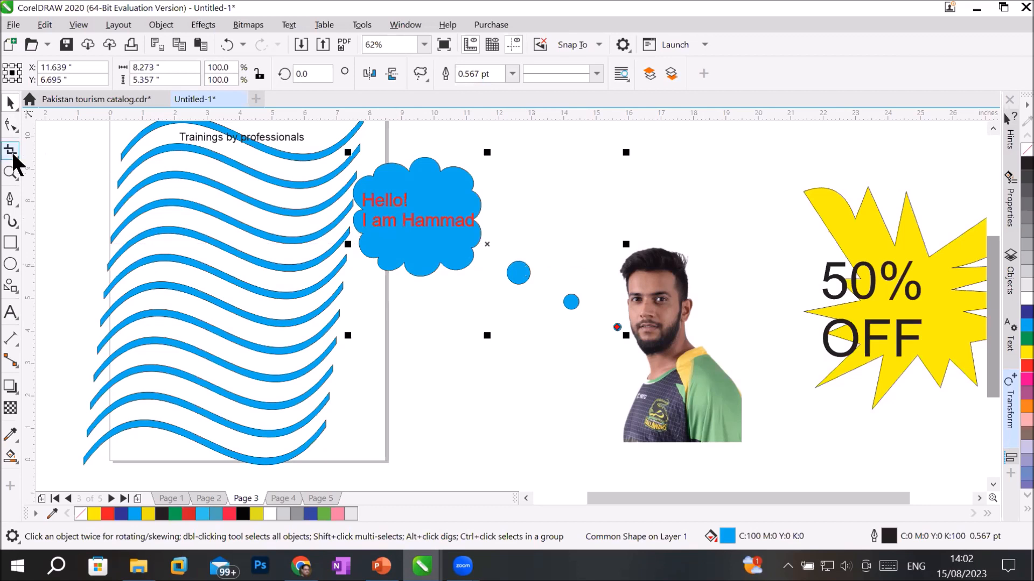
{"action": "left_click", "coordinate": [10, 124]}
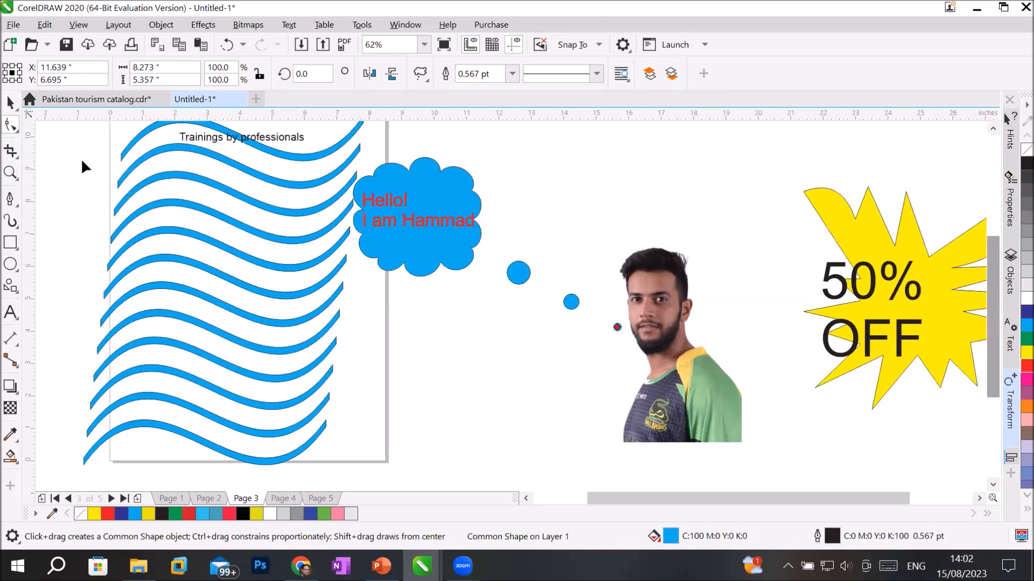
{"action": "left_click", "coordinate": [606, 327]}
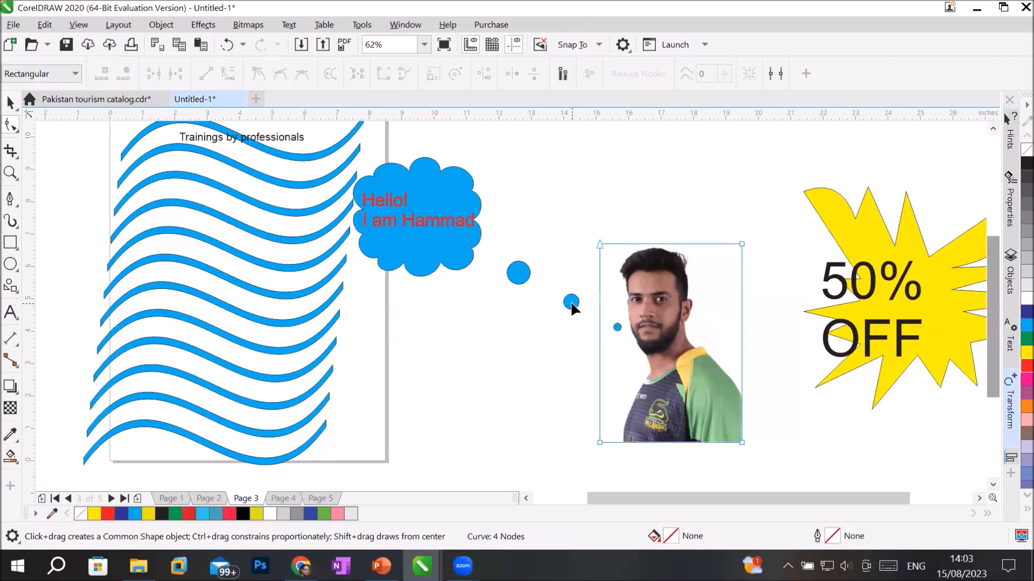
{"action": "left_click", "coordinate": [570, 302]}
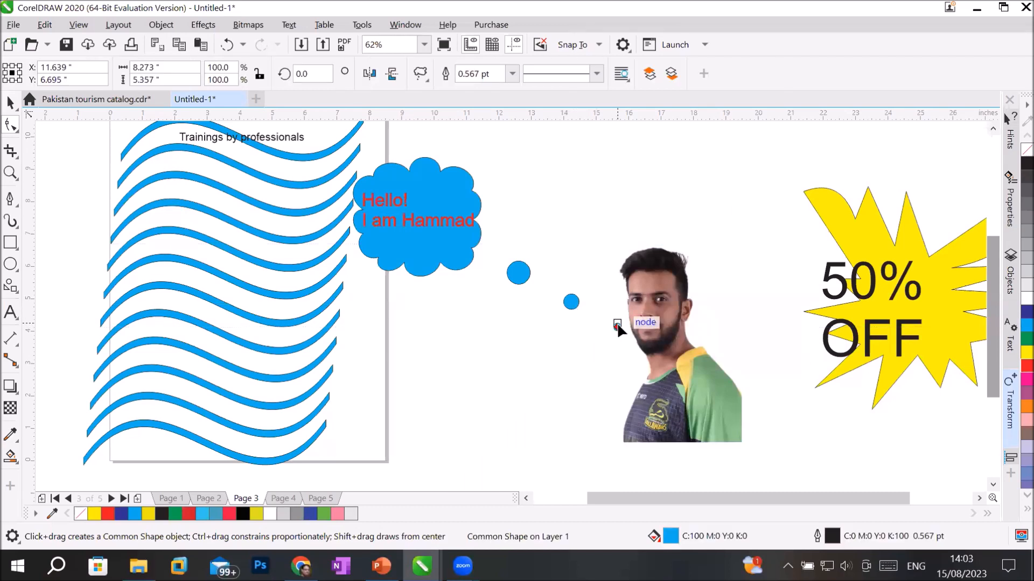
{"action": "left_click", "coordinate": [616, 326]}
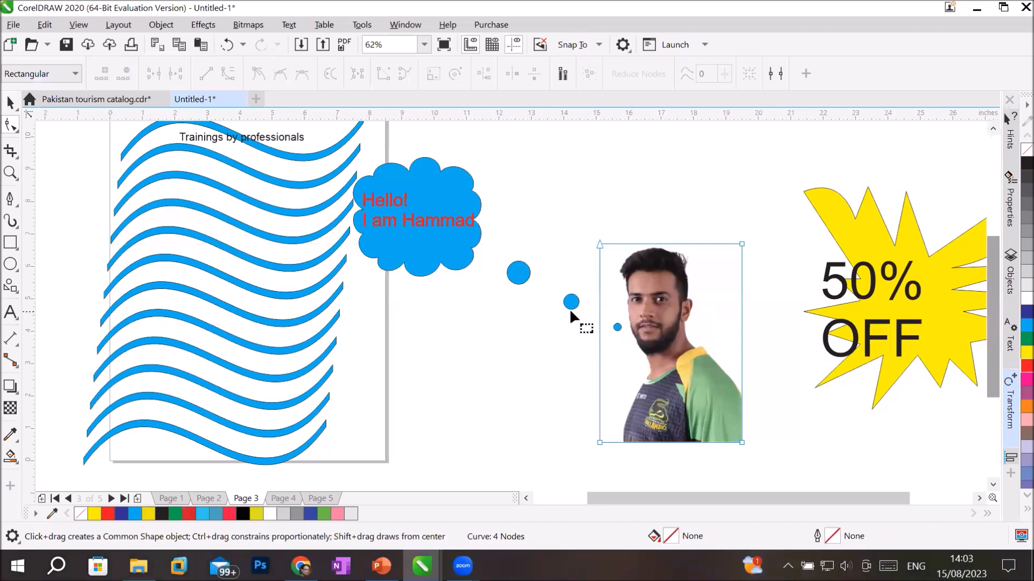
{"action": "left_click", "coordinate": [571, 302]}
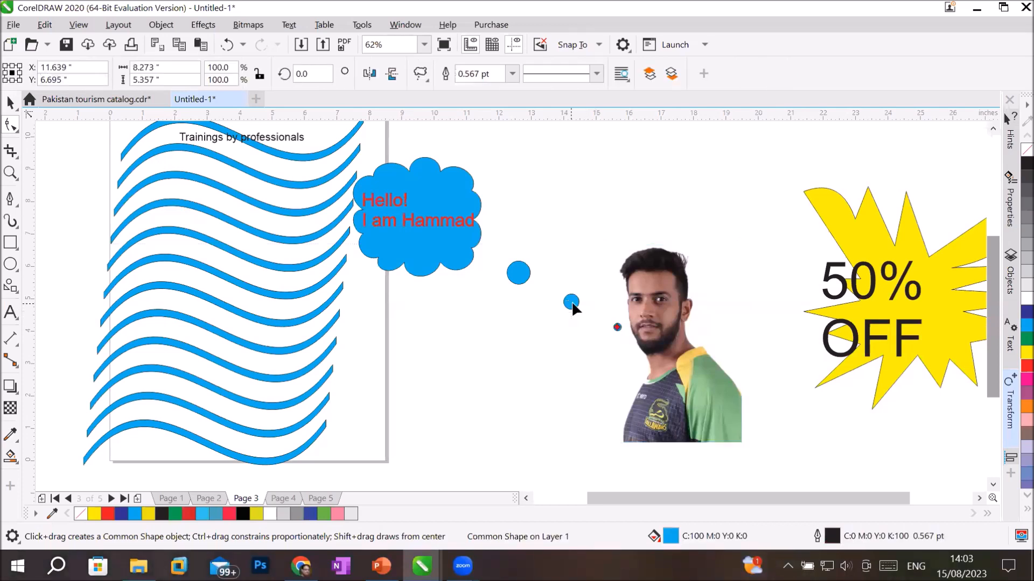
{"action": "left_click", "coordinate": [616, 326]}
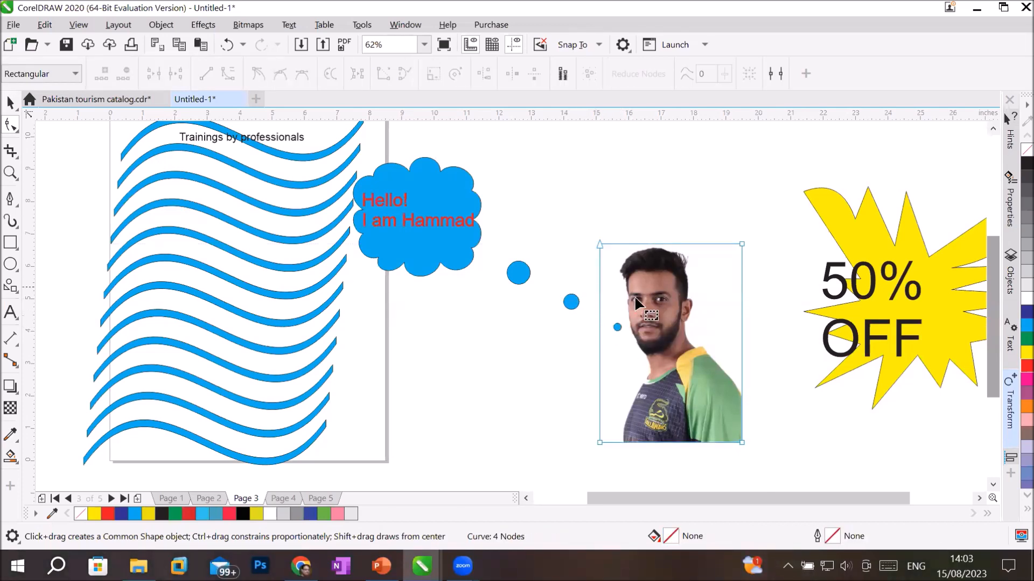
- Move the man's picture about 1.6 inches to the right and stretch the thought callout's bubble tail to his cheek
{"action": "left_click", "coordinate": [10, 103]}
{"action": "left_click_drag", "start_coordinate": [670, 336], "coordinate": [646, 350]}
{"action": "left_click", "coordinate": [10, 125]}
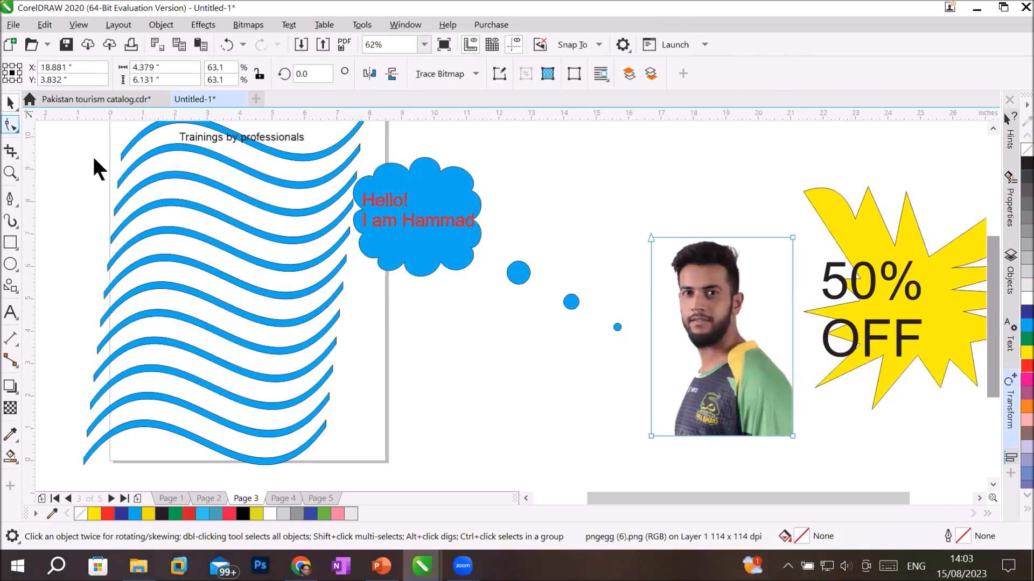
{"action": "left_click", "coordinate": [618, 326]}
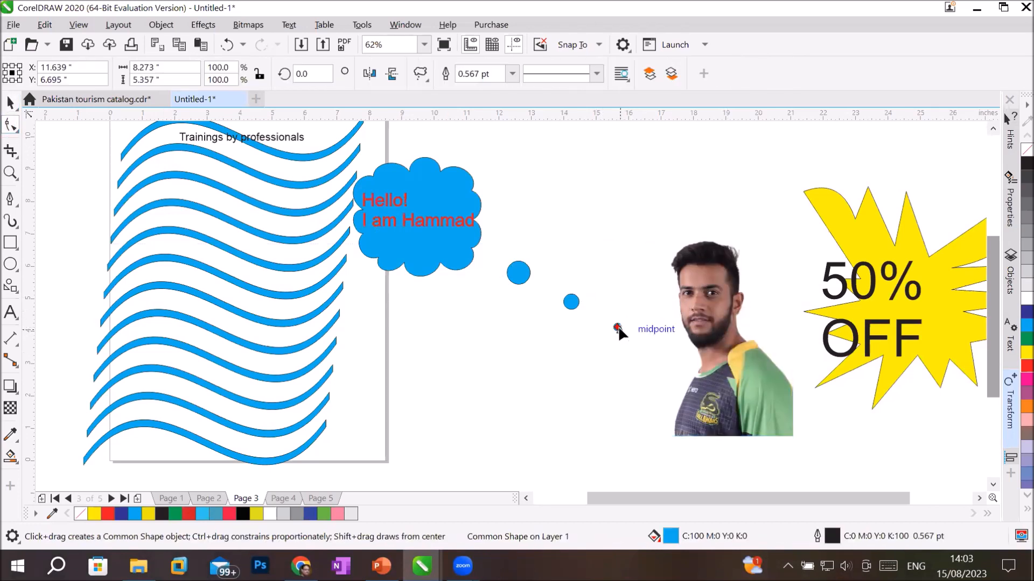
{"action": "mouse_move", "coordinate": [618, 326]}
{"action": "left_mouse_down"}
{"action": "mouse_move", "coordinate": [508, 272]}
{"action": "mouse_move", "coordinate": [613, 342]}
{"action": "mouse_move", "coordinate": [665, 337]}
{"action": "mouse_move", "coordinate": [808, 269]}
{"action": "mouse_move", "coordinate": [863, 175]}
{"action": "mouse_move", "coordinate": [721, 148]}
{"action": "mouse_move", "coordinate": [312, 141]}
{"action": "mouse_move", "coordinate": [183, 165]}
{"action": "mouse_move", "coordinate": [259, 377]}
{"action": "mouse_move", "coordinate": [280, 389]}
{"action": "mouse_move", "coordinate": [605, 398]}
{"action": "mouse_move", "coordinate": [672, 299]}
{"action": "mouse_move", "coordinate": [685, 329]}
{"action": "left_mouse_up"}
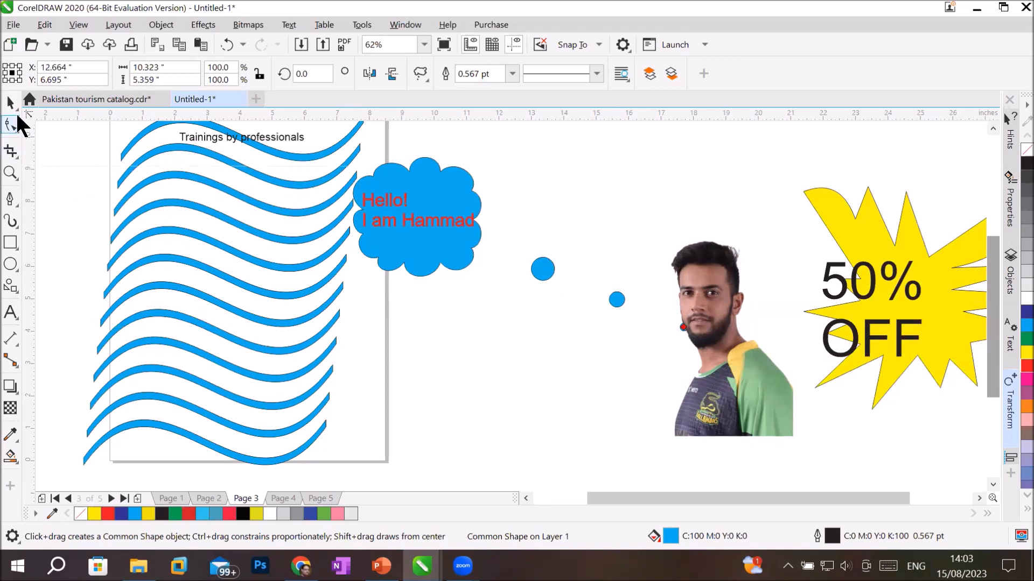
{"action": "left_click", "coordinate": [425, 73]}
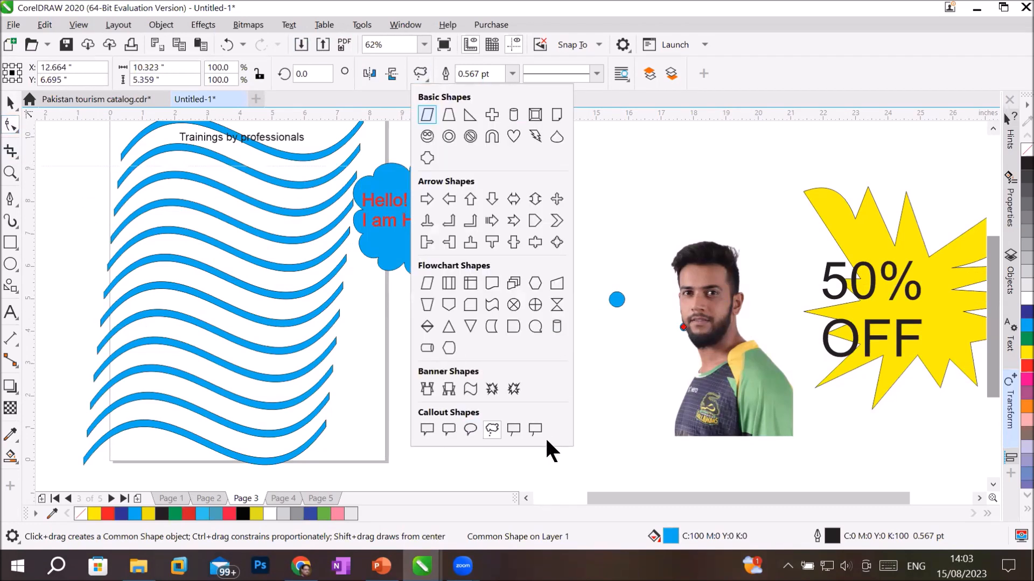
{"action": "left_click", "coordinate": [491, 429]}
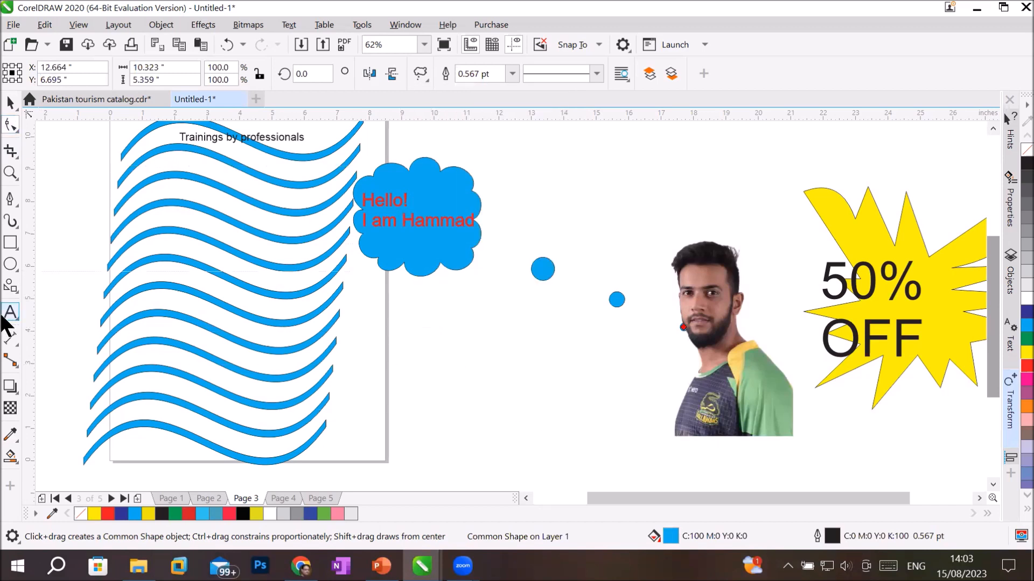
{"action": "left_click", "coordinate": [420, 75]}
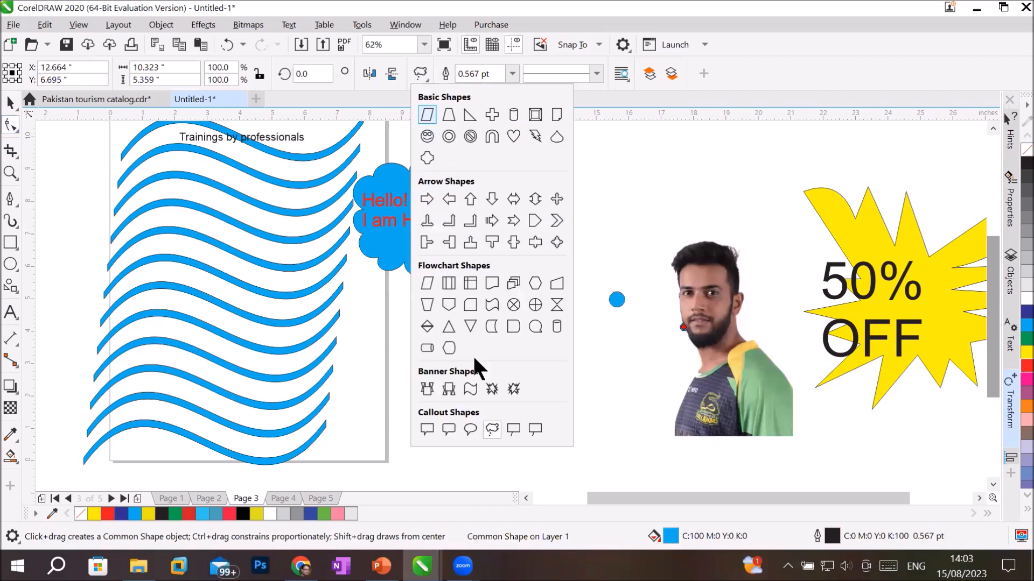
{"action": "left_click", "coordinate": [470, 429]}
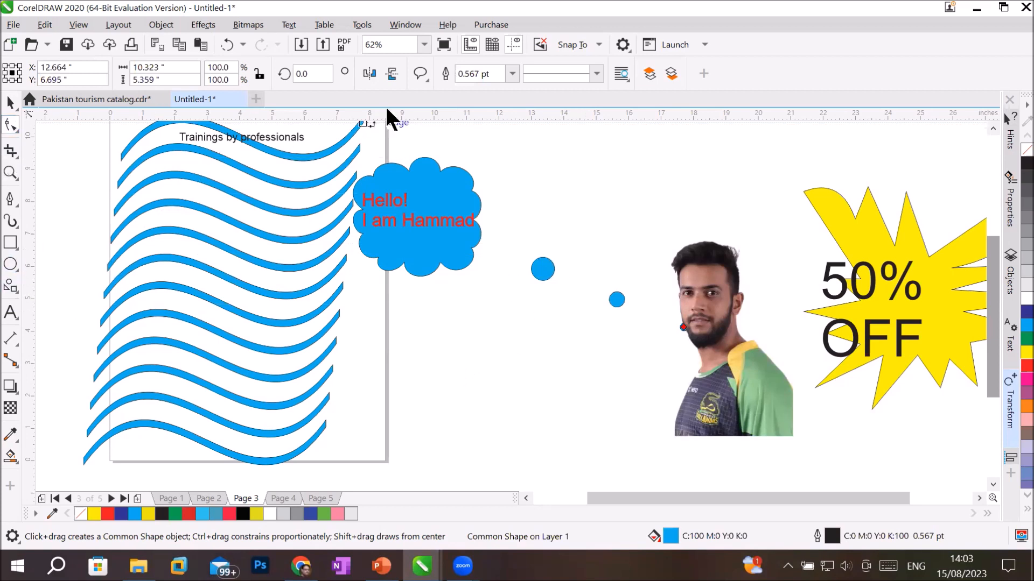
{"action": "left_click", "coordinate": [420, 73]}
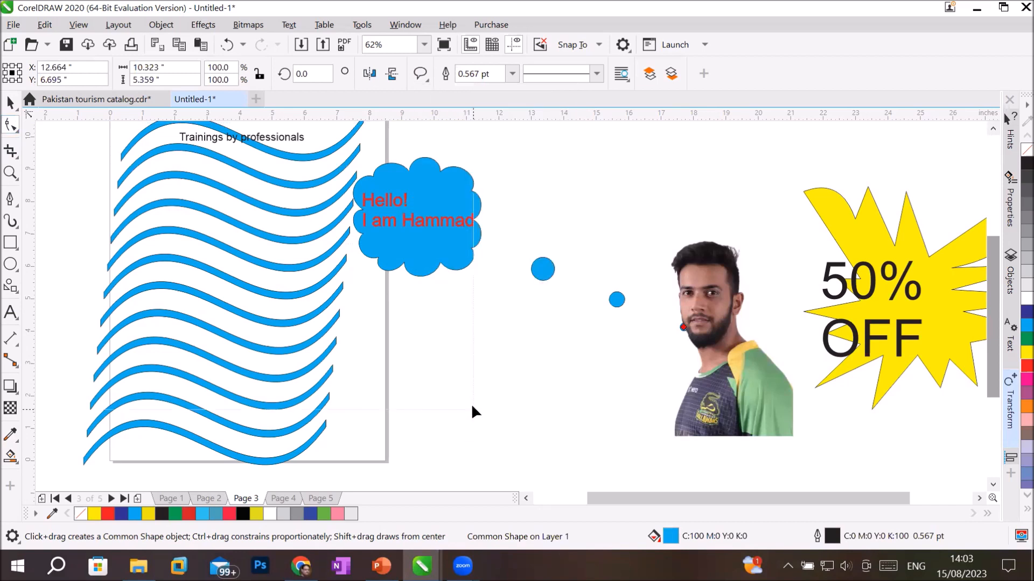
{"action": "left_click", "coordinate": [10, 102]}
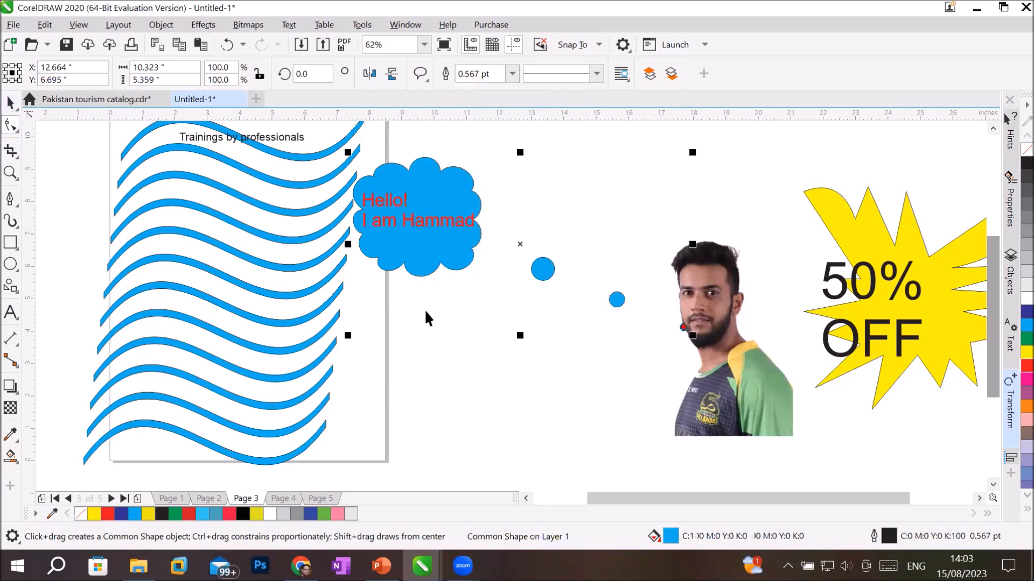
{"action": "left_click", "coordinate": [480, 383]}
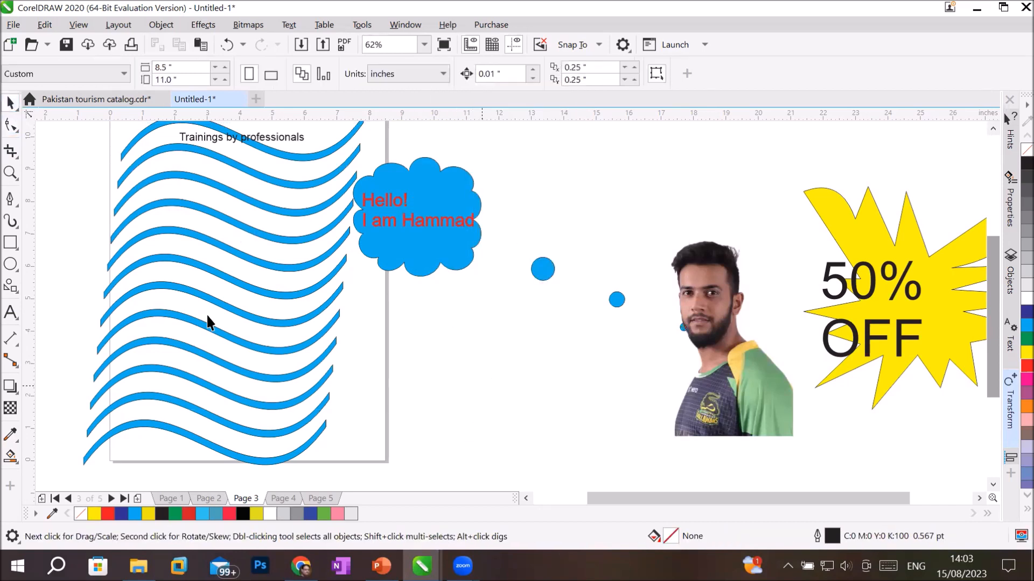
- Draw an oval speech callout about 5 by 4 inches below the thought callout and stretch its tail to the man's face
{"action": "left_click", "coordinate": [11, 286]}
{"action": "left_click", "coordinate": [417, 71]}
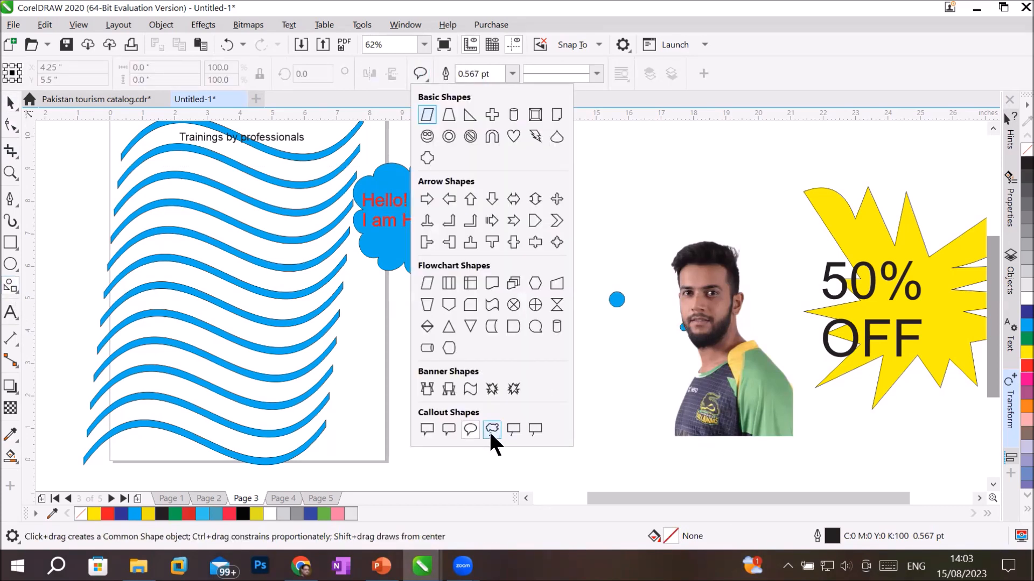
{"action": "left_click", "coordinate": [469, 428]}
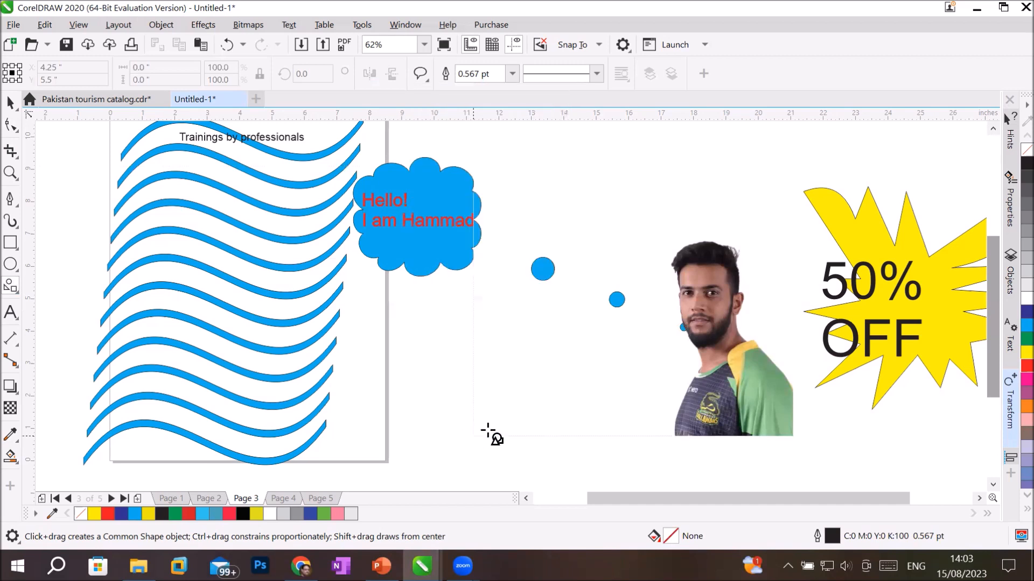
{"action": "left_click_drag", "start_coordinate": [537, 404], "coordinate": [391, 351]}
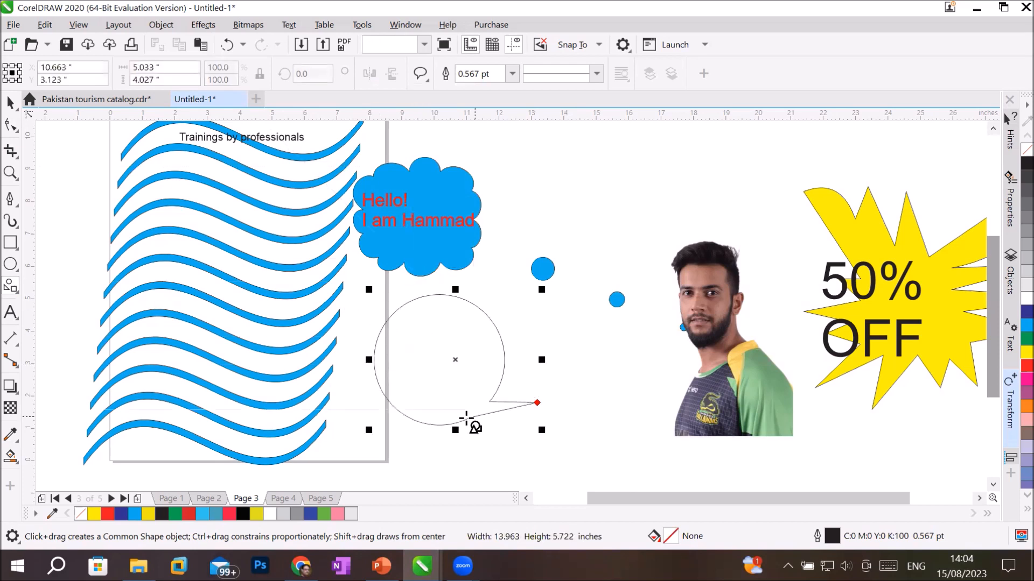
{"action": "left_click", "coordinate": [11, 125]}
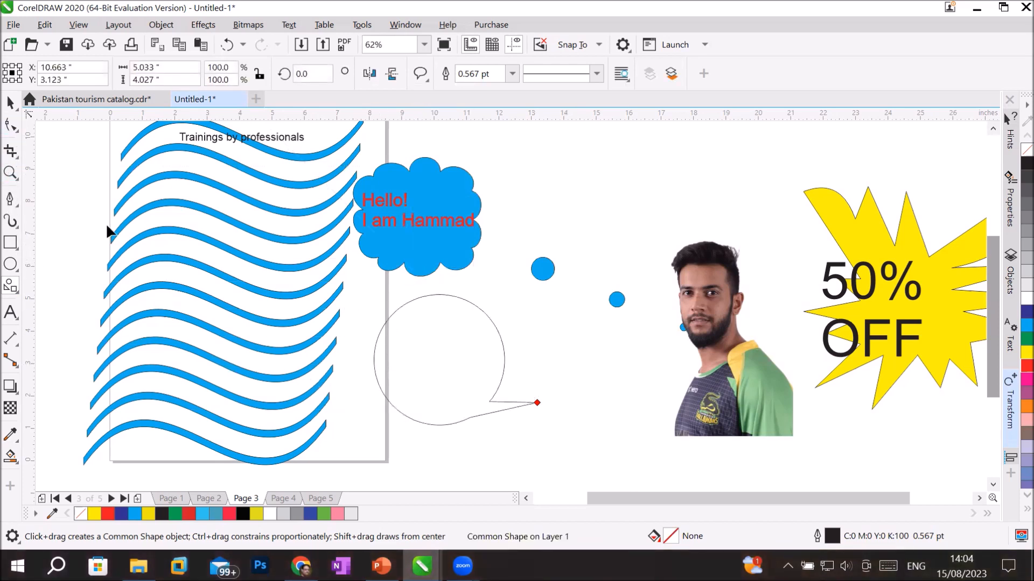
{"action": "left_click_drag", "start_coordinate": [539, 403], "coordinate": [669, 323]}
- Move the red greeting text into the oval callout and shift the callout down about 0.4 inch
{"action": "left_click", "coordinate": [443, 220]}
{"action": "key", "text": "space"}
{"action": "left_click_drag", "start_coordinate": [442, 221], "coordinate": [467, 365]}
{"action": "left_click", "coordinate": [440, 423]}
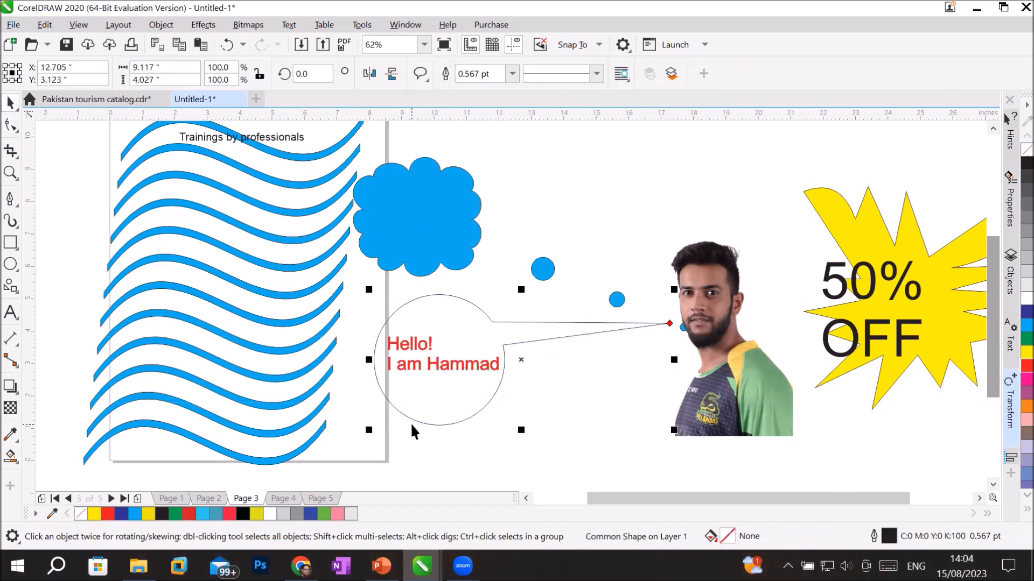
{"action": "mouse_move", "coordinate": [414, 423]}
{"action": "left_mouse_down"}
{"action": "mouse_move", "coordinate": [465, 431]}
{"action": "mouse_move", "coordinate": [414, 425]}
{"action": "left_mouse_up"}
{"action": "mouse_move", "coordinate": [669, 327]}
{"action": "left_mouse_down"}
{"action": "mouse_move", "coordinate": [590, 325]}
{"action": "mouse_move", "coordinate": [631, 340]}
{"action": "mouse_move", "coordinate": [670, 335]}
{"action": "left_mouse_up"}
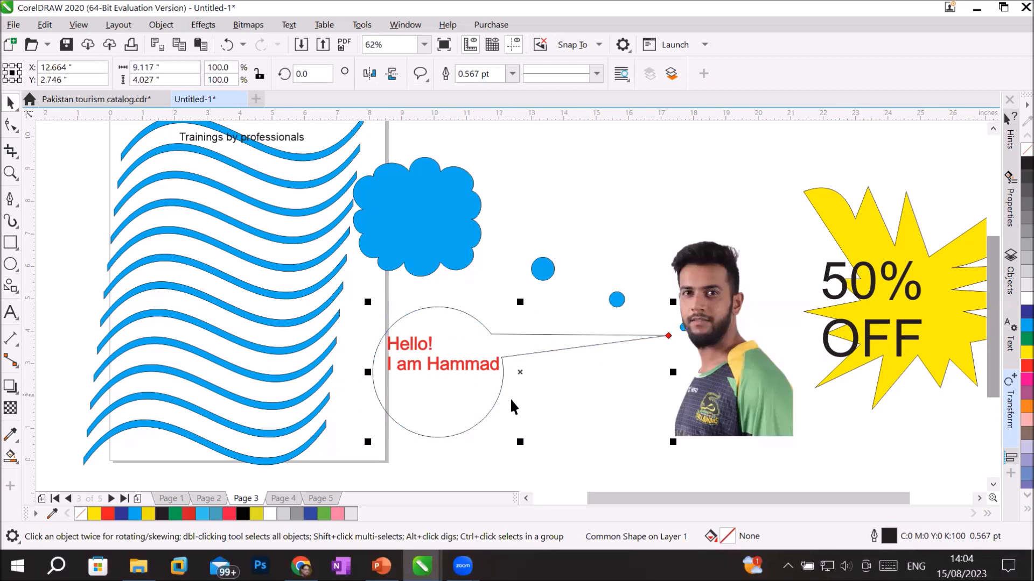
- Fill the oval callout with yellow and move it up beside the blue thought cloud, above the man's picture
{"action": "left_click", "coordinate": [631, 342]}
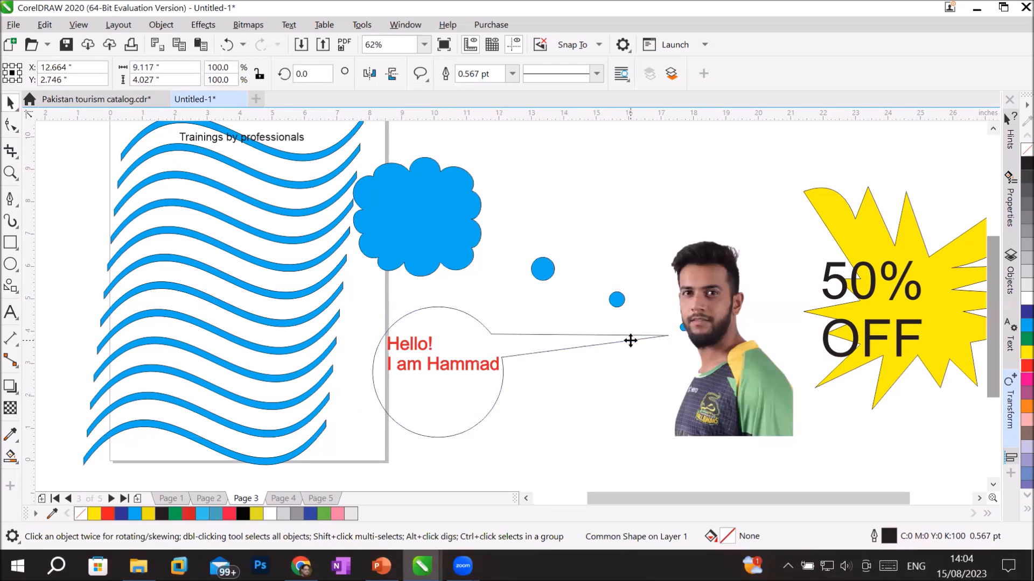
{"action": "left_click", "coordinate": [1020, 352]}
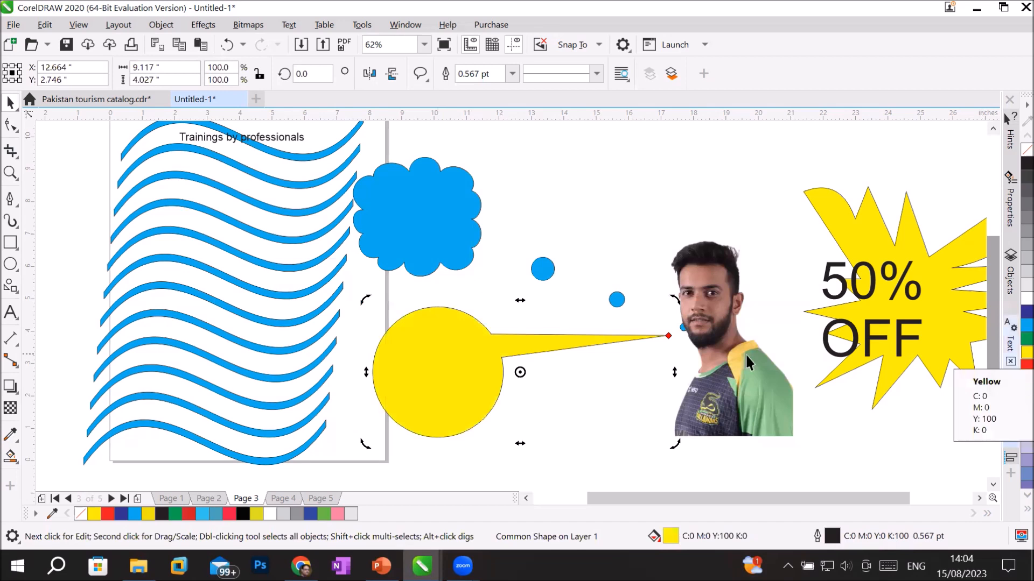
{"action": "left_click_drag", "start_coordinate": [461, 353], "coordinate": [570, 192]}
- Order the red greeting text in front of the yellow oval callout and move it inside the oval
{"action": "left_click_drag", "start_coordinate": [414, 342], "coordinate": [488, 145]}
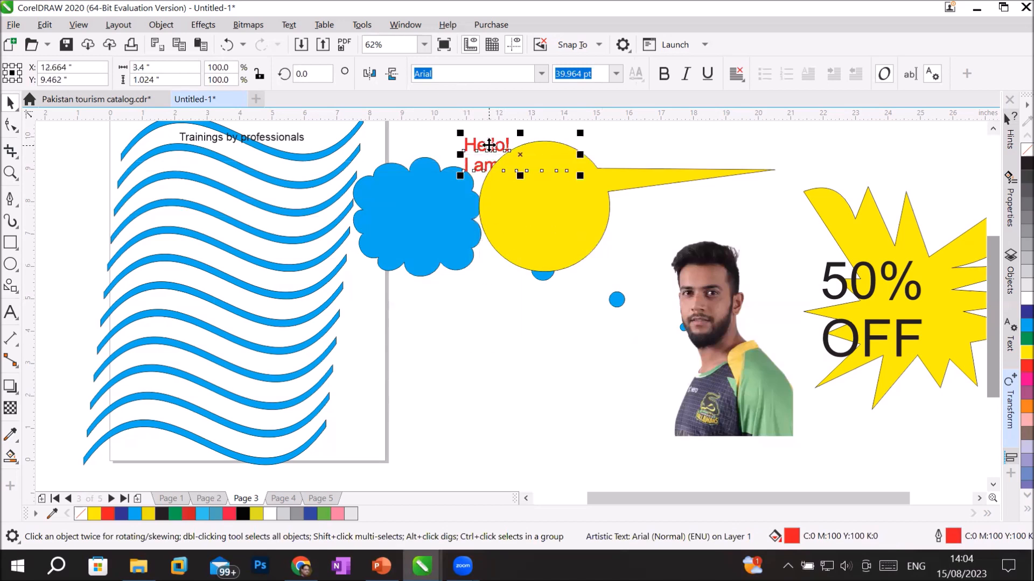
{"action": "right_click", "coordinate": [489, 143]}
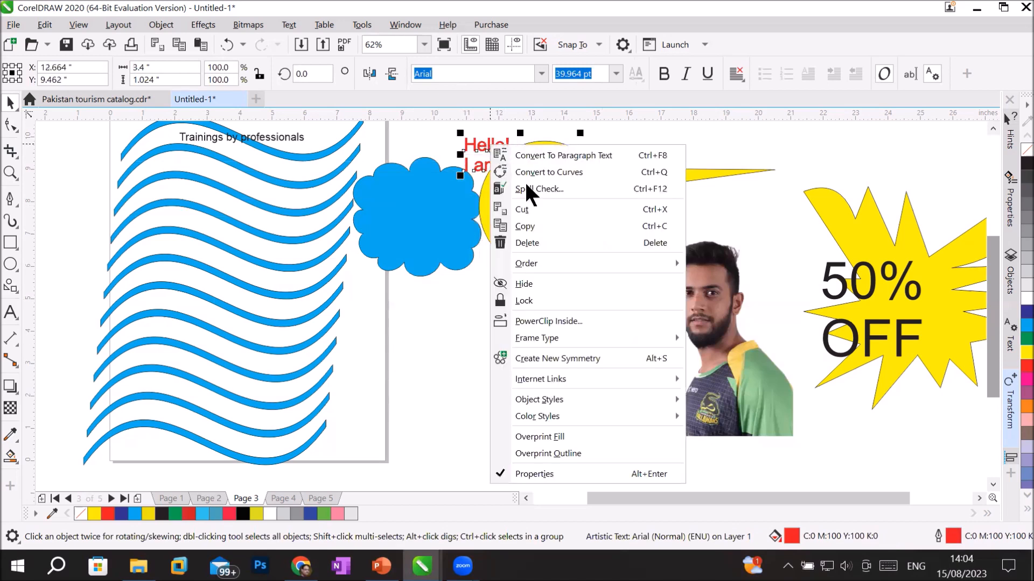
{"action": "mouse_move", "coordinate": [559, 268]}
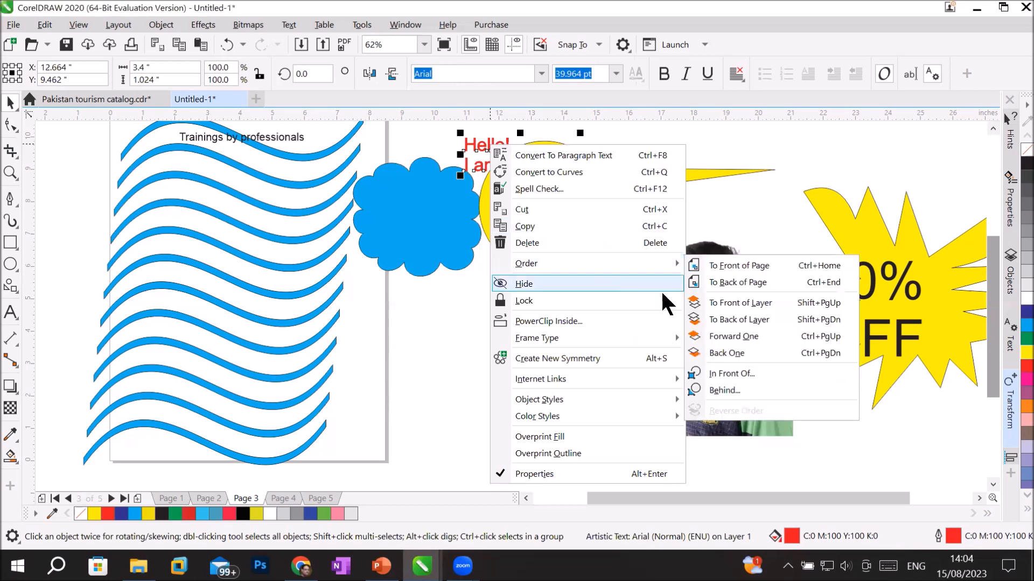
{"action": "left_click", "coordinate": [735, 368]}
{"action": "left_click", "coordinate": [527, 217]}
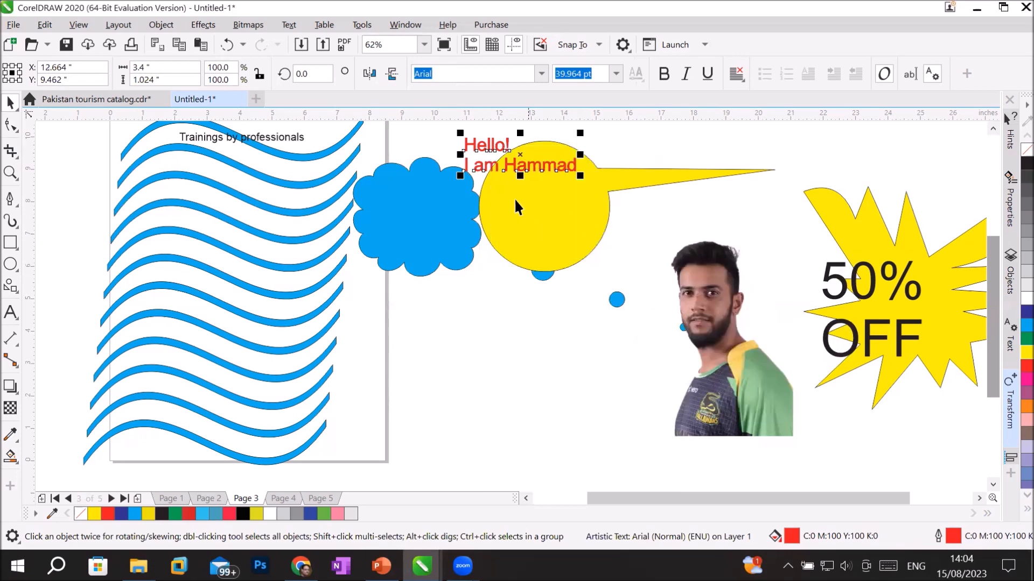
{"action": "left_click_drag", "start_coordinate": [506, 169], "coordinate": [526, 224]}
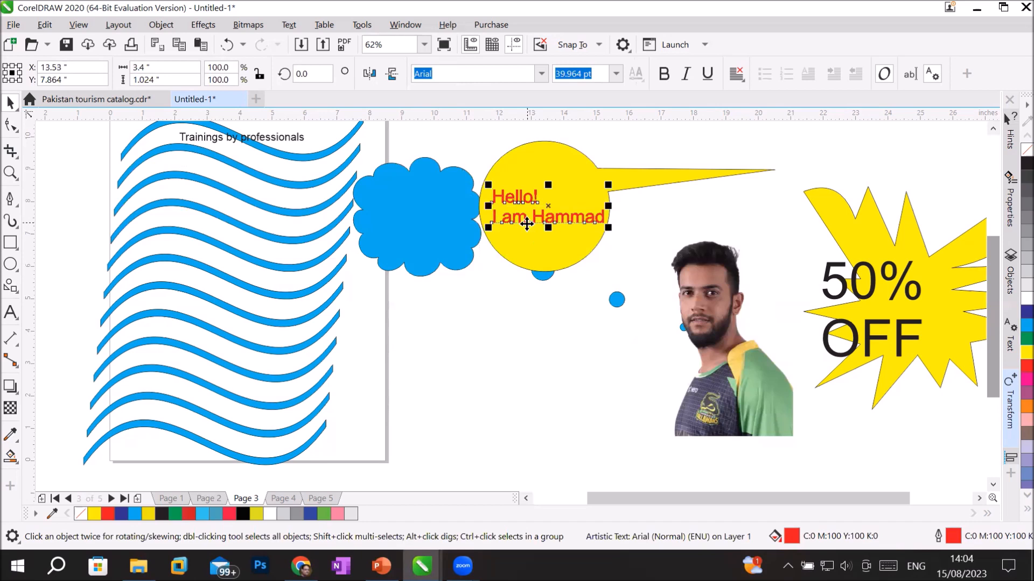
{"action": "left_click", "coordinate": [505, 356]}
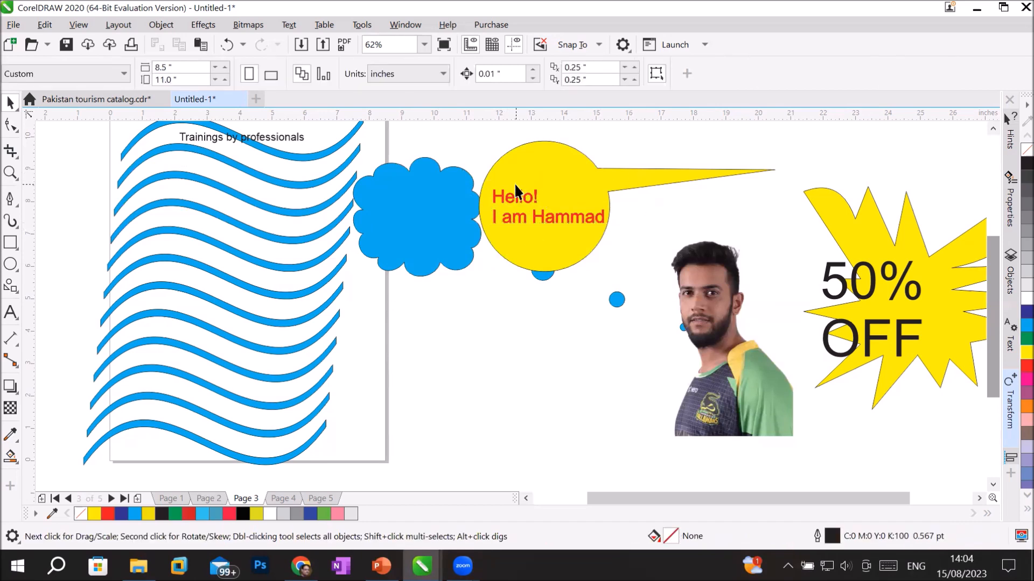
- Group the yellow callout with its greeting text and move the group about 5.1 inches down and 2.9 inches left, with the tail at the man's face
{"action": "left_click", "coordinate": [535, 178]}
{"action": "left_click", "coordinate": [529, 196], "text": "shift"}
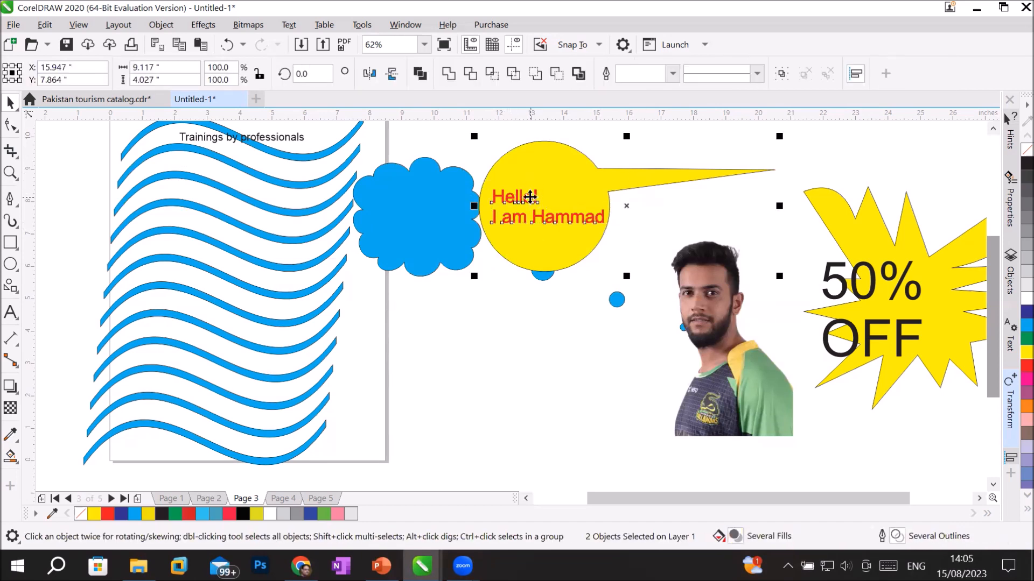
{"action": "right_click", "coordinate": [530, 194]}
{"action": "left_click", "coordinate": [581, 202]}
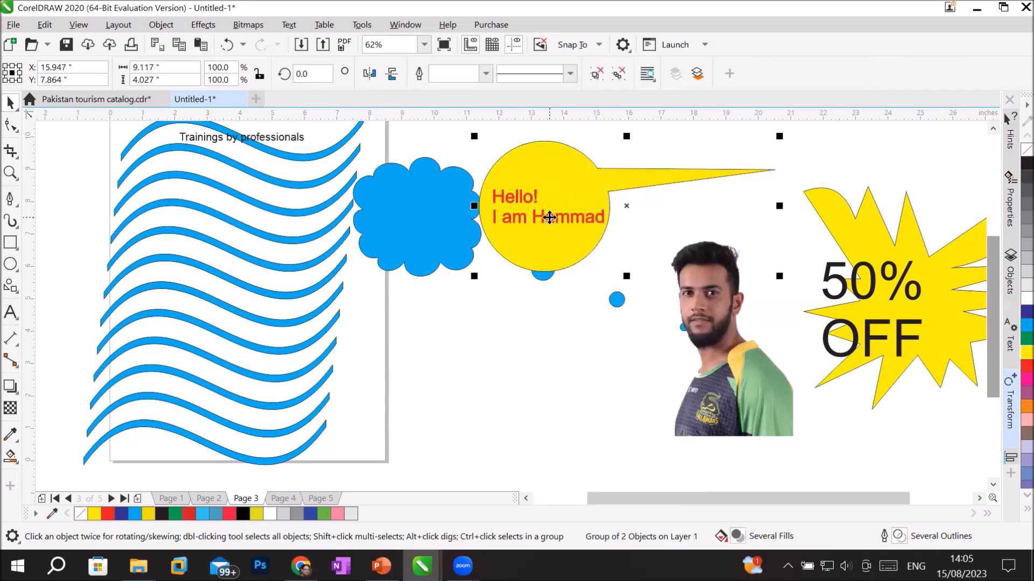
{"action": "left_click_drag", "start_coordinate": [565, 208], "coordinate": [472, 375]}
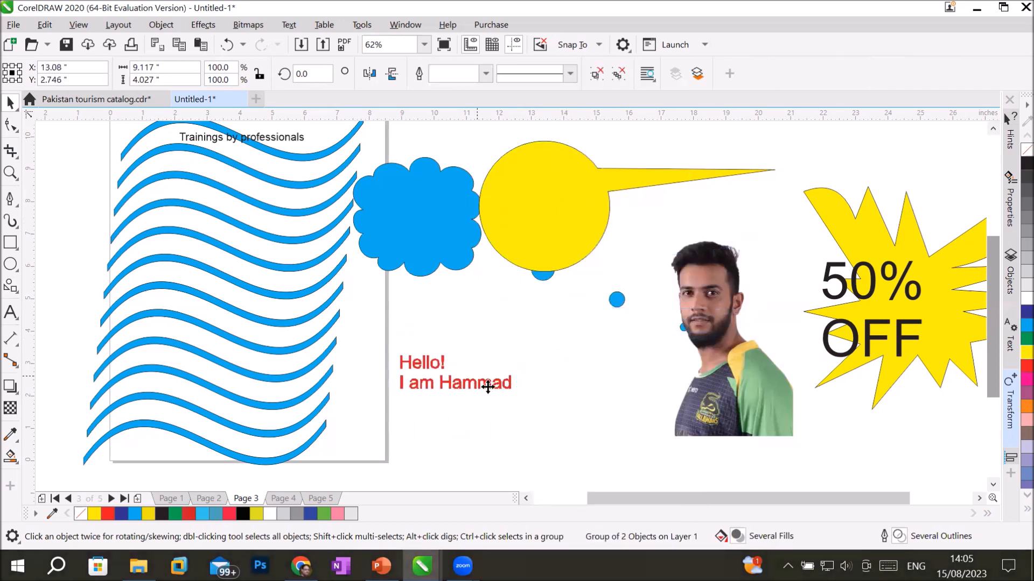
{"action": "left_click", "coordinate": [603, 423]}
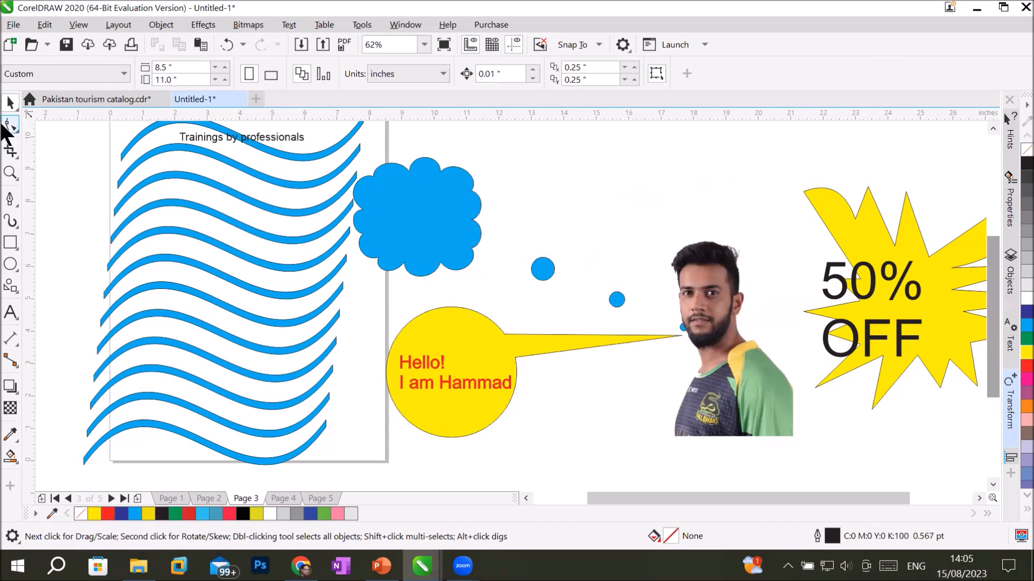
{"action": "left_click", "coordinate": [15, 129]}
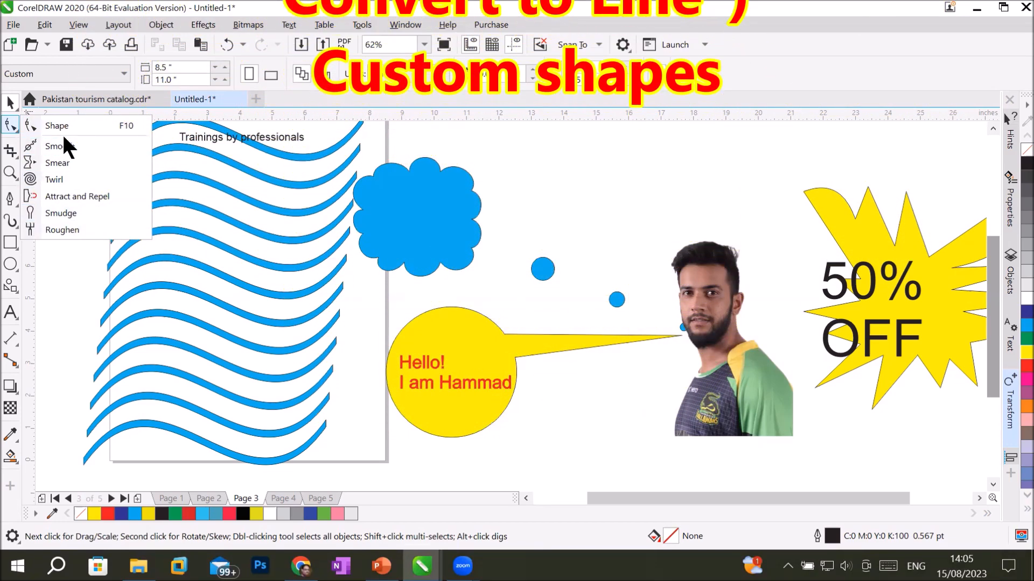
{"action": "left_click", "coordinate": [7, 150]}
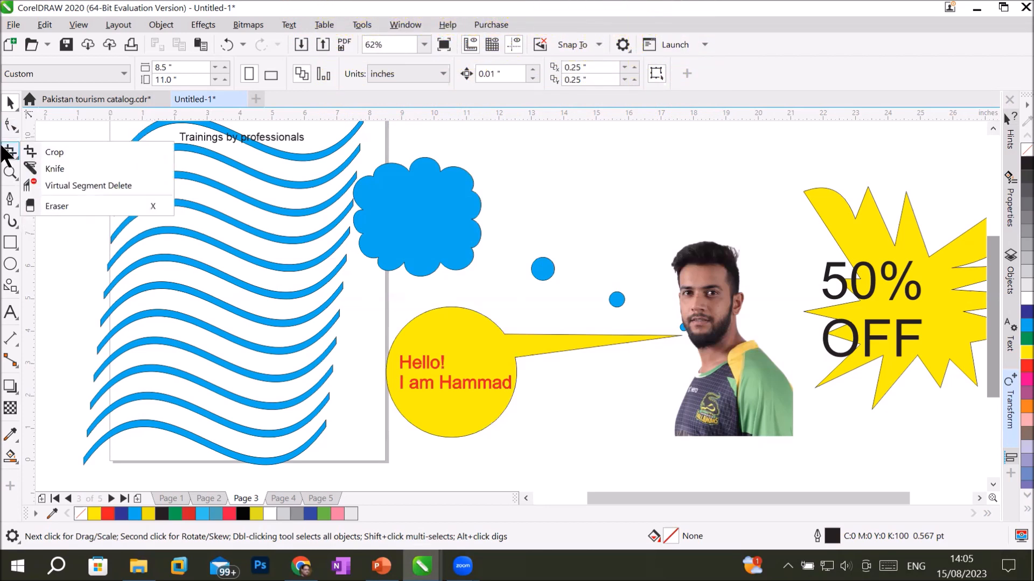